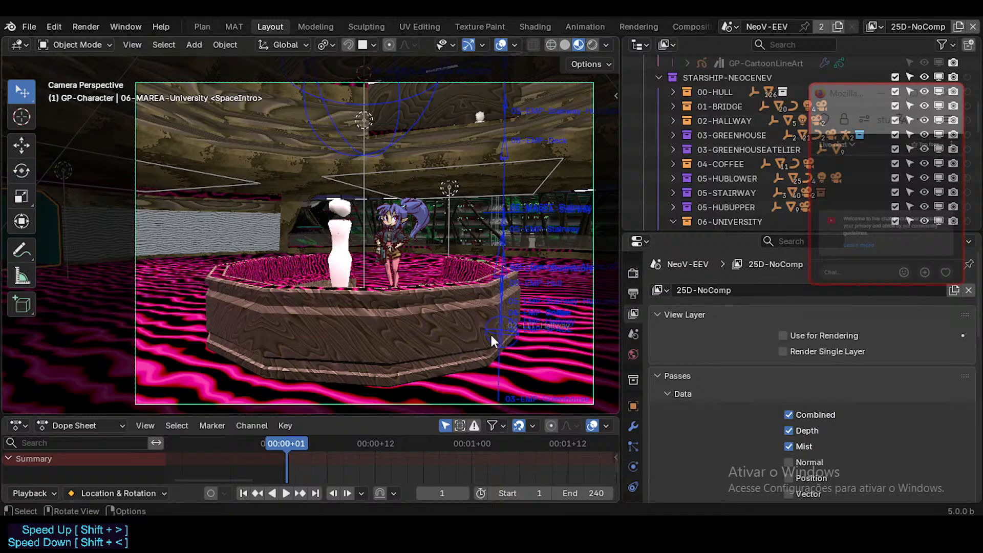
Bring up the existing render result, examine the character and octagonal counter at different magnifications, and close the render window.
key(shift+grave)
click(434, 247)
mouse_move(561, 535)
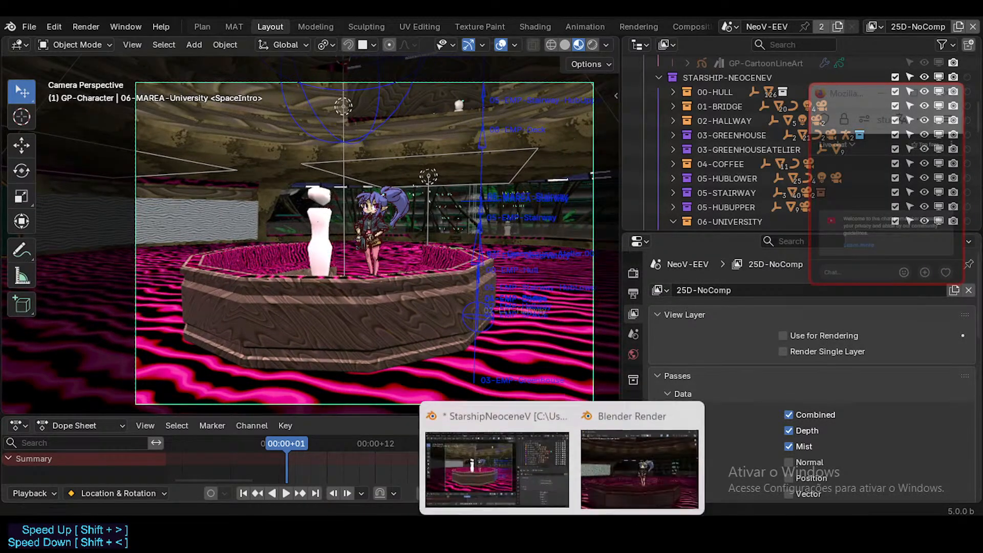
click(604, 473)
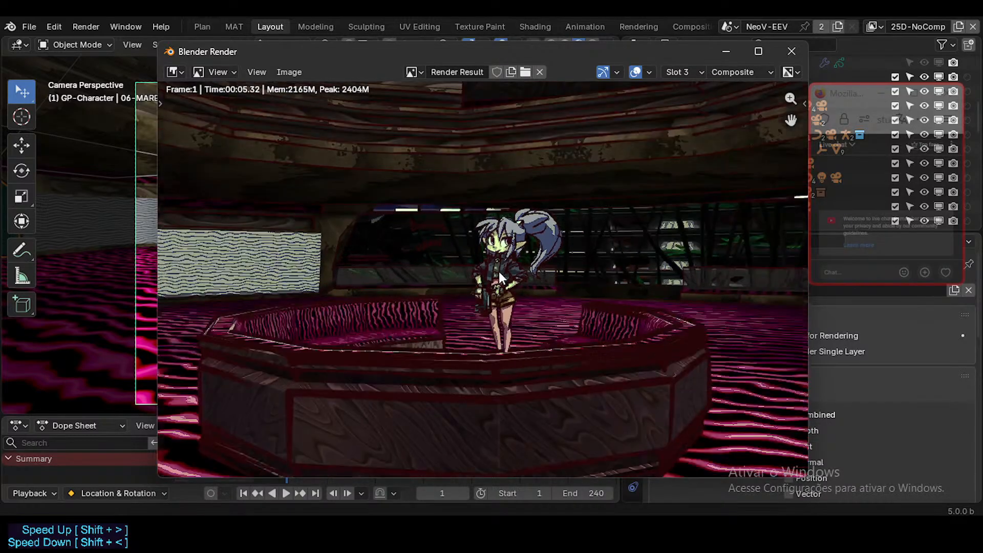
scroll(499, 272, down, 1)
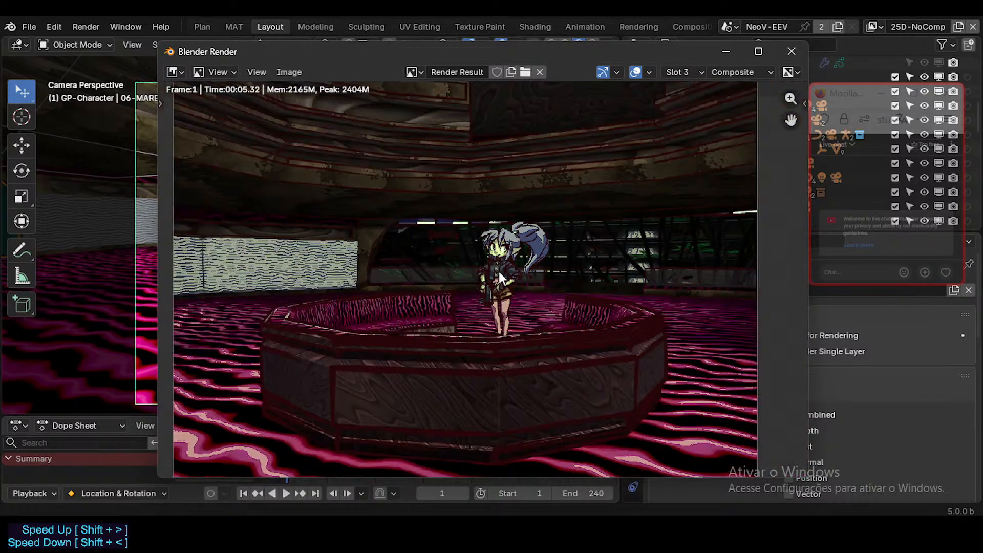
scroll(498, 272, up, 1)
scroll(499, 272, down, 1)
scroll(498, 272, down, 1)
scroll(499, 272, up, 1)
scroll(498, 271, up, 2)
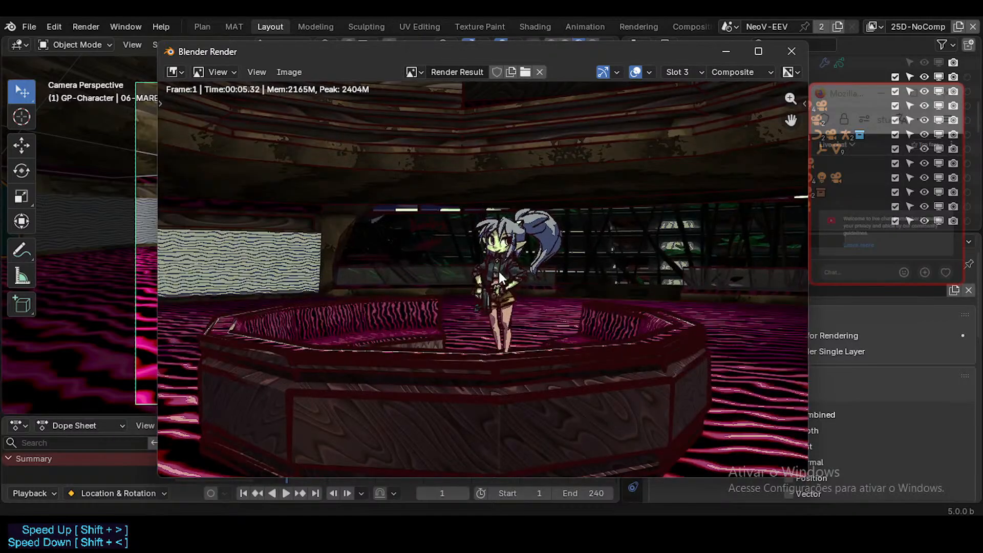
scroll(499, 271, down, 1)
drag(447, 51, 437, 28)
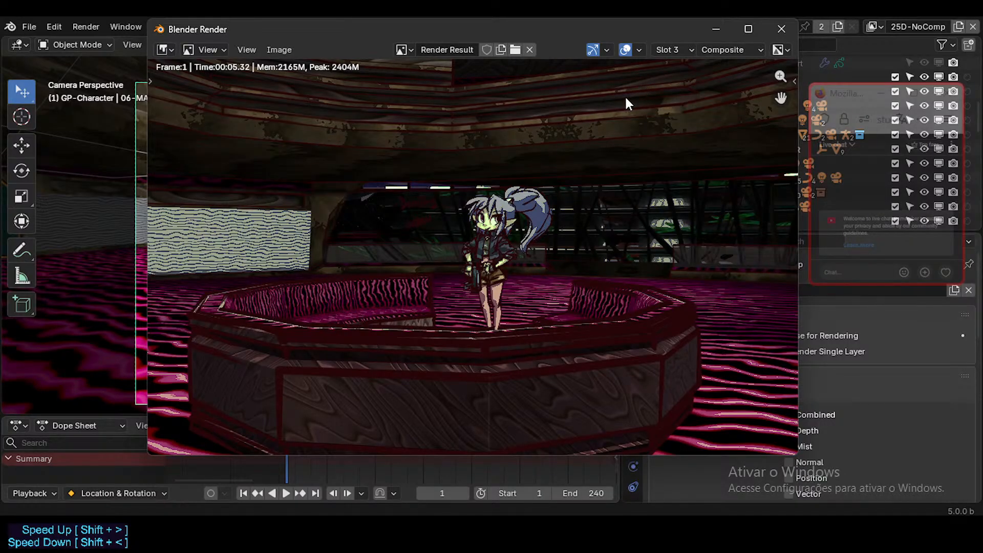
click(778, 32)
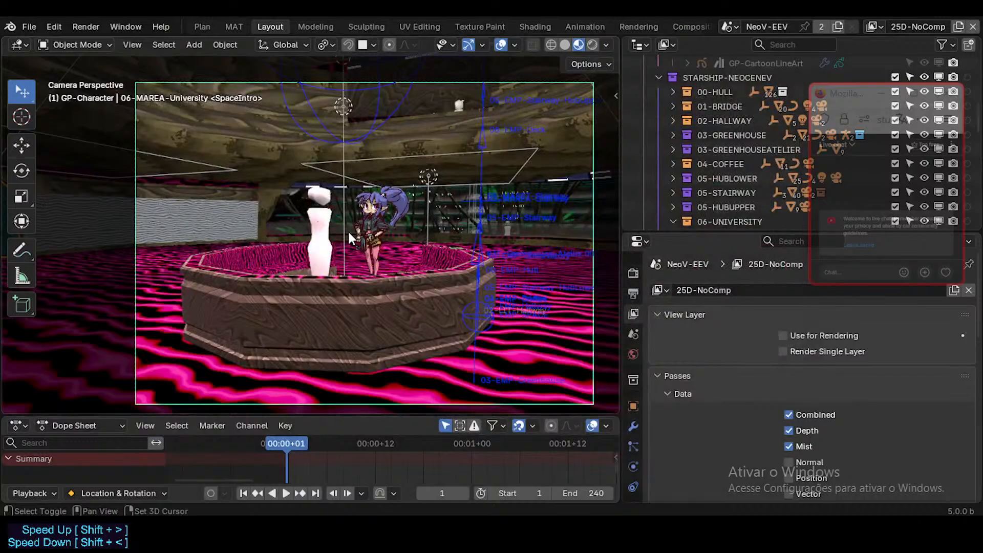
Enlarge the 3D viewport over the Dope Sheet and walk the camera to reframe the counter and character.
shift+middle_drag(349, 230, 411, 225)
drag(385, 416, 405, 450)
key(shift+grave)
key(w)
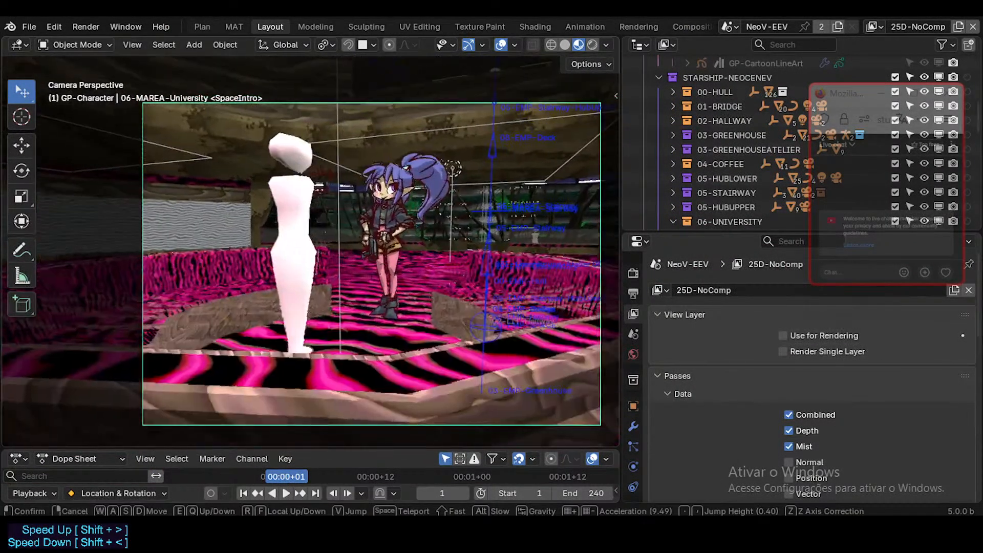
key(s)
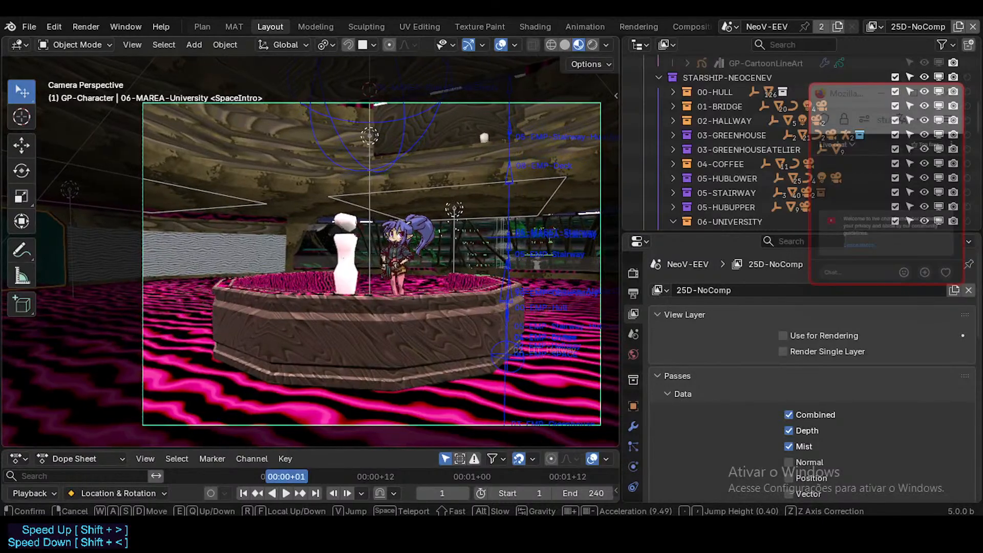
click(437, 307)
Render the current frame, examine the composited image of the character and counter, and close the render.
key(F12)
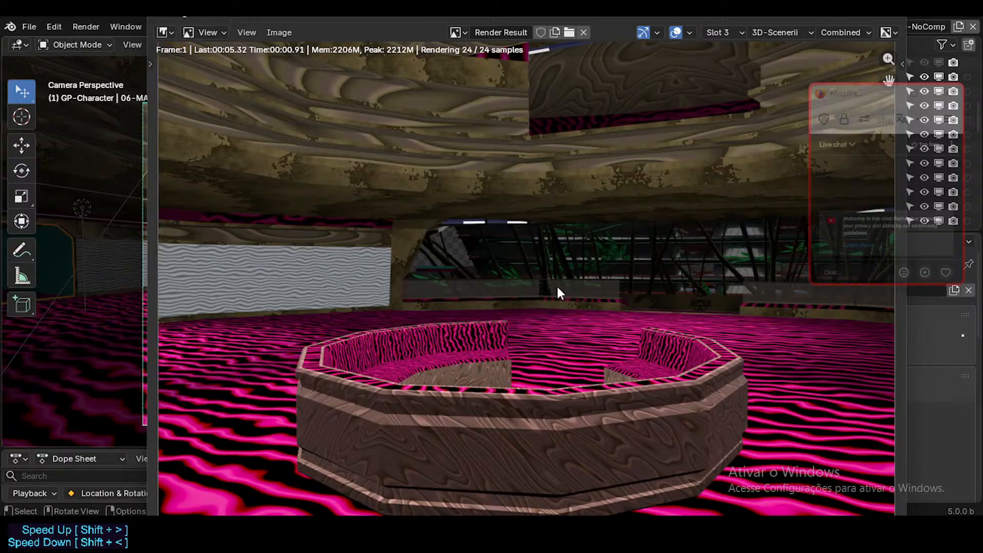
scroll(512, 295, down, 1)
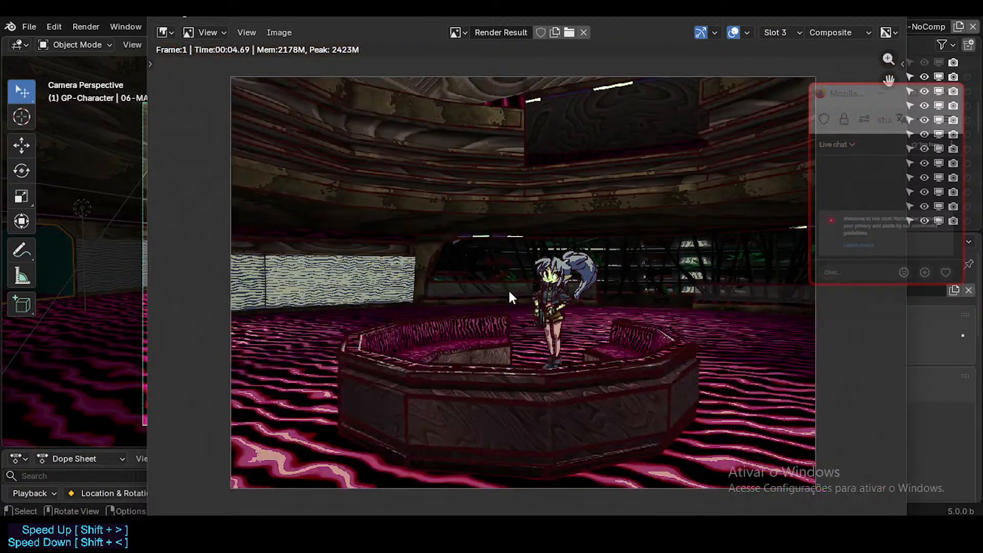
scroll(512, 296, up, 1)
middle_drag(514, 299, 479, 312)
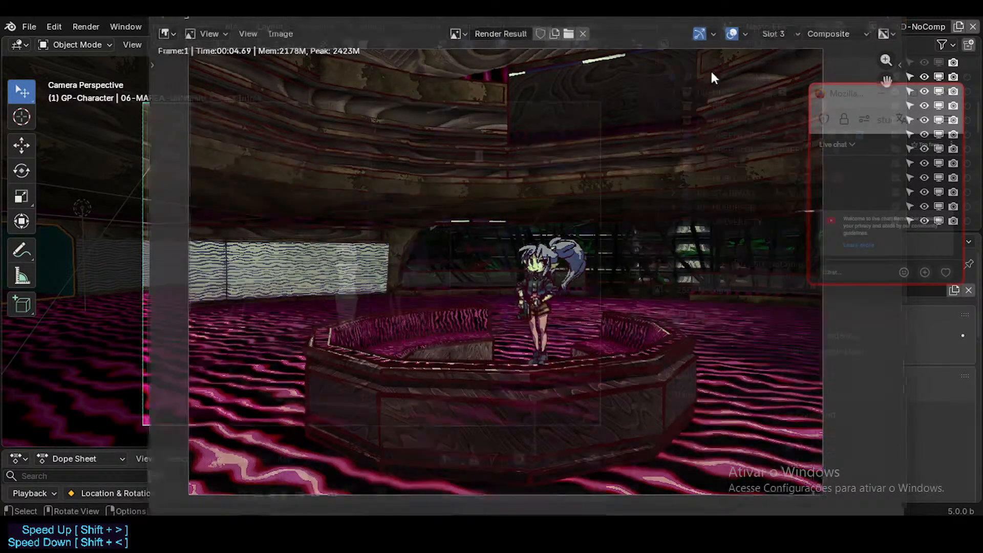
key(Escape)
Widen the 3D viewport against the Outliner and adjust the camera framing with walk navigation.
drag(618, 285, 674, 285)
shift+middle_drag(526, 263, 527, 262)
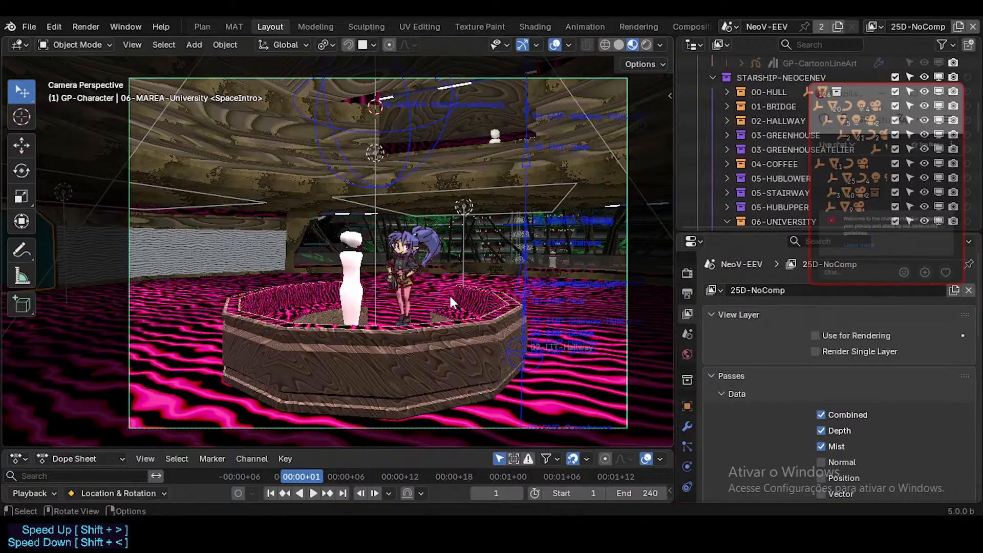
key(shift+grave)
key(w)
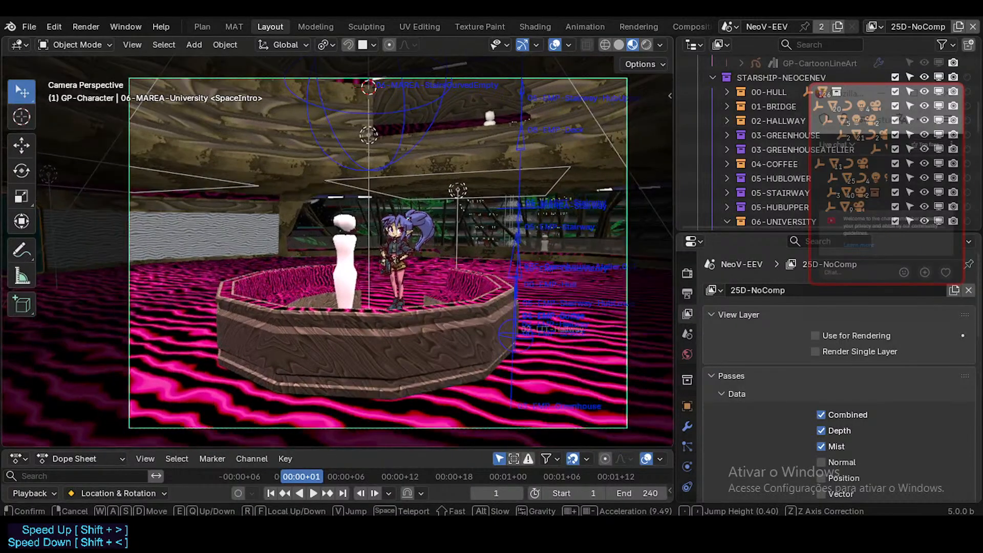
key(s)
click(420, 278)
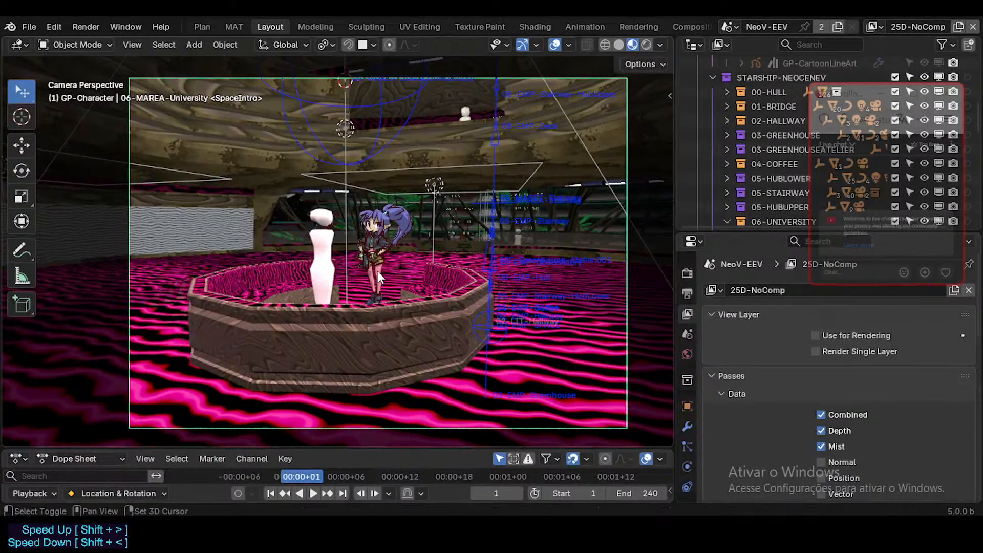
Walk the camera around the room until the counter and character sit left of centre in the camera frame.
key(shift+grave)
key(w)
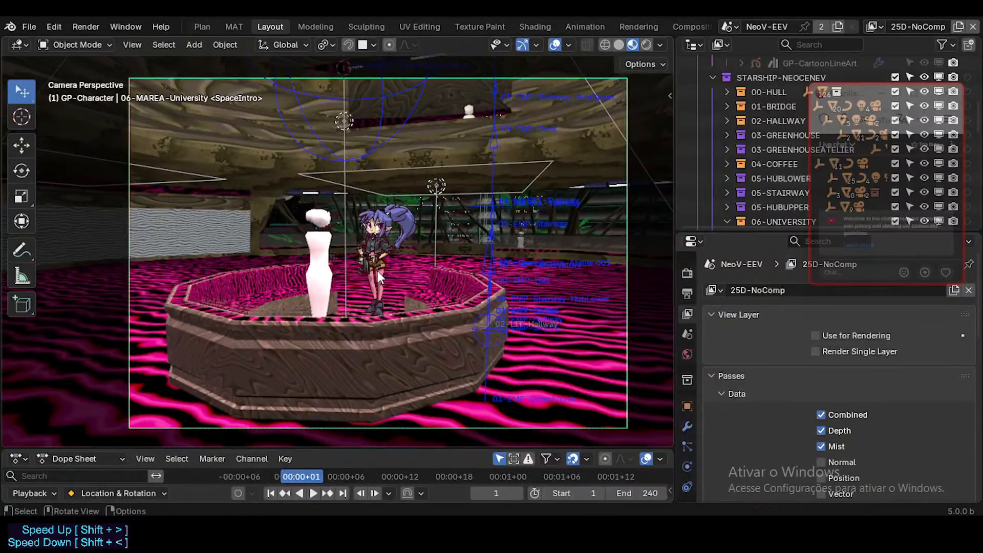
key(w)
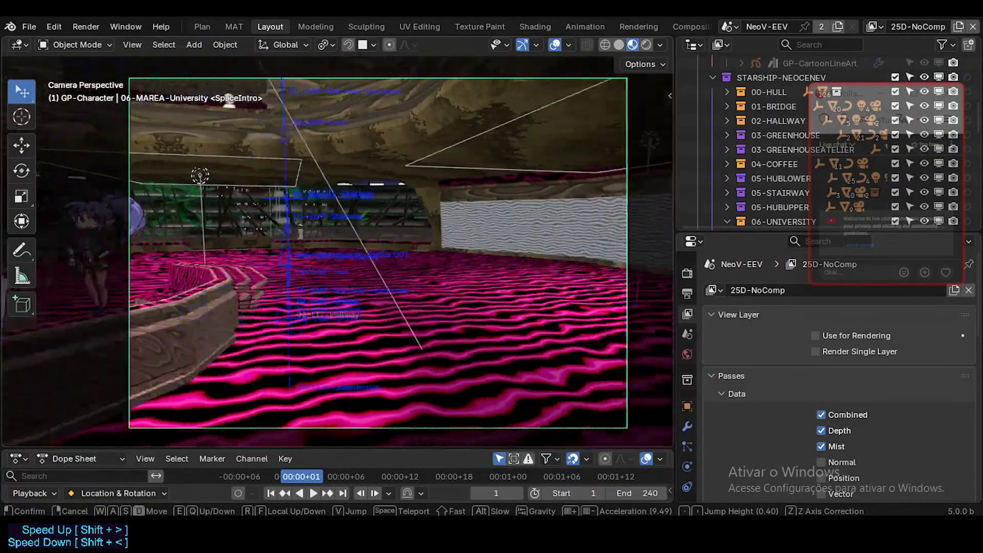
key(d)
key(w)
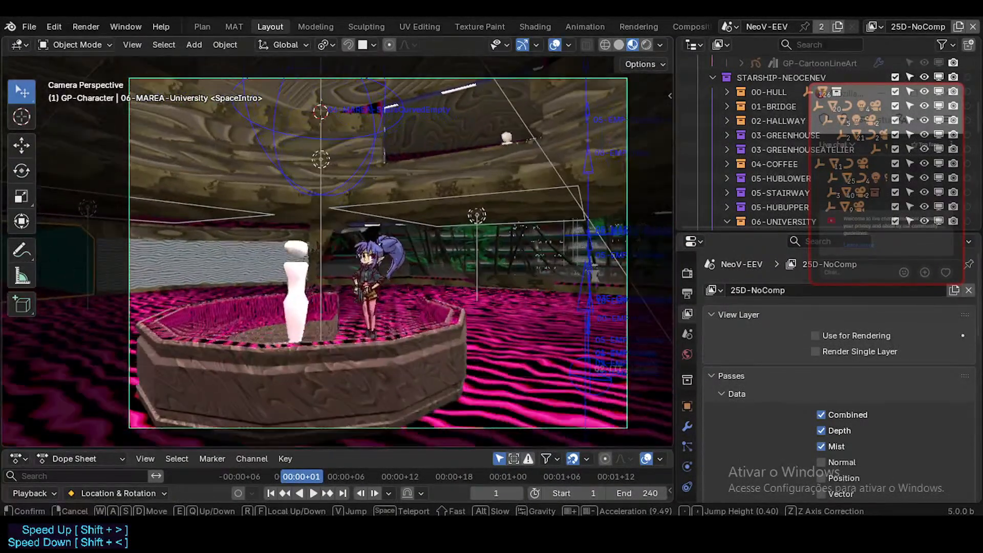
key(s)
click(376, 283)
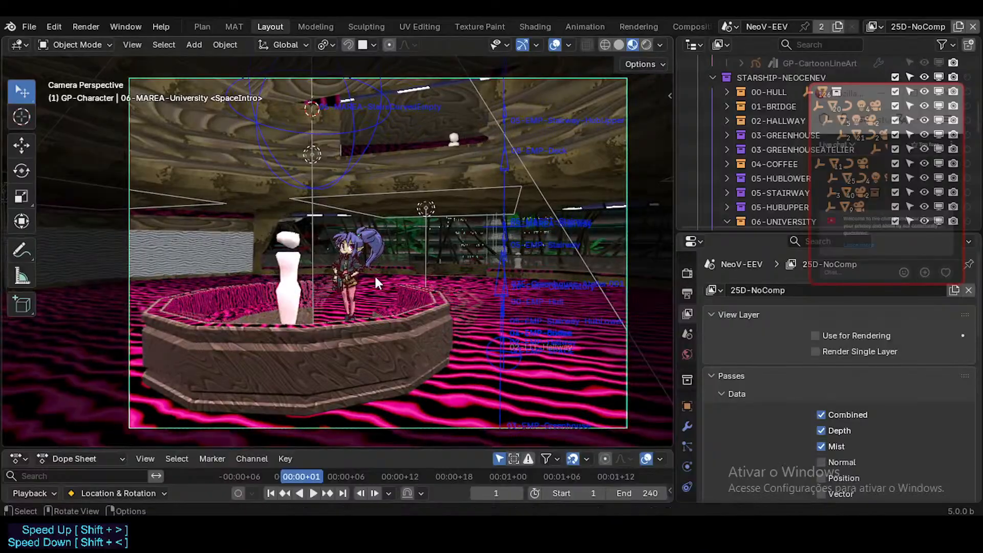
Render the new camera framing, check the composited character and counter up close, and close the render.
key(F12)
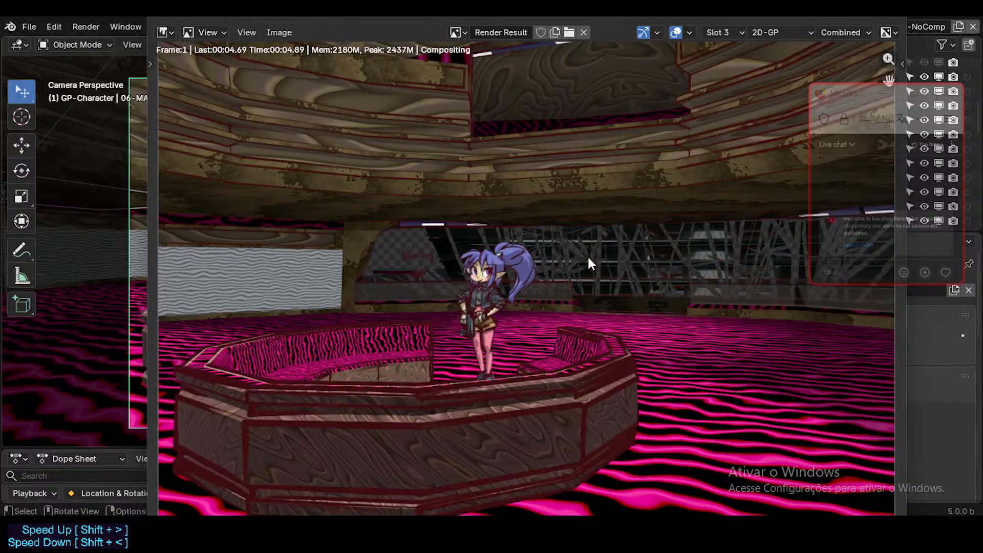
scroll(499, 264, up, 1)
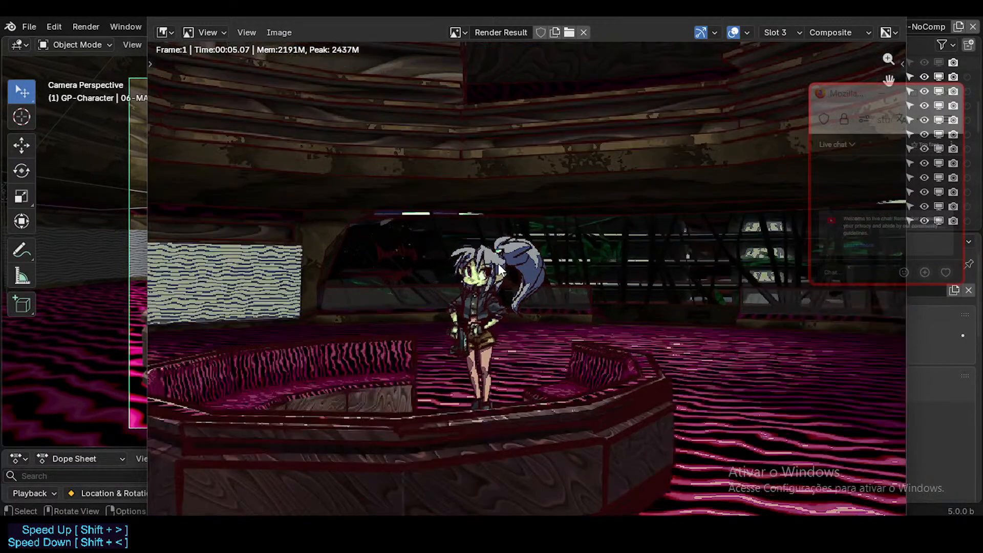
scroll(498, 263, down, 2)
scroll(497, 263, up, 1)
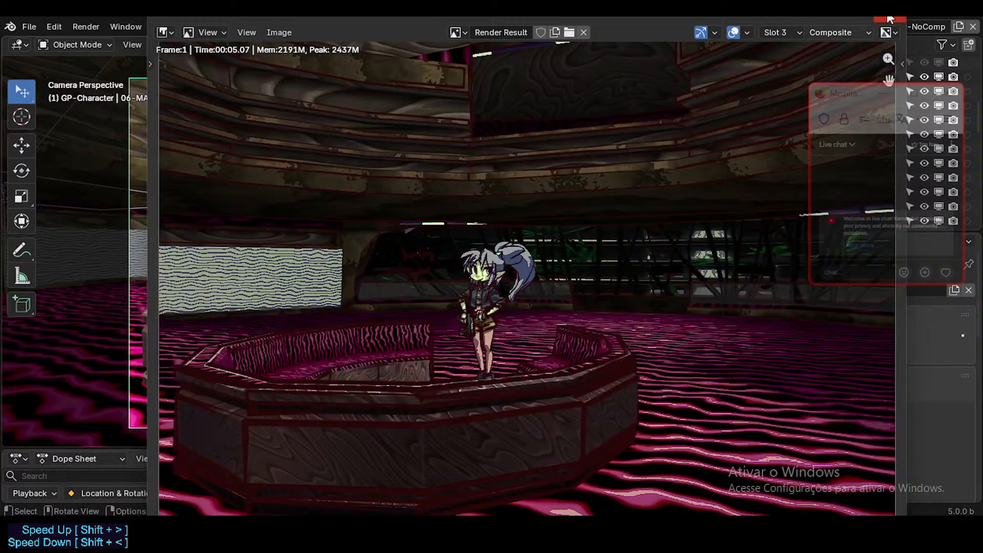
key(Escape)
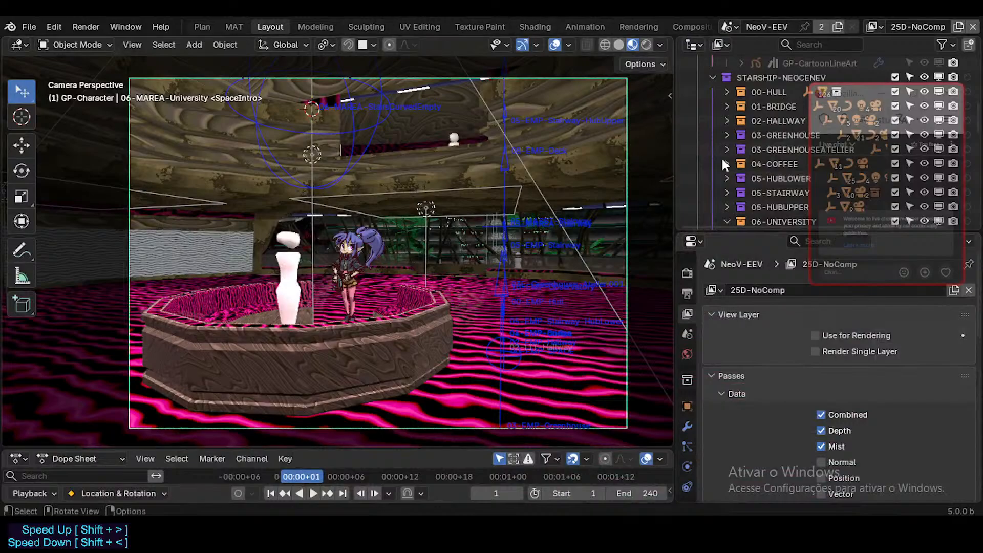
Set the viewport shading compositor to Camera and make 3D-Scenerii the active view layer.
click(874, 25)
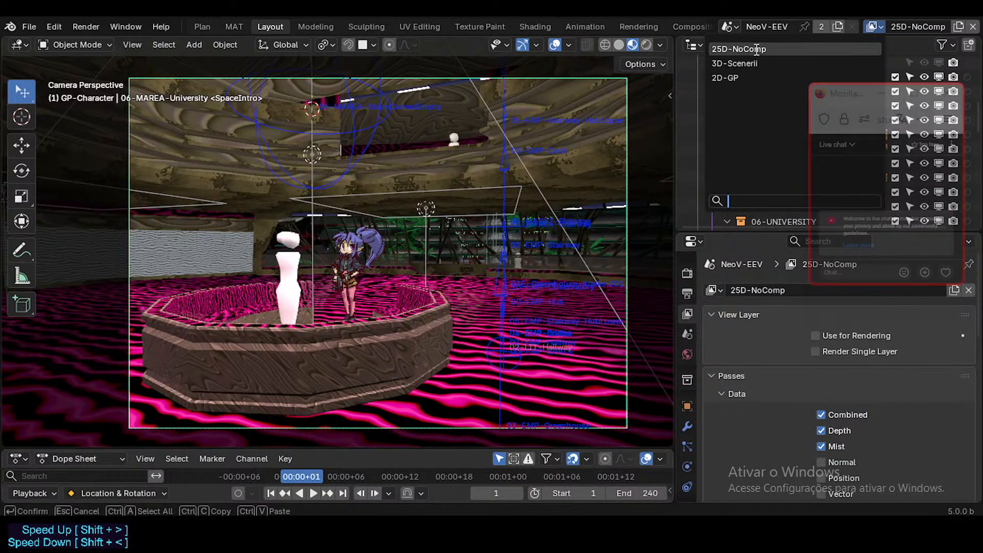
click(665, 44)
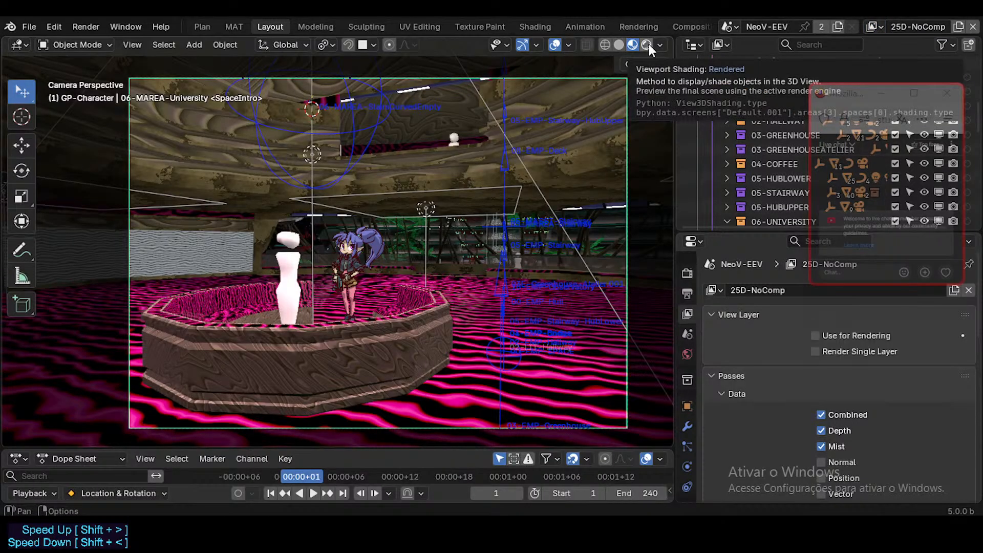
click(660, 44)
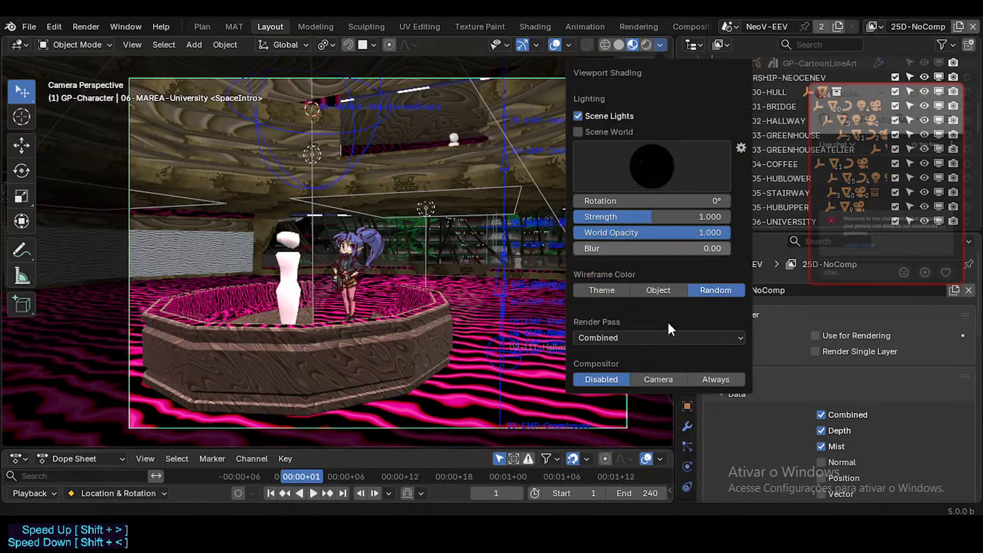
click(681, 380)
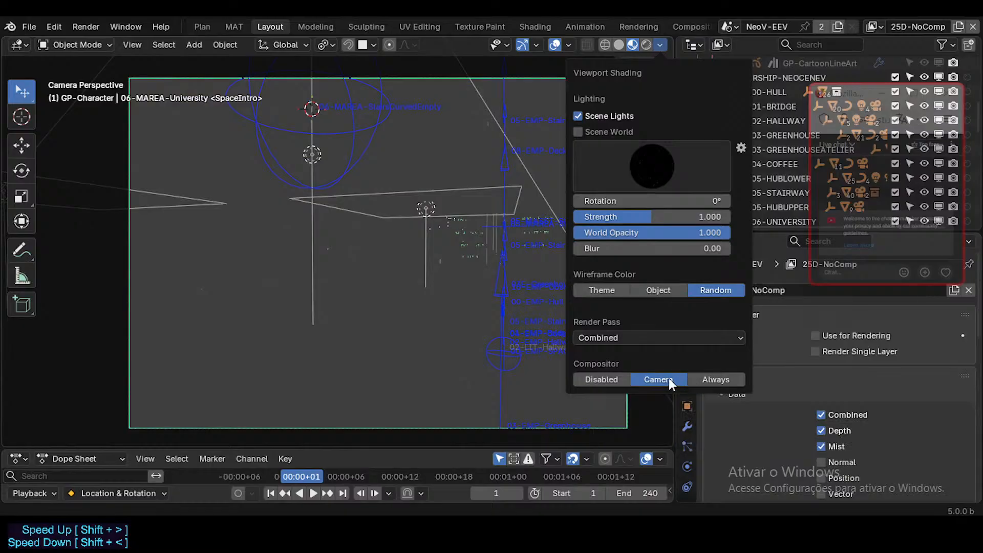
click(874, 26)
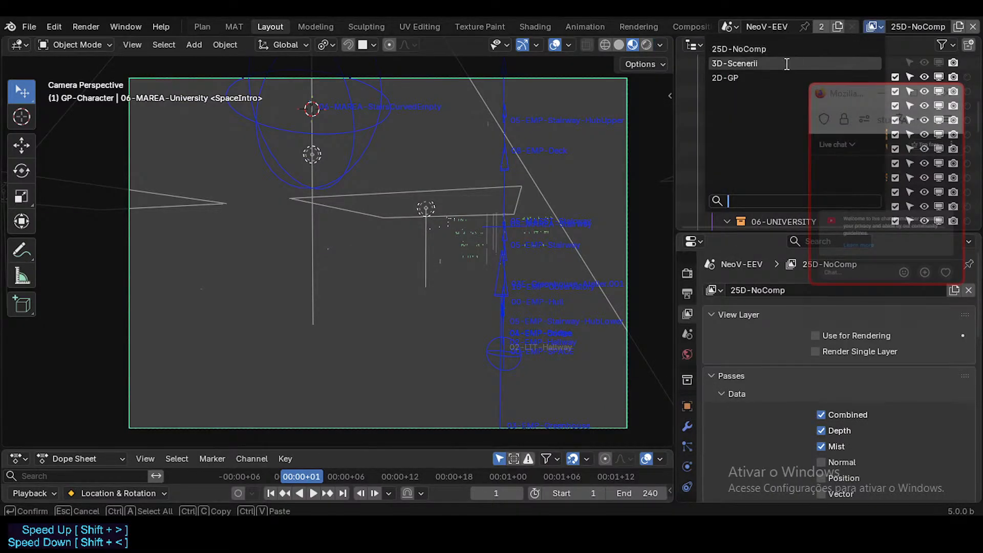
key(Return)
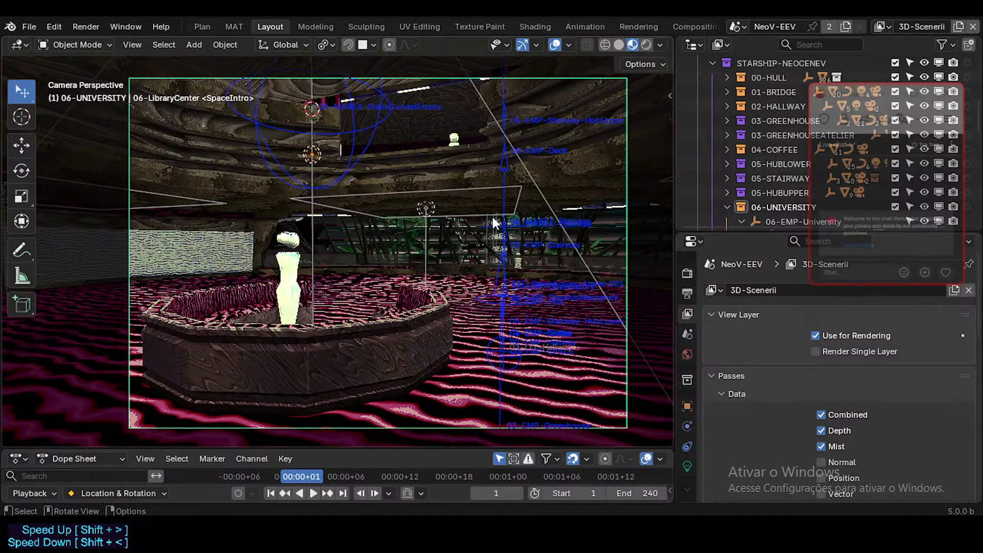
Play the animation briefly to check the composited camera view in motion, and stop playback.
click(660, 45)
key(n)
key(n)
key(space)
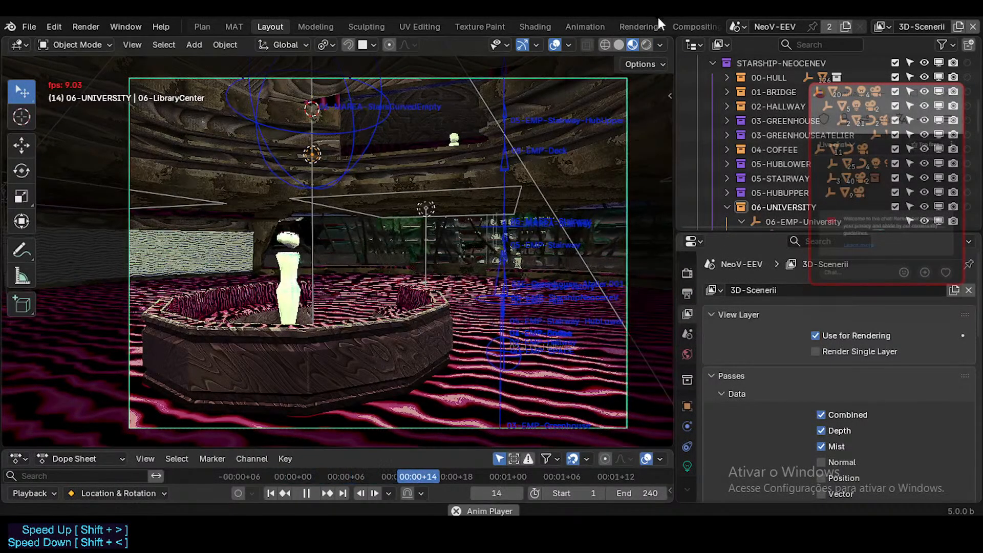
key(space)
Examine the COMP-25D compositing node tree, from the two render layers through its framed groups, and return to the Layout workspace.
click(681, 24)
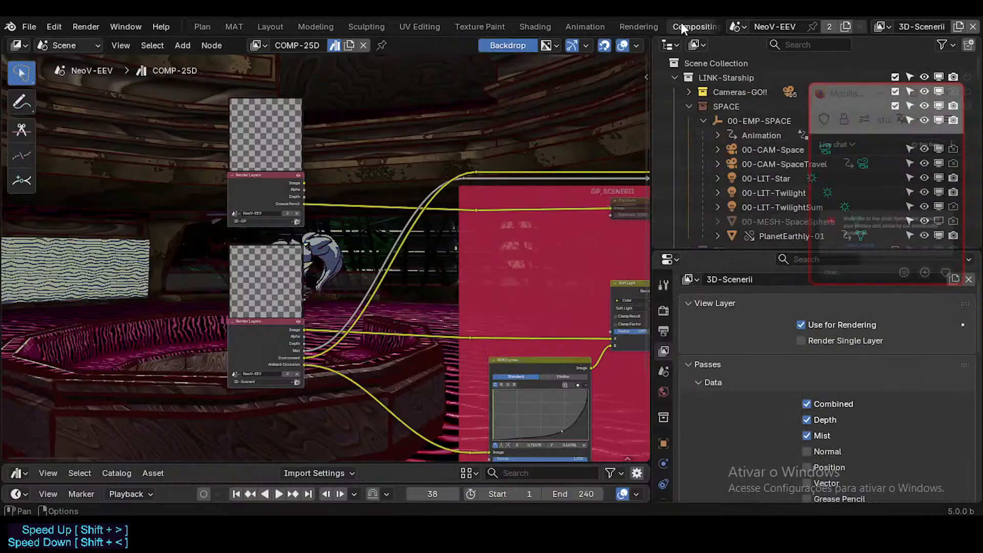
scroll(352, 271, up, 3)
scroll(359, 273, down, 4)
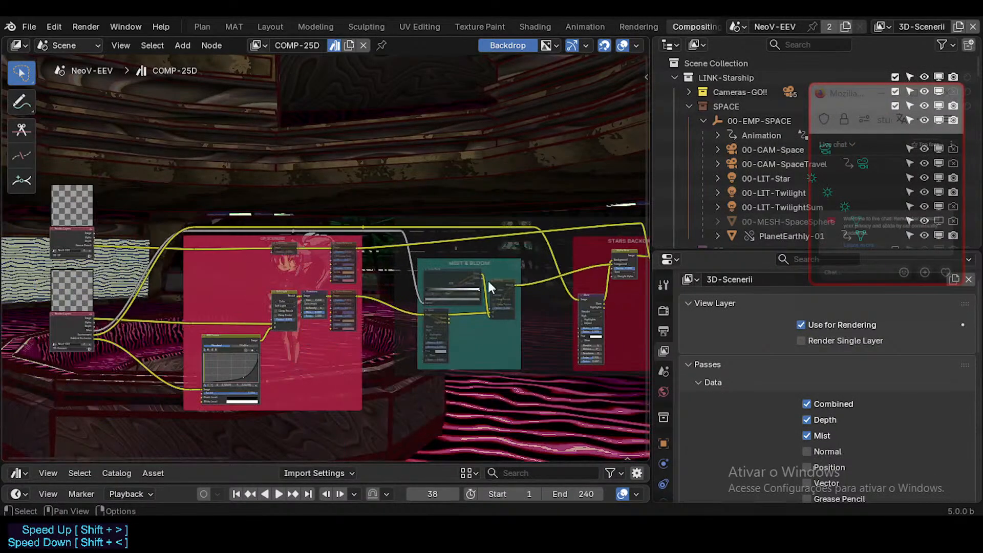
middle_drag(490, 285, 535, 315)
scroll(414, 254, up, 4)
click(265, 26)
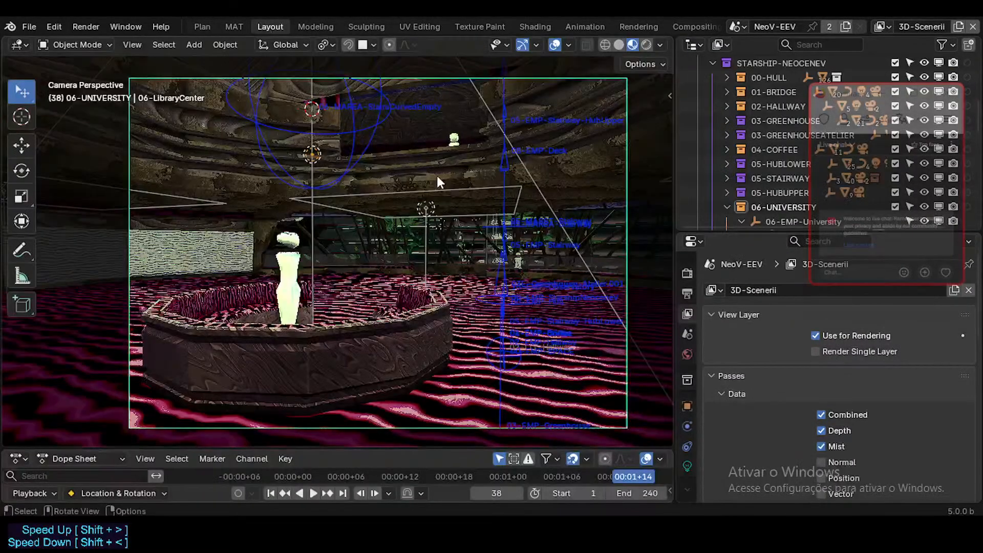
scroll(455, 215, down, 1)
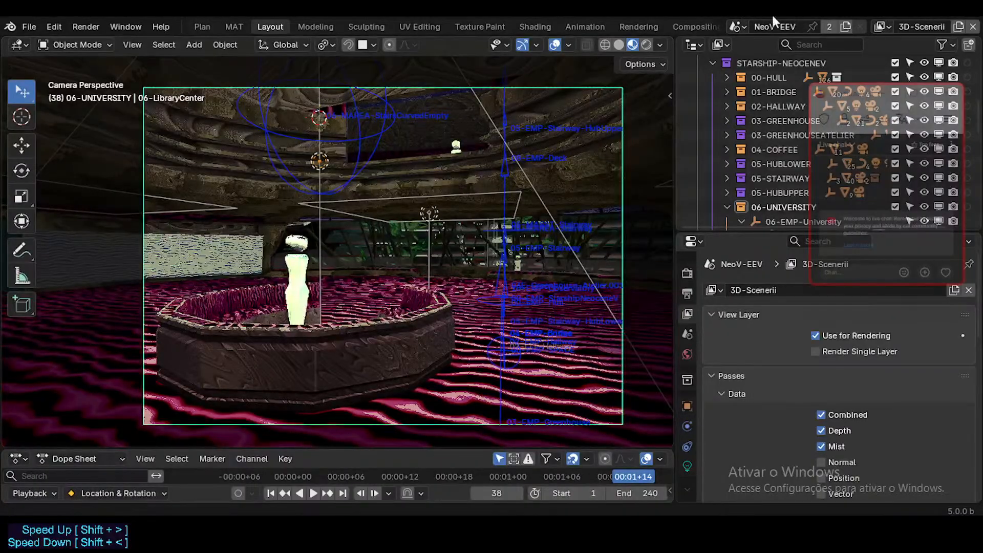
click(885, 26)
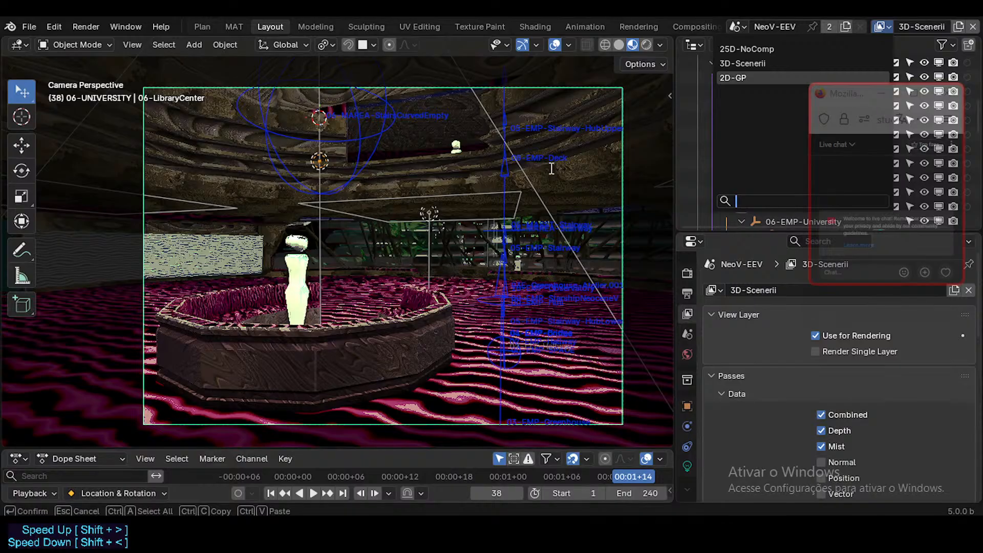
click(881, 23)
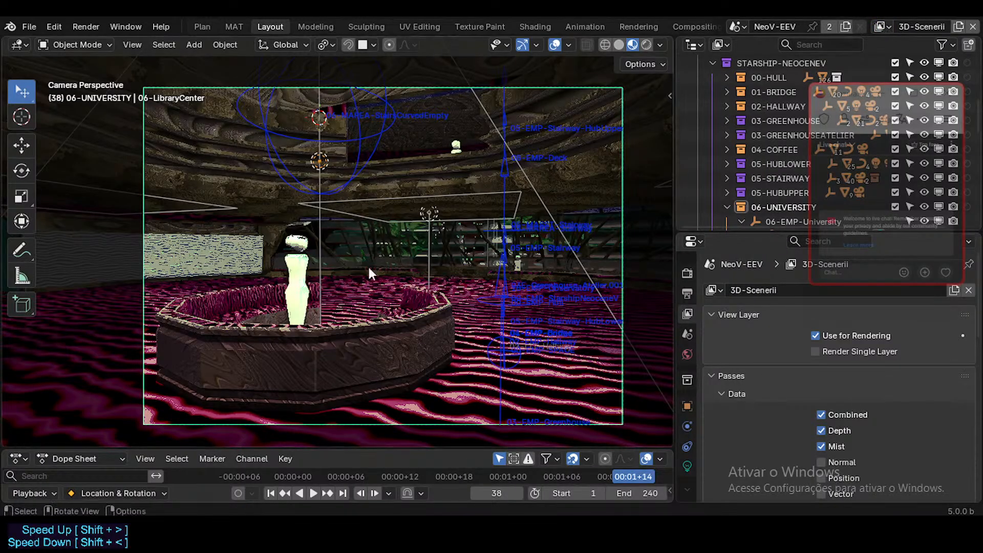
Check the 2D-GP view layer, make 25D-NoComp the active one, and set the viewport shading compositor to Disabled.
click(881, 25)
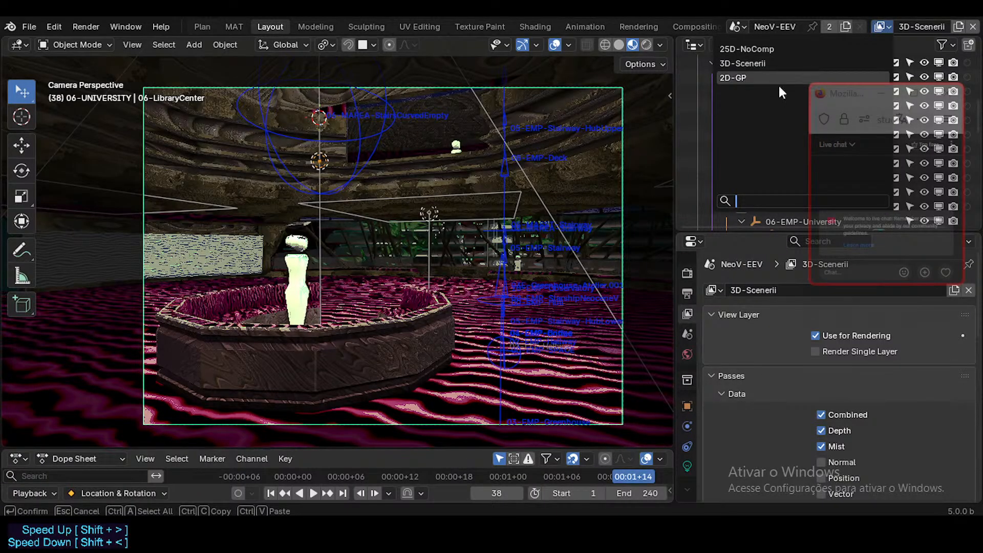
click(769, 76)
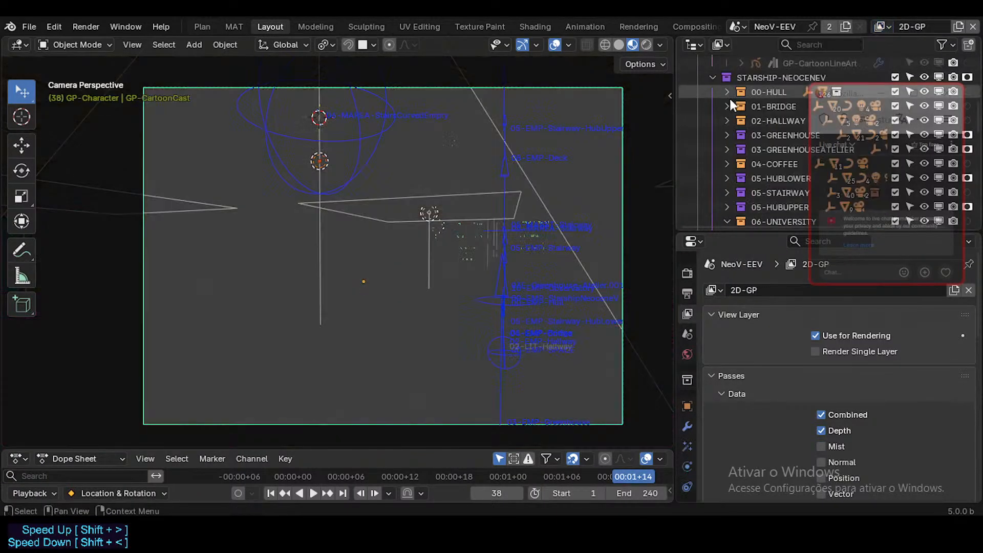
click(881, 26)
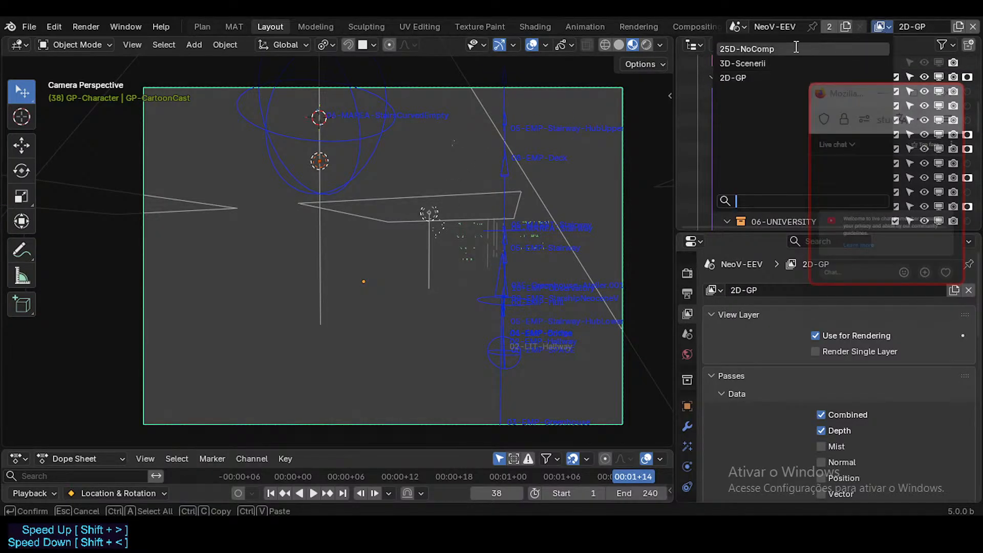
click(734, 50)
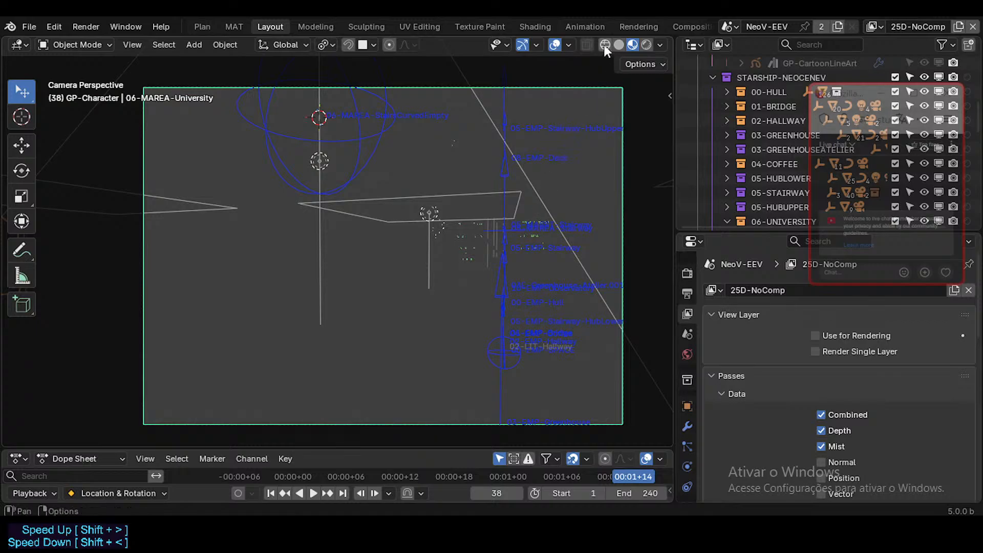
click(660, 45)
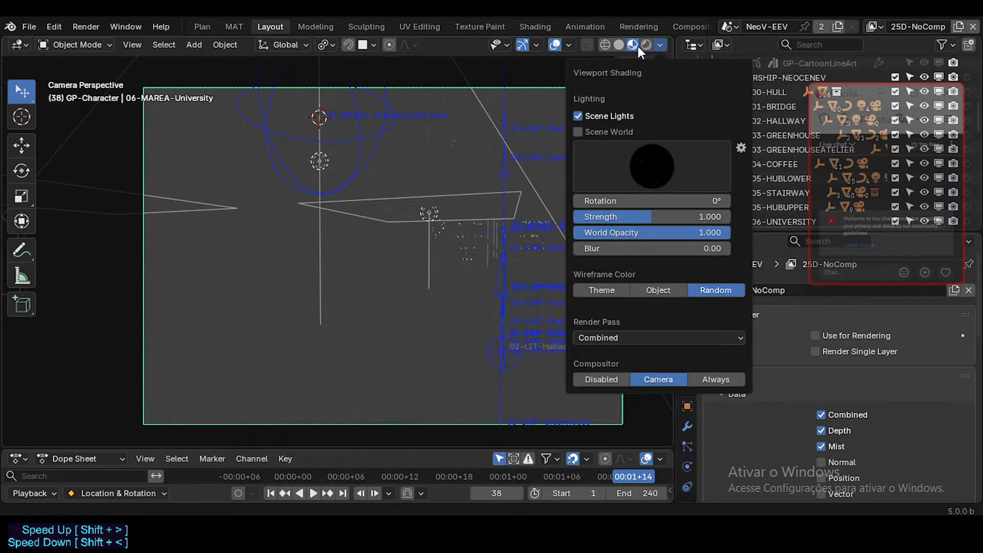
click(602, 379)
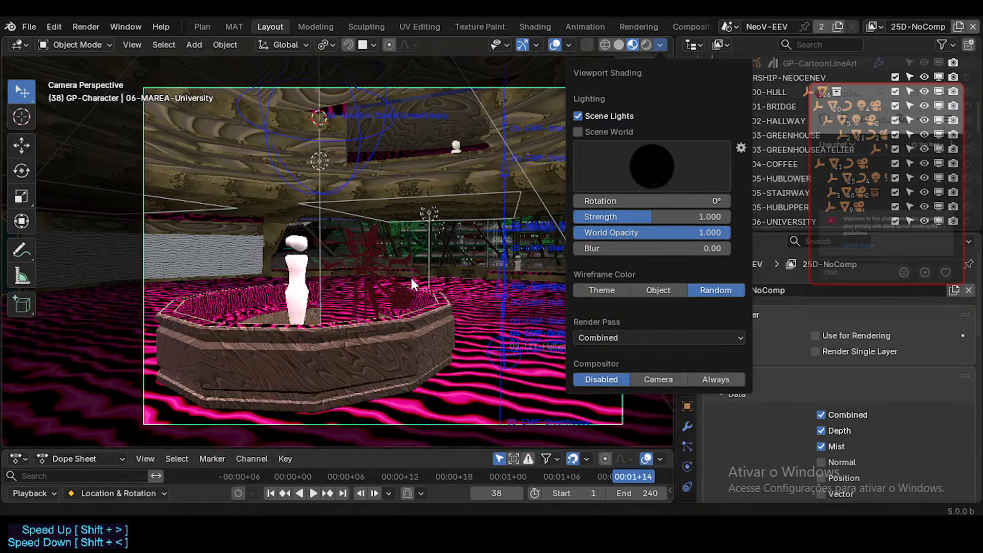
Walk the camera in and out around the octagonal counter to inspect the uncomposited 2D character beside the 3D figure.
key(shift+grave)
key(w)
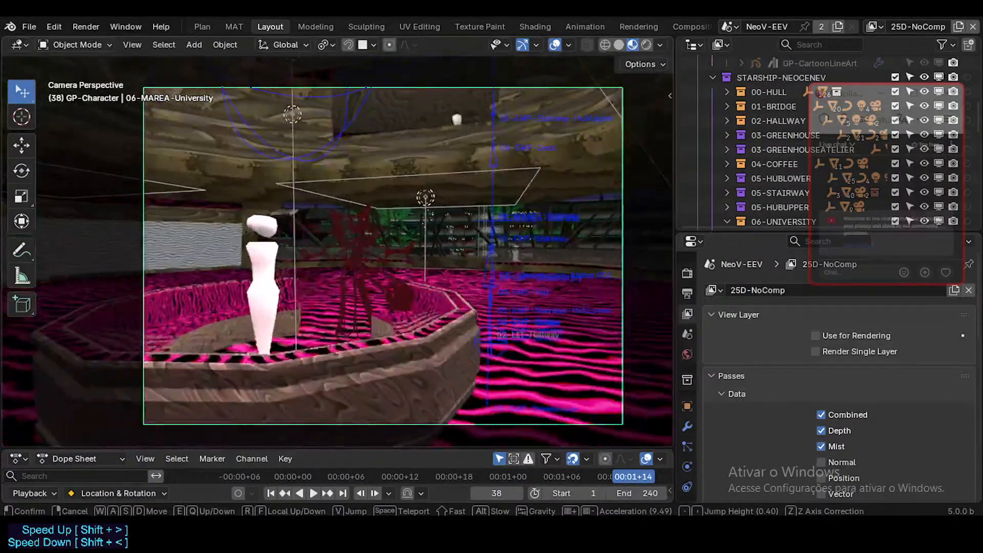
key(s)
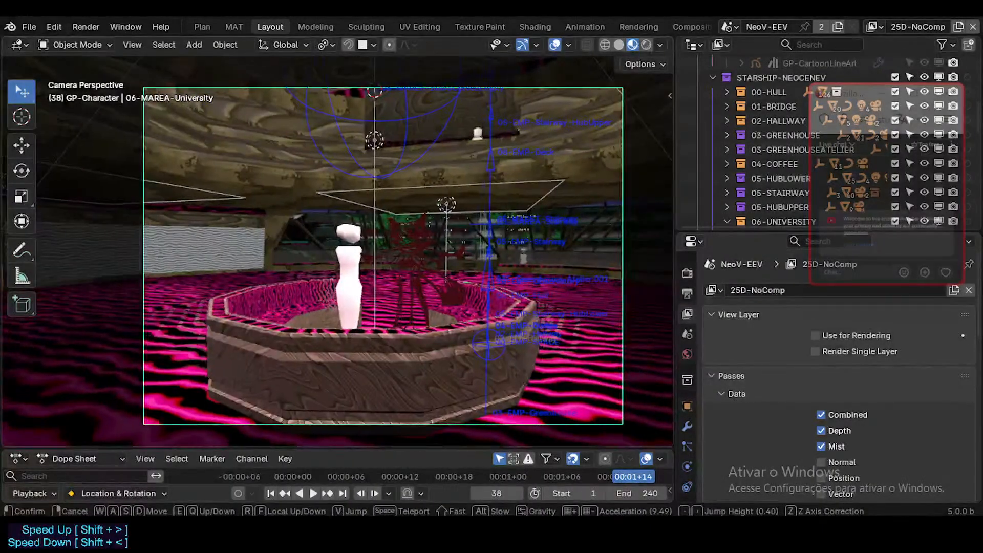
key(d)
key(q)
key(e)
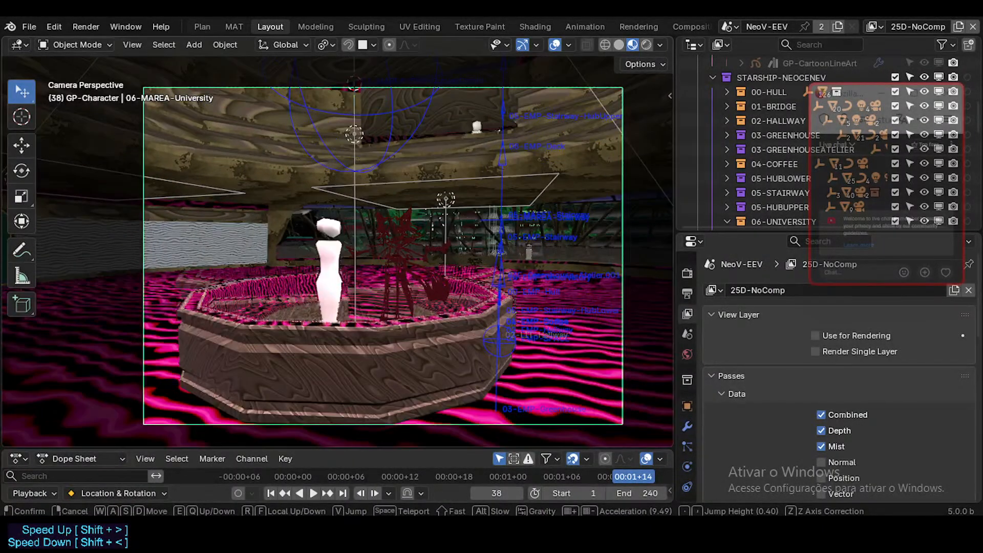
click(480, 204)
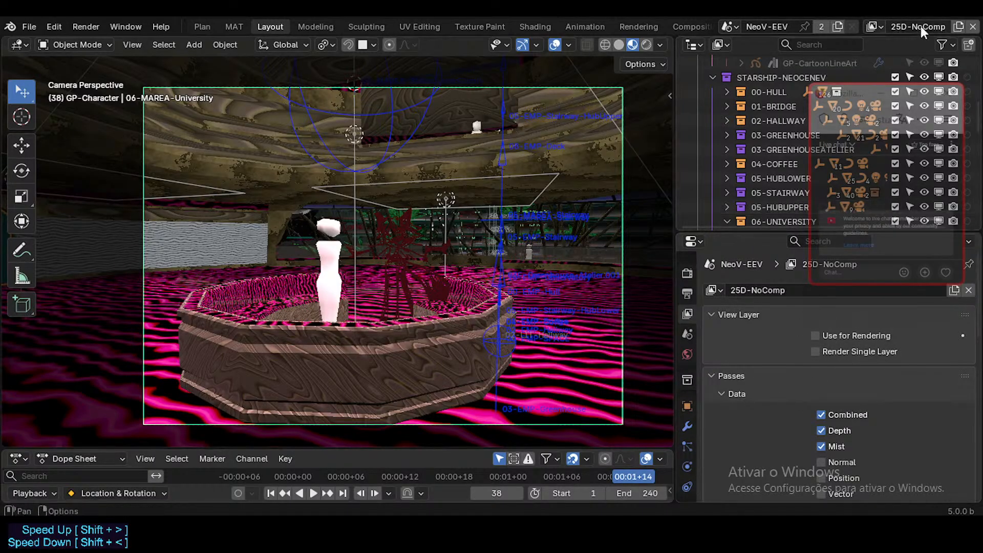
Switch the viewport to Solid shading and walk the camera to check the counter and character without materials.
click(619, 45)
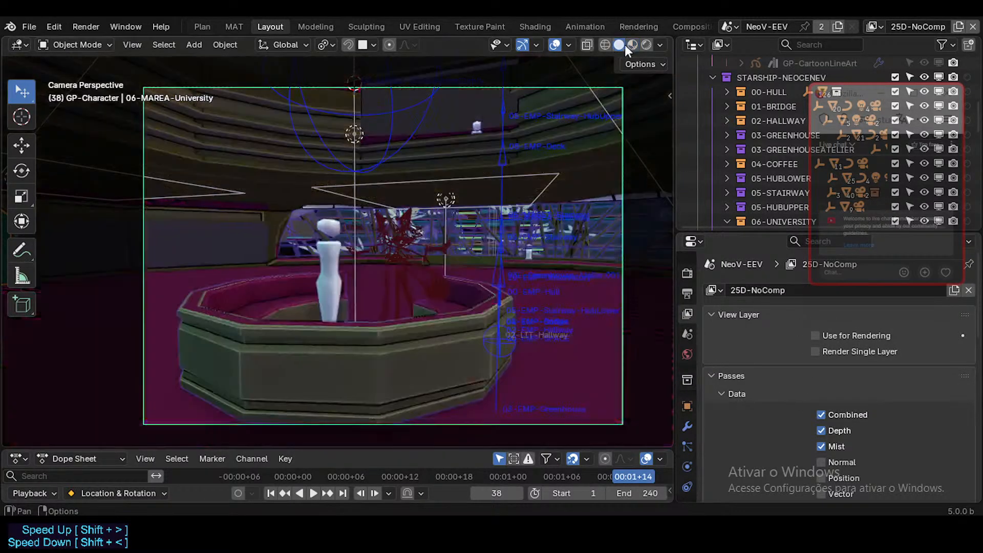
key(shift+grave)
key(s)
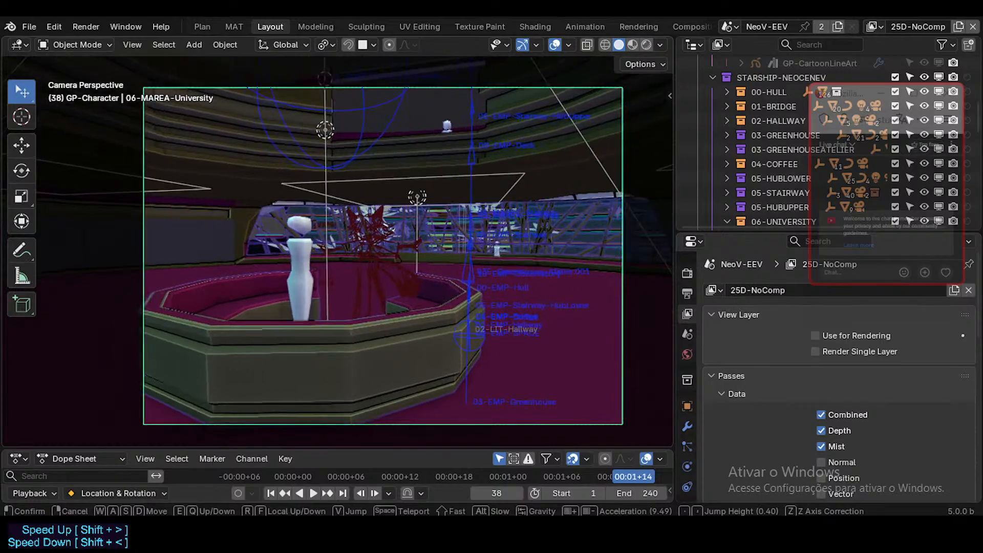
click(590, 241)
Make 3D-Scenerii the active view layer and set the viewport to Material Preview shading.
click(880, 24)
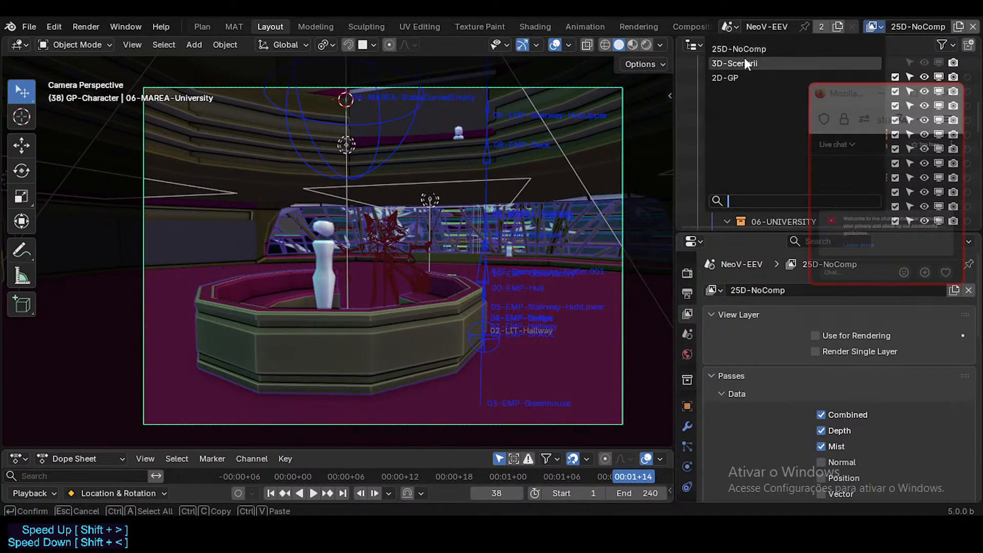
click(745, 58)
click(640, 45)
click(621, 44)
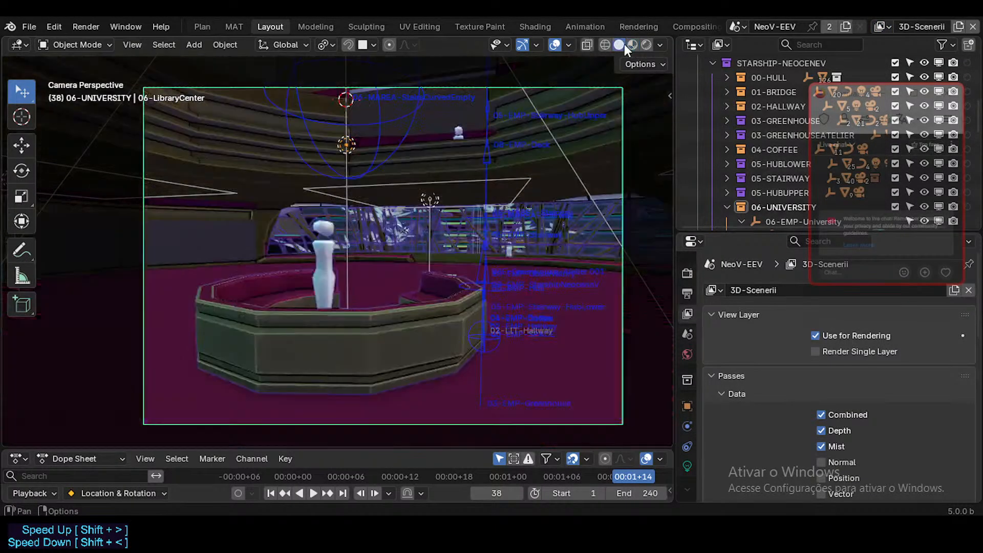
click(888, 23)
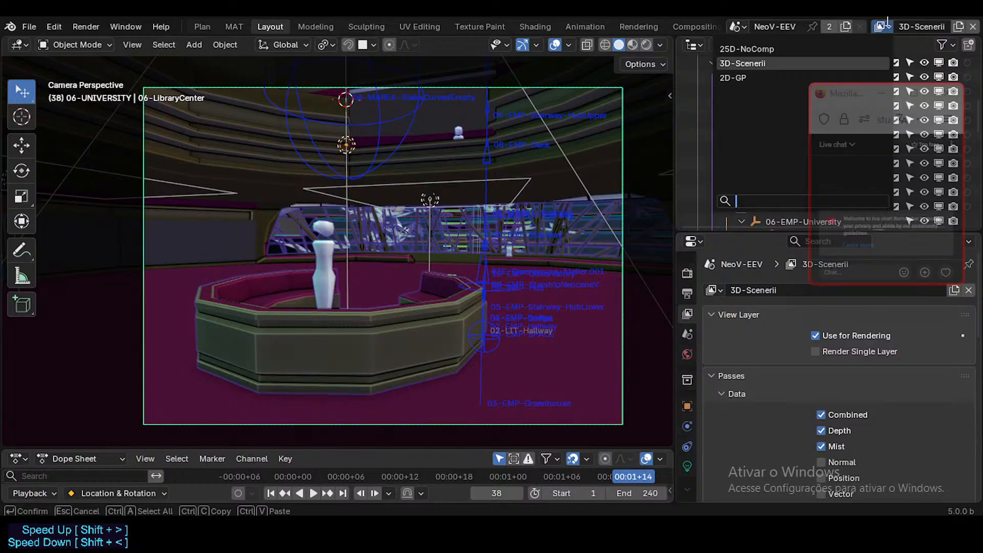
click(633, 45)
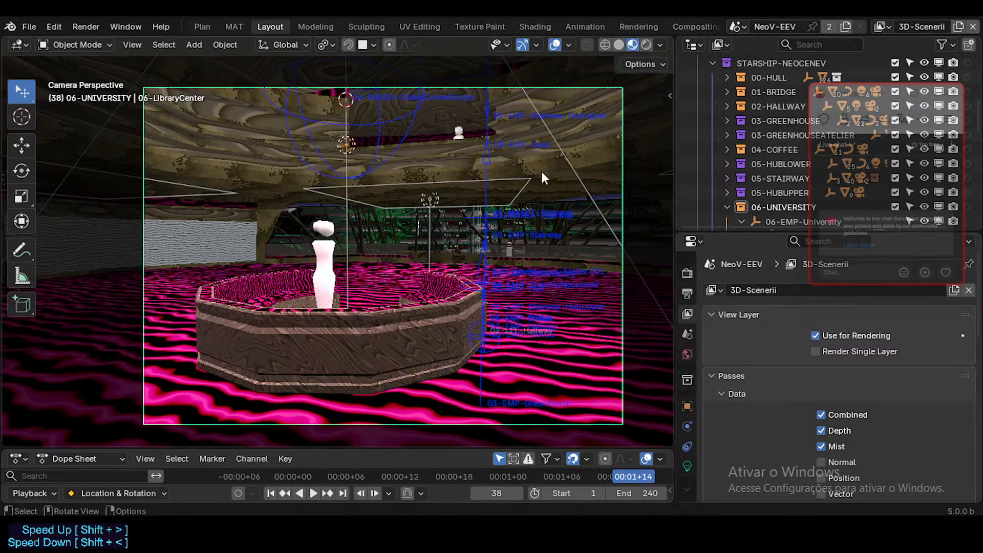
Walk the camera toward and away from the counter to examine how the scenery-only layer responds in real time.
key(shift+grave)
key(w)
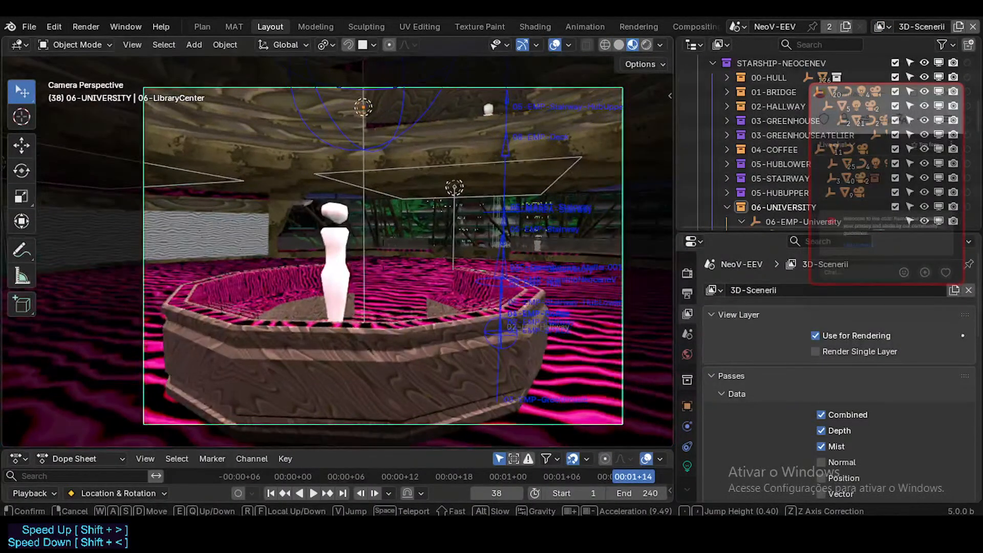
key(s)
click(522, 214)
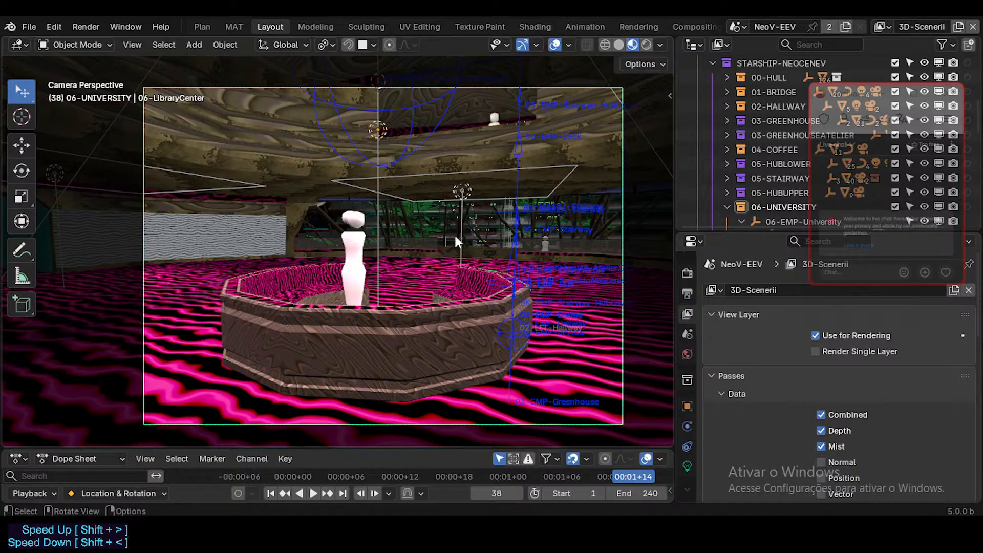
key(shift+grave)
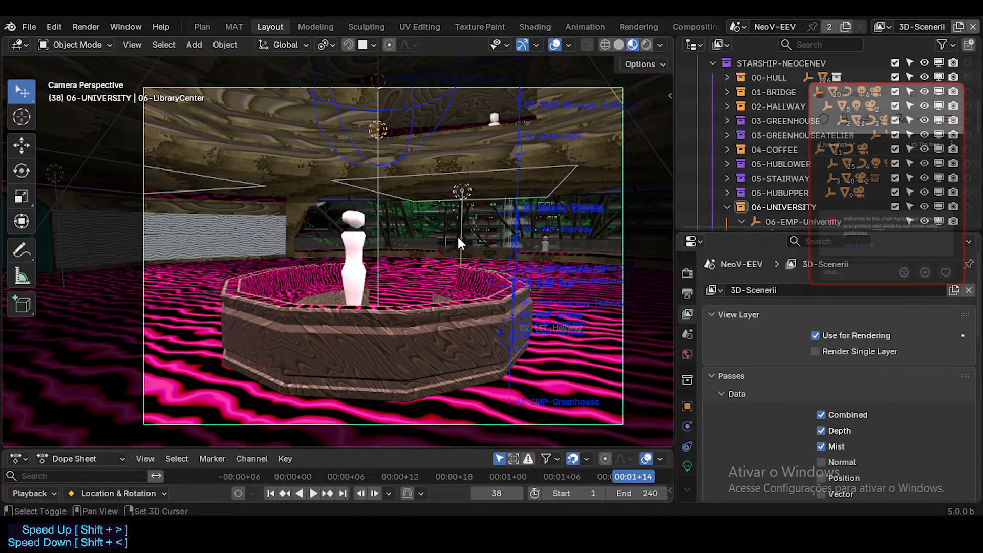
key(w)
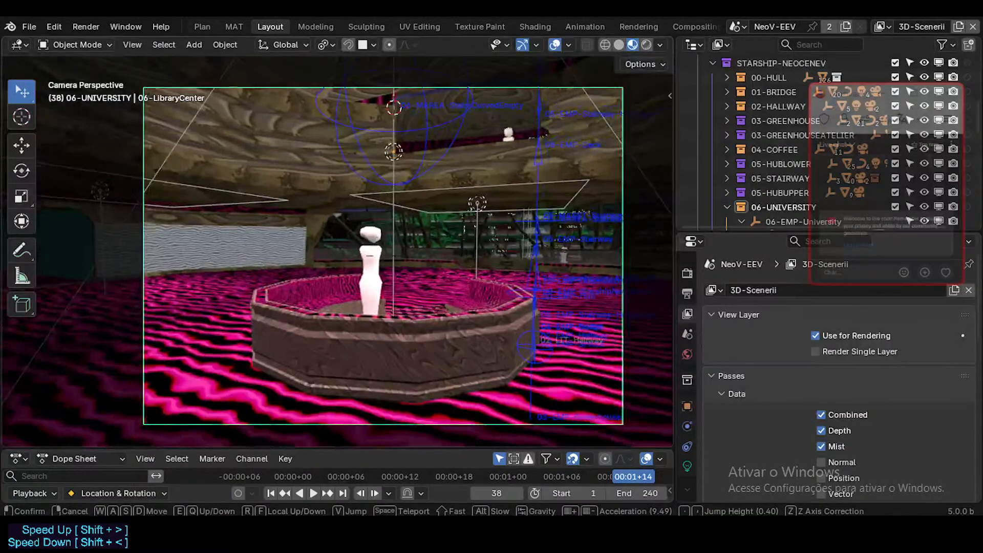
key(s)
key(w)
key(s)
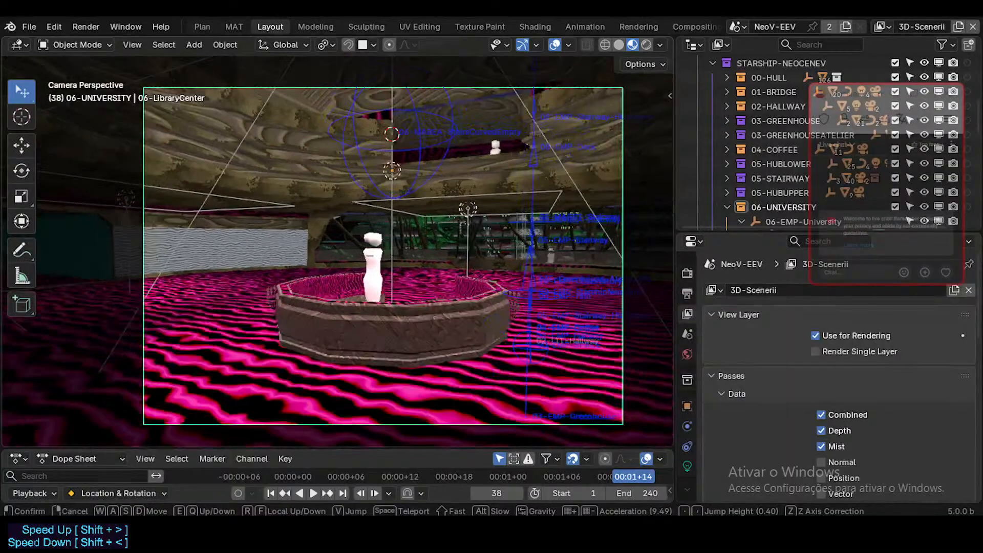
key(w)
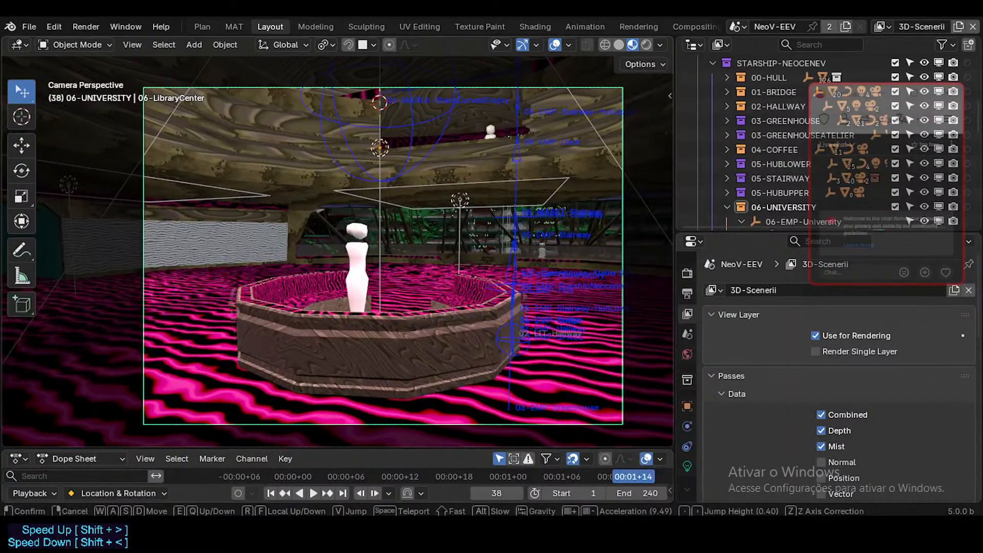
click(452, 237)
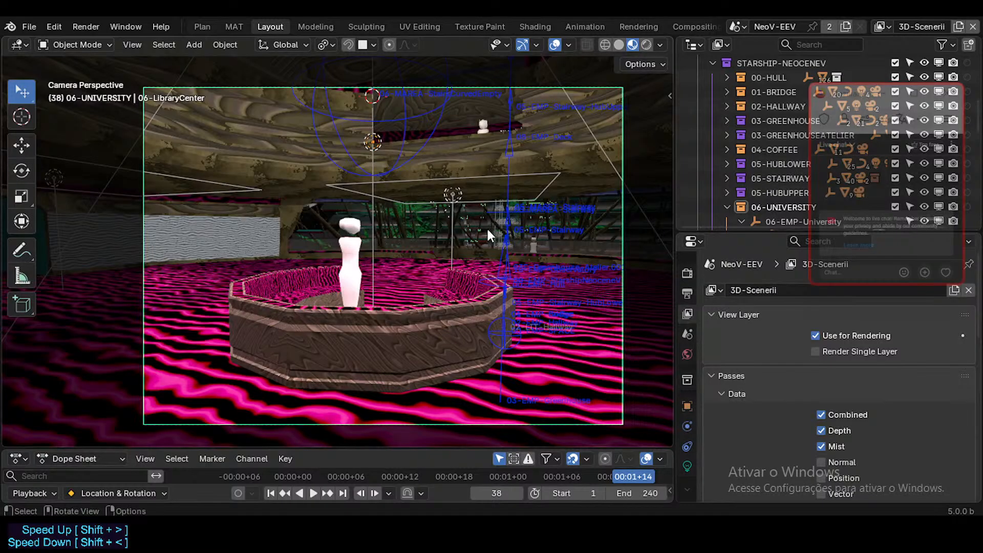
Walk the camera through the university hall past the doorways and desk, ending on a wide framing of the central counter.
key(shift+grave)
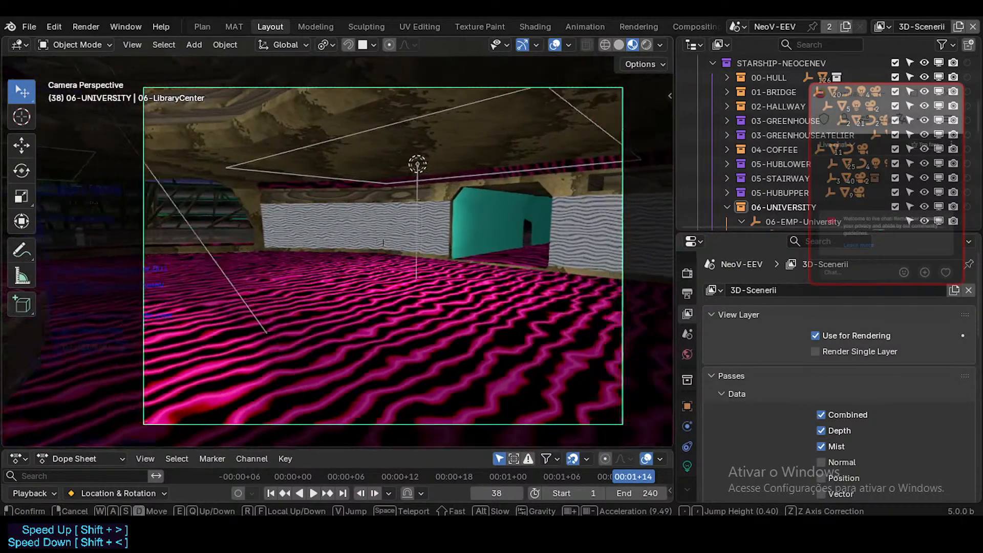
key(s)
key(a)
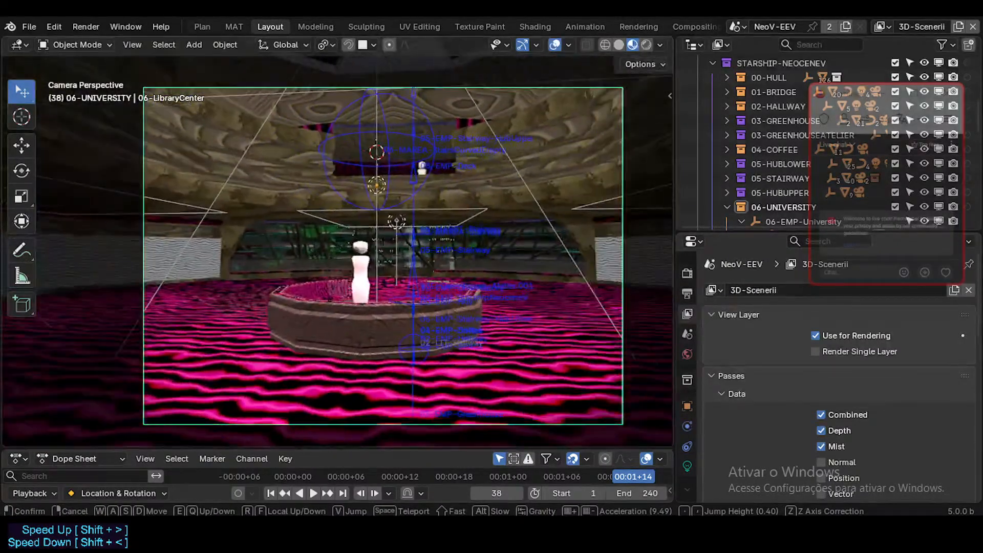
key(d)
key(w)
key(s)
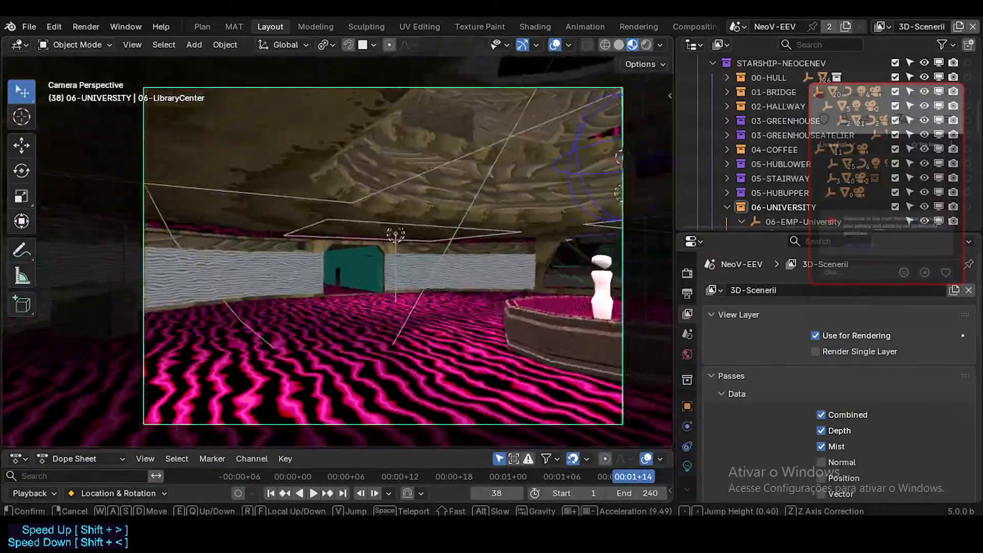
key(w)
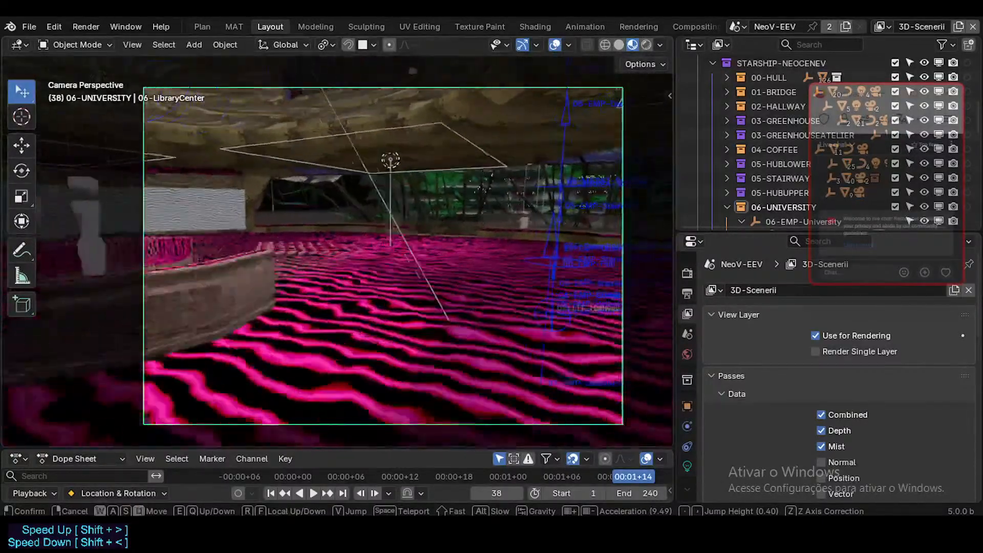
key(w)
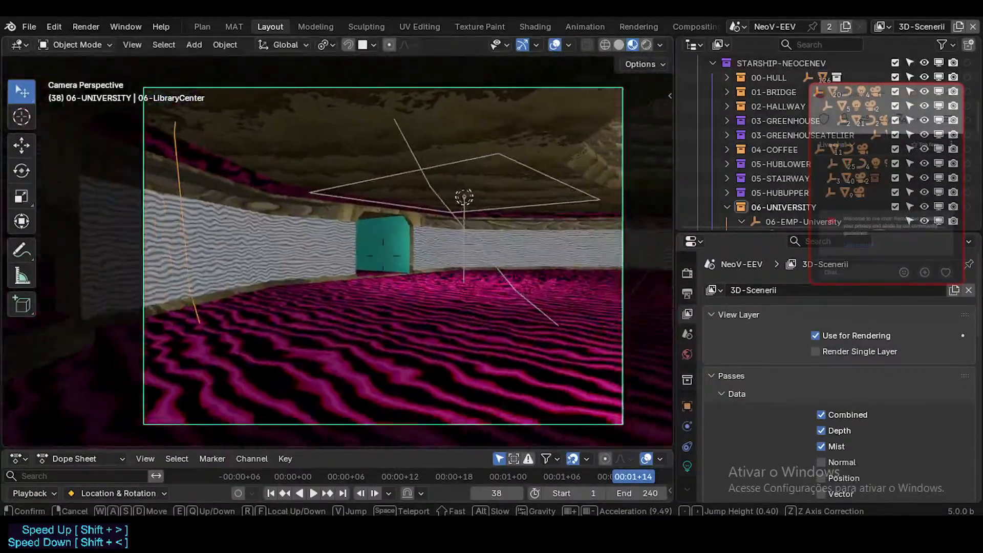
key(w)
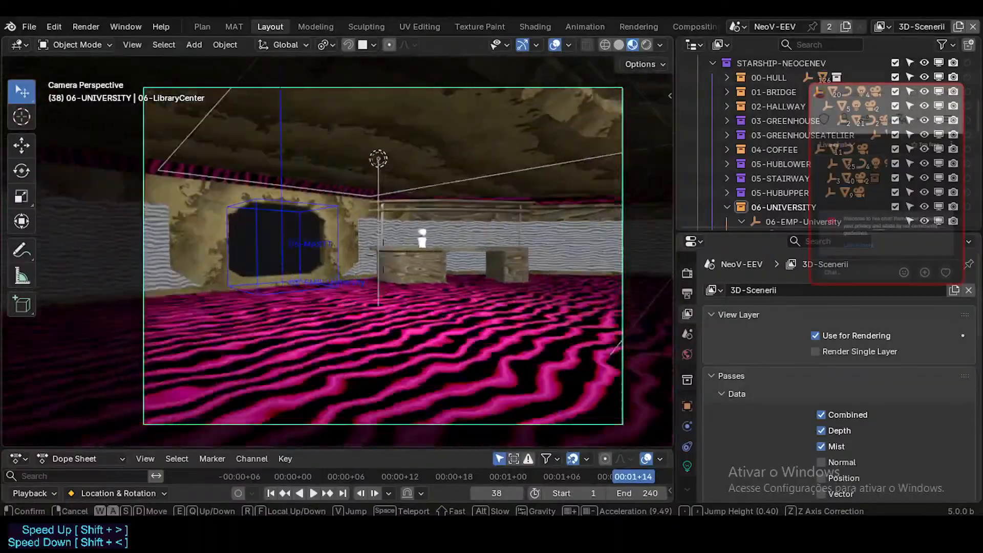
key(s)
click(460, 242)
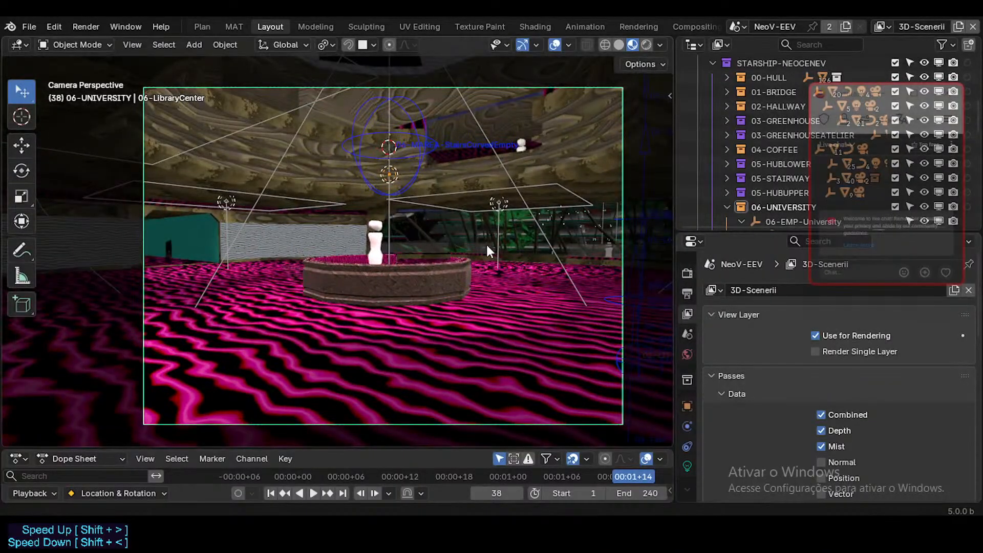
Walk the view from the central counter across the hall floor to the bamboo-lined window.
key(shift+grave)
key(w)
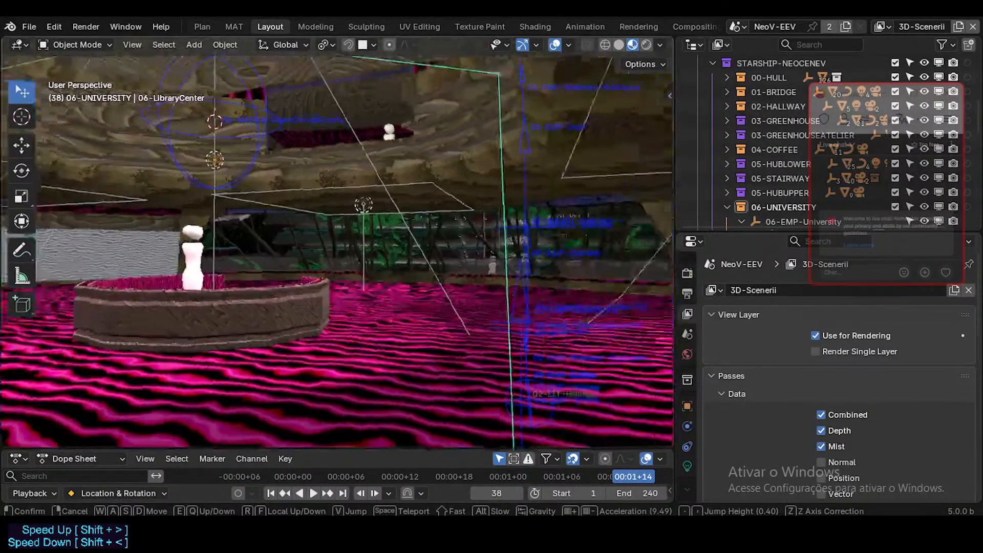
key(shift+grave)
key(w)
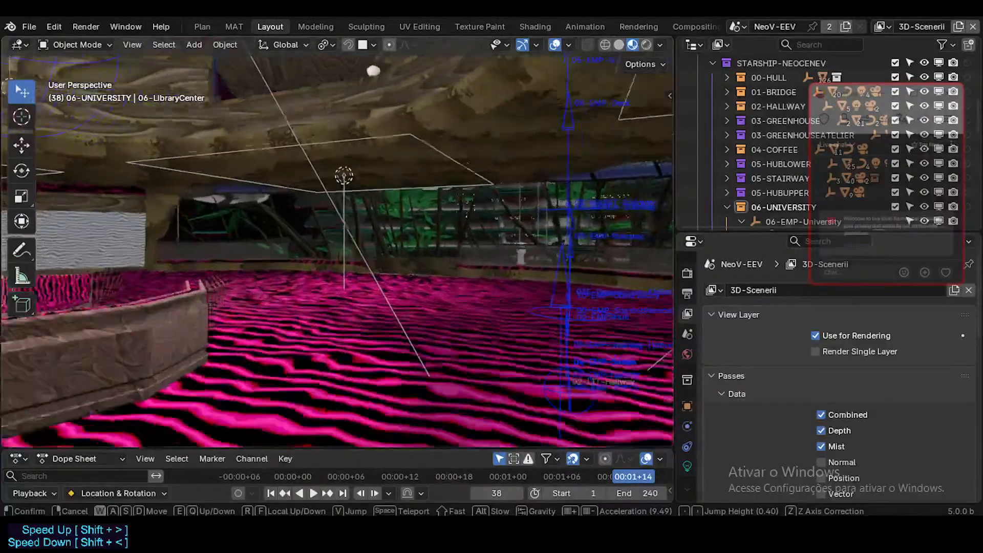
key(w)
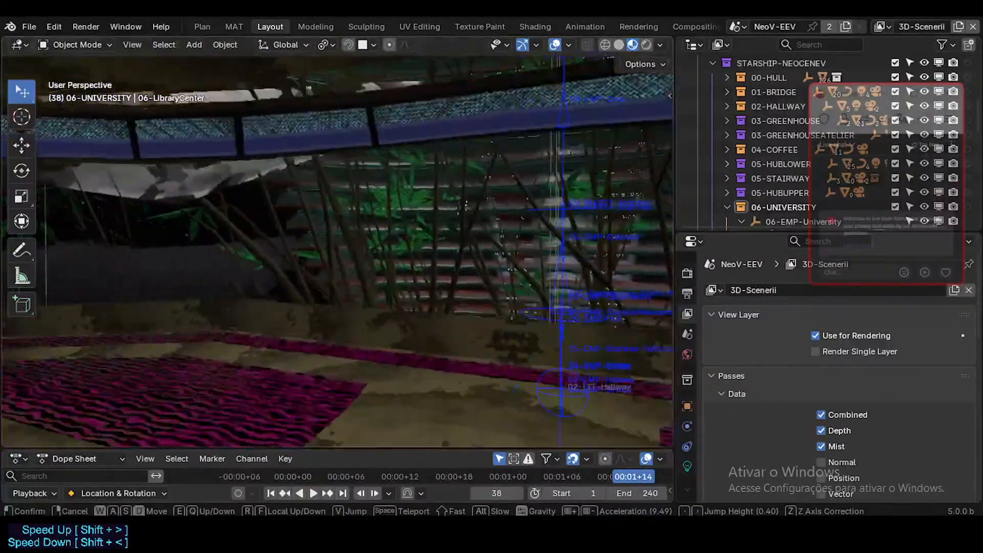
Display wireframes over the scene and walk the view around the terrace, planet and upper gallery to examine the geometry.
key(Tab)
key(shift+grave)
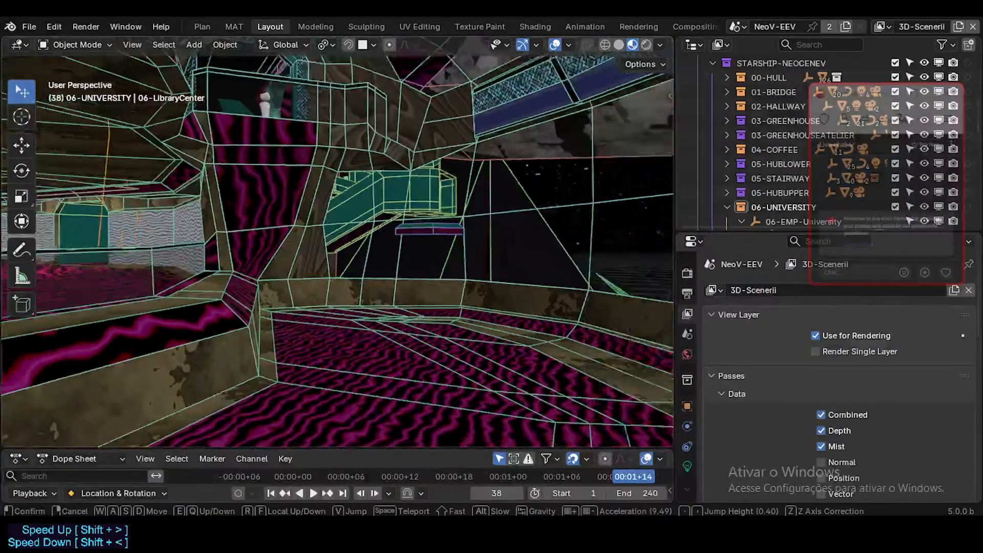
key(w)
key(w)
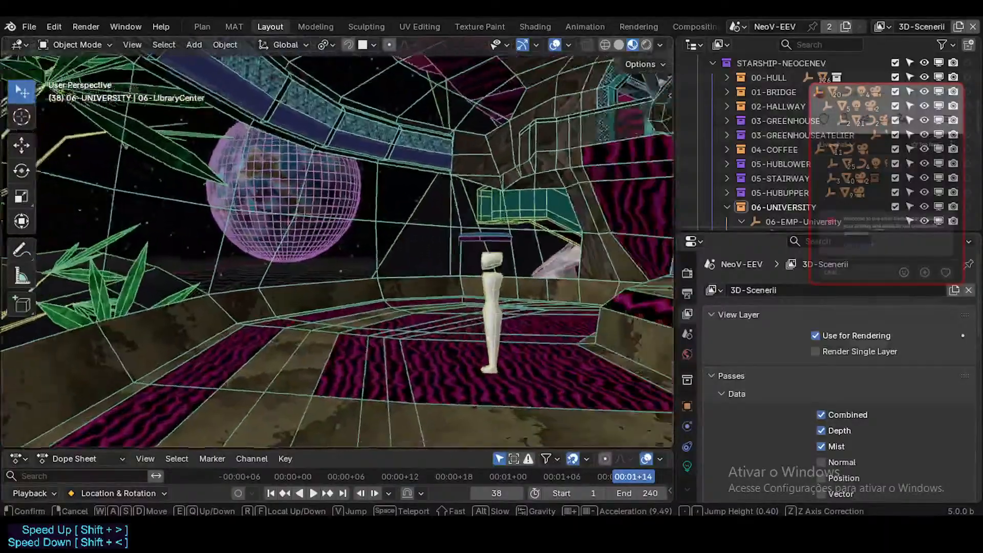
key(d)
key(w)
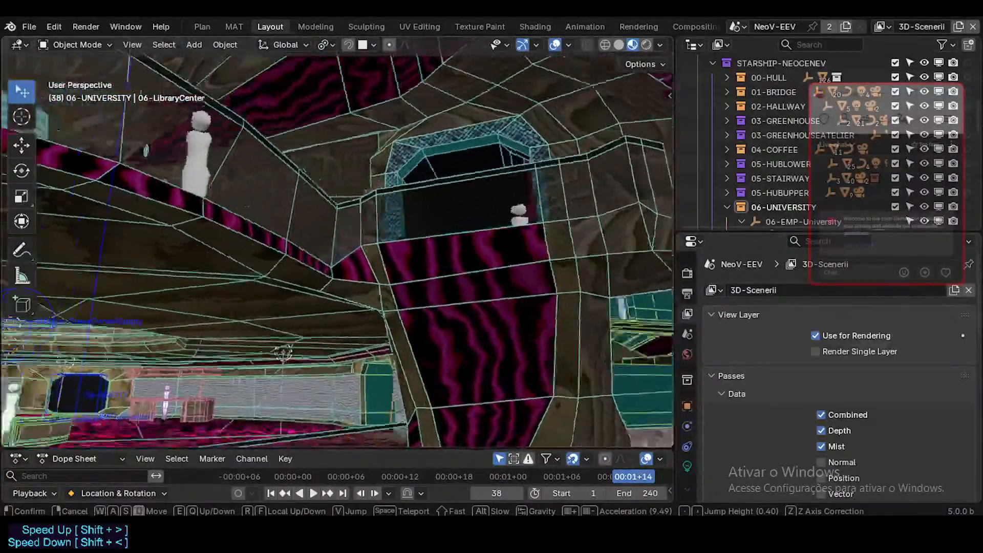
Inspect the bamboo garden and the teal exterior walkway, and play the animation up to frame 66.
key(w)
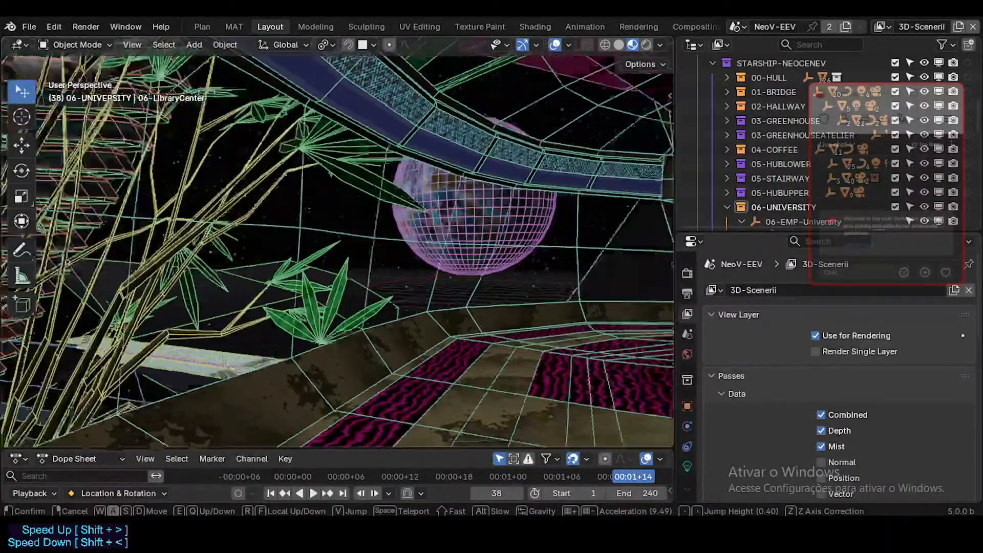
key(w)
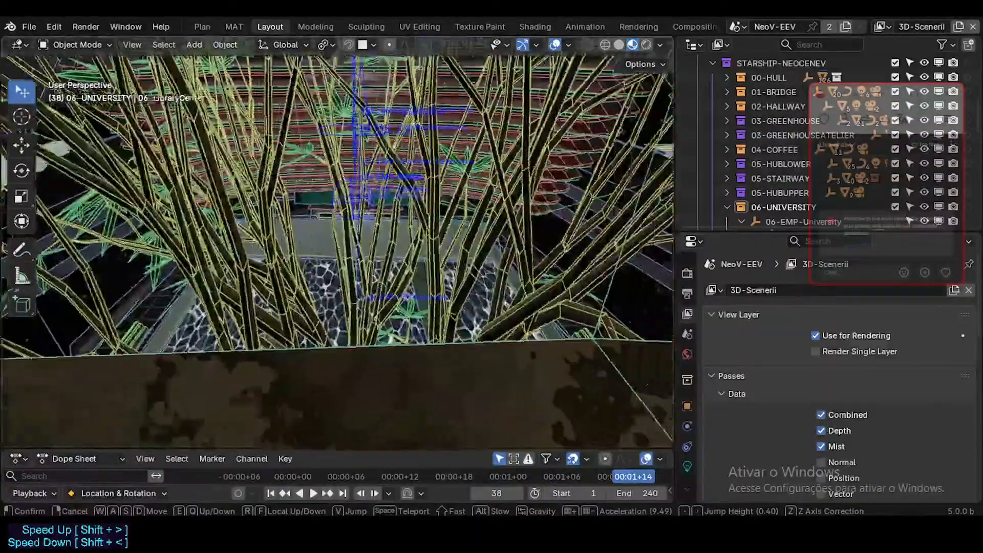
key(d)
key(w)
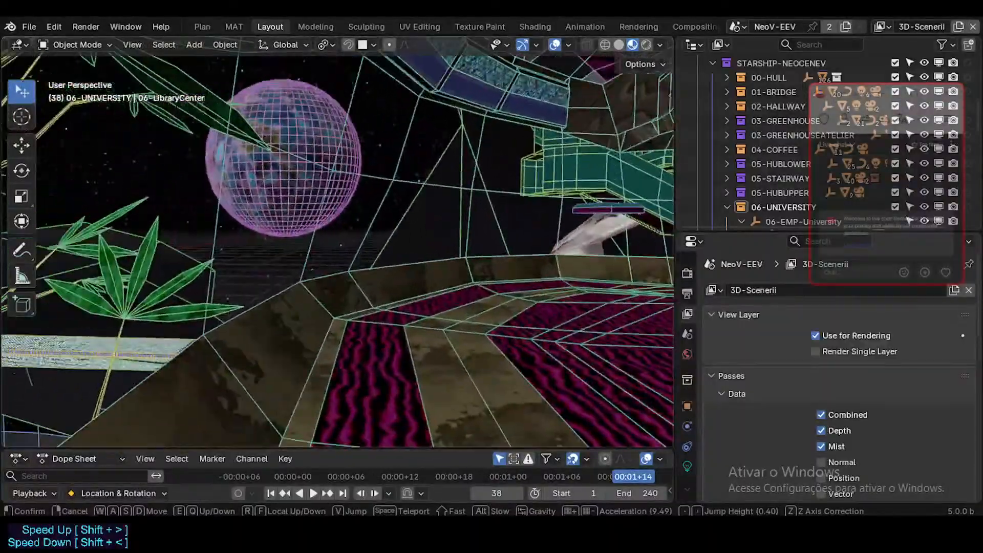
key(w)
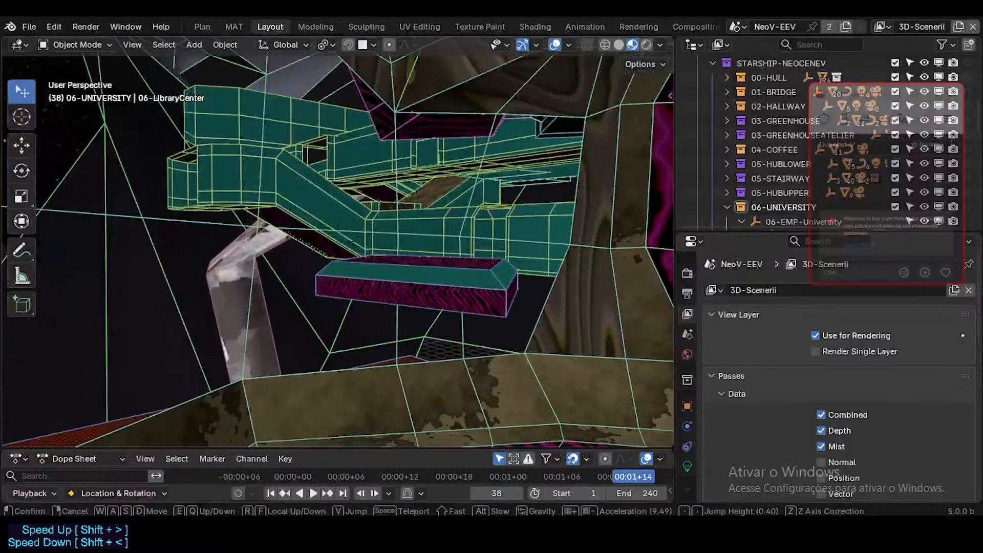
key(space)
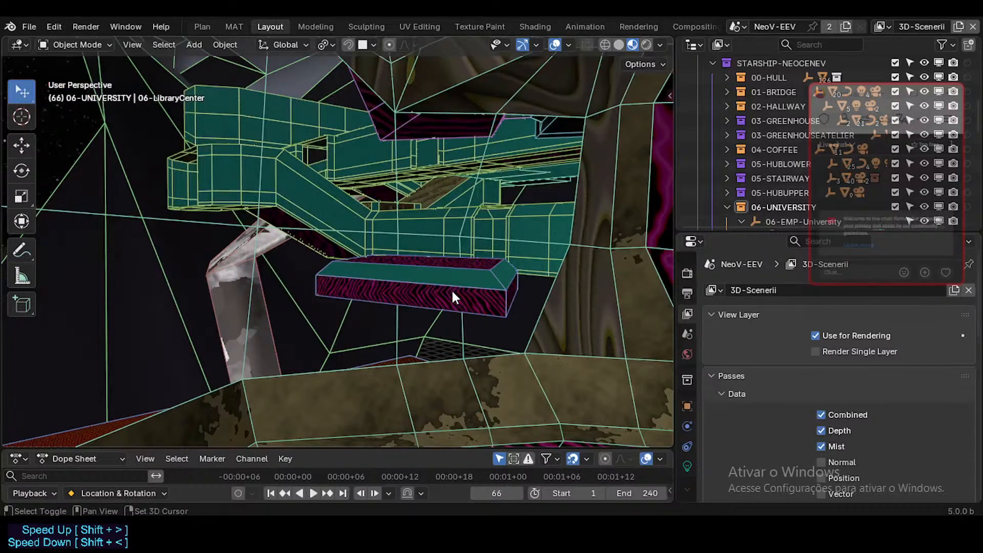
Walk the view over the terrace and bamboo and up past the gallery characters to examine both university levels from above.
key(shift+grave)
key(e)
key(w)
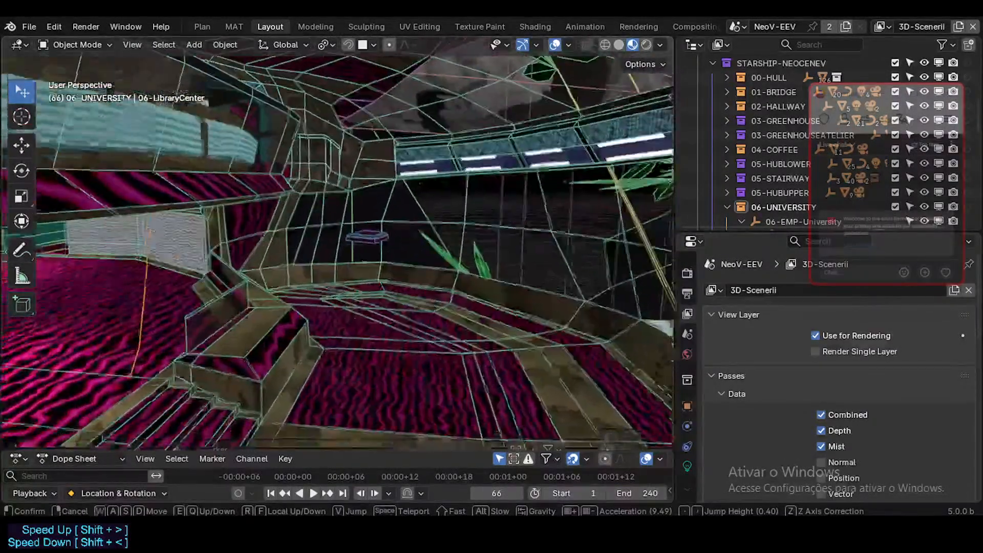
key(w)
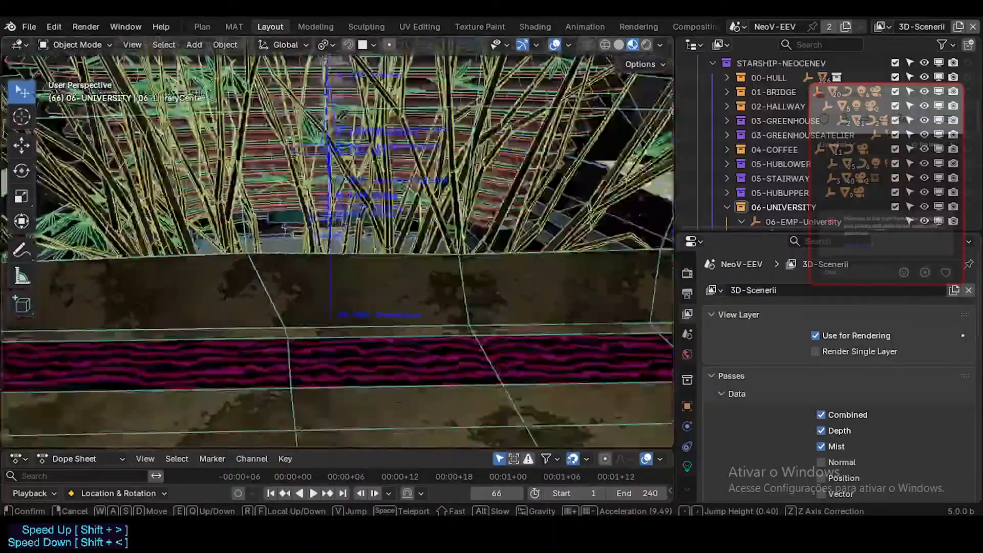
key(a)
key(e)
key(e)
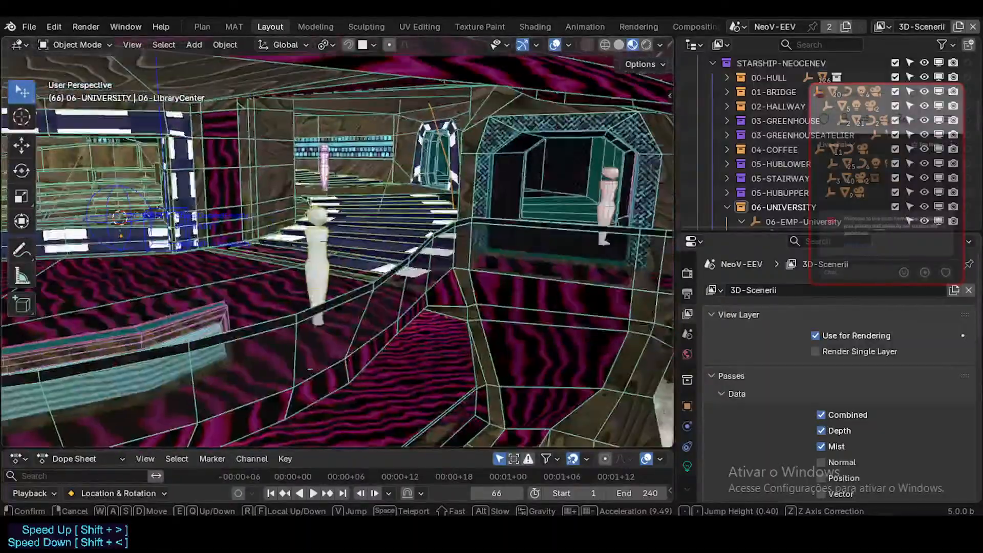
key(w)
key(w)
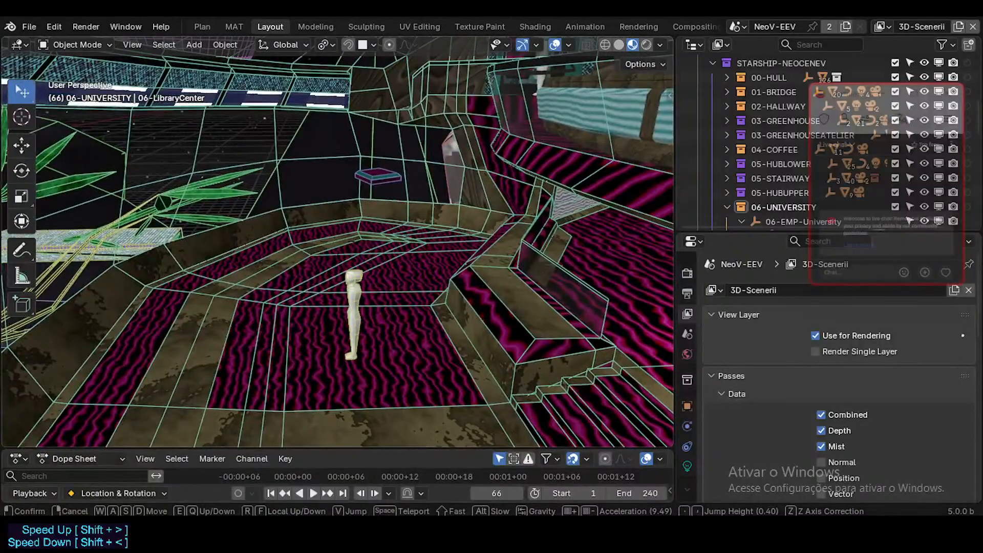
key(e)
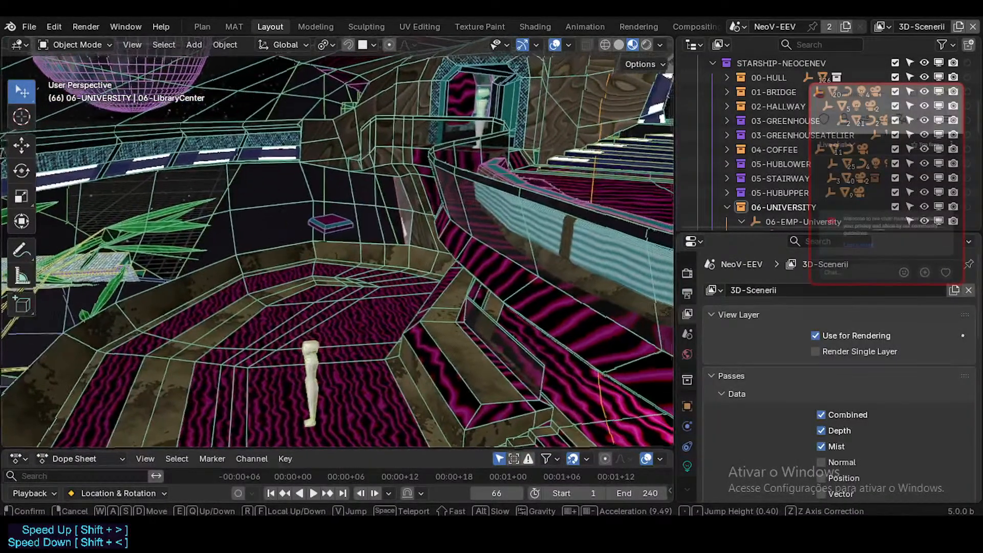
Walk the view through the upper floor to examine the striped staircases, the auditorium window and the cyan-panelled corridor.
key(w)
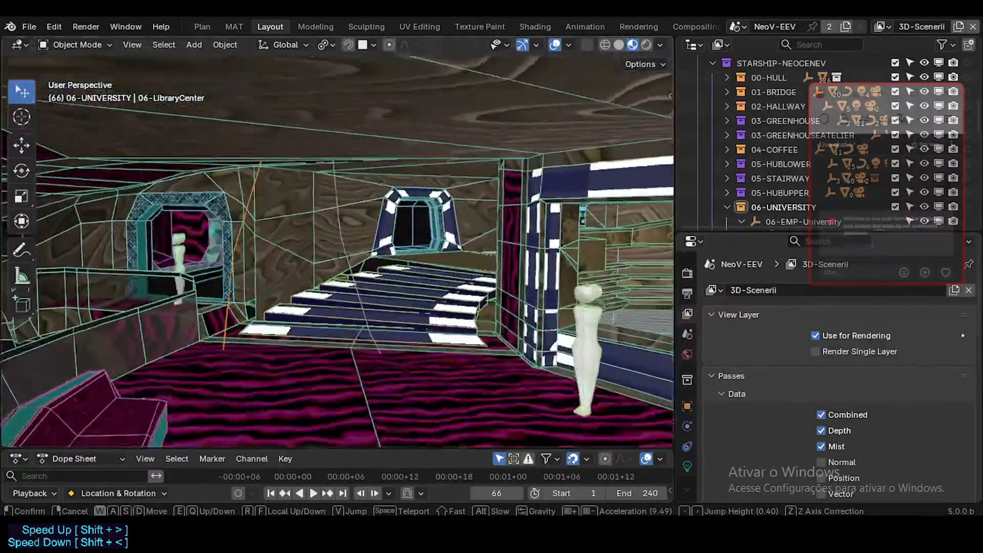
key(w)
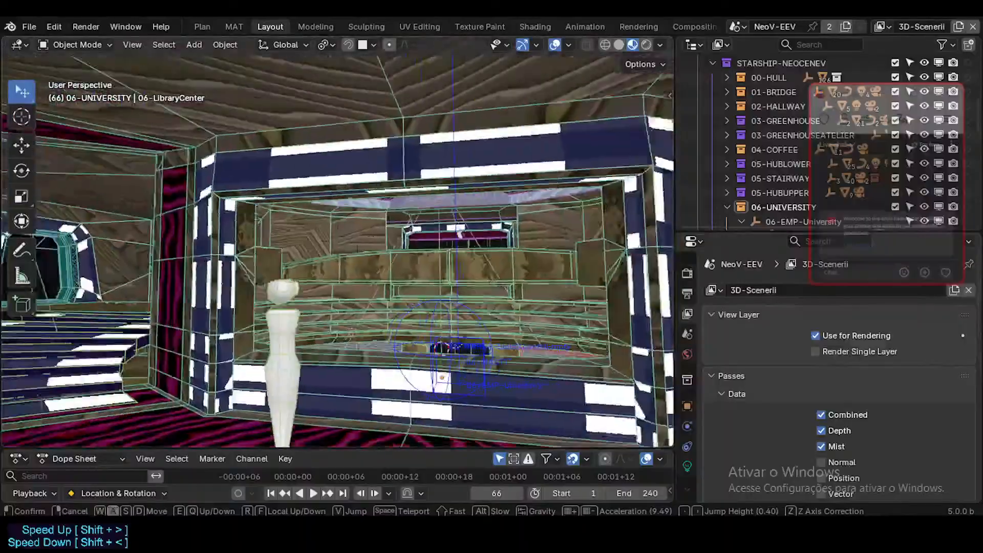
key(a)
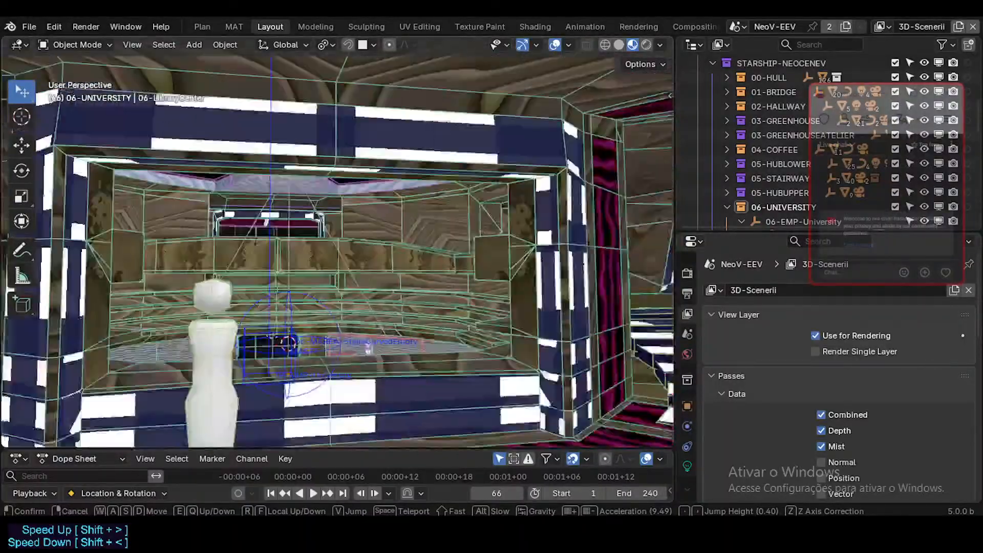
key(w)
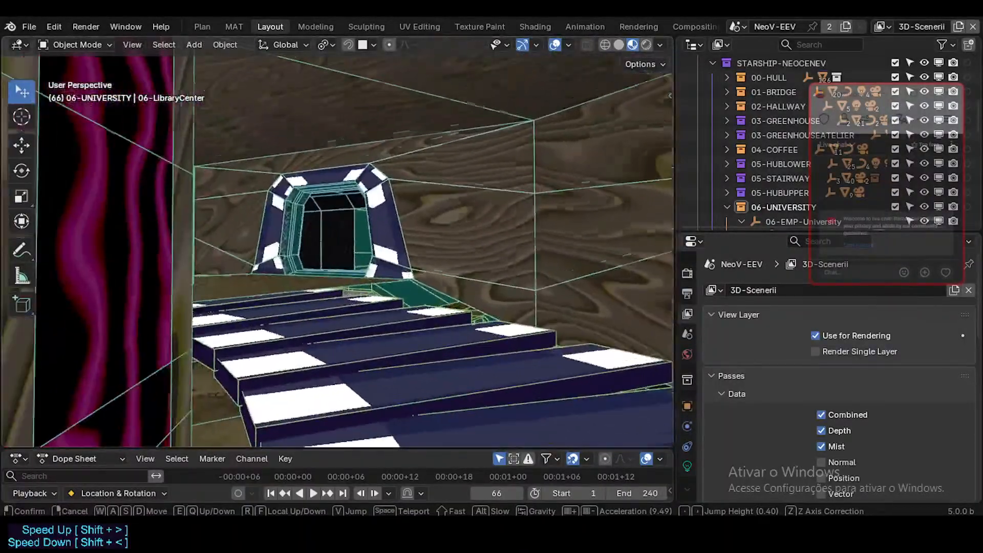
key(w)
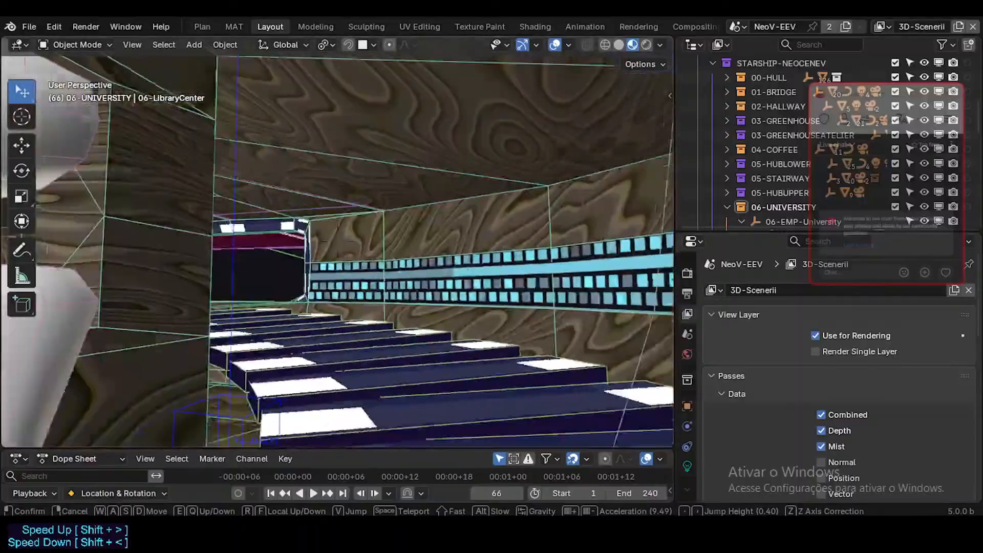
key(w)
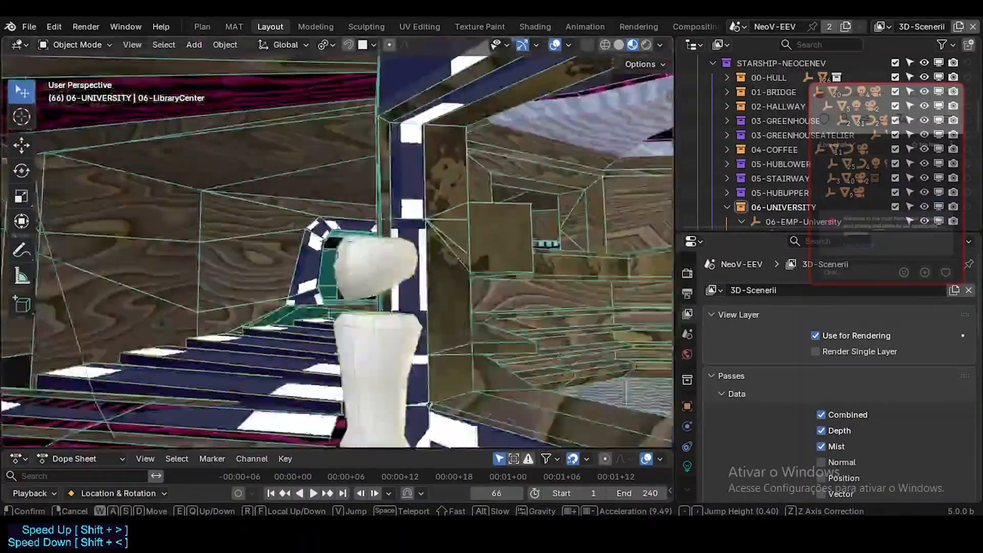
key(w)
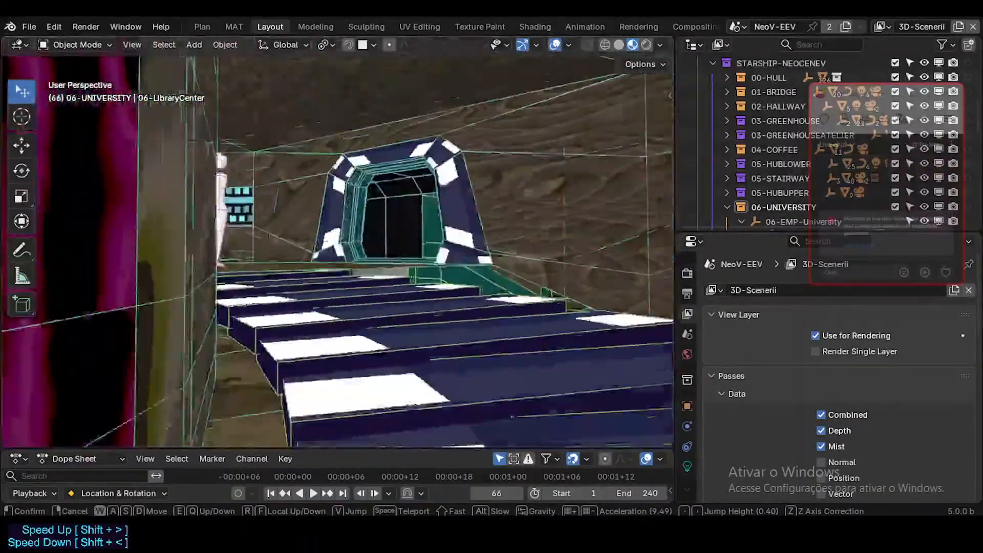
key(w)
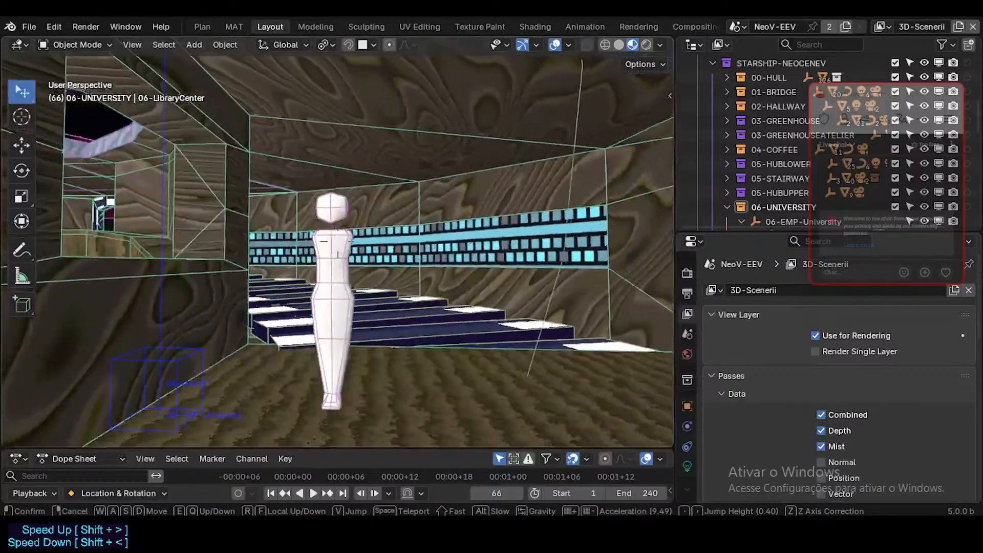
Compare the corridor and its character in Solid shading, and return the viewport to Material Preview.
key(s)
click(547, 25)
click(619, 45)
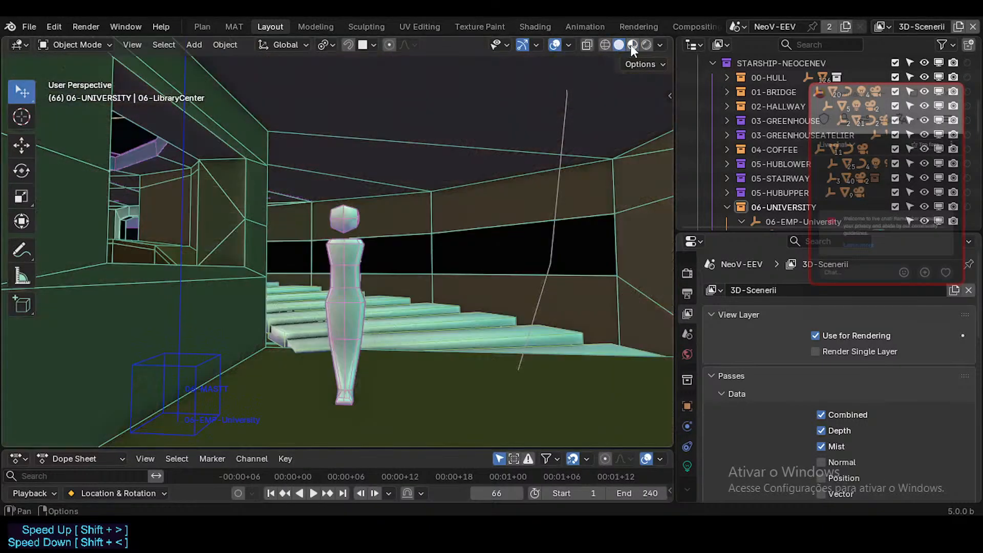
click(632, 44)
Walk the view past the auditorium opening, the lounge and the striped stairs, ending on a view of the curved sofa.
key(shift+grave)
key(w)
key(d)
key(w)
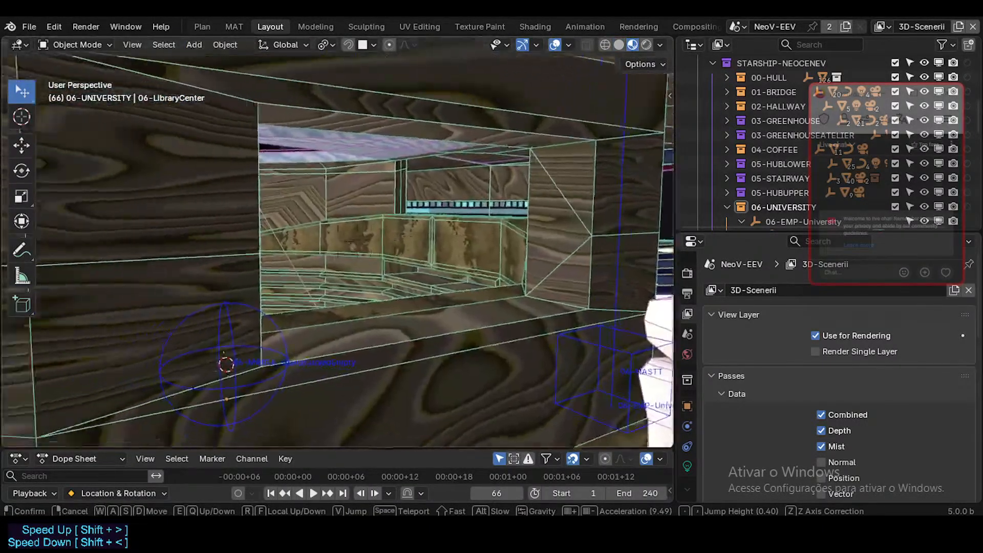
key(w)
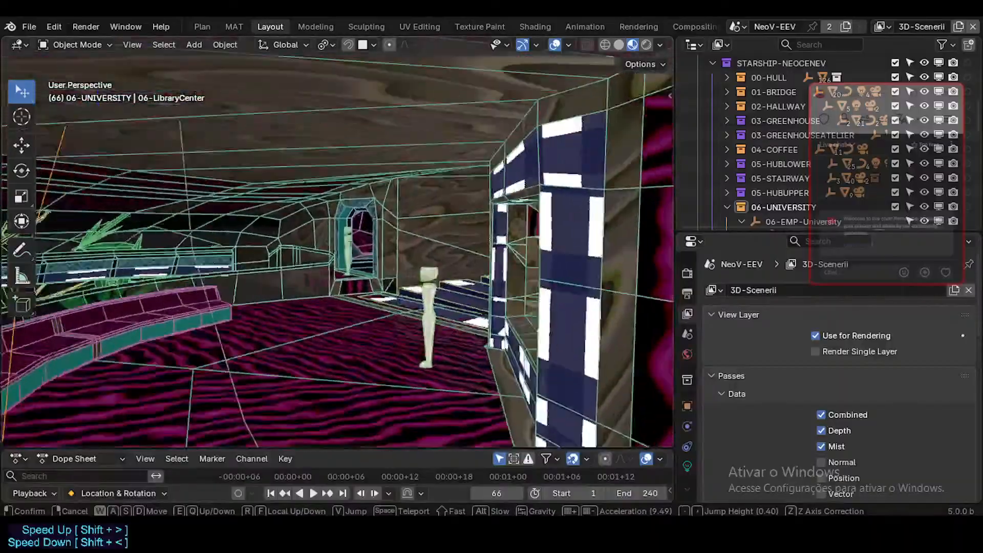
key(w)
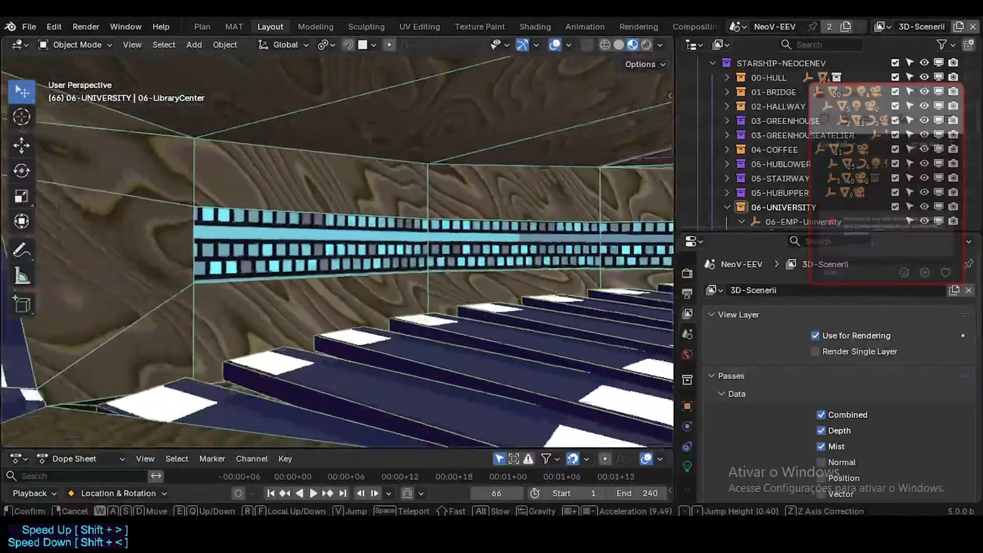
key(w)
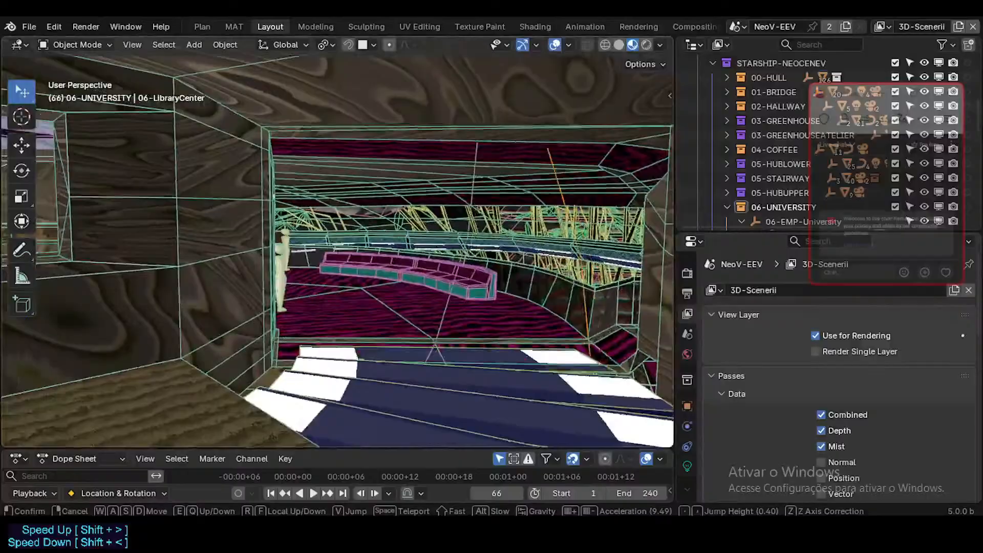
click(338, 242)
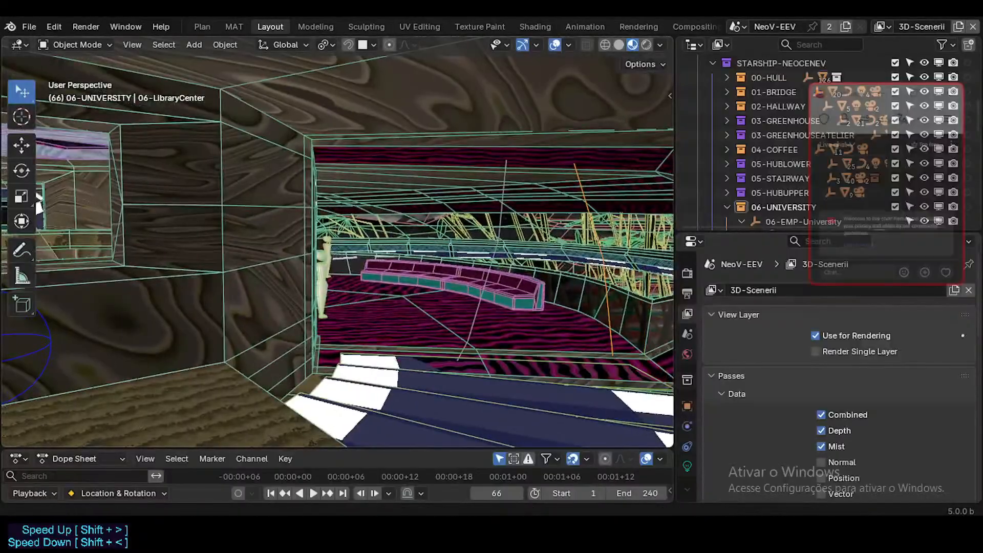
Switch to the Firefox window showing the YouTube Studio live stream page.
key(alt+Tab)
key(space)
key(alt+Tab)
click(380, 458)
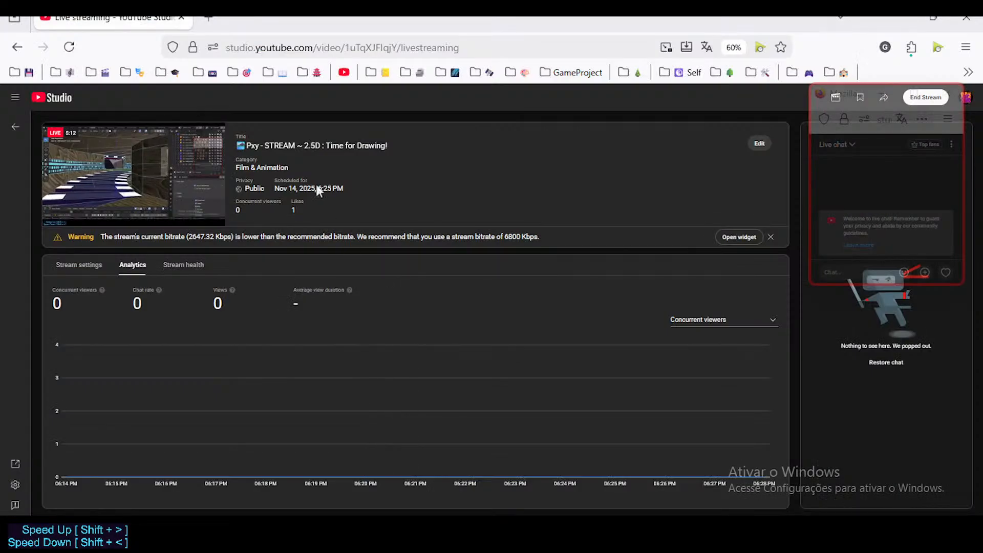
Open the Mass Effect - Normandy: Eden Prime Briefing video from the Soundtrack bookmarks in a new tab.
click(207, 19)
click(388, 72)
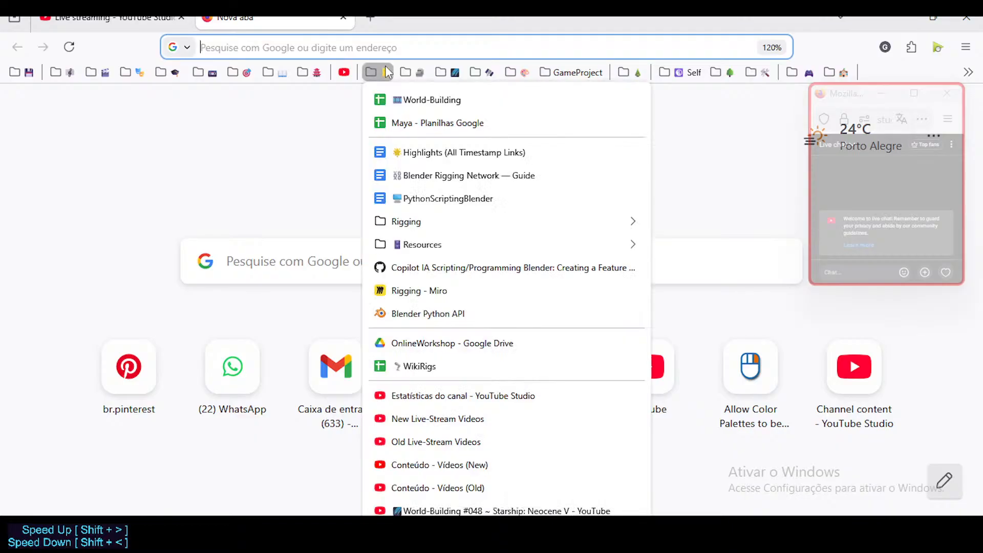
mouse_move(408, 76)
mouse_move(457, 65)
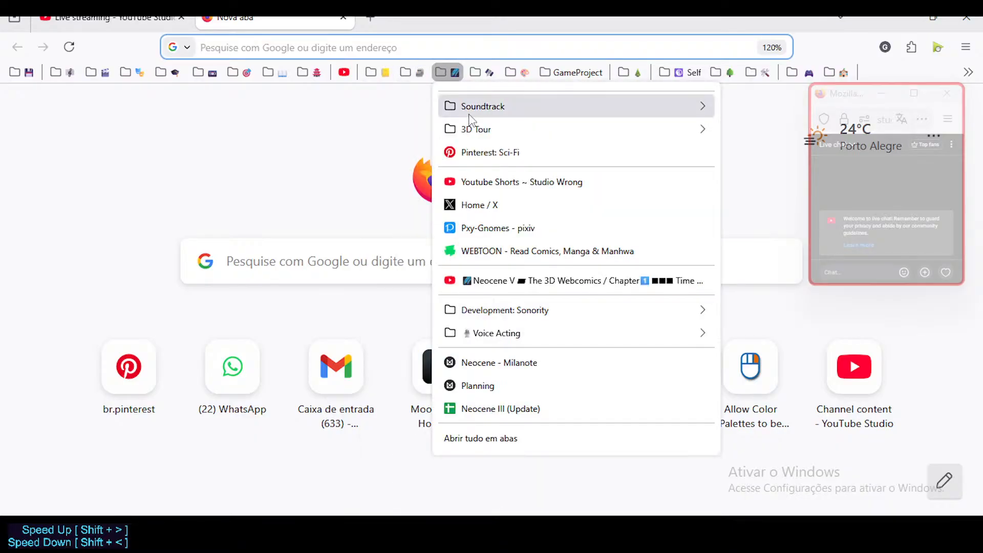
mouse_move(471, 108)
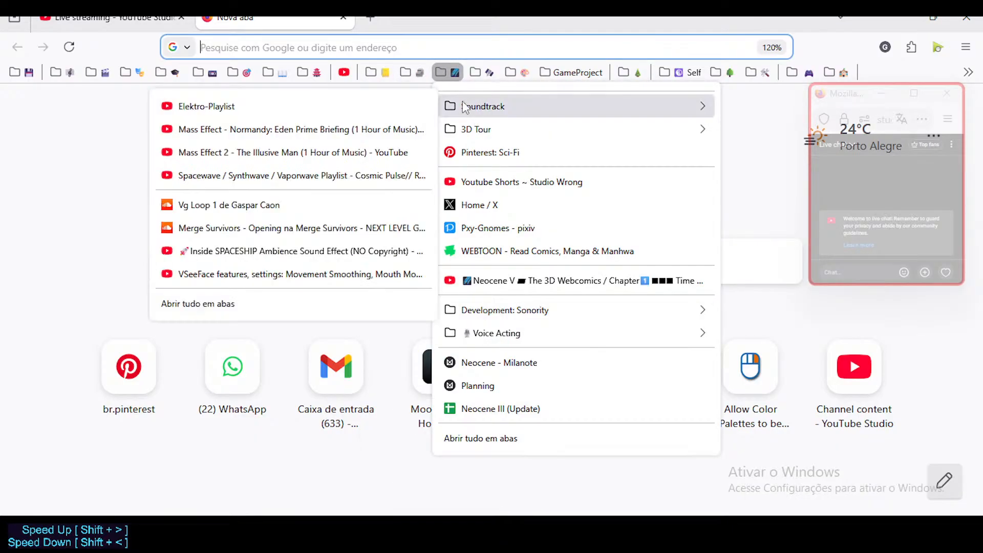
click(283, 134)
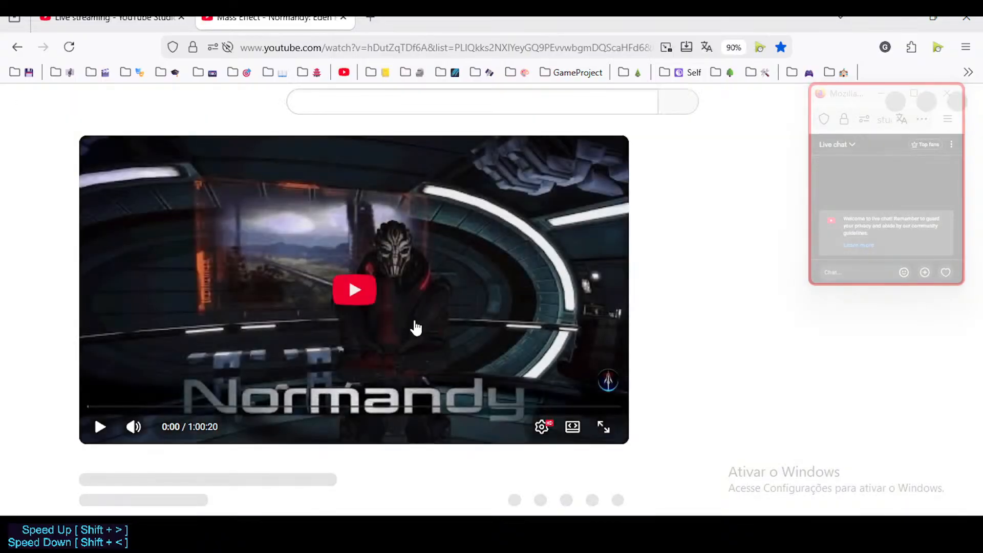
Play the Mass Effect - Normandy: Eden Prime Briefing video and switch back to Blender.
click(370, 302)
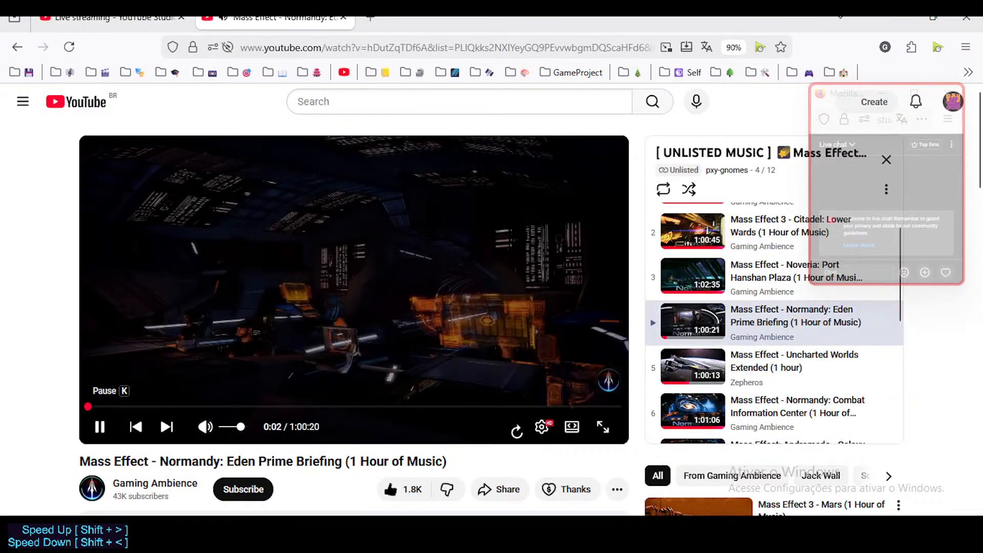
key(alt+Tab)
Walk the view to face the wooden wall with the auditorium opening, and move the live chat window off the outliner.
key(shift+grave)
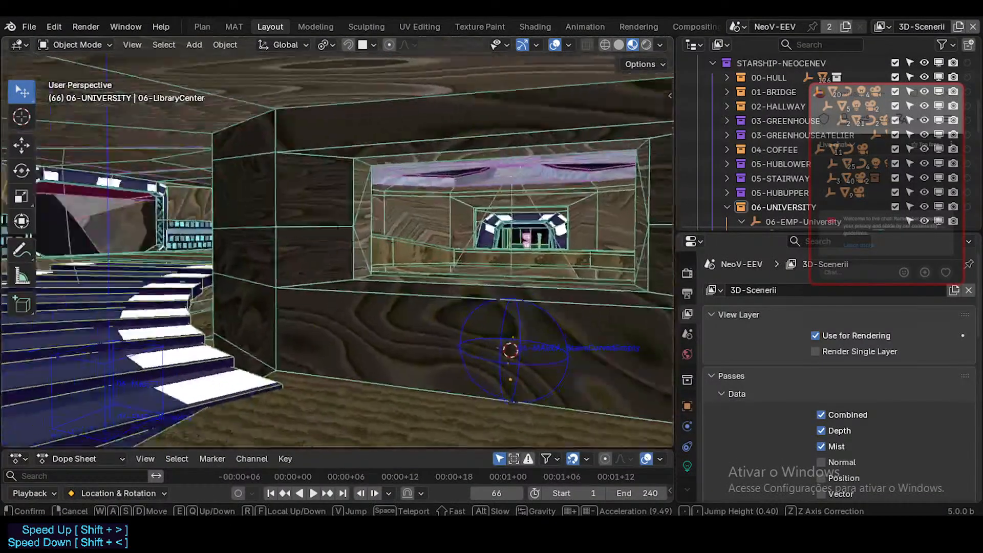
key(w)
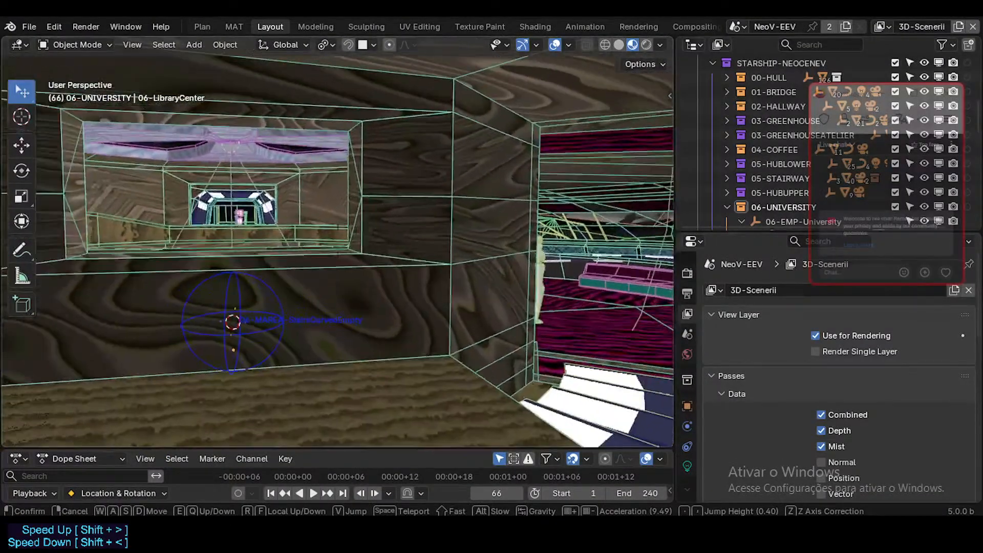
click(439, 237)
drag(850, 100, 846, 314)
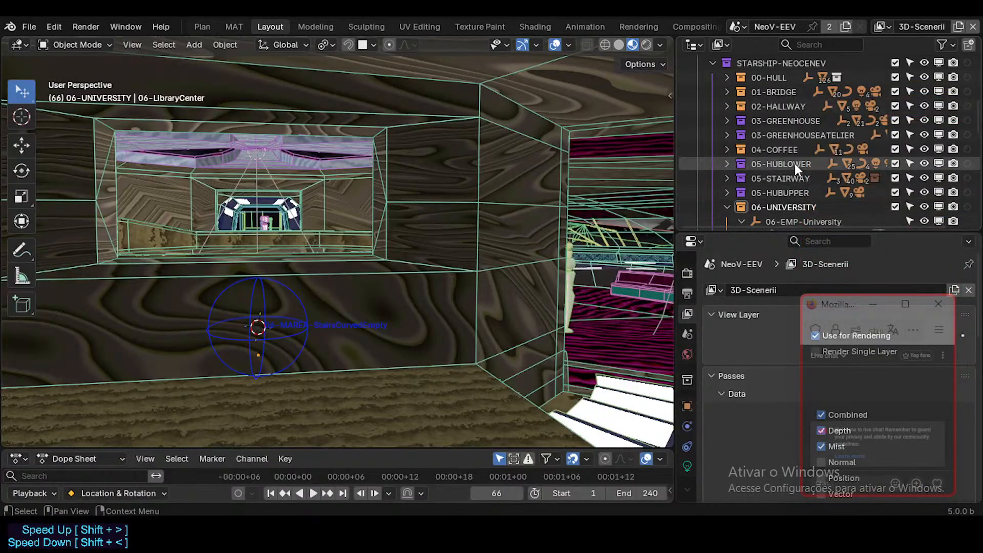
Expand the Cameras-GO!! collection and select the 06-CAM-University camera in it.
scroll(795, 163, up, 10)
scroll(792, 174, down, 2)
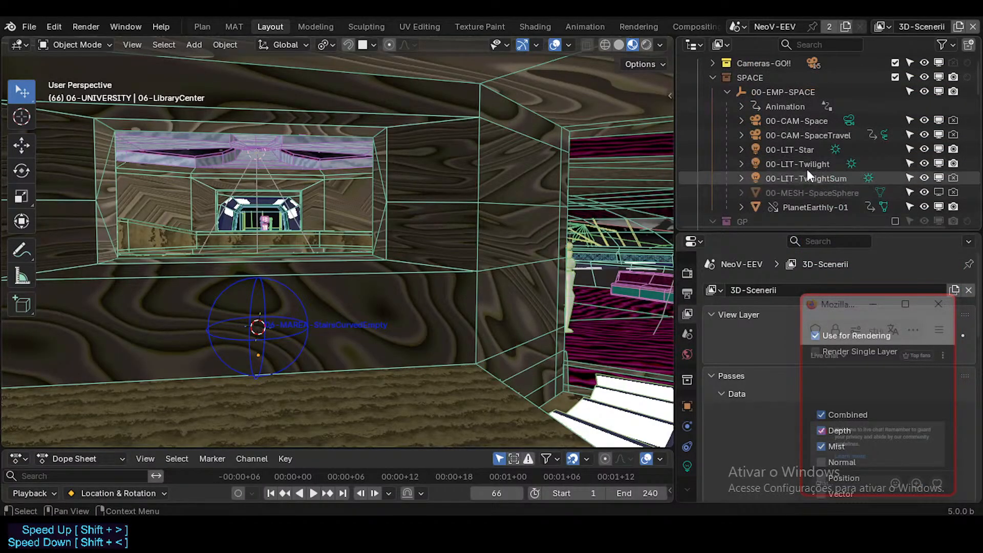
scroll(730, 122, up, 2)
click(713, 106)
click(712, 92)
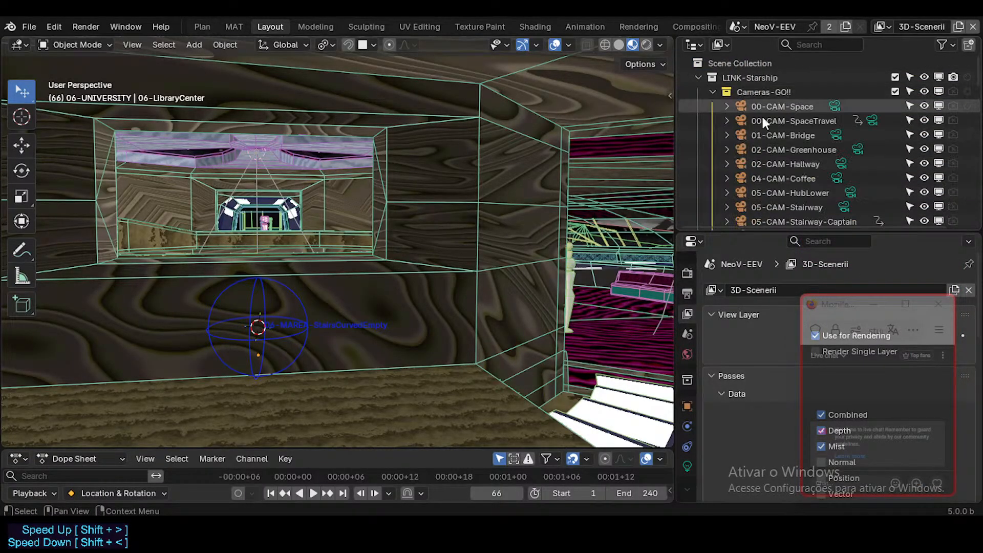
click(800, 120)
scroll(802, 138, down, 2)
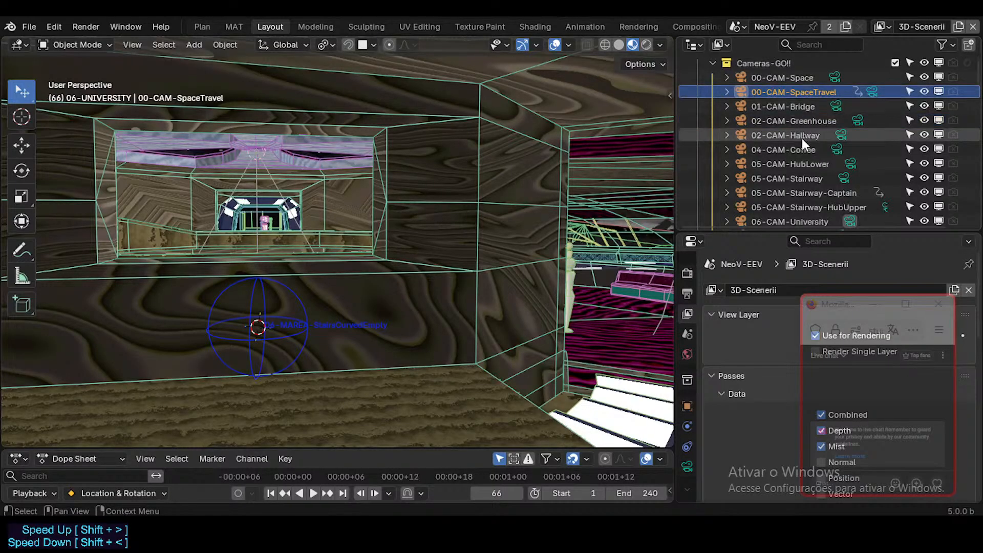
scroll(807, 198, down, 2)
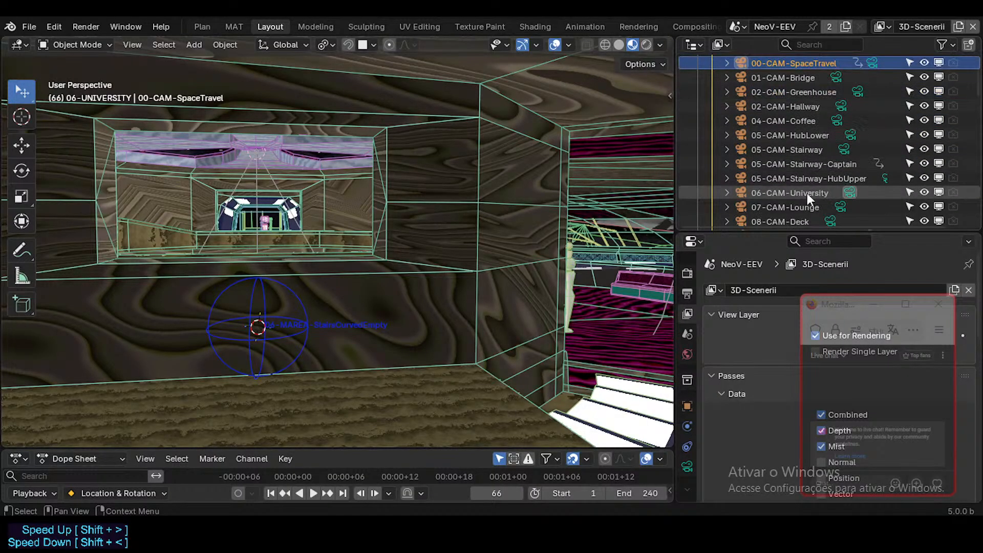
click(818, 191)
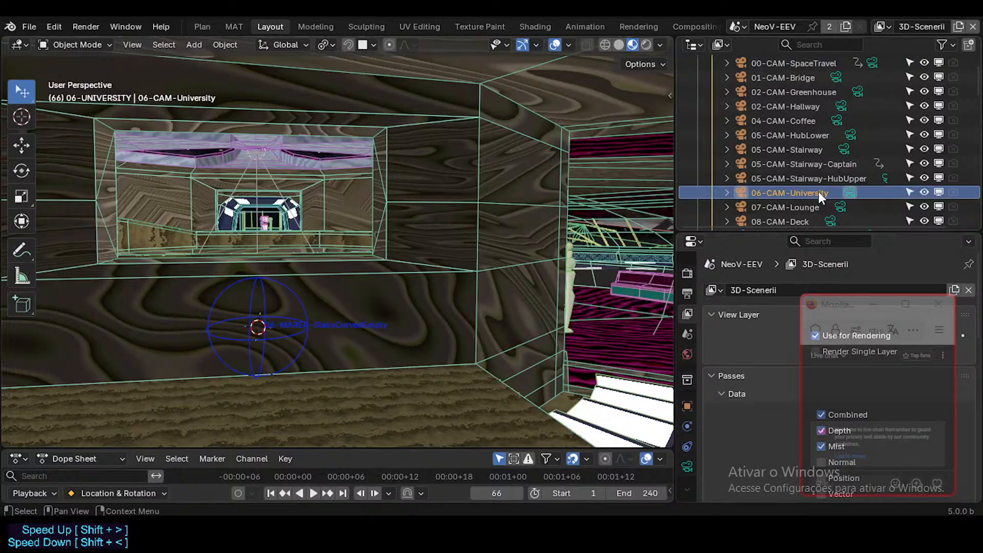
Duplicate the 06-CAM-University camera in place, make the copy the active scene camera and look through it.
key(shift+d)
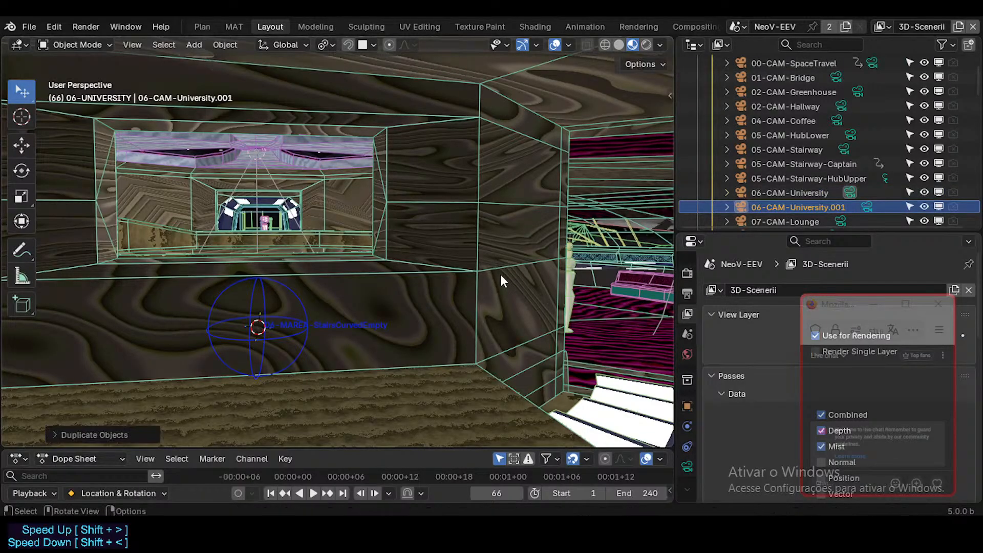
click(872, 207)
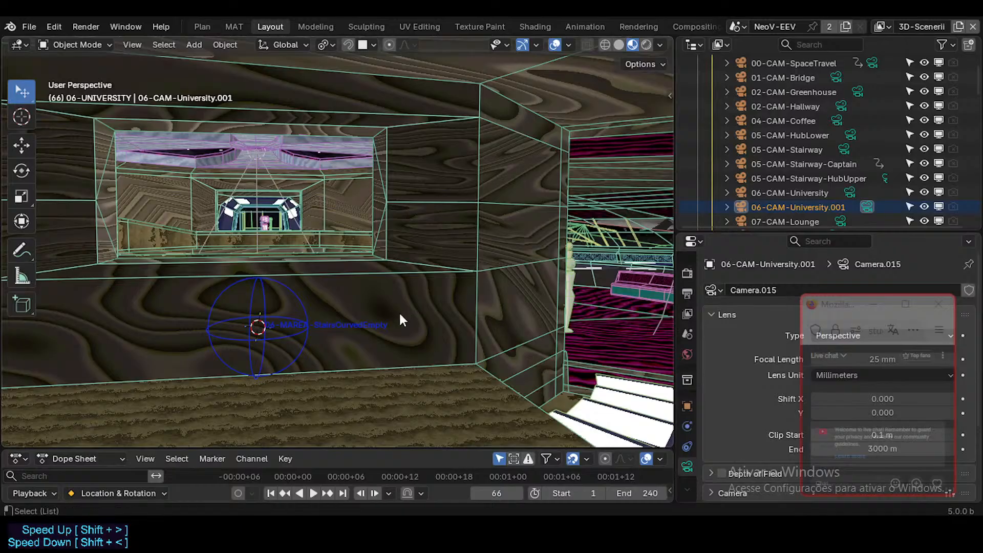
key(ctrl+KP_0)
Walk the duplicated camera to frame the striped stairs and the auditorium opening, and test-render frame 66.
key(shift+grave)
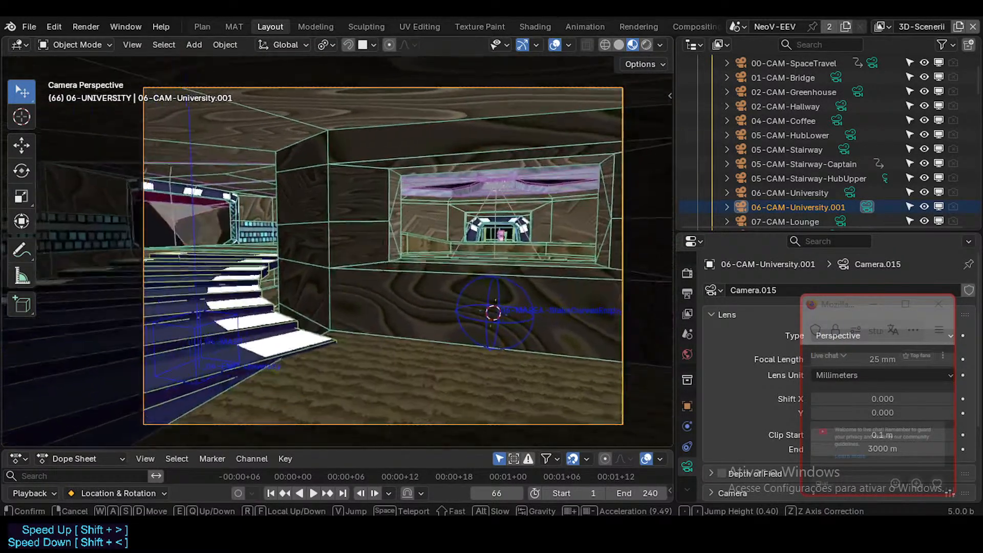
key(w)
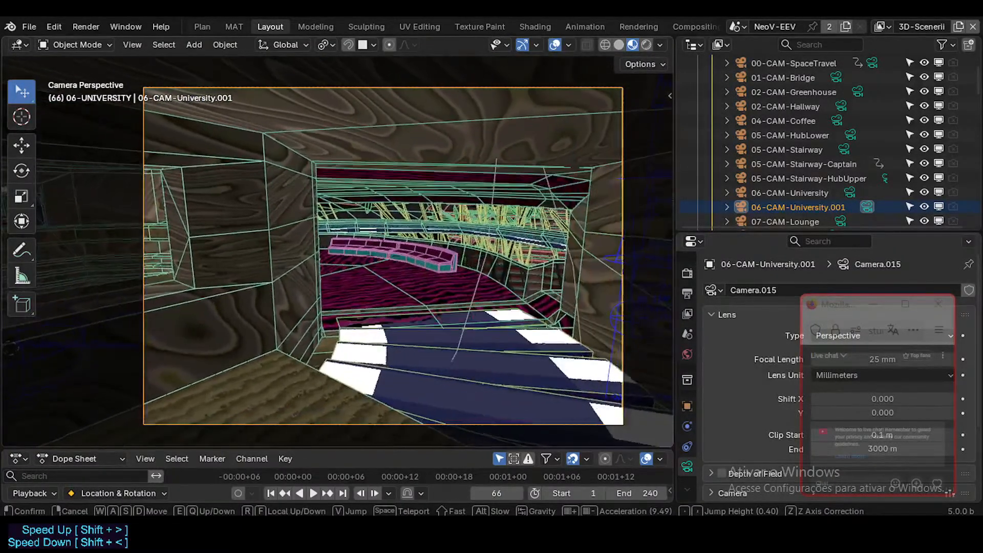
key(s)
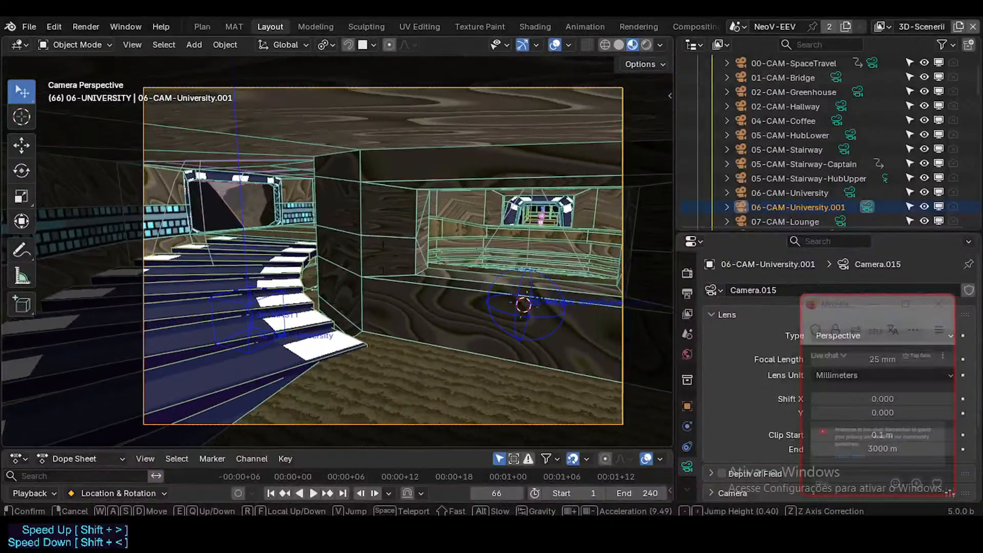
click(399, 311)
key(F12)
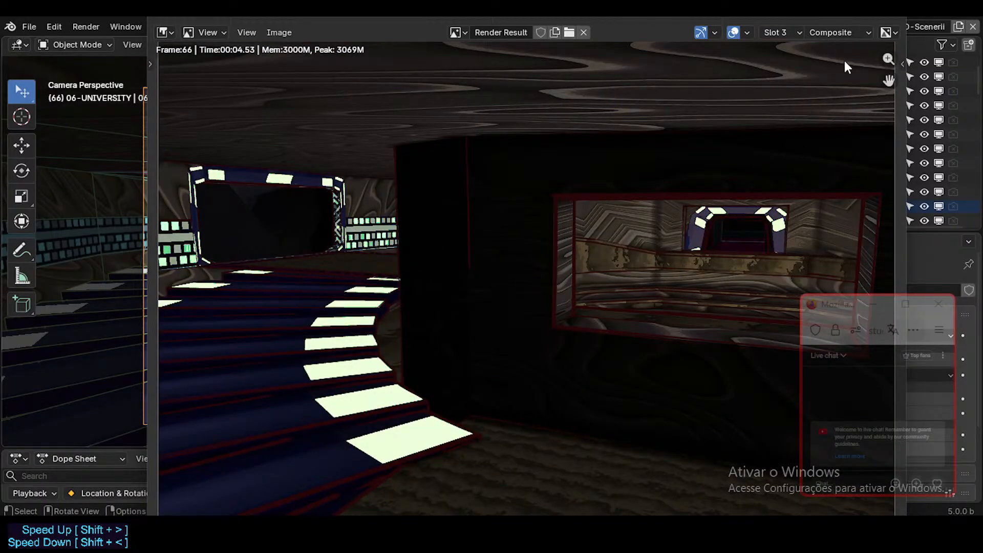
click(896, 17)
Play the animation to frame 102 and walk the camera to frame the auditorium opening beside the unlit stairs.
key(space)
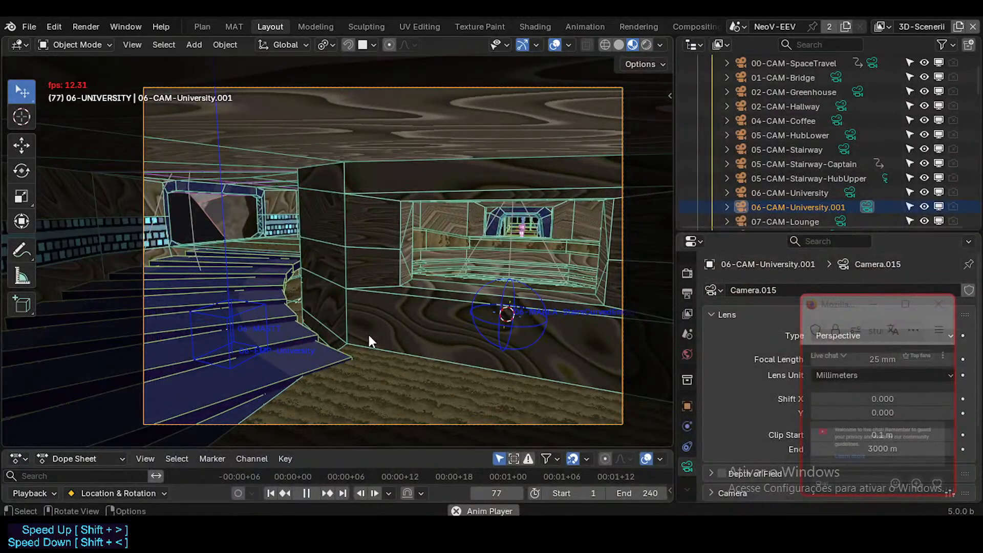
key(space)
click(369, 336)
key(shift+grave)
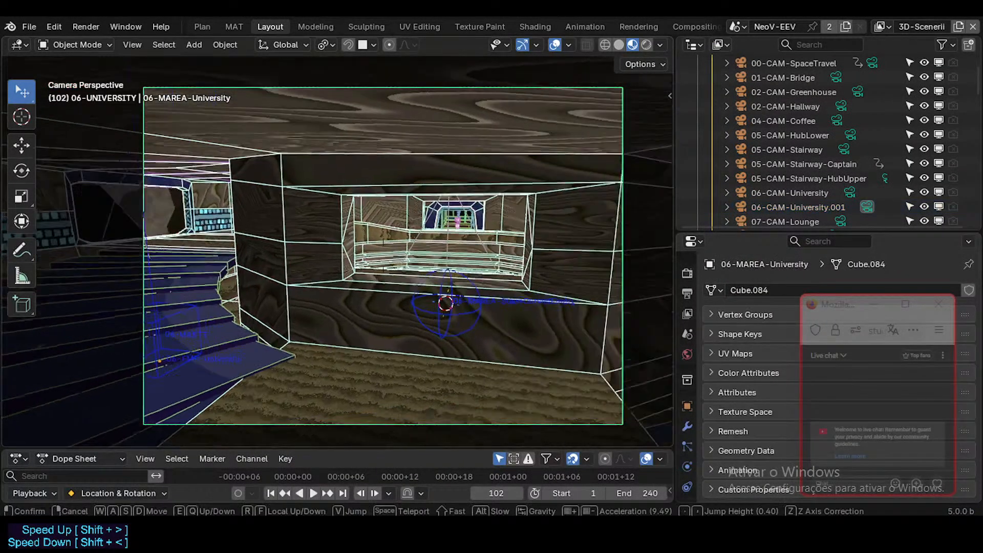
key(w)
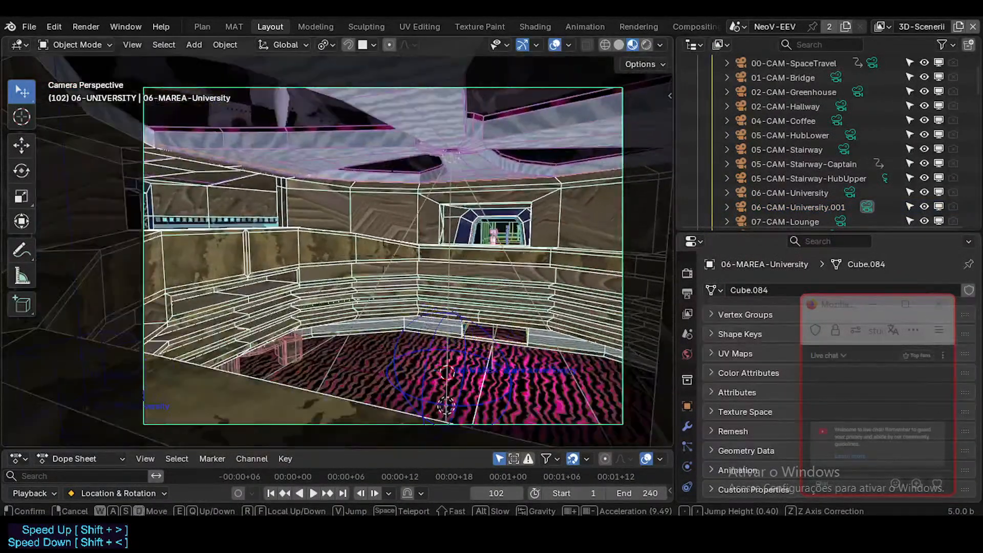
key(s)
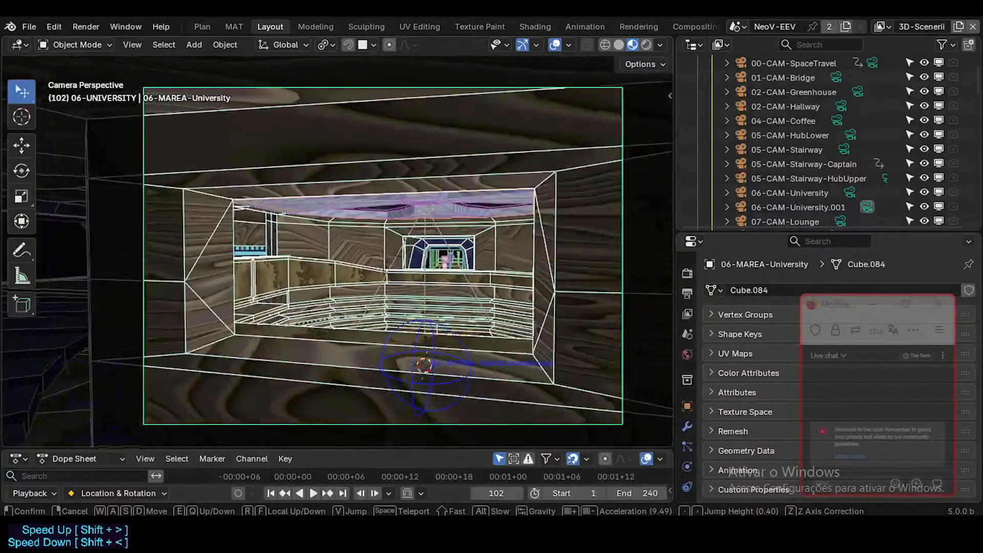
click(391, 329)
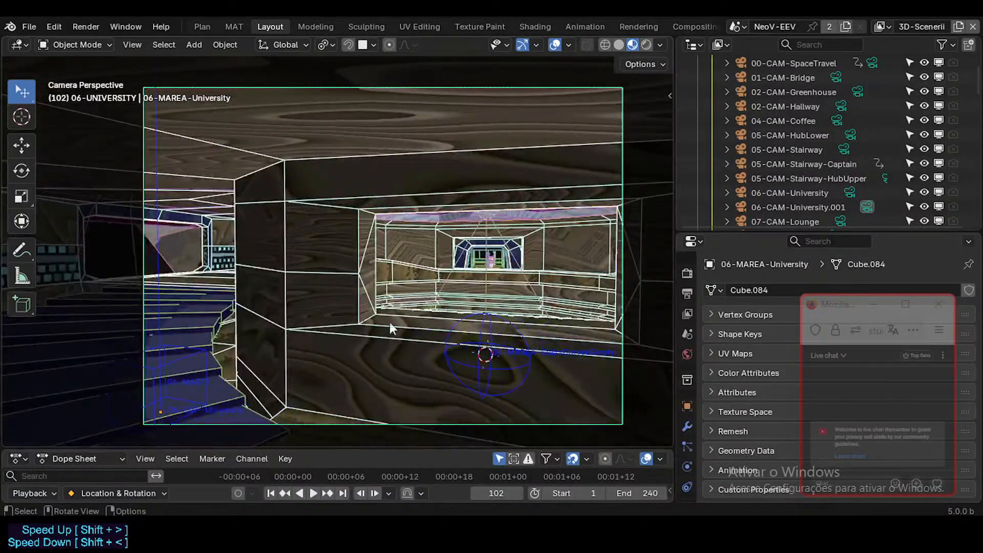
Select the 06-LibraryTop spot light above the auditorium among the overlapping objects.
click(489, 219)
click(487, 216)
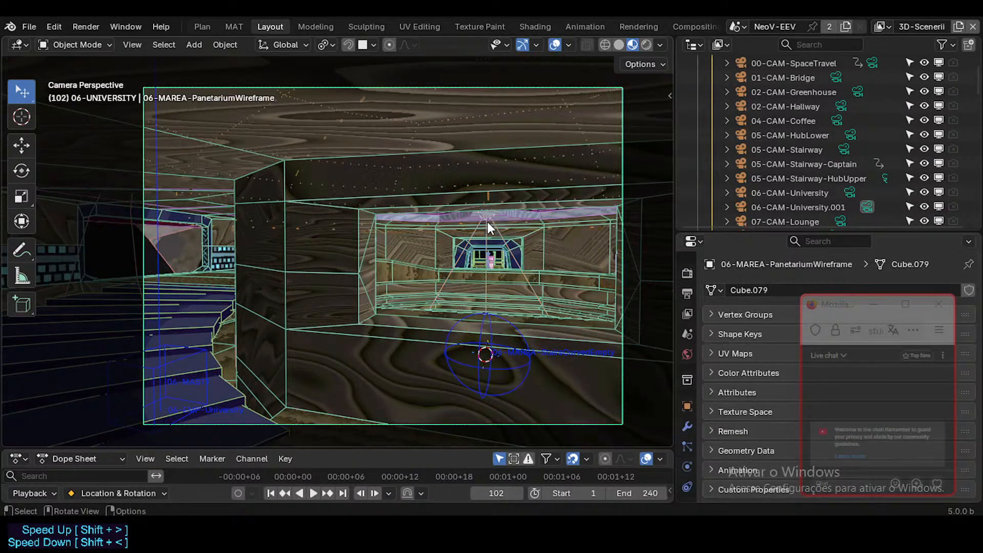
click(487, 222)
click(486, 220)
click(487, 220)
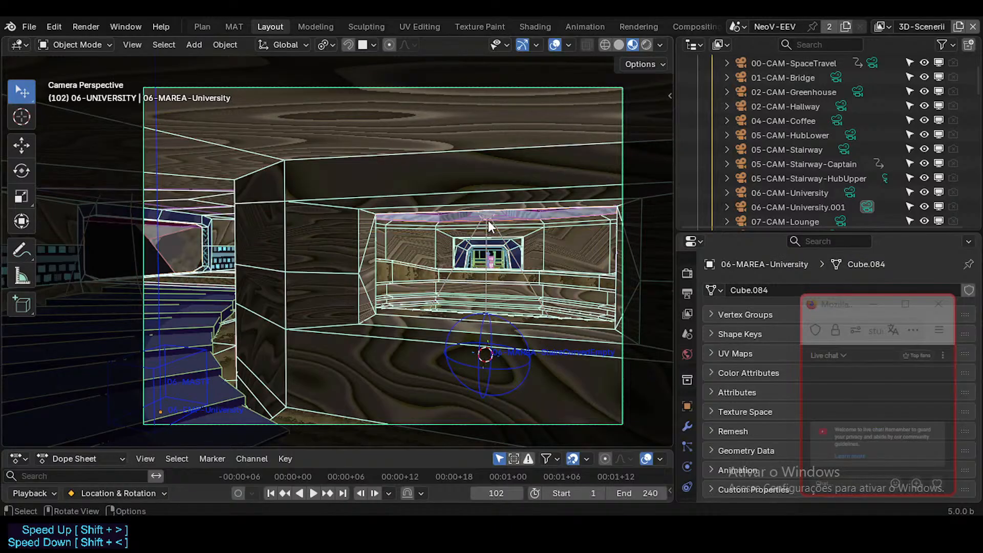
click(488, 223)
Try hiding the 06-LibraryTop spot light in the viewport, and unhide it again.
key(h)
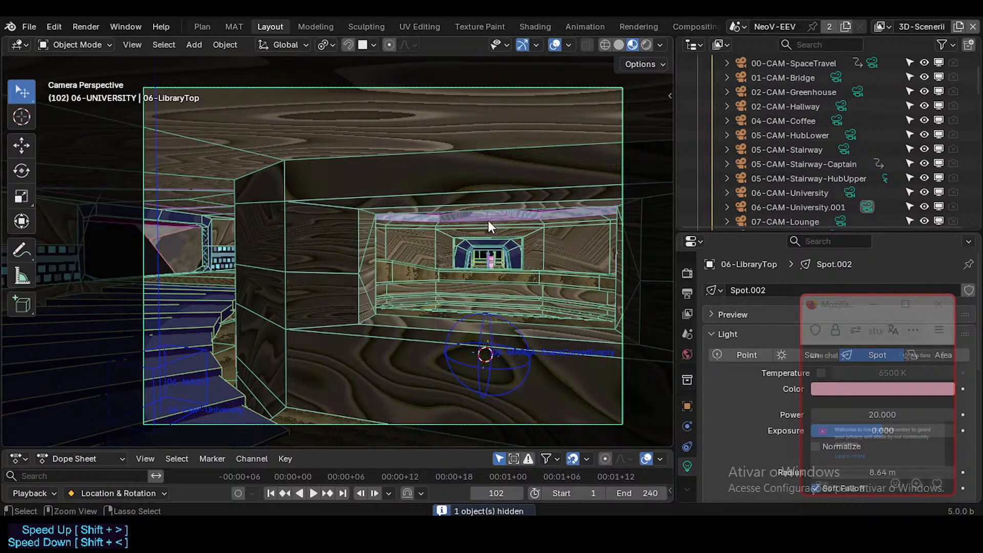
key(ctrl+z)
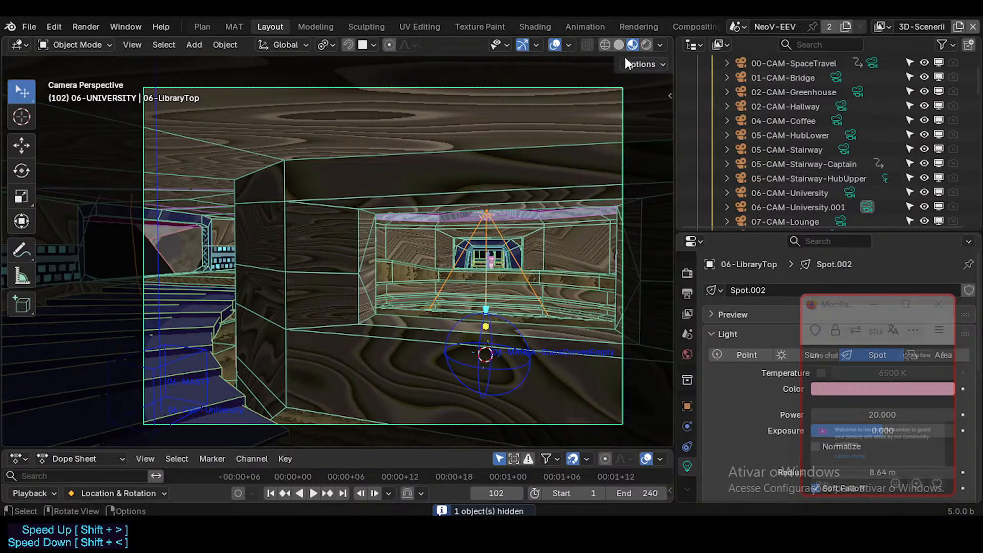
click(661, 45)
click(661, 45)
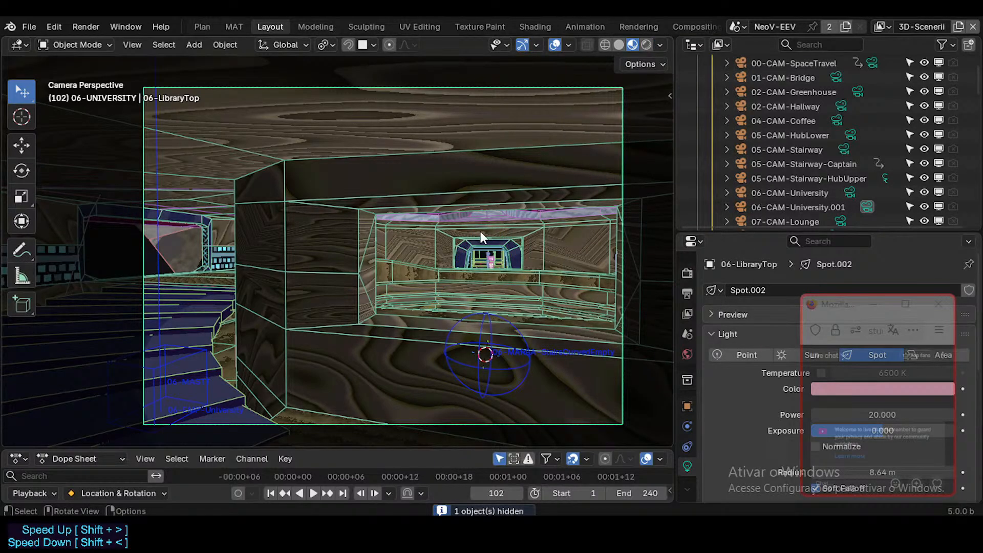
key(alt+h)
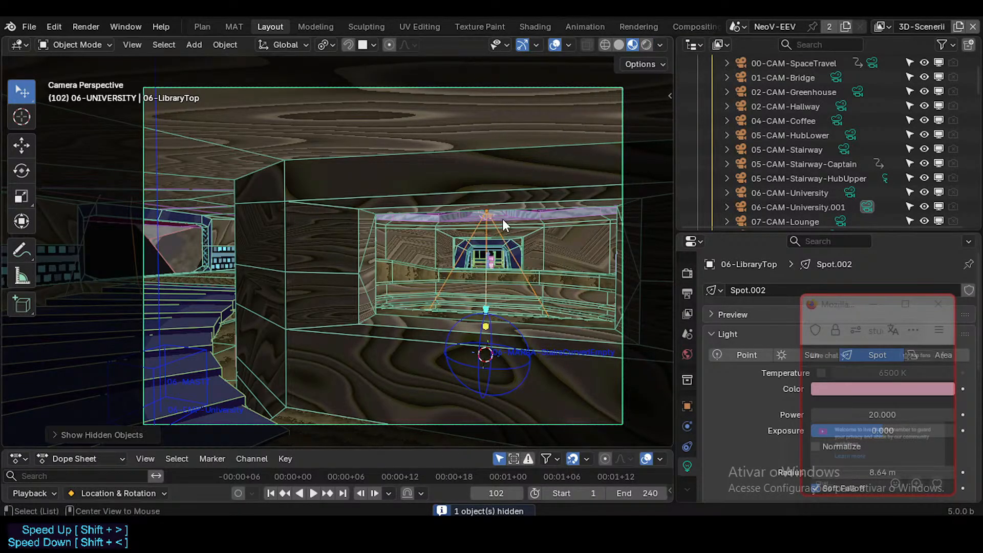
Locate 06-LibraryTop in the outliner, disable it in renders, and test-render frame 102.
key(KP_Decimal)
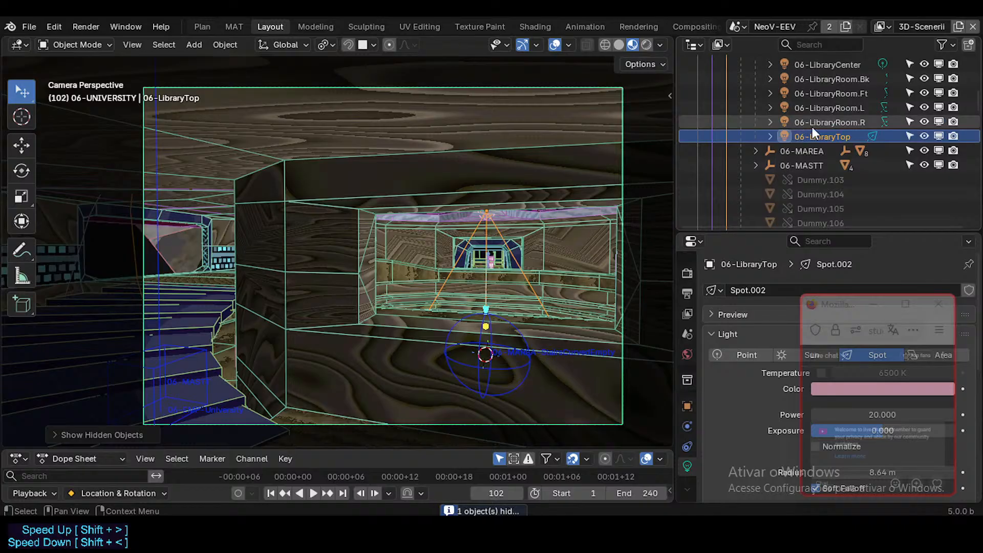
click(951, 135)
key(F12)
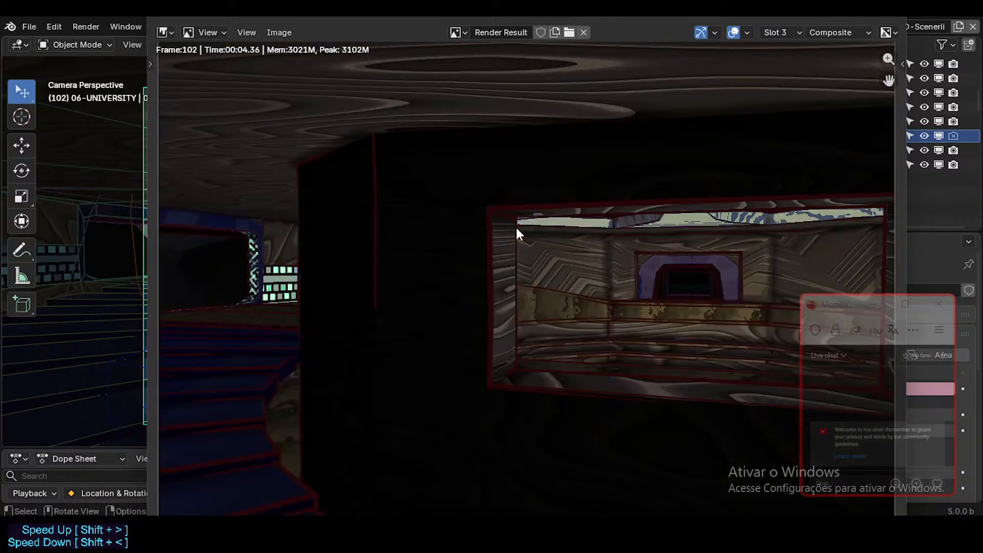
click(890, 19)
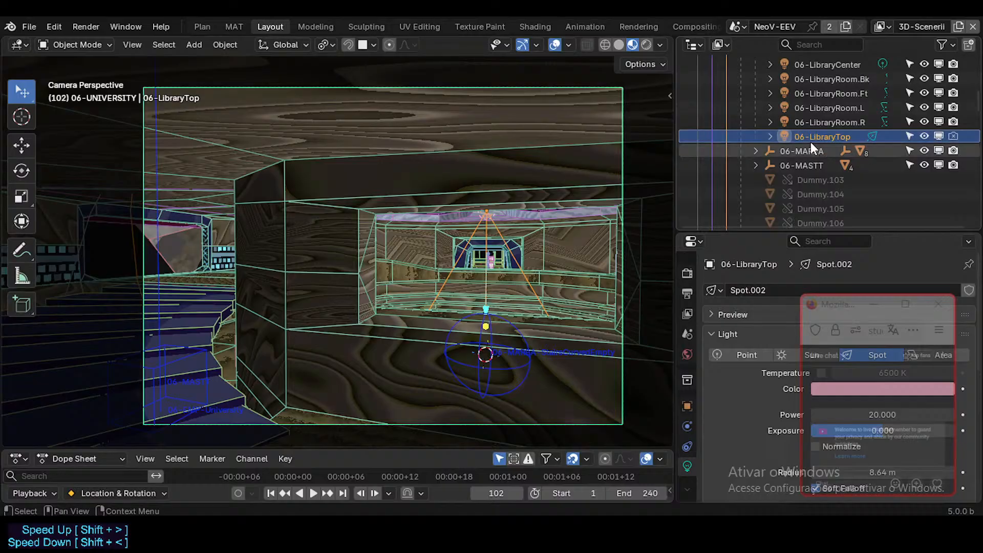
Move the live chat window off the properties and show the light settings of 06-LibraryTop.
click(784, 137)
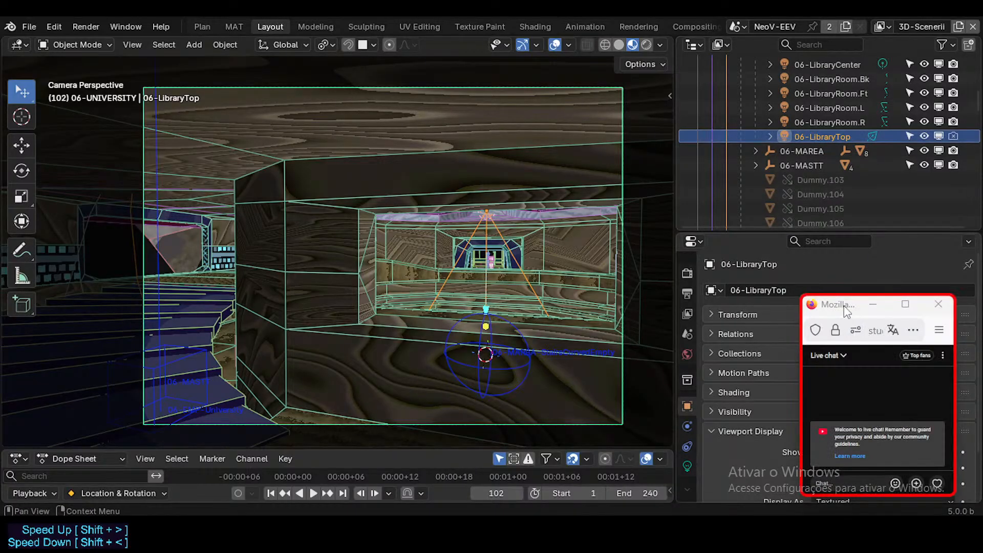
drag(846, 310, 524, 318)
click(688, 468)
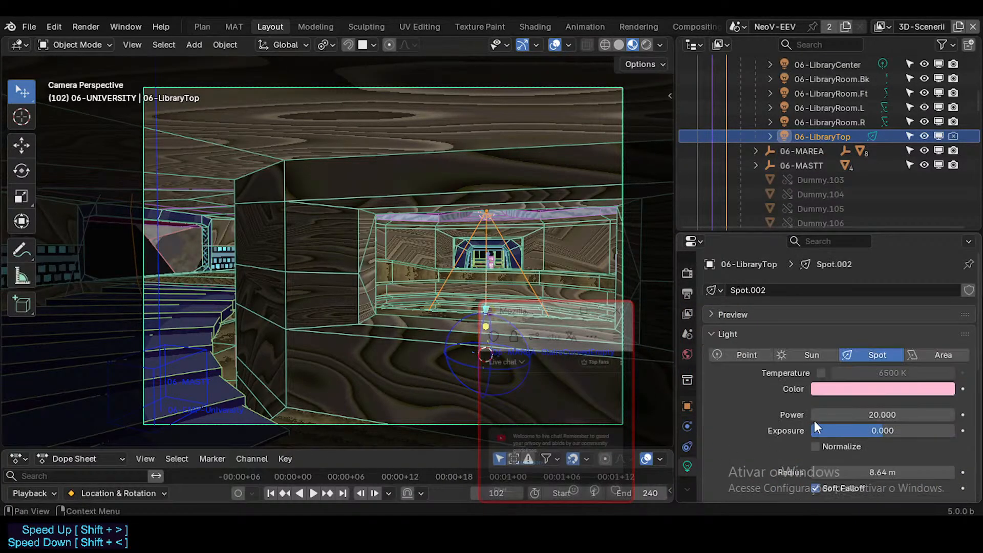
scroll(814, 420, down, 5)
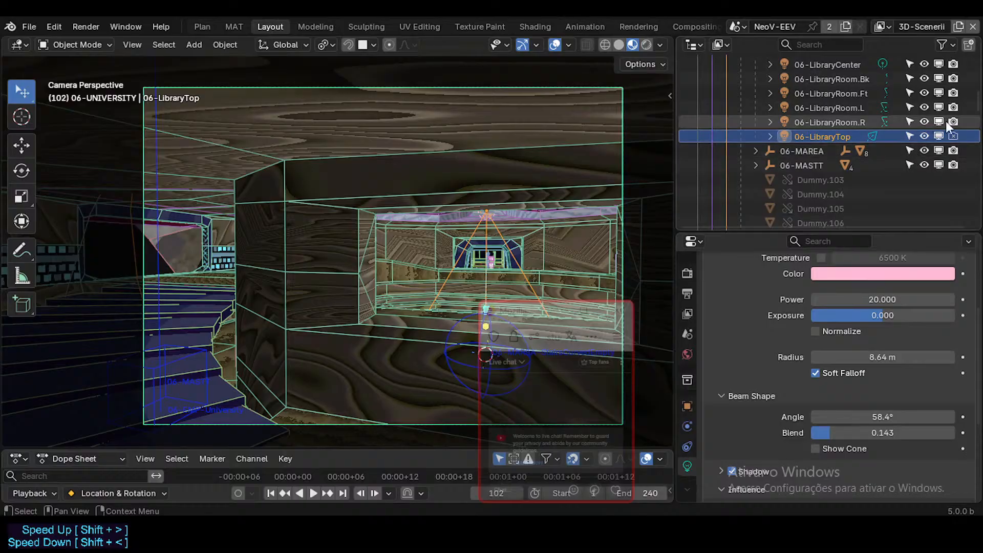
Re-enable 06-LibraryTop in renders and review its beam shape and influence settings.
click(954, 136)
scroll(886, 381, up, 2)
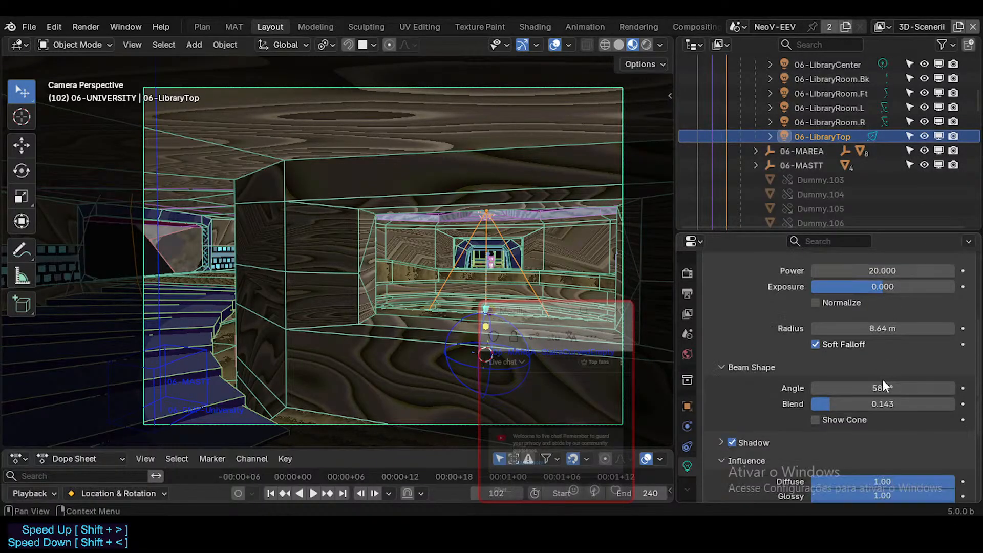
scroll(878, 403, down, 8)
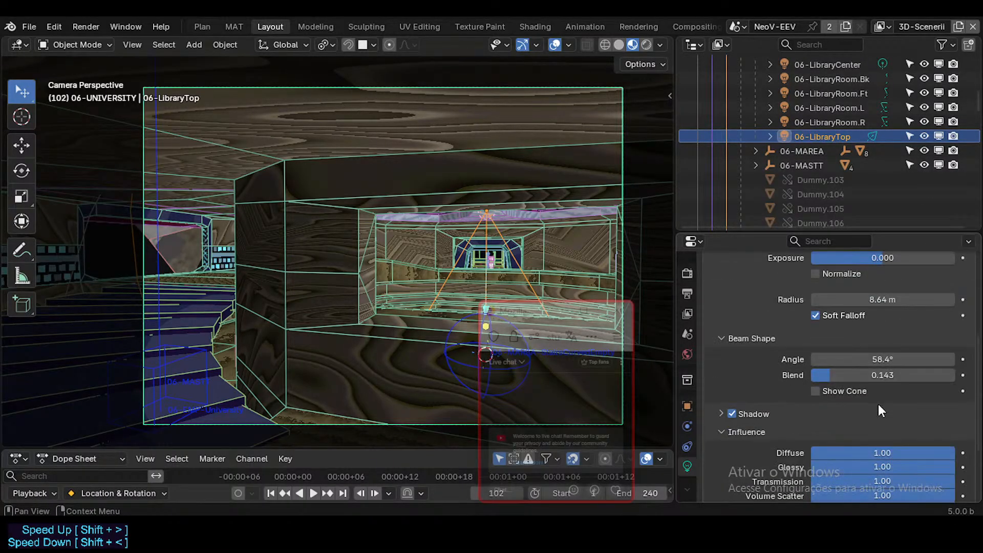
scroll(877, 404, up, 4)
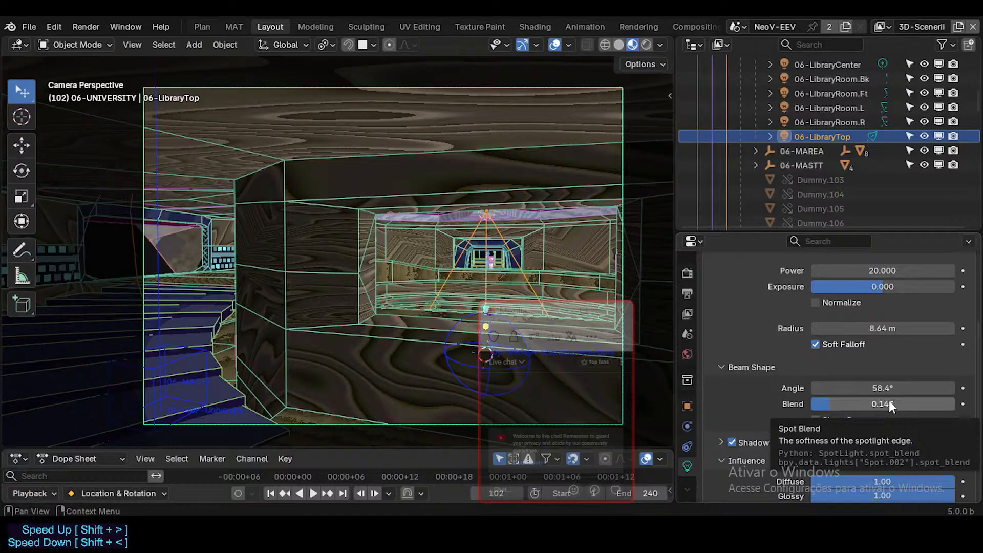
Reduce the 06-LibraryTop spot light's radius to 4.3 m and refresh the viewport's material preview shading.
mouse_move(888, 404)
mouse_down()
mouse_move(901, 403)
mouse_move(820, 404)
mouse_move(890, 385)
mouse_up()
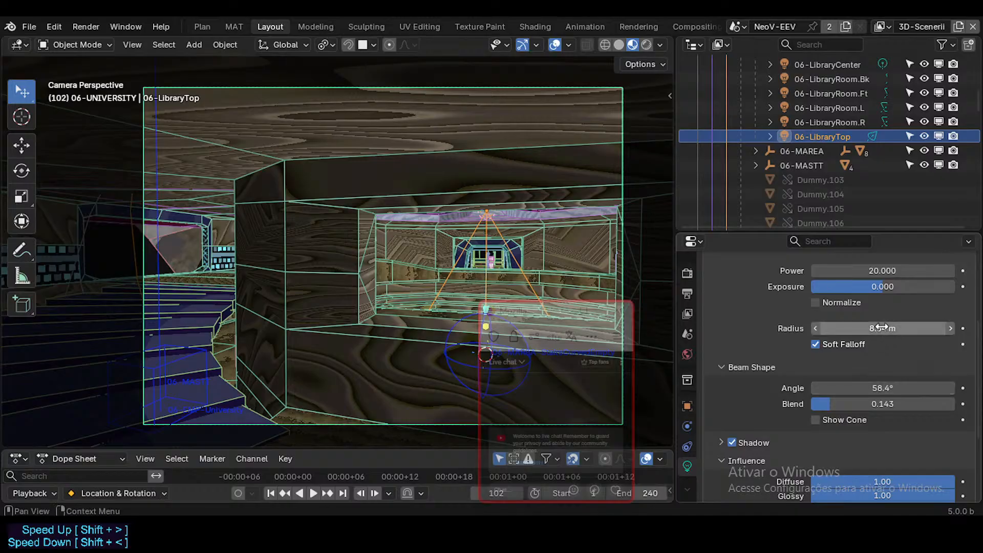
mouse_move(879, 328)
mouse_down()
mouse_move(893, 328)
mouse_move(862, 328)
mouse_up()
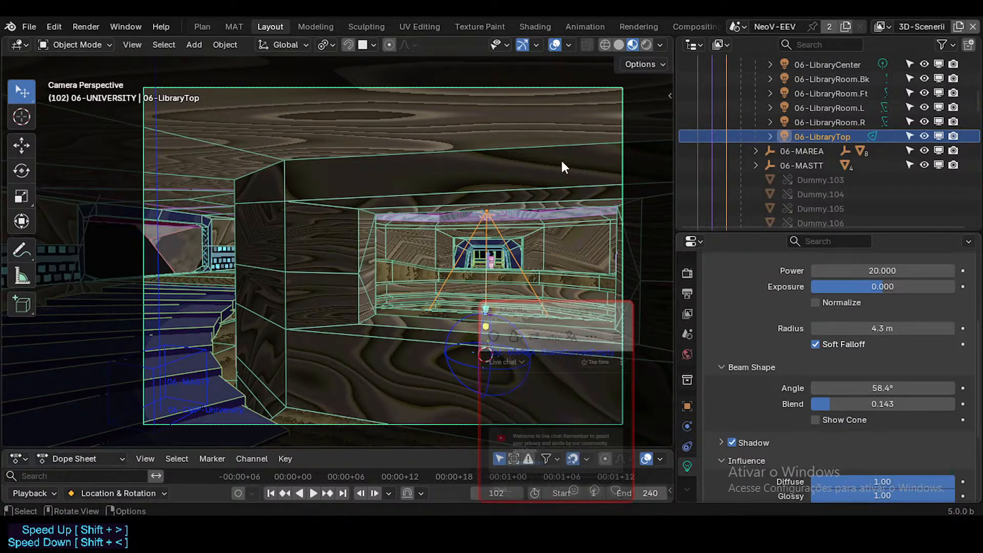
click(619, 45)
click(633, 45)
Turn the camera in walk navigation so that the staircase and the library opening are both in frame.
key(shift+grave)
key(d)
click(518, 220)
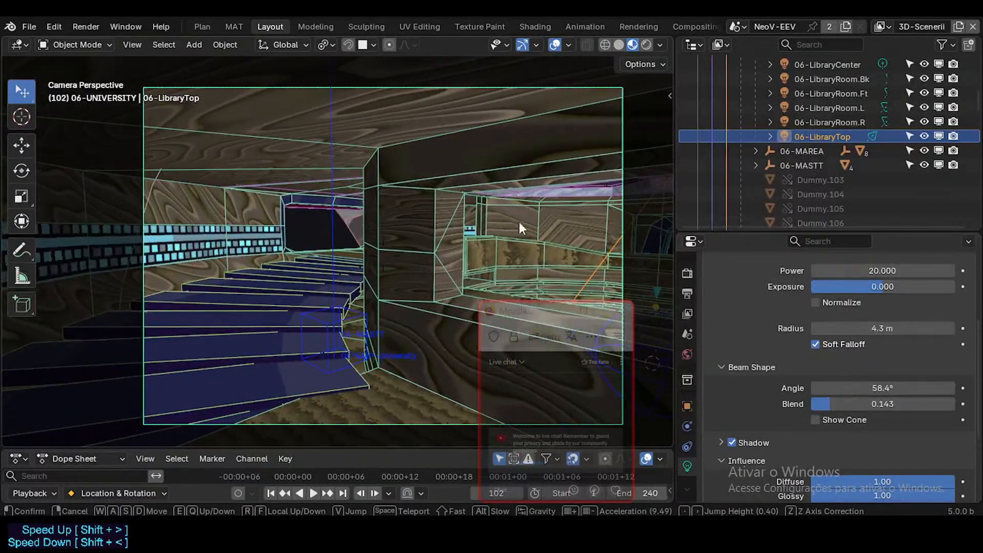
Review the scene's color management, set the viewport compositor to Camera, and move the live chat window off the shading options.
click(685, 272)
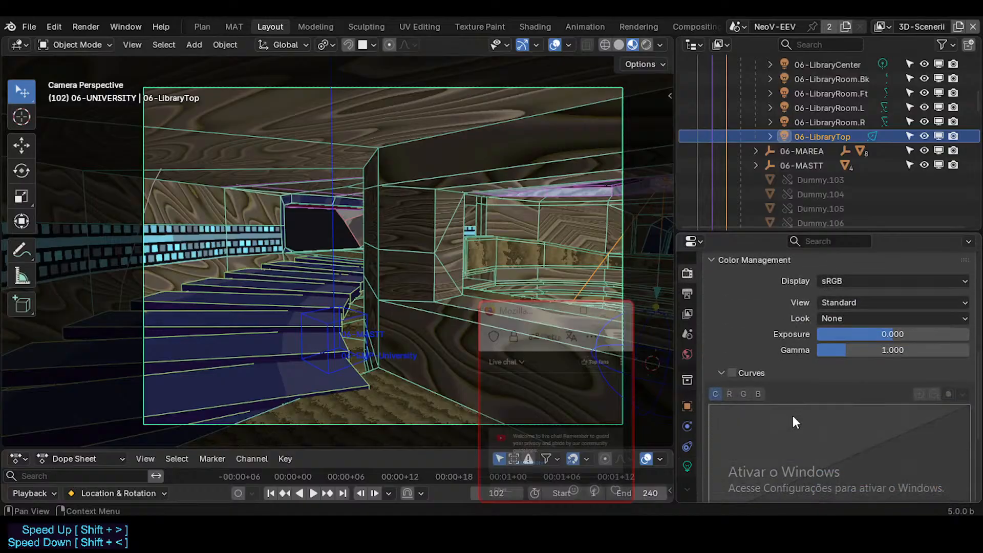
scroll(792, 413, down, 3)
scroll(857, 377, up, 4)
scroll(878, 307, up, 3)
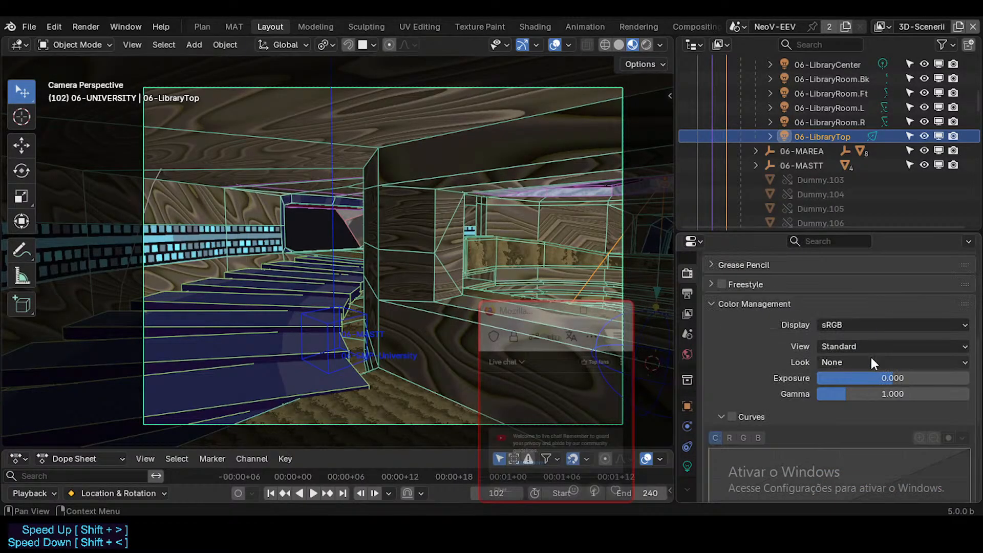
click(660, 44)
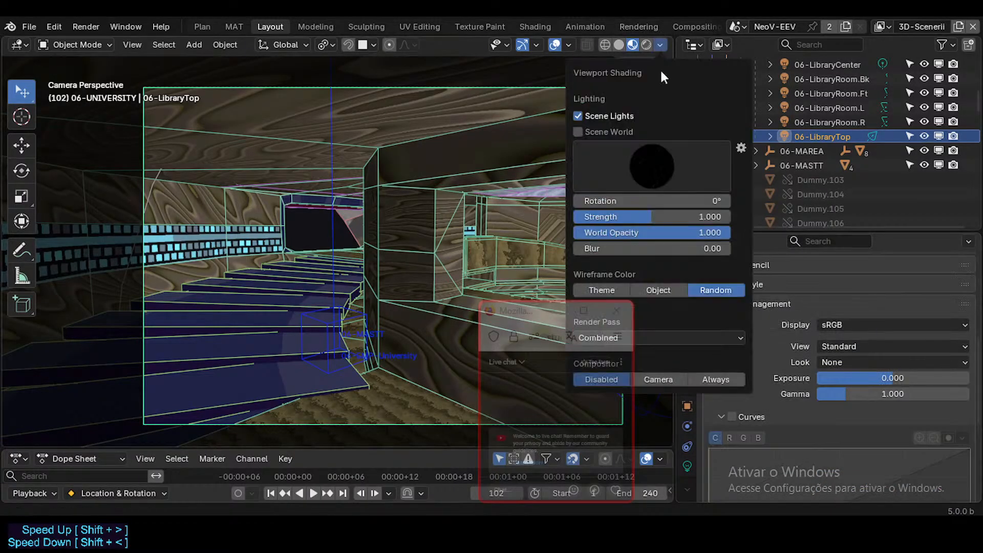
click(661, 377)
click(705, 380)
click(660, 380)
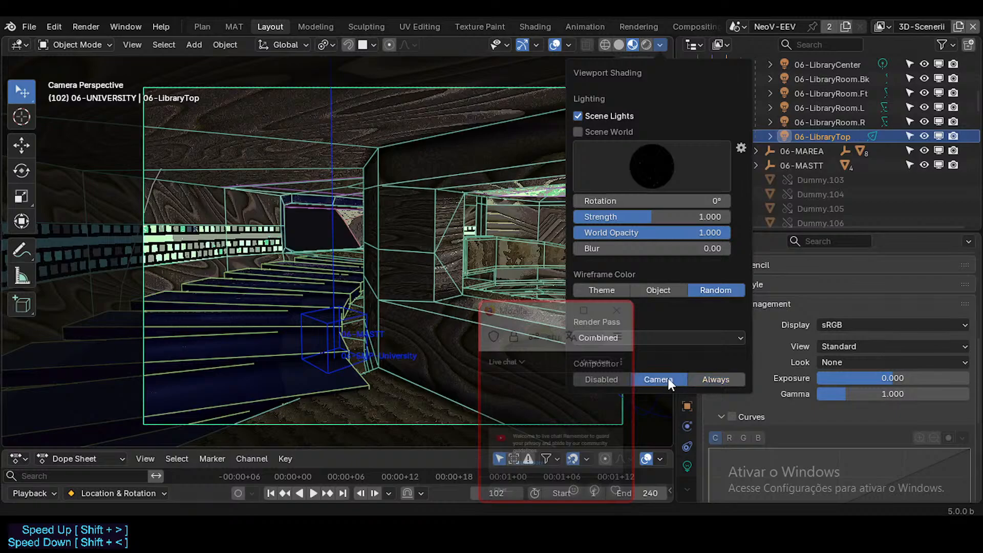
drag(517, 314, 444, 397)
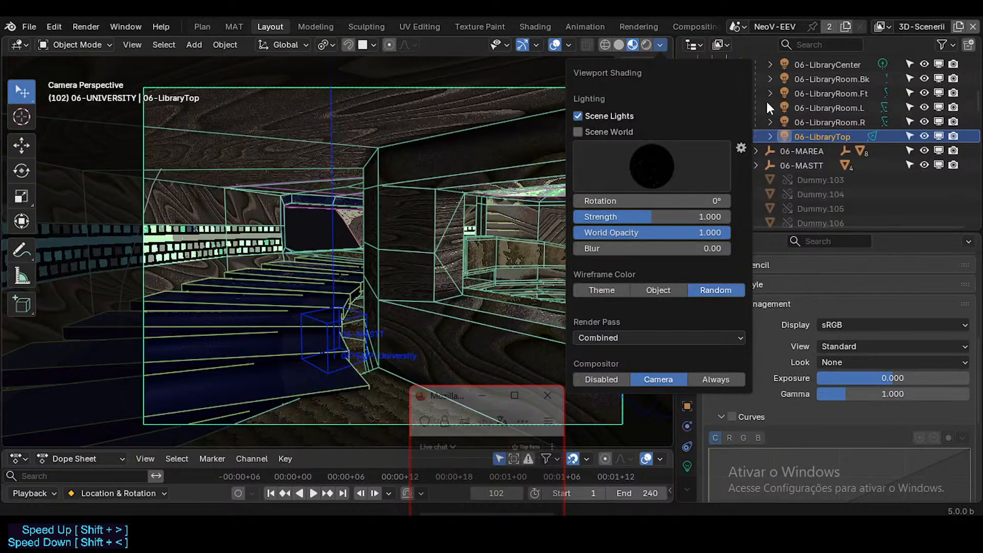
Try the 25D-NoComp view layer, return to 3D-Scenerii, and flip the viewport between solid and material preview shading.
click(883, 26)
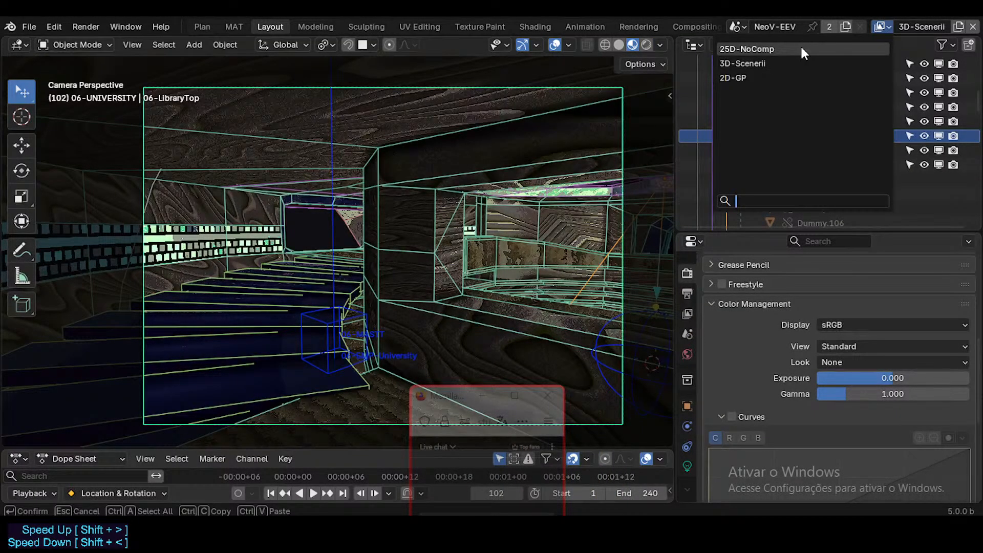
click(802, 49)
click(872, 27)
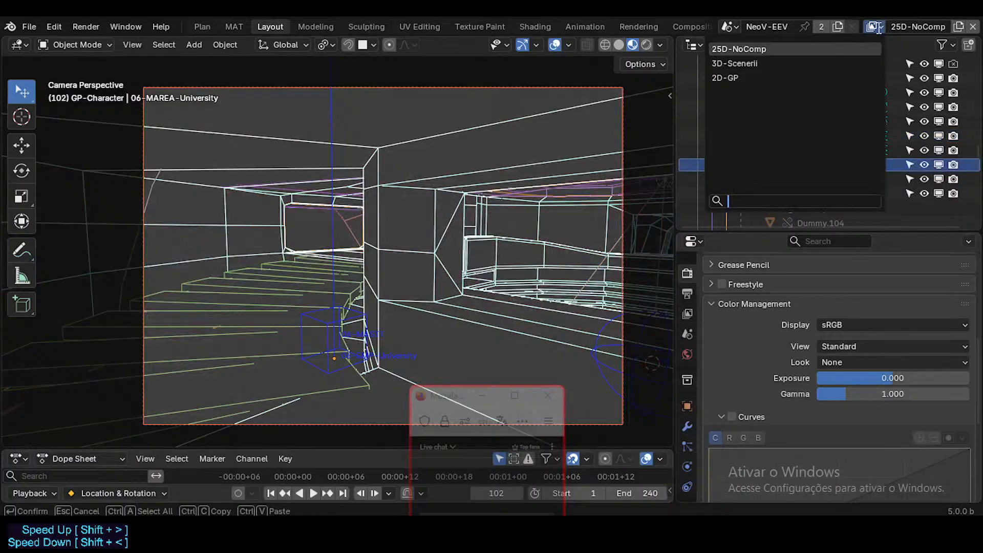
click(833, 63)
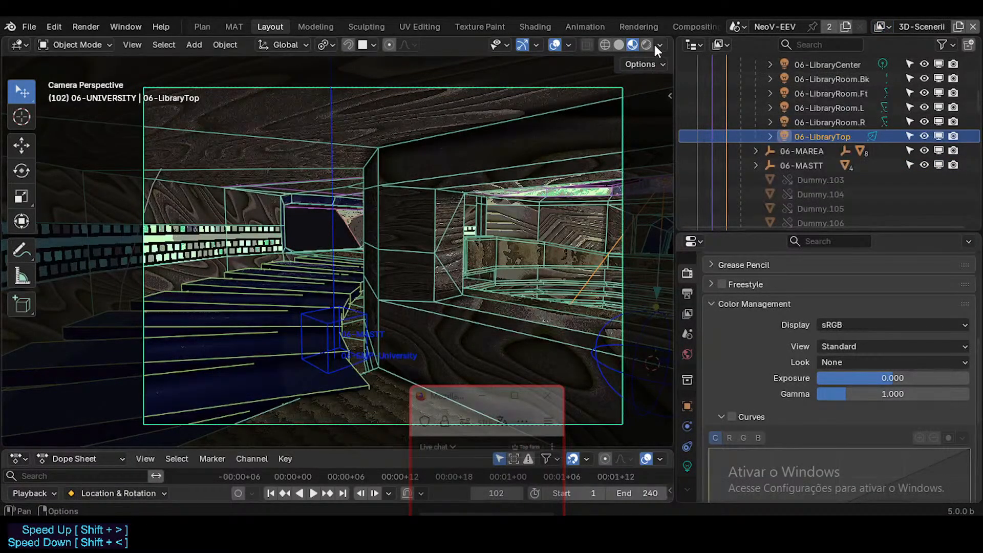
click(625, 43)
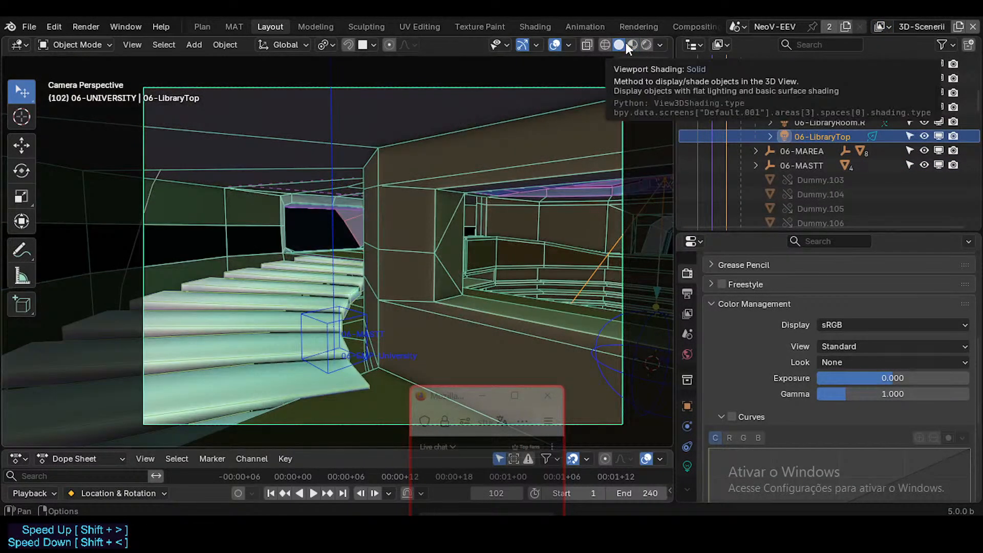
click(633, 45)
Switch through the 2D-GP view layer to 25D-NoComp and disable the viewport compositor.
click(881, 27)
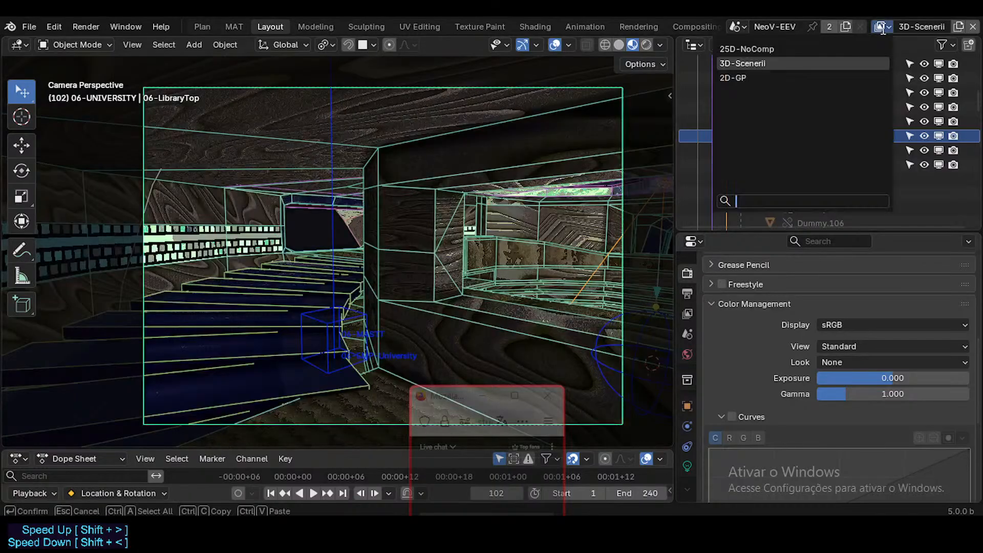
click(800, 83)
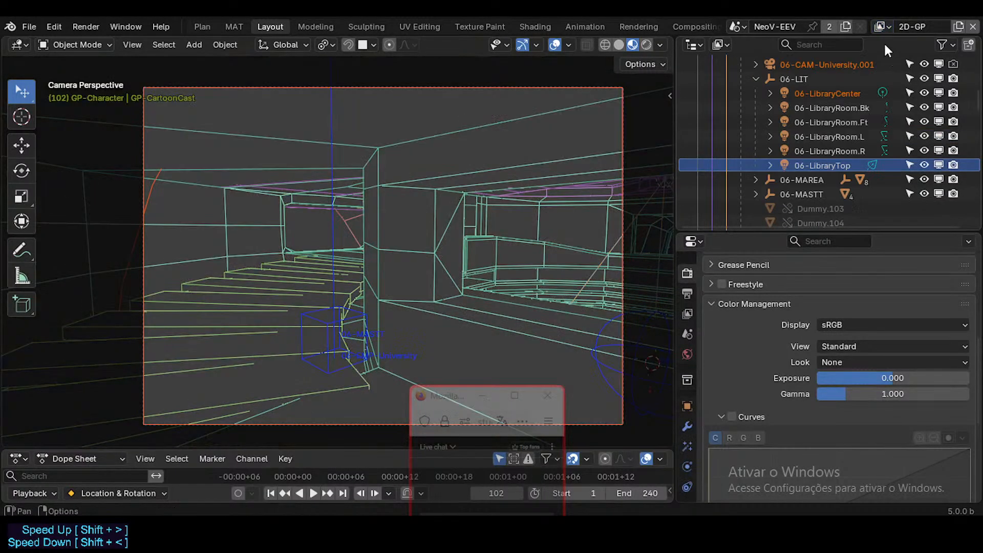
click(889, 28)
click(836, 49)
click(660, 44)
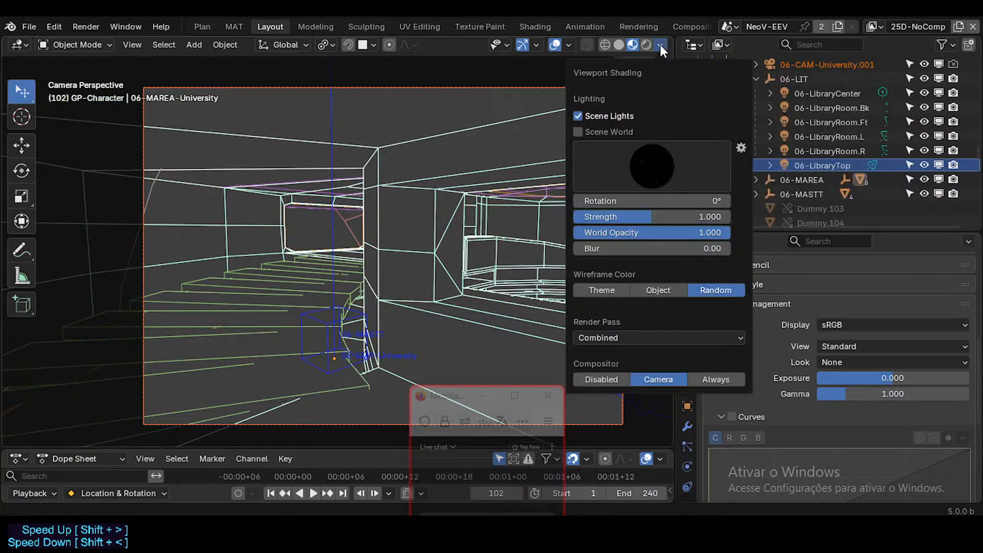
click(620, 380)
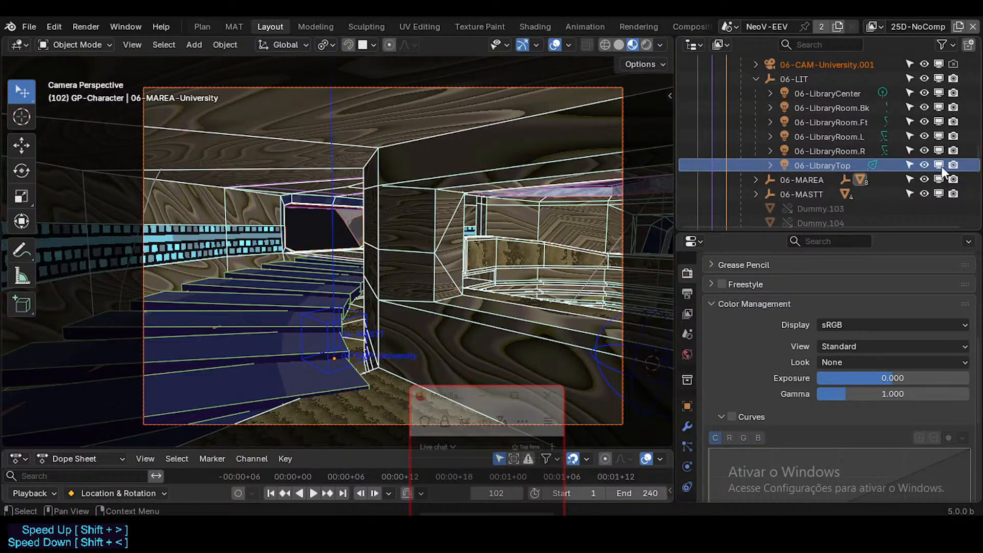
Toggle 06-LibraryTop's viewport display off and on repeatedly to compare the lighting without the compositor.
click(942, 167)
click(942, 167)
click(942, 167)
click(941, 167)
Return to the 3D-Scenerii view layer and set the viewport compositor to Camera.
click(873, 26)
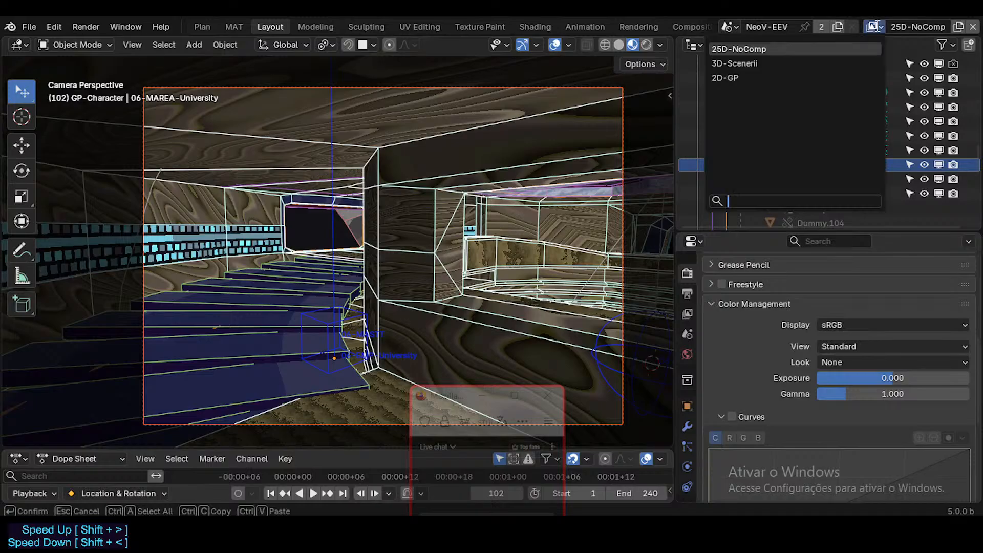
click(732, 64)
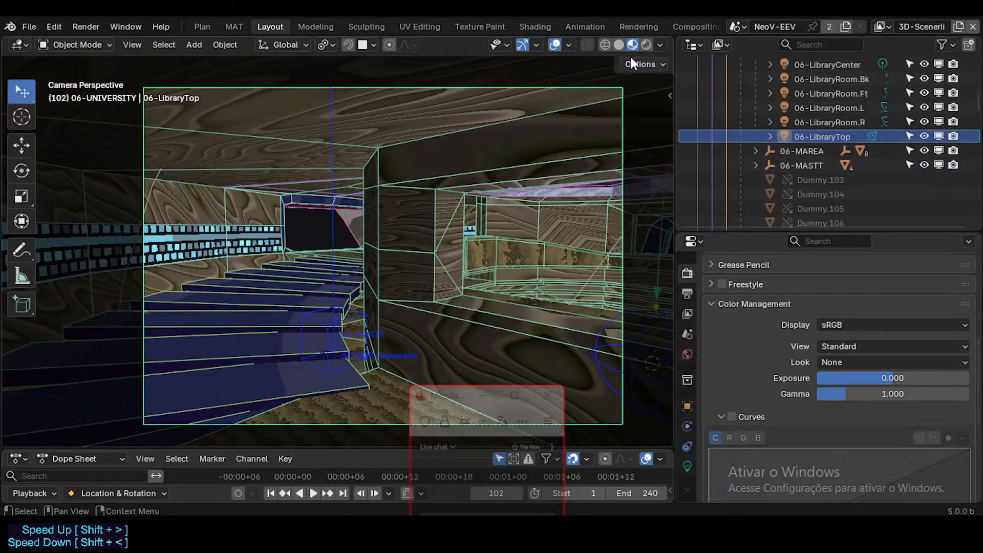
click(660, 44)
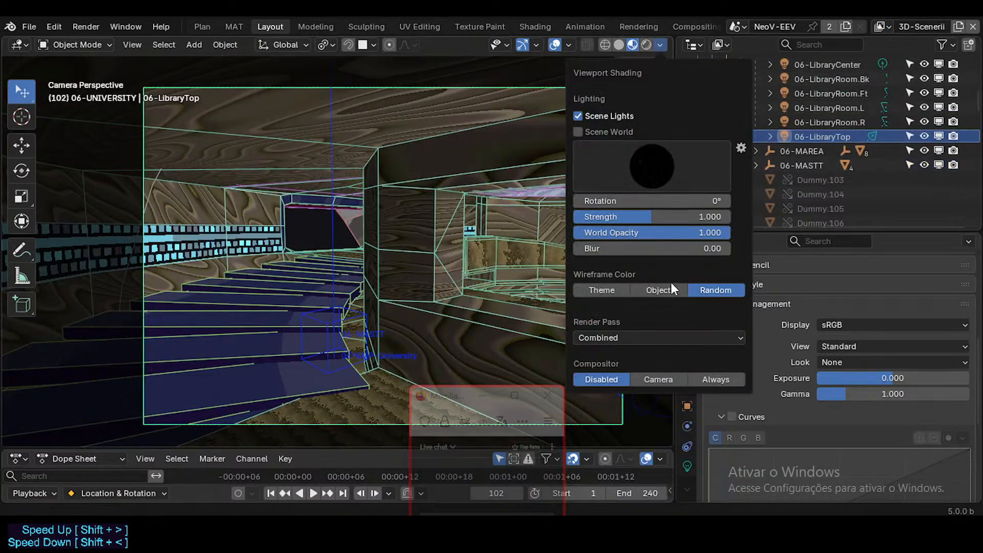
click(653, 379)
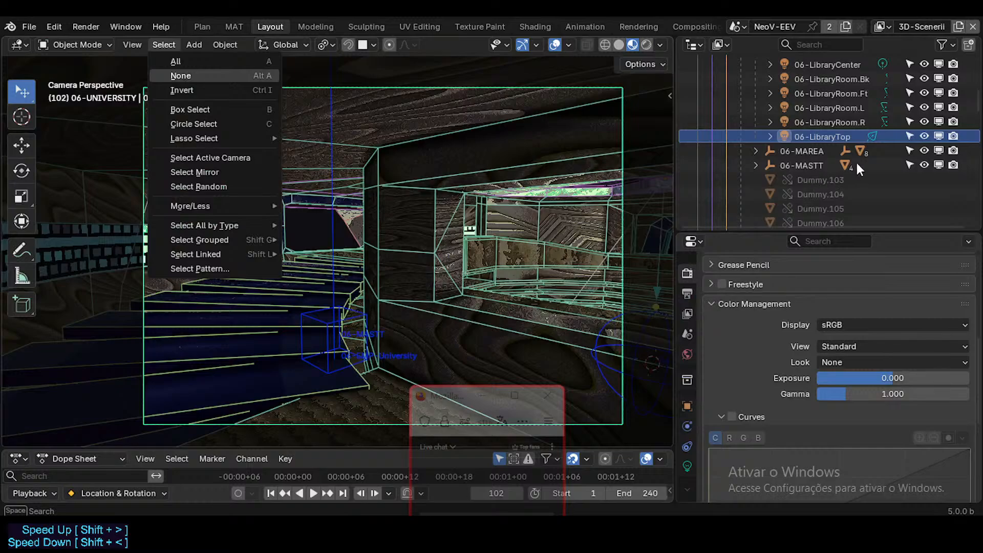
Disable and re-enable 06-LibraryTop in viewports to compare its lighting with the compositor active.
click(938, 136)
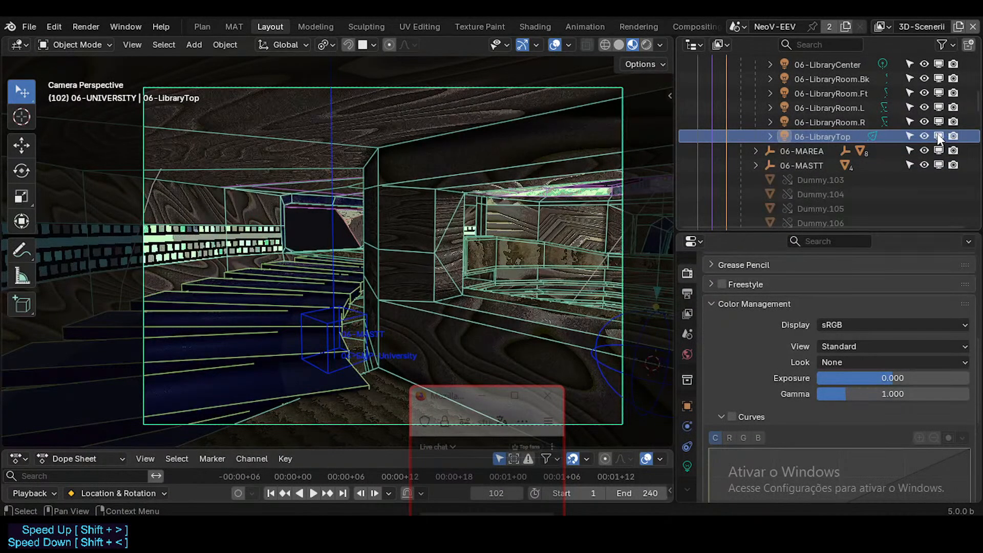
click(938, 135)
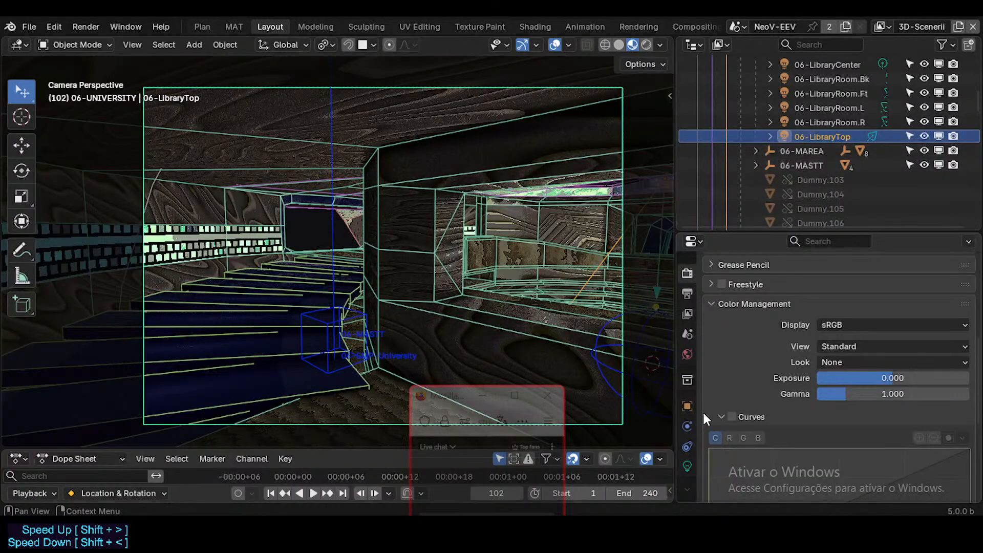
Set 06-LibraryTop's radius to 6.45 m in its light settings and test-render frame 102.
click(692, 463)
scroll(815, 312, up, 2)
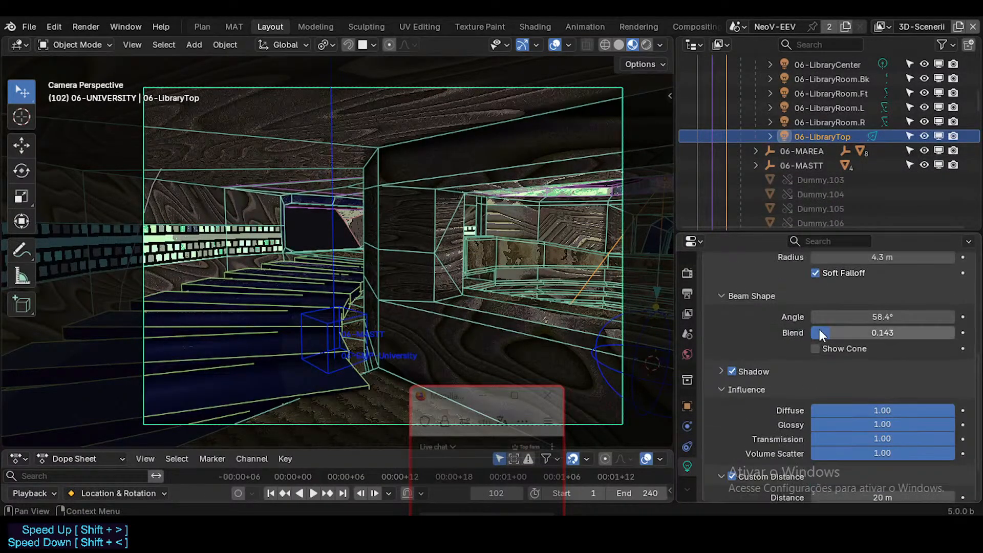
scroll(819, 331, up, 1)
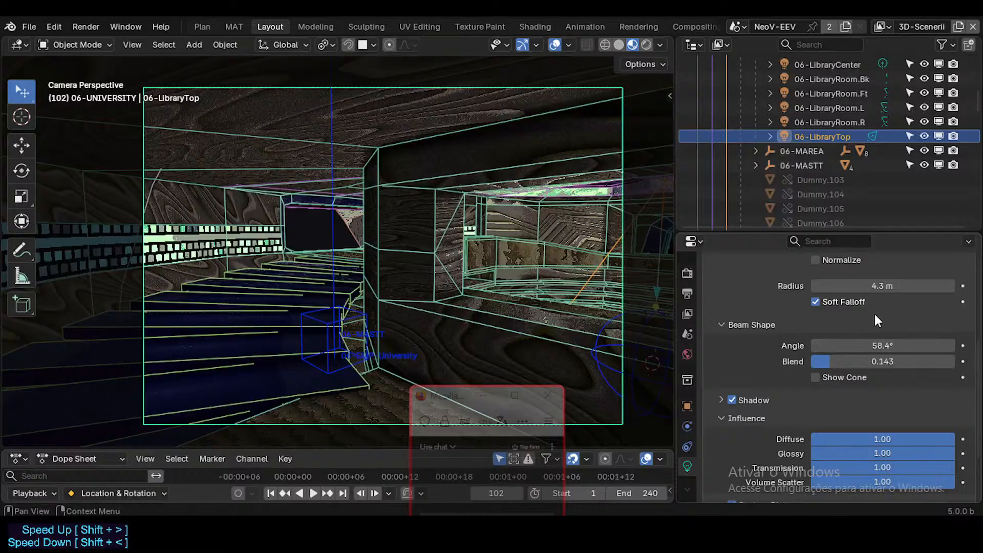
scroll(867, 350, up, 1)
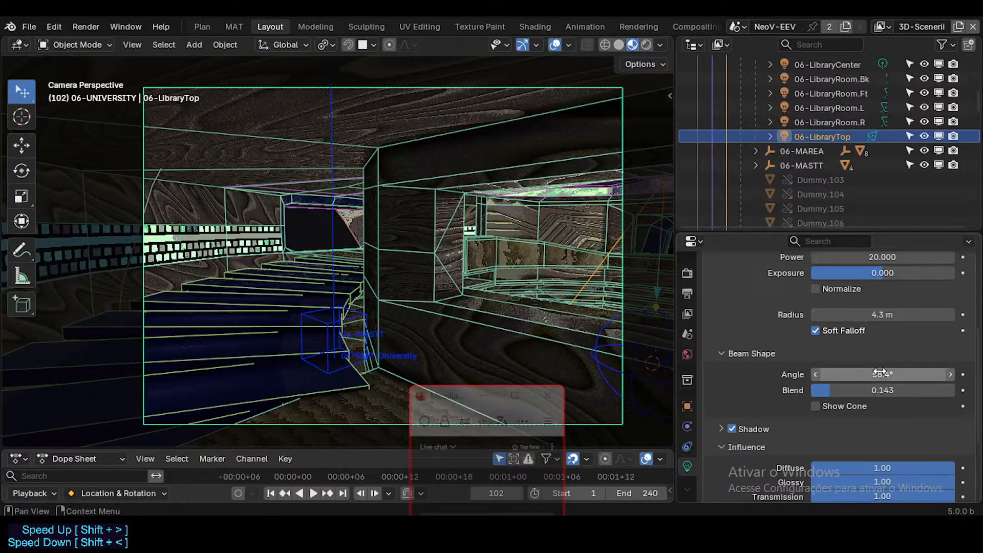
mouse_move(877, 316)
mouse_down()
mouse_move(860, 316)
mouse_move(914, 316)
mouse_move(858, 315)
mouse_move(911, 316)
mouse_move(894, 316)
mouse_up()
key(F12)
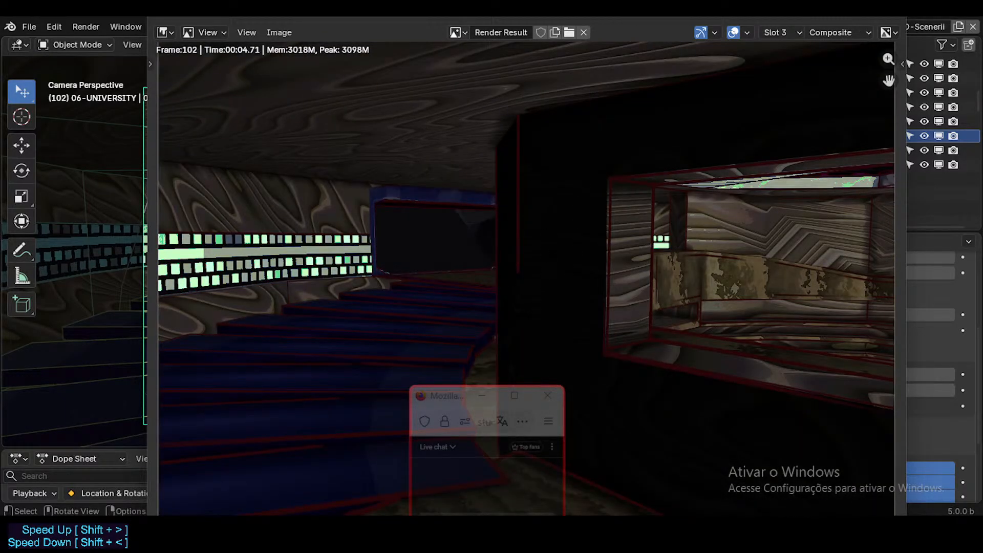
Switch the render result to Slot 2, set 06-LibraryTop's radius to 3.32 m, and render frame 102 again.
click(787, 33)
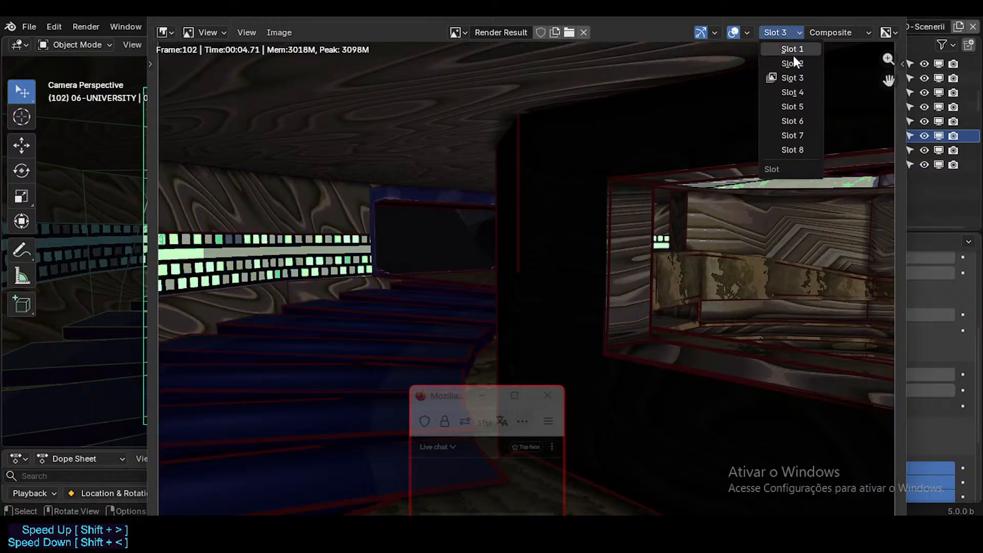
click(794, 56)
key(Escape)
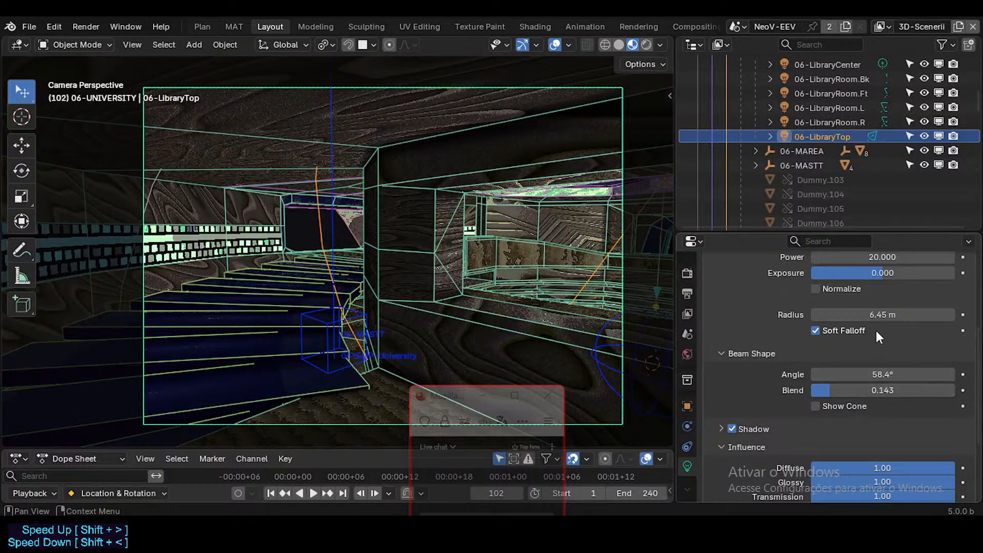
drag(880, 314, 850, 315)
key(F12)
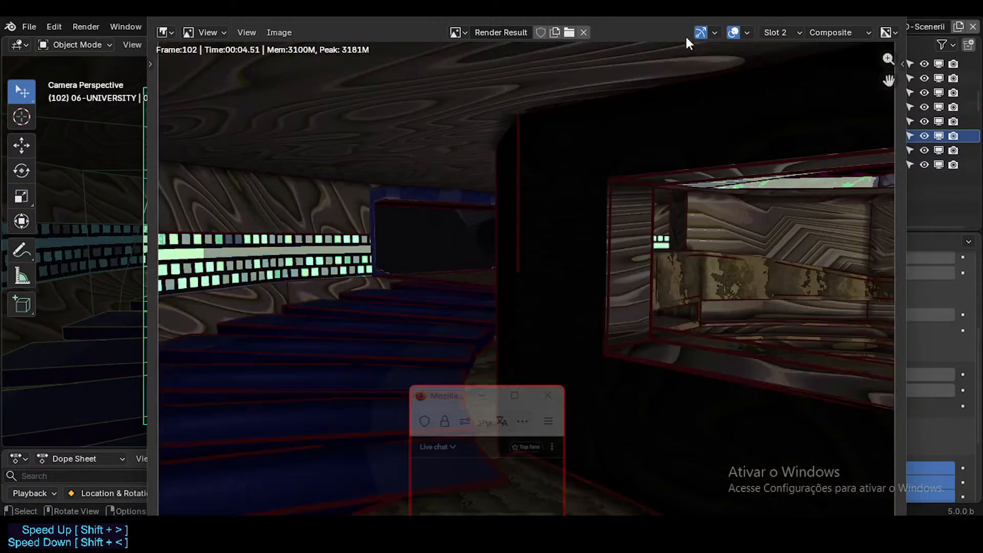
Compare the renders in Slot 2 and Slot 3, leave Slot 3 active, and close the render window.
click(772, 33)
click(782, 75)
click(786, 33)
click(784, 78)
click(783, 33)
click(783, 62)
click(782, 31)
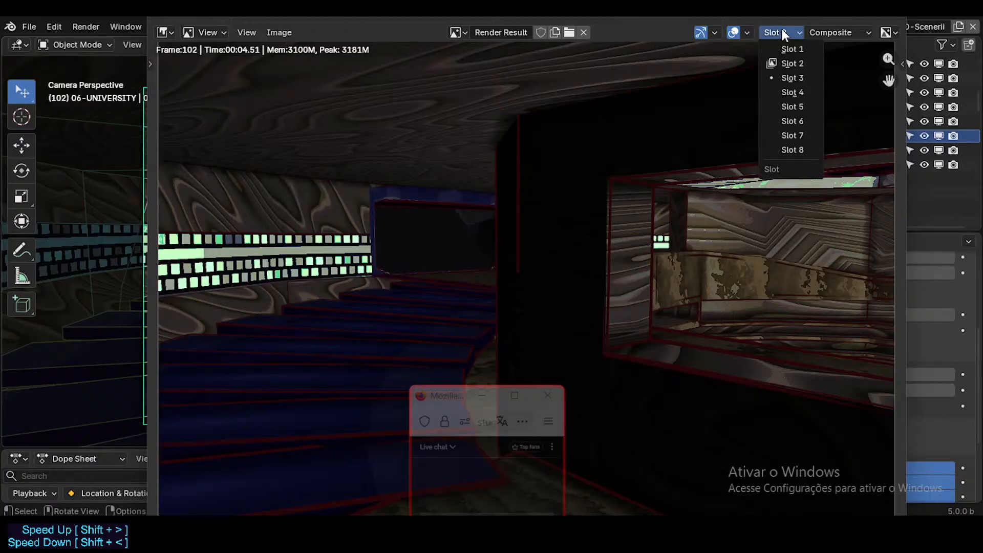
click(781, 78)
click(894, 21)
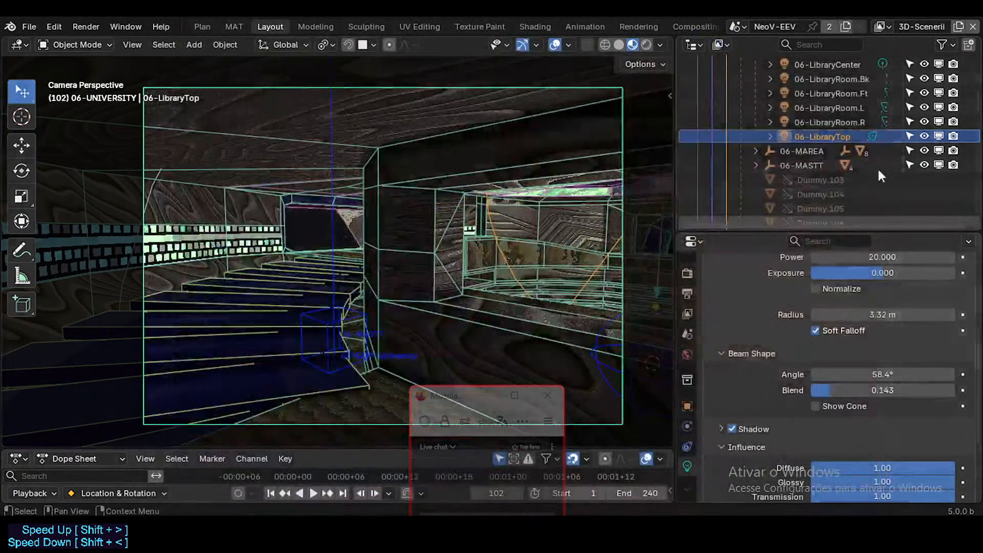
Set 06-LibraryTop's radius to 6.76 m, re-render frame 102 into Slot 3, and compare it with Slot 2.
drag(878, 314, 939, 315)
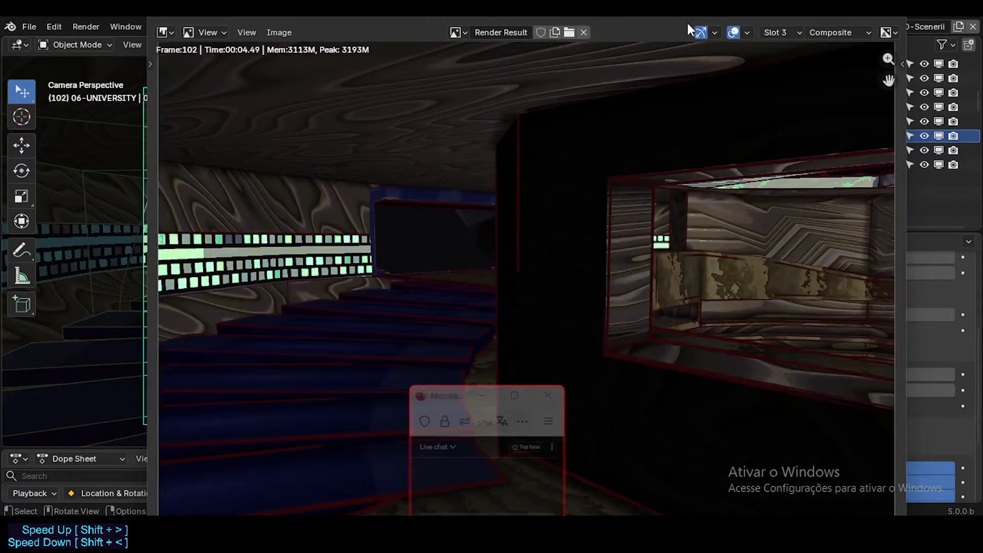
click(770, 33)
click(789, 63)
click(788, 30)
click(789, 73)
click(889, 19)
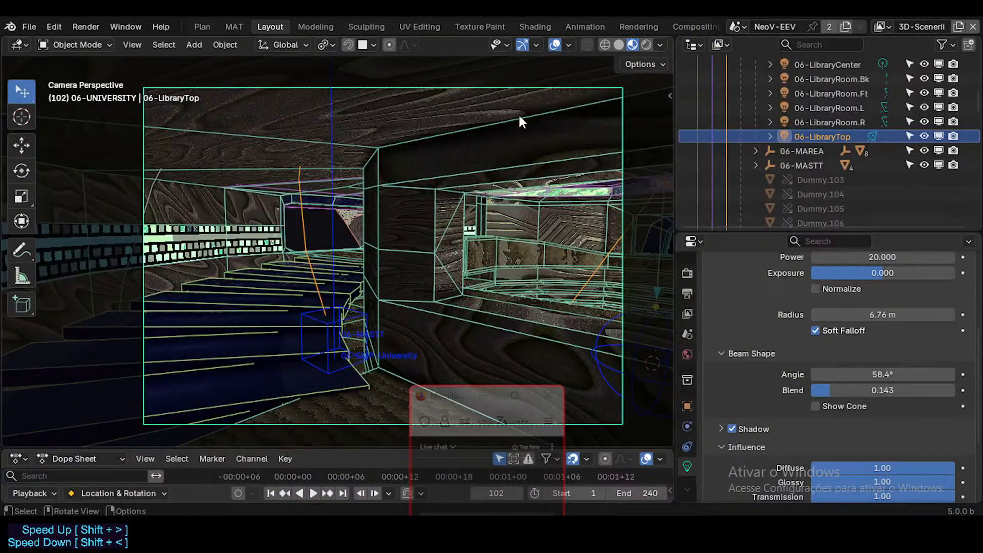
key(F11)
click(890, 18)
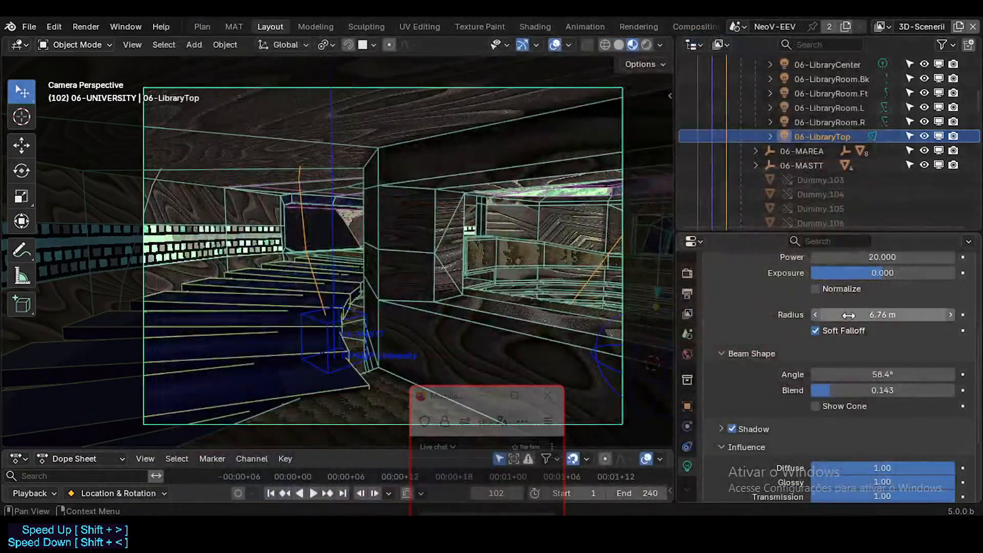
scroll(865, 330, up, 2)
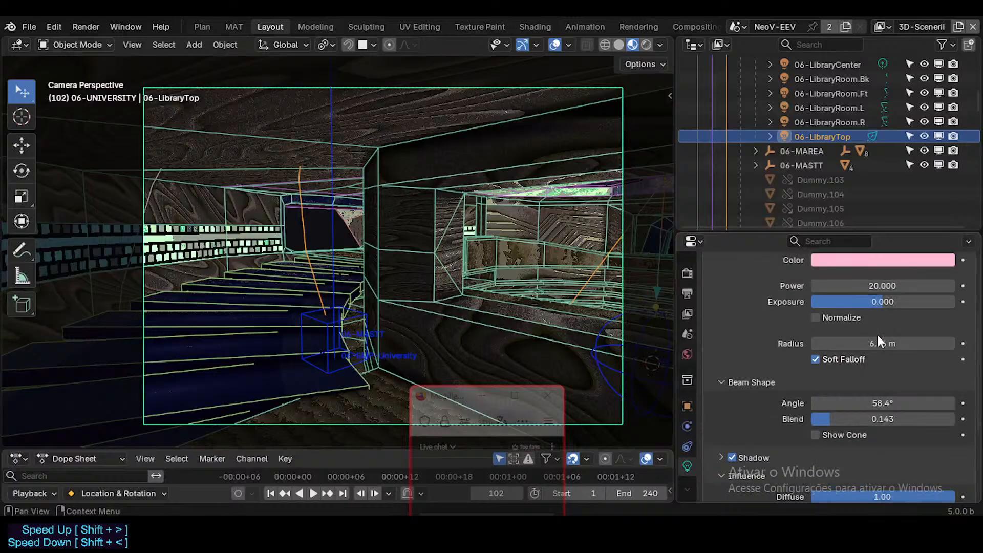
Try a wider beam angle on the 06-LibraryTop spot light and undo the change.
scroll(893, 324, down, 2)
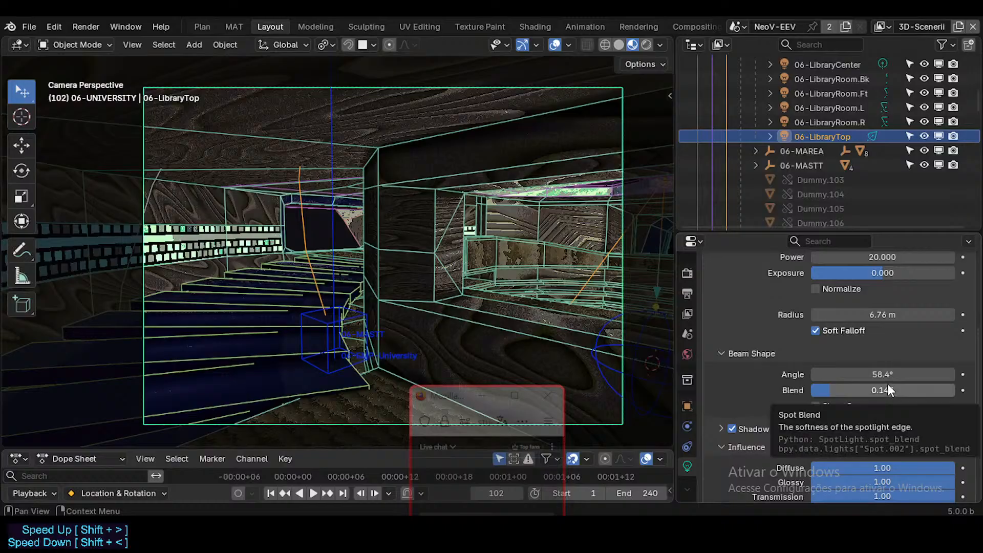
mouse_move(888, 373)
mouse_down()
mouse_move(950, 374)
mouse_move(905, 374)
mouse_up()
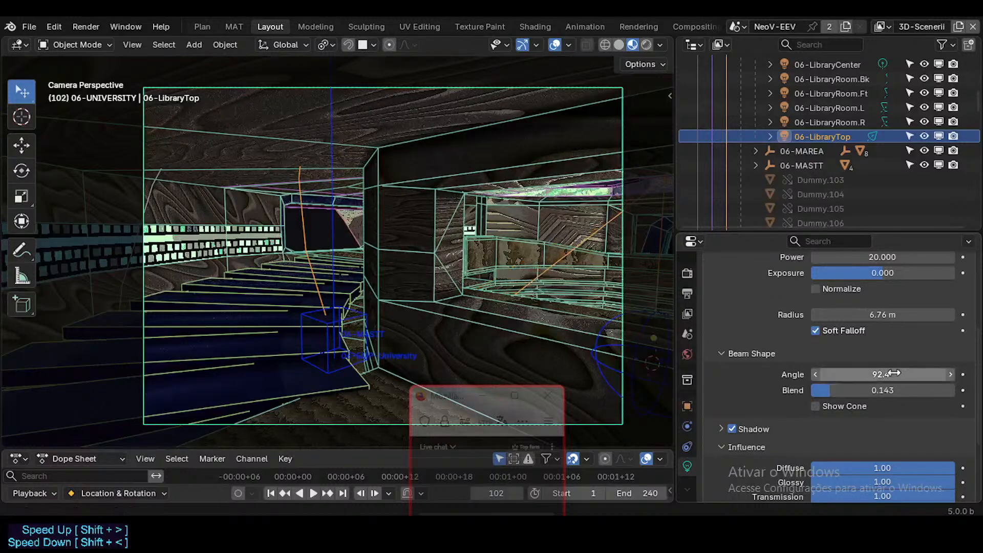
key(ctrl+z)
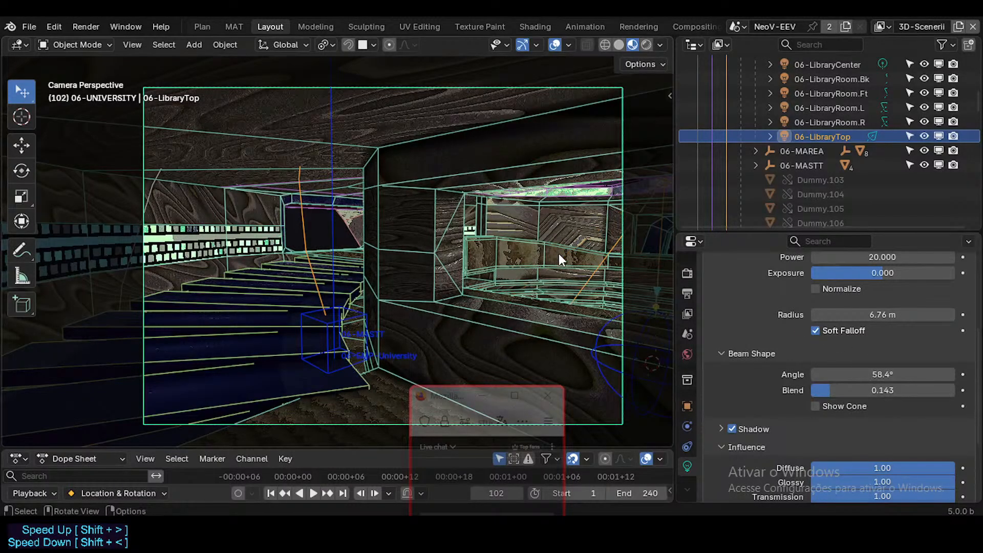
Fly the camera down the library stairs to frame the hall with the curved sofa, and test-render frame 102.
key(shift+grave)
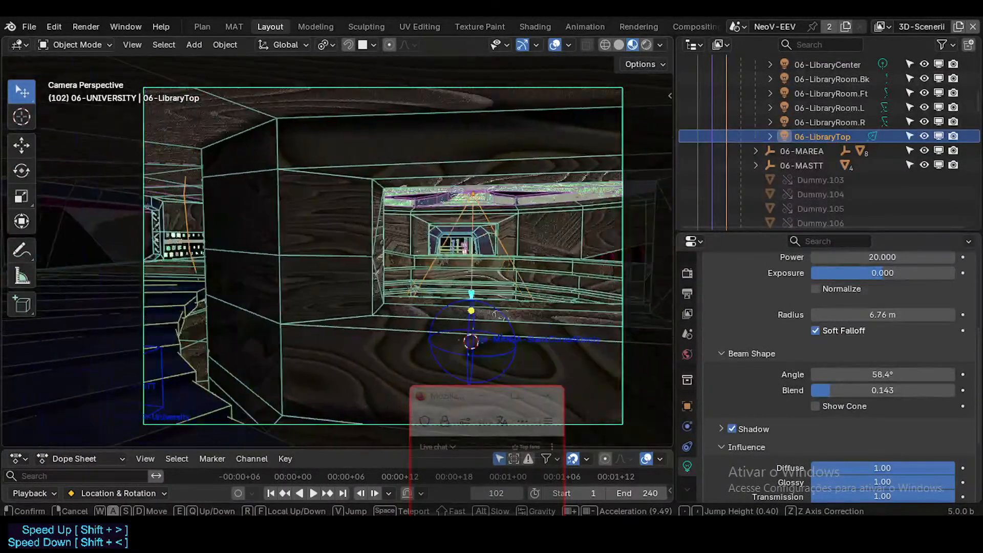
key(a)
key(w)
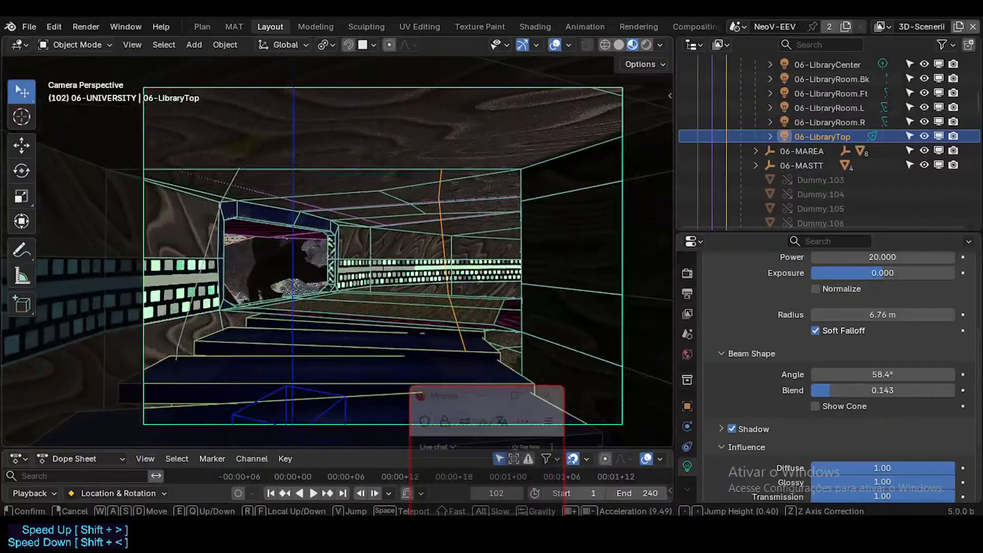
key(d)
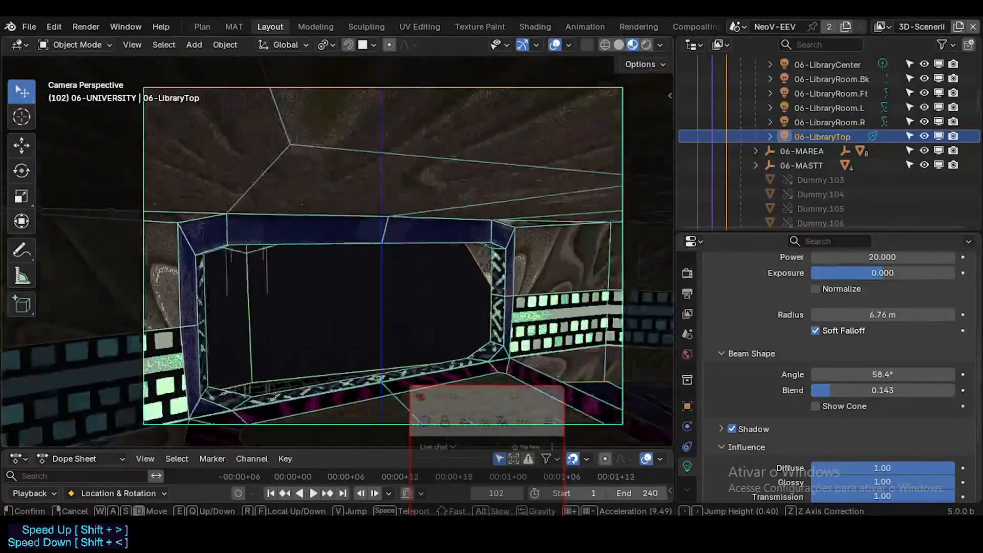
key(w)
key(w)
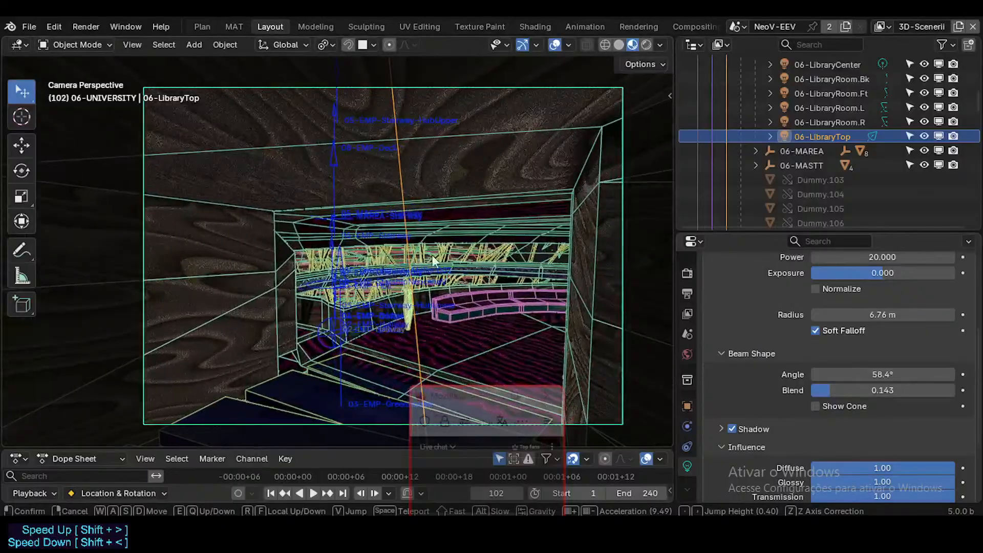
key(Return)
key(F12)
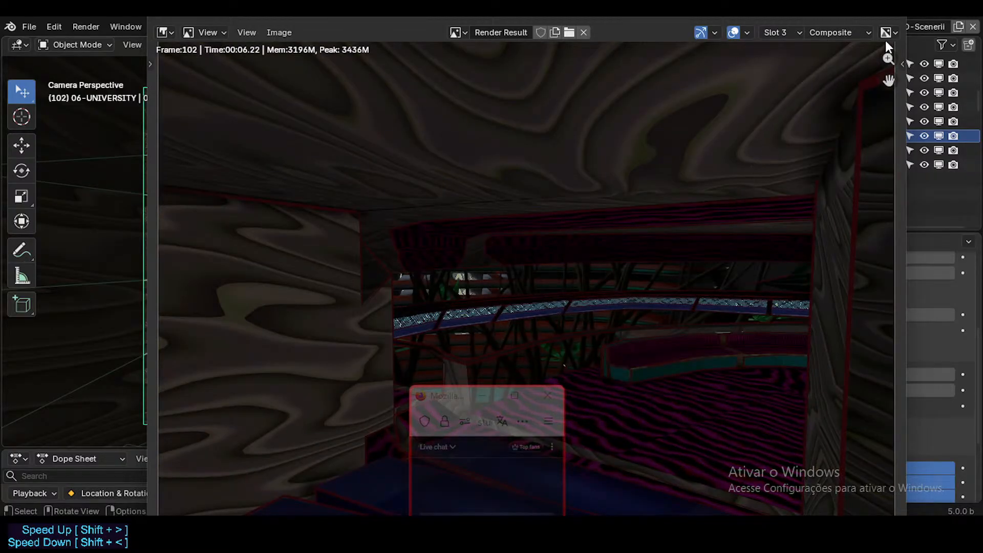
click(889, 18)
Fly the camera into the hall to face the curved railing and plants, and test-render frame 102 again.
key(shift+grave)
key(w)
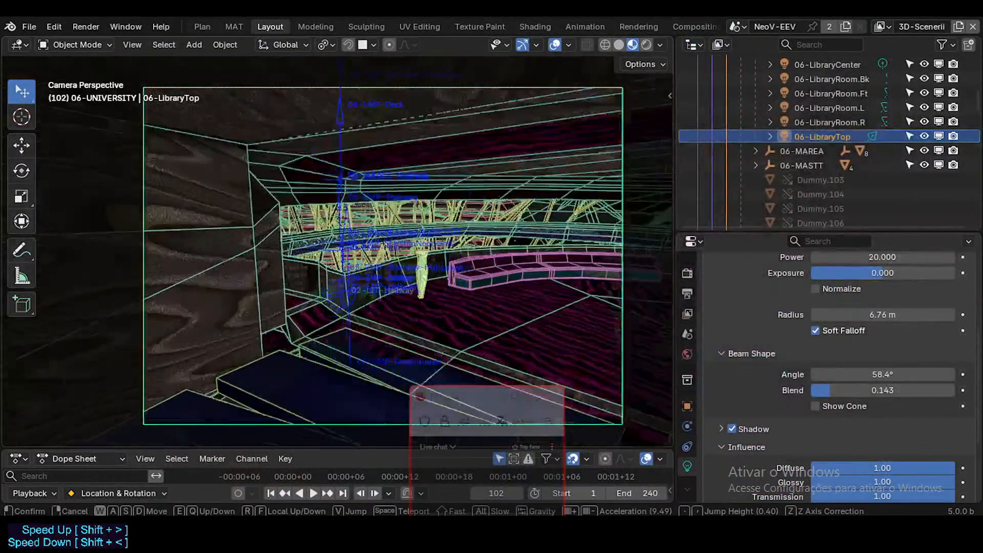
key(w)
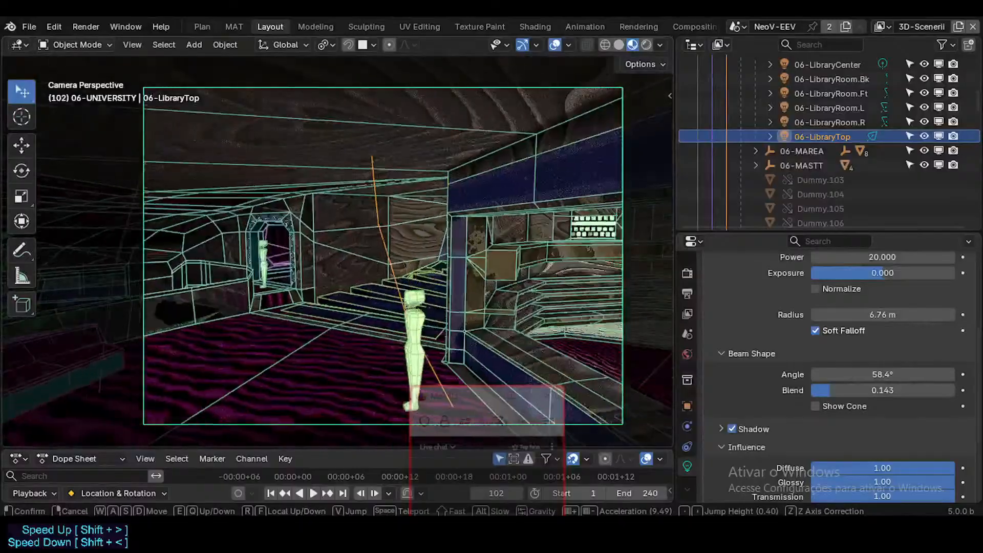
key(s)
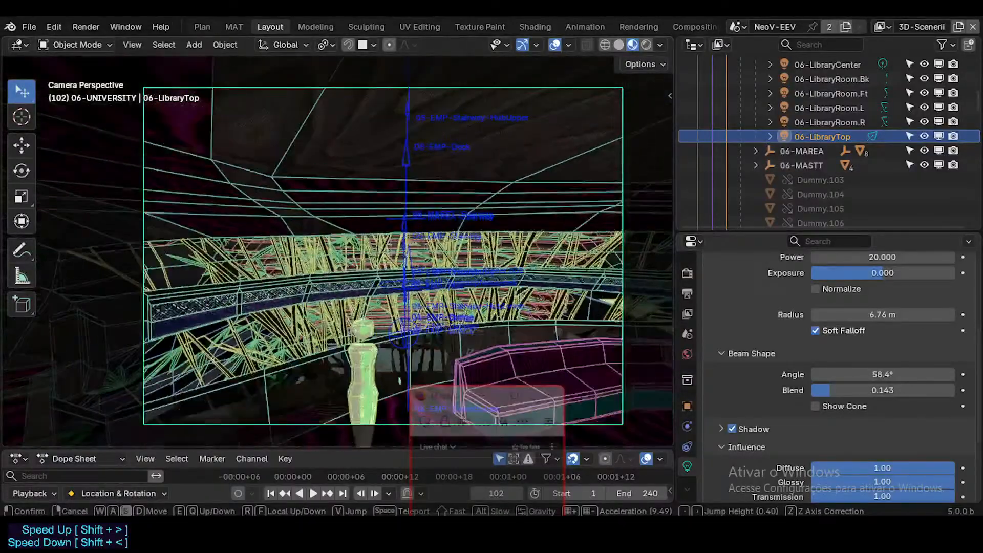
click(544, 240)
key(F12)
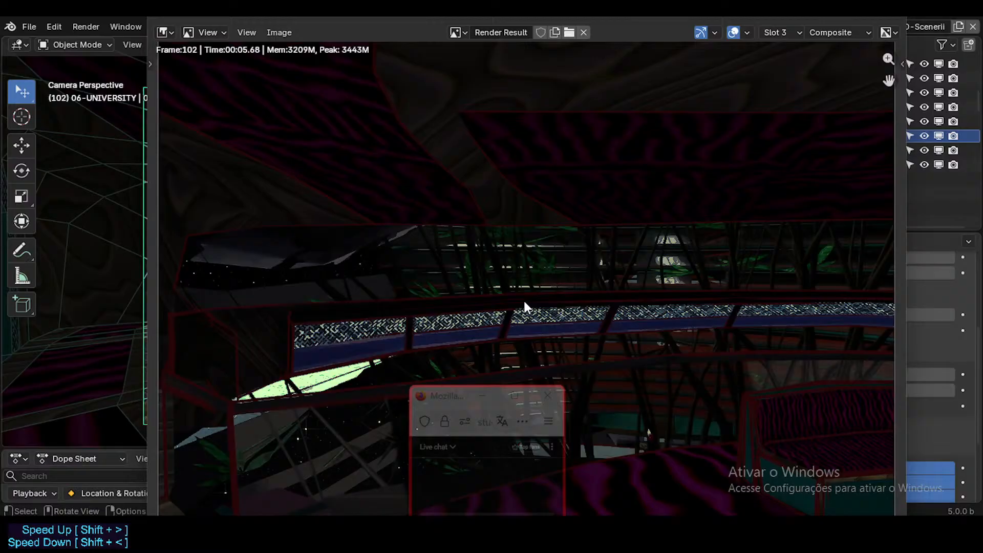
click(890, 19)
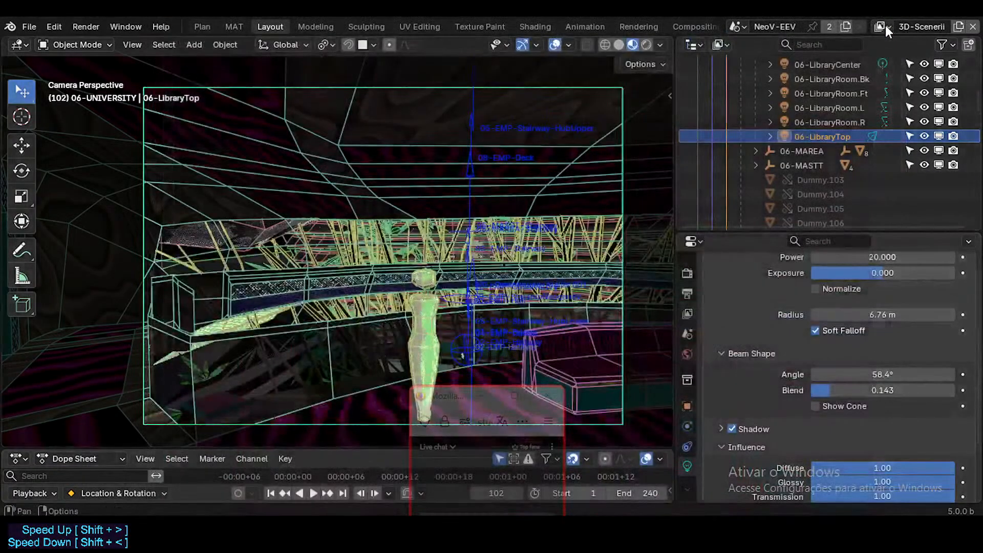
Keep the 3D-Scenerii view layer active, and try the viewport compositor on Always before restoring it to Camera.
click(883, 27)
click(887, 29)
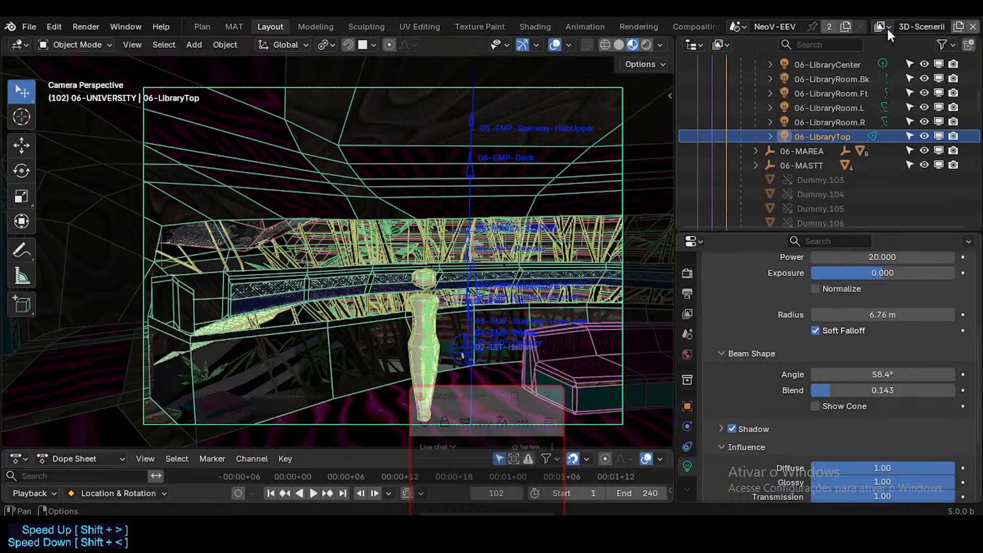
click(888, 28)
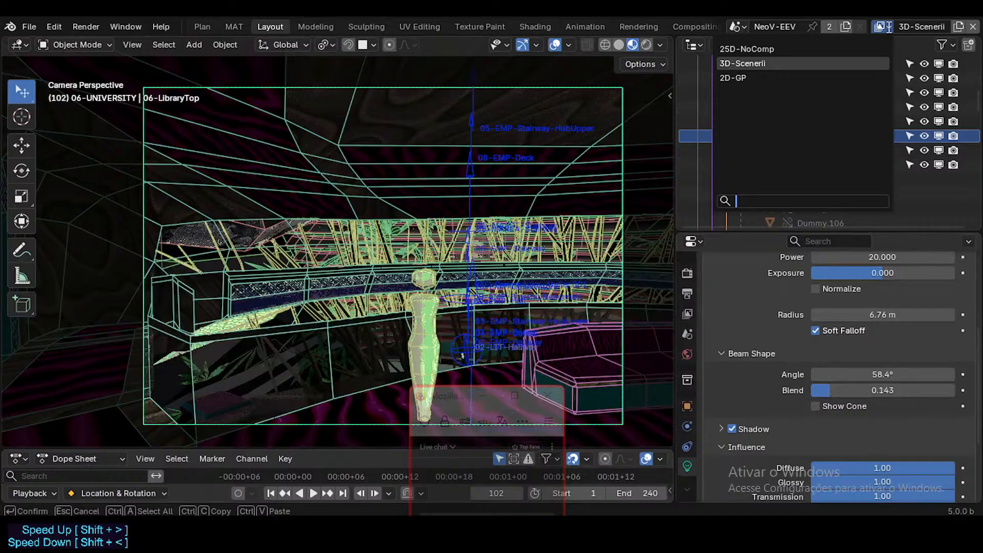
click(828, 62)
click(661, 46)
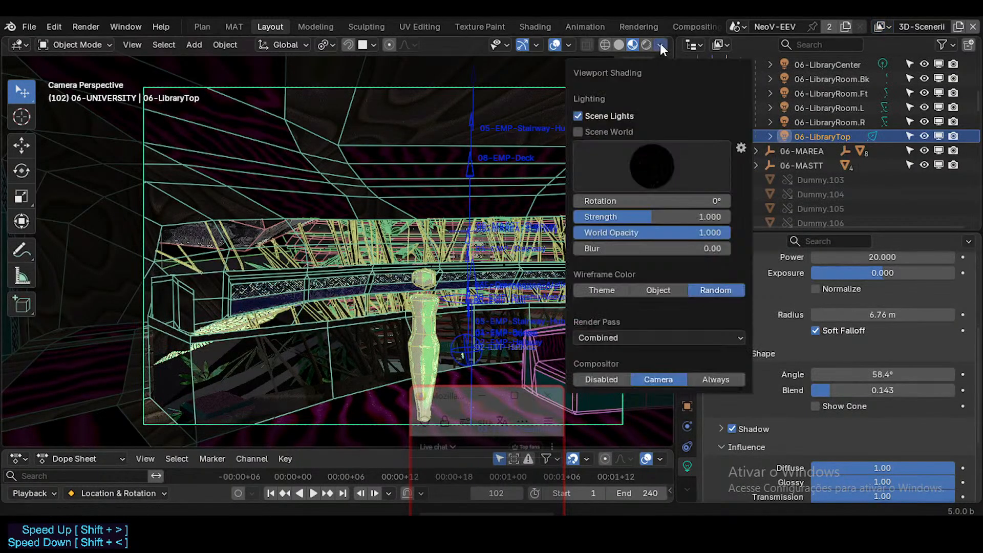
click(712, 380)
click(665, 379)
click(499, 45)
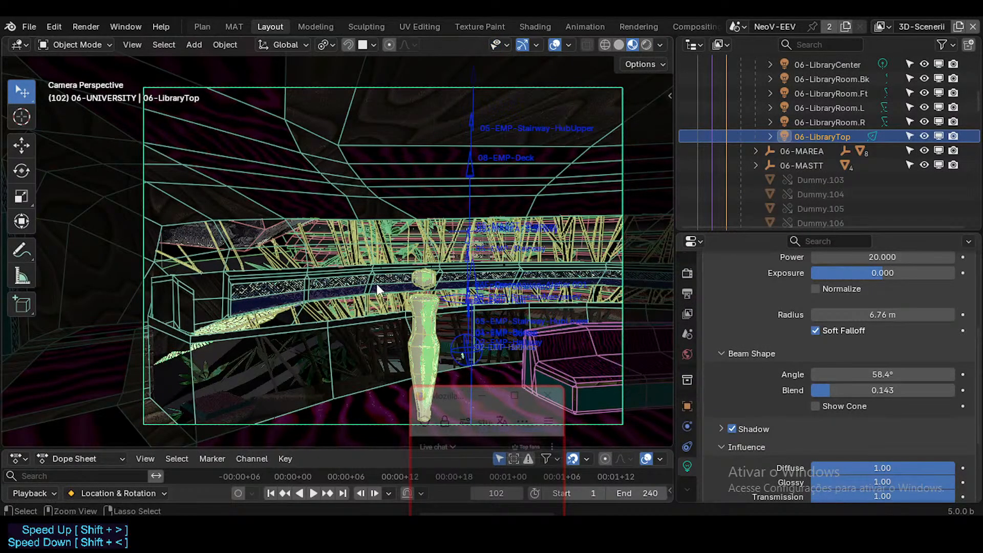
Fly the camera around the hall to frame the long curved sofa in front of the railing.
key(shift+grave)
key(w)
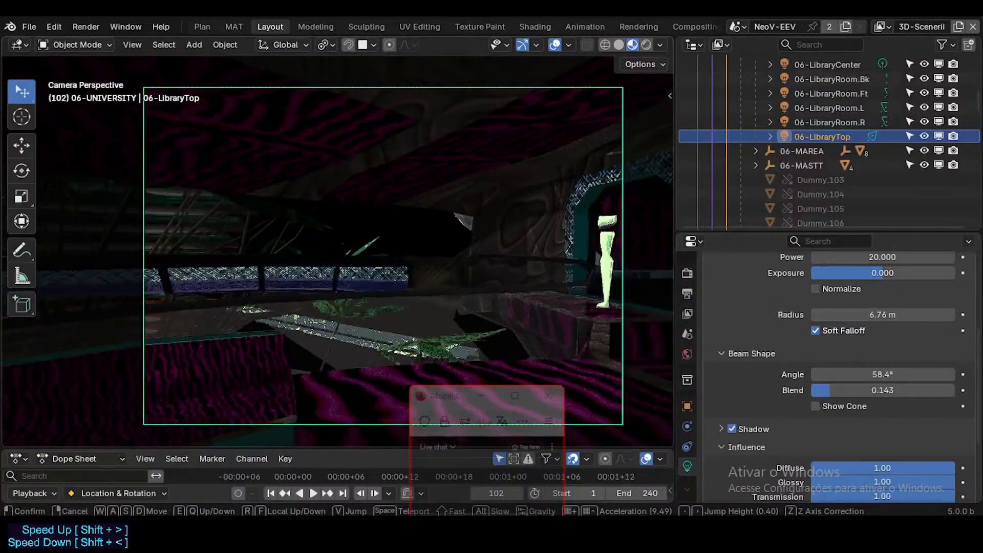
key(d)
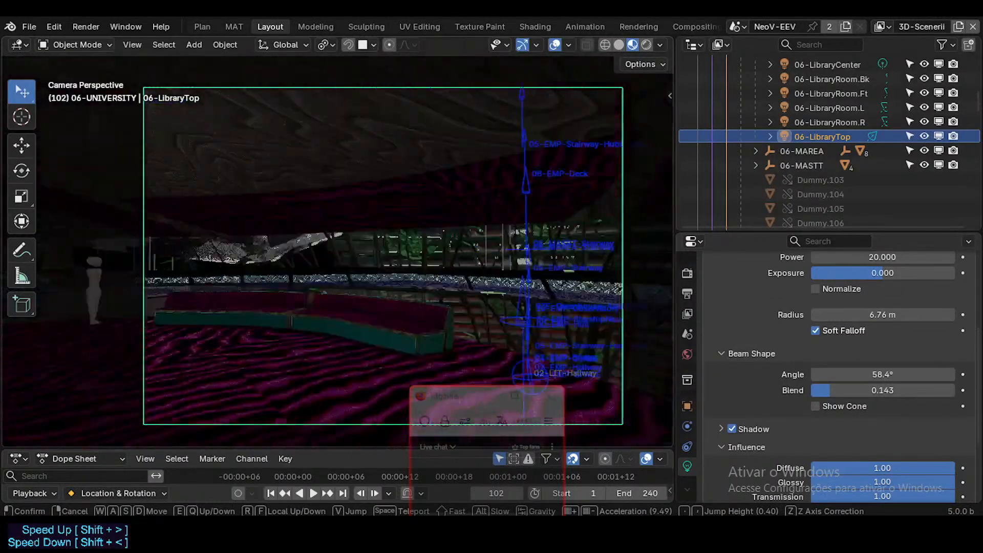
click(381, 288)
Trace the COMP-25D compositing node tree from its OUTPUT frame back to the Render Layers nodes.
click(696, 26)
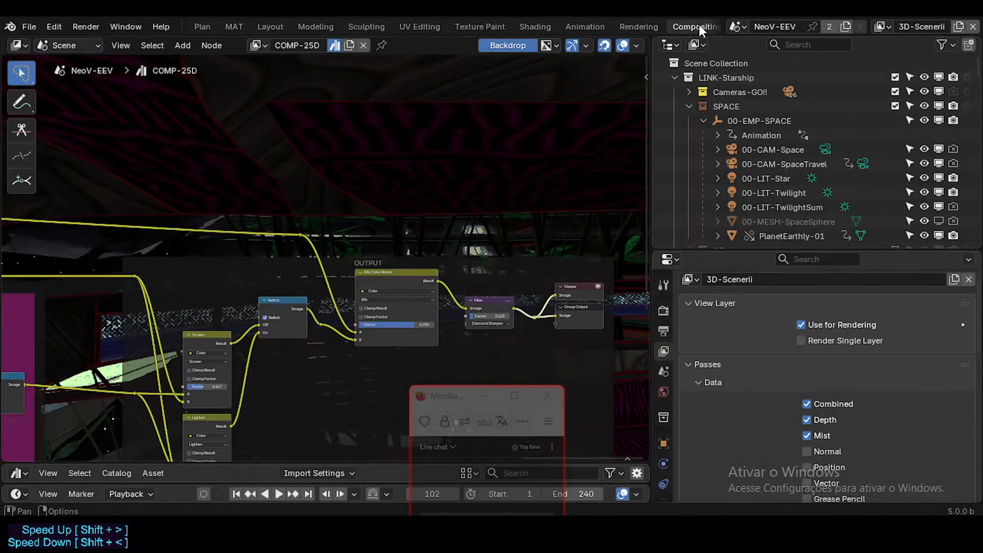
middle_drag(496, 250, 393, 297)
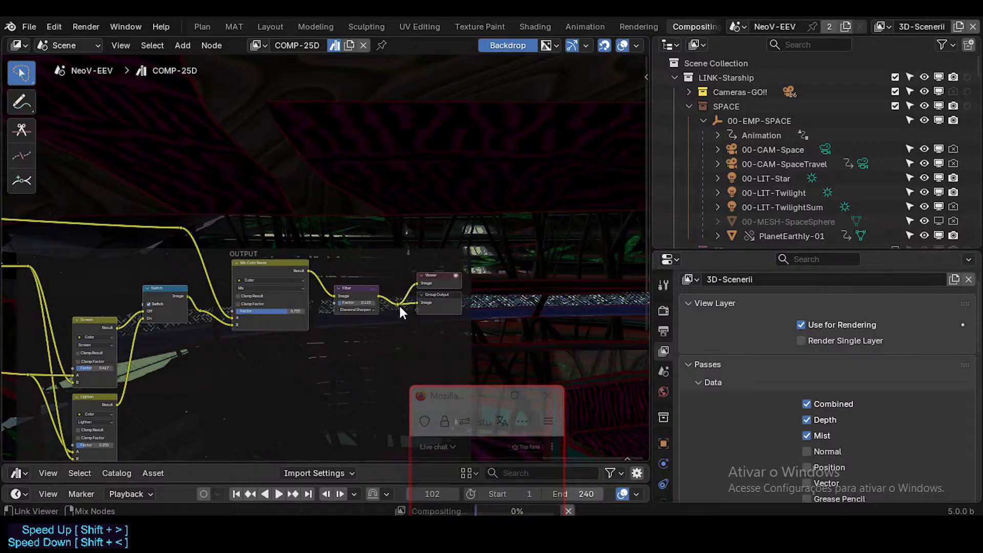
scroll(429, 274, up, 3)
scroll(398, 304, down, 2)
scroll(395, 303, down, 5)
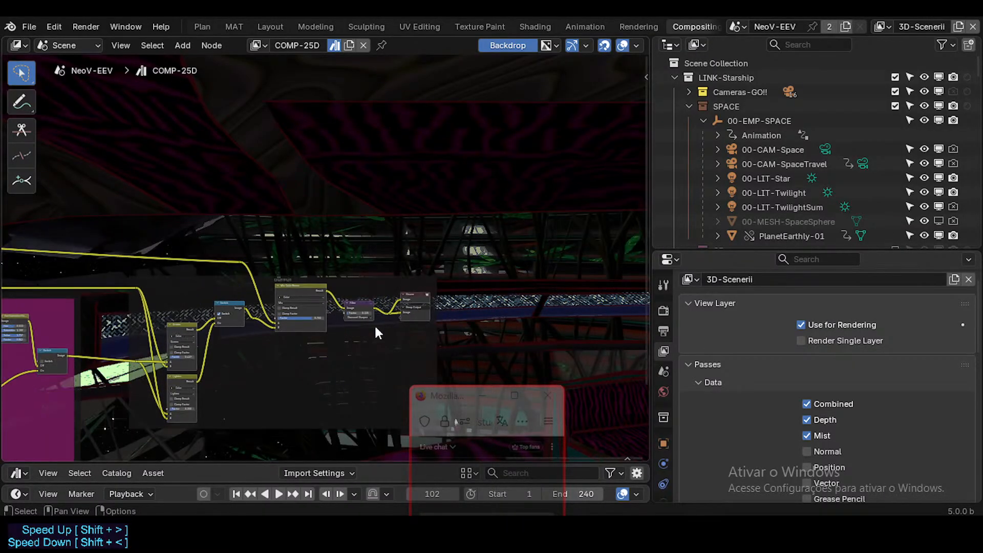
mouse_move(97, 321)
middle_down()
mouse_move(370, 293)
mouse_move(646, 296)
middle_up()
middle_drag(4, 298, 290, 243)
middle_drag(62, 272, 296, 275)
scroll(297, 275, down, 6)
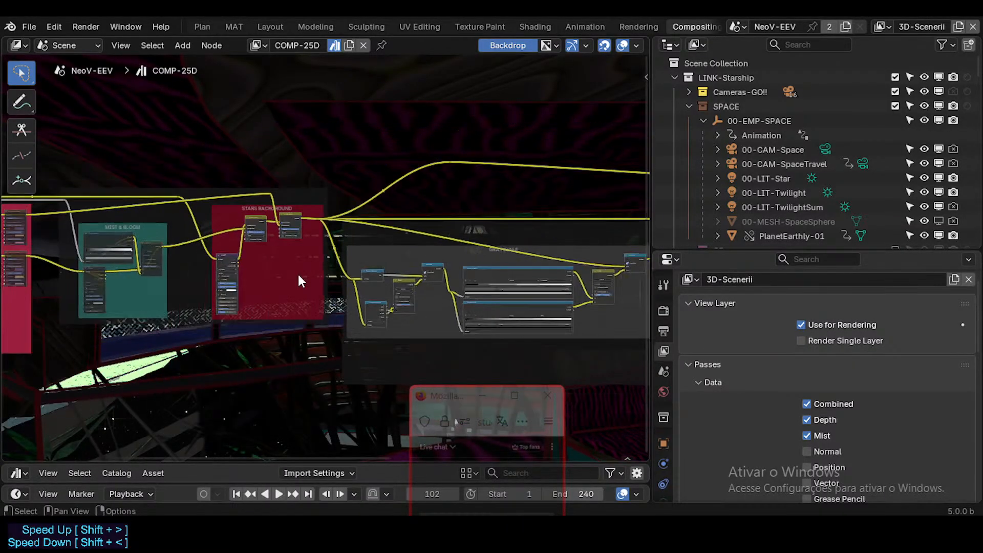
middle_drag(160, 303, 367, 328)
middle_drag(72, 282, 323, 302)
scroll(324, 302, up, 3)
scroll(376, 274, up, 5)
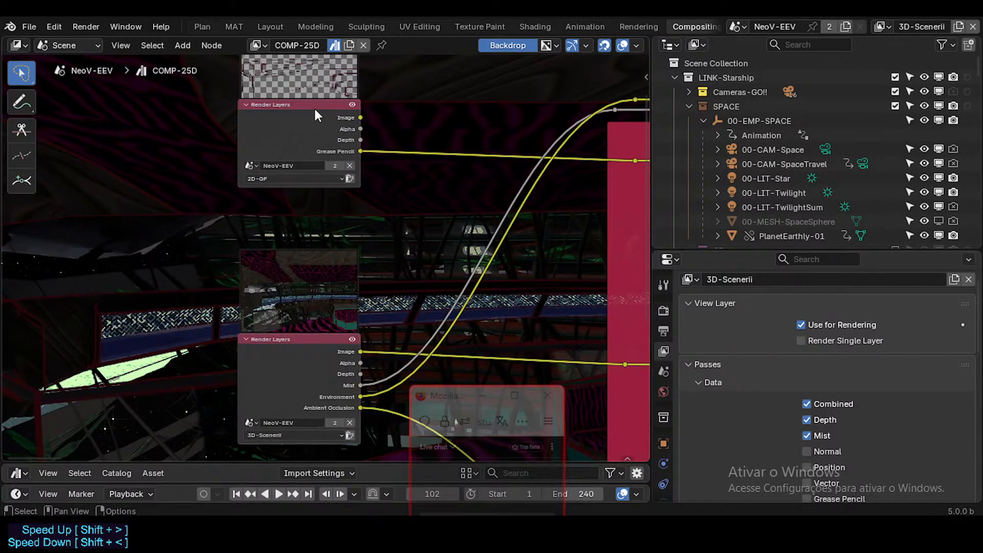
Move the 2D-GP Render Layers node down toward the 3D-Scenerii one, preview its Grease Pencil pass, and rescale the backdrop.
drag(315, 110, 316, 165)
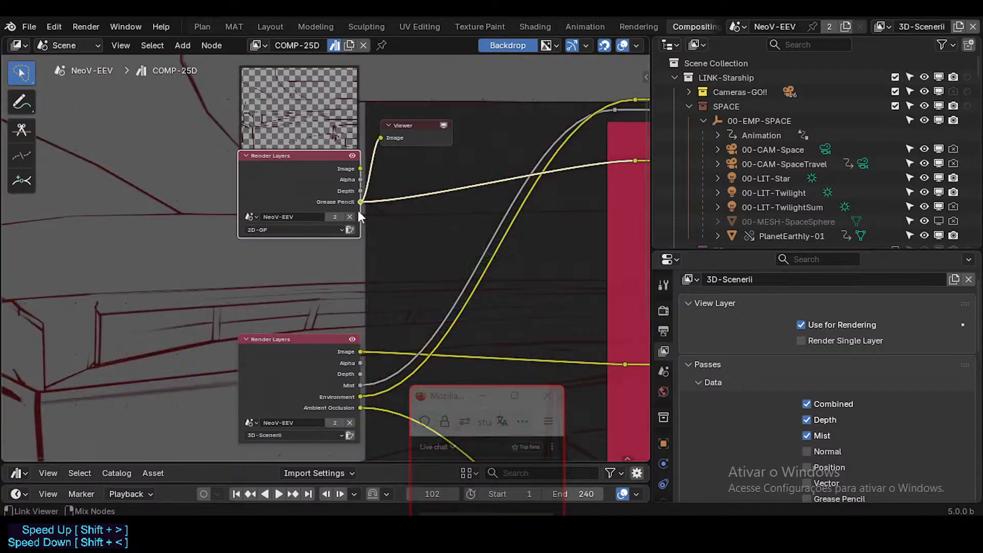
scroll(366, 236, down, 5)
middle_drag(334, 331, 503, 206)
key(alt+v)
key(alt+v)
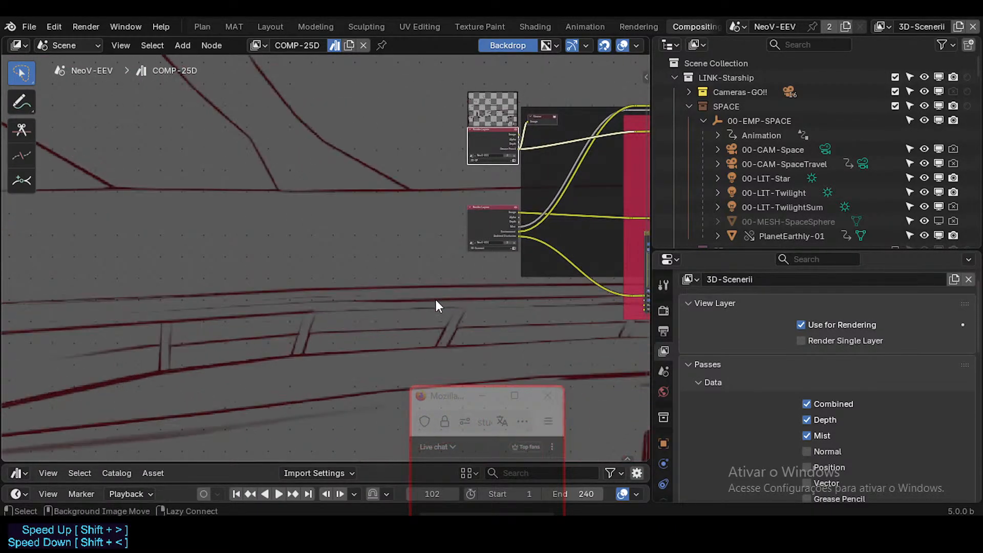
key(v)
key(v)
key(v)
key(v)
key(v)
key(v)
key(v)
key(alt+v)
key(alt+v)
key(alt+v)
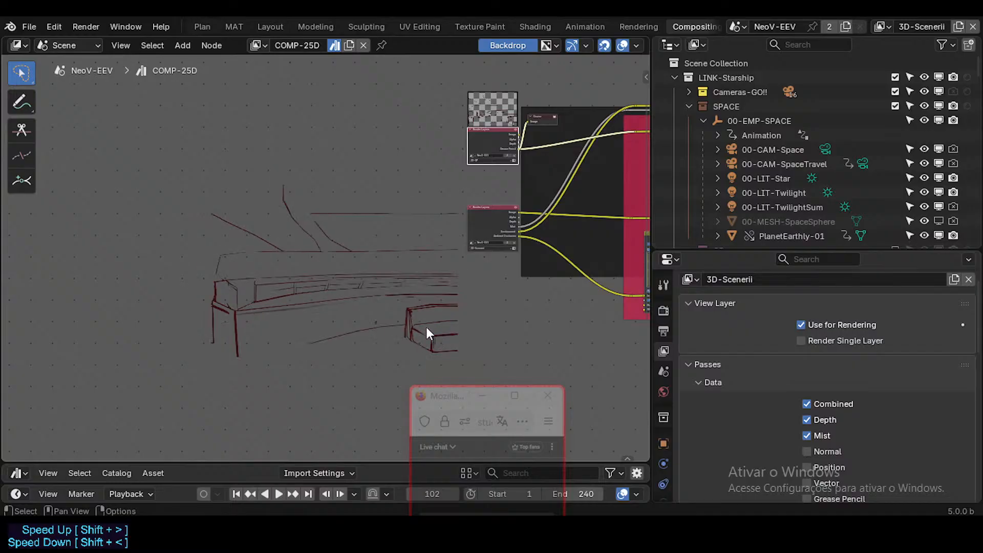
key(alt+v)
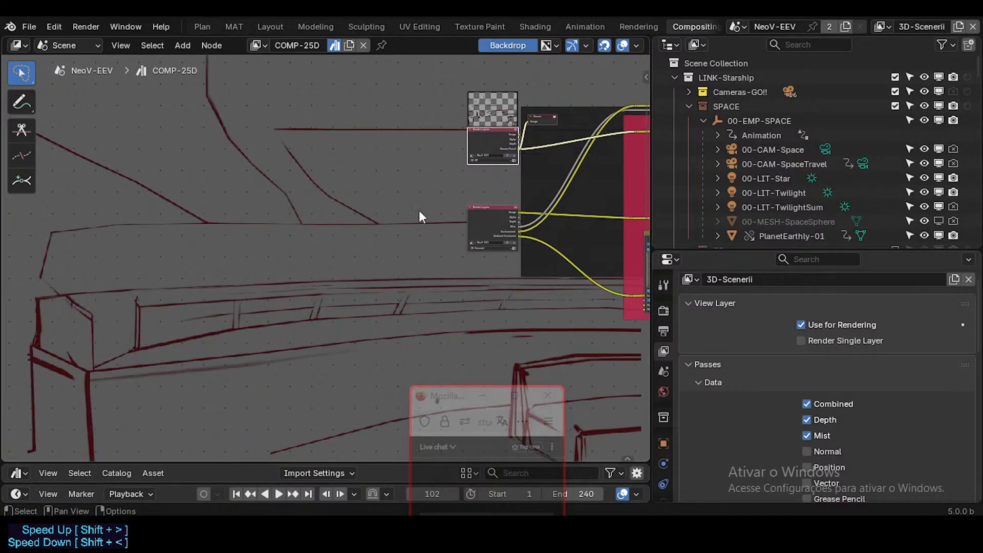
Preview the 3D-Scenerii render layer's Image and Ambient Occlusion outputs in the Viewer, leaving Image connected.
alt+middle_drag(418, 192, 362, 263)
middle_drag(389, 209, 291, 245)
scroll(337, 234, up, 3)
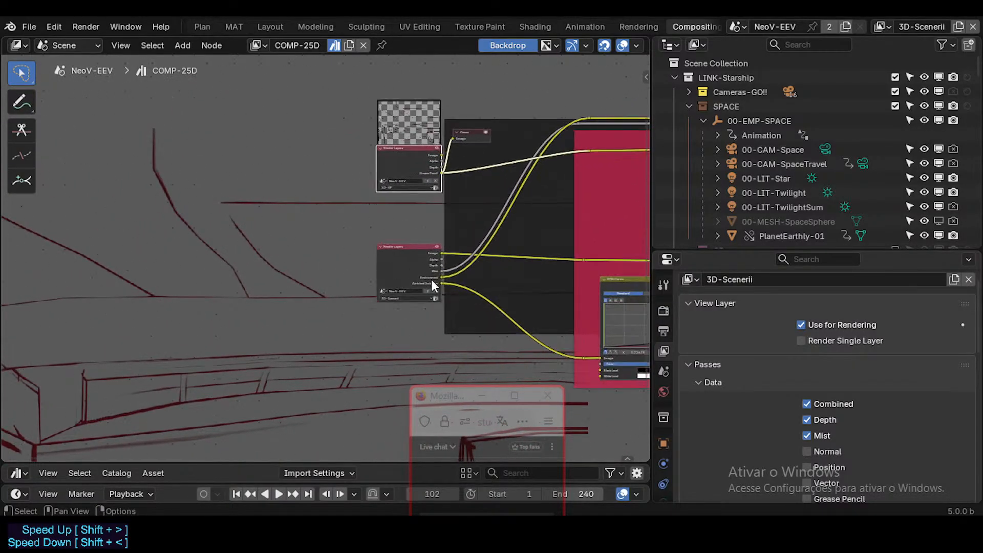
scroll(431, 279, up, 2)
middle_drag(399, 143, 388, 152)
scroll(401, 174, up, 1)
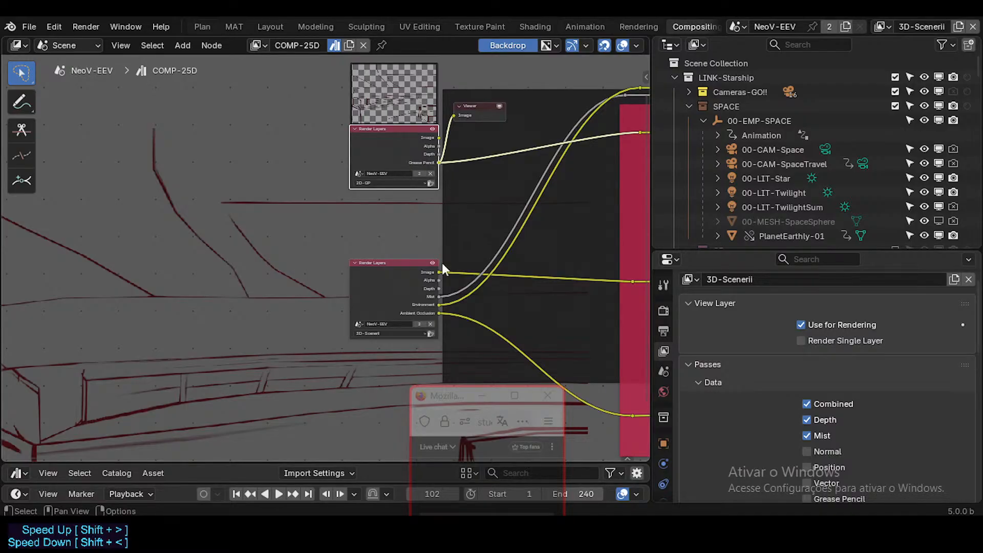
middle_drag(418, 209, 399, 247)
middle_drag(474, 211, 344, 225)
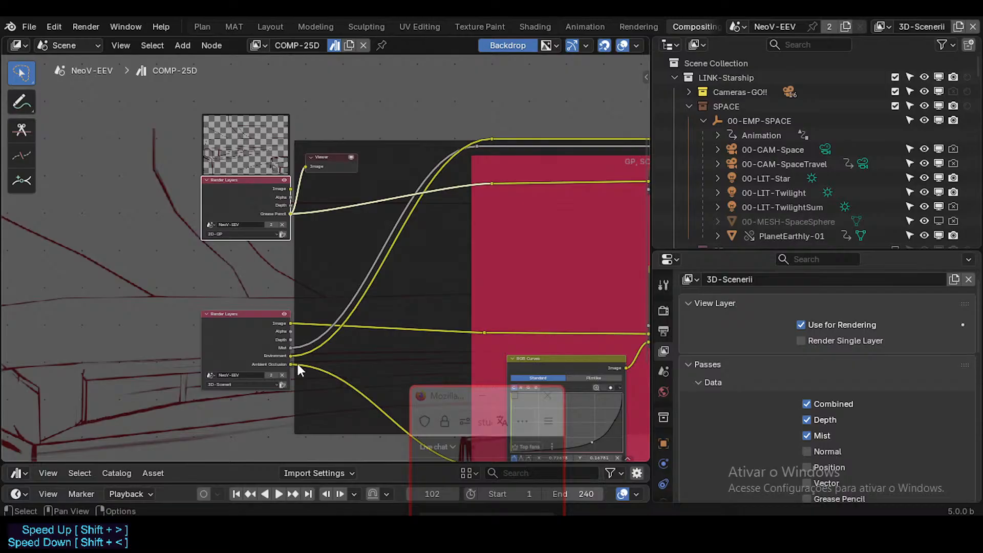
ctrl+shift+click(292, 322)
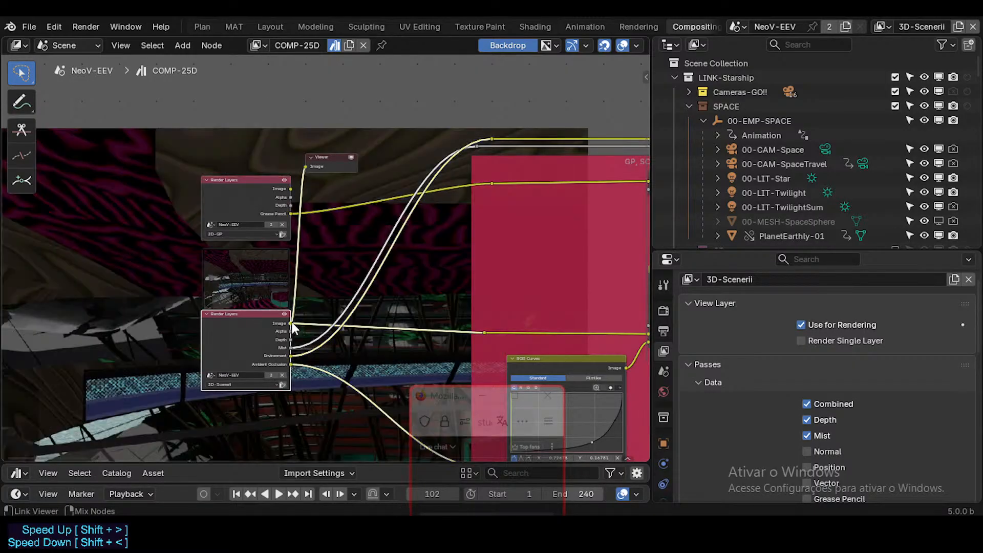
ctrl+shift+click(291, 365)
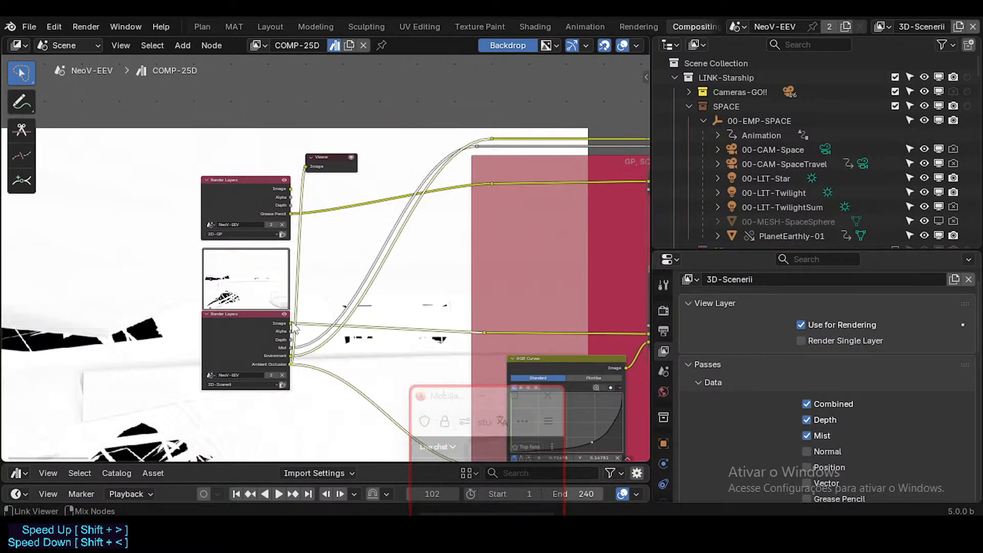
ctrl+shift+click(292, 322)
Examine the Soft Light, RGB Curves, Kuwahara and Color Balance nodes in the GP, SCENERII frame.
middle_drag(467, 315, 176, 275)
scroll(186, 270, down, 3)
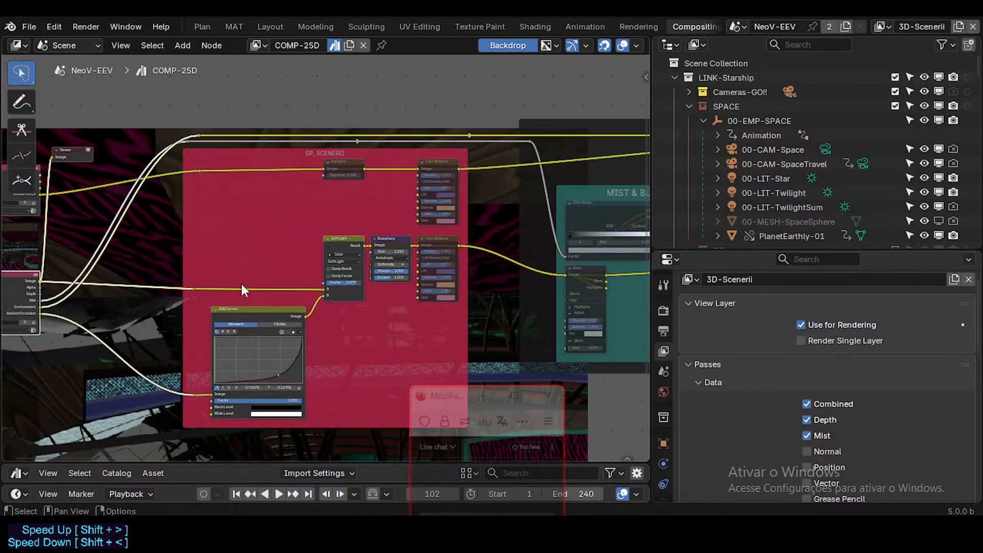
middle_drag(378, 264, 295, 266)
middle_drag(194, 214, 248, 214)
scroll(373, 238, up, 3)
middle_drag(448, 192, 379, 192)
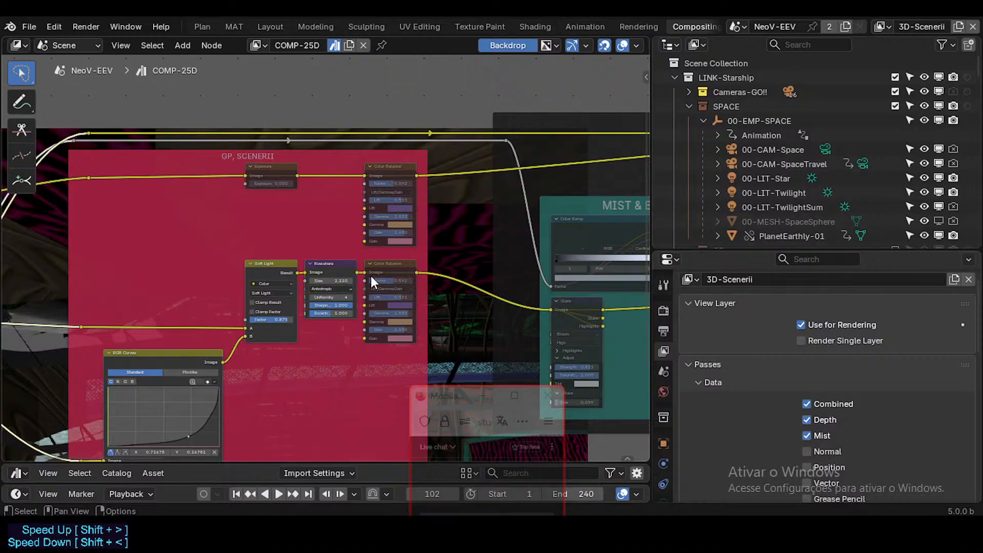
Examine the GP, SCENERII frame's nodes and how their links and the mist link run into the MIST & BLOOM frame.
middle_drag(370, 276, 464, 254)
middle_drag(379, 294, 298, 304)
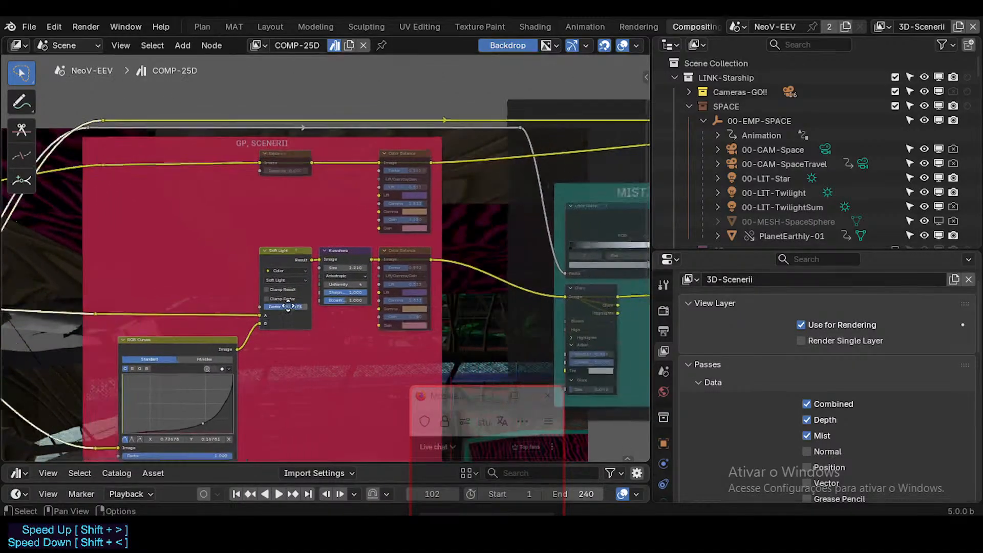
middle_drag(420, 280, 242, 273)
scroll(245, 272, down, 2)
middle_drag(415, 257, 316, 235)
middle_drag(365, 207, 333, 230)
click(334, 207)
scroll(331, 225, up, 2)
scroll(333, 230, down, 2)
middle_drag(213, 229, 420, 224)
middle_drag(228, 232, 322, 232)
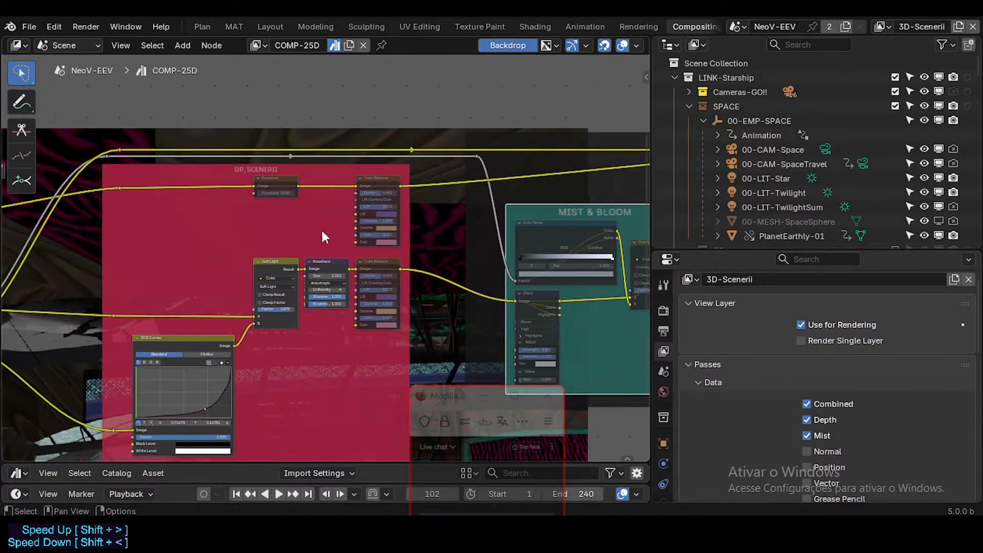
middle_drag(204, 207, 291, 206)
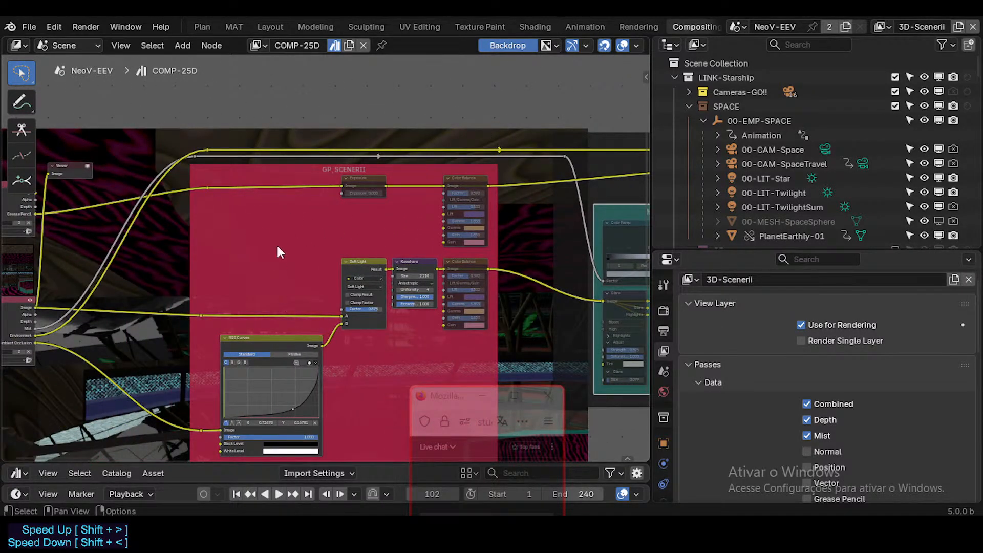
middle_drag(365, 287, 165, 260)
middle_drag(374, 259, 457, 264)
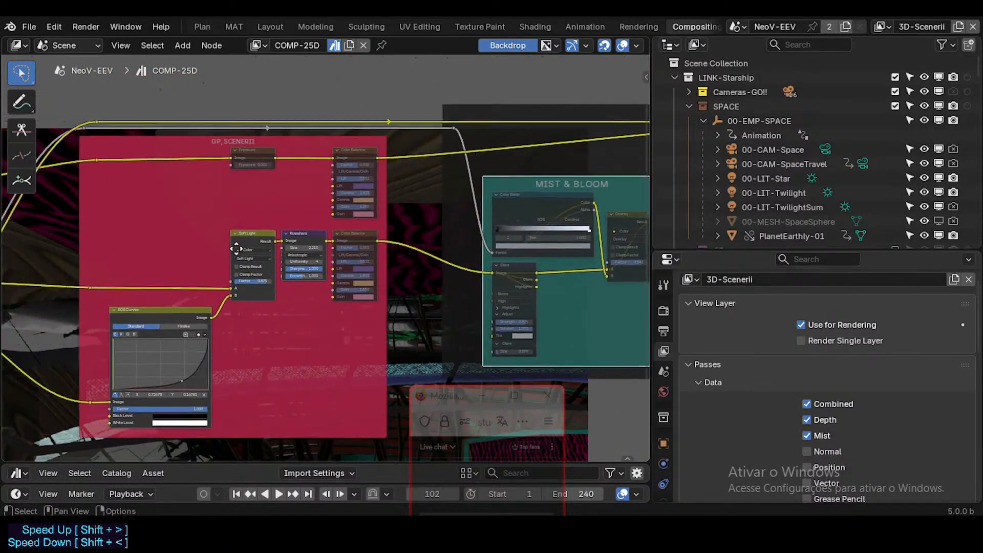
middle_drag(437, 192, 370, 214)
Preview the 3D-Scenerii render layer's Mist pass in the Viewer.
middle_drag(80, 275, 435, 260)
scroll(195, 283, up, 2)
scroll(204, 291, up, 1)
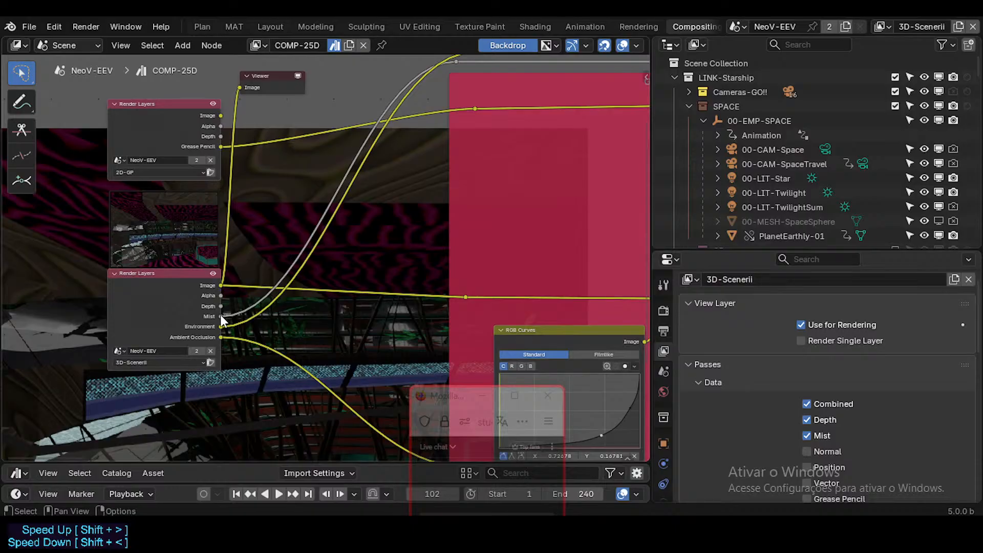
ctrl+shift+click(222, 315)
middle_drag(268, 326, 275, 198)
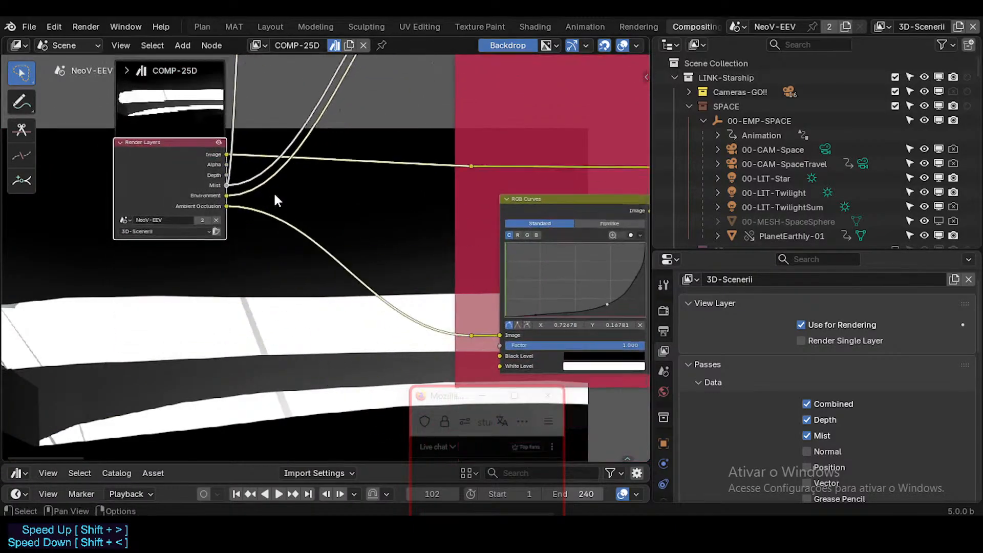
scroll(297, 274, down, 1)
middle_drag(312, 272, 310, 361)
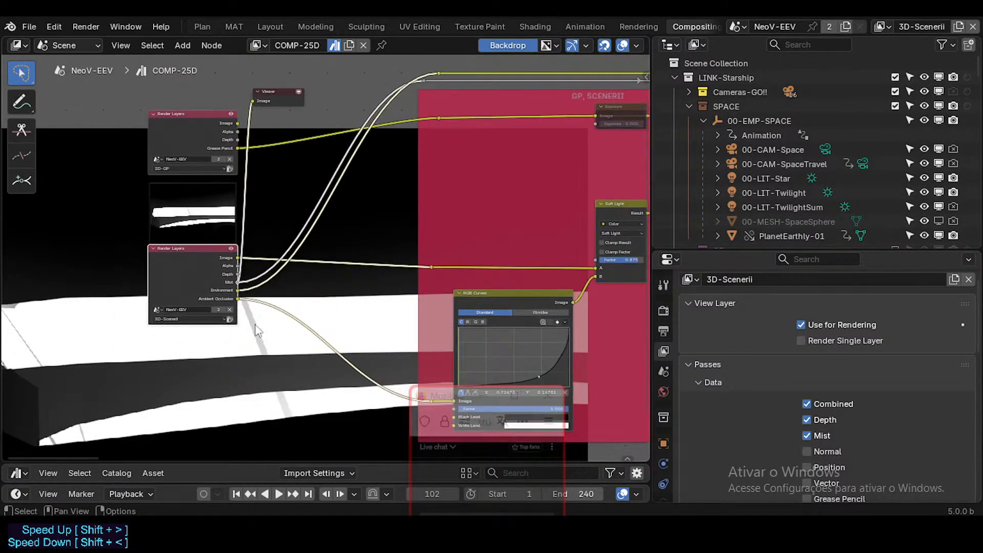
Preview the Overlay node's result from the MIST & BLOOM frame in the Viewer.
middle_drag(341, 293, 177, 303)
middle_drag(341, 270, 165, 287)
middle_drag(335, 266, 115, 281)
middle_drag(386, 260, 317, 264)
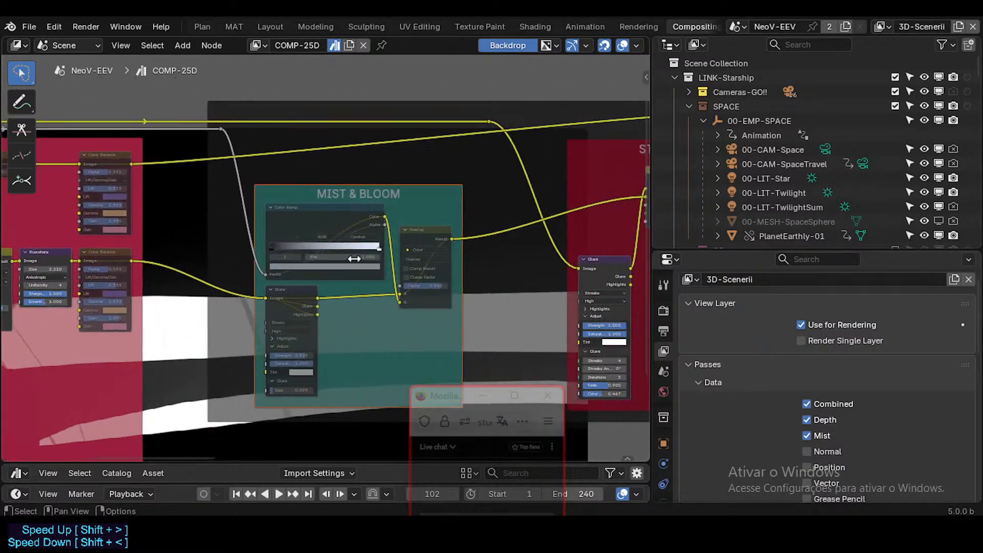
middle_drag(394, 243, 326, 250)
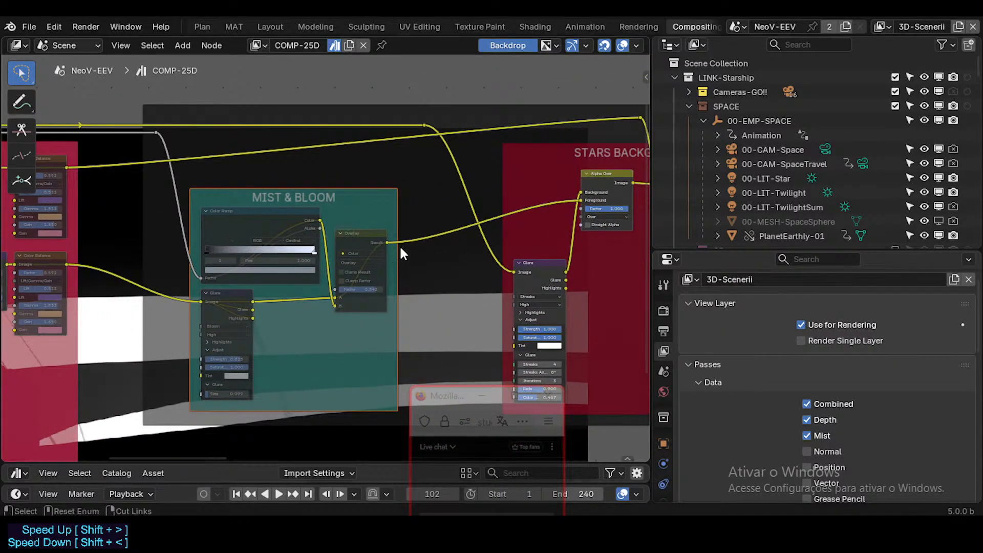
ctrl+shift+click(387, 245)
scroll(442, 220, down, 3)
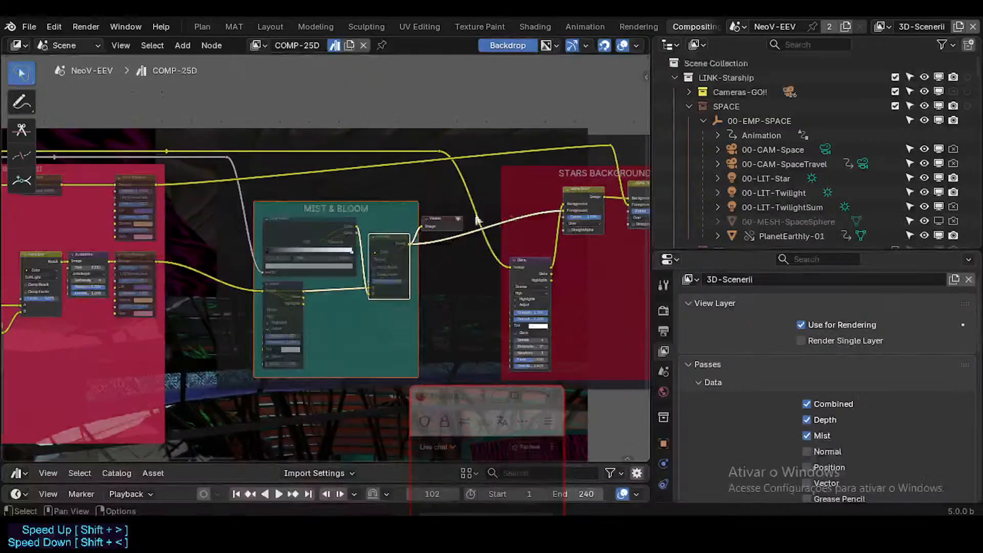
Preview the output of the second Alpha Over node in the STARS BACKGROUND frame in the Viewer.
middle_drag(503, 220, 430, 219)
scroll(296, 250, up, 1)
click(207, 283)
middle_drag(208, 283, 262, 231)
middle_drag(500, 172, 329, 261)
middle_drag(468, 207, 446, 212)
mouse_move(514, 208)
middle_down()
mouse_move(309, 218)
mouse_move(386, 171)
mouse_move(333, 299)
mouse_move(343, 338)
middle_up()
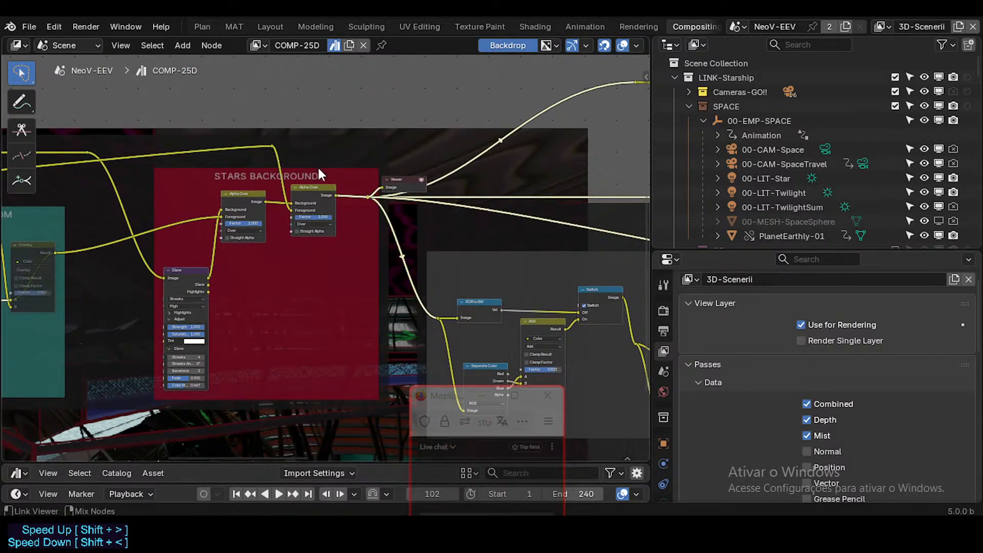
Trace the links feeding the STARS BACKGROUND Alpha Over nodes back to the two Render Layers nodes.
middle_drag(317, 165, 377, 251)
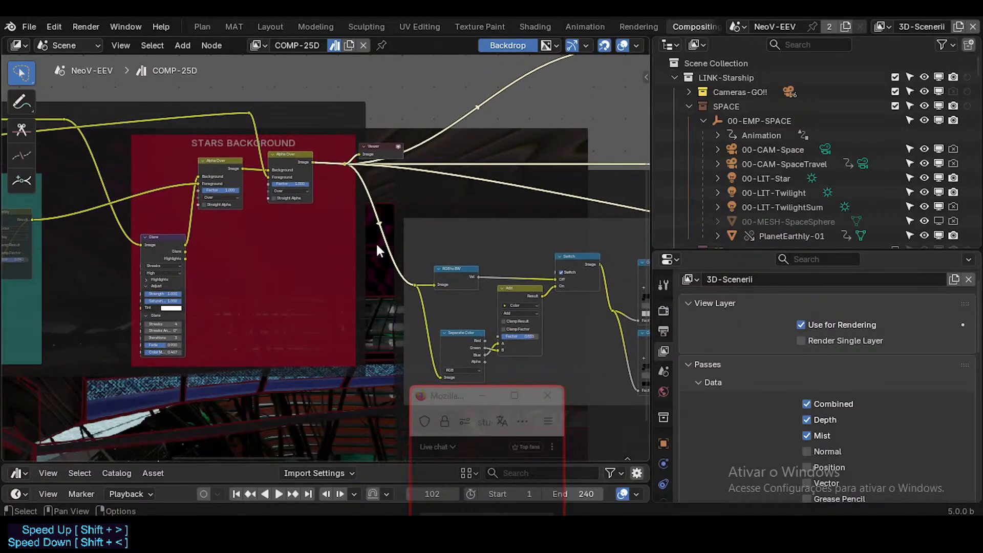
middle_drag(458, 244, 470, 217)
middle_drag(377, 263, 552, 313)
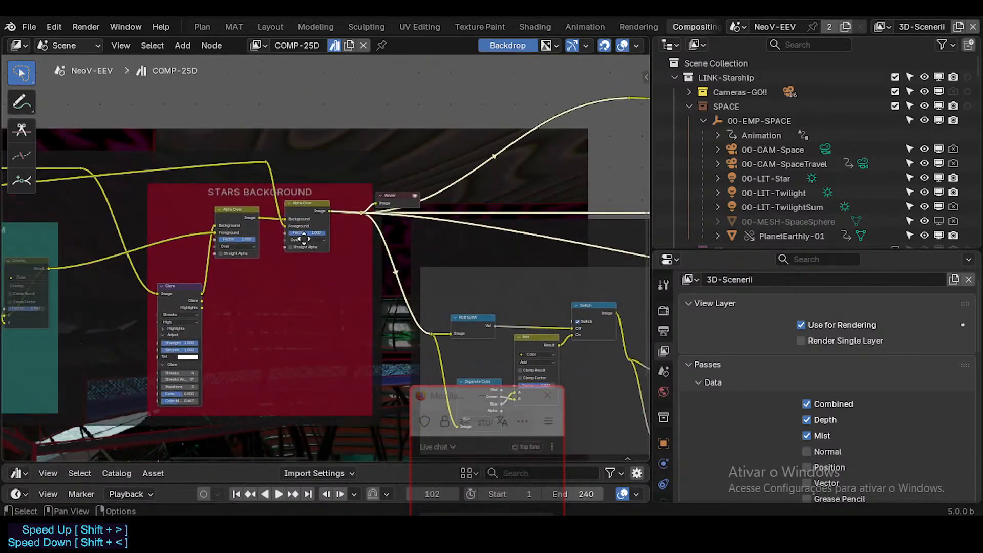
middle_drag(301, 239, 478, 256)
middle_drag(408, 235, 541, 235)
scroll(379, 235, down, 4)
middle_drag(346, 250, 516, 259)
middle_drag(297, 233, 455, 220)
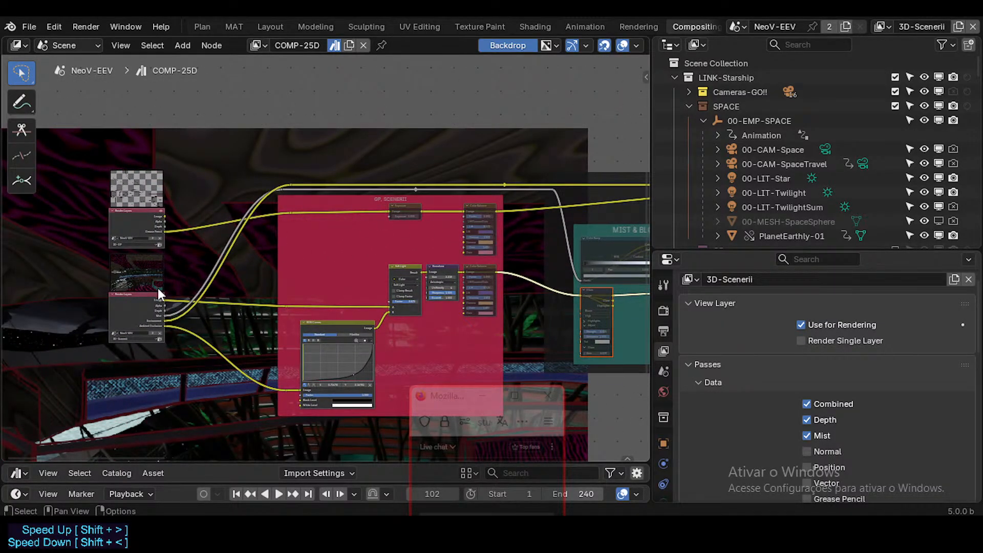
Follow the grease pencil and scenery links forward from the Render Layers to the two STARS BACKGROUND Alpha Over nodes.
middle_drag(425, 299, 194, 283)
middle_drag(336, 252, 193, 233)
middle_drag(268, 259, 376, 288)
middle_drag(303, 260, 113, 259)
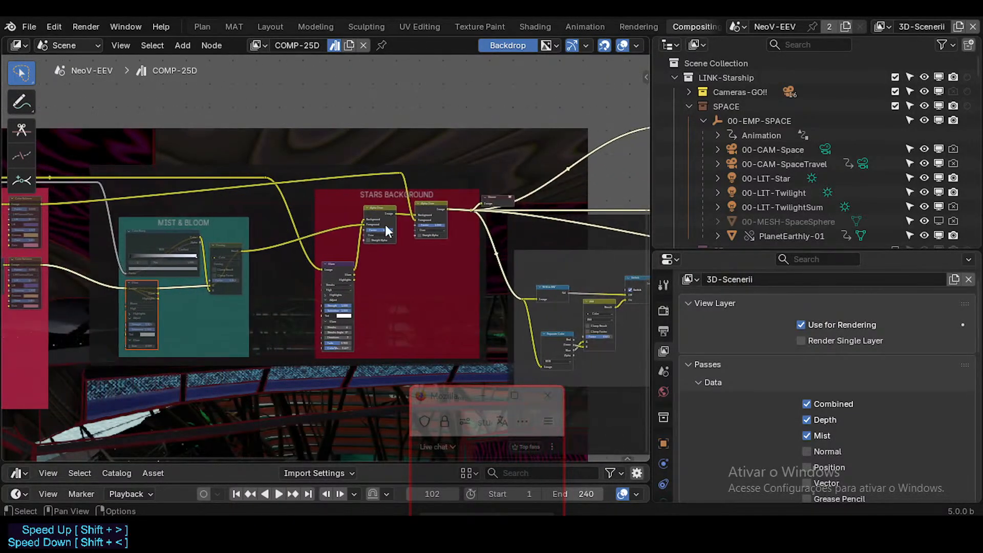
scroll(385, 225, up, 2)
middle_drag(331, 198, 397, 201)
scroll(397, 201, down, 1)
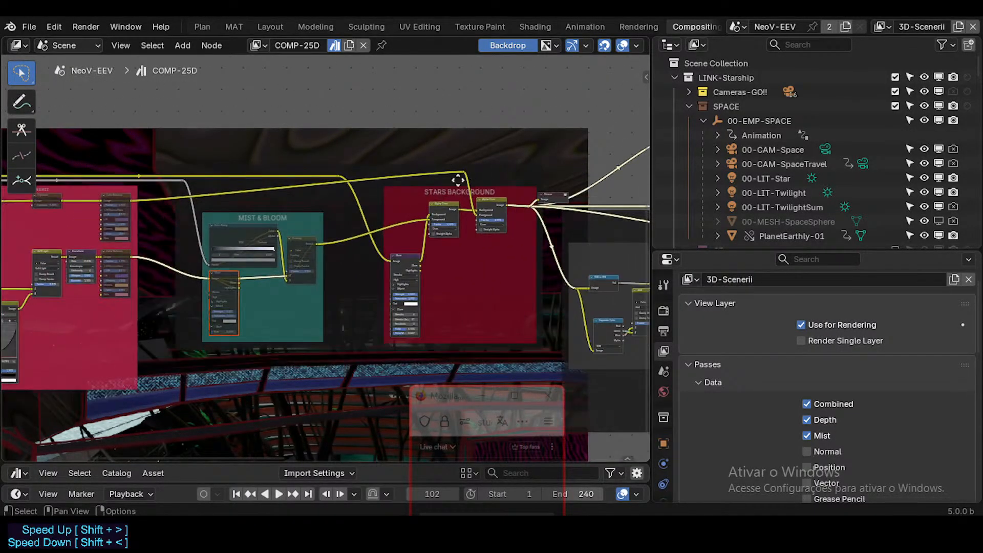
middle_drag(515, 194, 419, 204)
scroll(411, 212, up, 5)
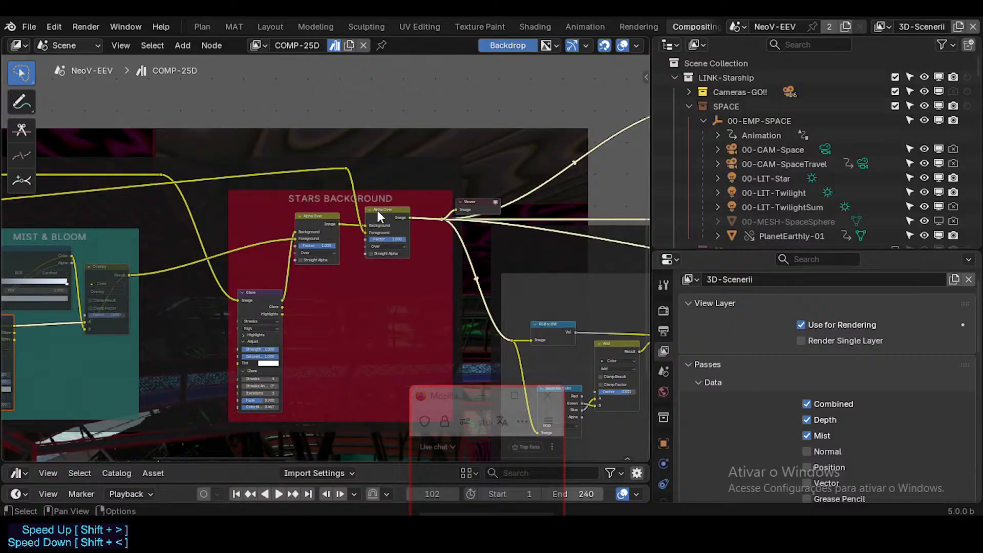
Pull the second Alpha Over node out of the STARS BACKGROUND frame, and shift the frame and Environment reroute closer to MIST & BLOOM.
click(383, 212)
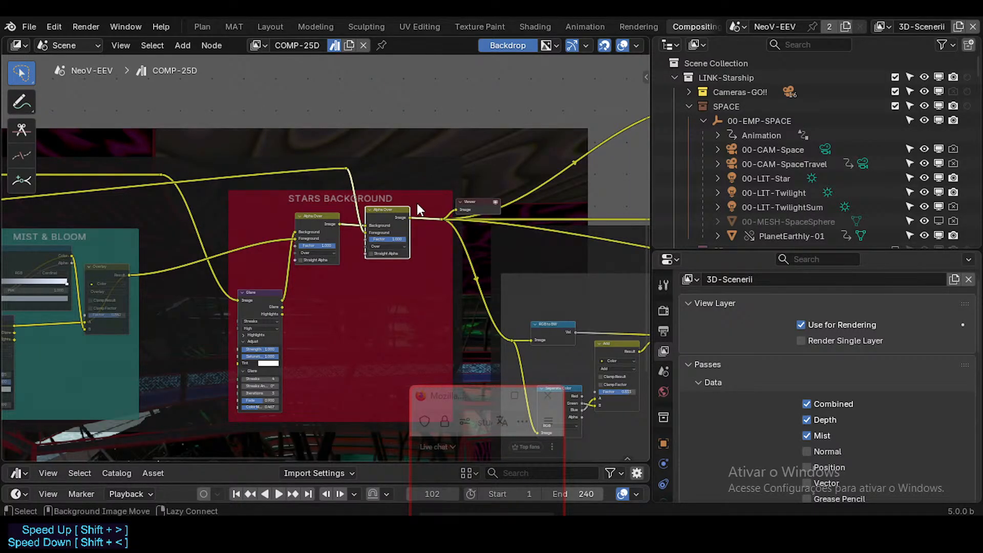
key(g)
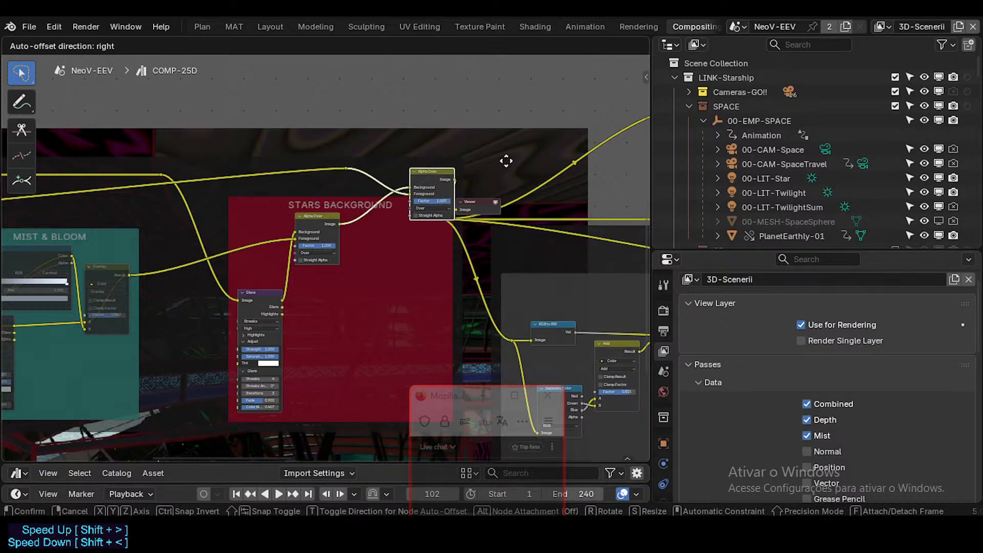
click(387, 190)
key(g)
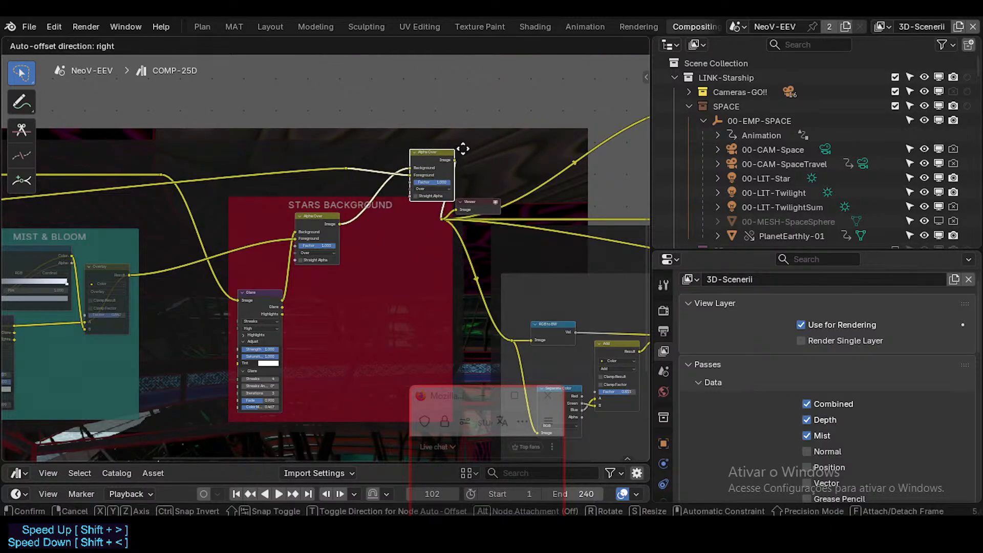
click(500, 145)
middle_drag(306, 202, 379, 198)
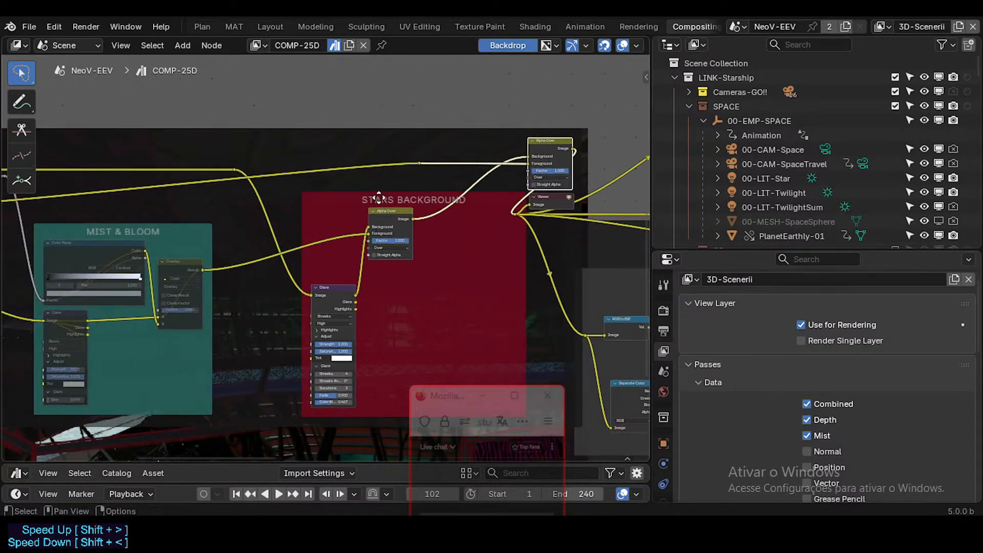
drag(356, 201, 252, 225)
drag(233, 170, 185, 172)
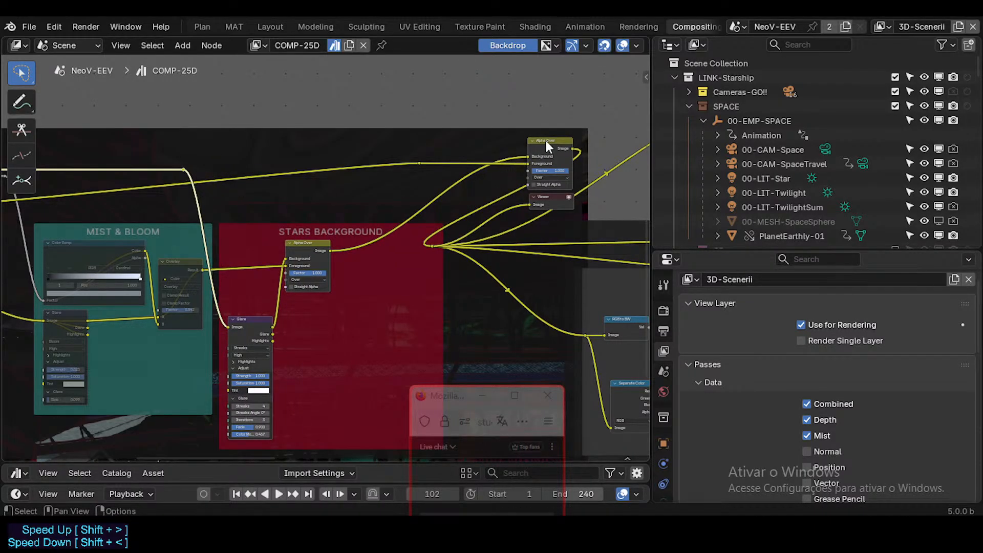
Place the second Alpha Over node back beside the first in STARS BACKGROUND and move its Grease Pencil reroute above them.
drag(546, 140, 373, 241)
drag(419, 161, 307, 202)
scroll(354, 231, up, 1)
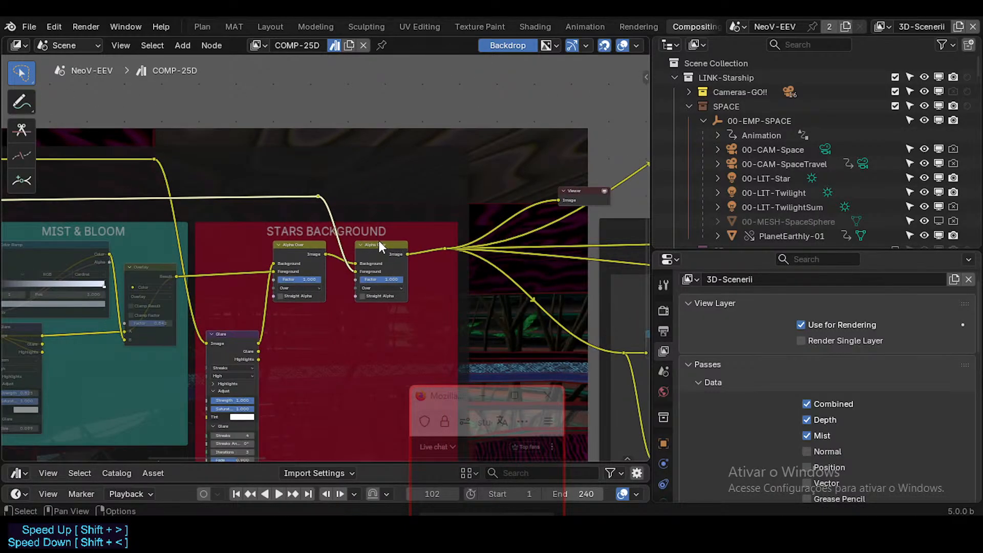
drag(379, 241, 372, 241)
Move the reroute on the second Alpha Over node's output closer to that node.
click(444, 249)
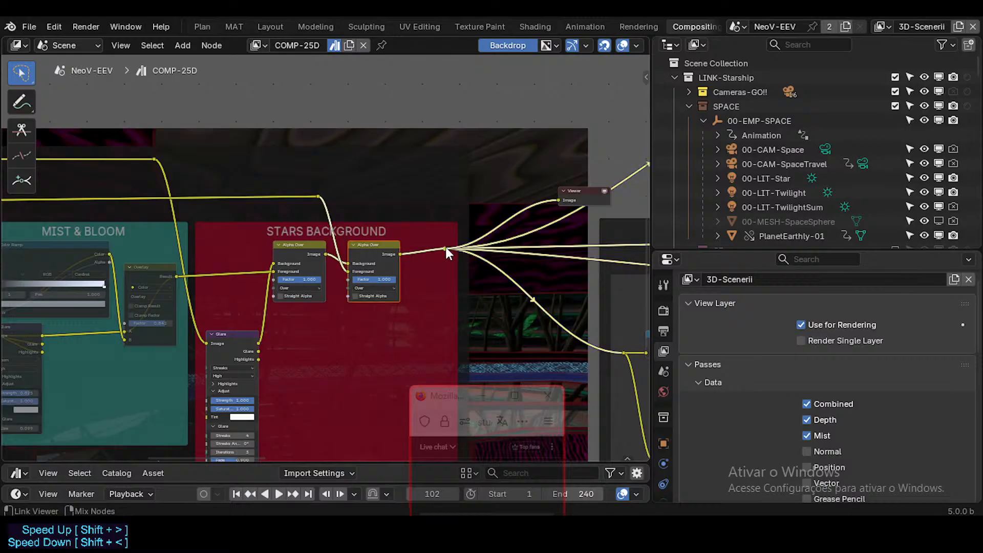
key(g)
click(446, 251)
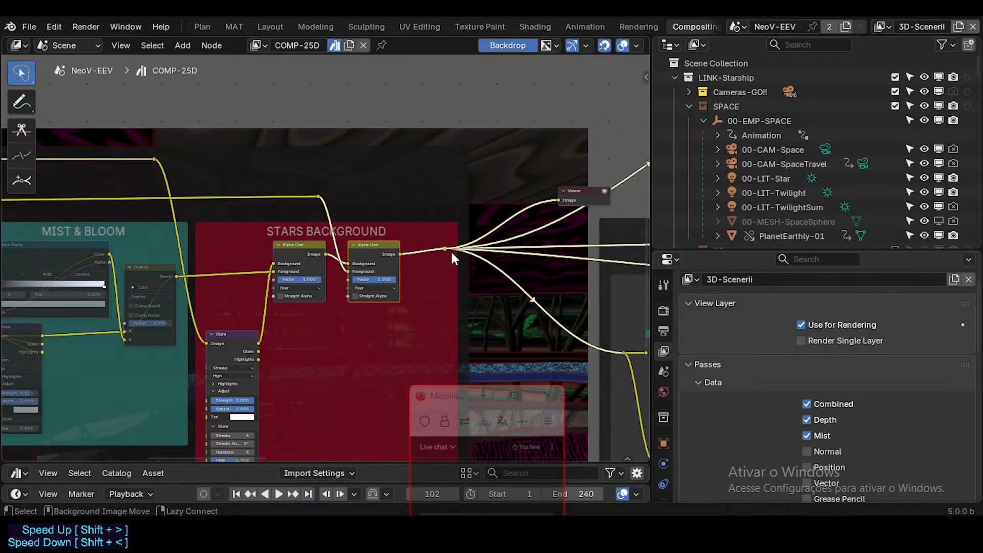
scroll(441, 248, up, 2)
key(c)
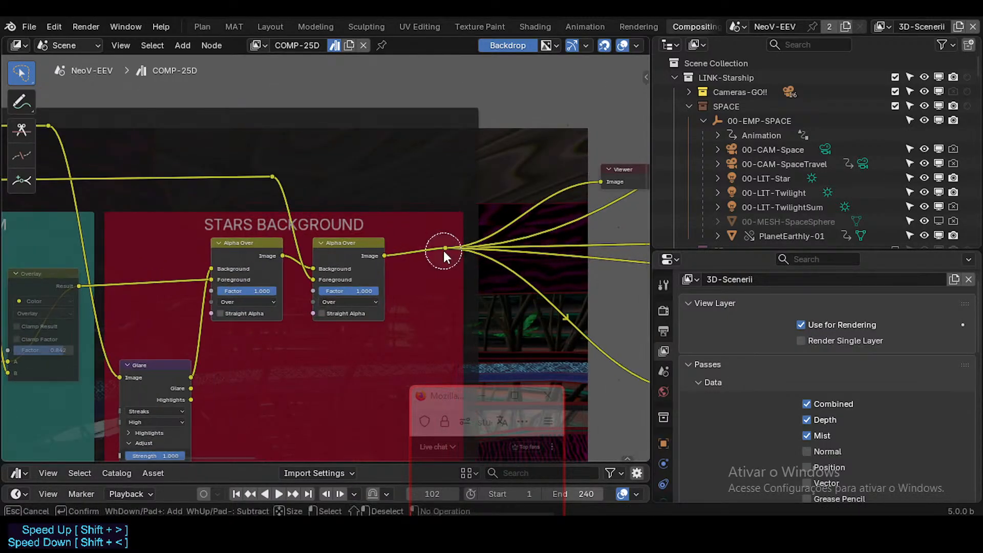
key(Escape)
drag(443, 247, 407, 261)
Follow the STARS BACKGROUND output links to the GRAYSCALE frame, examine its nodes, and select the frame.
scroll(502, 236, down, 2)
middle_drag(525, 233, 378, 235)
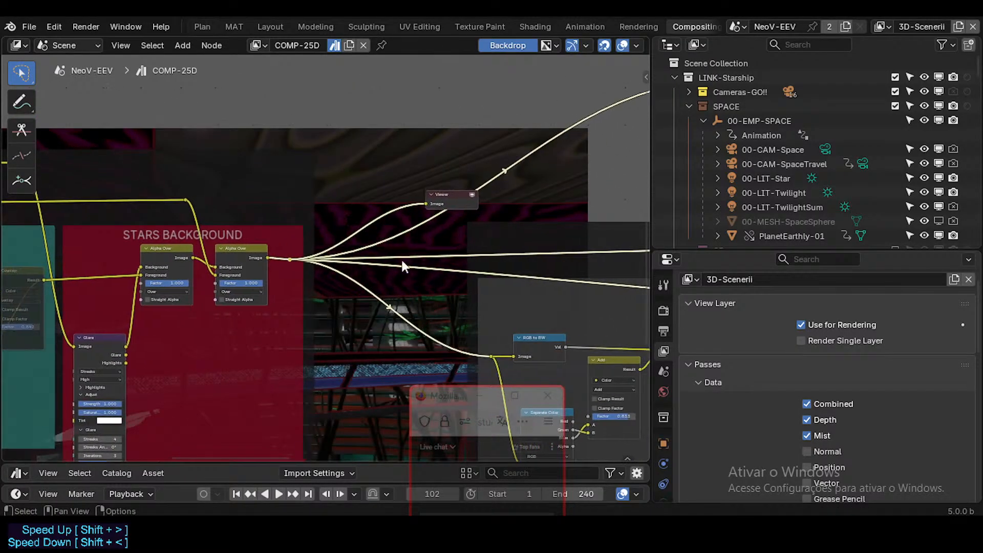
middle_drag(467, 270, 302, 219)
scroll(350, 222, down, 4)
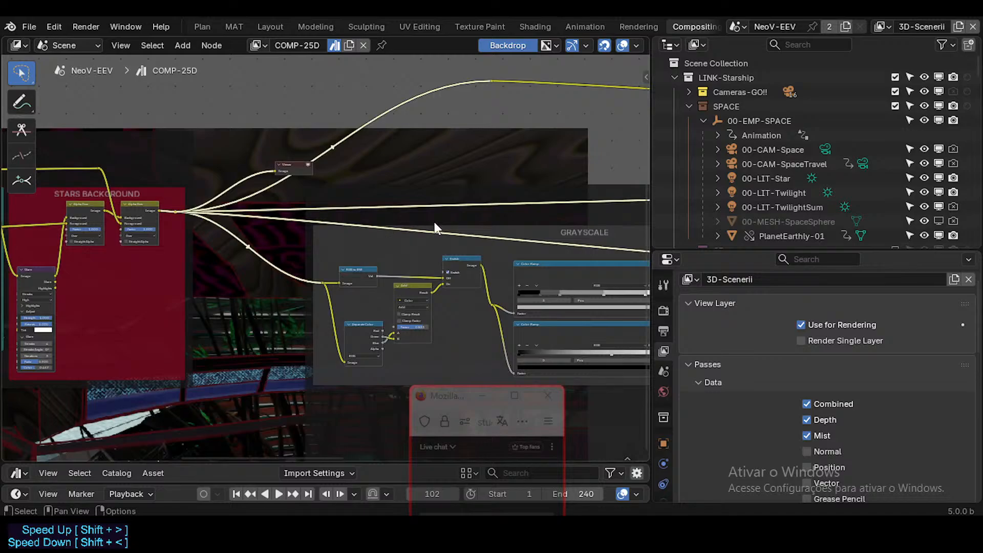
middle_drag(512, 225, 364, 235)
scroll(437, 206, down, 2)
middle_drag(465, 195, 354, 187)
scroll(504, 241, down, 1)
middle_drag(505, 241, 418, 260)
click(438, 250)
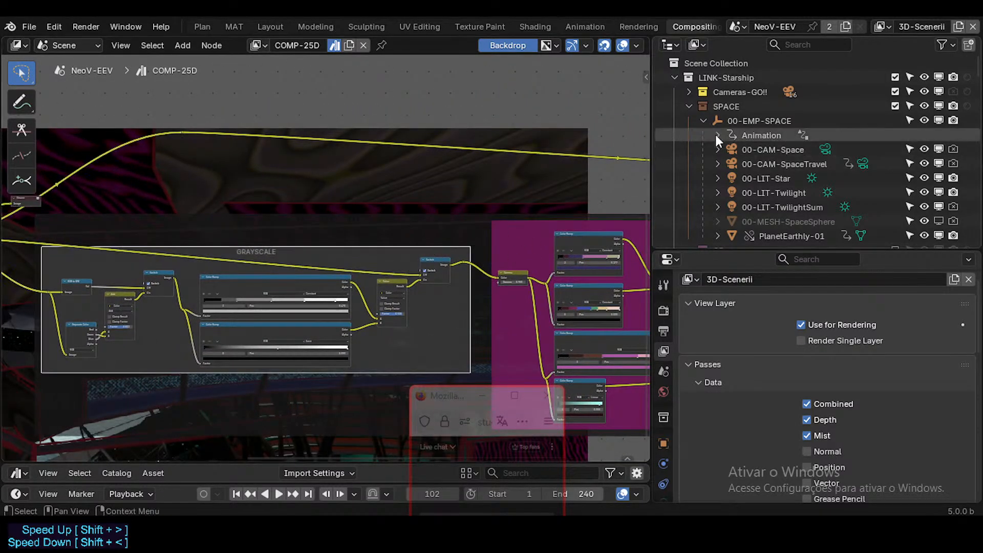
Check the list of view layers, return to the Render Layers nodes, and select the 3D-Scenerii one.
click(880, 27)
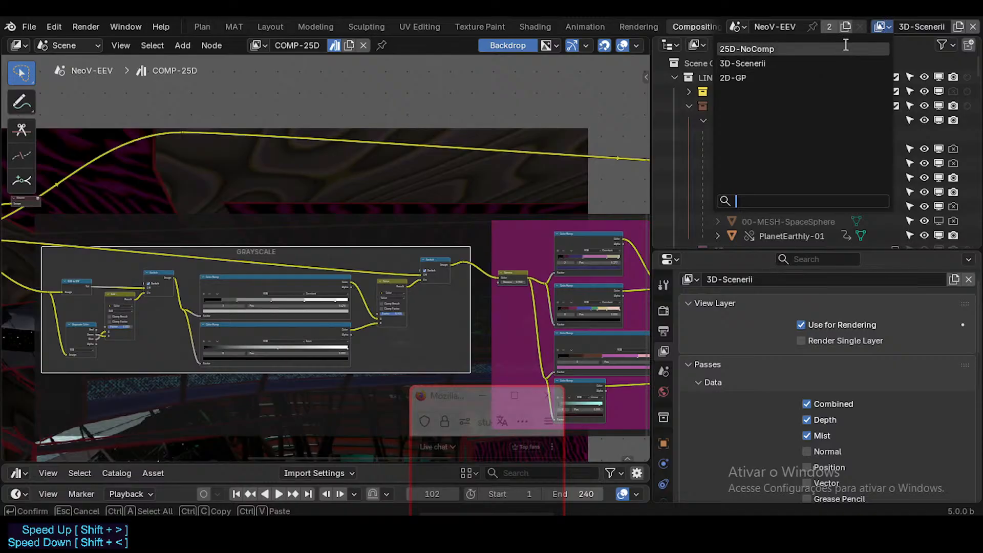
middle_drag(329, 286, 635, 295)
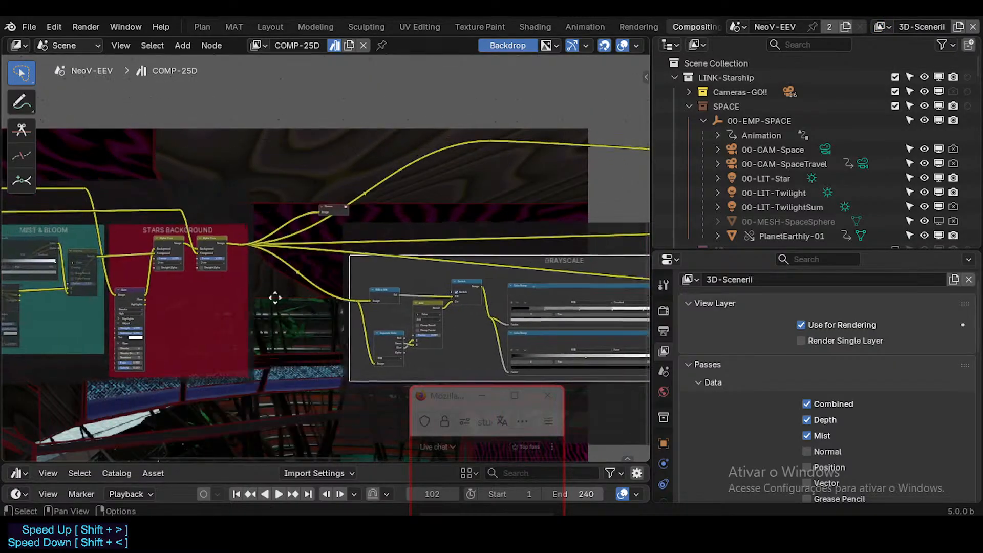
middle_drag(156, 294, 614, 287)
middle_drag(156, 317, 486, 318)
scroll(368, 291, up, 4)
scroll(367, 289, up, 3)
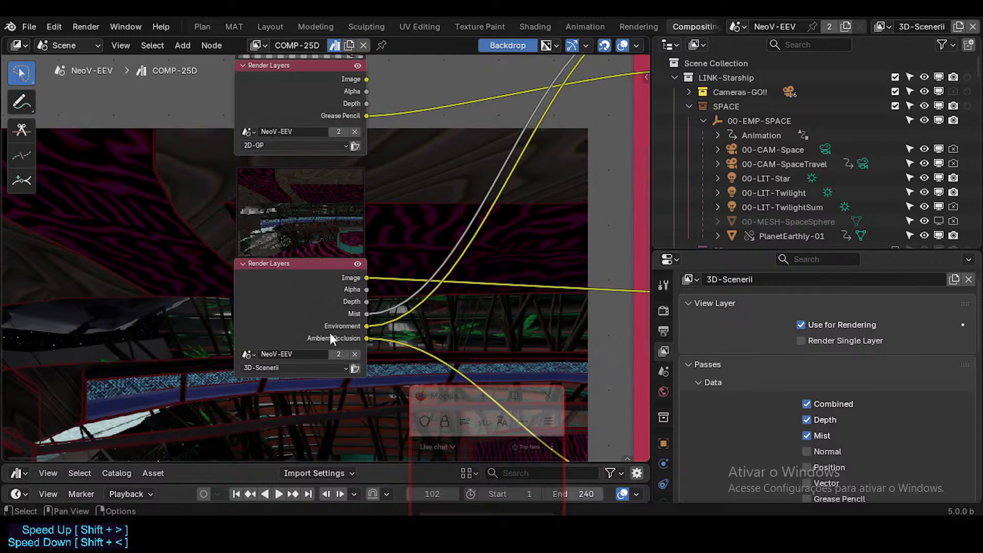
middle_drag(322, 299, 324, 289)
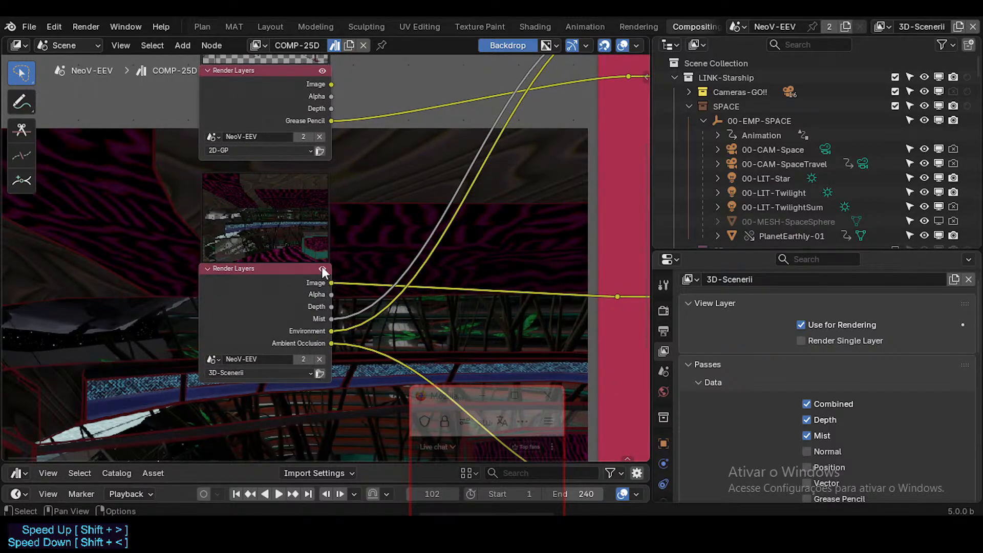
click(262, 269)
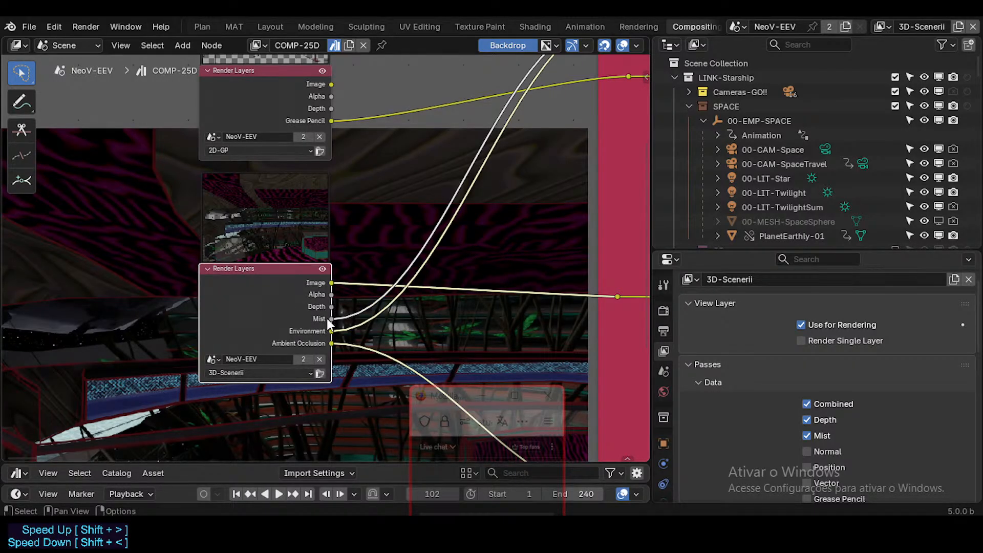
Review the links leaving the 3D-Scenerii Render Layers node and preview its Image output in the Viewer.
middle_drag(609, 262, 432, 326)
scroll(432, 326, down, 5)
middle_drag(432, 326, 436, 309)
middle_drag(299, 334, 350, 317)
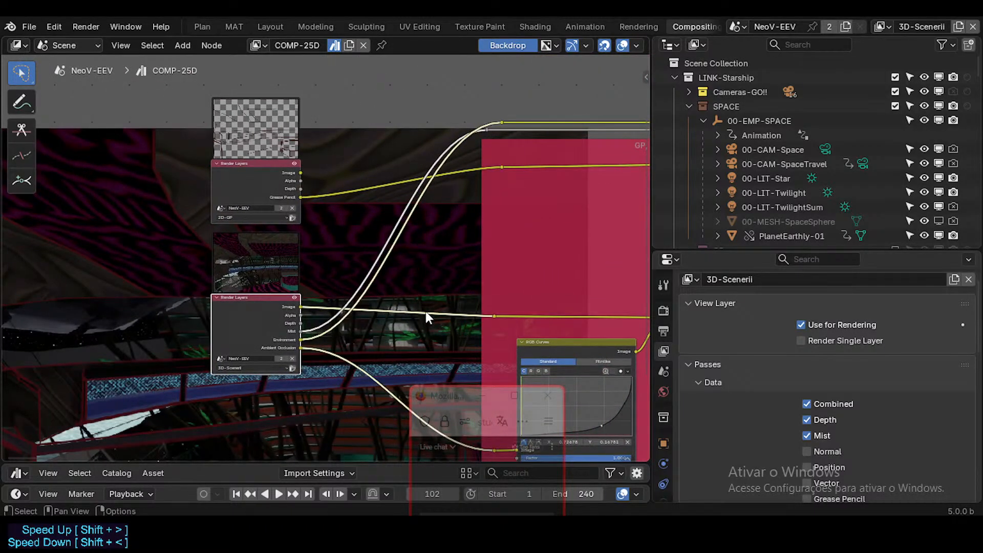
scroll(344, 305, up, 3)
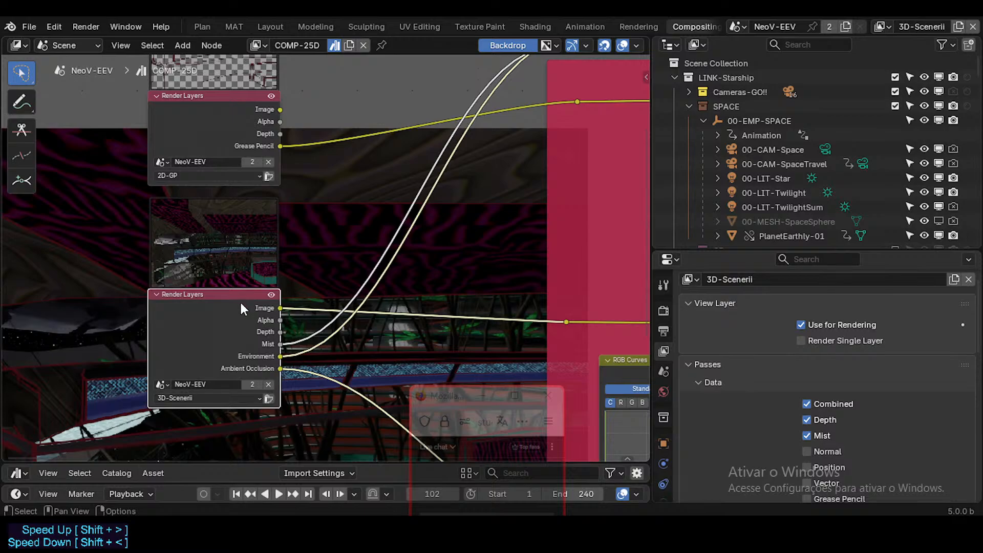
ctrl+shift+click(281, 309)
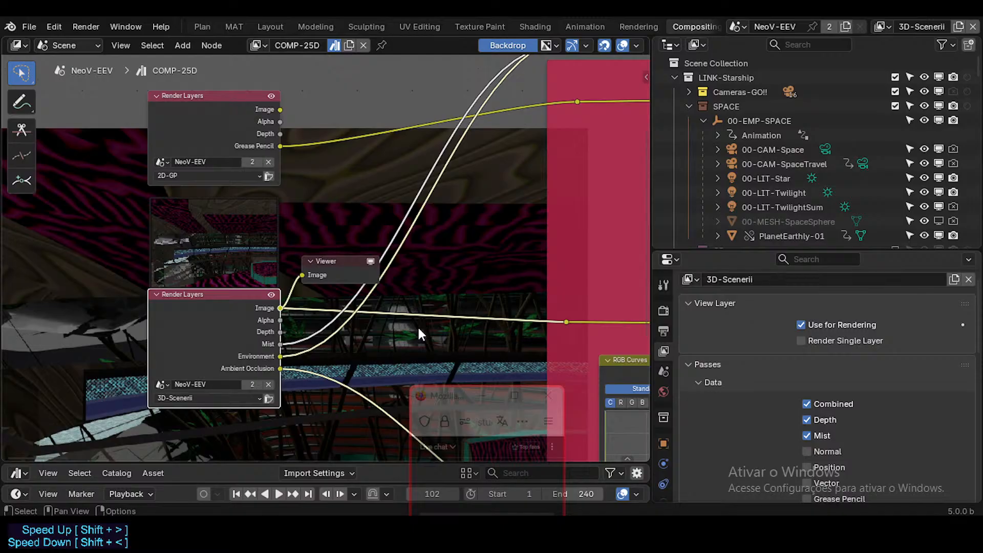
Examine the Mist, Environment and Ambient Occlusion links running from the 3D-Scenerii Render Layers node toward the GP_SCENERII frame.
scroll(415, 302, down, 1)
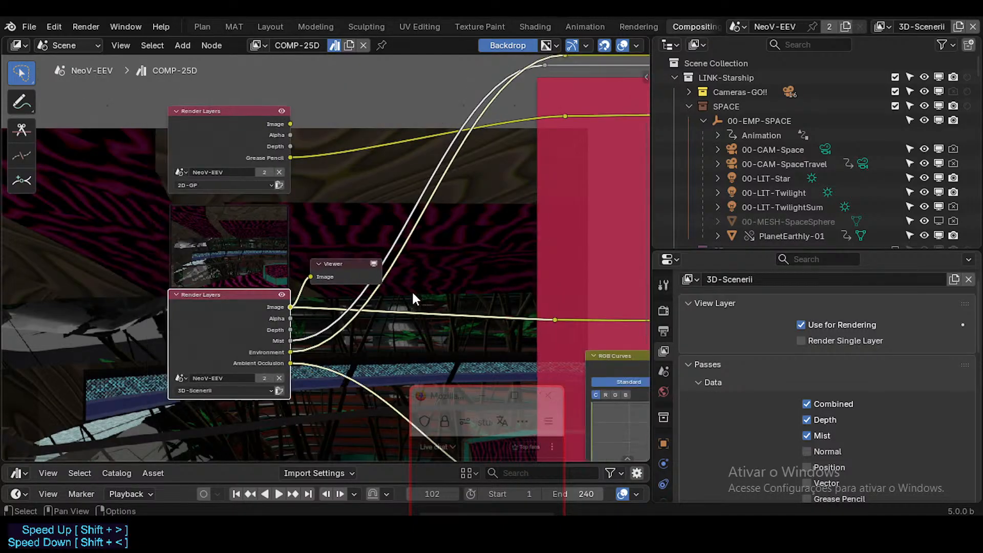
scroll(461, 287, down, 1)
scroll(448, 292, down, 1)
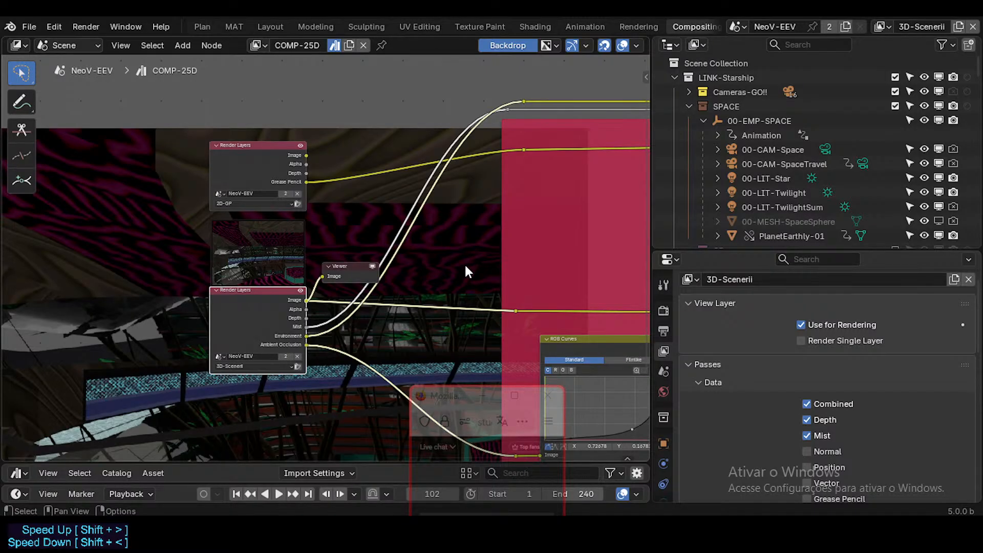
middle_drag(456, 265, 373, 260)
scroll(266, 244, down, 2)
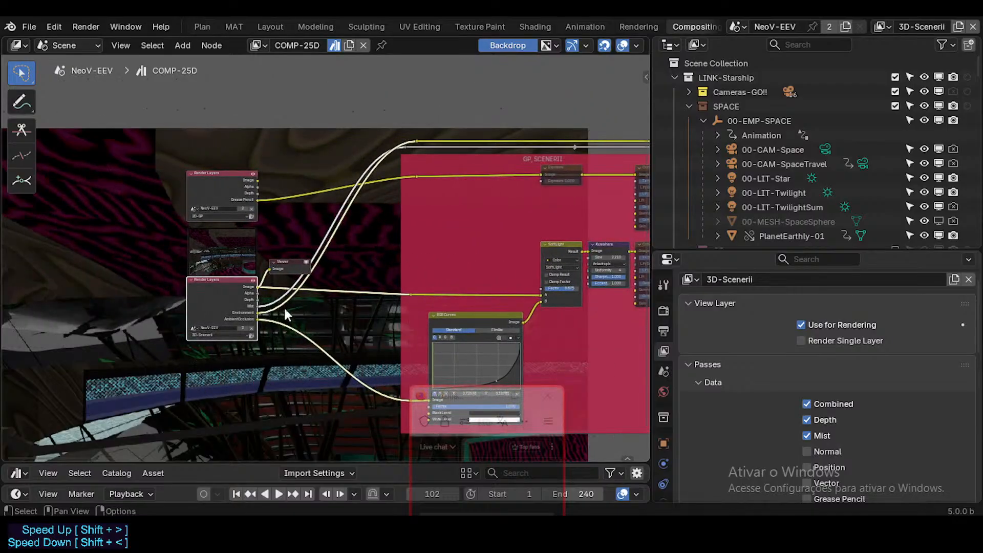
scroll(284, 306, up, 2)
scroll(468, 373, down, 1)
middle_drag(466, 357, 482, 360)
scroll(202, 279, up, 6)
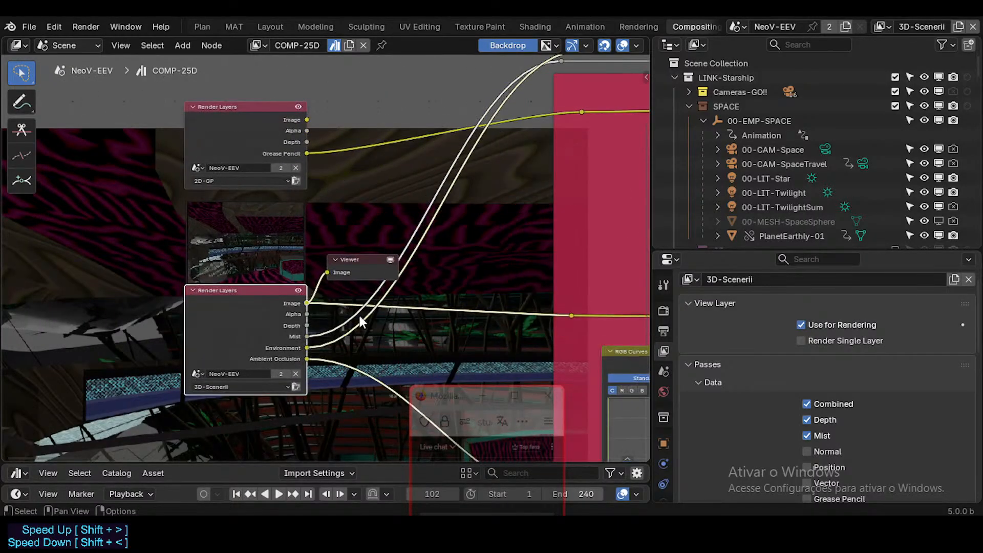
Follow the node chain from the Render Layers nodes through the mist, stars, GRAYSCALE and PAINT EVERYTHING!! frames to the OUTPUT frame.
middle_drag(426, 316, 256, 291)
scroll(385, 293, down, 5)
scroll(385, 293, down, 2)
scroll(256, 292, up, 1)
middle_drag(420, 285, 72, 296)
middle_drag(364, 246, 294, 251)
scroll(294, 251, down, 3)
middle_drag(167, 233, 351, 248)
middle_drag(254, 233, 291, 241)
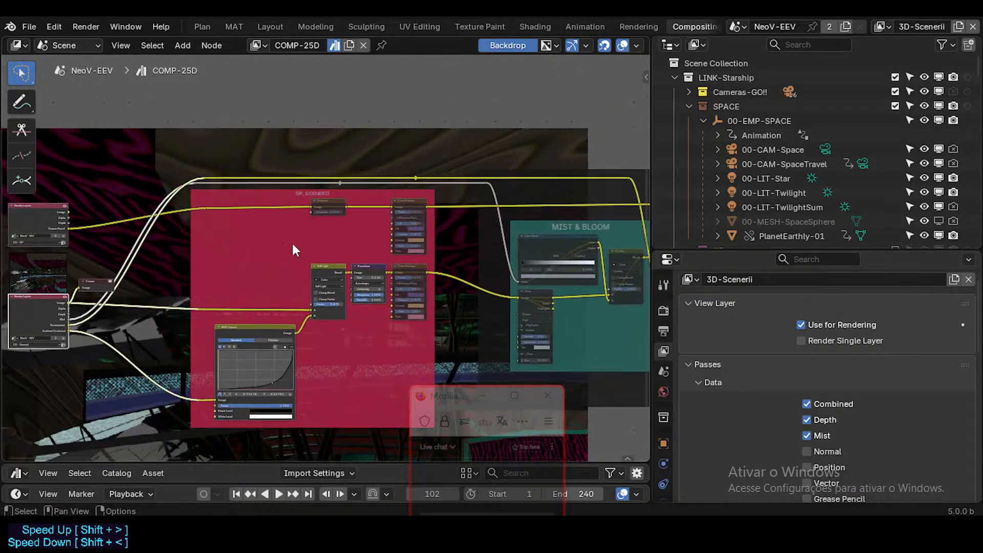
middle_drag(415, 227, 152, 212)
mouse_move(381, 222)
middle_down()
mouse_move(162, 222)
mouse_move(213, 235)
mouse_move(122, 241)
middle_up()
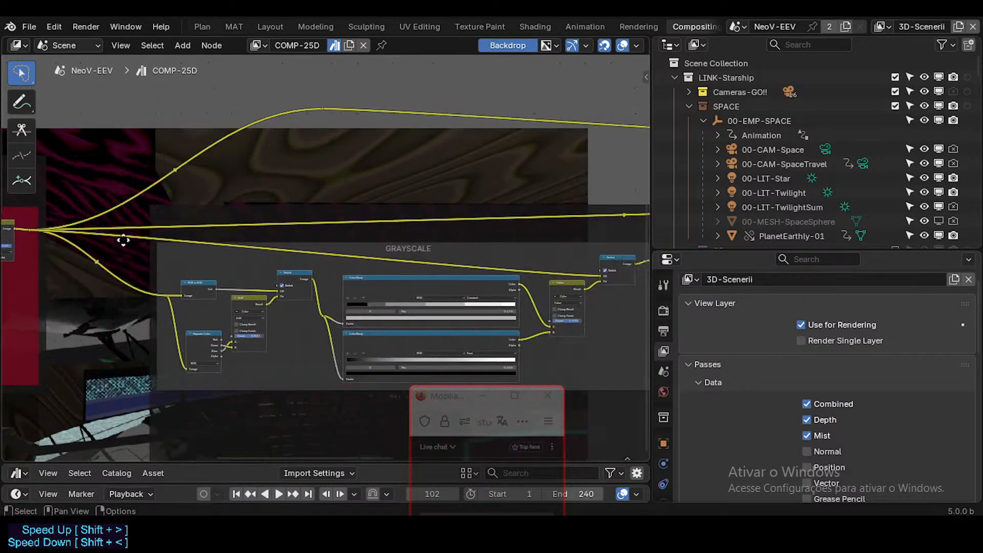
middle_drag(437, 245, 187, 246)
middle_drag(383, 252, 217, 249)
middle_drag(485, 249, 274, 251)
middle_drag(447, 243, 264, 253)
Move the reroute above the OUTPUT frame down and back so its link curves smoothly into the final Mix node.
drag(456, 193, 411, 216)
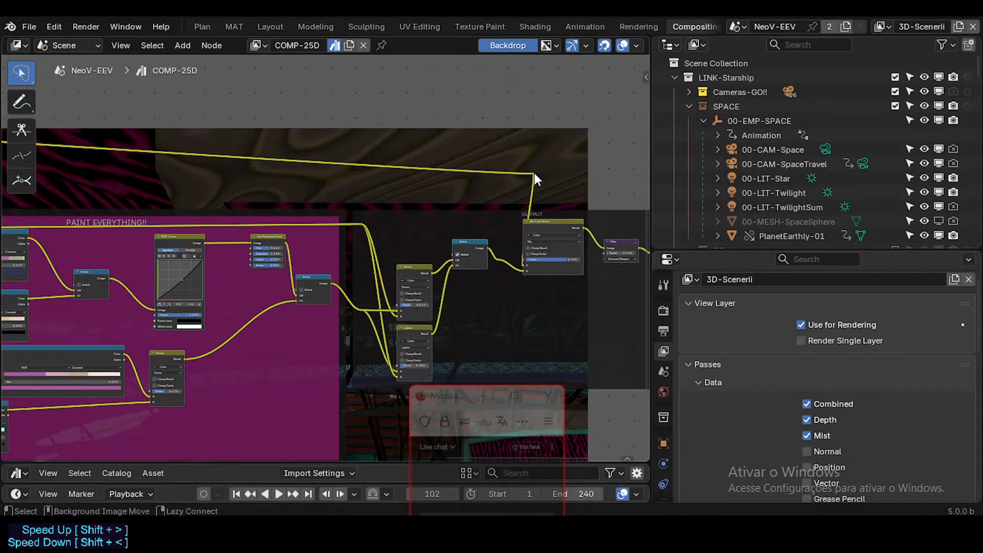
drag(534, 173, 496, 195)
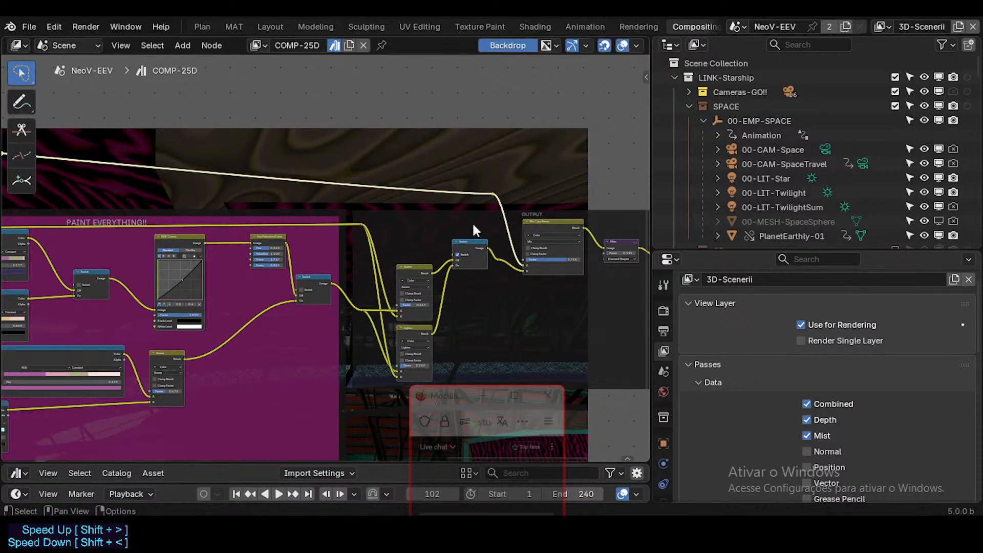
scroll(428, 243, down, 5)
scroll(401, 268, up, 3)
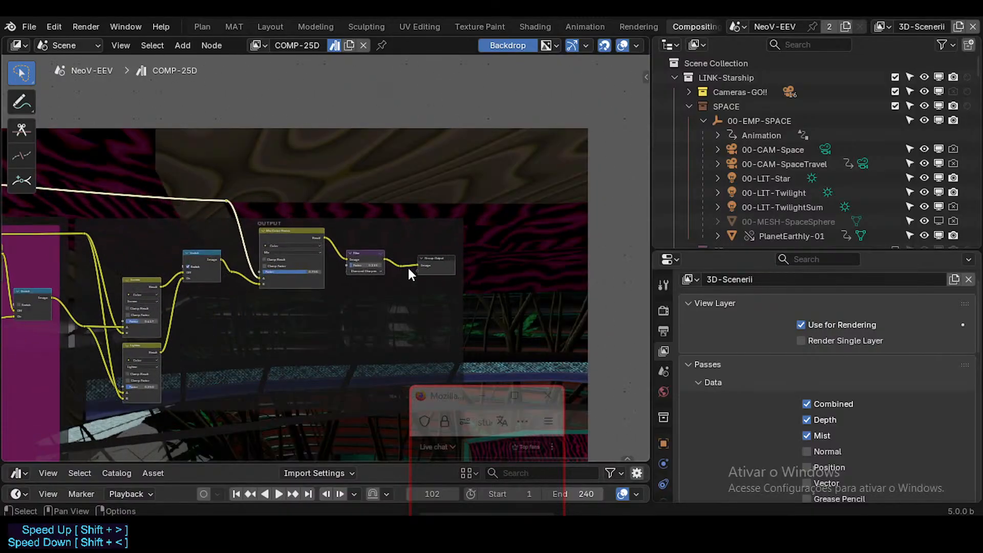
Inspect the OUTPUT frame's last nodes and preview the Filter node's result in the Viewer.
middle_drag(402, 264, 495, 217)
shift+middle_drag(368, 287, 440, 232)
scroll(491, 205, up, 1)
shift+middle_drag(514, 169, 459, 253)
scroll(535, 219, up, 4)
drag(540, 215, 541, 204)
scroll(246, 253, down, 2)
Return to the GRAYSCALE frame and nudge the reroute on the output of its last Switch node.
middle_drag(245, 253, 444, 232)
scroll(446, 232, down, 1)
middle_drag(328, 264, 421, 259)
scroll(421, 259, down, 2)
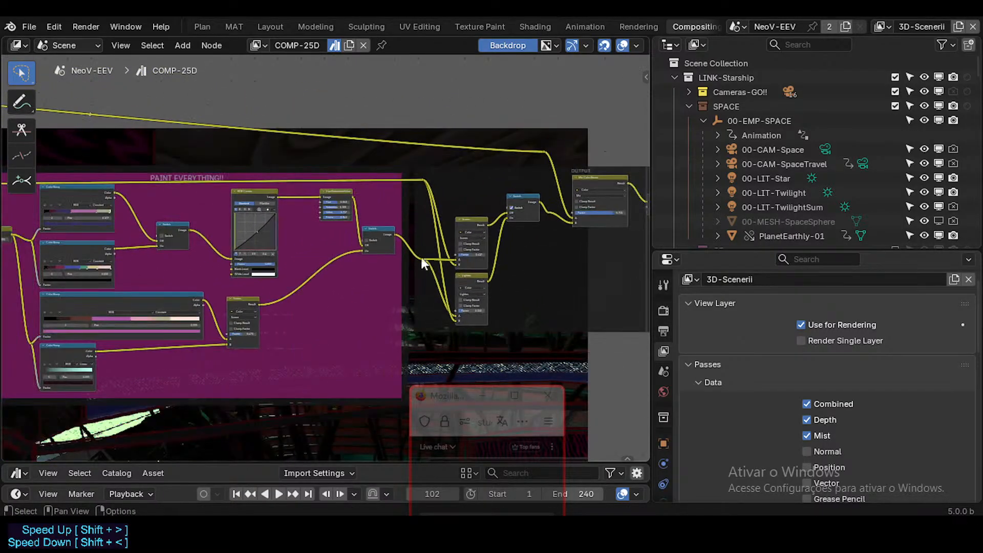
middle_drag(213, 249, 360, 248)
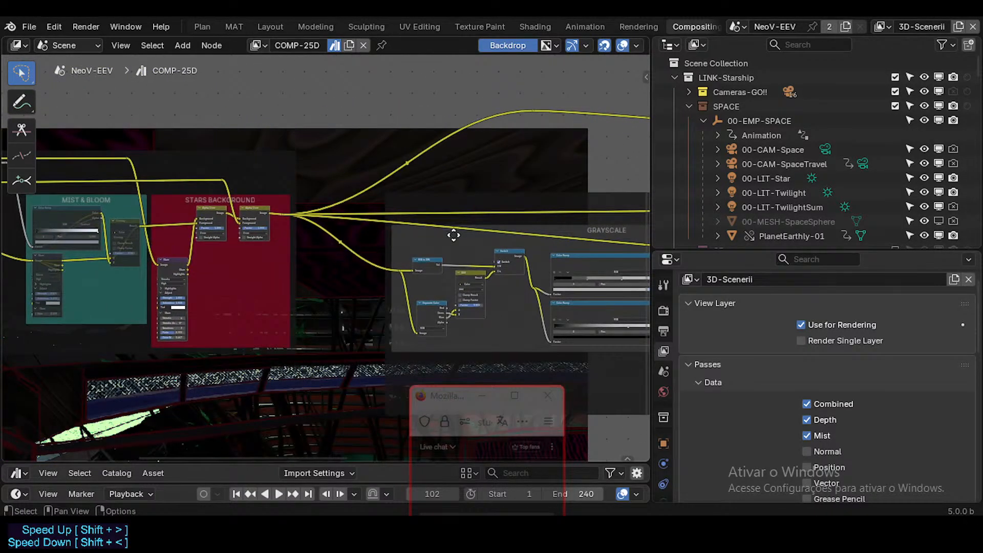
scroll(454, 235, up, 1)
mouse_move(438, 202)
mouse_down()
mouse_move(442, 161)
mouse_move(439, 217)
mouse_move(442, 190)
mouse_up()
middle_drag(573, 184, 205, 156)
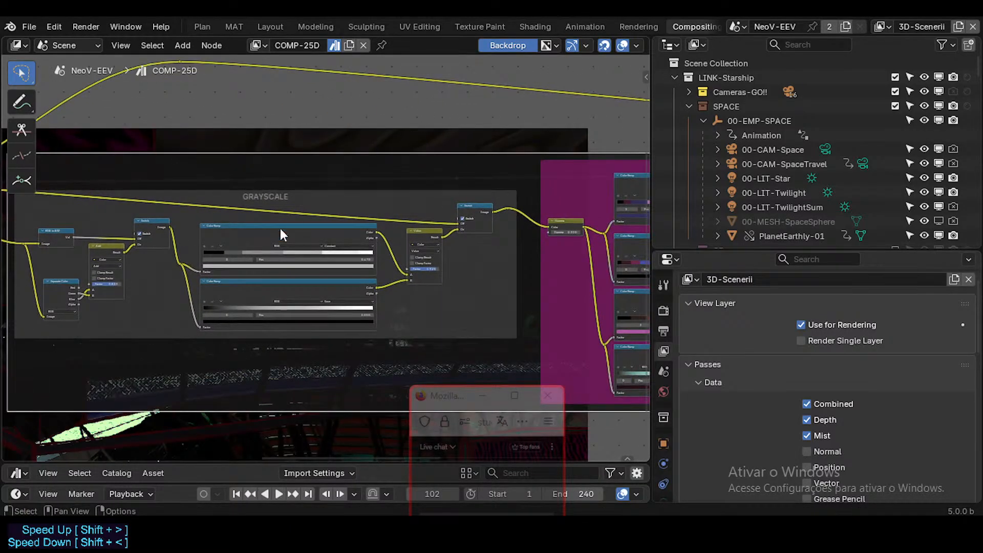
middle_drag(513, 219, 514, 220)
drag(509, 209, 513, 216)
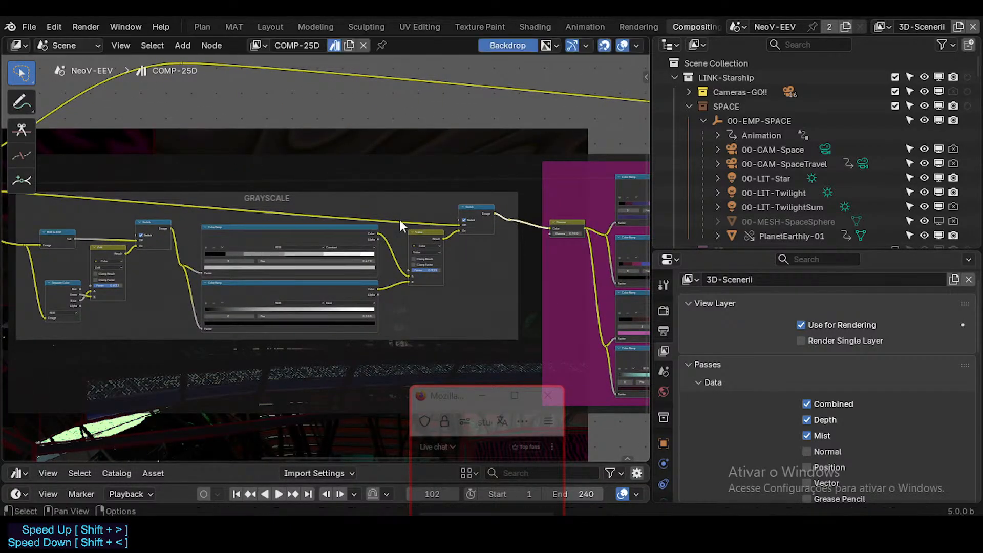
Inspect the Switch node at the end of the GRAYSCALE frame and select all nodes in the tree.
mouse_move(219, 219)
middle_down()
mouse_move(408, 246)
mouse_move(215, 225)
middle_up()
middle_drag(361, 240, 271, 243)
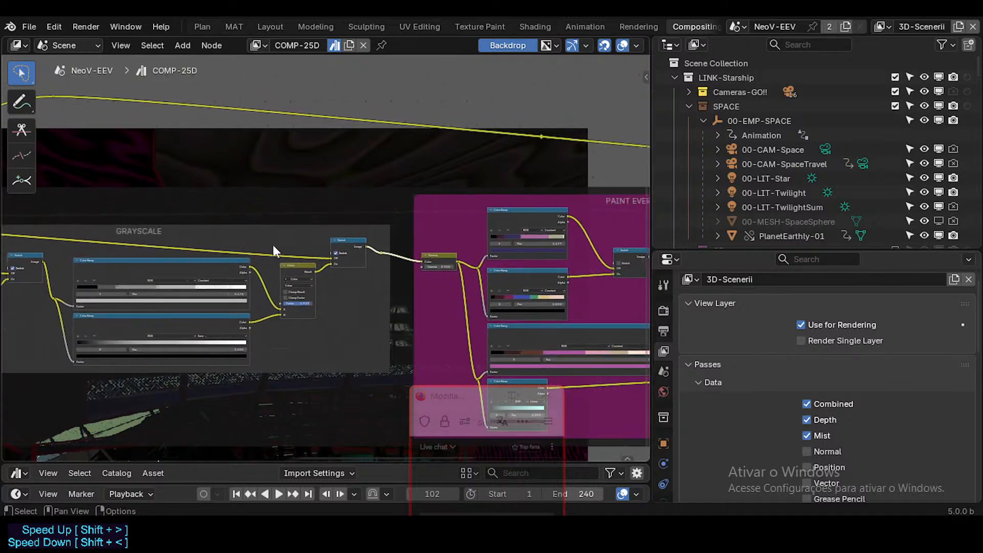
middle_drag(368, 262, 367, 359)
scroll(401, 345, up, 1)
scroll(367, 344, up, 3)
middle_drag(309, 344, 333, 377)
click(336, 381)
middle_drag(336, 338, 328, 473)
click(348, 397)
key(a)
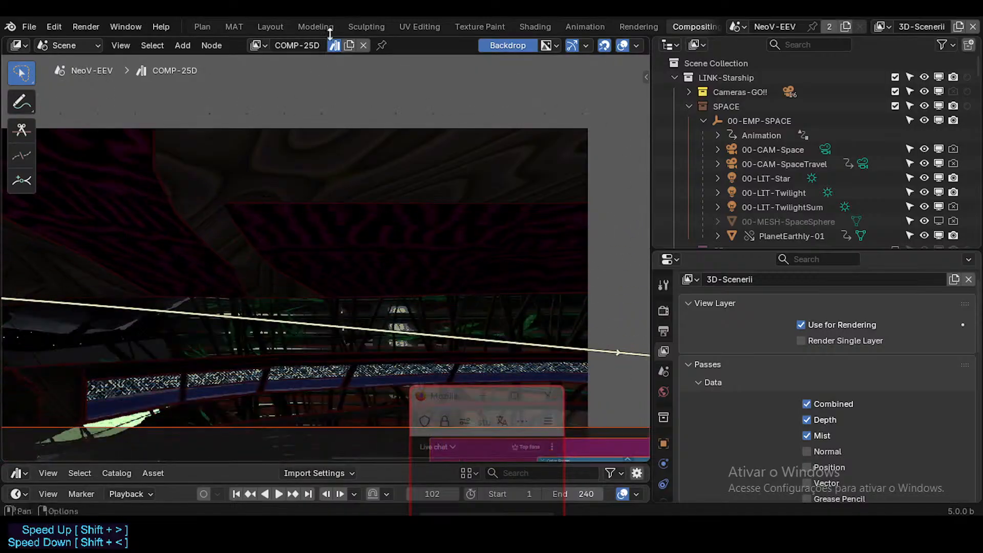
Enlarge the backdrop image and move it up so the render shows above the GRAYSCALE nodes.
middle_drag(323, 310, 324, 174)
middle_drag(350, 275, 579, 177)
scroll(321, 293, down, 4)
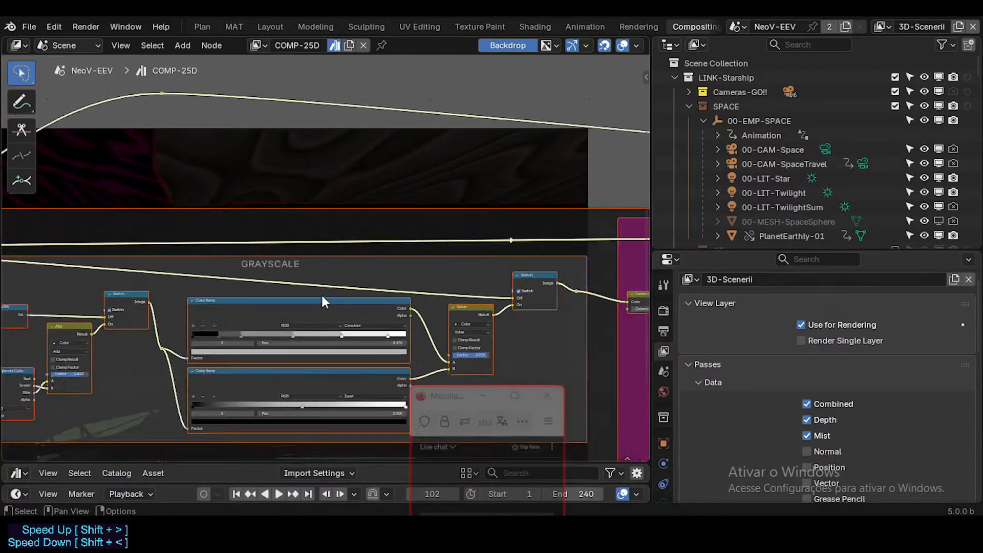
middle_drag(388, 269, 221, 319)
scroll(331, 311, up, 2)
middle_drag(330, 309, 314, 392)
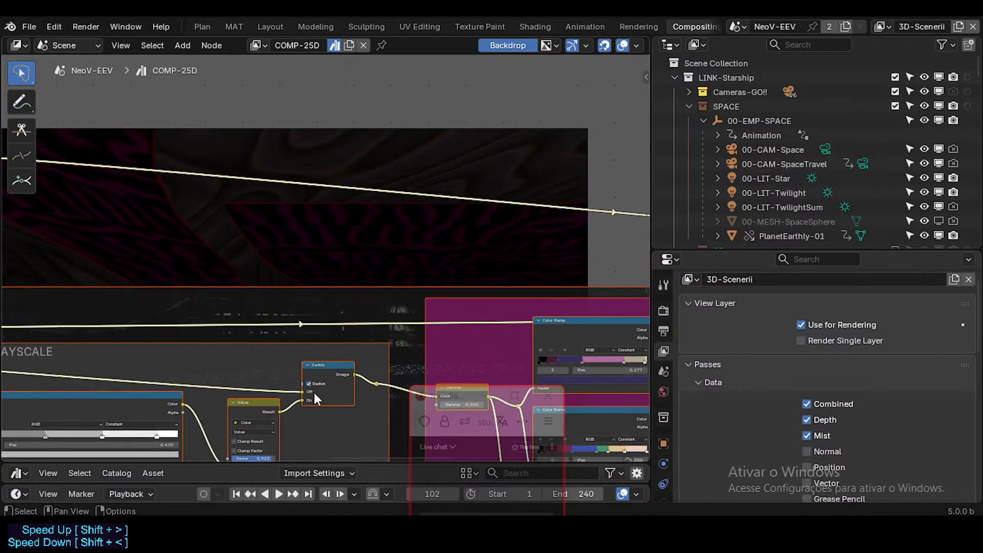
scroll(348, 358, down, 1)
middle_drag(348, 357, 344, 307)
scroll(336, 389, down, 1)
middle_drag(331, 343, 311, 400)
key(alt+v)
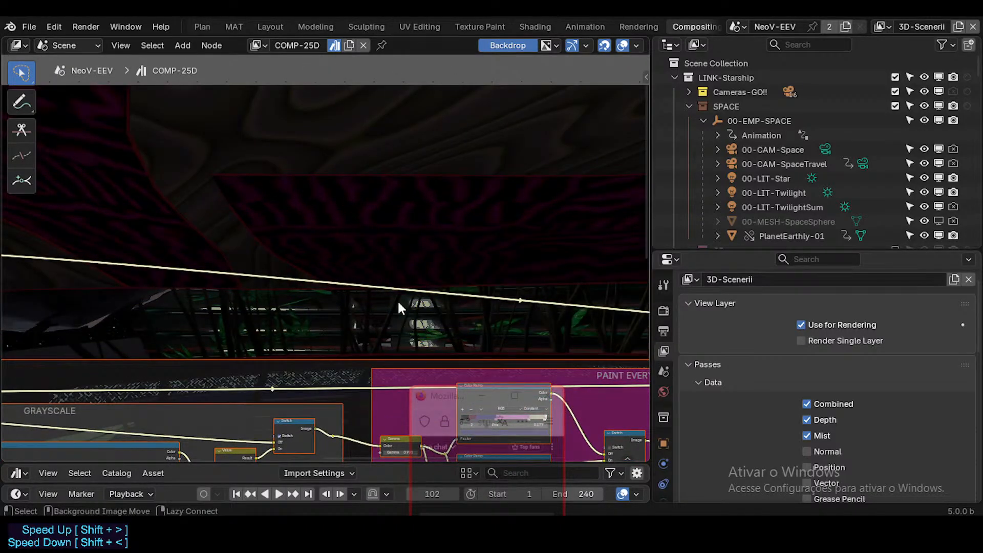
alt+middle_drag(397, 300, 414, 149)
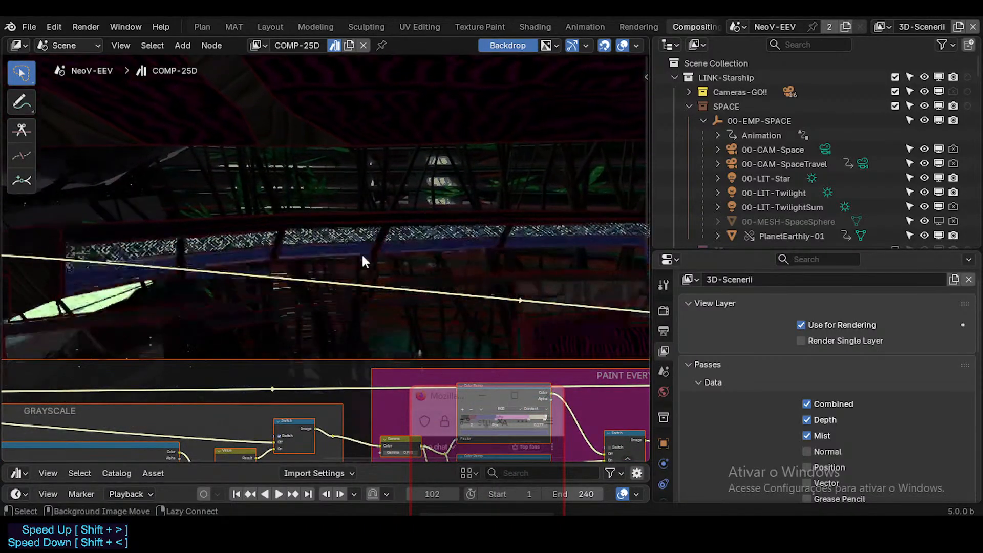
Compare the backdrop with the last GRAYSCALE Switch turned off, and examine the frame's RGB to BW, Separate Color and Color Ramp nodes.
click(279, 436)
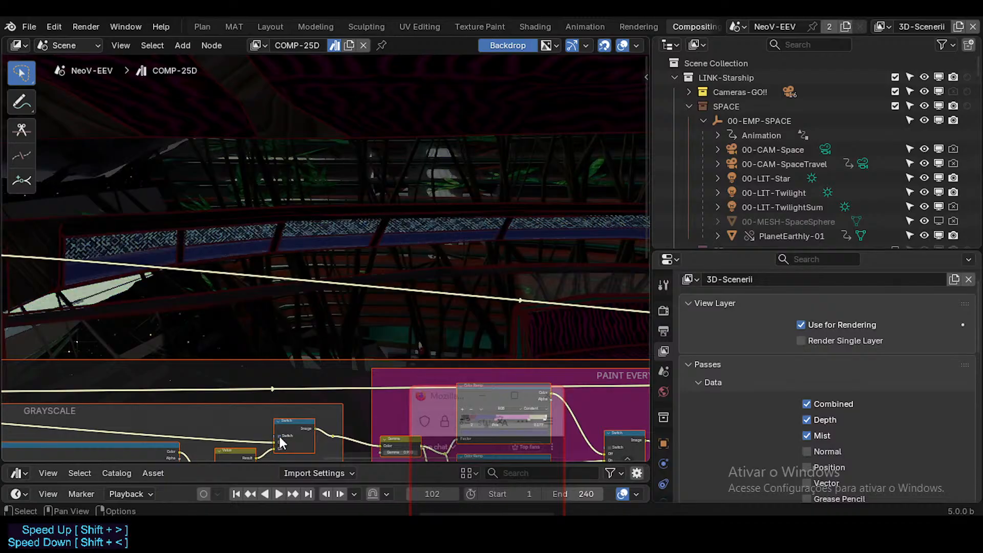
middle_drag(225, 412, 348, 353)
scroll(303, 338, down, 8)
middle_drag(193, 398, 241, 378)
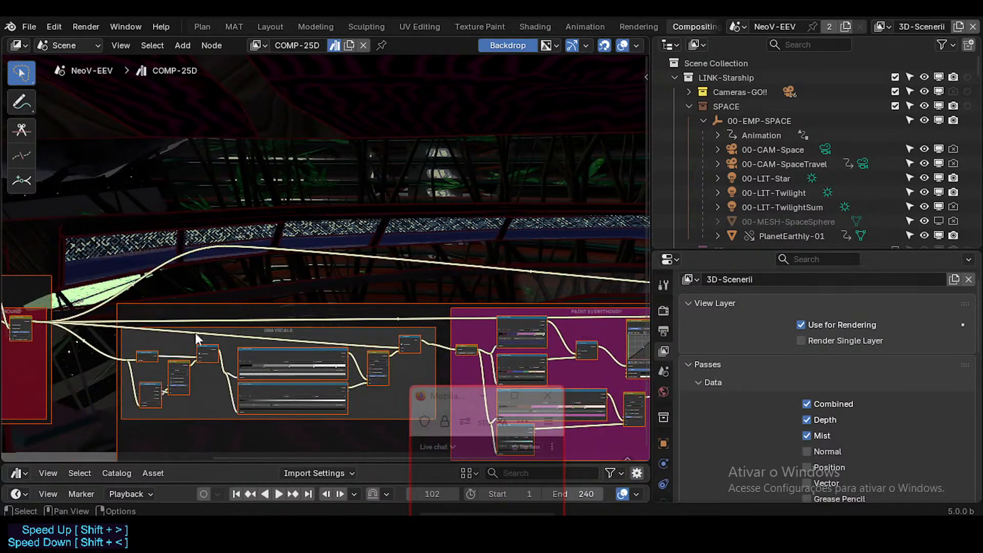
middle_drag(410, 354, 423, 320)
scroll(236, 344, up, 13)
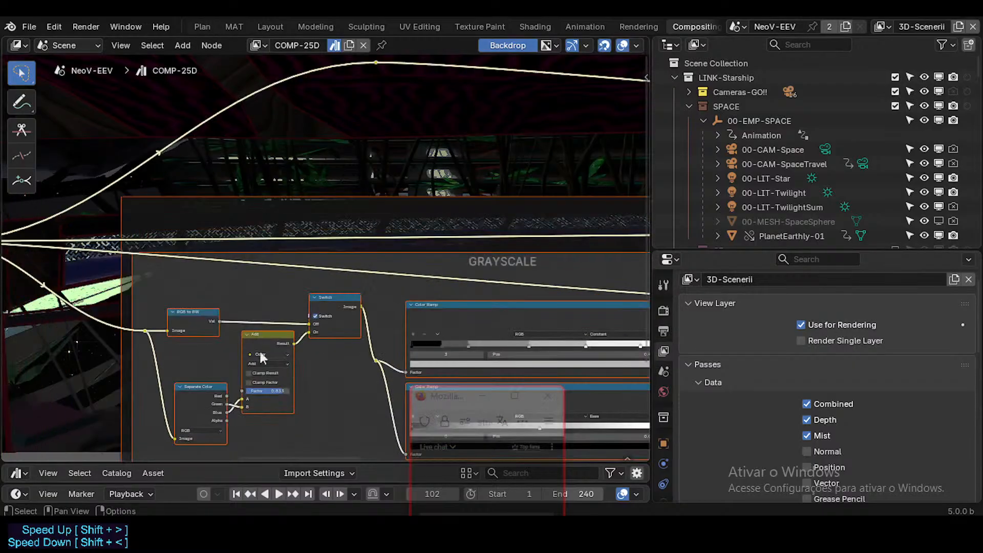
scroll(259, 334, down, 9)
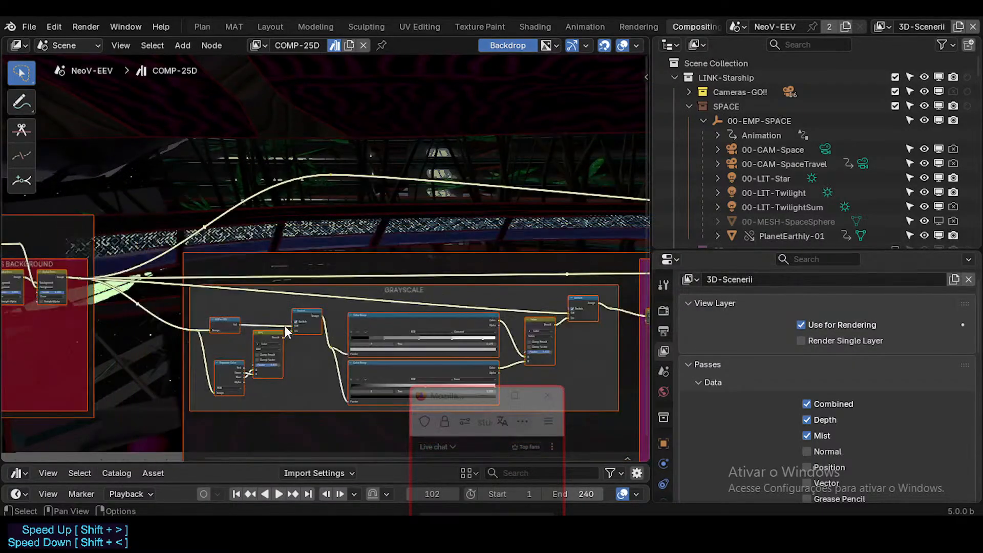
scroll(391, 285, down, 3)
middle_drag(549, 303, 357, 310)
scroll(335, 312, up, 7)
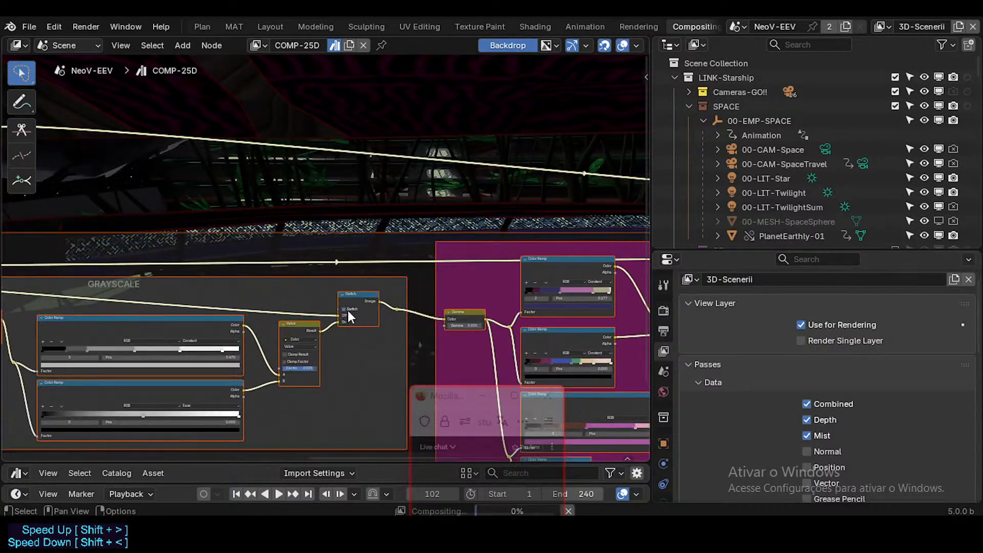
Toggle the last GRAYSCALE Switch off and back on to compare its effect on the render.
click(347, 310)
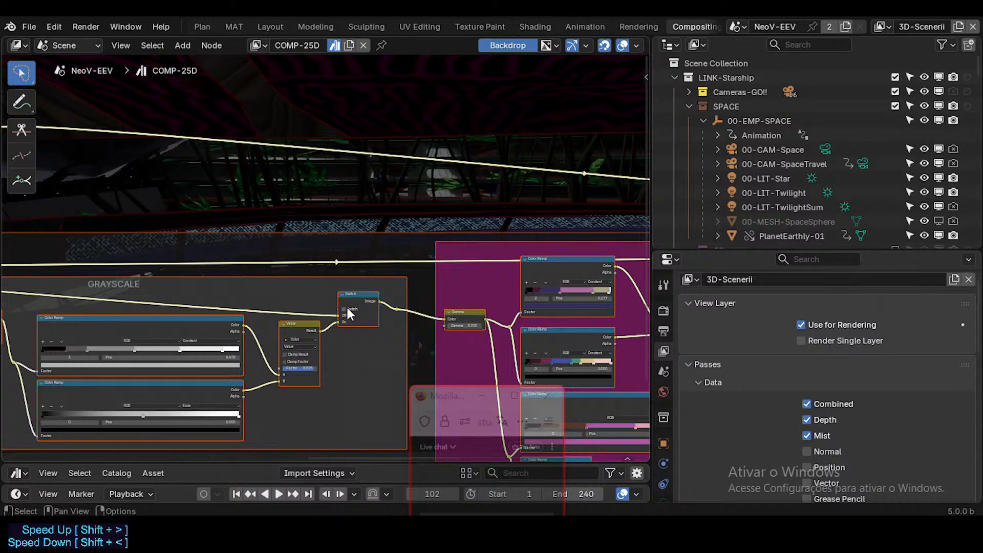
mouse_move(127, 322)
middle_down()
mouse_move(319, 329)
mouse_move(198, 328)
middle_up()
click(379, 317)
Examine the PAINT EVERYTHING!! frame's Color Ramps, Switches, RGB Curves and Hue/Saturation nodes and how they feed the OUTPUT frame.
middle_drag(485, 276, 291, 292)
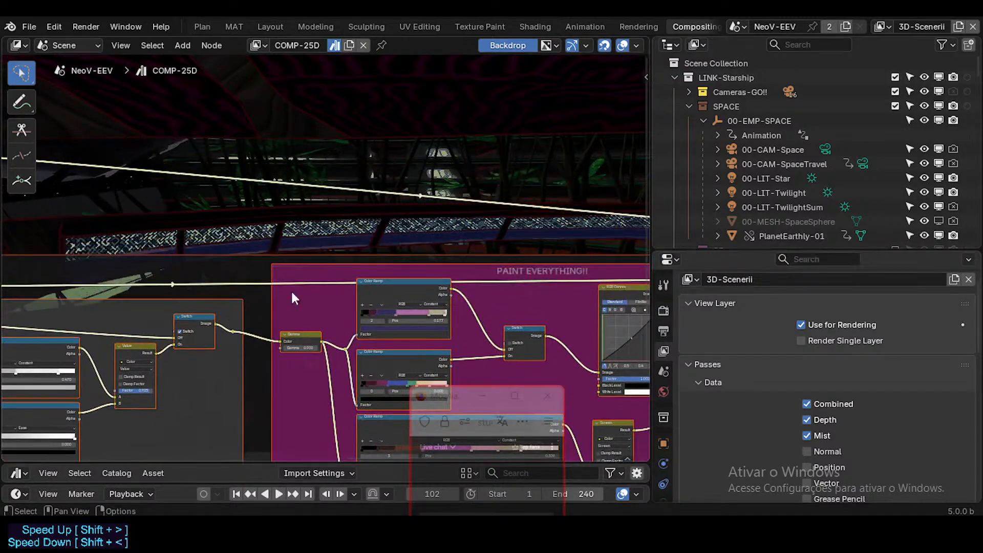
mouse_move(471, 366)
middle_down()
mouse_move(336, 309)
mouse_move(297, 264)
middle_up()
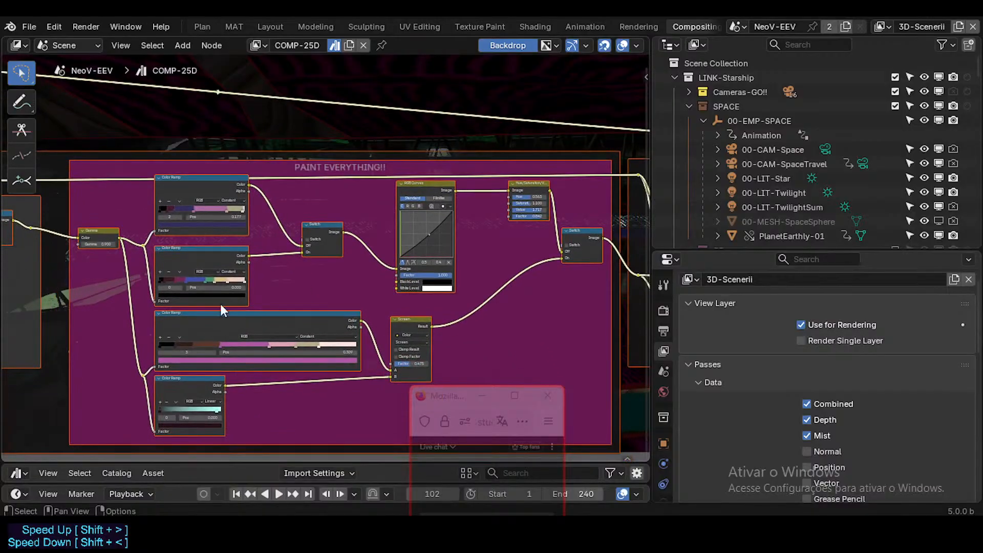
middle_drag(221, 270, 244, 331)
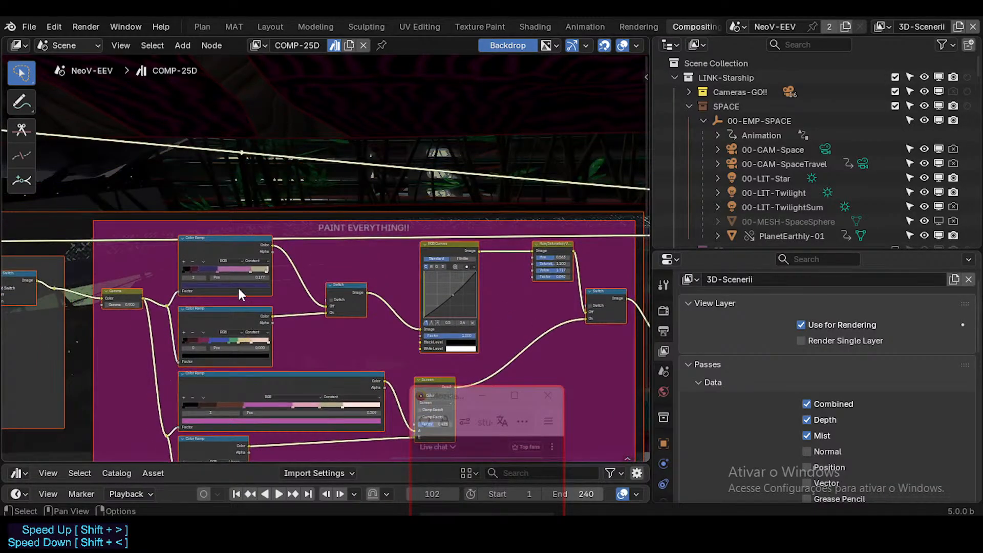
scroll(237, 283, down, 1)
middle_drag(388, 304, 283, 364)
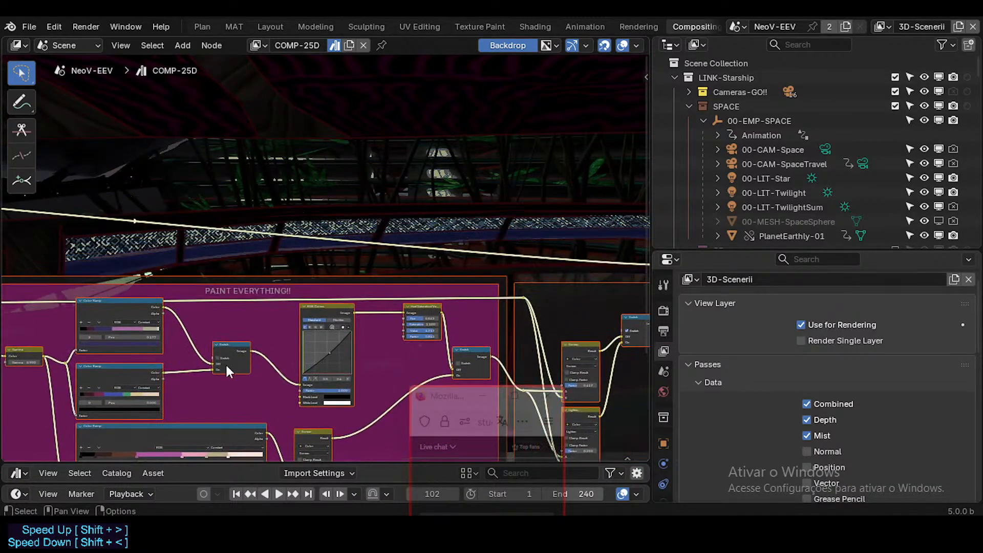
middle_drag(459, 348, 318, 302)
middle_drag(15, 288, 187, 302)
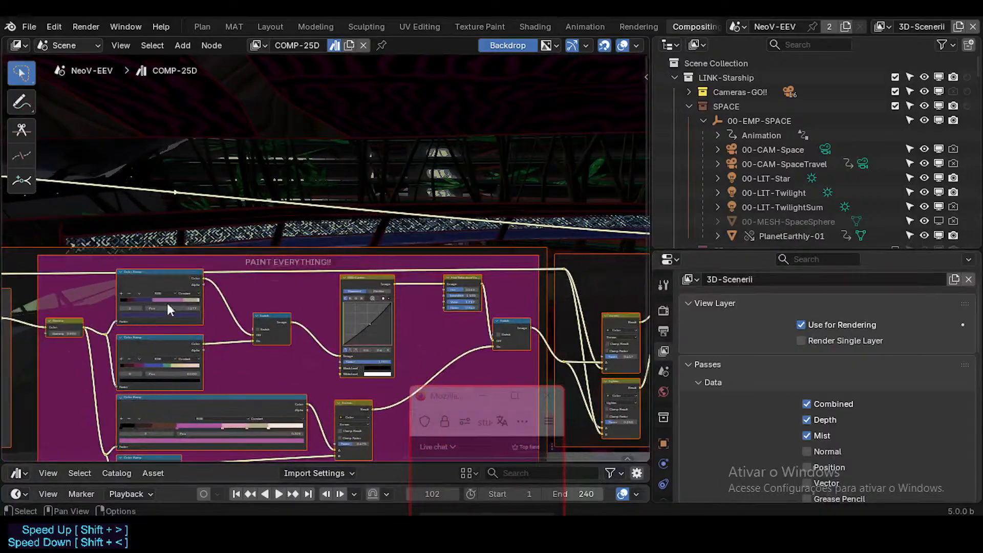
middle_drag(290, 316, 175, 358)
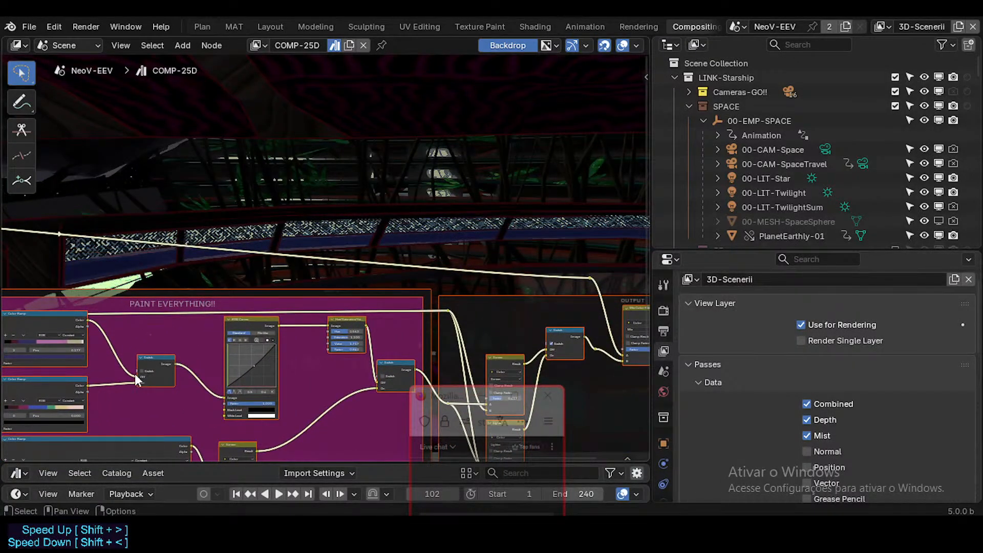
middle_drag(321, 371, 198, 359)
Preview the PAINT EVERYTHING!! result in the Viewer, and return the Viewer to the Filter node's output.
ctrl+shift+click(323, 391)
middle_drag(291, 345, 171, 336)
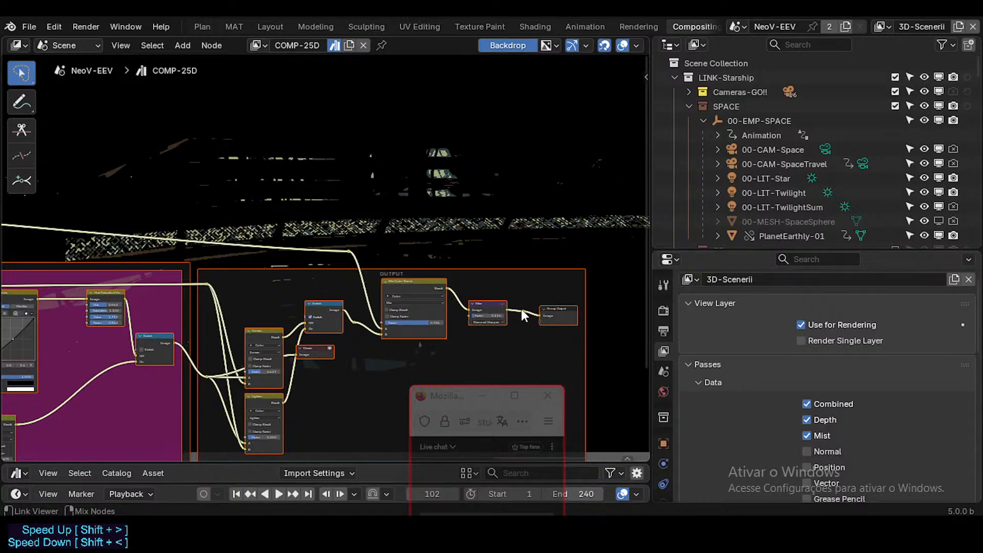
ctrl+shift+click(495, 309)
Examine how the OUTPUT frame's Screen and Lighten nodes pass through the Switch into the final Mix node.
middle_drag(342, 338, 465, 347)
middle_drag(426, 320, 403, 309)
scroll(403, 309, up, 2)
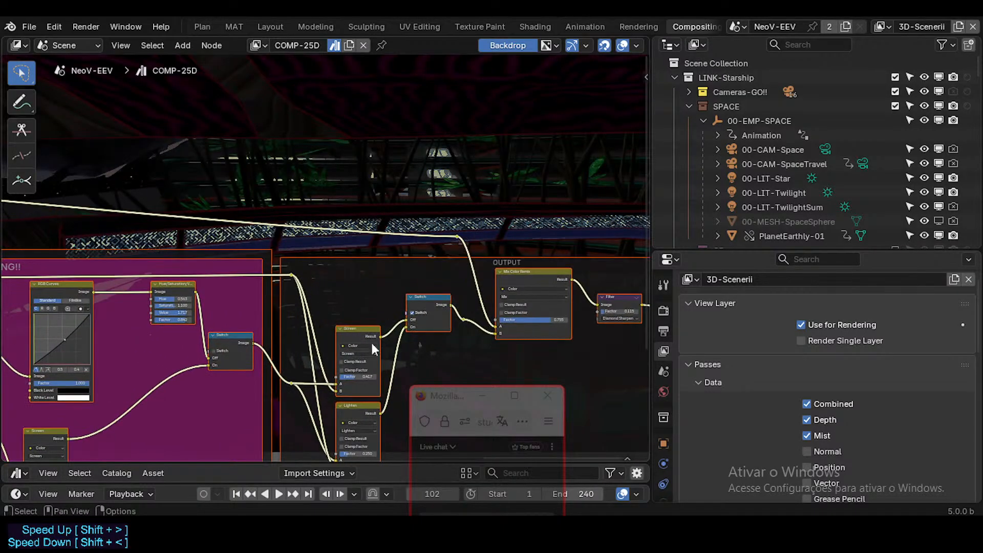
middle_drag(314, 368, 368, 341)
middle_drag(412, 367, 372, 356)
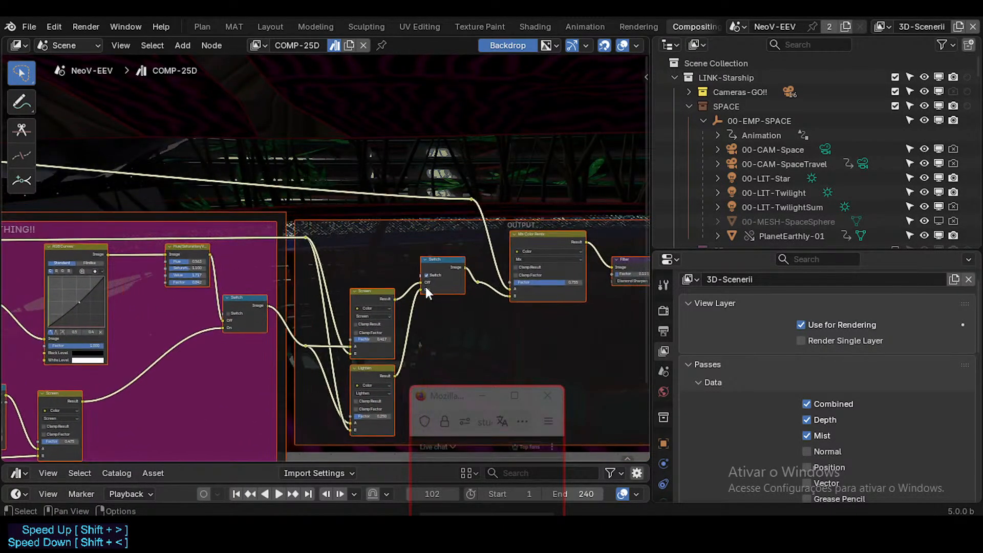
middle_drag(479, 254, 408, 283)
middle_drag(486, 283, 455, 296)
scroll(419, 312, up, 3)
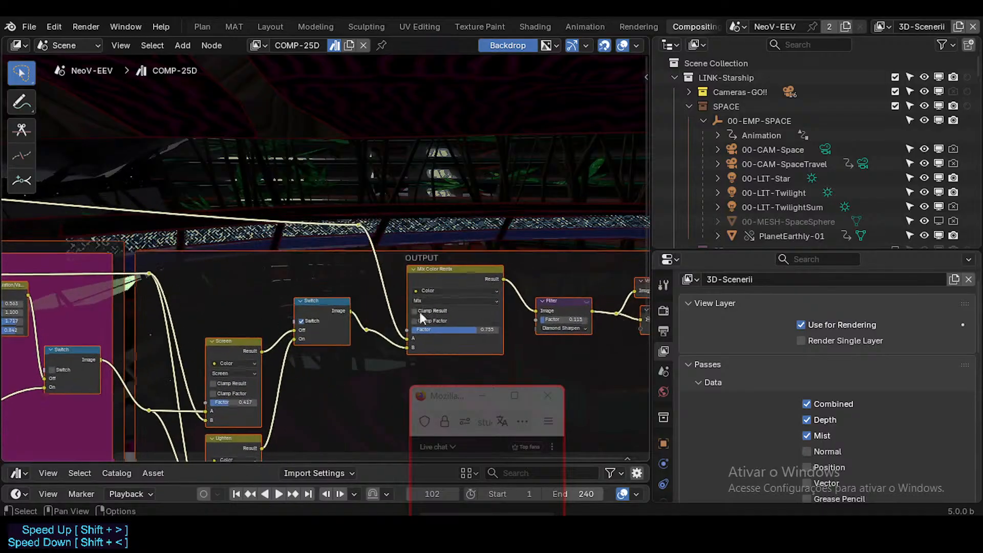
Preview each of the two inputs of the OUTPUT frame's final Mix node in the Viewer, and save the file.
ctrl+shift+click(355, 228)
middle_drag(361, 241, 317, 256)
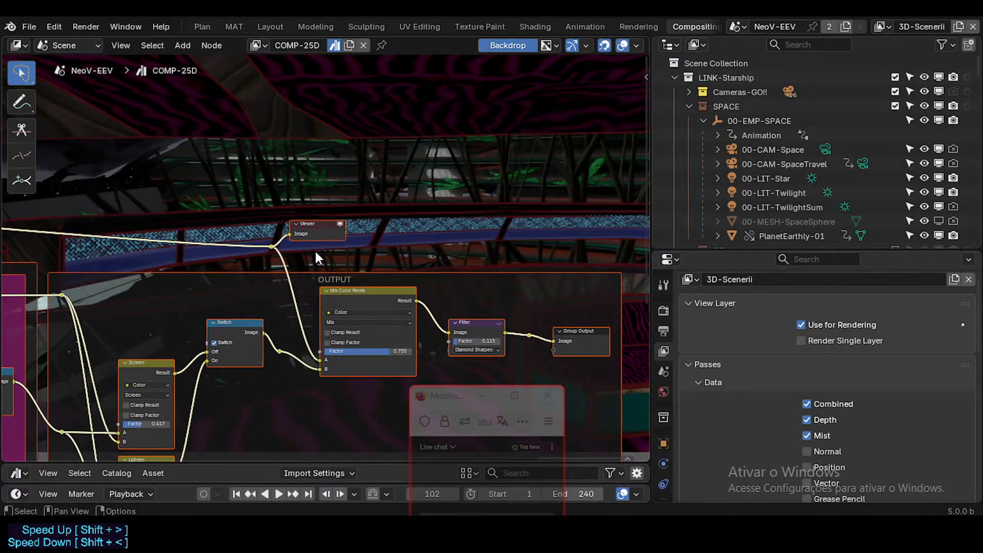
middle_drag(316, 290, 319, 297)
ctrl+shift+click(283, 359)
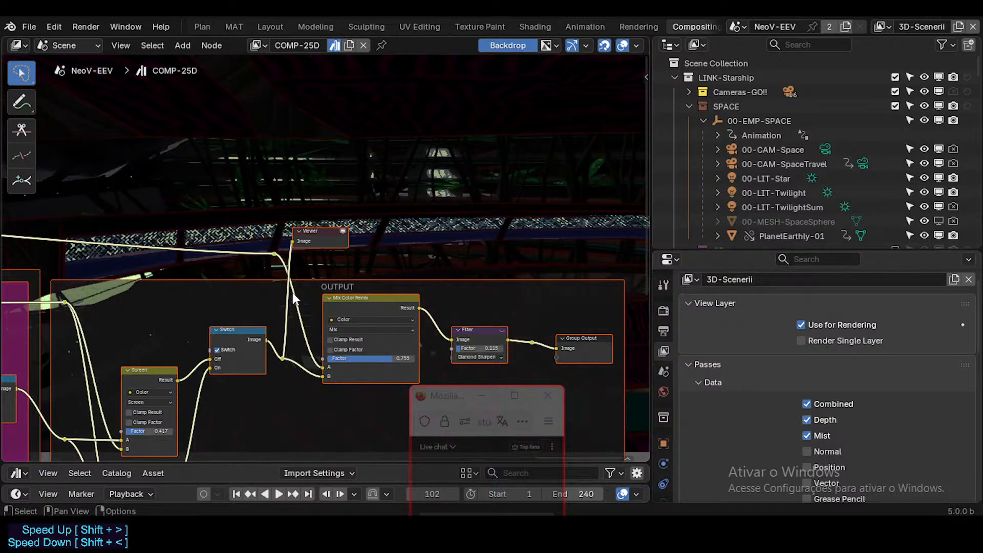
ctrl+shift+click(273, 252)
ctrl+shift+click(283, 357)
key(ctrl+s)
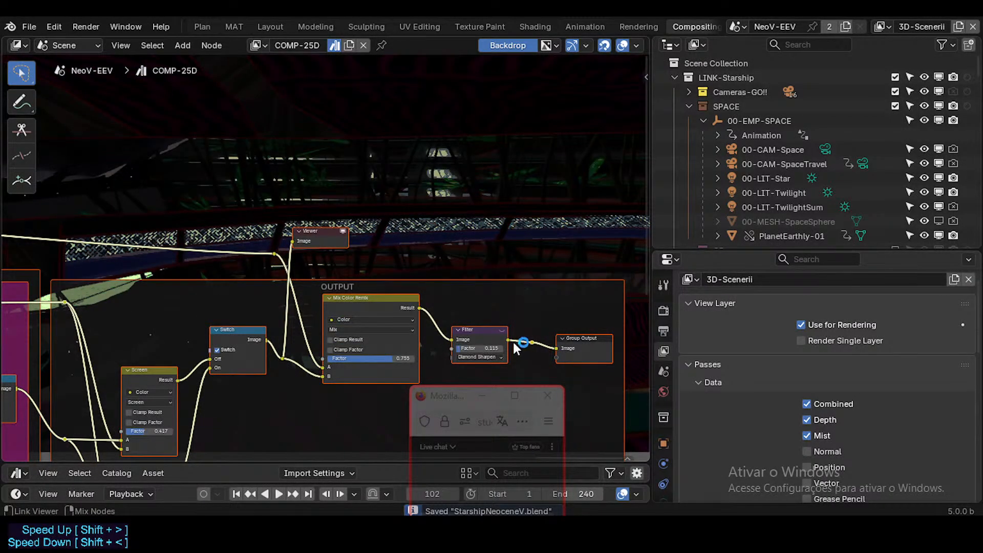
Route the final Mix node's result to the Viewer through a reroute placed before the Filter node.
ctrl+shift+click(433, 316)
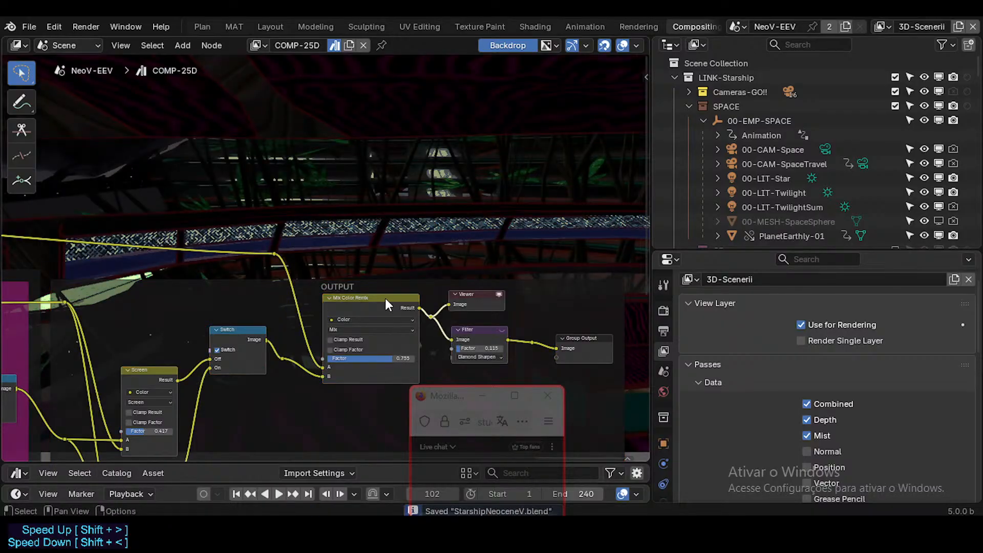
key(g)
click(437, 320)
Try a higher Factor on the final Mix node and Screen blending with the Factor raised up to 1.000.
mouse_move(392, 358)
mouse_down()
mouse_move(345, 363)
mouse_move(404, 359)
mouse_up()
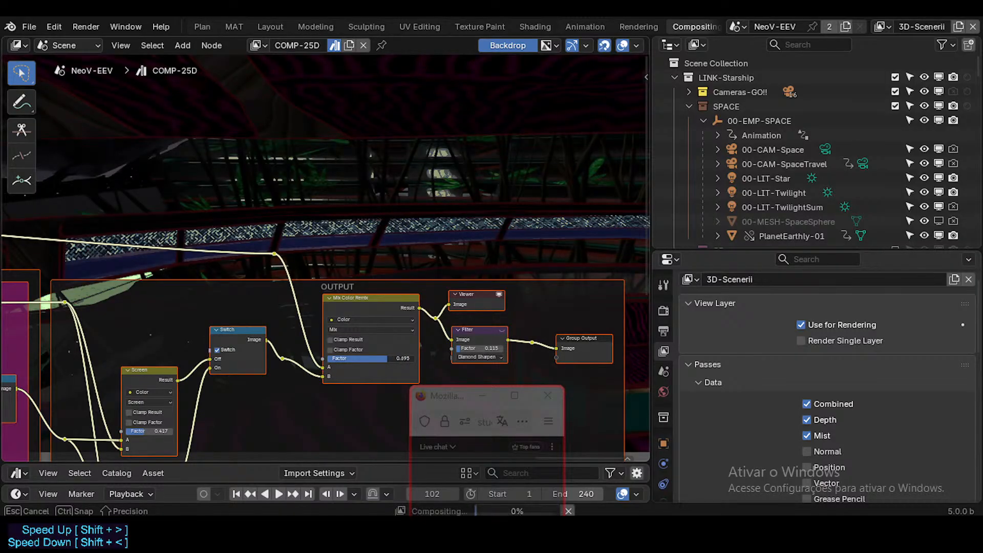
drag(407, 358, 407, 358)
click(364, 330)
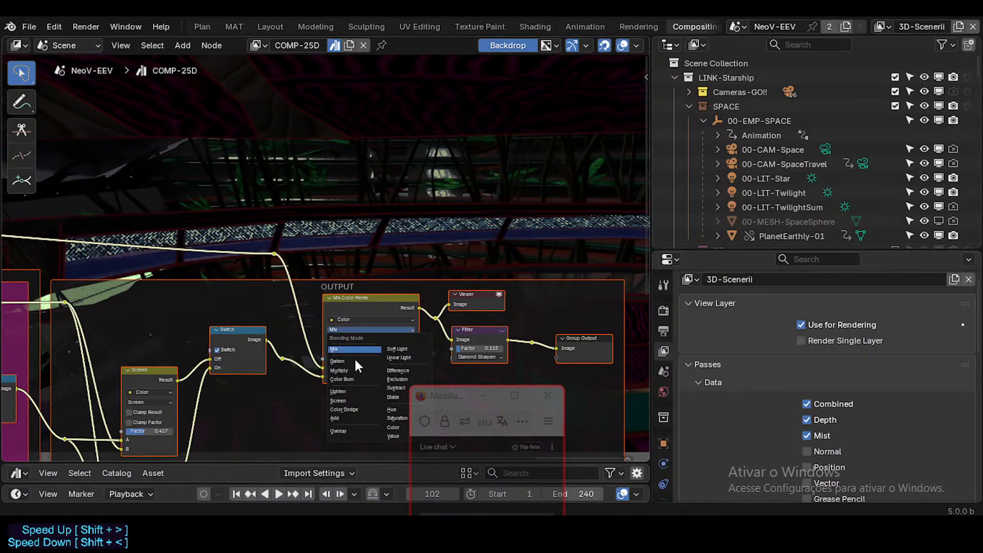
click(339, 401)
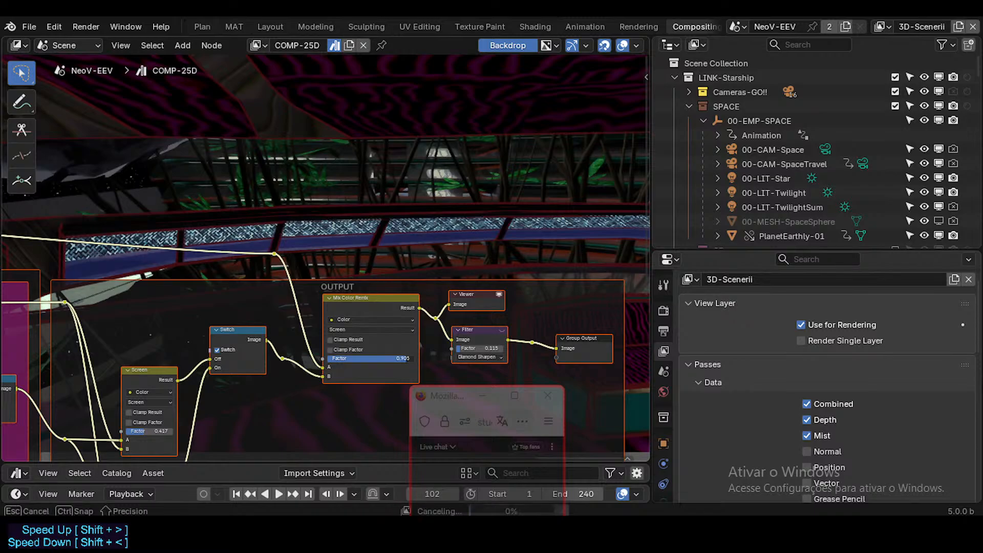
drag(407, 358, 346, 356)
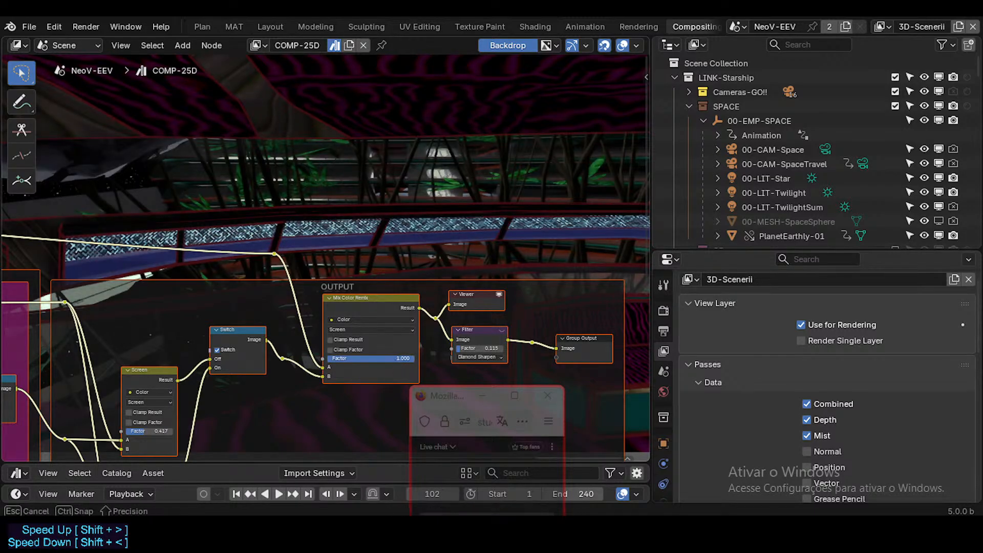
Try the Linear Light blending mode on the final Mix node, then Screen again with a Factor of about 0.745.
click(376, 330)
click(399, 355)
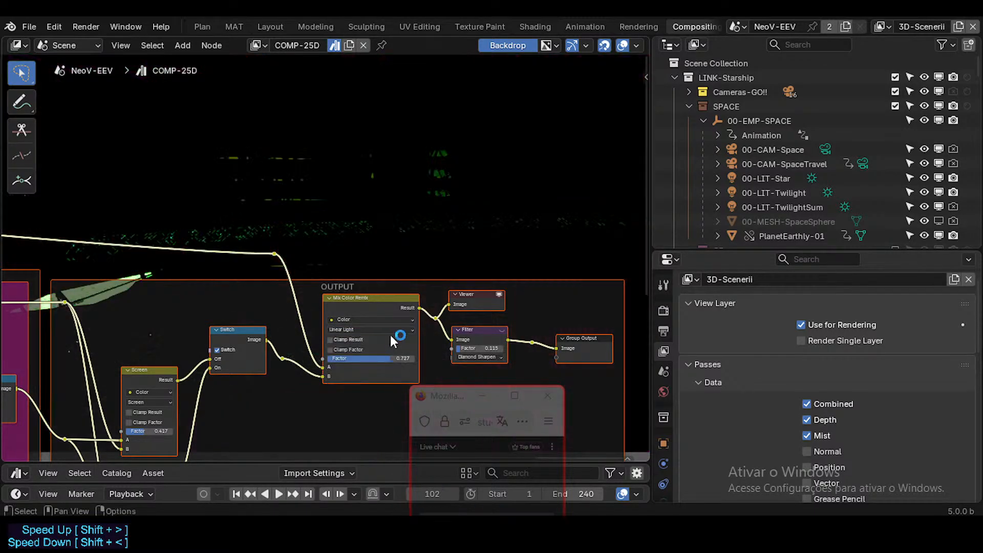
click(391, 335)
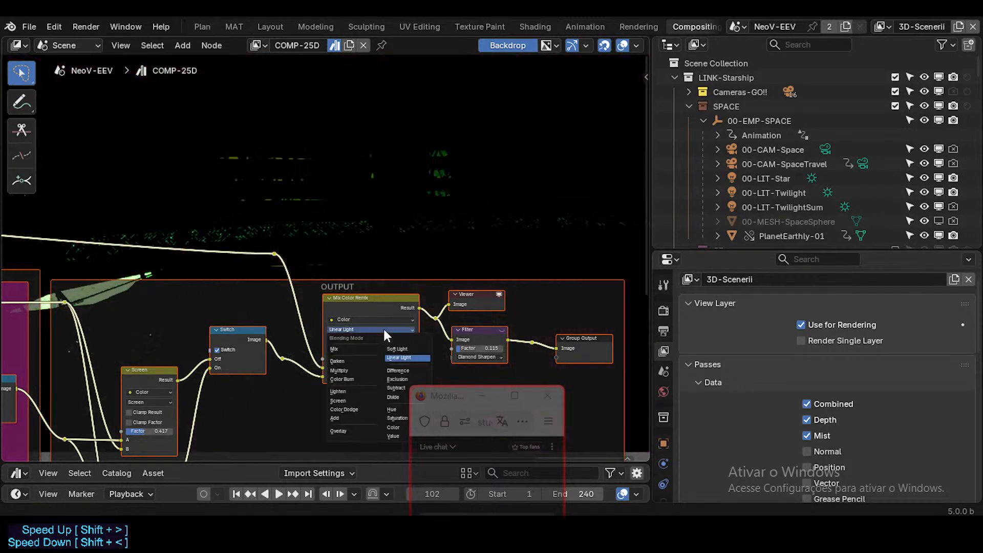
click(349, 401)
drag(382, 357, 392, 358)
drag(391, 358, 355, 357)
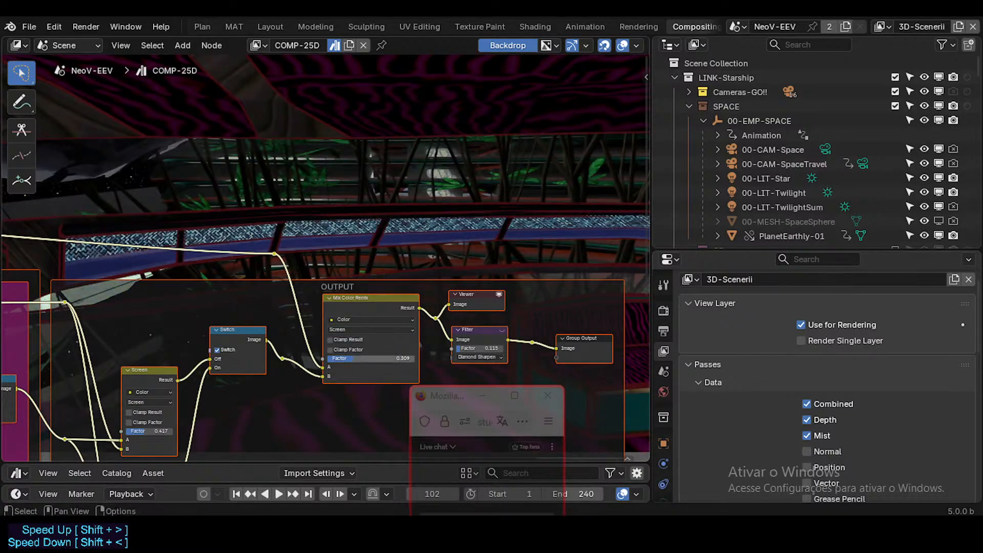
Return the final Mix node to Mix blending with a Factor of 0.732.
click(349, 329)
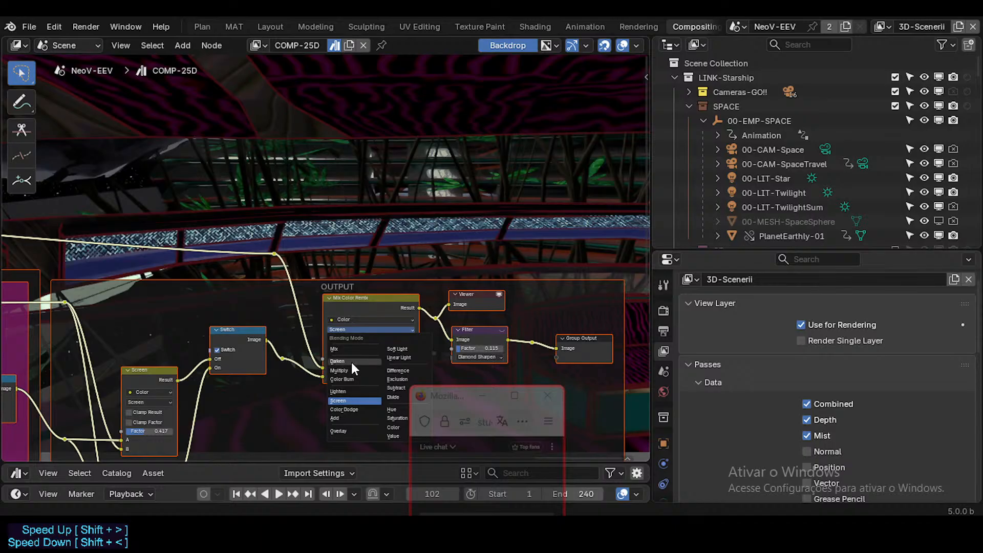
click(352, 349)
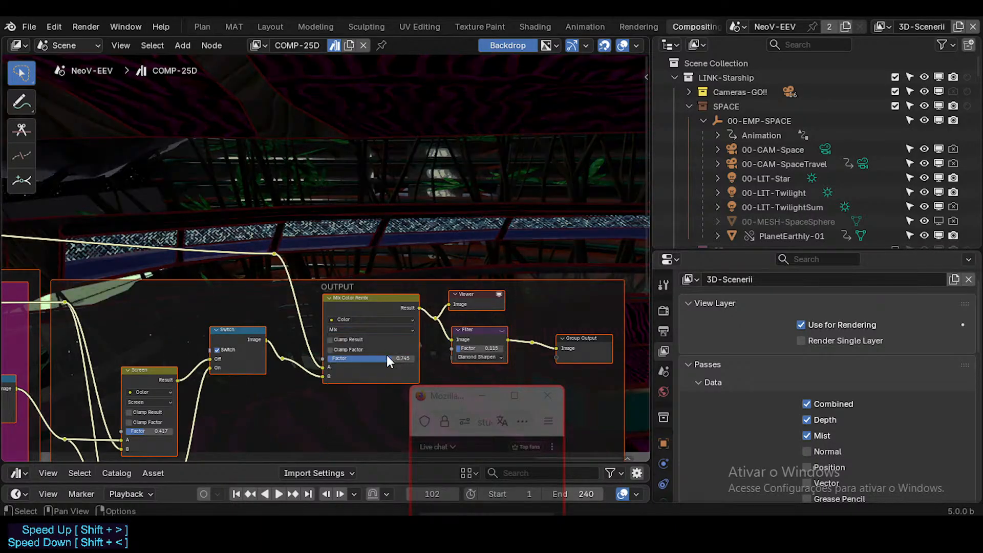
mouse_move(386, 358)
mouse_down()
mouse_move(415, 358)
mouse_move(379, 359)
mouse_move(393, 358)
mouse_up()
Turn off the OUTPUT frame's Switch so the Screen node feeds the final Mix node.
middle_drag(217, 353, 399, 364)
click(362, 300)
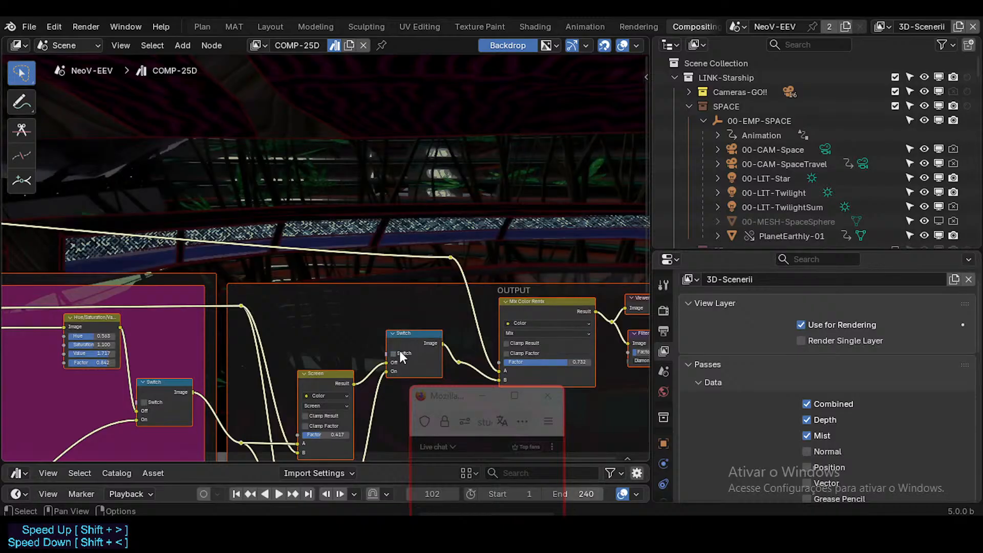
click(400, 352)
middle_drag(79, 353, 294, 241)
scroll(294, 243, down, 3)
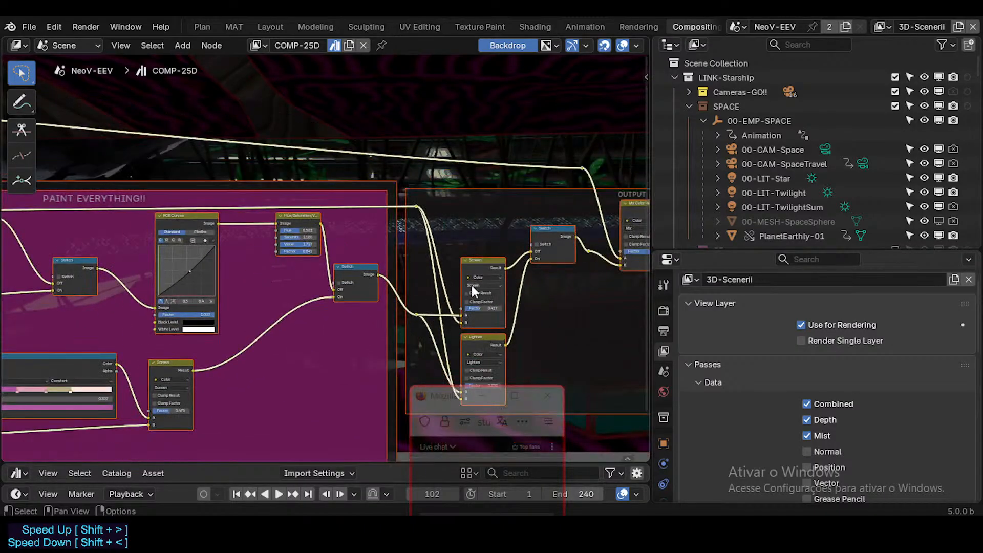
middle_drag(489, 281, 294, 402)
scroll(328, 339, up, 1)
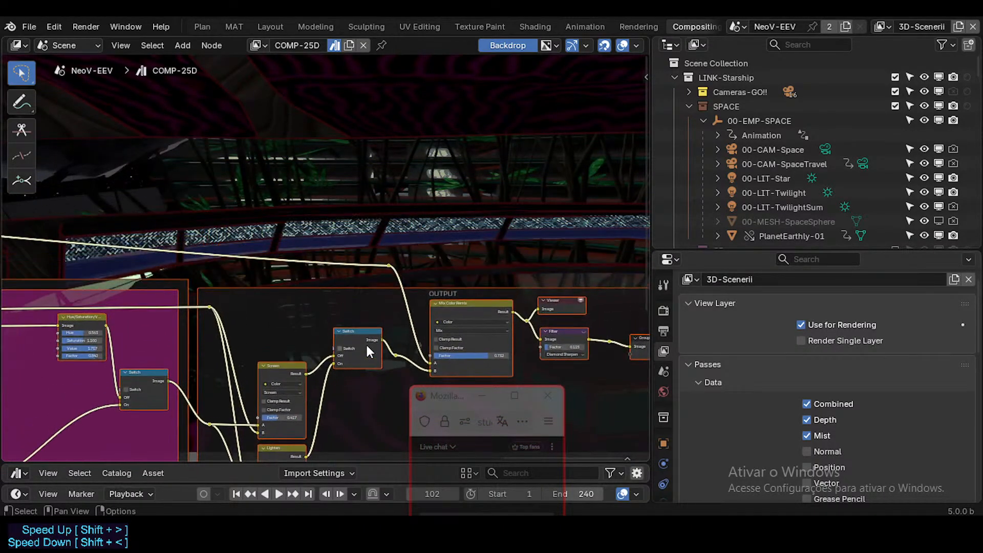
click(345, 350)
middle_drag(345, 350, 359, 317)
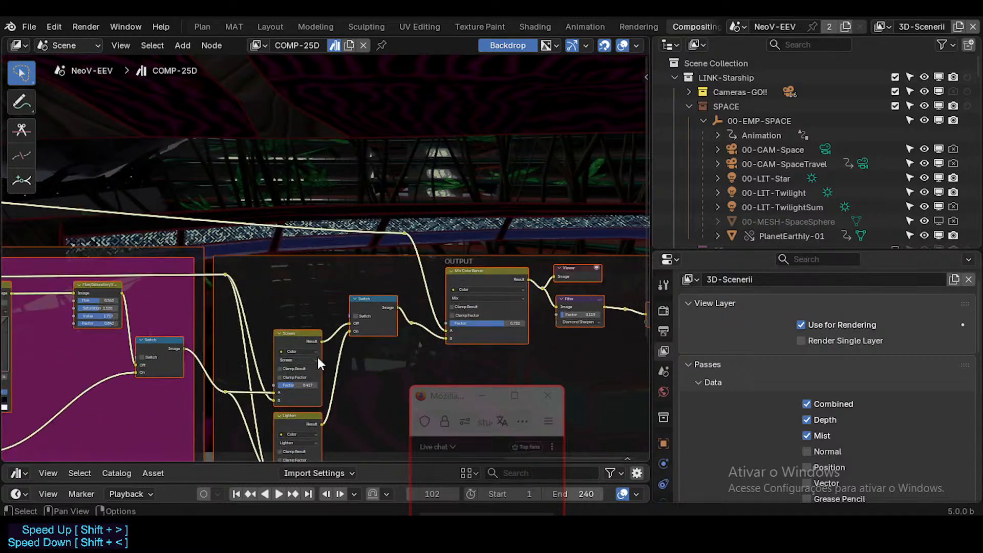
Raise the Factor of the OUTPUT frame's Screen node to about 0.74 and save the file.
scroll(314, 366, up, 1)
middle_drag(301, 394, 298, 410)
key(ctrl+s)
drag(296, 403, 441, 368)
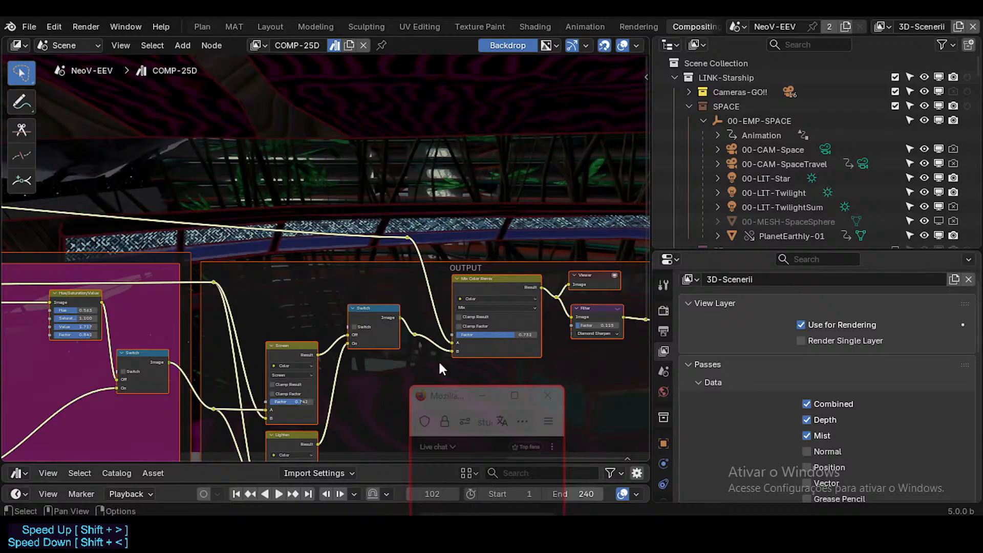
Set the final Mix node's Factor to about 0.88 and the OUTPUT Screen node's Factor to 0.750.
drag(508, 336, 522, 336)
middle_drag(299, 356, 316, 330)
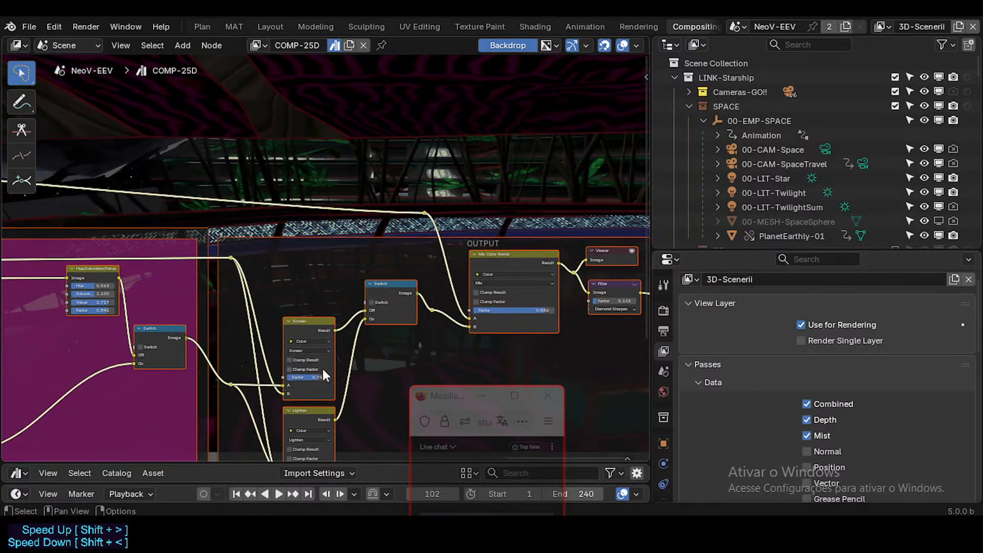
drag(323, 377, 323, 377)
drag(323, 377, 319, 377)
middle_drag(320, 385, 319, 338)
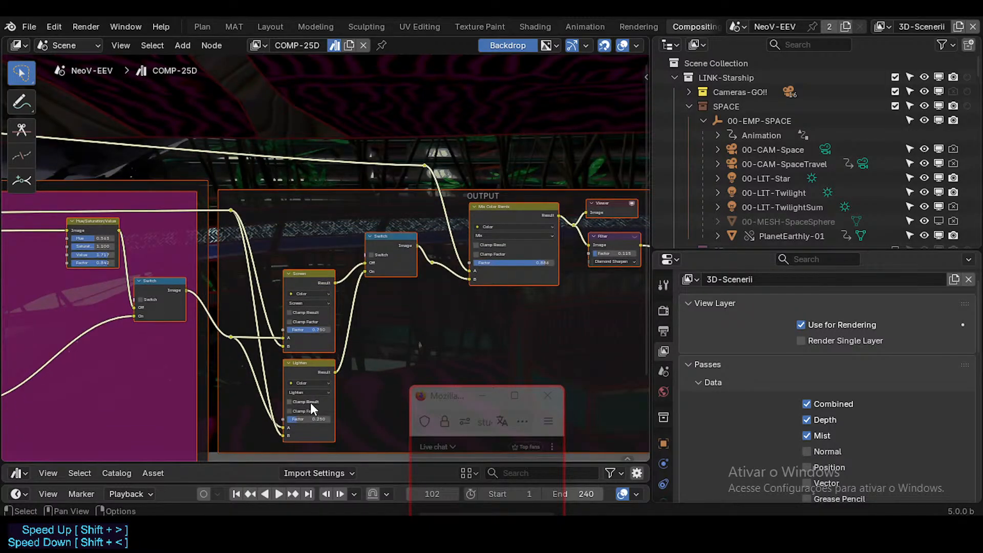
Set the Lighten node's Factor to 0.500, toggling the OUTPUT Switch to compare the Lighten and Screen branches.
middle_drag(311, 403, 313, 419)
drag(306, 434, 343, 432)
middle_drag(367, 277, 342, 298)
click(342, 296)
click(324, 344)
mouse_move(302, 398)
middle_down()
mouse_move(306, 370)
mouse_move(293, 395)
middle_up()
click(338, 284)
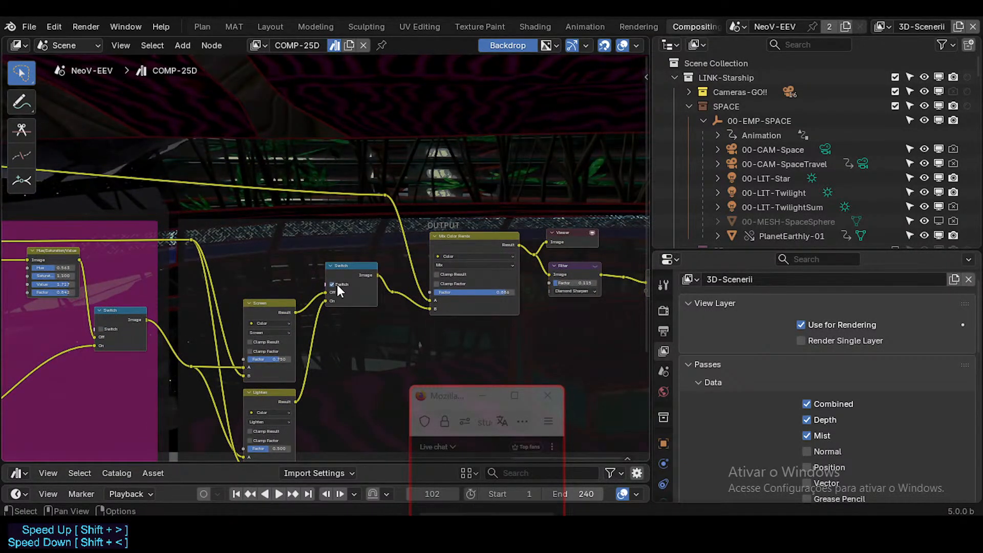
Lower the OUTPUT Screen node's Factor to about 0.708 and save the file.
middle_drag(318, 308, 318, 395)
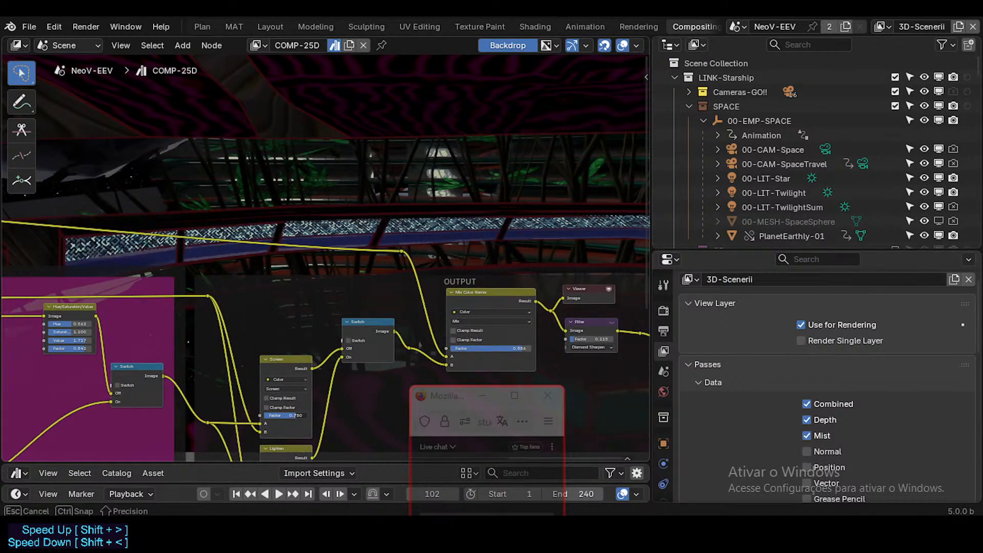
key(a)
drag(290, 416, 295, 416)
middle_drag(327, 251, 318, 281)
scroll(318, 280, down, 1)
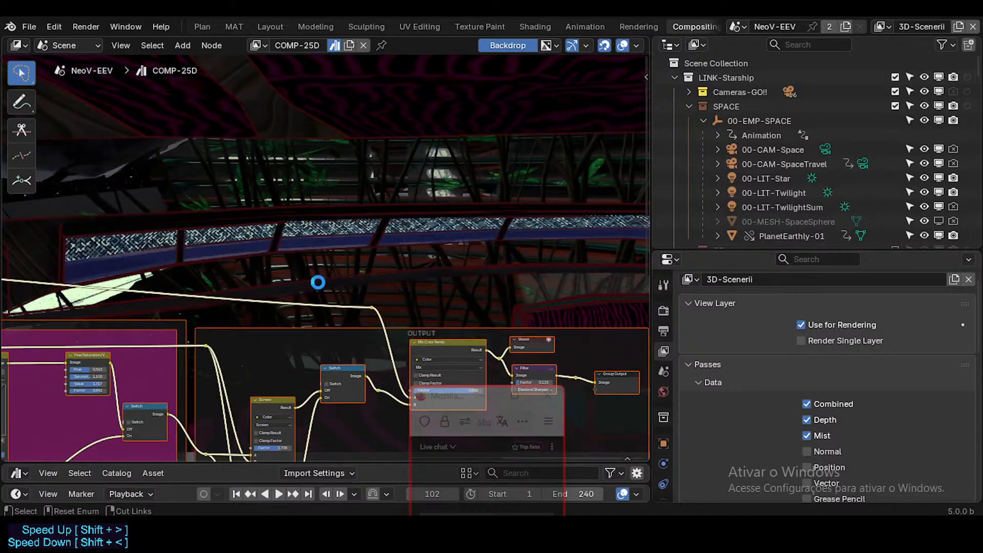
key(ctrl+s)
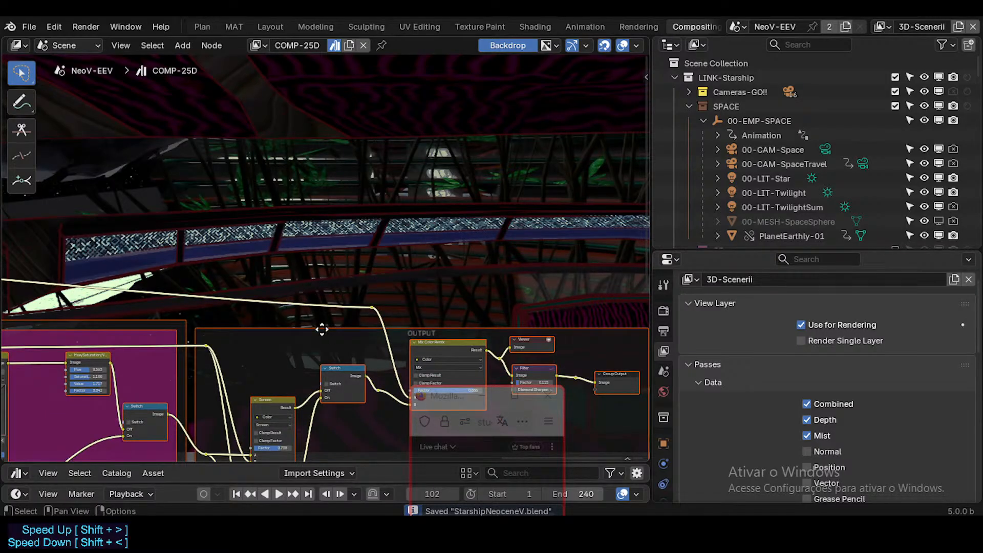
Turn on the last Switch in the PAINT EVERYTHING!! frame to preview its Screen branch in the render.
middle_drag(215, 403, 378, 344)
click(305, 363)
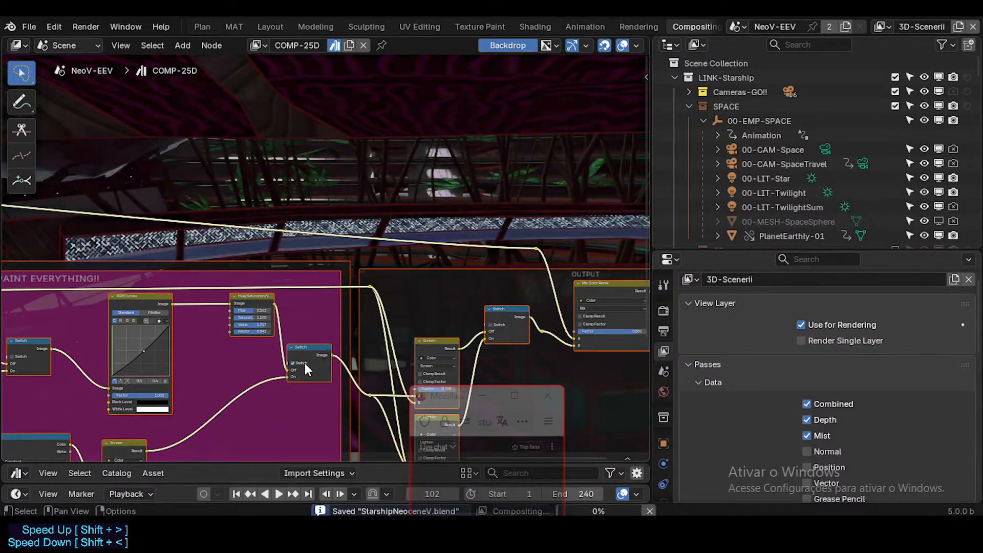
click(306, 363)
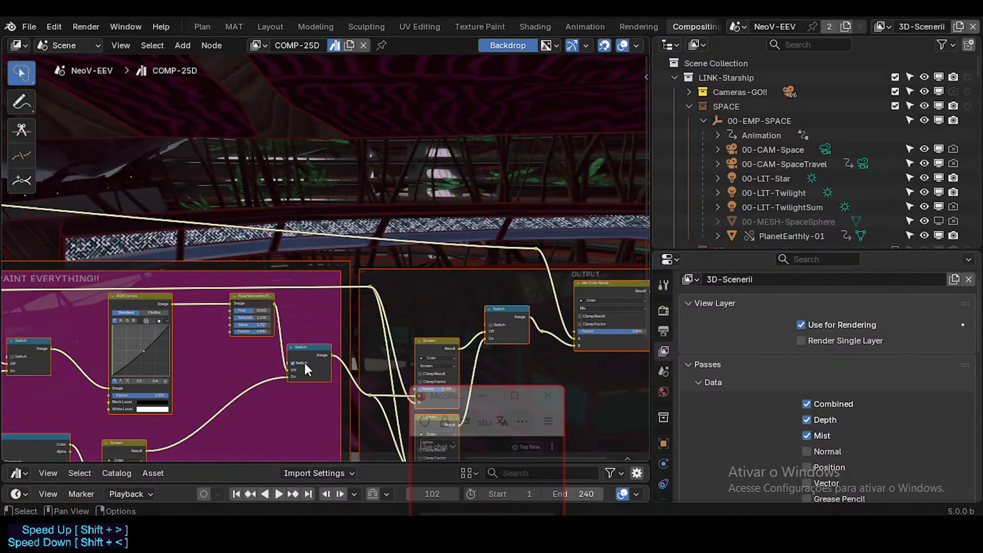
Examine the PAINT EVERYTHING!! frame's Color Ramps and Screen branch with its last Switch on, and save the file.
middle_drag(149, 446, 296, 338)
mouse_move(151, 372)
middle_down()
mouse_move(307, 355)
mouse_move(283, 344)
mouse_move(251, 434)
mouse_move(259, 458)
mouse_move(253, 354)
mouse_move(269, 352)
middle_up()
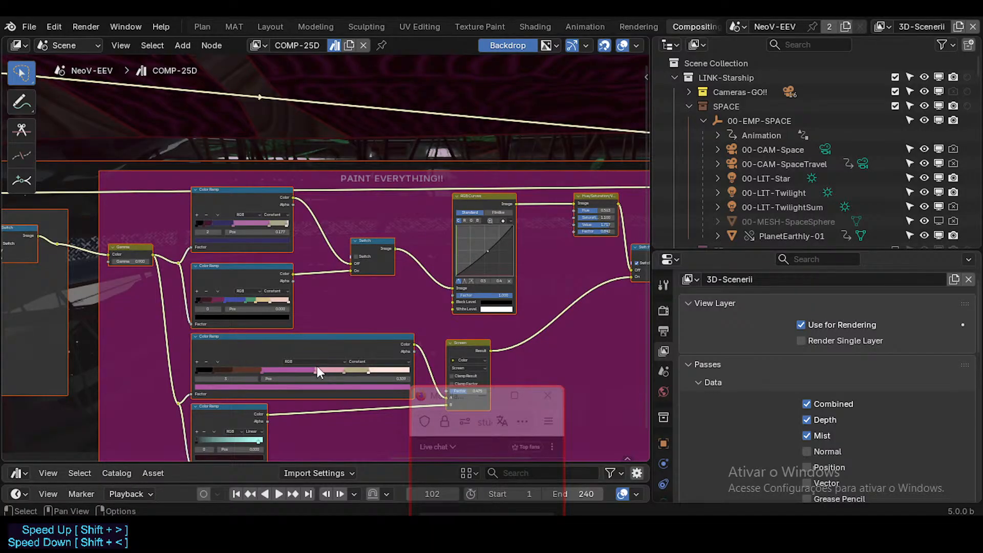
mouse_move(317, 367)
middle_down()
mouse_move(282, 338)
mouse_move(266, 340)
middle_up()
middle_drag(292, 295, 277, 317)
scroll(461, 251, up, 1)
middle_drag(491, 208, 377, 253)
scroll(376, 254, up, 2)
scroll(330, 305, down, 1)
middle_drag(353, 312, 312, 295)
scroll(318, 291, down, 1)
key(ctrl+s)
scroll(343, 328, up, 3)
middle_drag(343, 335, 344, 367)
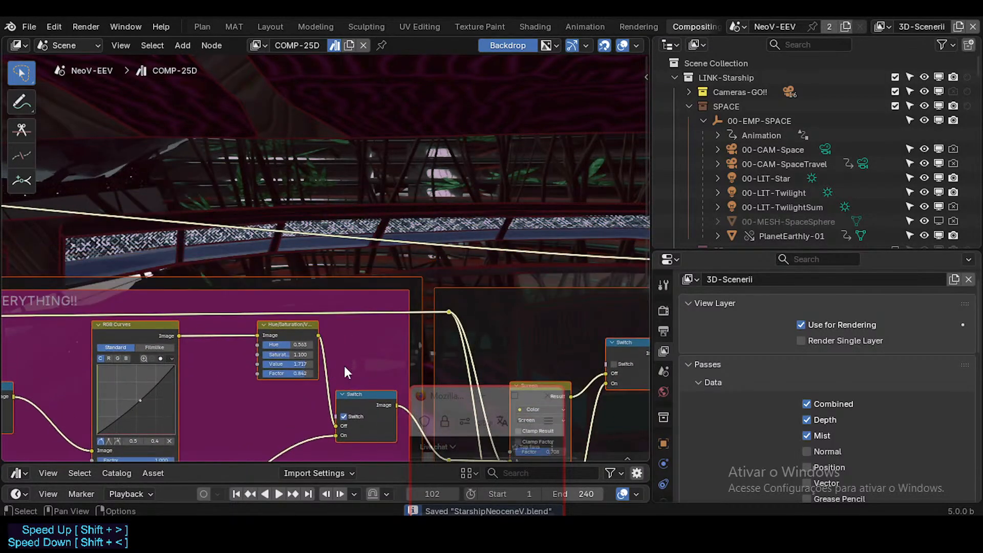
Turn off the last PAINT EVERYTHING!! Switch and try a slight Hue adjustment on the Hue/Saturation/Value node.
click(345, 419)
middle_drag(324, 332, 327, 351)
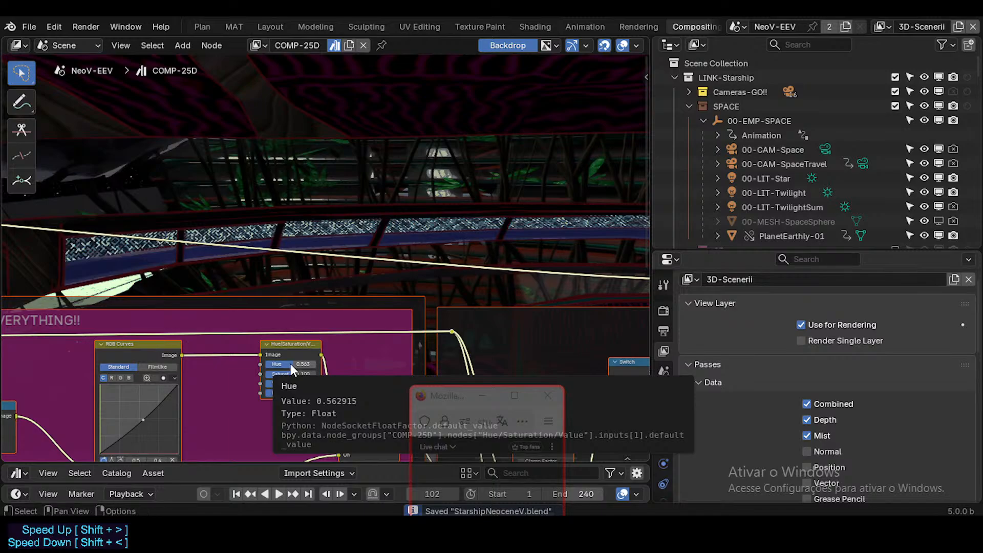
mouse_move(290, 364)
mouse_down()
mouse_move(275, 364)
mouse_move(311, 365)
mouse_move(272, 364)
mouse_move(290, 364)
mouse_up()
middle_drag(299, 422, 302, 389)
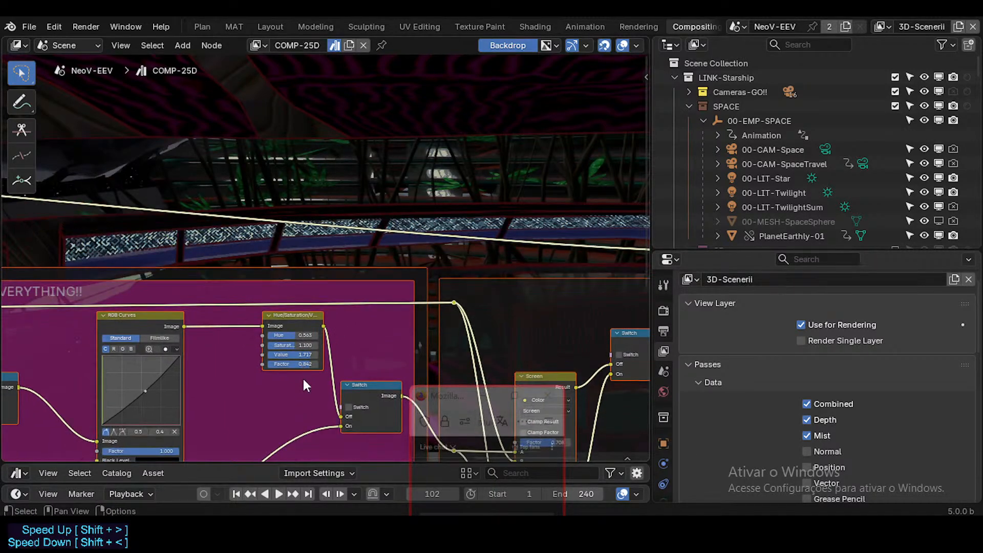
Trace the node chain from the GRAYSCALE frame through the Gamma node and PAINT EVERYTHING!! Color Ramps to the OUTPUT frame.
middle_drag(263, 315, 259, 223)
middle_drag(183, 333, 343, 232)
middle_drag(200, 356, 340, 297)
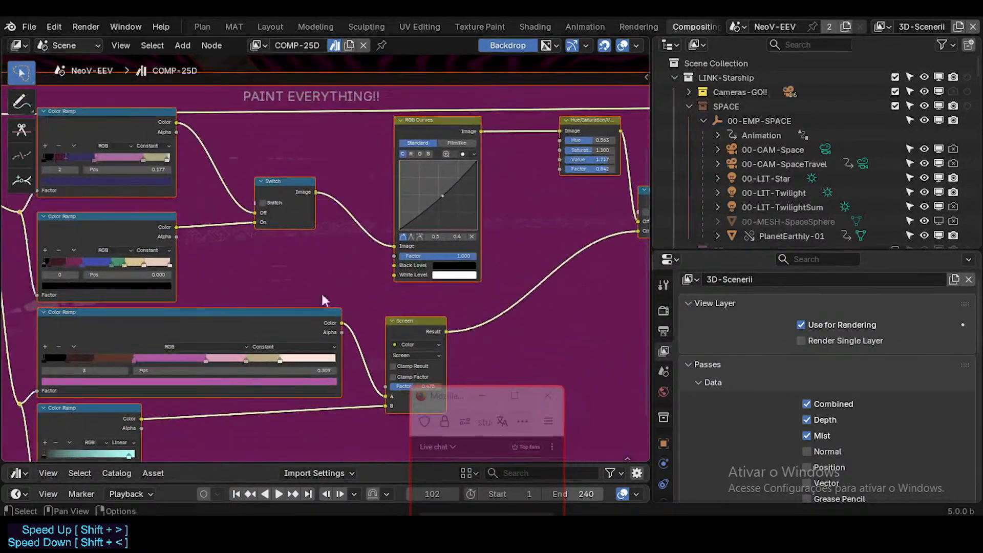
middle_drag(197, 306, 312, 304)
mouse_move(219, 286)
middle_down()
mouse_move(318, 329)
mouse_move(366, 283)
mouse_move(395, 236)
mouse_move(465, 267)
mouse_move(318, 192)
mouse_move(337, 235)
mouse_move(476, 240)
middle_up()
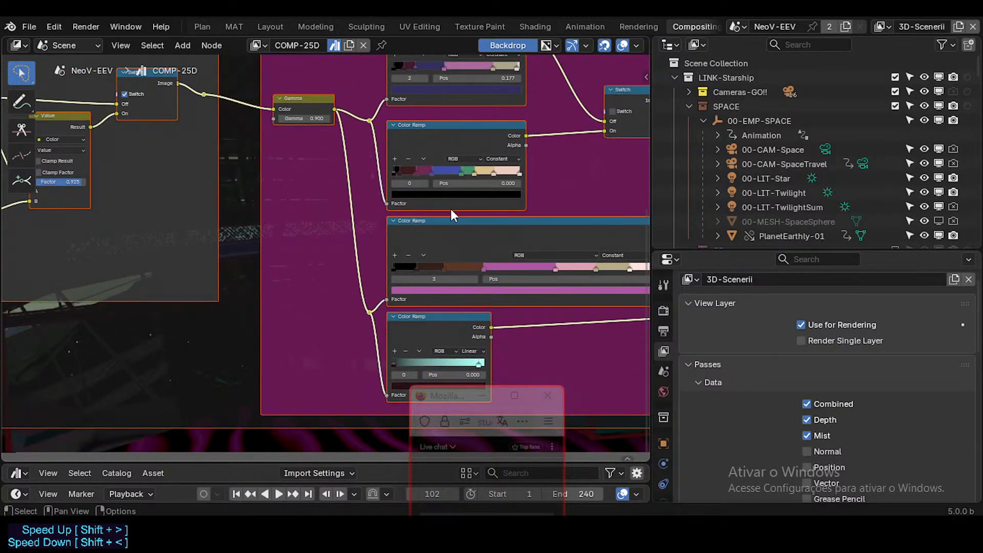
middle_drag(451, 209, 2, 256)
middle_drag(245, 255, 646, 284)
middle_drag(404, 246, 639, 316)
scroll(438, 229, down, 7)
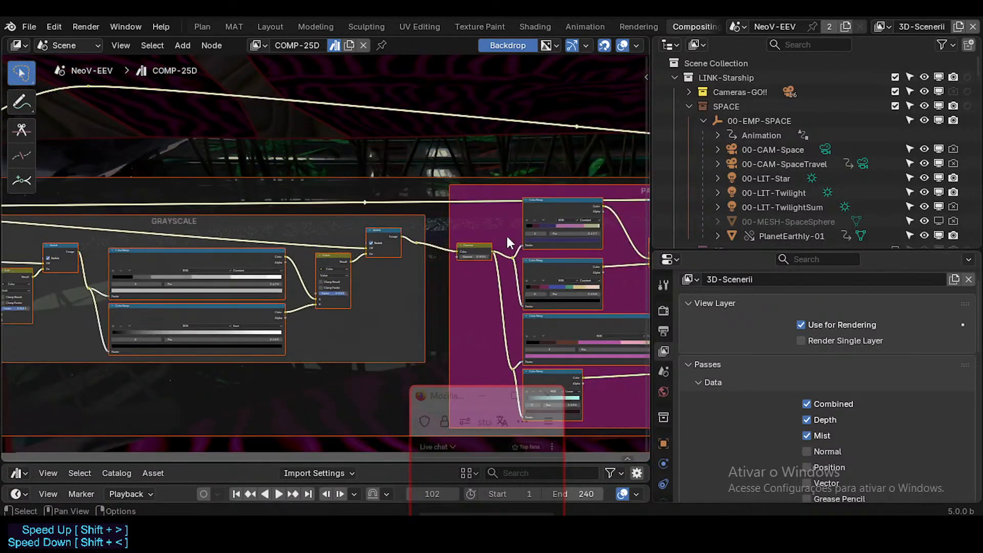
middle_drag(626, 245, 390, 239)
mouse_move(547, 217)
middle_down()
mouse_move(409, 252)
mouse_move(361, 249)
middle_up()
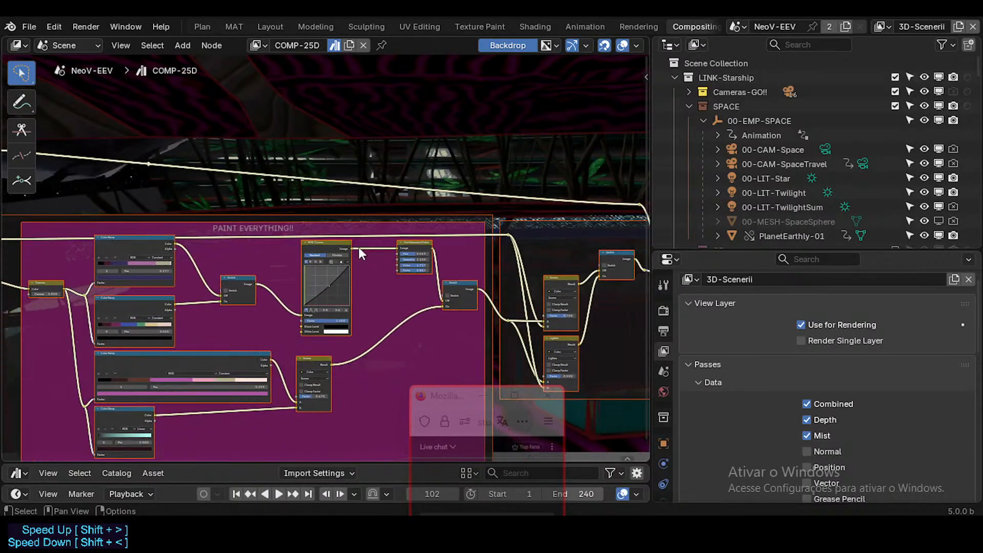
mouse_move(67, 228)
middle_down()
mouse_move(248, 228)
mouse_move(450, 255)
mouse_move(222, 256)
middle_up()
middle_drag(379, 277, 314, 298)
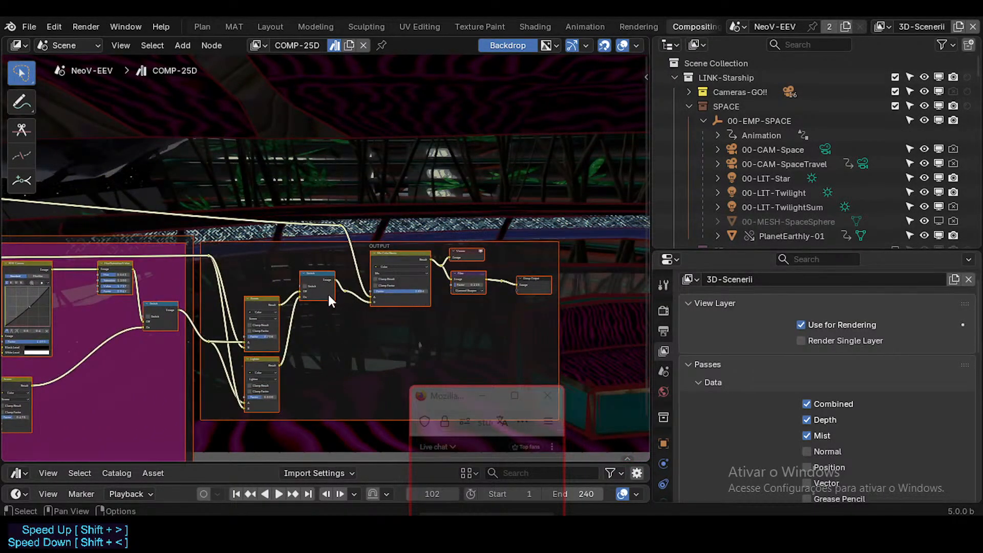
Route the Viewer to the output of the Diamond Sharpen Filter node in the OUTPUT frame.
scroll(328, 294, up, 4)
scroll(428, 279, up, 3)
middle_drag(478, 292, 362, 310)
scroll(429, 294, up, 3)
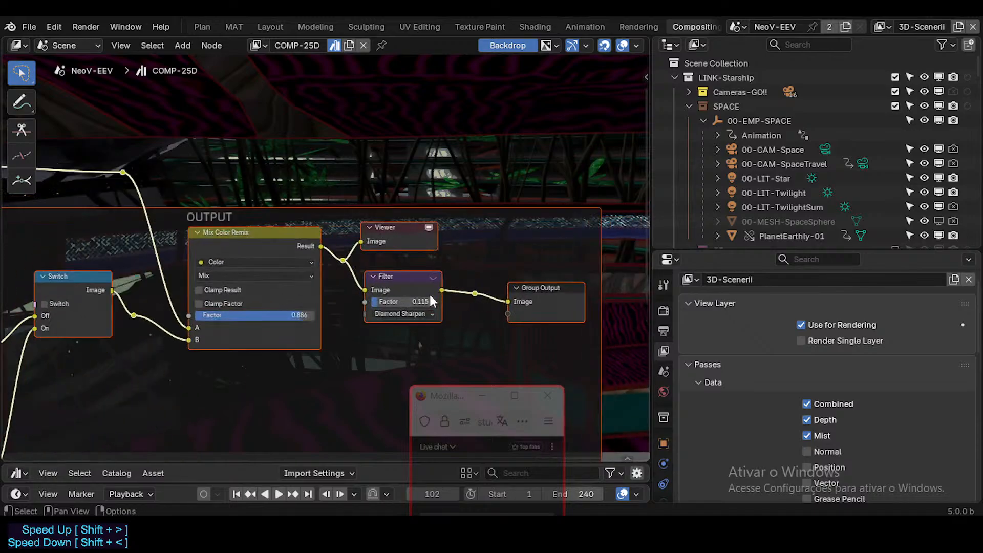
middle_drag(431, 297, 369, 279)
ctrl+shift+click(463, 338)
scroll(365, 246, up, 2)
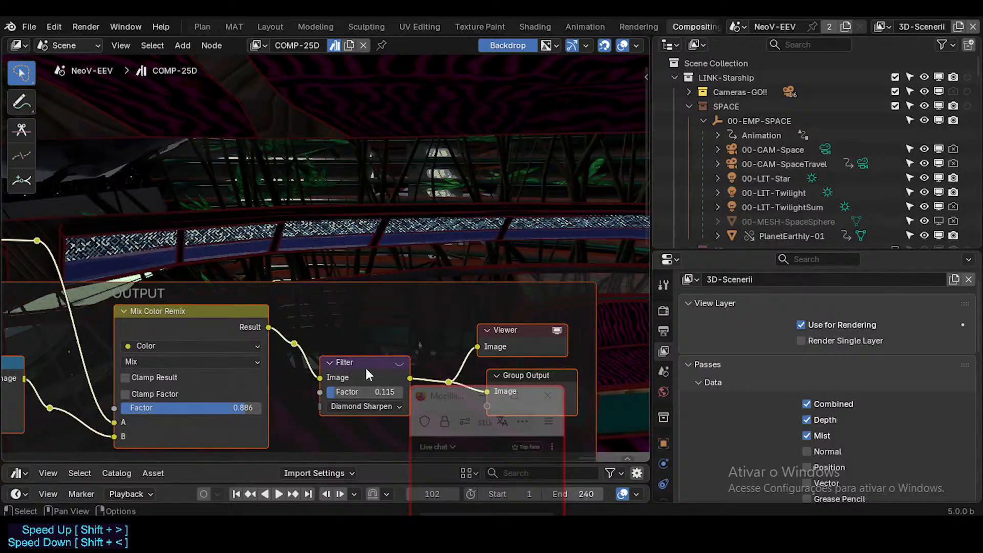
Compare the viewer image before and after the Filter node, keep the filtered output previewed, and save the file.
scroll(366, 369, down, 3)
middle_drag(330, 316, 423, 306)
middle_drag(336, 311, 440, 311)
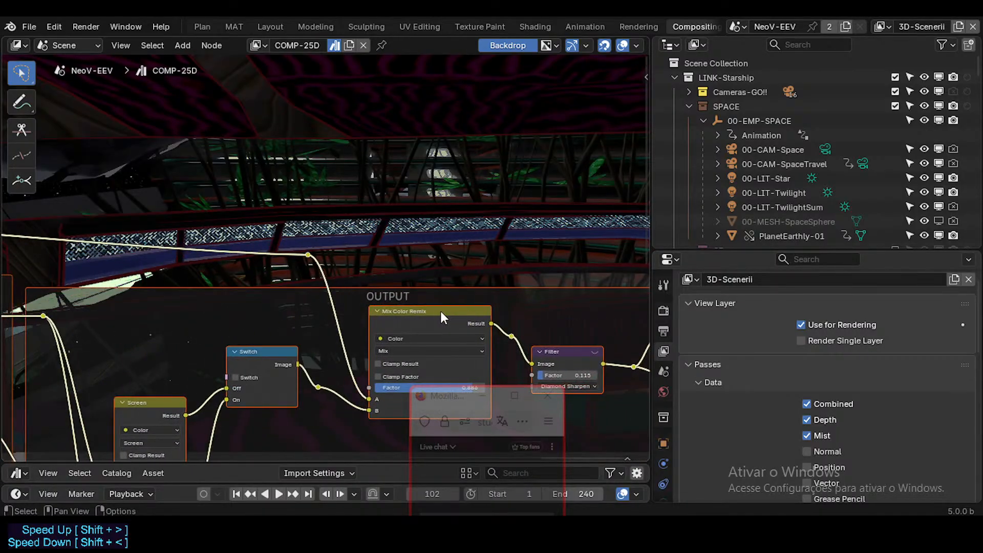
ctrl+shift+click(509, 330)
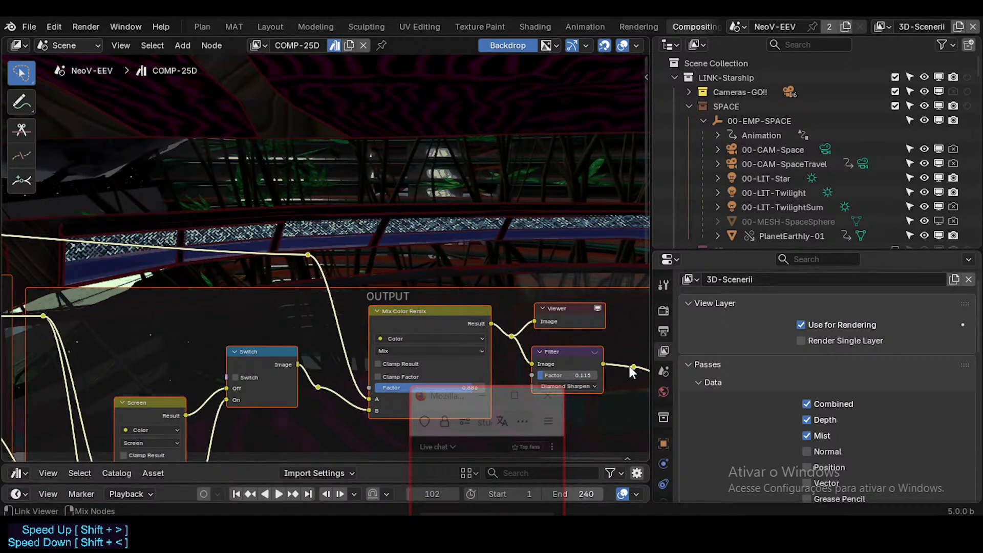
ctrl+shift+click(630, 367)
middle_drag(455, 291, 367, 282)
key(ctrl+s)
Examine the sharpened backdrop render at different magnifications, checking the railing, foliage and outlines.
middle_drag(429, 234, 438, 260)
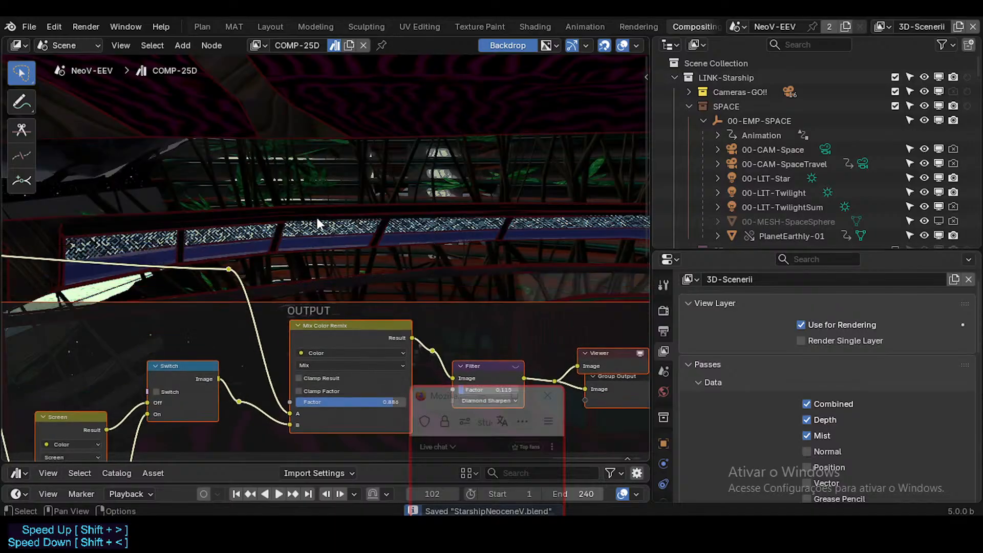
scroll(385, 238, up, 2)
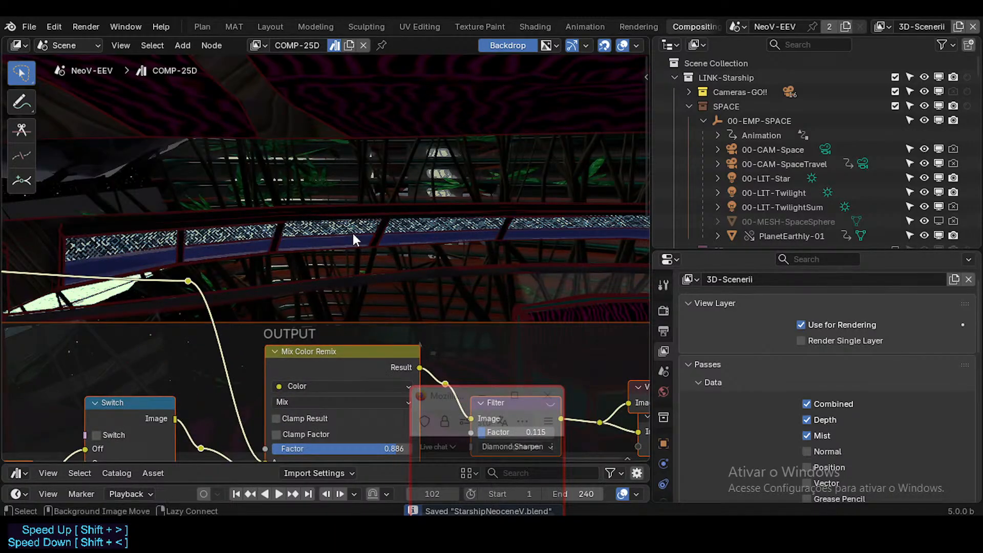
key(alt+v)
key(alt+v)
key(alt+v)
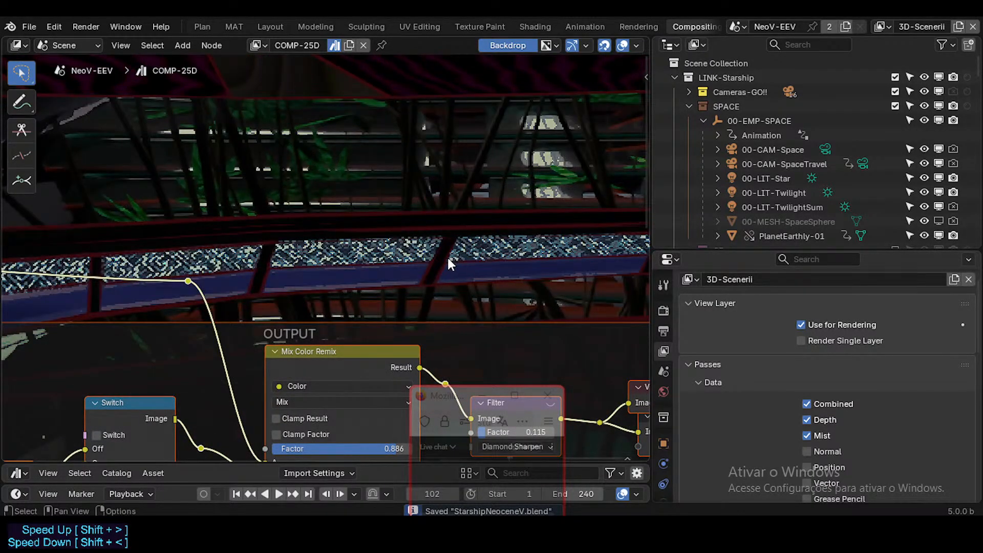
key(v)
key(v)
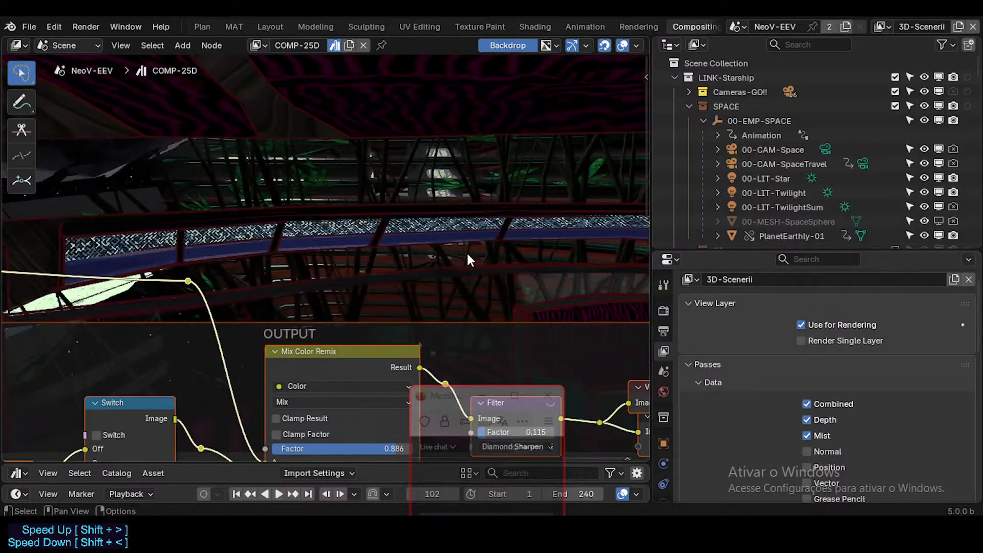
key(alt+v)
key(alt+v)
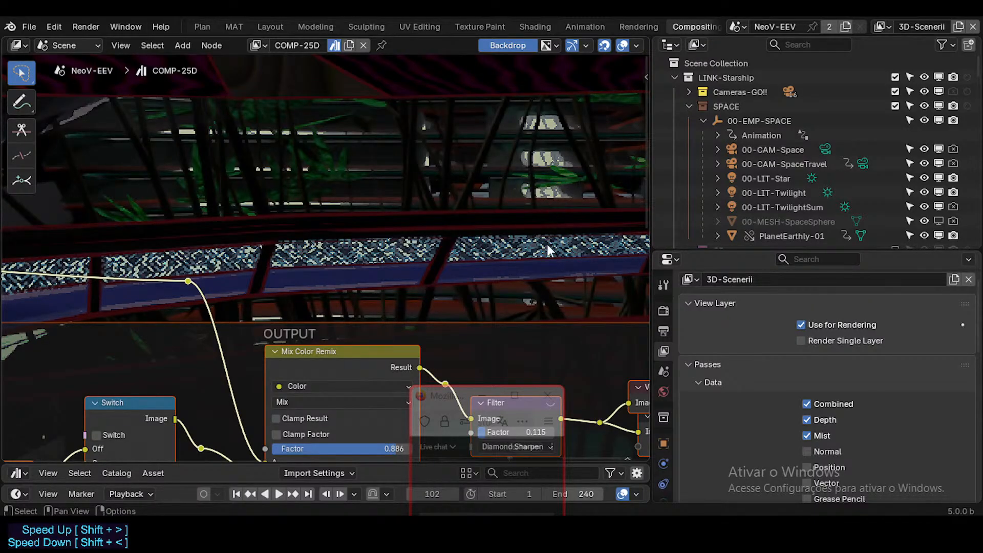
scroll(538, 246, down, 1)
key(alt+v)
key(v)
key(v)
key(v)
key(v)
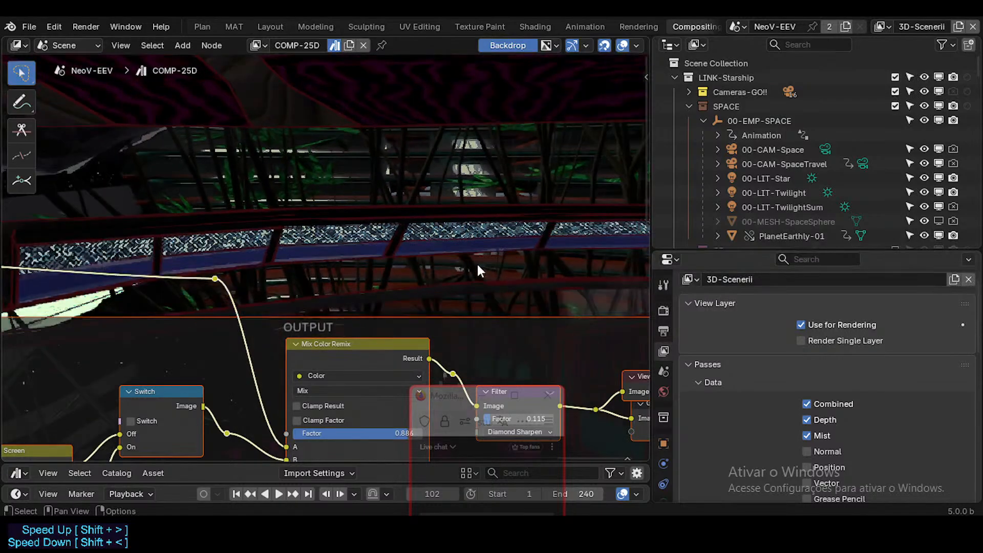
alt+middle_drag(390, 271, 466, 256)
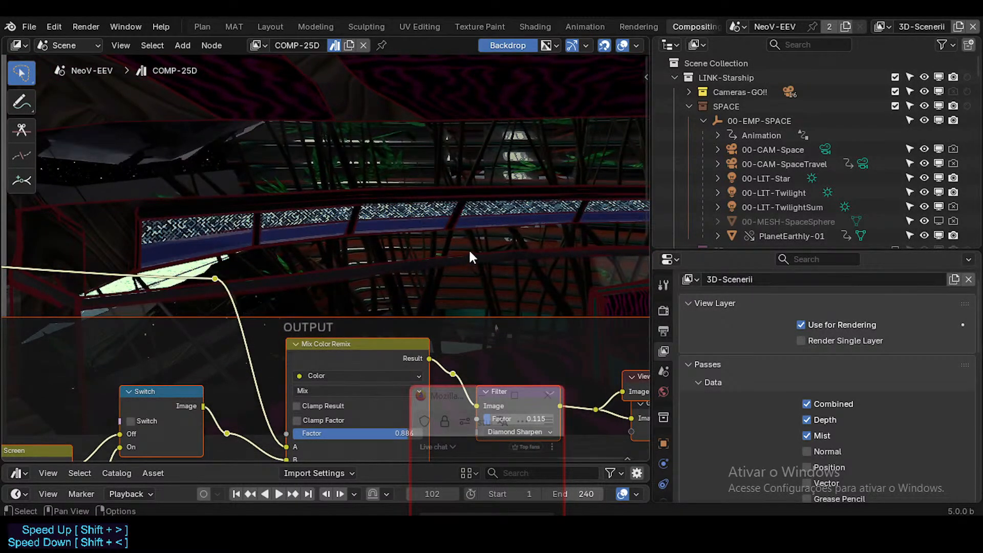
key(alt+v)
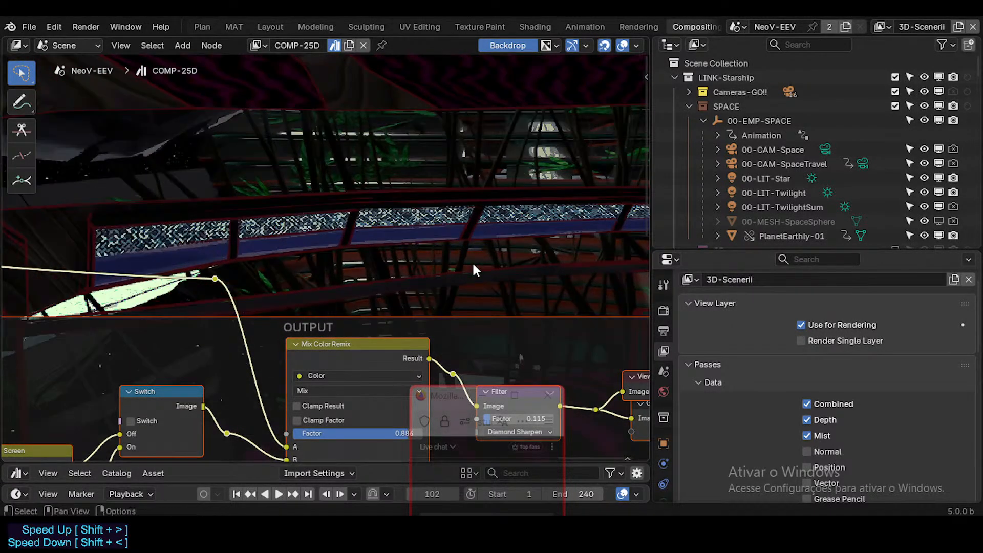
key(v)
key(v)
key(v)
key(alt+v)
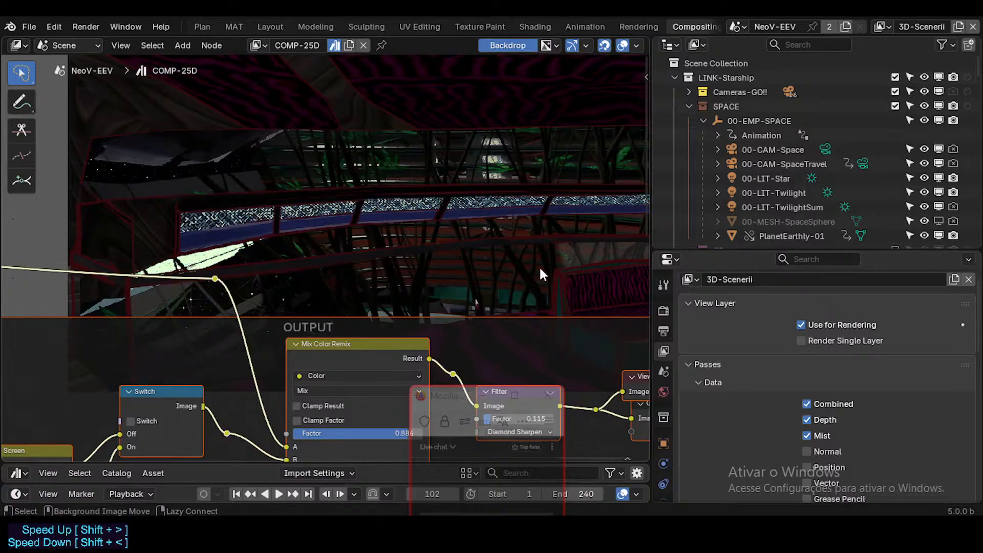
alt+middle_drag(540, 269, 448, 268)
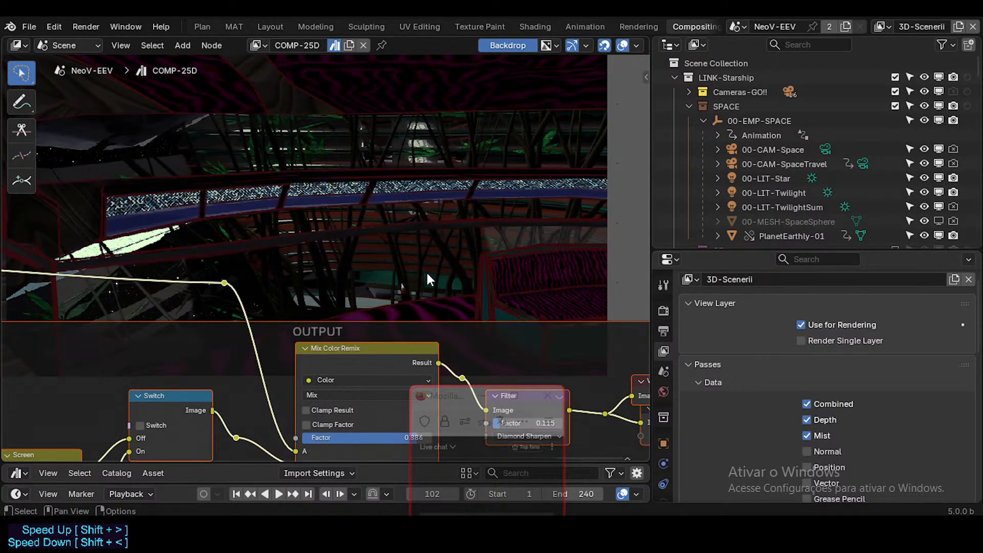
middle_drag(391, 255, 382, 257)
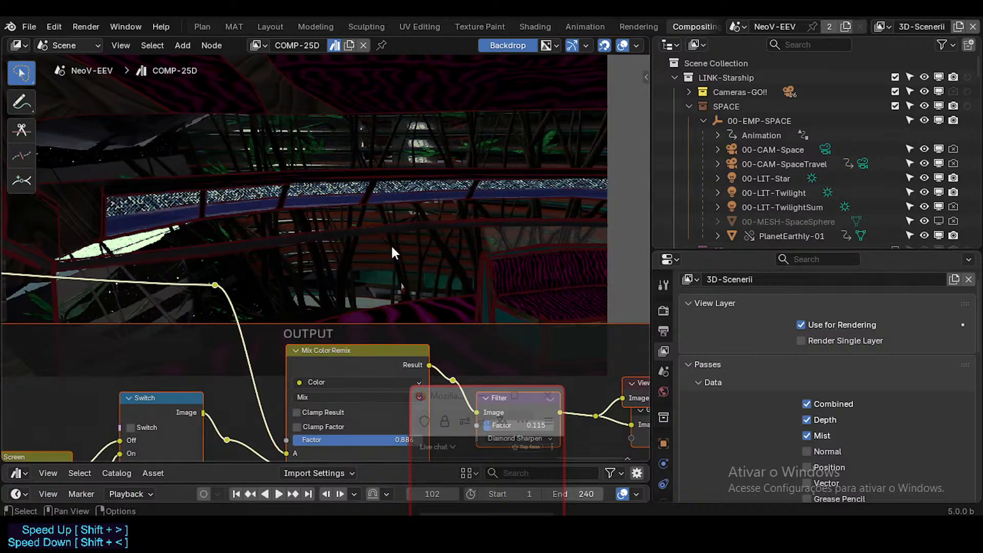
middle_drag(426, 260, 467, 241)
Trace the compositor back from the OUTPUT frame to the Render Layers nodes and save the file.
scroll(442, 321, down, 2)
scroll(441, 322, down, 1)
middle_drag(435, 301, 381, 245)
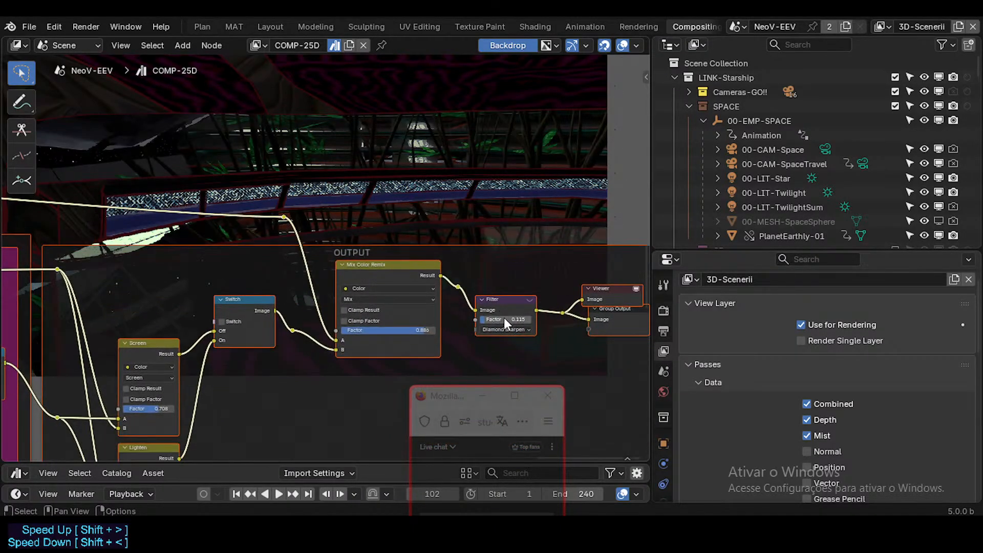
middle_drag(378, 299, 595, 283)
scroll(354, 277, down, 8)
middle_drag(354, 277, 595, 260)
middle_drag(218, 268, 315, 277)
key(ctrl+s)
middle_drag(248, 254, 407, 255)
middle_drag(294, 251, 491, 256)
middle_drag(251, 265, 407, 270)
scroll(194, 267, down, 4)
scroll(194, 264, down, 3)
middle_drag(285, 313, 646, 341)
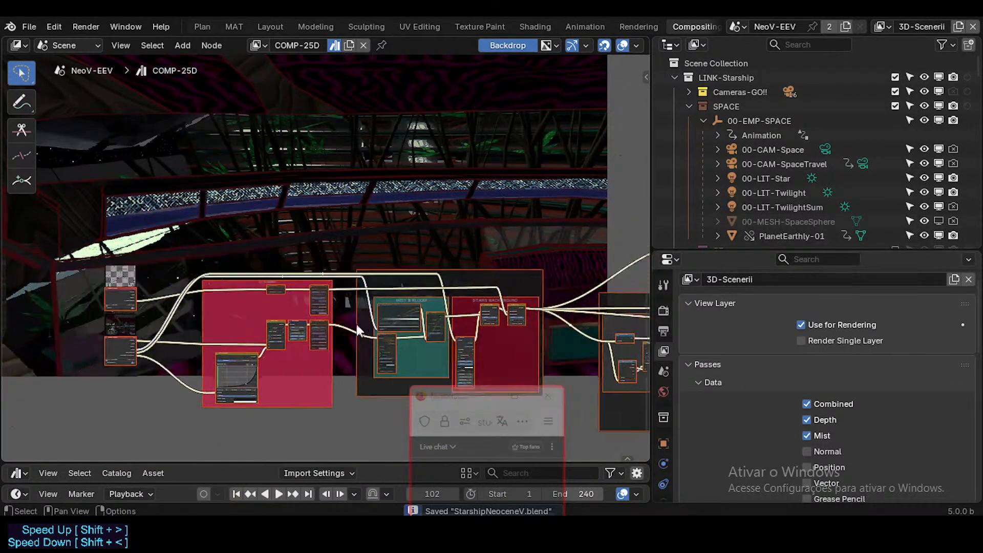
Preview the 2D-GP Render Layers node's Grease Pencil pass through the Viewer and inspect its line art.
middle_drag(356, 324, 494, 305)
scroll(354, 299, up, 5)
middle_drag(374, 296, 262, 278)
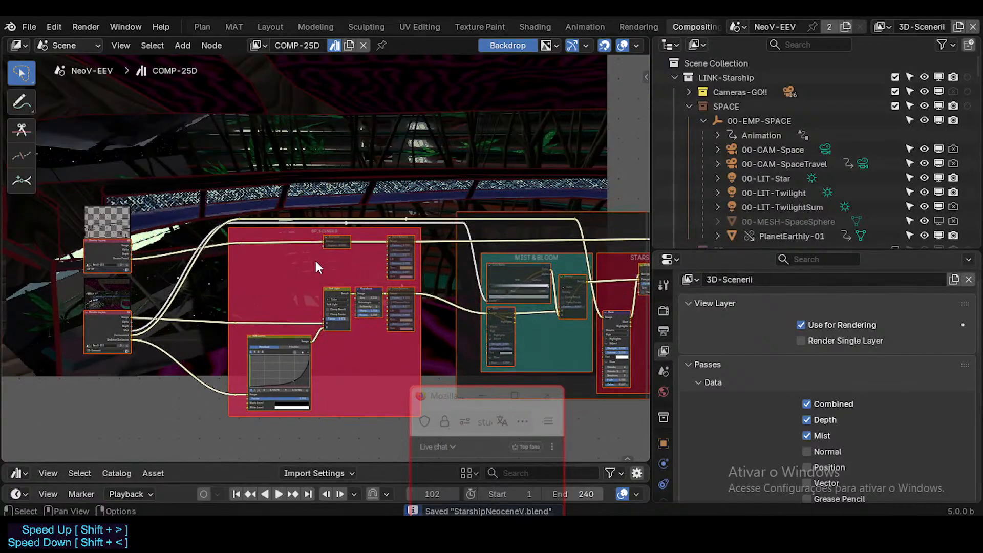
middle_drag(316, 259, 317, 268)
middle_drag(242, 276, 310, 294)
scroll(310, 296, up, 2)
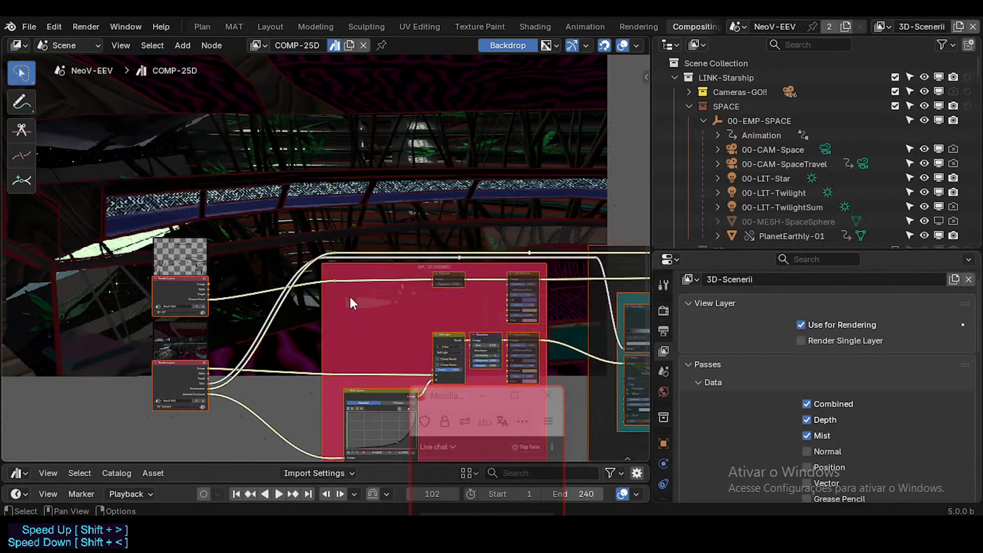
scroll(214, 278, up, 1)
scroll(214, 279, up, 1)
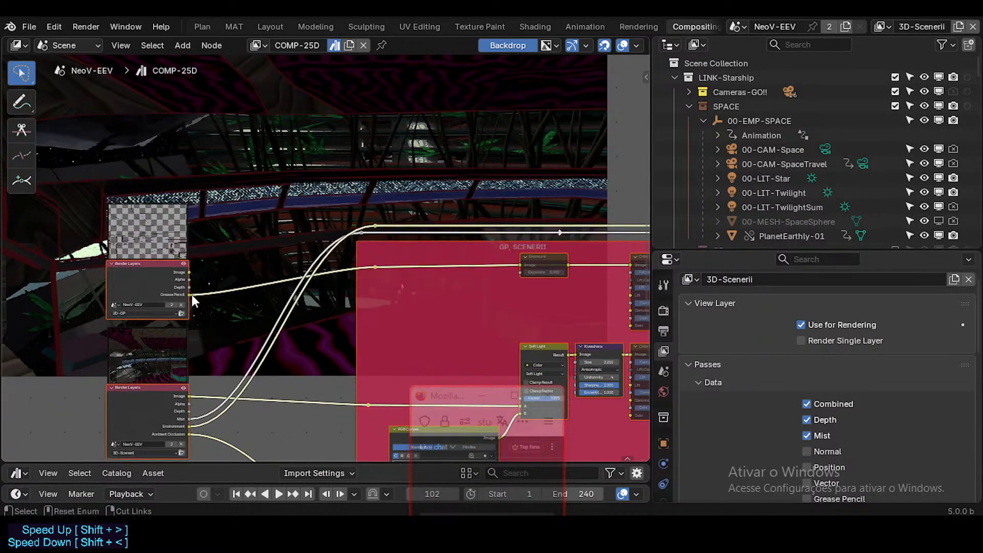
ctrl+shift+click(372, 266)
middle_drag(349, 289, 368, 341)
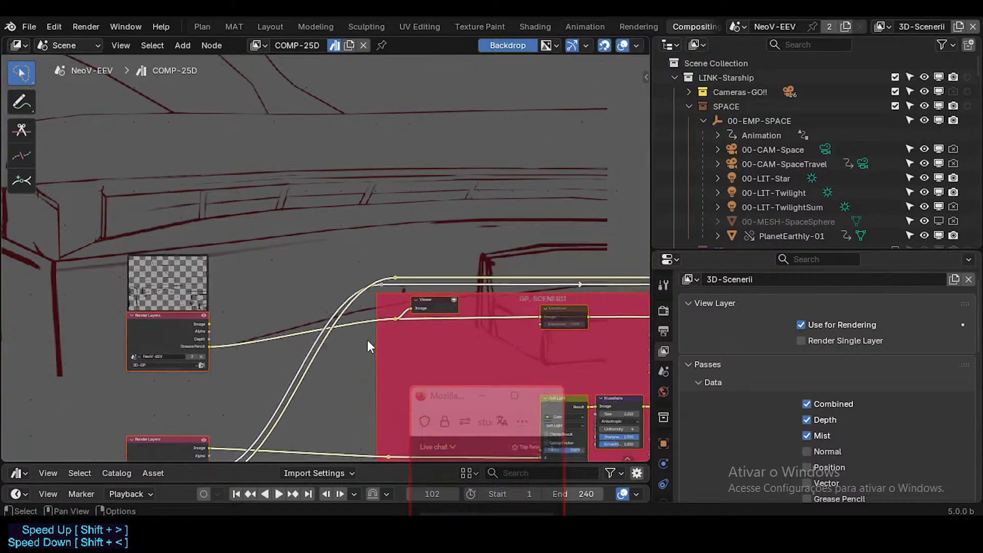
scroll(393, 308, down, 2)
scroll(233, 344, up, 1)
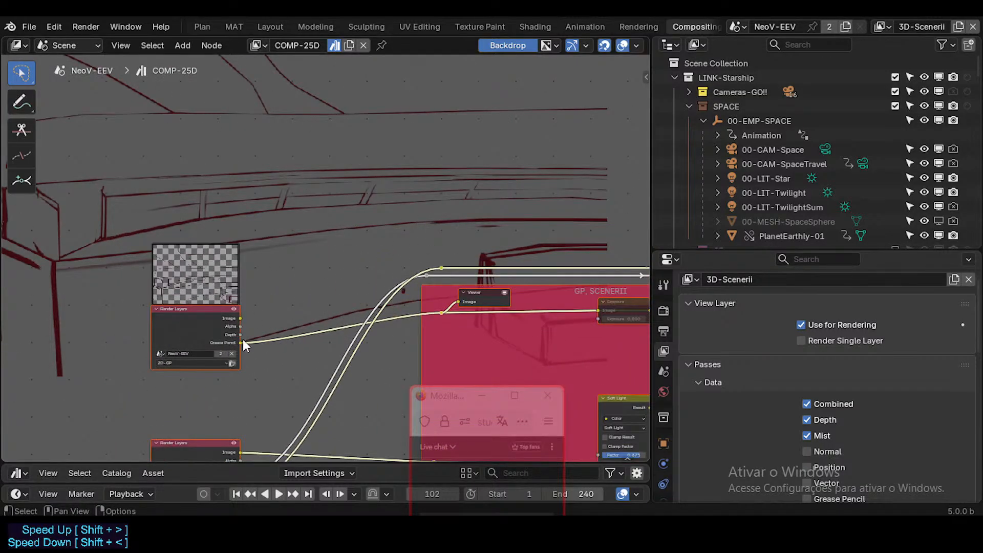
middle_drag(287, 301, 281, 312)
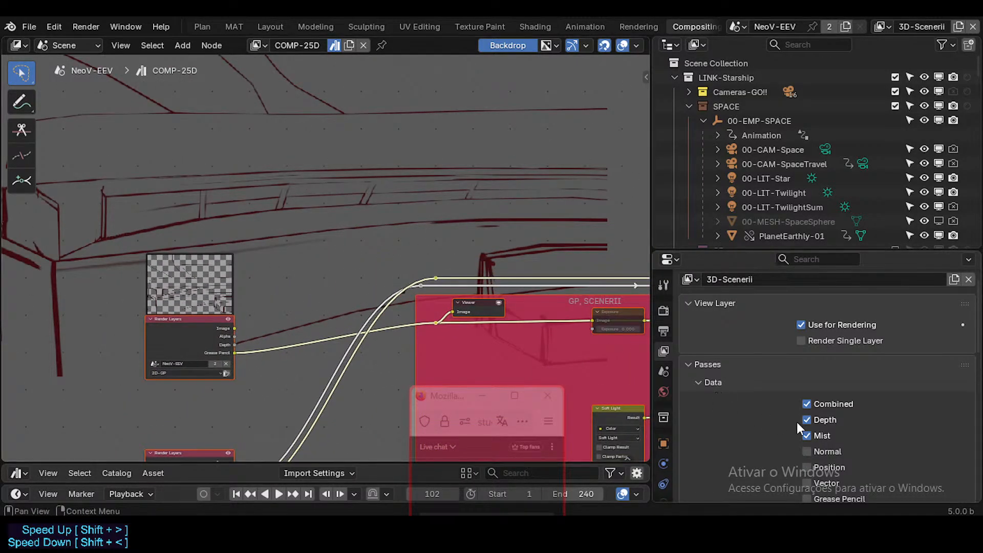
Collapse 00-EMP-SPACE and the SPACE collection in the outliner, and switch the active view layer to 2D-GP.
scroll(796, 422, down, 3)
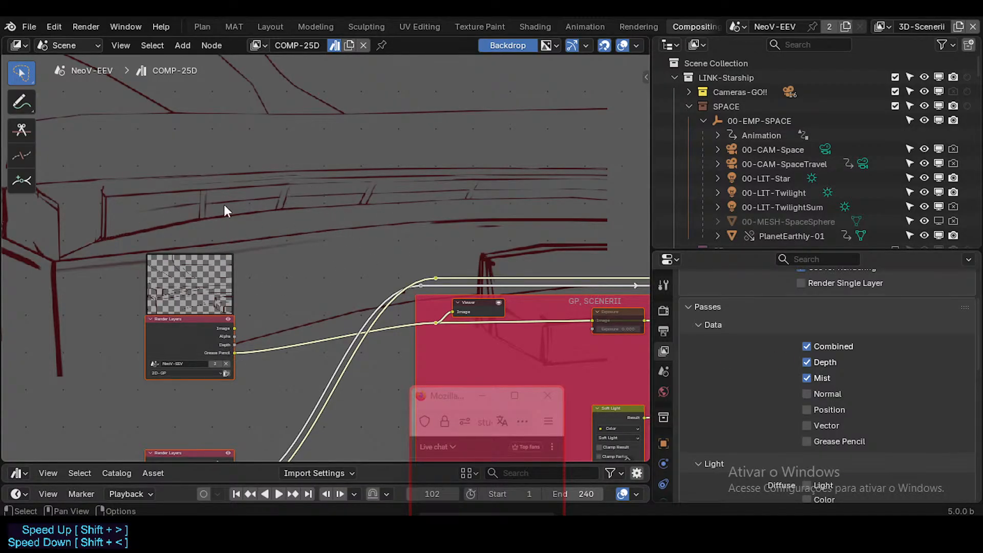
scroll(333, 256, down, 3)
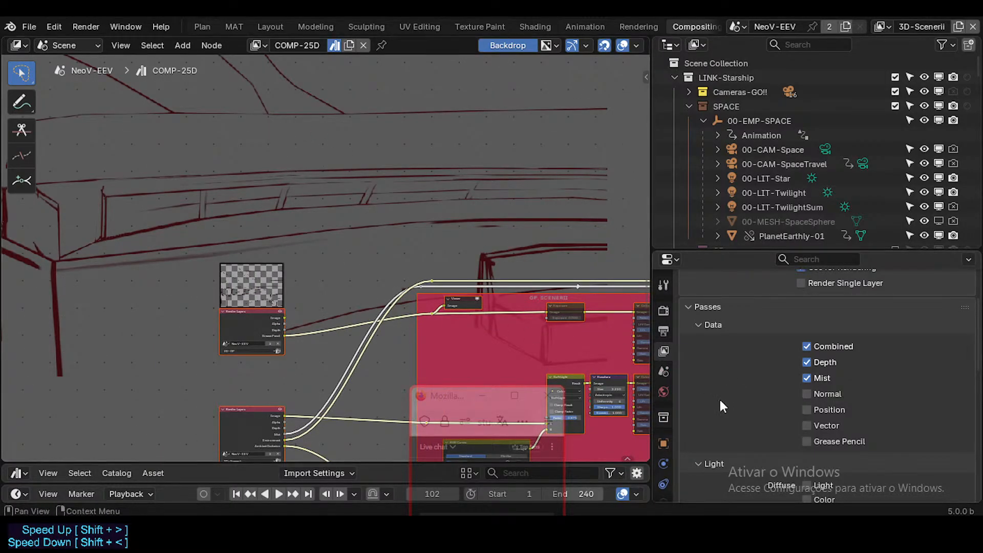
click(704, 121)
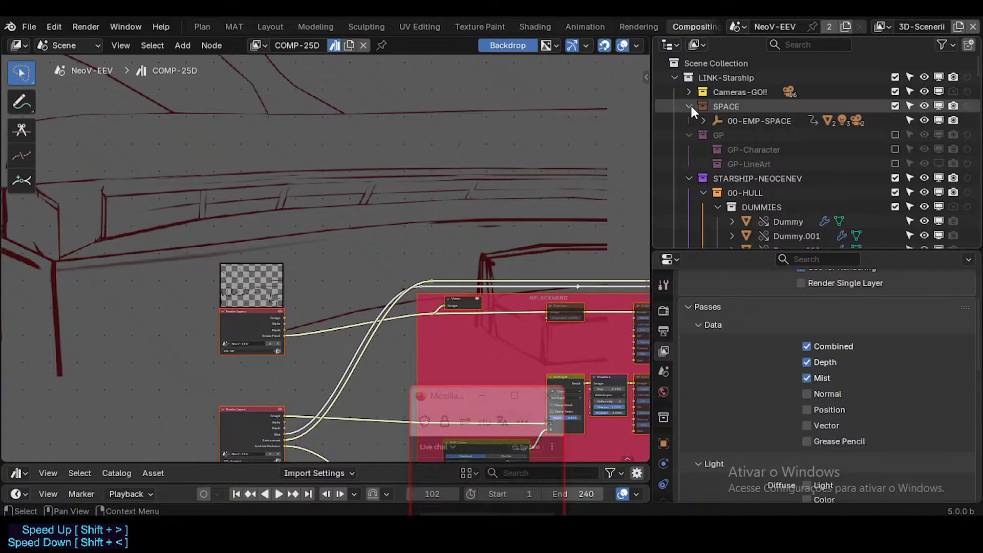
click(689, 106)
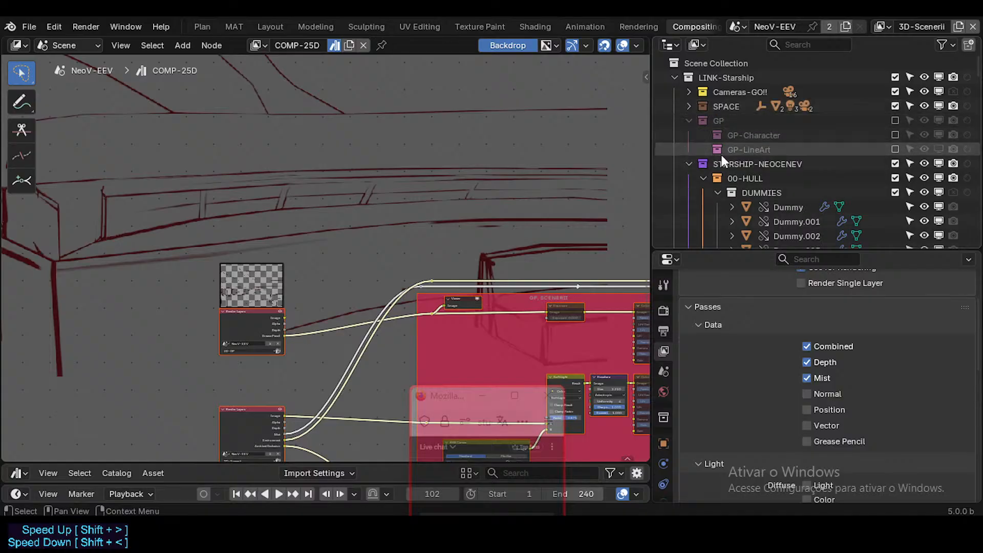
click(881, 26)
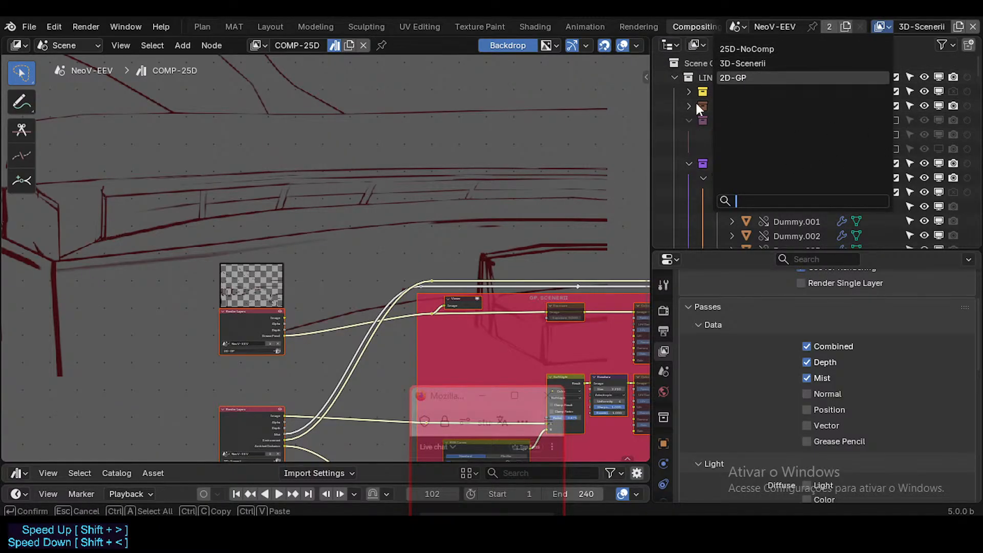
click(740, 77)
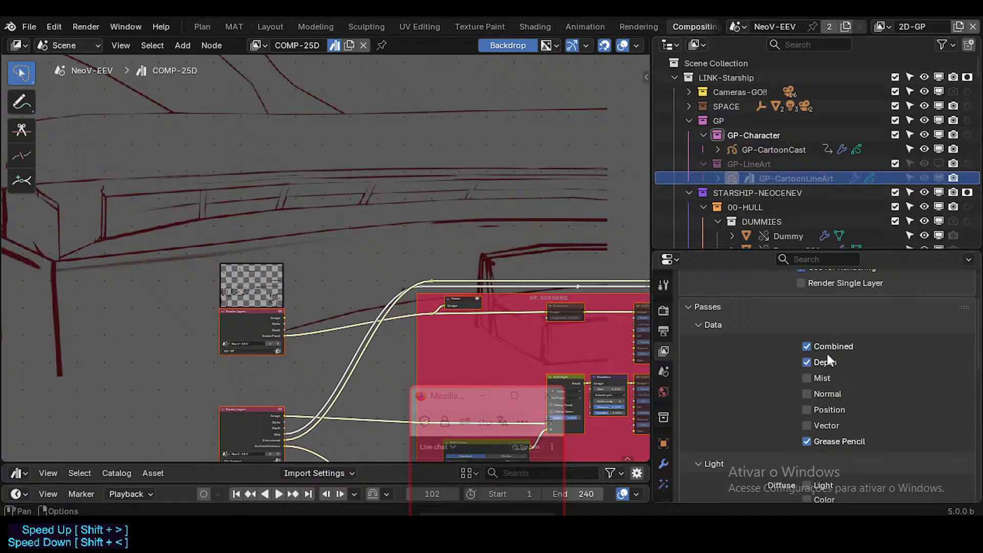
Check the 2D-GP view layer's passes and open the Grease Pencil layer settings of GP-CartoonLineArt.
scroll(826, 352, down, 4)
scroll(662, 444, down, 1)
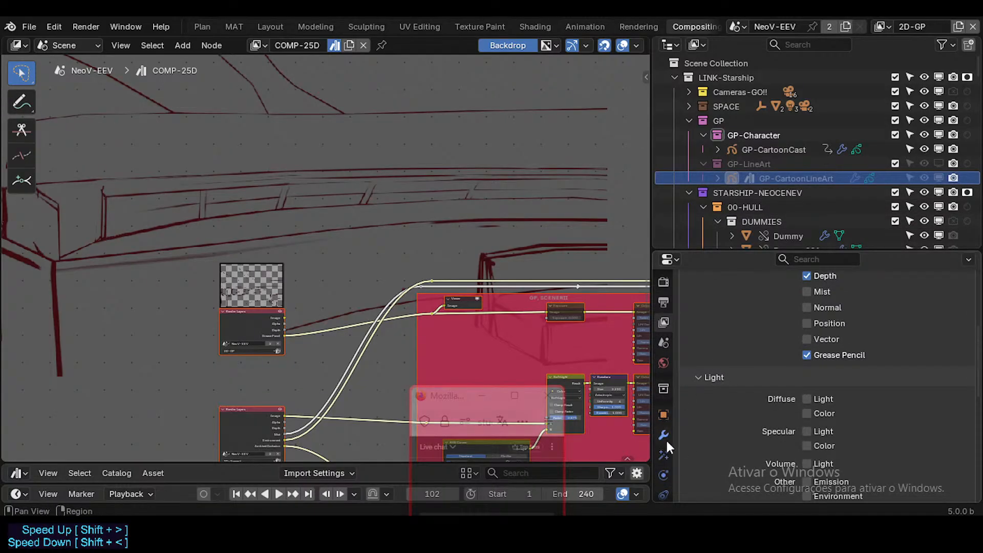
scroll(665, 447, down, 3)
click(662, 444)
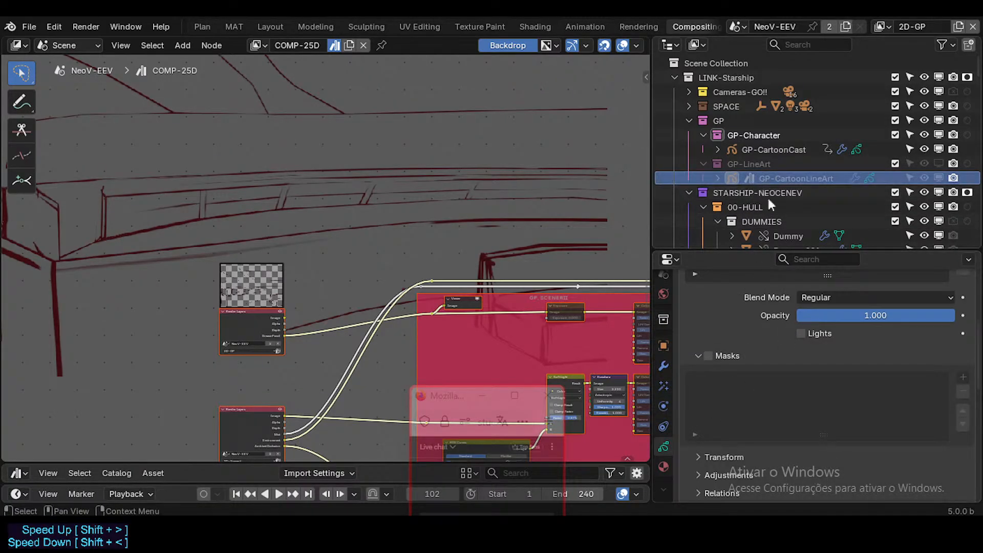
scroll(831, 392, down, 2)
scroll(830, 391, up, 7)
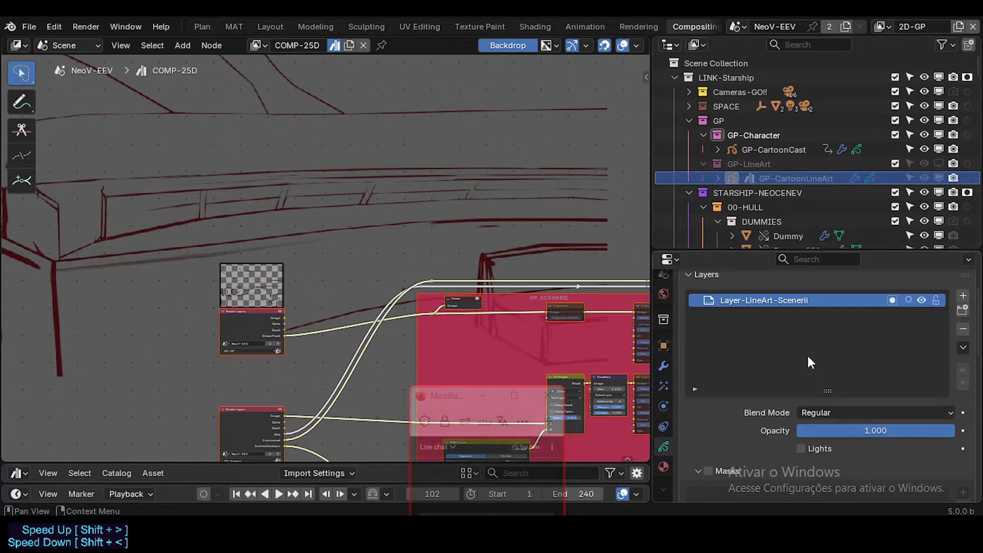
Select GP-CartoonCast and go through its Strokes, CellShadingShadowI and CellShadingFlat layers, ending on CellShadingFlat.
click(773, 148)
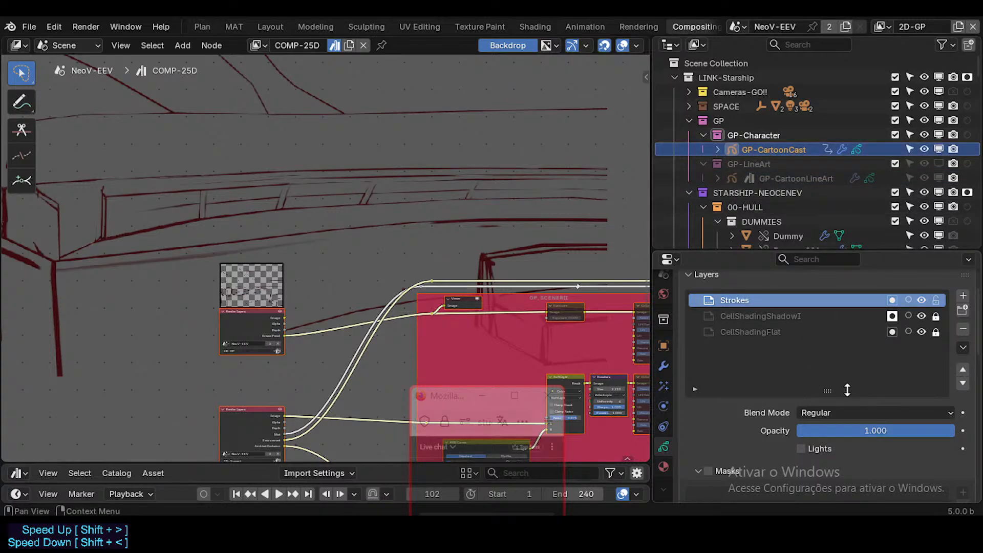
click(752, 318)
click(755, 332)
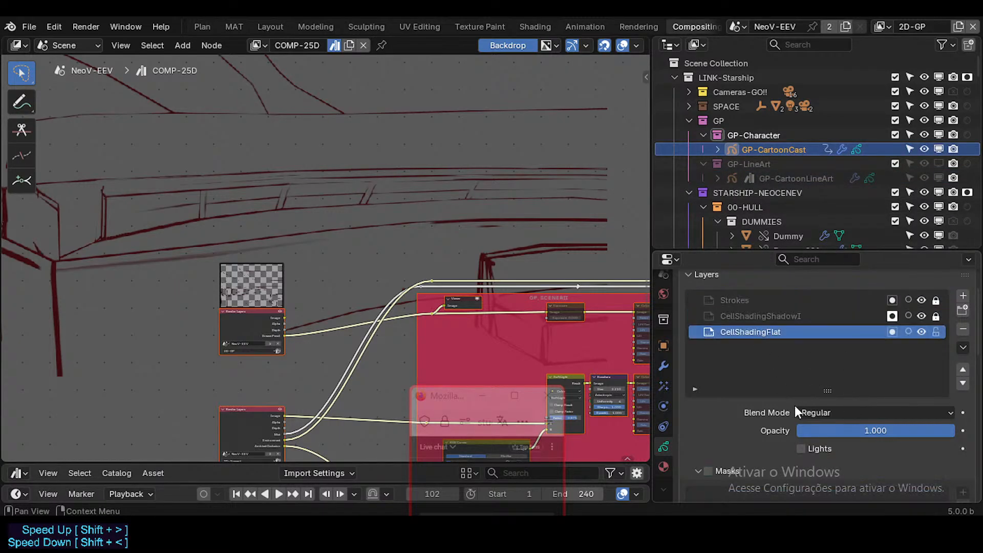
click(779, 316)
click(776, 301)
click(775, 316)
click(776, 329)
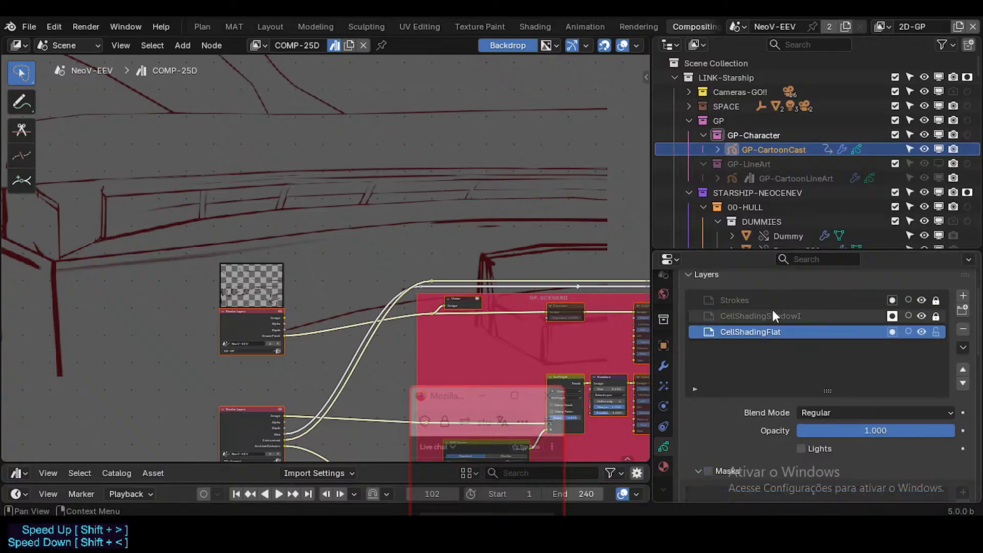
Compare the blend mode and mask settings of GP-CartoonCast's CellShadingShadowI, CellShadingFlat and Strokes layers, ending on Strokes.
click(773, 313)
click(768, 302)
click(776, 330)
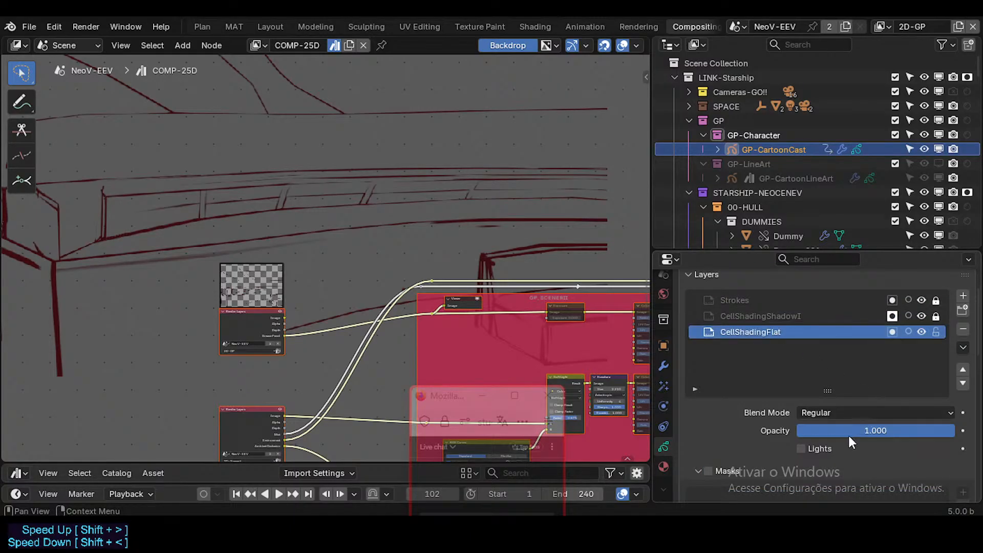
click(768, 315)
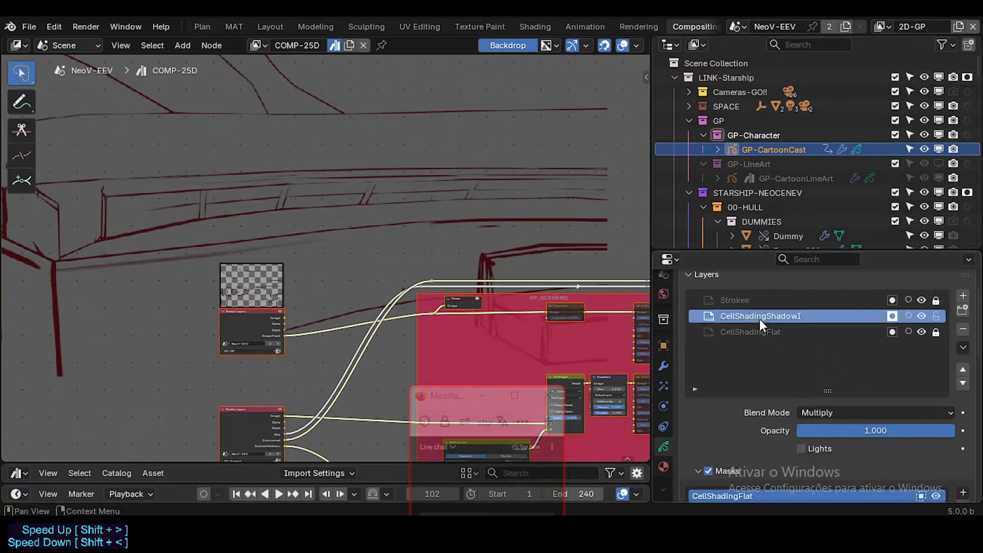
click(759, 330)
click(750, 300)
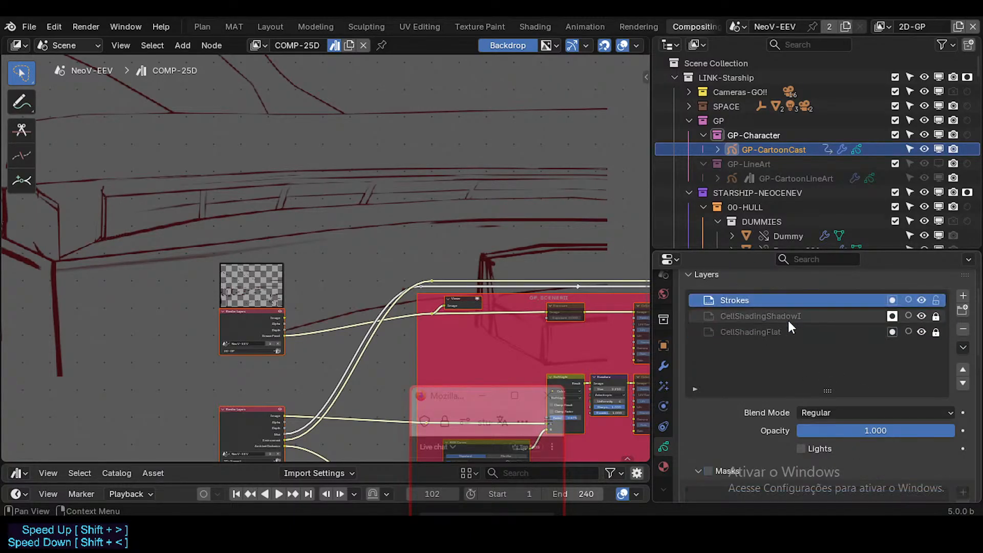
Review GP-CartoonLineArt's Lineart modifier and visual effects, and view the modifier stack of GP-CartoonCast.
click(790, 178)
scroll(829, 394, down, 5)
click(664, 366)
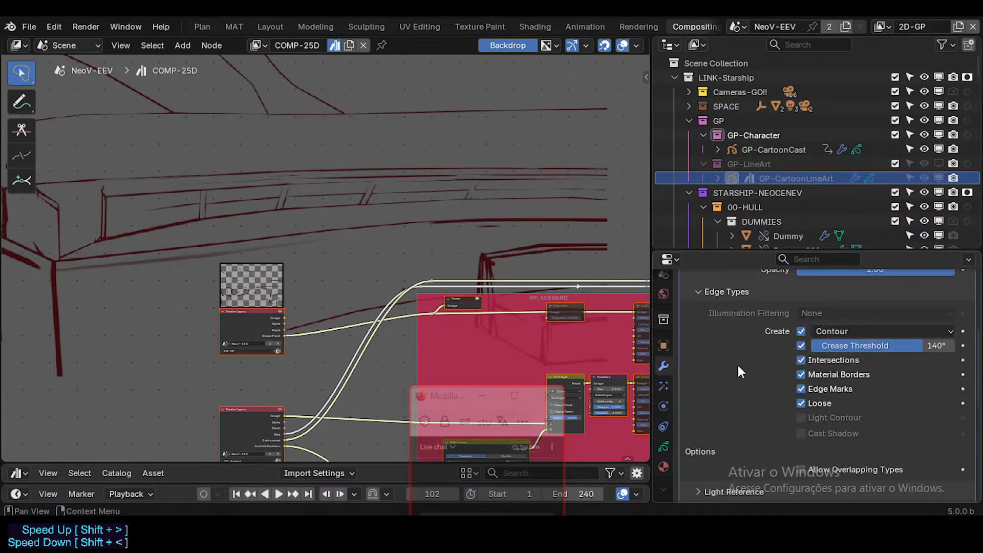
scroll(739, 365, up, 3)
click(664, 385)
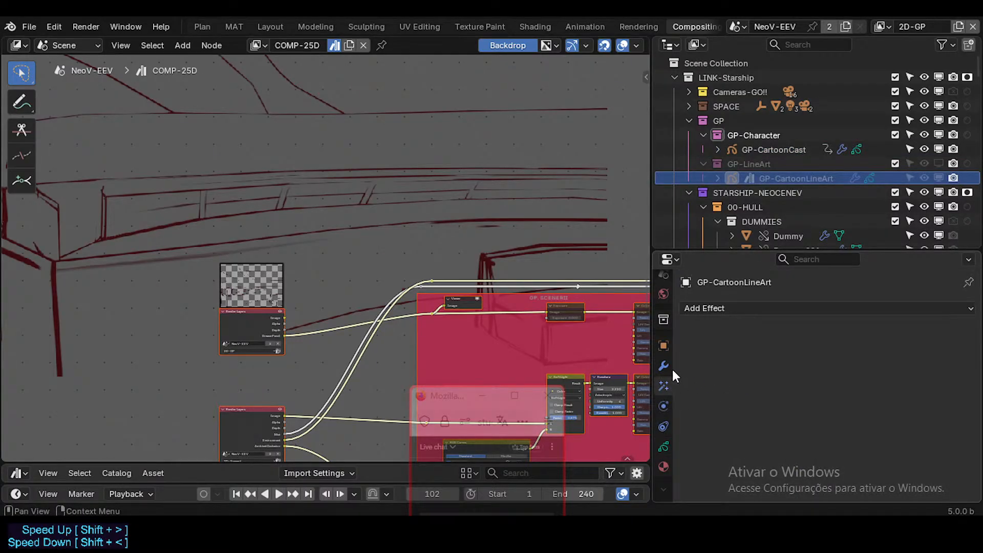
click(742, 149)
click(664, 366)
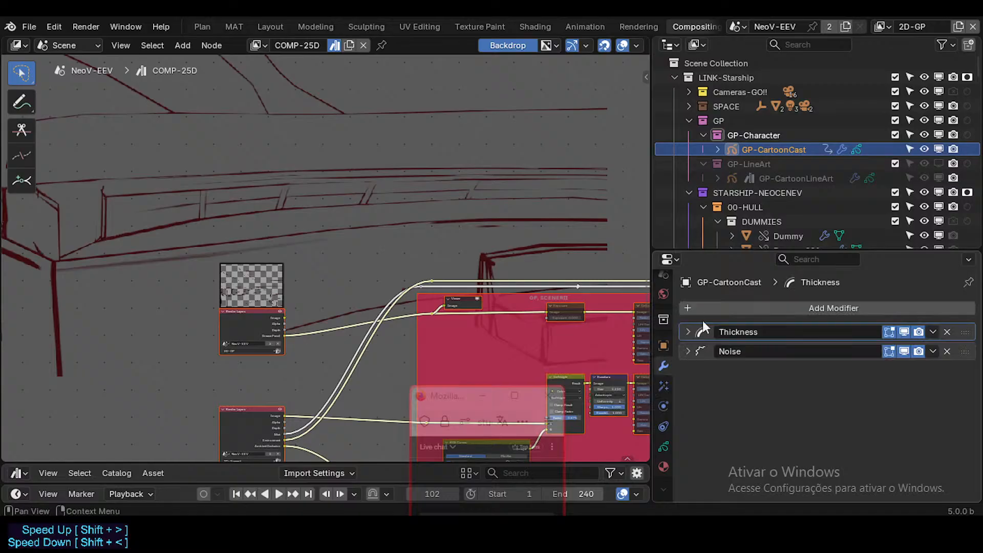
Collapse the Lineart modifier on GP-CartoonLineArt, check the Opacity modifier's settings, and remove the Opacity modifier.
click(774, 177)
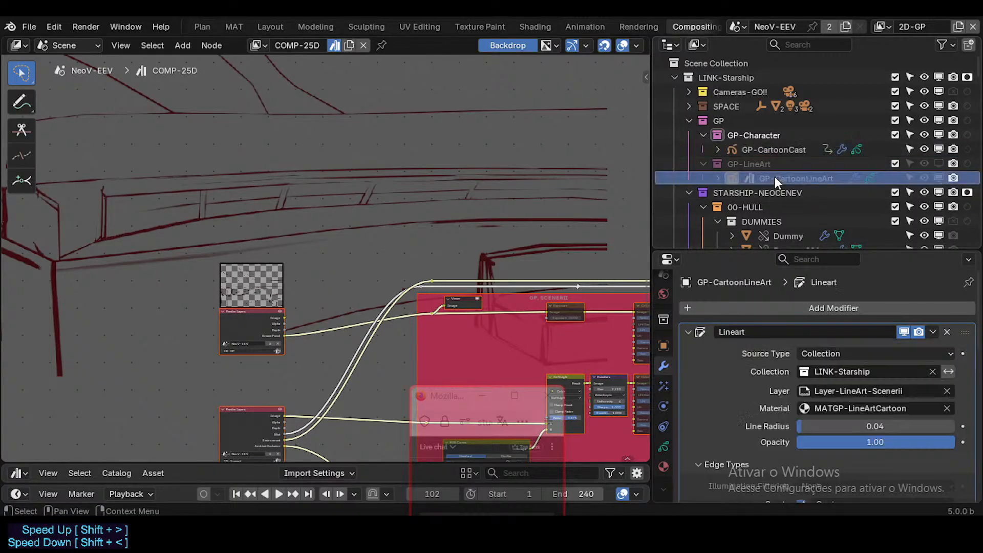
click(687, 331)
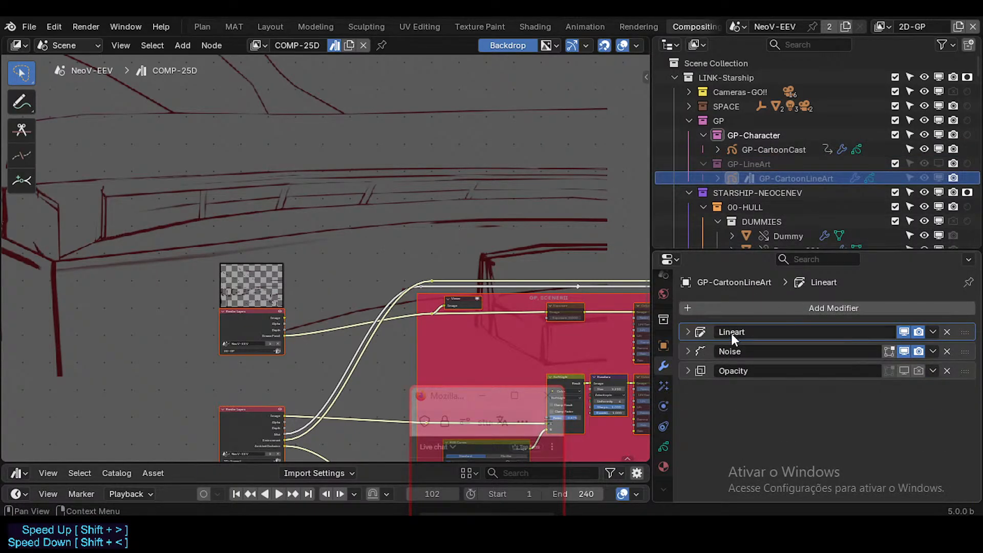
click(688, 369)
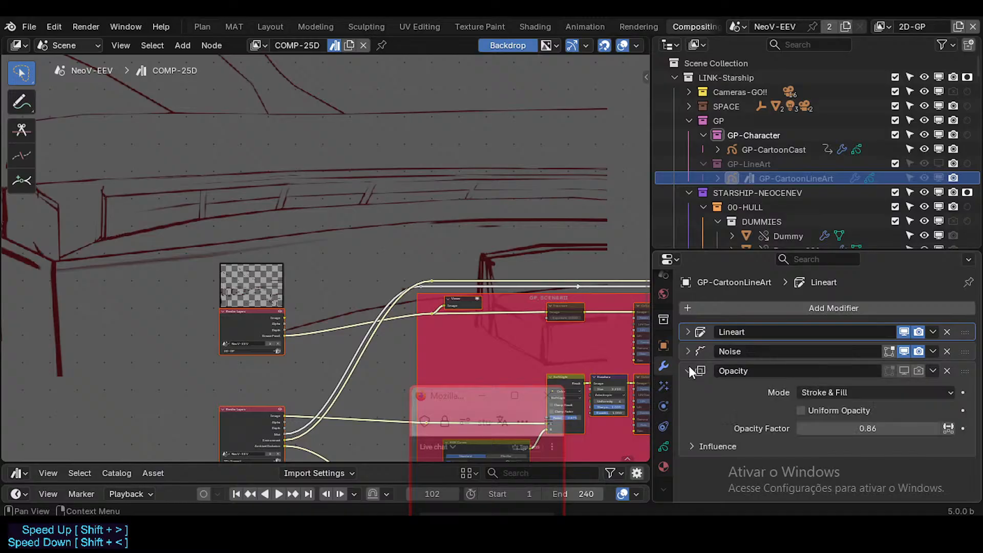
click(689, 370)
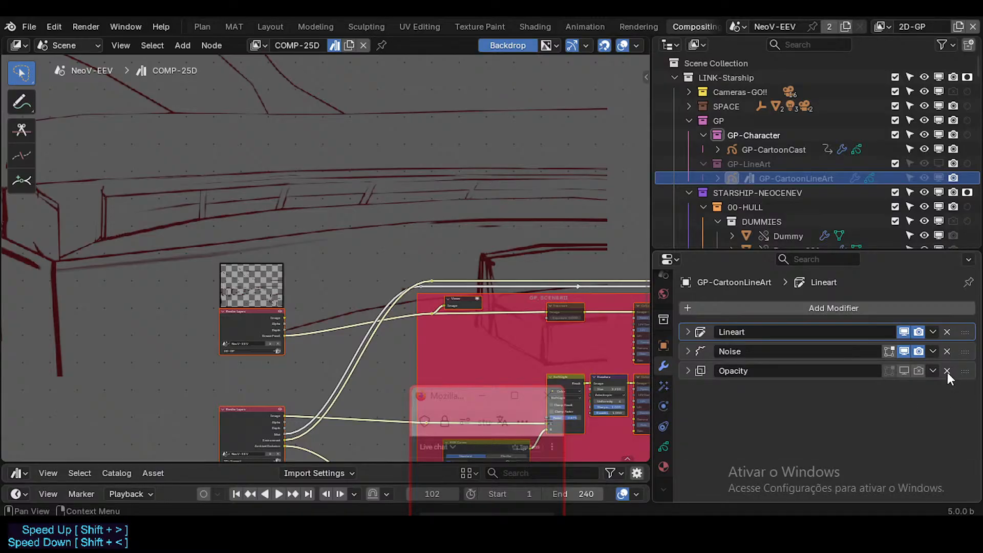
click(946, 370)
Check GP-CartoonLineArt's Noise modifier settings, reselect GP-CartoonCast and save the file.
click(688, 350)
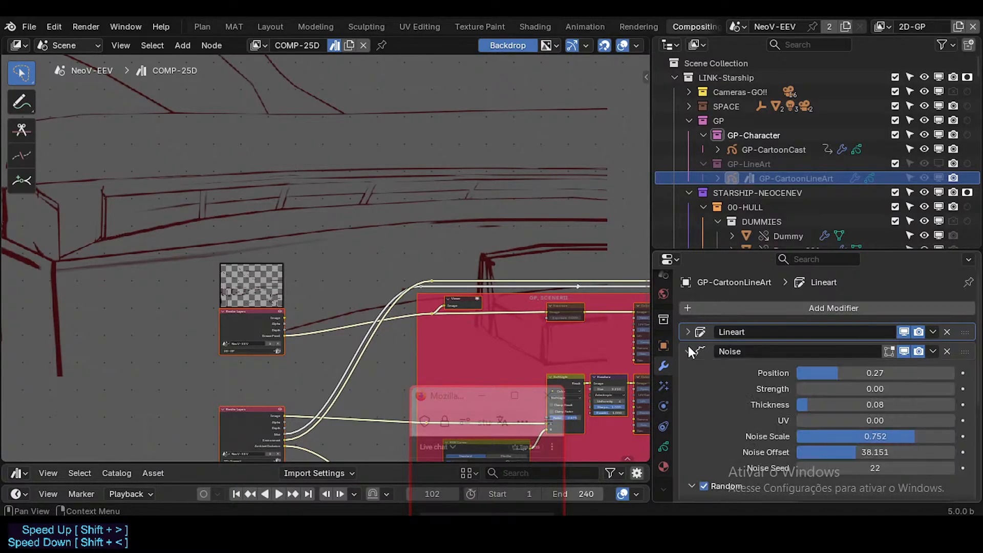
click(688, 351)
click(776, 149)
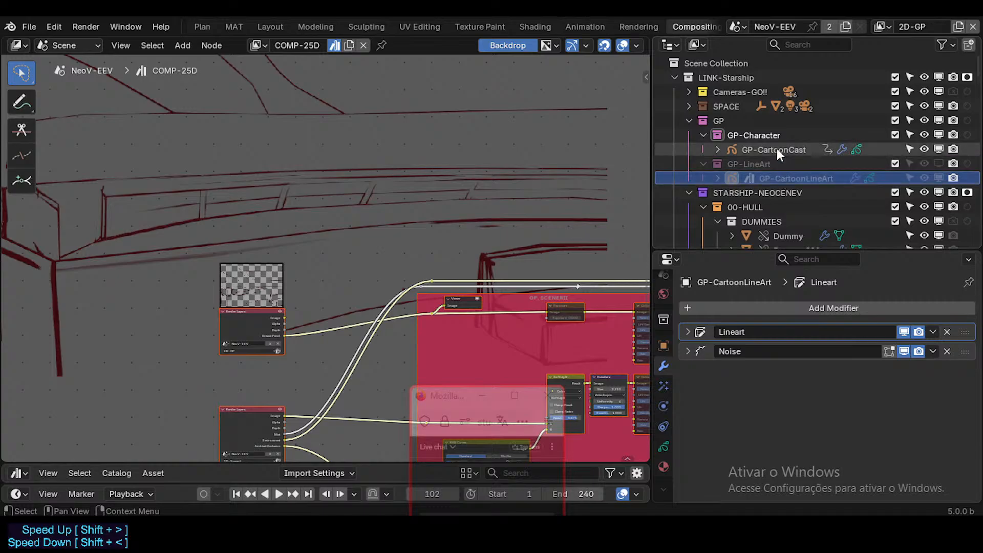
key(ctrl+s)
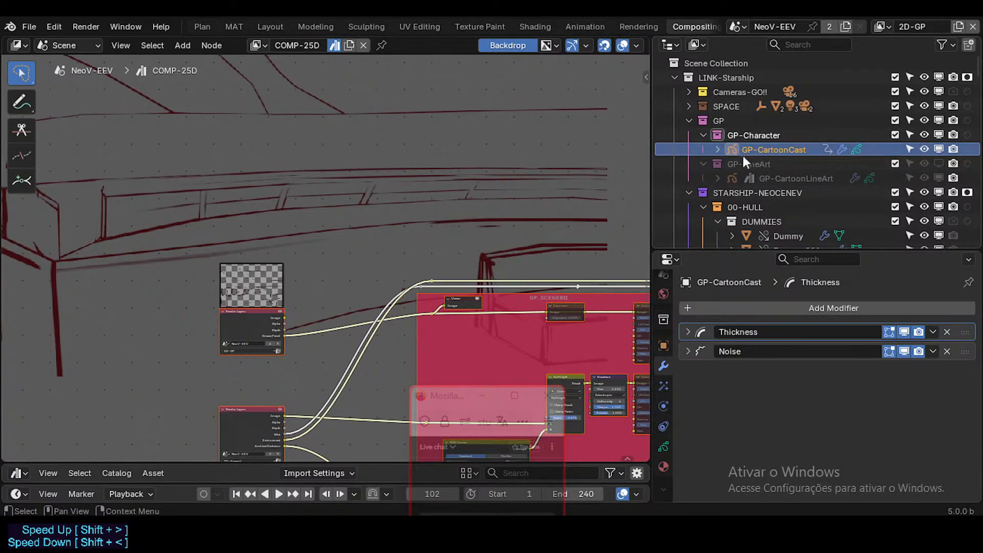
In the Layout workspace, switch the active view layer to 25D-NoComp and disable the viewport compositor.
click(270, 27)
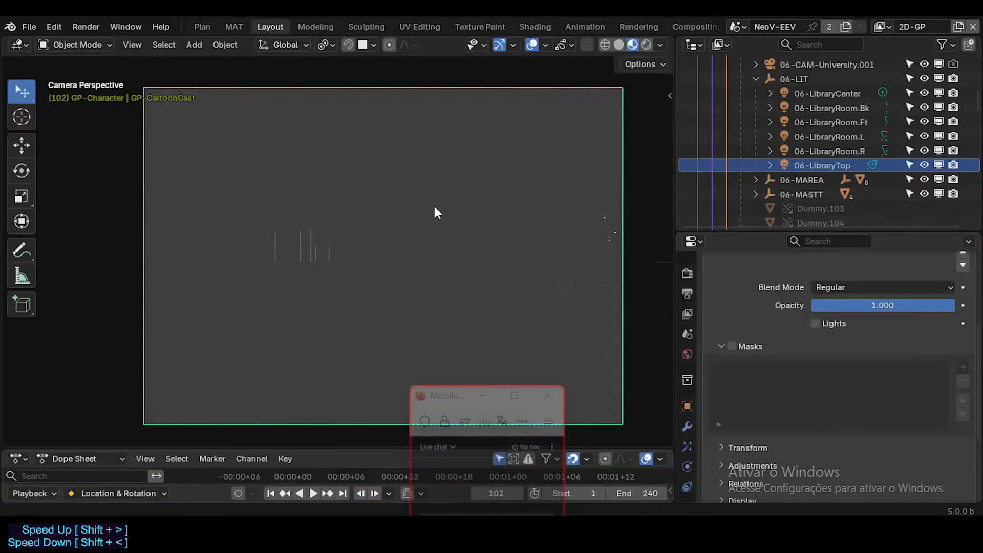
click(881, 26)
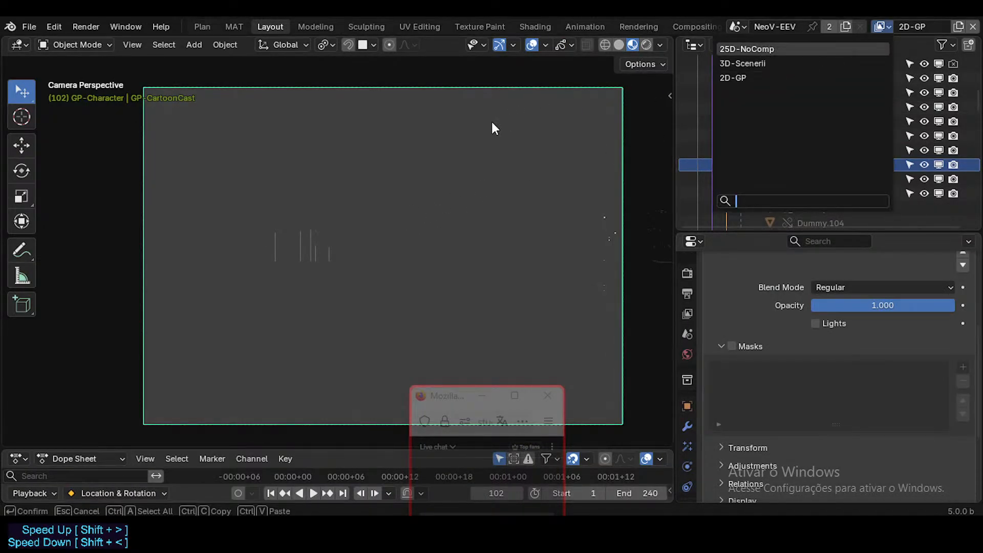
key(Return)
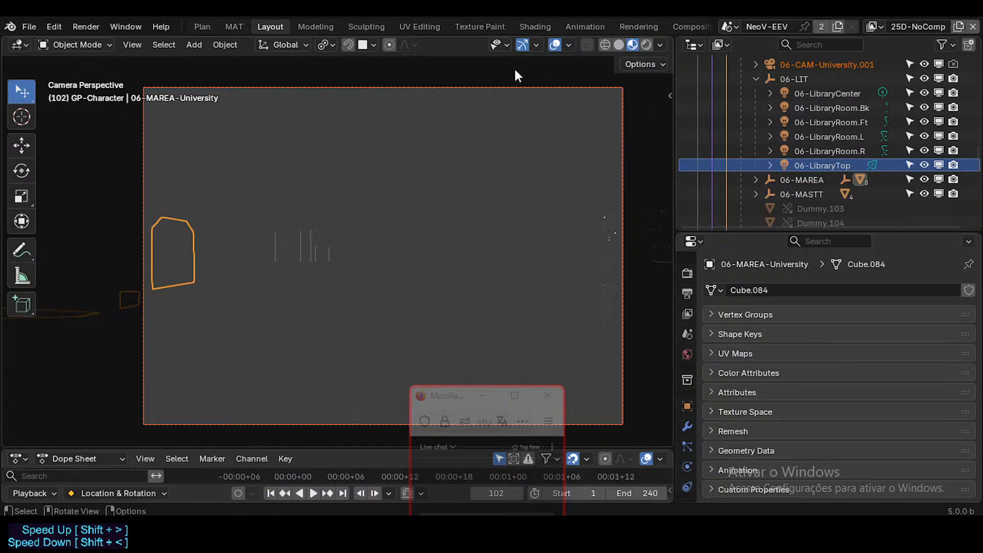
click(660, 45)
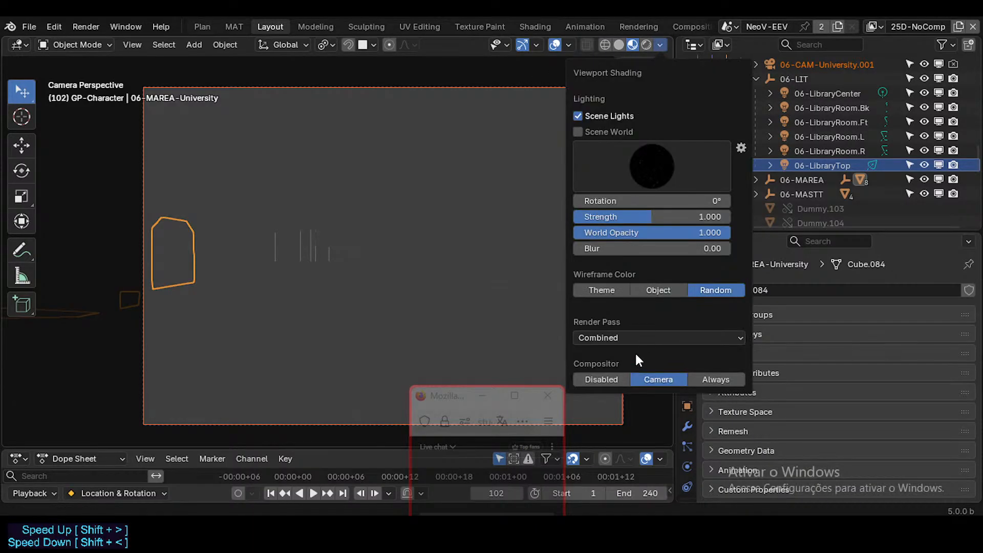
click(603, 377)
click(374, 45)
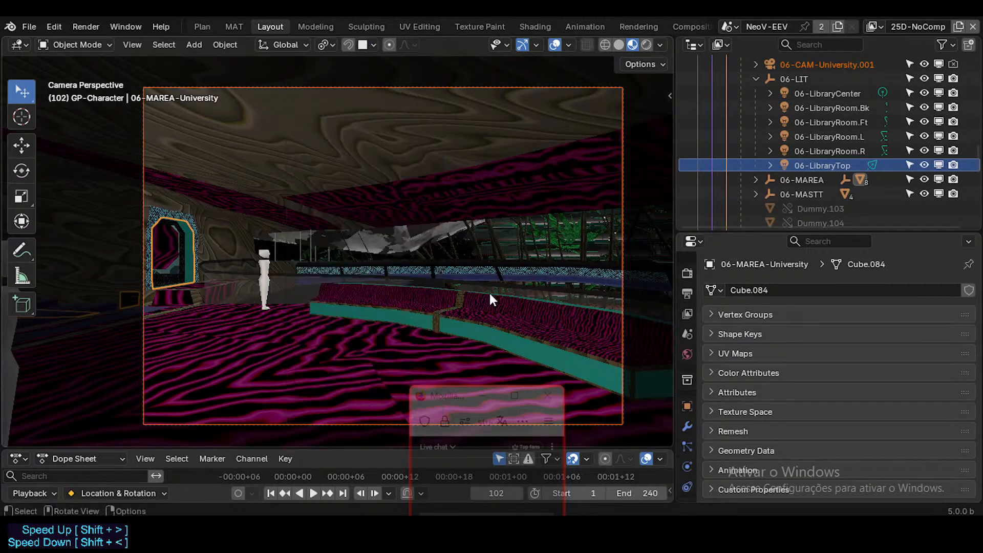
Walk through the university interior around the curved bench, railing and arched doorway to inspect the uncomposited scene.
key(shift+grave)
key(a)
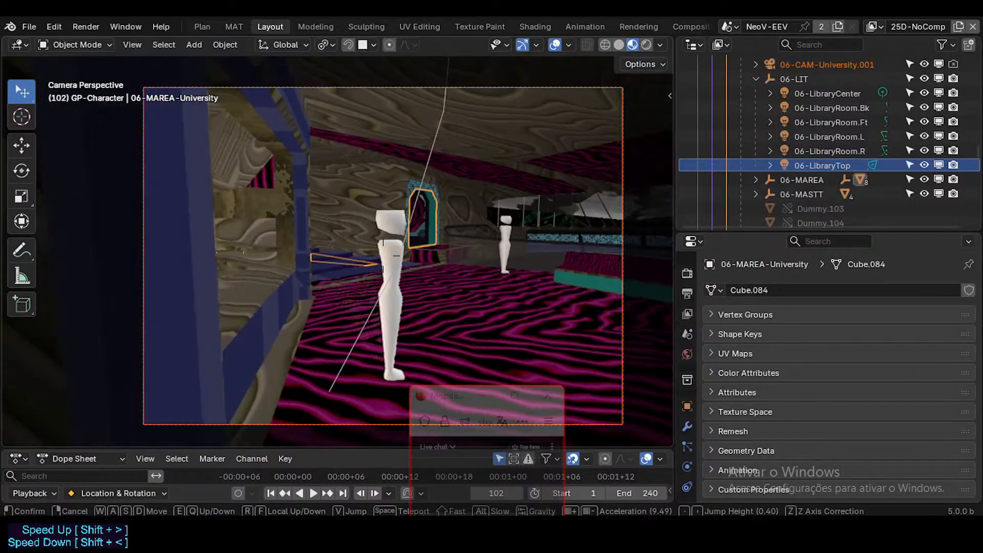
key(q)
key(e)
key(d)
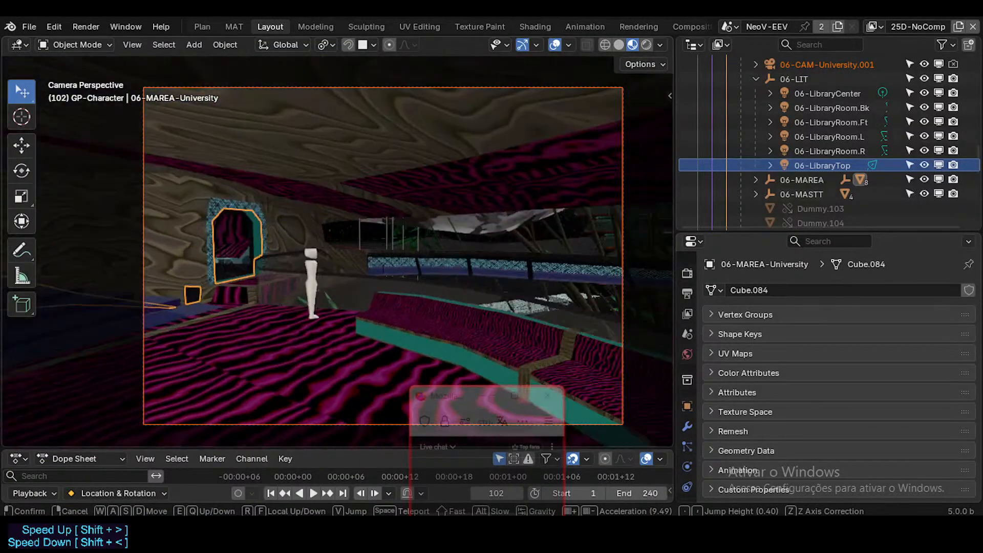
key(w)
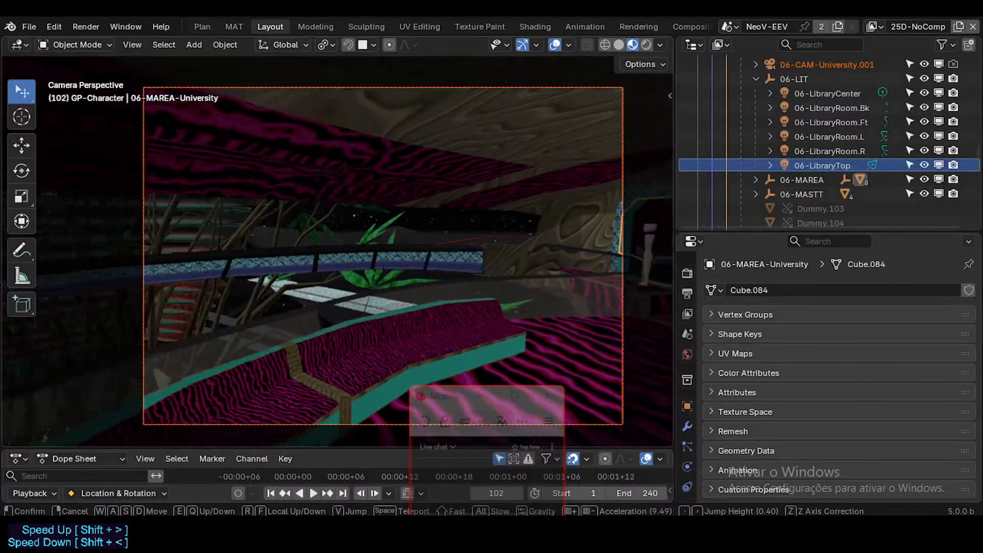
key(s)
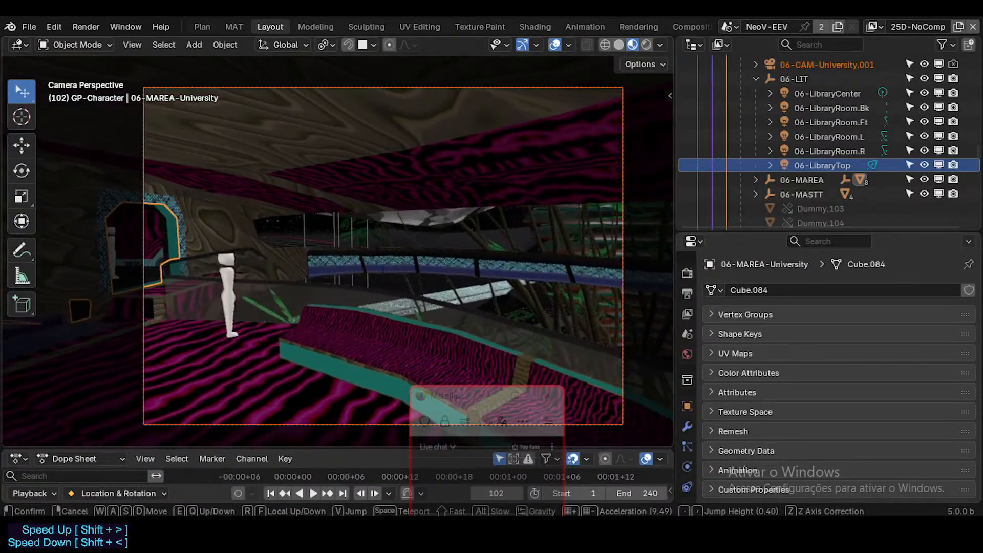
click(488, 294)
middle_drag(539, 316, 641, 278)
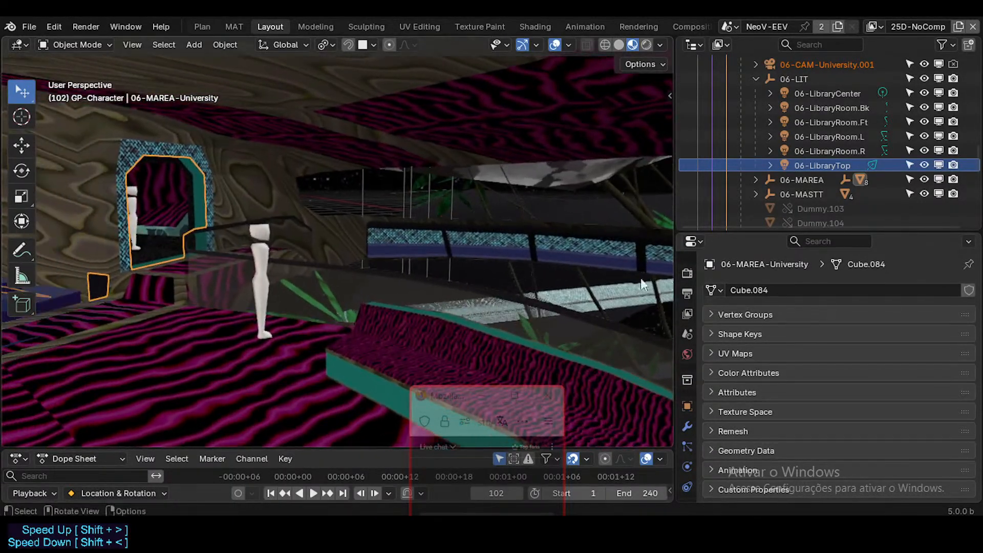
Select 06-CAM-University under 06-EMP-University and make it the active scene camera.
scroll(789, 120, up, 5)
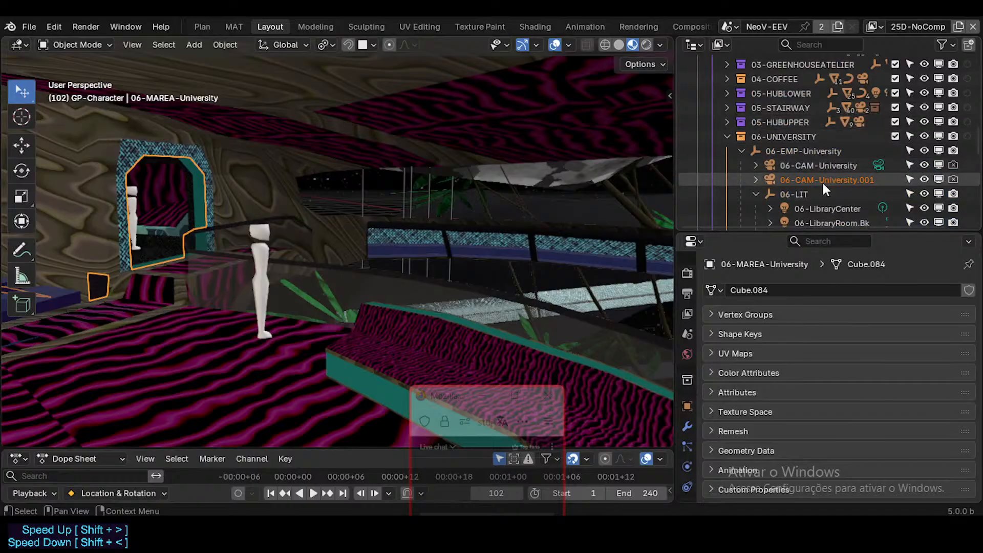
click(877, 163)
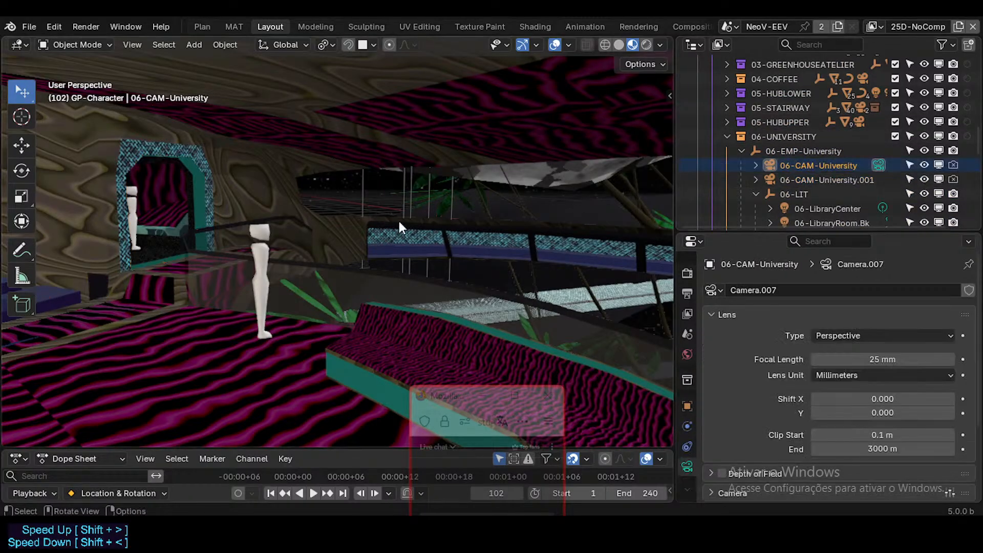
key(ctrl+KP_0)
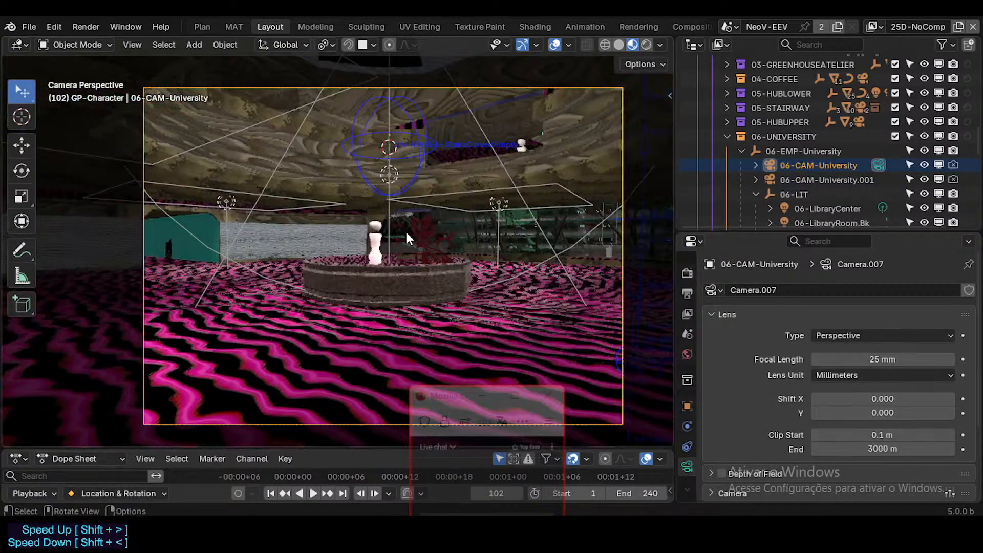
Leave the camera view, walk around the university room to the round planter and select the GP-CartoonCast drawing there.
middle_drag(404, 229, 422, 241)
key(shift+grave)
key(w)
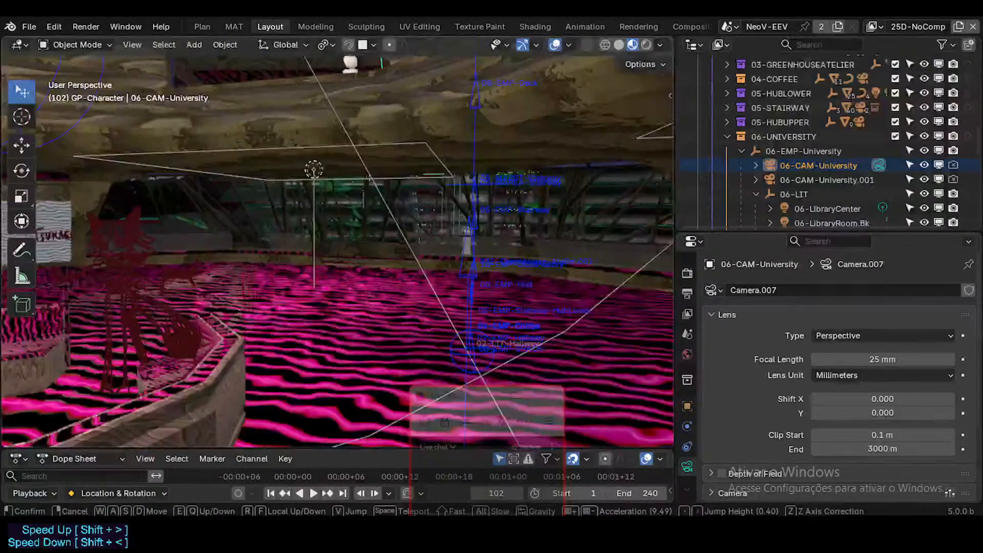
key(s)
key(w)
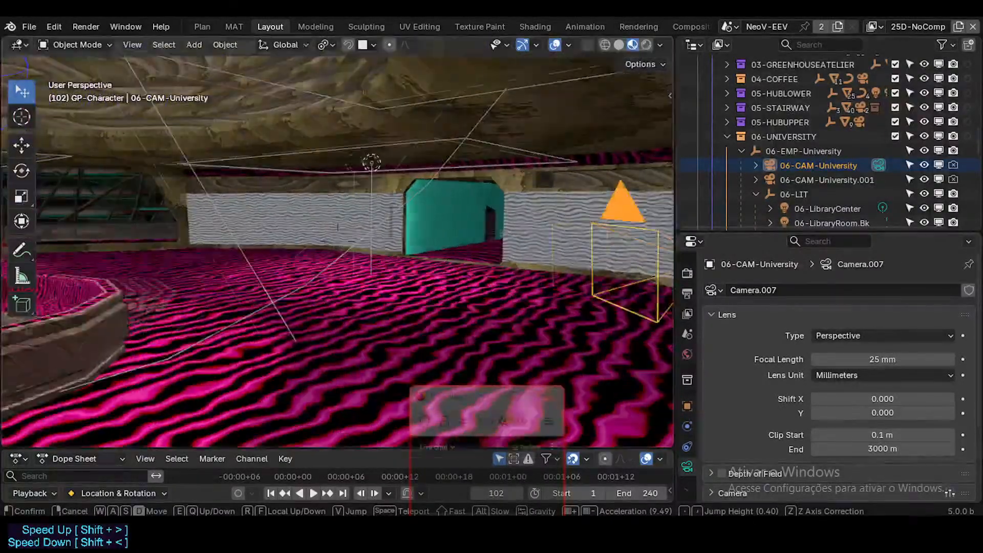
key(d)
key(w)
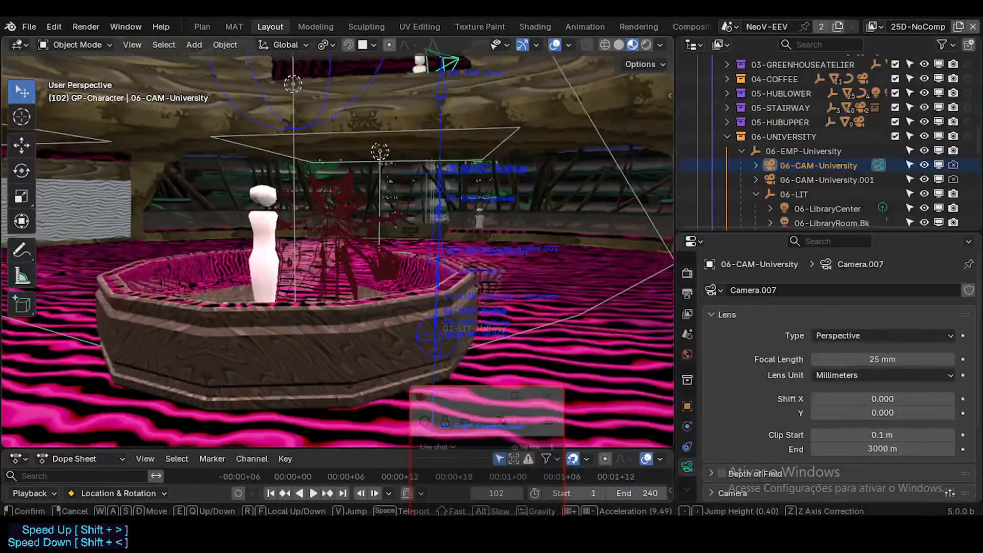
click(337, 243)
click(337, 224)
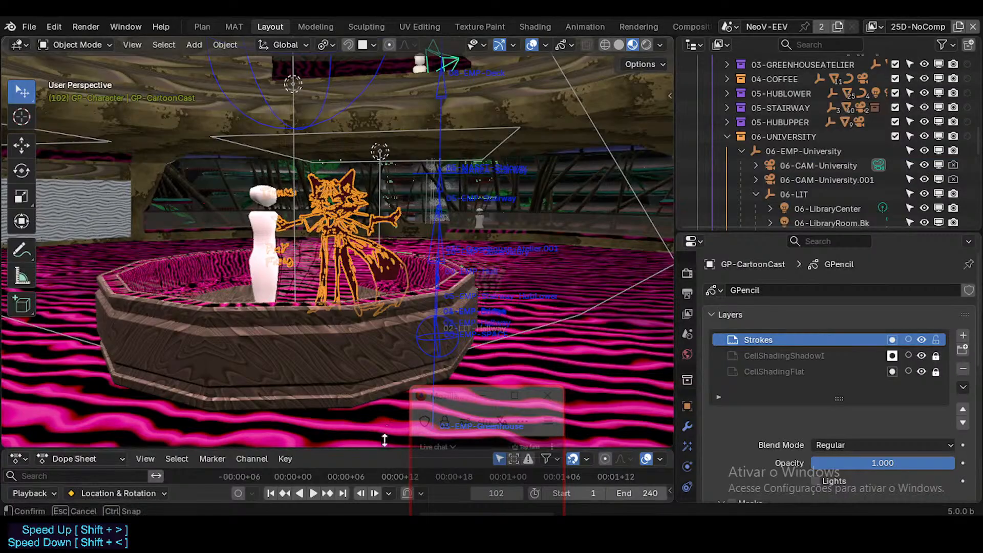
Enlarge the Dope Sheet to show GP-CartoonCast's keyframes and jump to frame 1.
drag(385, 449, 369, 393)
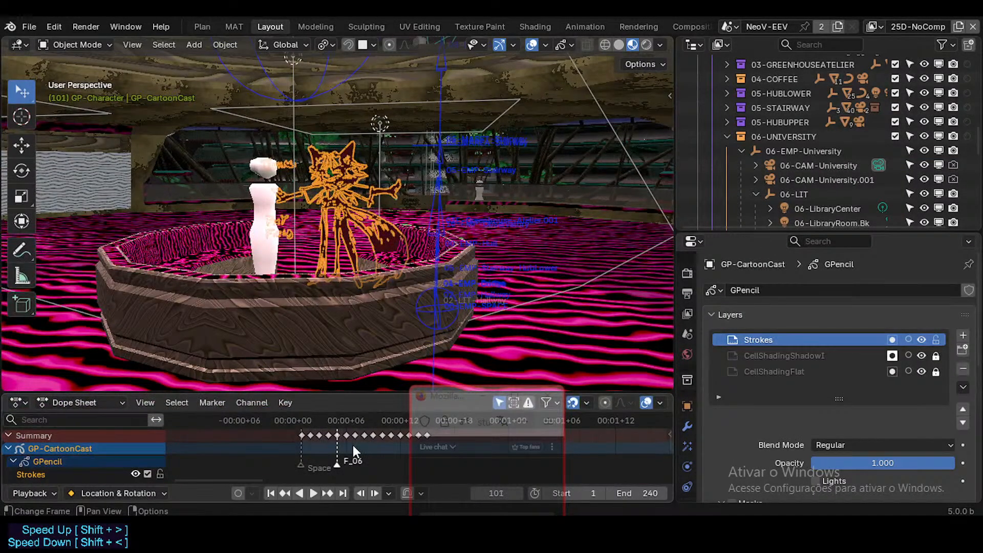
click(356, 435)
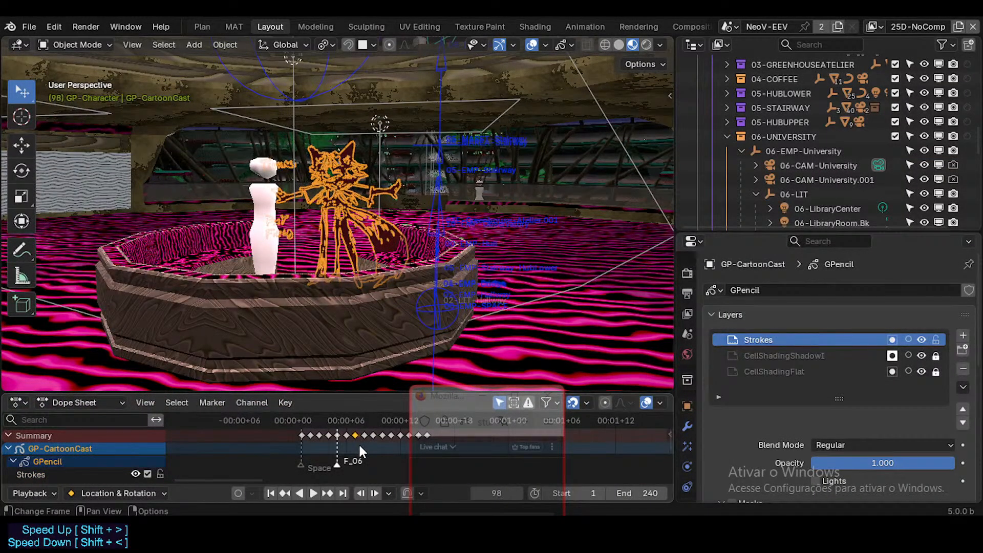
key(shift+Left)
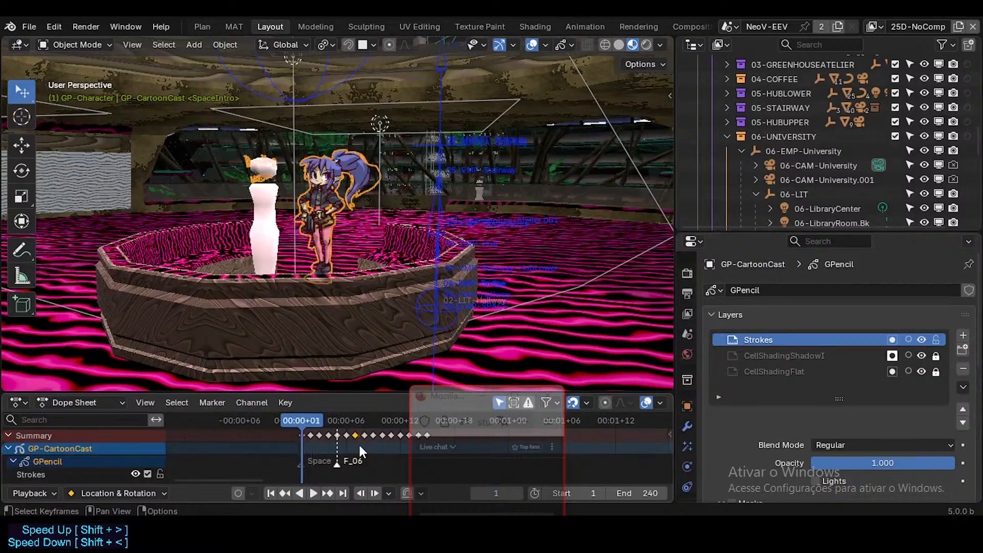
Step through GP-CartoonCast's character drawings frame by frame from frame 1 to frame 10.
key(Right)
key(Right)
key(Left)
key(Right)
key(Right)
key(Right)
key(Right)
key(Right)
key(Right)
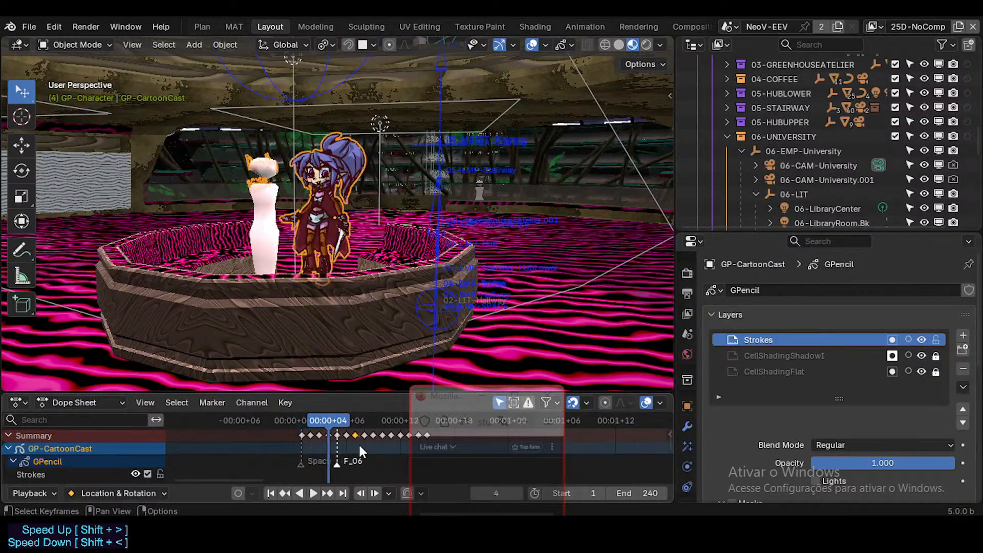
key(Right)
key(Right)
key(Right)
key(Right)
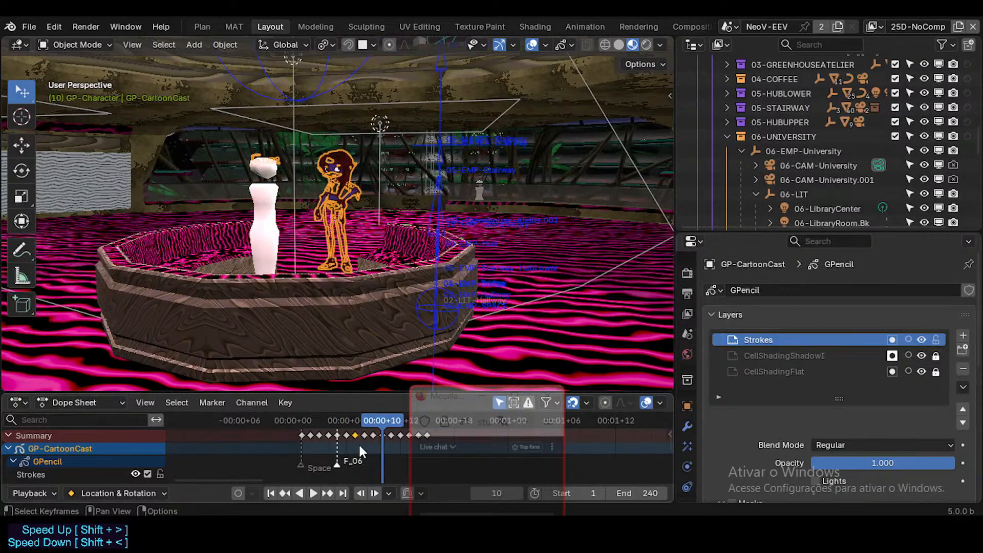
Step back through GP-CartoonCast's drawings to frame 1 and save the file.
key(Left)
key(Left)
key(Left)
key(Left)
key(Left)
key(Left)
key(Left)
key(Left)
key(Left)
key(Left)
key(Left)
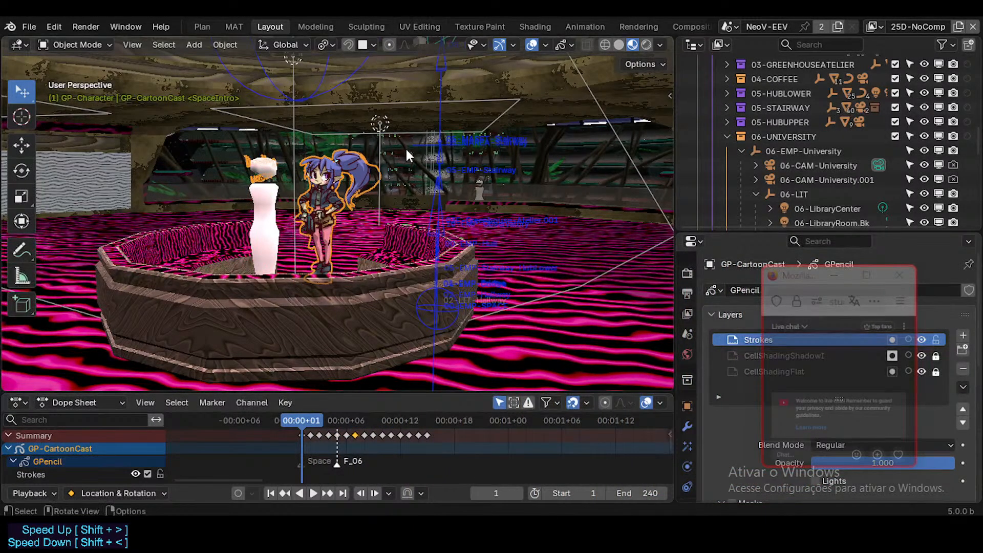
key(ctrl+s)
Look through the university camera and walk it up to the round planter so the character is framed closer.
key(KP_0)
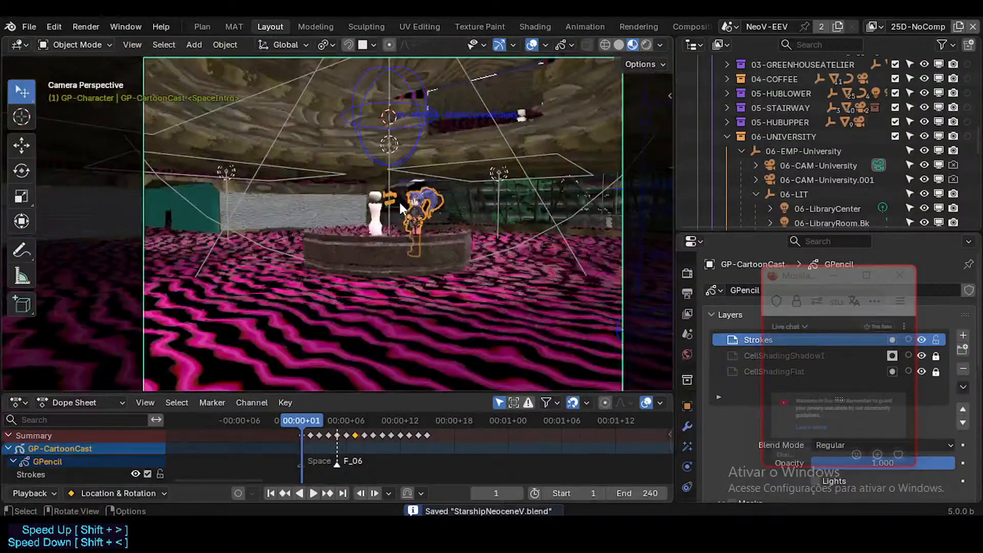
key(shift+grave)
key(w)
key(e)
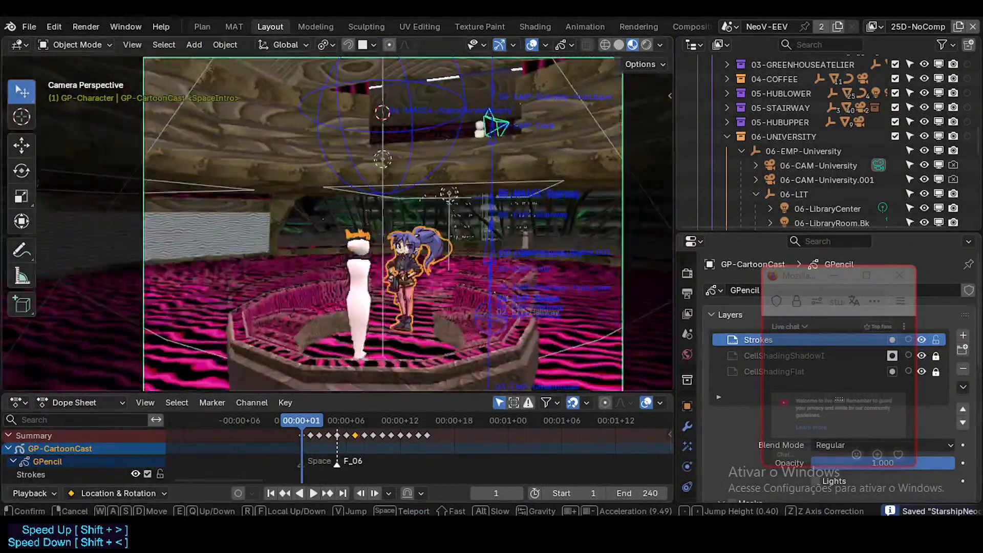
key(q)
key(s)
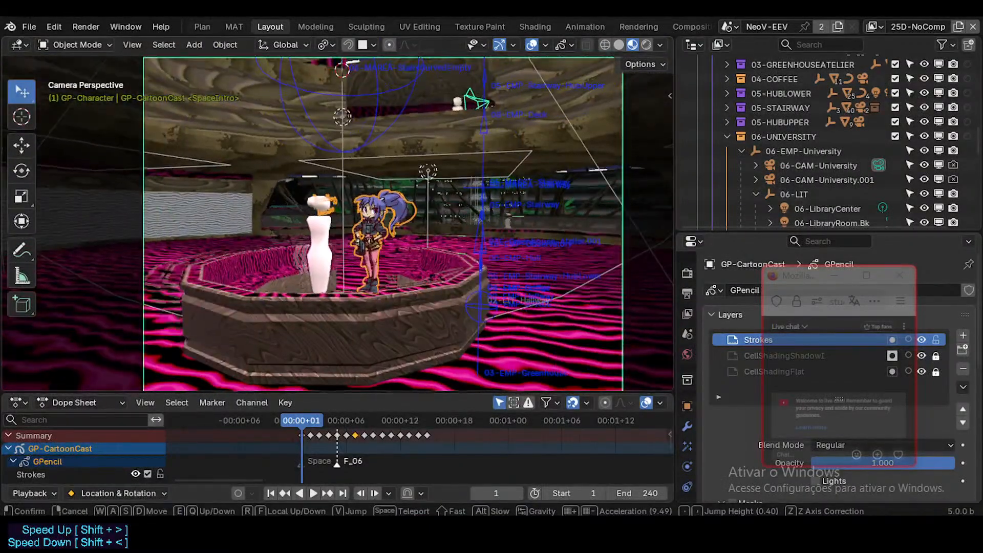
click(407, 274)
Render frame 1 through the university camera, close the result and fine-tune the camera's framing.
key(F12)
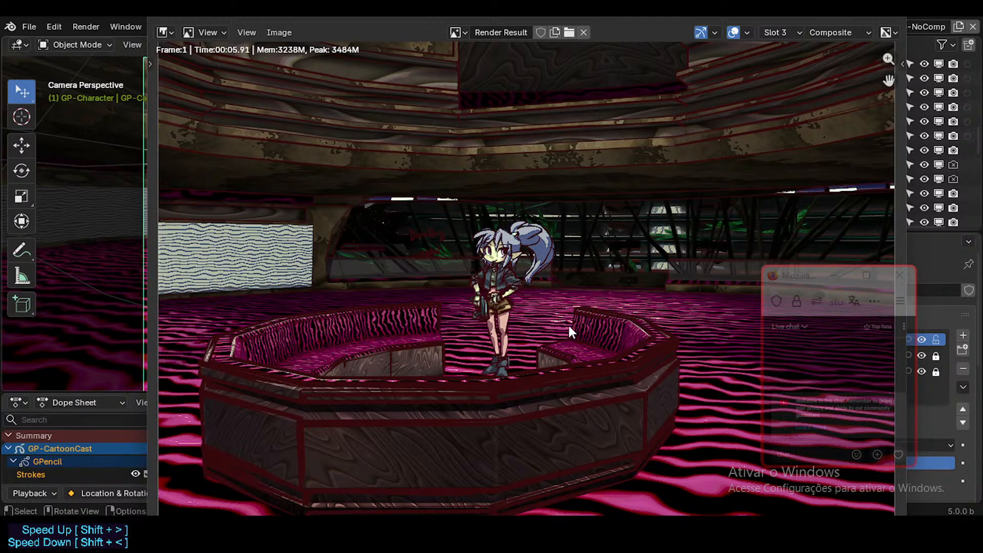
click(882, 19)
key(shift+grave)
key(Return)
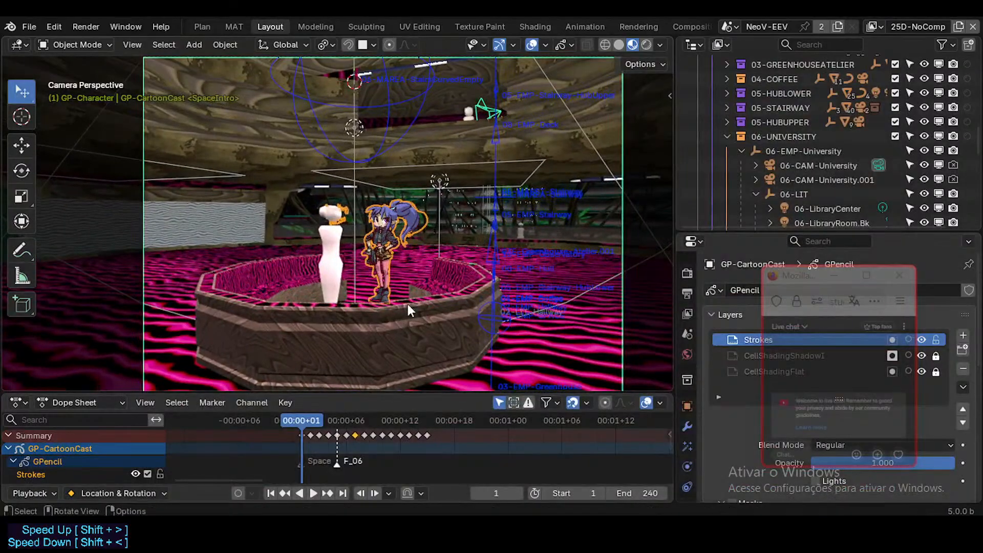
Save the file and give the Dope Sheet more height to list GP-CartoonCast's layers.
key(ctrl+s)
drag(406, 392, 415, 374)
click(387, 209)
click(388, 209)
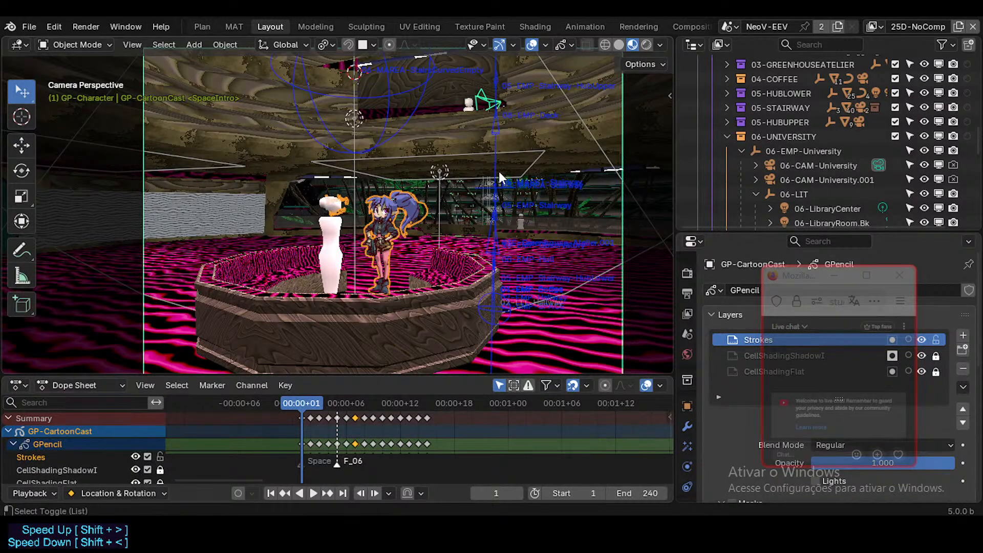
Enable Simplify in the NeoV-EEV scene's render settings.
click(692, 275)
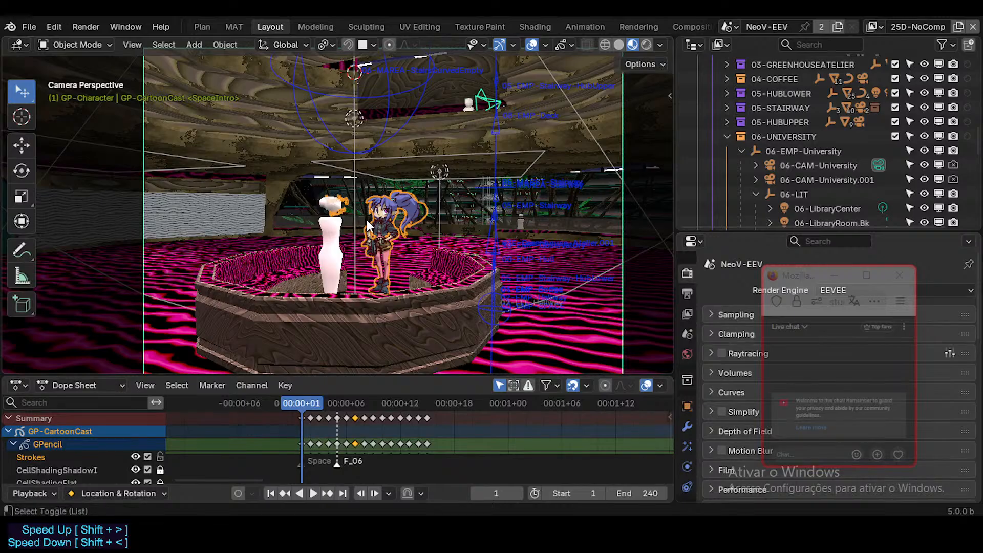
click(722, 412)
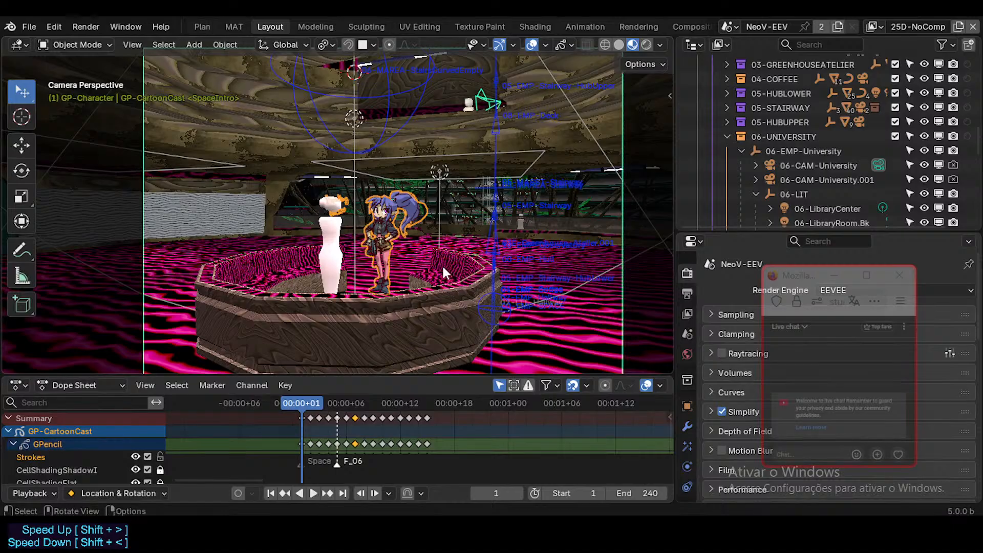
key(alt+shift+z)
key(alt+shift+z)
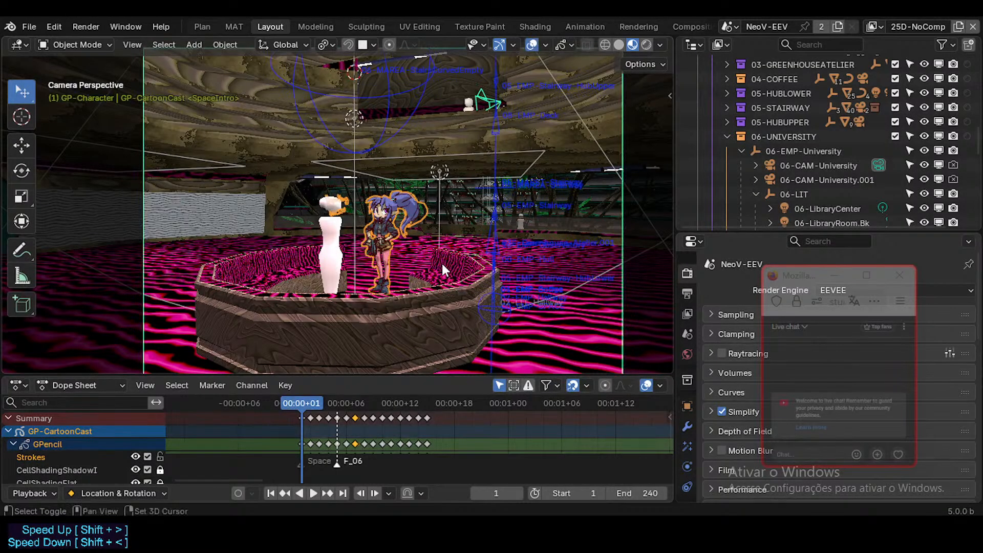
Collapse the 06-UNIVERSITY collection and isolate it by excluding all other collections from the view layer.
scroll(791, 146, up, 2)
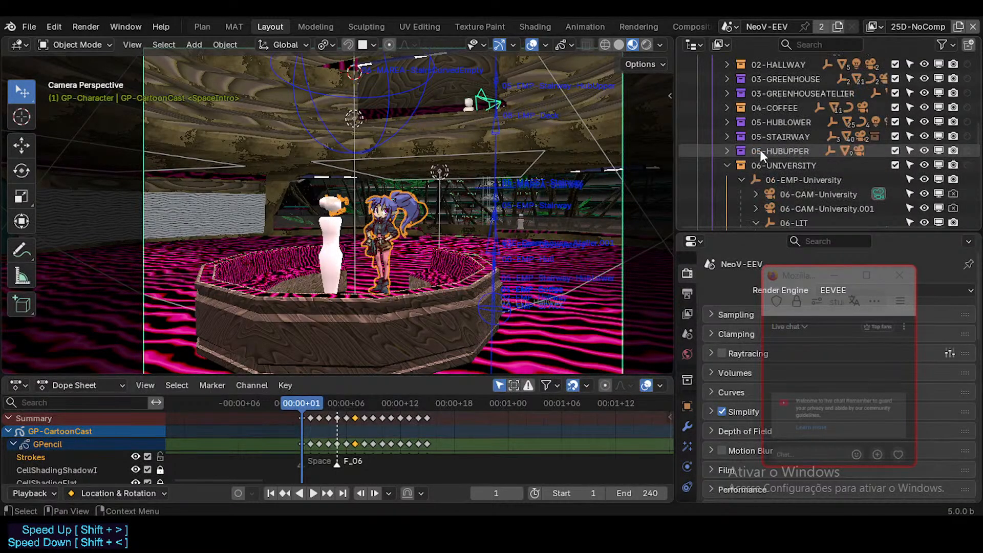
click(728, 164)
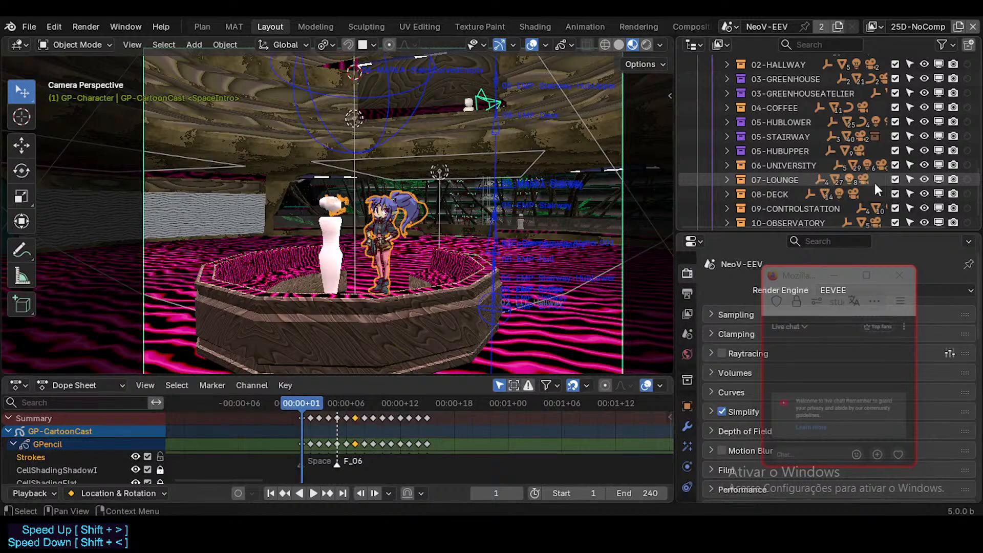
ctrl+click(896, 171)
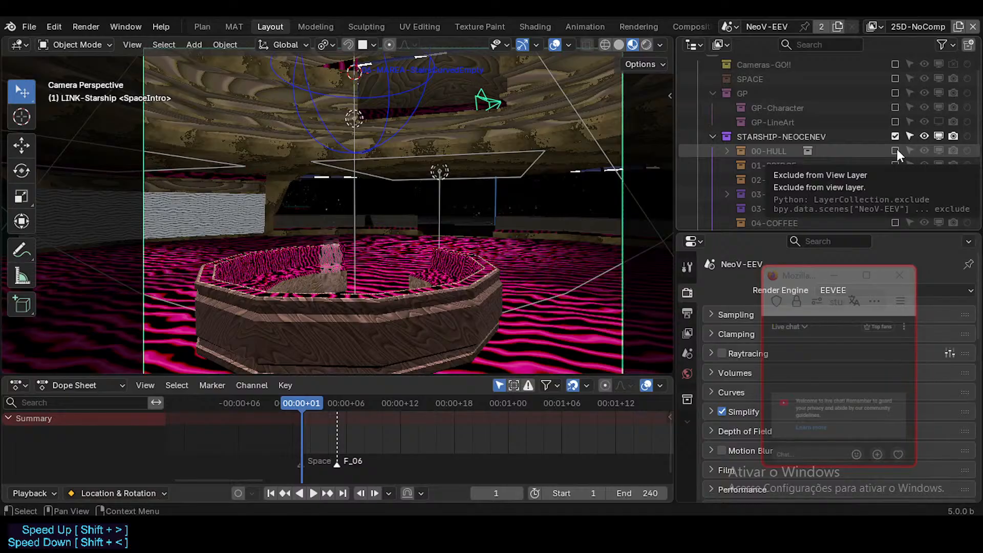
Include GP-Character, GP-LineArt and Cameras-GO!! in the view layer again.
scroll(898, 164, up, 2)
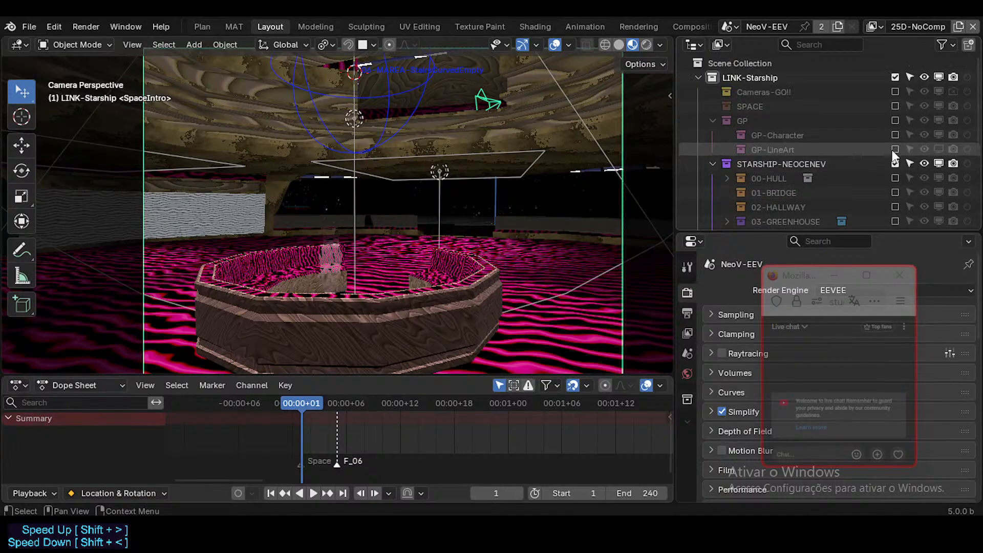
click(896, 134)
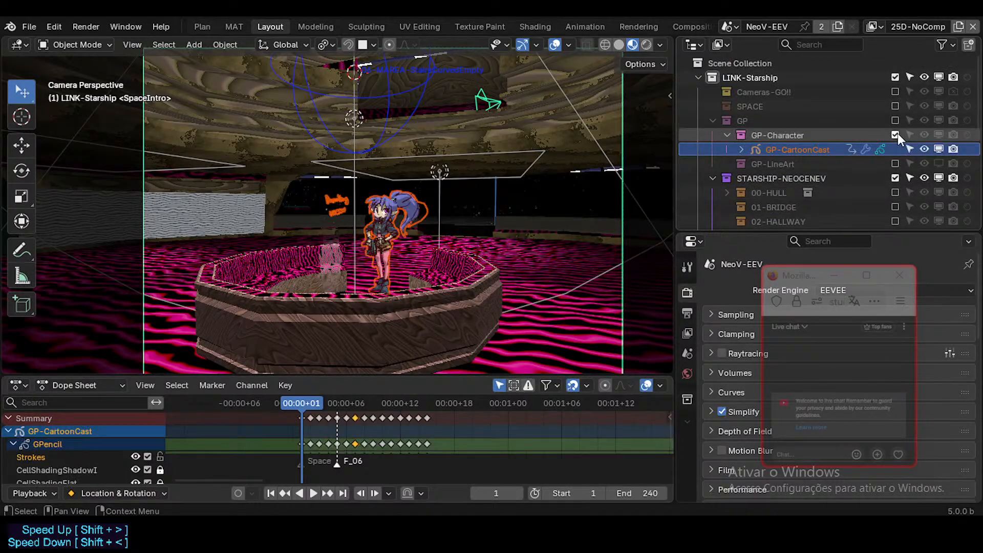
click(896, 163)
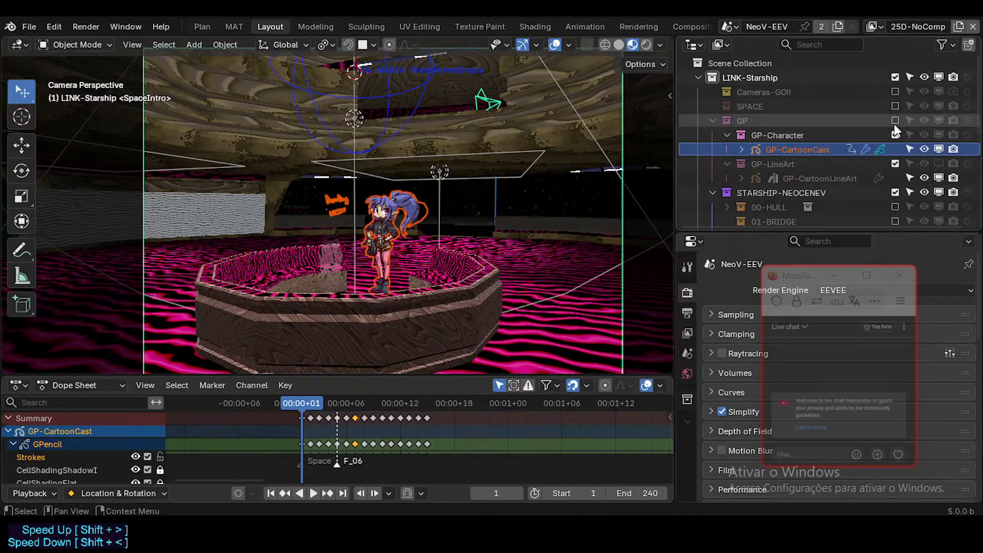
click(895, 103)
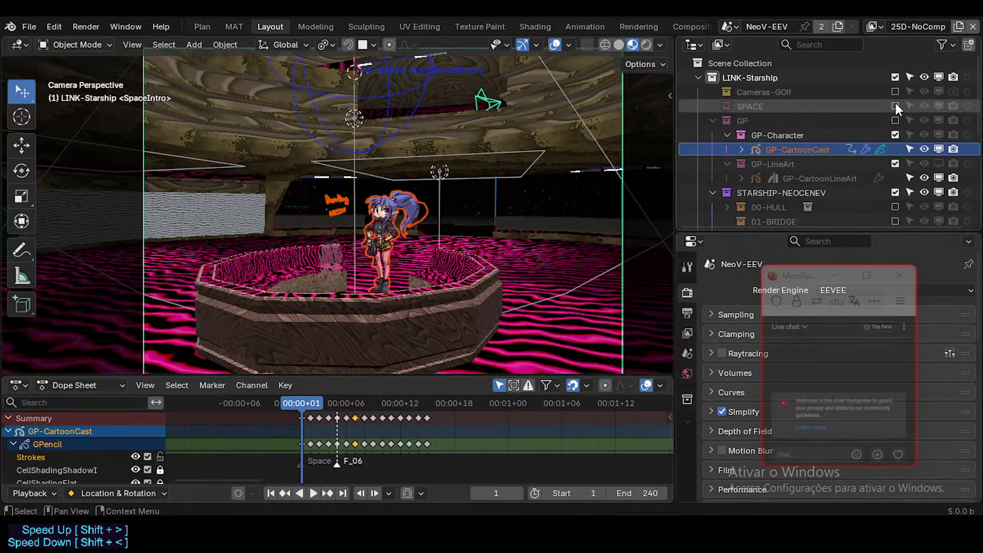
click(896, 91)
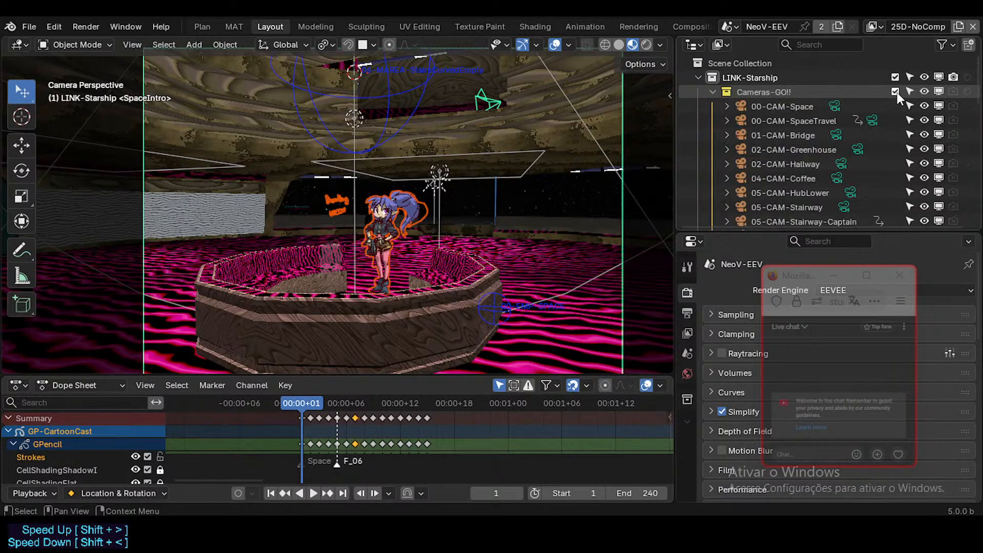
click(896, 92)
click(896, 92)
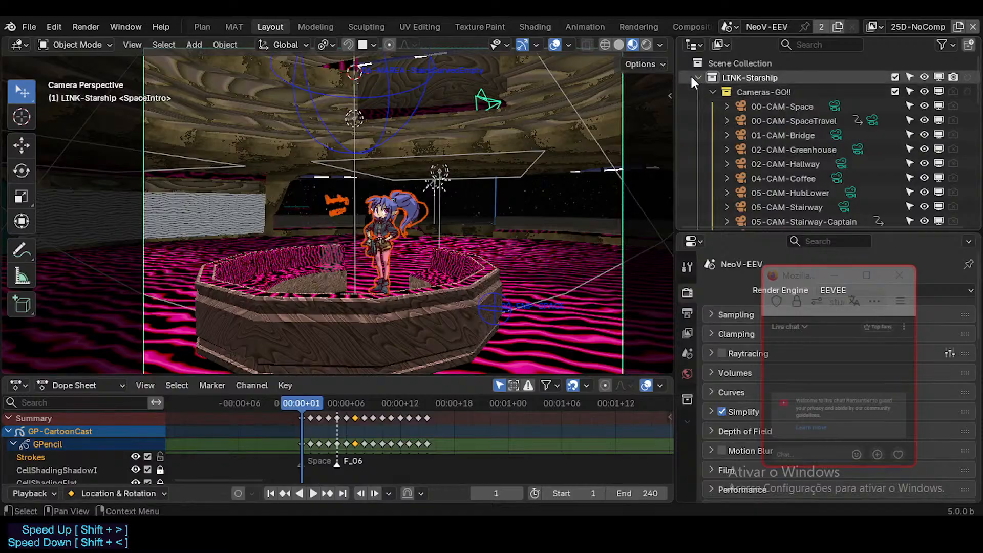
Collapse Cameras-GO!! in the Outliner and expand 06-UNIVERSITY to show its cameras and lights.
click(713, 91)
scroll(785, 186, down, 4)
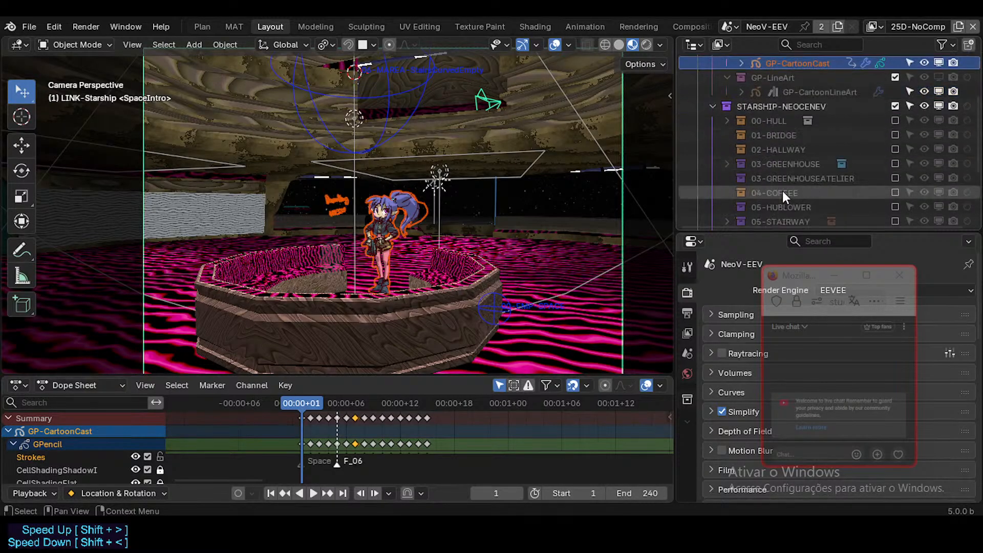
scroll(782, 191, up, 2)
scroll(838, 173, down, 5)
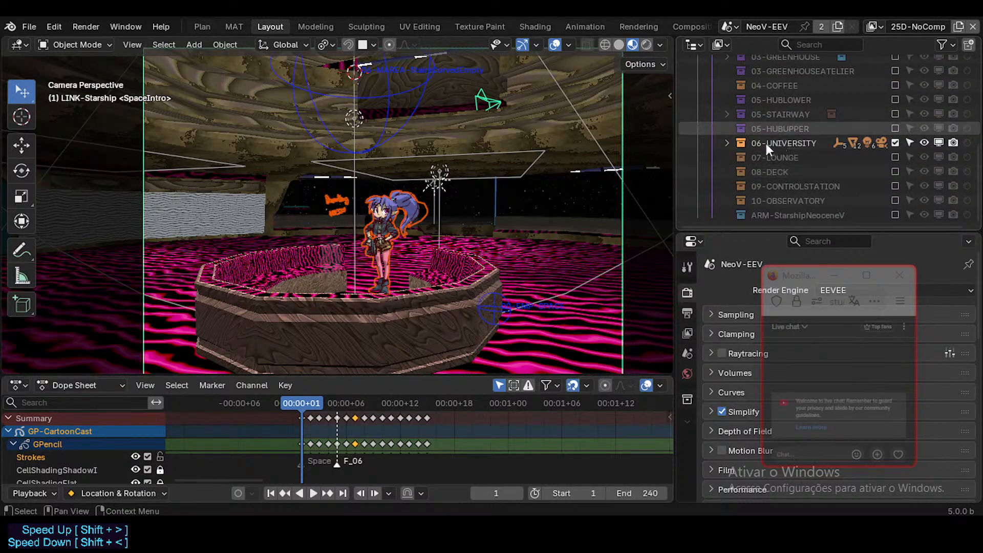
click(727, 144)
scroll(796, 164, down, 2)
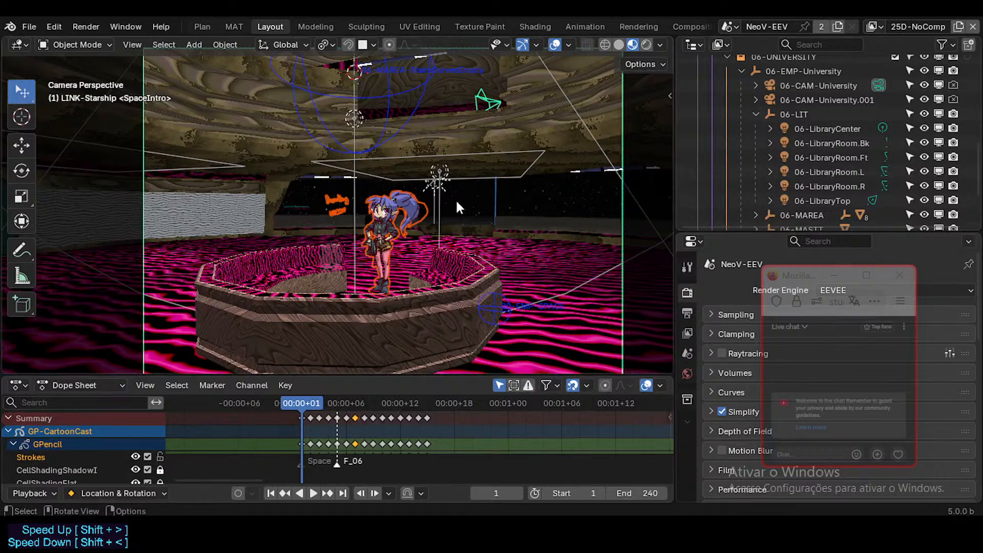
Select the GP-CartoonCast drawing, save the file and switch the object to Draw Mode.
click(398, 218)
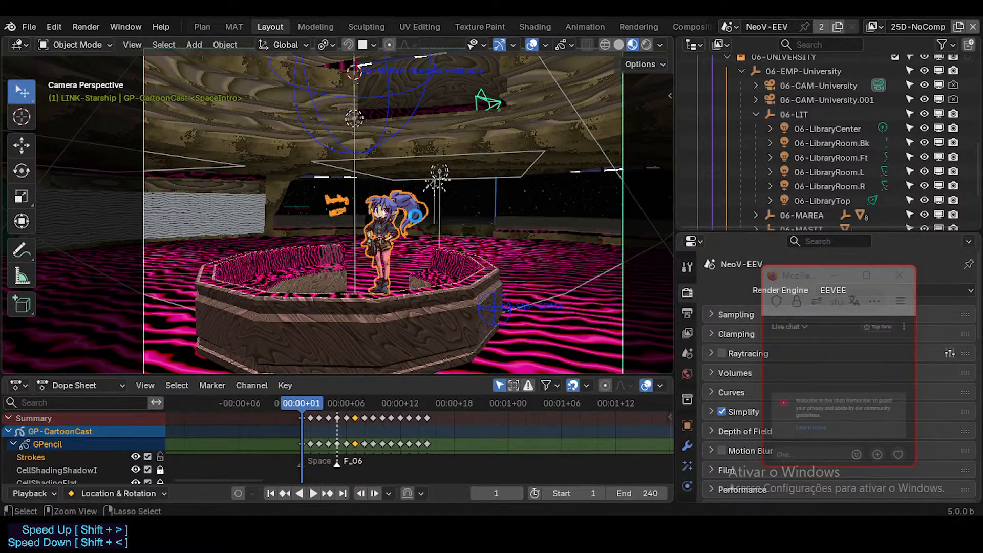
key(ctrl+s)
key(ctrl+Tab)
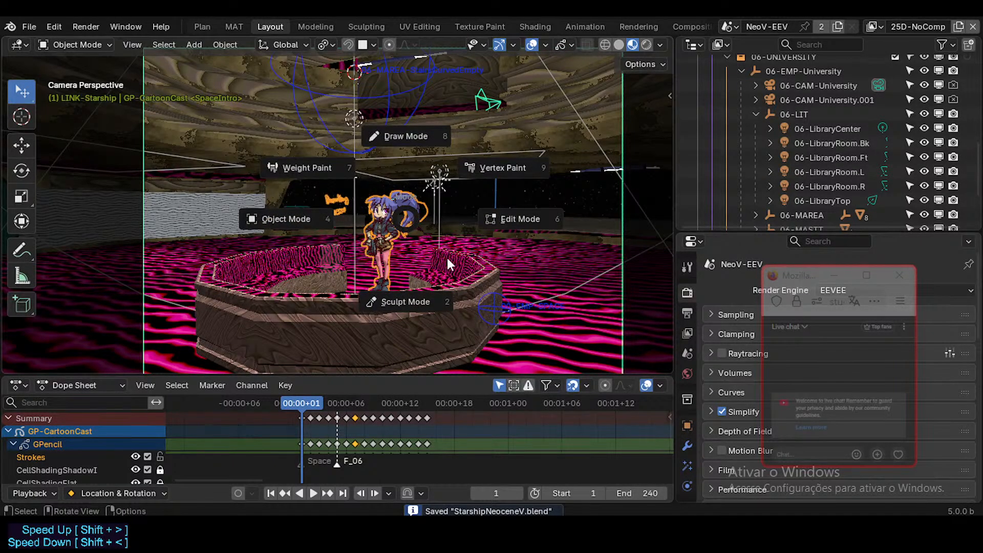
click(406, 136)
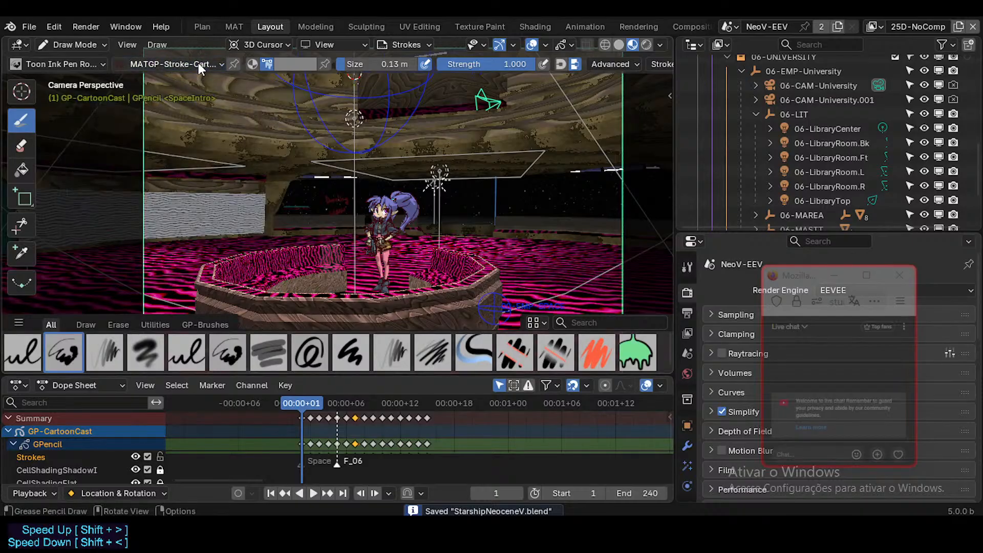
Examine the brush's vertex colour swatches and the available palettes on frame 1.
click(287, 61)
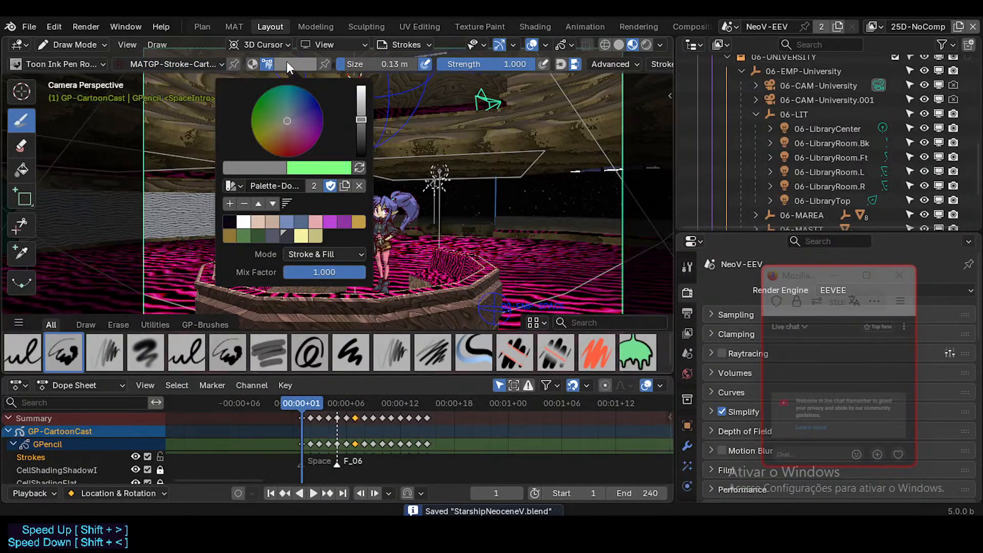
click(233, 185)
click(238, 187)
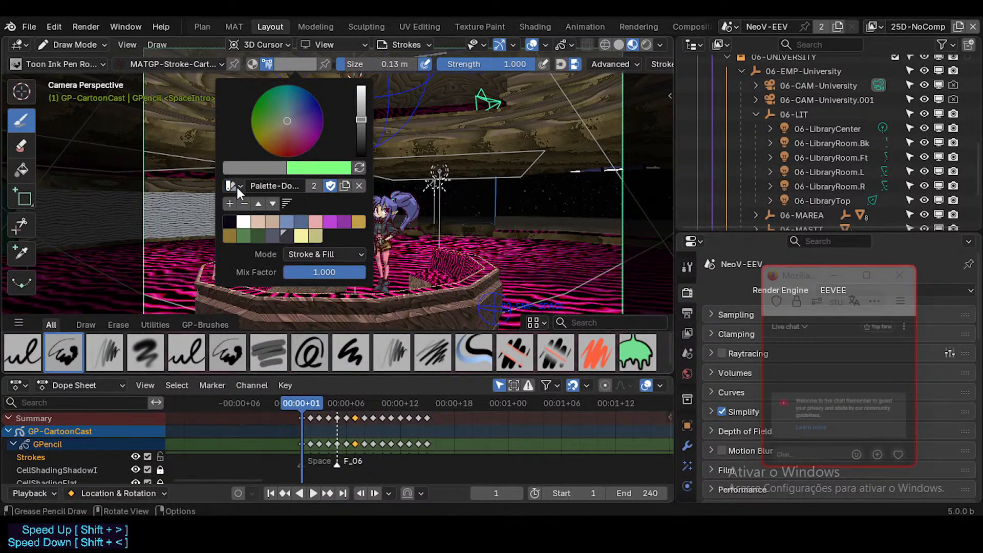
click(235, 185)
click(242, 181)
click(241, 182)
click(242, 182)
Go through the character drawings on frames 2 to 4, checking the brush's available colour palettes along the way.
click(314, 405)
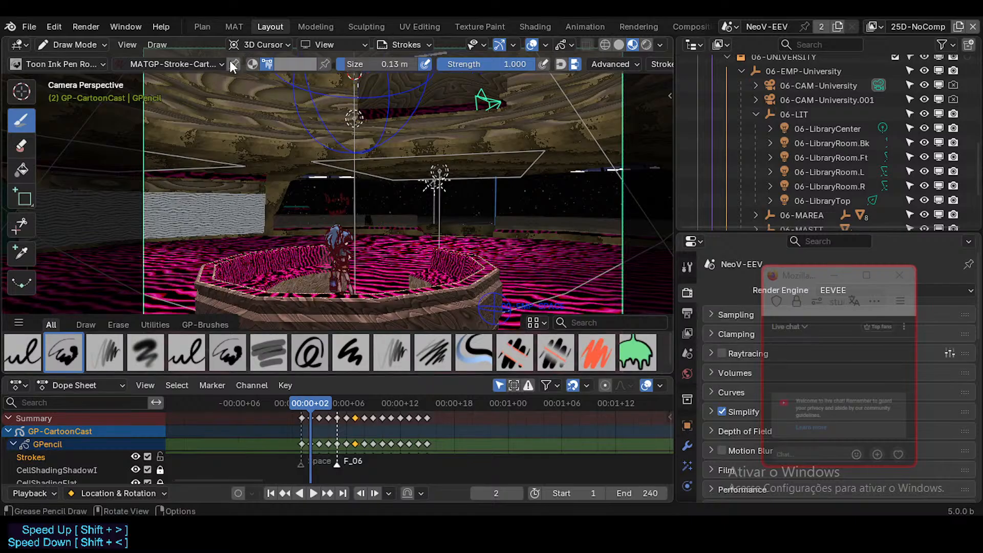
click(288, 63)
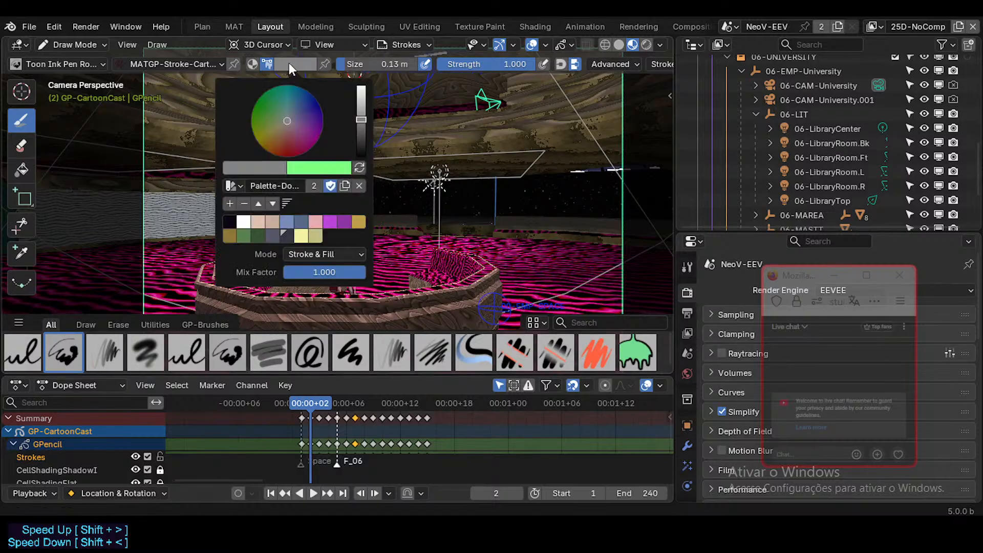
click(235, 184)
click(330, 407)
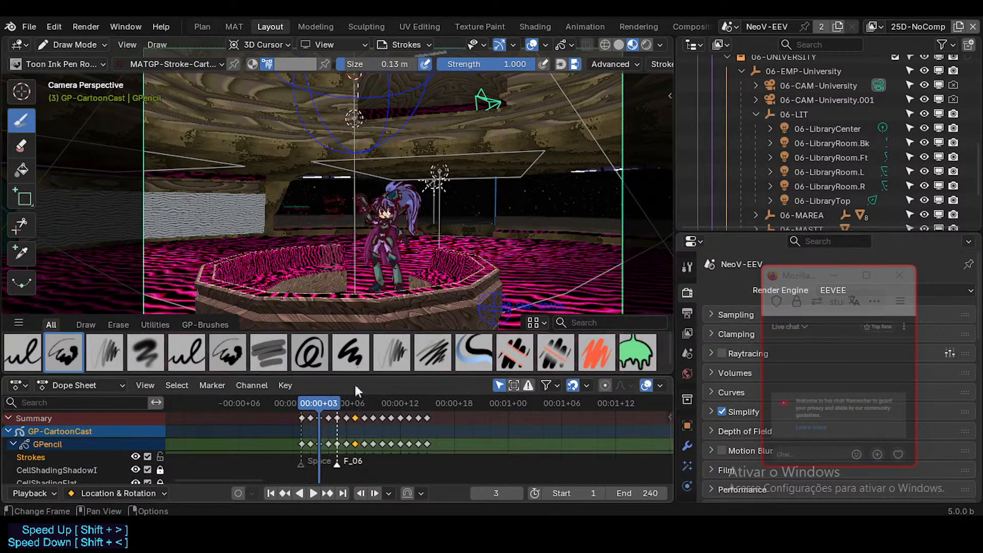
click(287, 60)
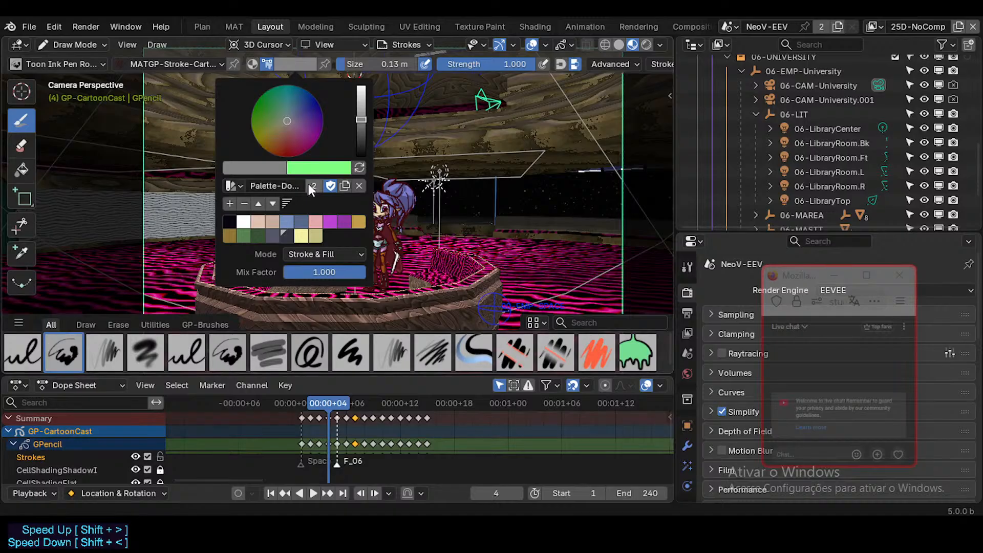
double_click(287, 186)
click(235, 185)
click(236, 185)
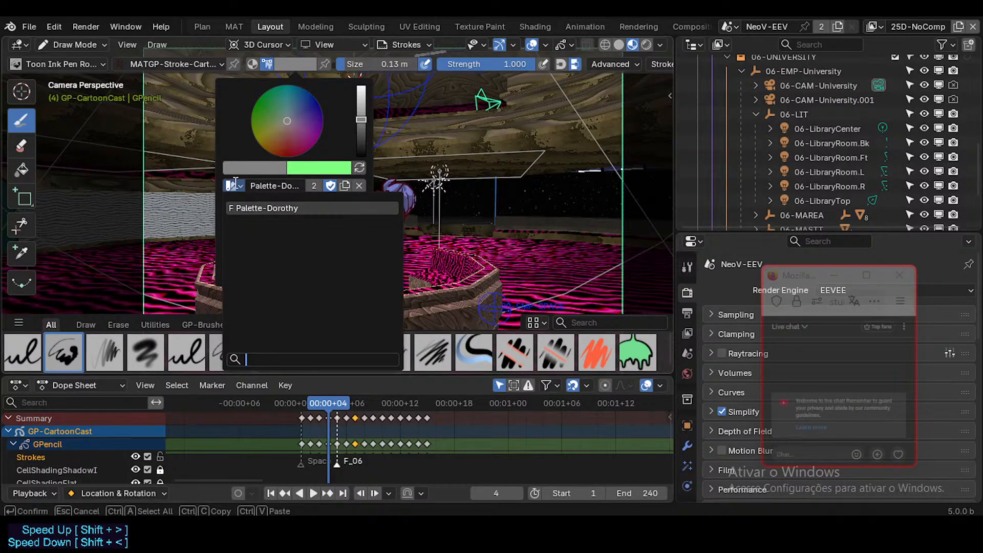
click(361, 416)
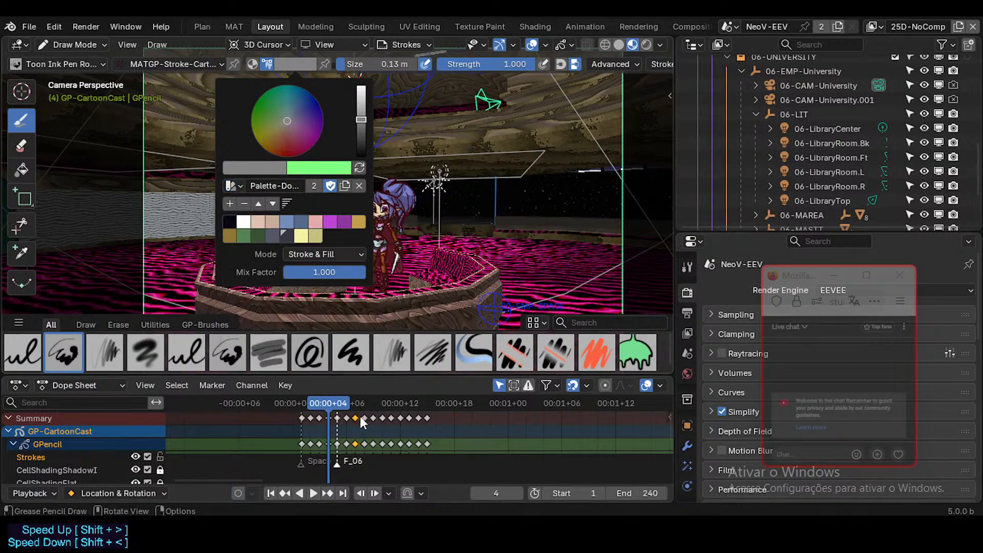
Step forward through the character drawings to frame 7 and return to frame 4.
key(Right)
key(Right)
key(Right)
key(Right)
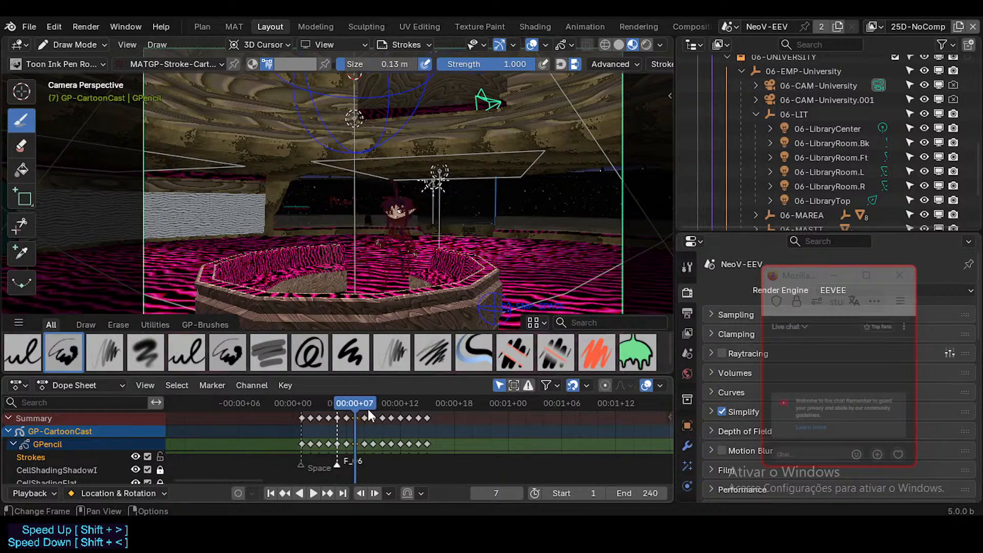
key(Left)
key(Left)
key(Left)
key(Left)
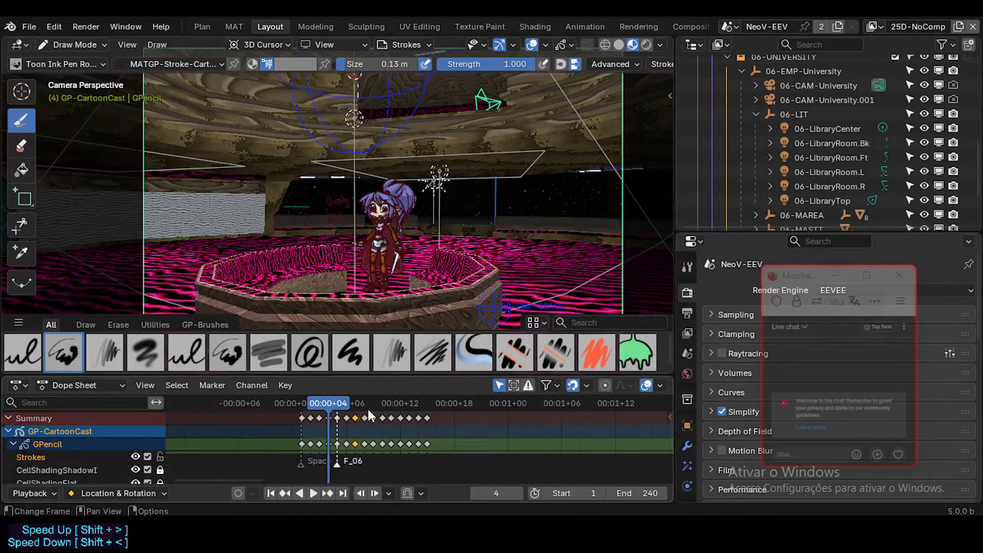
Save the file with the timeline back on frame 1 and return GP-CartoonCast to Object Mode.
key(Left)
key(Left)
key(Left)
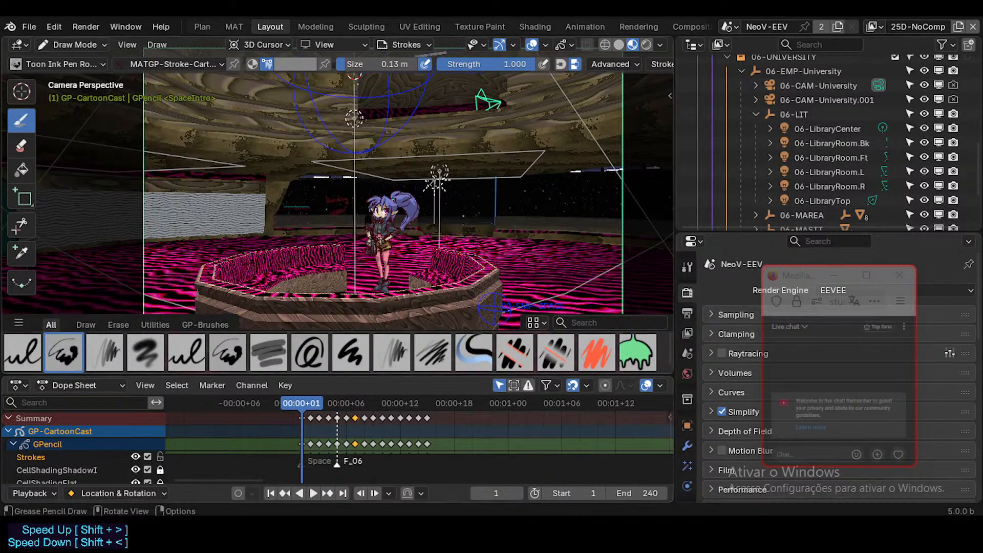
key(ctrl+s)
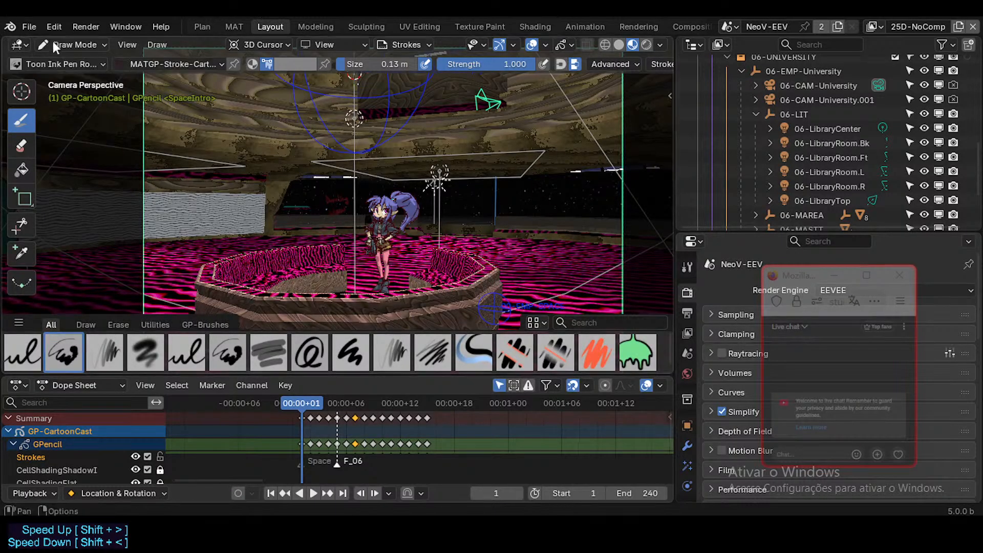
key(ctrl+s)
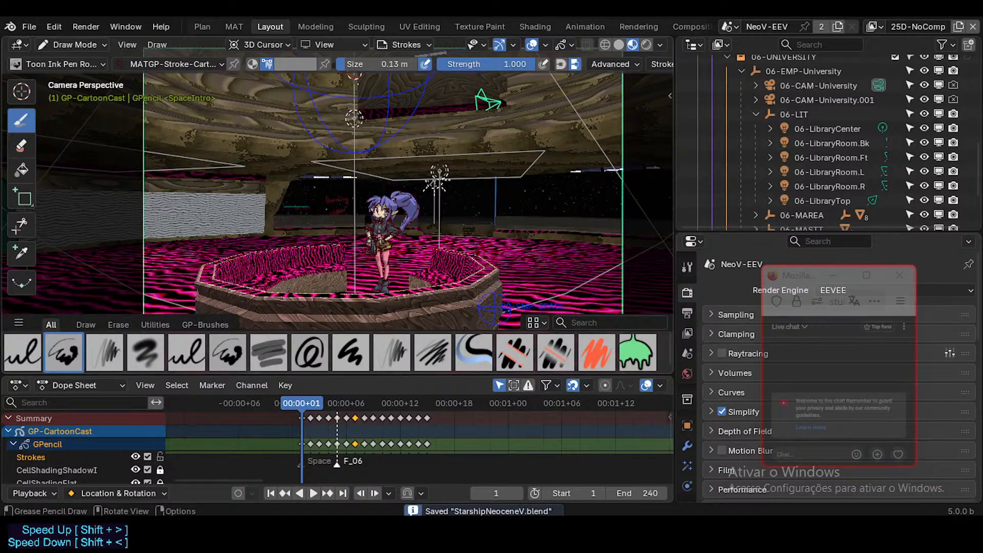
key(ctrl+Tab)
scroll(905, 153, up, 10)
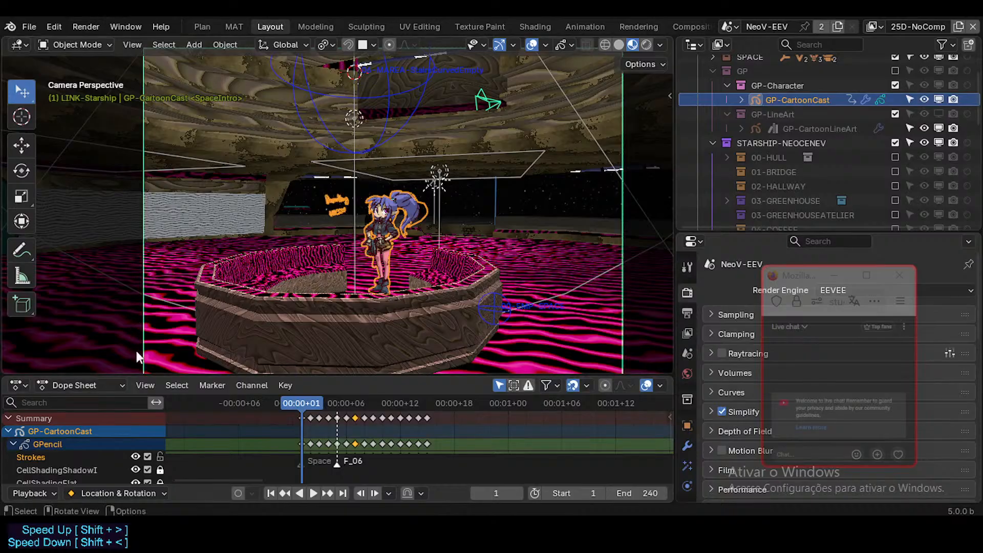
In the Plan workspace, collapse the timeline and open an Asset Browser beneath the 3D viewport.
click(201, 21)
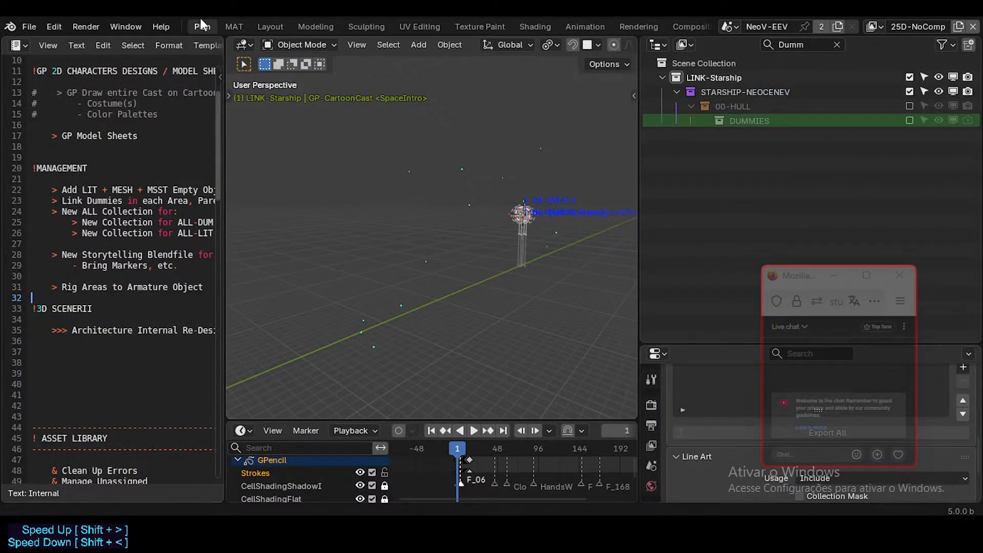
mouse_move(235, 419)
mouse_down()
mouse_move(245, 448)
mouse_move(254, 418)
mouse_up()
drag(254, 445, 251, 486)
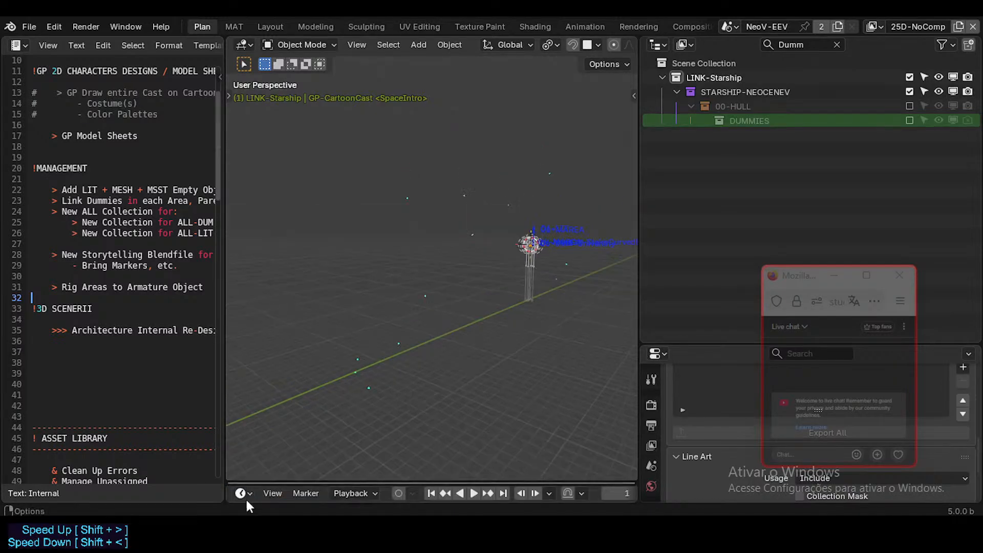
key(b)
mouse_move(237, 445)
mouse_down()
mouse_move(241, 477)
mouse_move(248, 404)
mouse_move(284, 407)
mouse_move(284, 296)
mouse_up()
key(shift+F1)
key(shift+F1)
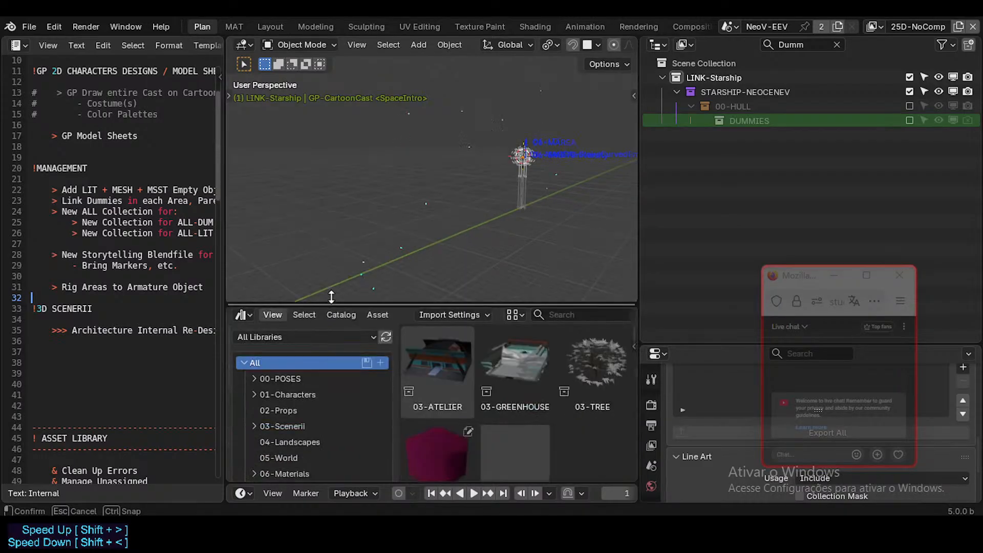
Expand the 08-Grease Pencil asset catalog and show the assets in its GP-Materials subcatalog.
scroll(291, 411, down, 10)
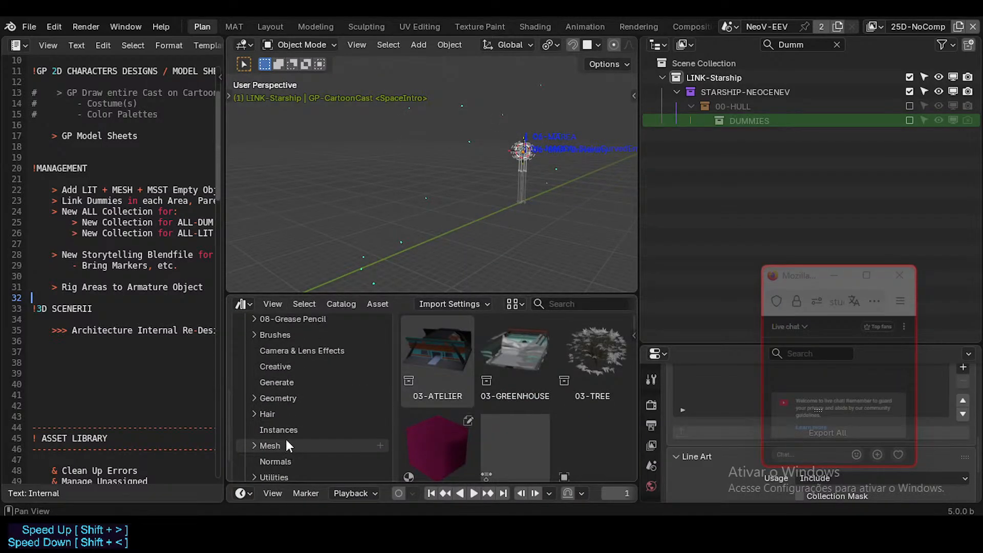
scroll(286, 439, down, 2)
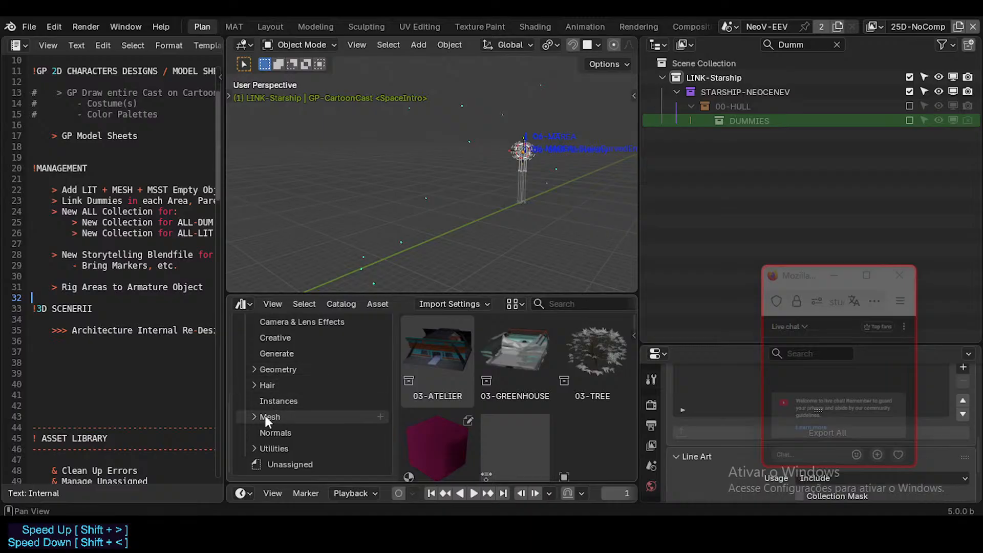
scroll(265, 419, up, 5)
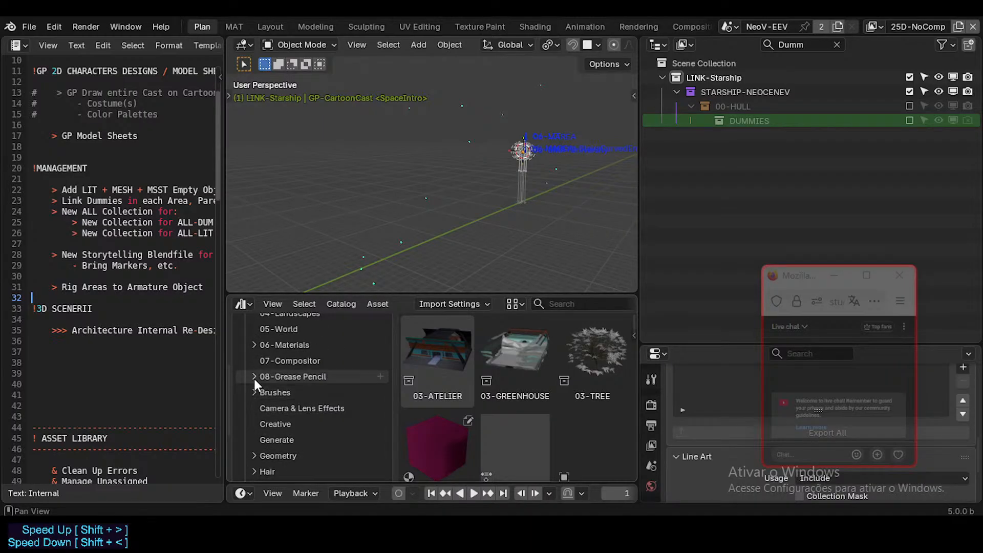
click(253, 376)
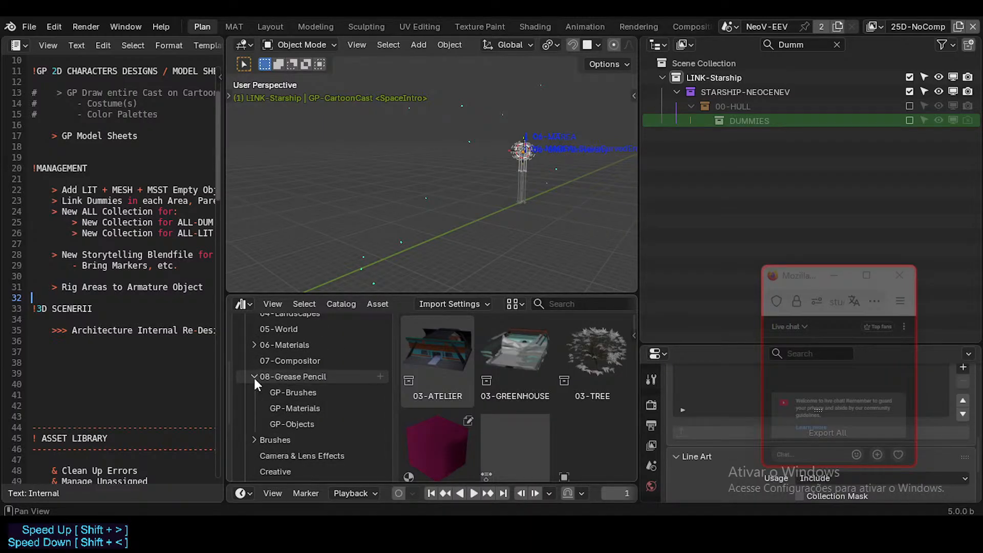
click(311, 398)
click(306, 410)
Limit the Asset Browser to the Neocene-V-AssetLibrary library.
scroll(308, 394, up, 5)
click(295, 325)
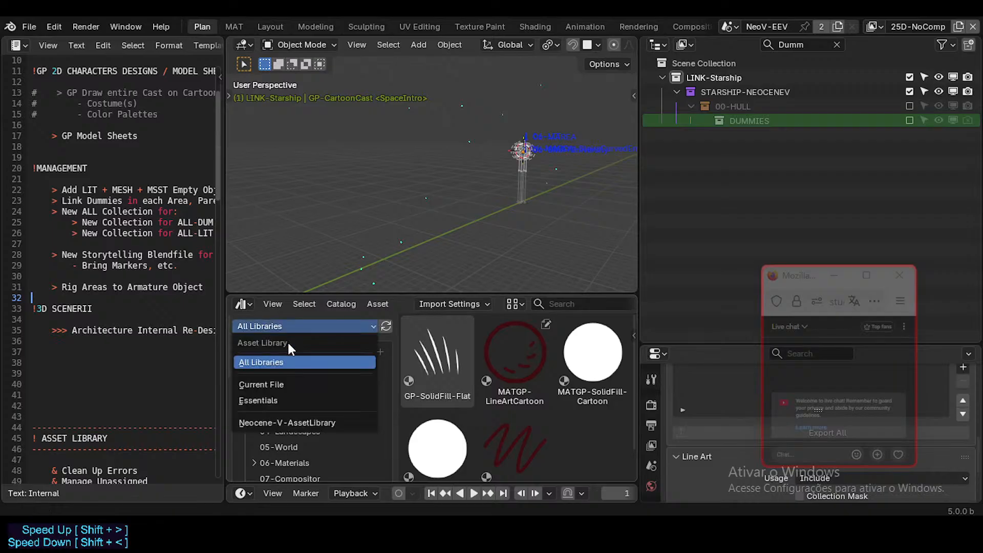
click(288, 422)
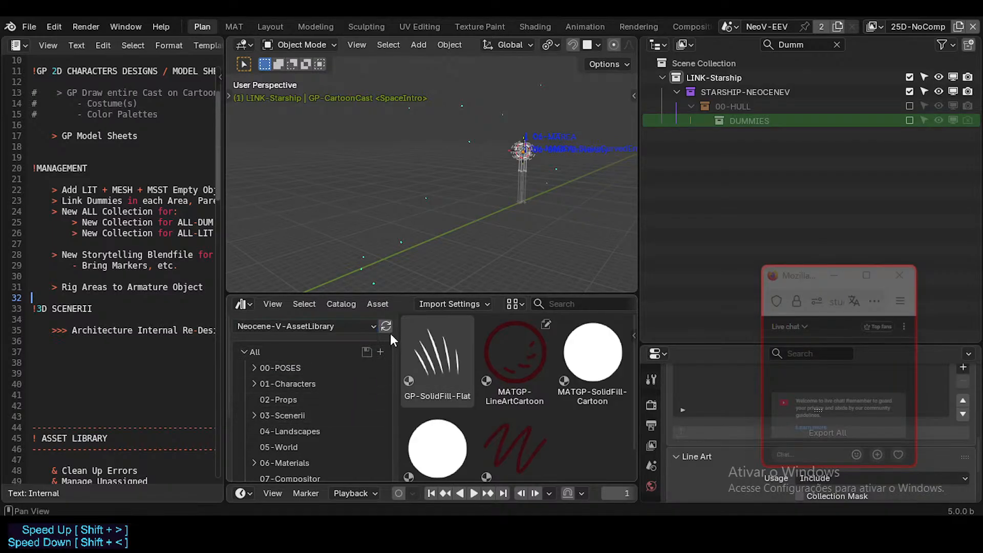
Look through the GP-Brushes, GP-Materials and GP-Objects catalogs, finishing on GP-Materials.
scroll(307, 399, down, 4)
click(301, 415)
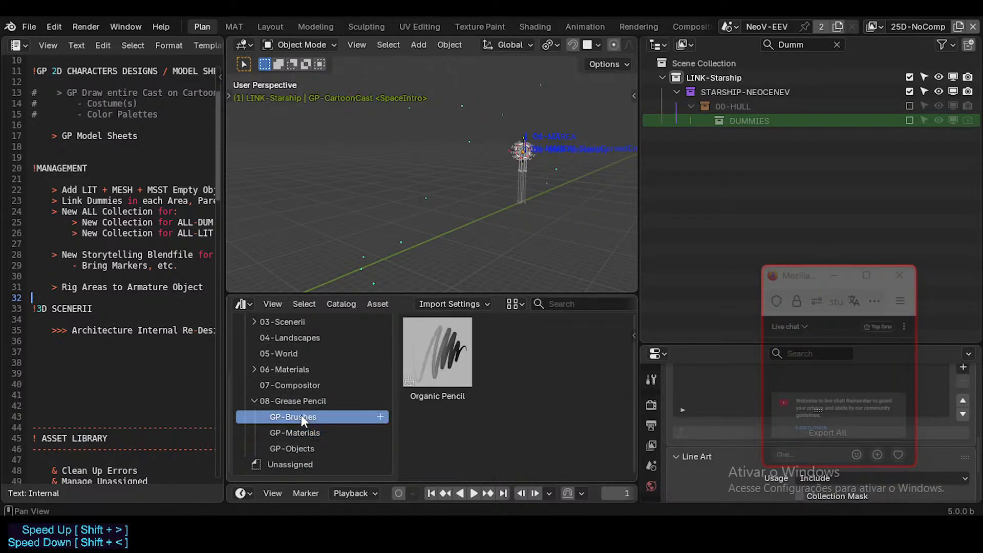
click(302, 434)
click(303, 448)
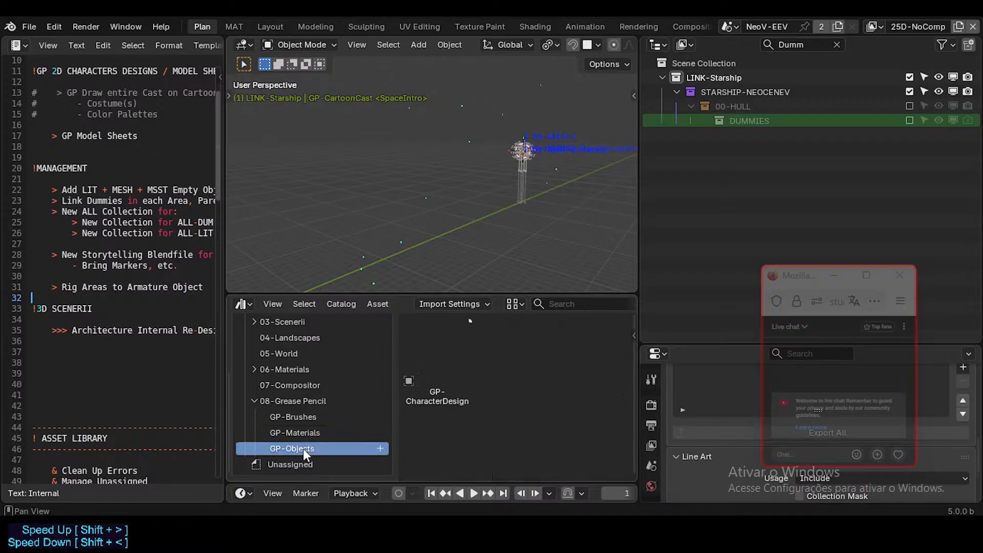
click(307, 435)
click(311, 421)
click(312, 433)
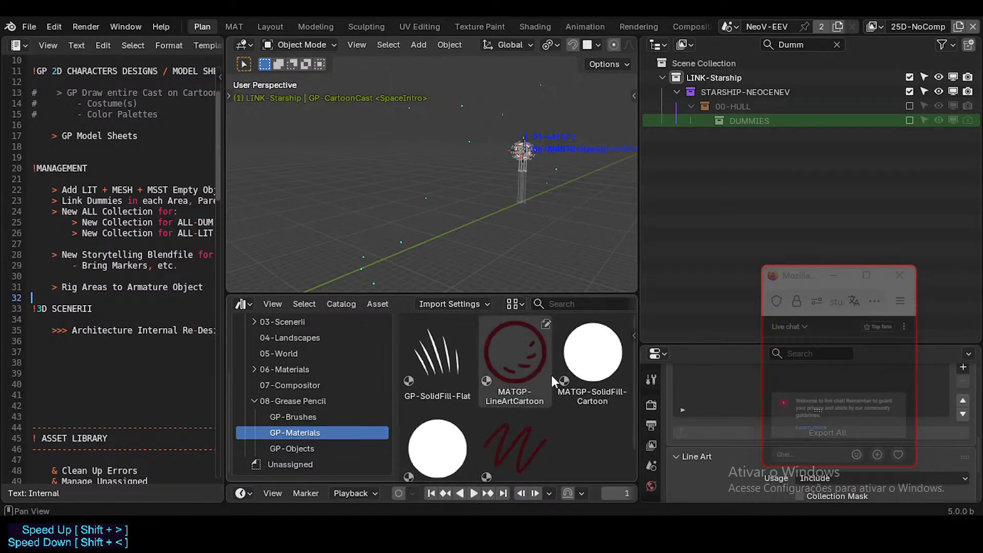
Widen the Asset Browser and compare the two assets named MATGP-SolidFill-Cartoon.
click(593, 353)
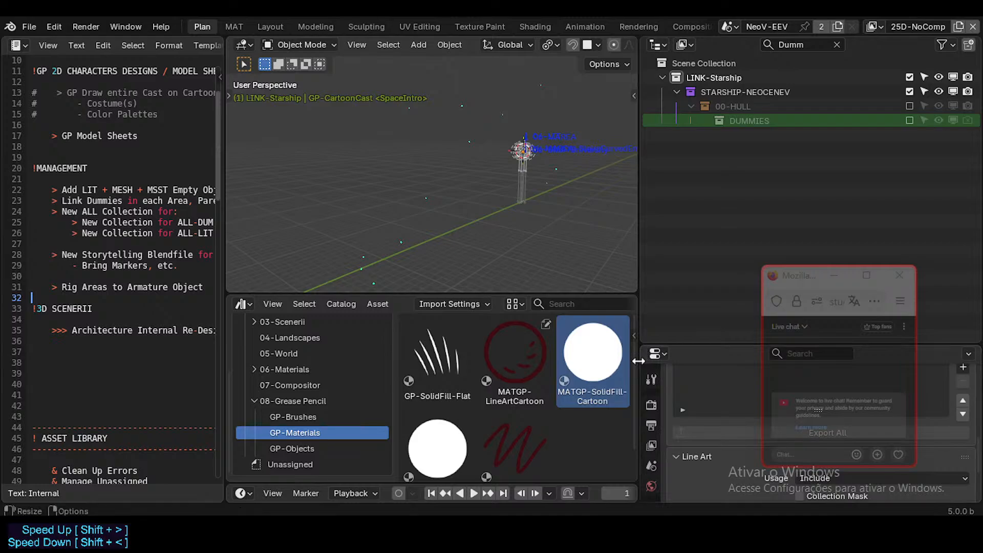
drag(640, 362, 679, 362)
scroll(462, 425, down, 2)
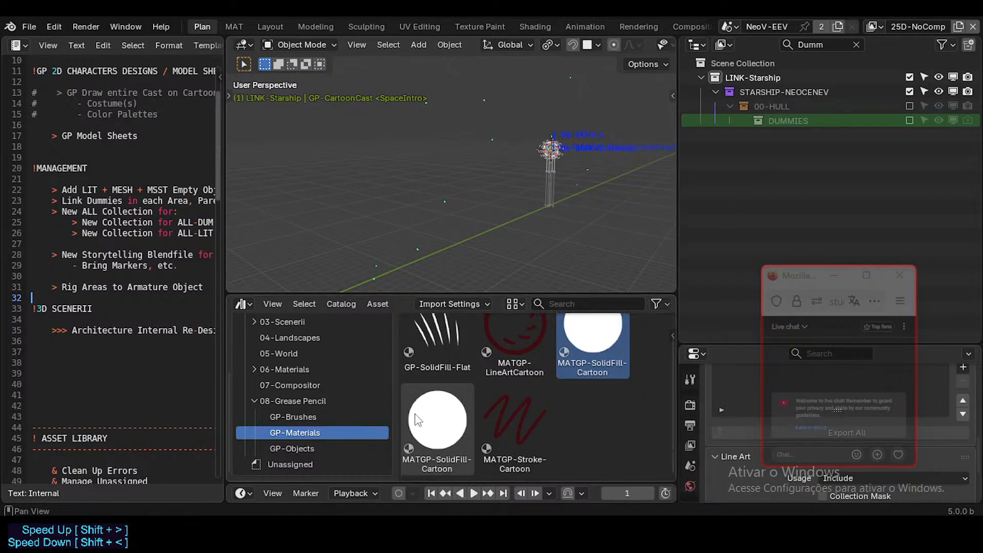
click(418, 417)
click(566, 354)
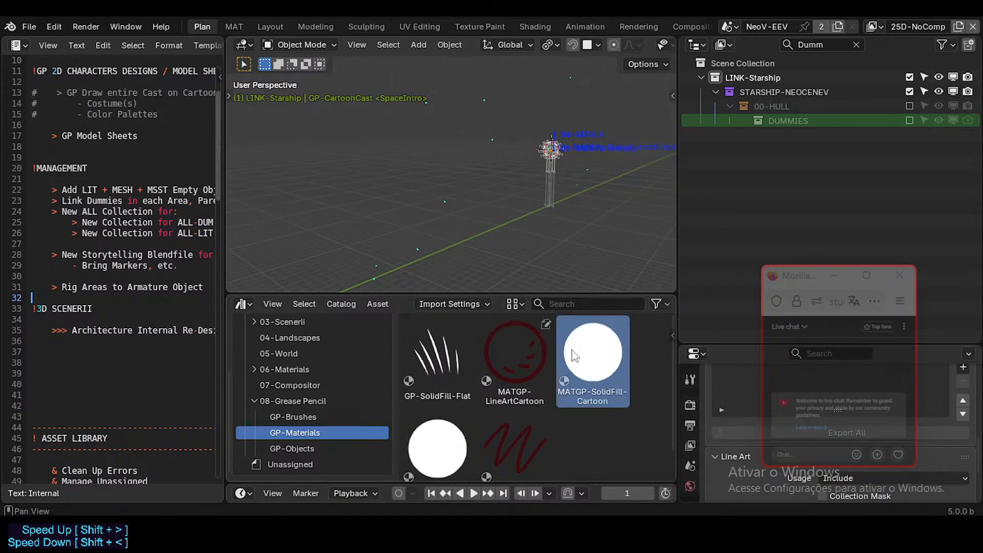
click(450, 435)
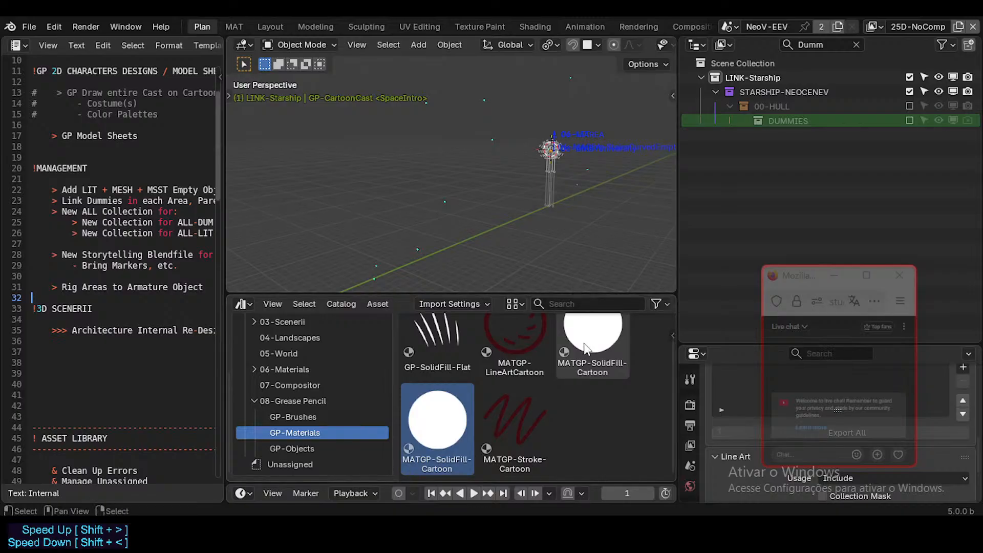
scroll(585, 320, up, 2)
click(588, 350)
Check the available asset options and the source file of each MATGP-SolidFill-Cartoon material.
right_click(587, 357)
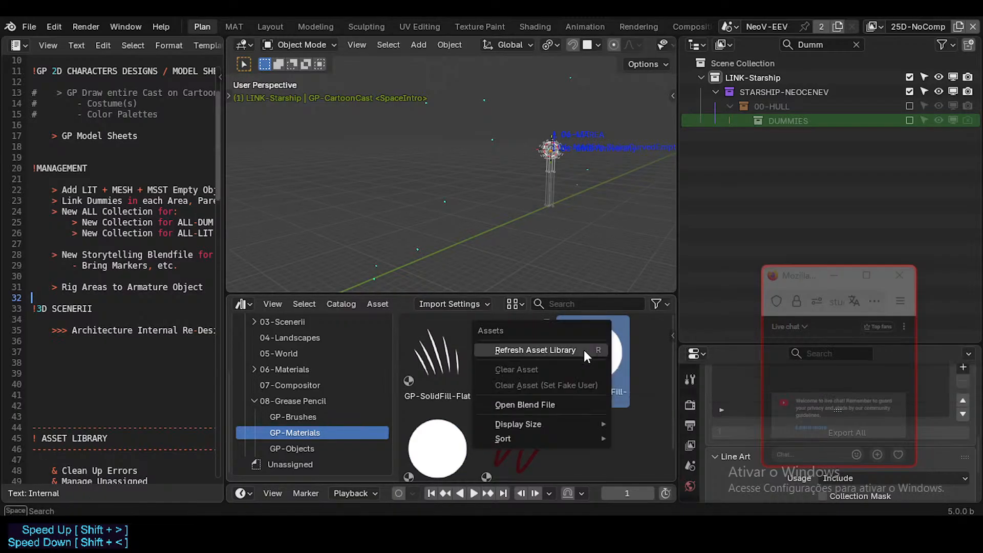
scroll(429, 453, down, 2)
right_click(429, 453)
scroll(587, 358, up, 2)
click(588, 359)
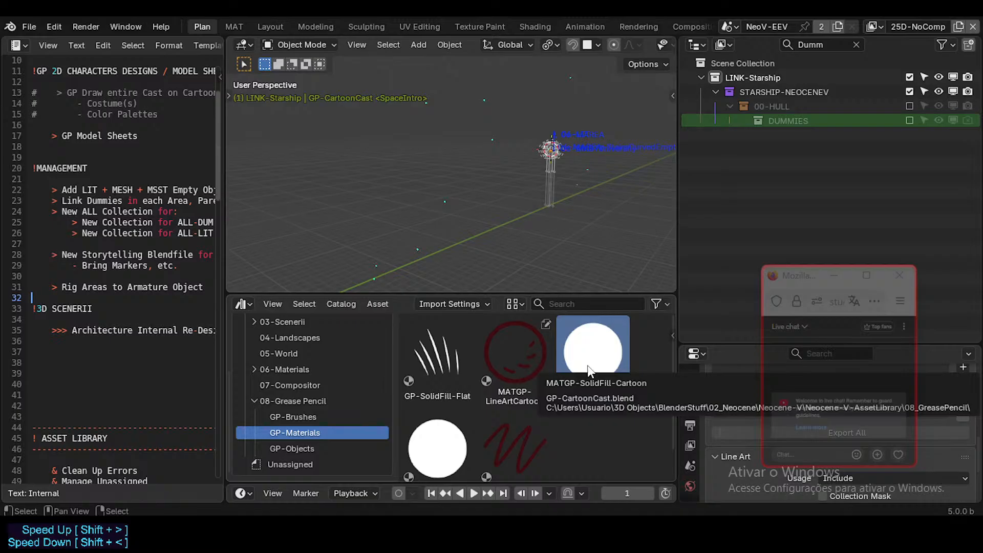
click(448, 450)
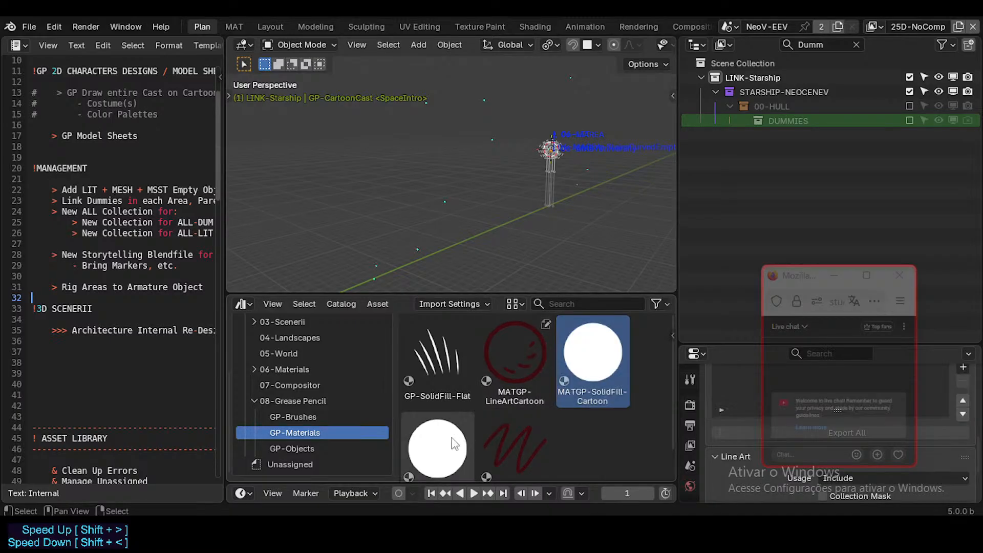
scroll(446, 427, down, 2)
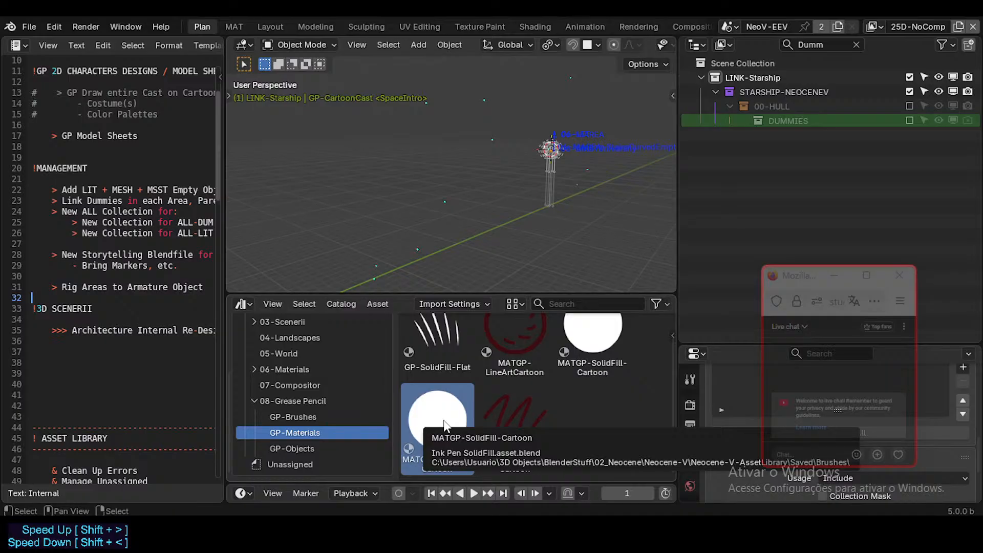
click(585, 358)
scroll(585, 377, up, 2)
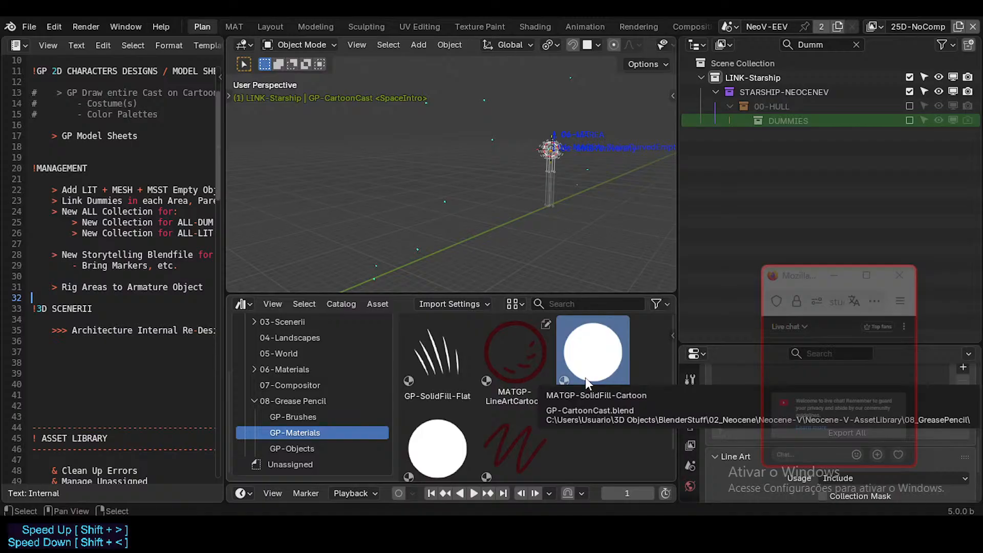
Inspect the asset details of the first MATGP-SolidFill-Cartoon and compare its source path with the duplicate's.
key(n)
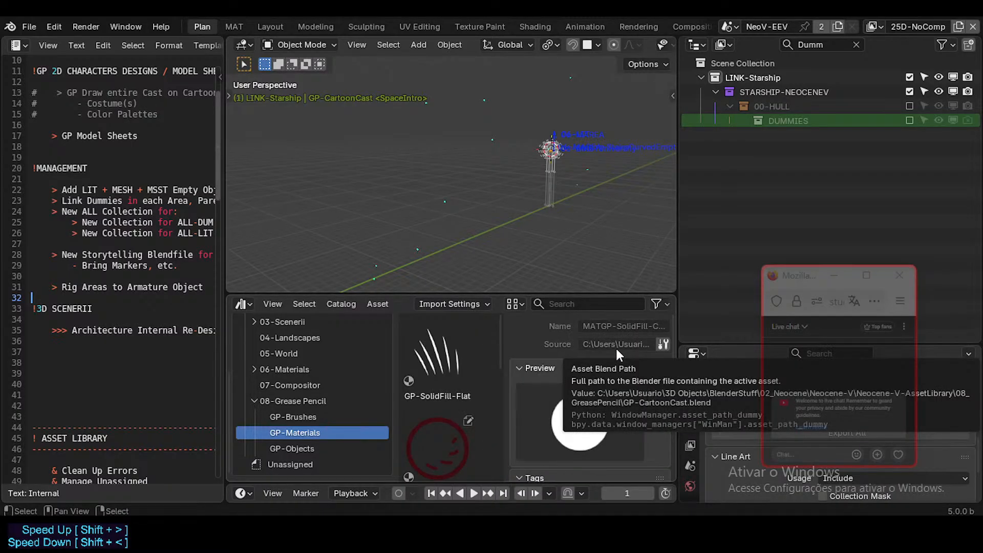
key(n)
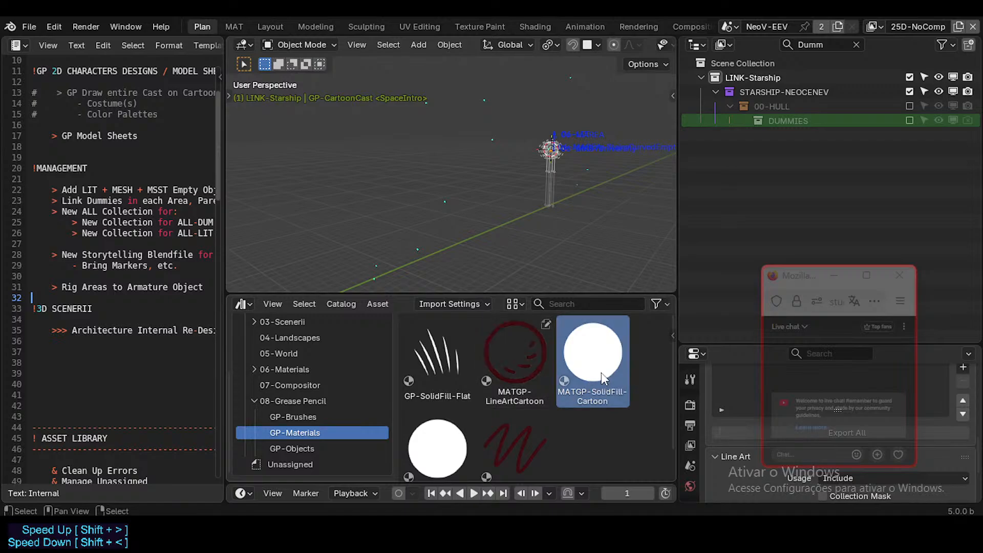
click(450, 448)
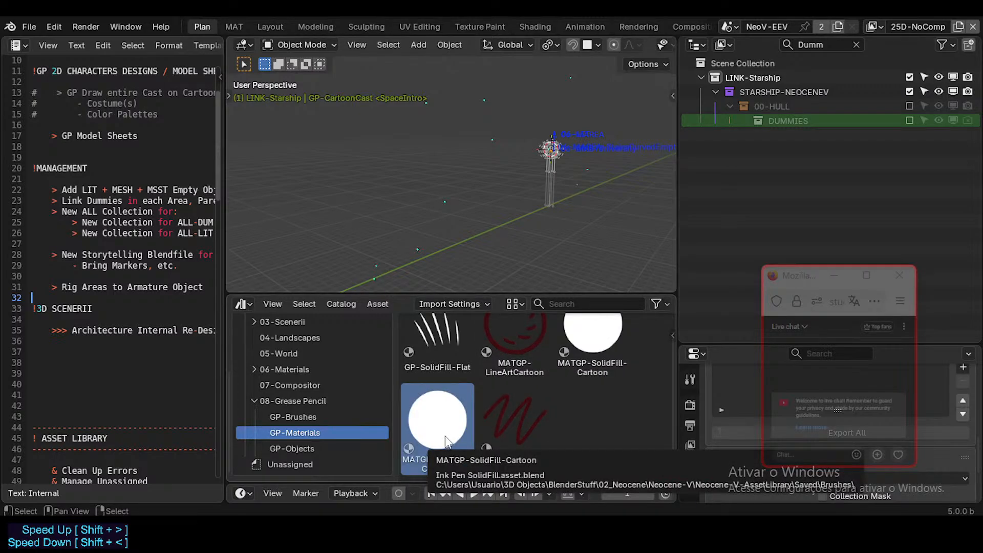
click(580, 359)
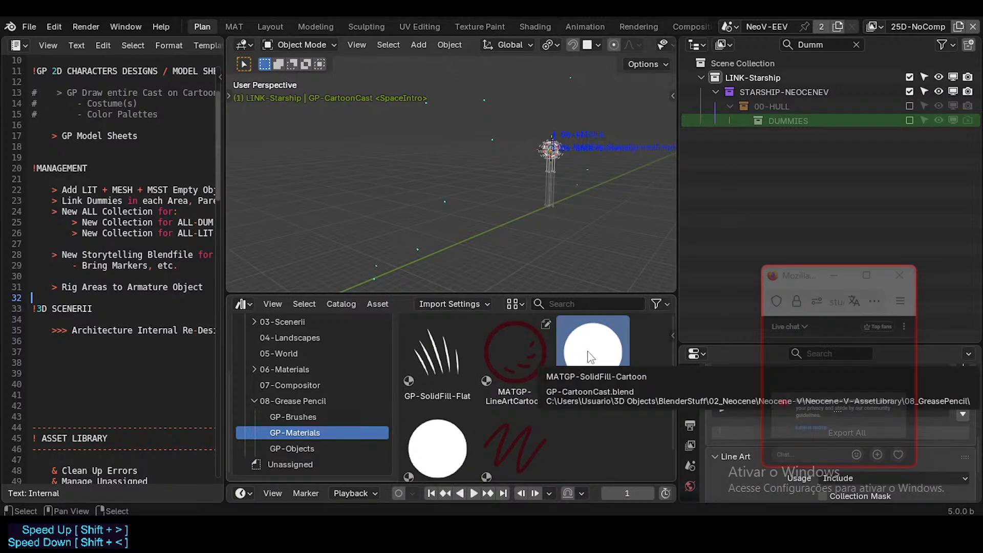
right_click(590, 357)
key(Escape)
Open GP-CartoonCast.blend, the source file of the first MATGP-SolidFill-Cartoon material, from its asset details.
key(n)
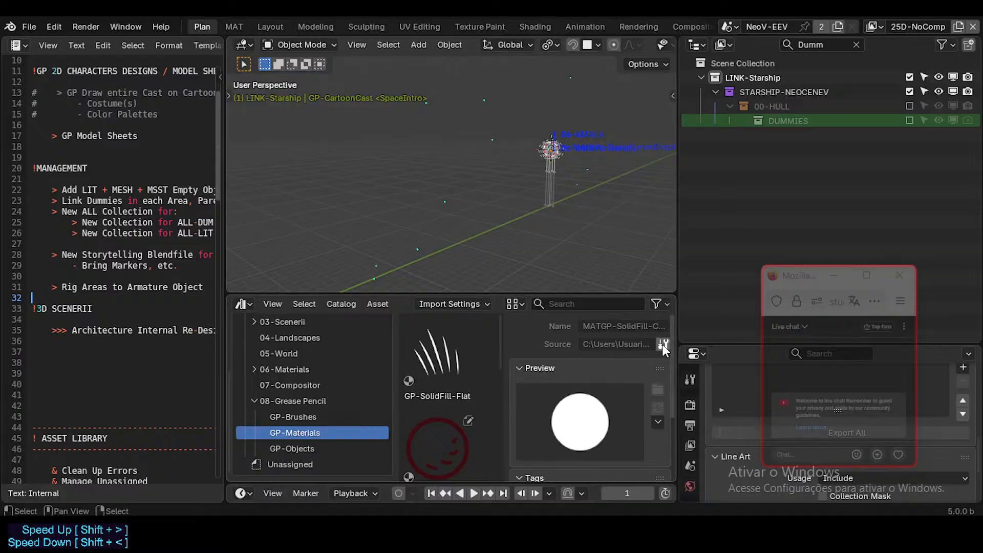
key(n)
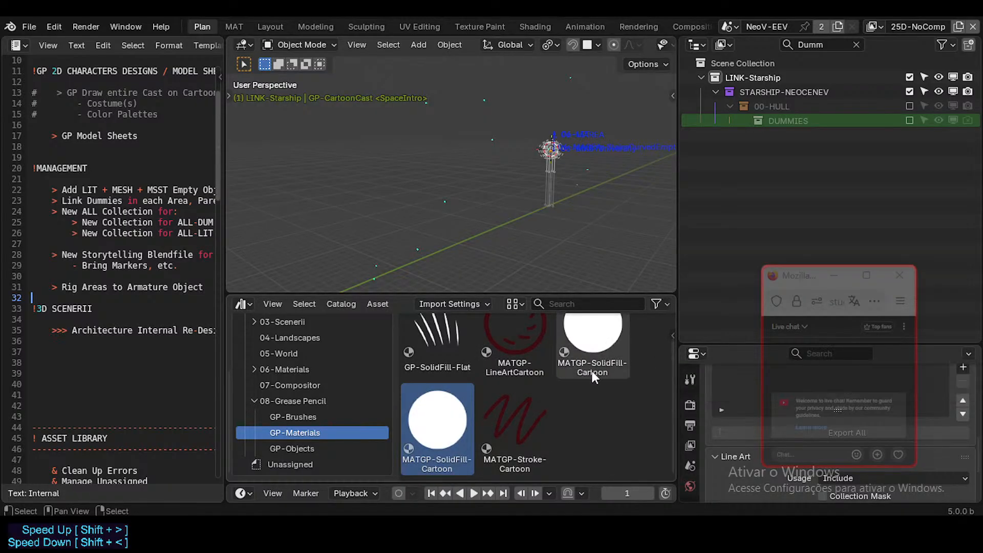
key(n)
key(n)
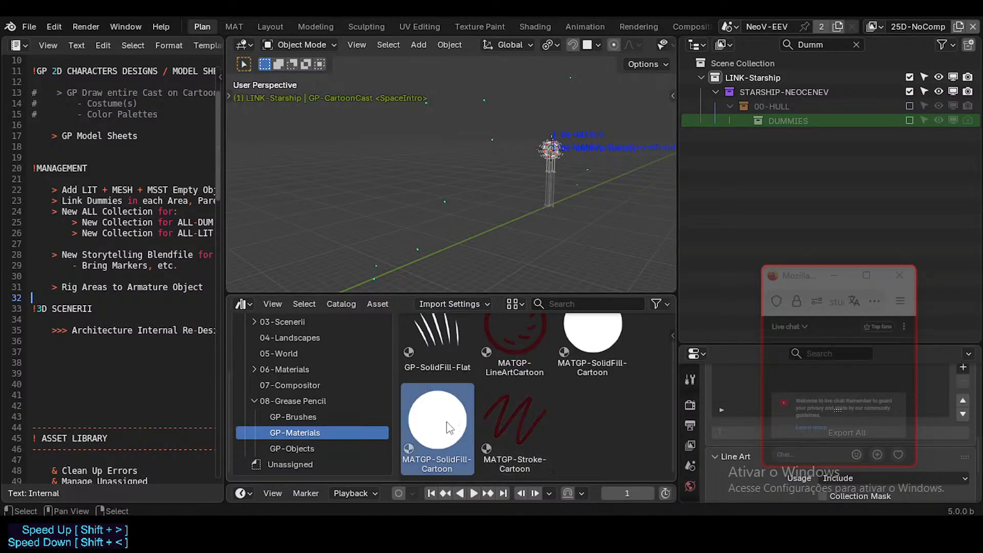
click(610, 354)
key(n)
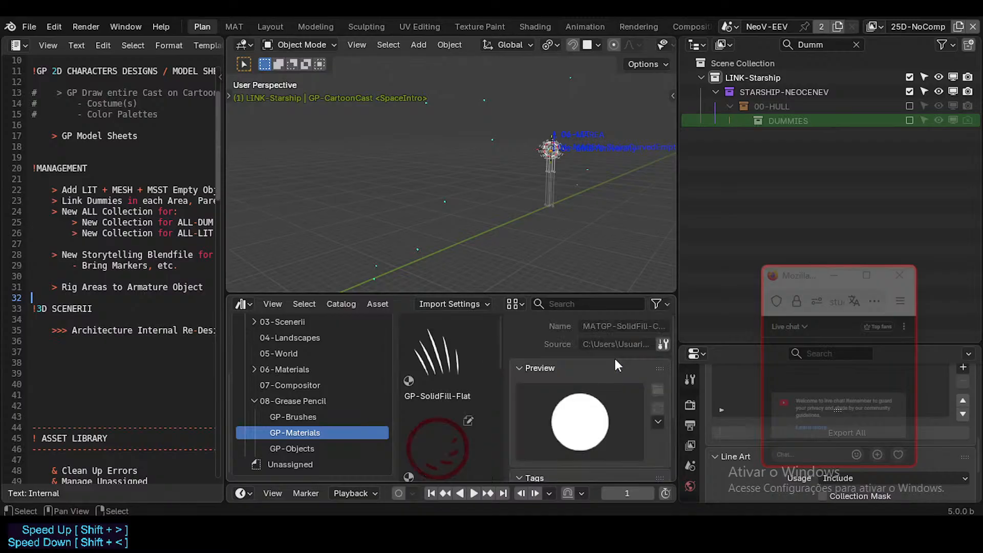
click(662, 346)
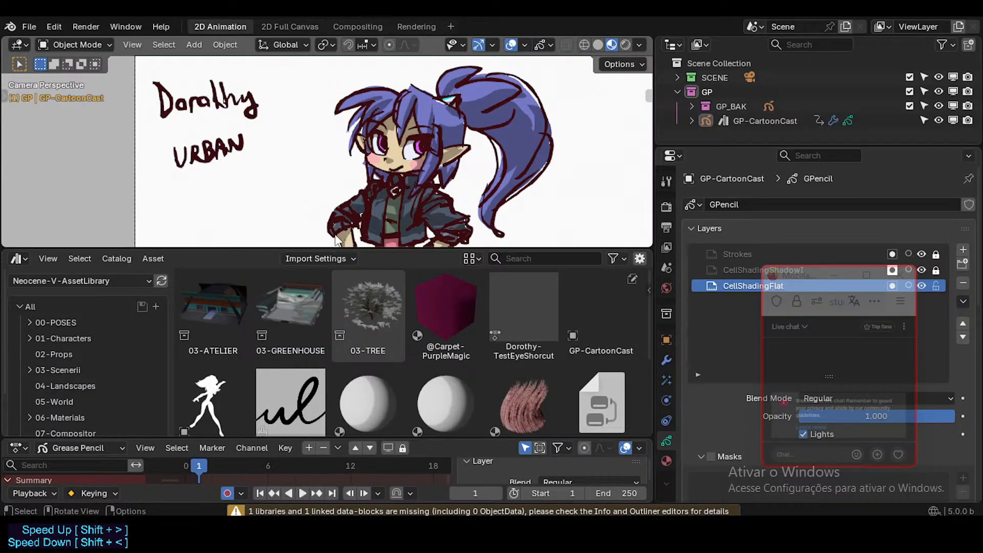
Step forward through the character drawings in GP-CartoonCast.blend to frame 6.
key(Right)
key(Right)
key(Right)
key(Right)
key(Right)
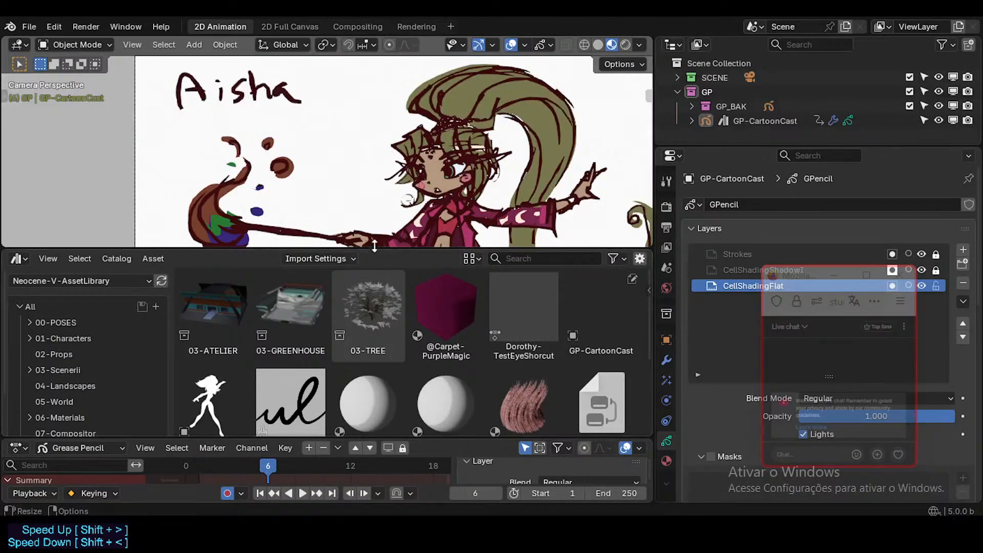
Browse the character drawings around frame 6 and enlarge the viewport over the asset browser to show more of each drawing.
key(Left)
key(Left)
key(Right)
key(Right)
key(Right)
key(Right)
drag(405, 252, 395, 382)
key(Left)
key(Left)
key(Left)
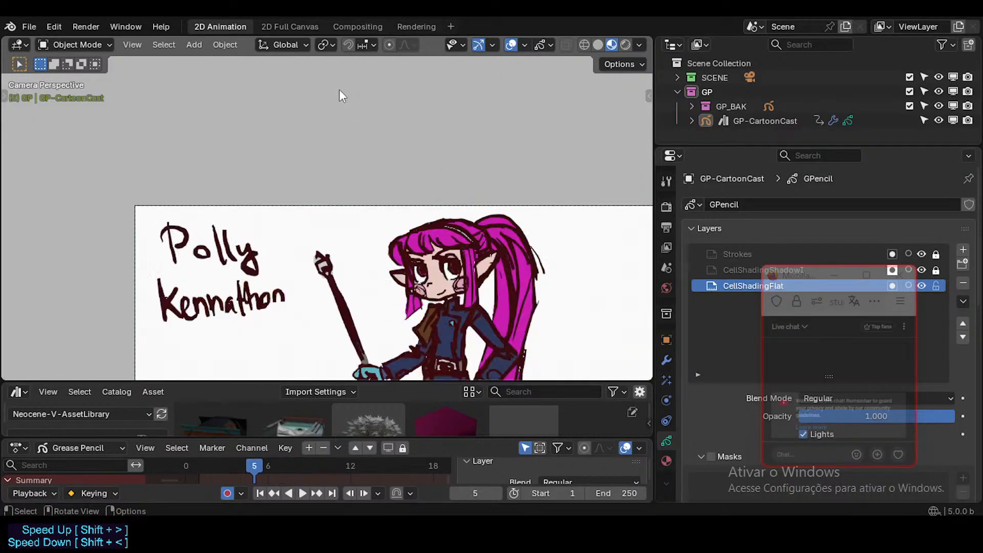
Go to the drawing on frame 7, select GP-CartoonCast and switch it to Draw Mode.
key(Right)
key(Right)
key(Right)
key(Left)
click(450, 262)
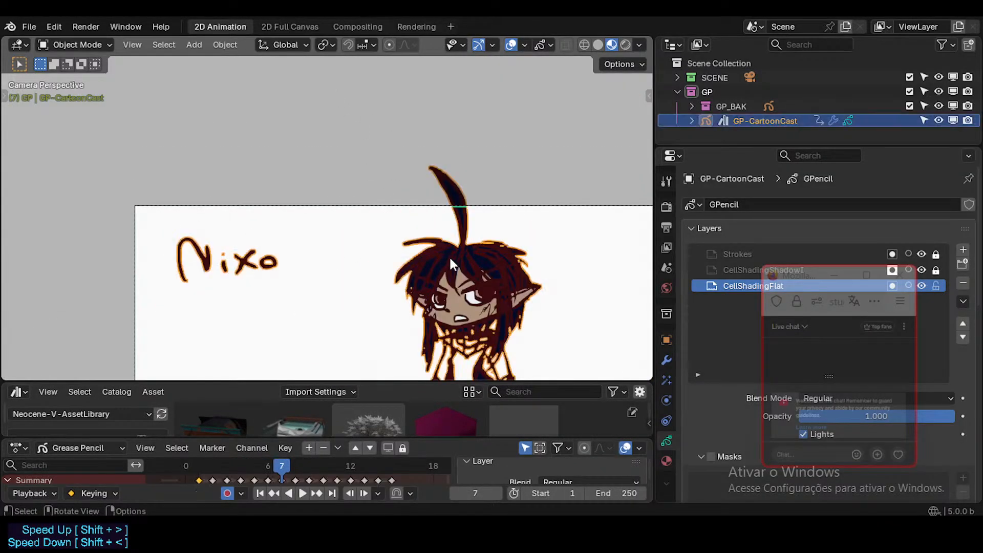
key(ctrl+Tab)
click(460, 165)
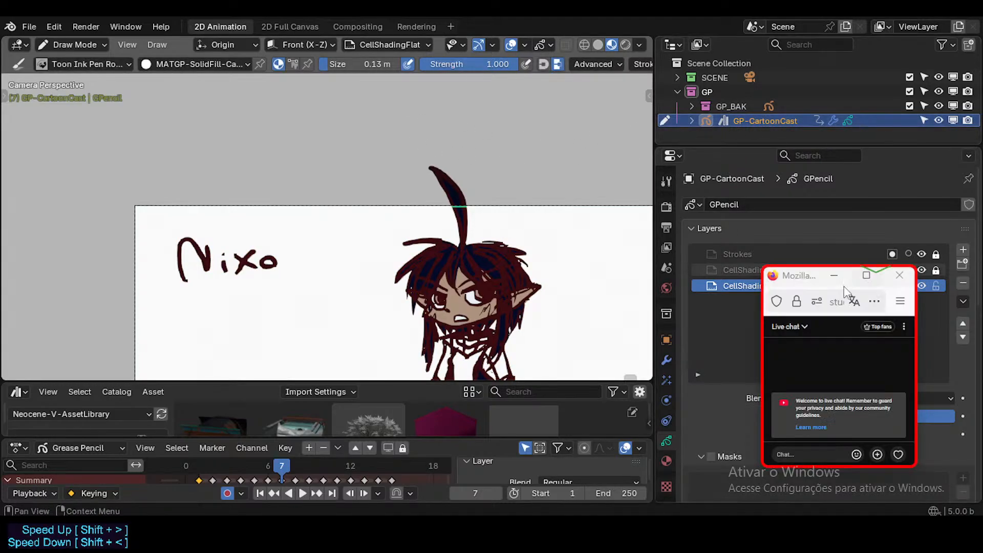
Uncover the properties from the chat window and compare GP-CartoonCast's stroke and fill materials, leaving MATGP-SolidFill-Cartoon active.
drag(809, 276, 548, 274)
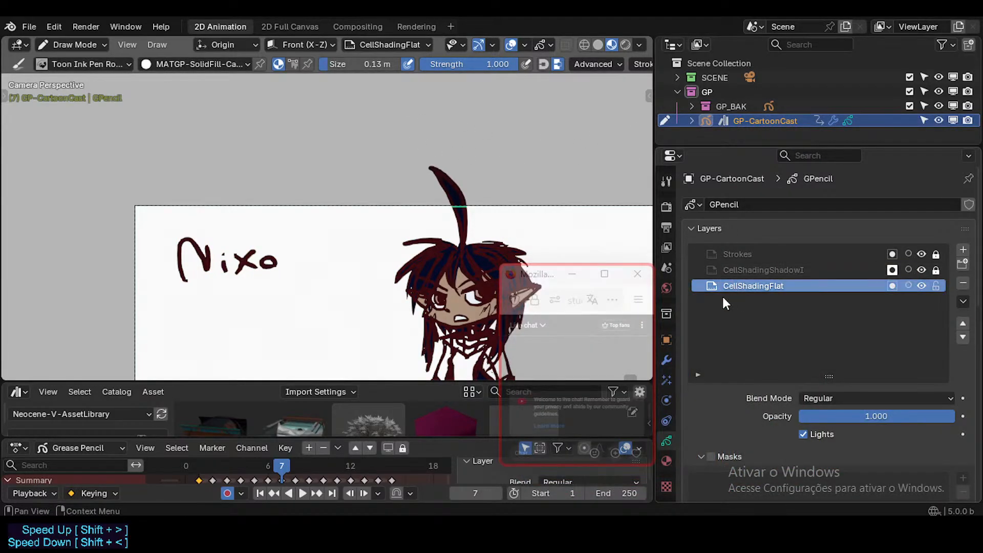
click(666, 460)
click(749, 208)
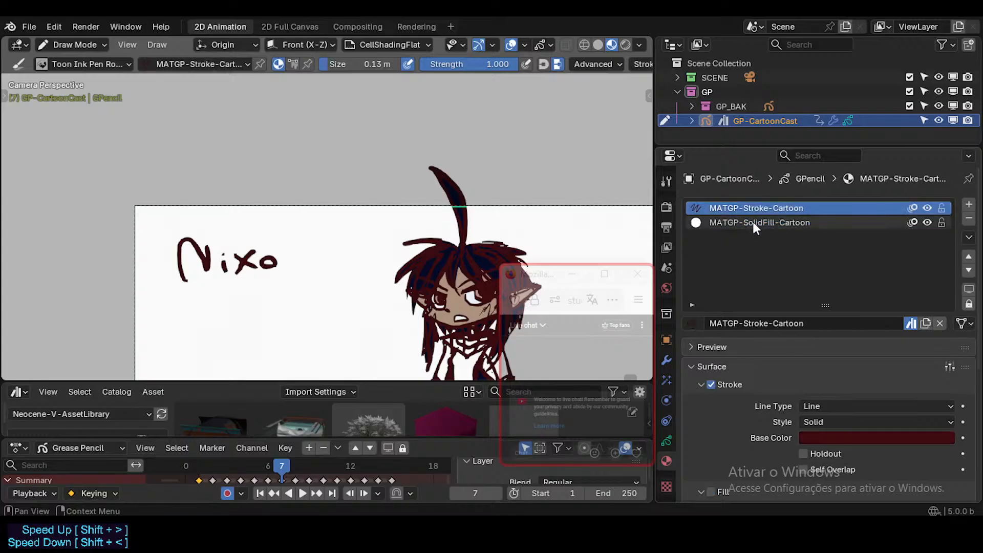
click(753, 222)
click(763, 210)
click(763, 220)
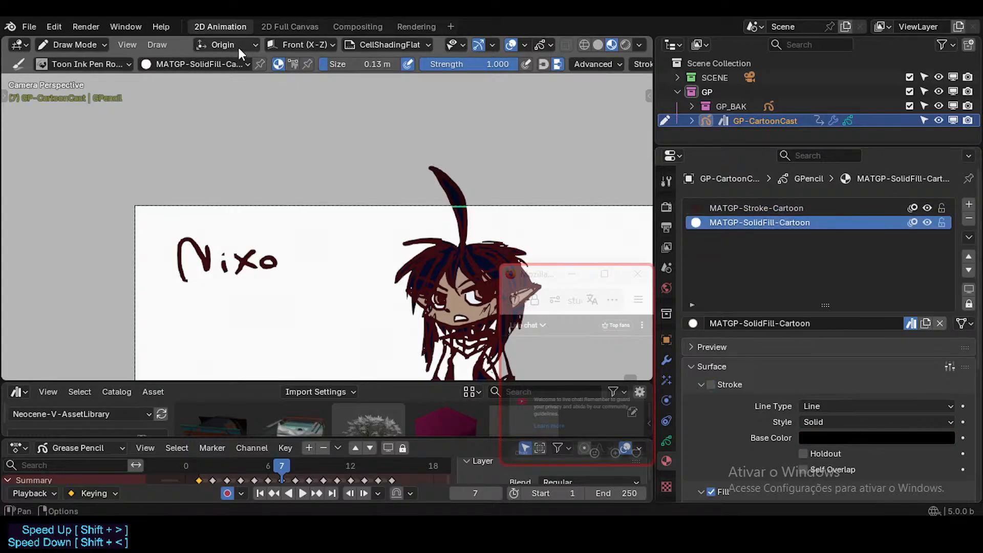
Set the brush to use Color Attribute and check which PAL-Cartoon palettes are available in its color picker.
click(291, 66)
click(315, 63)
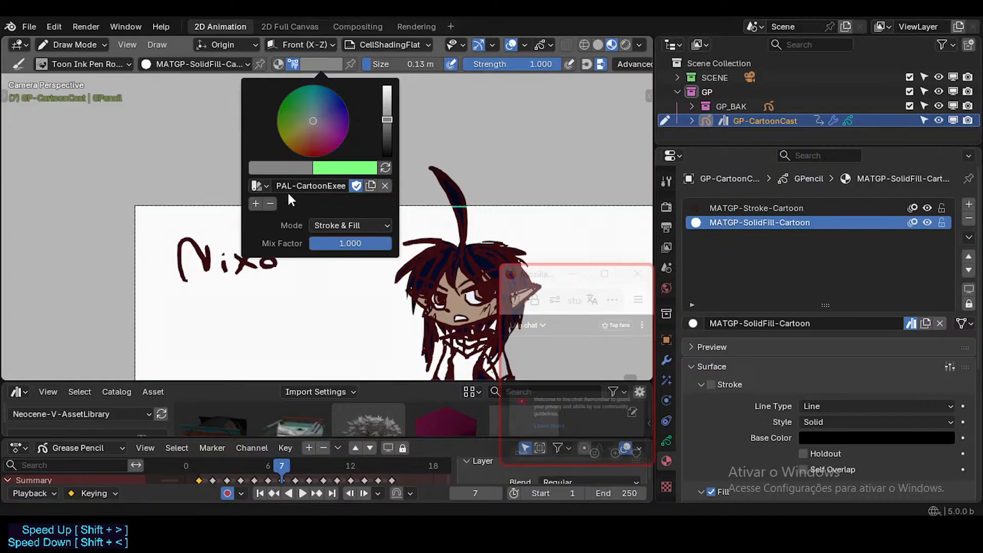
click(255, 185)
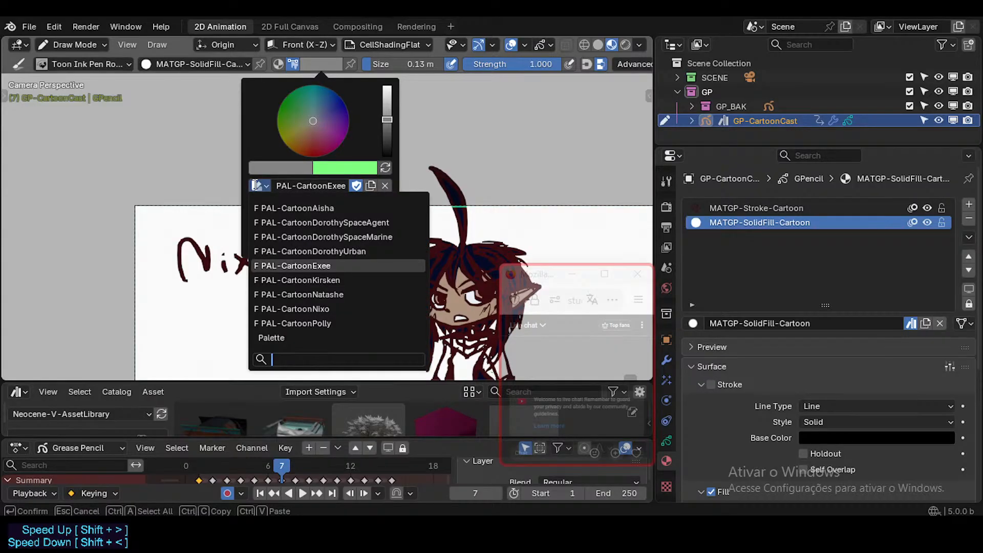
key(Escape)
key(Escape)
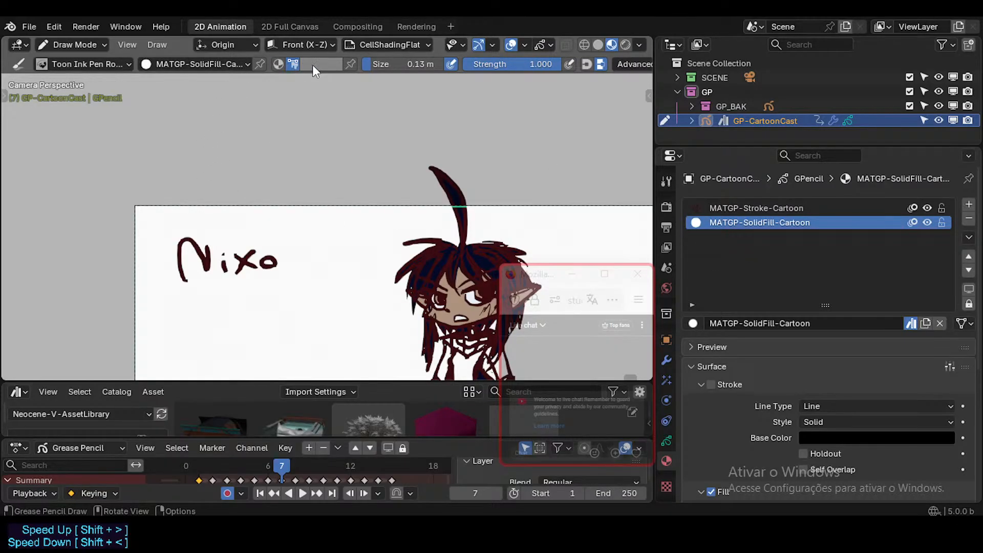
Check the active drawing material and open the brush asset selection.
click(179, 65)
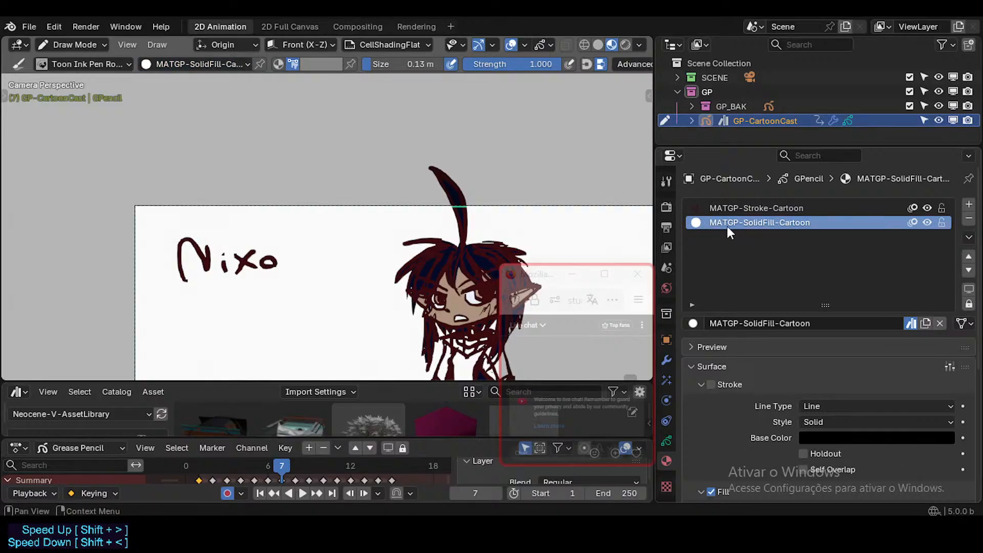
click(54, 64)
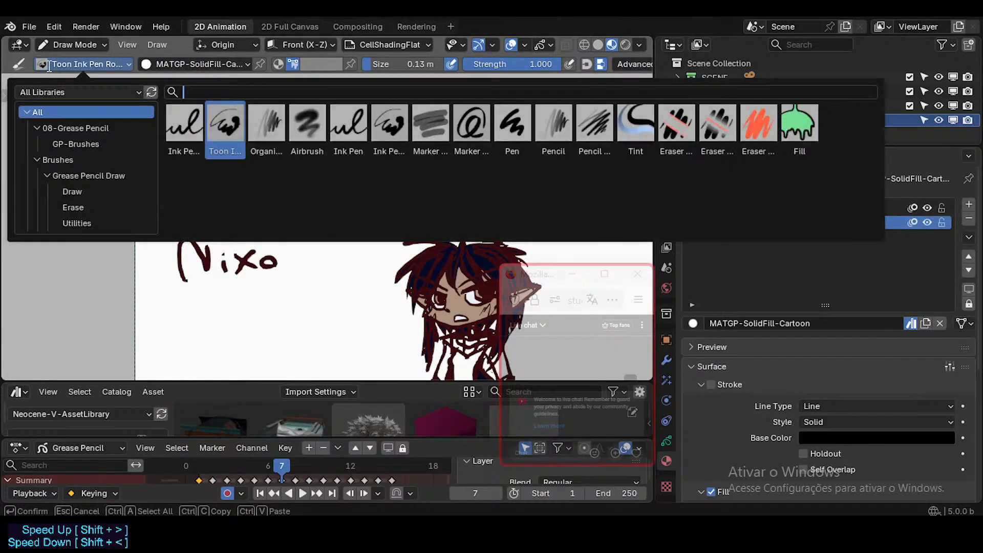
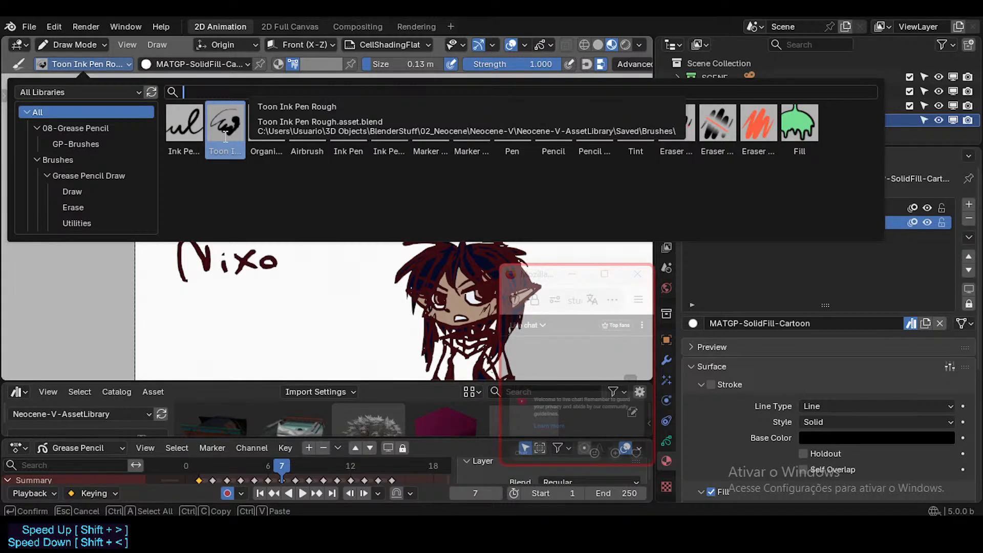
Activate the Ink Pen SolidFill brush, load the PAL-CartoonDorothySpaceMarine palette and pick its light grey swatch.
click(188, 131)
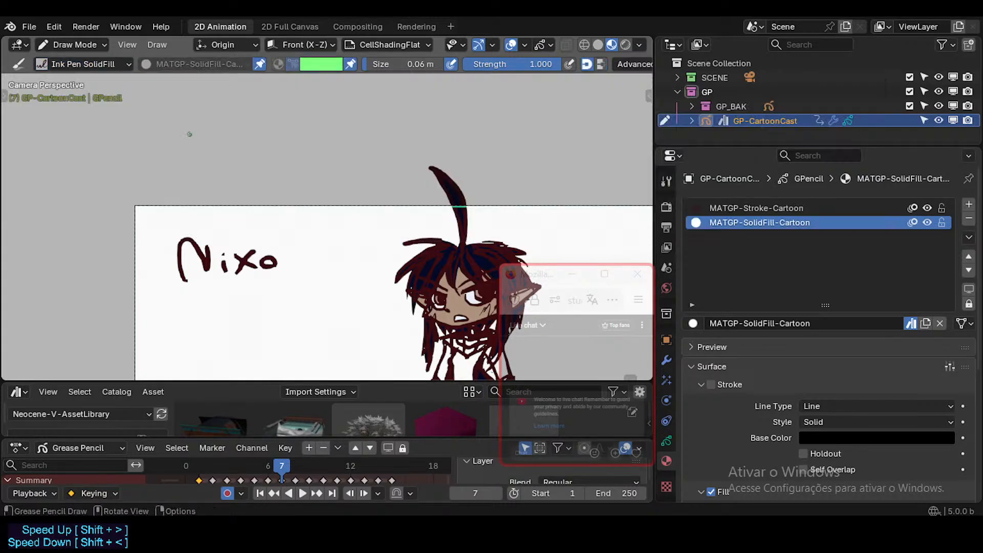
click(311, 66)
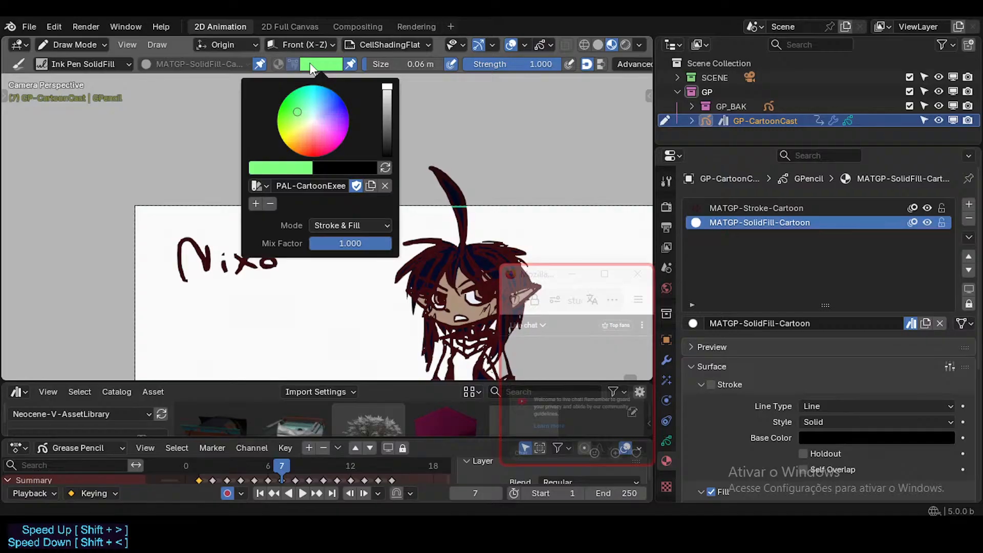
click(258, 185)
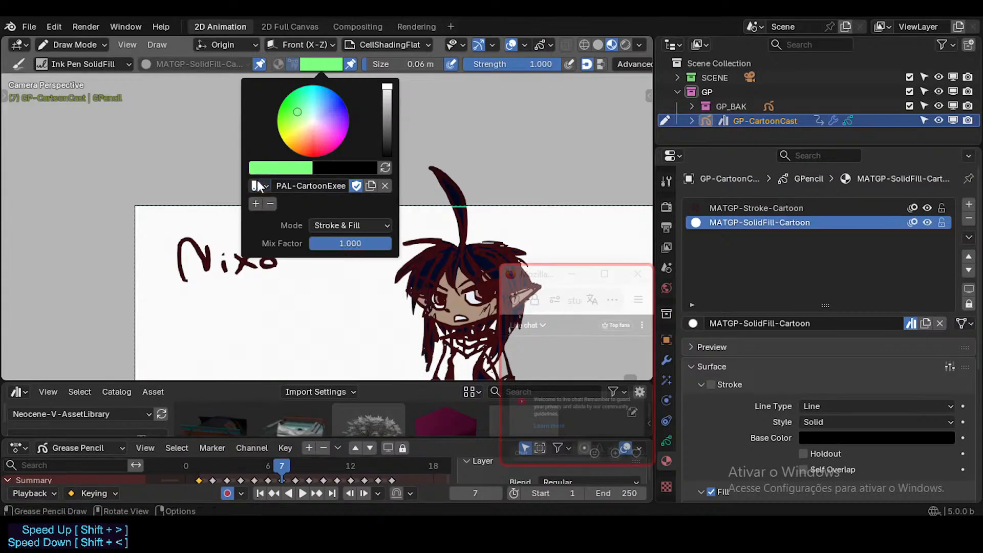
click(258, 184)
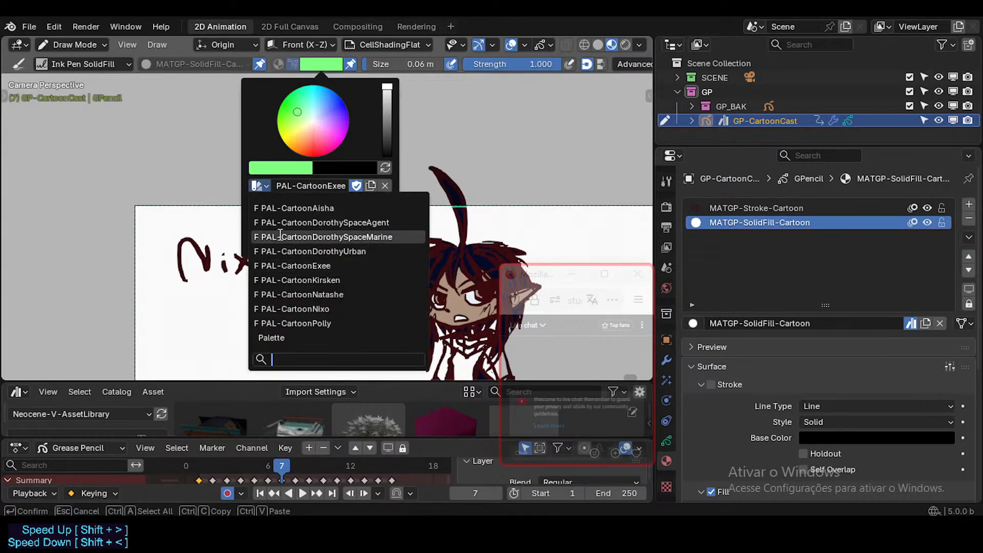
click(281, 222)
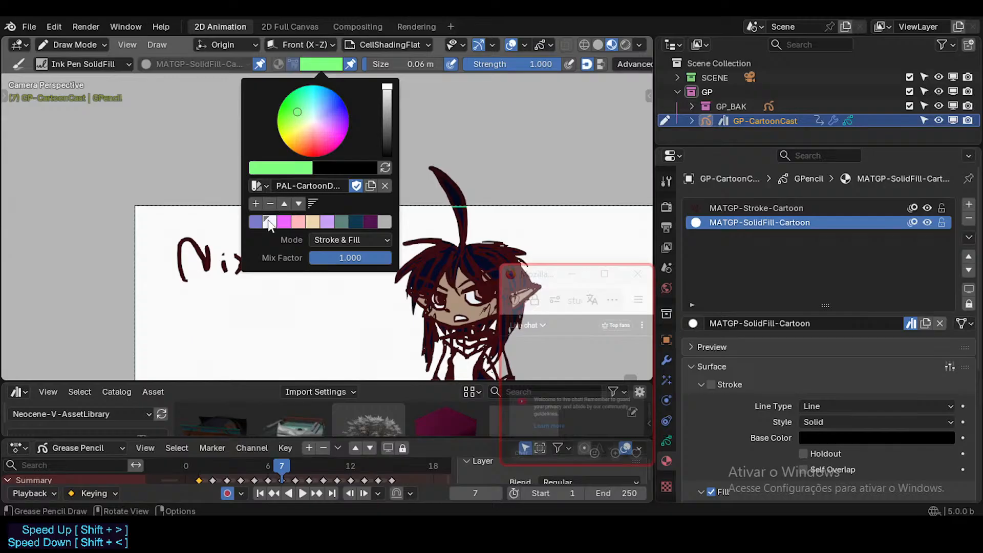
click(259, 223)
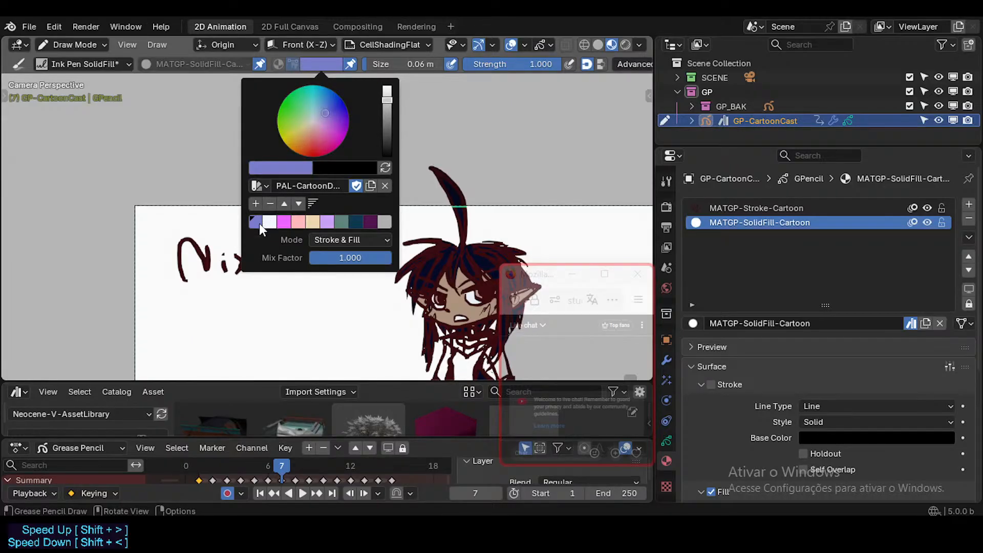
click(383, 223)
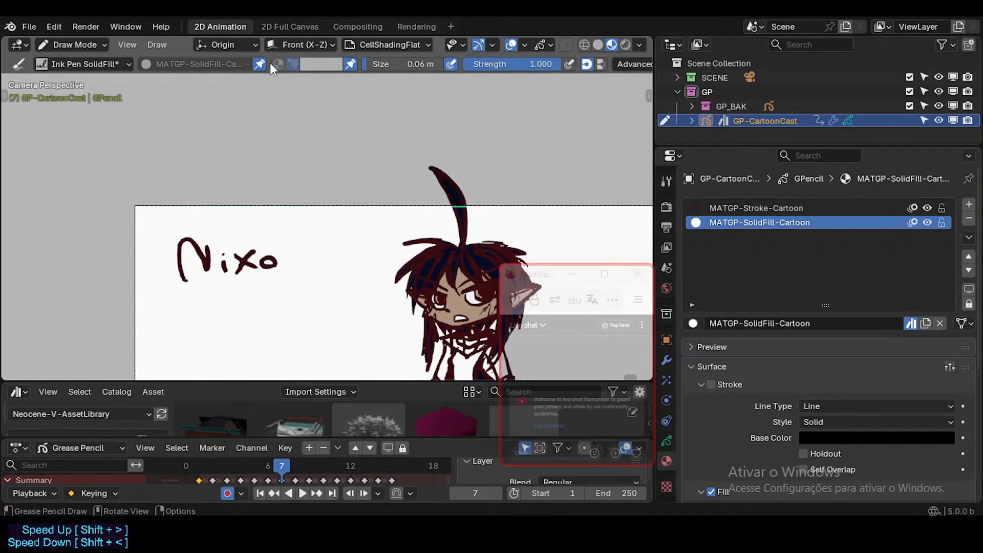
Set the Toon Ink Pen Rough brush to Material color mode with MATGP-Stroke-Cartoon, pin both settings and save the file.
click(108, 66)
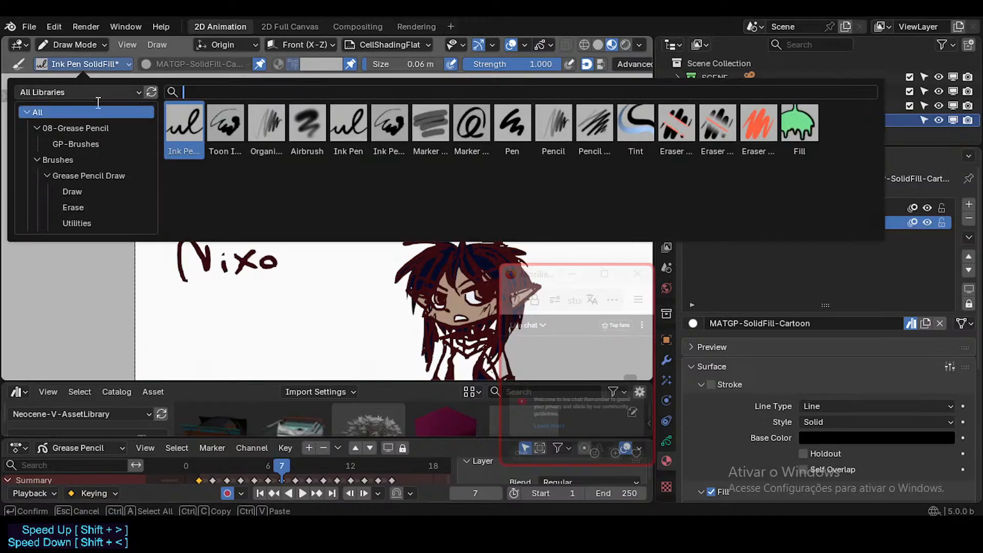
click(229, 131)
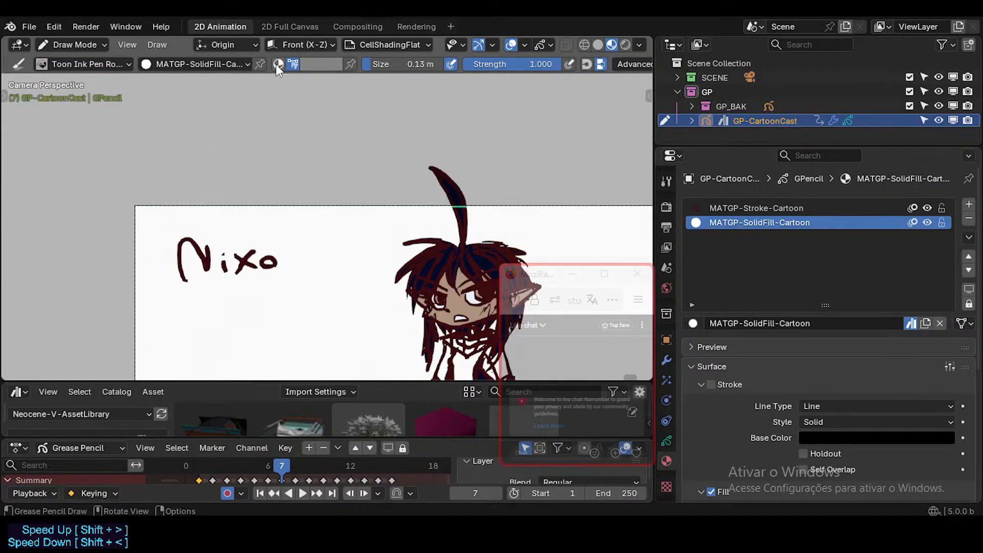
click(276, 63)
click(204, 63)
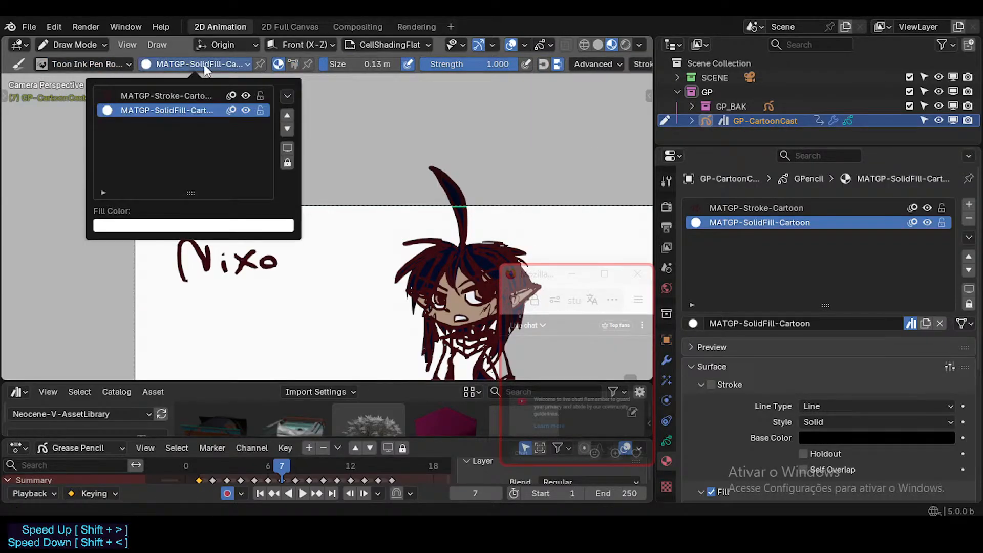
click(167, 95)
click(260, 64)
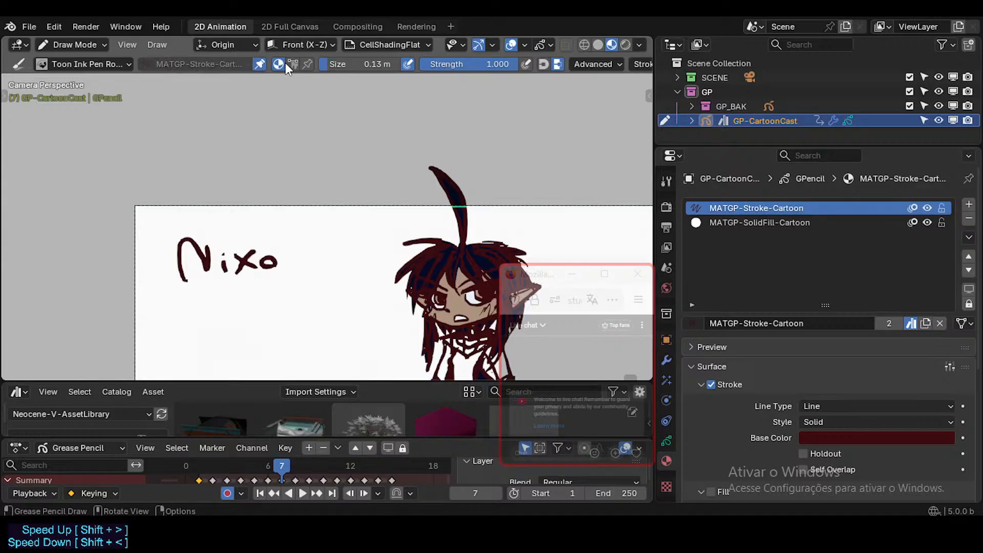
click(306, 63)
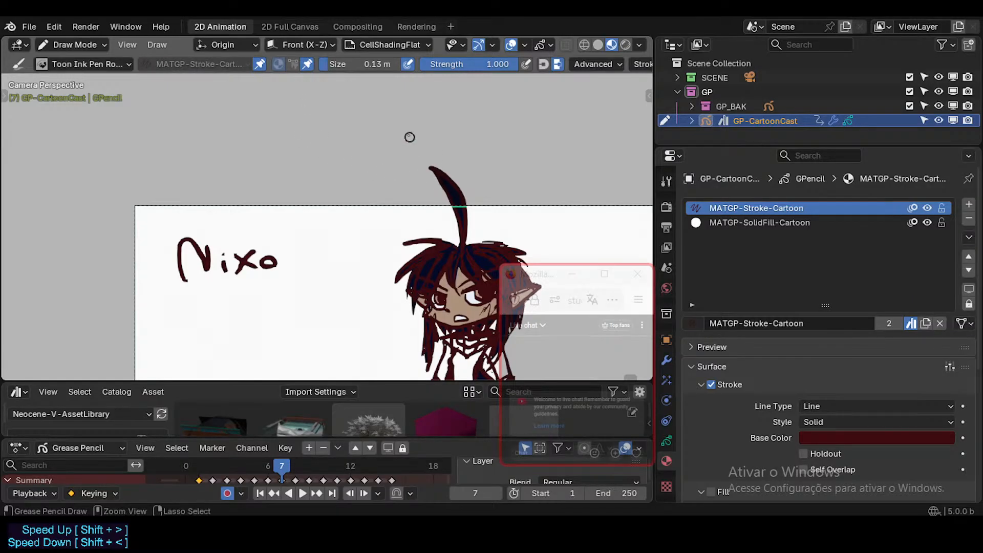
key(ctrl+s)
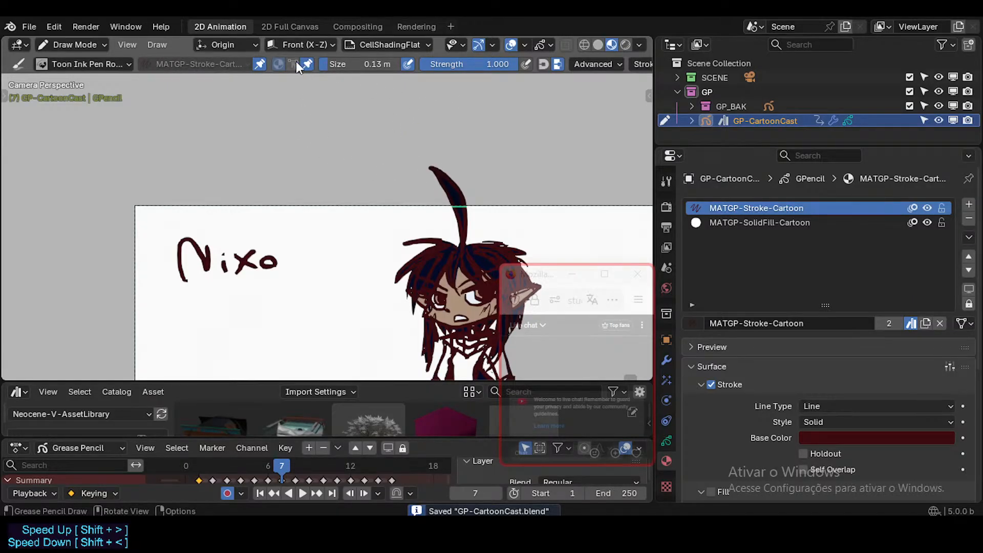
Switch back to the Ink Pen SolidFill brush, check the palettes in its color picker and save the file.
click(102, 65)
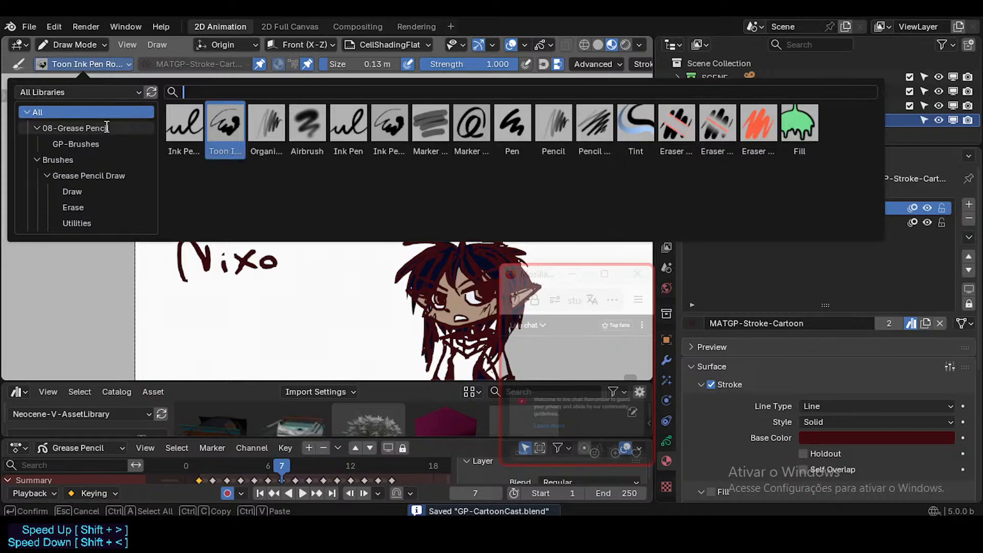
click(189, 123)
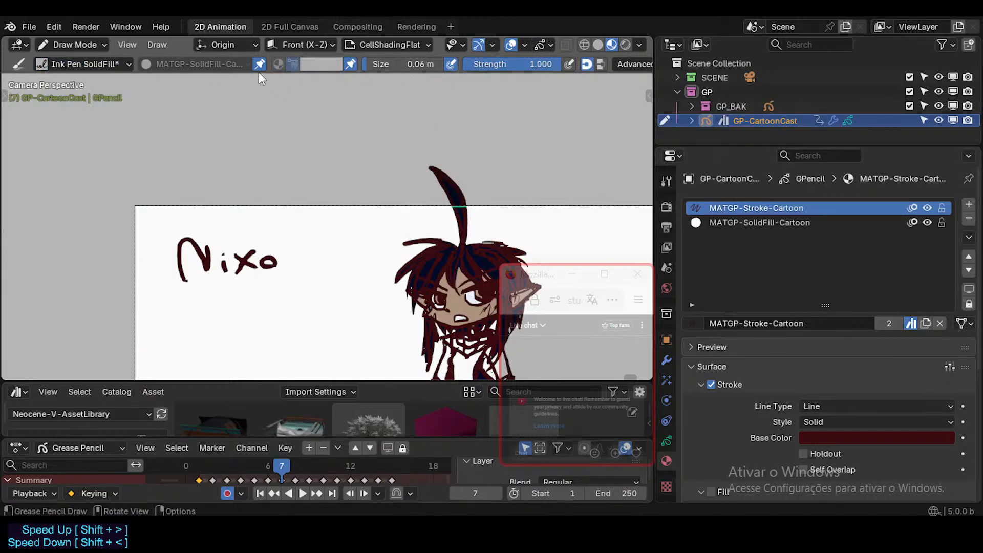
click(318, 64)
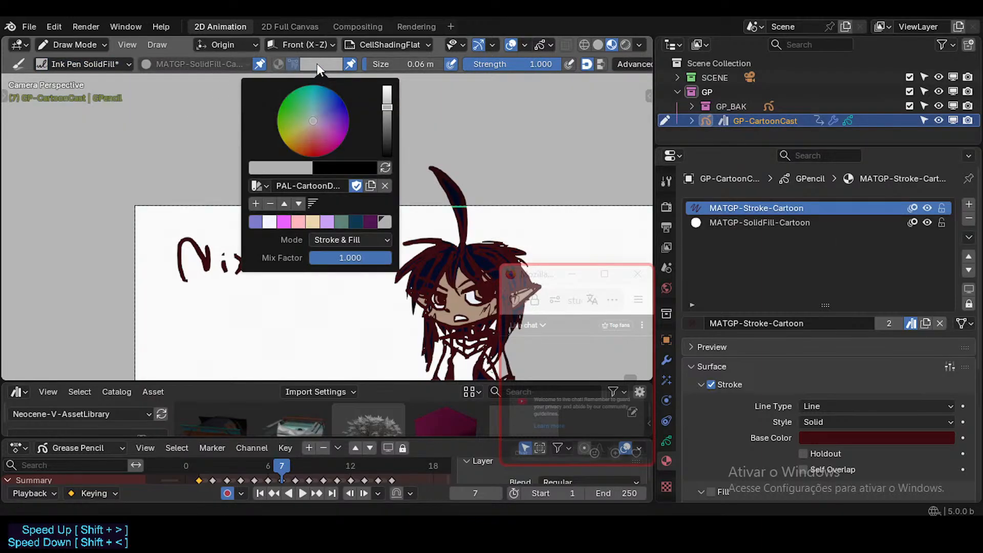
click(262, 185)
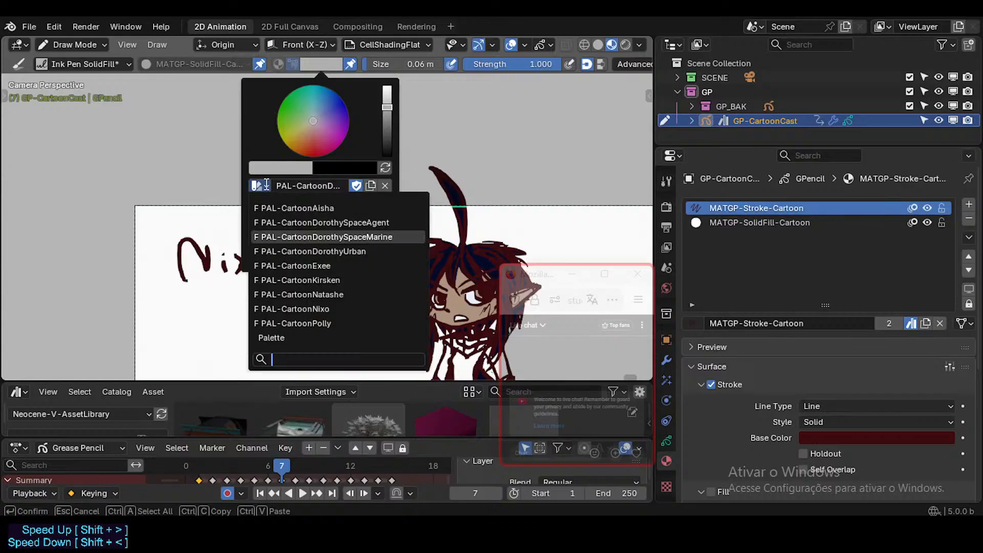
click(267, 185)
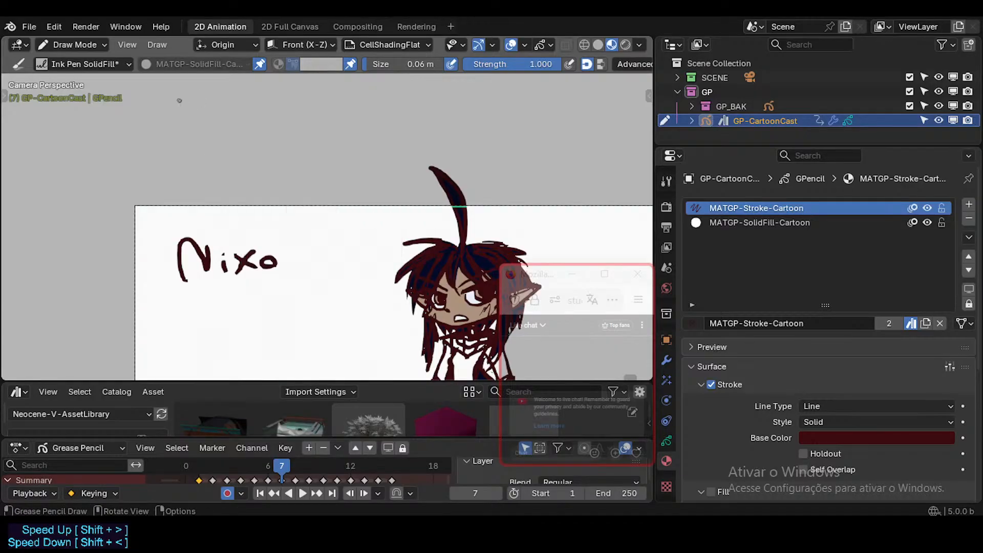
key(ctrl+s)
Enlarge the asset browser, move the chat window off it and review the unassigned Neocene-V-AssetLibrary assets.
click(36, 27)
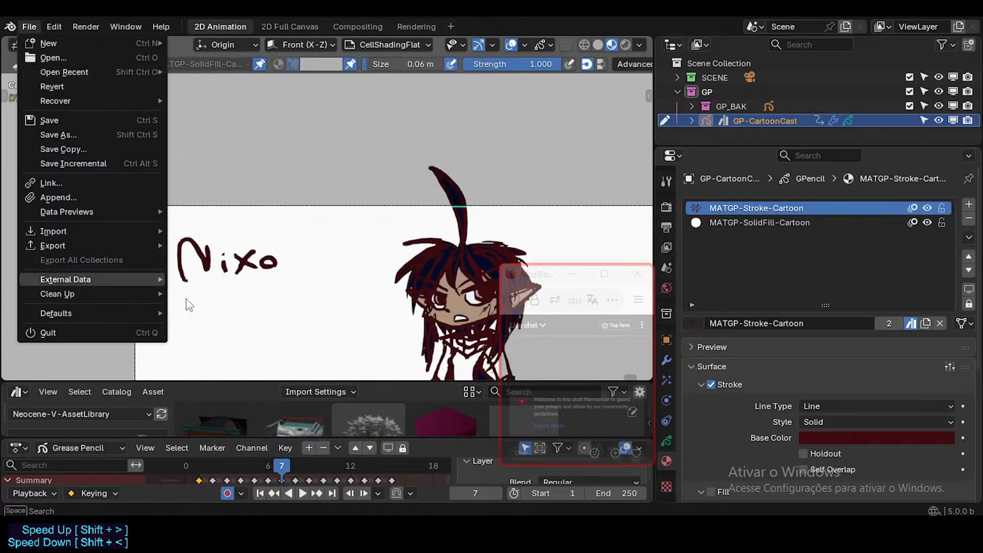
drag(106, 382, 132, 165)
scroll(208, 346, down, 2)
scroll(208, 346, down, 1)
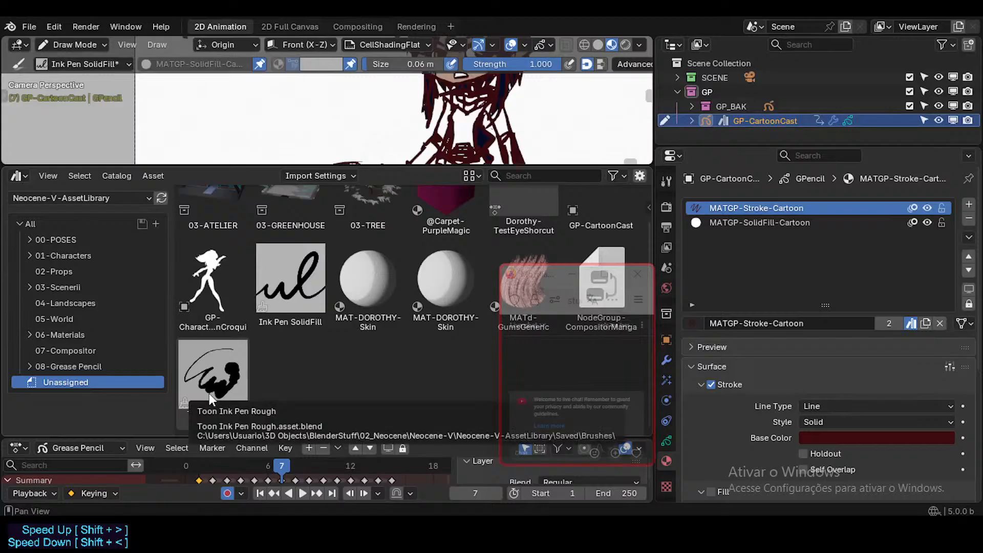
drag(544, 279, 615, 393)
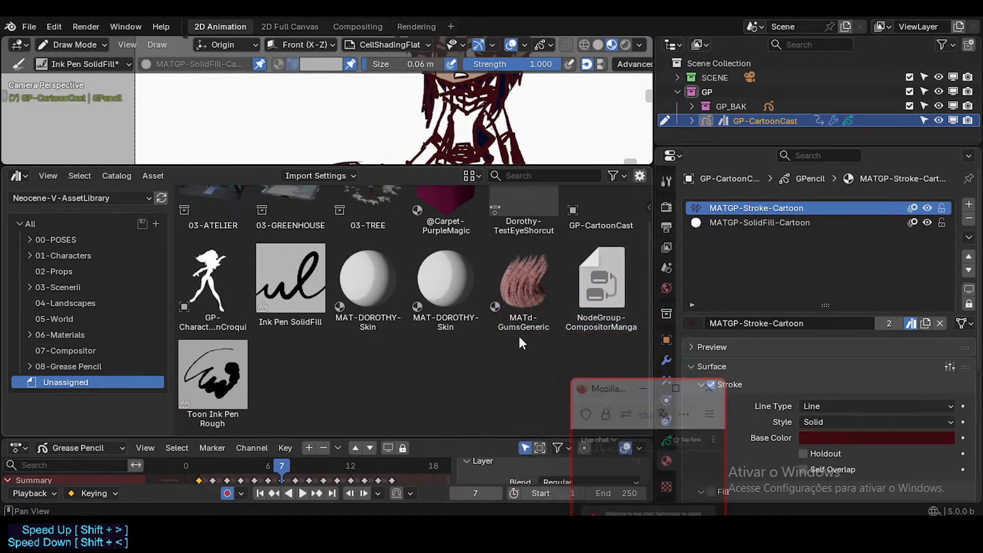
scroll(474, 317, up, 2)
scroll(471, 318, down, 2)
Show the Current File assets and assign GP-CartoonCast to the GP-Objects catalog under 08-Grease Pencil.
click(82, 197)
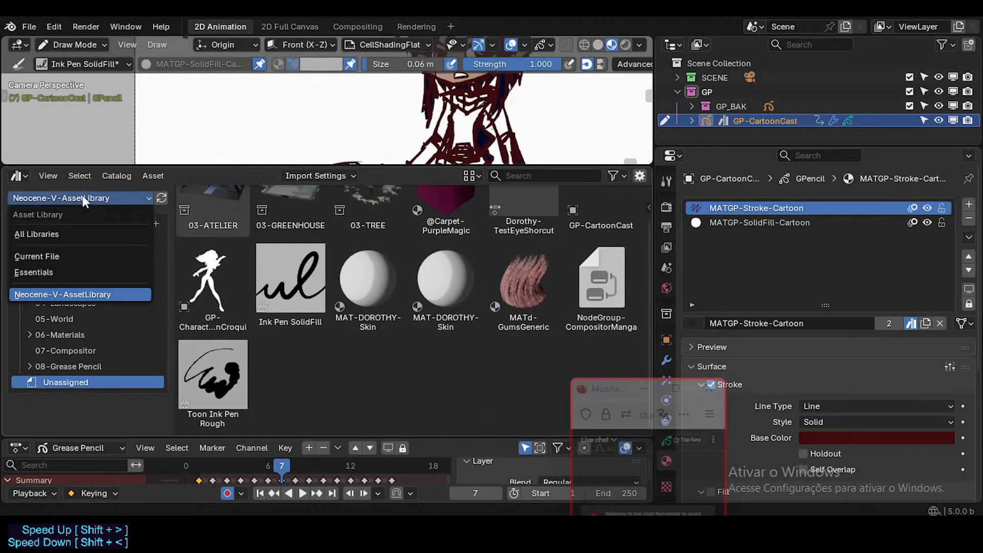
click(49, 259)
click(220, 243)
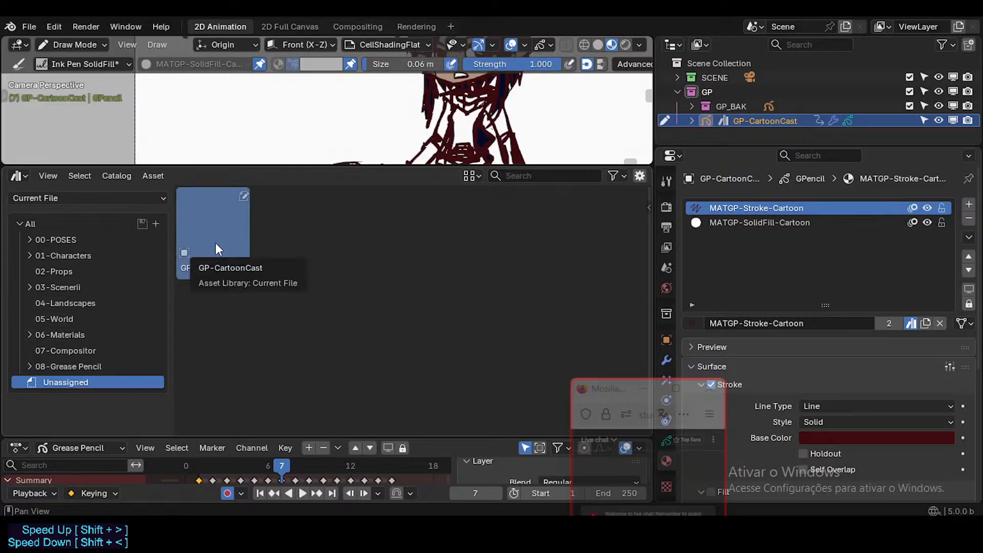
click(29, 366)
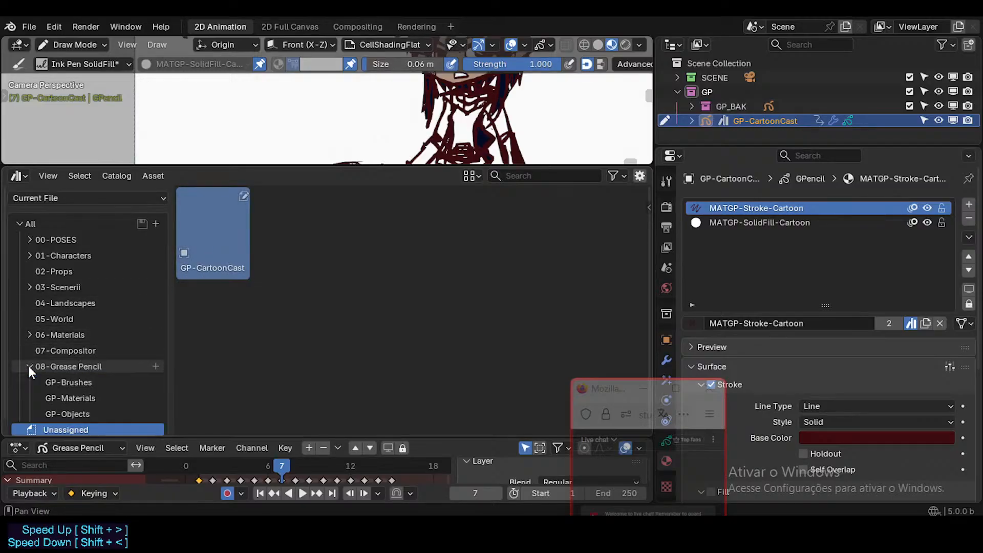
scroll(94, 376, down, 1)
drag(216, 250, 75, 407)
click(70, 405)
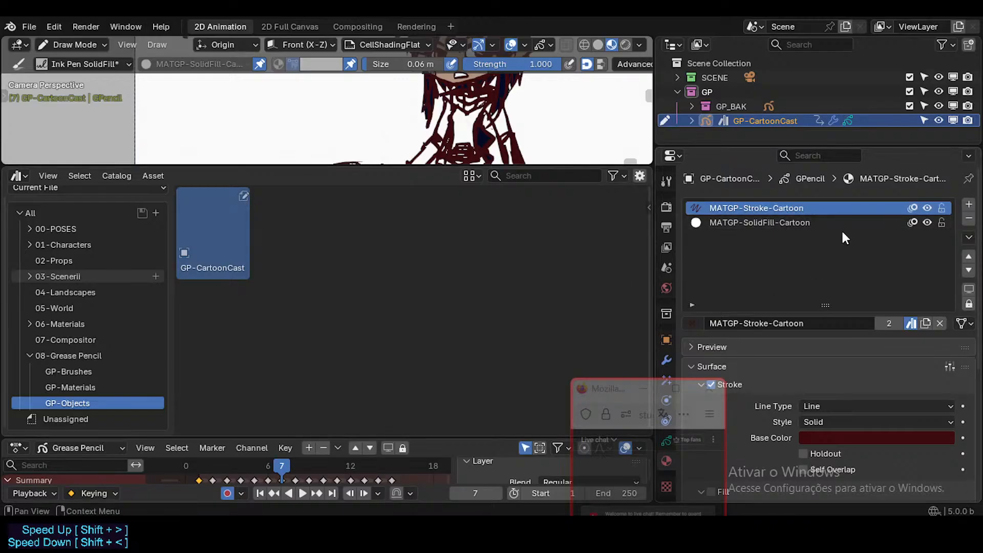
Turn off onion skinning for both GP-CartoonCast material slots and save the file.
drag(911, 209, 910, 225)
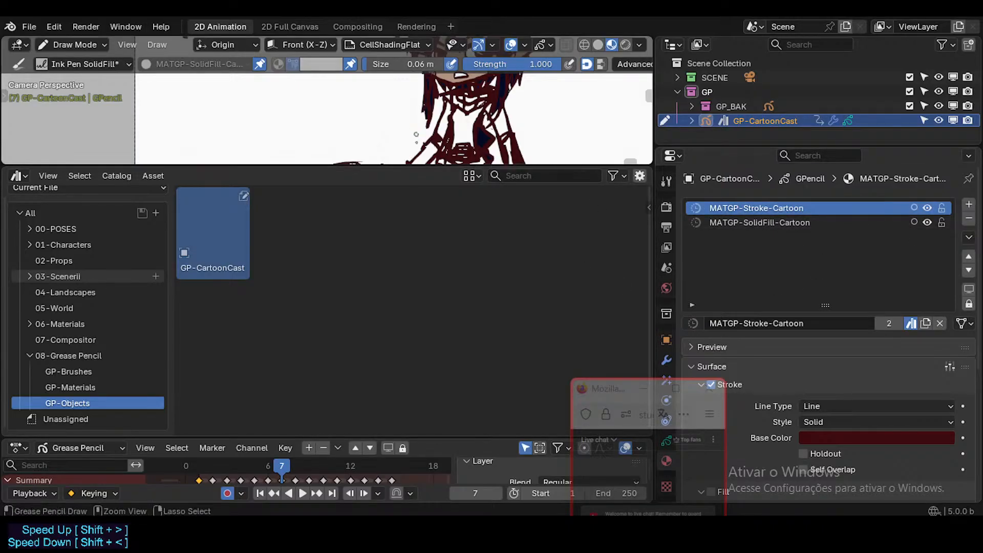
click(266, 255)
key(ctrl+s)
Examine the MATGP-SolidFill-Cartoon and MATGP-Stroke-Cartoon assets in the GP-Materials catalog alongside the GP-Objects catalog.
click(107, 387)
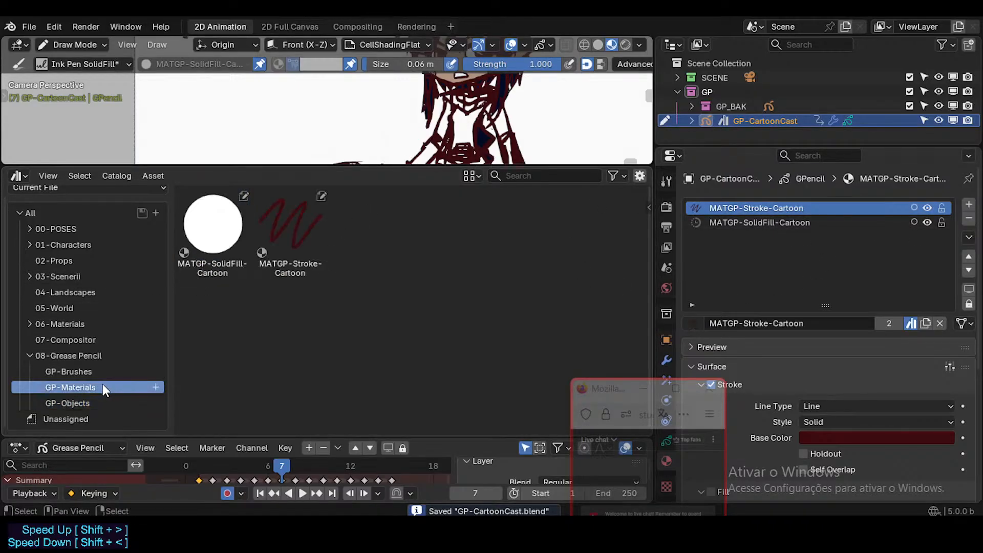
click(82, 403)
click(90, 387)
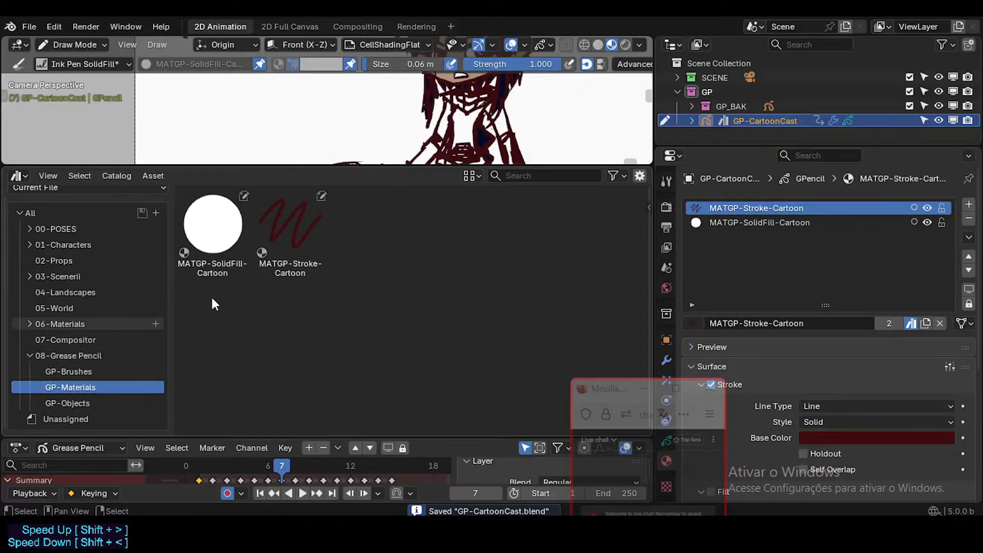
click(96, 403)
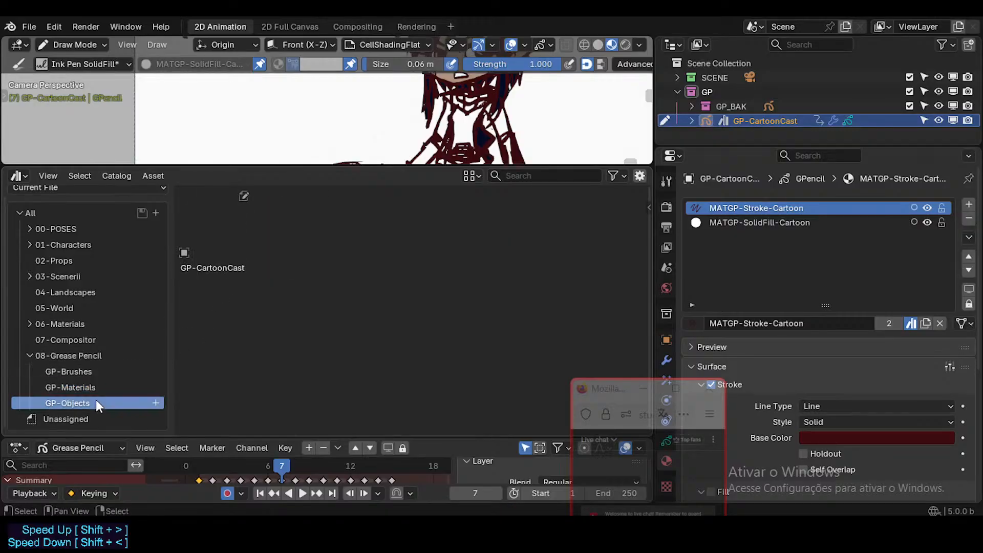
click(102, 387)
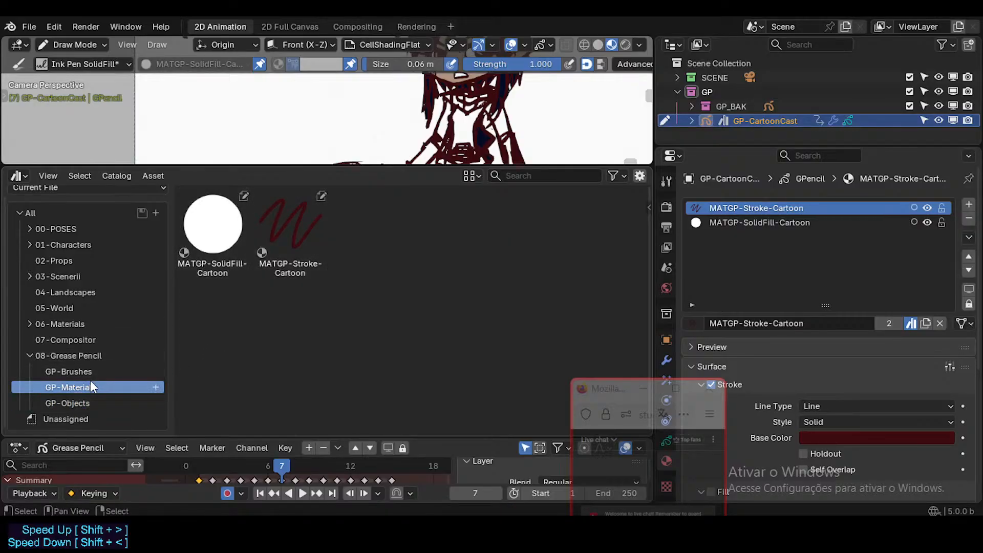
click(220, 254)
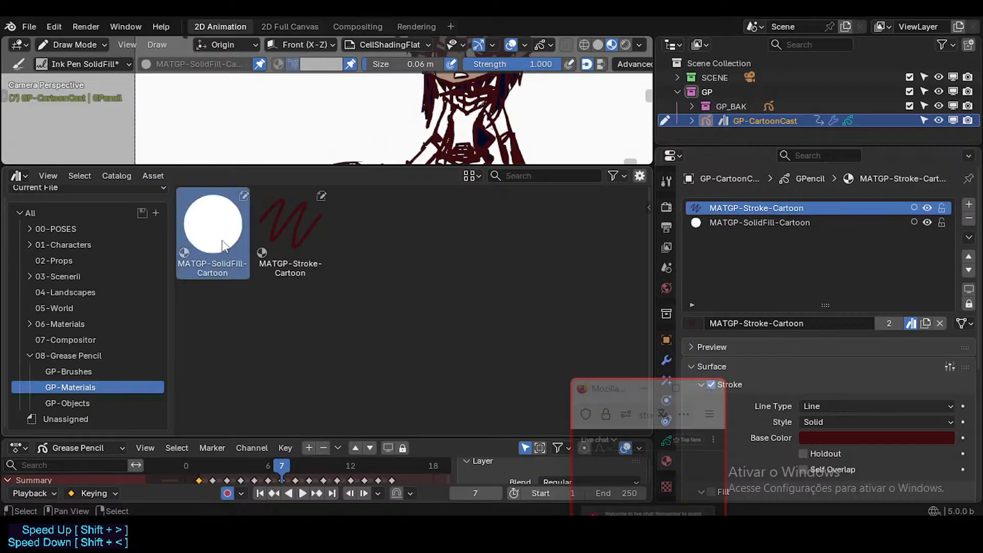
right_click(222, 239)
click(302, 221)
right_click(302, 221)
click(302, 221)
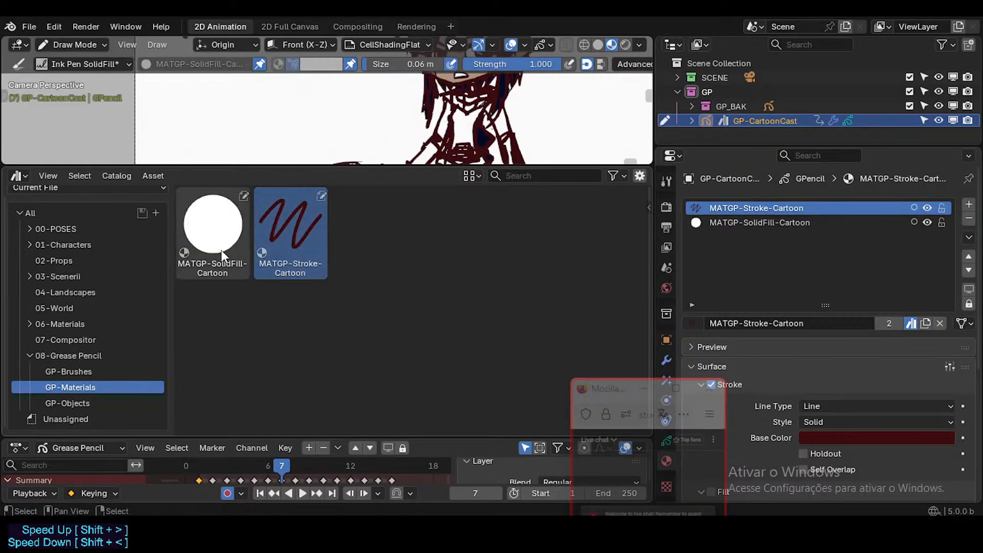
Compare the current file's assets across the GP-Brushes, GP-Materials and GP-Objects catalogs.
click(68, 375)
click(74, 385)
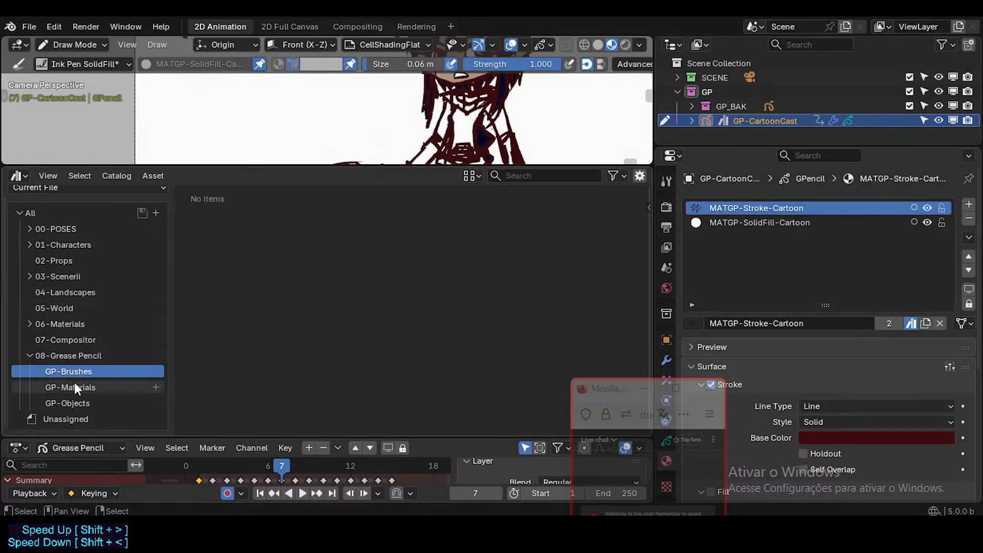
click(75, 402)
click(81, 386)
click(81, 371)
click(80, 387)
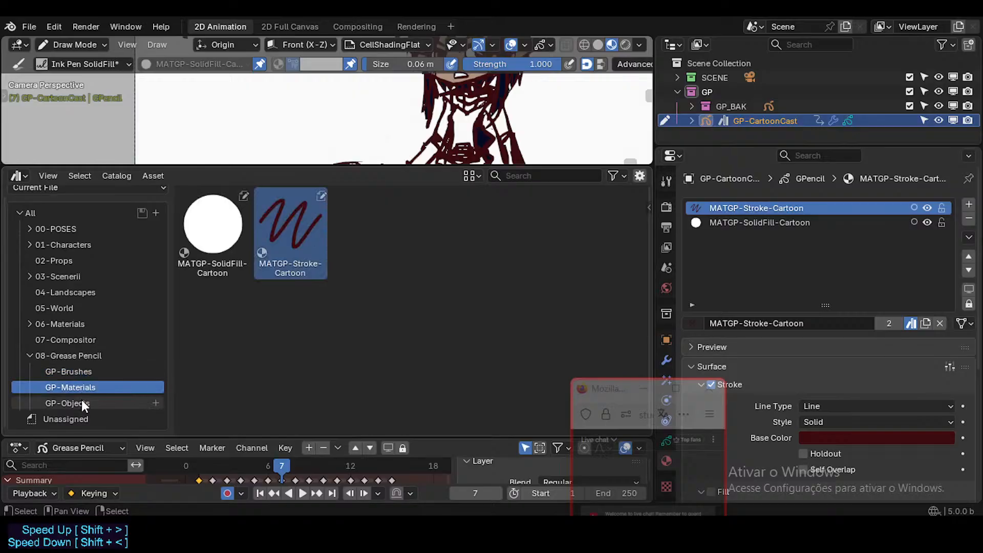
click(81, 402)
click(89, 387)
click(85, 403)
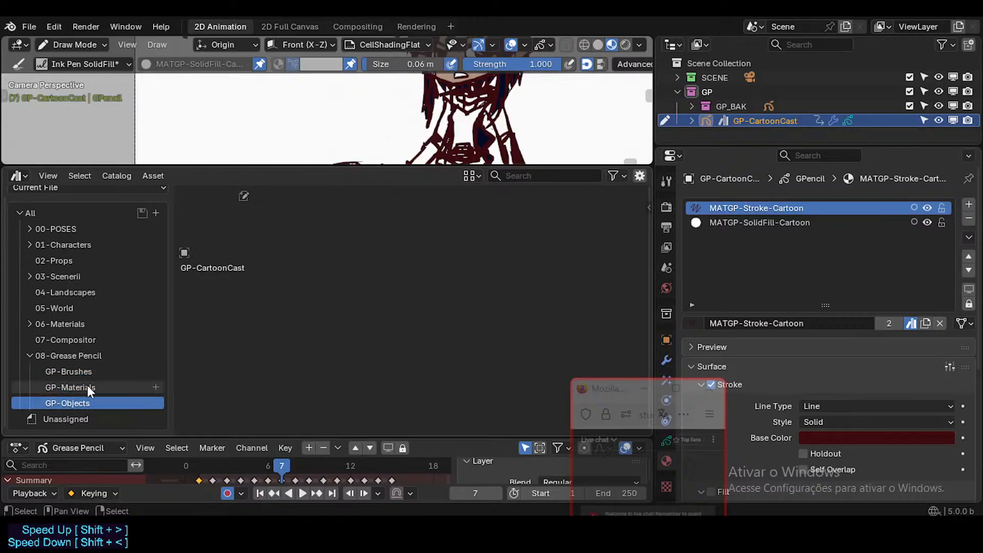
Compare the GP-Materials and GP-Objects catalogs, select the MATGP-SolidFill-Cartoon asset and save the file.
click(87, 387)
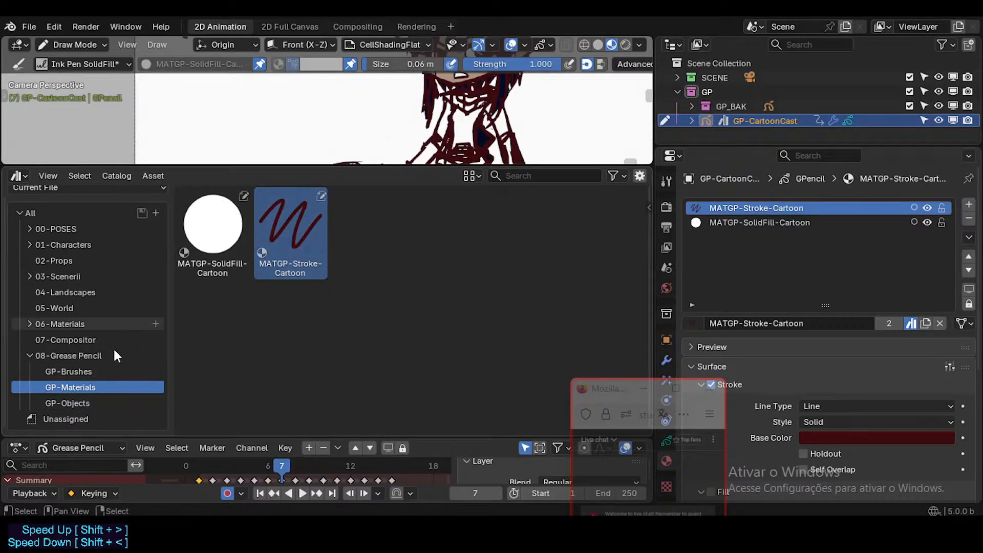
click(82, 402)
click(93, 387)
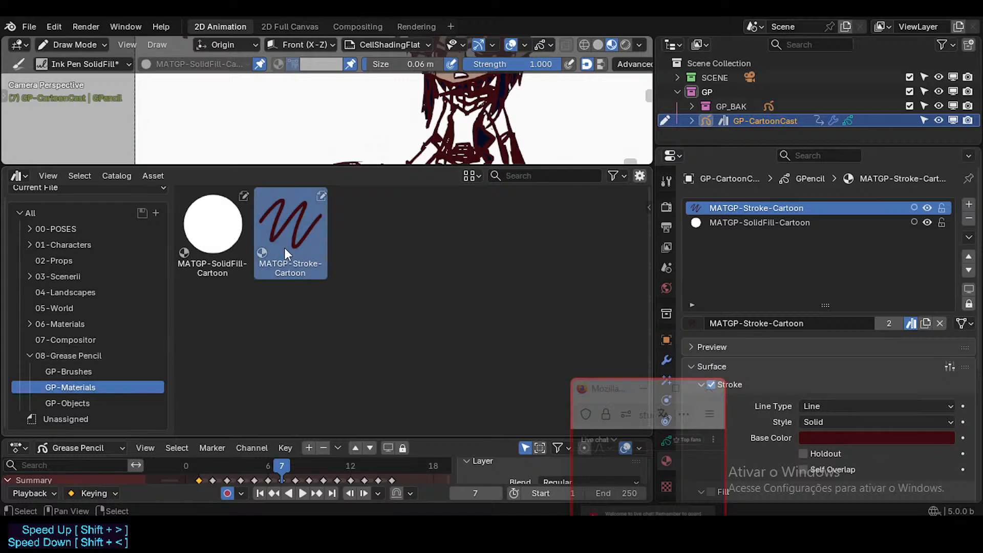
click(221, 234)
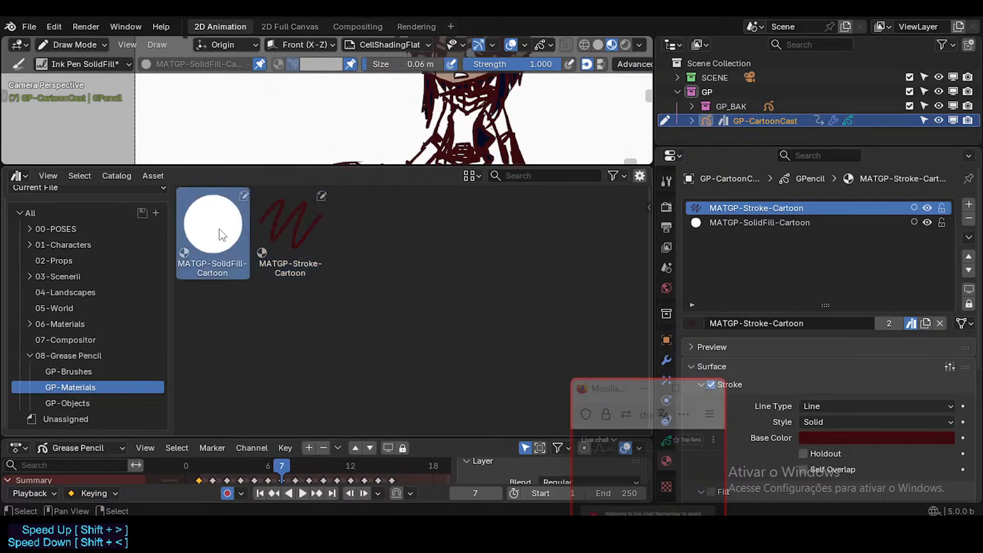
key(ctrl+s)
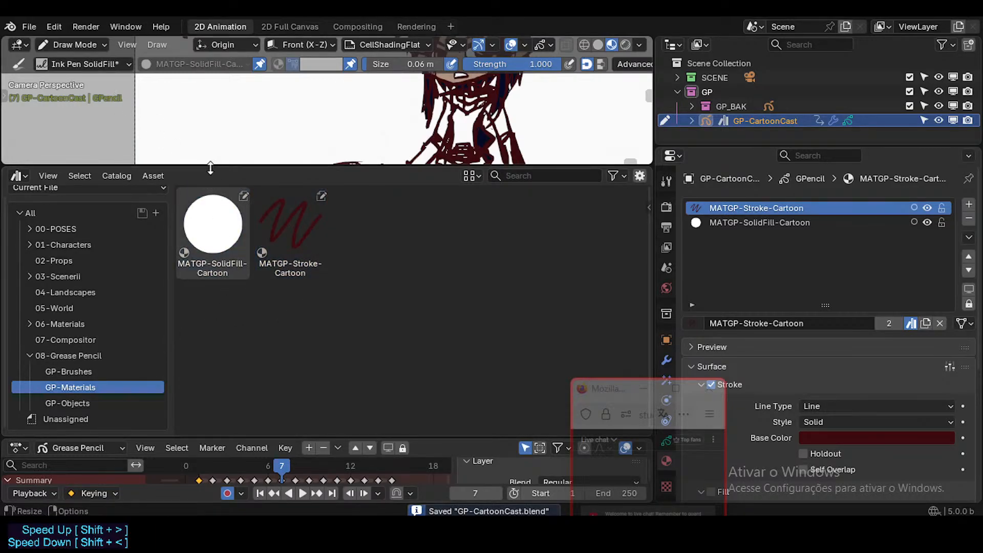
Enlarge the drawing viewport, check the fake user setting of the PAL-CartoonDorothySpaceMarine palette and save the file.
drag(210, 167, 216, 267)
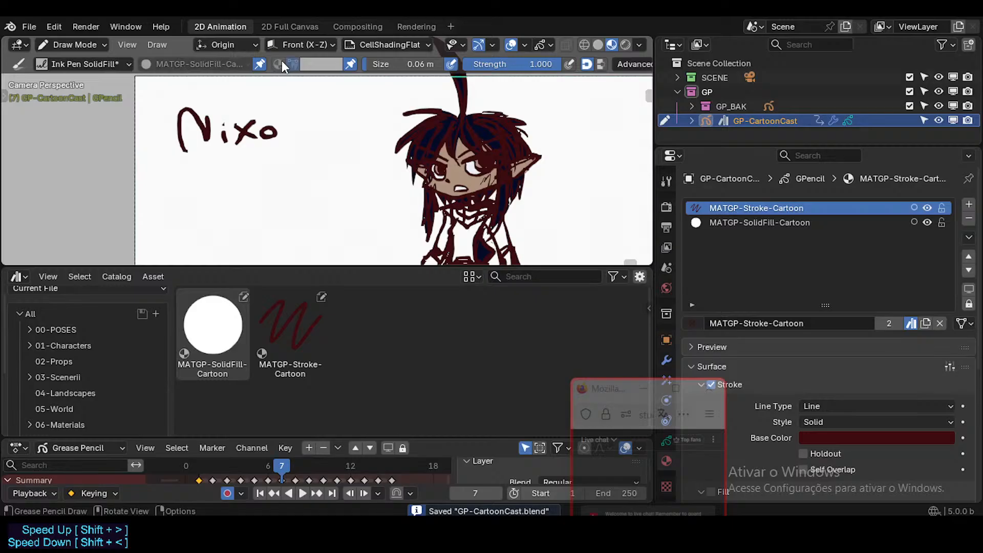
click(321, 64)
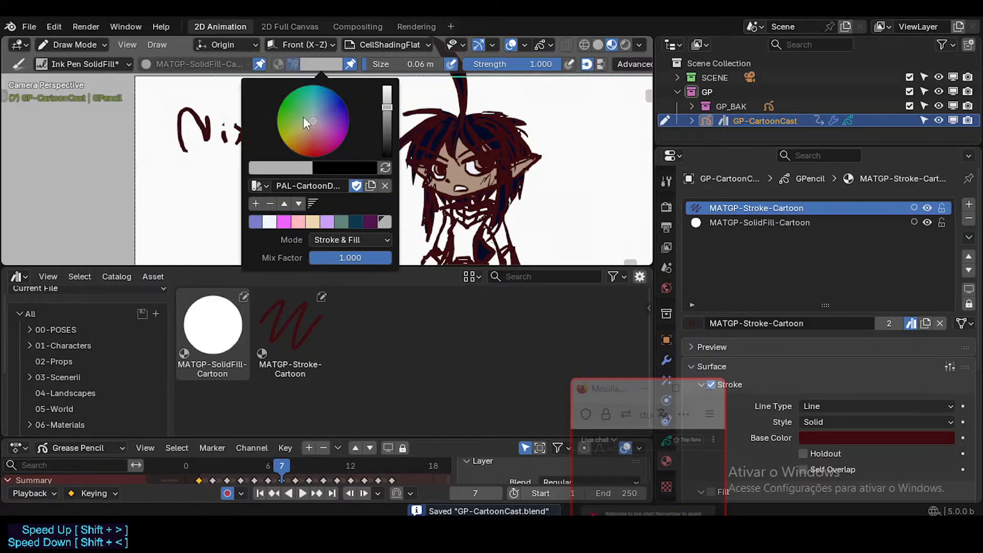
click(264, 188)
click(308, 59)
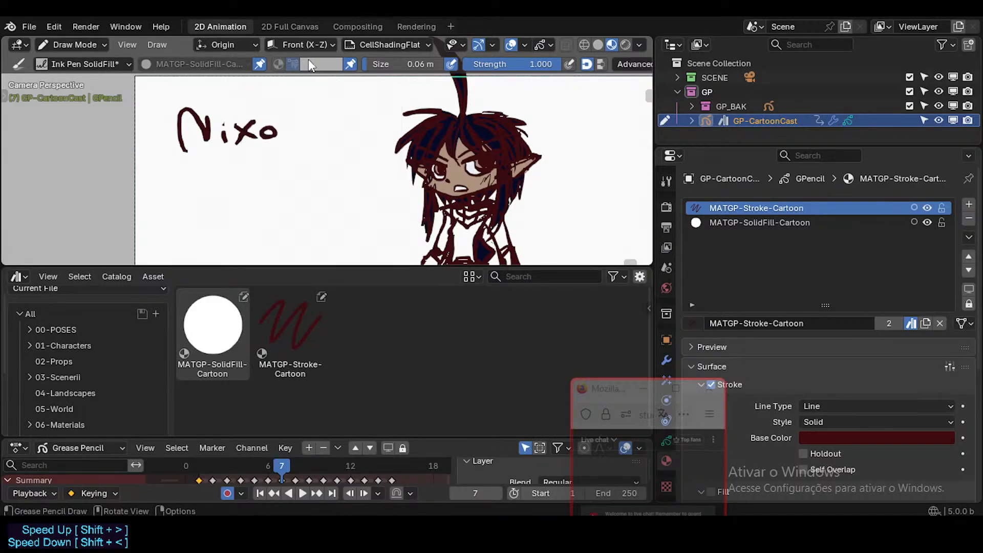
click(321, 65)
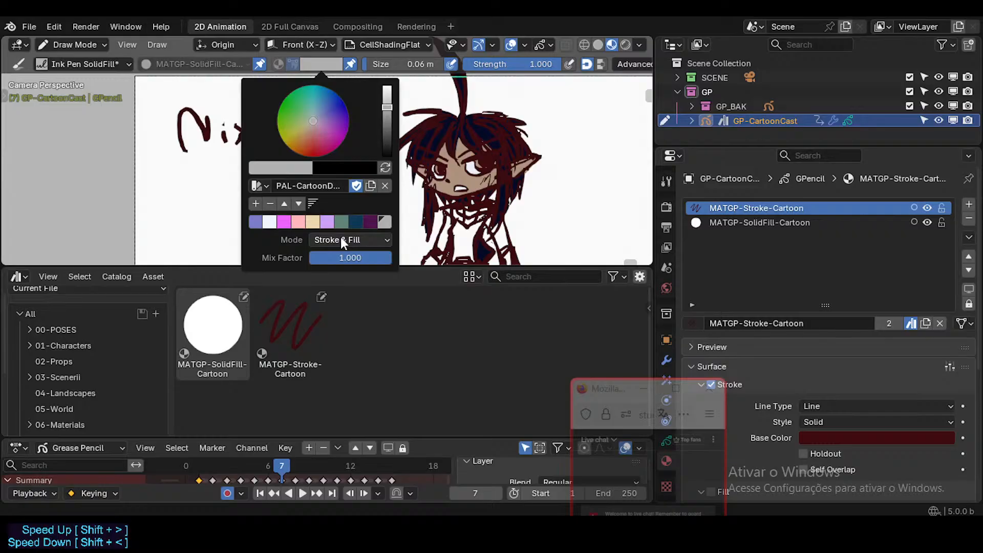
right_click(357, 184)
key(Escape)
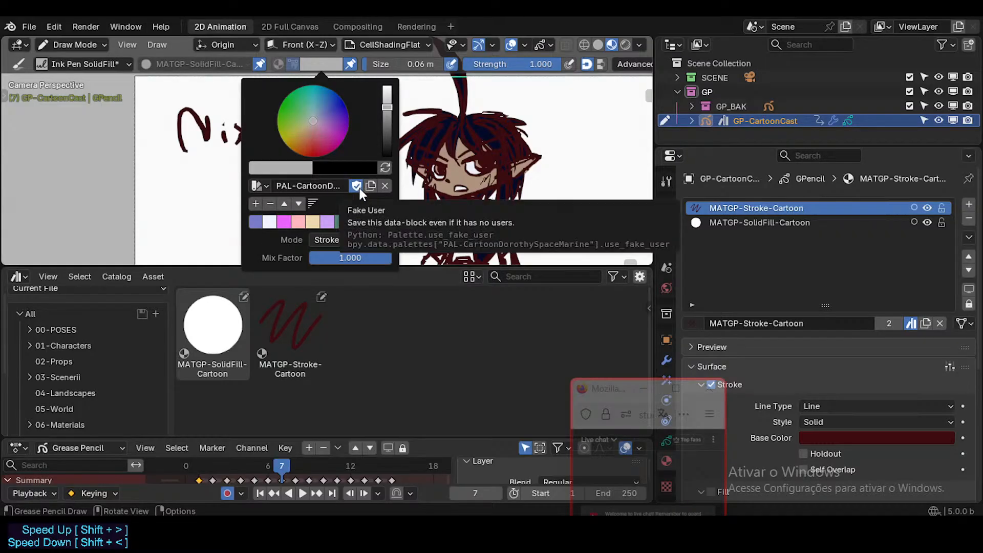
key(Escape)
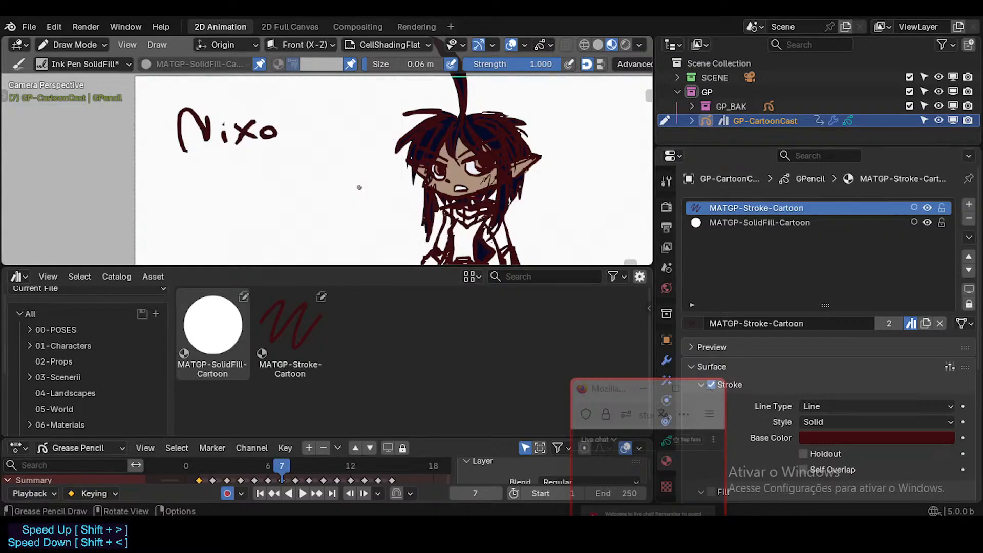
key(ctrl+s)
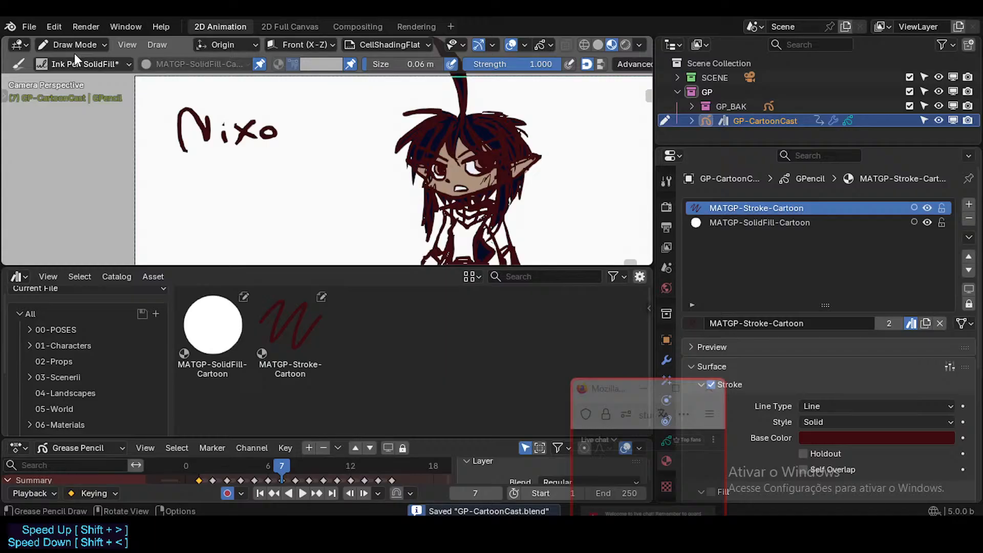
Create a new file from the 2D Animation template.
click(29, 29)
mouse_move(49, 43)
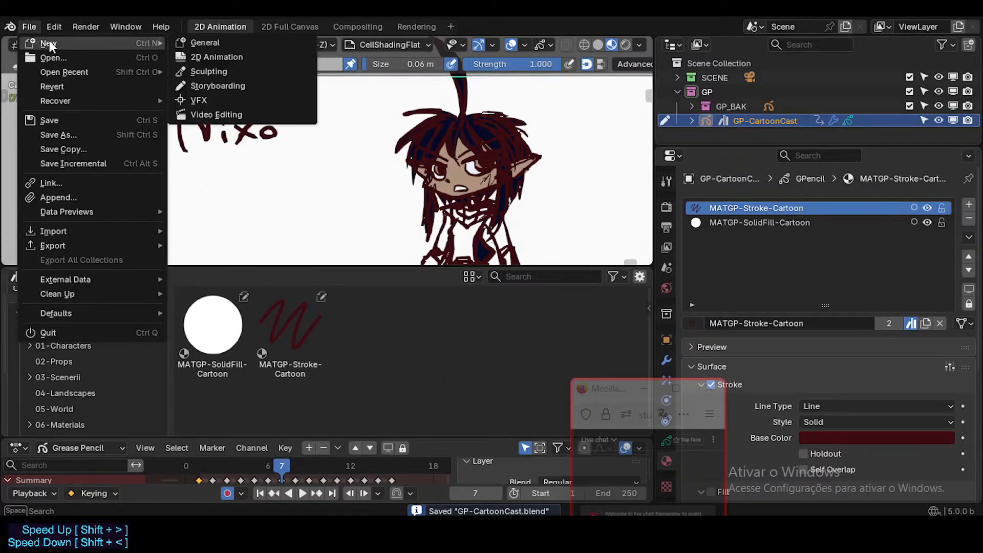
click(217, 56)
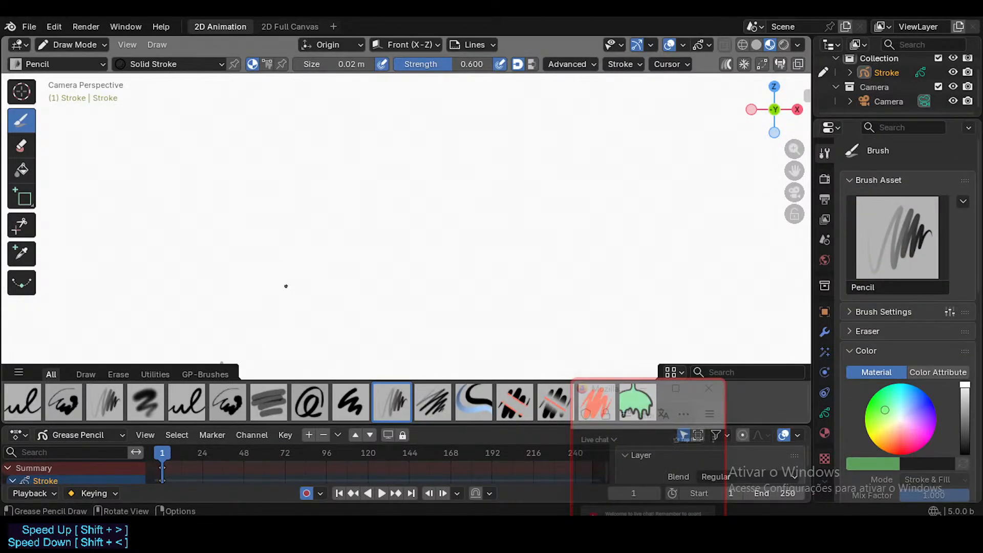
Split the drawing viewport horizontally and turn the lower area into a slightly taller Asset Browser.
drag(86, 382, 41, 331)
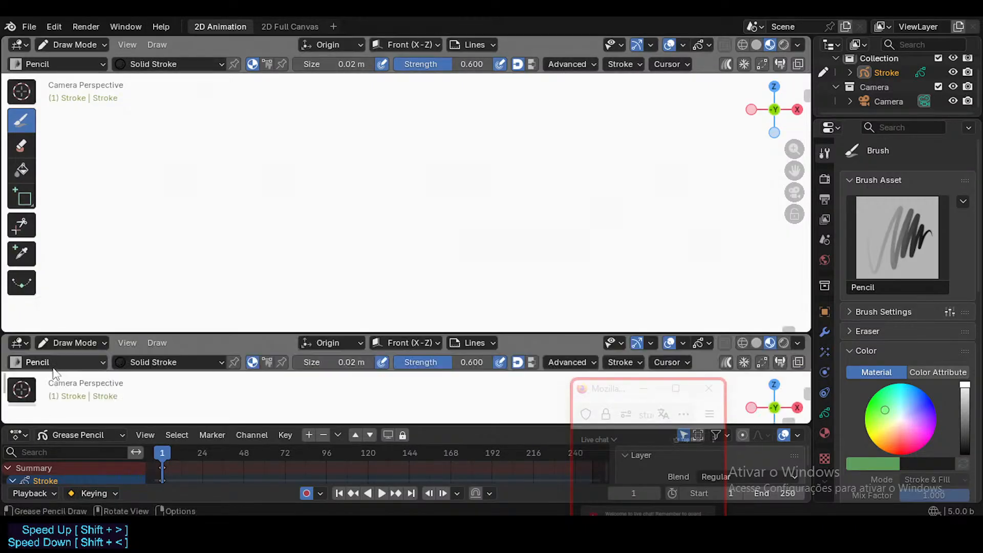
key(shift+F1)
key(shift+F1)
scroll(77, 389, down, 5)
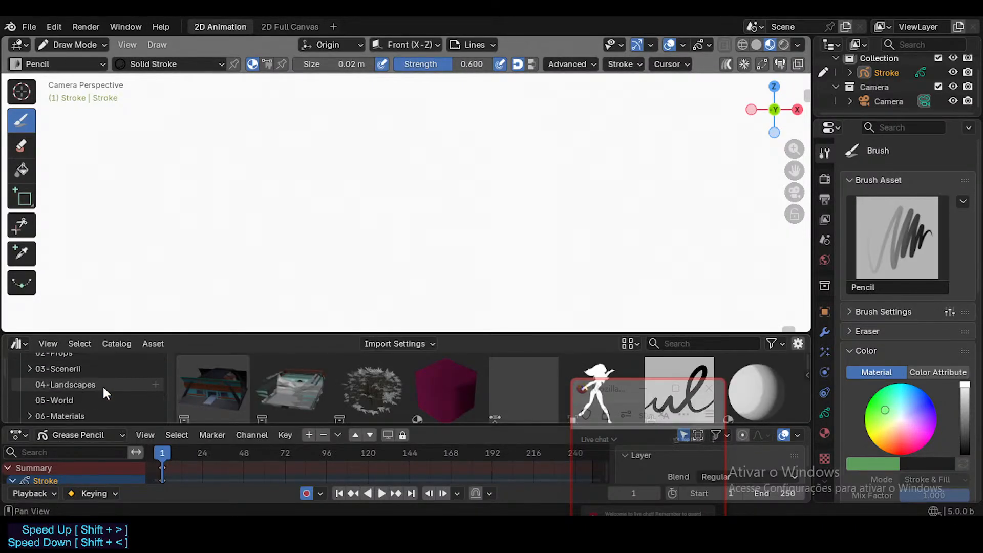
scroll(104, 388, down, 5)
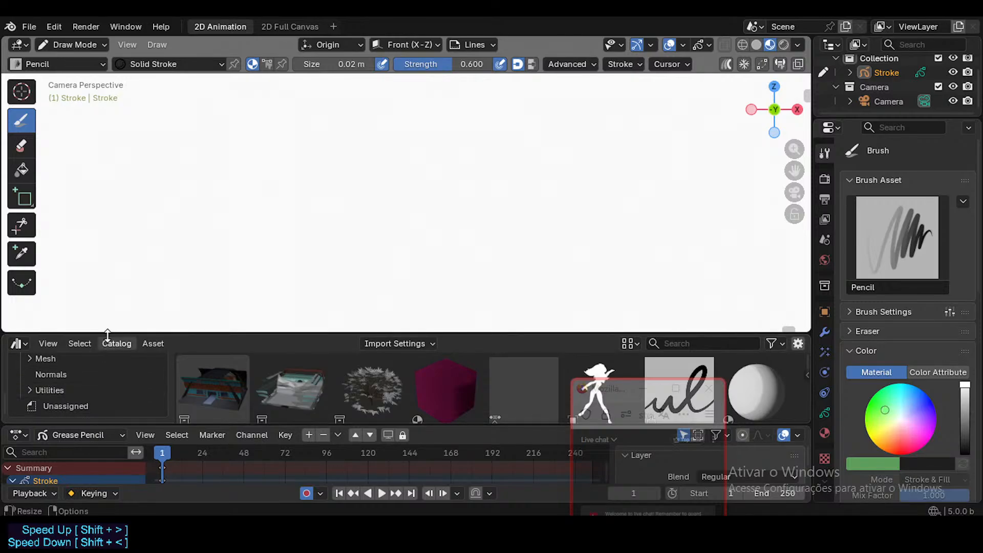
drag(106, 334, 123, 310)
Show the Neocene-V-AssetLibrary assets in the GP-Objects catalog under 08-Grease Pencil.
scroll(82, 370, up, 5)
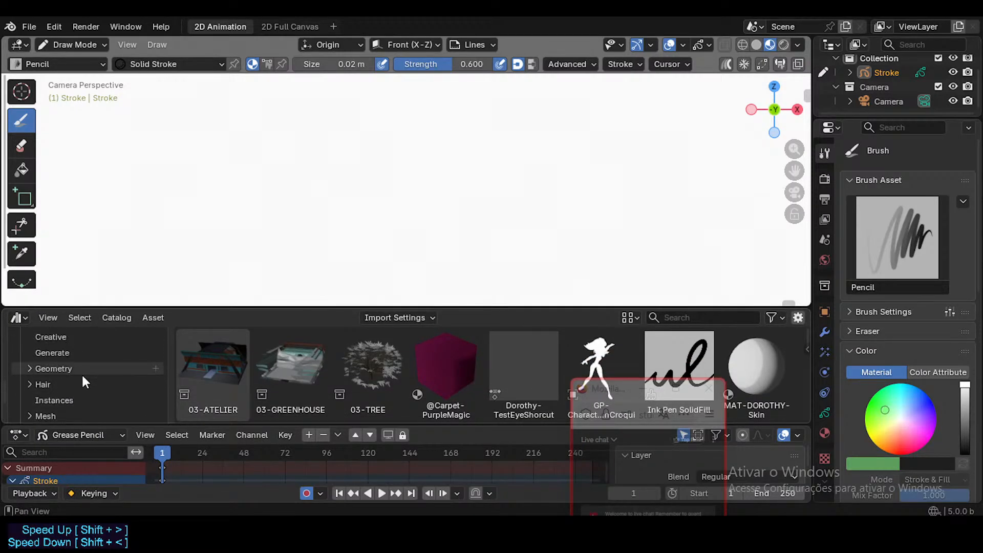
scroll(81, 373, up, 5)
click(67, 337)
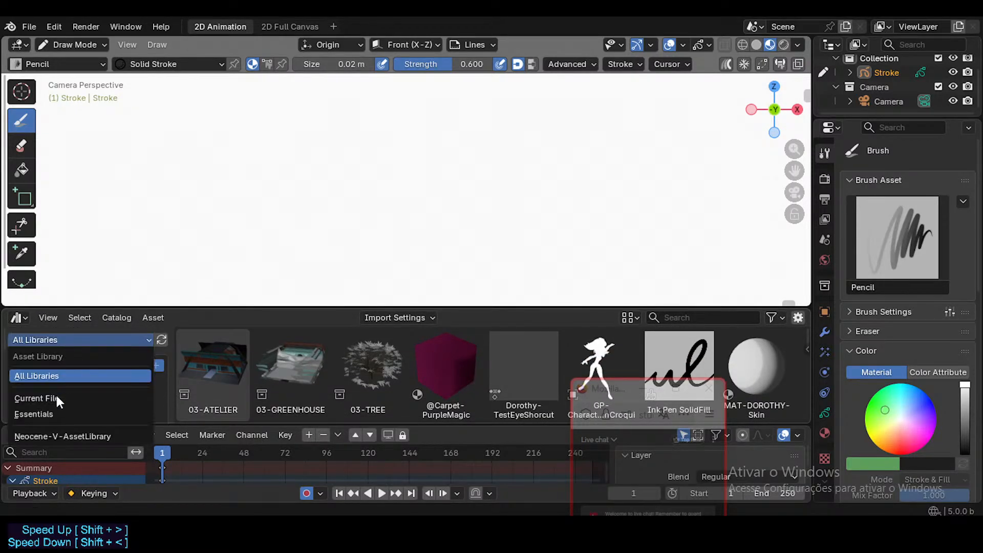
click(57, 434)
scroll(88, 383, down, 3)
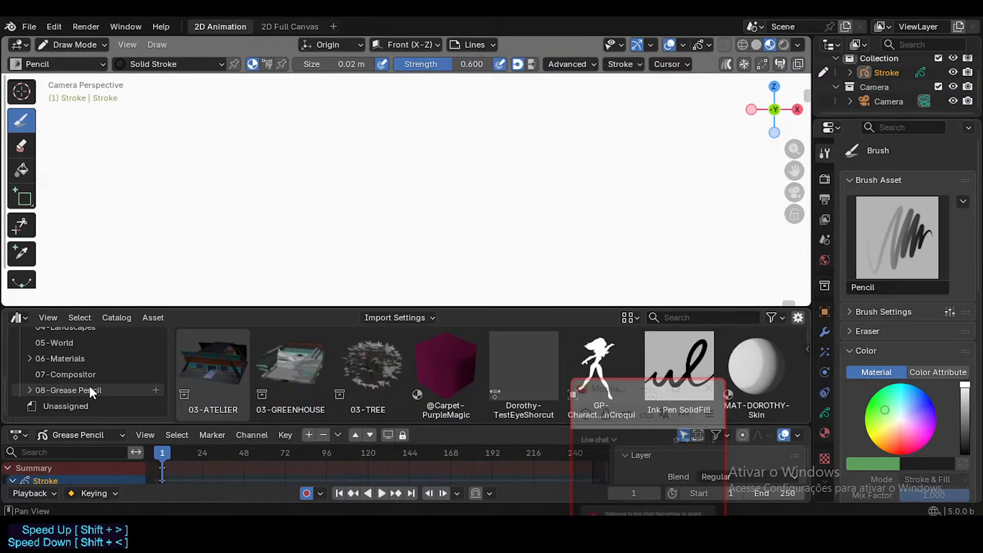
click(36, 391)
click(29, 391)
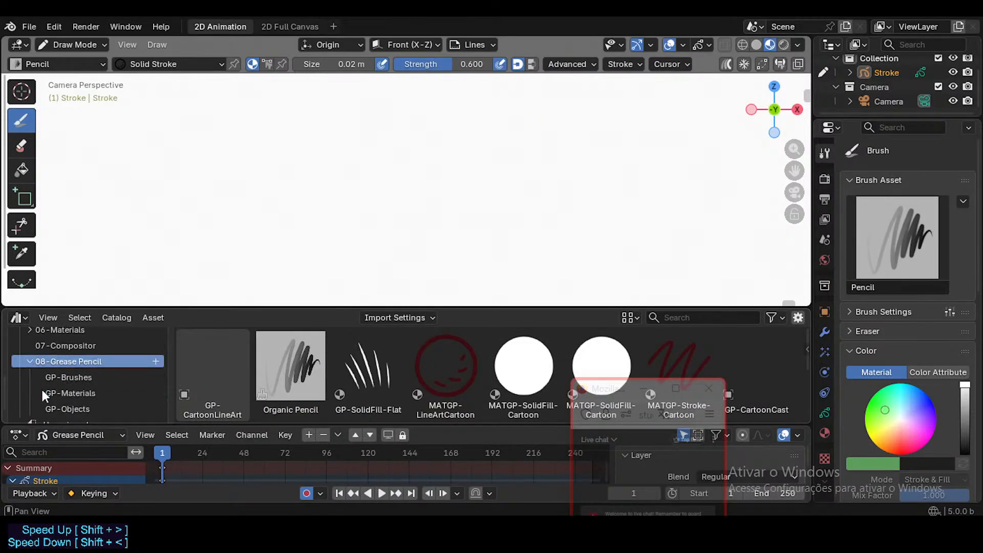
scroll(44, 388, down, 2)
click(67, 389)
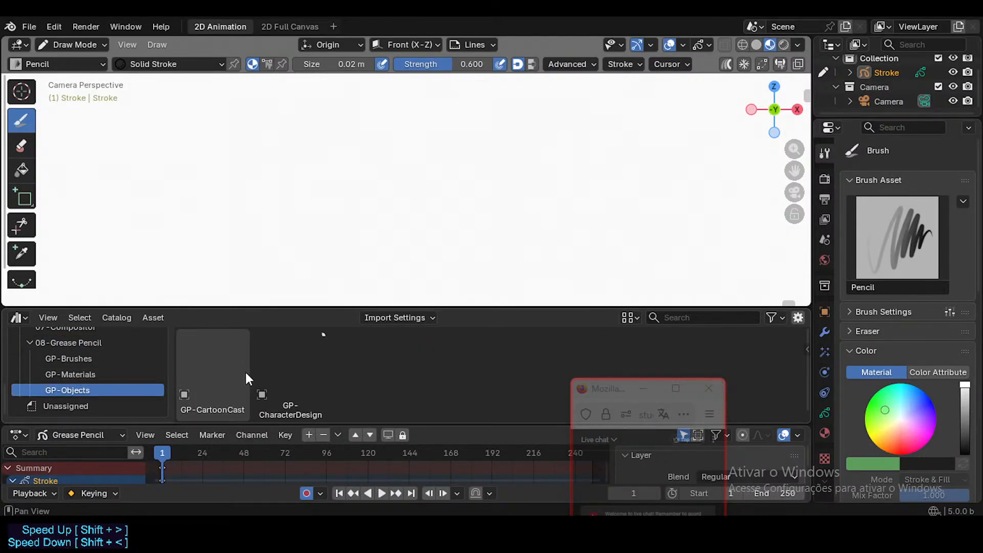
Switch to Object Mode and place the GP-CartoonCast asset in the scene as a linked object.
click(294, 383)
click(195, 370)
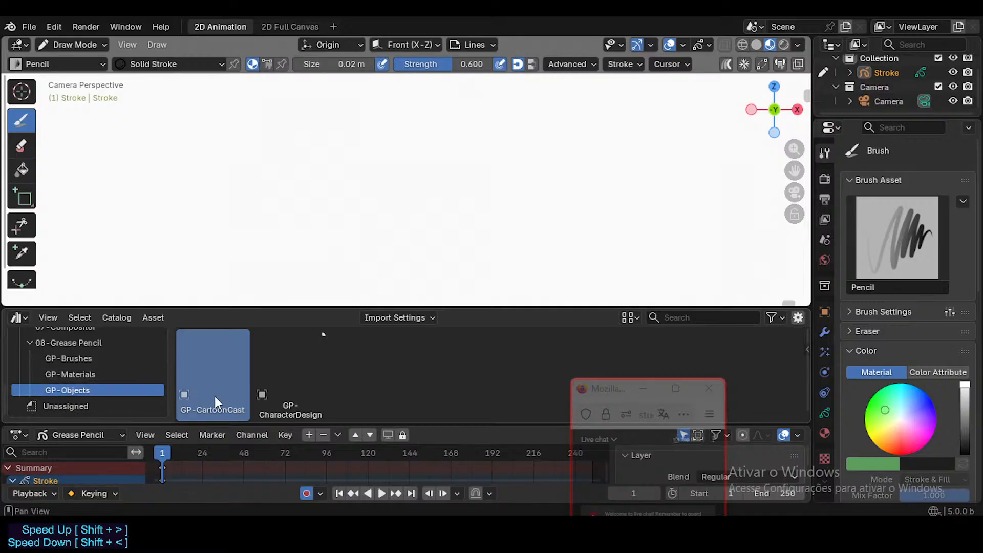
click(378, 320)
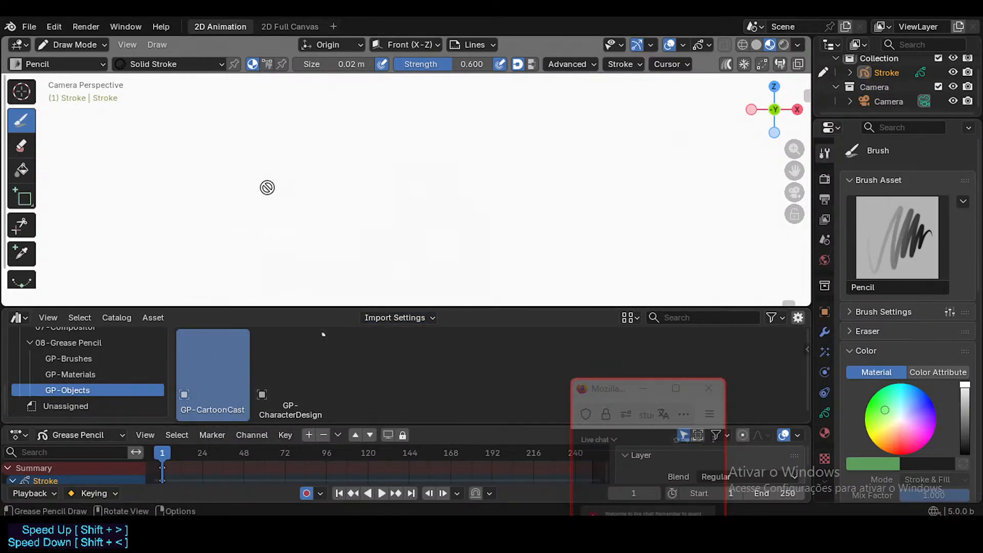
key(ctrl+Tab)
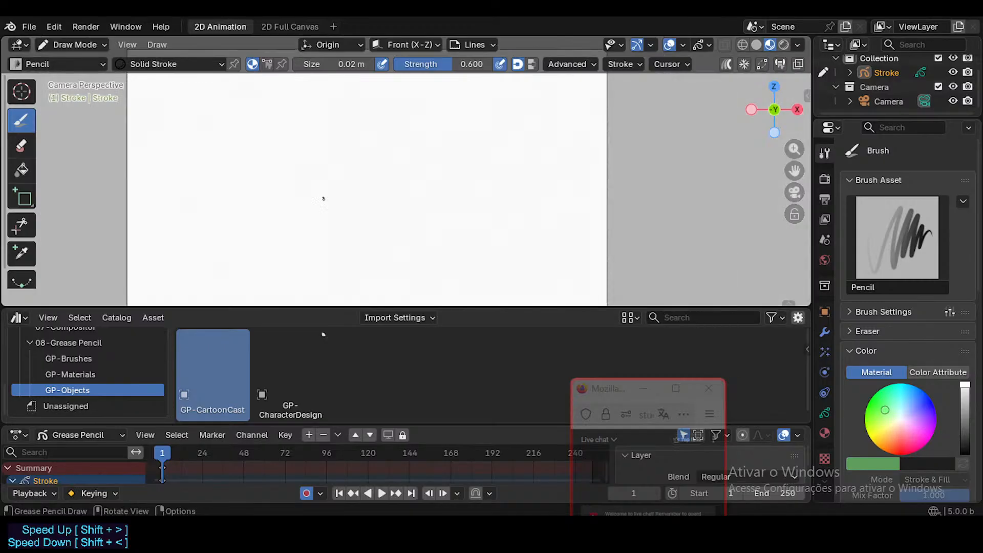
drag(217, 361, 273, 200)
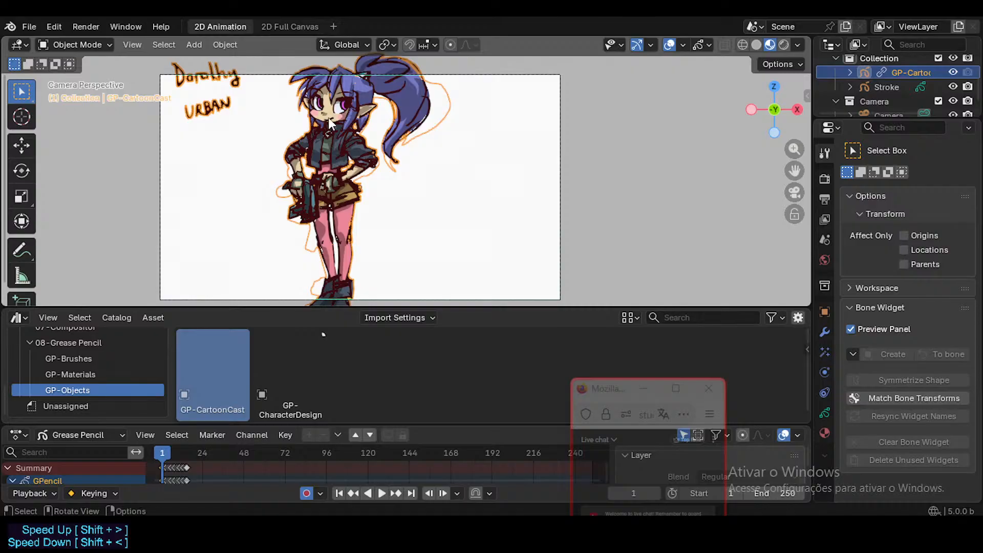
Try to change the linked GP-CartoonCast object's interaction mode, and enlarge the Outliner.
key(ctrl+Tab)
key(Escape)
key(ctrl+Tab)
key(Escape)
drag(874, 118, 873, 222)
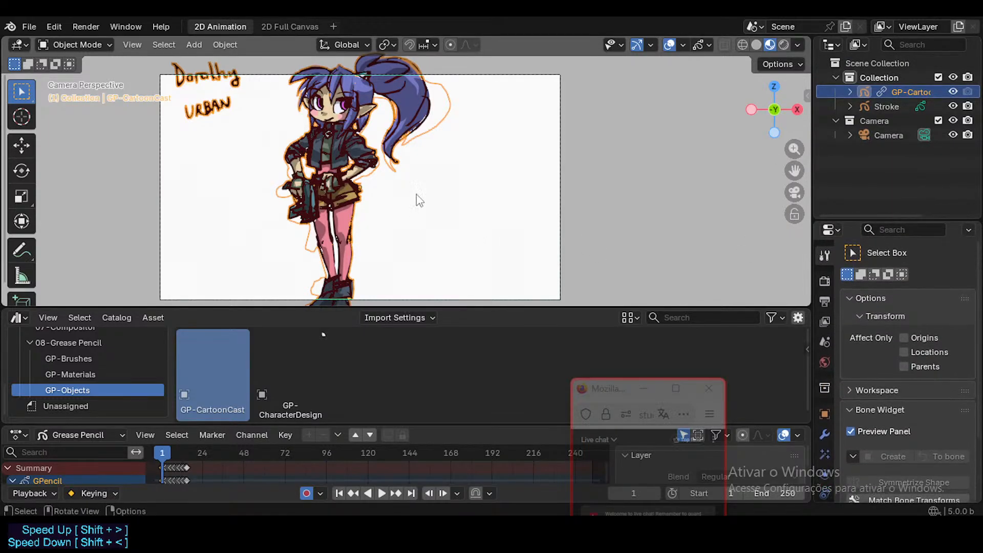
key(ctrl+Tab)
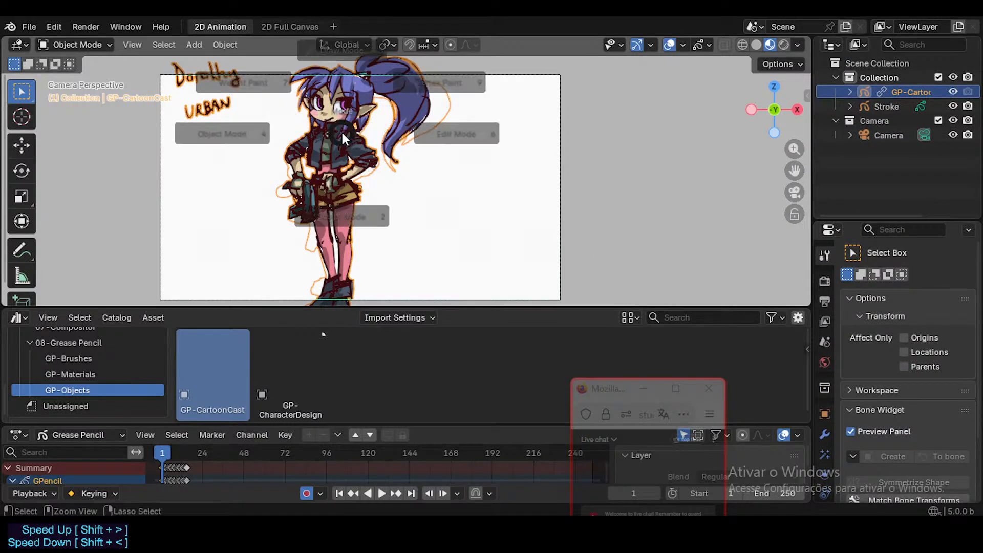
Make a library override of the linked GP-CartoonCast object.
right_click(874, 85)
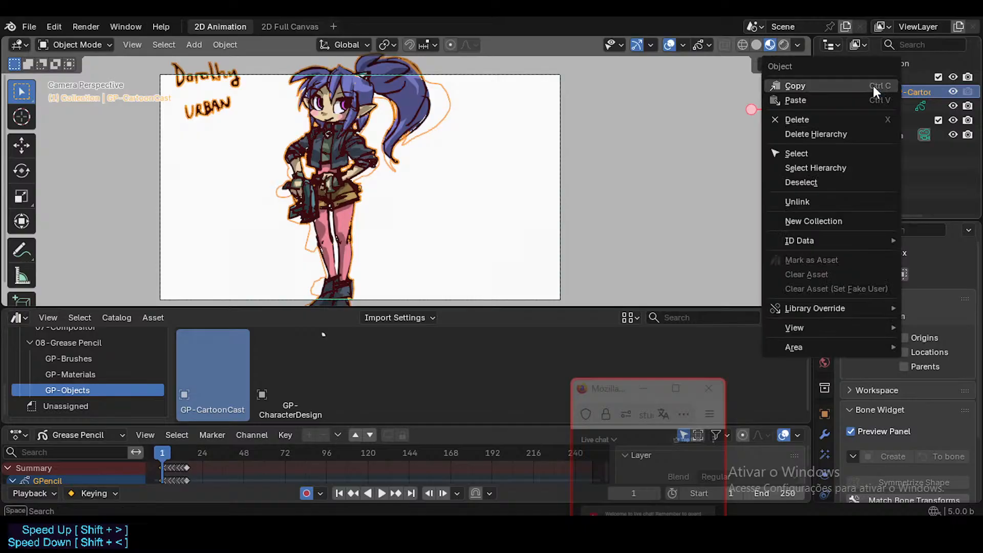
mouse_move(805, 310)
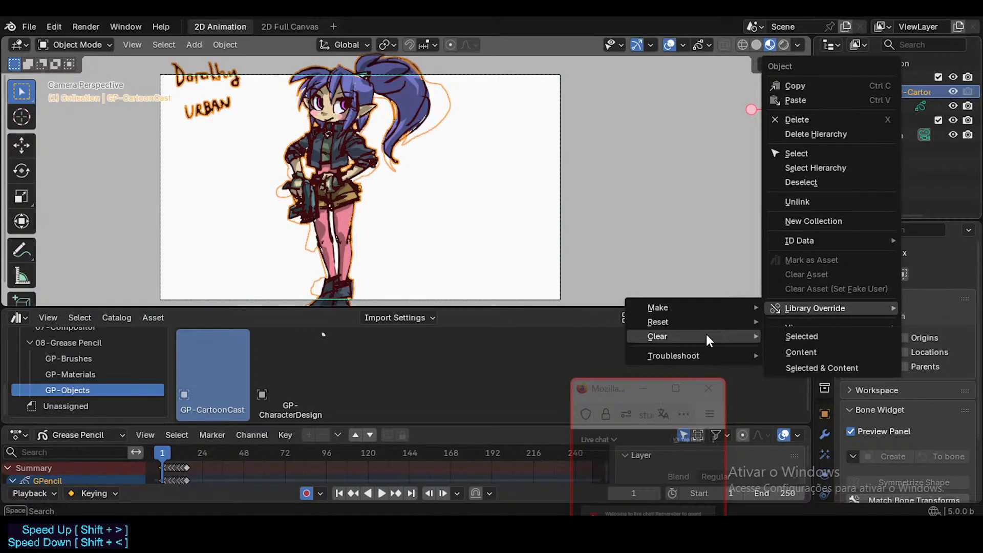
mouse_move(693, 309)
click(792, 323)
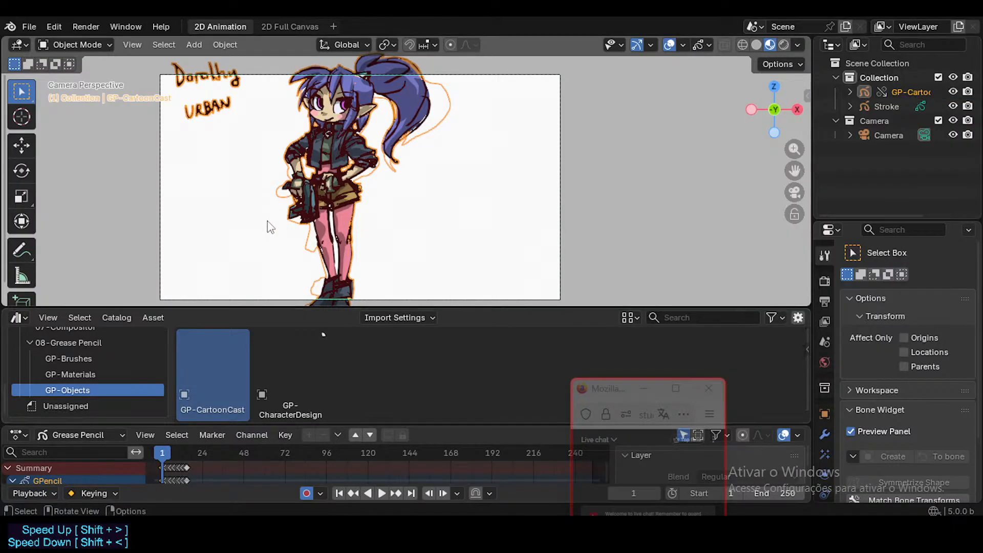
Try to enter Edit Mode on the overridden GP-CartoonCast object.
key(Tab)
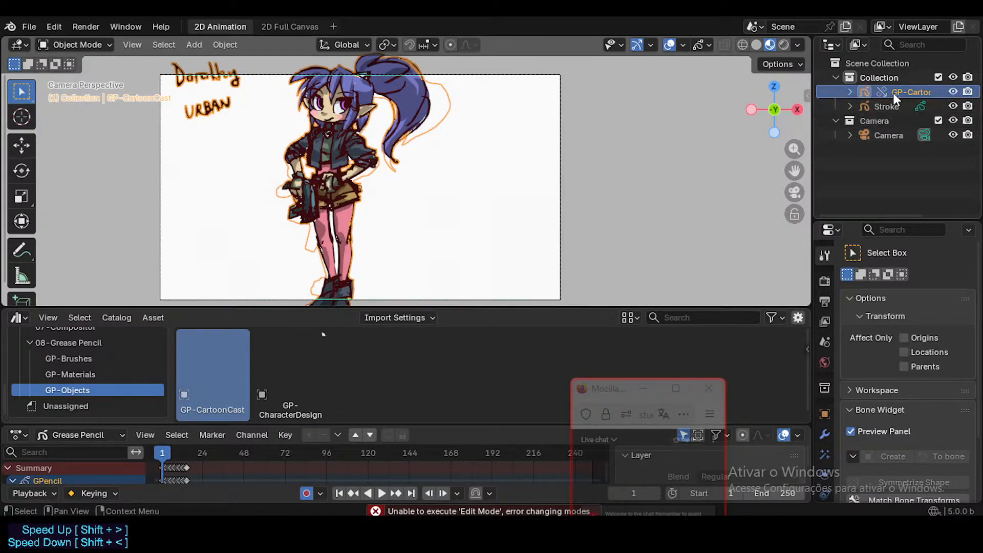
right_click(356, 143)
key(Escape)
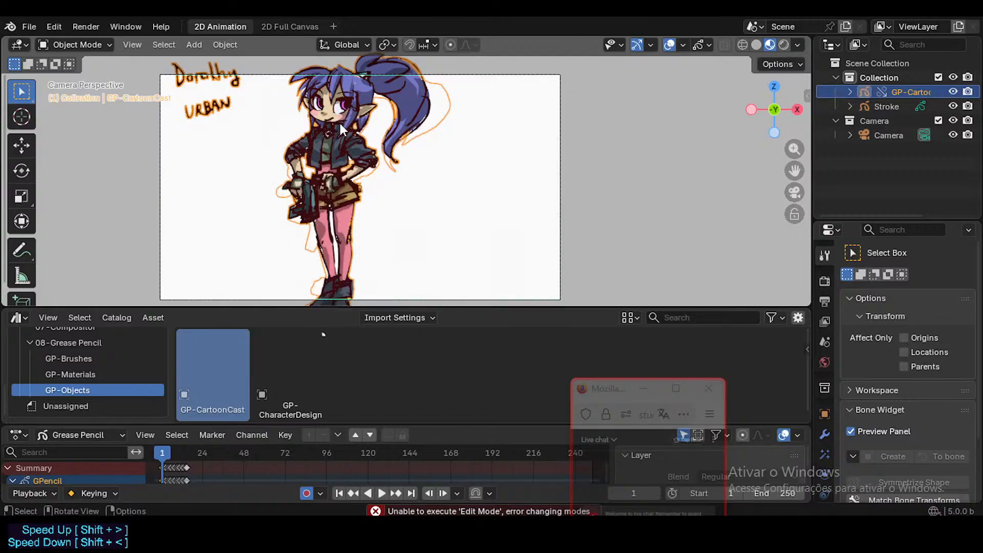
key(ctrl+Tab)
key(Escape)
key(Tab)
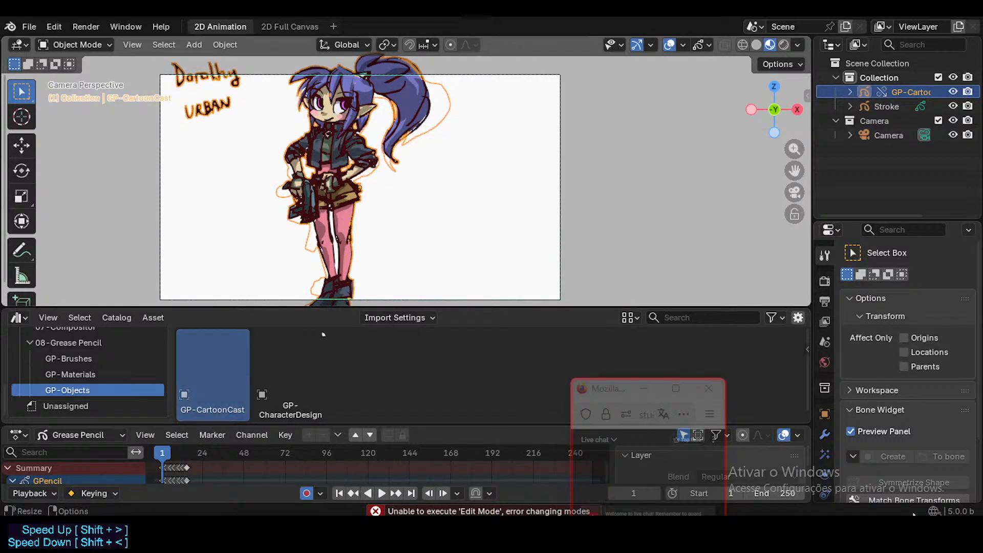
Show GP-CartoonCast's material slots and open the Asset Browser's asset details sidebar.
scroll(825, 448, down, 3)
click(822, 470)
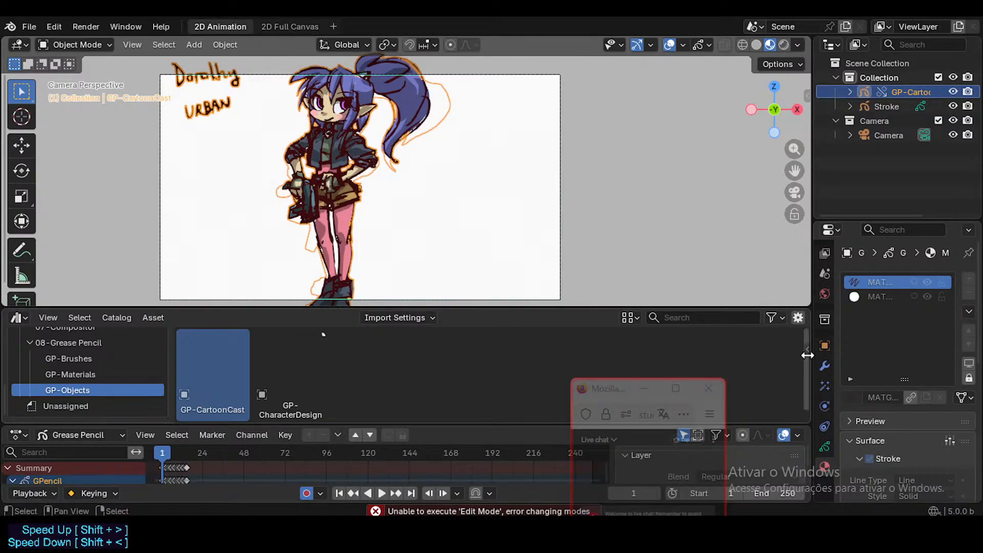
drag(810, 355, 756, 343)
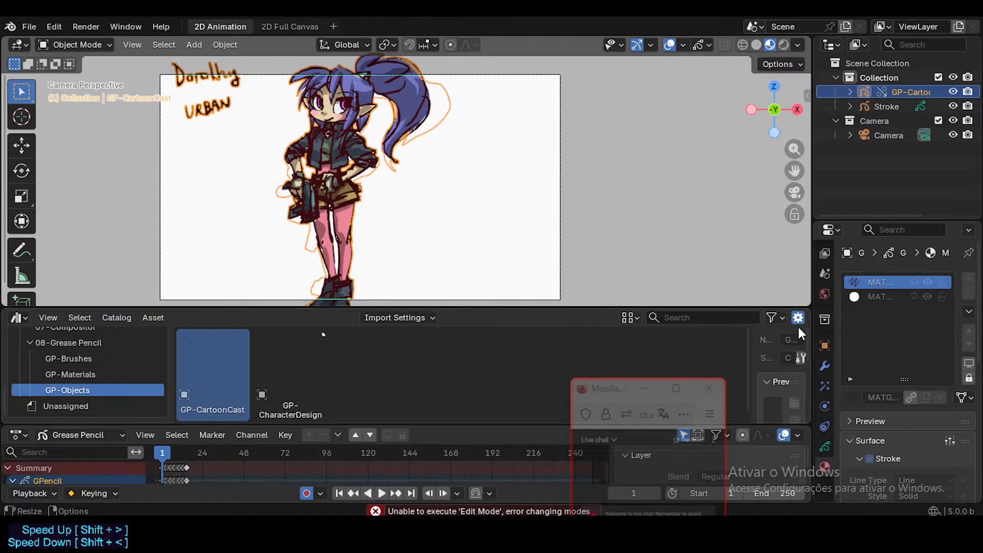
Examine the overridden GP-CartoonCast object's transform values and tool options in the viewport sidebar.
key(n)
scroll(748, 192, down, 3)
scroll(749, 192, up, 3)
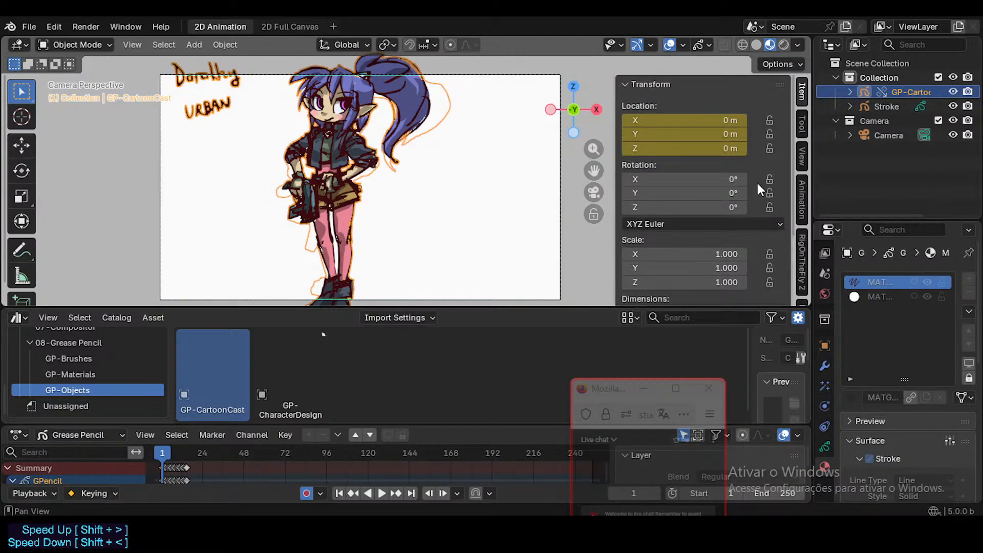
click(802, 125)
scroll(724, 189, down, 2)
scroll(724, 201, up, 2)
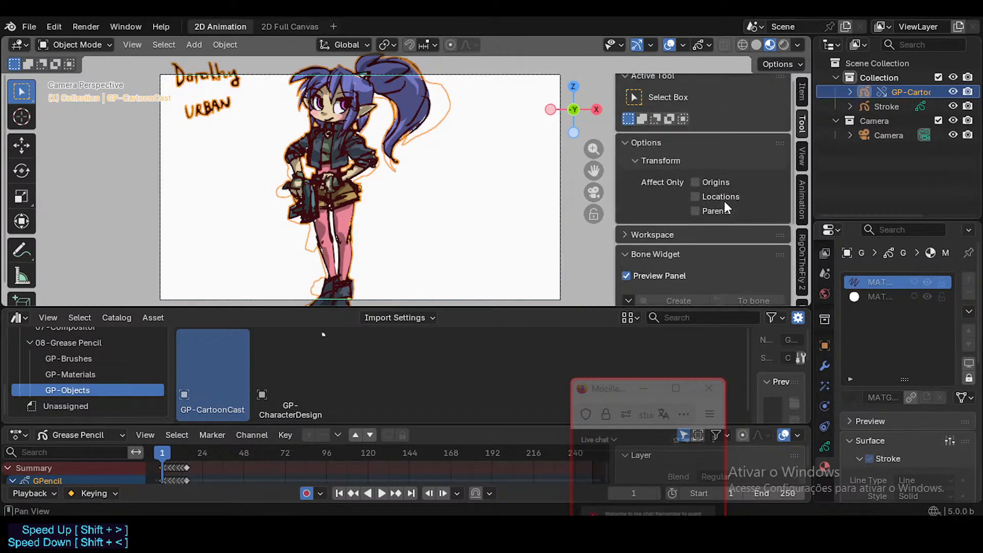
key(n)
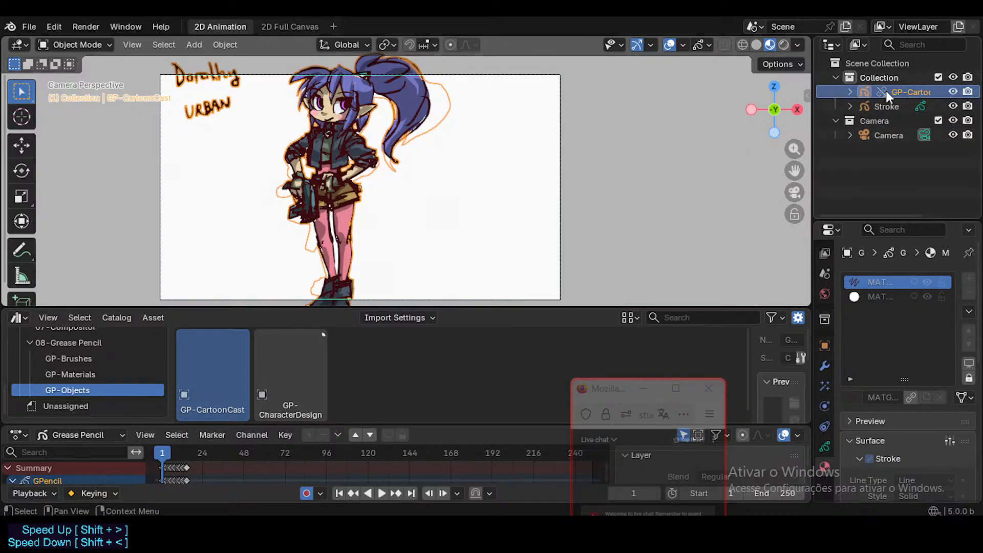
Make all of the overridden GP-CartoonCast object's linked data local through its relations.
right_click(868, 90)
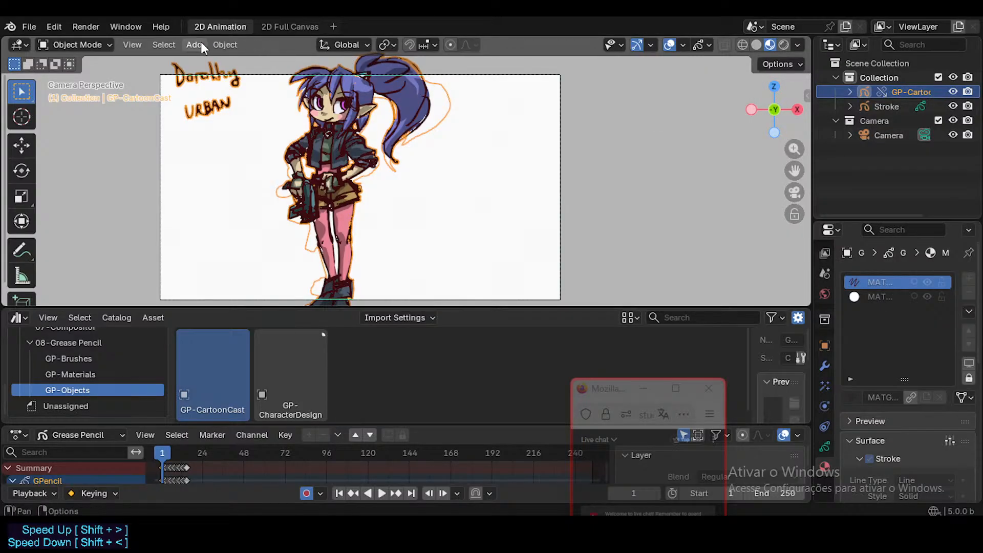
click(221, 45)
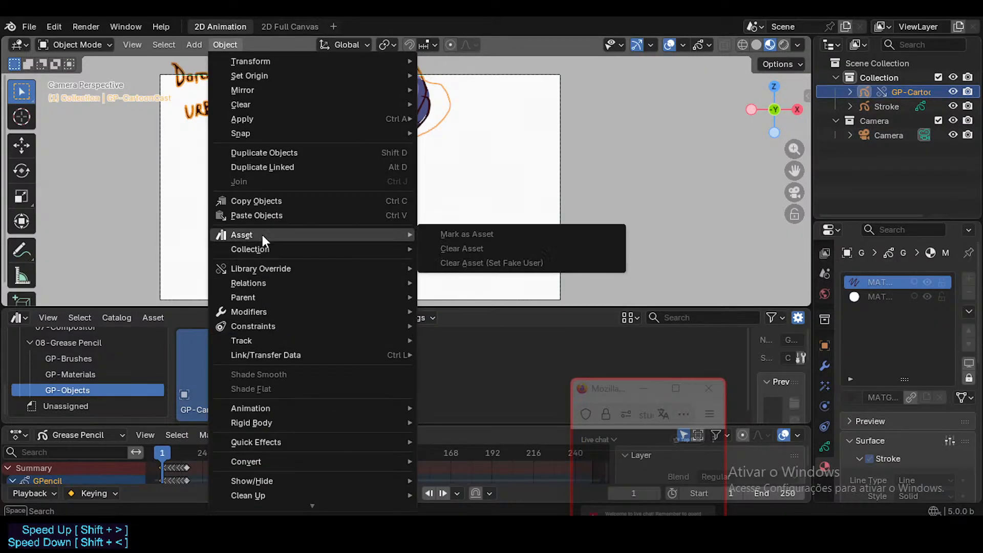
mouse_move(274, 251)
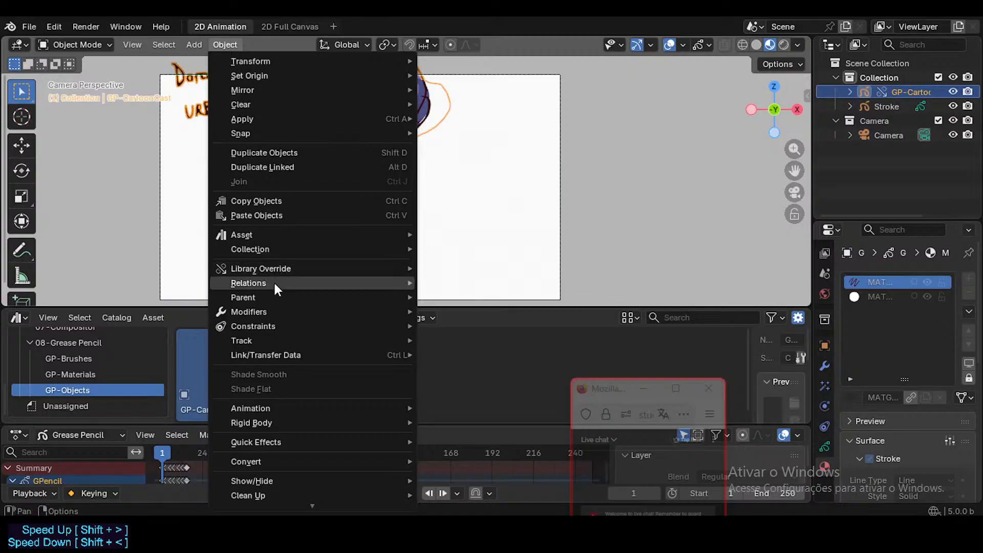
mouse_move(274, 283)
mouse_move(512, 302)
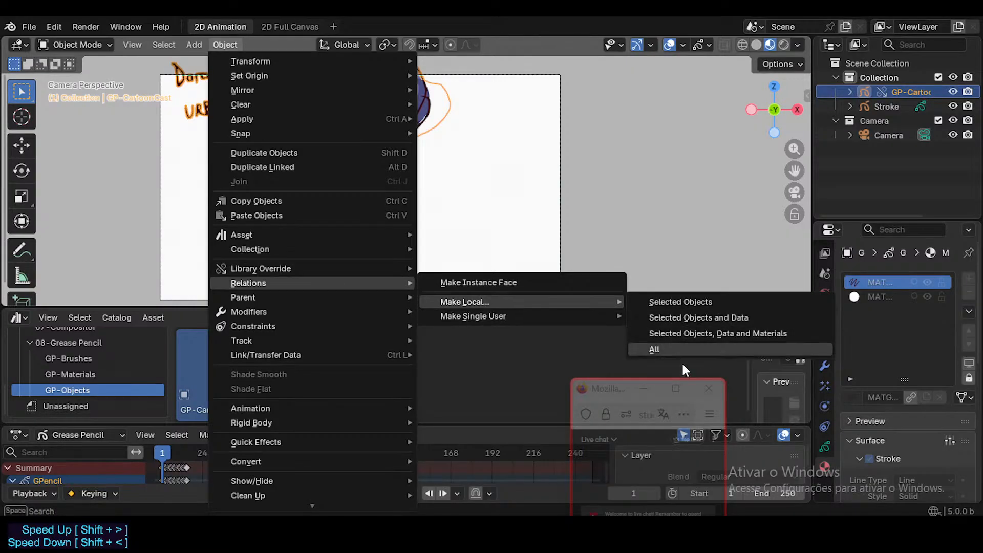
click(665, 349)
Enter Draw Mode on the local GP-CartoonCast object and check its drawing materials.
click(335, 163)
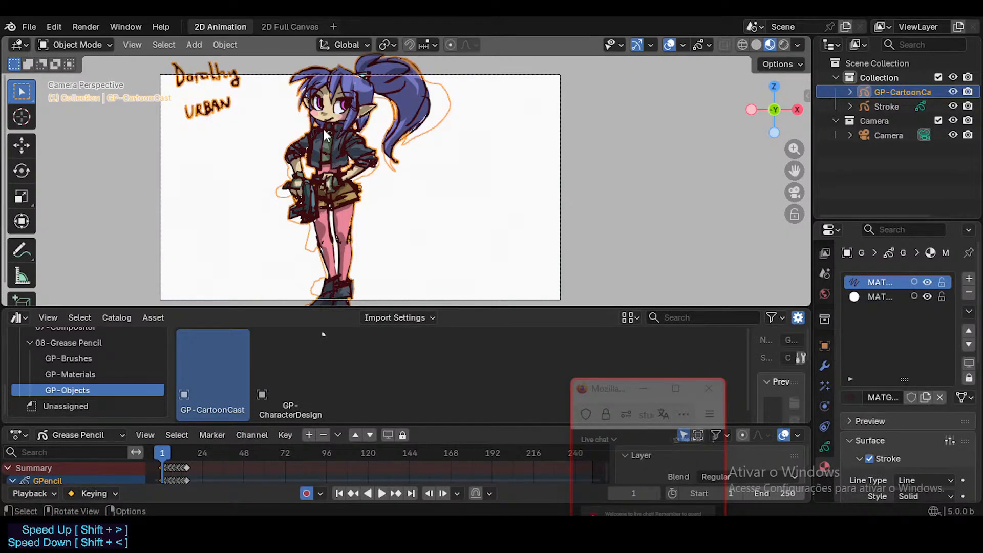
key(ctrl+Tab)
click(318, 44)
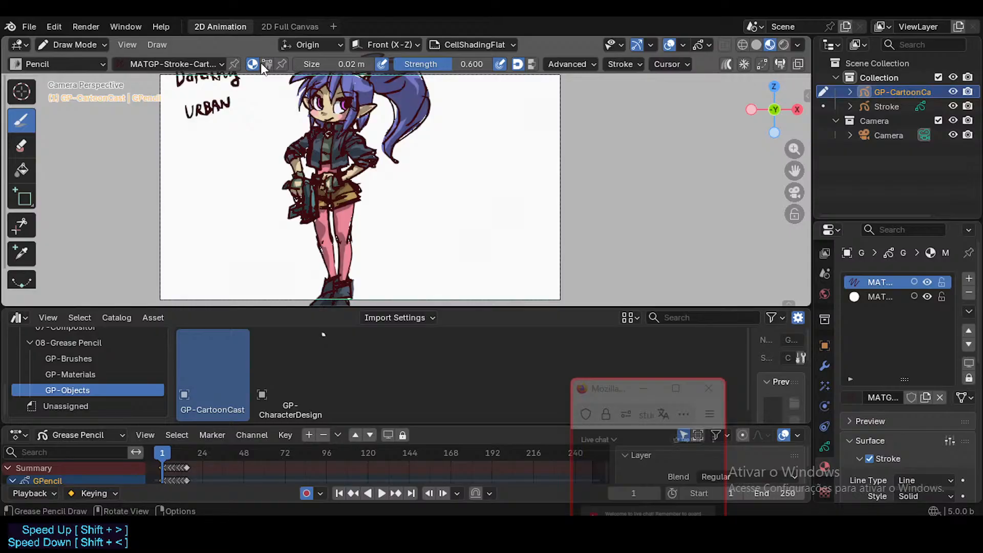
click(137, 66)
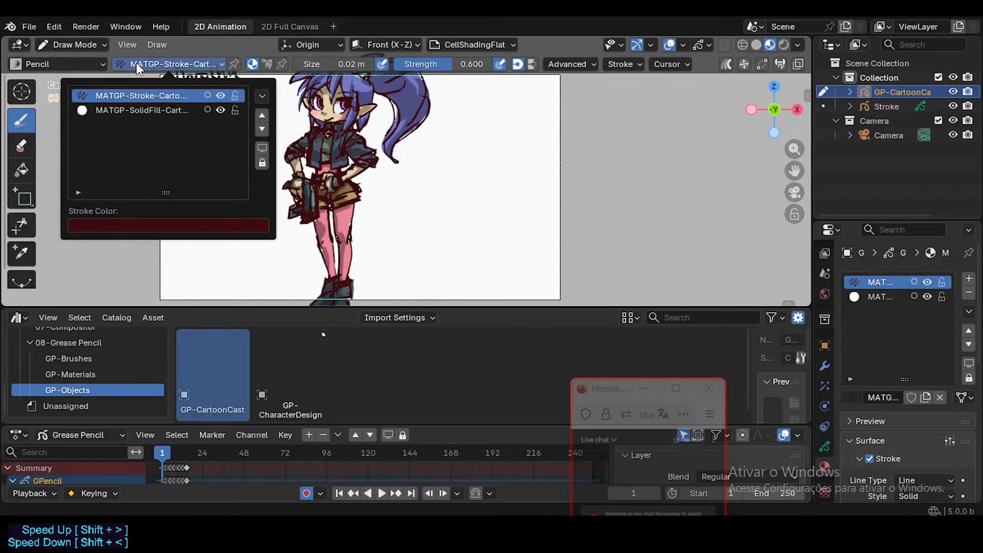
Set the brush to use Color Attribute and check which palettes are available for it.
click(267, 64)
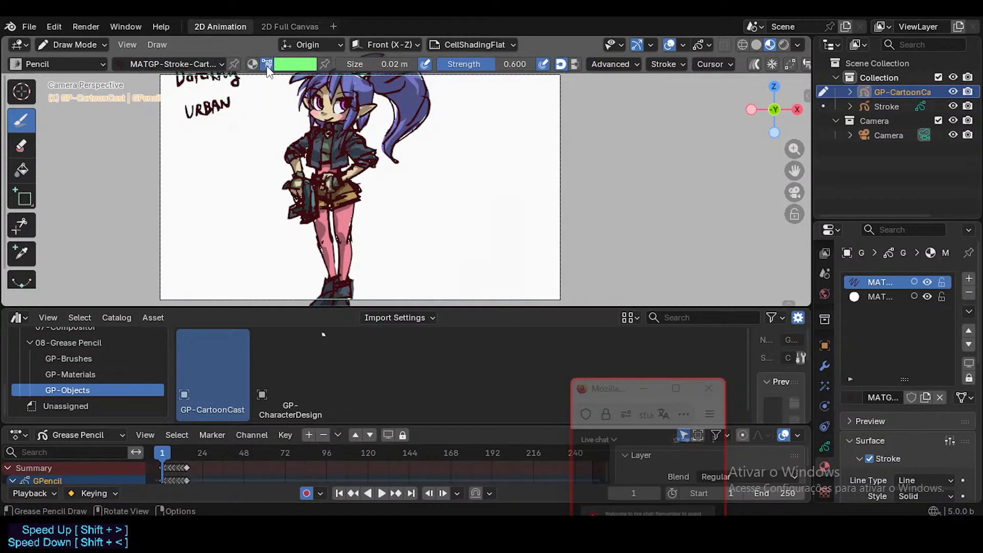
click(291, 64)
click(235, 185)
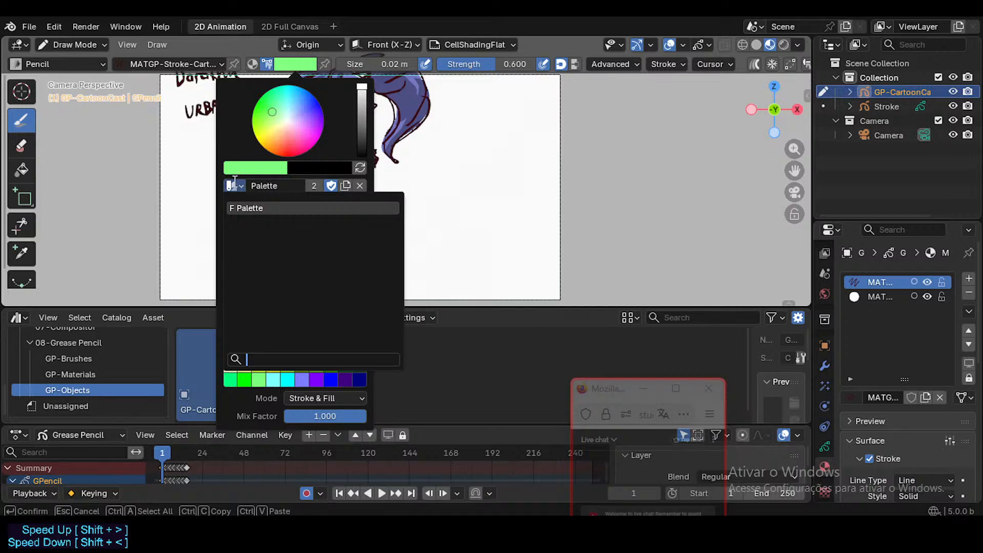
click(235, 185)
click(235, 185)
click(235, 185)
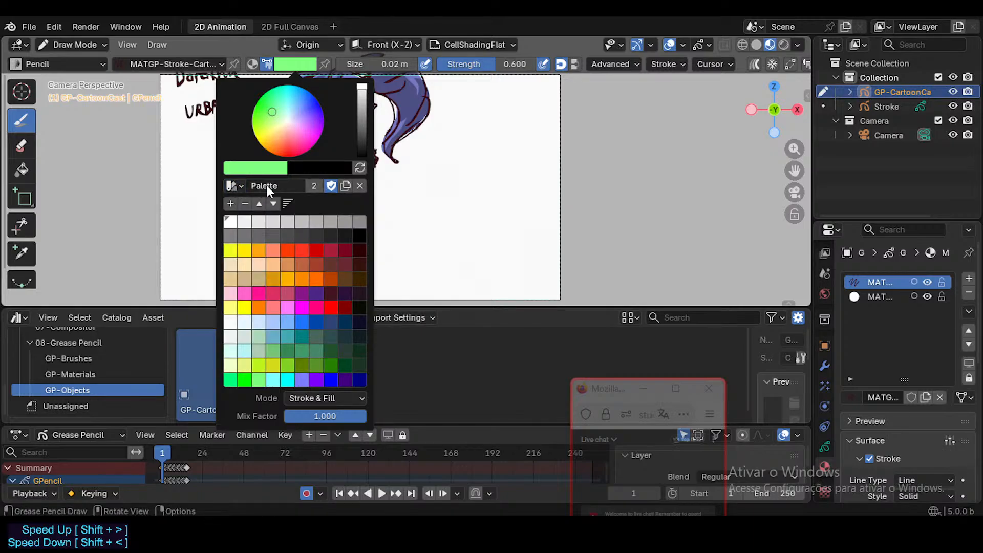
click(234, 185)
click(241, 185)
click(231, 185)
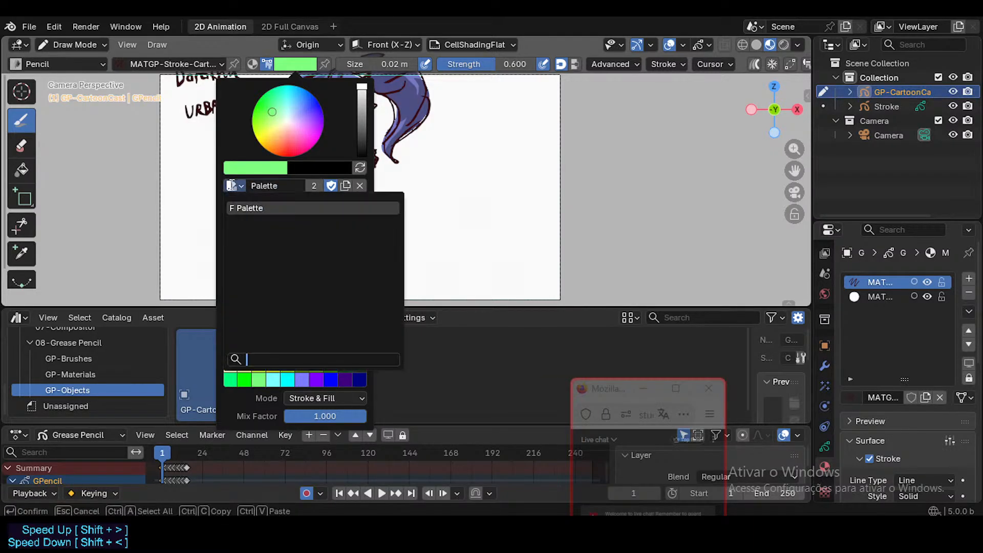
click(232, 186)
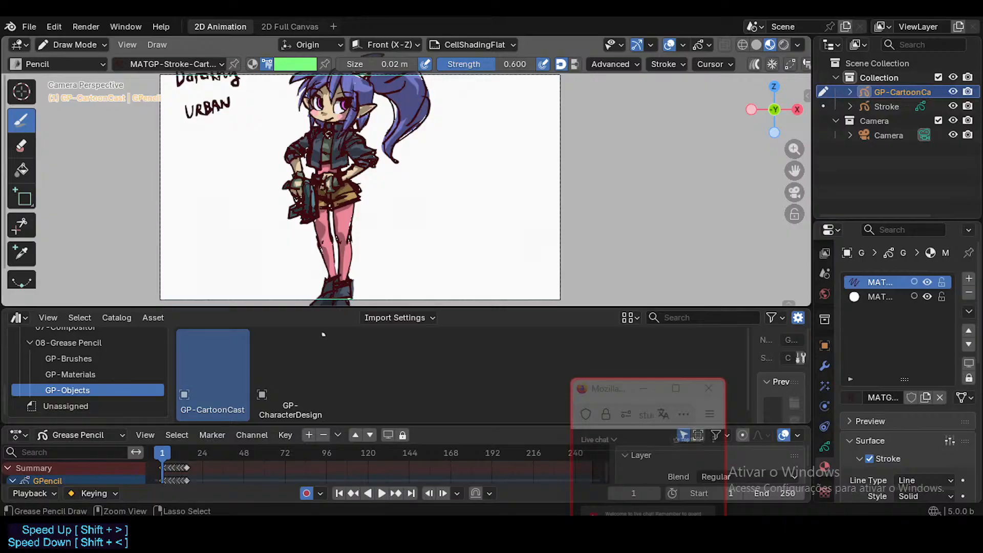
Return GP-CartoonCast to Object Mode and delete every object in the scene.
key(ctrl+Tab)
click(330, 146)
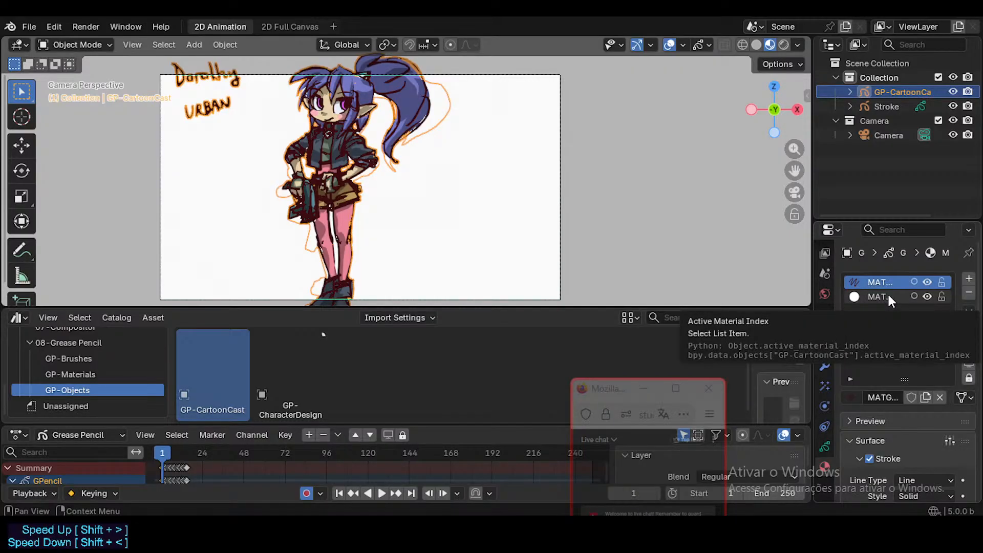
key(a)
key(x)
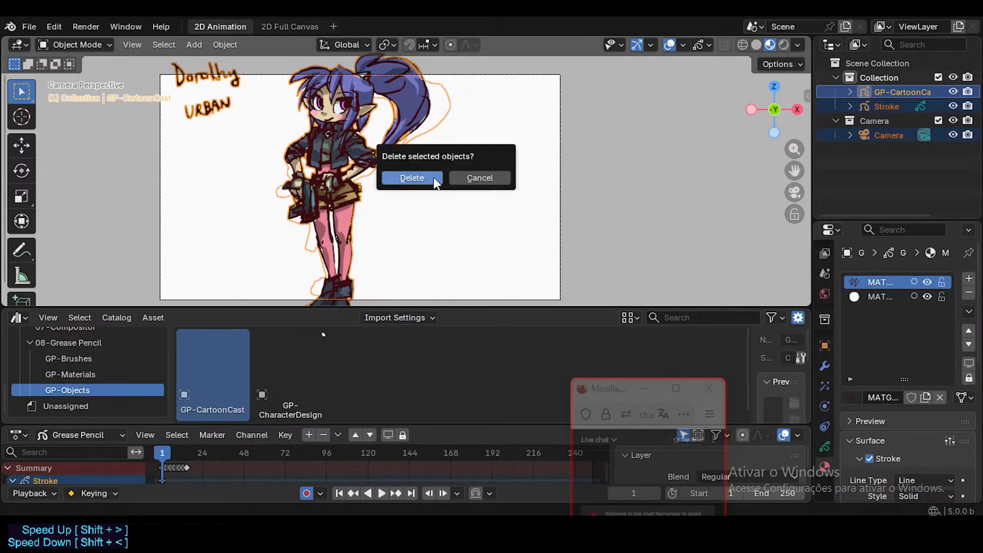
click(434, 179)
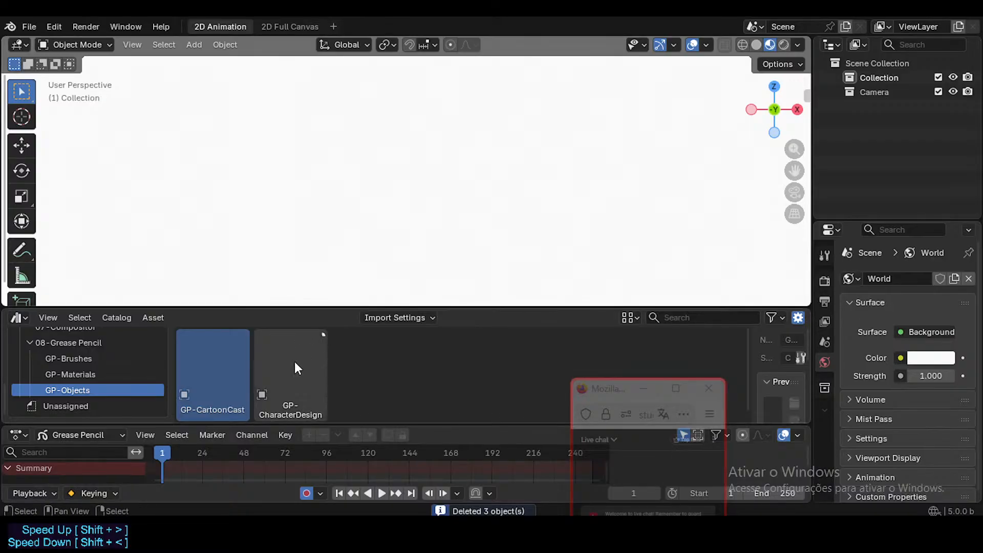
Start a new 2D Animation file without saving the current one.
click(284, 376)
click(234, 359)
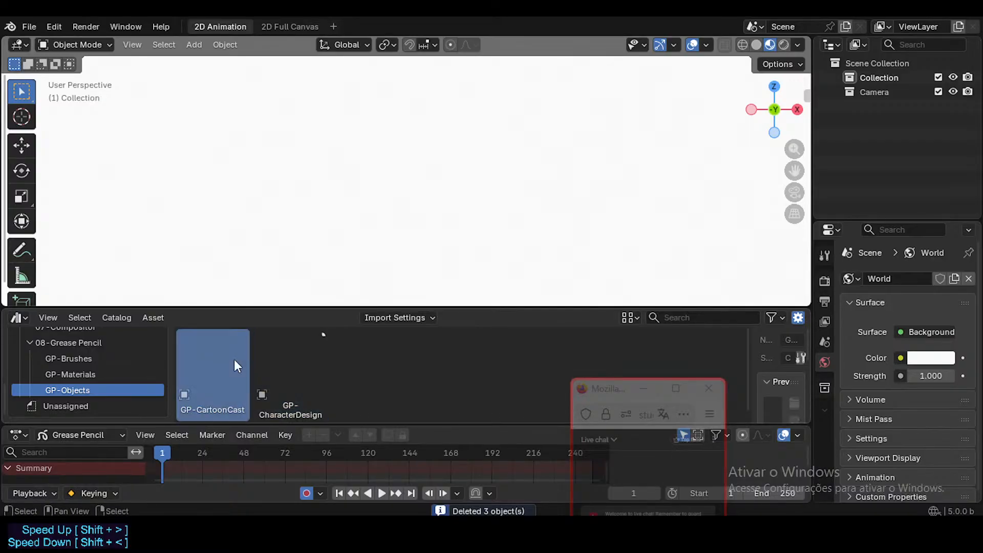
click(29, 26)
mouse_move(38, 41)
click(237, 60)
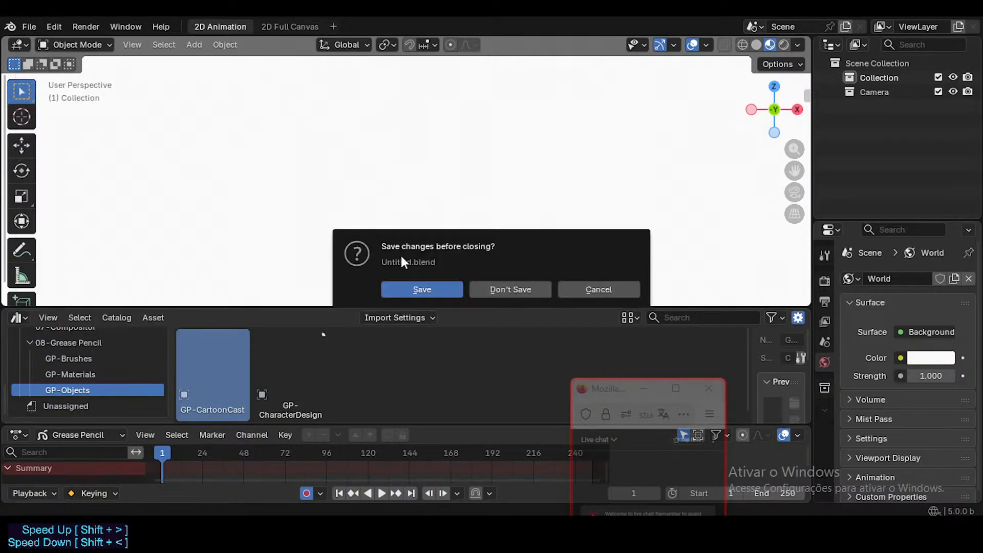
click(533, 289)
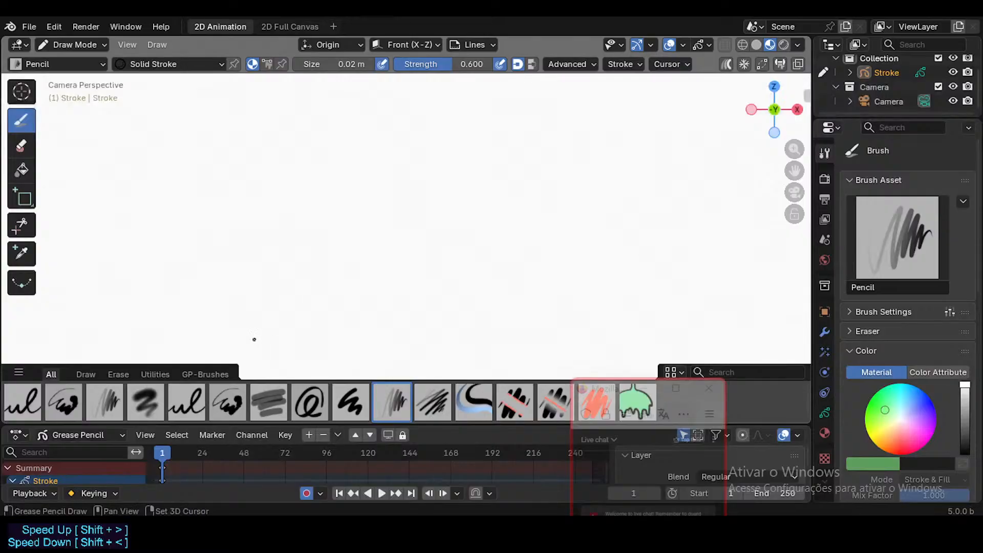
Hide the brush asset shelf and switch the Stroke object from Draw Mode to Object Mode.
drag(223, 365, 218, 372)
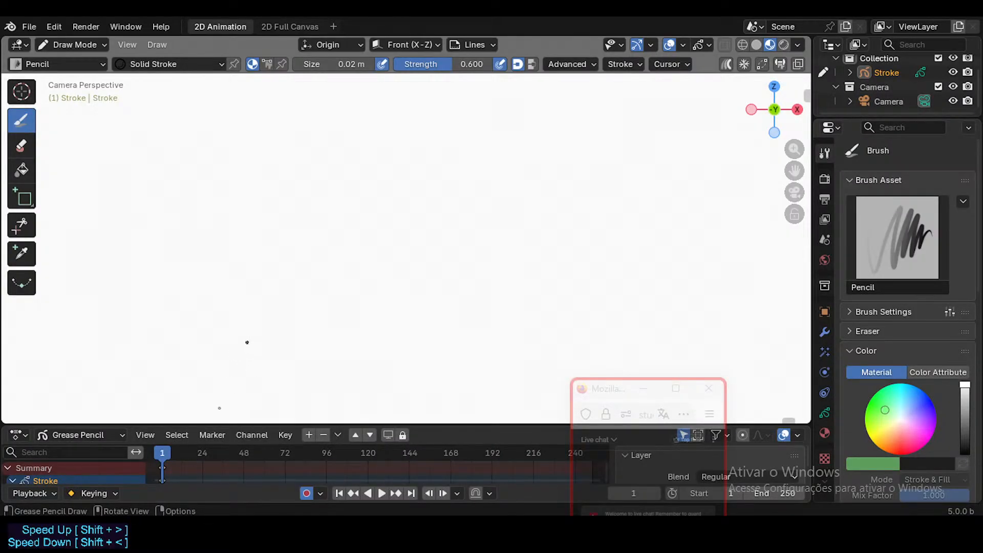
key(ctrl+Tab)
click(176, 210)
scroll(302, 191, down, 2)
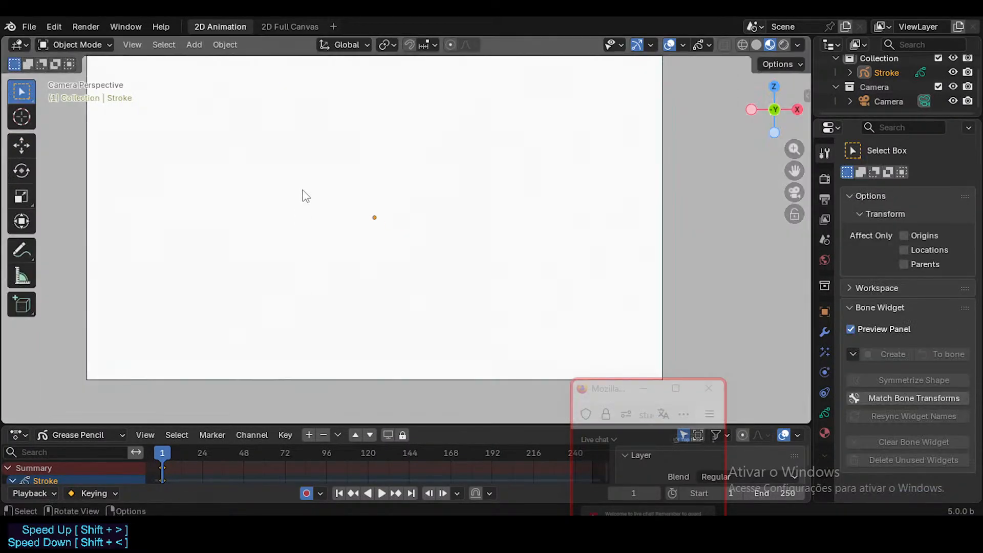
scroll(306, 196, down, 1)
shift+middle_drag(303, 195, 312, 215)
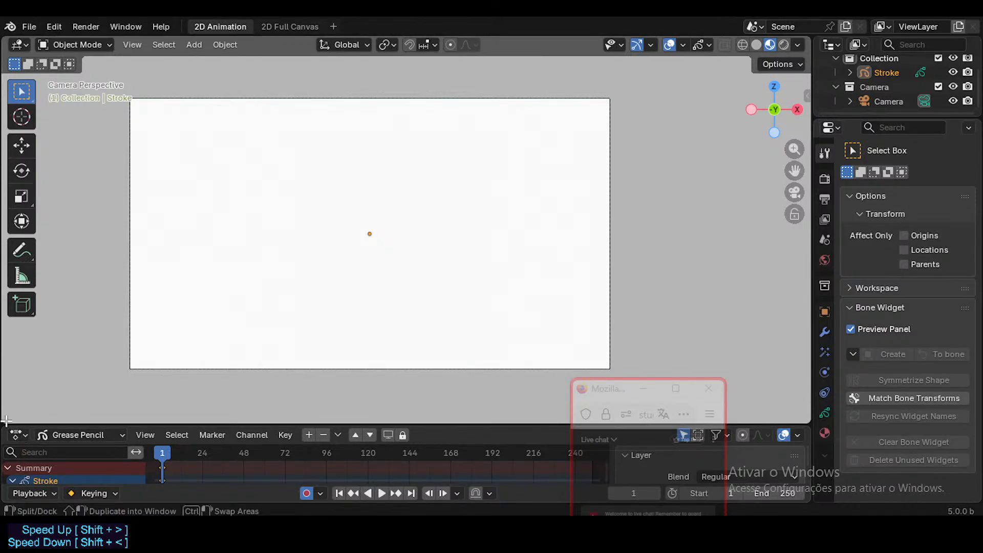
Split off the lower part of the viewport as an Asset Browser and show the 08-Grease Pencil catalog.
drag(6, 421, 79, 262)
key(shift+F1)
scroll(87, 395, down, 8)
scroll(83, 359, up, 3)
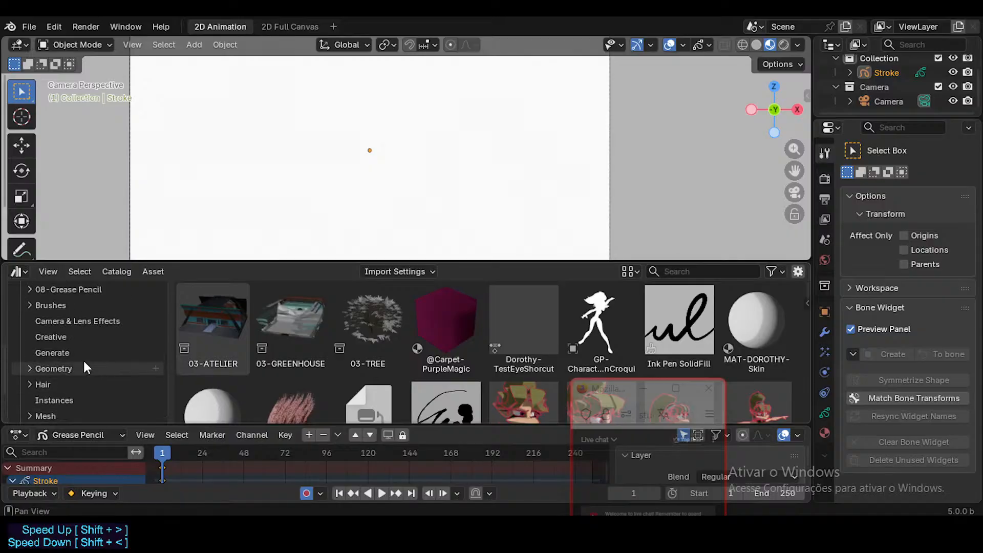
scroll(83, 358, up, 4)
click(68, 347)
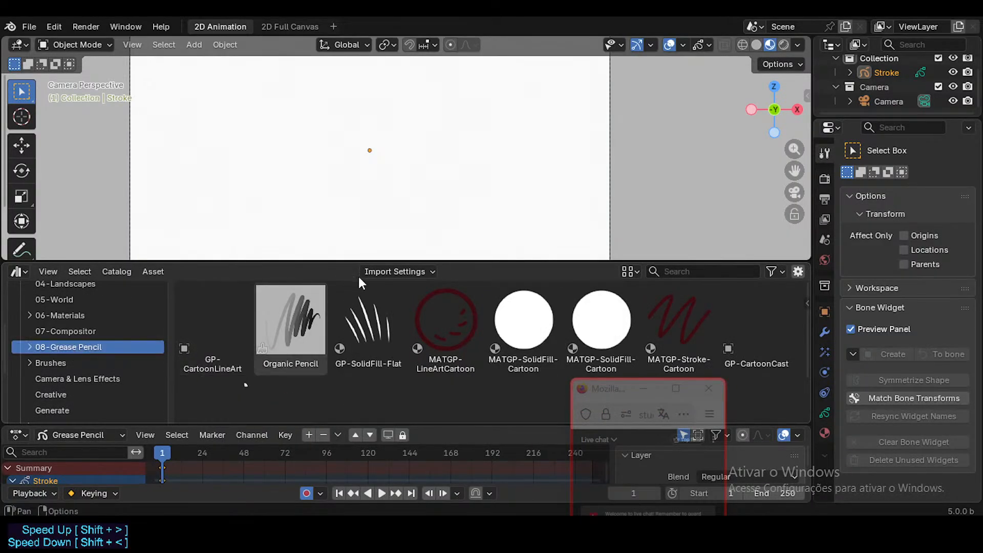
Change the Asset Browser's import method so that assets are appended as local data.
click(391, 271)
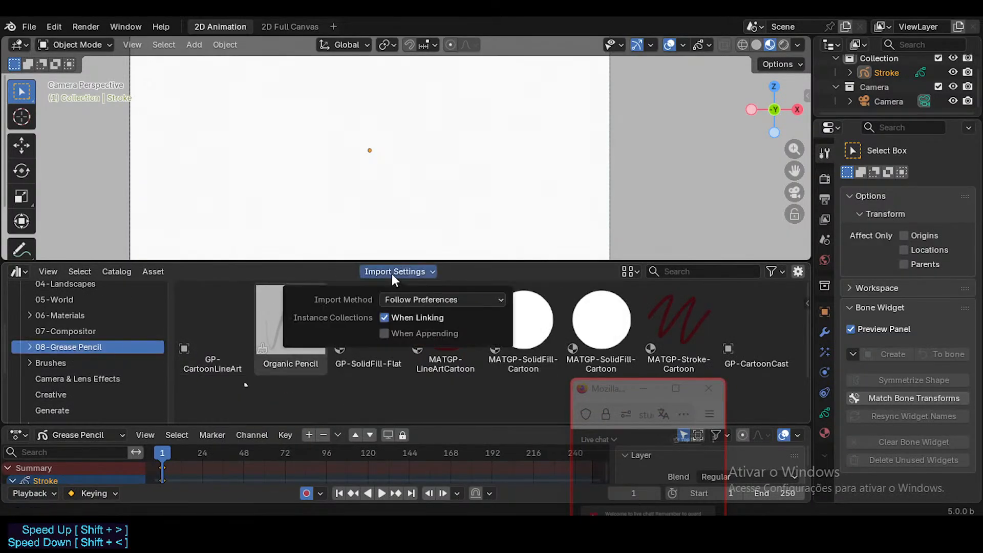
click(413, 301)
click(407, 346)
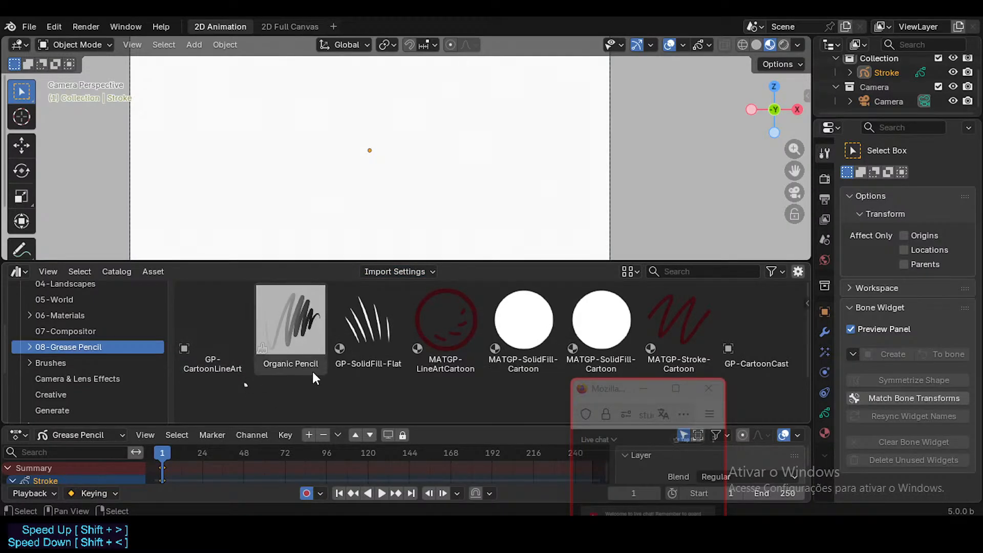
Add GP-CartoonCast from the GP-Objects catalog to the scene and advance the timeline to frame 2.
scroll(312, 374, down, 2)
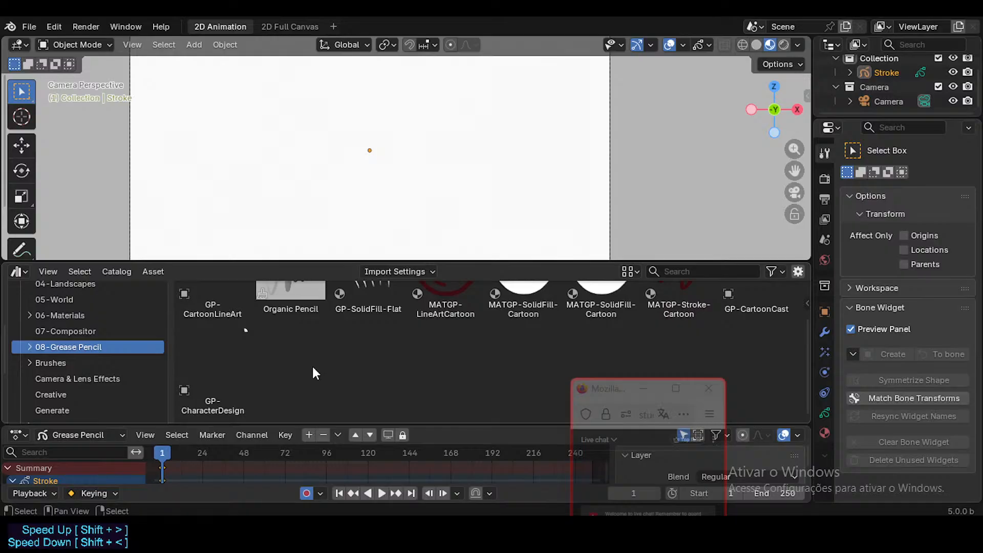
scroll(312, 364, up, 2)
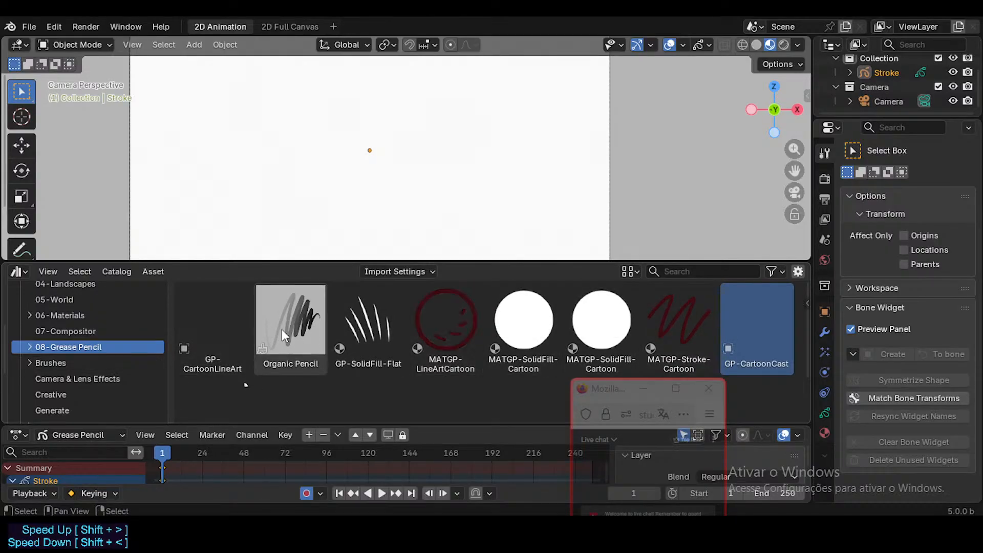
click(29, 347)
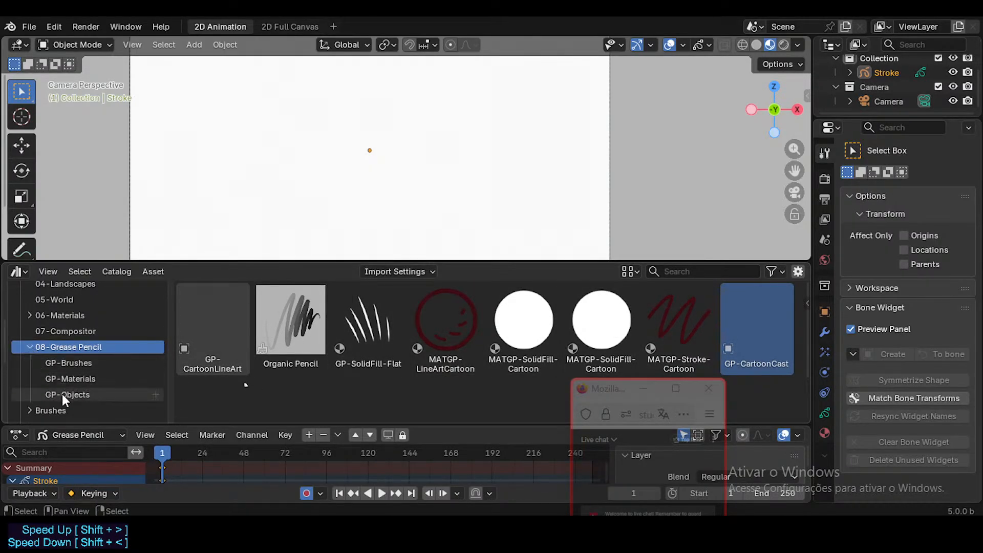
click(70, 378)
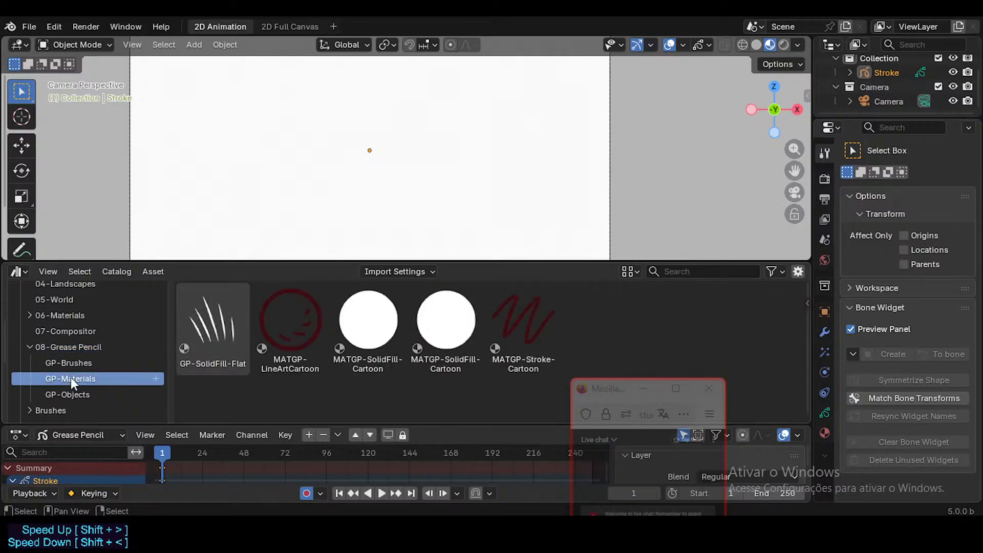
click(76, 395)
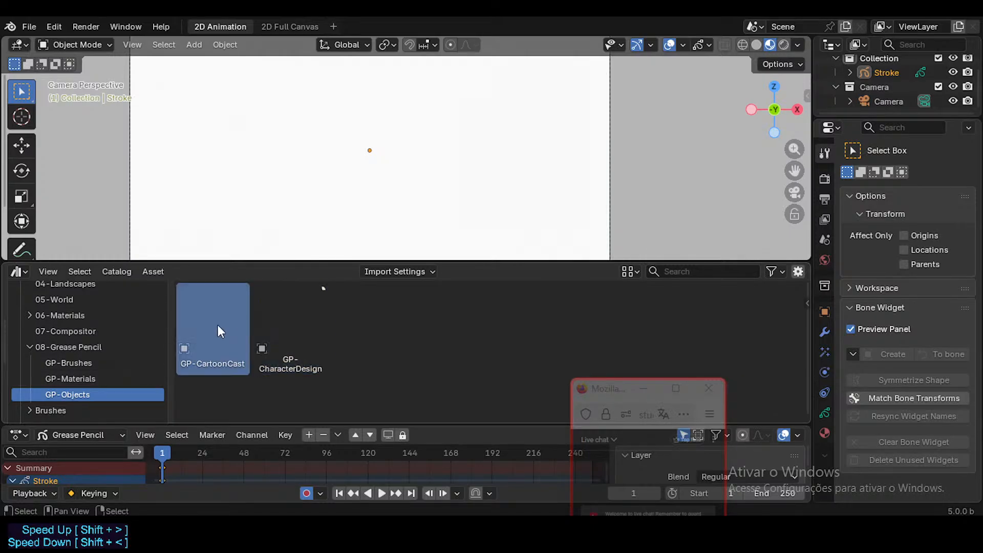
drag(217, 327, 384, 170)
scroll(380, 184, down, 3)
scroll(494, 162, up, 1)
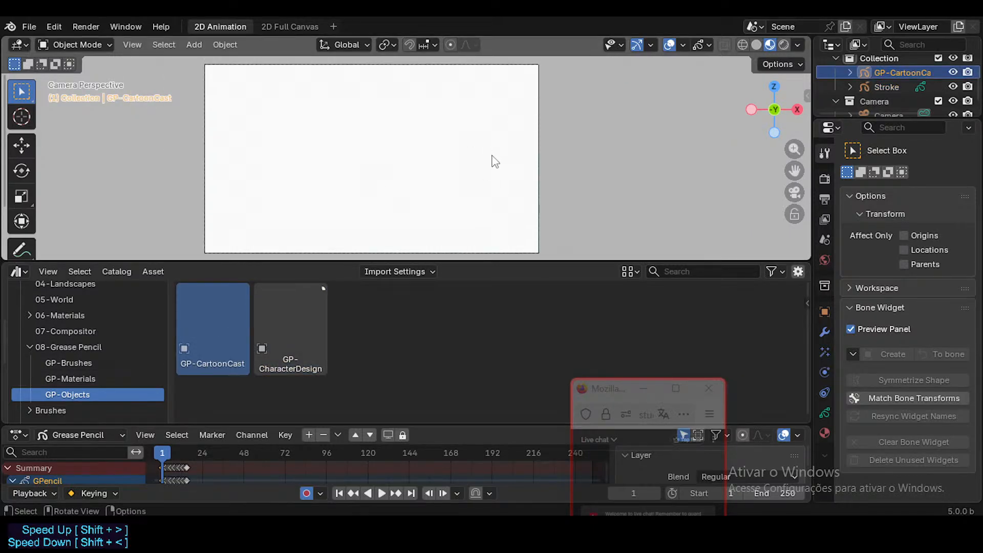
key(Right)
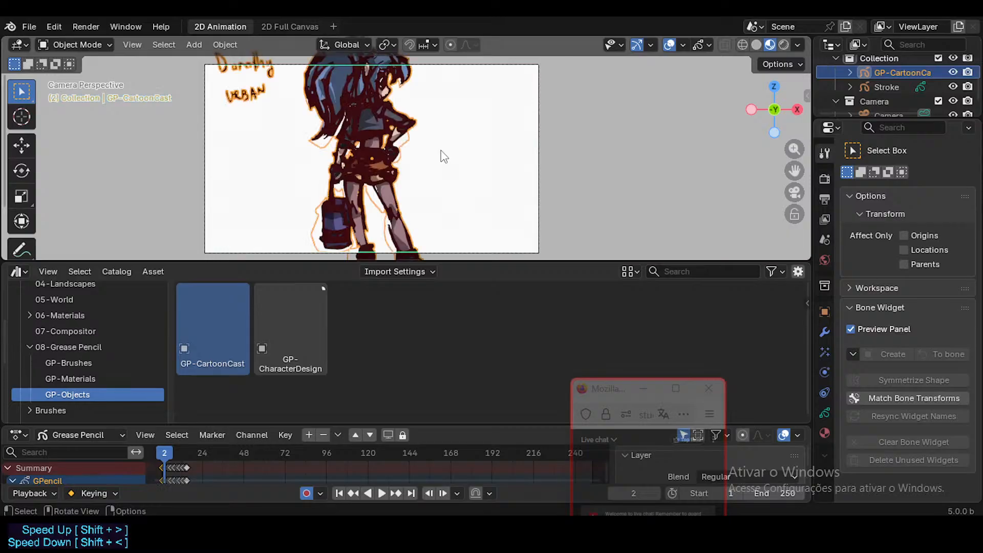
Delete the Stroke object from the scene and make GP-CartoonCast the active object.
key(Left)
key(Right)
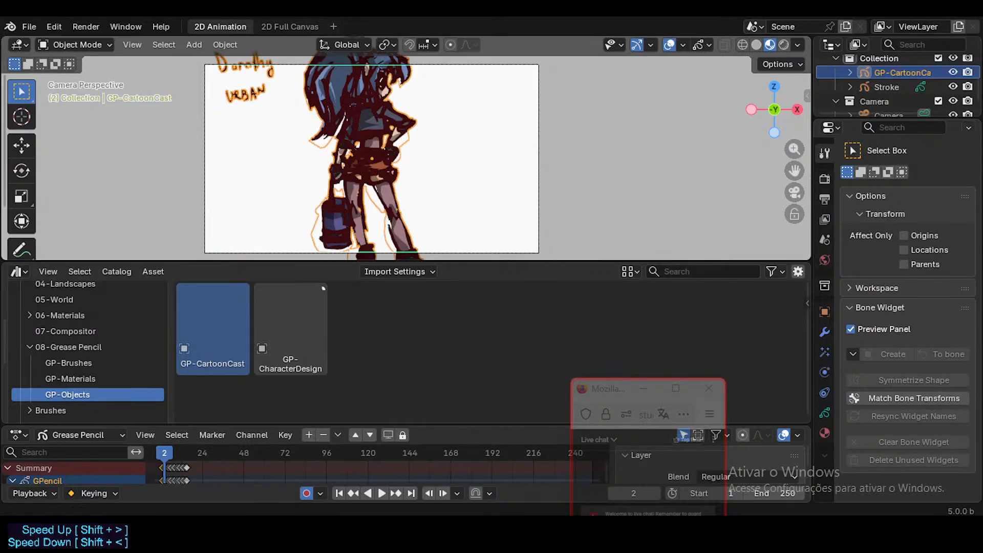
click(877, 85)
key(Delete)
click(880, 73)
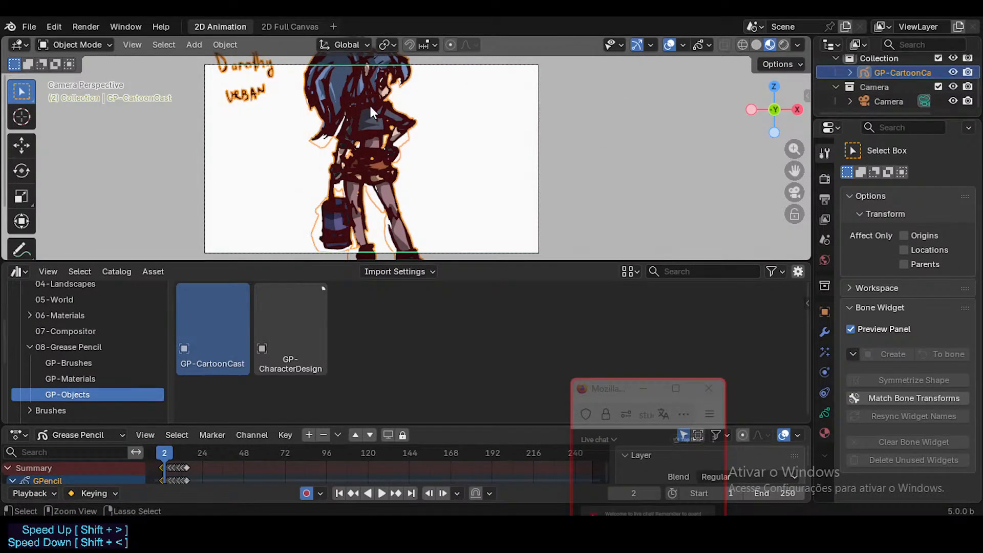
Put GP-CartoonCast in Draw Mode and select its MATGP-SolidFill material slot, widening the Properties editor.
key(ctrl+Tab)
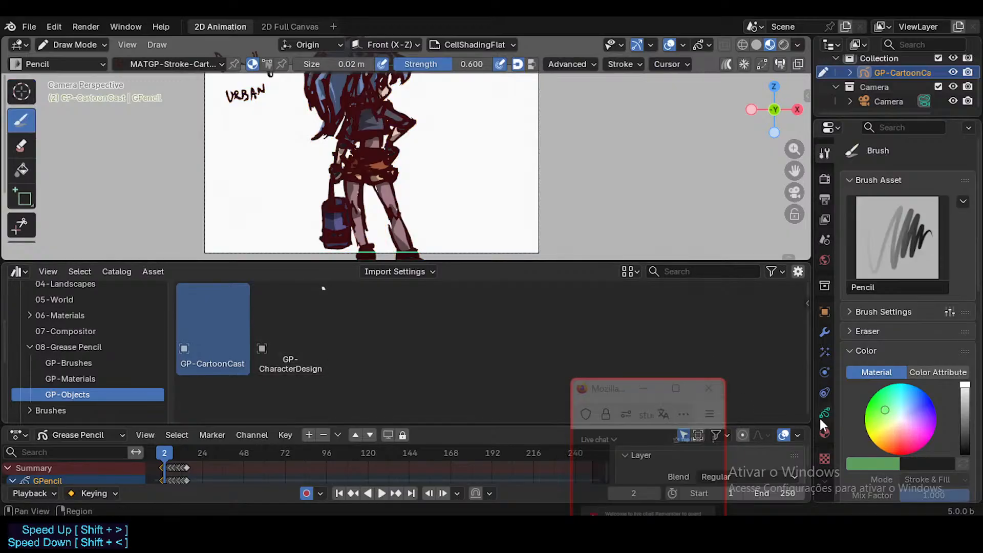
click(825, 434)
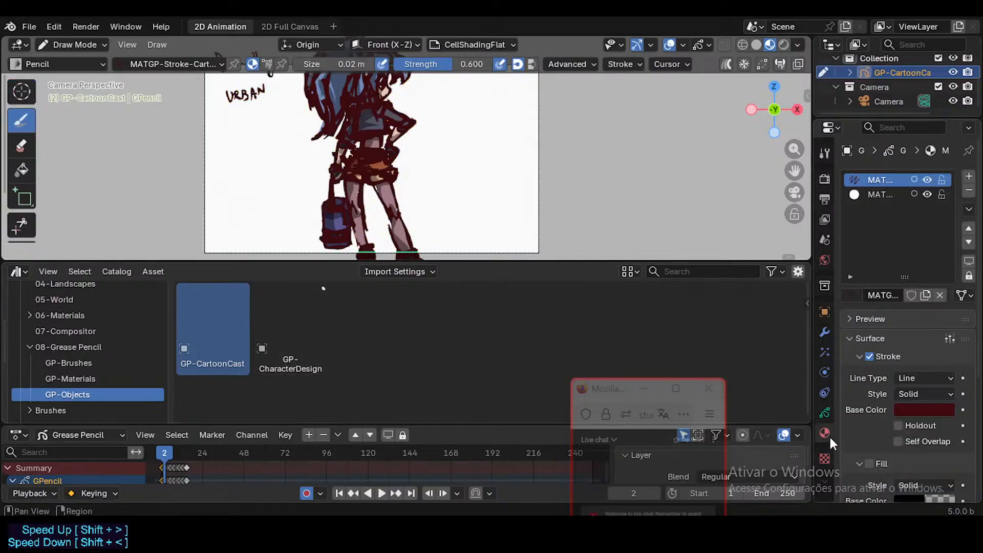
click(883, 195)
drag(814, 191, 762, 205)
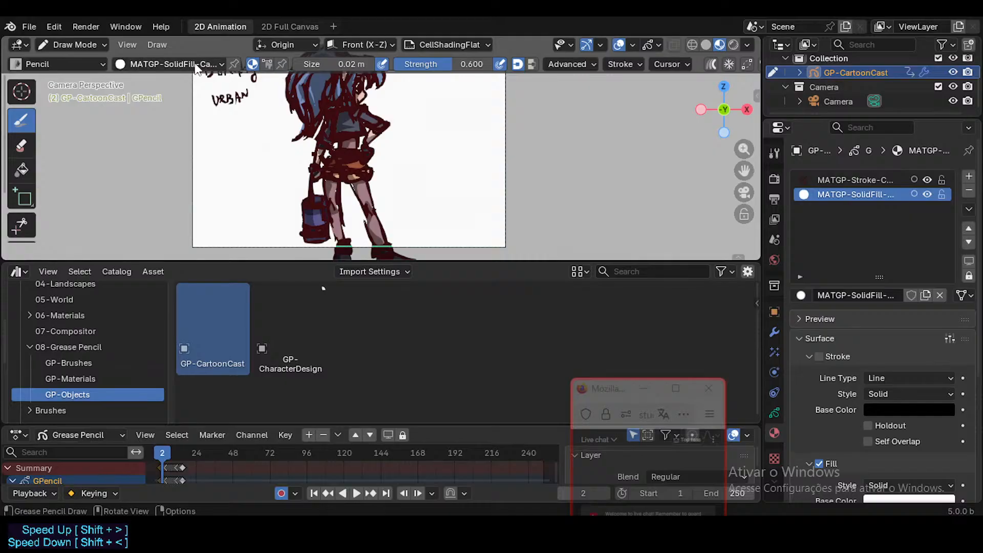
Set the Pencil brush to draw with Color Attribute and check which color palettes are available.
click(130, 64)
click(95, 63)
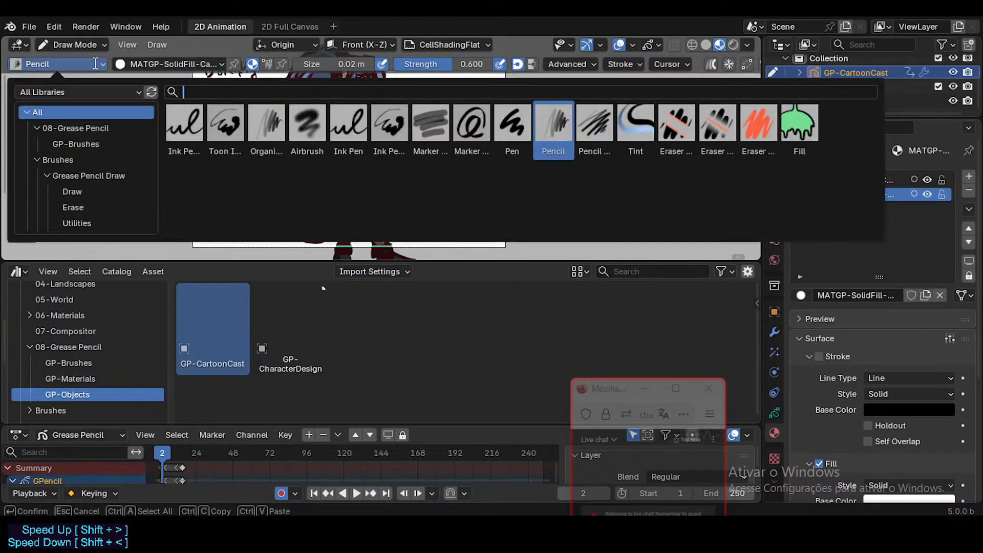
click(96, 62)
click(95, 62)
click(267, 64)
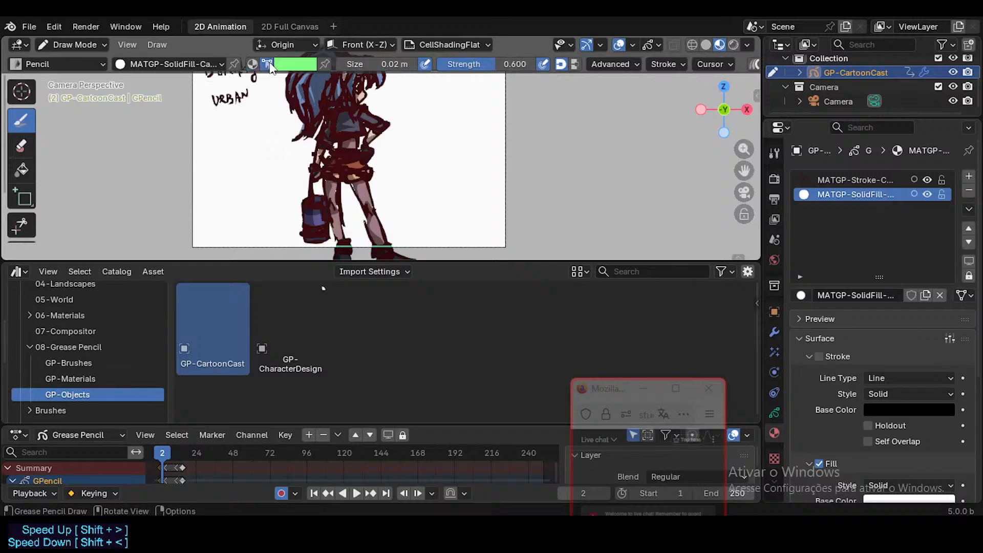
click(282, 65)
click(232, 185)
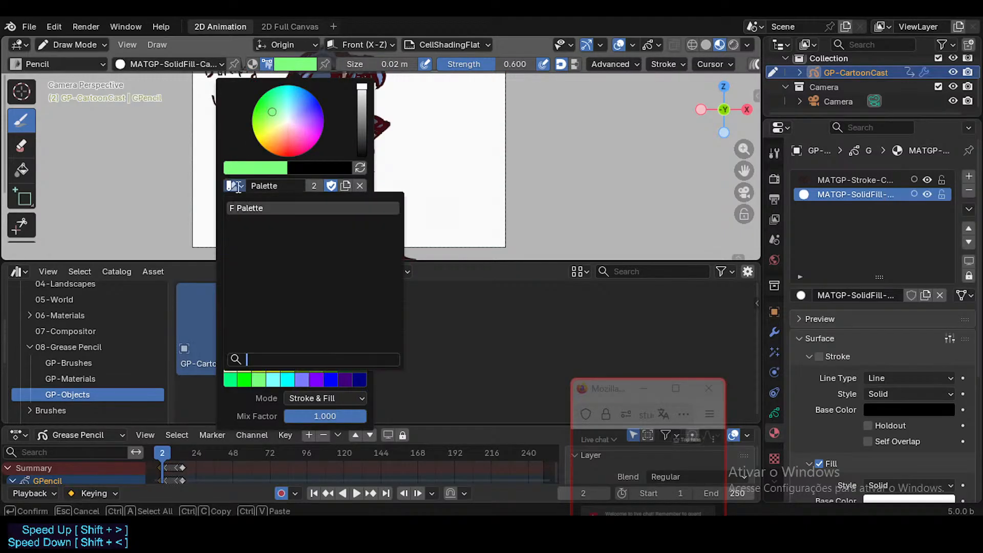
Show the brush asset shelf for GP-CartoonCast in Draw Mode and choose the Toon Ink Pen brush.
key(ctrl+Tab)
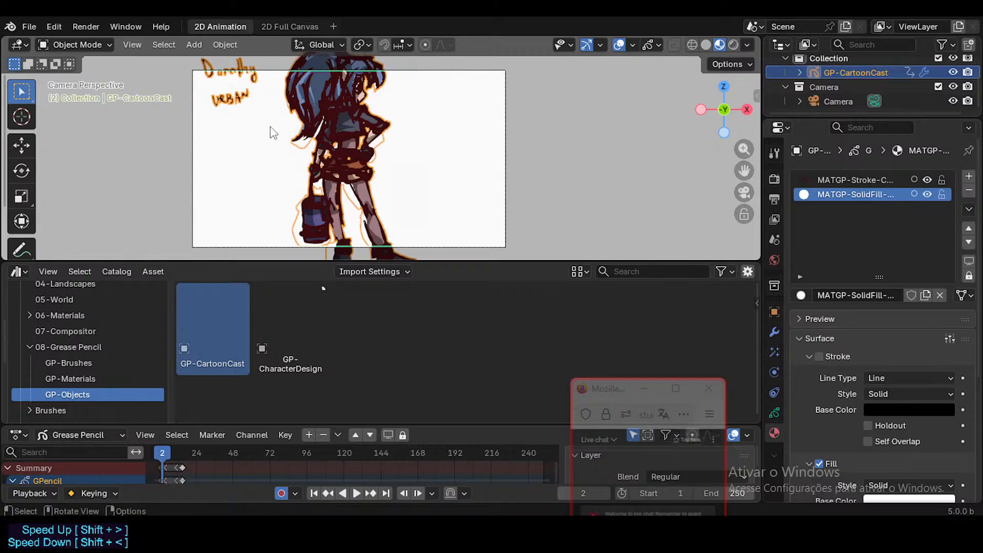
key(shift+space)
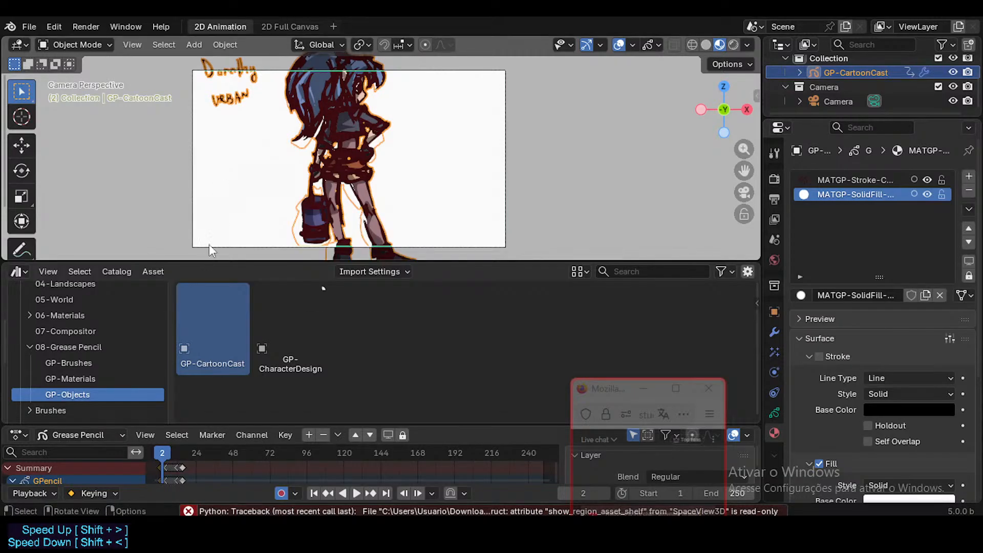
key(ctrl+Tab)
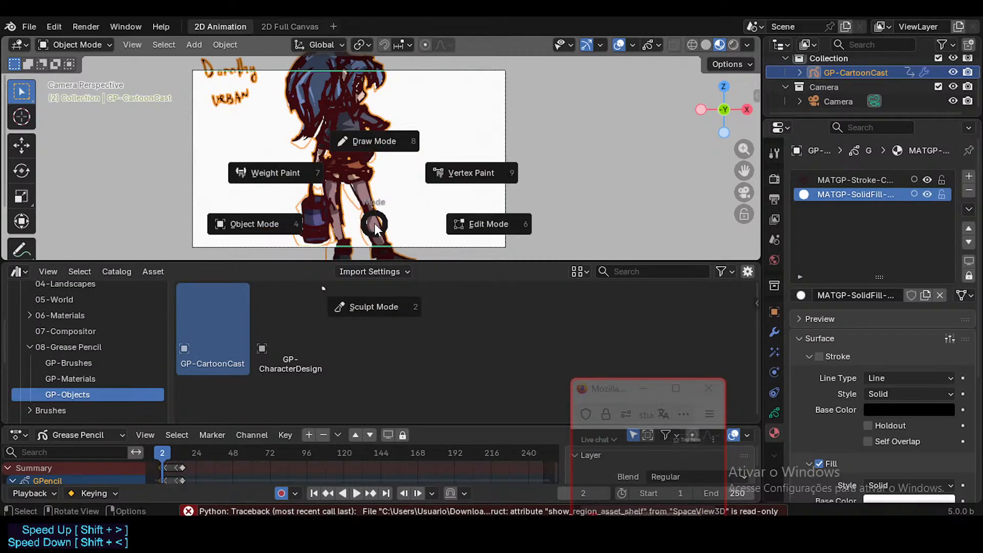
click(373, 140)
click(64, 237)
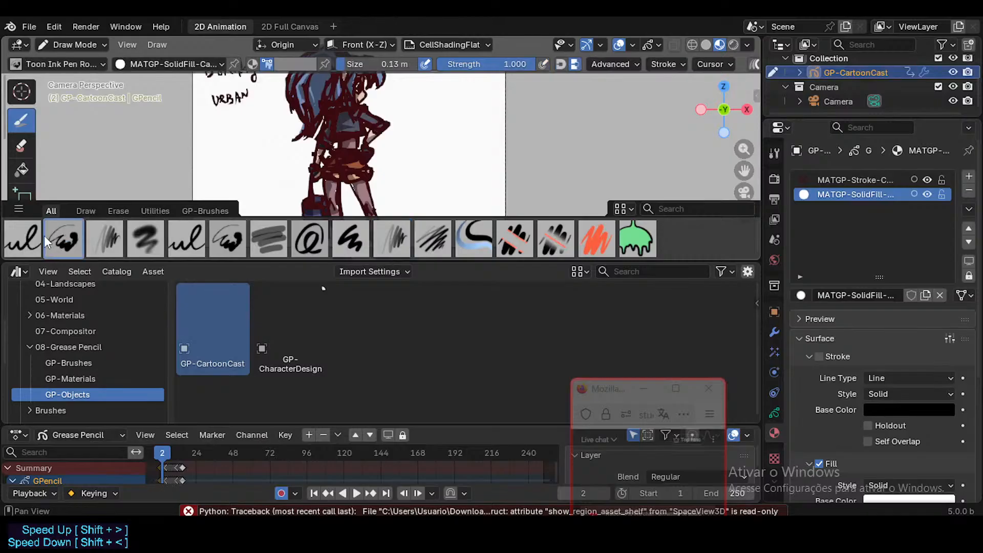
Choose the color palette named Palette, switch to the Ink Pen SolidFill brush and check its available palettes.
click(296, 64)
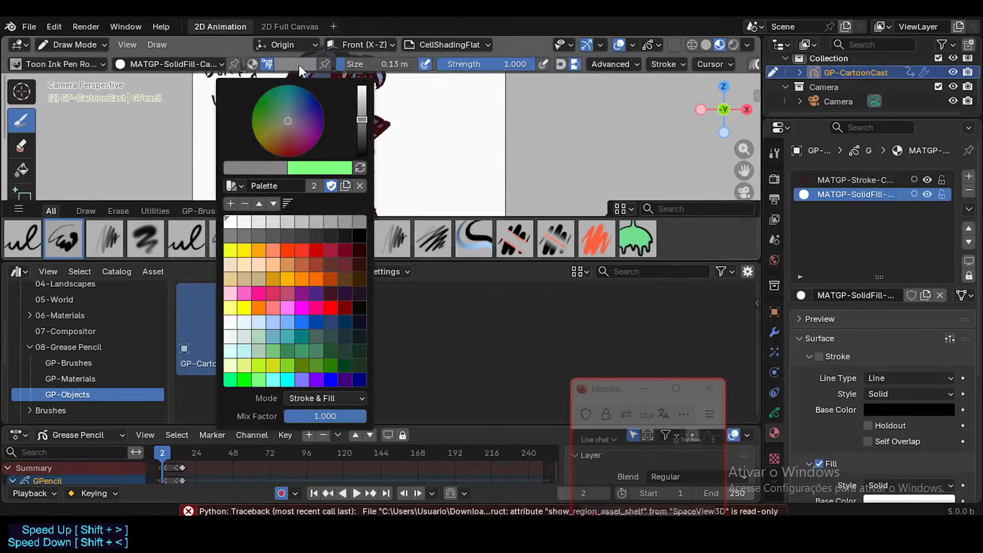
click(234, 186)
click(248, 205)
click(25, 238)
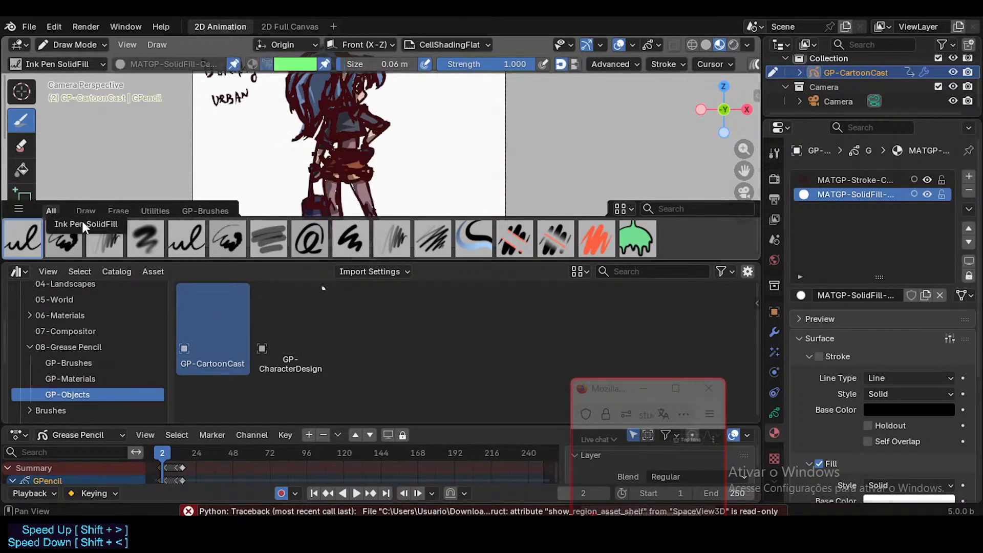
click(297, 64)
click(235, 185)
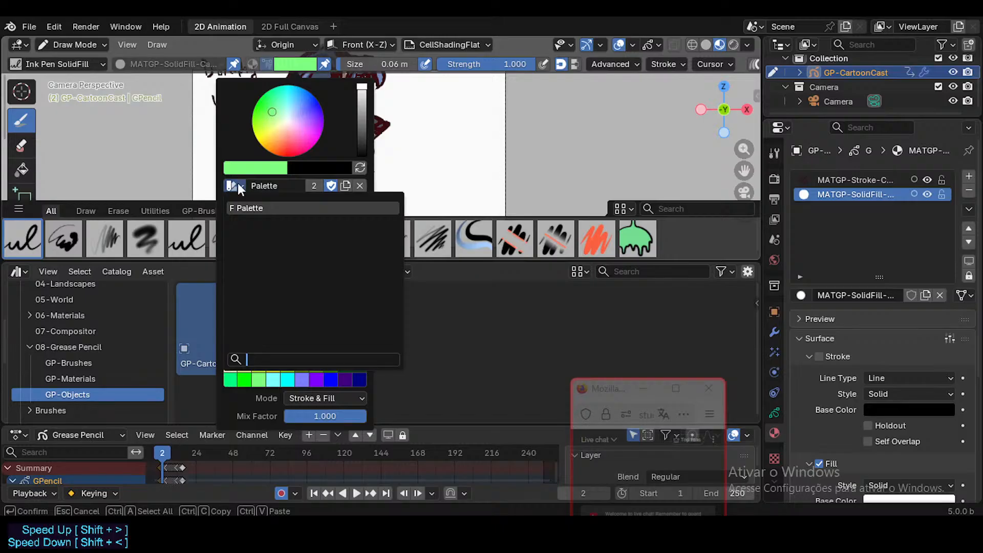
click(238, 182)
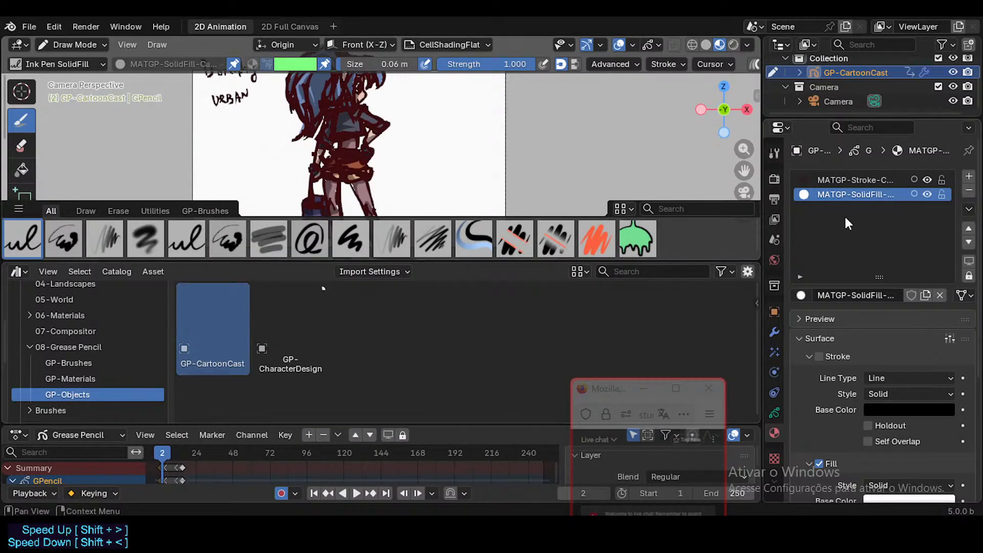
In Object Mode, assign the MATGP-SolidFill-Cartoon asset from the GP-Materials catalog to GP-CartoonCast's solid-fill material slot.
scroll(25, 379, down, 3)
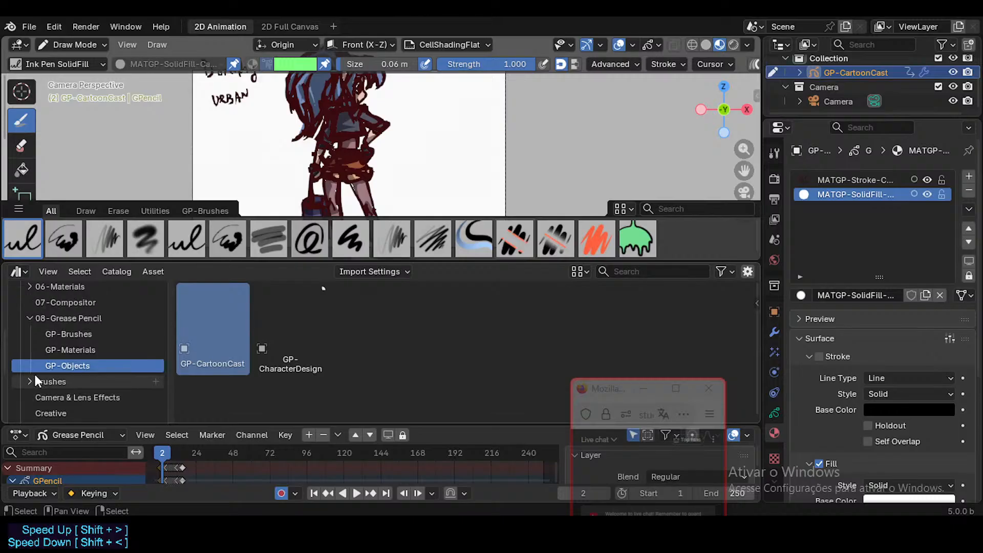
scroll(72, 359, up, 3)
click(77, 378)
click(342, 345)
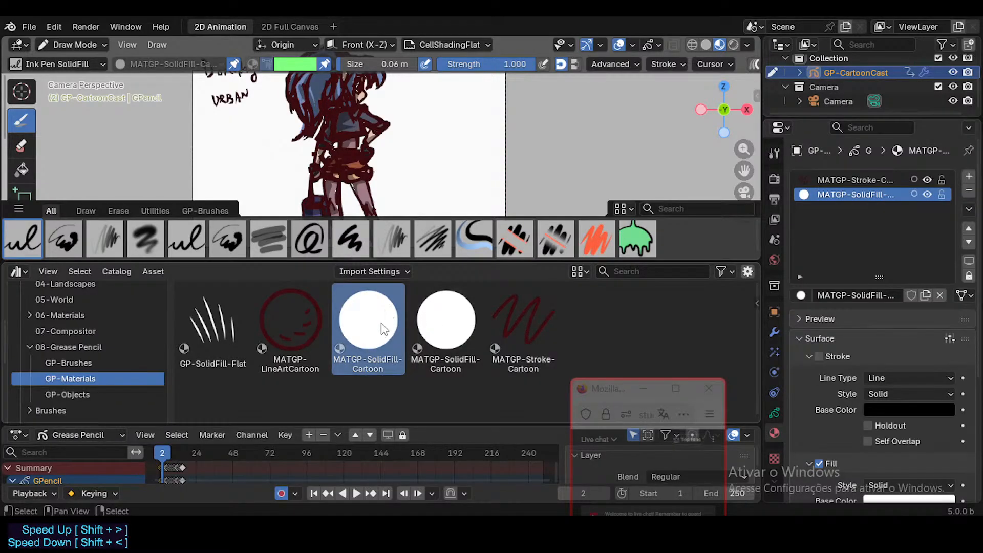
drag(385, 328, 836, 196)
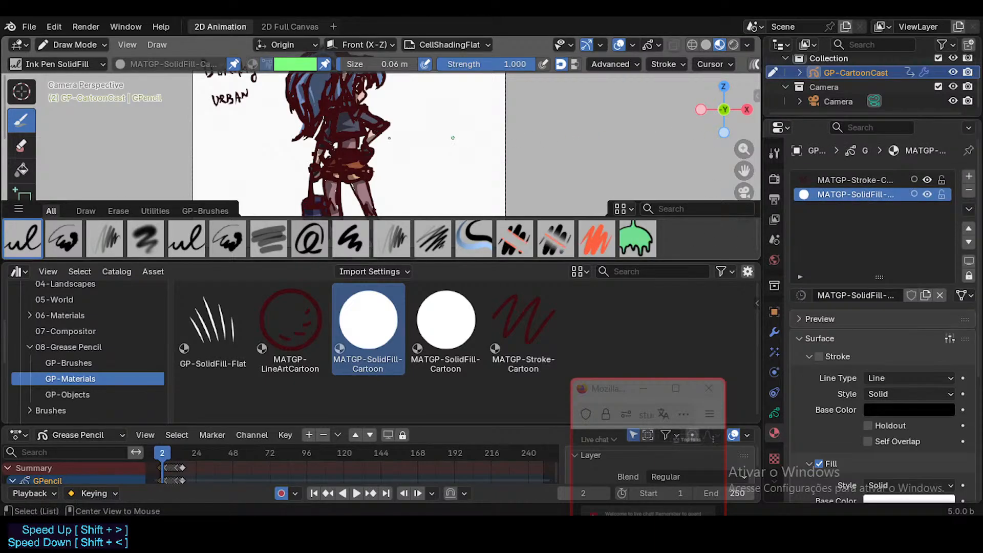
key(ctrl+Tab)
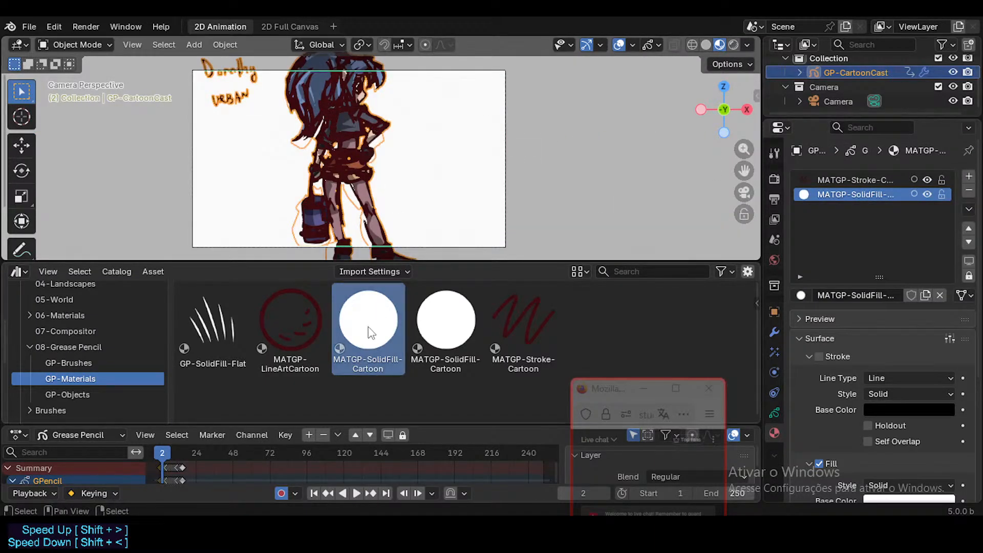
drag(369, 328, 861, 192)
Assign the MATGP-Stroke-Cartoon asset to GP-CartoonCast's stroke material slot and widen the Properties editor further.
click(819, 181)
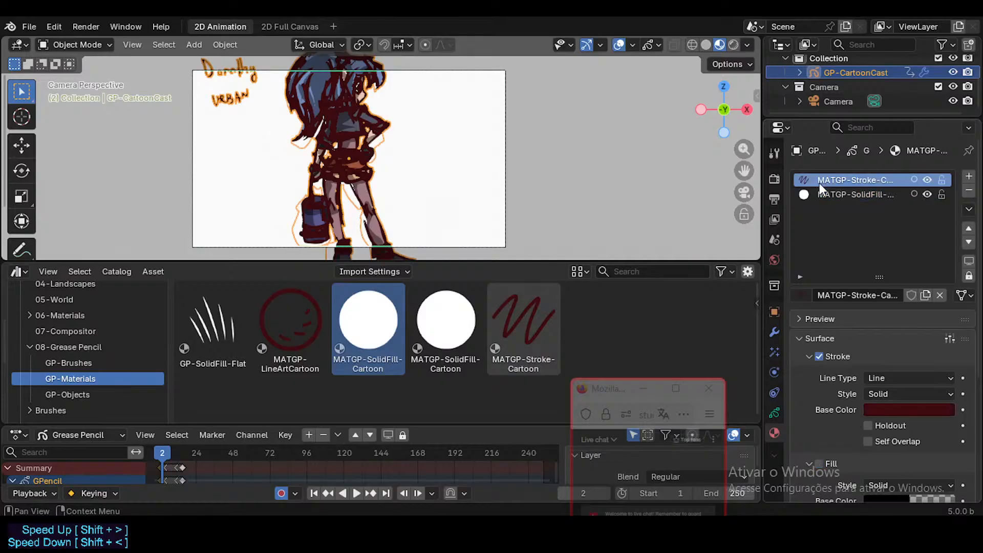
click(568, 332)
mouse_move(559, 330)
mouse_down()
mouse_move(889, 201)
mouse_move(870, 177)
mouse_move(696, 183)
mouse_up()
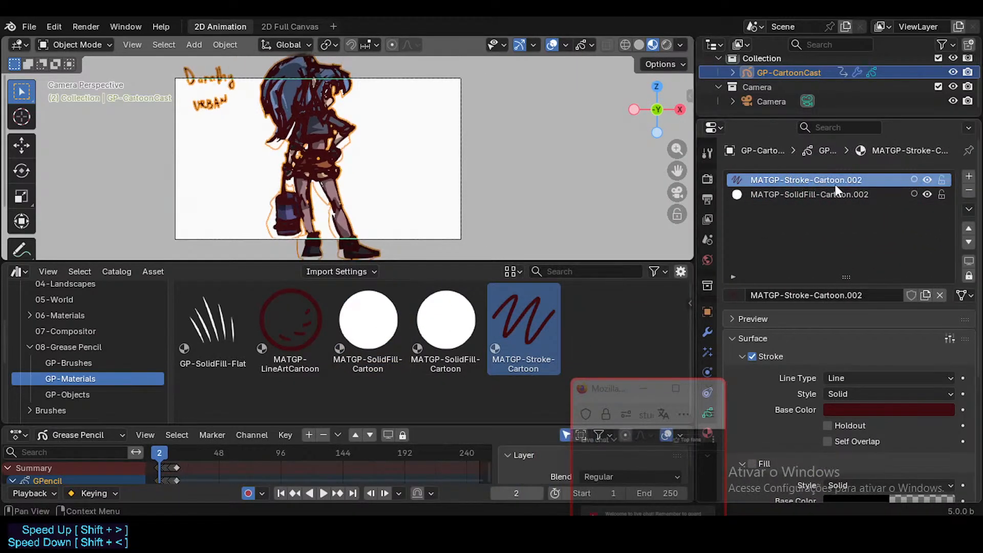
Remove both material slots from GP-CartoonCast and add a single new slot with the MATGP-SolidFill-Cartoon asset.
click(834, 191)
click(968, 191)
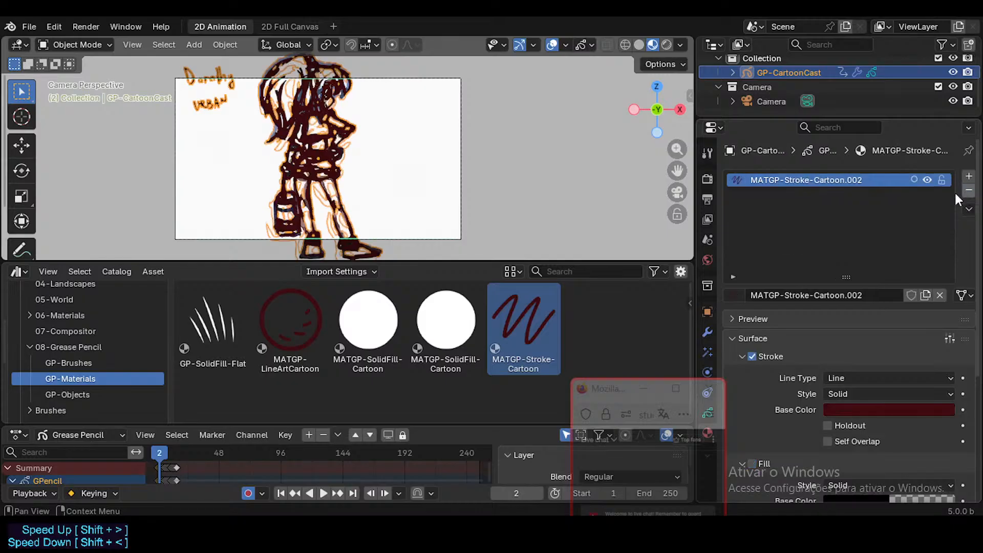
click(968, 191)
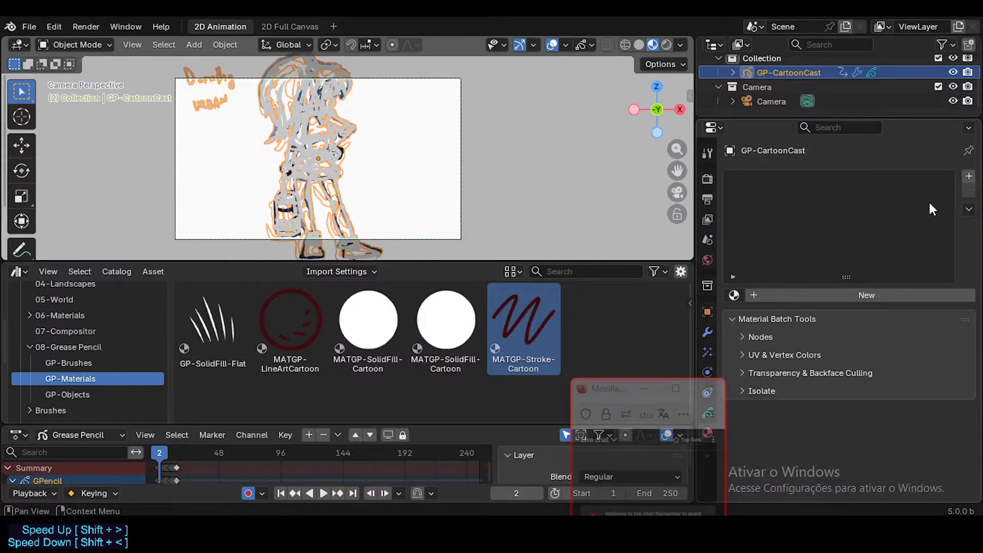
click(969, 176)
mouse_move(368, 320)
mouse_down()
mouse_move(841, 202)
mouse_move(825, 176)
mouse_up()
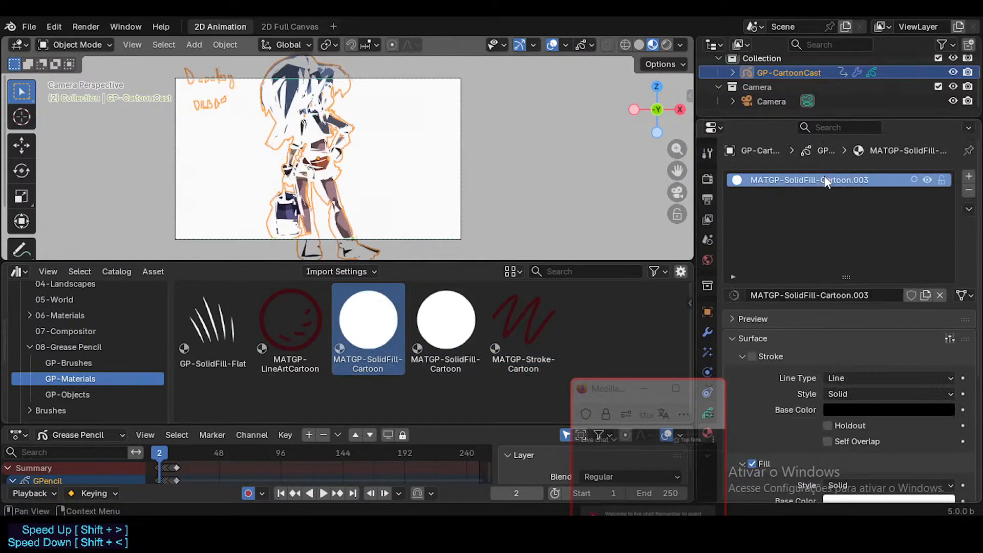
click(968, 176)
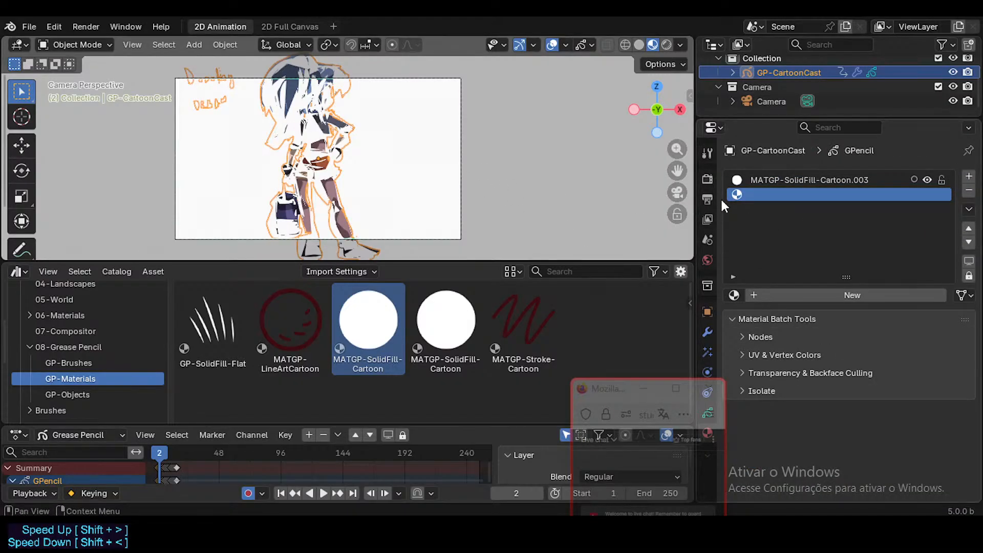
drag(620, 397, 569, 390)
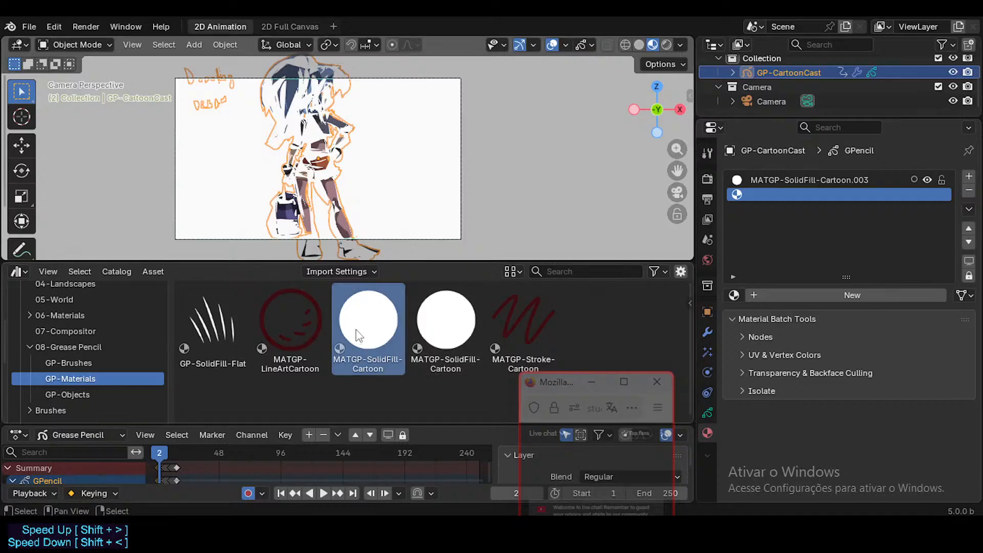
drag(368, 320, 779, 193)
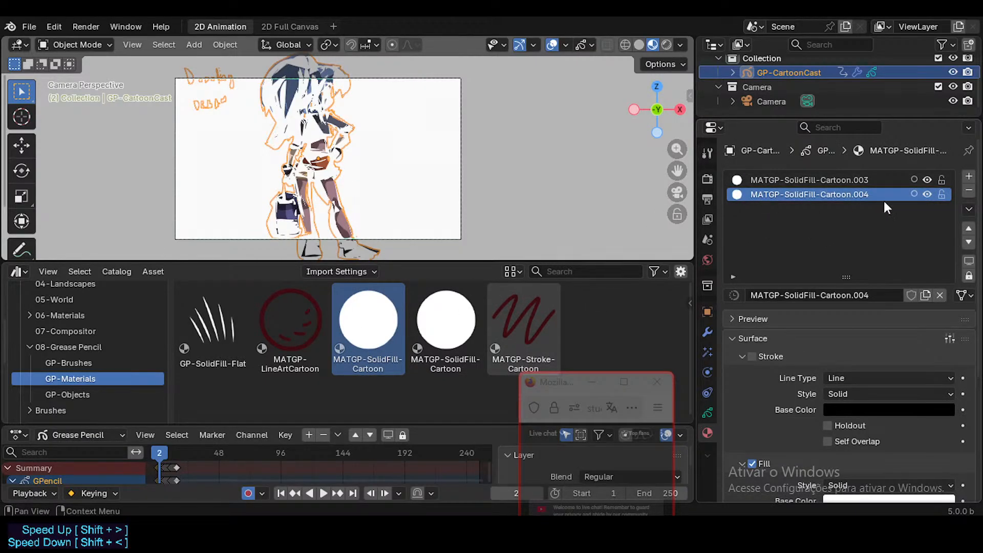
click(969, 190)
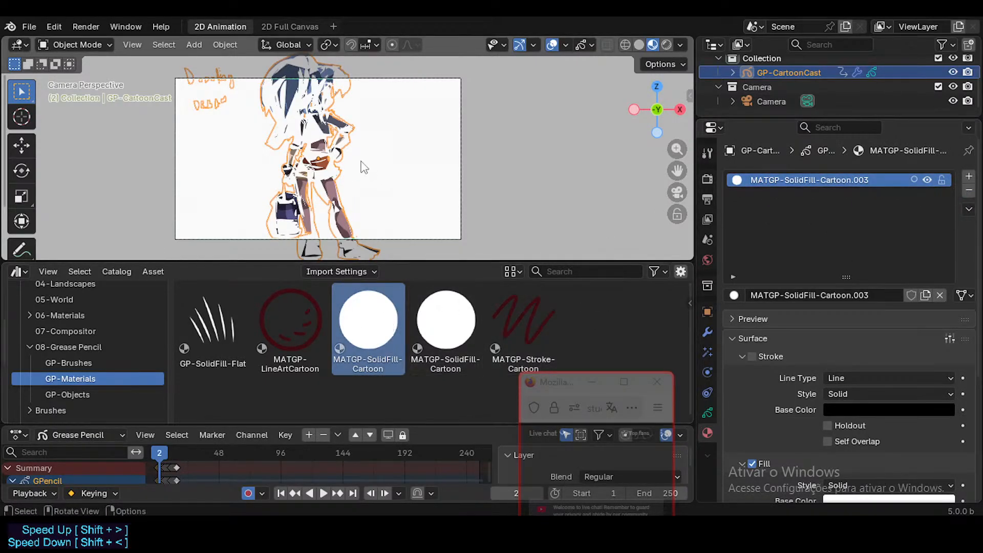
Return GP-CartoonCast to Draw Mode and check the palettes available for the Ink Pen SolidFill brush.
key(Tab)
key(Tab)
key(ctrl+Tab)
click(324, 47)
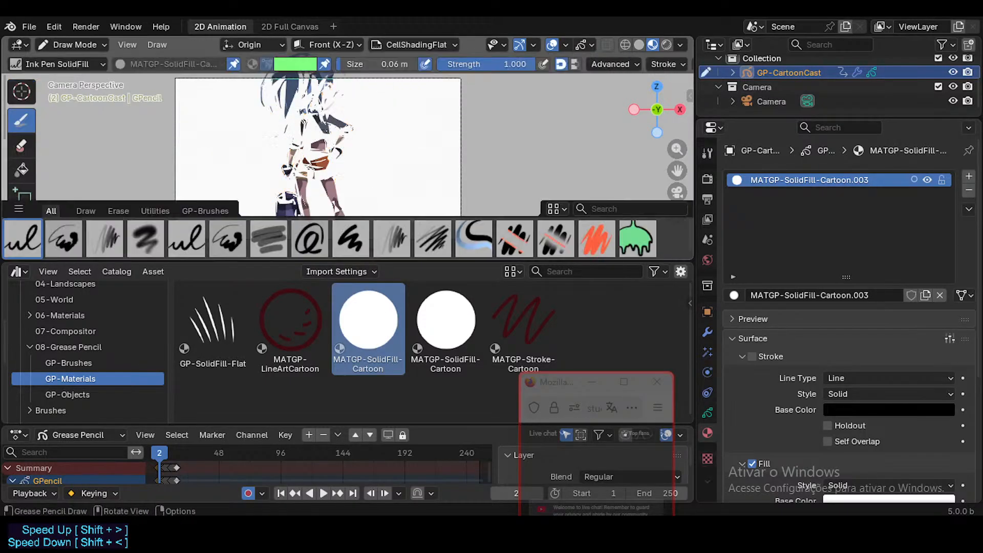
click(298, 63)
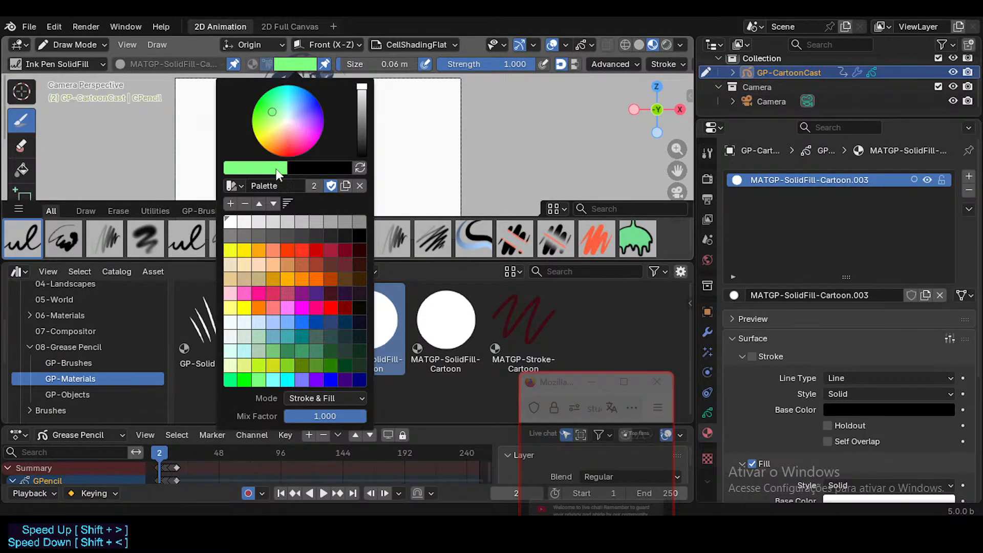
click(231, 186)
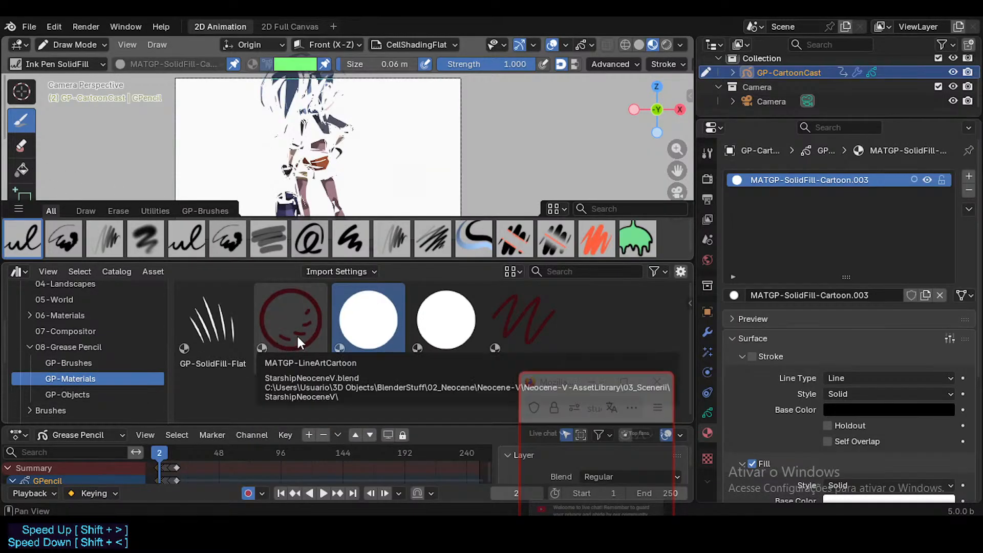
Look through the GP-Objects and GP-Materials catalogs, show GP-Brushes, and switch to the Toon Ink Pen brush.
click(84, 392)
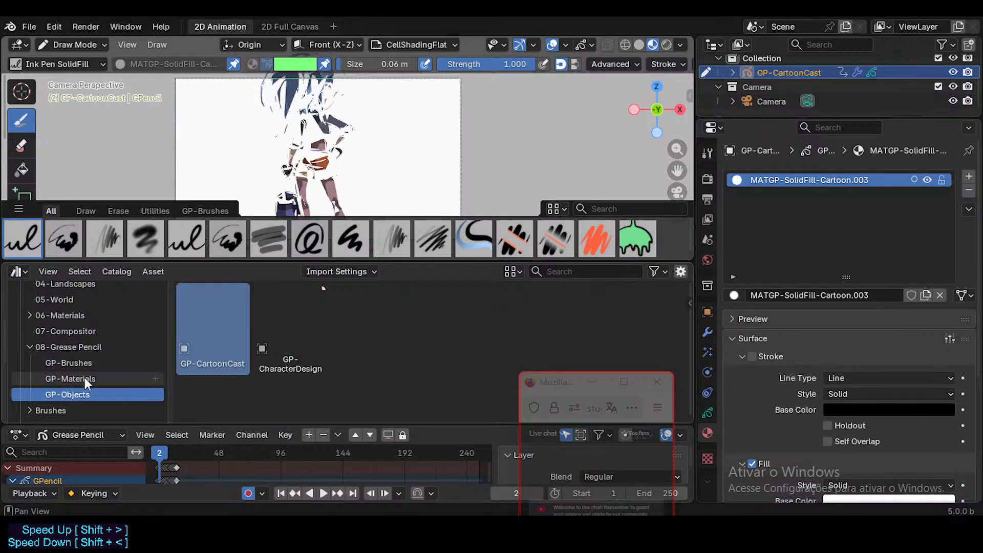
click(85, 379)
click(81, 394)
click(81, 362)
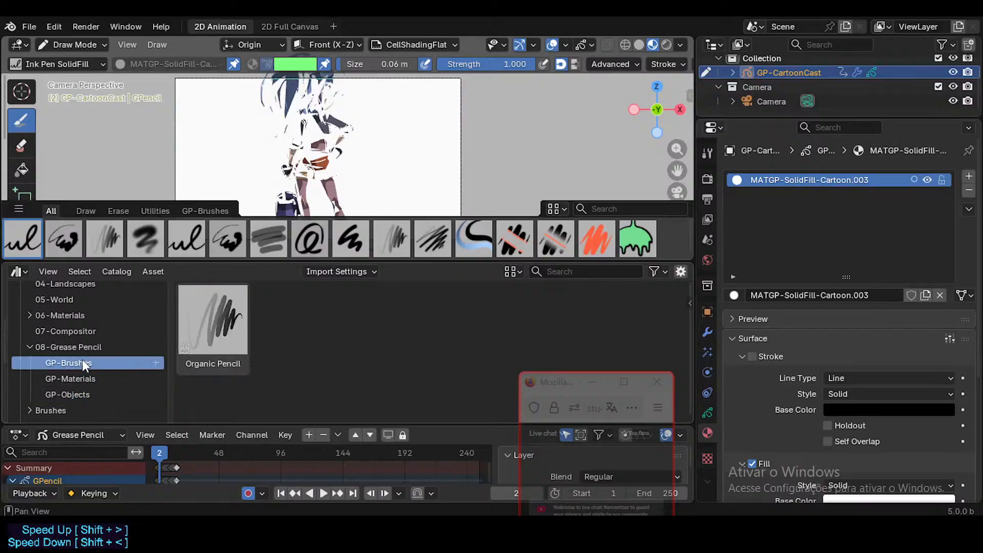
click(65, 246)
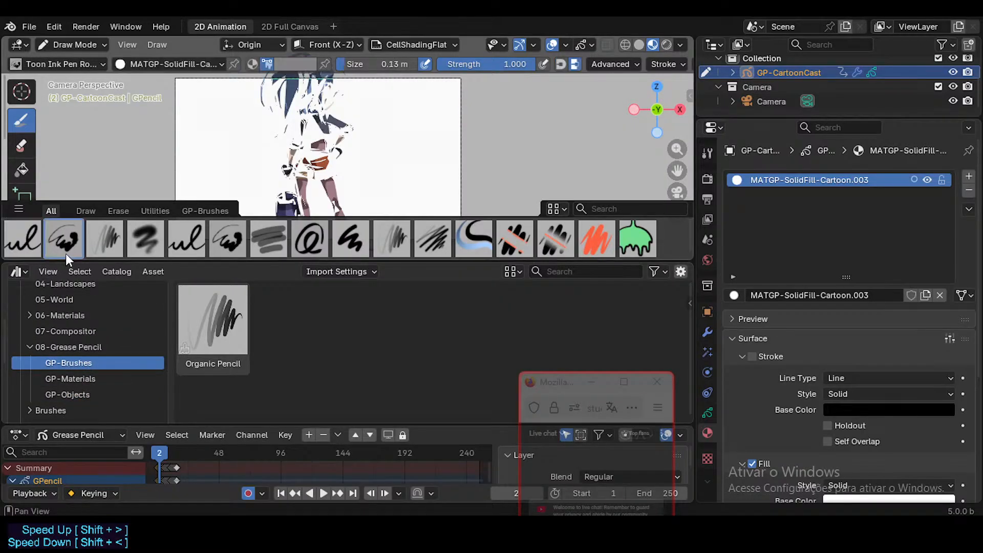
Check which palettes the Toon Ink Pen brush offers and look through the GP-Materials and GP-Objects catalogs.
click(251, 63)
click(233, 185)
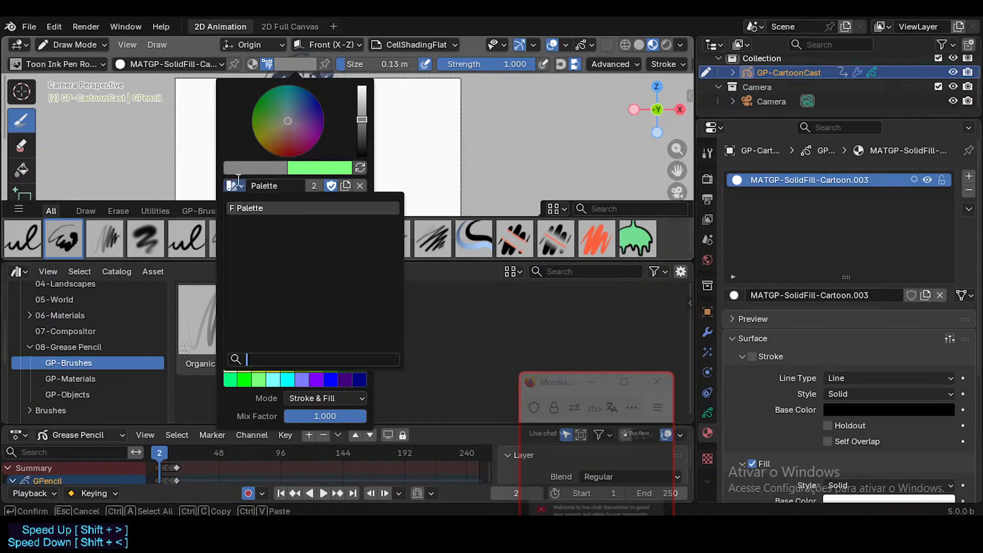
click(234, 183)
click(57, 378)
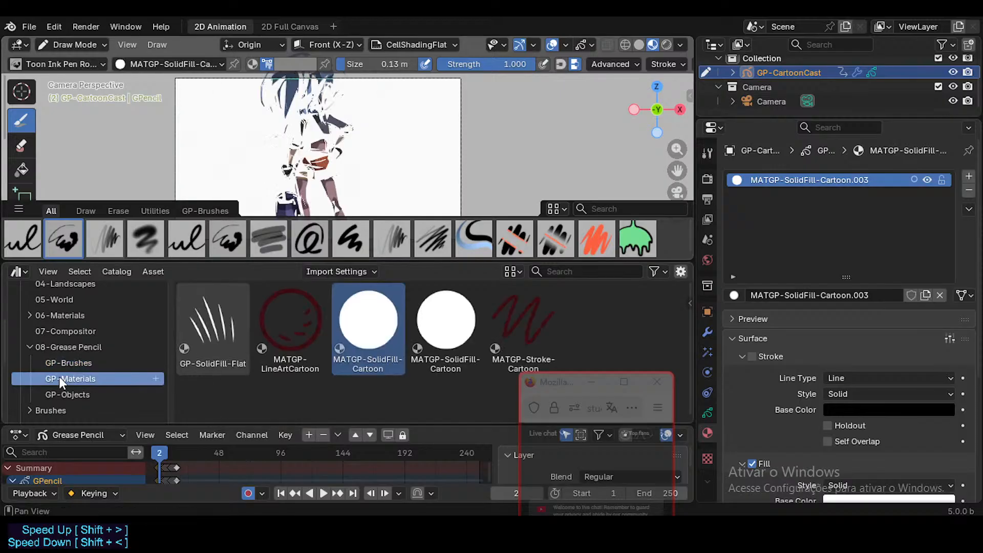
click(63, 393)
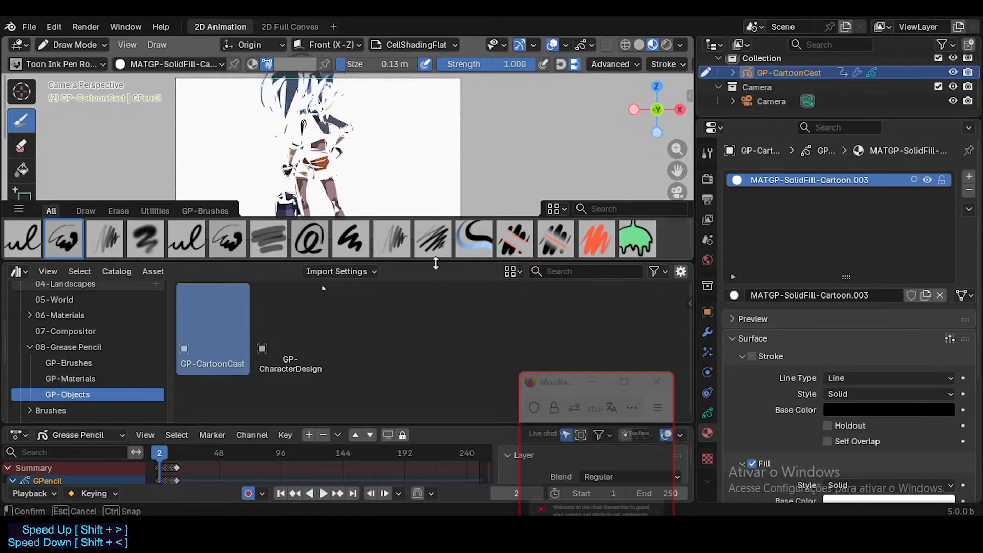
Enlarge the 3D viewport by shrinking the asset browser, and move the live chat window over the Properties editor.
drag(435, 262, 425, 310)
key(shift+space)
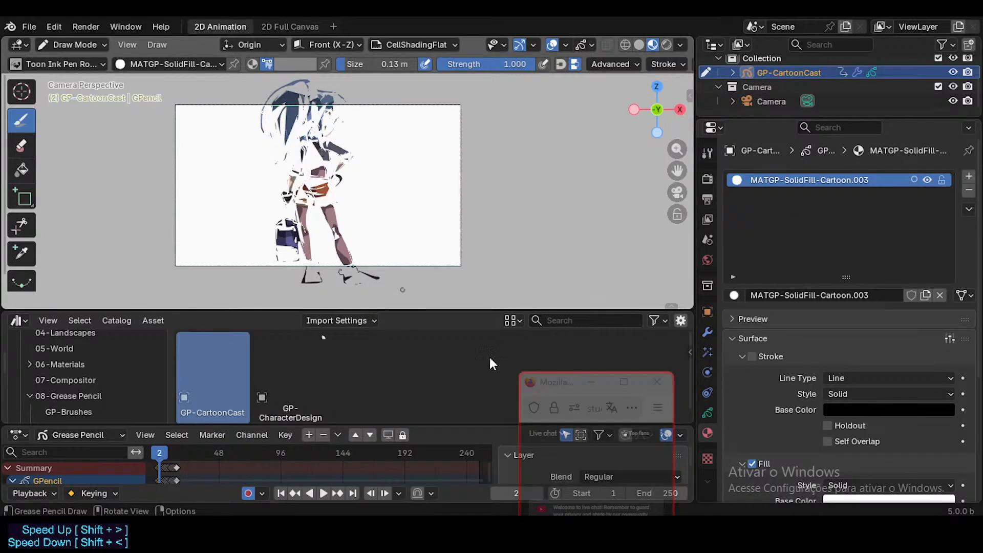
drag(560, 382, 773, 336)
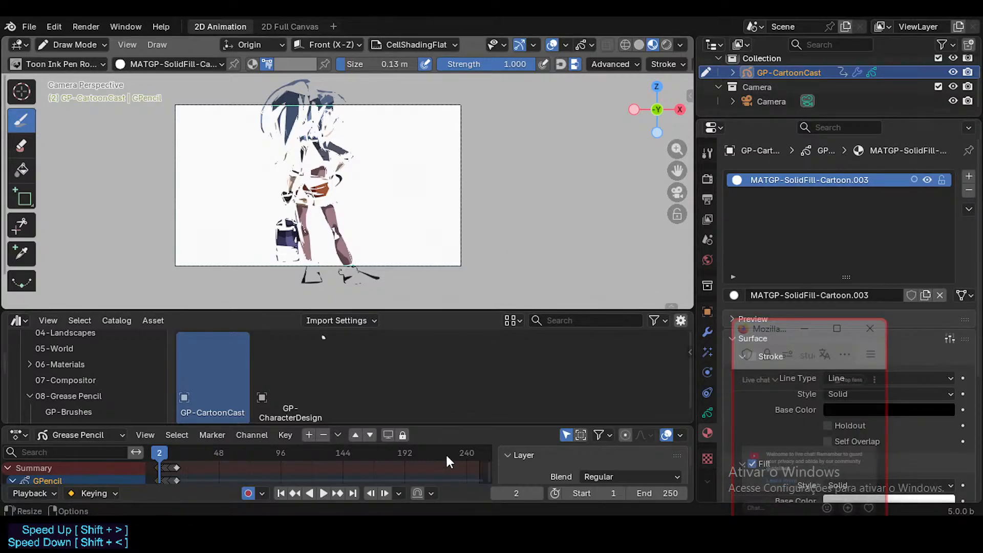
Switch to Firefox and search the web in a new tab for "Blender how to import a color palette color attribute".
key(alt+Tab)
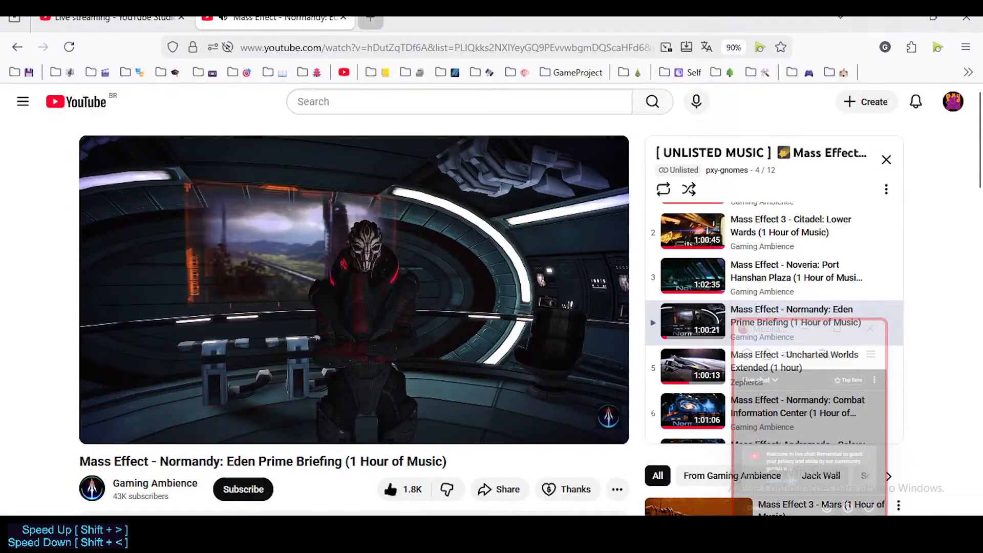
key(ctrl+t)
click(387, 263)
text(B)
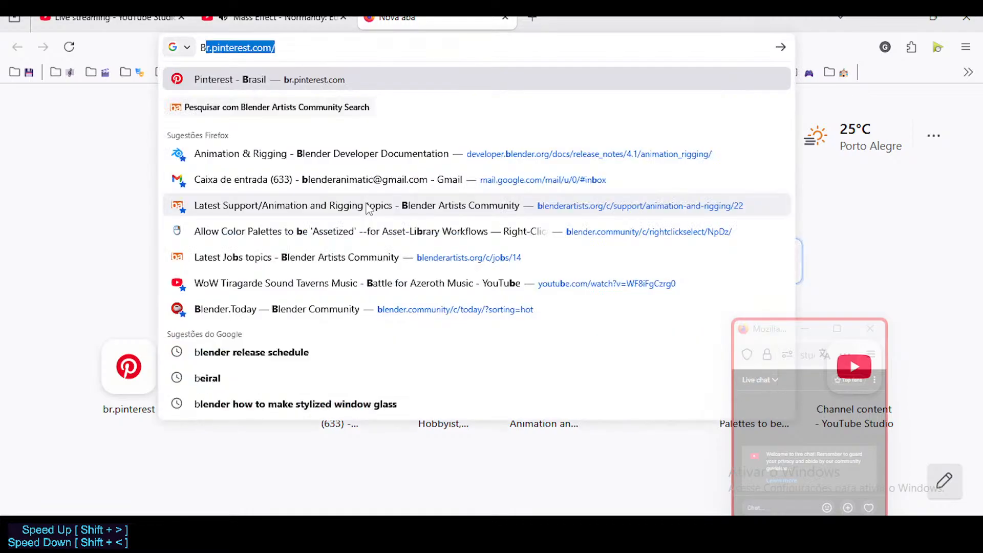
text(lender how to )
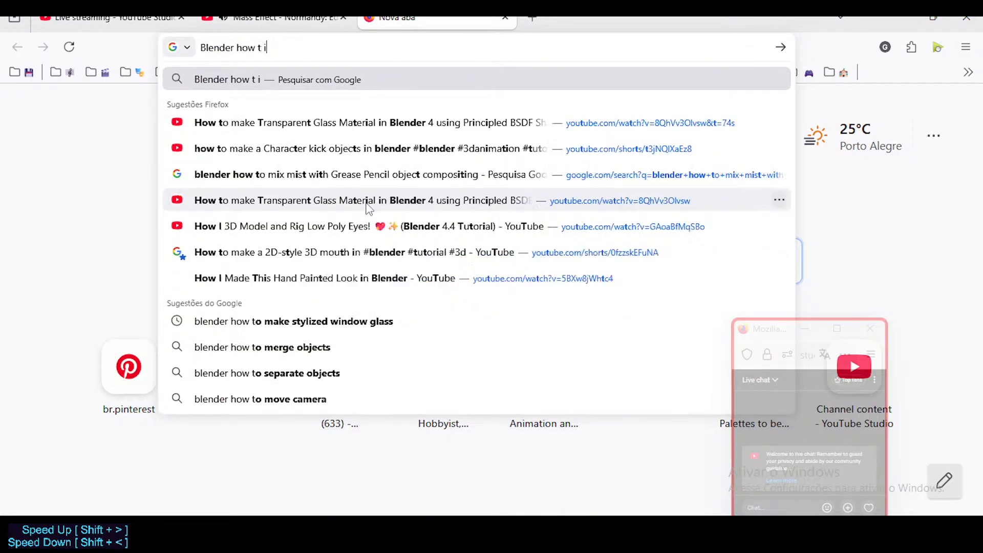
text(import a co)
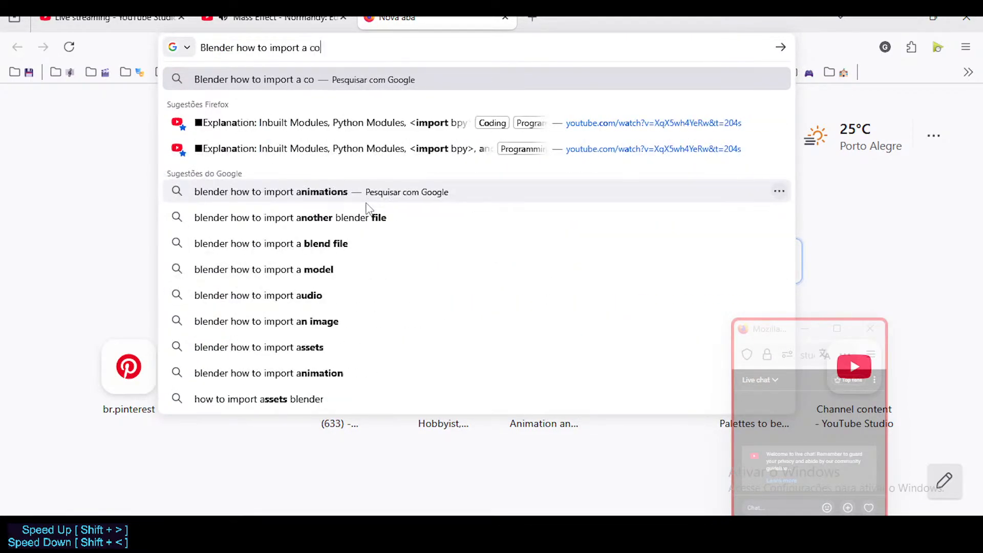
text(lor palette )
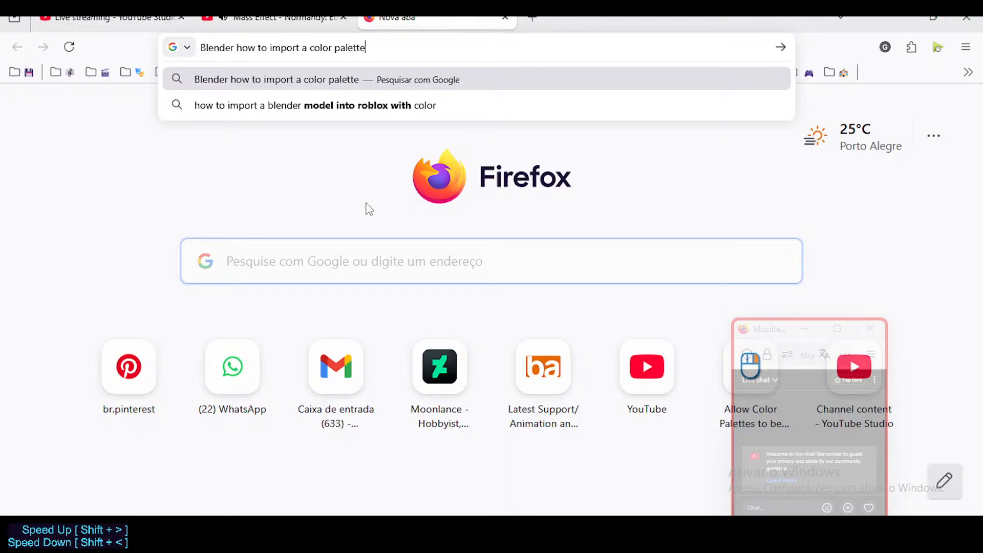
text(materia)
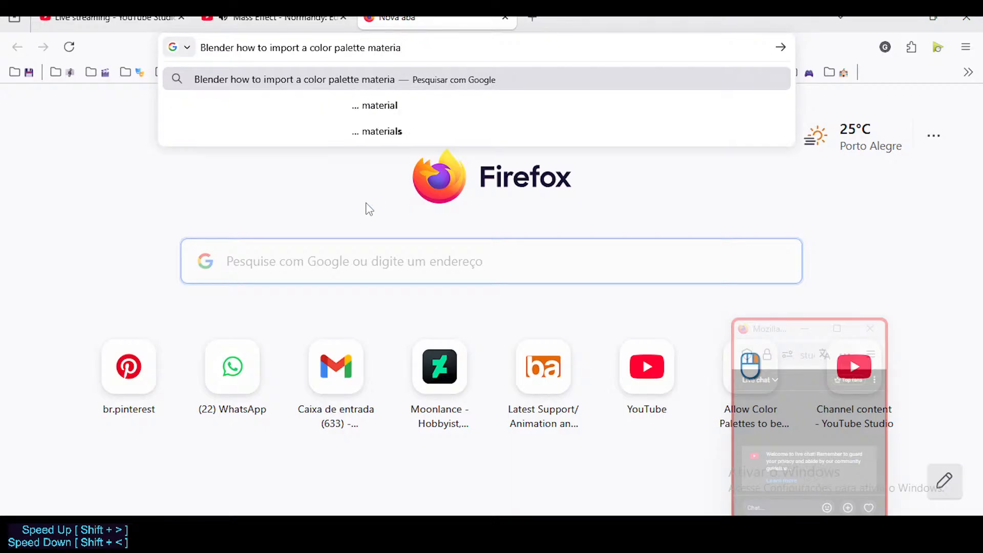
key(BackSpace)
key(BackSpace)
key(BackSpace)
key(BackSpace)
key(BackSpace)
key(BackSpace)
key(BackSpace)
text(color )
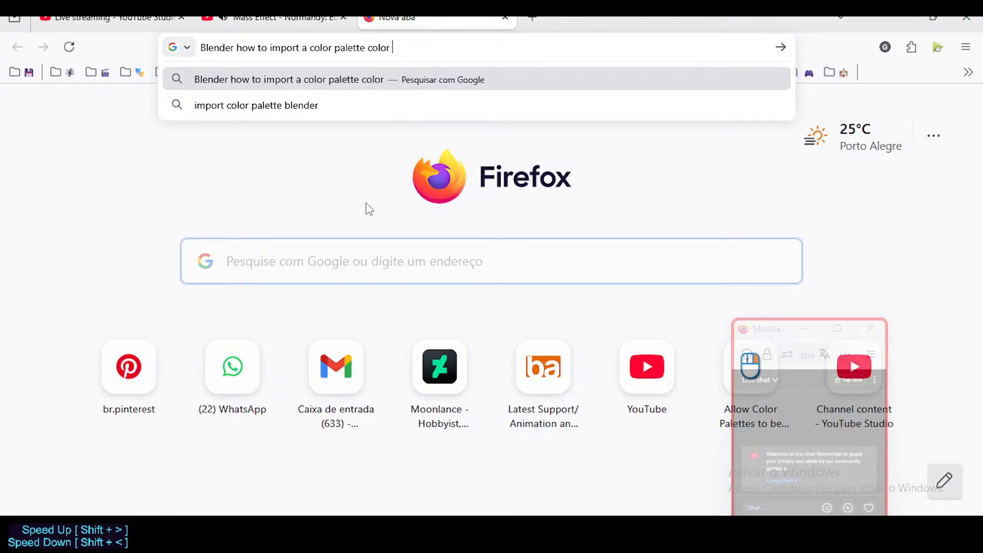
text(attribute)
key(Return)
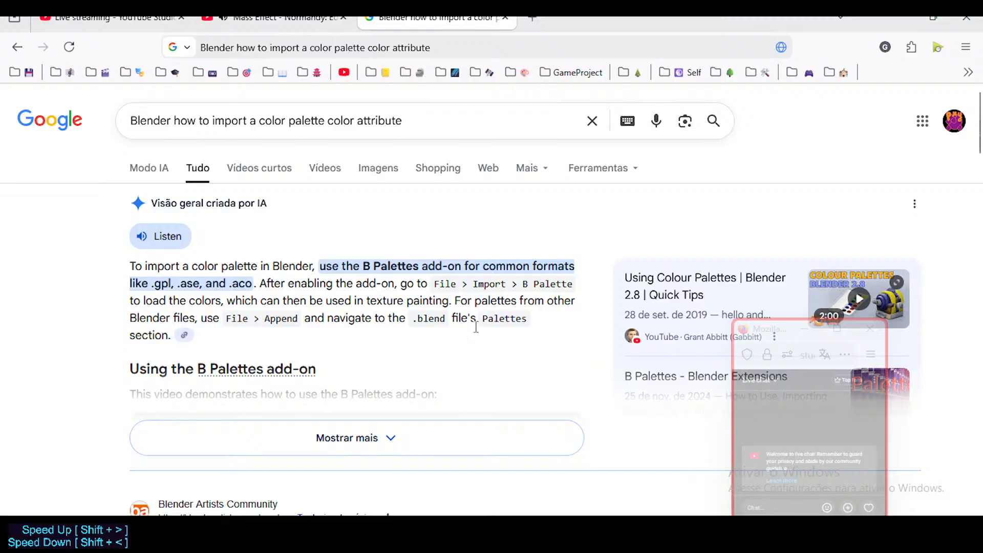
Read the full search overview on importing palettes with the B Palettes add-on or Append, and close the search tab.
scroll(441, 320, down, 2)
scroll(320, 326, up, 2)
click(344, 438)
scroll(181, 264, down, 3)
scroll(180, 264, down, 7)
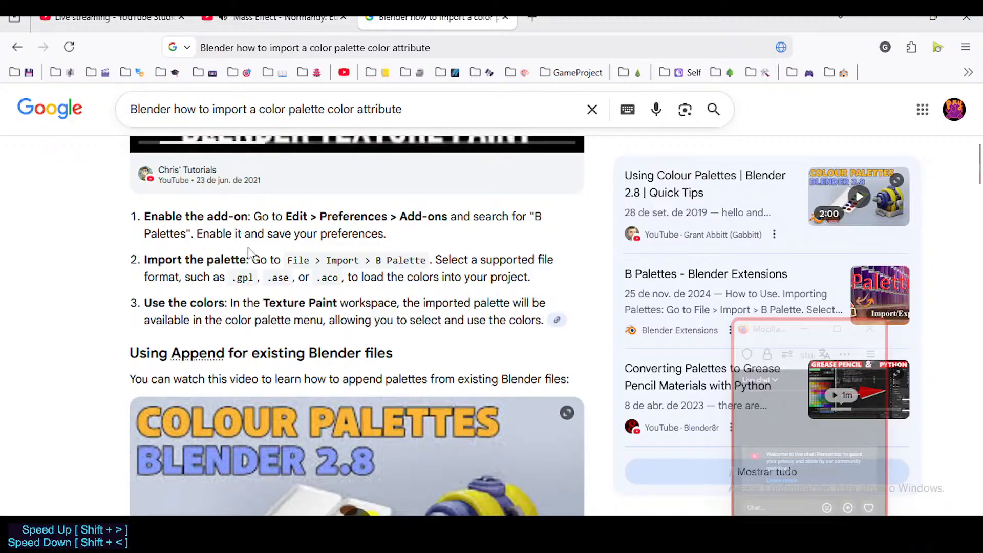
scroll(249, 261, down, 4)
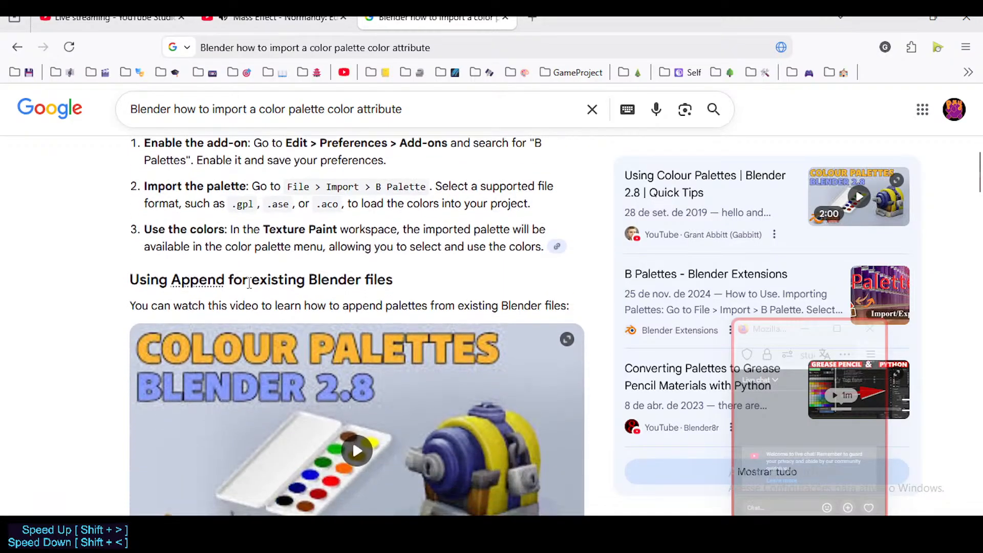
scroll(248, 287, up, 2)
scroll(248, 294, up, 12)
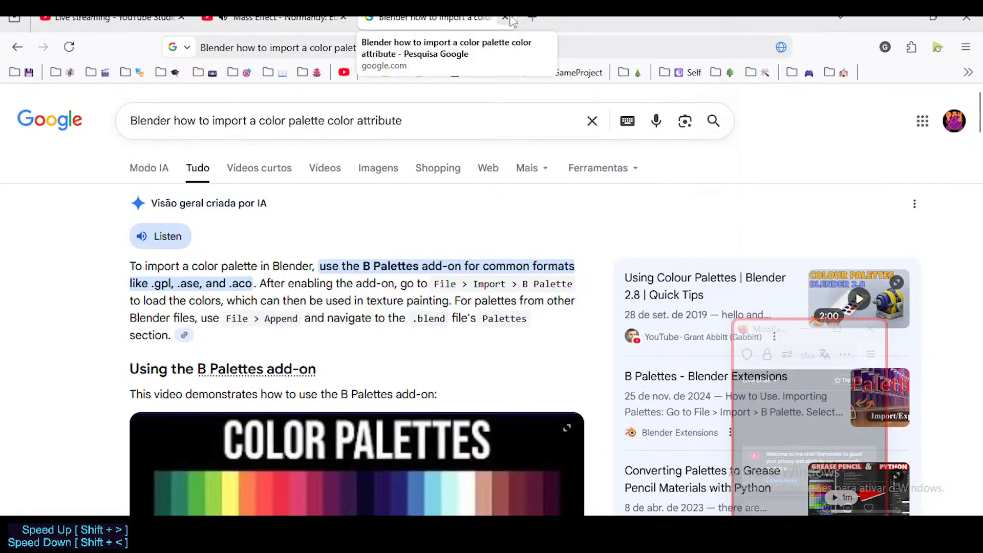
click(277, 18)
Pause the Mass Effect music on YouTube and play the "Is This Love" track in the media player instead.
click(589, 531)
click(562, 531)
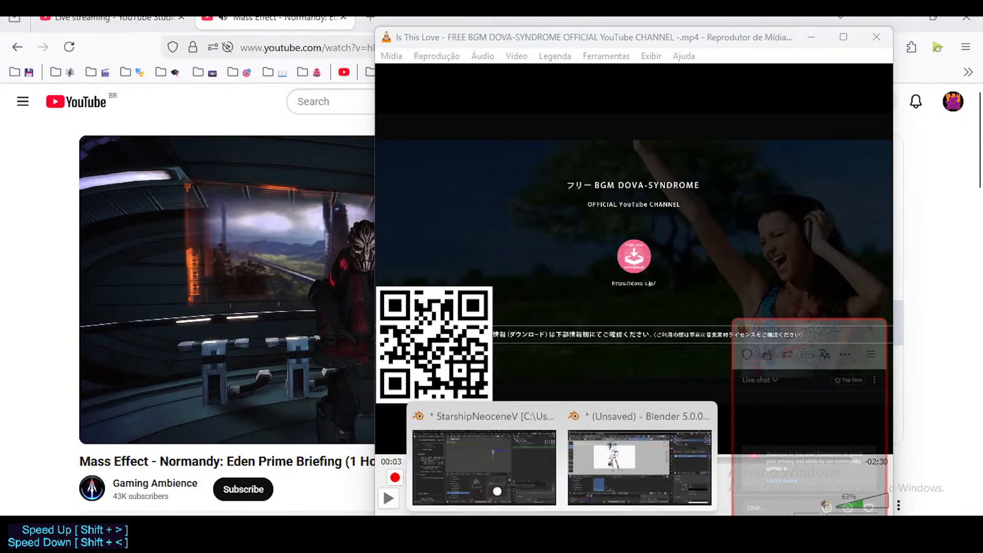
click(3, 210)
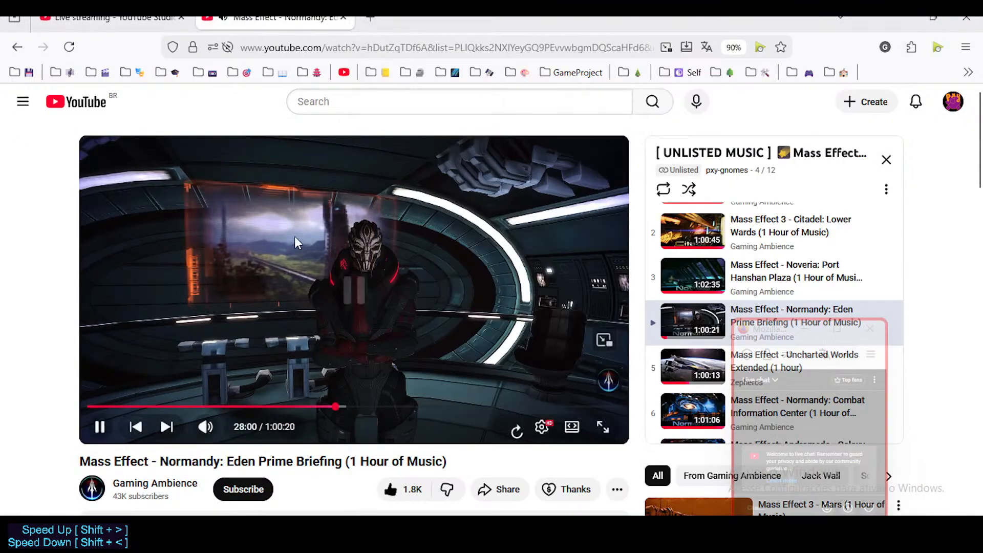
click(295, 237)
click(589, 532)
click(553, 287)
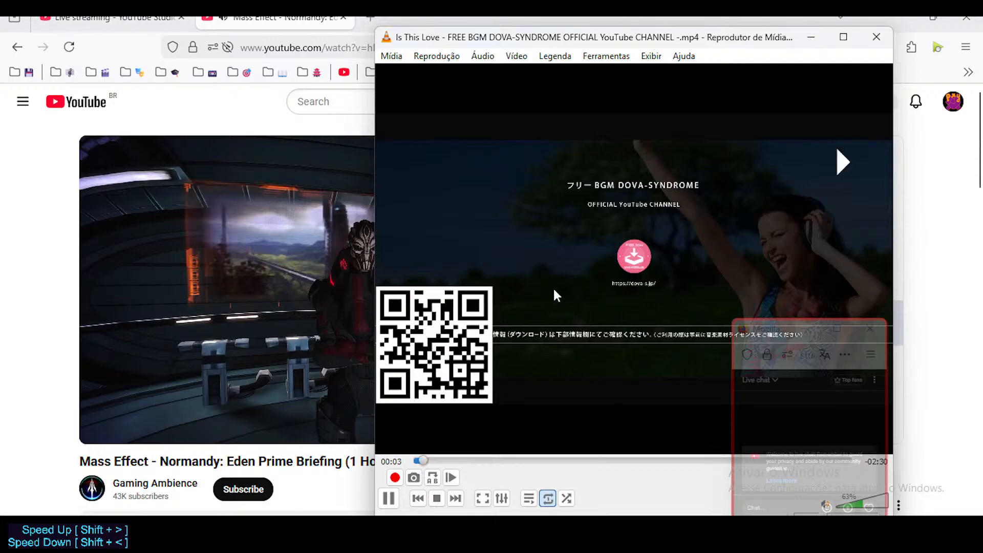
click(354, 458)
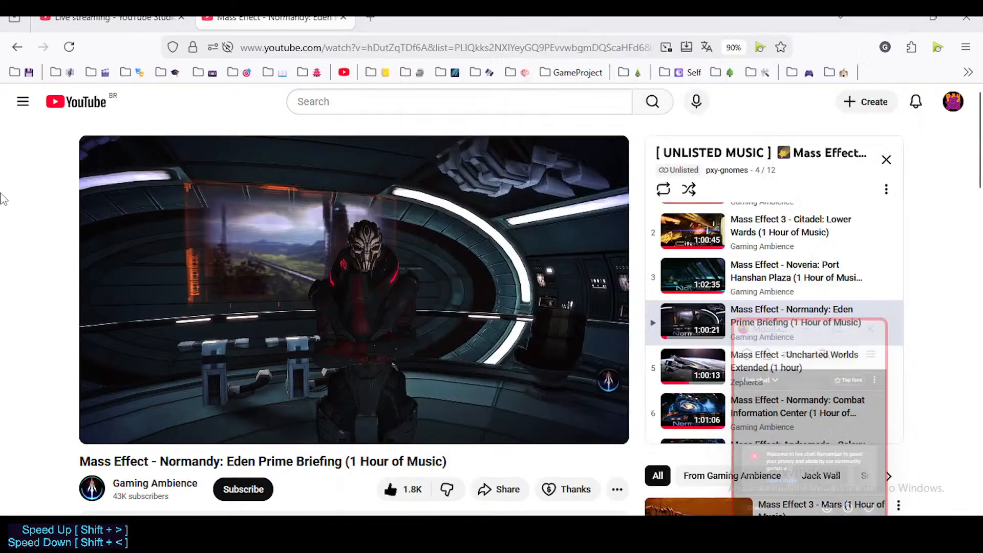
Switch to the StarshipNeoceneV Blender window and close the other Blender window holding the unsaved 2D Animation file.
click(530, 465)
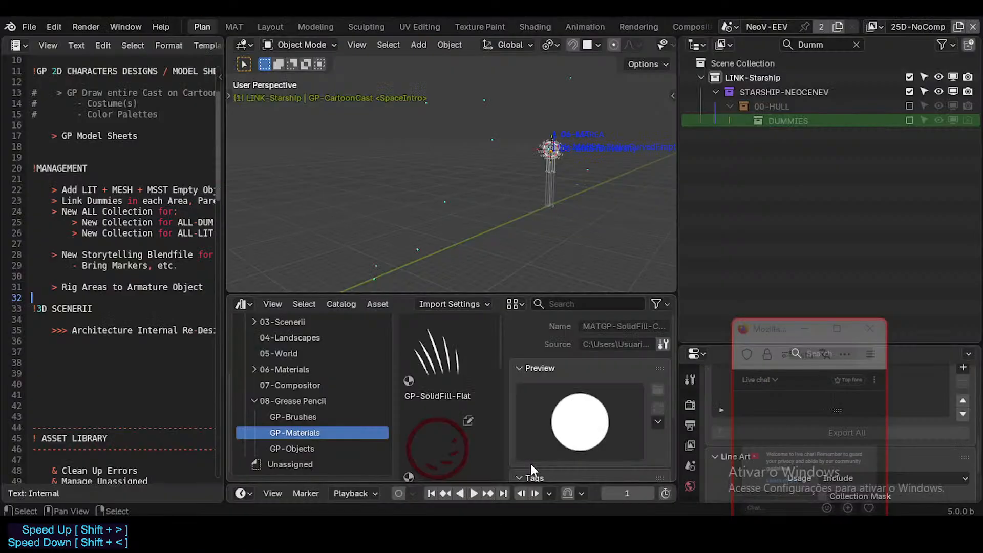
mouse_move(597, 490)
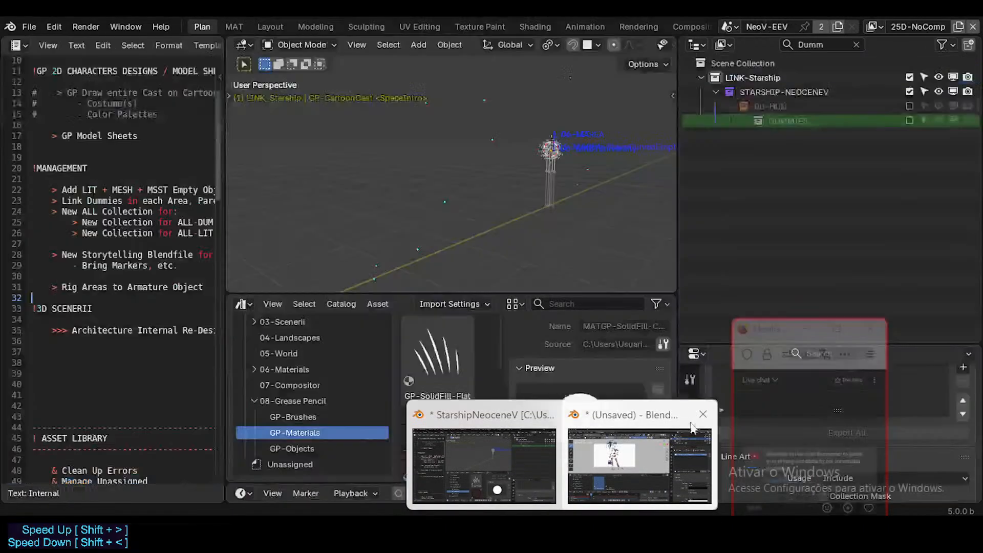
click(703, 425)
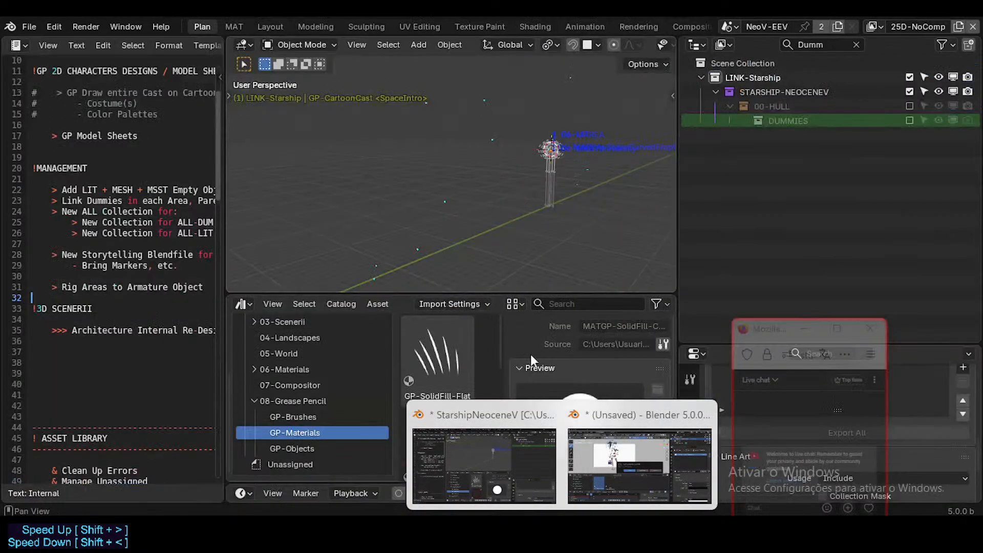
mouse_move(707, 418)
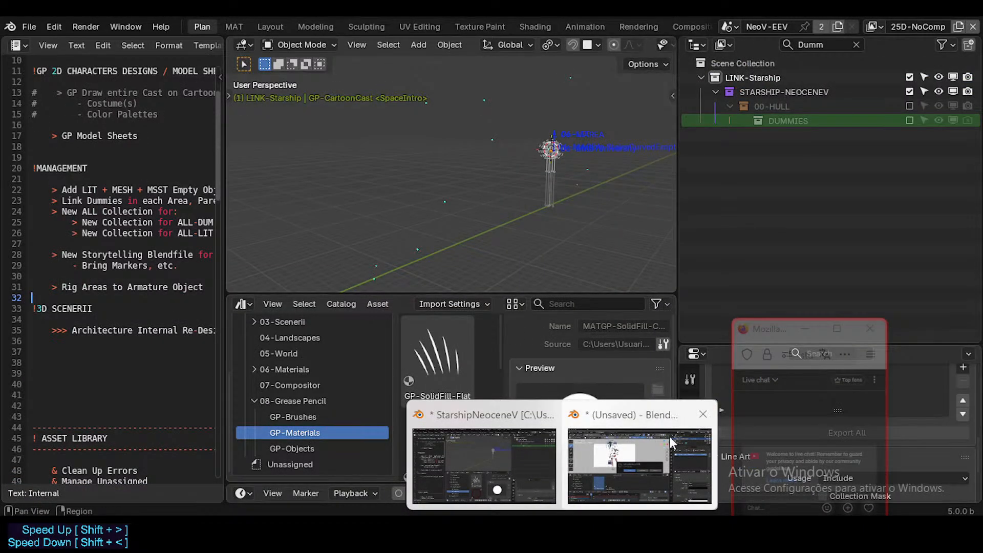
click(631, 440)
click(491, 287)
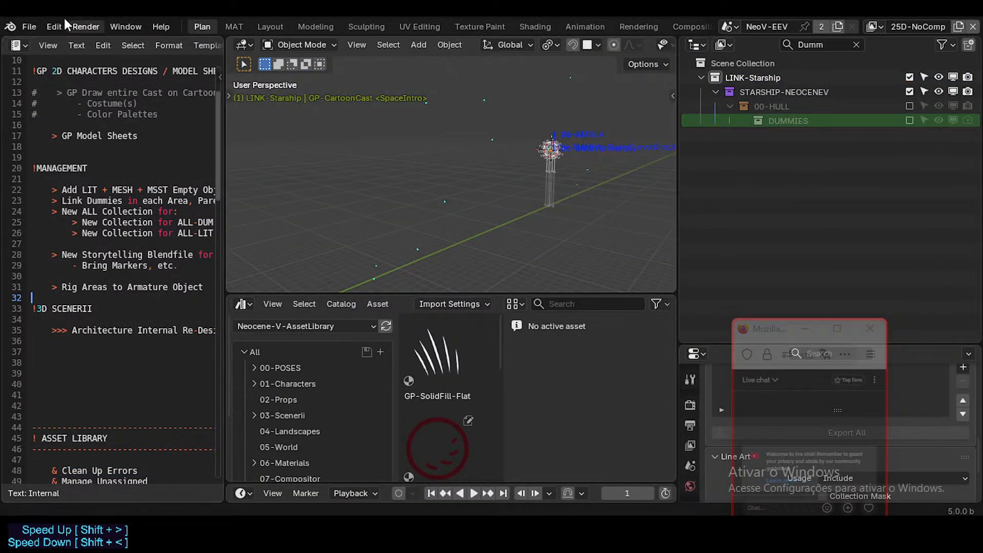
Reopen StarshipNeoceneV.blend from the StarshipNeoceneV folder.
click(34, 29)
click(49, 53)
click(504, 288)
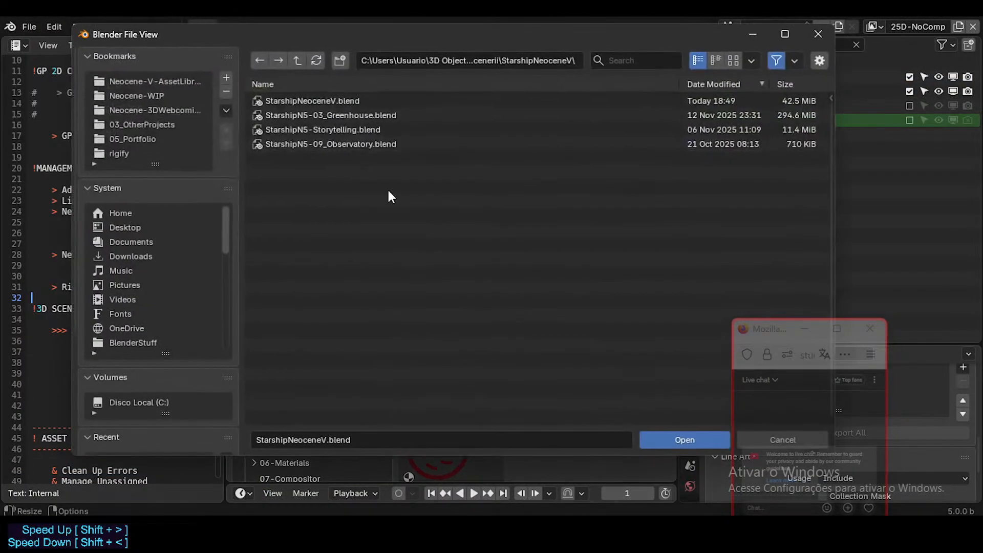
double_click(344, 103)
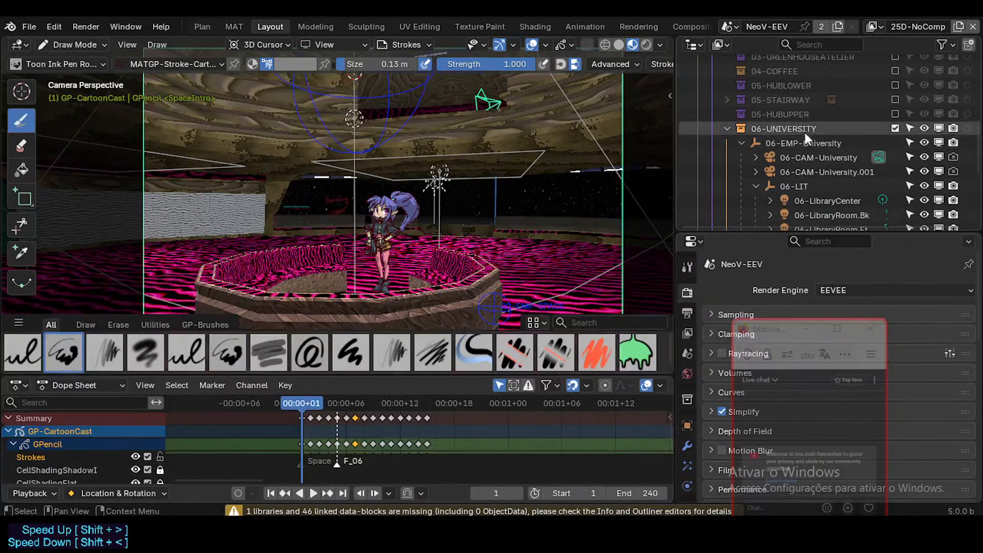
Switch GP-CartoonCast from Draw Mode to Object Mode.
scroll(802, 128, up, 6)
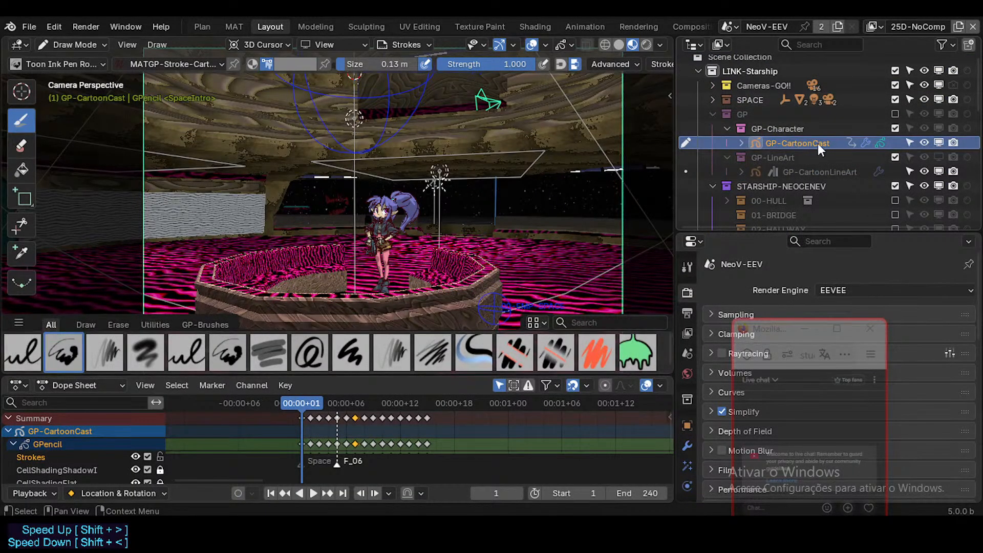
key(ctrl+Tab)
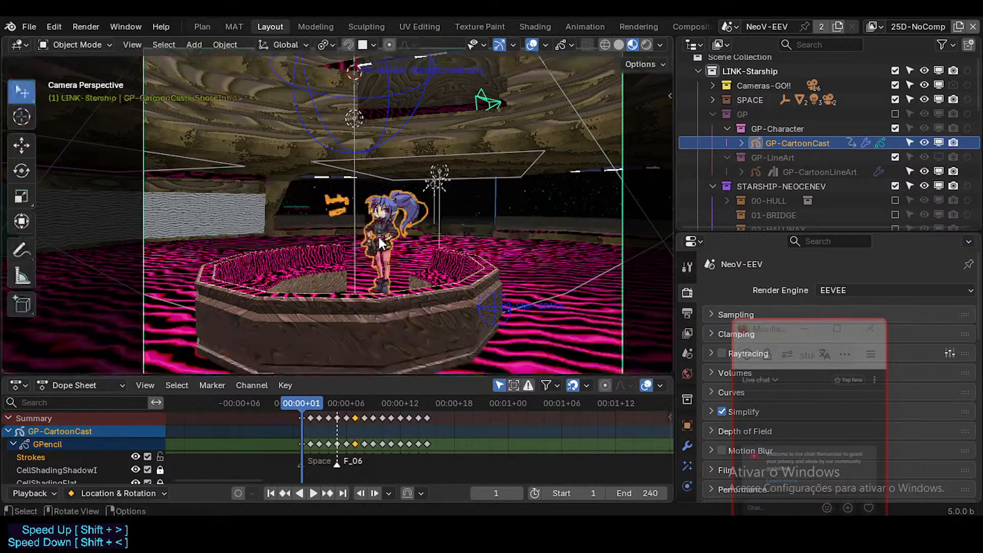
scroll(375, 226, up, 2)
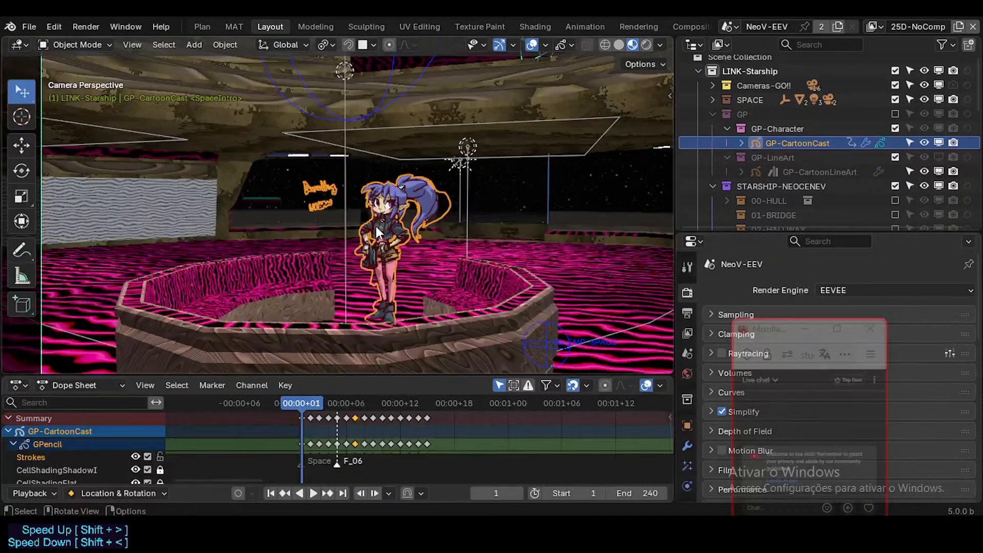
key(Tab)
key(Tab)
scroll(376, 223, up, 3)
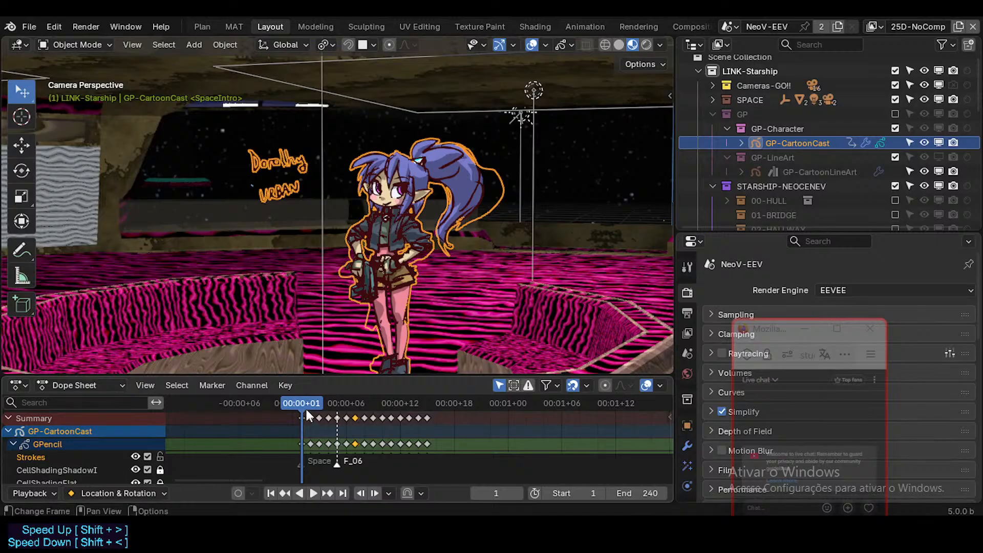
Select all of GP-CartoonCast's keyframes in the Dope Sheet and show its object data properties.
mouse_move(305, 407)
mouse_down()
mouse_move(399, 412)
mouse_move(303, 411)
mouse_move(389, 410)
mouse_move(305, 414)
mouse_move(358, 418)
mouse_move(323, 415)
mouse_up()
click(408, 417)
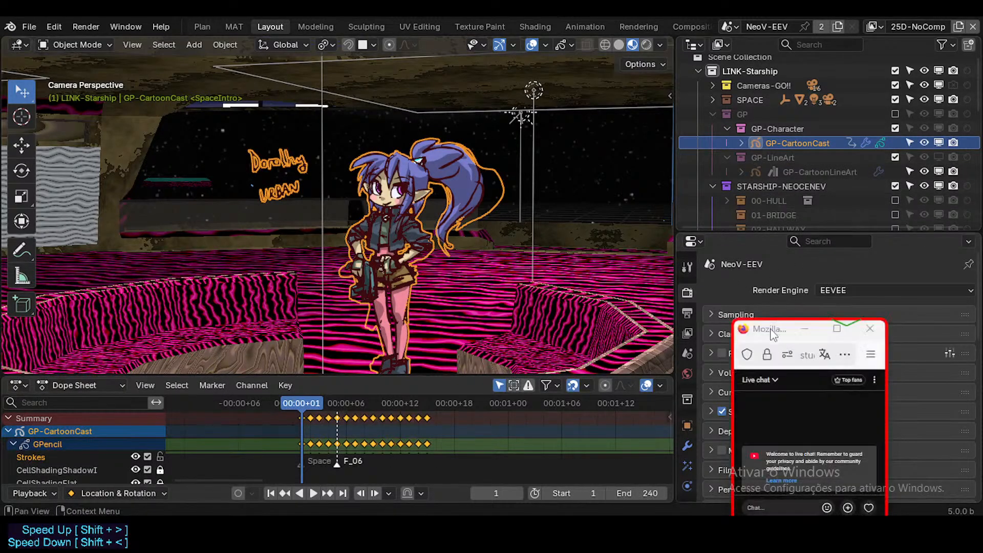
scroll(686, 428, down, 3)
click(686, 445)
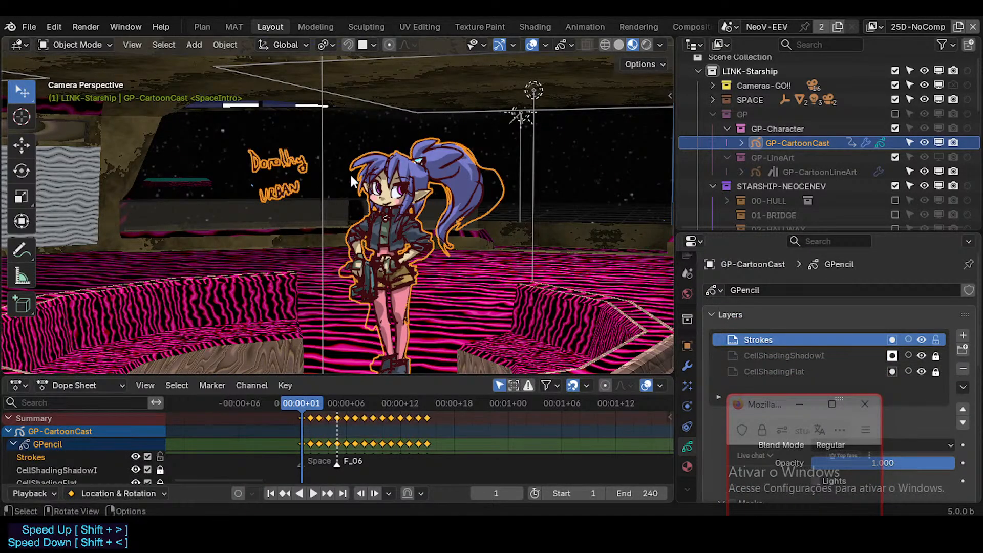
Select the 06-MAREA-University mesh and switch it to Vertex Paint mode.
click(416, 177)
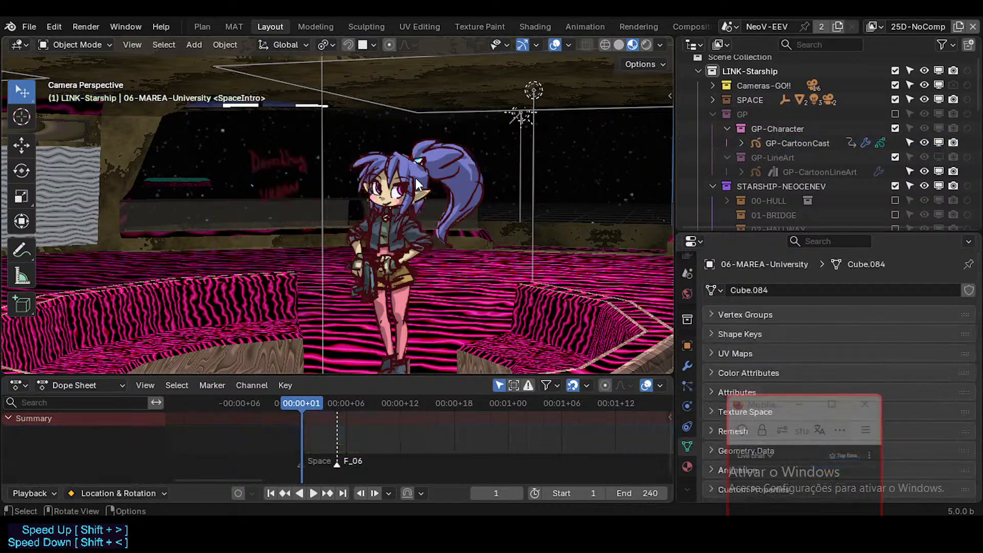
key(ctrl+Tab)
key(8)
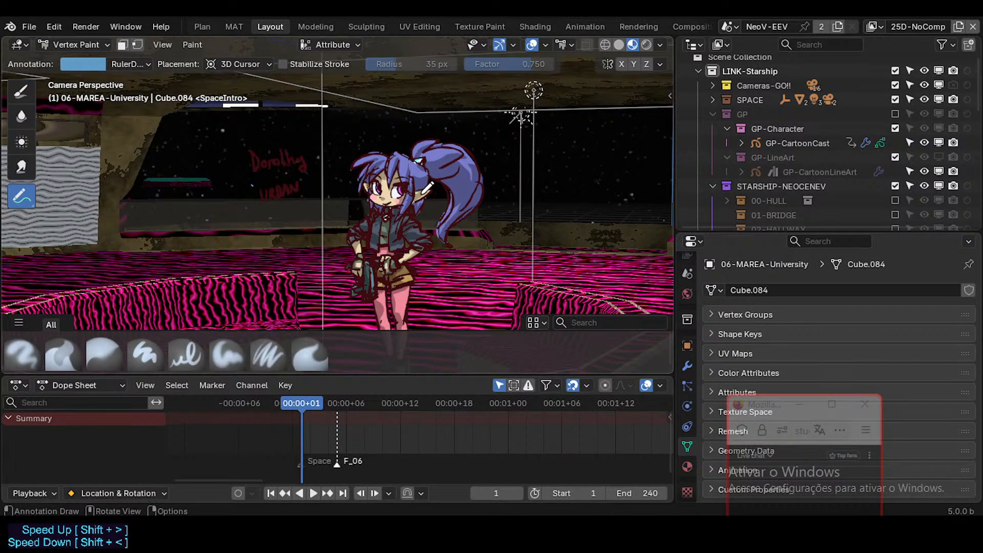
Leave Vertex Paint mode on the room mesh, select the GP-CartoonCast character and switch it to Draw Mode.
key(Tab)
key(Tab)
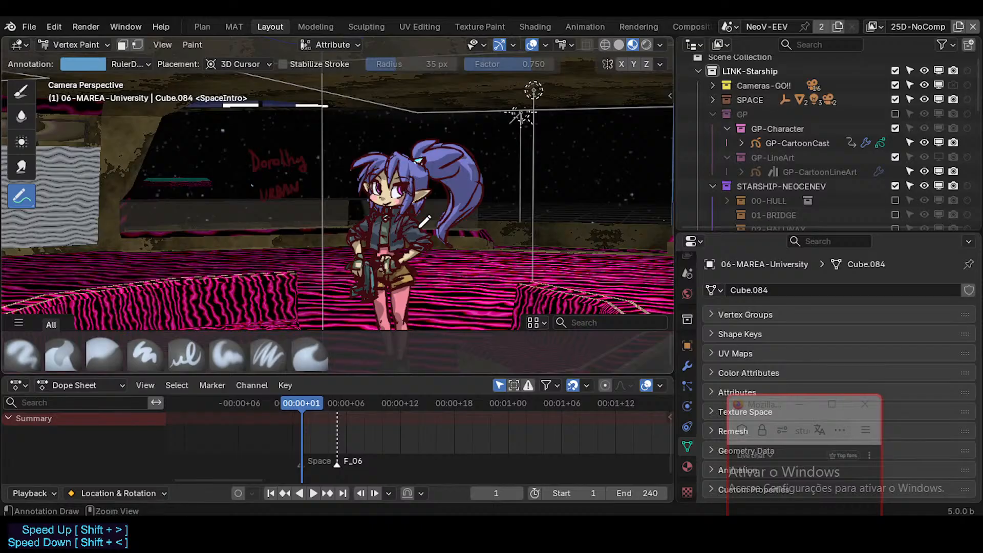
key(ctrl+Tab)
click(392, 167)
click(420, 176)
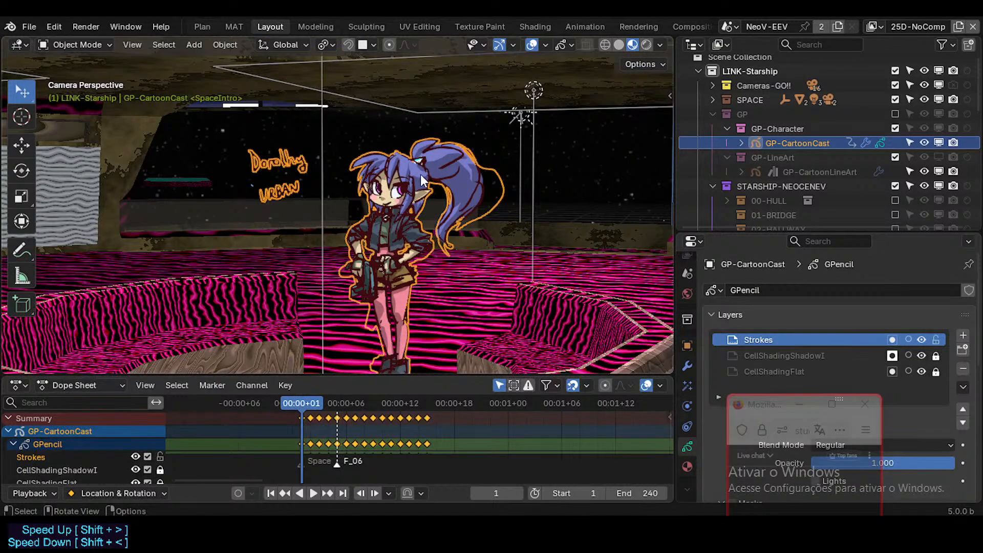
key(ctrl+Tab)
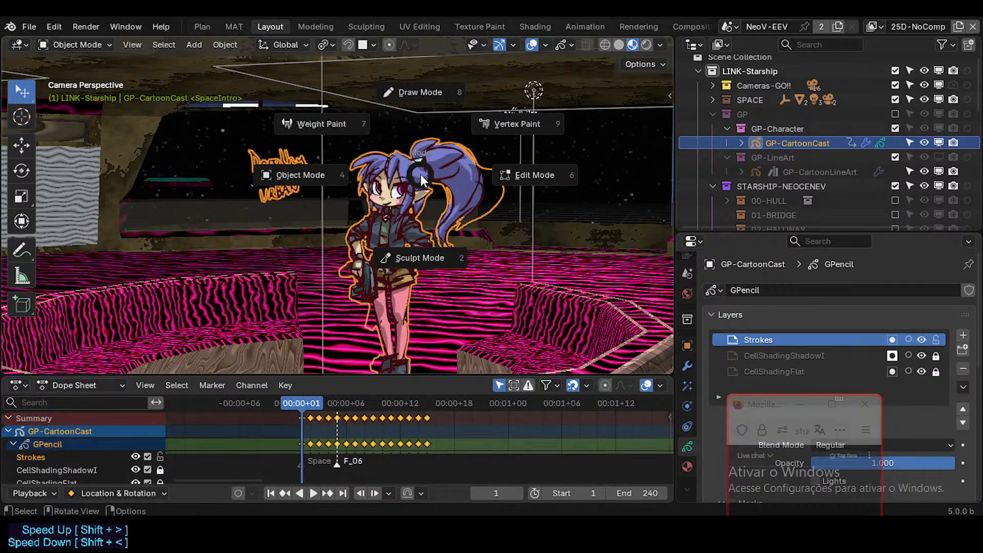
click(420, 93)
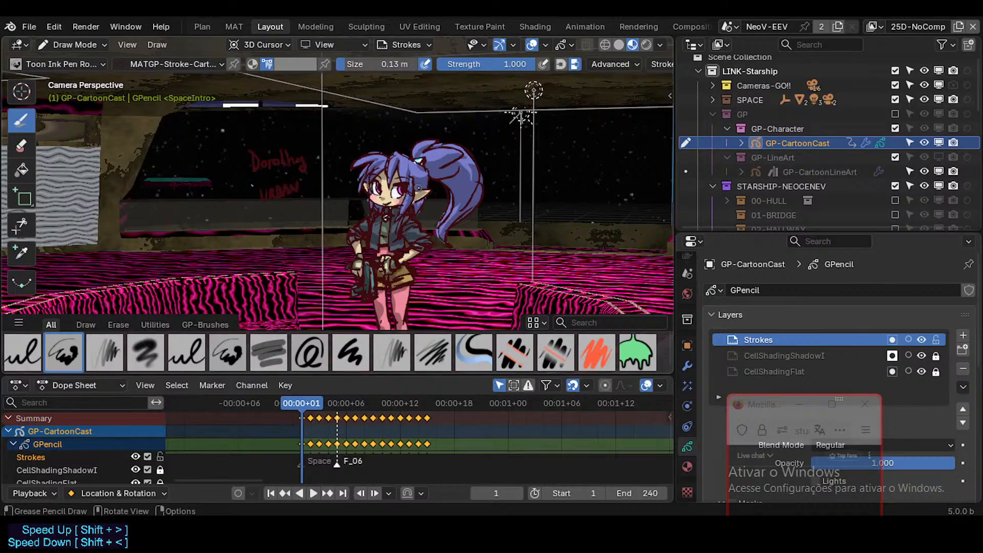
Unlock GP-CartoonCast's layers, shift its keyframes 4 frames later to start at the F_06 marker, and return the playhead to frame 1.
key(KP_Multiply)
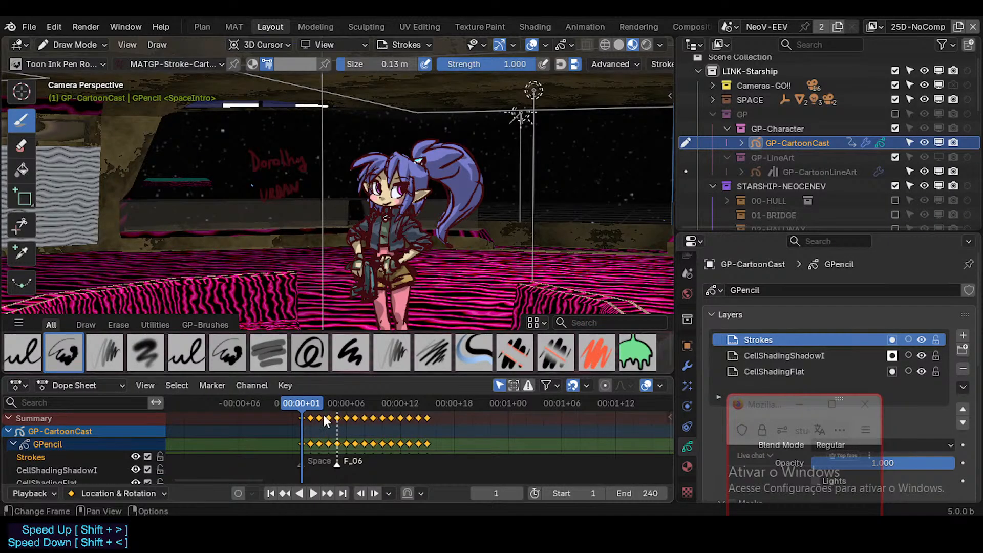
key(g)
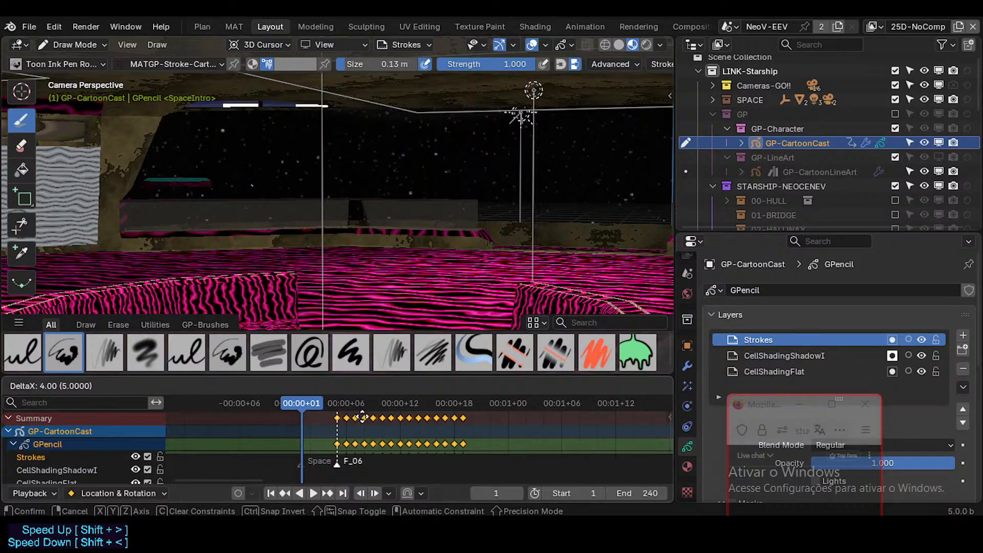
click(362, 417)
key(space)
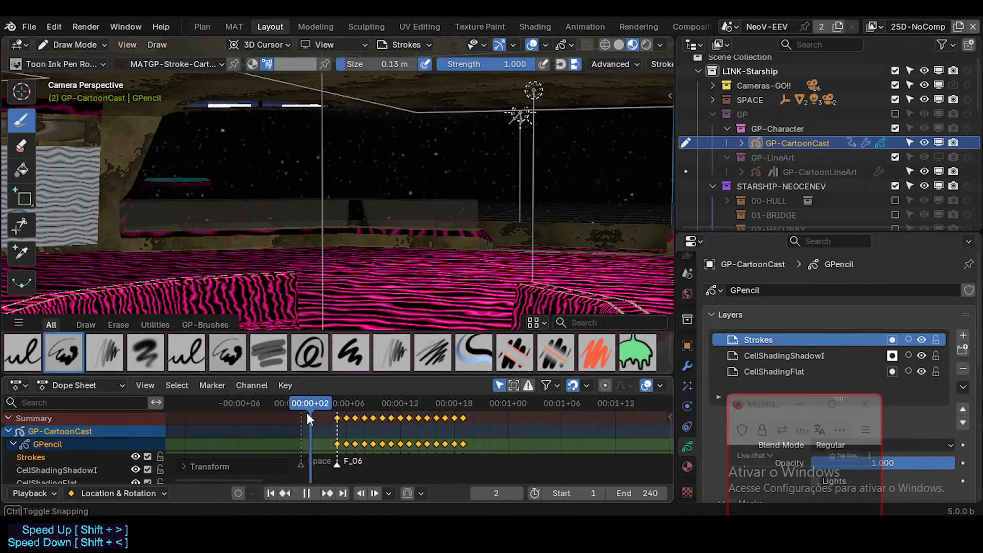
drag(306, 413, 302, 412)
Include the 03-GREENHOUSE and 05-STAIRWAY collections in the view layer.
scroll(839, 159, down, 3)
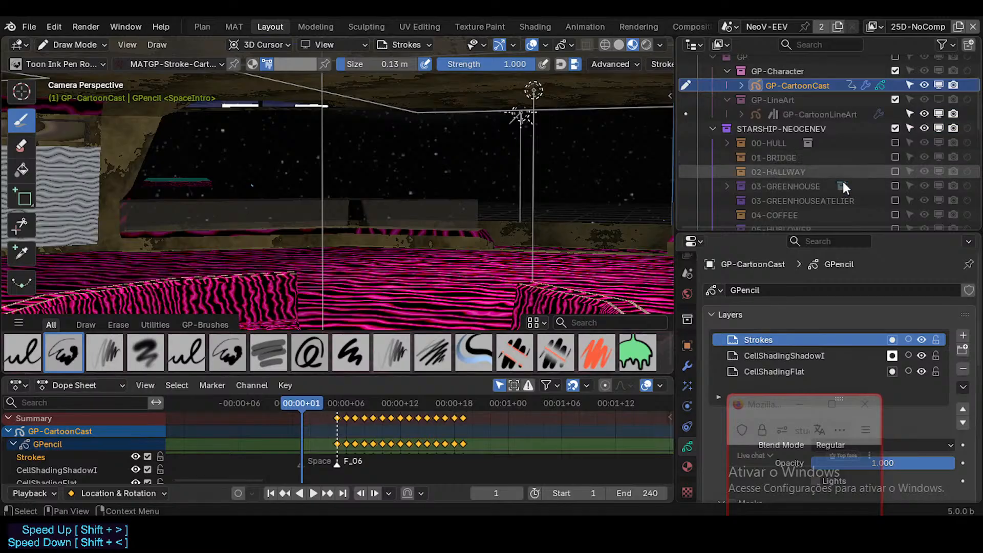
click(895, 187)
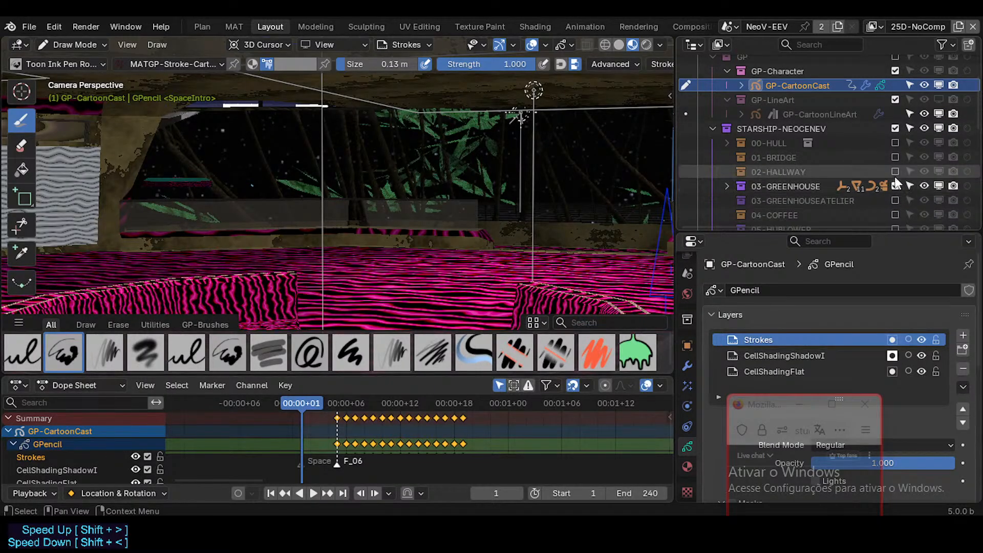
scroll(895, 168, down, 3)
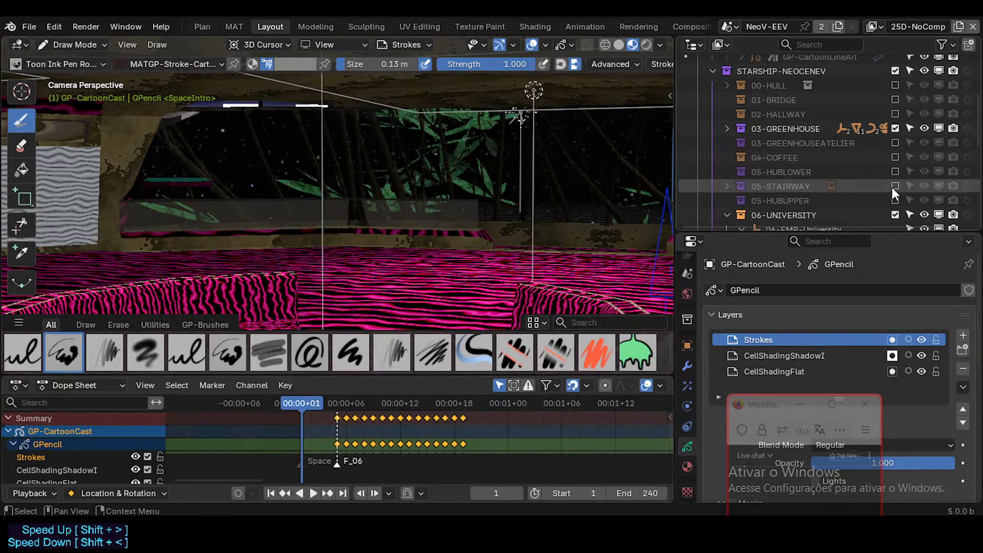
click(894, 186)
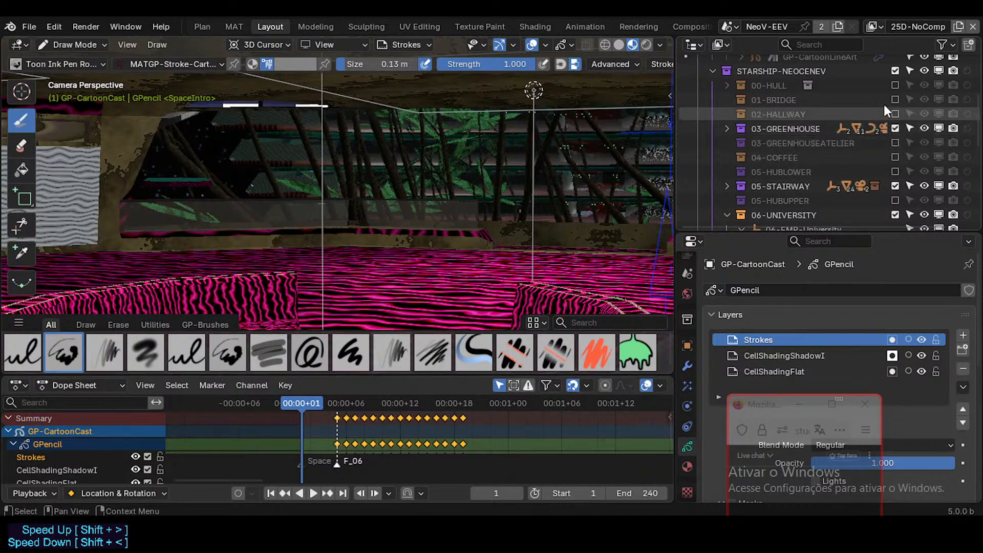
Include the 00-HULL collection in the view layer and expand it to show its contents.
click(895, 85)
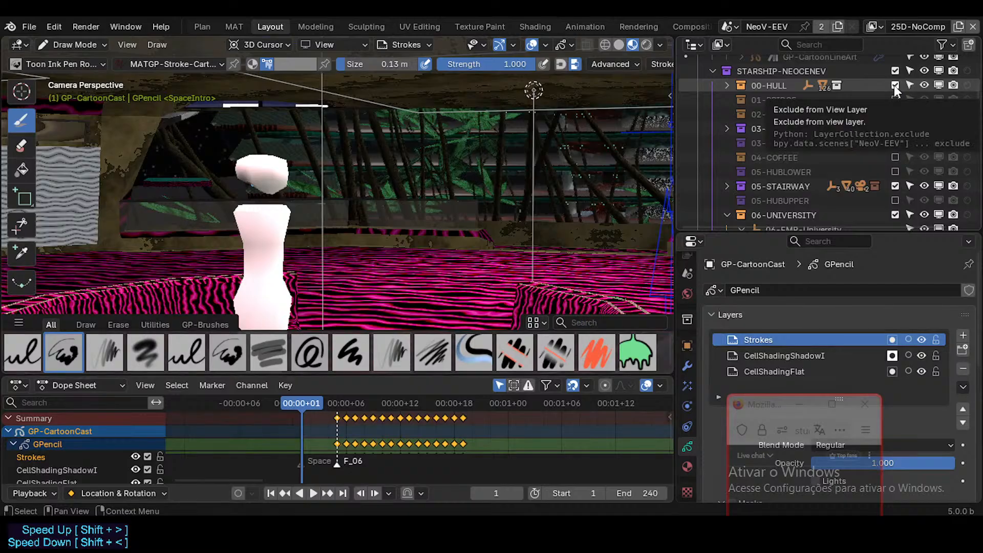
click(894, 86)
click(894, 86)
click(895, 86)
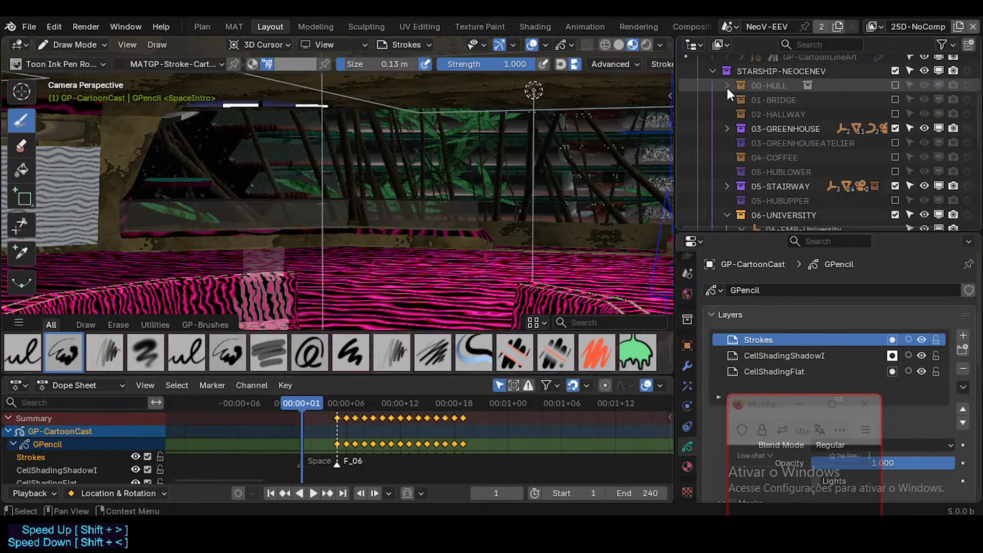
click(895, 85)
click(895, 84)
click(892, 84)
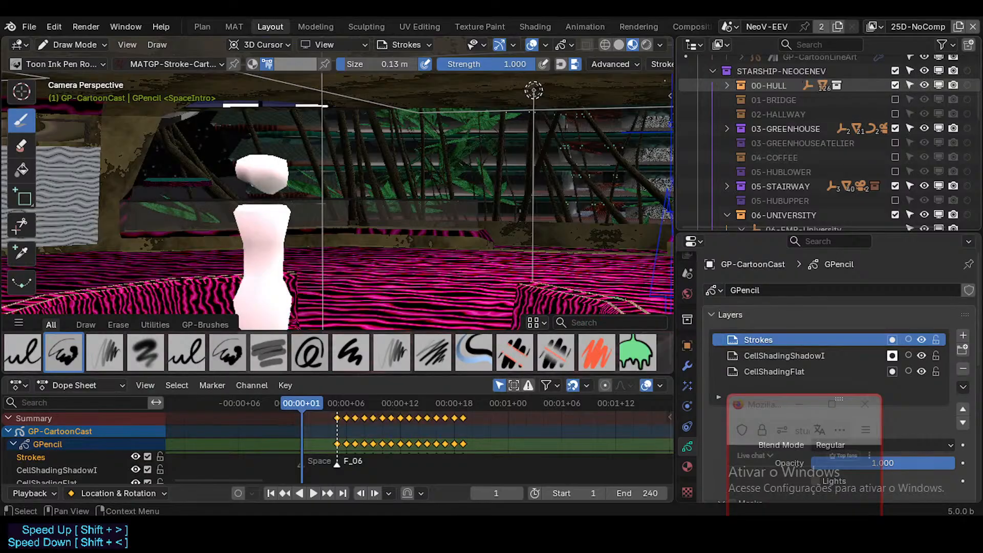
click(726, 85)
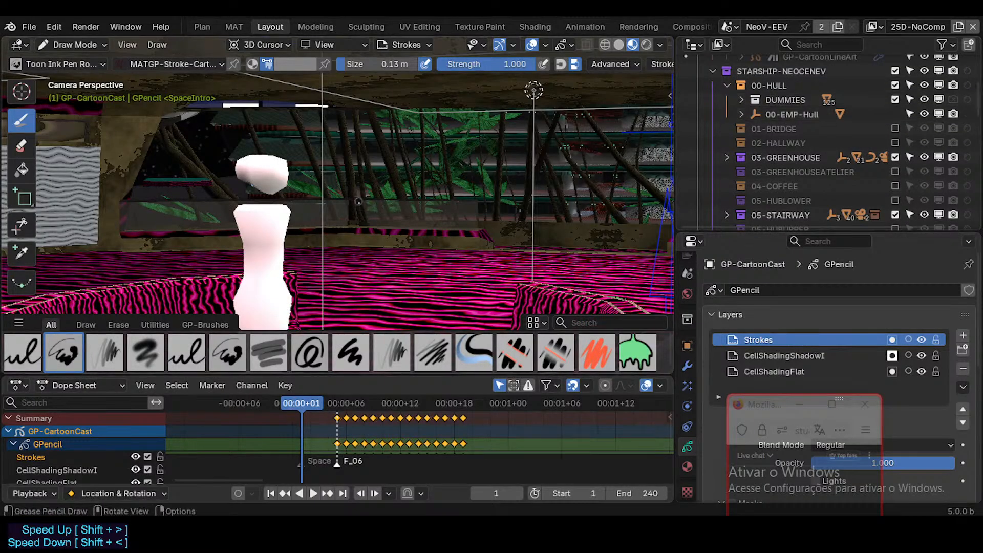
Switch to Object Mode and move the white dummy in front of the sofa about -1.7 m along global Y.
key(ctrl+Tab)
click(319, 236)
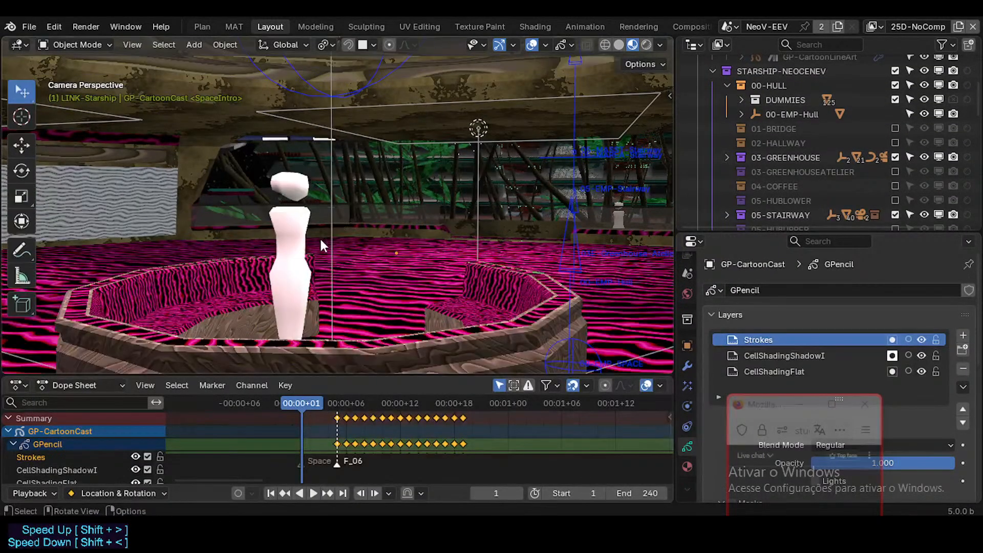
click(300, 245)
key(g)
key(y)
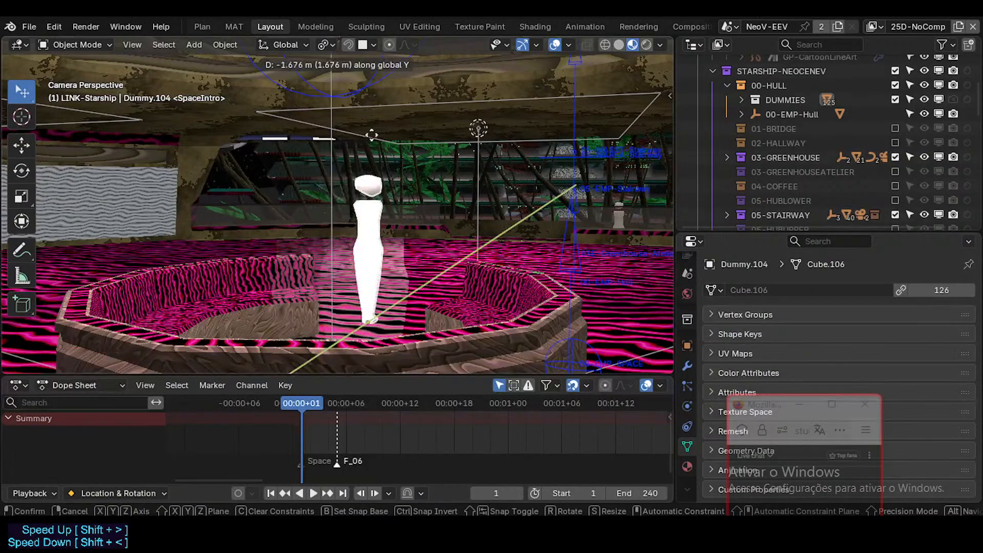
click(364, 144)
Move the white dummy along global X, away from the room's centre toward the wavy wall screen.
key(g)
key(x)
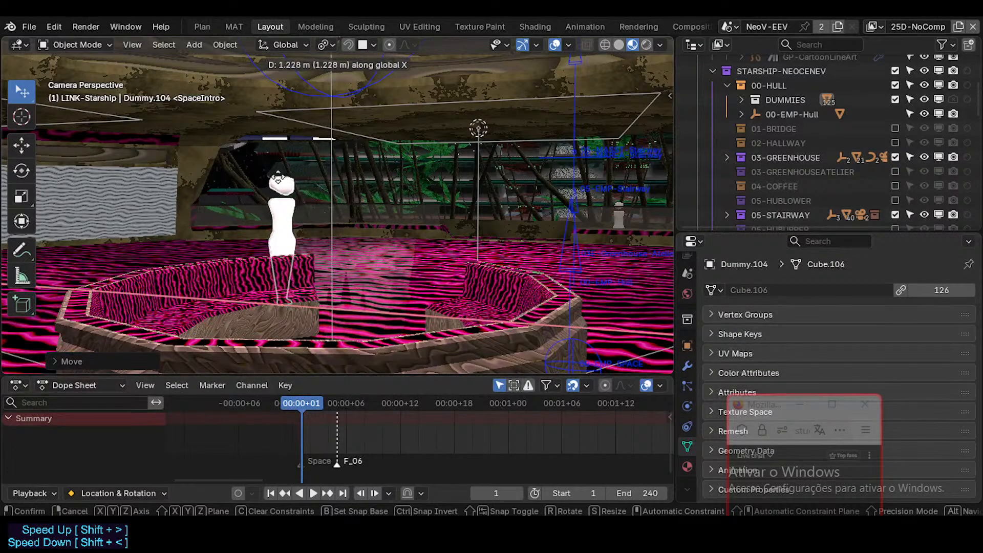
click(261, 175)
key(g)
key(x)
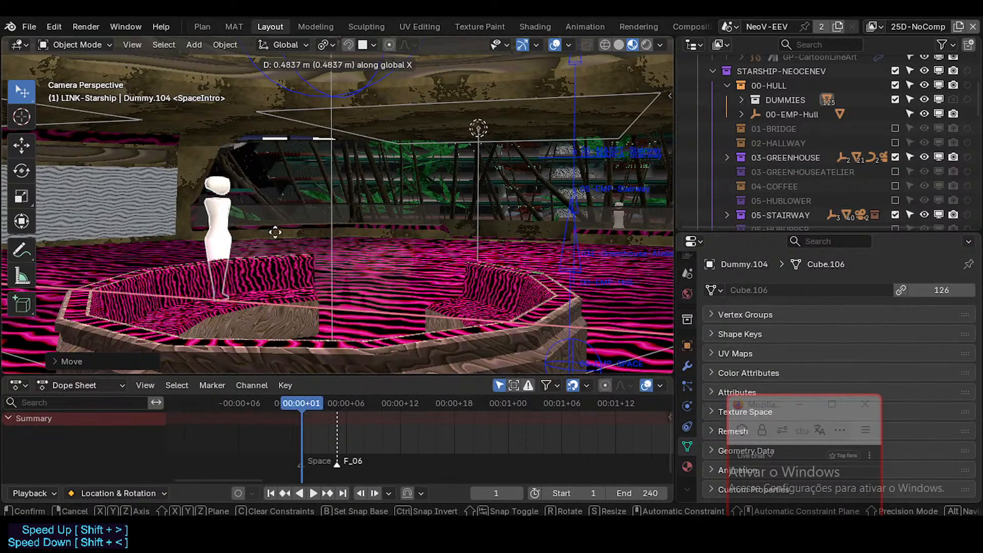
click(275, 228)
Fly the camera slightly closer to the sofa, save StarshipNeoceneV.blend and enlarge the Dope Sheet.
key(shift+grave)
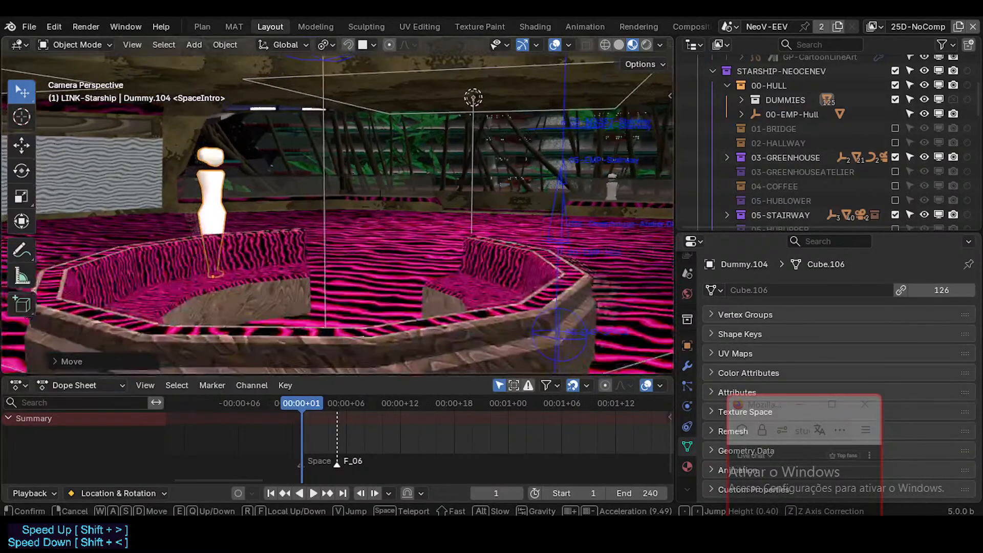
click(293, 290)
key(ctrl+s)
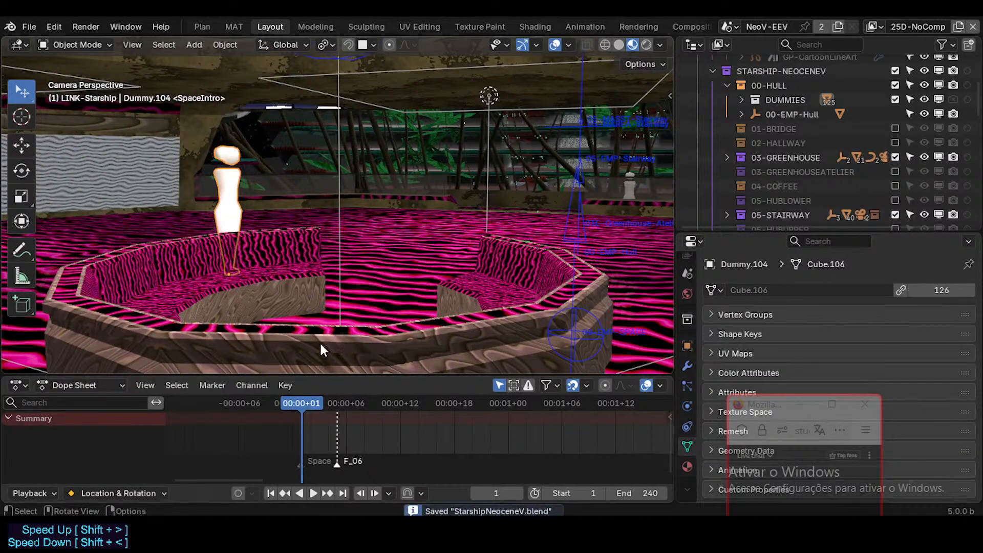
drag(328, 375, 326, 358)
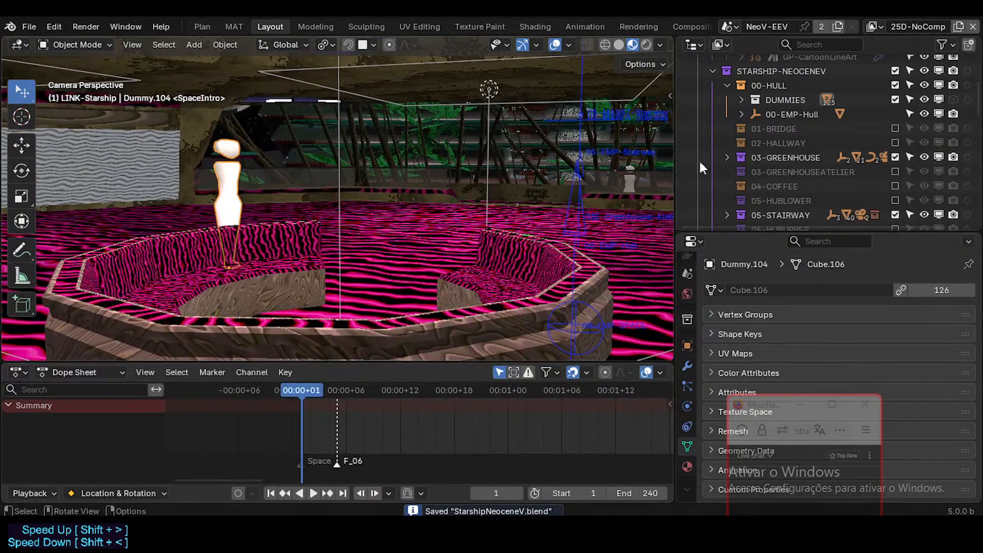
Select GP-CartoonCast and snap it to the 3D cursor placed on the floor inside the sofa ring.
scroll(760, 126, down, 1)
scroll(754, 120, up, 1)
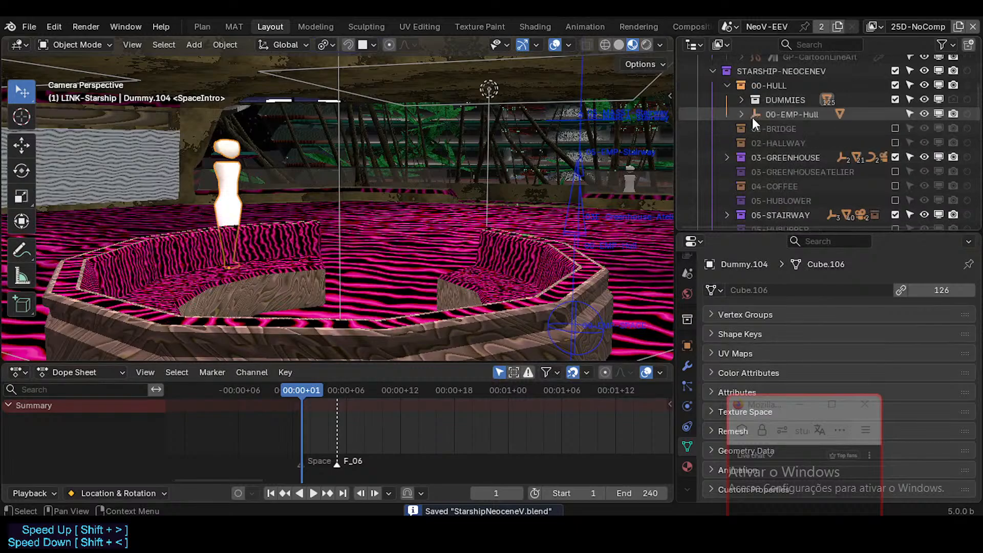
scroll(755, 148, down, 3)
scroll(735, 152, up, 6)
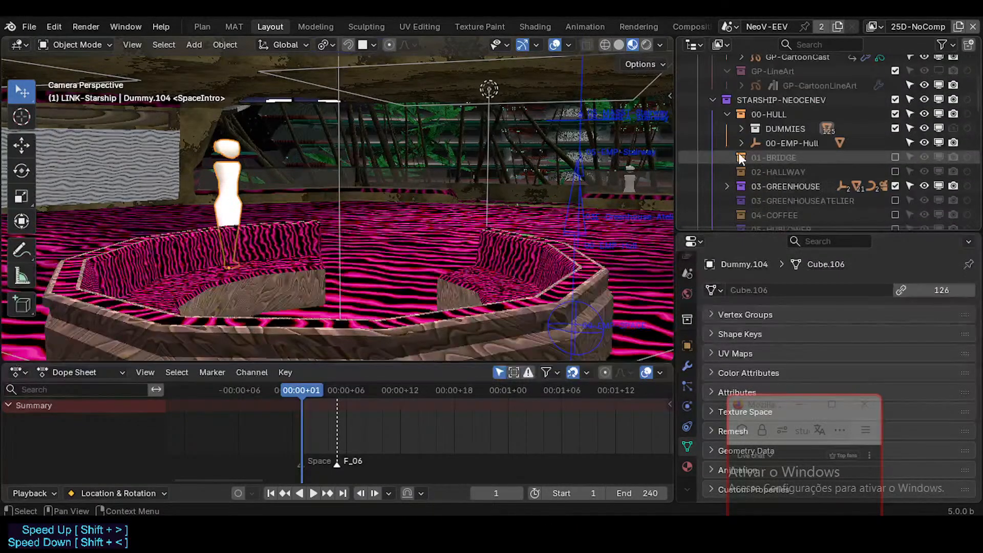
click(784, 114)
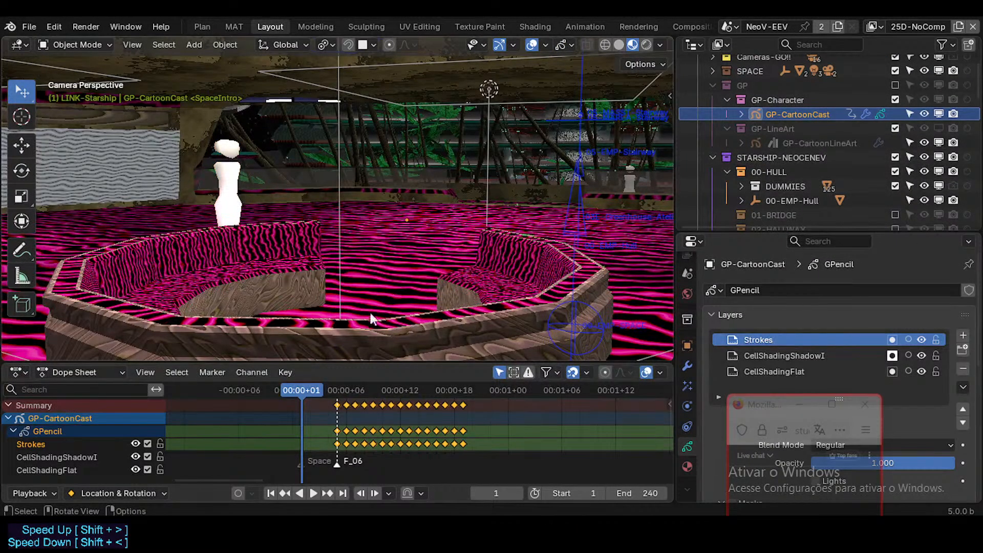
click(389, 225)
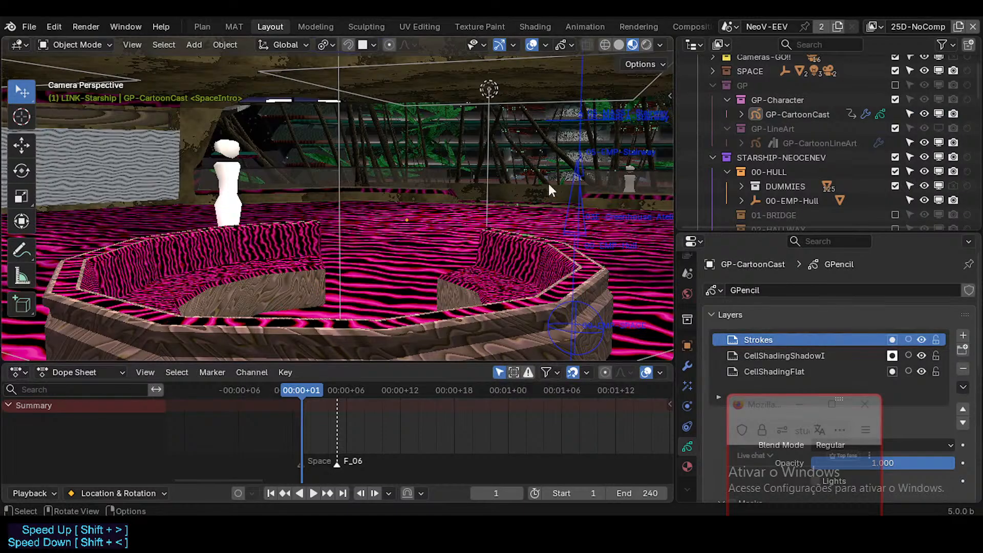
click(791, 110)
key(g)
right_click(386, 234)
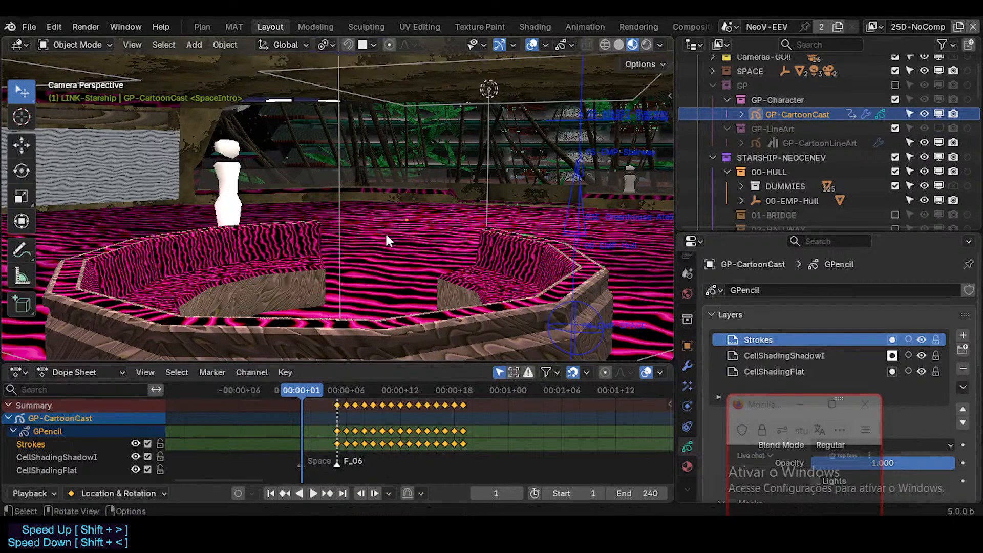
shift+right_click(384, 257)
key(shift+s)
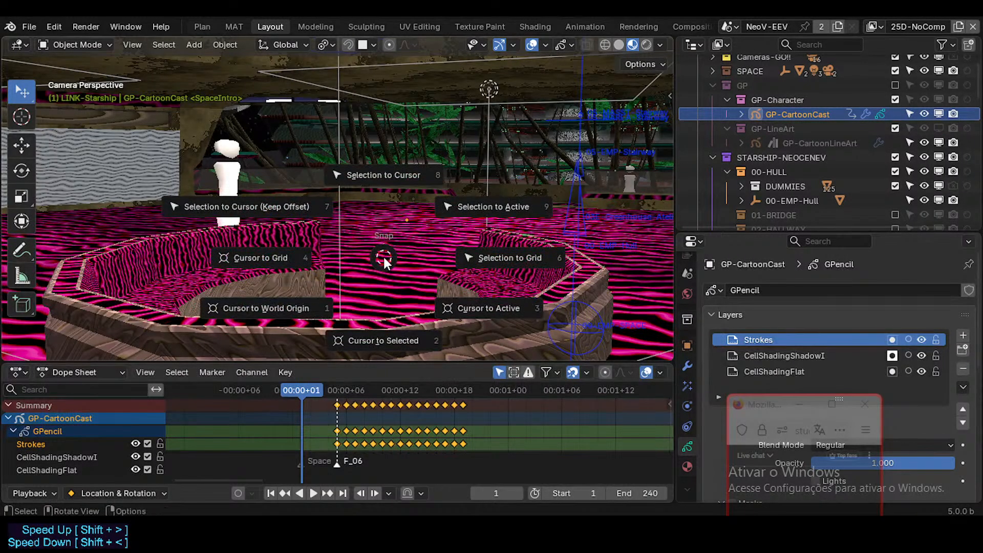
key(8)
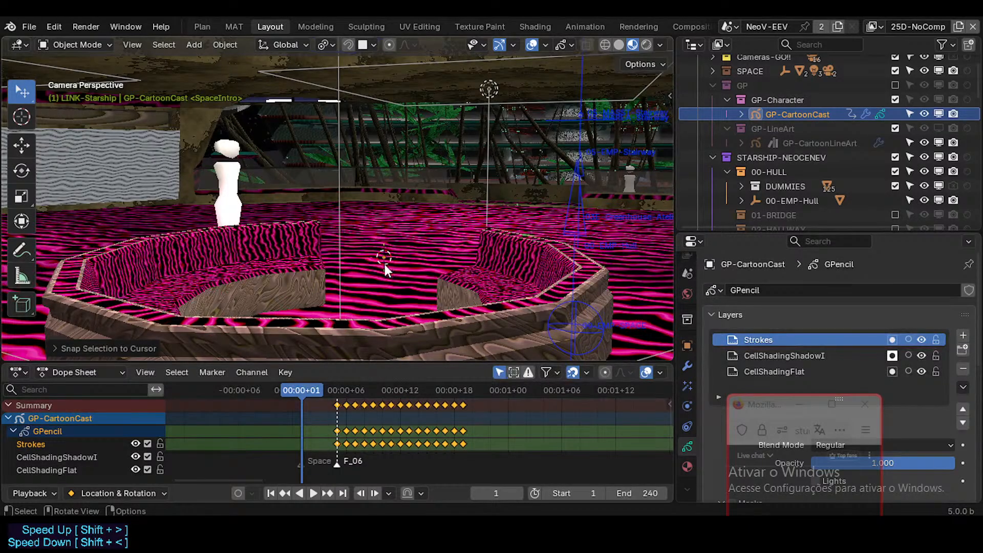
Snap the 3D cursor to the 06-MASST-SofaC sofa and snap GP-CartoonCast to that cursor.
click(465, 282)
key(shift+s)
click(404, 279)
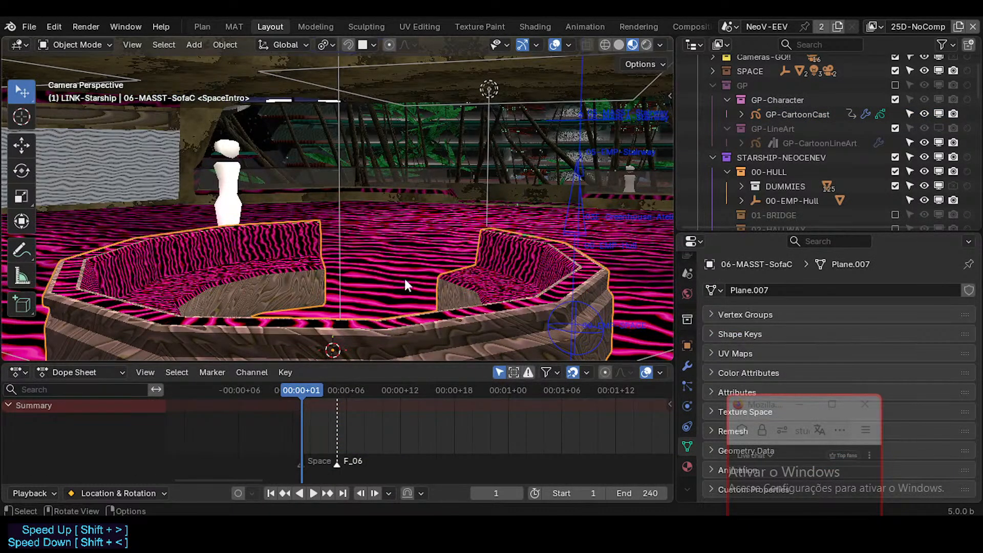
click(797, 113)
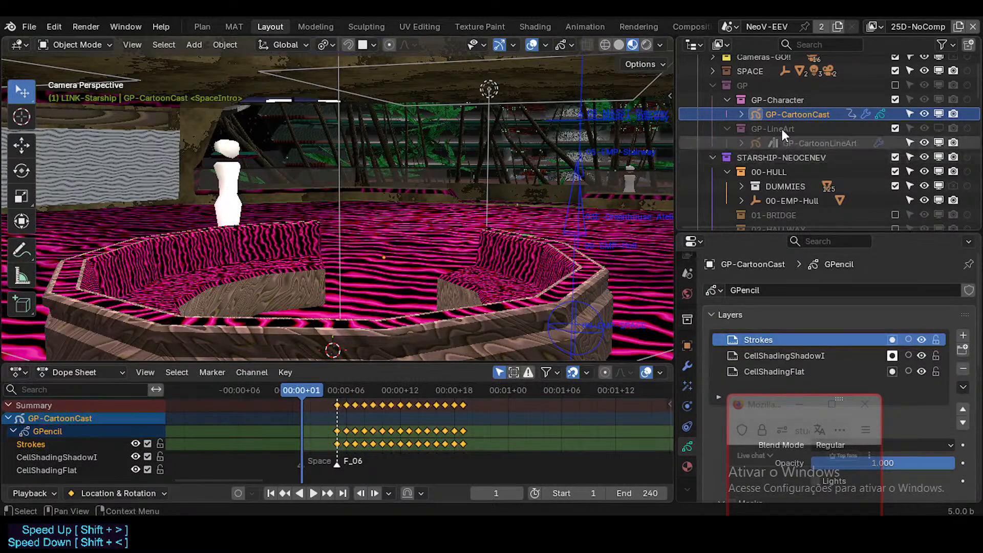
key(shift+s)
key(8)
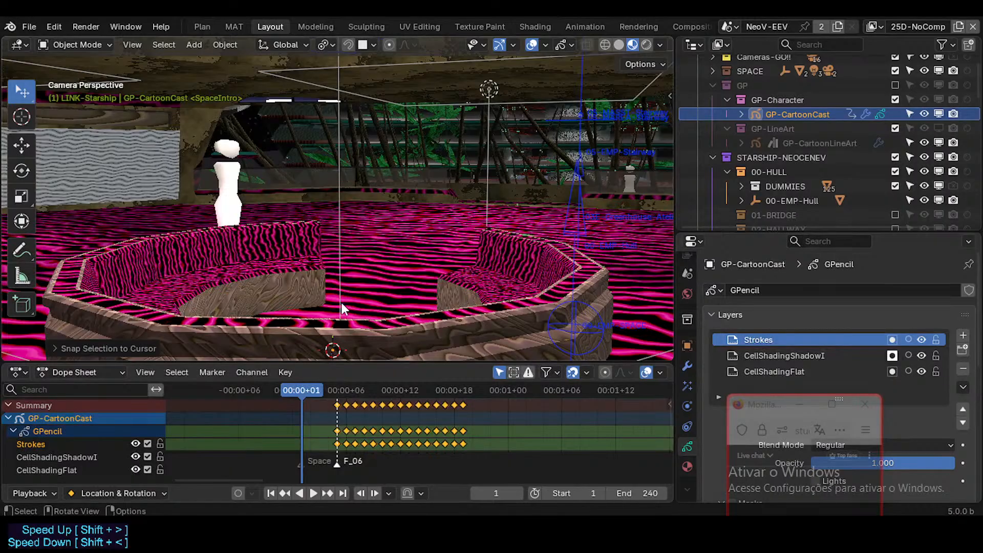
Fly the camera closer to the octagonal sofa, keeping the white dummy in frame, and save StarshipNeoceneV.blend.
middle_drag(341, 302, 376, 228)
key(KP_0)
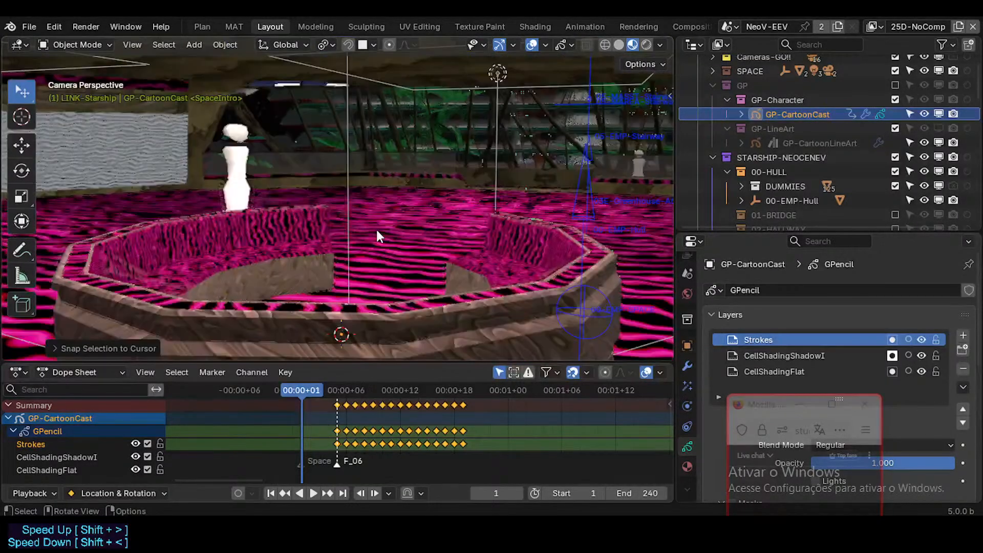
scroll(377, 231, down, 5)
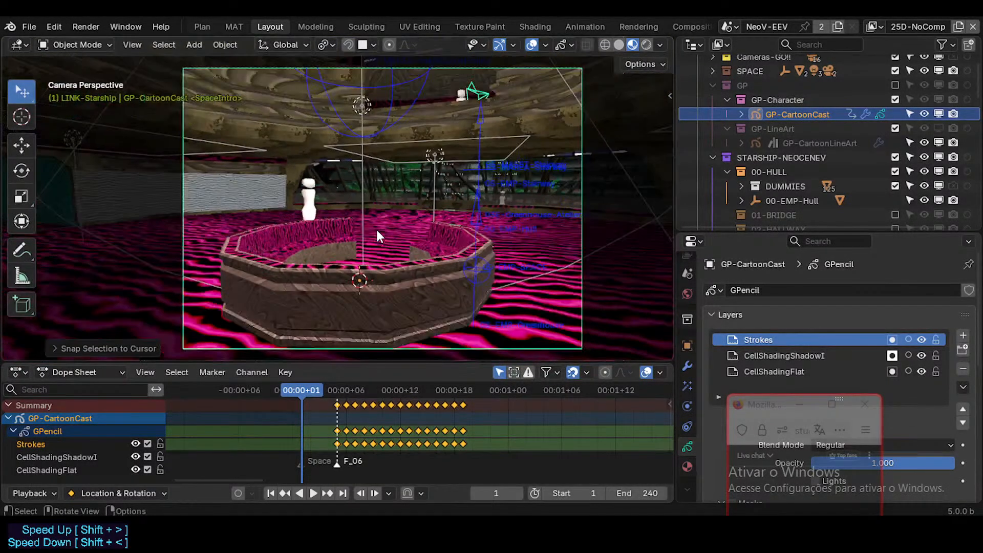
key(shift+grave)
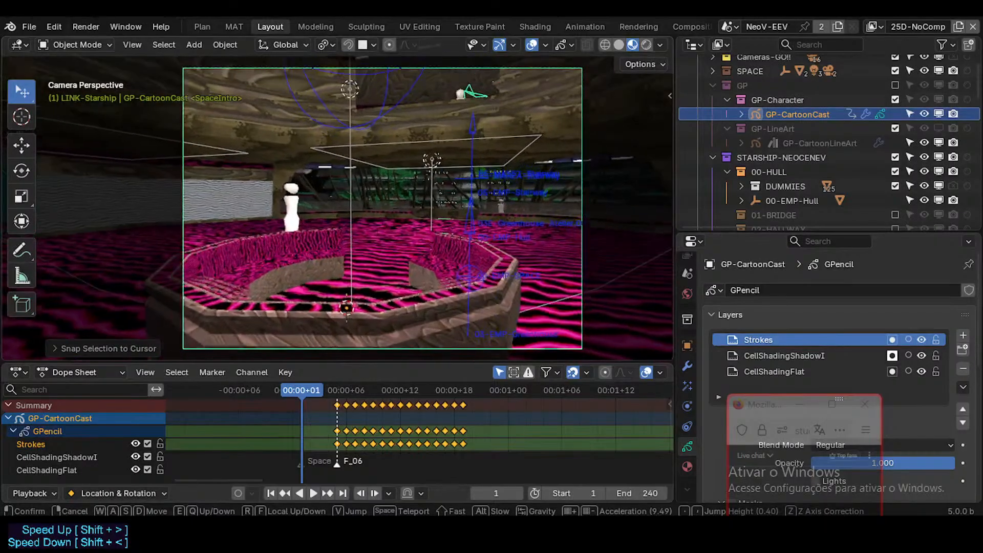
click(373, 309)
key(ctrl+s)
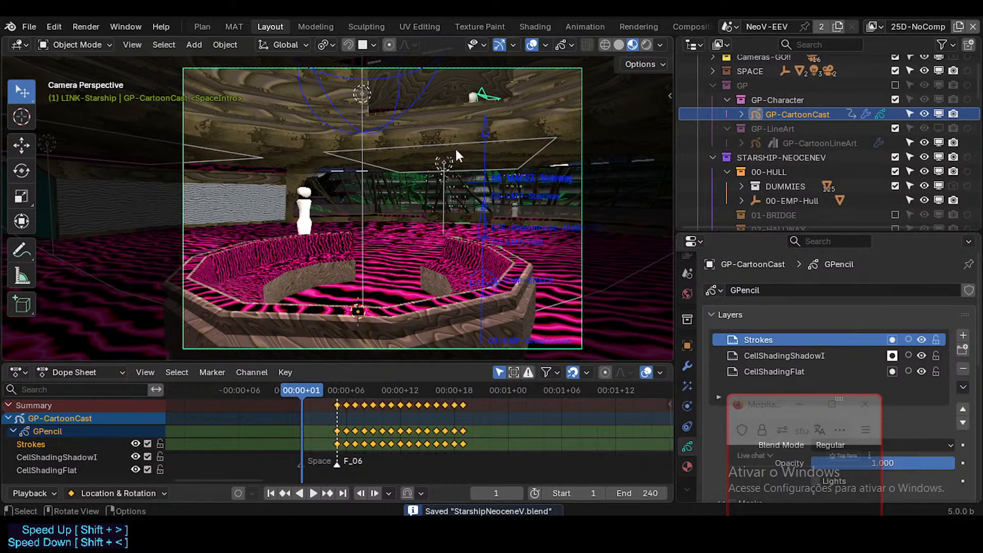
Append the PAL-CartoonDorothyUrban palette from GP-CartoonCast.blend in the 08_GreasePencil asset library folder.
click(793, 139)
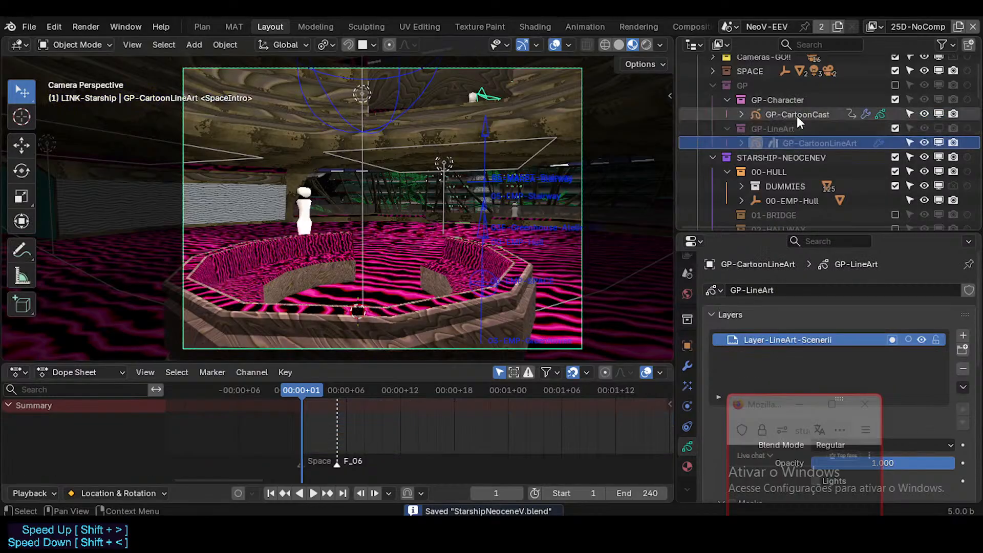
click(796, 114)
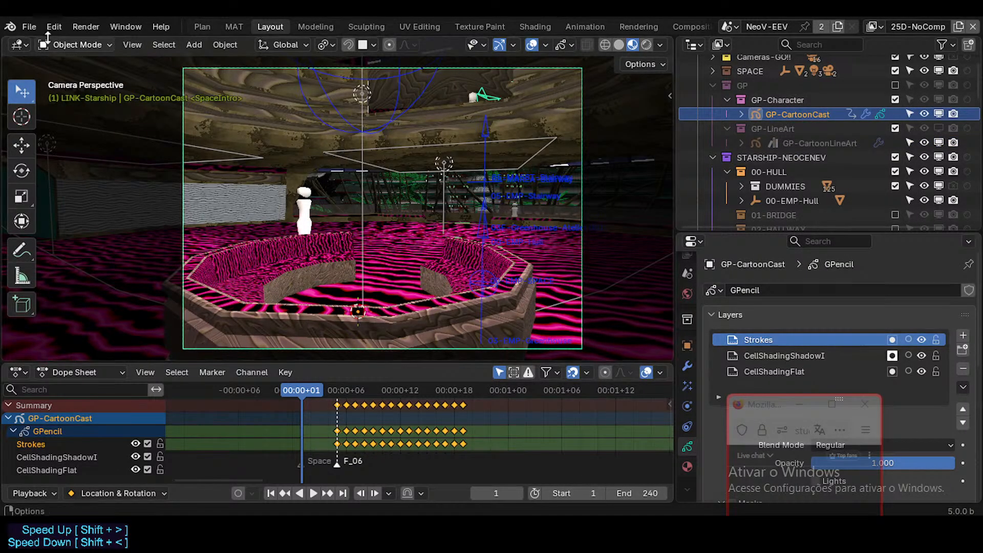
click(29, 27)
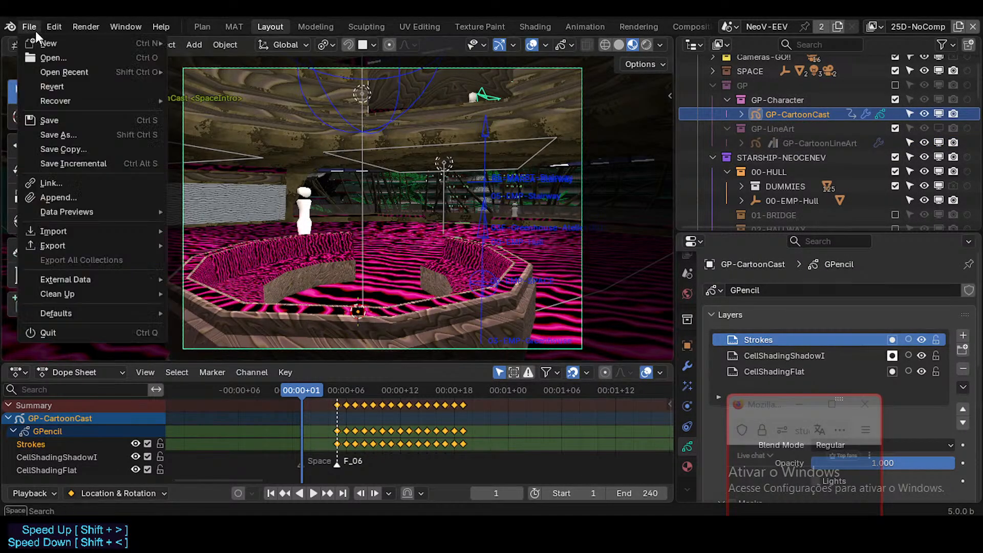
click(76, 197)
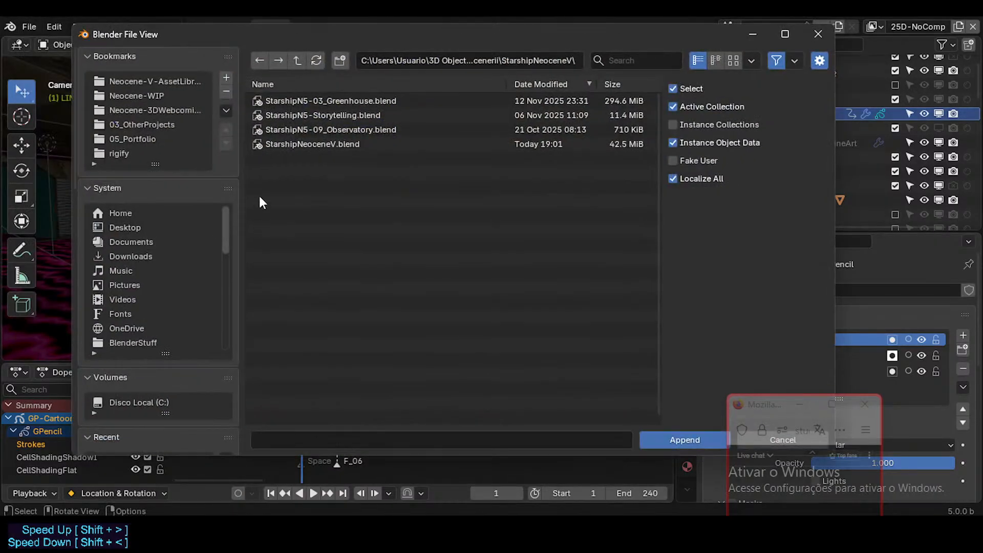
click(298, 60)
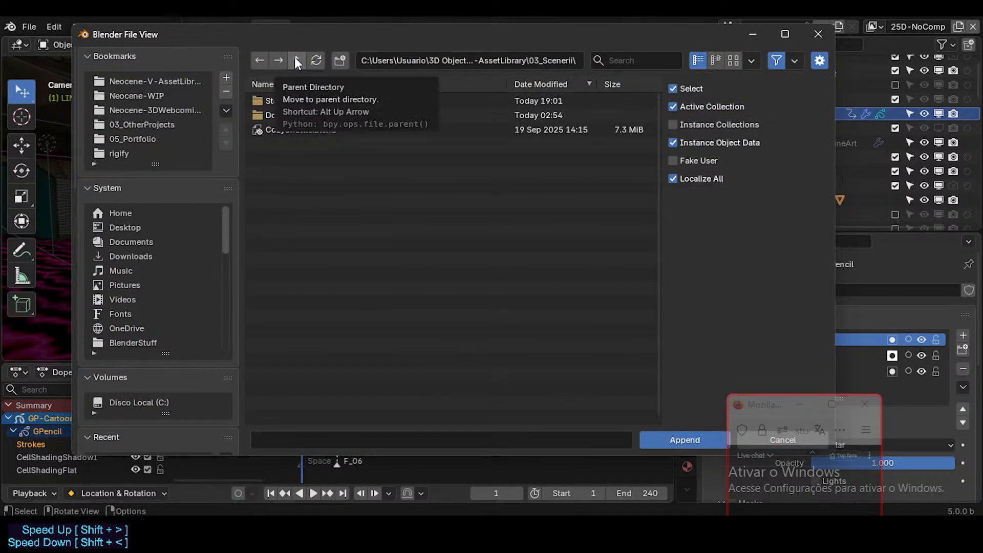
click(297, 60)
double_click(296, 101)
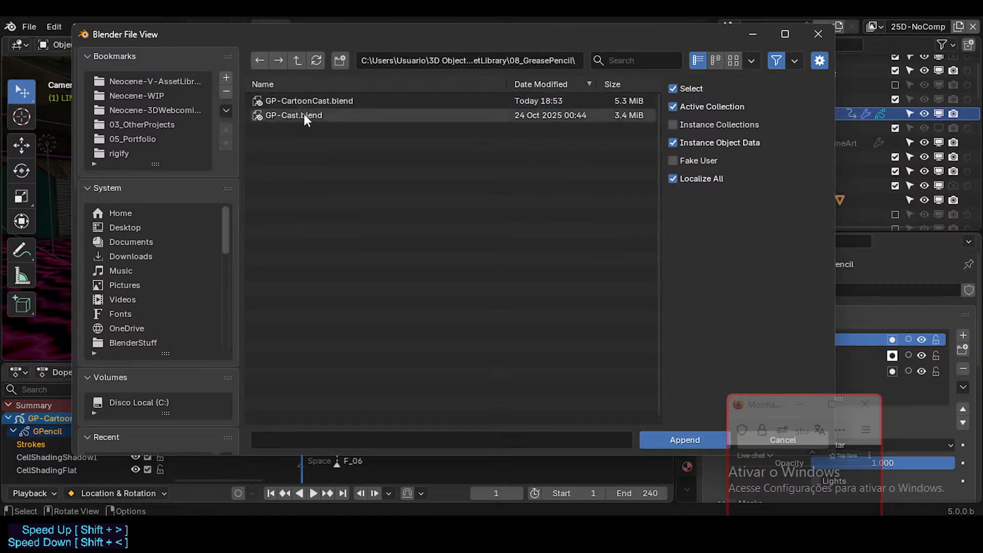
click(304, 101)
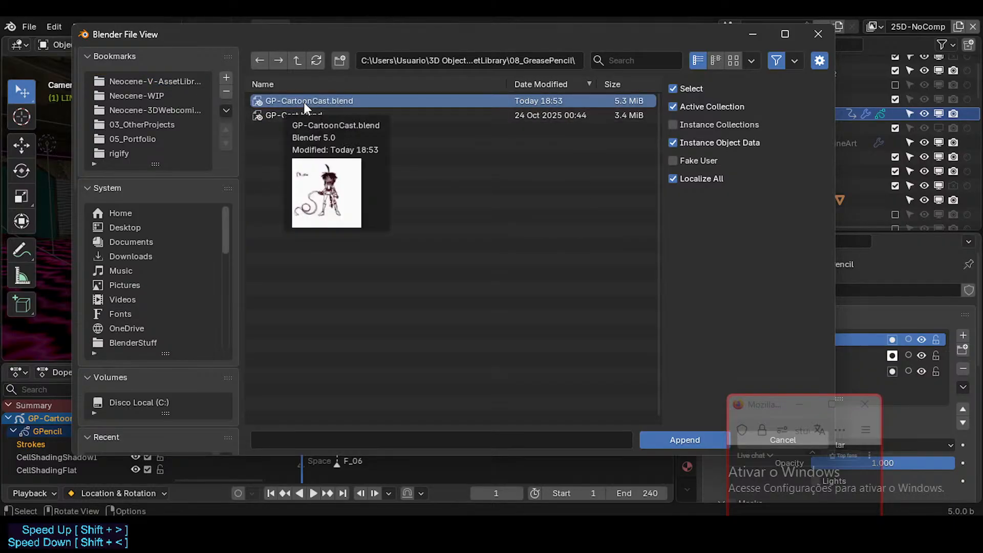
double_click(303, 102)
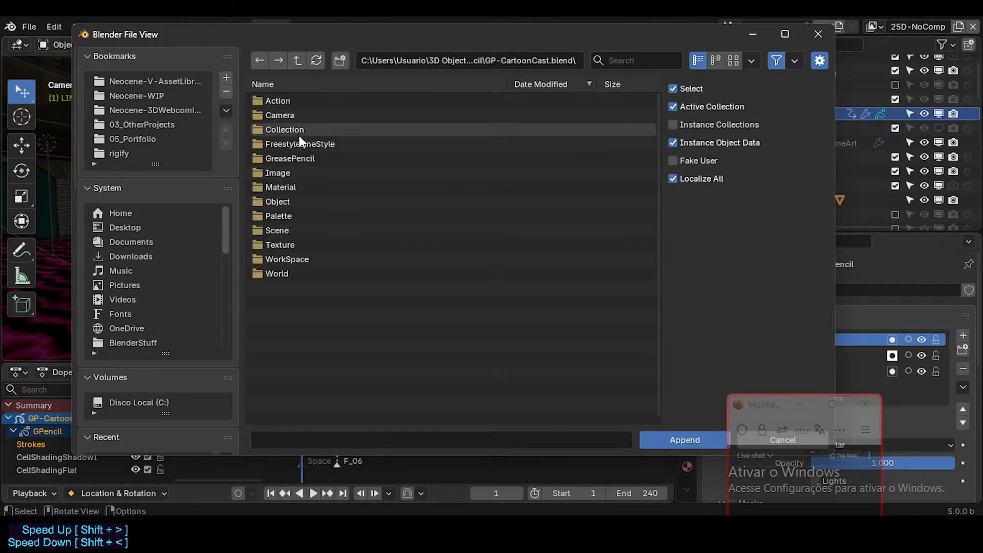
double_click(281, 215)
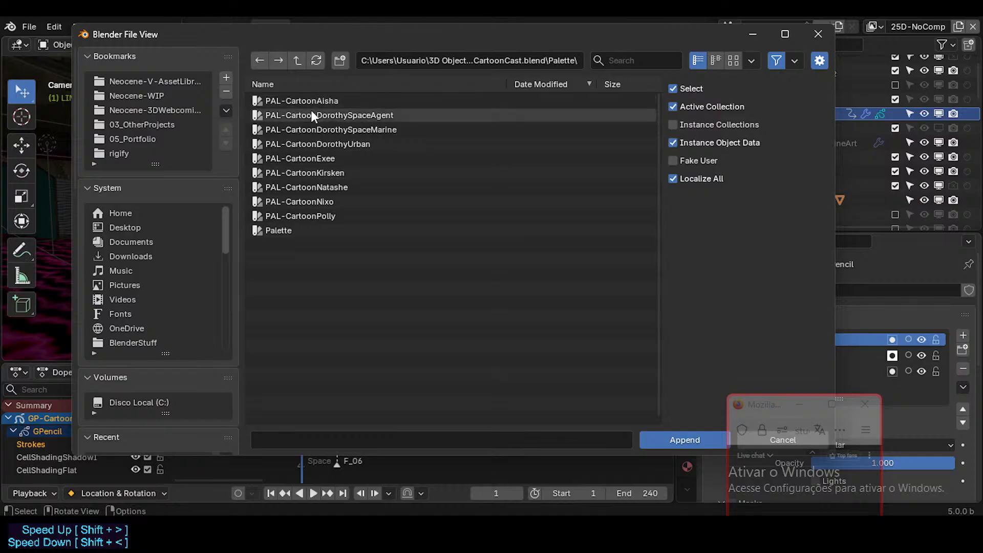
double_click(319, 143)
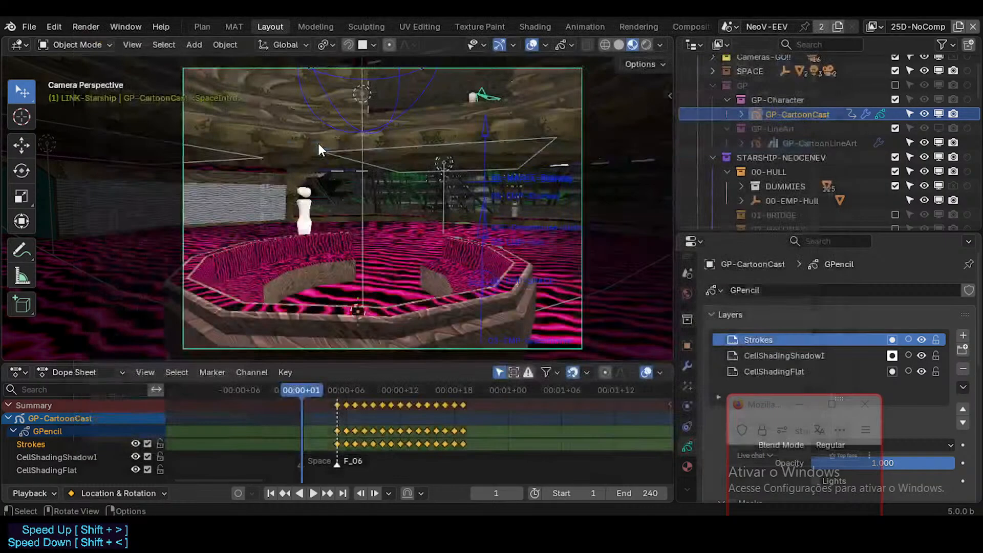
Select GP-CartoonCast, switch it to Draw Mode and check the palettes available for the brush's stroke colour.
click(796, 114)
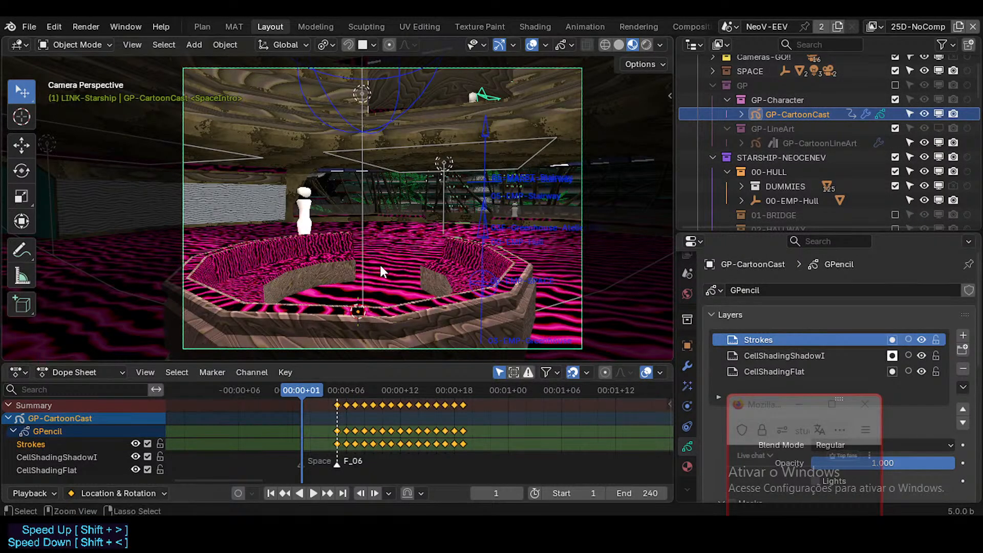
key(ctrl+Tab)
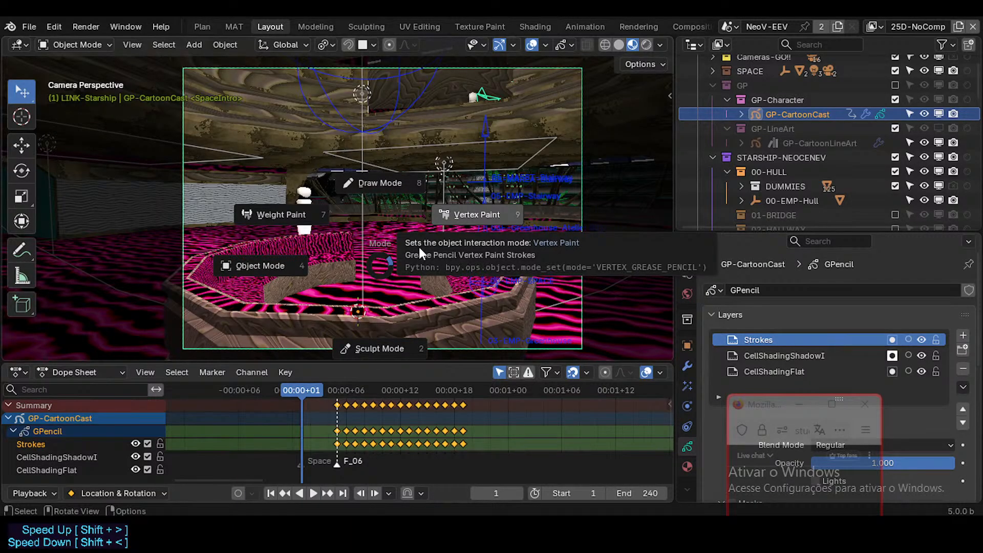
click(395, 183)
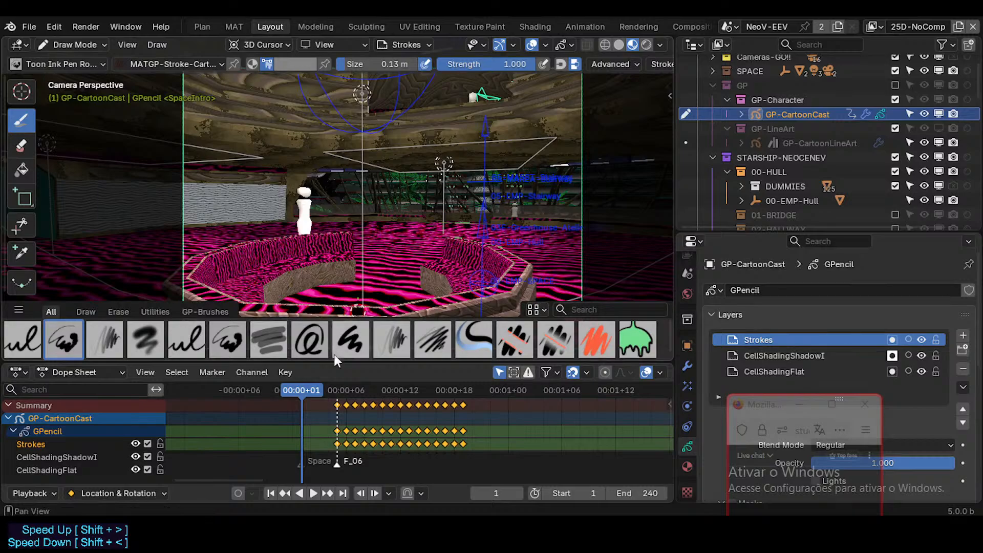
click(296, 66)
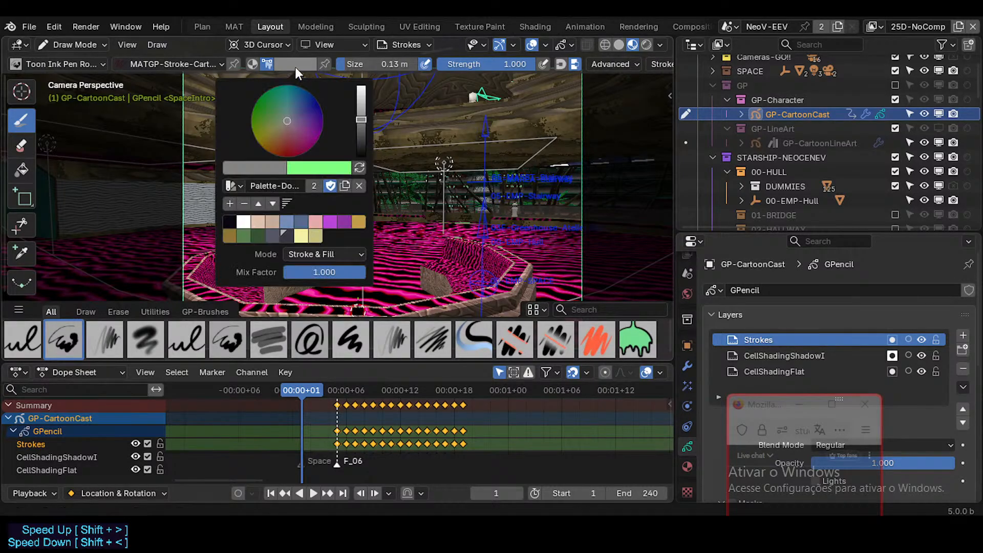
click(231, 185)
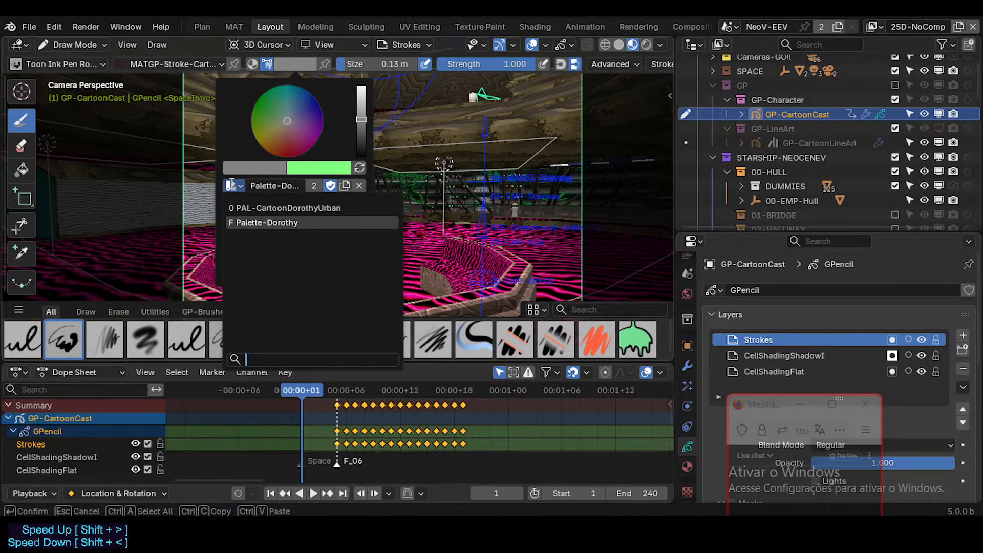
click(232, 184)
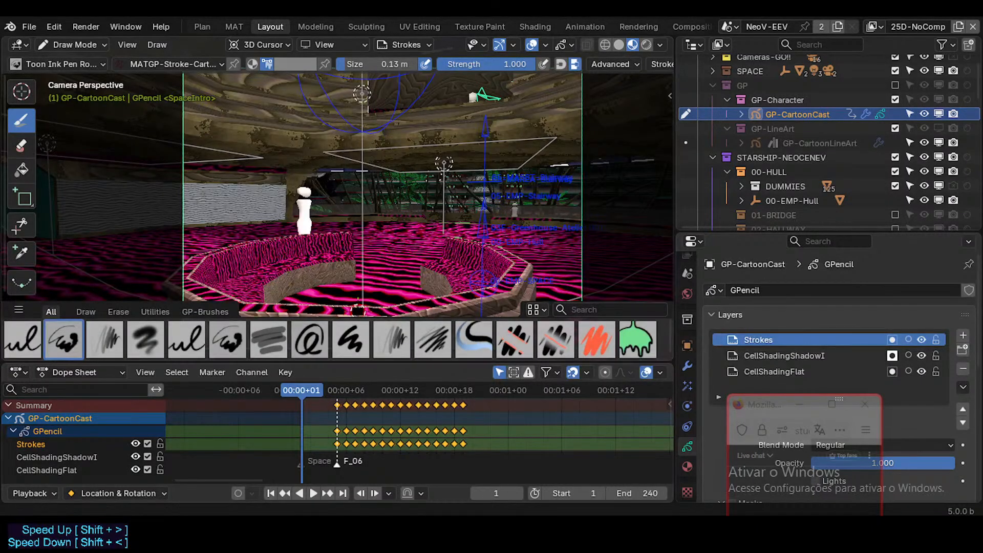
click(29, 26)
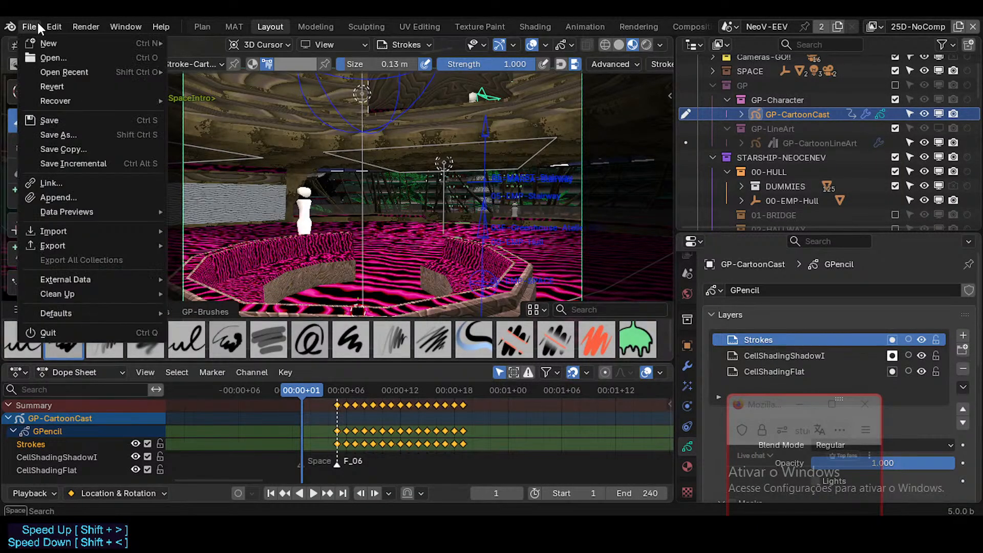
click(46, 198)
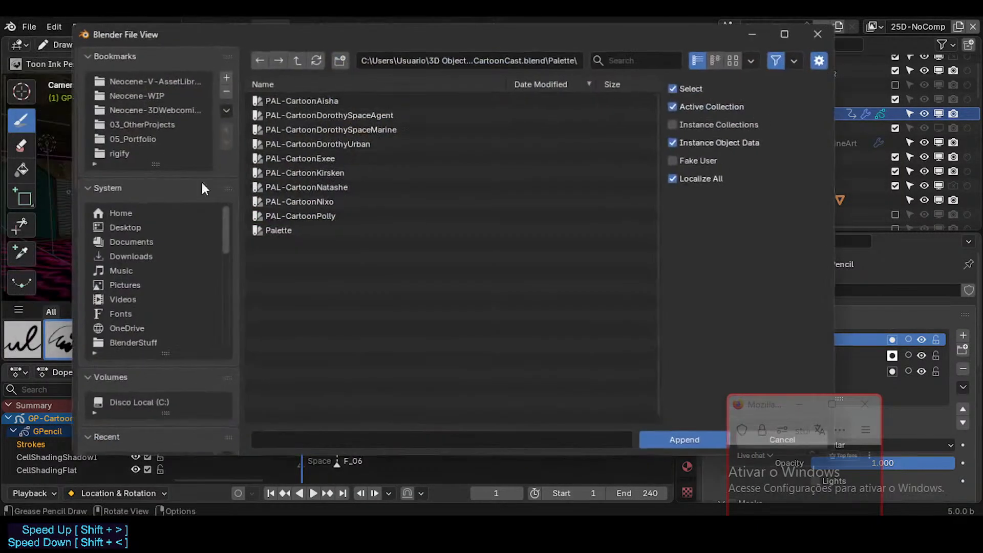
click(301, 115)
click(320, 128)
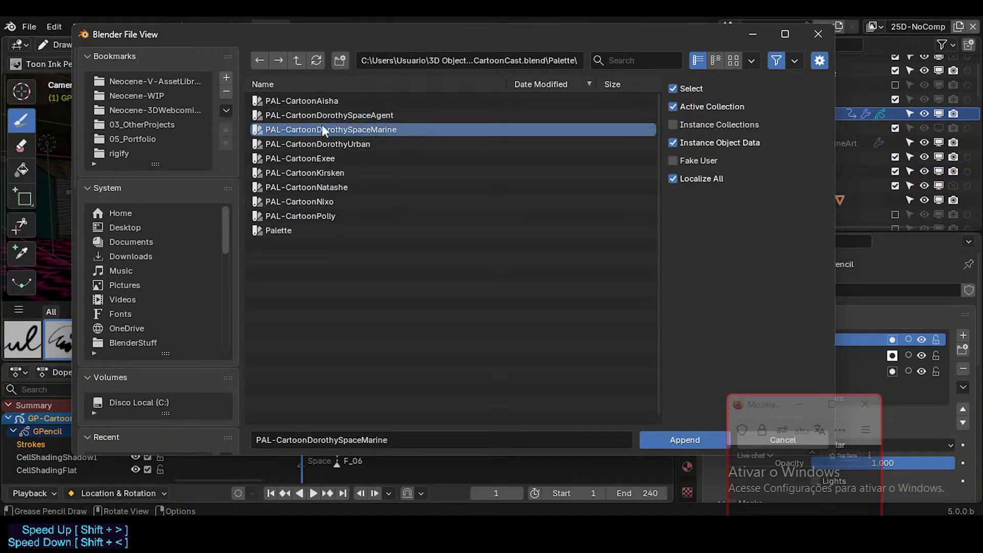
click(323, 118)
click(305, 102)
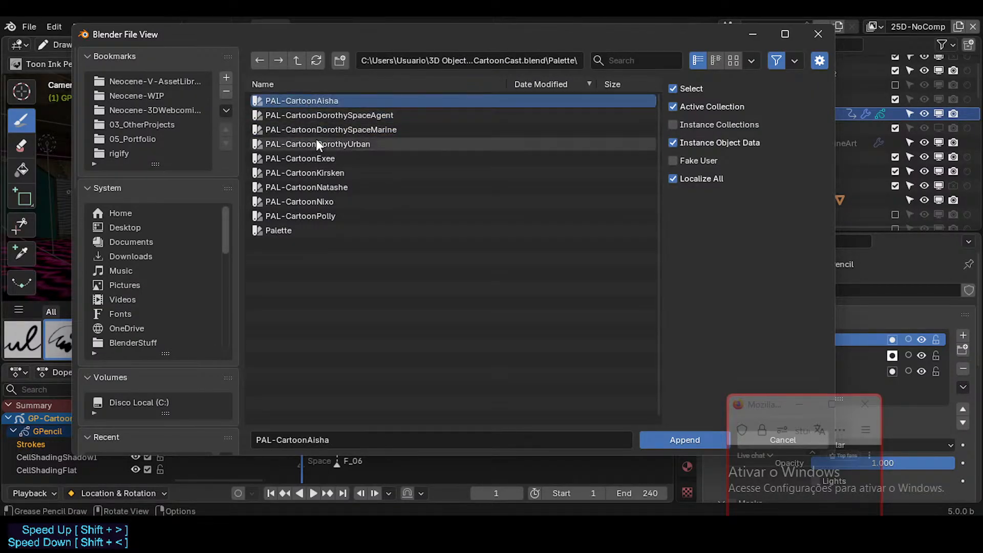
ctrl+click(316, 143)
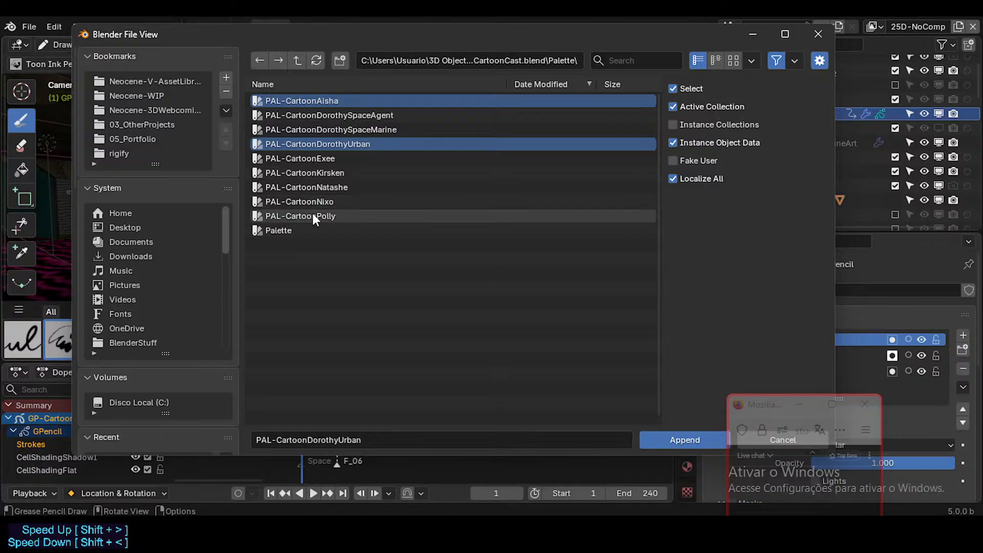
ctrl+click(327, 160)
ctrl+click(325, 173)
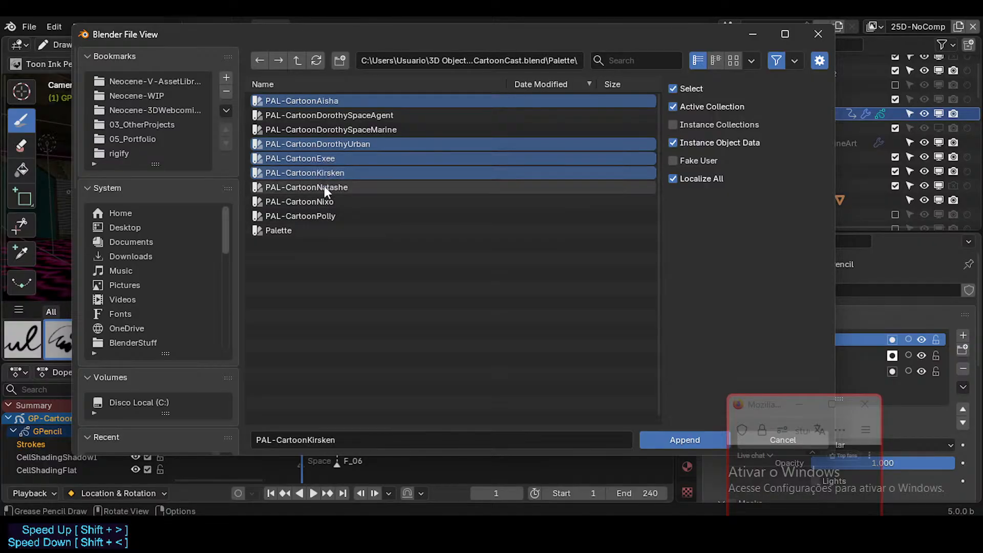
ctrl+click(324, 188)
ctrl+click(324, 197)
ctrl+click(319, 215)
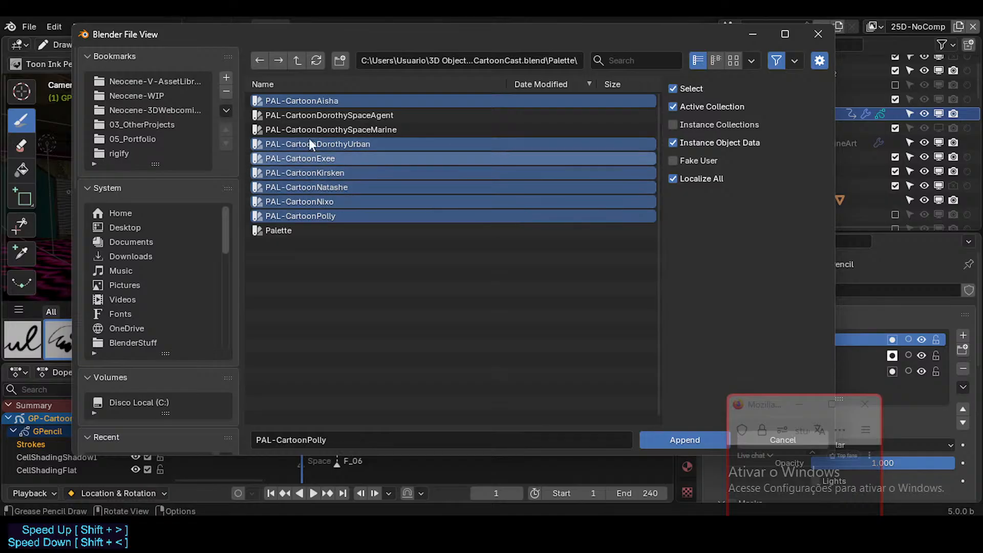
key(Return)
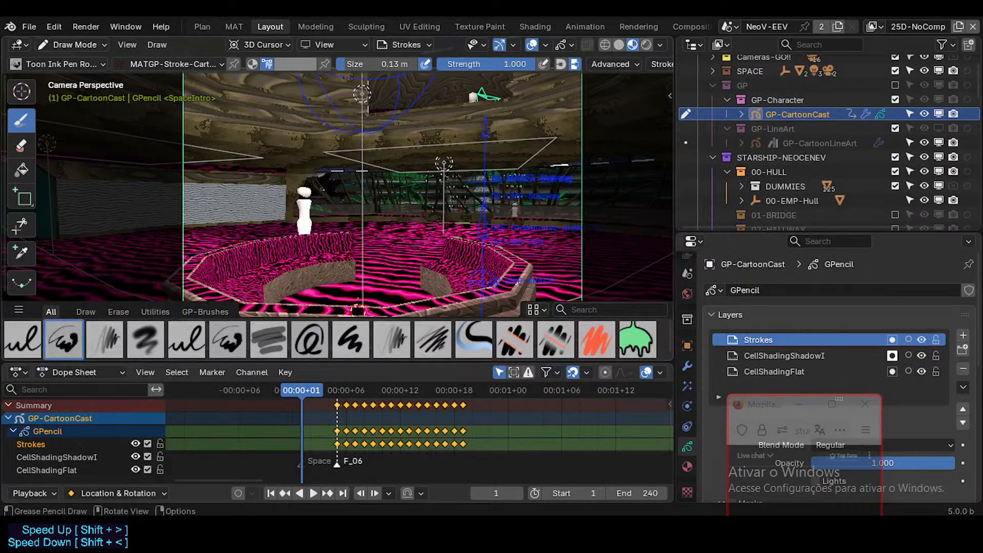
Save the file and link the Aisha, Exee, Kirsken, Natashe, Nixo and Polly PAL-Cartoon palettes from GP-CartoonCast.blend.
key(ctrl+s)
click(30, 27)
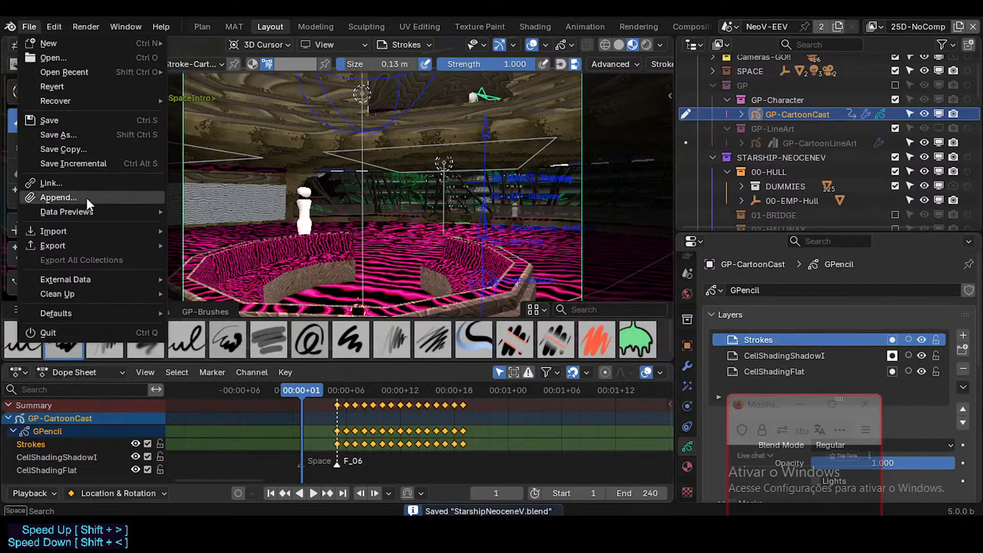
click(85, 183)
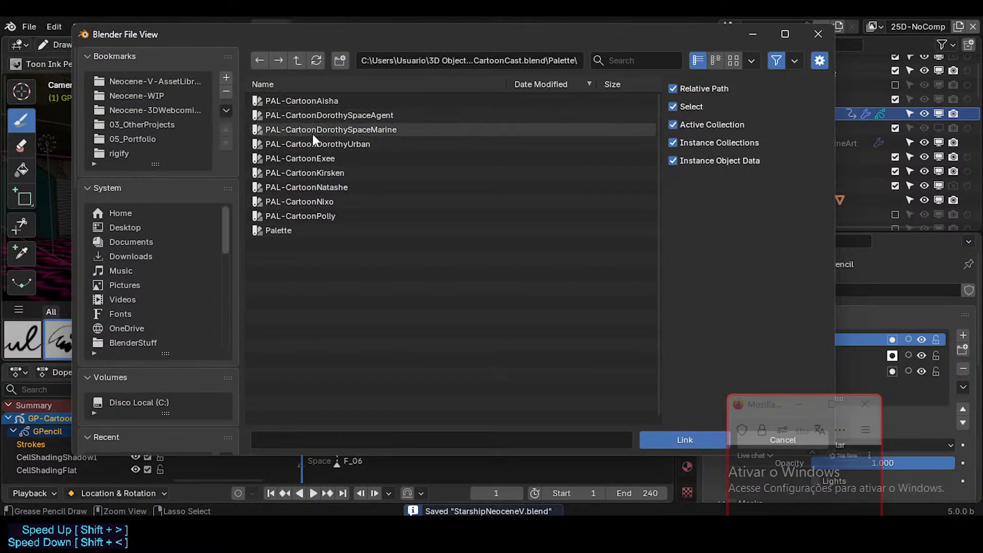
click(320, 160)
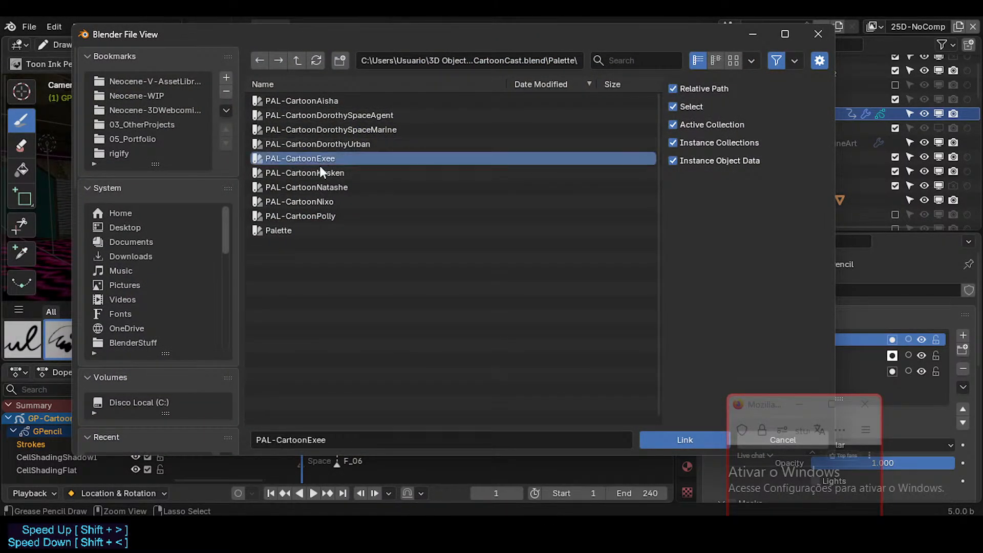
shift+click(321, 216)
ctrl+click(321, 100)
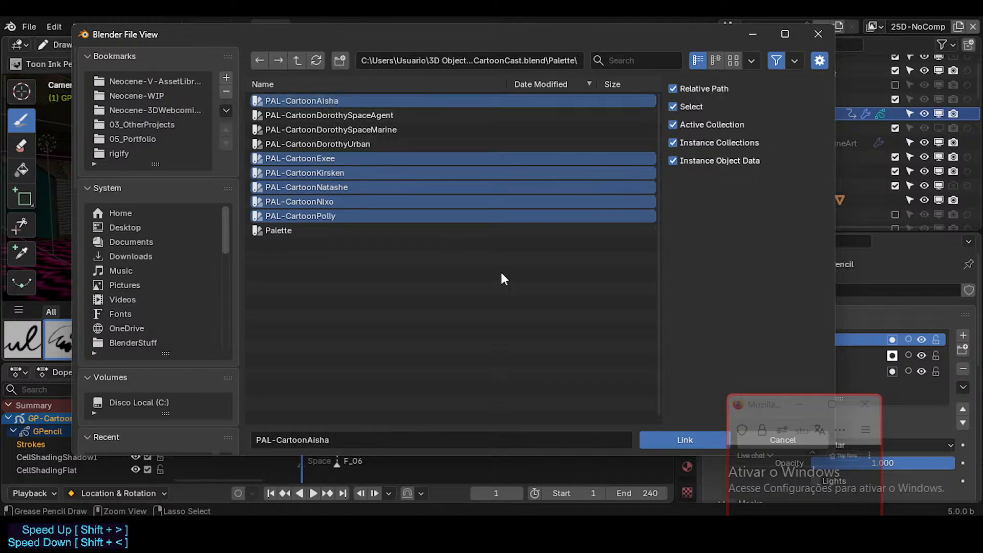
click(666, 438)
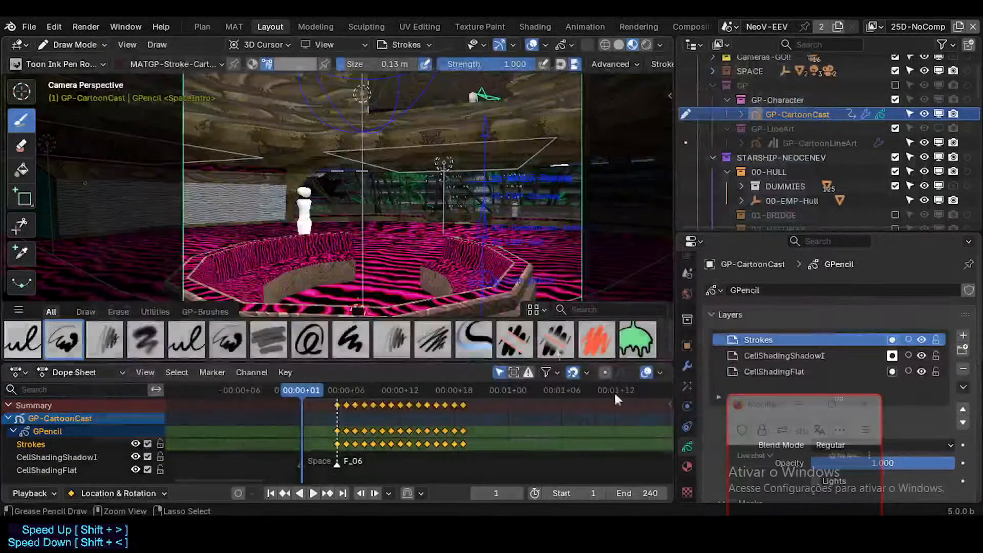
Assign the linked PAL-CartoonAisha palette to the brush and pick its light pink swatch as the stroke colour.
click(293, 65)
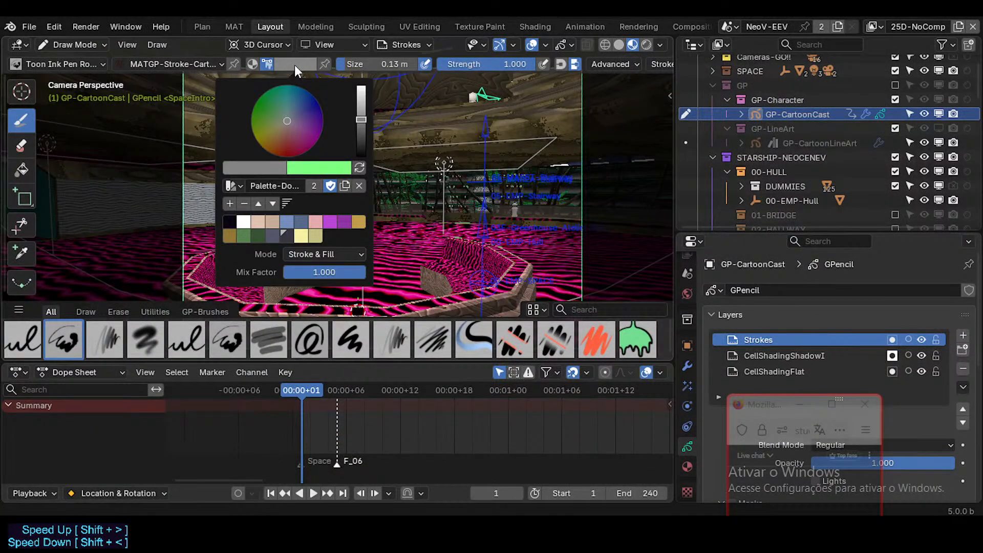
click(241, 186)
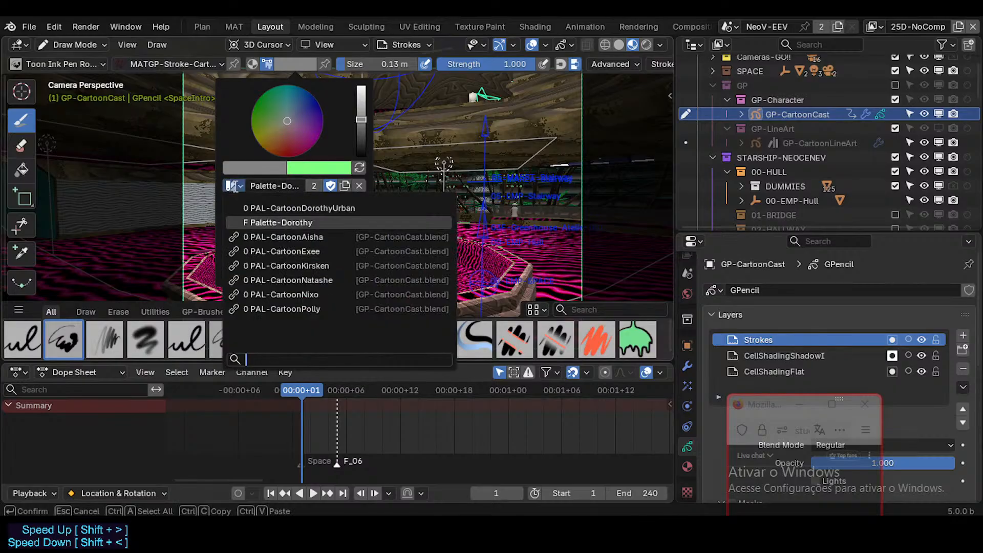
click(267, 238)
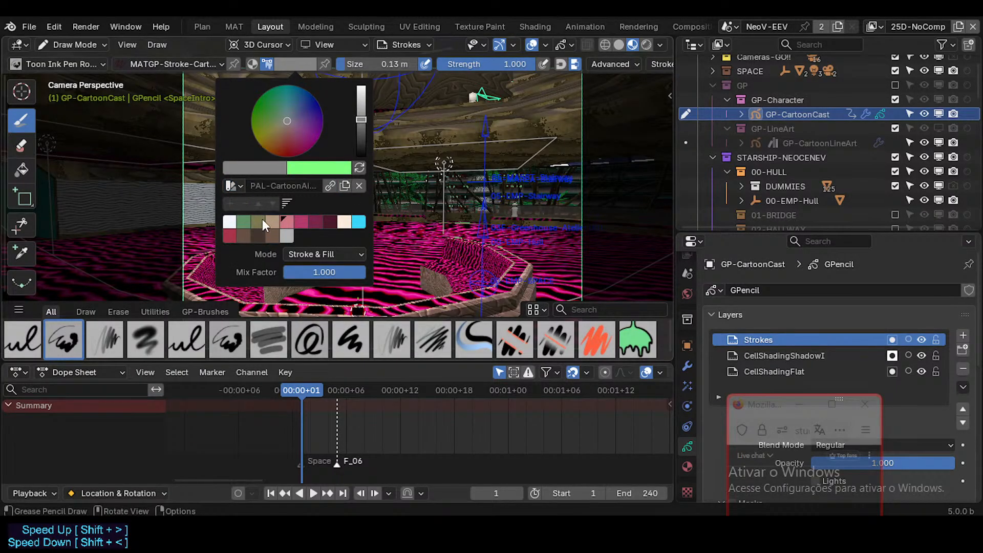
click(261, 221)
click(233, 185)
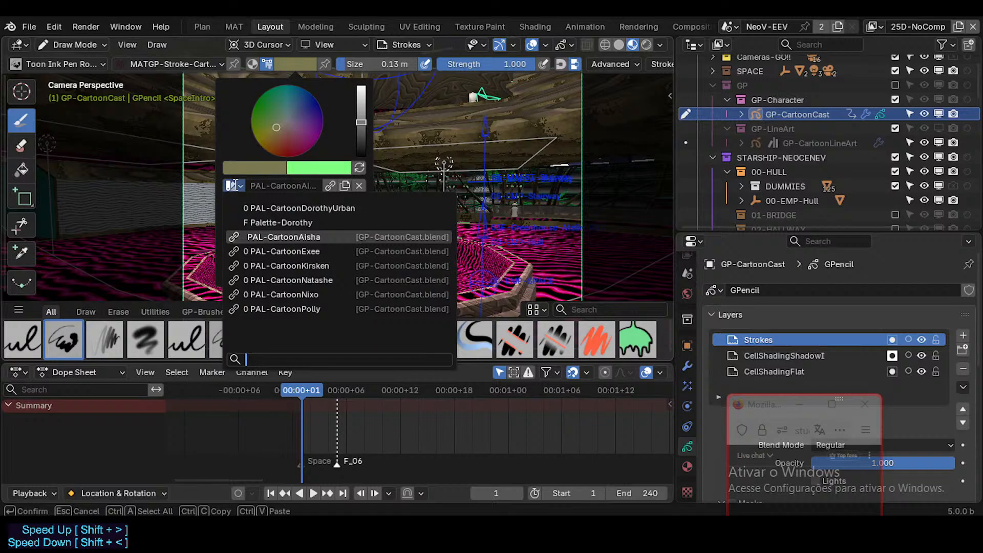
click(273, 238)
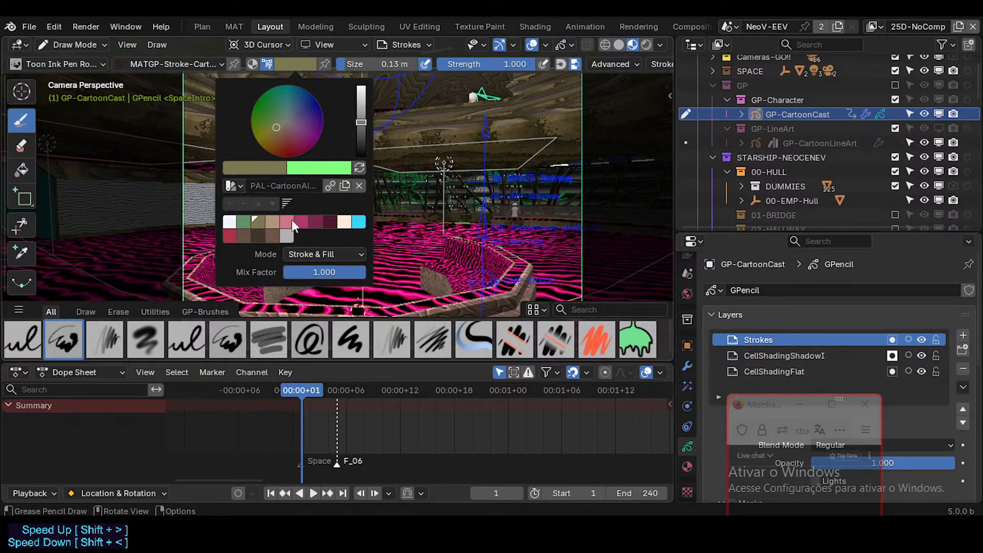
click(288, 224)
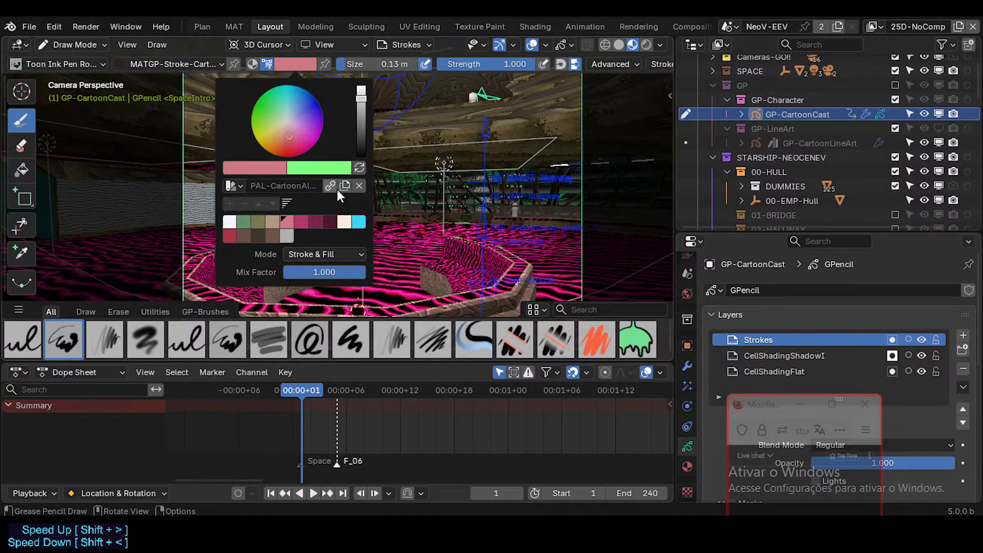
Assign Palette-Dorothy as the brush's colour palette, remove its fake user and unlink it.
click(230, 185)
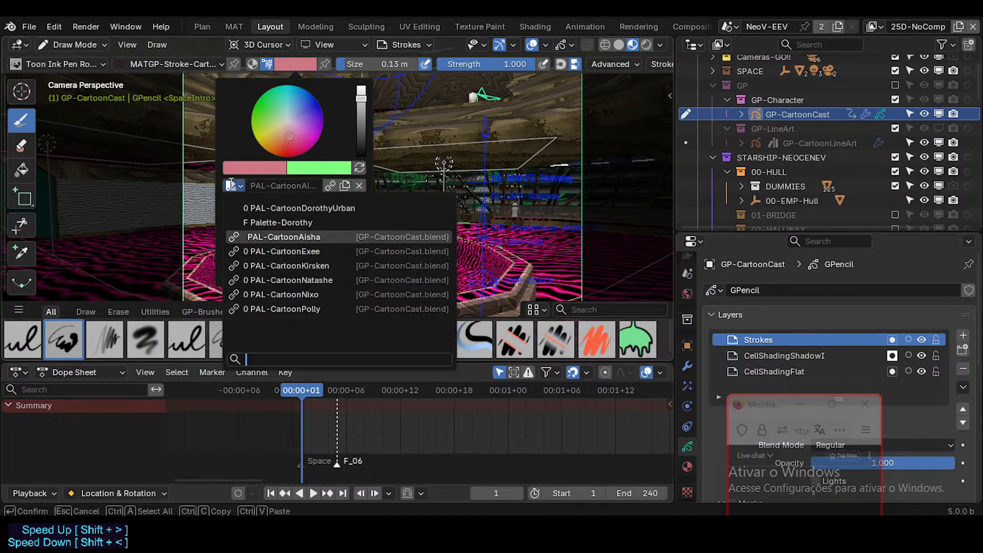
click(251, 221)
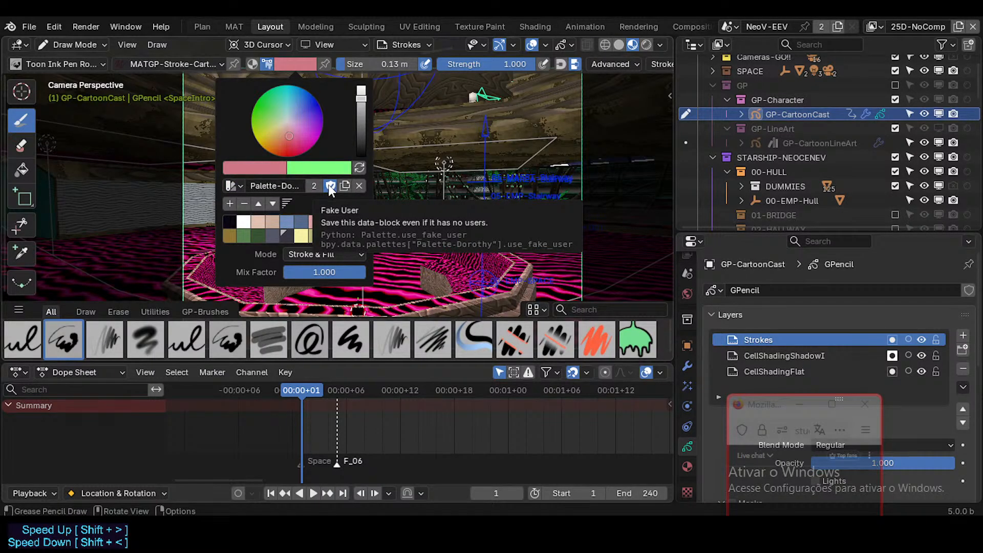
click(331, 186)
click(360, 186)
Reassign Palette-Dorothy to the brush, unlink it again and recheck the list of available palettes.
click(232, 185)
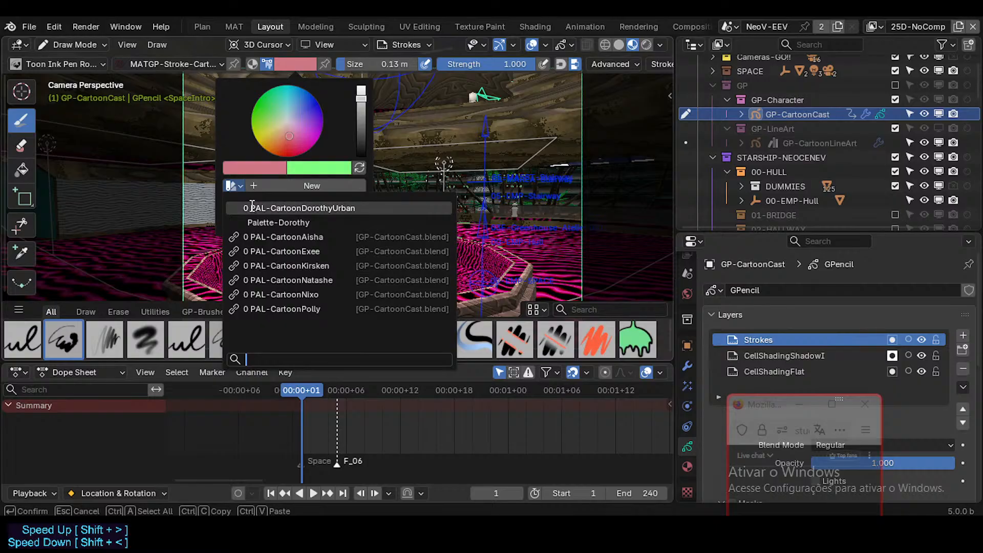
click(254, 222)
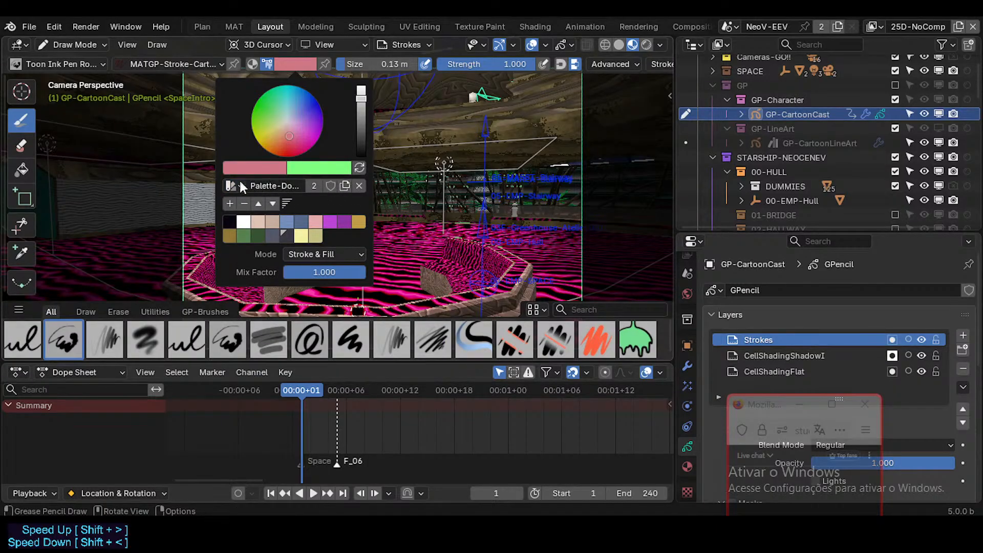
click(241, 185)
click(275, 220)
click(358, 186)
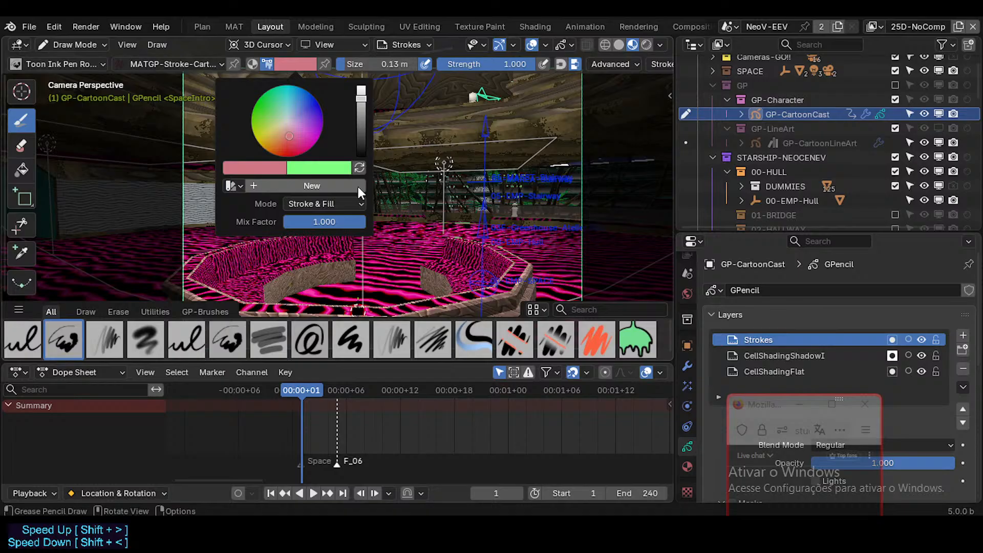
click(235, 187)
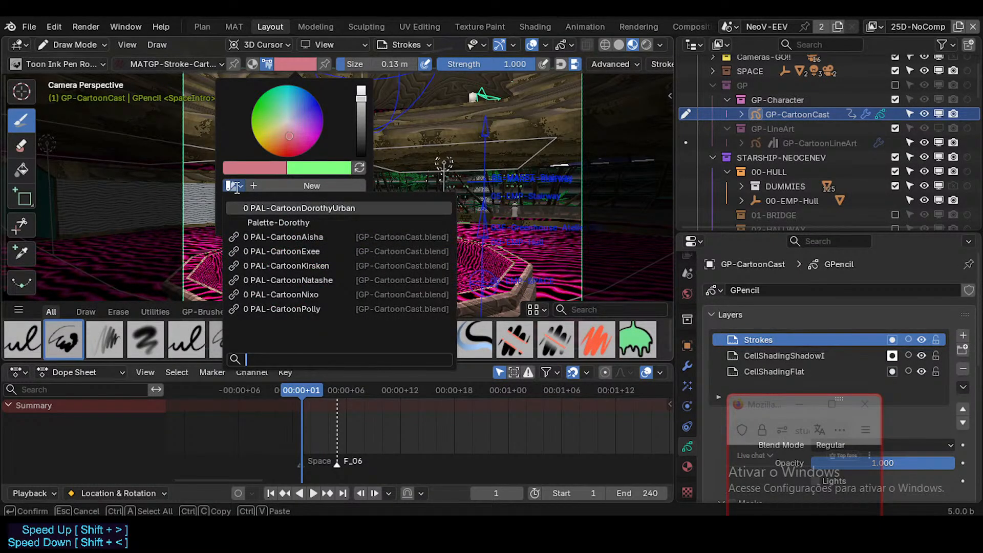
click(237, 187)
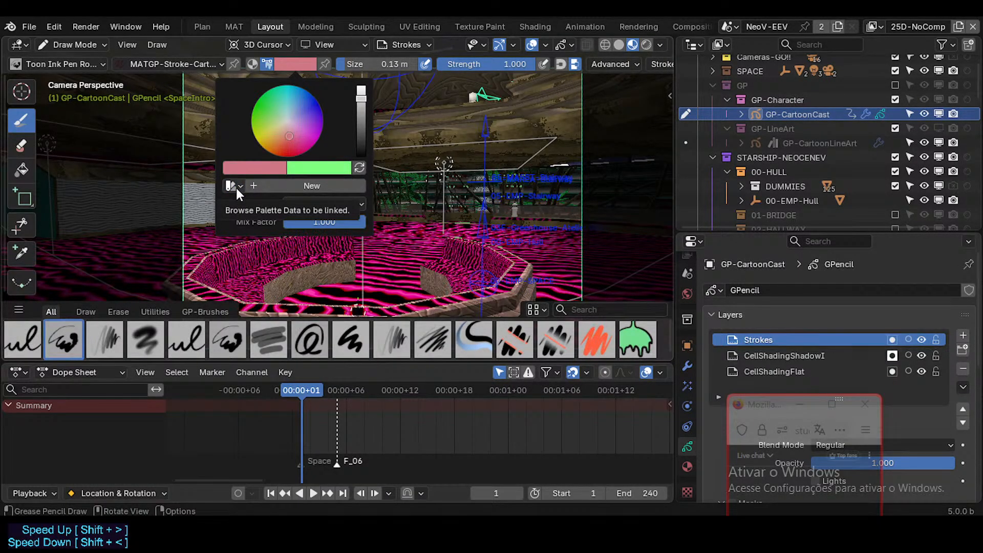
click(231, 187)
click(232, 186)
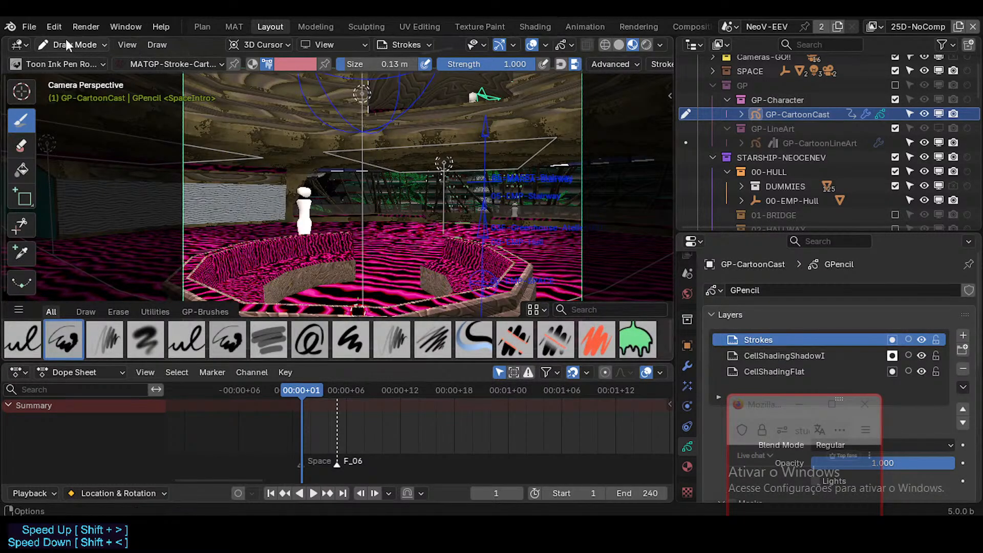
Link the PAL-CartoonDorothyUrban palette from GP-CartoonCast.blend.
click(30, 27)
click(92, 198)
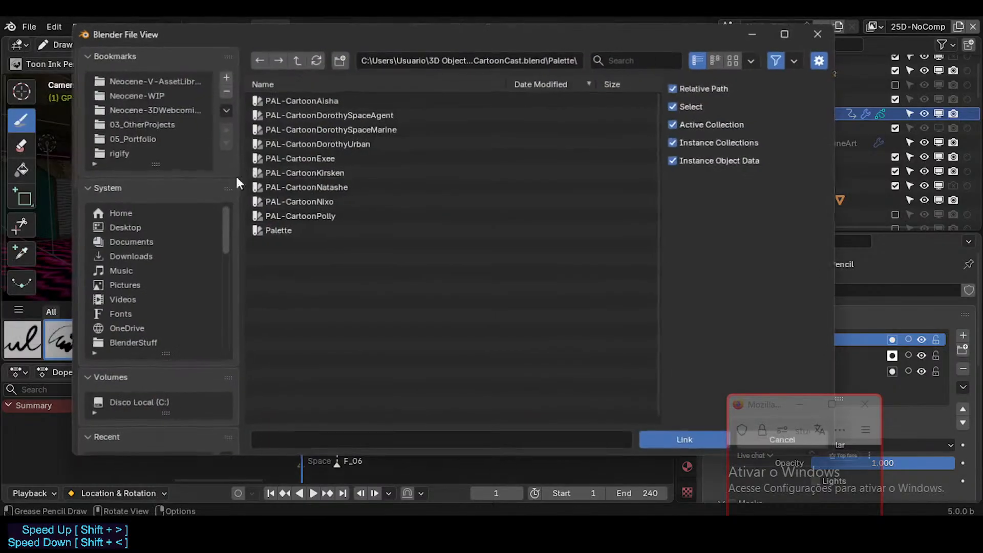
click(313, 145)
click(653, 441)
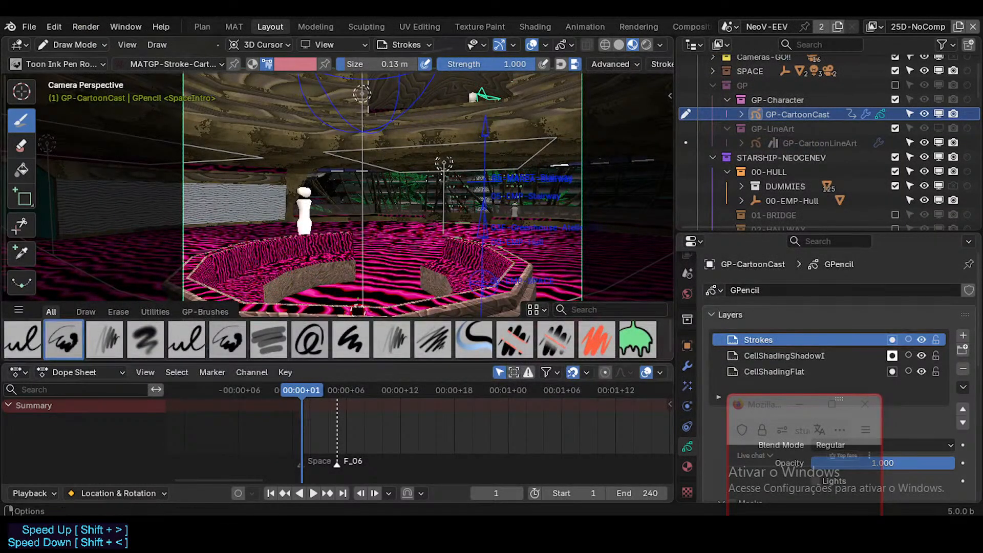
Select the MATGP-SolidFill material for the Toon Ink Pen brush and pin the brush's colour mode.
click(304, 64)
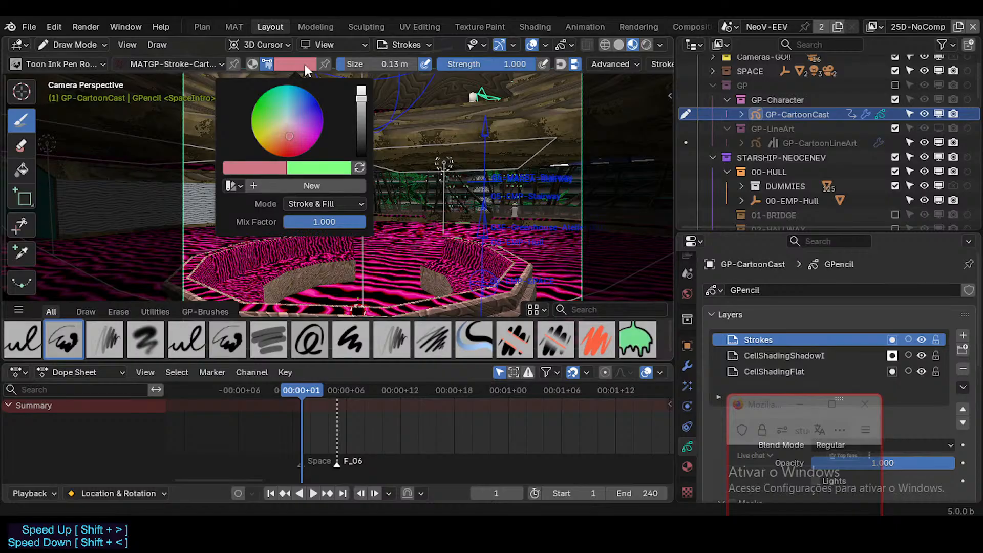
click(174, 61)
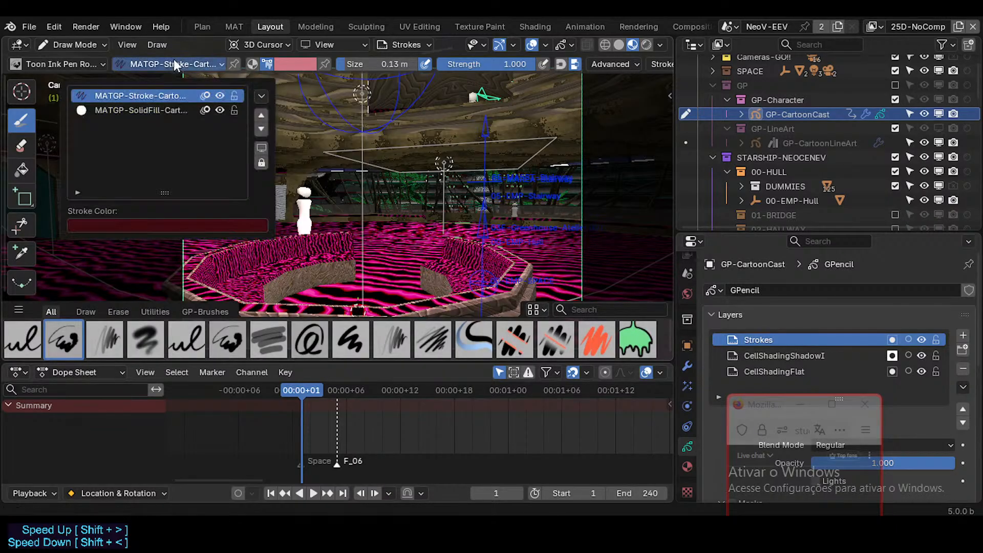
click(172, 109)
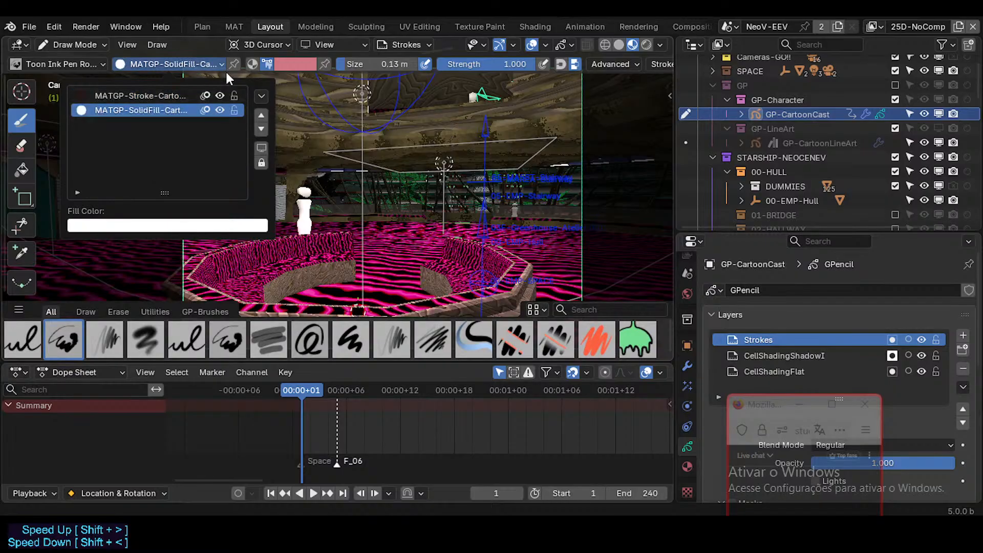
click(325, 63)
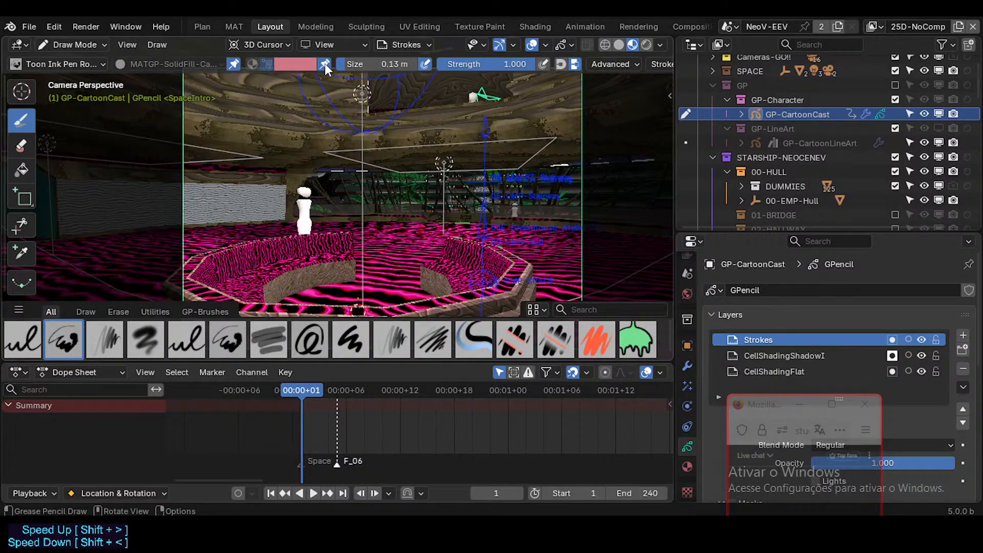
Switch to the Ink Pen SolidFill brush, check its pinned material and colour settings, and reopen the brush selection.
click(93, 69)
click(177, 126)
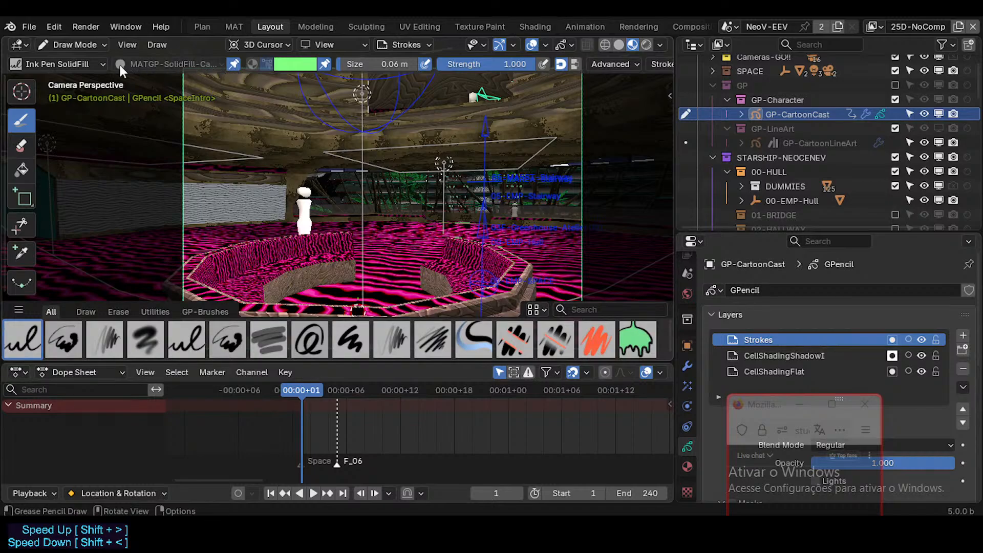
click(93, 63)
click(100, 63)
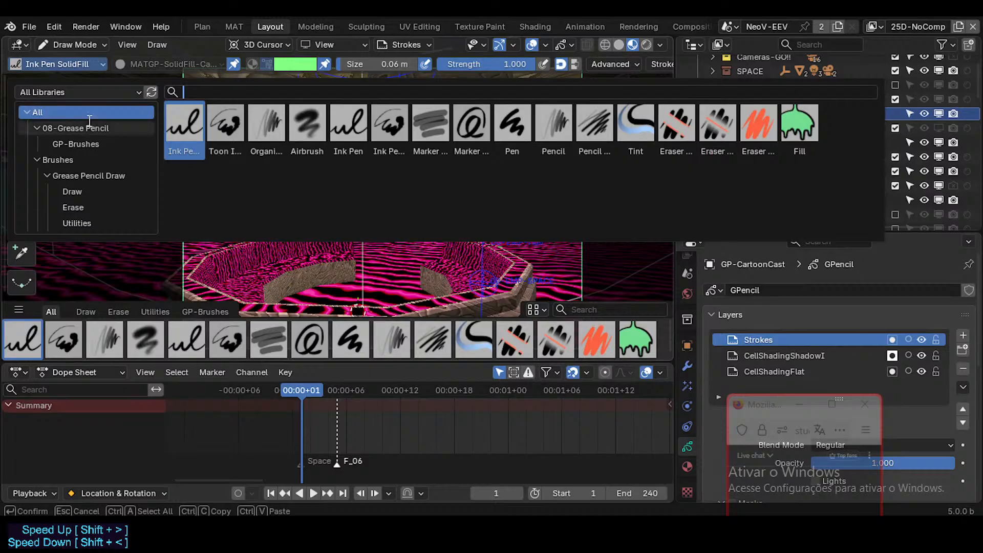
Pin the MATGP-Stroke material to the Toon Ink Pen brush, and set and pin its colour mode to Material.
click(226, 122)
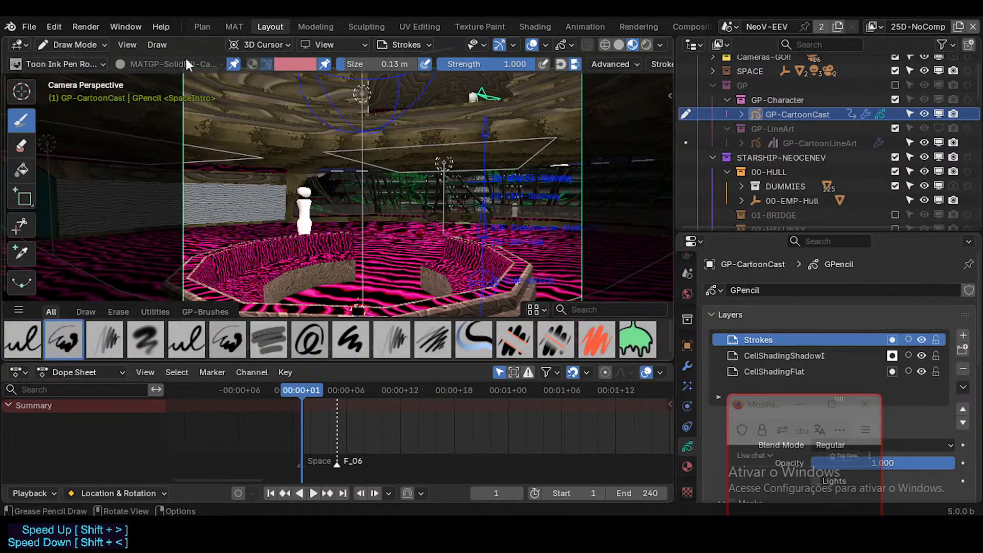
click(189, 64)
click(176, 95)
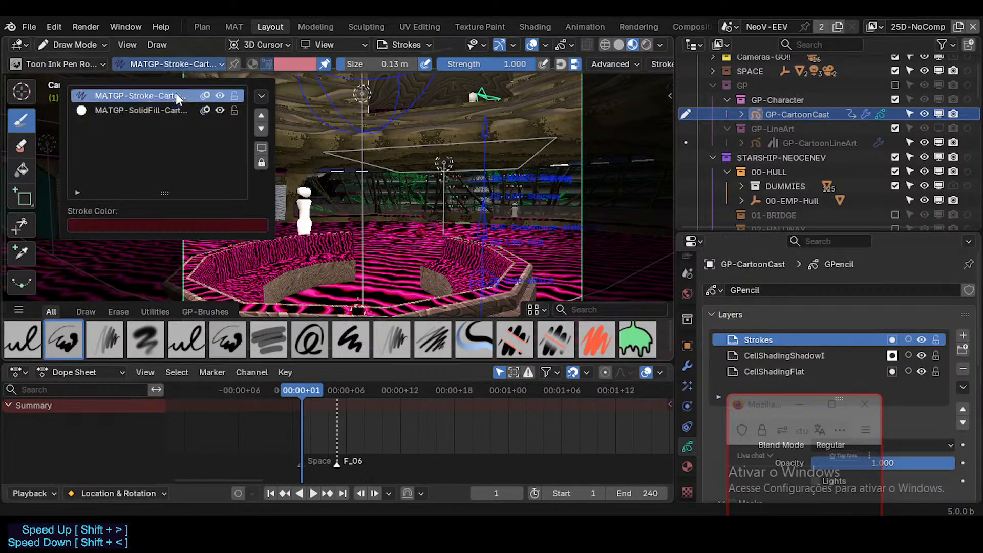
click(234, 64)
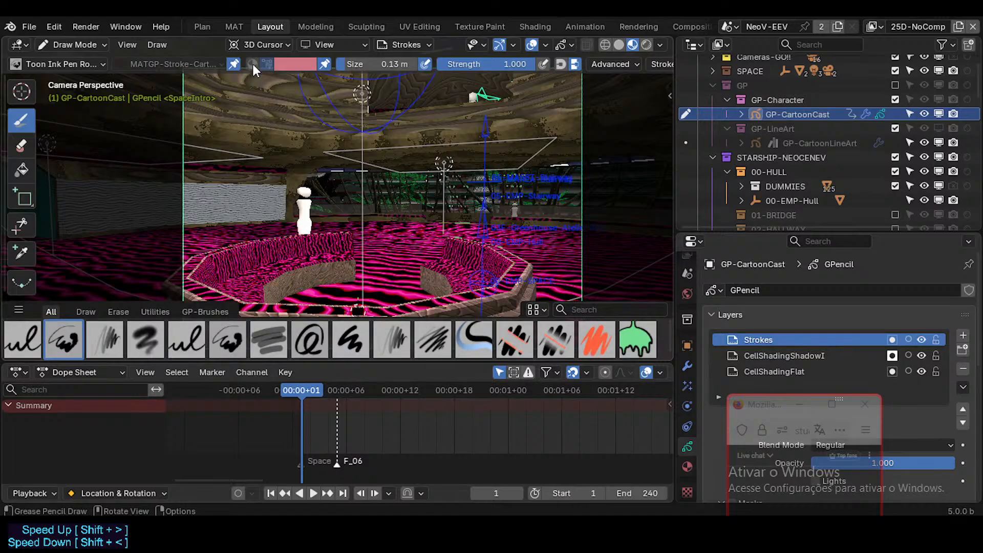
click(252, 64)
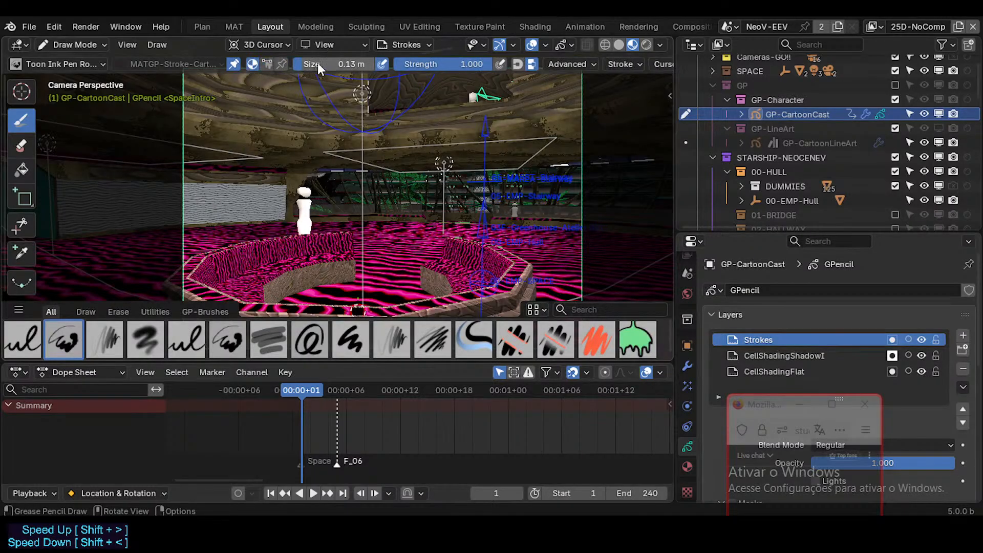
click(91, 66)
key(Escape)
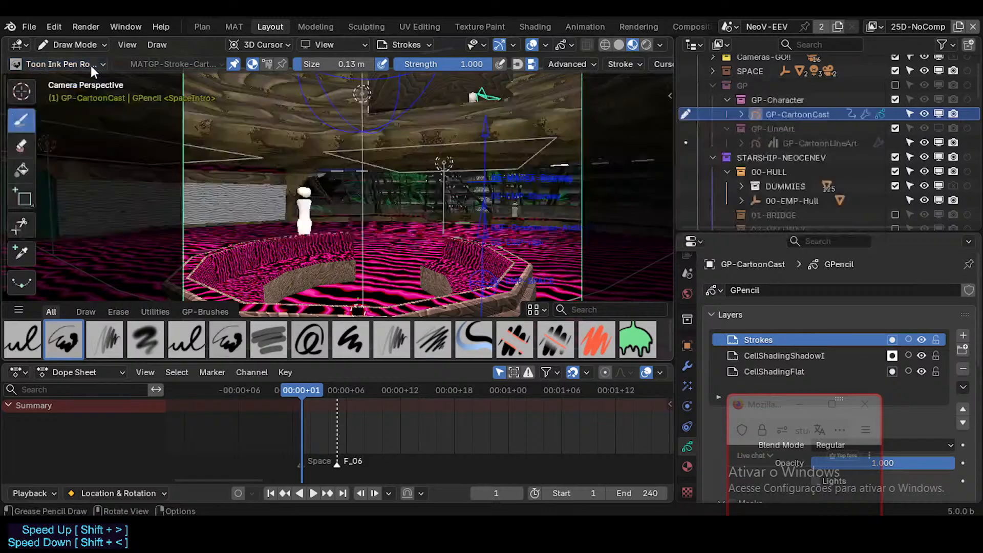
click(281, 62)
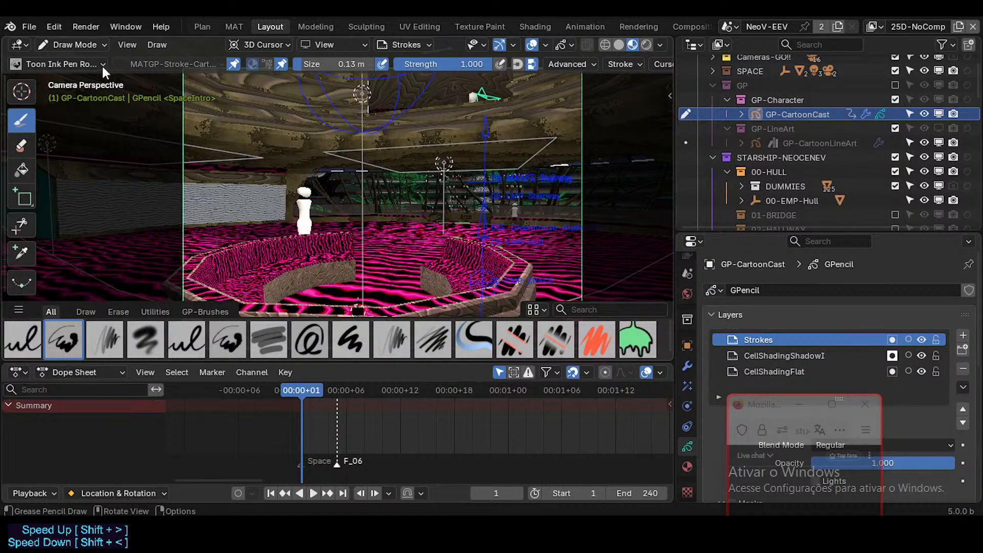
Switch to the Ink Pen SolidFill brush and assign it the linked PAL-CartoonDorothyUrban palette.
click(80, 66)
click(184, 128)
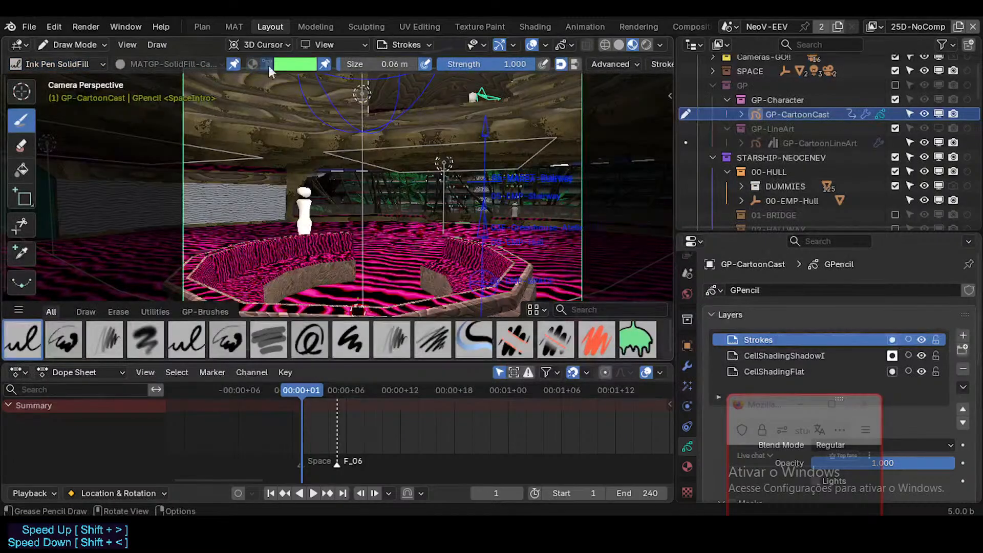
click(284, 65)
click(231, 185)
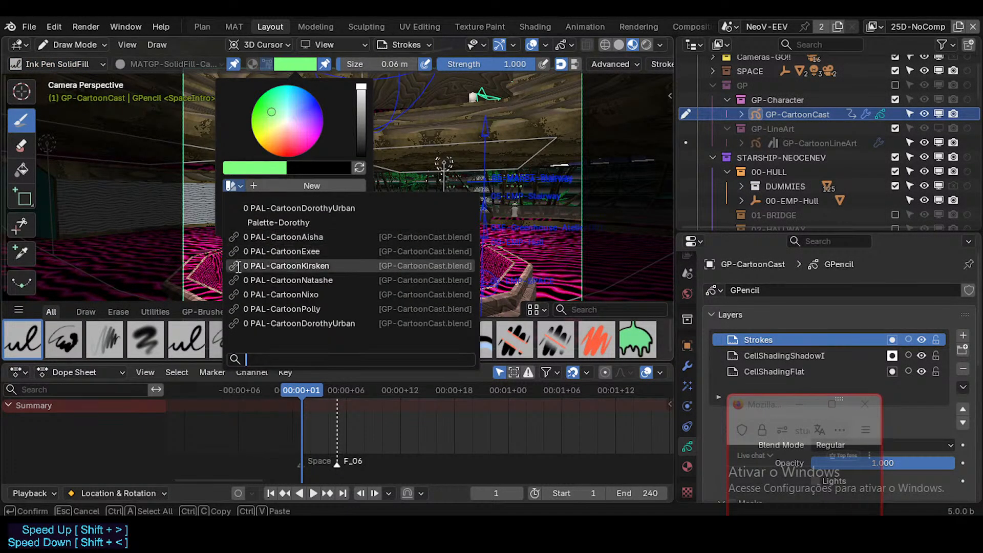
click(247, 324)
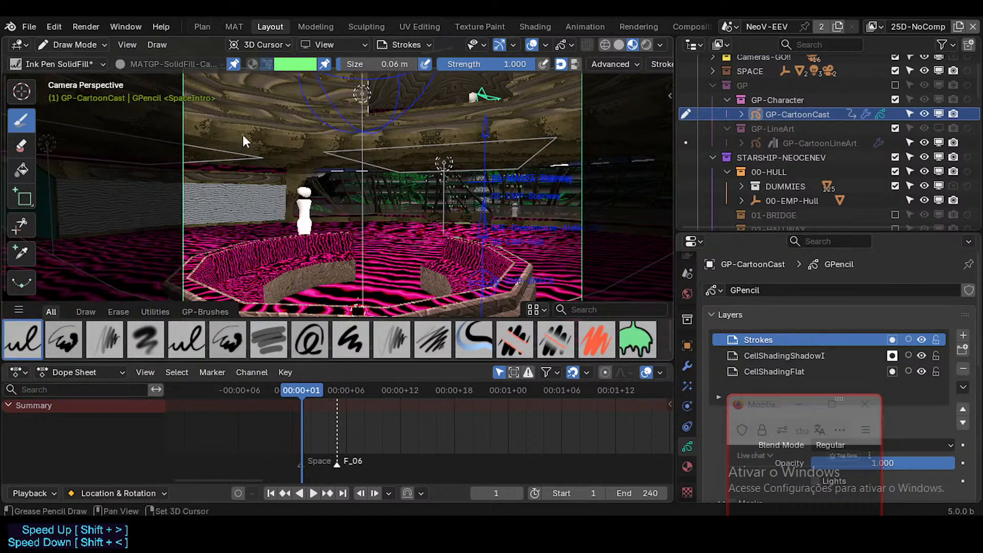
Alternate between the Toon Ink Pen and Ink Pen SolidFill brushes to compare their pinned settings, ending on Ink Pen SolidFill.
key(shift+space)
click(273, 142)
key(shift+space)
click(282, 142)
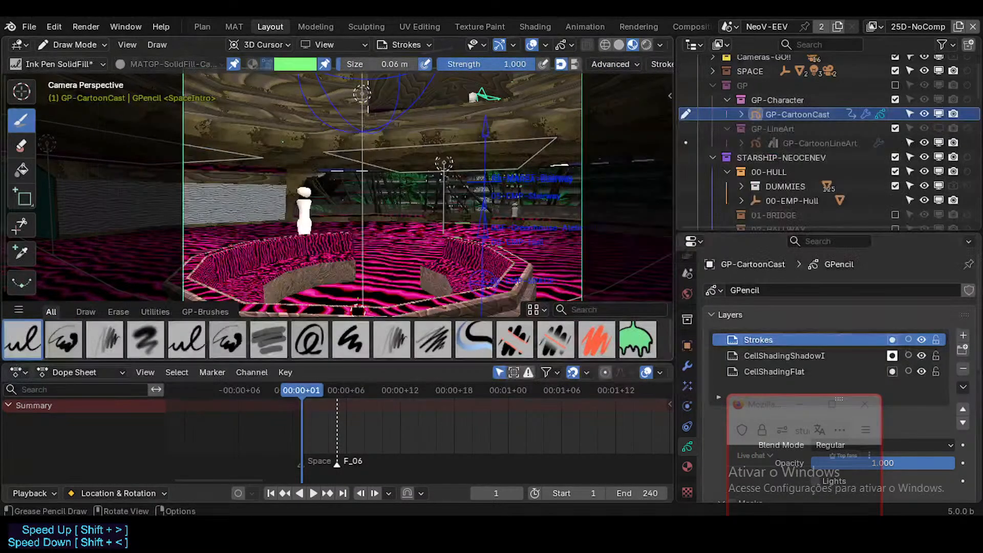
key(shift+space)
click(274, 142)
key(shift+space)
click(271, 136)
key(shift+space)
click(314, 146)
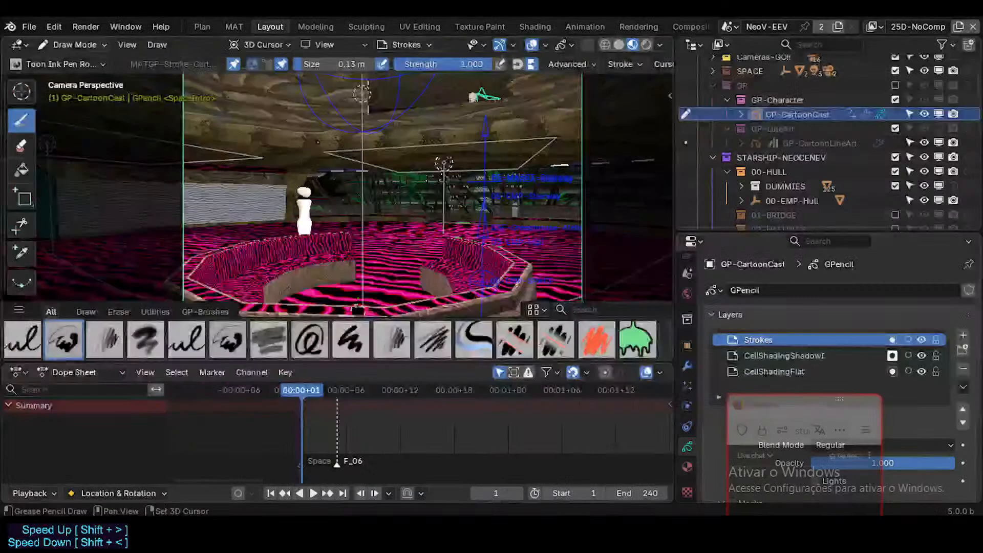
key(shift+space)
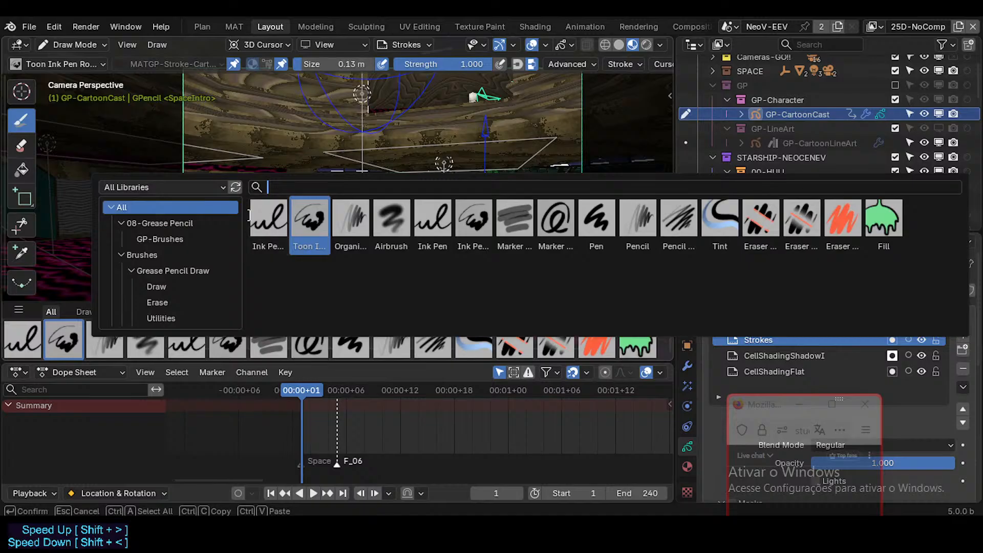
click(268, 219)
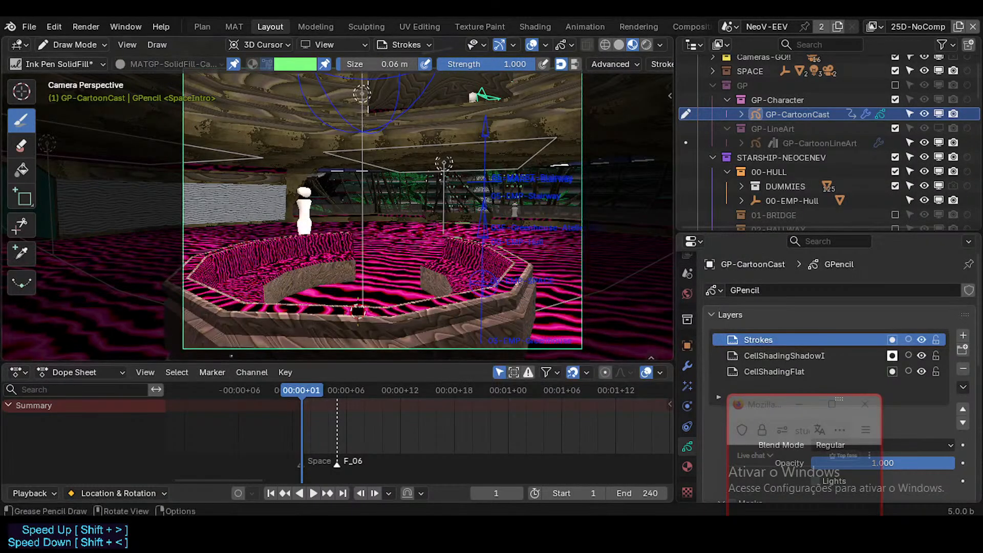
Enlarge the 3D viewport over the Dope Sheet, save the file and check the brush's palette swatches.
drag(226, 364, 225, 400)
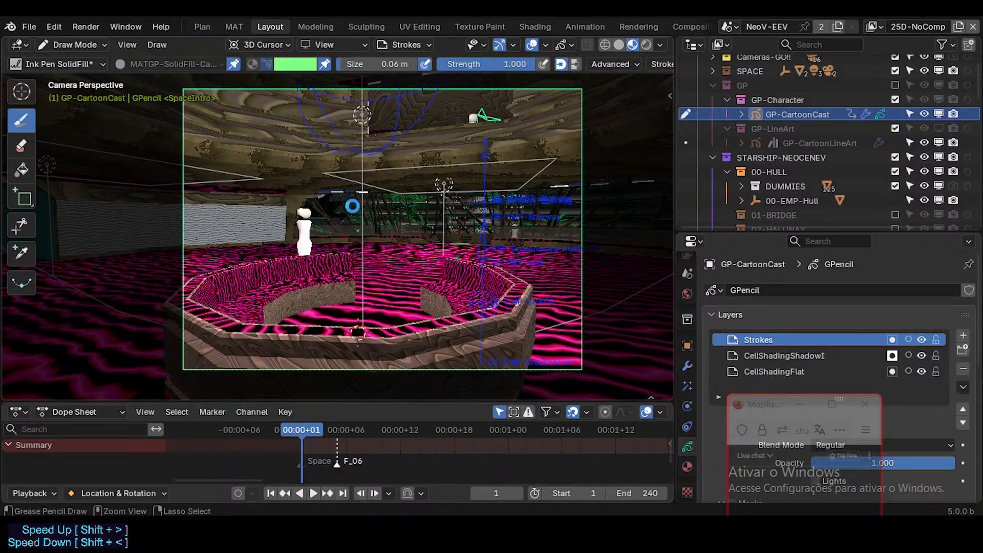
key(ctrl+s)
click(293, 62)
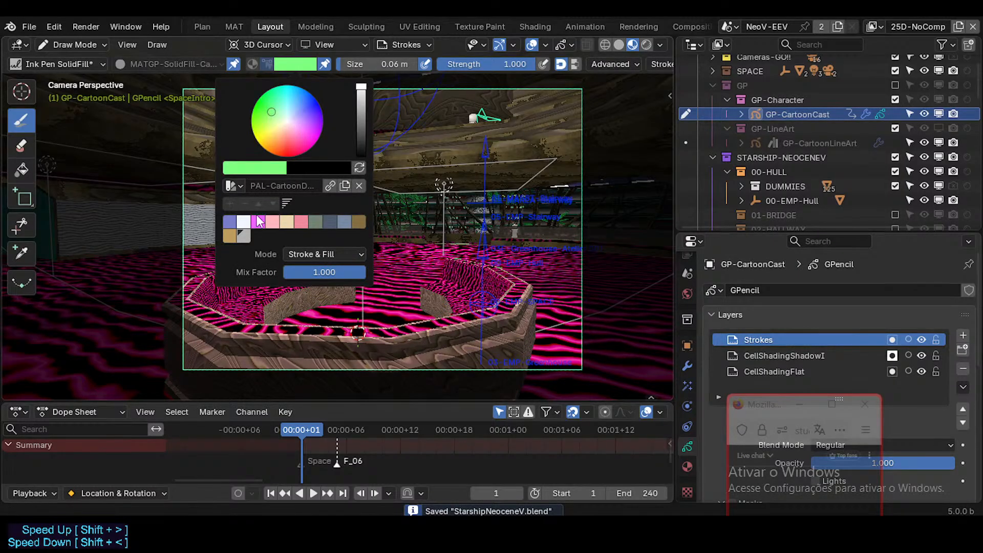
Save the file with the Toon Ink Pen brush active and try to draw on the Strokes layer.
key(shift+space)
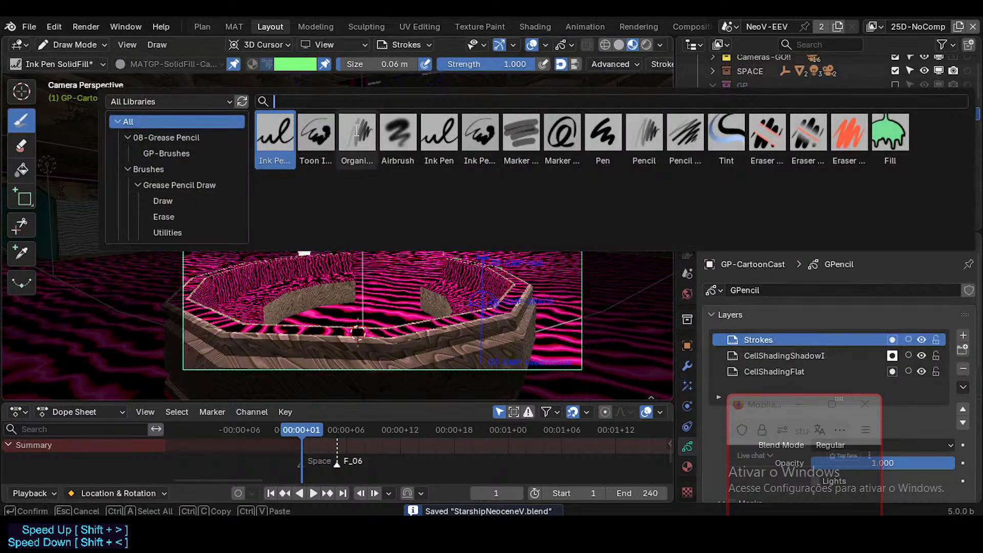
click(318, 149)
key(shift+space)
click(324, 172)
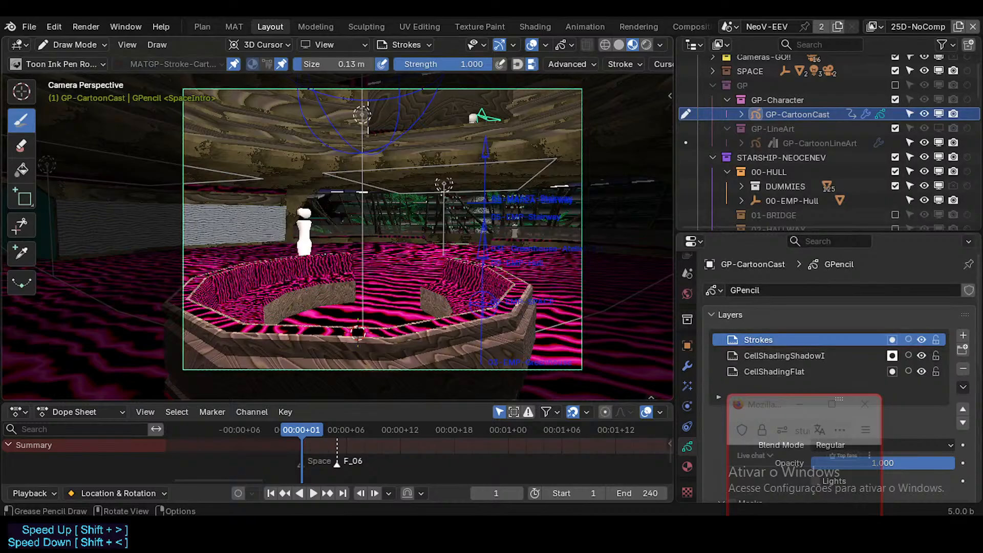
key(ctrl+s)
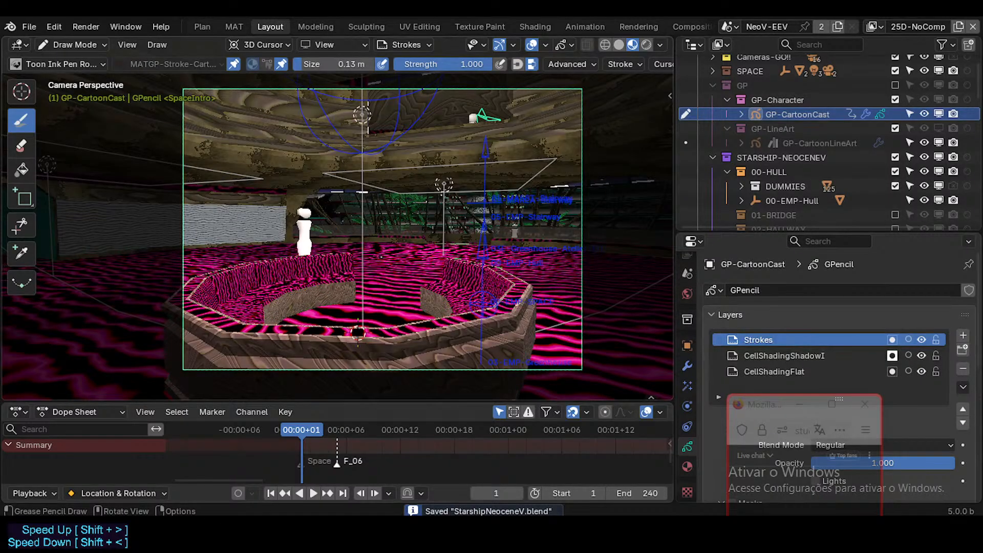
click(390, 297)
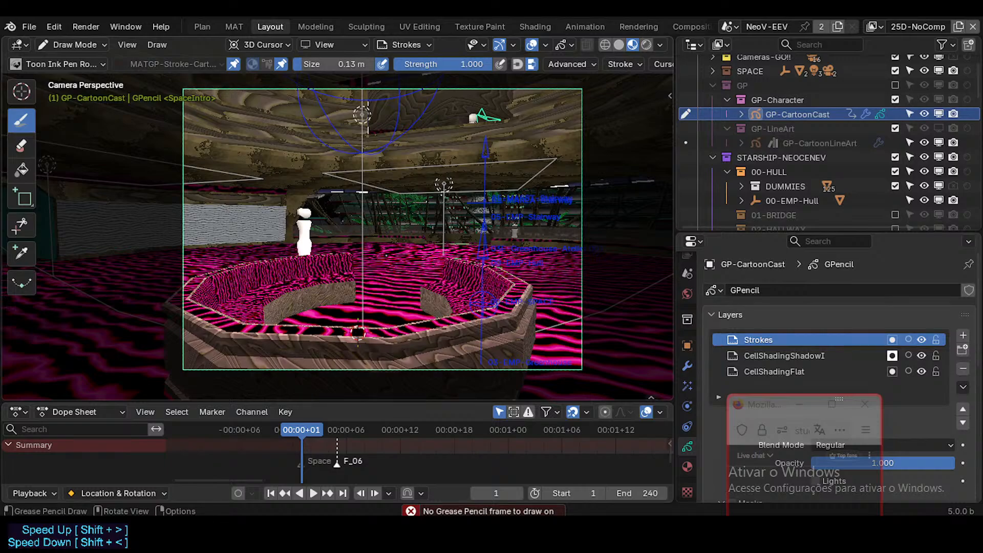
Insert a blank keyframe at frame 1 for GP-CartoonCast, with its channels shown in an enlarged Dope Sheet, and save the file.
key(shift+i)
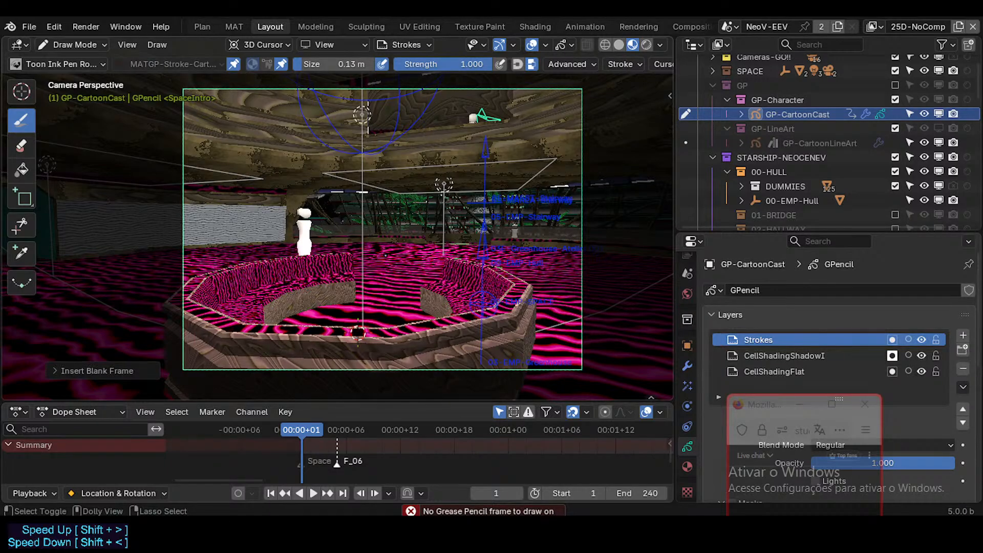
mouse_move(374, 401)
mouse_down()
mouse_move(388, 360)
mouse_move(388, 377)
mouse_up()
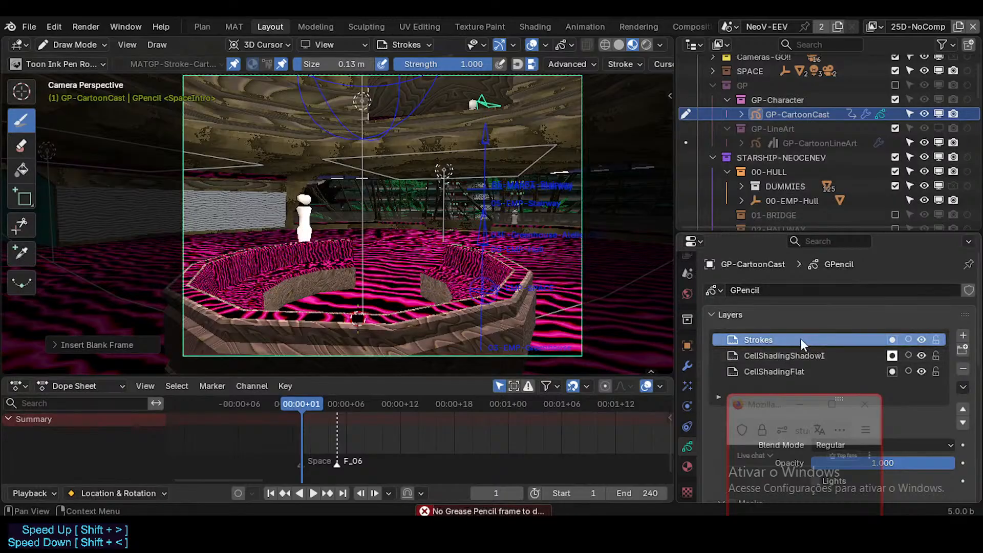
drag(770, 409, 809, 404)
click(801, 115)
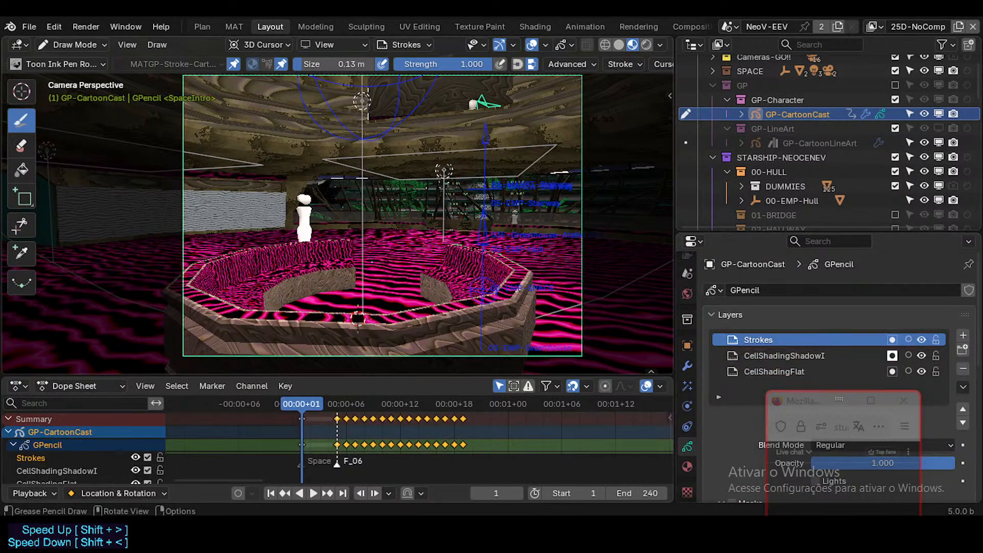
drag(425, 244, 377, 266)
key(ctrl)
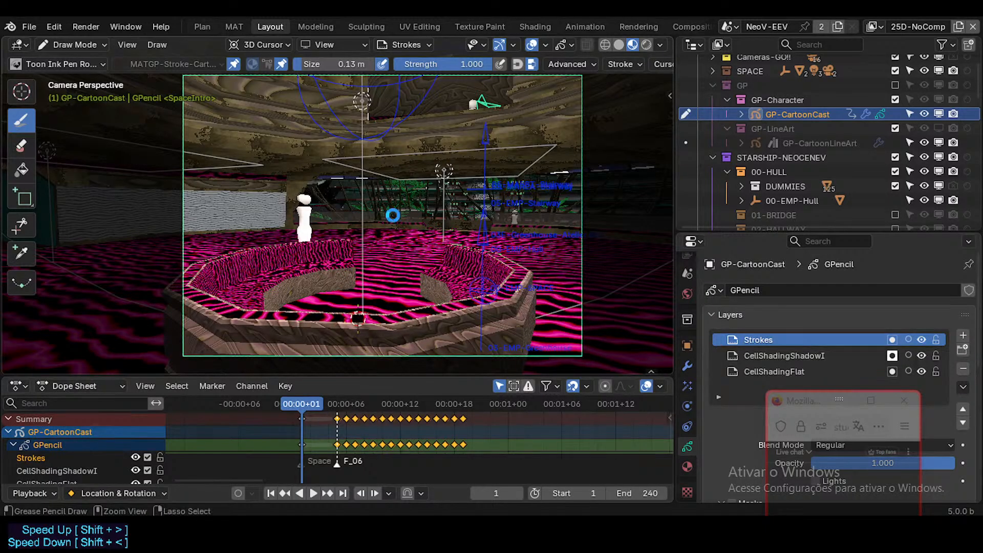
key(ctrl+s)
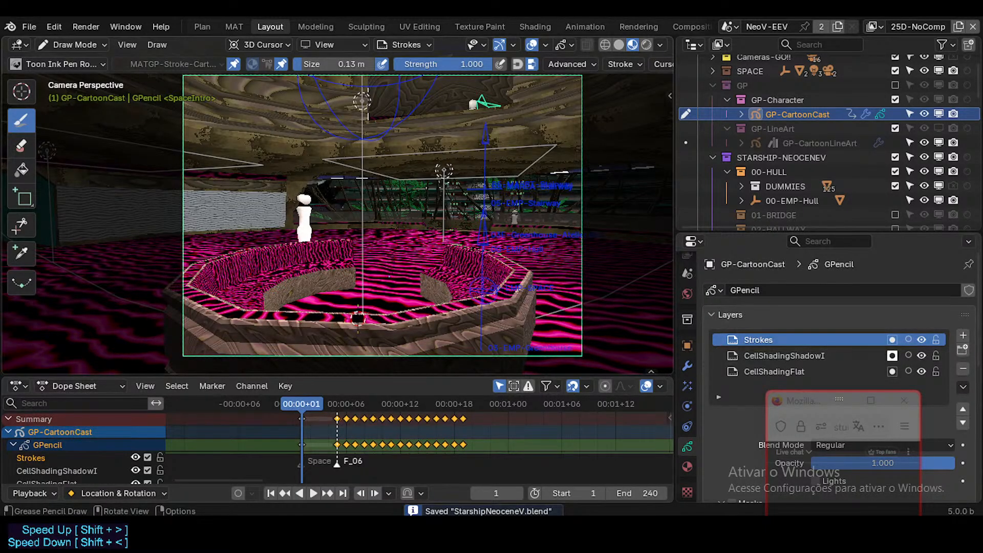
Draw freehand test strokes over the round bench with the Toon Ink Pen on the Strokes layer, and undo them.
mouse_move(356, 339)
mouse_down()
mouse_move(406, 236)
mouse_move(370, 287)
mouse_move(394, 314)
mouse_up()
mouse_move(336, 313)
mouse_down()
mouse_move(321, 248)
mouse_move(284, 317)
mouse_move(439, 295)
mouse_move(418, 307)
mouse_up()
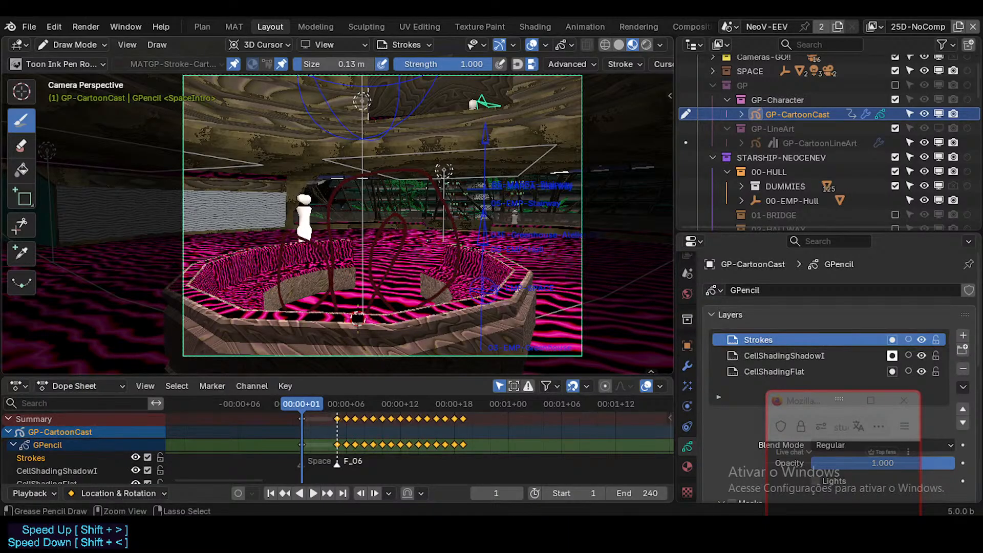
key(ctrl+z)
key(ctrl+z)
key(ctrl+z)
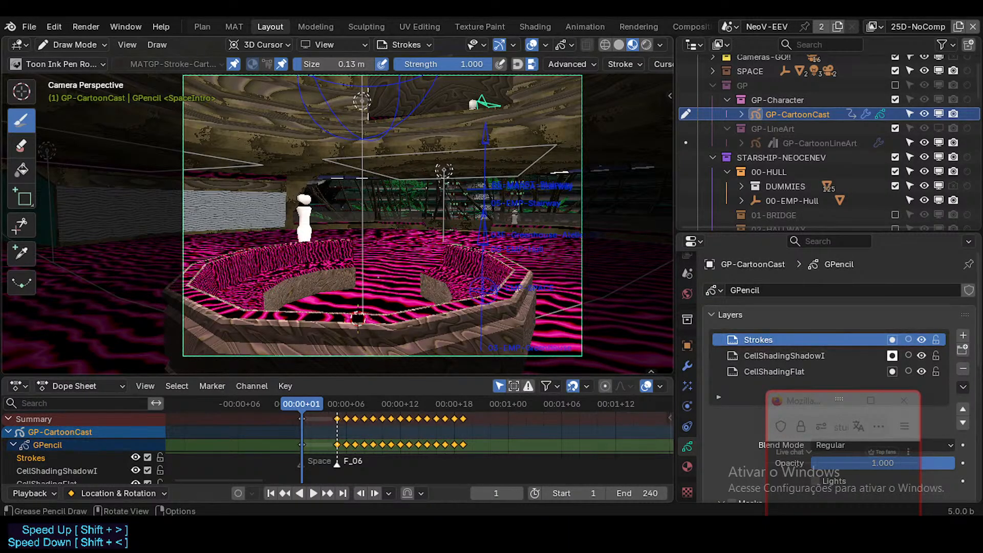
middle_drag(378, 277, 394, 297)
scroll(393, 297, down, 3)
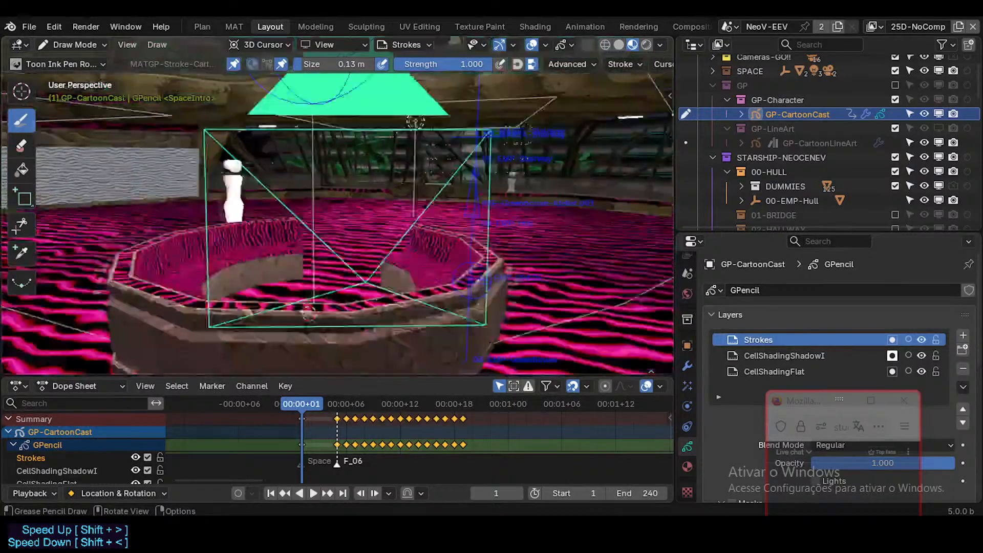
key(KP_0)
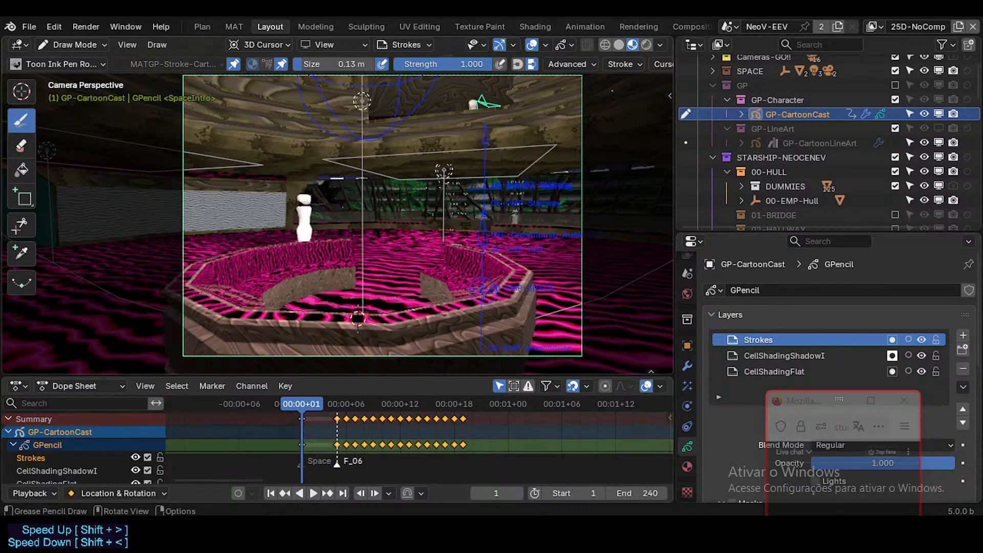
Find the Screencast Keys settings in the 3D viewport's sidebar and look over their display options.
key(n)
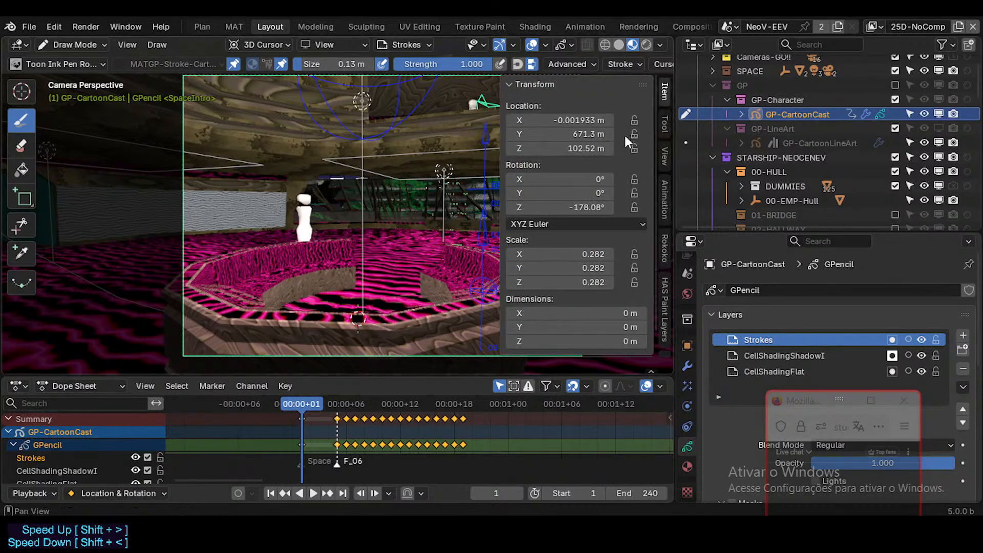
click(542, 84)
scroll(664, 228, down, 4)
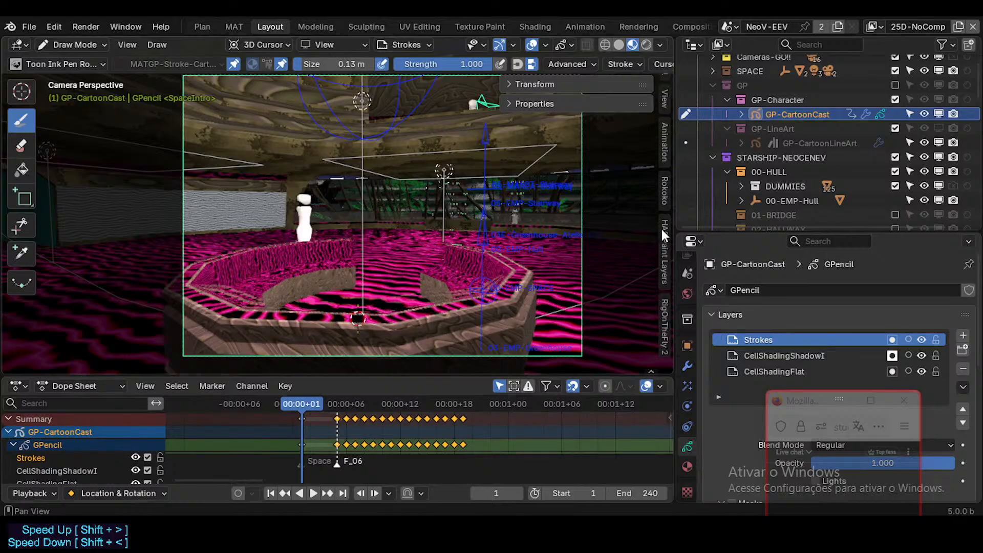
scroll(662, 228, up, 4)
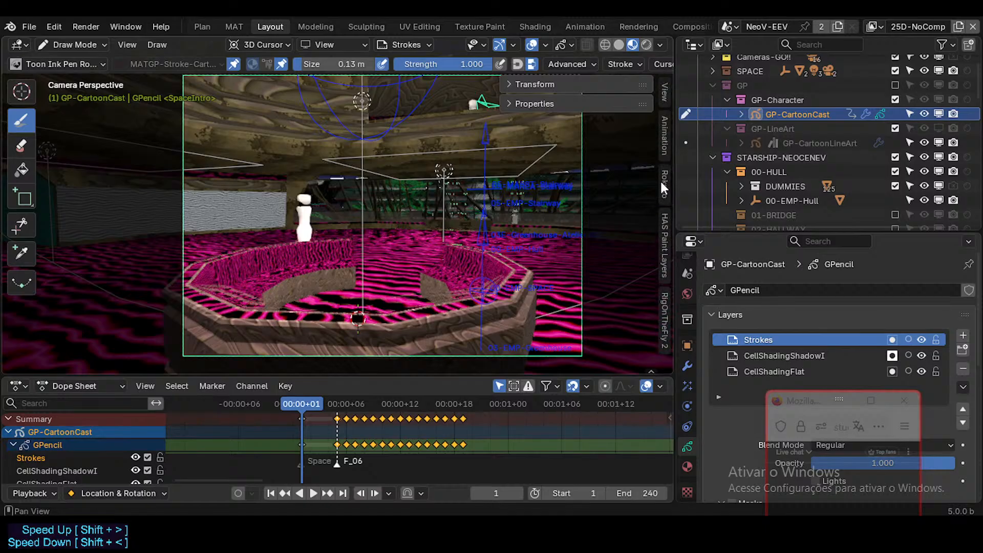
click(667, 149)
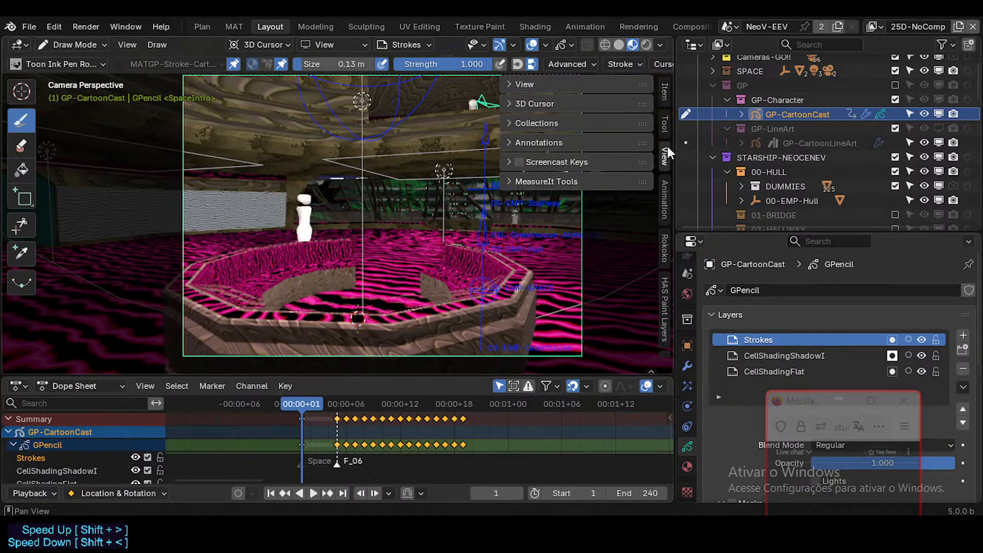
click(509, 163)
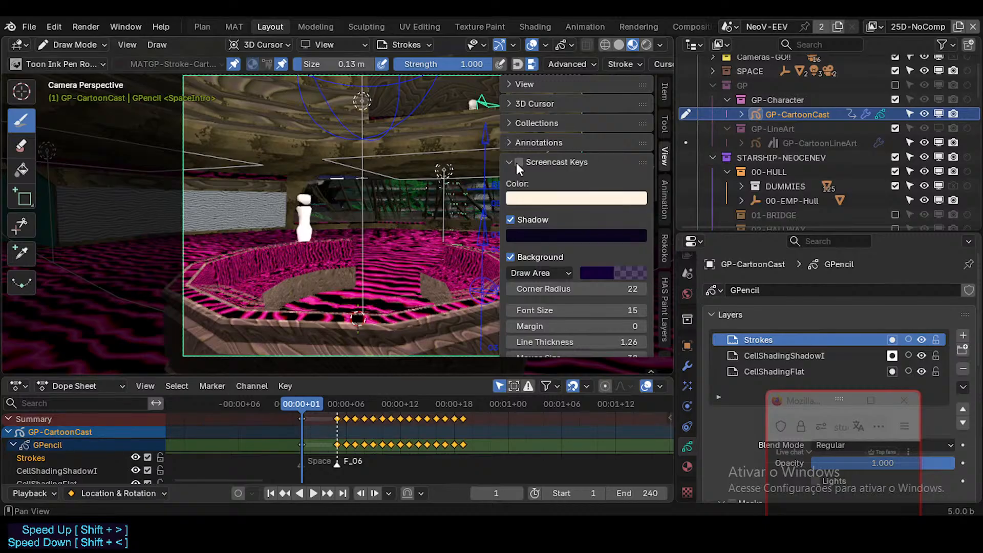
key(n)
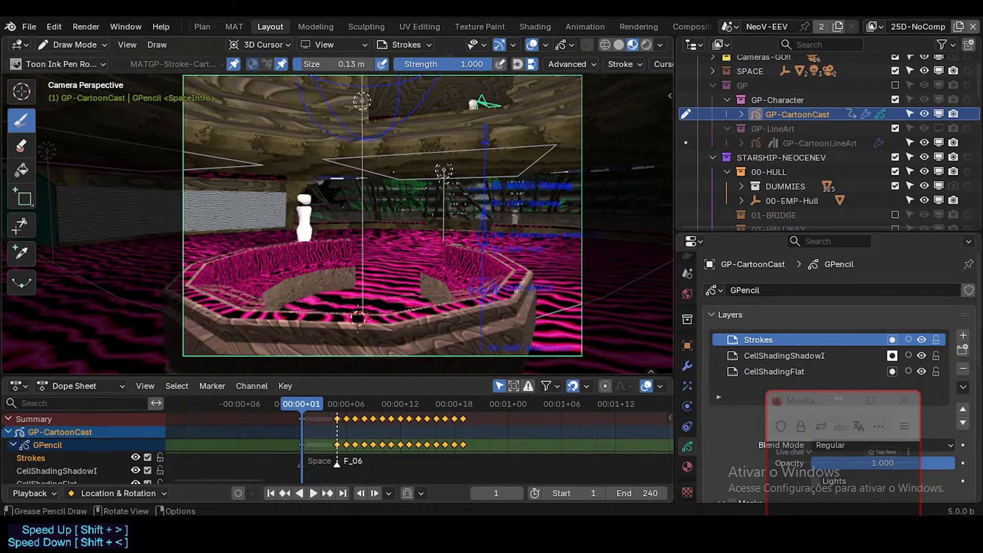
Save the file and update the Screencast Keys extension in the Preferences.
key(ctrl+comma)
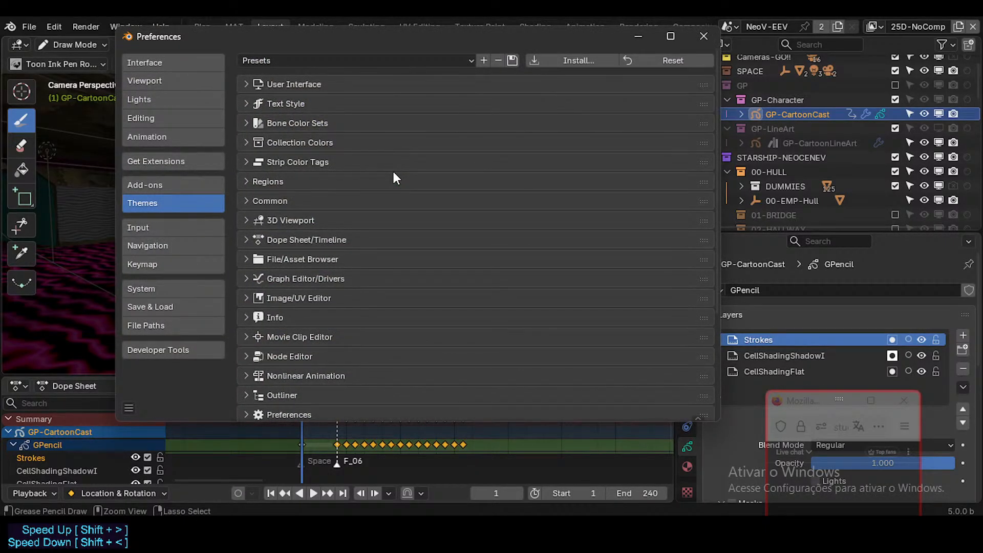
click(703, 34)
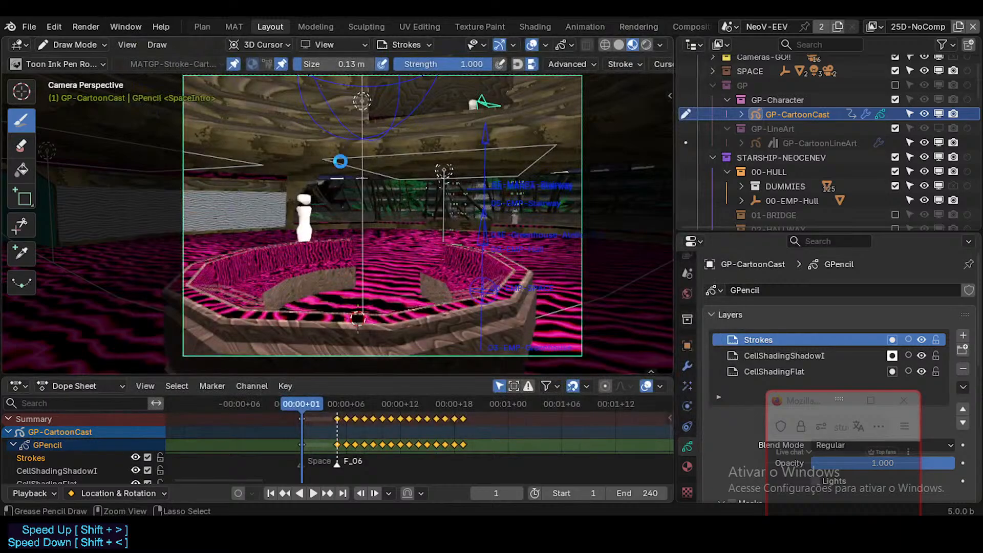
key(ctrl+s)
key(ctrl+comma)
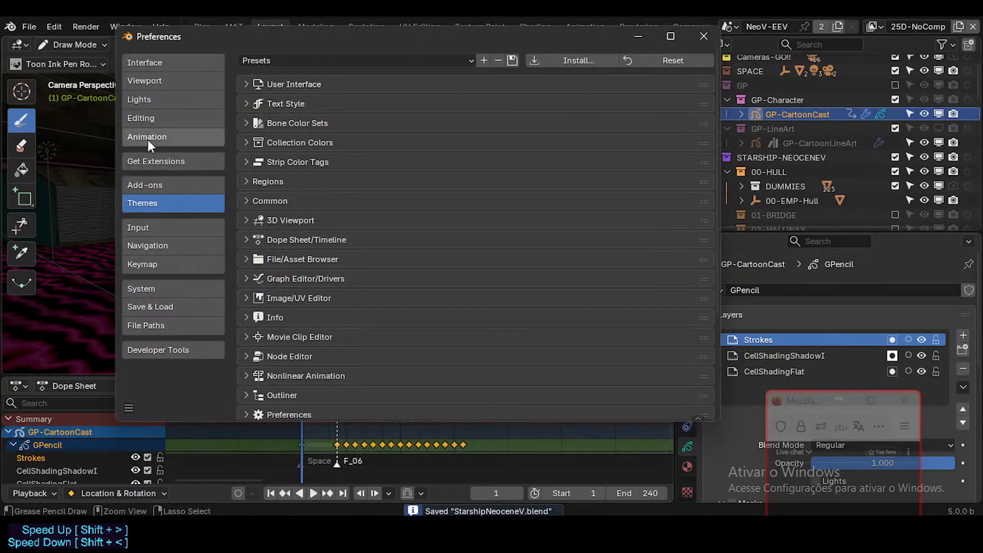
click(176, 159)
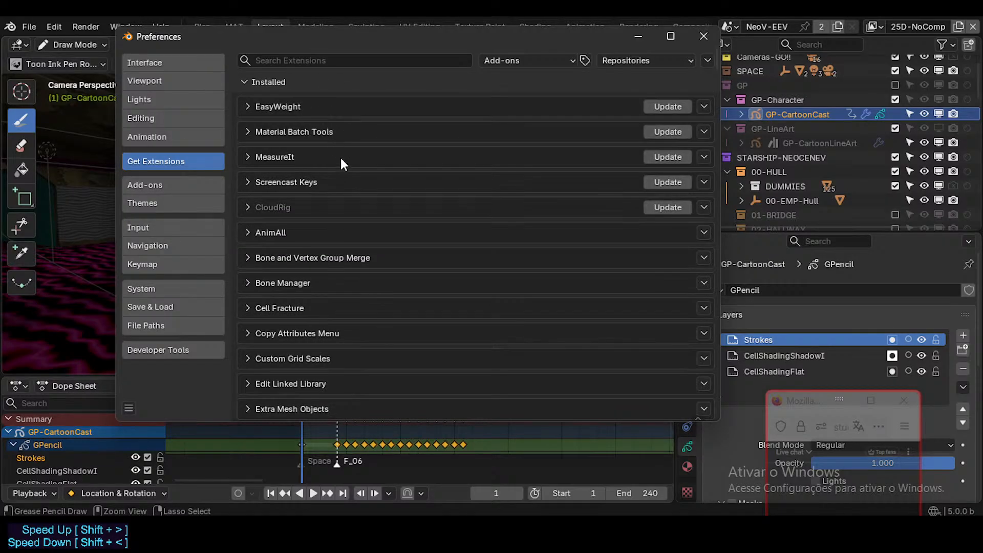
click(248, 183)
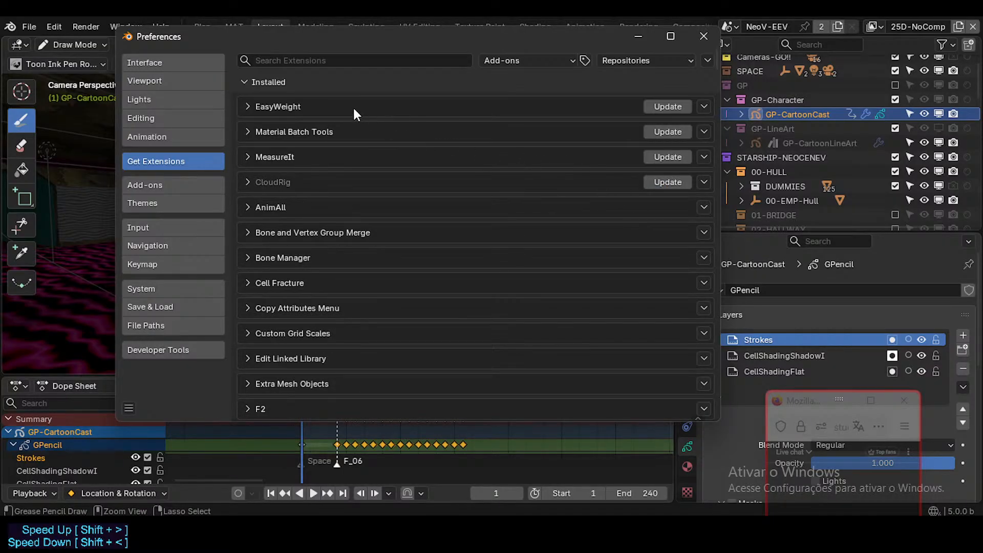
Examine the installed and available extensions, including the details of the updated Screencast Keys.
click(249, 106)
click(249, 107)
scroll(339, 244, down, 15)
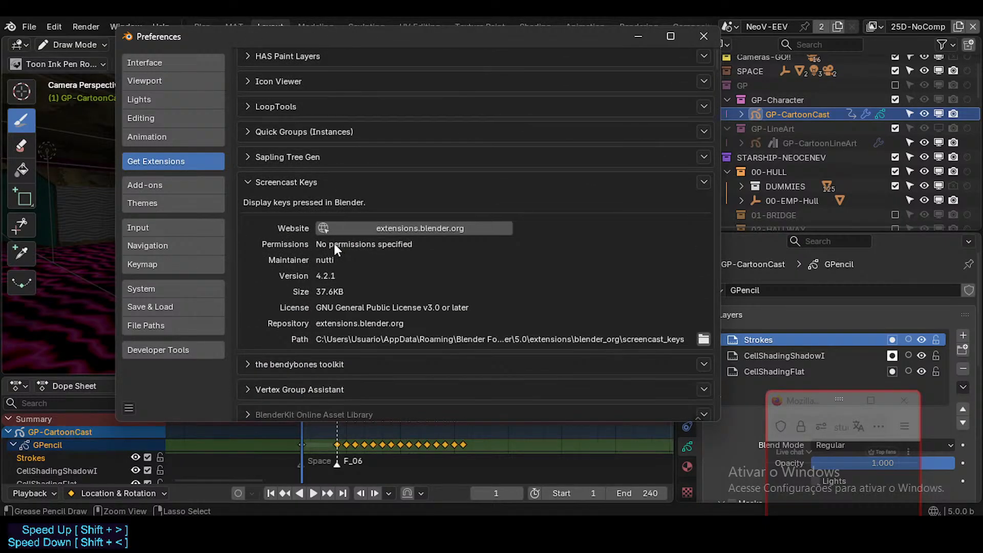
click(248, 183)
scroll(468, 307, down, 6)
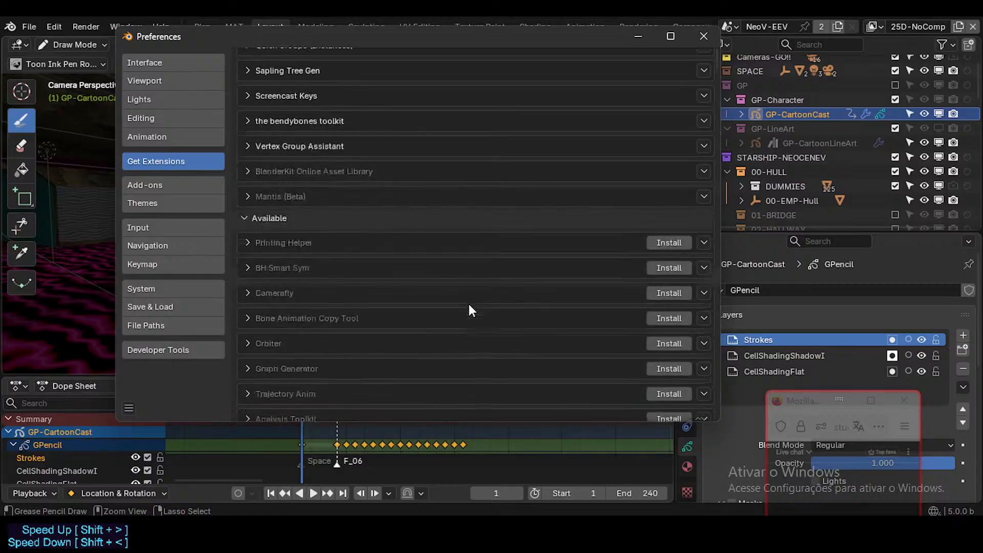
scroll(571, 253, down, 8)
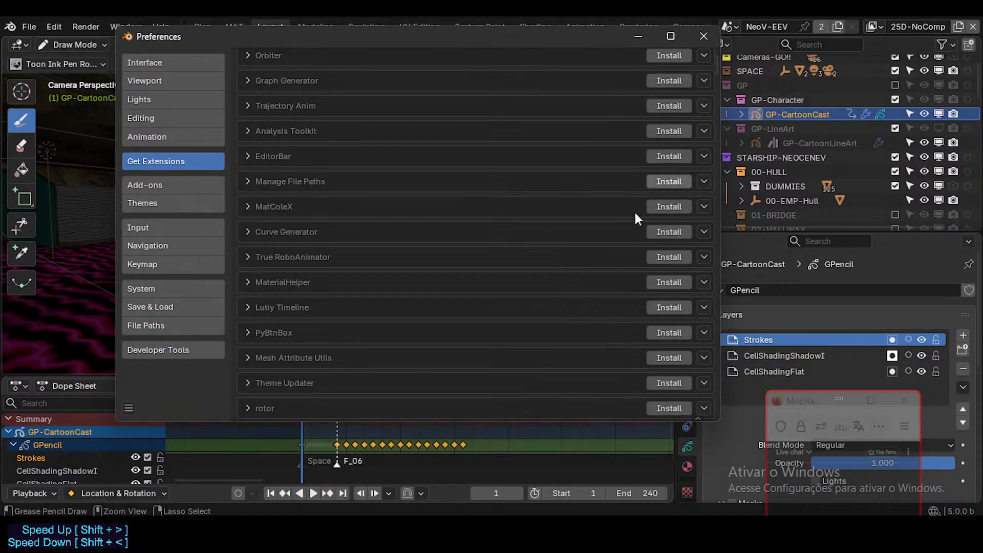
scroll(635, 213, up, 12)
scroll(441, 204, up, 10)
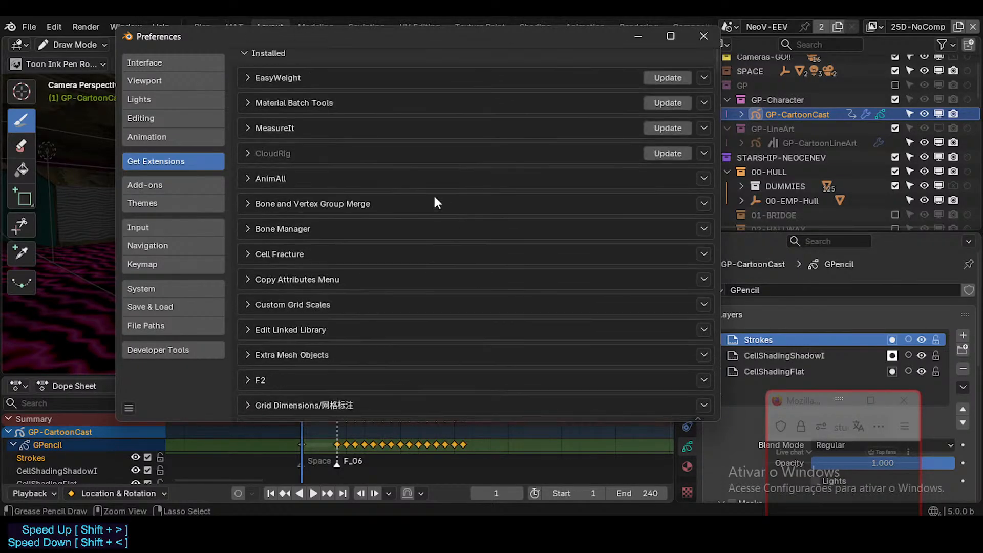
Search the installed add-ons for "scre", review the Screencast Keys configuration, and close the Preferences.
click(190, 186)
click(332, 62)
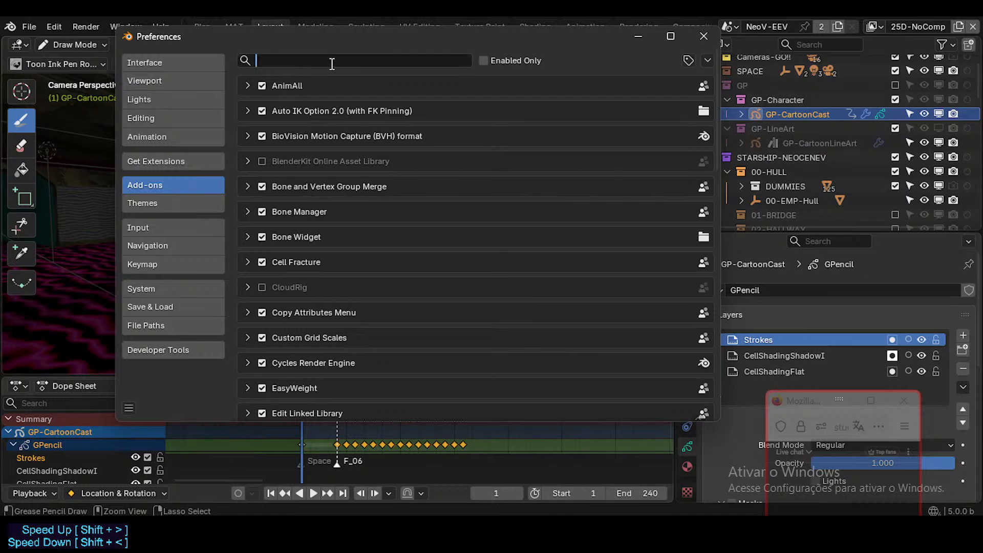
text(scre)
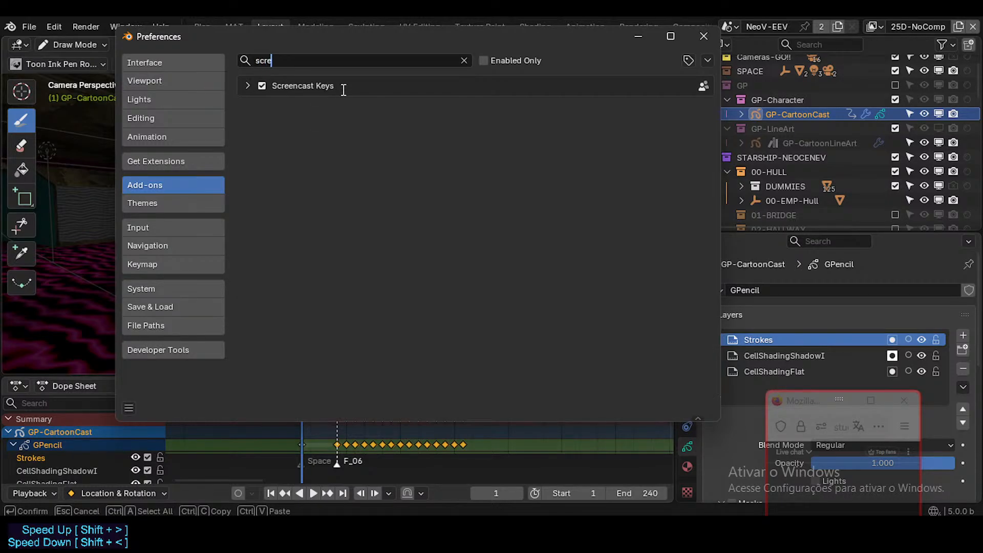
click(248, 86)
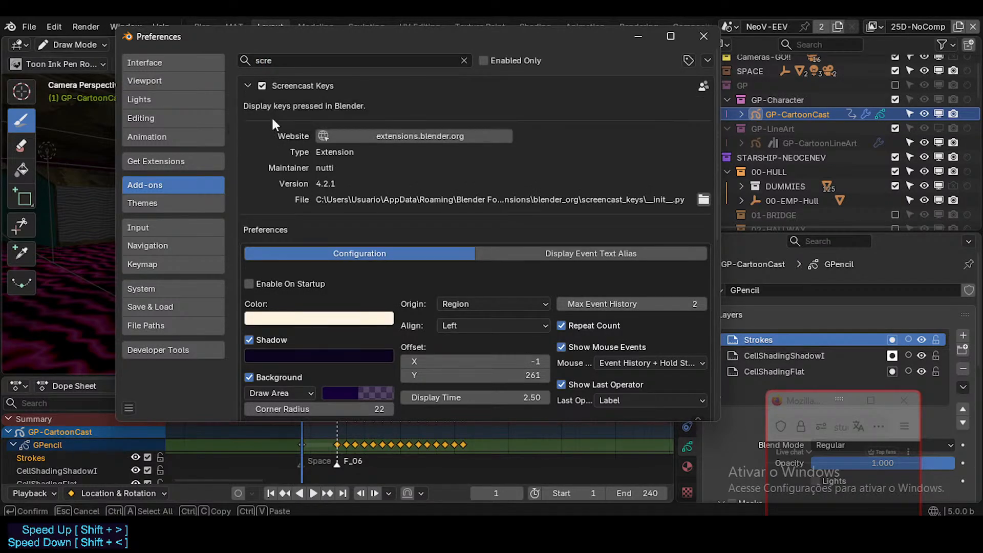
scroll(287, 164, down, 6)
scroll(298, 184, up, 6)
click(248, 87)
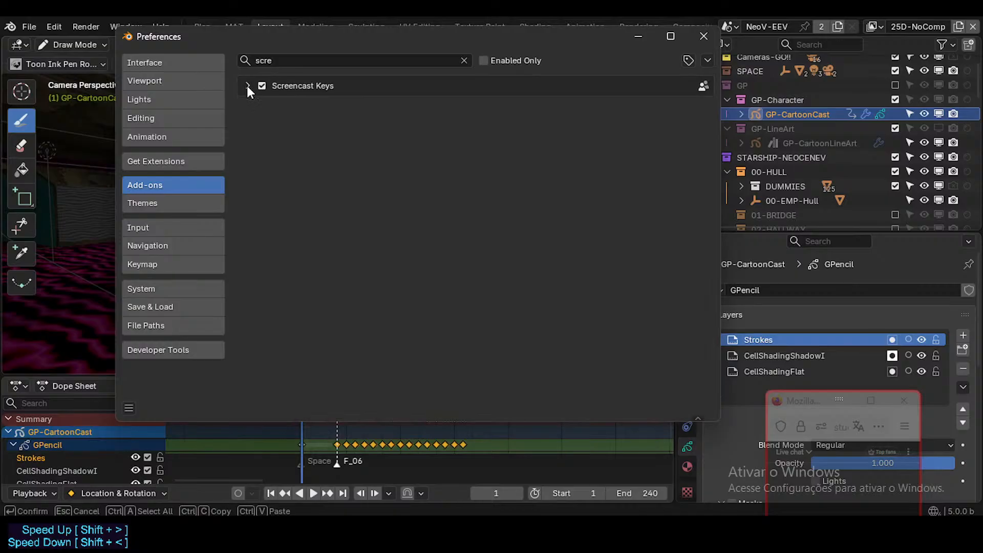
click(462, 61)
click(703, 36)
Turn on Screencast Keys for the 3D viewport and test its display by zooming out and back in.
key(n)
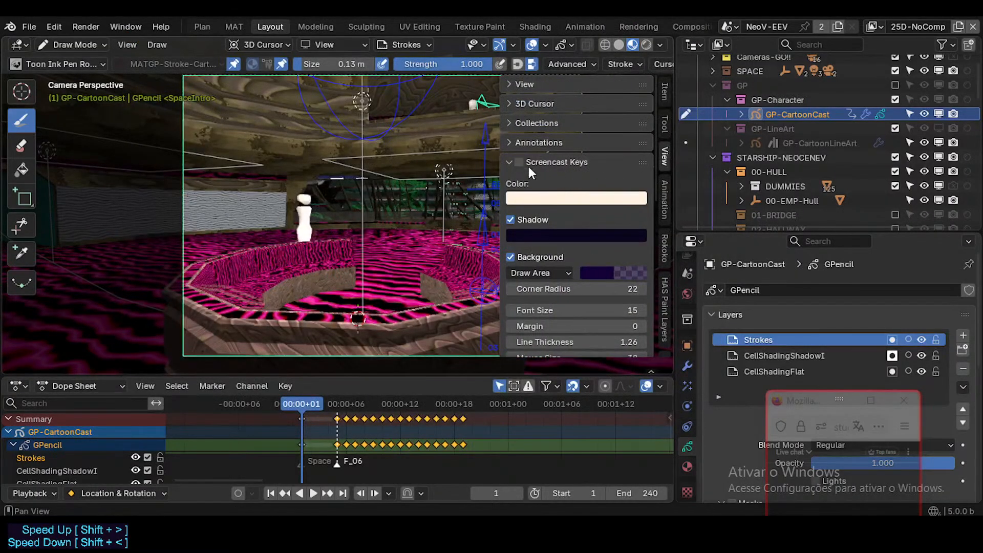
click(520, 164)
key(n)
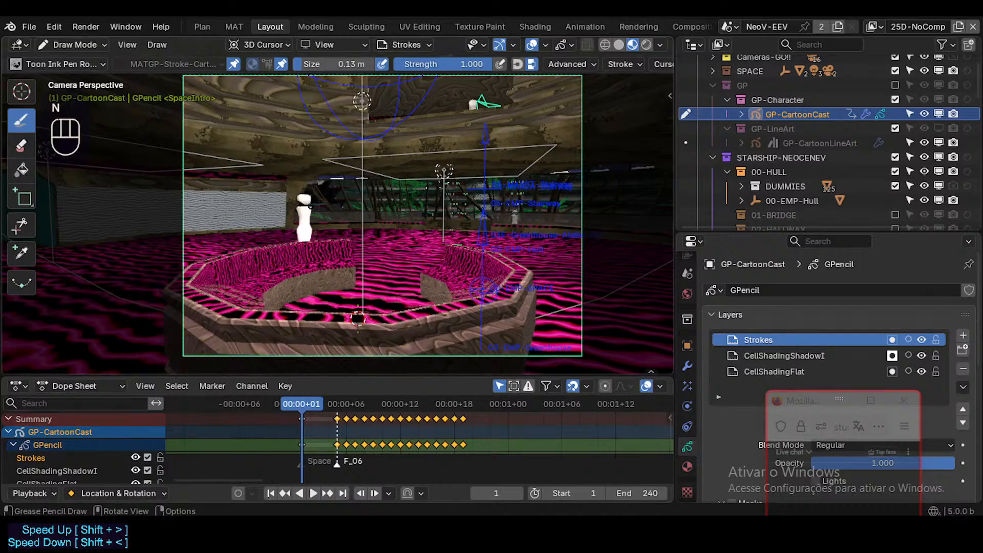
scroll(338, 215, down, 1)
scroll(338, 215, up, 1)
Reduce the Y offset of Screencast Keys to lower the key display within the 3D viewport.
key(n)
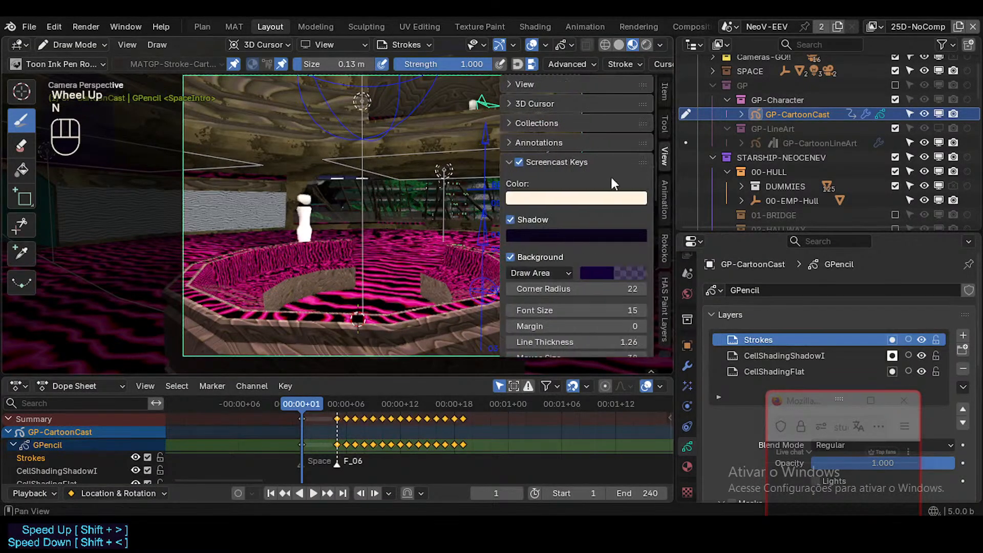
scroll(579, 221, down, 3)
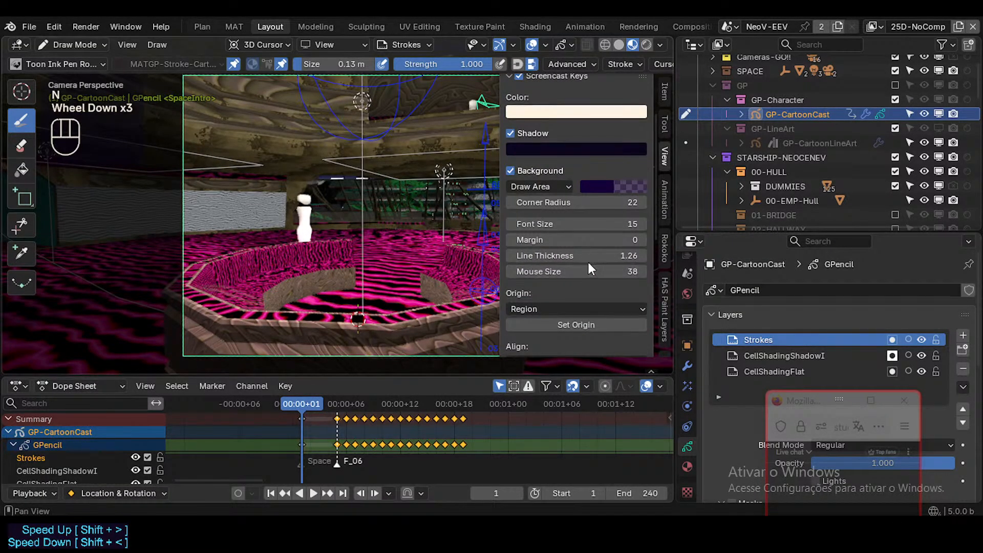
scroll(581, 254, down, 2)
scroll(576, 242, down, 2)
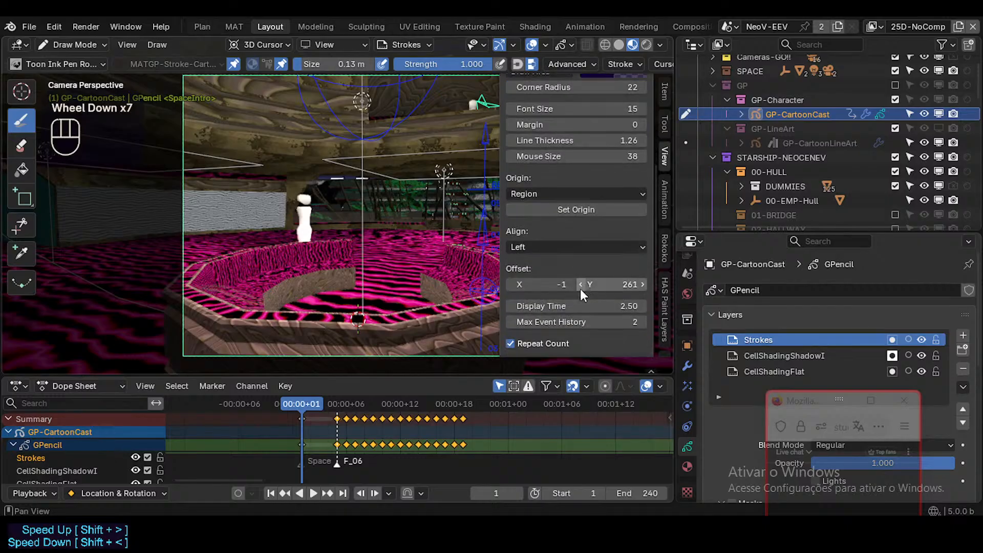
drag(615, 284, 567, 285)
key(n)
Return to the camera view, save the file and try the custom Flip toggle.
middle_drag(400, 224, 376, 207)
key(KP_0)
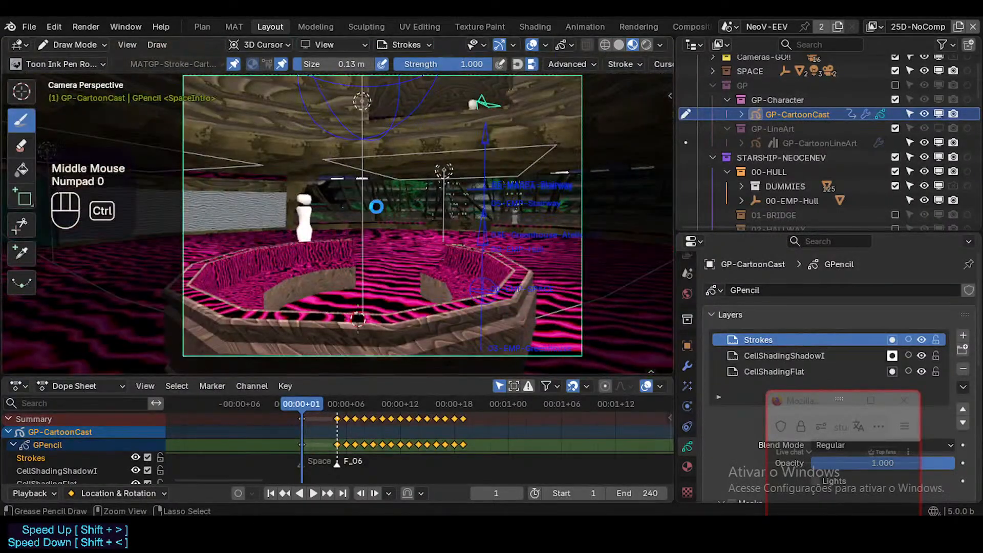
key(ctrl+s)
key(shift+ctrl+alt+f)
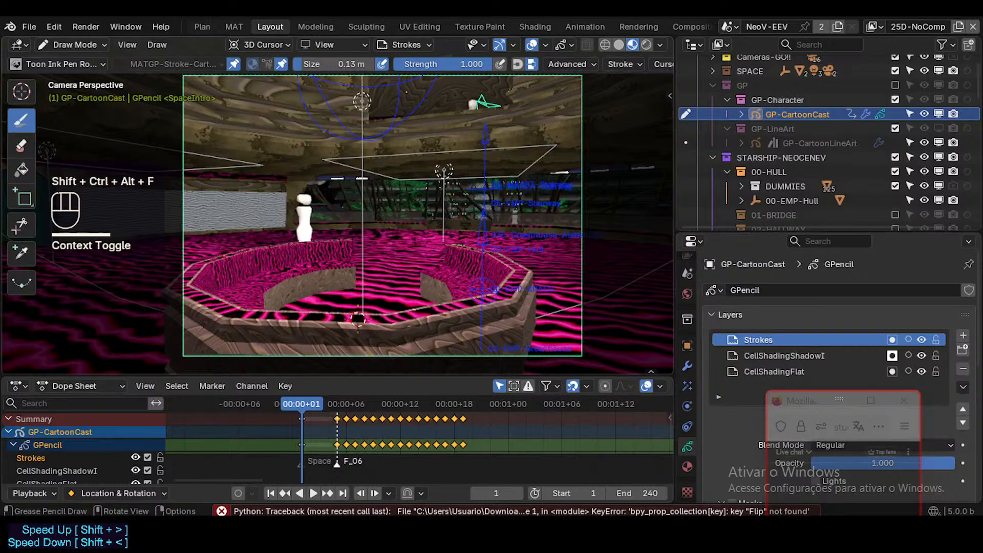
Review the Grease Pencil overlay and layer options, and enable Fade Objects for the 3D viewport.
click(567, 44)
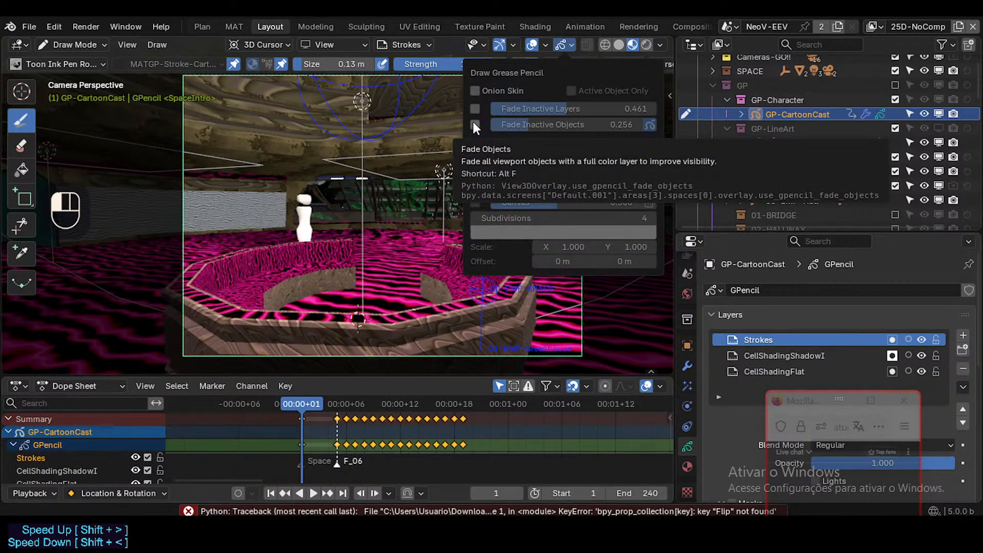
mouse_move(405, 45)
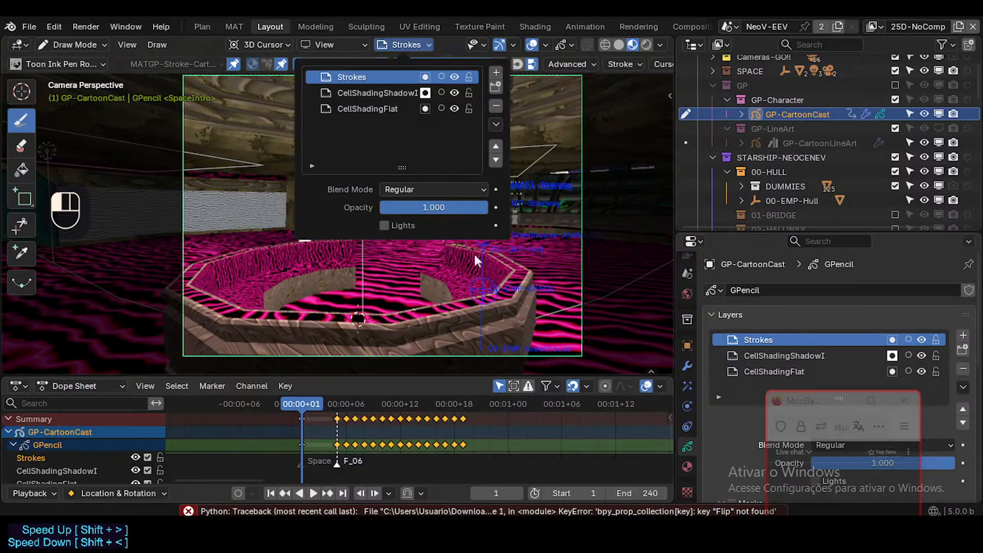
key(alt+f)
key(alt+f)
key(alt+f)
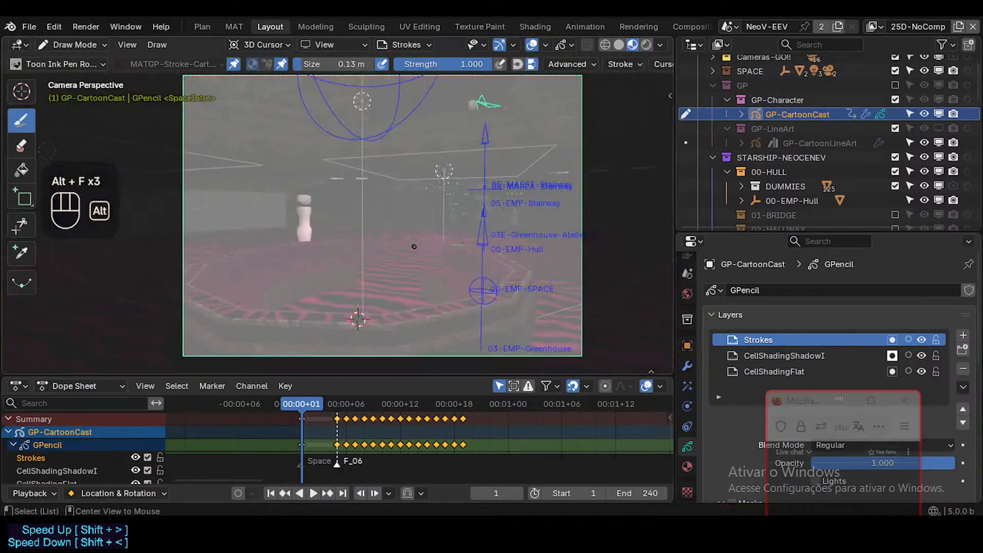
Draw two test strokes over the octagonal seating pit on the Strokes layer and undo them.
mouse_move(348, 275)
mouse_down()
mouse_move(363, 312)
mouse_move(396, 222)
mouse_up()
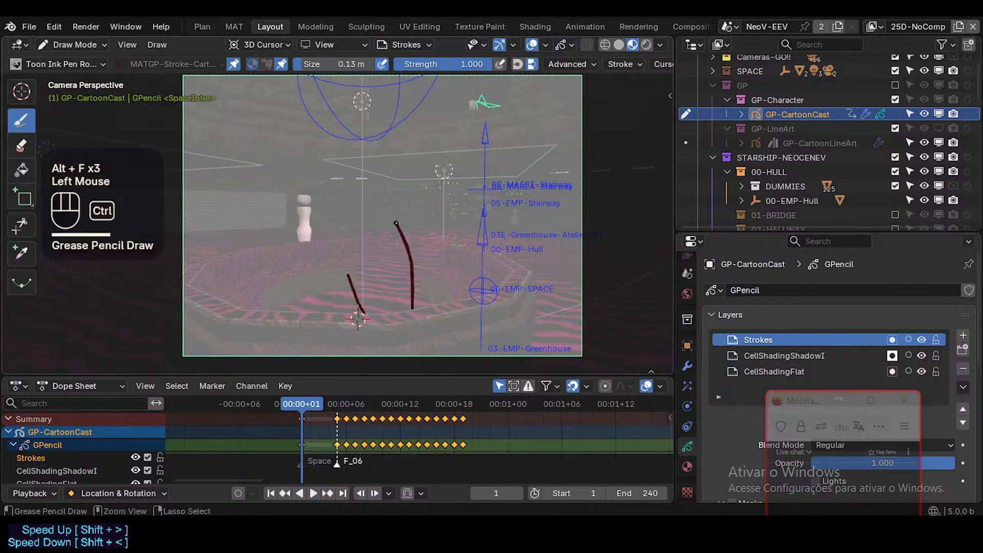
key(ctrl+z)
key(ctrl+z)
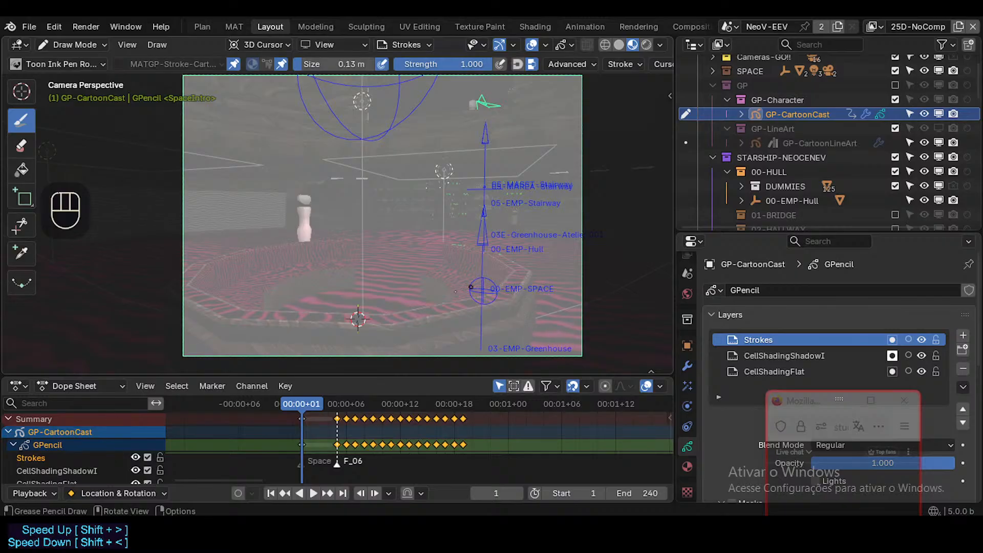
Save the file, leave Draw Mode for Object Mode and select the white dummy beside the seating pit.
key(ctrl+s)
key(ctrl+Tab)
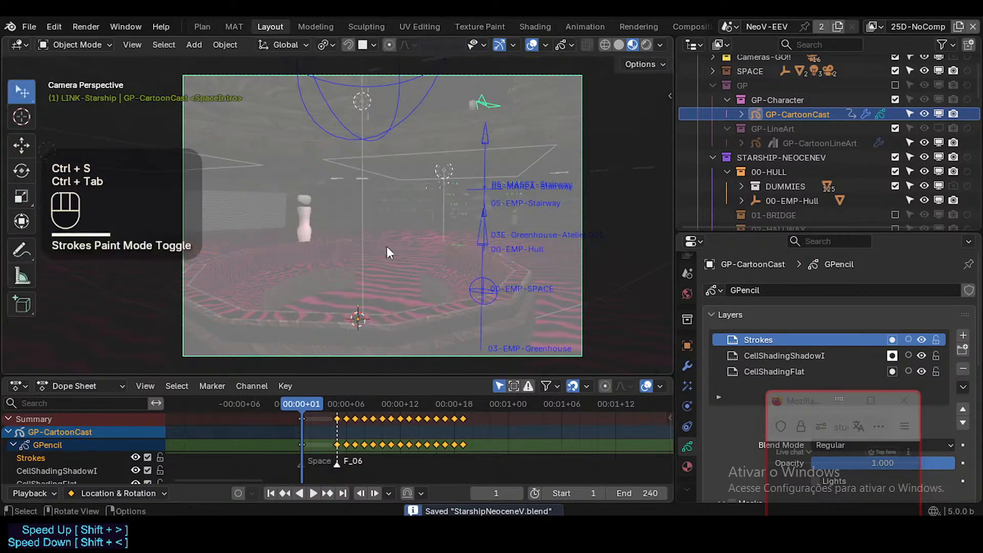
click(315, 229)
Walk the camera around the University room to reframe the octagonal seating pit with the dummy behind its rim, and save the file.
key(shift+grave)
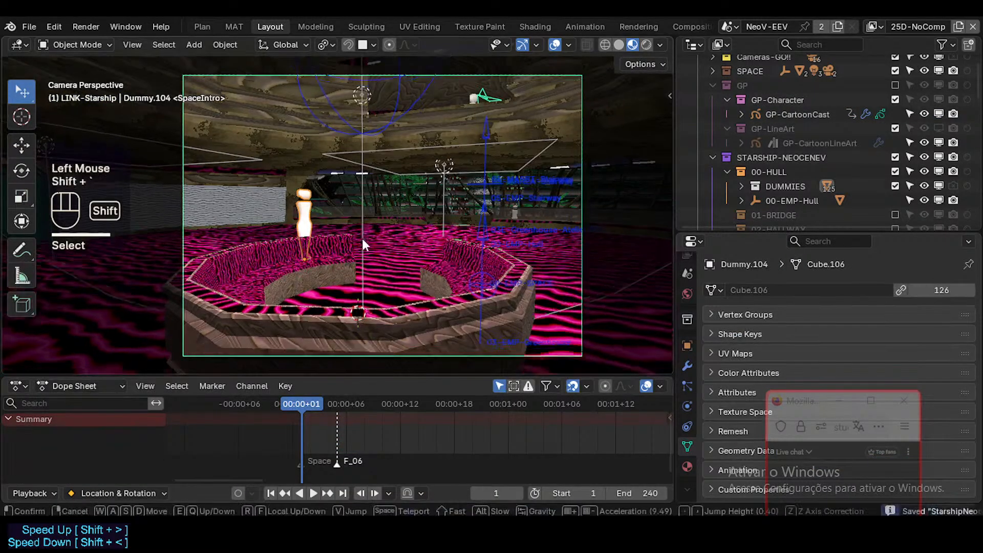
key(a)
key(a)
key(s)
key(d)
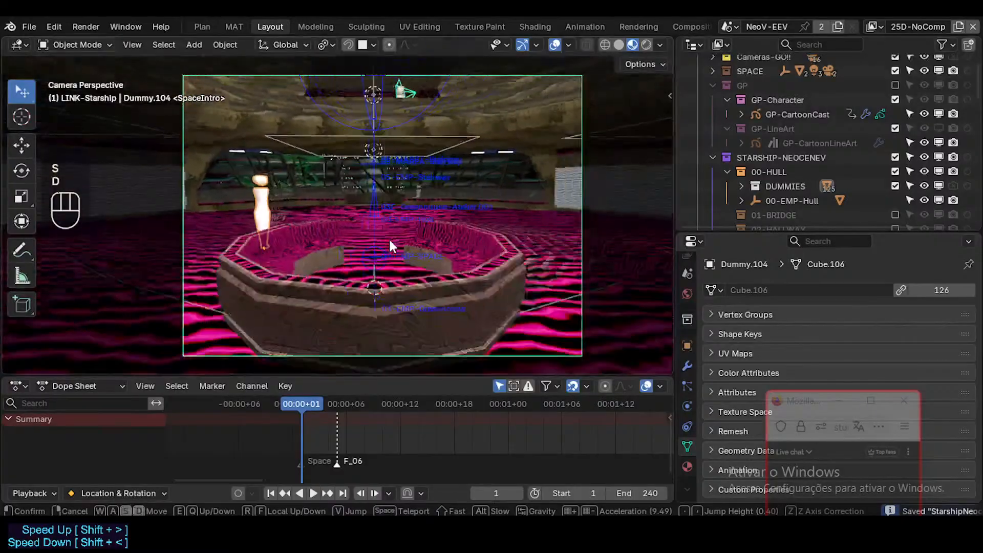
key(s)
key(a)
key(s)
key(a)
key(d)
key(w)
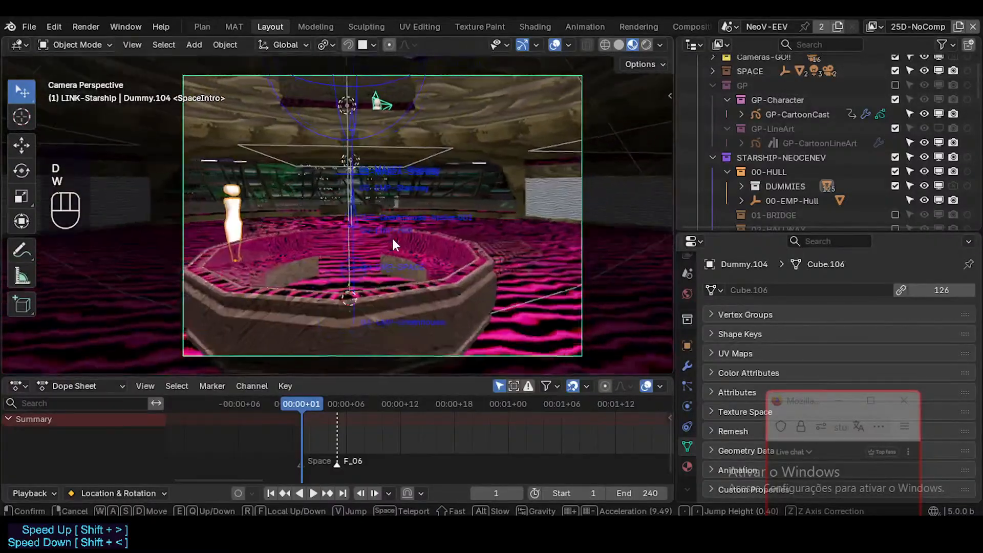
key(d)
key(d)
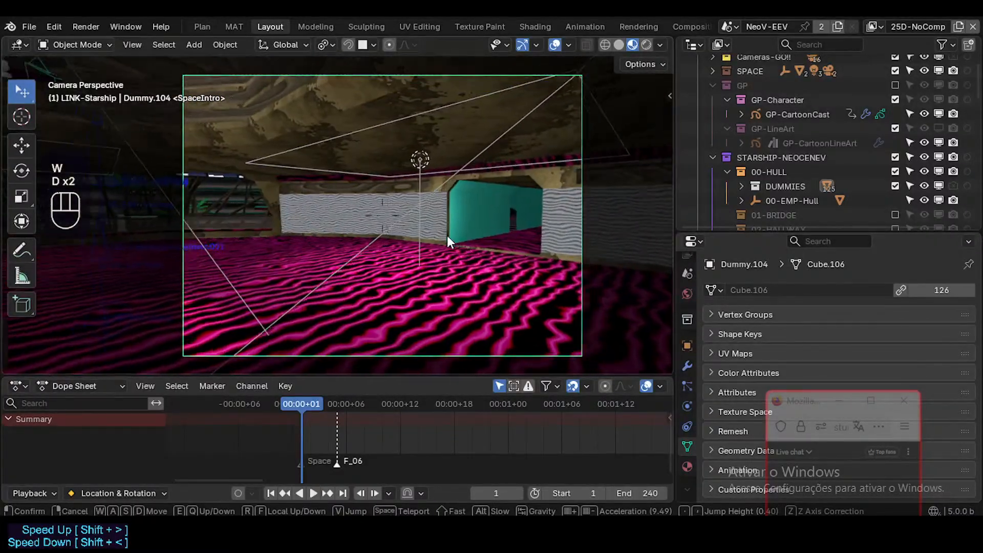
key(a)
key(a)
key(s)
key(s)
key(d)
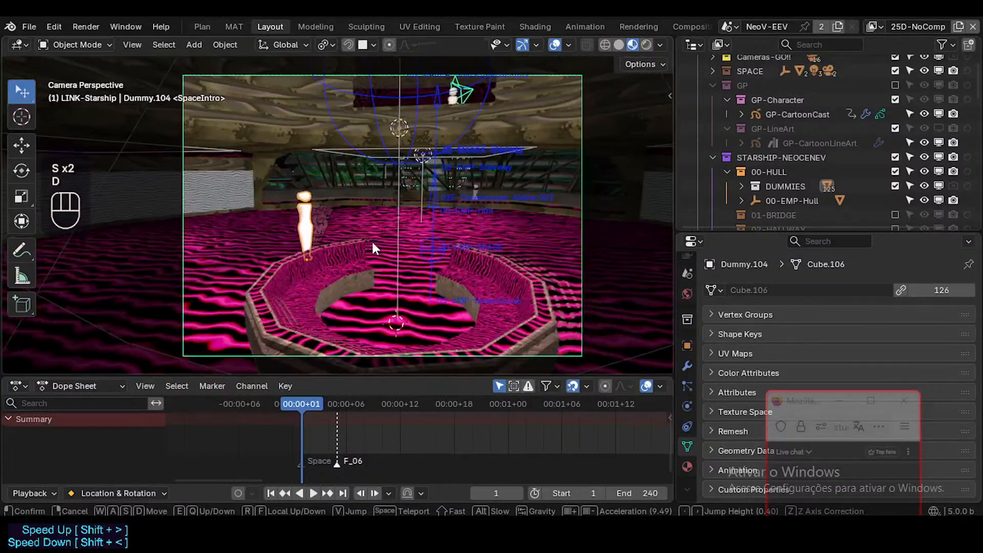
key(s)
key(q)
key(q)
key(w)
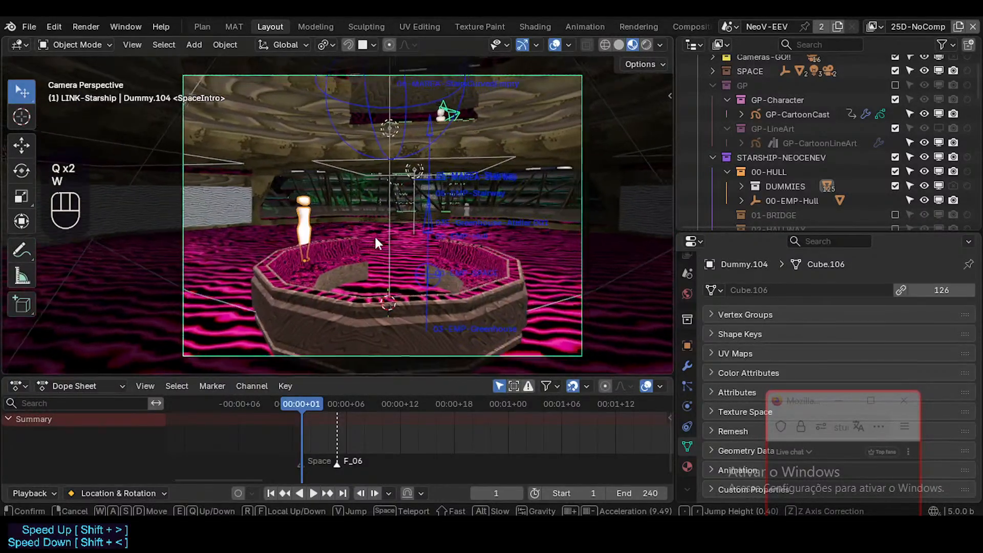
key(s)
key(q)
key(w)
key(w)
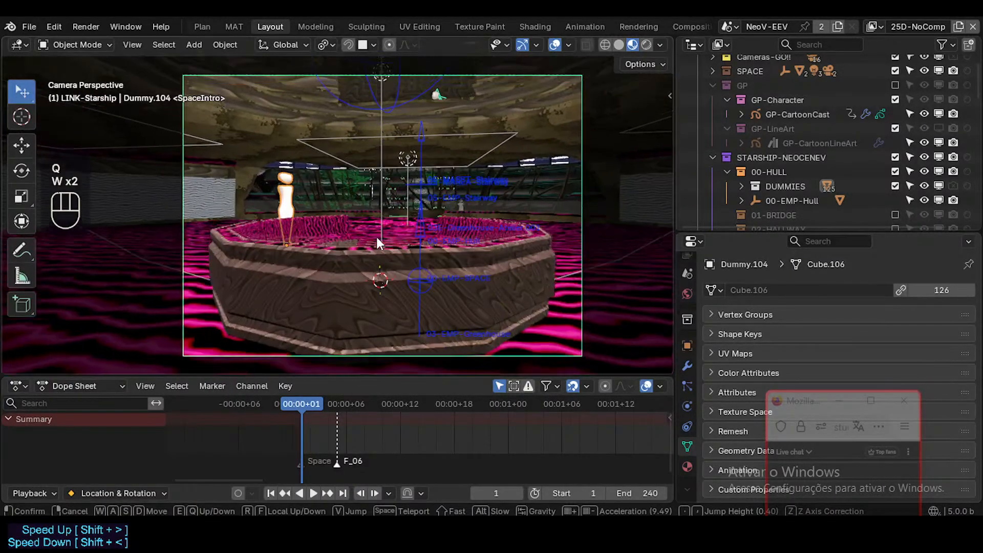
key(s)
click(378, 241)
key(ctrl+s)
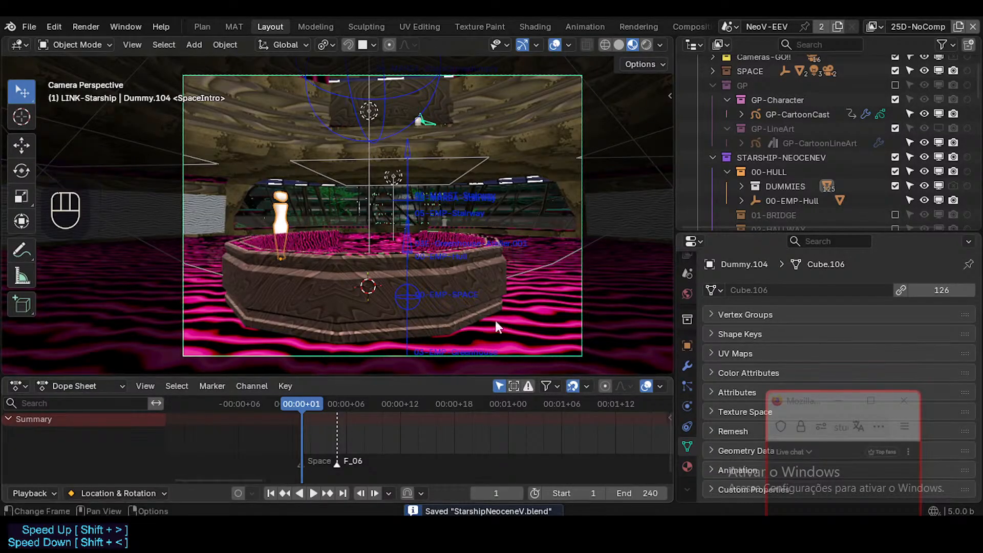
Refine the camera framing with walk navigation so the pit's interior and the dummy show at a closer angle, and save the file.
key(shift+grave)
key(s)
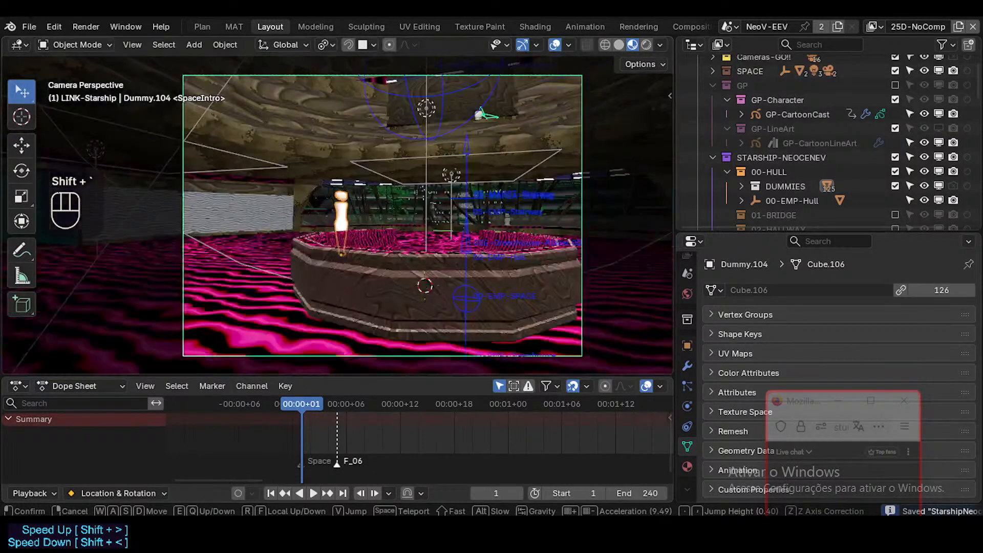
key(w)
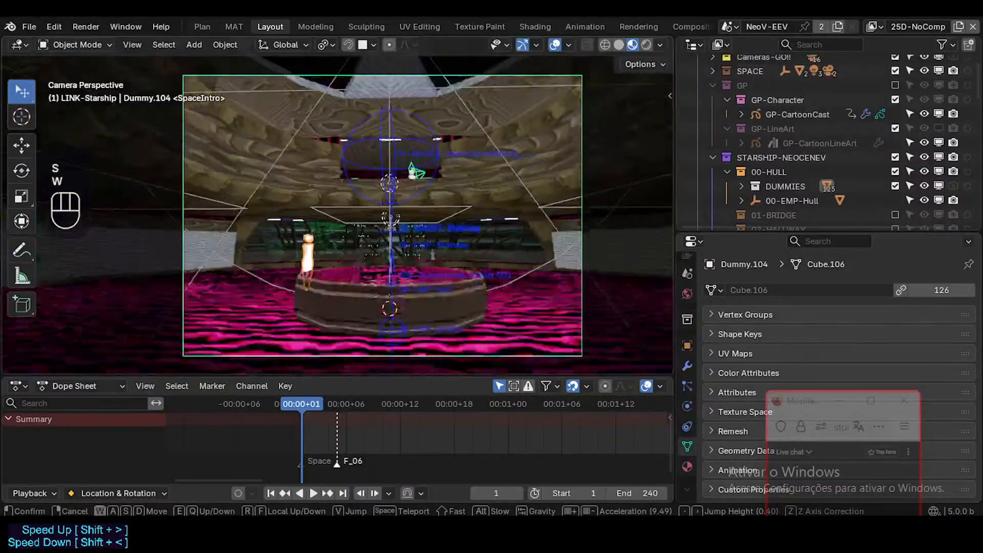
key(d)
key(d)
key(d)
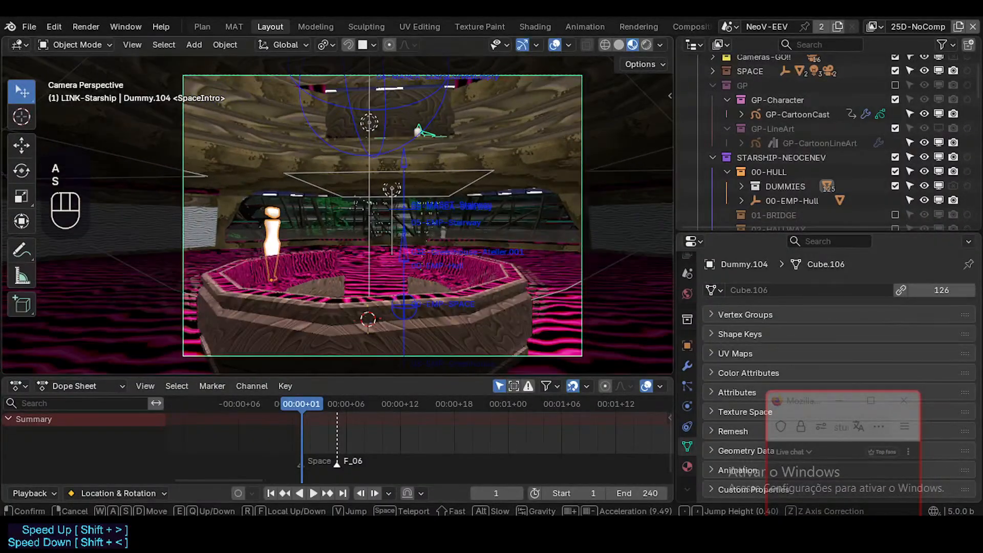
click(508, 248)
key(ctrl+s)
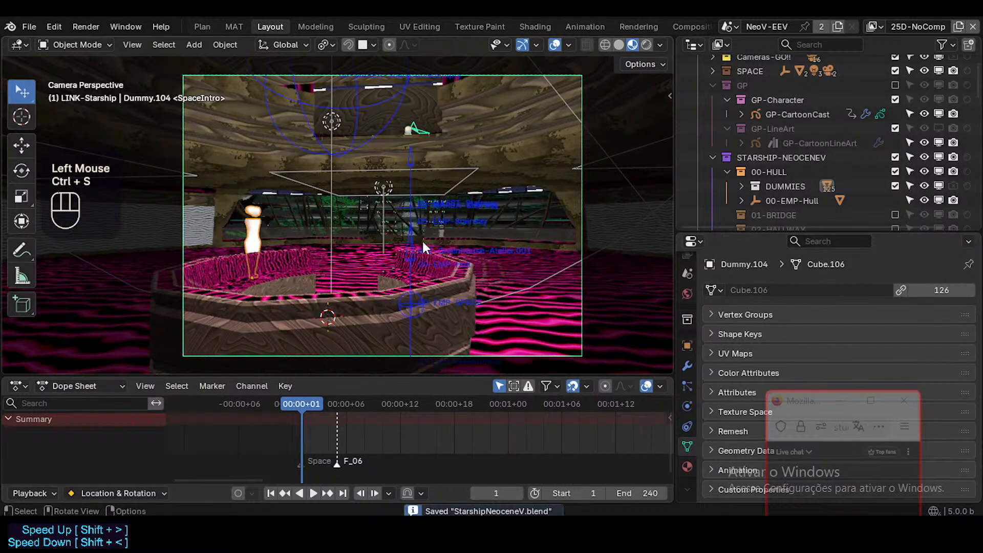
Switch to the web browser to check the live stream's analytics in YouTube Studio, and return to Blender.
mouse_move(404, 542)
click(388, 469)
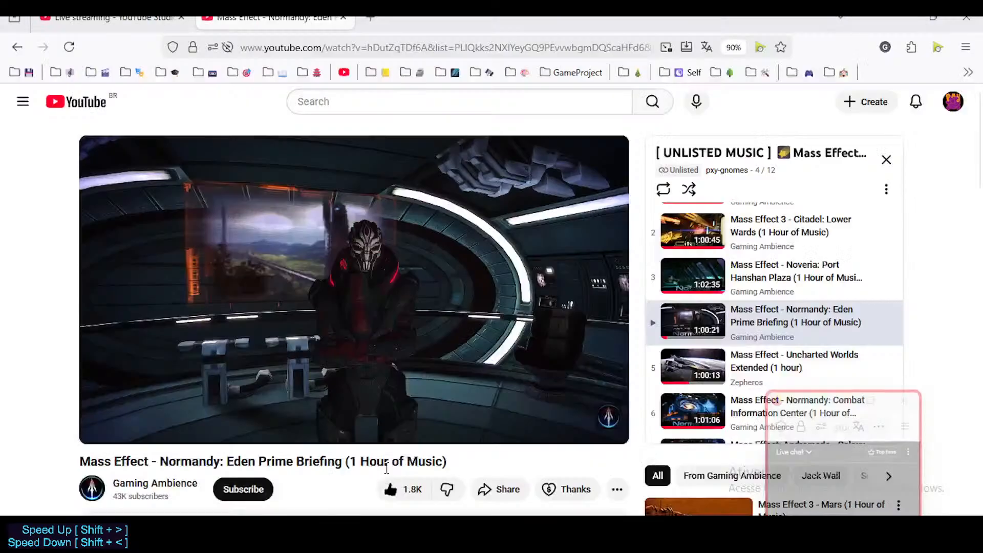
click(111, 18)
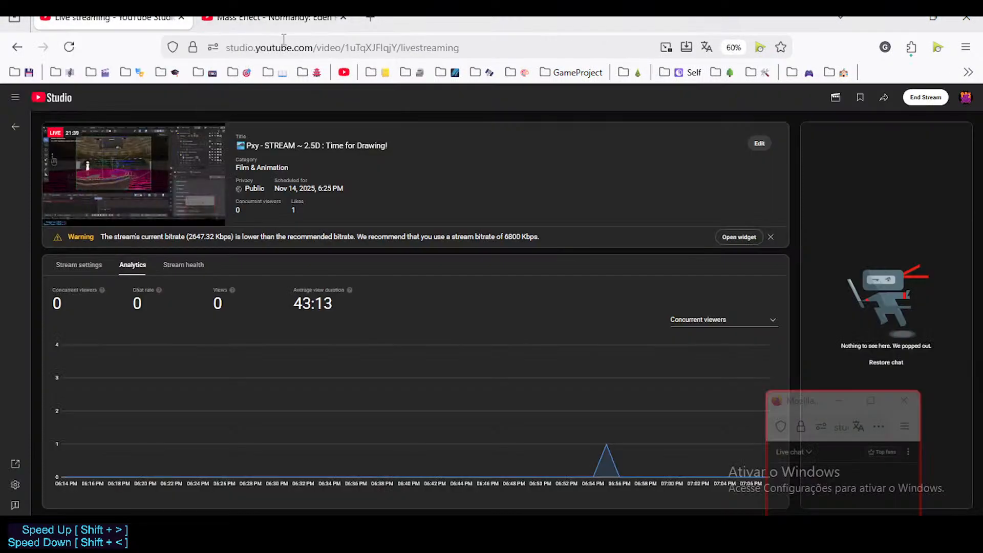
click(561, 540)
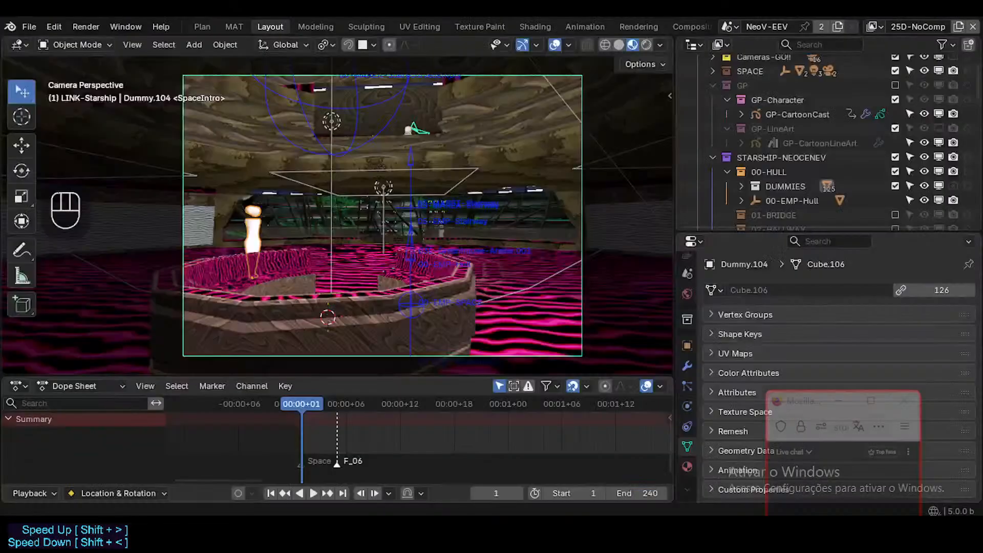
Switch to the VLC media player, pause "Is This Love" and rewind it to 00:00, and save the file back in Blender.
click(594, 541)
key(space)
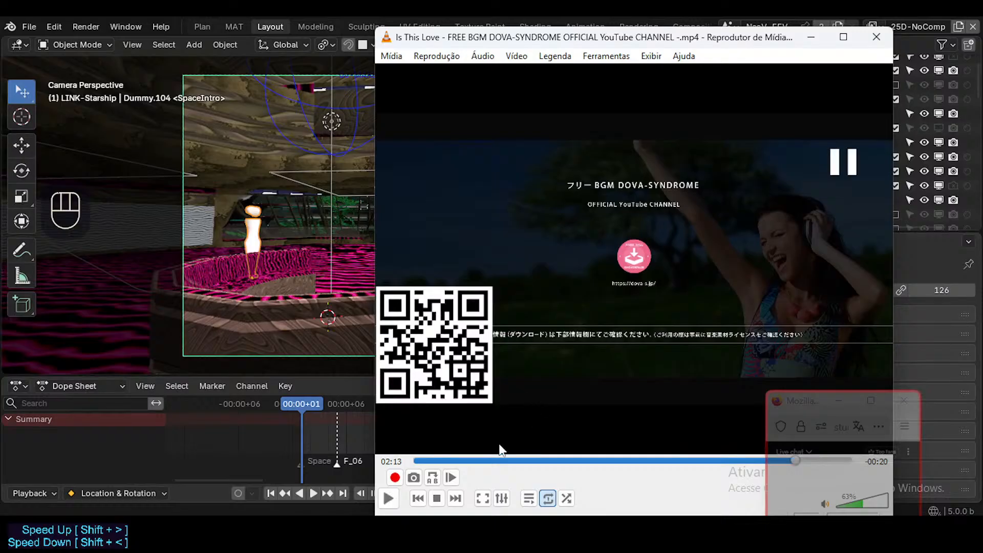
click(410, 459)
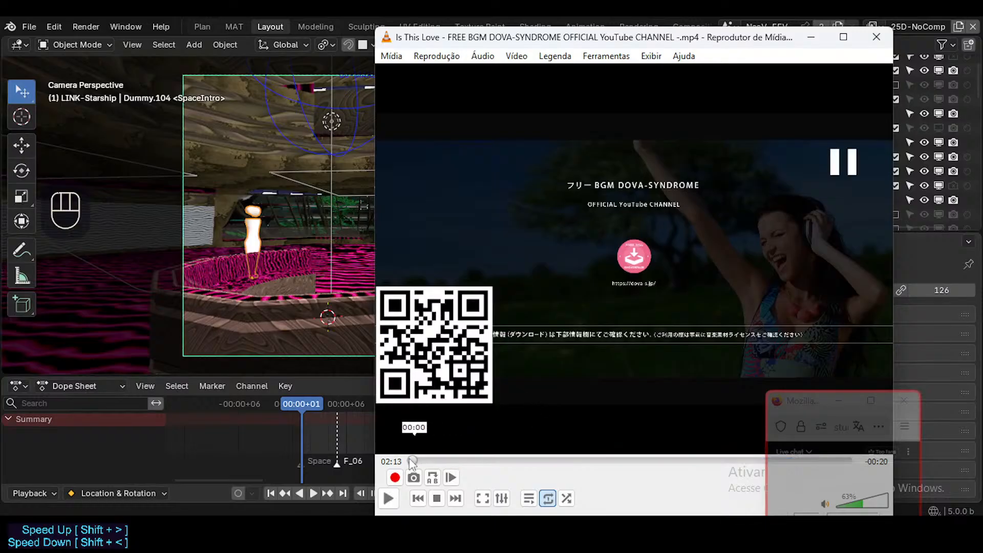
click(461, 15)
key(ctrl+s)
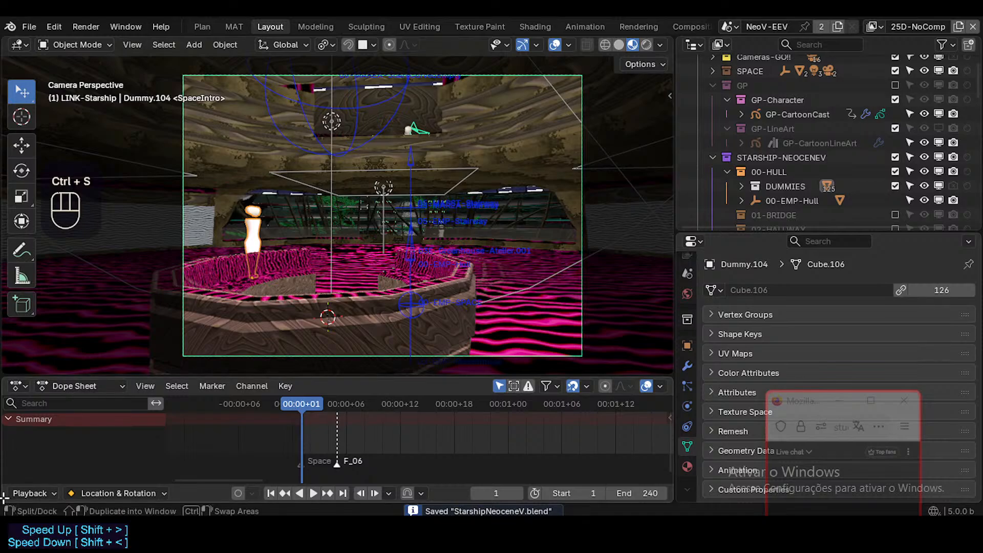
Split the Dope Sheet area into two stacked editors and open the lower one's editor type choices.
drag(8, 497, 32, 438)
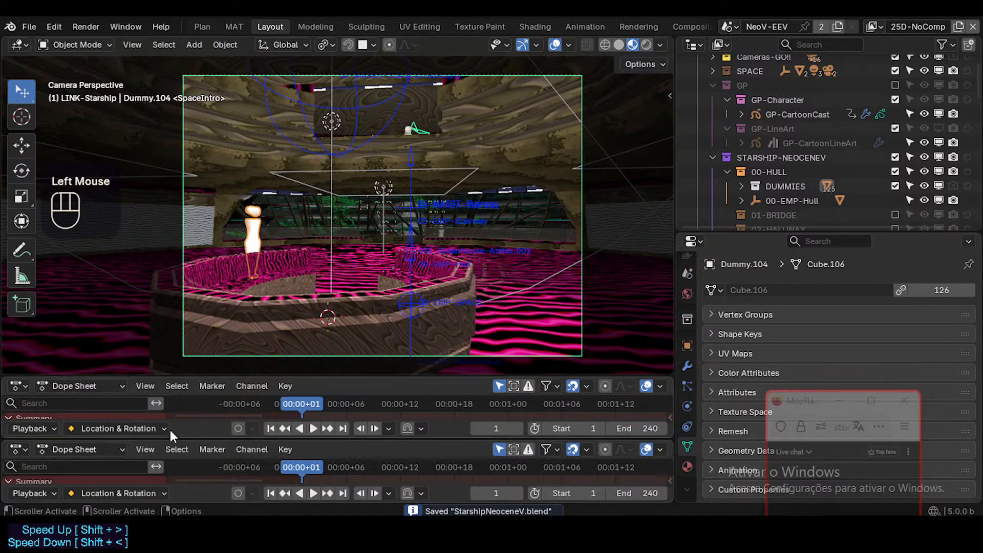
click(20, 449)
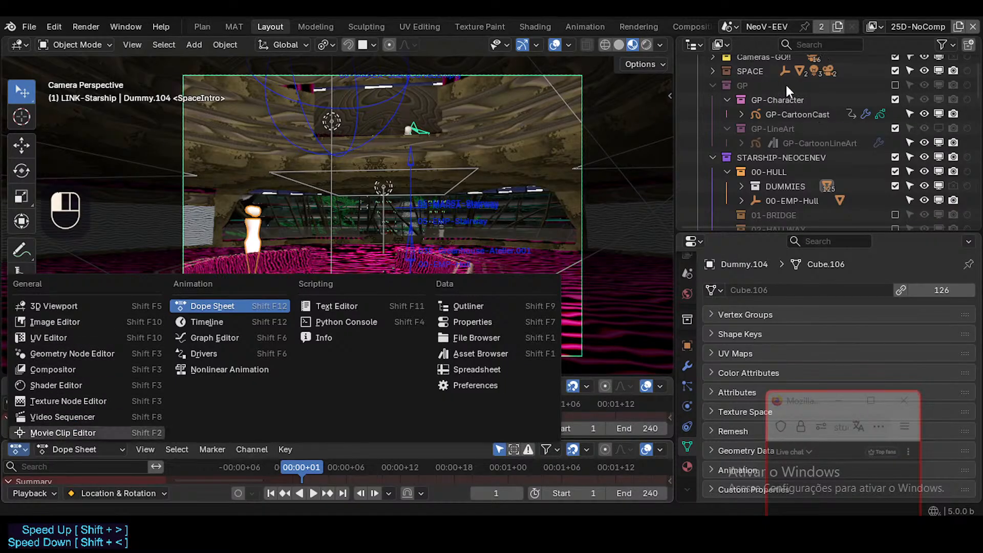
Select the LINK-Starship collection and examine its hierarchy in the Outliner, collapsing and expanding it repeatedly.
scroll(716, 70, up, 2)
scroll(738, 104, up, 2)
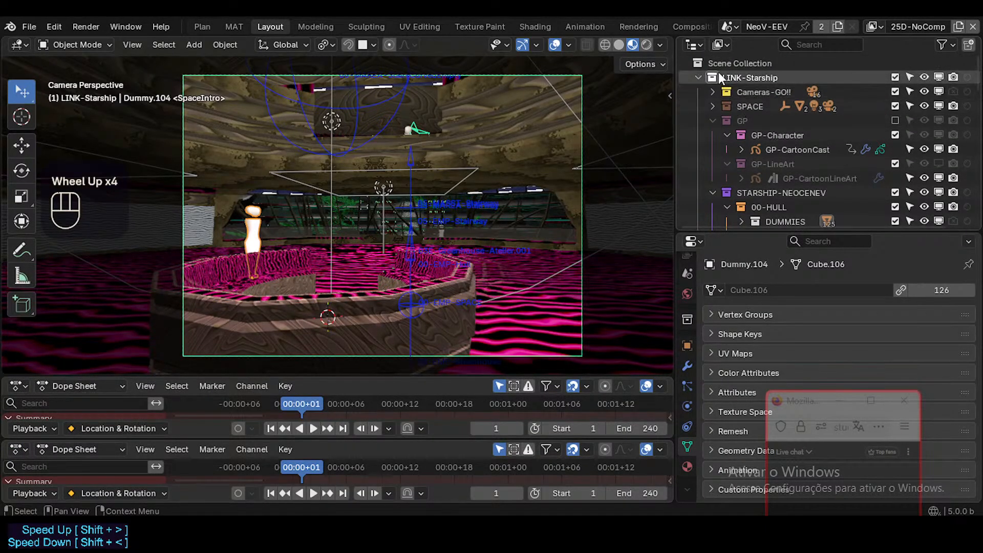
click(741, 77)
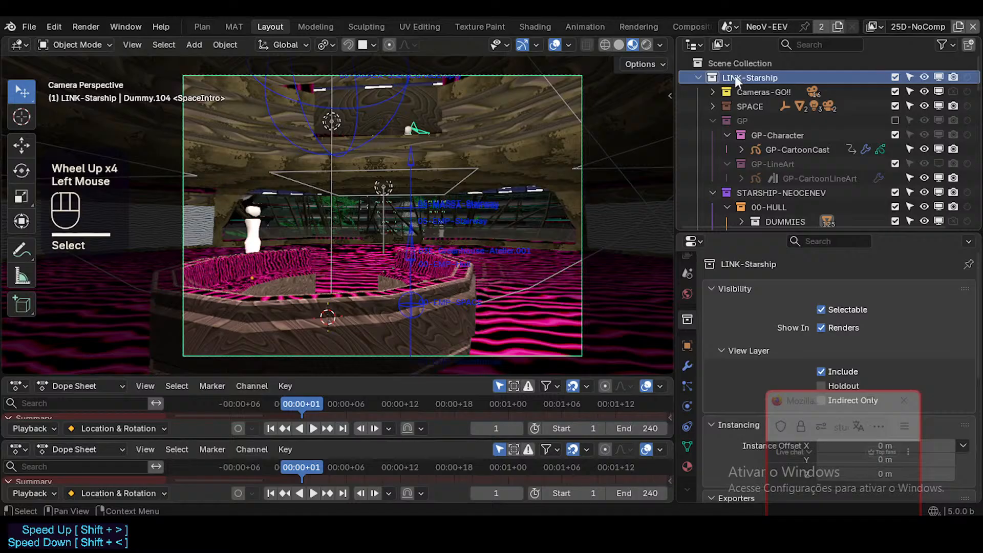
scroll(759, 153, down, 4)
scroll(757, 165, up, 3)
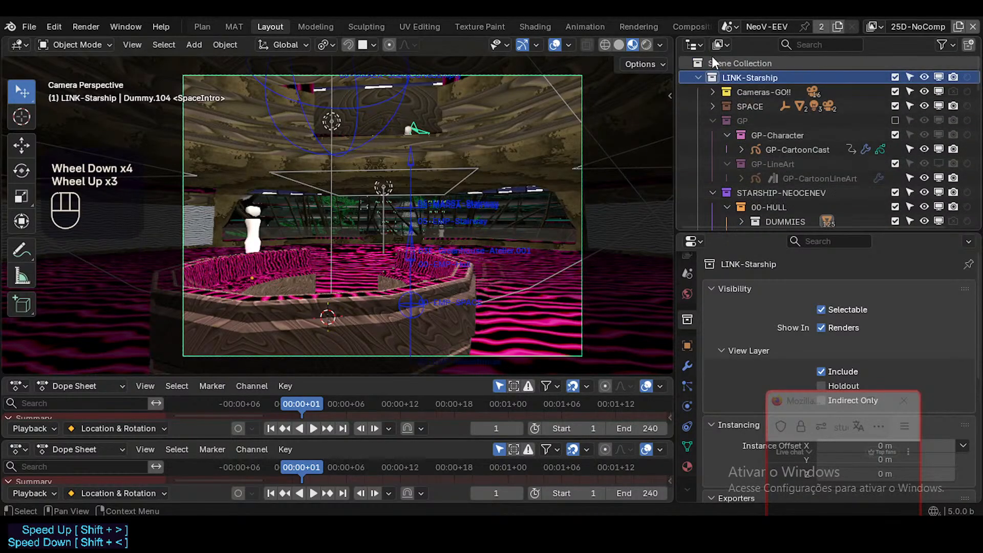
click(699, 76)
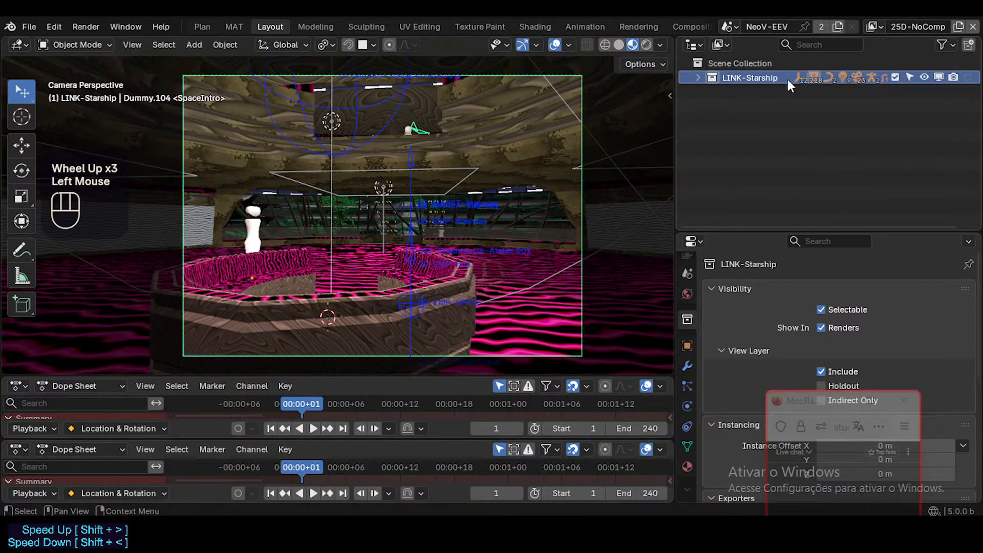
click(697, 78)
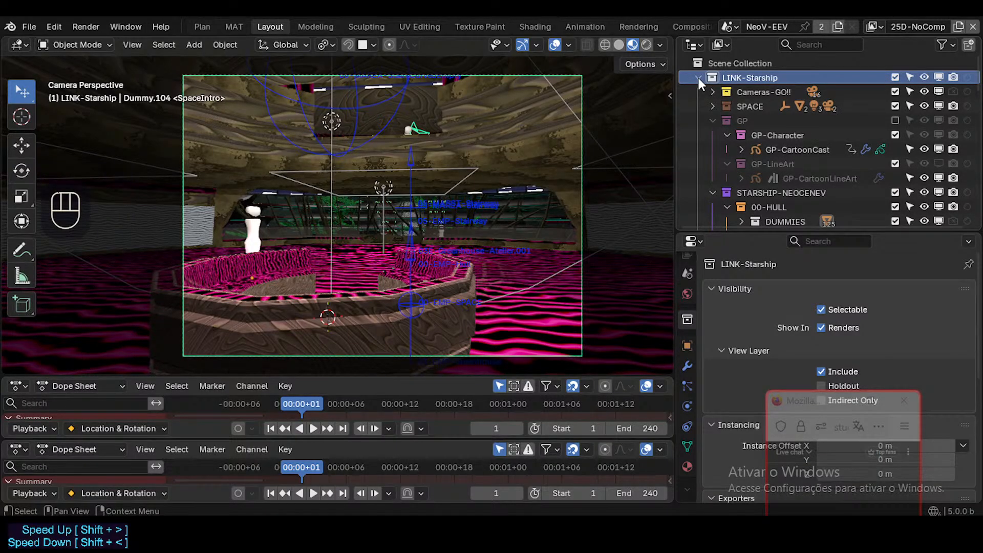
click(699, 78)
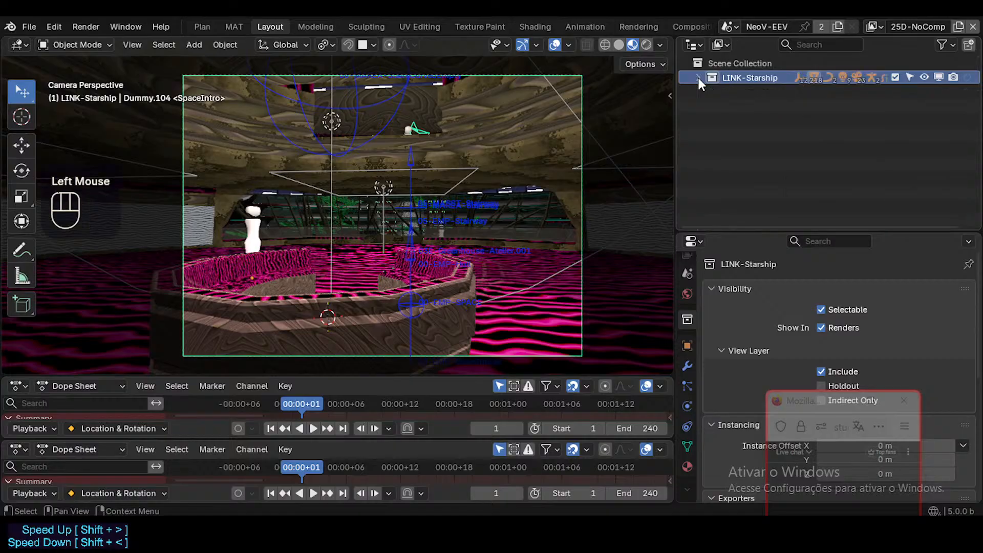
click(699, 78)
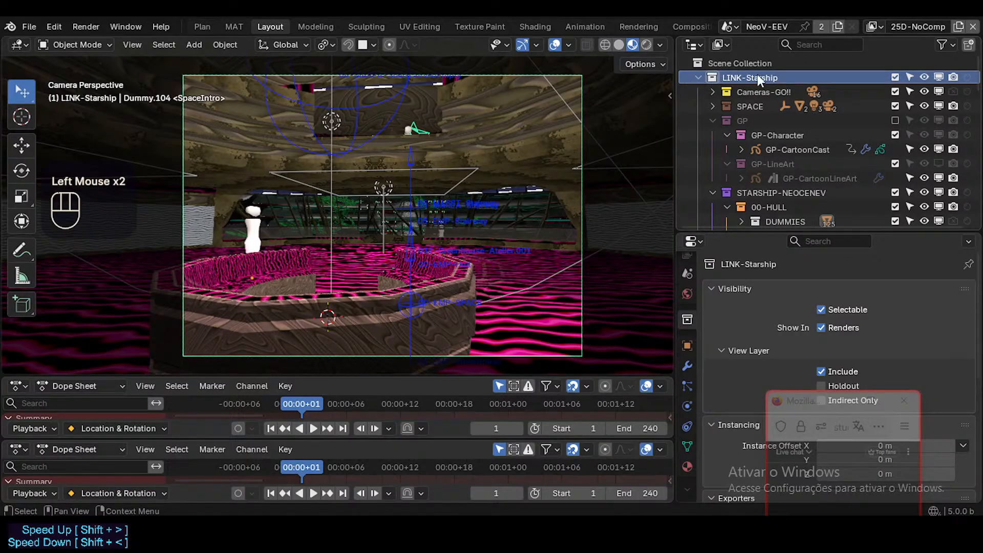
click(698, 77)
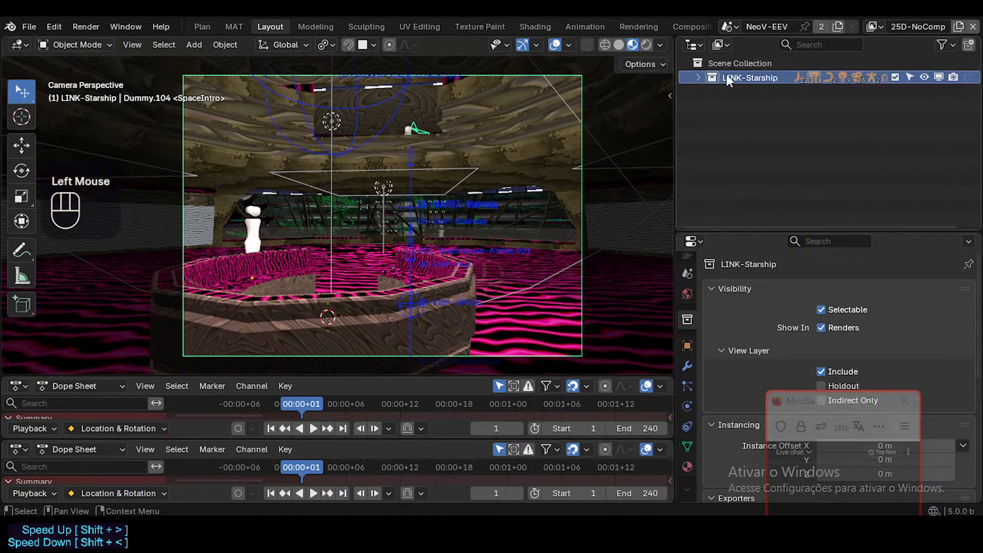
click(699, 75)
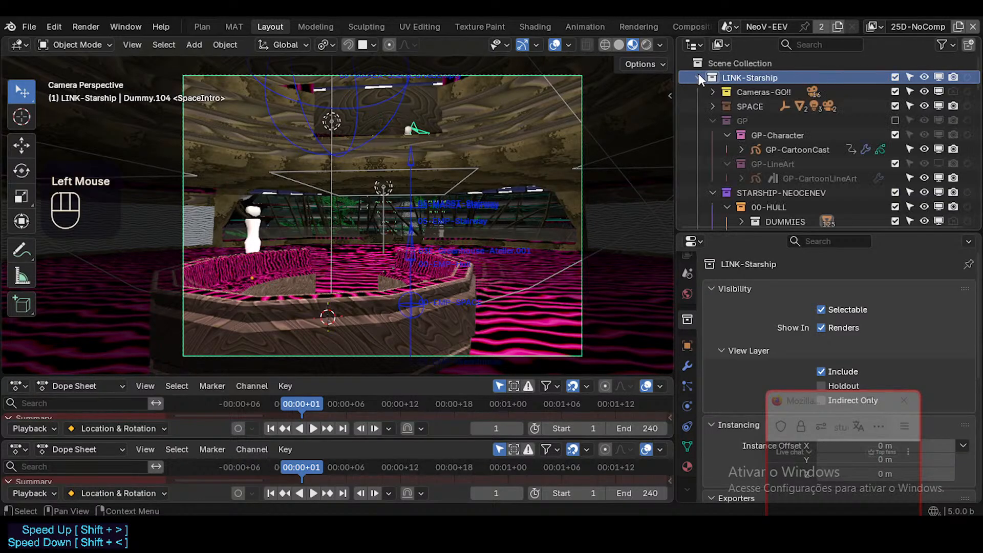
Collapse the LINK-Starship collection, switch the lower Dope Sheet to the Video Sequencer and enlarge its area.
click(699, 75)
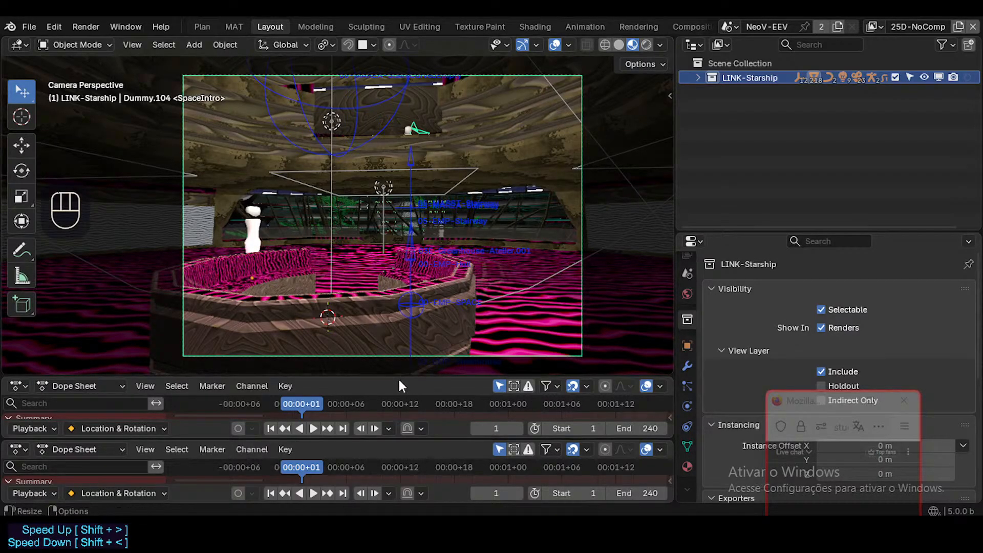
click(18, 450)
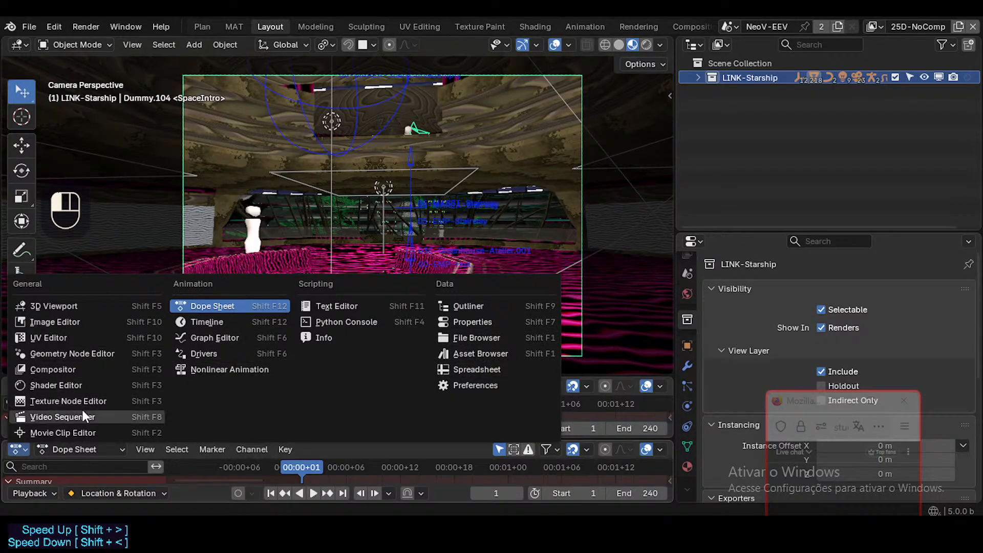
click(146, 420)
drag(195, 439, 210, 424)
click(184, 458)
scroll(226, 460, down, 1)
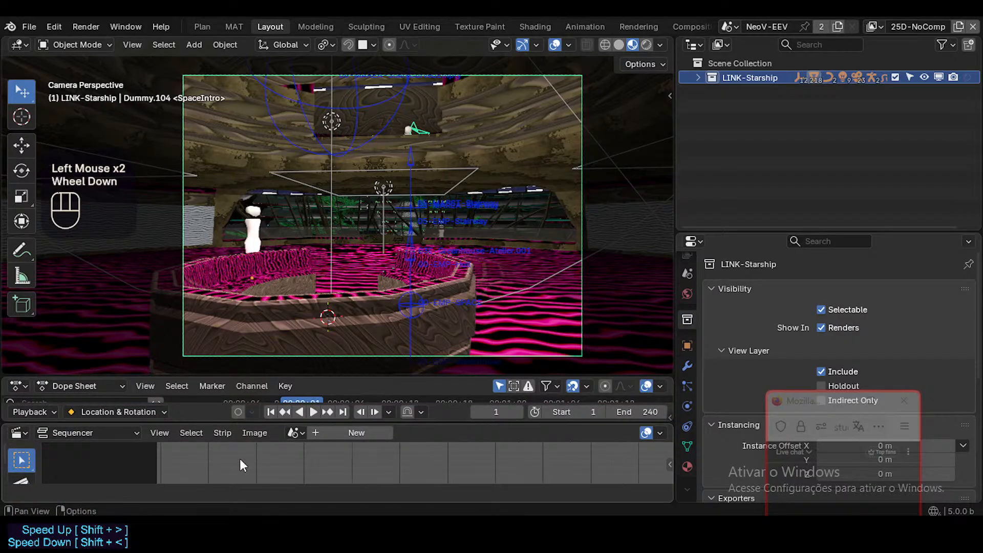
Create a new scene for the Video Sequencer.
click(300, 433)
click(305, 449)
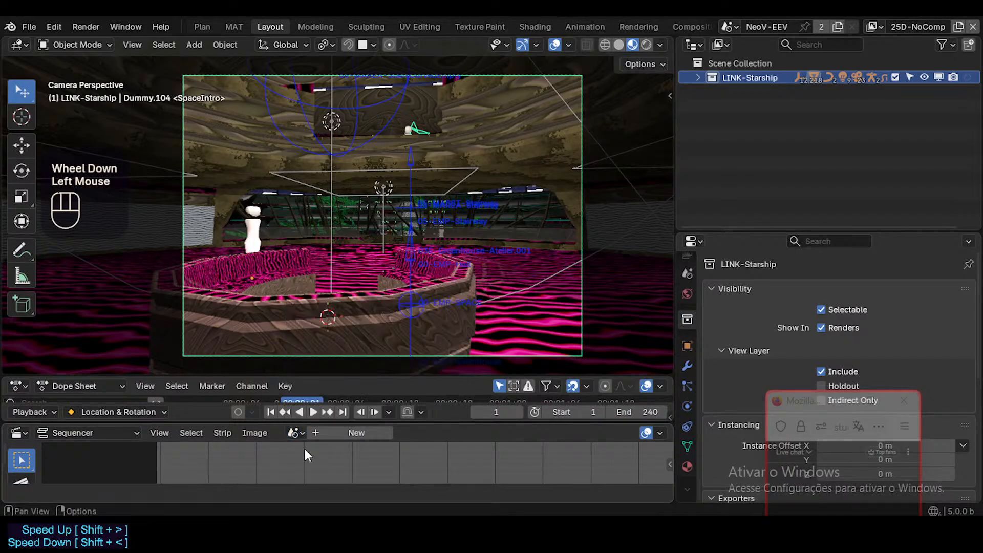
click(300, 432)
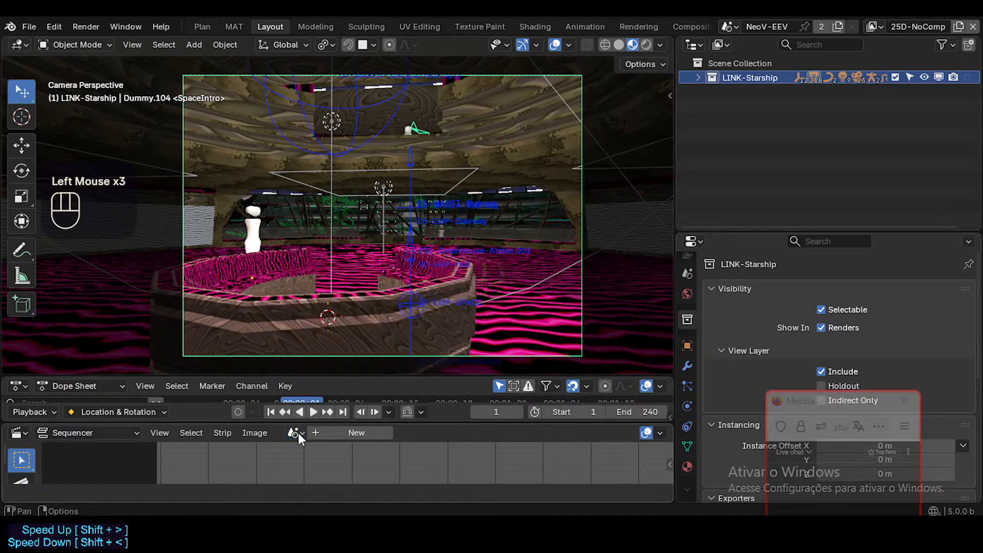
mouse_move(235, 461)
middle_down()
mouse_move(250, 444)
mouse_move(224, 463)
mouse_move(241, 471)
mouse_move(255, 456)
mouse_move(284, 481)
mouse_move(231, 452)
middle_up()
scroll(231, 457, down, 2)
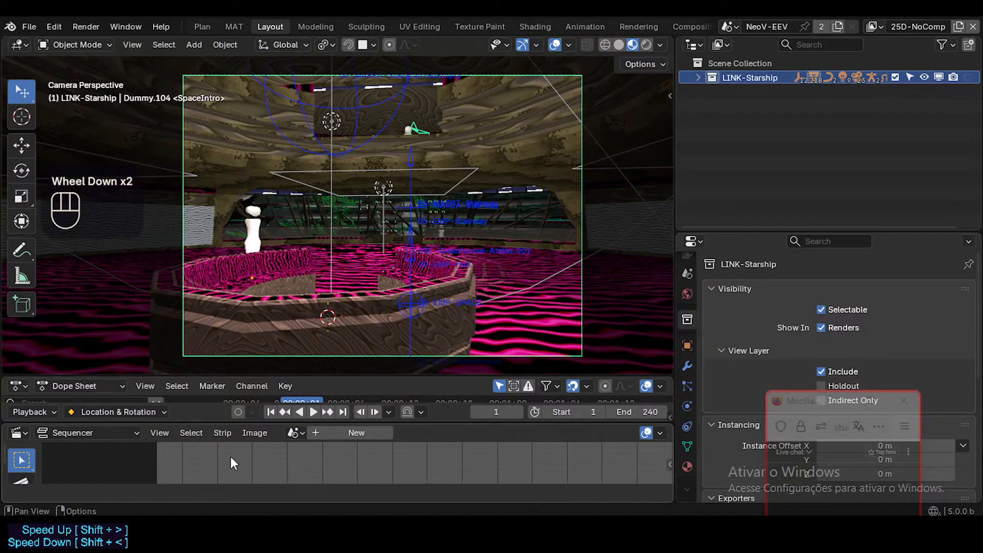
click(231, 456)
key(shift+a)
key(shift+a)
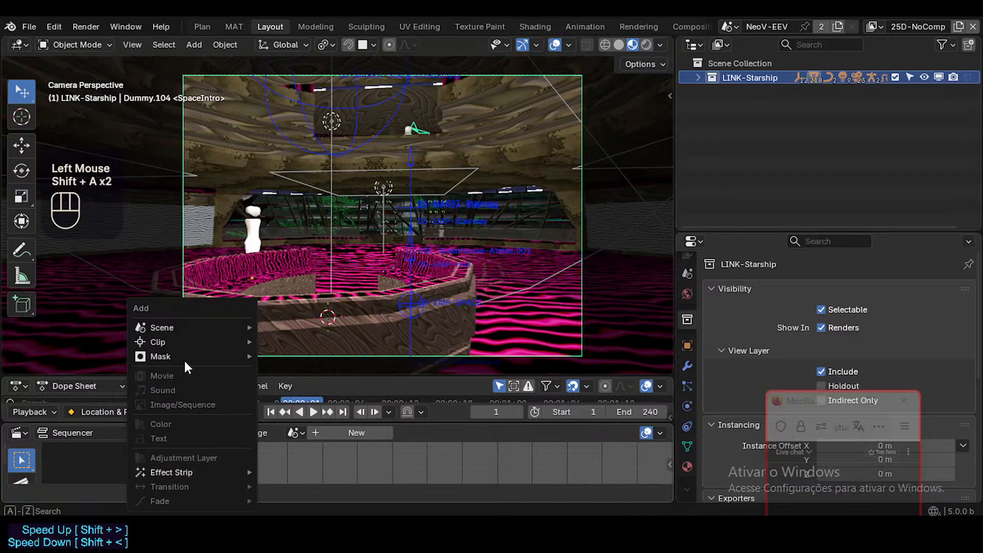
click(326, 432)
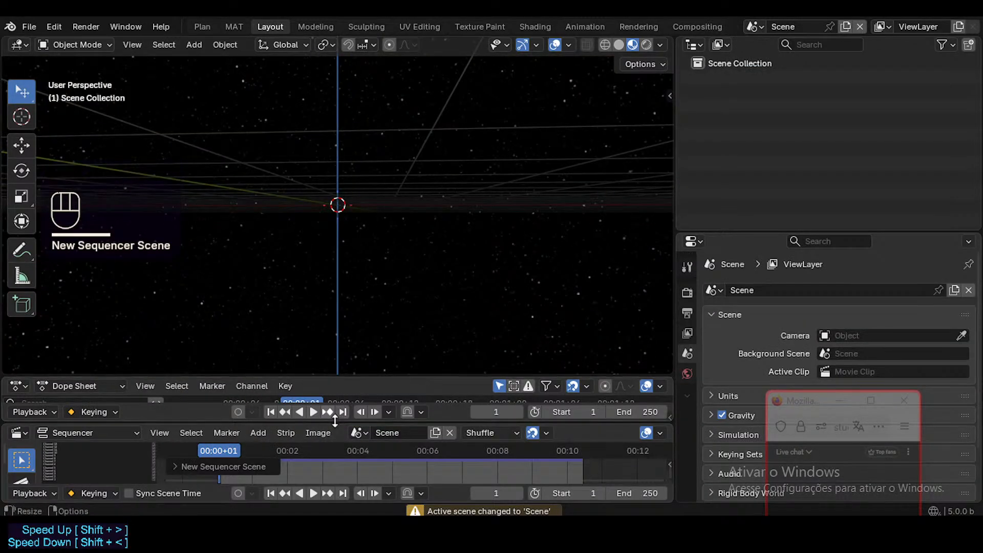
Enlarge the Dope Sheet and Sequencer areas and assign the NeoV-EEV scene to the Sequencer.
drag(340, 379, 340, 323)
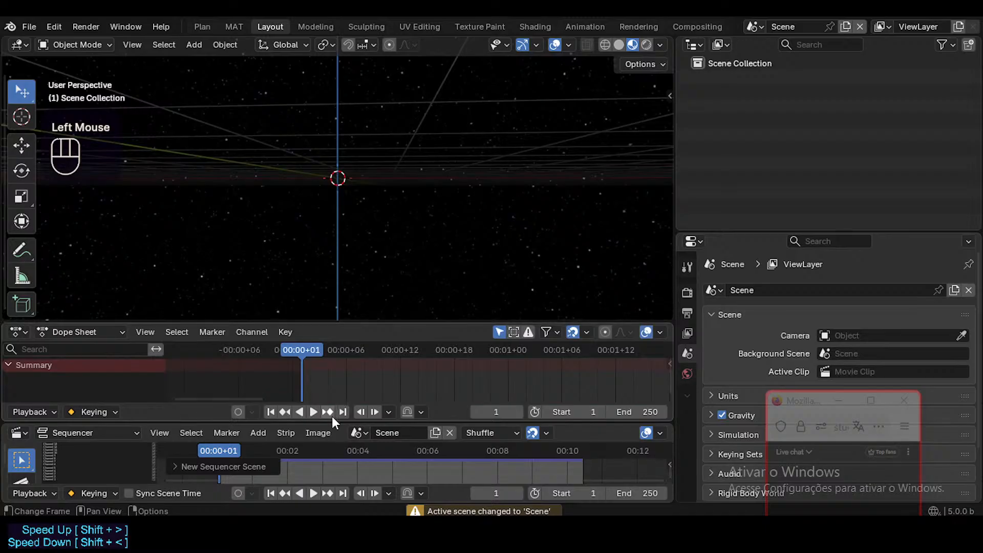
drag(332, 423, 344, 385)
click(358, 397)
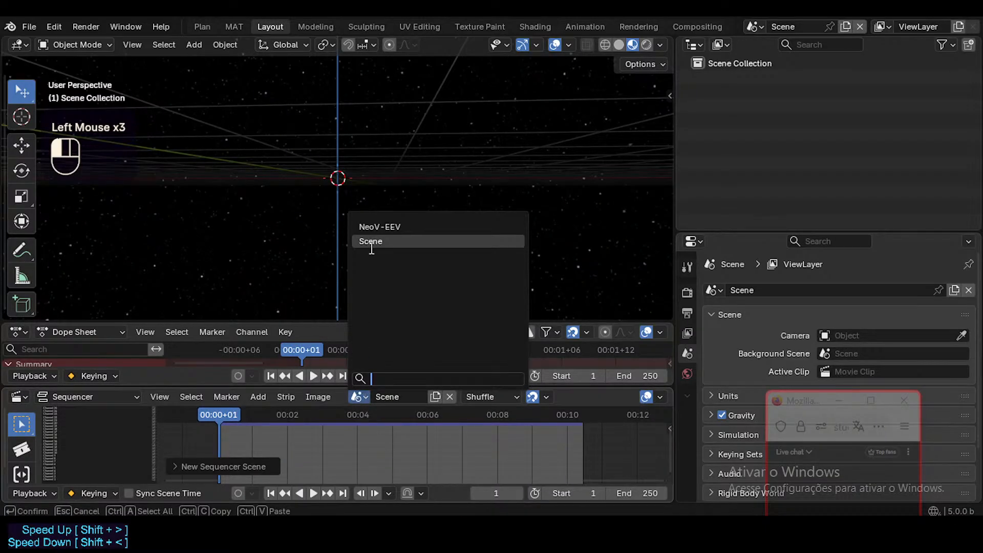
click(379, 227)
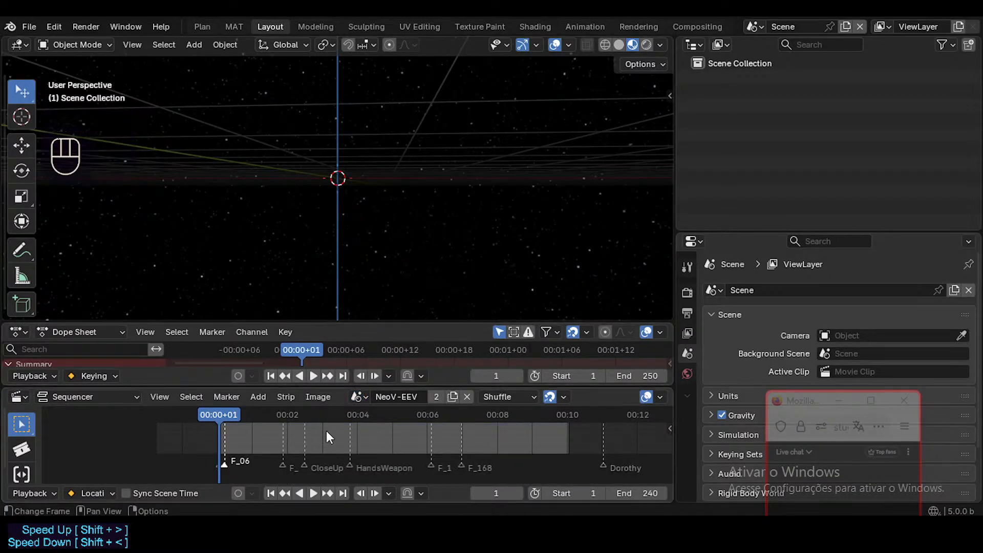
Delete the newly created empty scene named Scene.
middle_drag(327, 431, 336, 455)
scroll(330, 434, up, 1)
scroll(330, 428, up, 3)
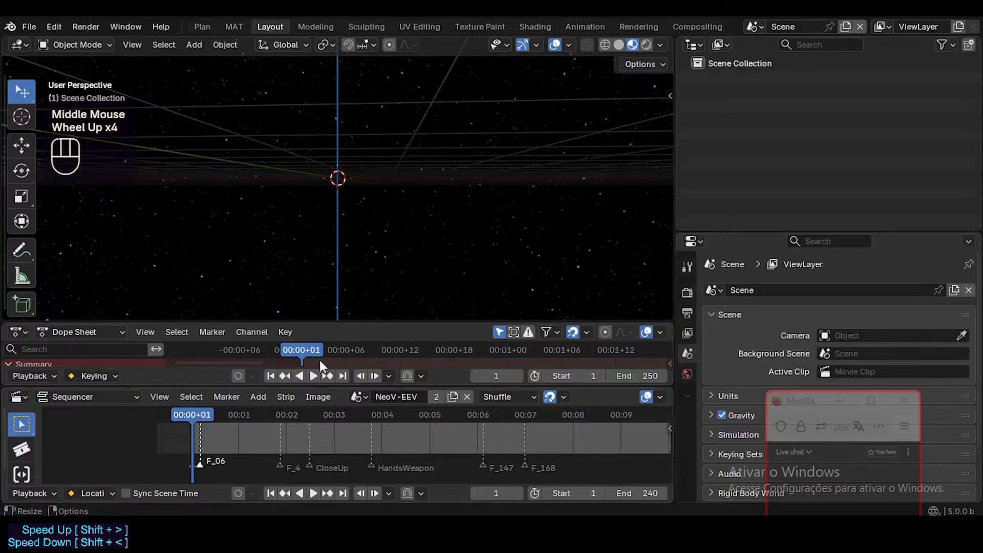
click(753, 27)
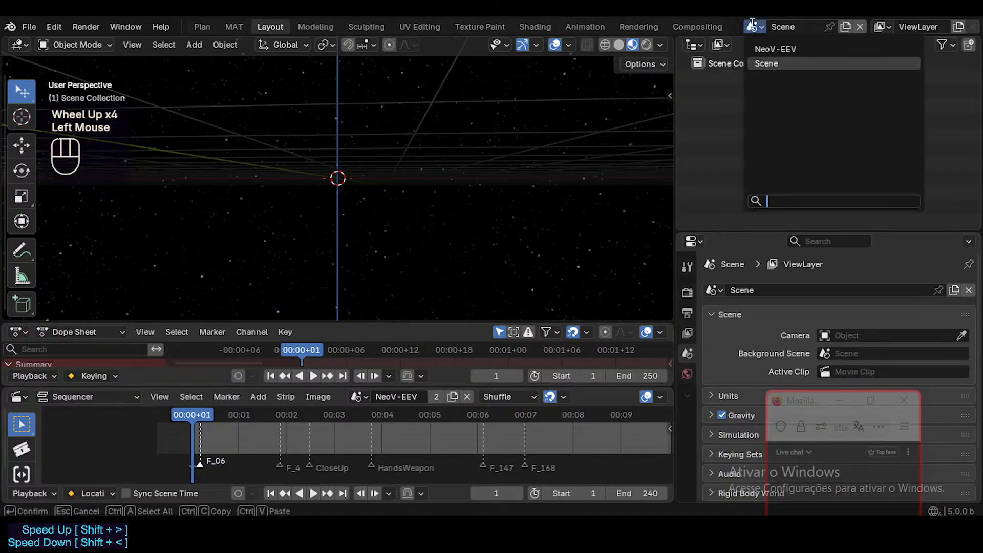
click(860, 27)
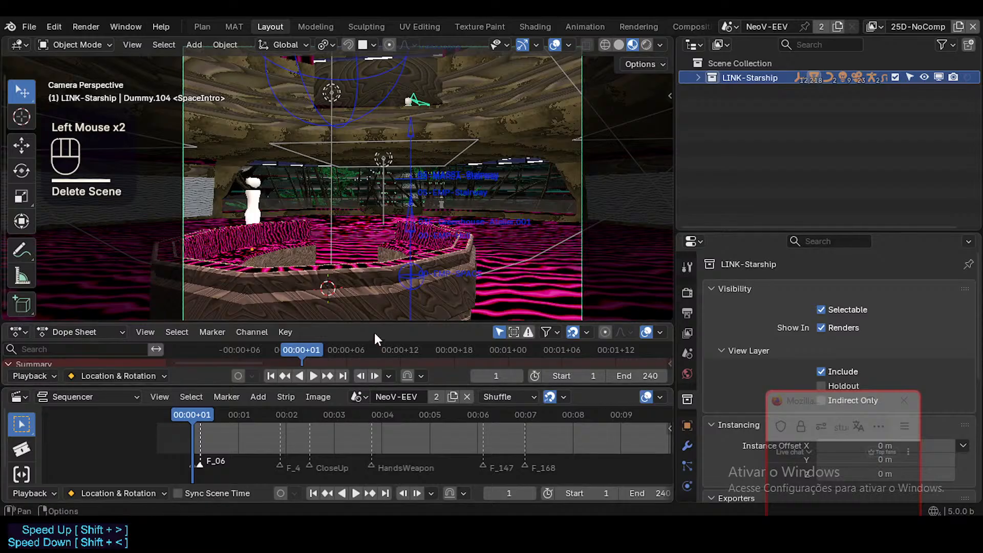
Make the Dope Sheet taller by shrinking the 3D viewport and the Sequencer around it.
drag(385, 322, 381, 300)
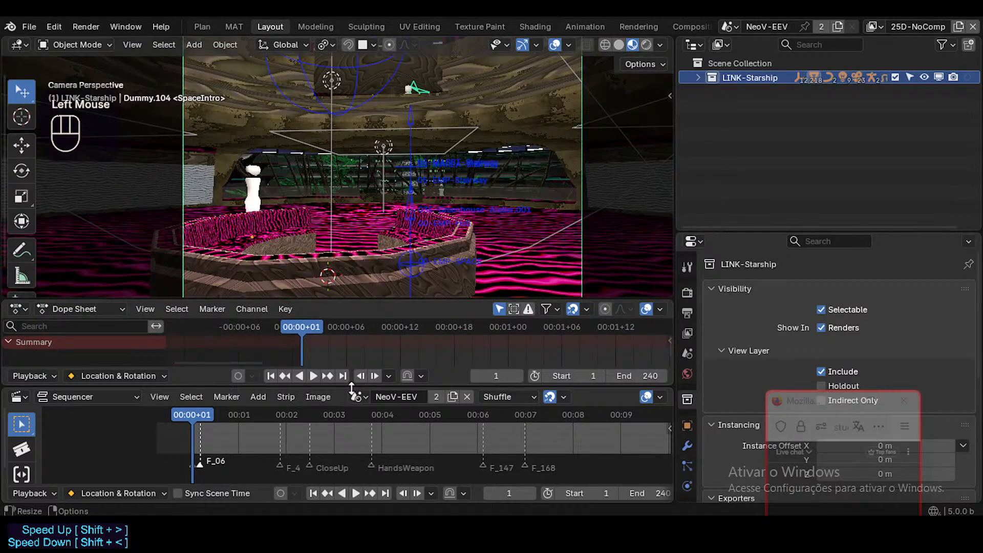
drag(353, 387, 352, 405)
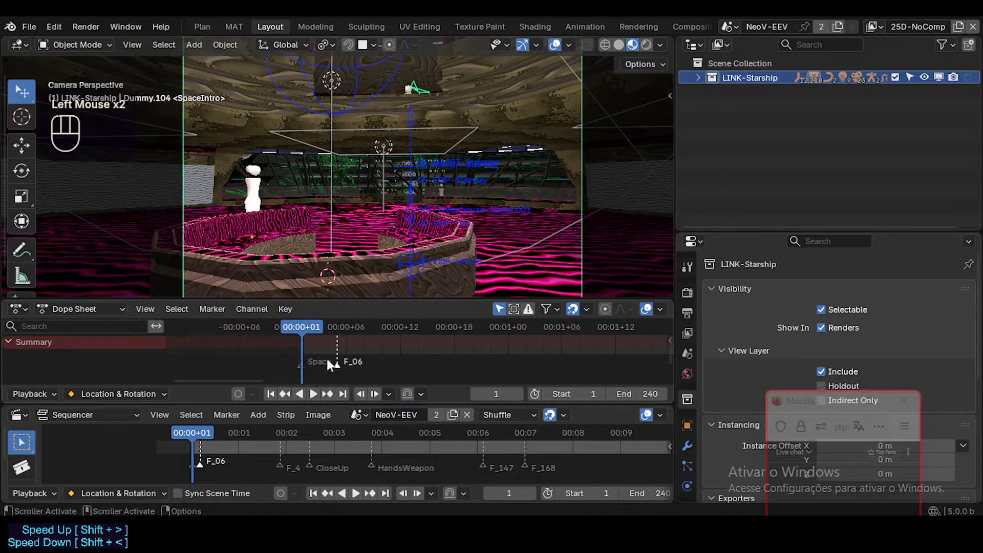
scroll(387, 347, up, 1)
scroll(387, 347, down, 1)
middle_drag(372, 368, 359, 352)
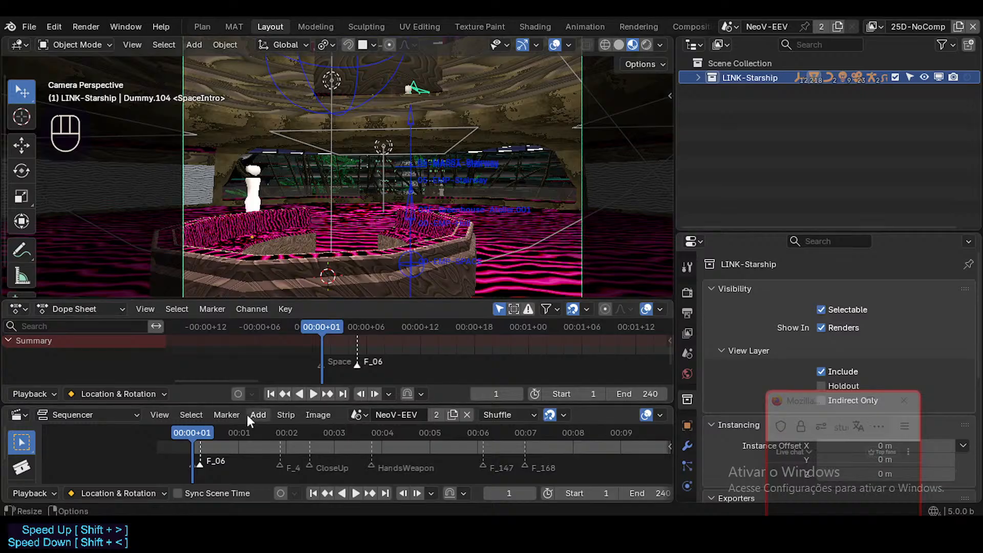
Bring the playhead to frame 1 in the Sequencer and save the file.
mouse_move(205, 434)
mouse_down()
mouse_move(265, 435)
mouse_move(195, 441)
mouse_move(226, 450)
mouse_move(344, 442)
mouse_move(192, 440)
mouse_up()
scroll(238, 466, up, 5)
middle_drag(232, 465, 383, 436)
scroll(382, 441, up, 3)
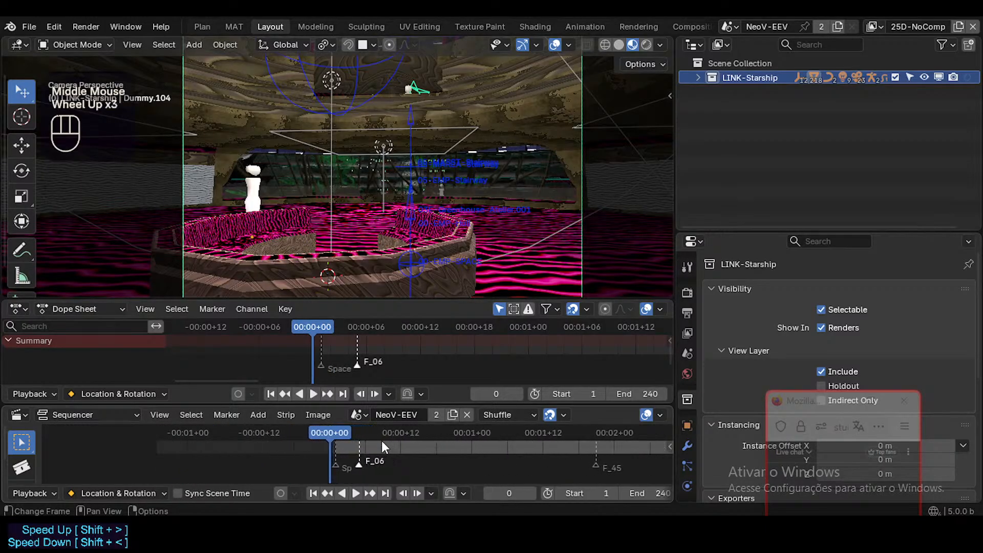
key(Right)
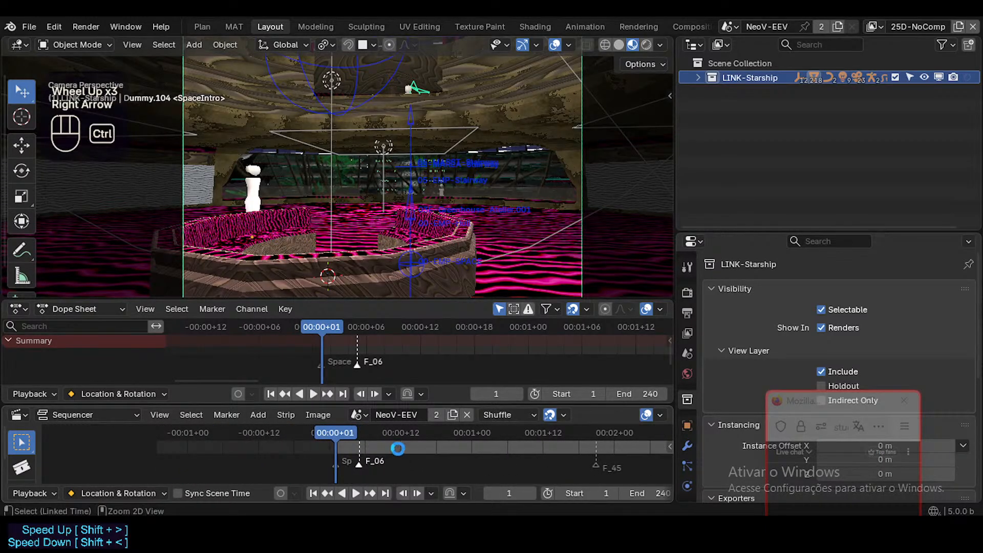
key(ctrl+s)
Select all timeline markers in the Sequencer and delete them.
scroll(468, 447, down, 1)
middle_drag(358, 461, 326, 461)
scroll(264, 454, down, 8)
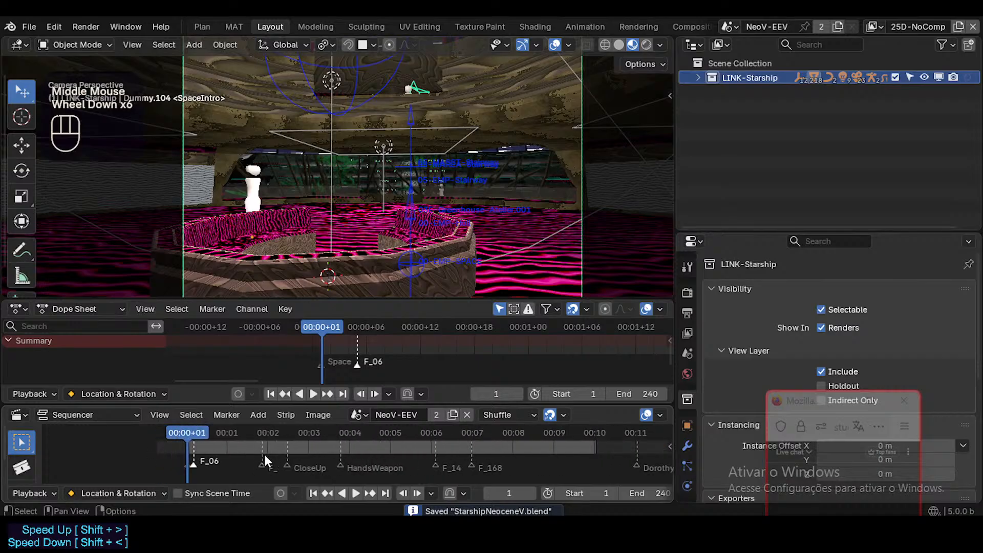
key(alt+a)
key(a)
key(x)
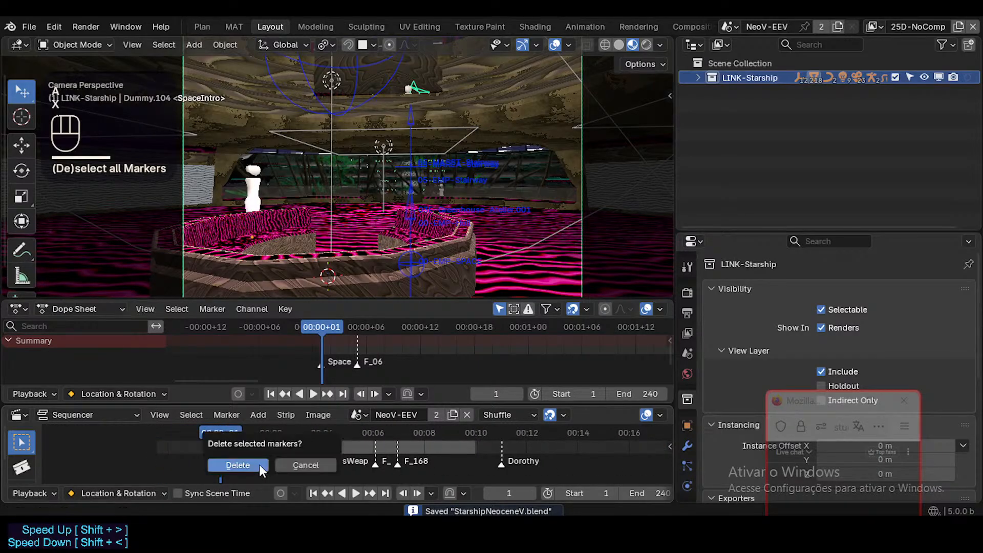
click(259, 464)
Step back and forth through the first frames in the Sequencer and return to start frame 1.
middle_drag(259, 465, 324, 457)
scroll(328, 454, up, 6)
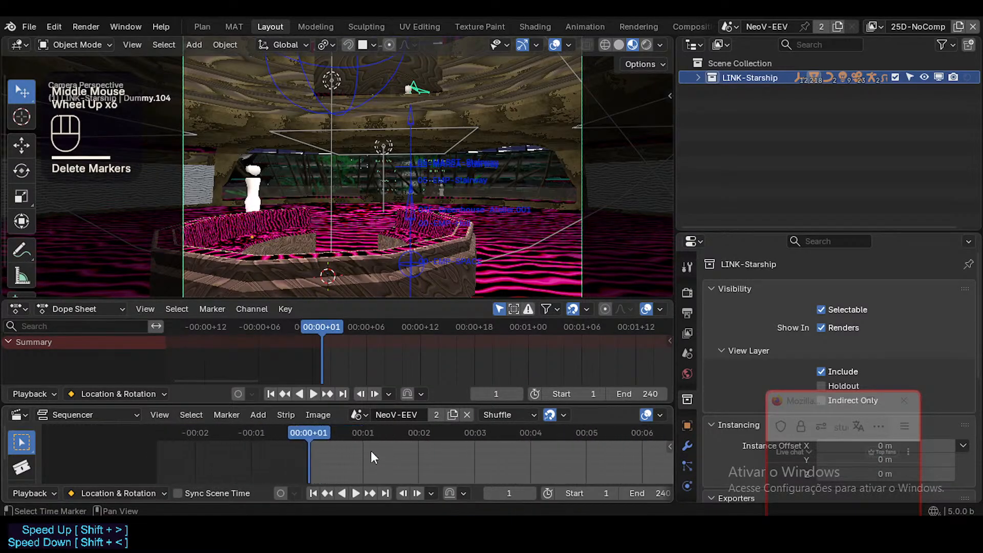
click(315, 434)
scroll(318, 442, up, 4)
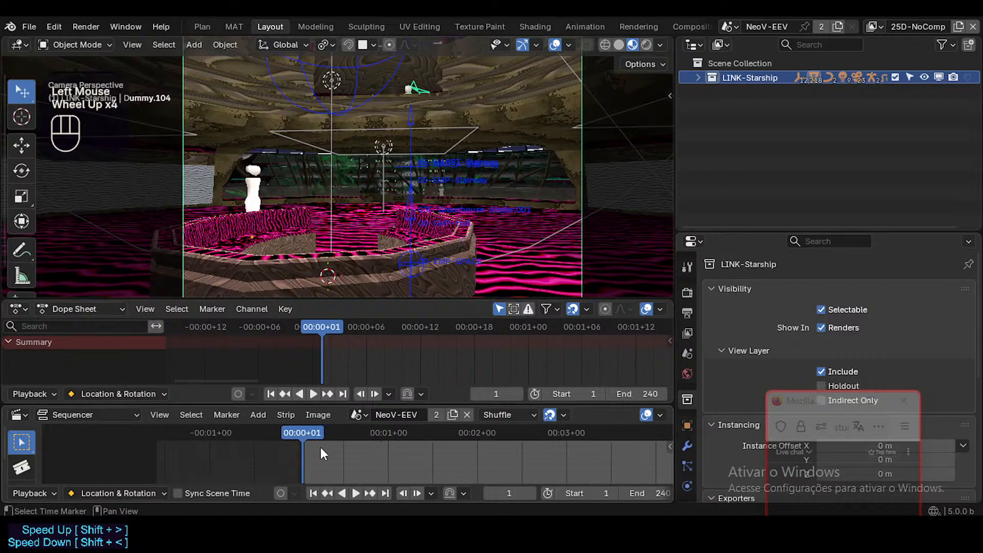
key(shift+Left)
scroll(320, 448, up, 3)
key(Right)
key(Right)
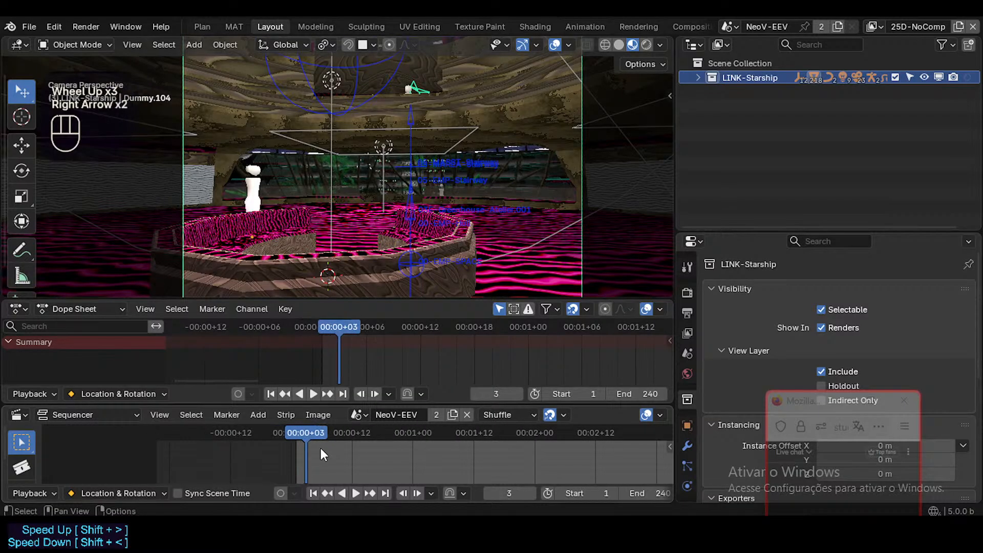
key(Left)
key(Left)
key(Left)
key(Right)
key(shift+Left)
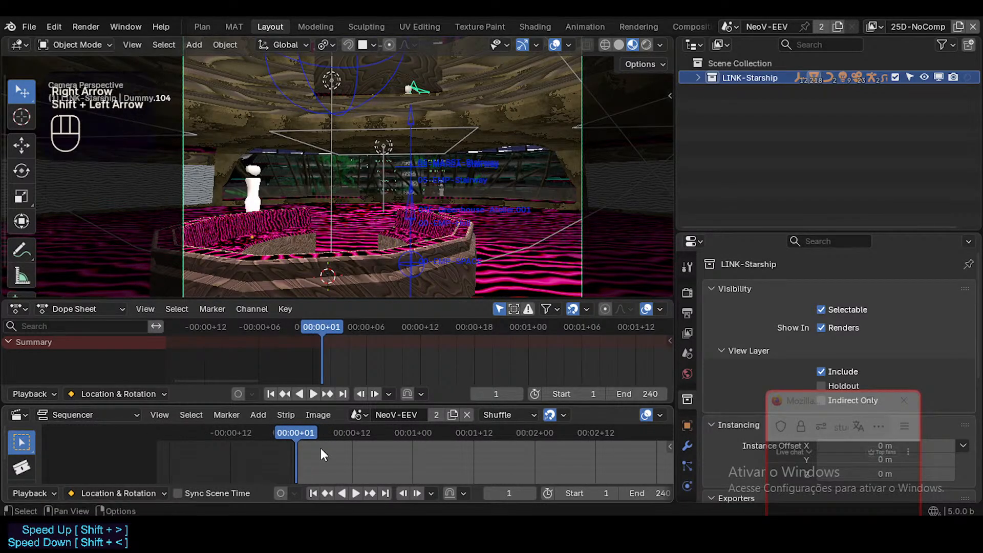
scroll(322, 208, down, 2)
scroll(323, 207, up, 2)
Fly the camera view back to show more of the room around the octagonal counter.
key(shift+grave)
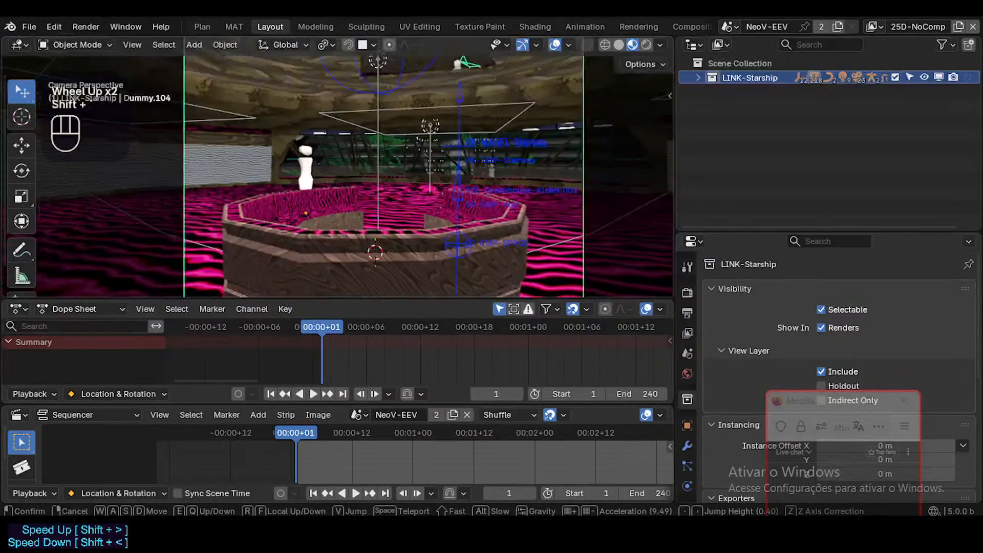
key(s)
click(345, 480)
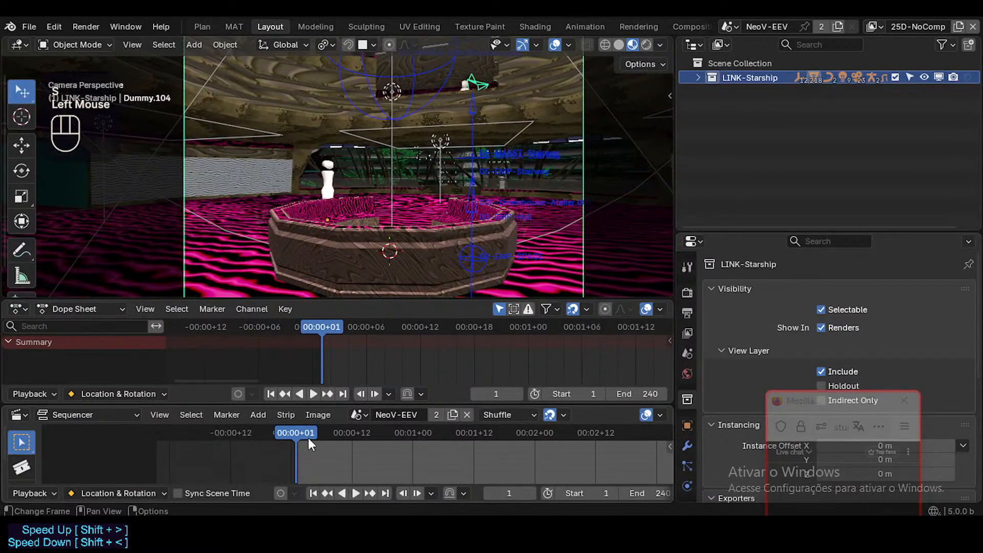
key(shift+a)
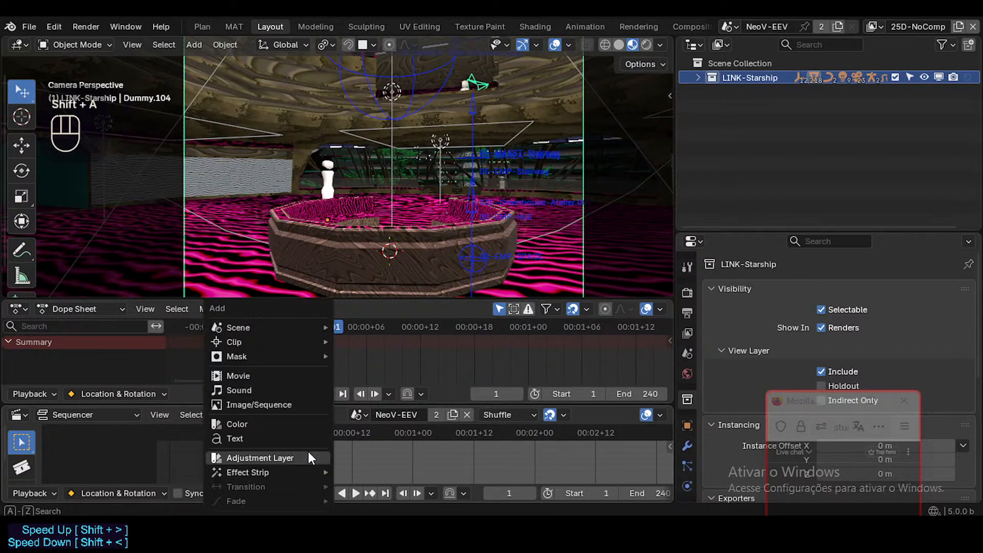
click(287, 388)
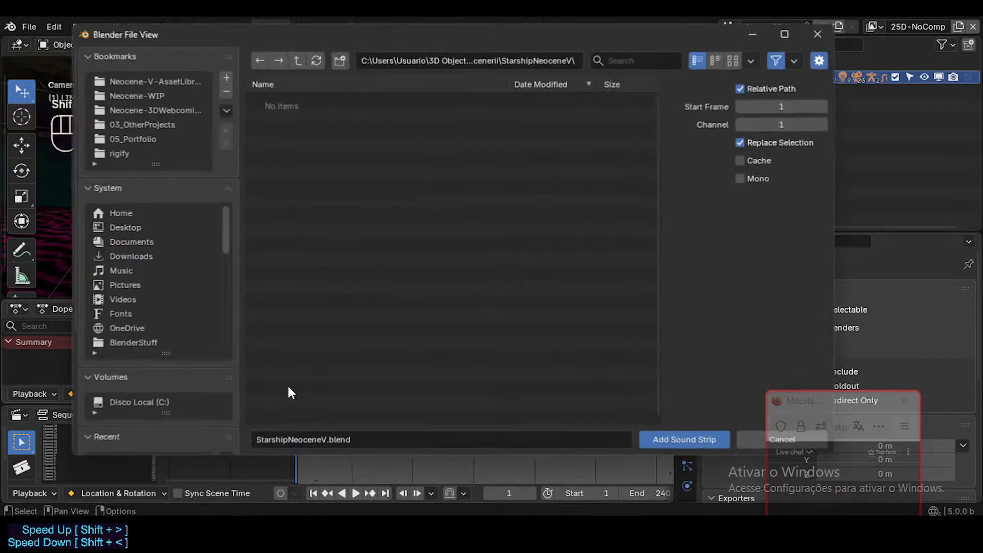
click(119, 272)
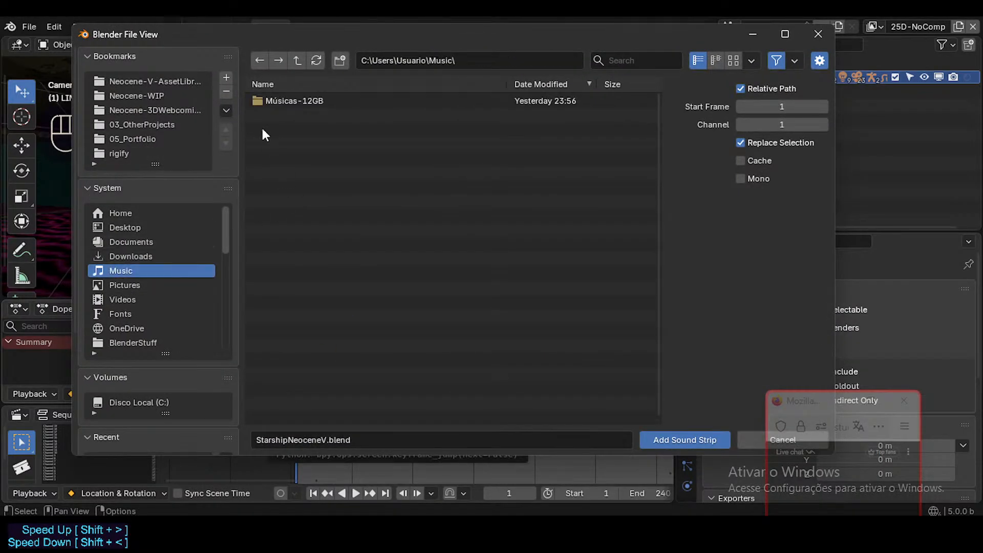
click(271, 102)
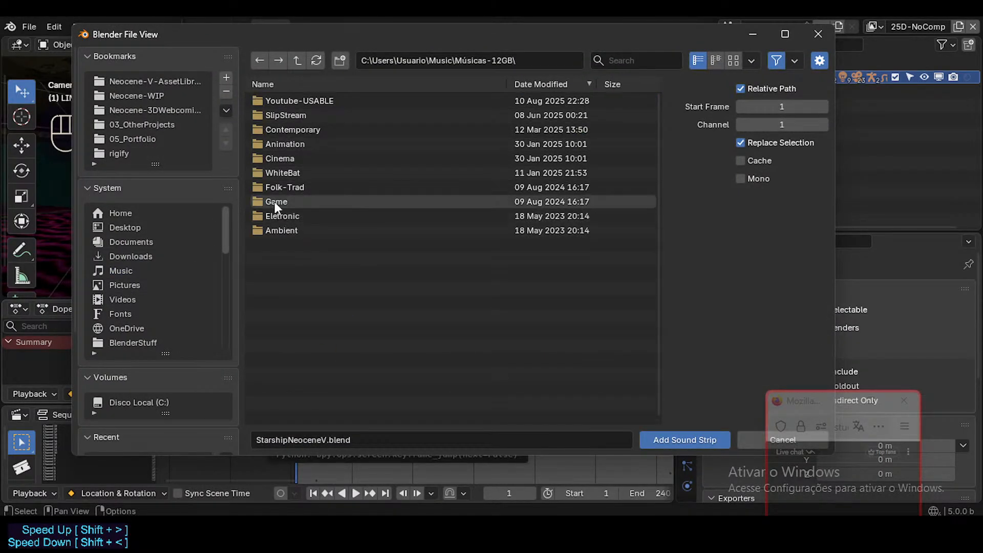
click(289, 100)
click(297, 61)
click(297, 62)
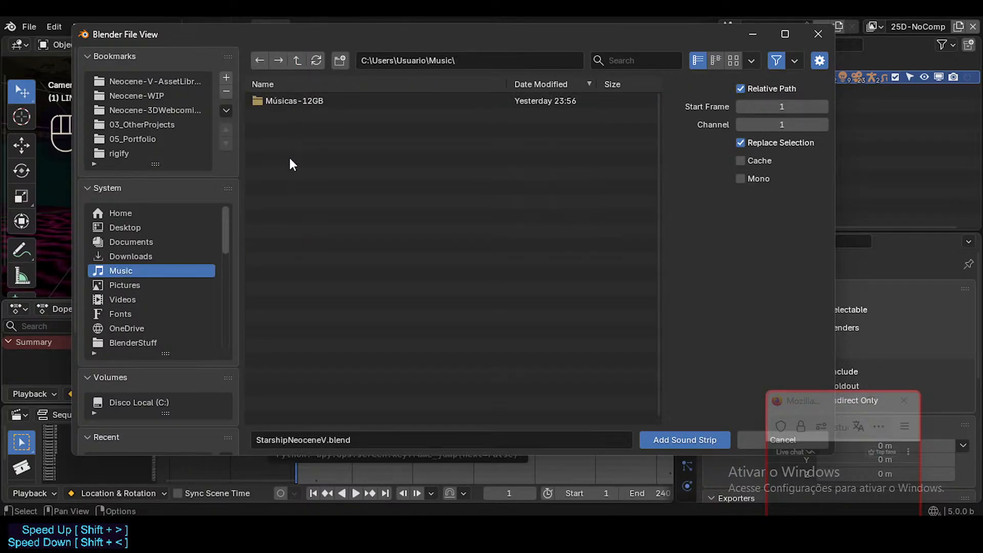
click(287, 100)
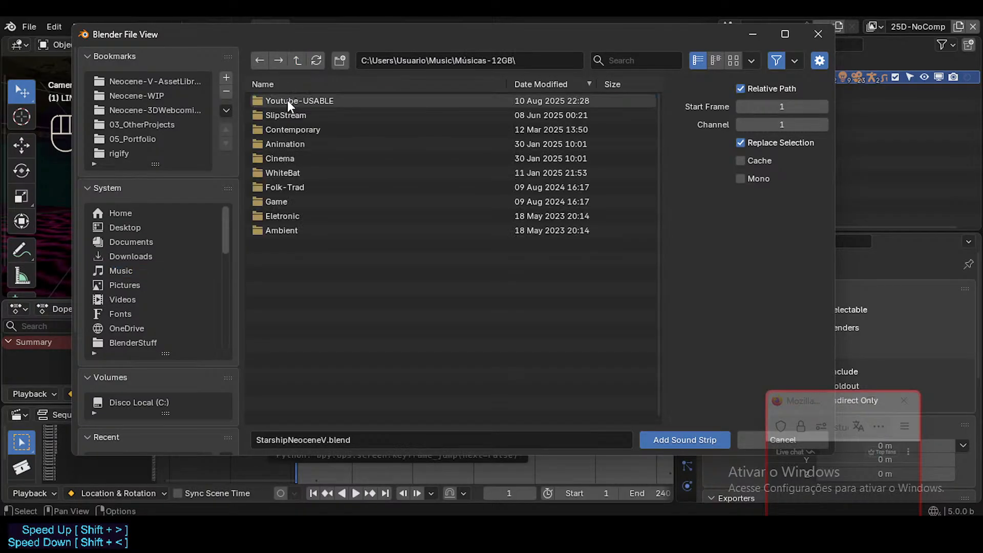
click(297, 60)
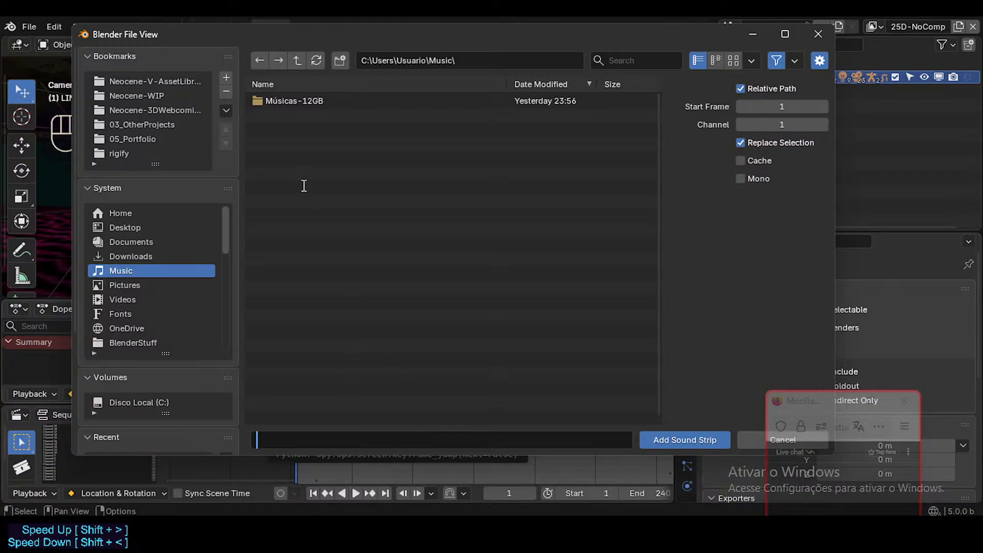
double_click(272, 103)
key(BackSpace)
click(773, 440)
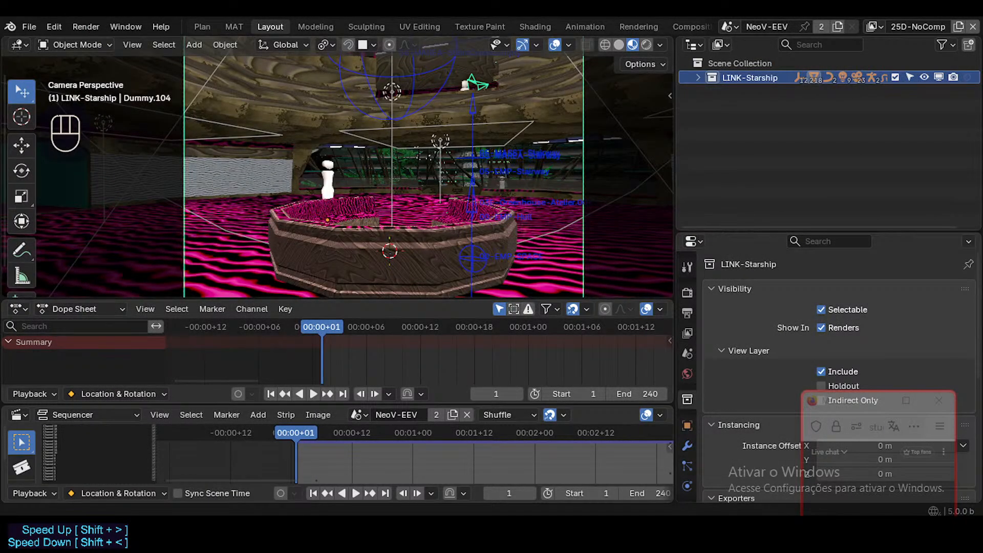
Switch to File Explorer and open the Músicas-12GB folder inside Músicas.
key(super+e)
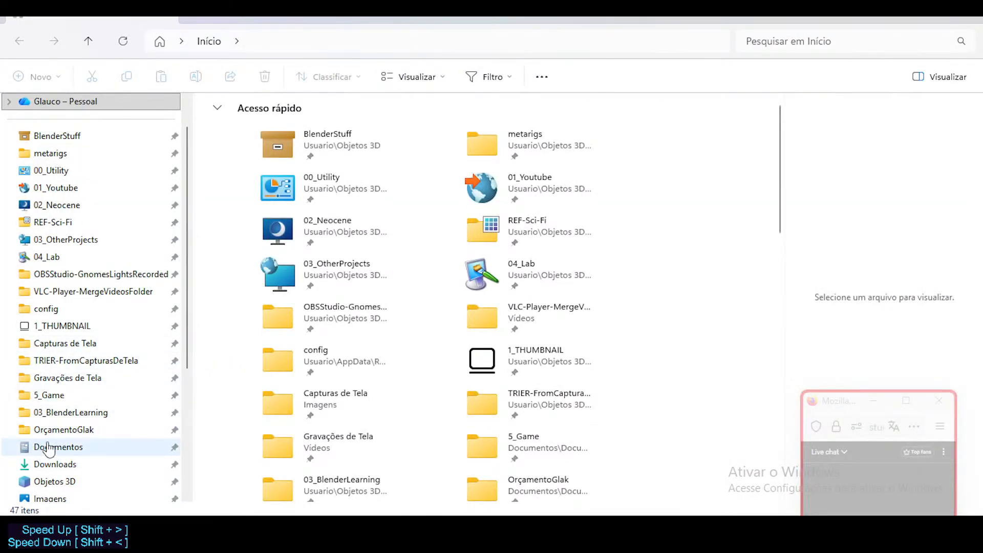
scroll(48, 451, down, 1)
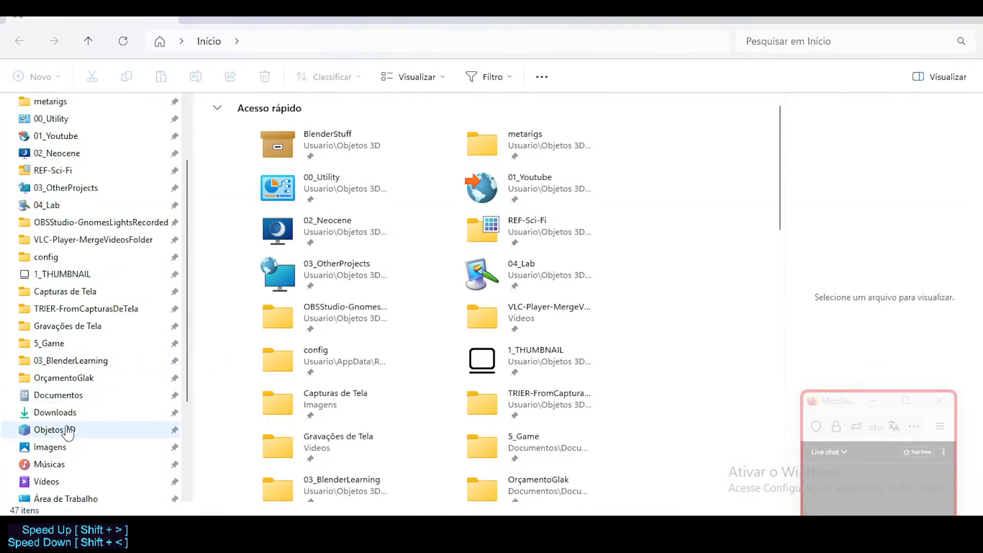
click(49, 465)
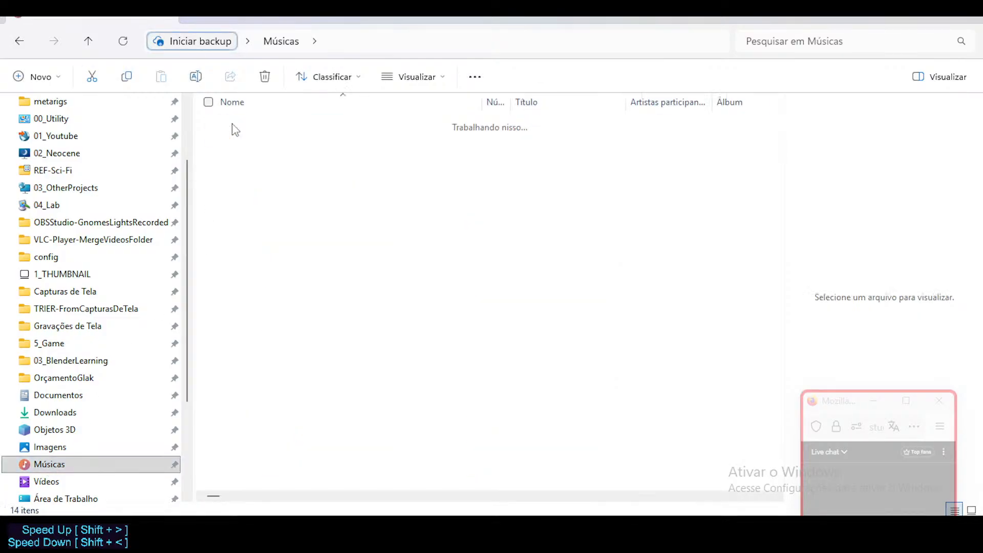
double_click(234, 125)
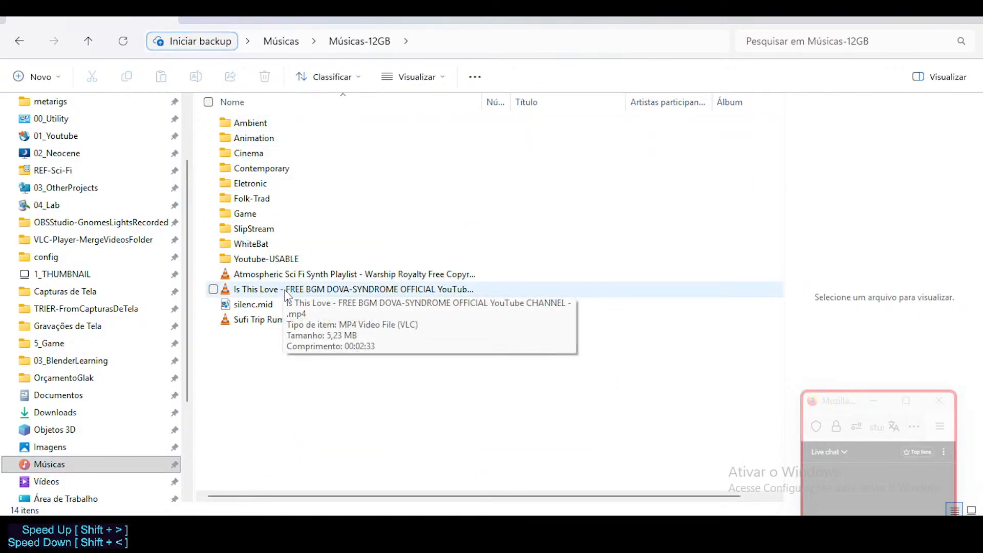
Try to rename the Is This Love video file to IsThisLove_DOVA-SYNDROME.mp4.
click(357, 290)
key(F2)
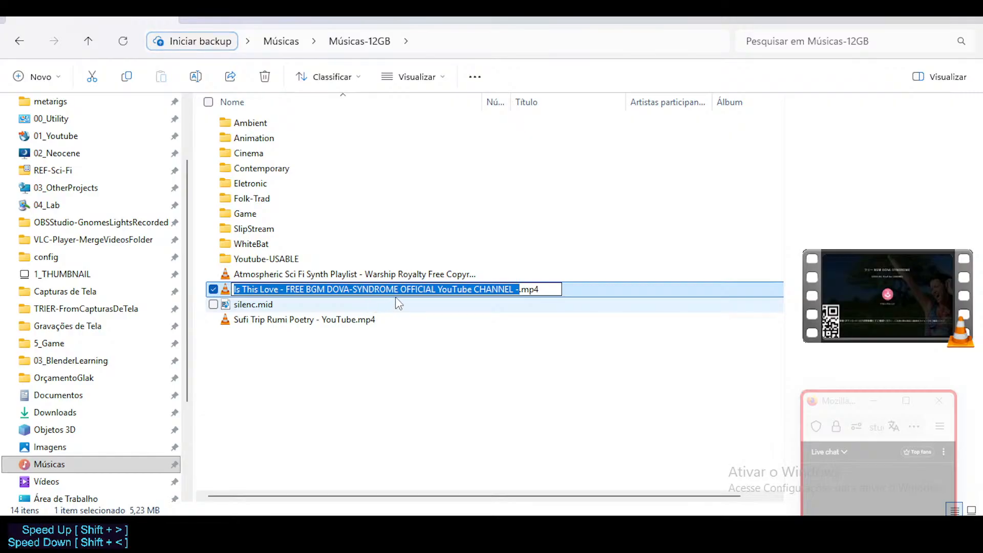
click(518, 288)
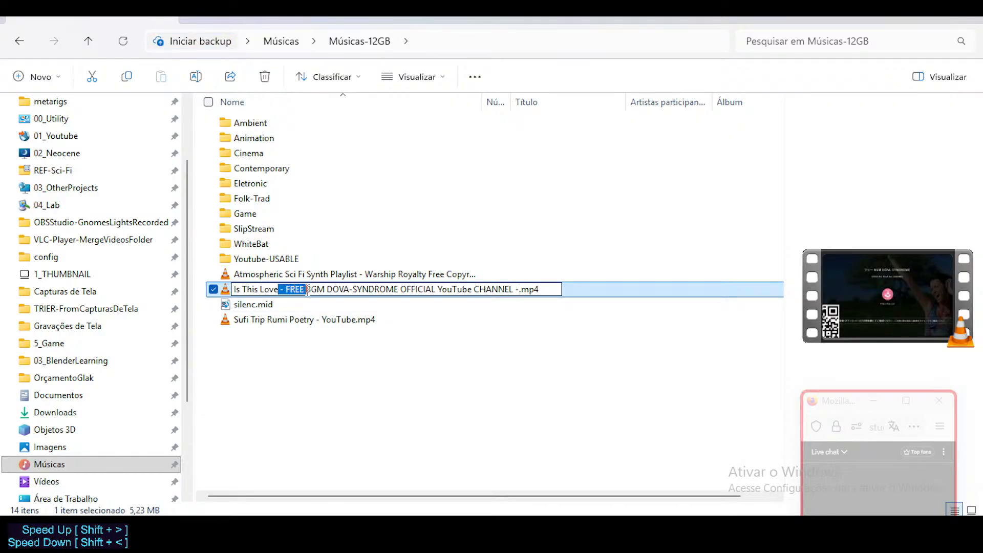
mouse_move(308, 290)
mouse_down()
mouse_move(488, 295)
mouse_move(313, 292)
mouse_up()
key(Delete)
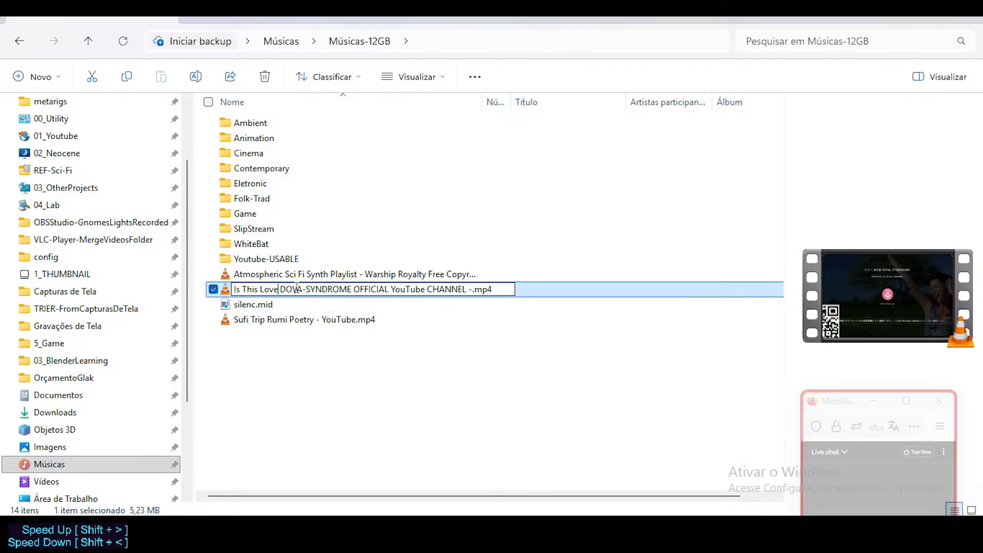
click(243, 287)
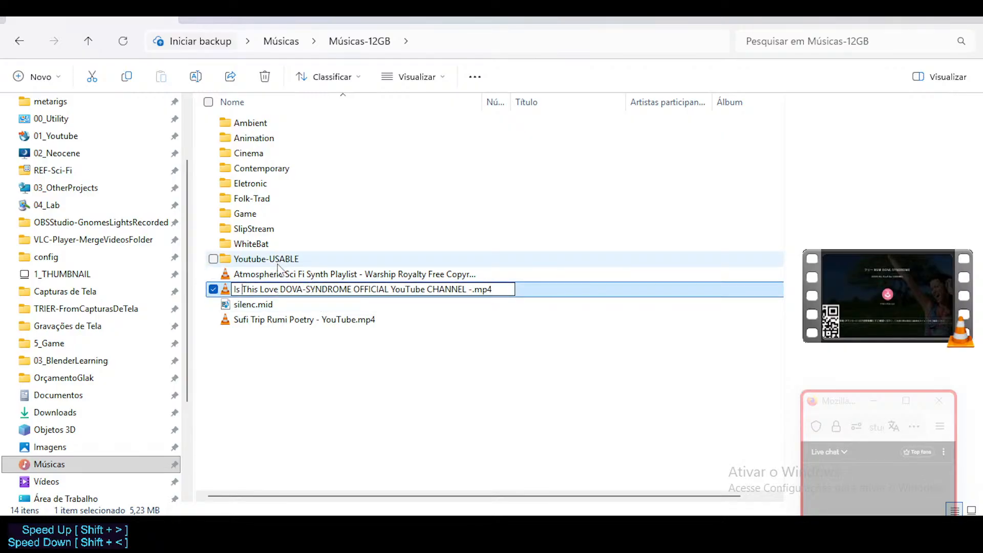
key(BackSpace)
key(Right)
key(Right)
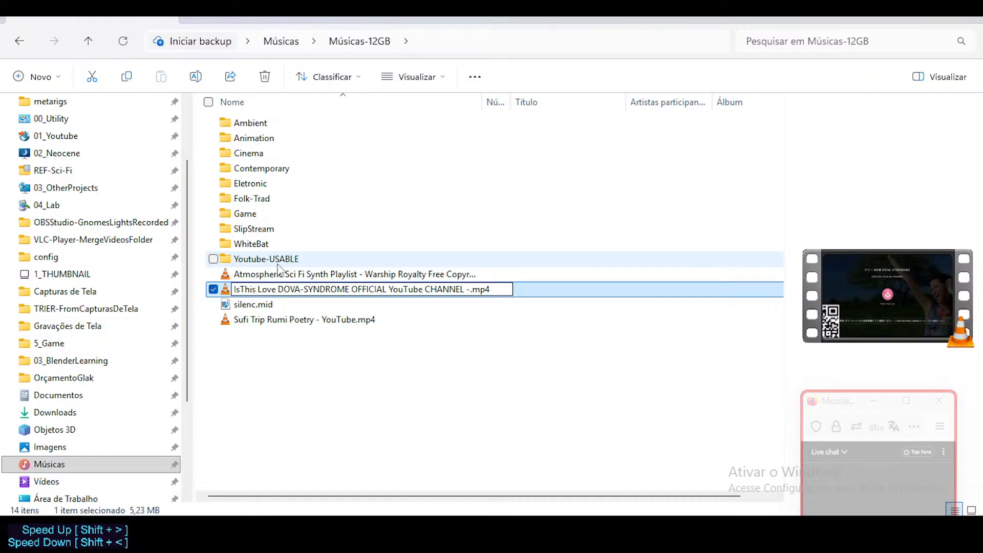
key(Right)
key(Right)
key(Right)
key(BackSpace)
key(Right)
key(Right)
key(Delete)
text(_)
key(Right)
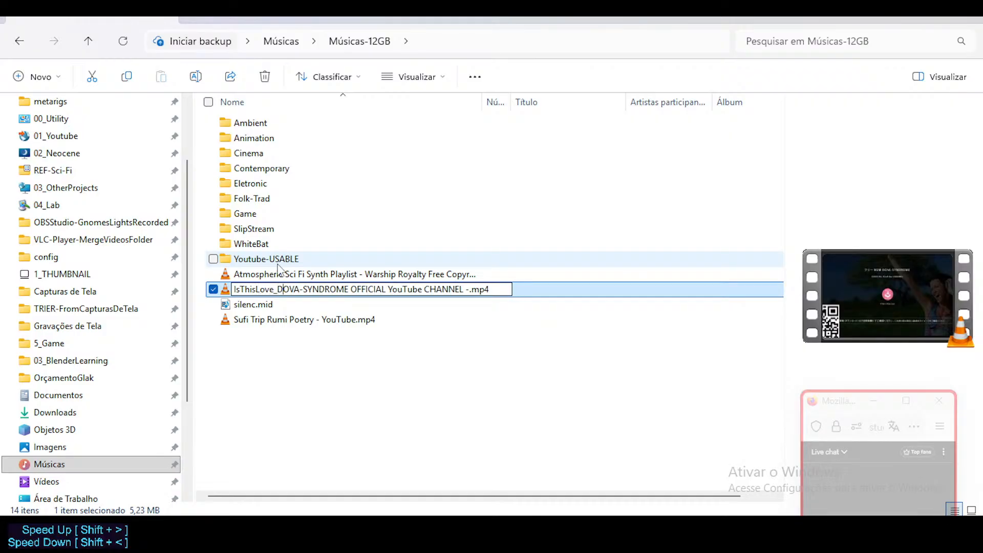
key(shift+End)
key(shift+Left)
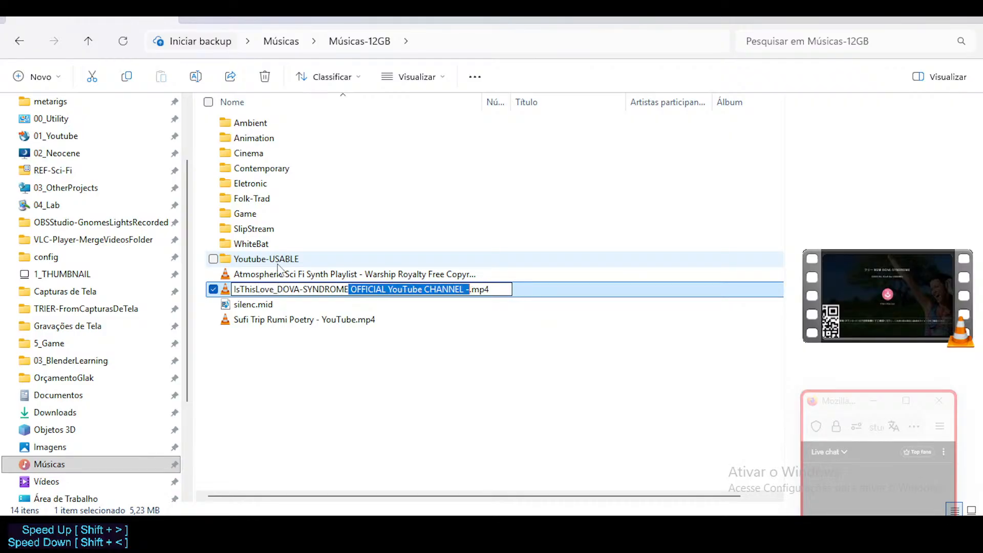
key(Delete)
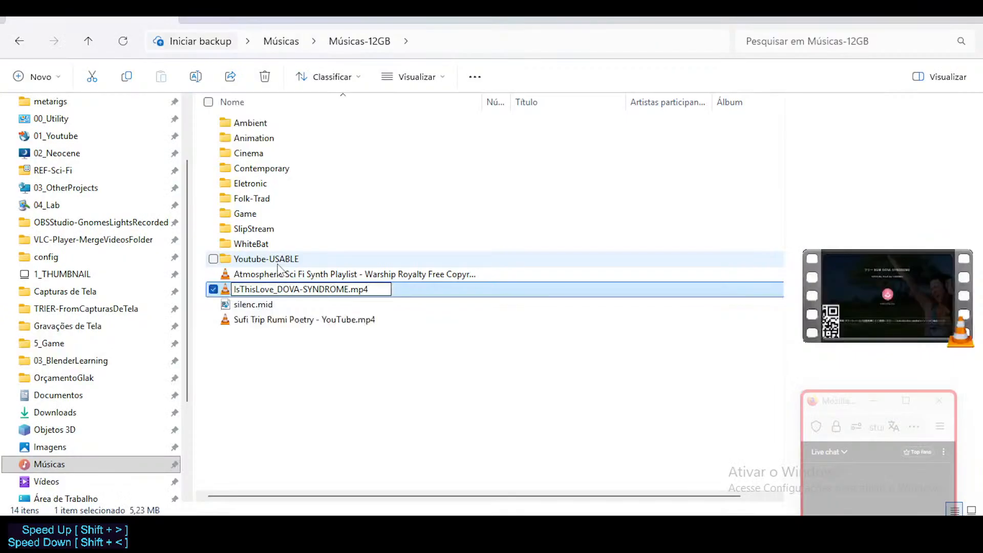
key(Return)
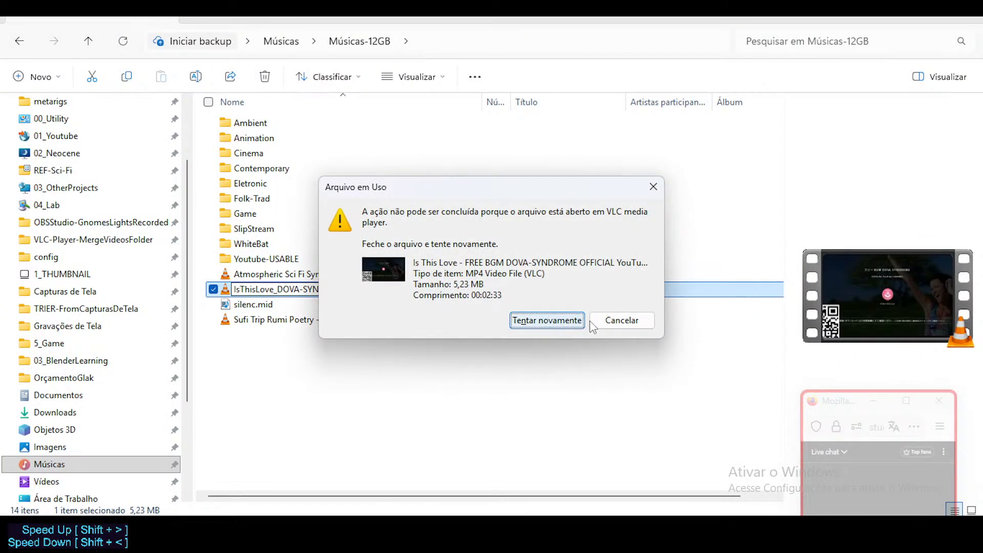
click(606, 322)
Close the Is This Love video in VLC media player and rename its file IsThisLove_DOVA-SYNDROME.mp4.
key(alt+Tab)
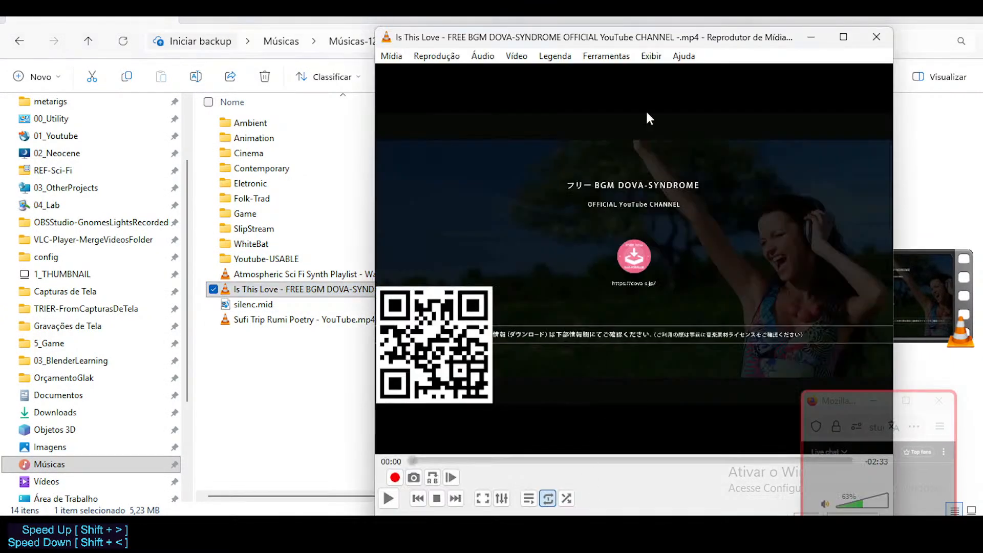
click(875, 43)
key(F2)
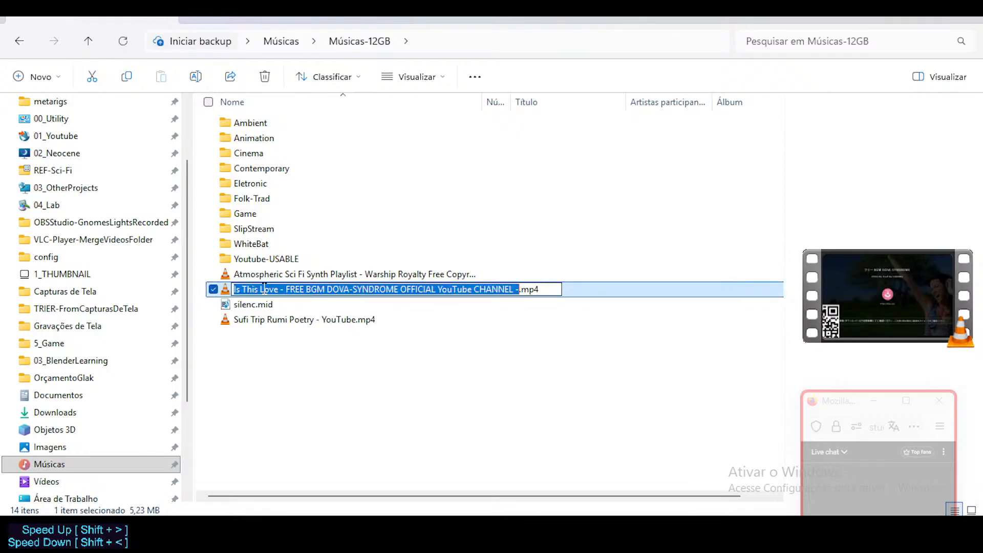
click(247, 290)
key(Left)
key(BackSpace)
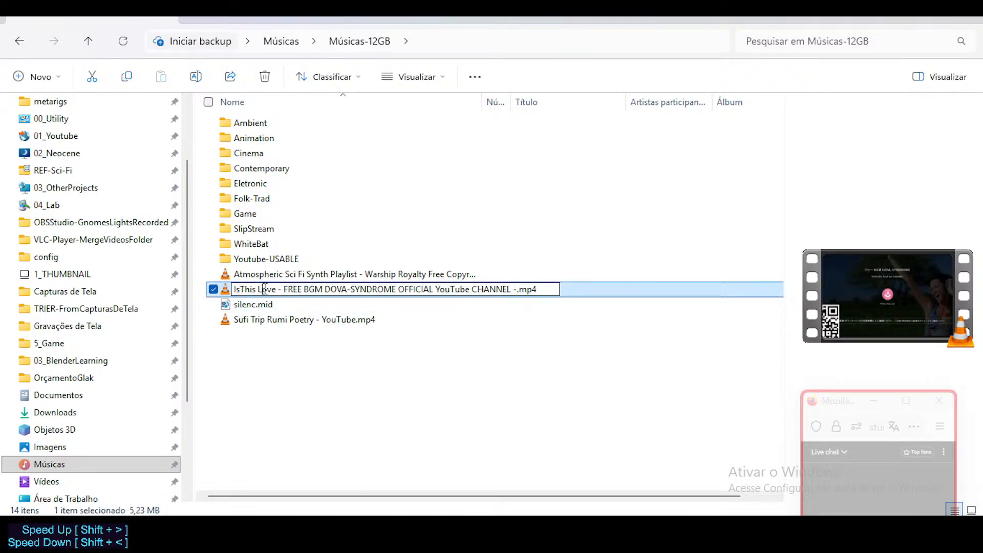
key(ctrl+Right)
key(BackSpace)
key(Delete)
key(Delete)
key(Delete)
key(Delete)
key(Delete)
key(Delete)
key(Delete)
key(Delete)
key(Delete)
key(Delete)
key(Delete)
key(Delete)
key(Delete)
key(Delete)
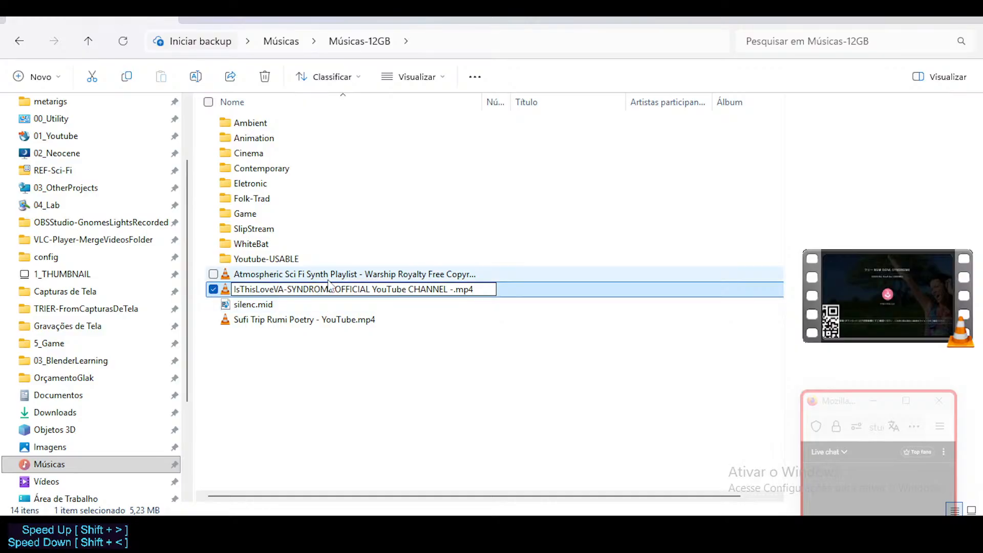
text(_DO)
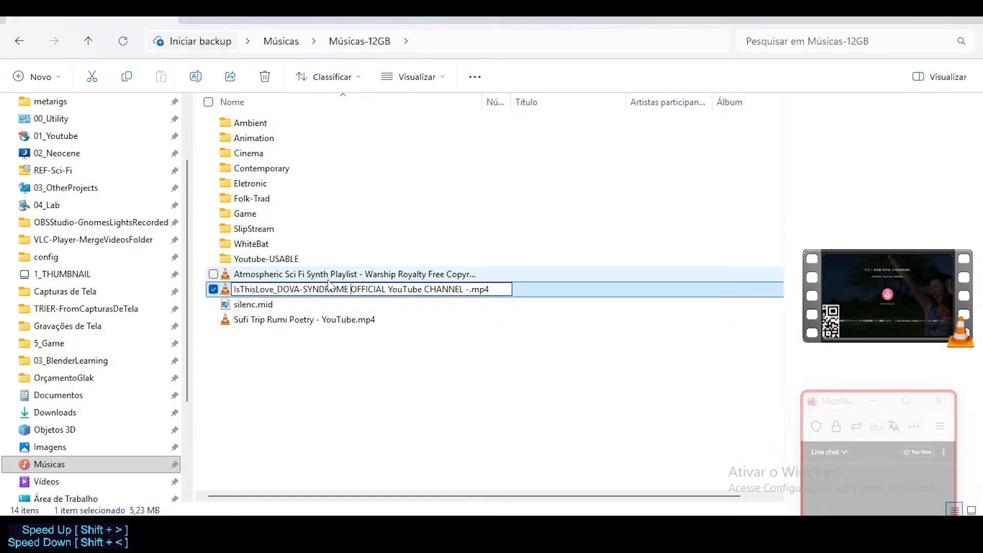
key(shift+End)
key(shift+Left)
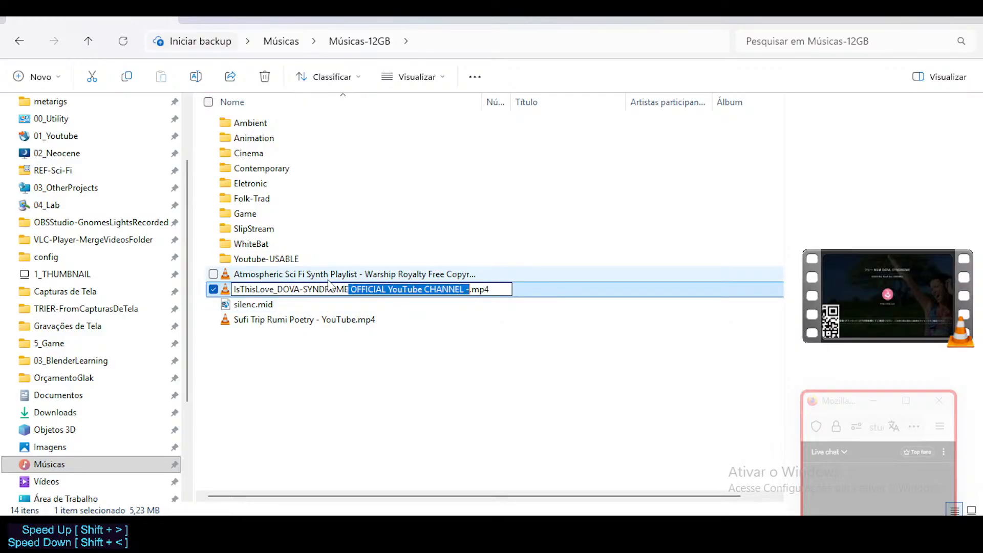
key(Delete)
key(Return)
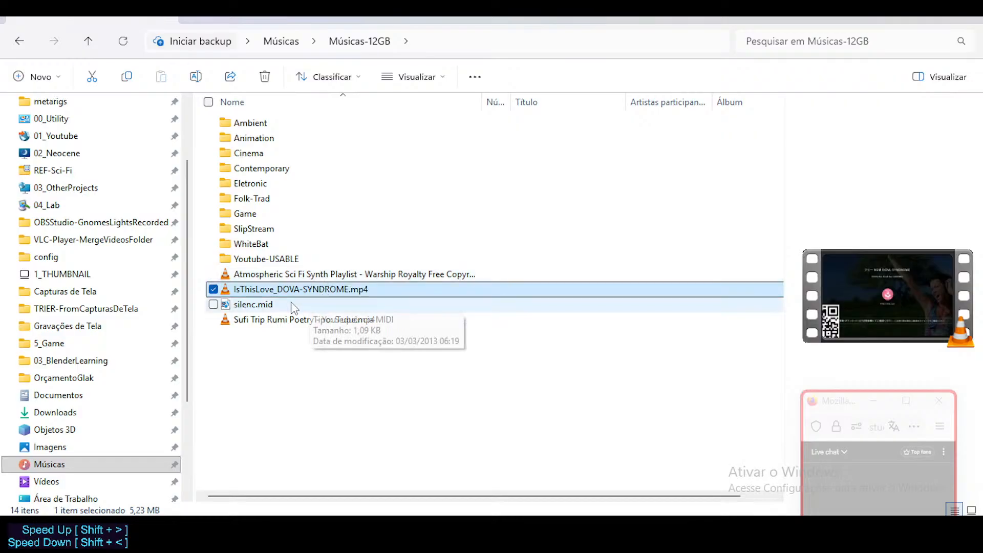
Switch back to Blender and its Sequencer.
click(400, 531)
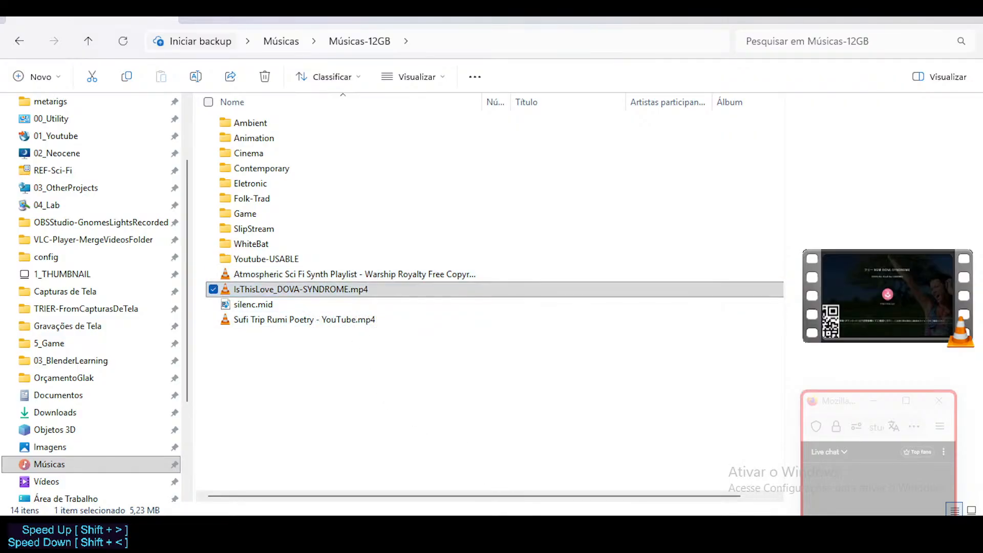
click(319, 455)
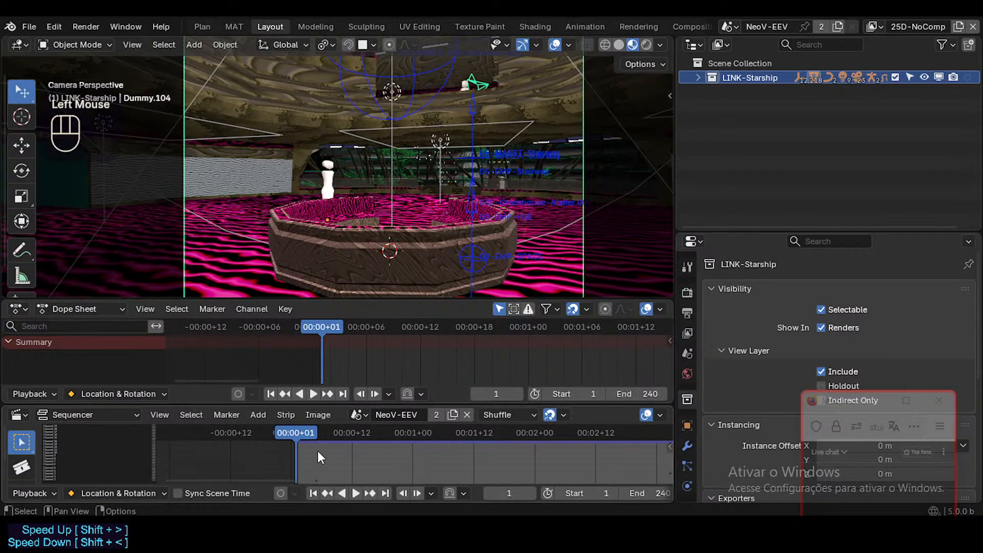
Try to add a sound strip to the Sequencer from the Músicas-12GB folder.
key(shift+a)
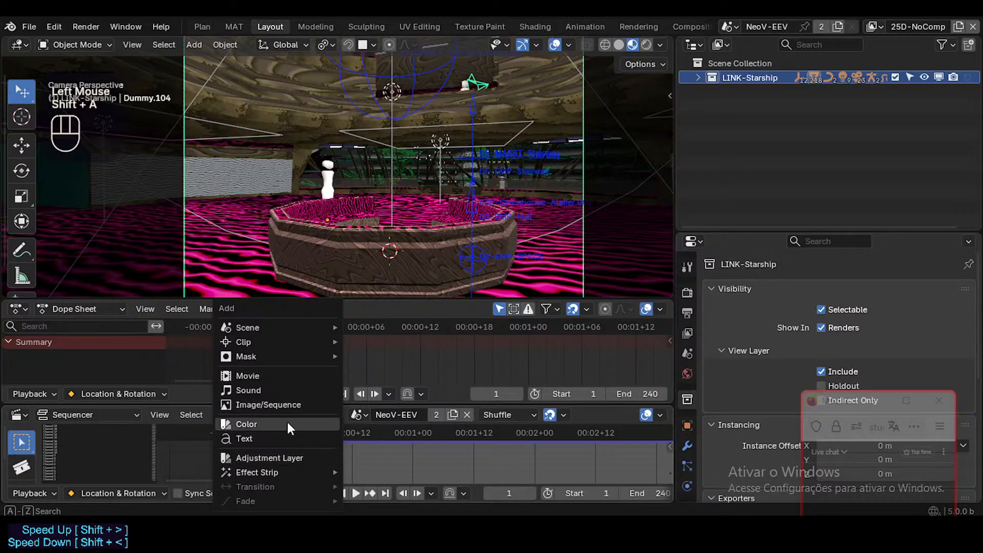
click(278, 388)
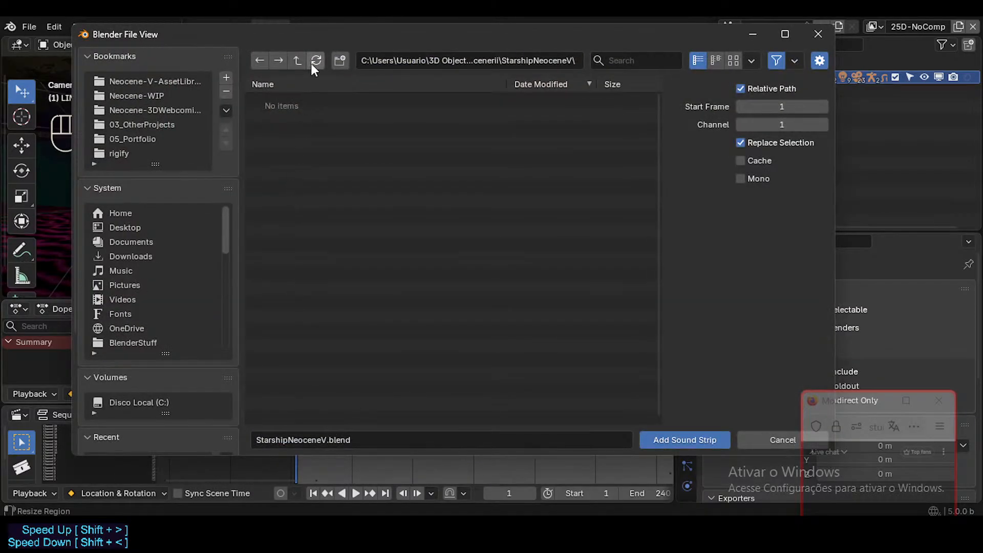
click(300, 60)
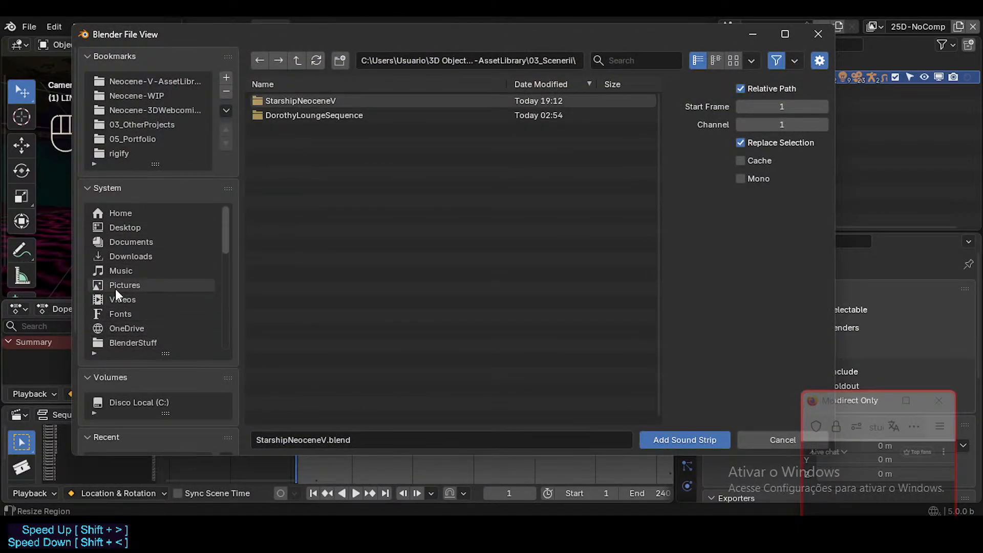
click(122, 270)
click(281, 100)
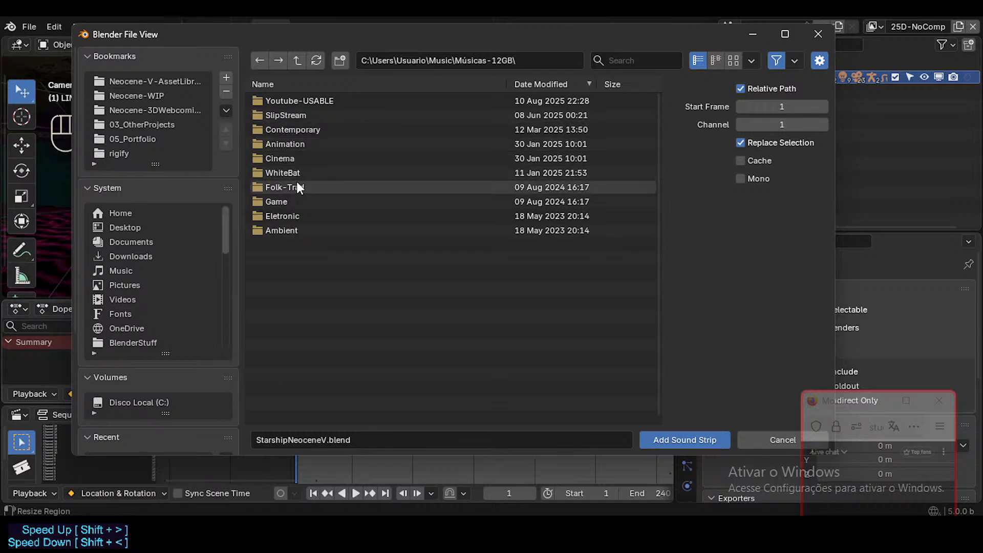
click(788, 438)
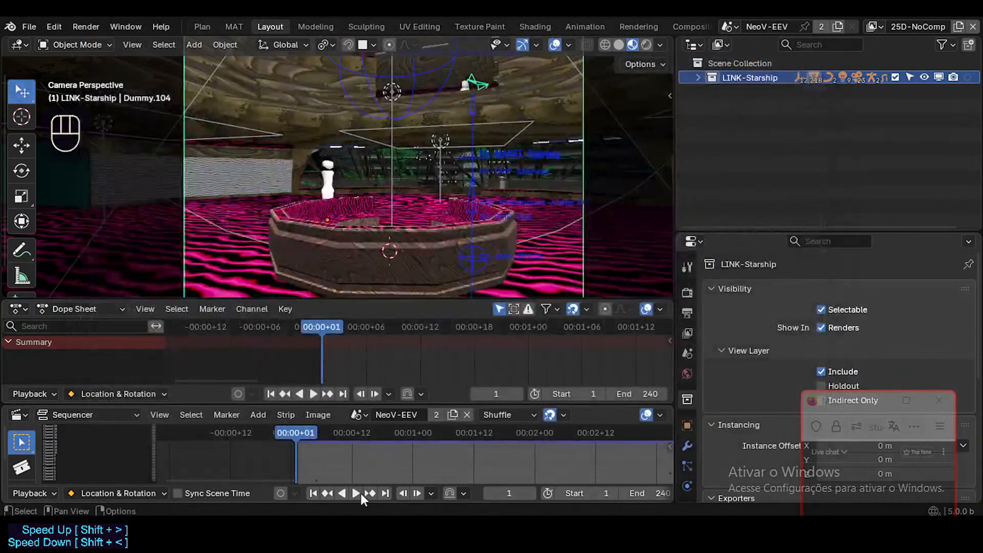
Add IsThisLove_DOVA-SYNDROME.mp4 from Músicas-12GB to the Sequencer as a movie strip starting at about 00:01.
middle_drag(336, 453, 355, 453)
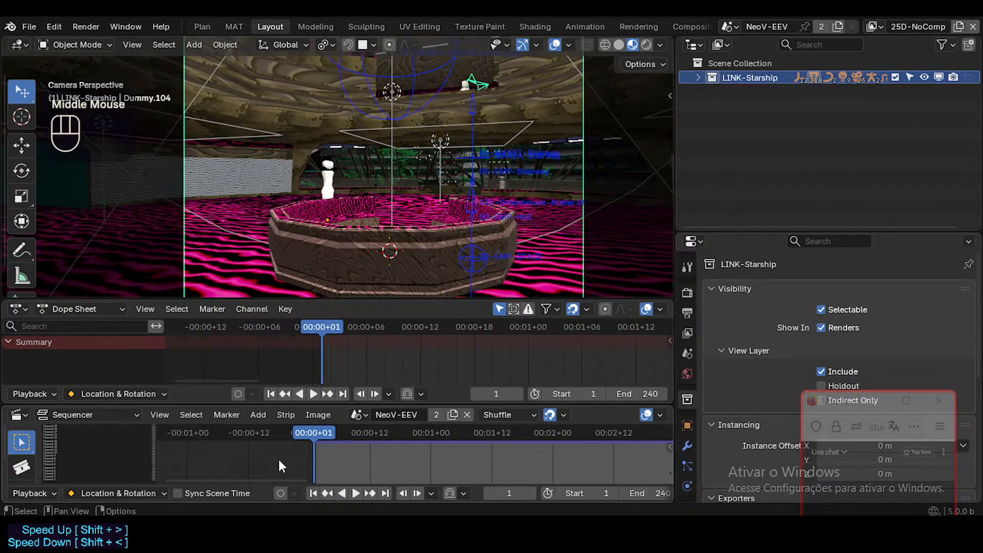
key(shift+a)
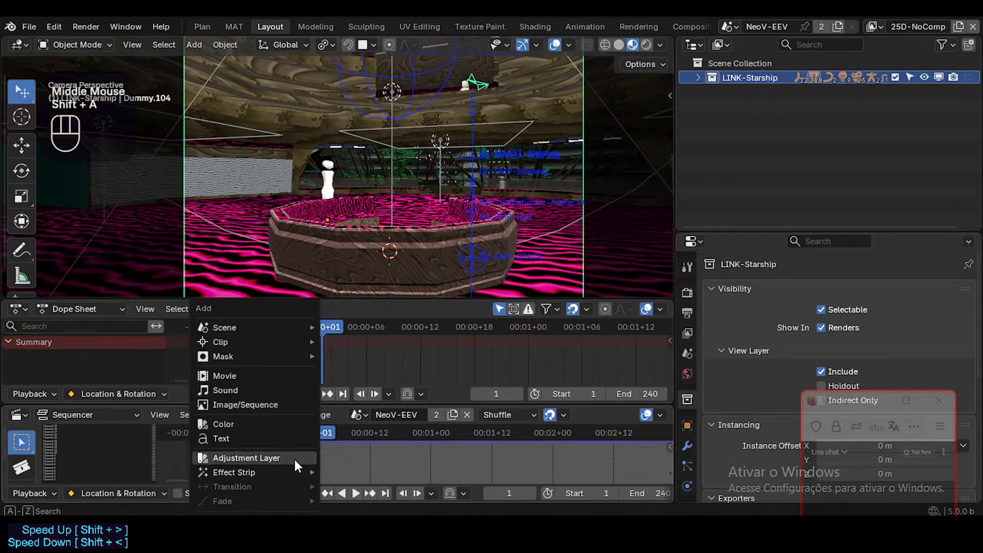
click(260, 376)
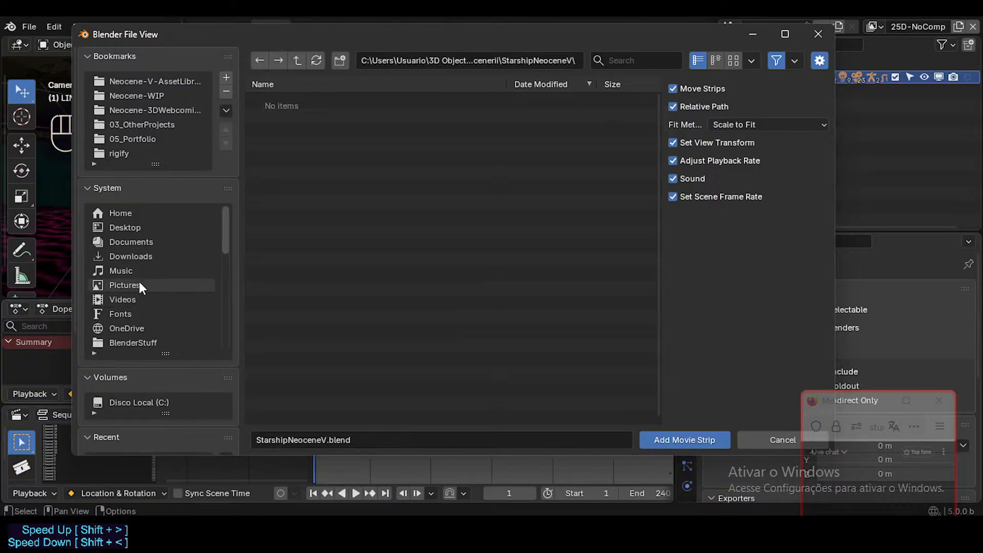
click(128, 270)
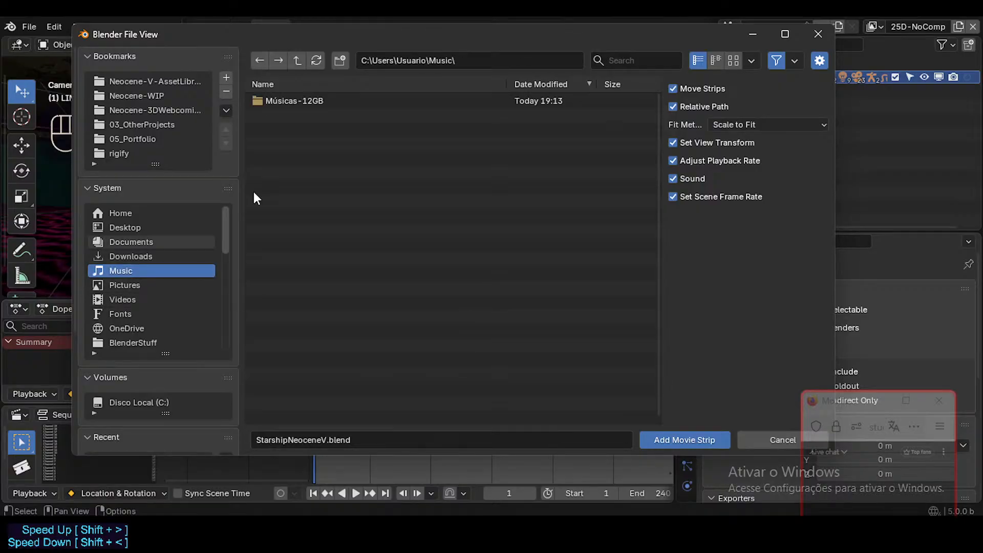
double_click(276, 100)
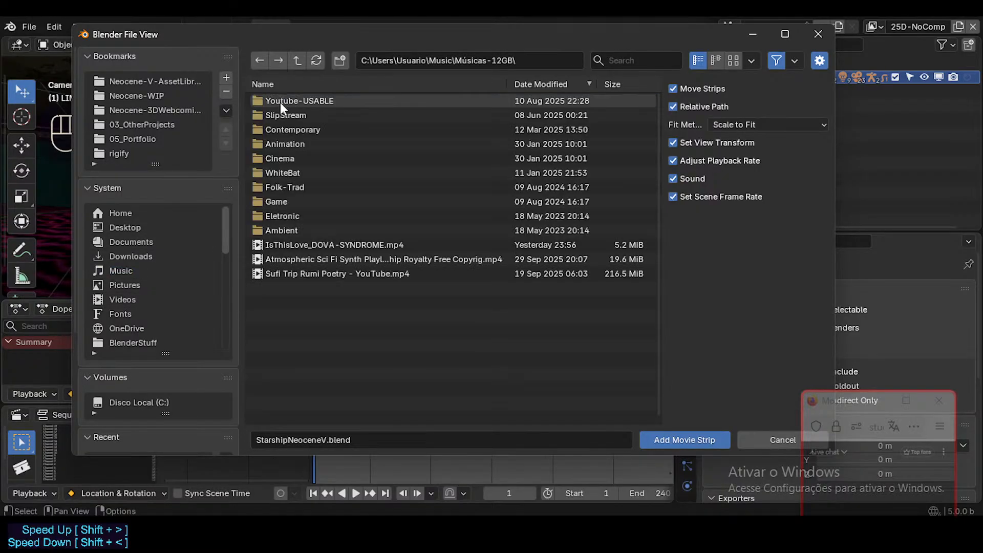
double_click(324, 243)
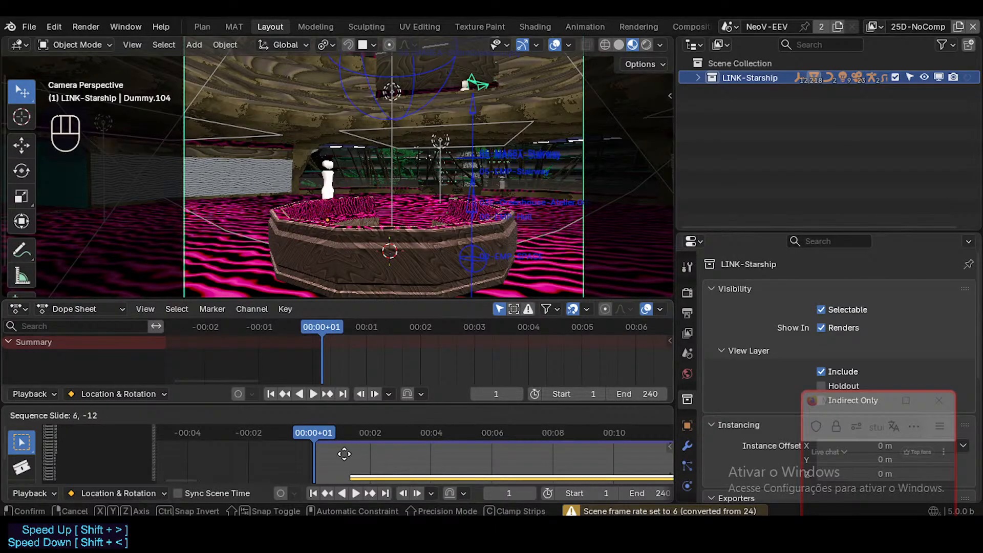
click(351, 469)
Try to delete the IsThisLove_DOVA-SYNDROME.mp4 movie strip from the Sequencer.
scroll(367, 467, up, 7)
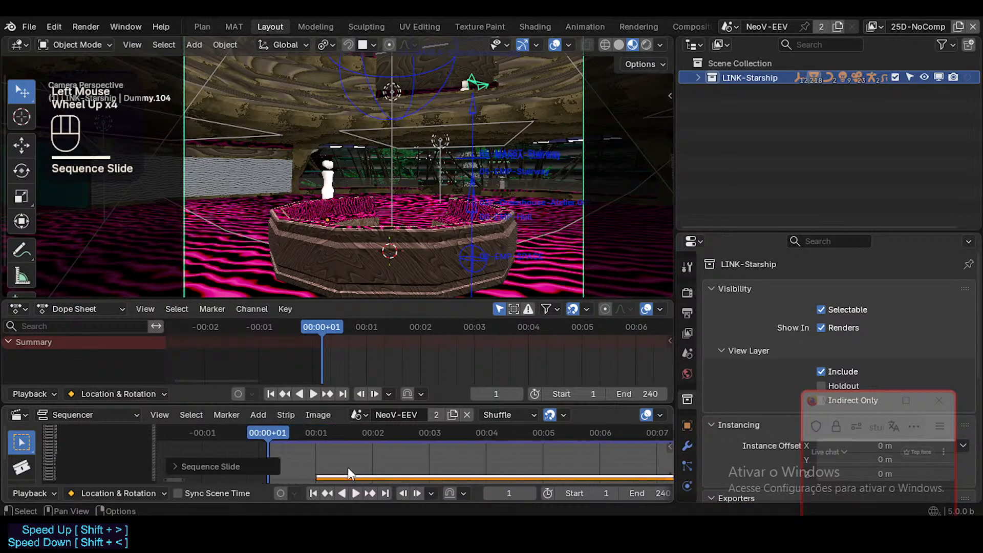
middle_drag(336, 468, 394, 430)
scroll(363, 471, up, 5)
click(367, 475)
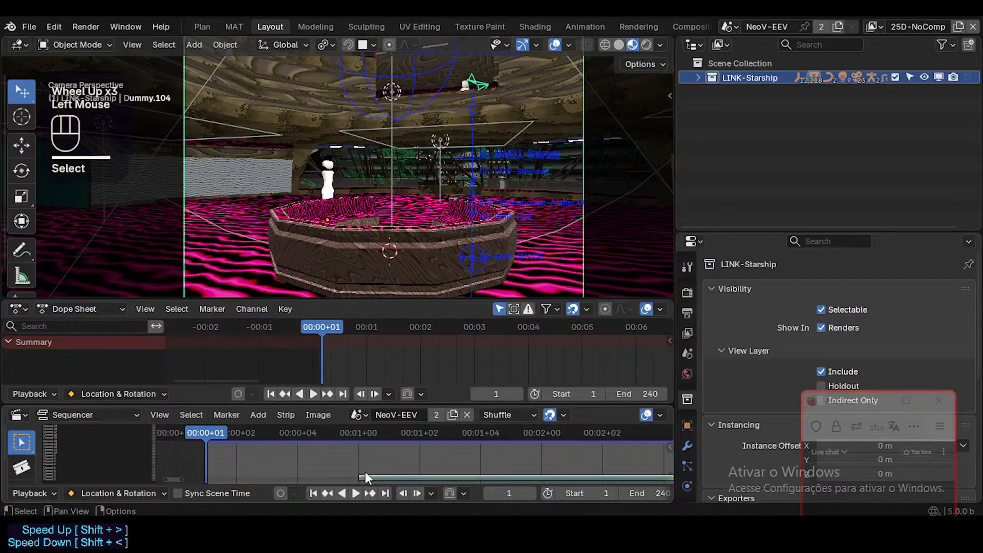
scroll(371, 474, up, 2)
key(Delete)
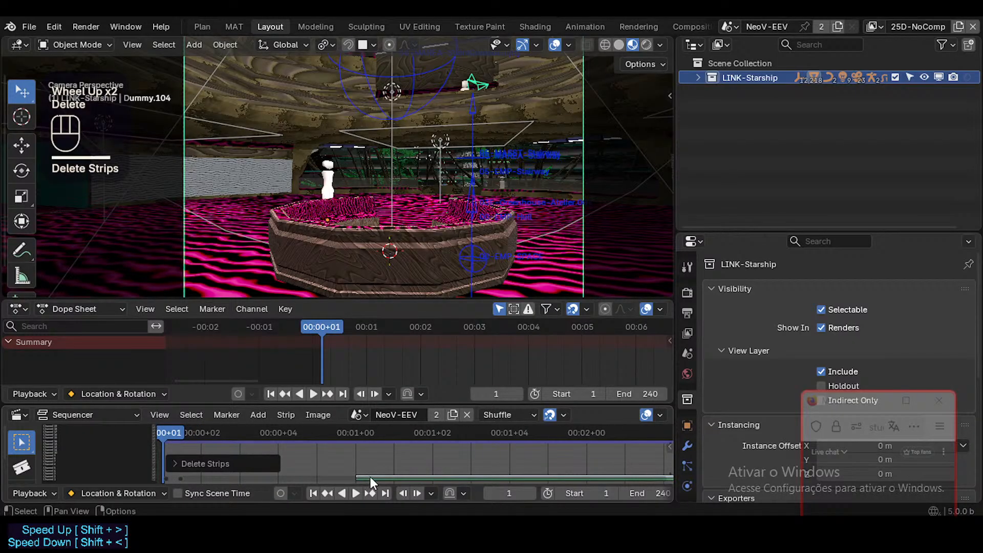
scroll(370, 476, up, 2)
right_click(371, 475)
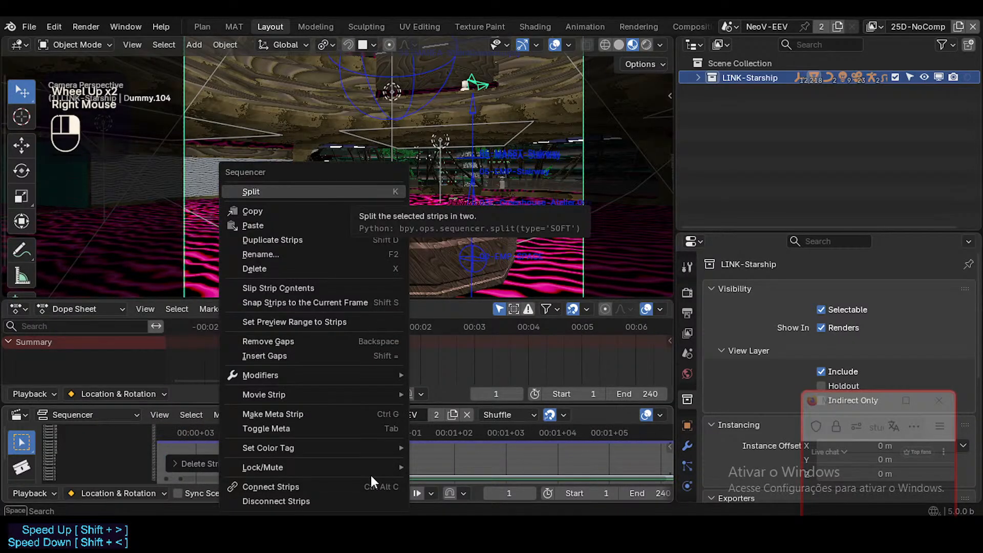
key(Escape)
scroll(371, 475, up, 1)
right_click(371, 475)
key(Escape)
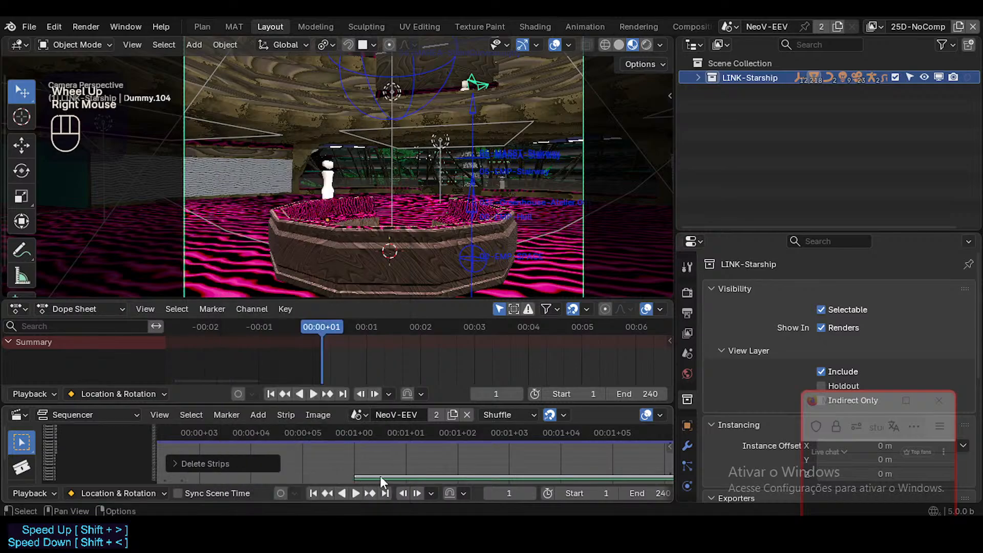
click(382, 475)
key(Escape)
Delete the IsThisLove_DOVA-SYNDROME.mp4 strip while it is connected to its sound strip, and undo the deletion.
middle_drag(390, 457, 476, 457)
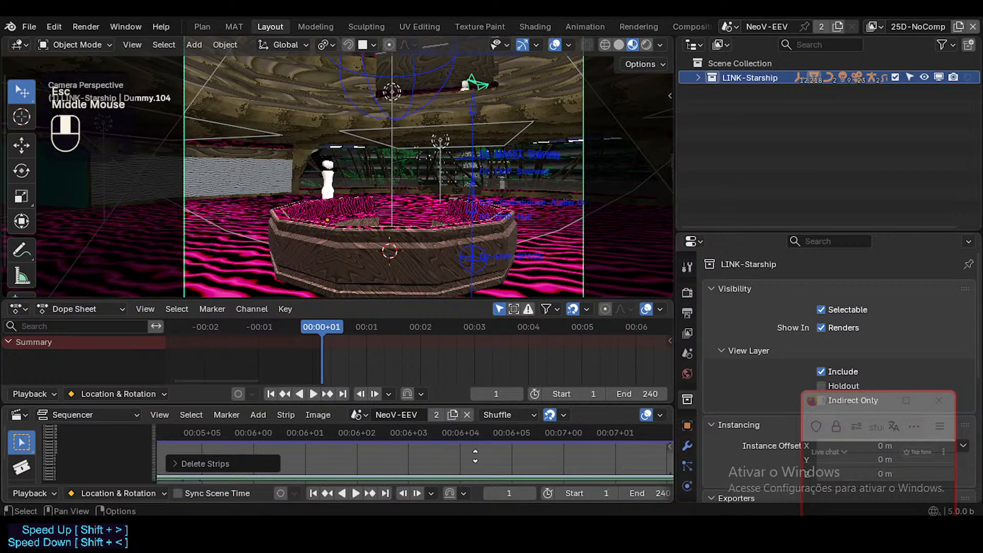
scroll(353, 454, down, 11)
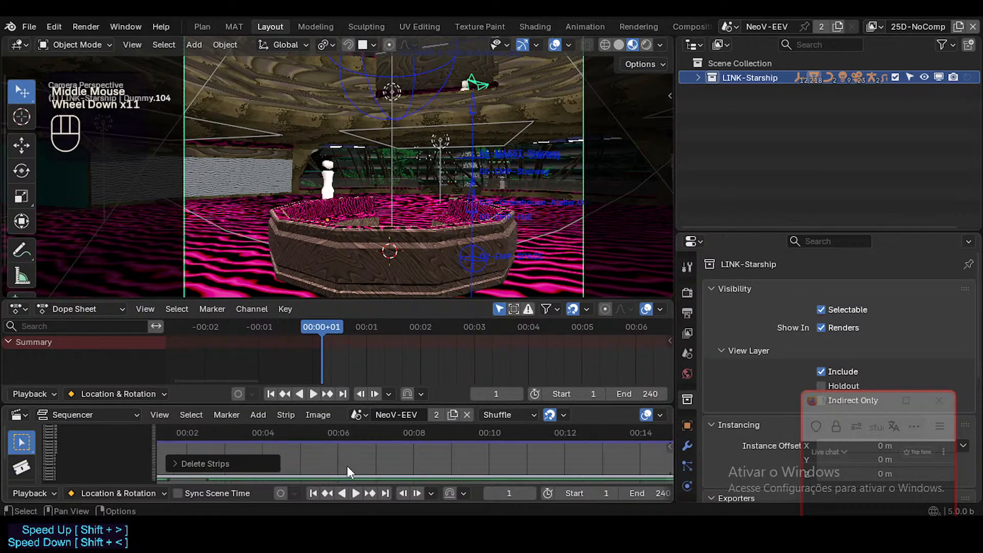
scroll(347, 466, down, 2)
mouse_move(346, 466)
middle_down()
mouse_move(394, 464)
mouse_move(436, 417)
mouse_move(463, 441)
mouse_move(444, 497)
mouse_move(415, 472)
mouse_move(350, 461)
mouse_move(352, 453)
middle_up()
scroll(352, 451, up, 3)
click(356, 455)
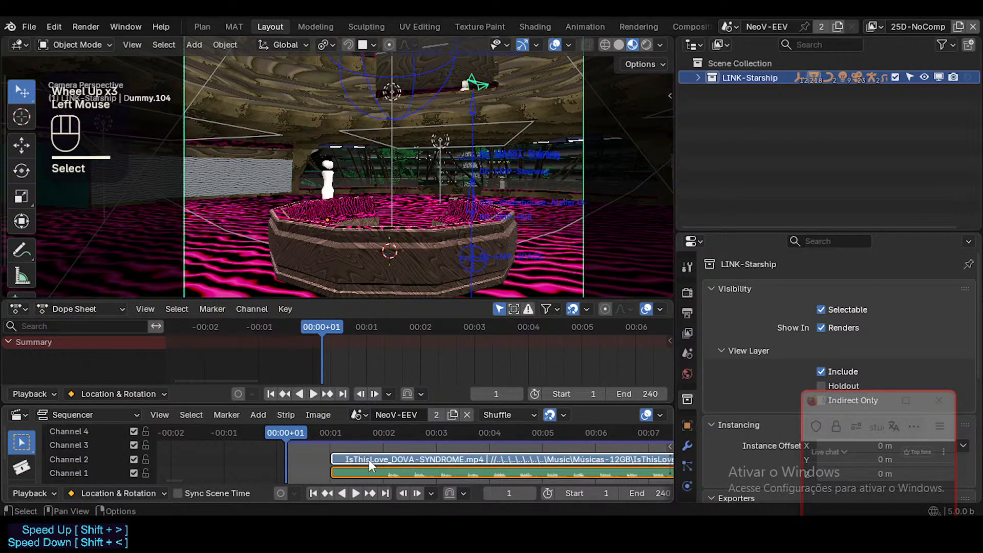
key(x)
key(ctrl+z)
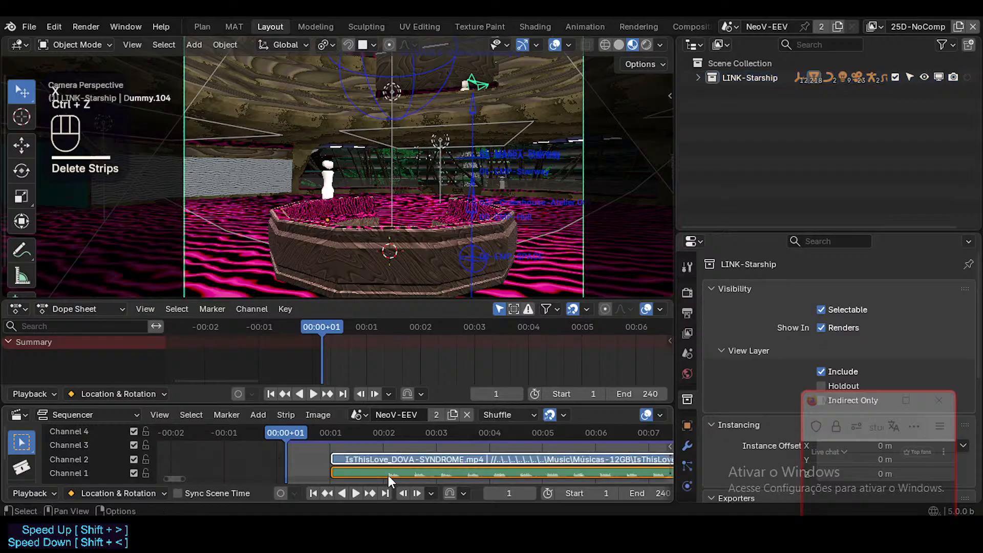
Disconnect the movie strip on channel 2 from its sound strip and delete only the movie strip.
click(386, 459)
click(384, 461)
shift+click(383, 470)
right_click(383, 460)
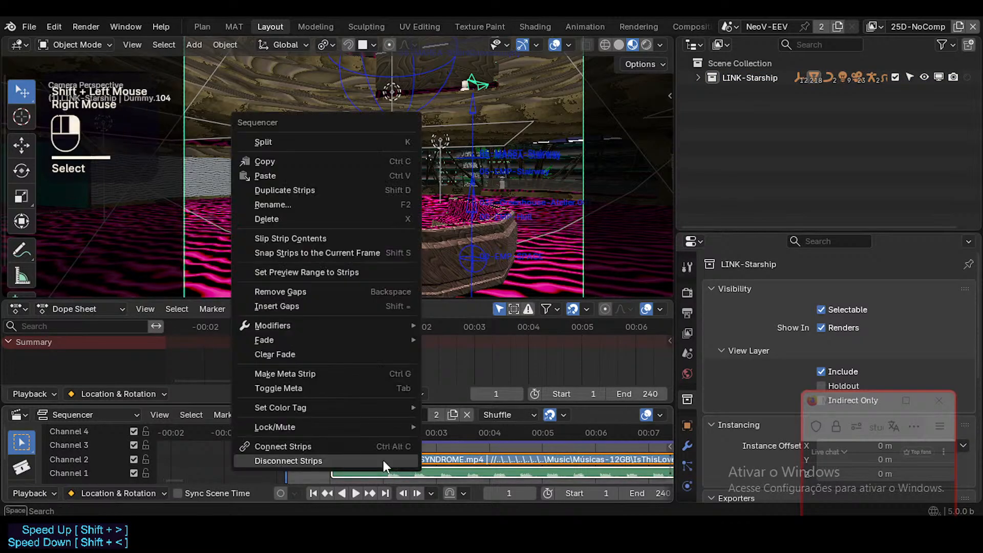
click(336, 454)
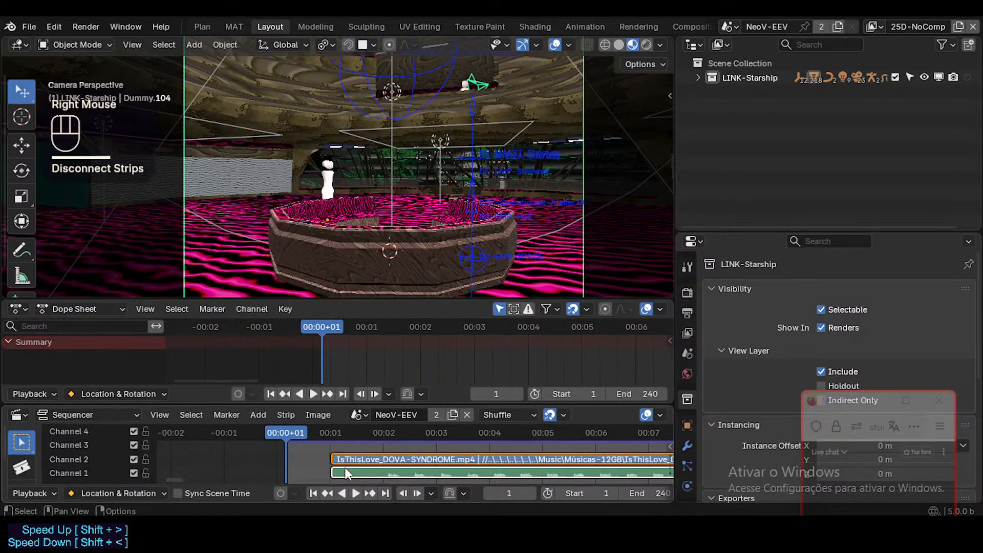
click(347, 459)
key(x)
Move the sound strip on channel 1 so that it starts at frame 1.
click(318, 472)
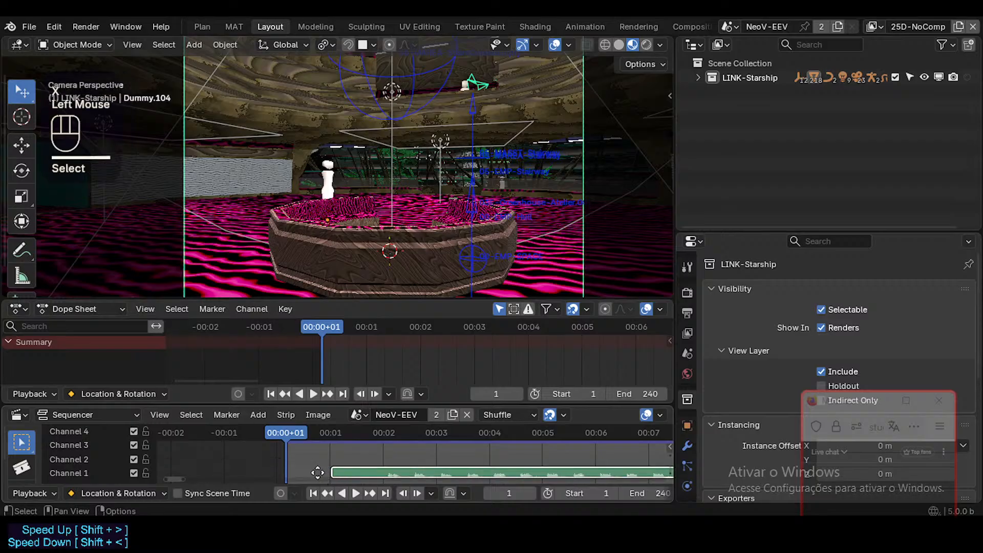
key(g)
ctrl+click(267, 472)
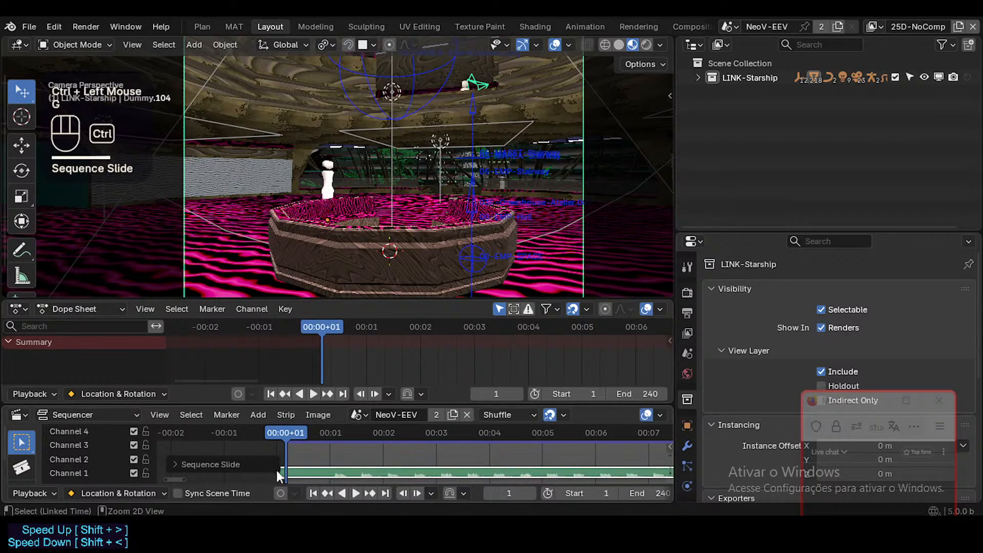
key(g)
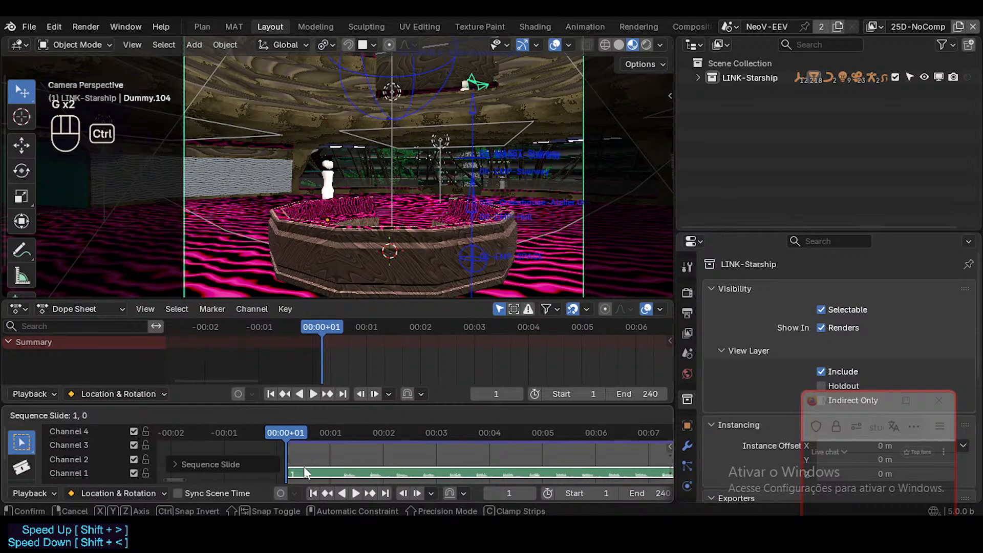
ctrl+click(346, 472)
Examine the start, length and waveform of the IsThisLove_DOVA-SYNDROME sound strip in the Sequencer.
ctrl+middle_drag(346, 472, 410, 459)
scroll(362, 463, down, 2)
scroll(362, 463, down, 7)
scroll(362, 470, up, 7)
scroll(352, 469, up, 2)
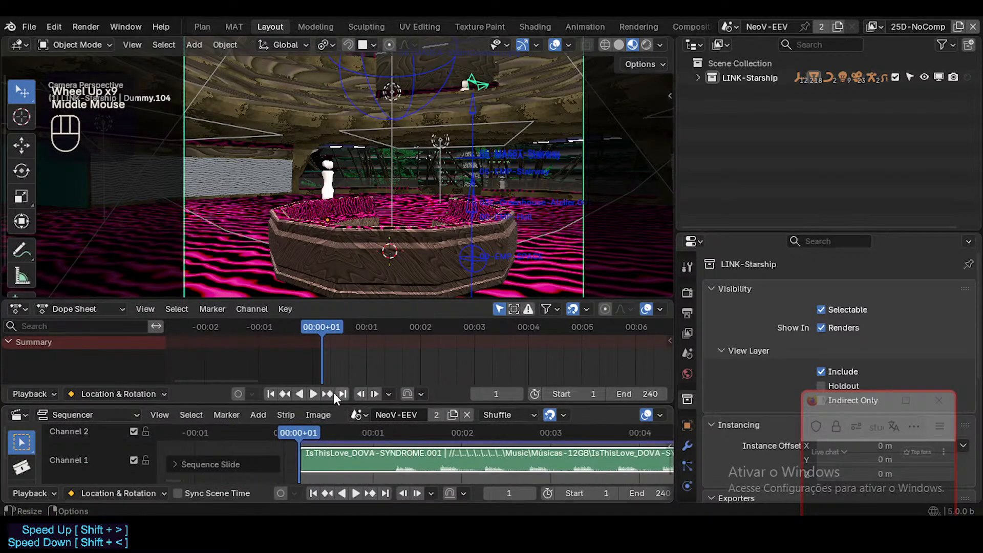
drag(333, 402, 333, 404)
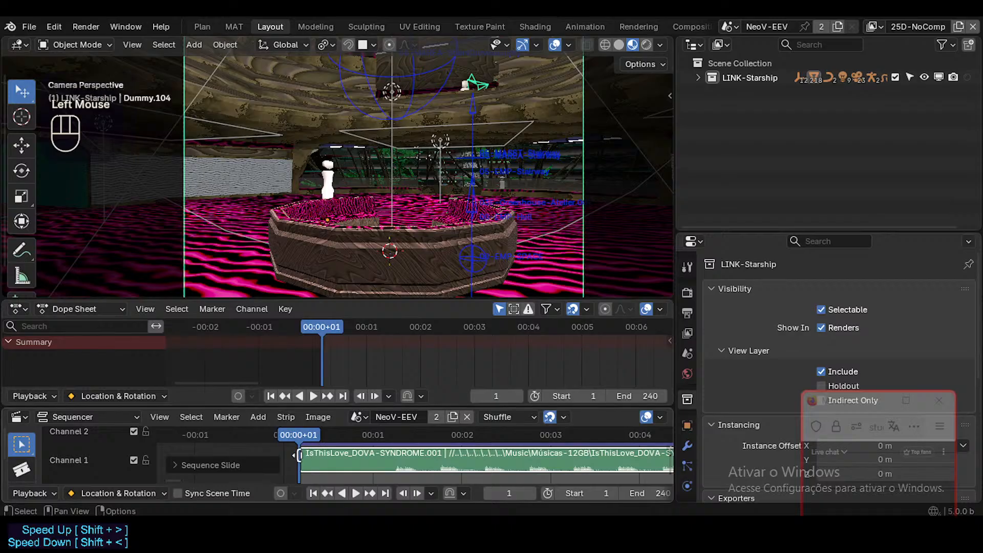
drag(300, 457, 203, 457)
key(Escape)
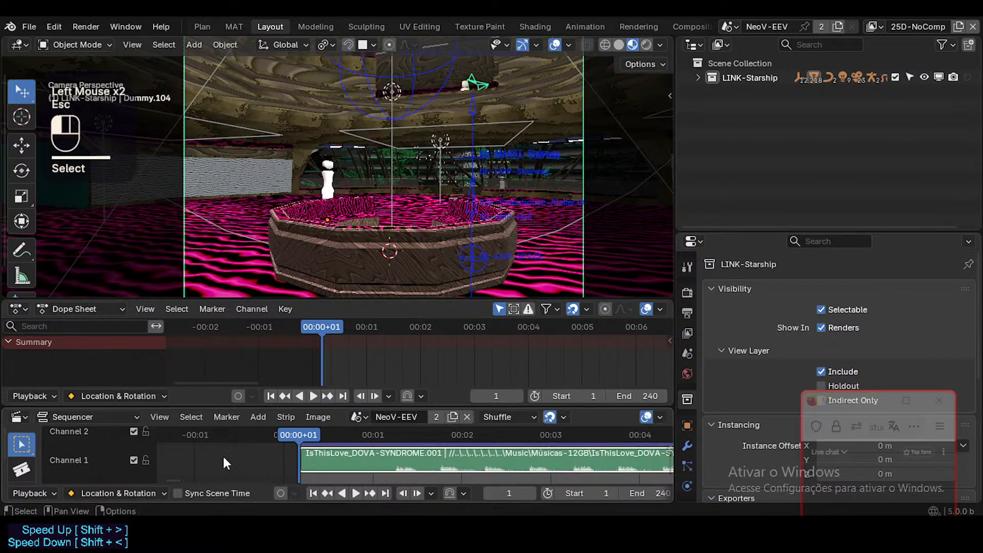
shift+middle_drag(258, 444, 661, 445)
shift+middle_drag(470, 456, 356, 457)
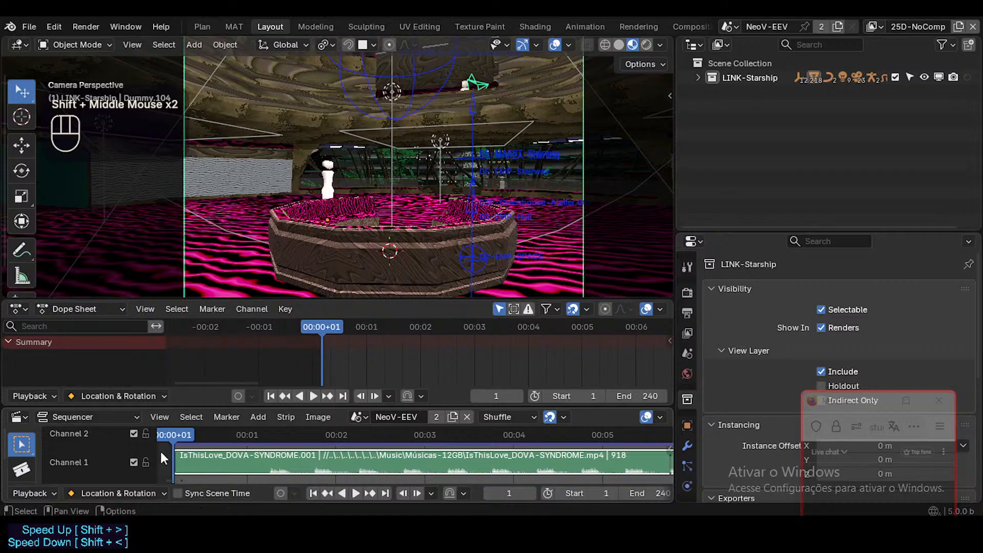
drag(154, 451, 64, 453)
scroll(63, 453, down, 9)
middle_drag(62, 453, 494, 453)
scroll(495, 453, down, 5)
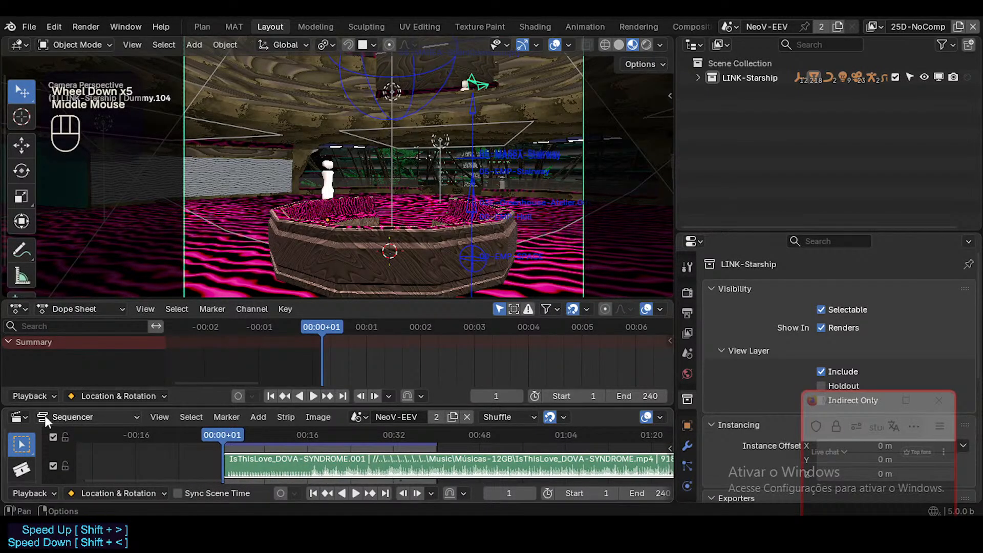
click(39, 398)
click(39, 398)
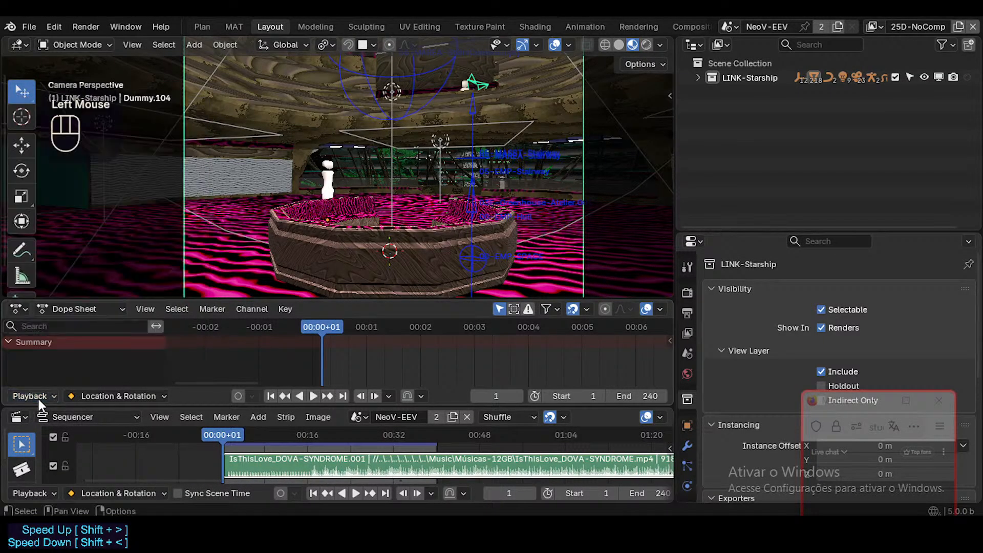
click(39, 398)
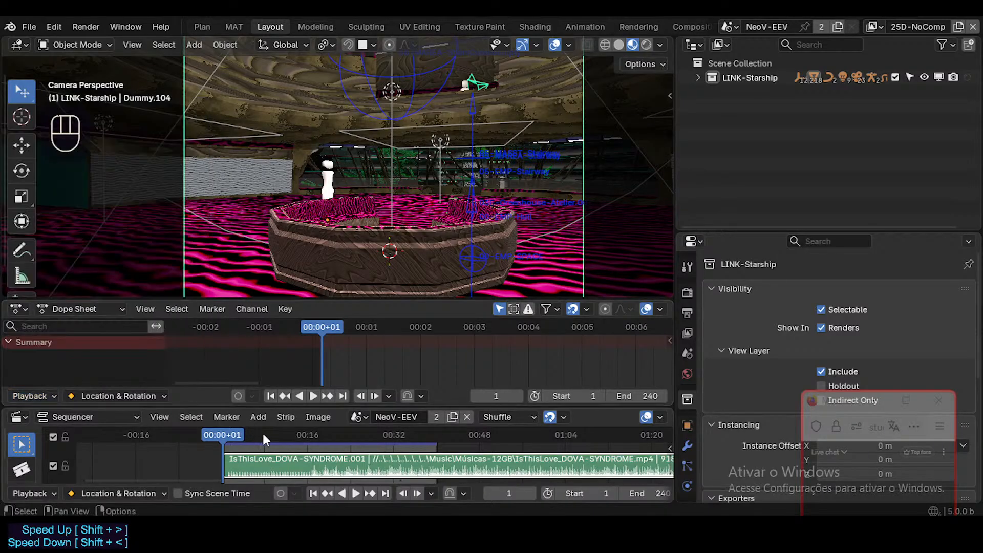
Save StarshipNeoceneV.blend and play the opening of the soundtrack from the first frame.
mouse_move(262, 432)
mouse_down()
mouse_move(287, 436)
mouse_move(250, 435)
mouse_up()
key(ctrl+s)
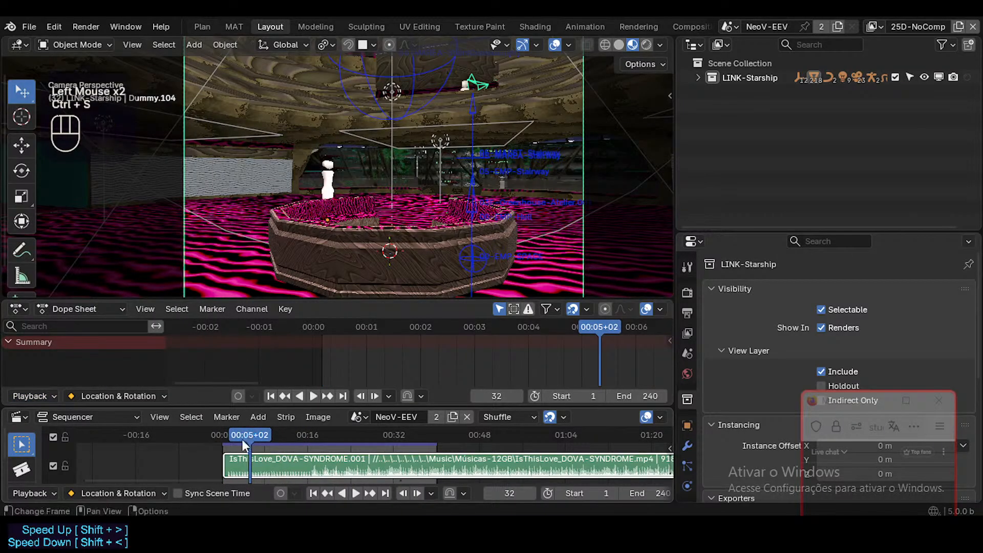
key(shift+Left)
middle_drag(412, 459, 321, 459)
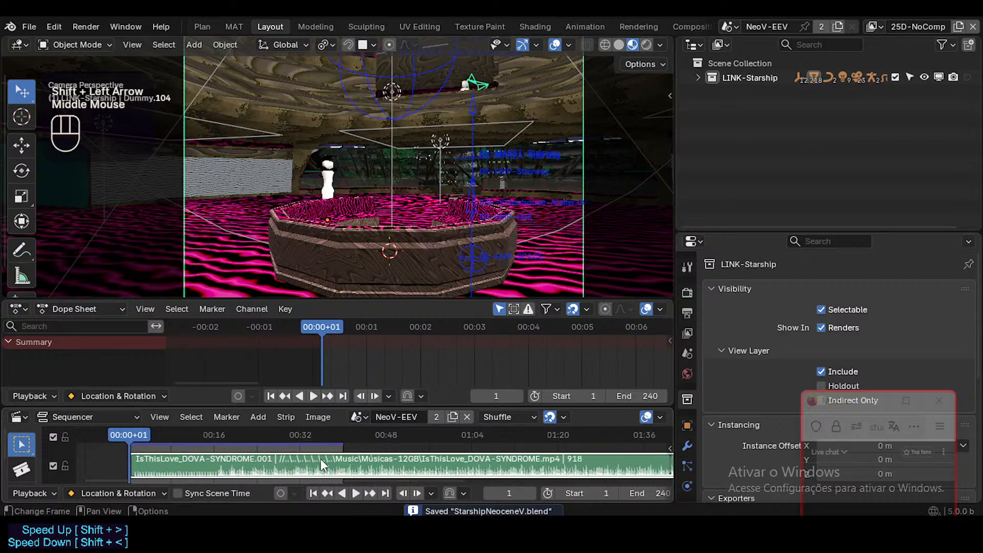
key(space)
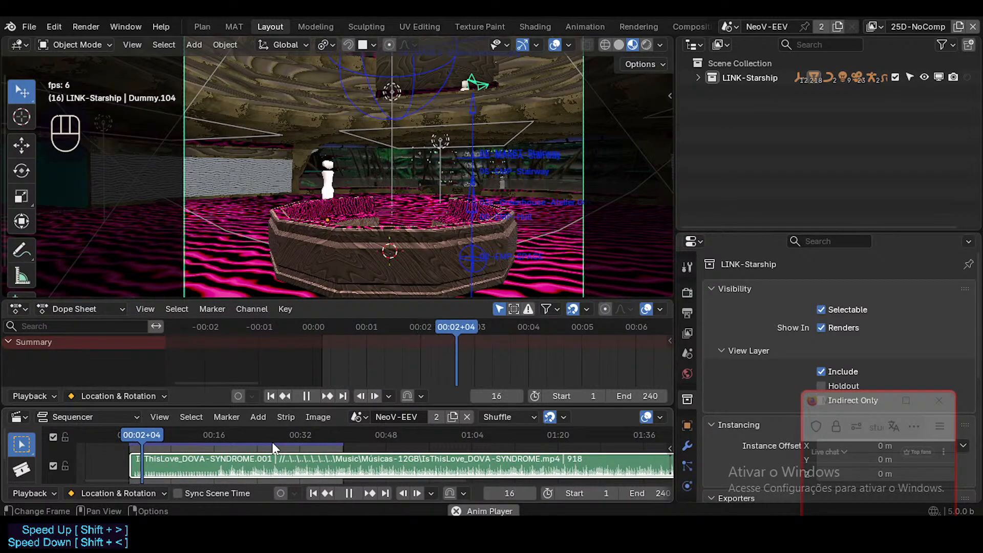
key(space)
middle_drag(285, 444, 398, 444)
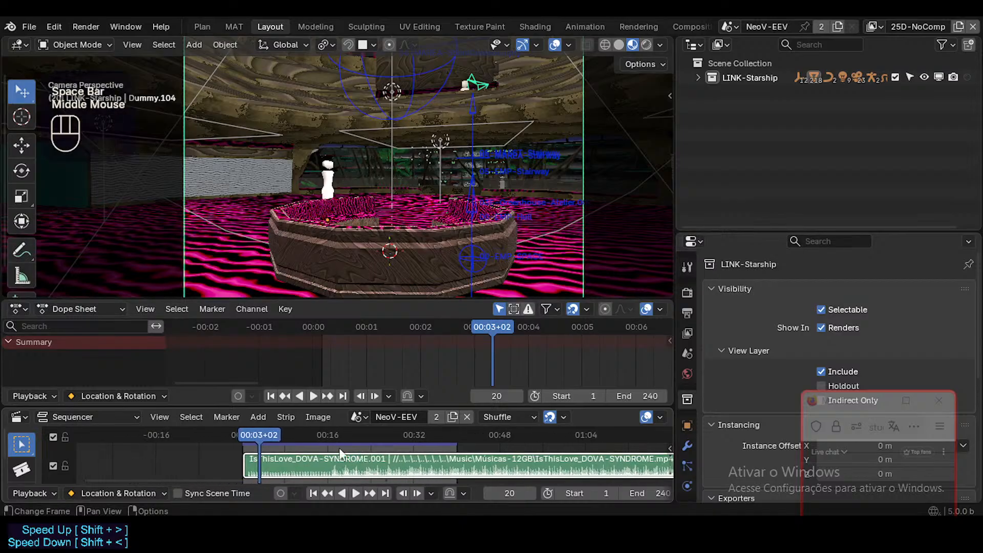
Expand the LINK-Starship collection, exclude 00-HULL from the view layer and test the playback briefly.
click(697, 78)
scroll(844, 168, down, 3)
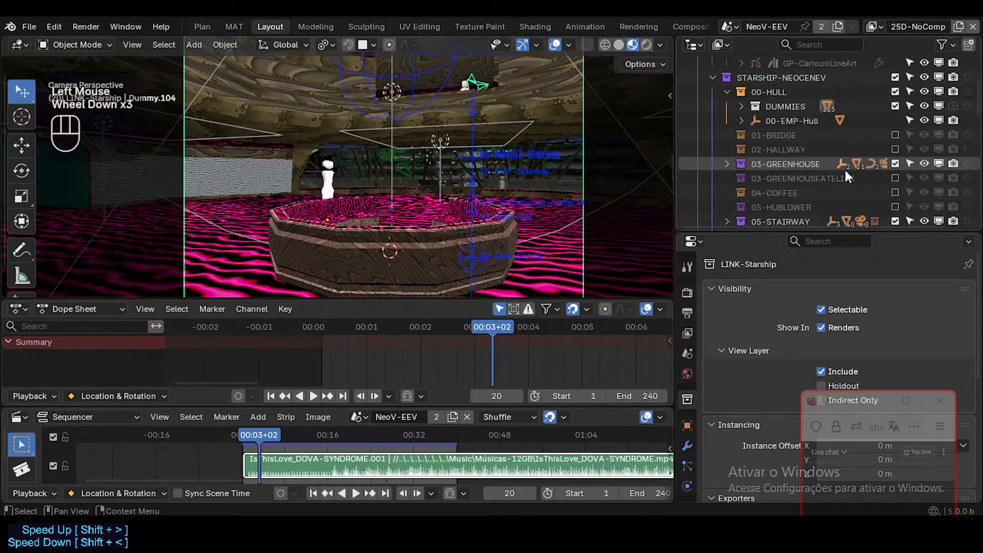
scroll(844, 168, up, 1)
click(895, 120)
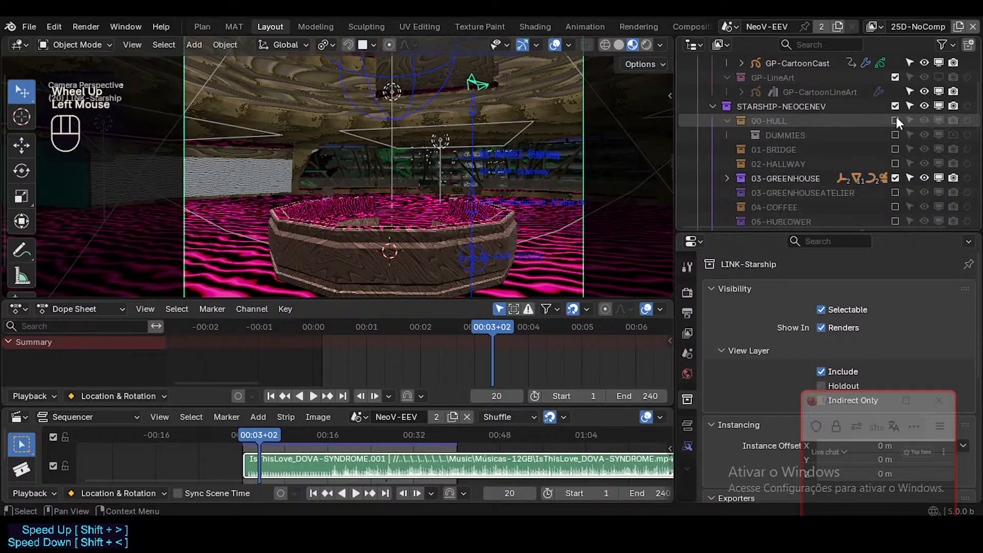
key(space)
Switch the viewport to Solid shading and test the playback briefly.
key(space)
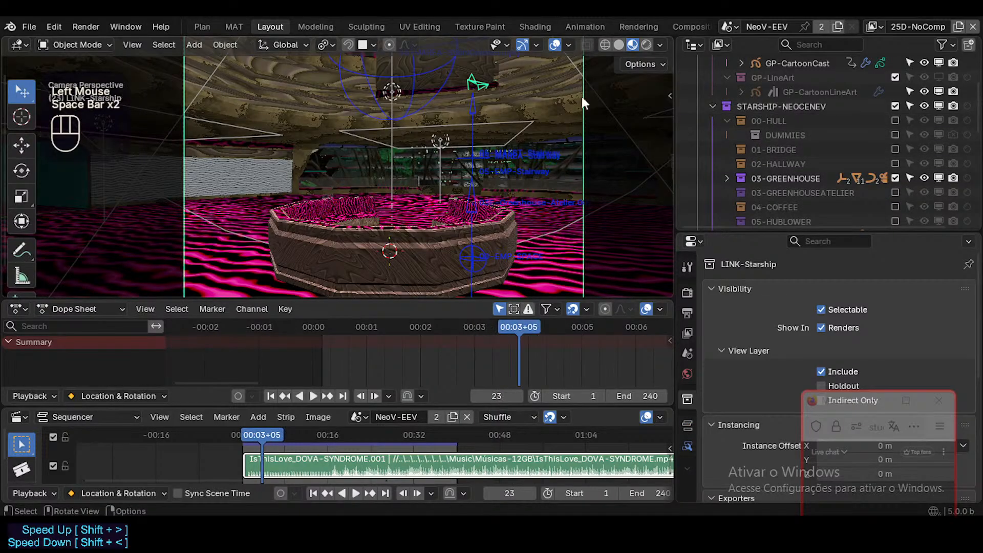
click(619, 45)
key(space)
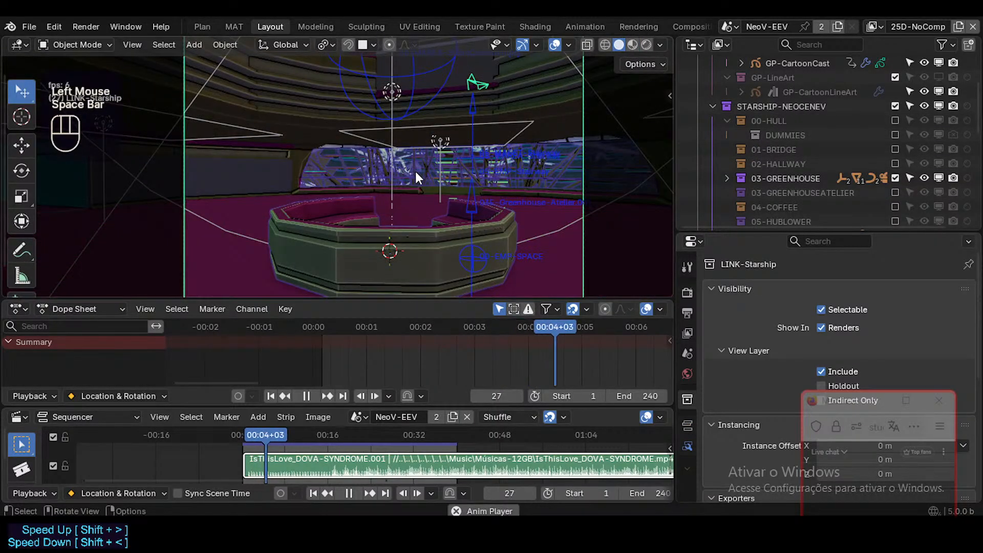
key(space)
Exclude the 03-GREENHOUSE collection from the view layer and test the playback again.
scroll(819, 169, down, 2)
click(895, 120)
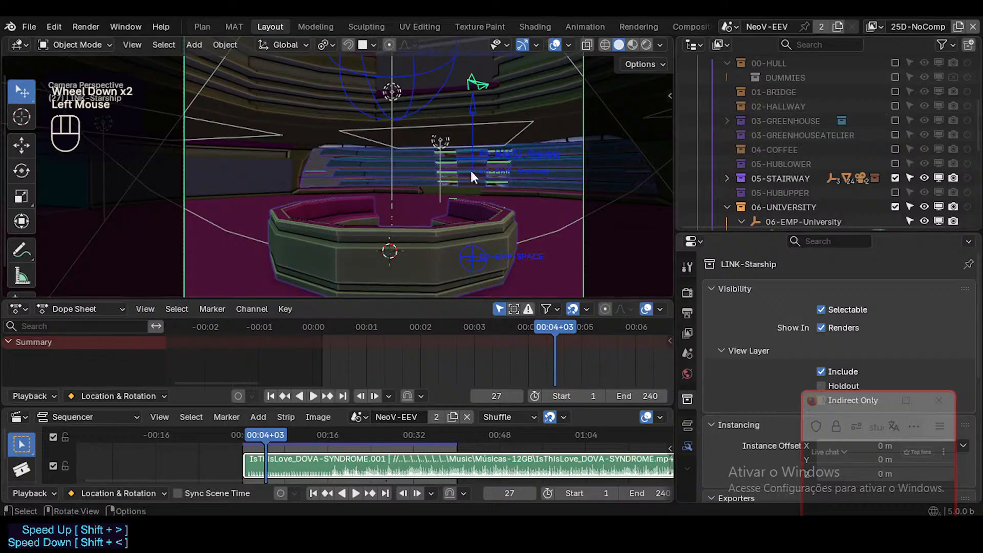
key(space)
key(space)
Exclude the 05-STAIRWAY collection from the view layer and test the playback again.
scroll(881, 125, down, 2)
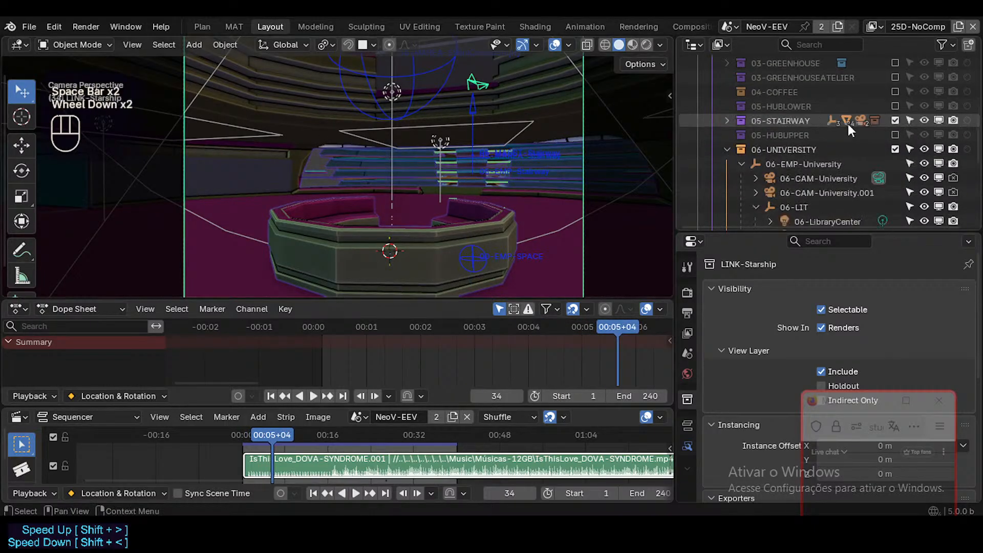
click(895, 121)
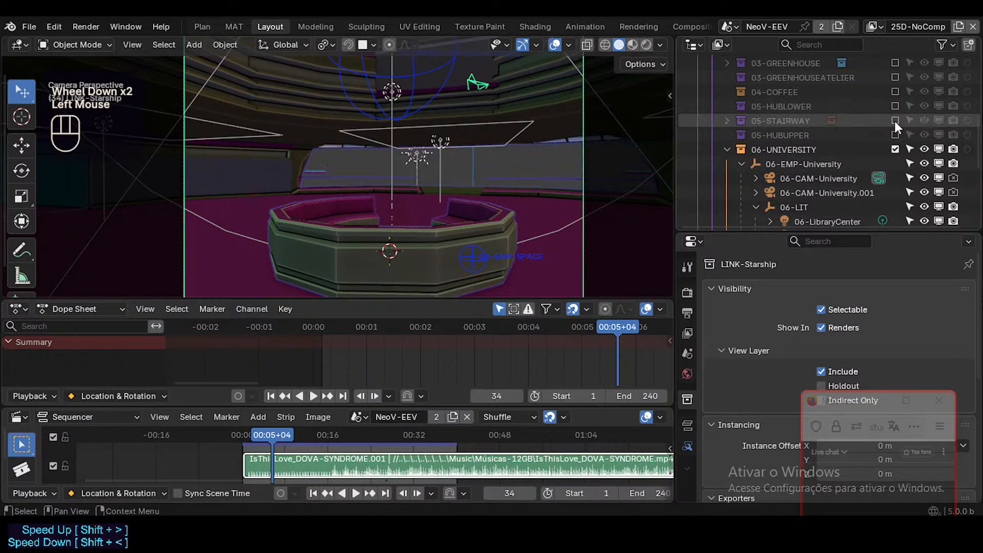
key(space)
key(space)
Collapse the 06-UNIVERSITY collection in the Outliner and return to the GP collections.
scroll(862, 149, down, 2)
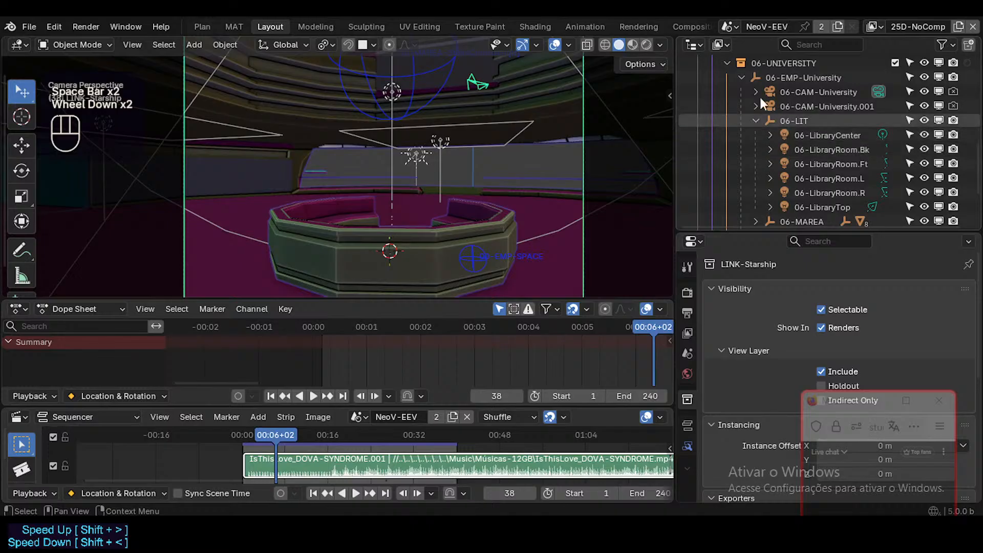
scroll(737, 93, up, 2)
click(728, 115)
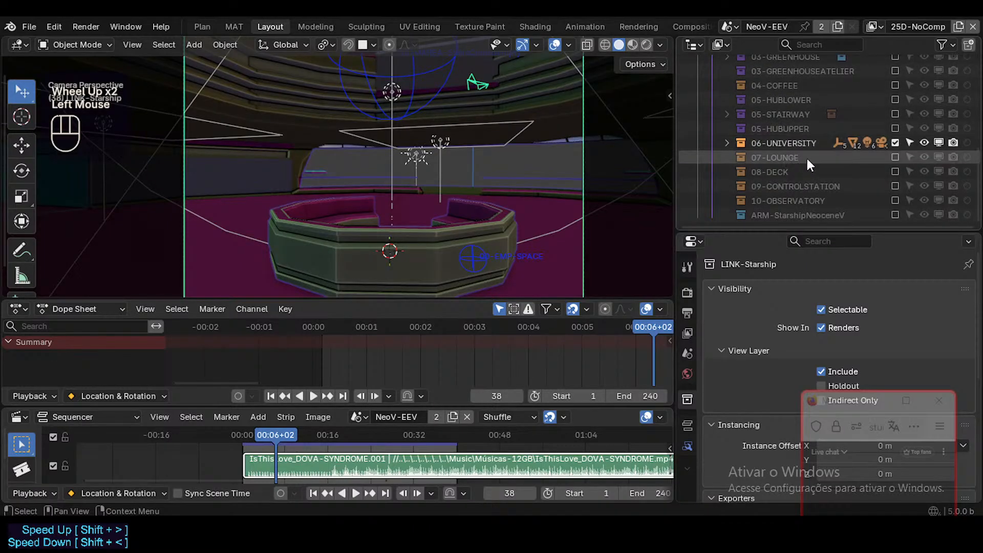
scroll(806, 156, up, 5)
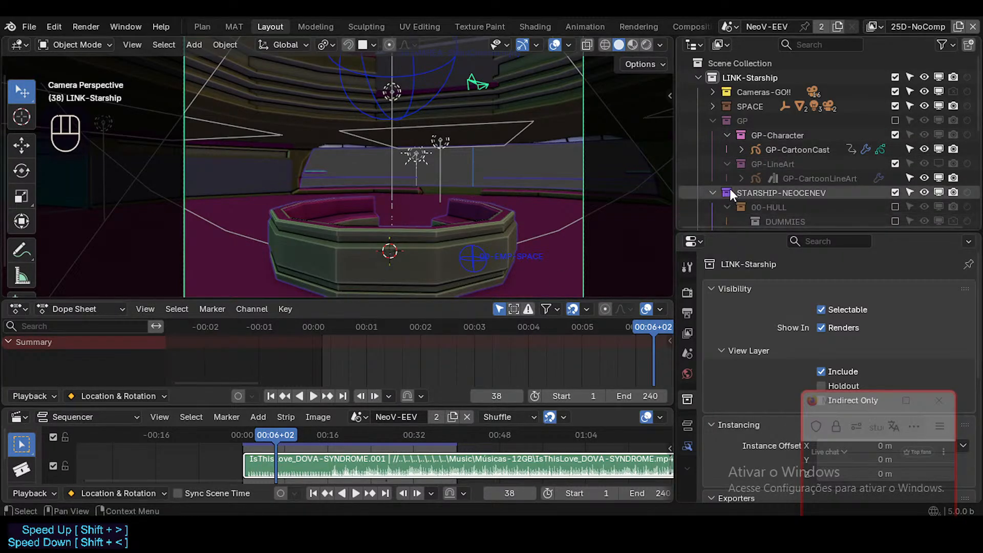
Exclude the Cameras-GO!! collection from the view layer and play the animation to check its smoothness.
click(895, 92)
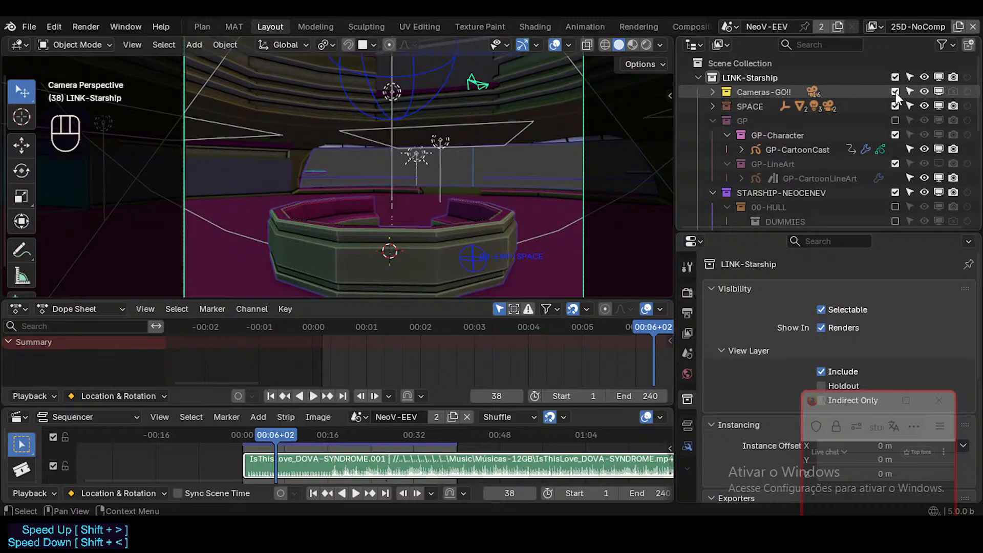
key(space)
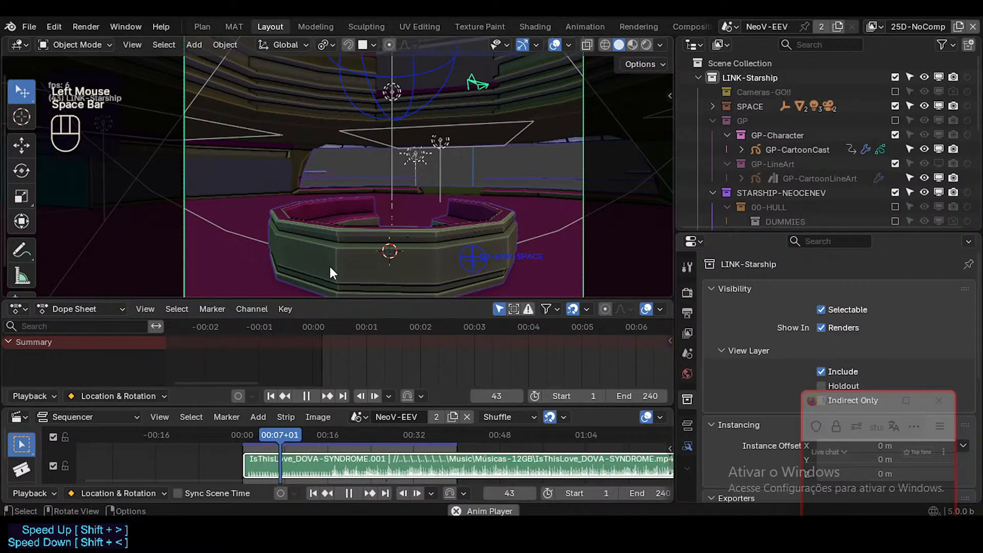
scroll(336, 248, up, 1)
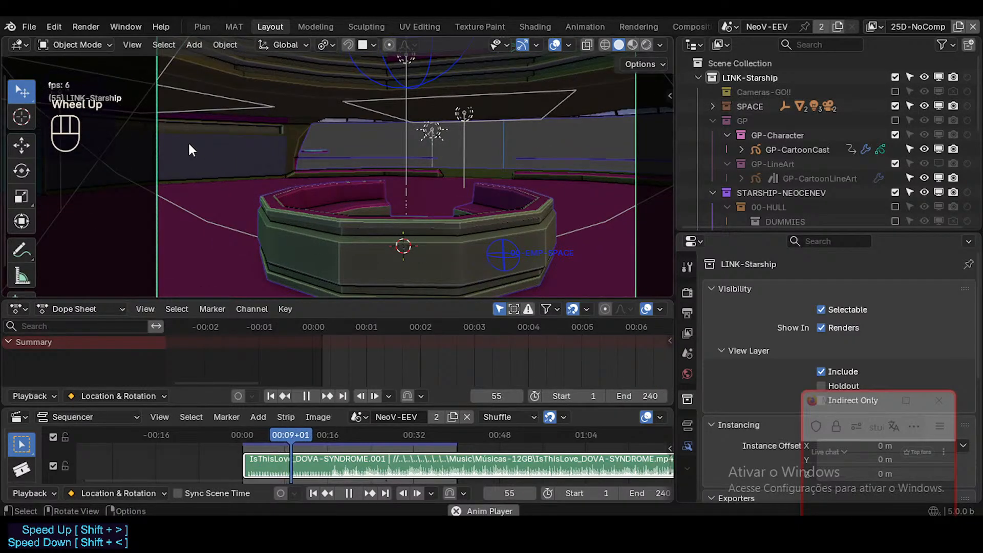
scroll(188, 141, down, 1)
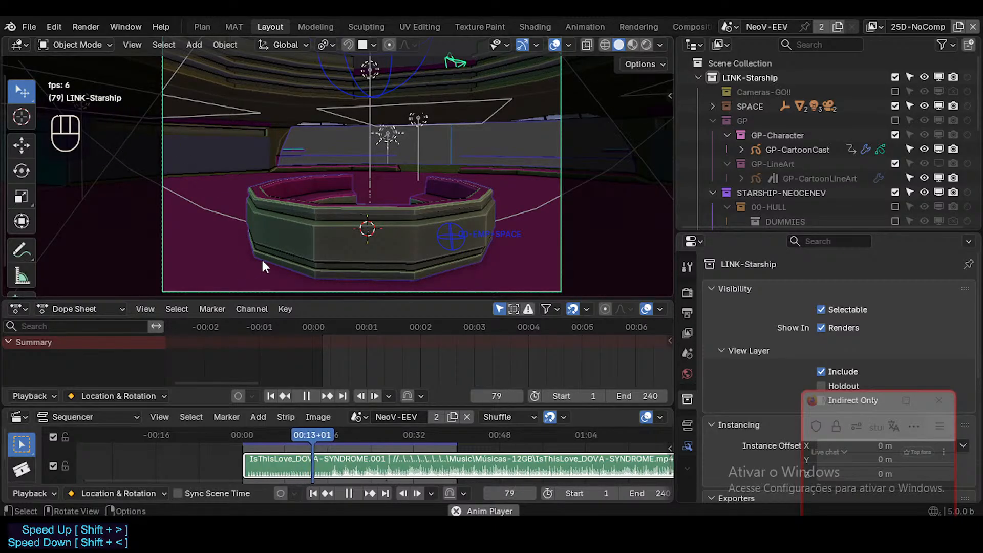
scroll(307, 257, up, 1)
scroll(308, 258, down, 2)
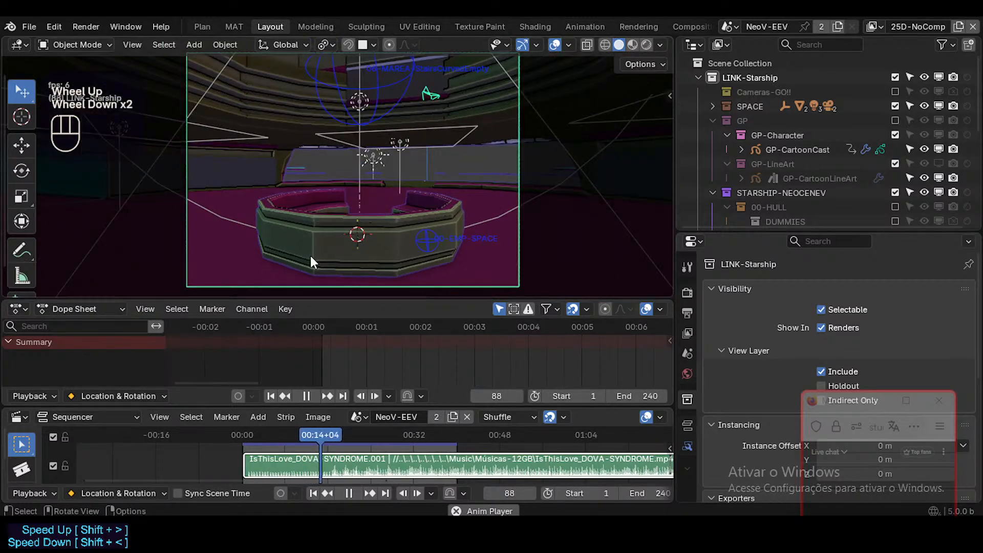
scroll(310, 256, up, 1)
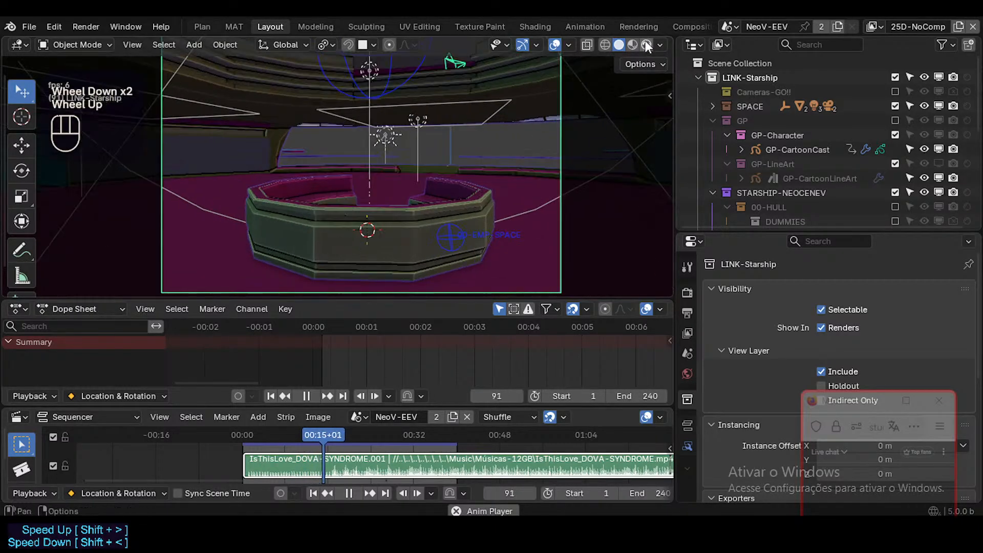
Switch the viewport to Material Preview shading, watch the playback and stop it.
click(632, 44)
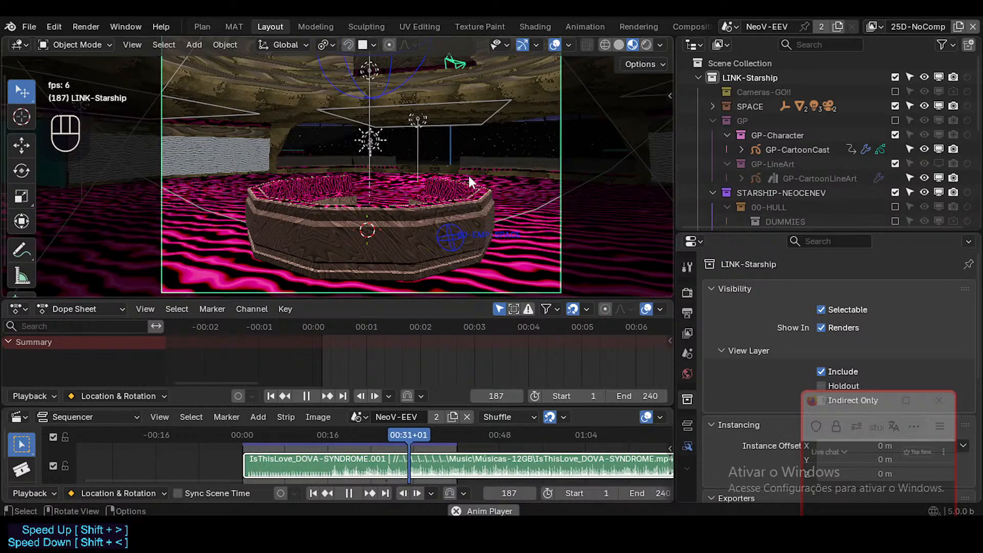
drag(843, 407, 849, 307)
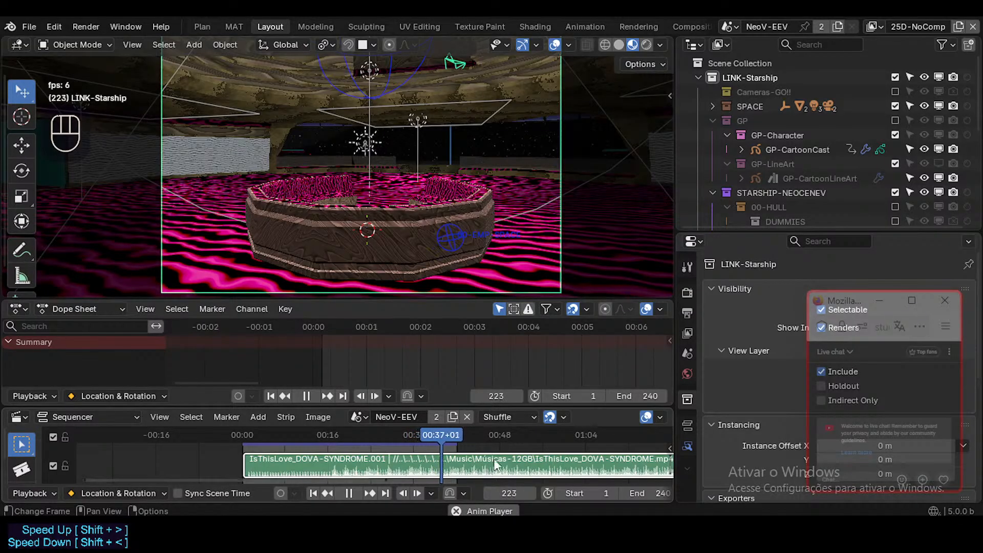
scroll(390, 447, down, 2)
click(250, 431)
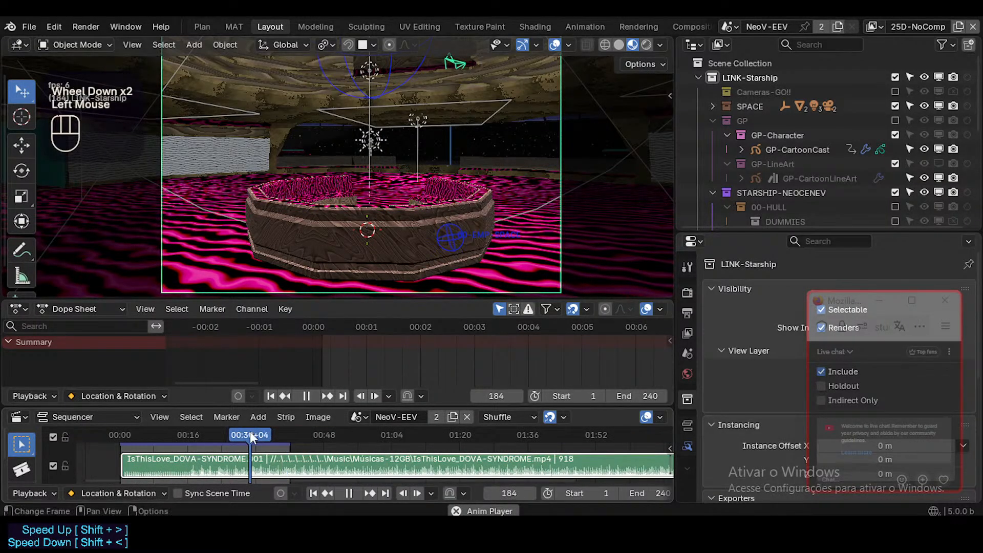
key(space)
scroll(305, 469, down, 2)
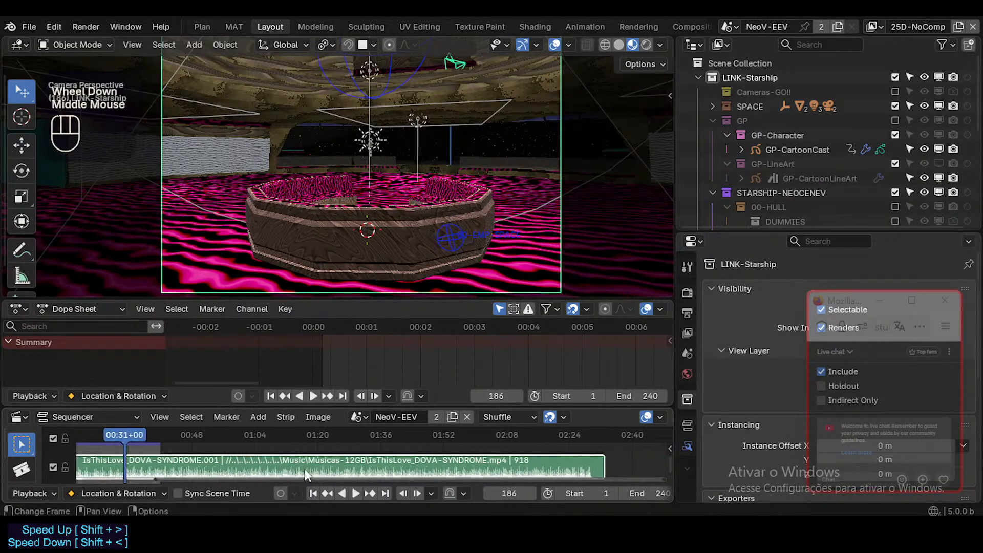
Set the scene's end frame to 919, at the end of the soundtrack strip, and return to frame 1.
click(542, 434)
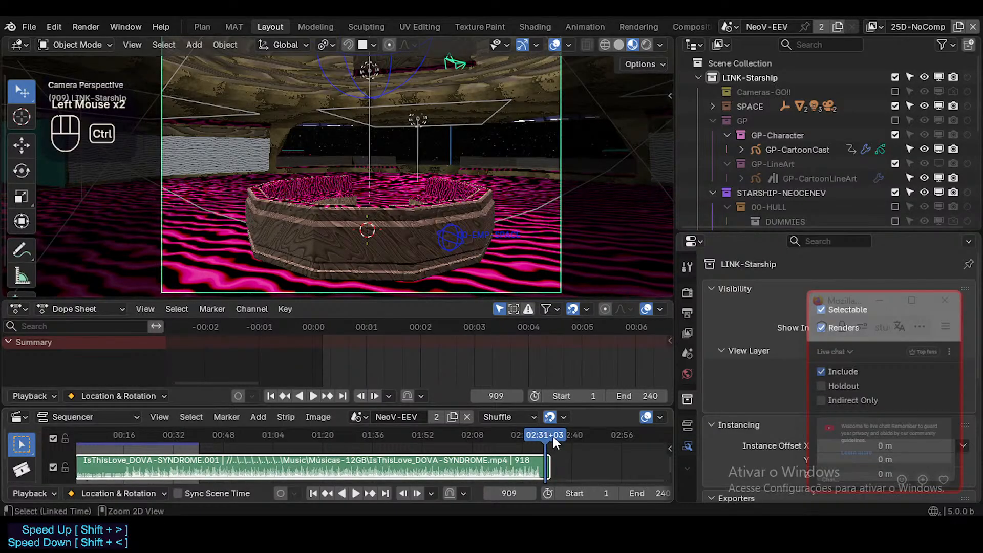
key(ctrl+End)
key(Right)
key(Right)
key(Right)
key(Right)
key(Right)
key(Right)
key(Right)
key(Right)
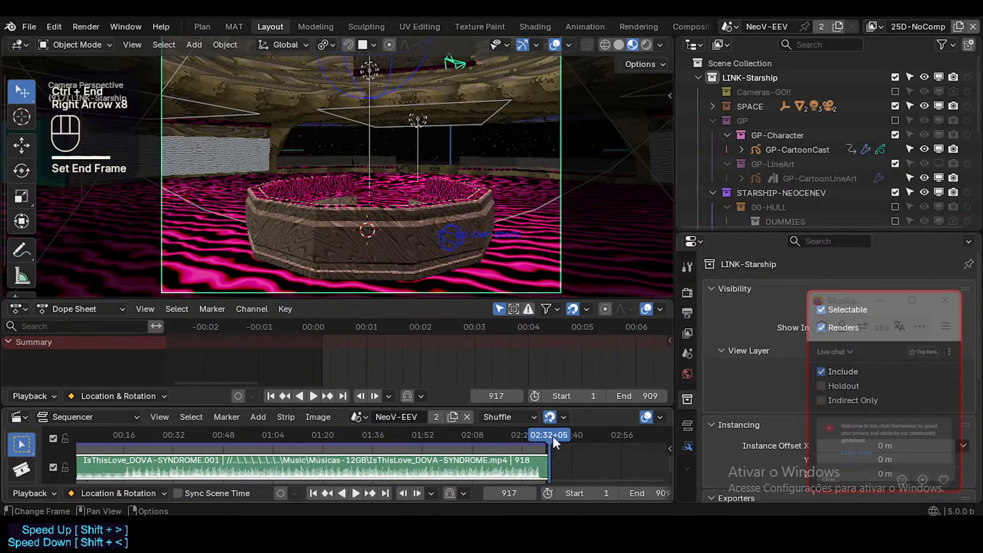
key(Down)
key(Down)
key(Right)
key(Right)
key(ctrl+End)
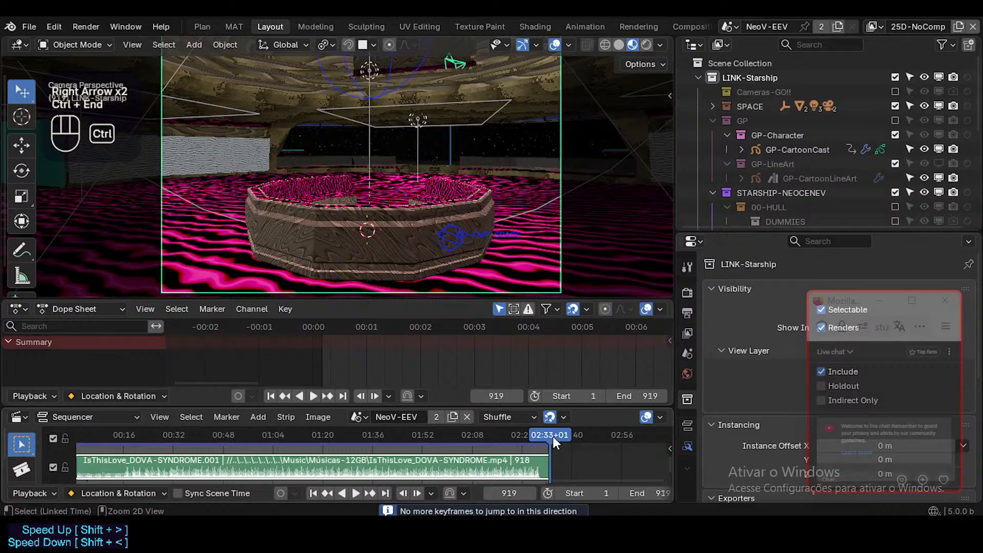
key(shift+Left)
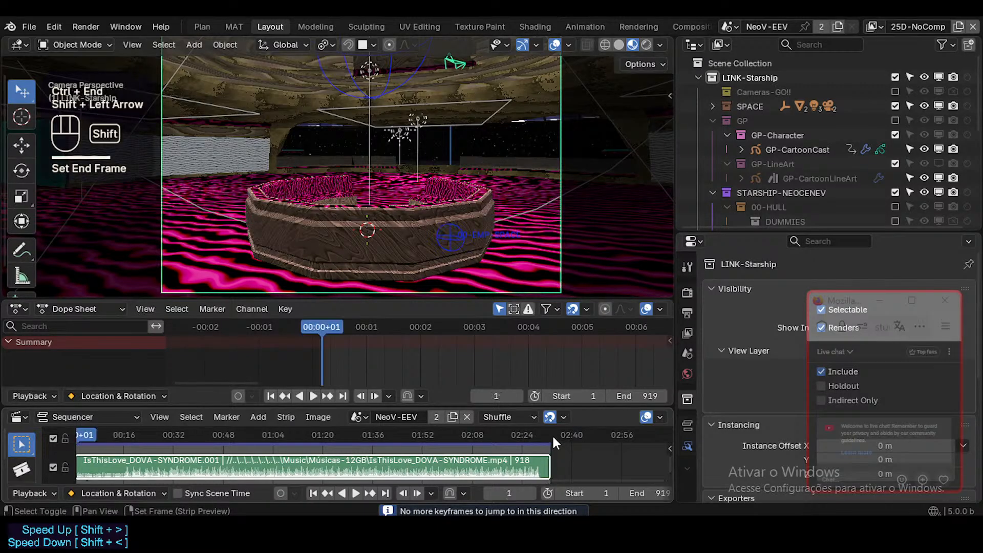
Save the file, test the playback briefly and return to frame 1.
shift+middle_drag(330, 190, 420, 183)
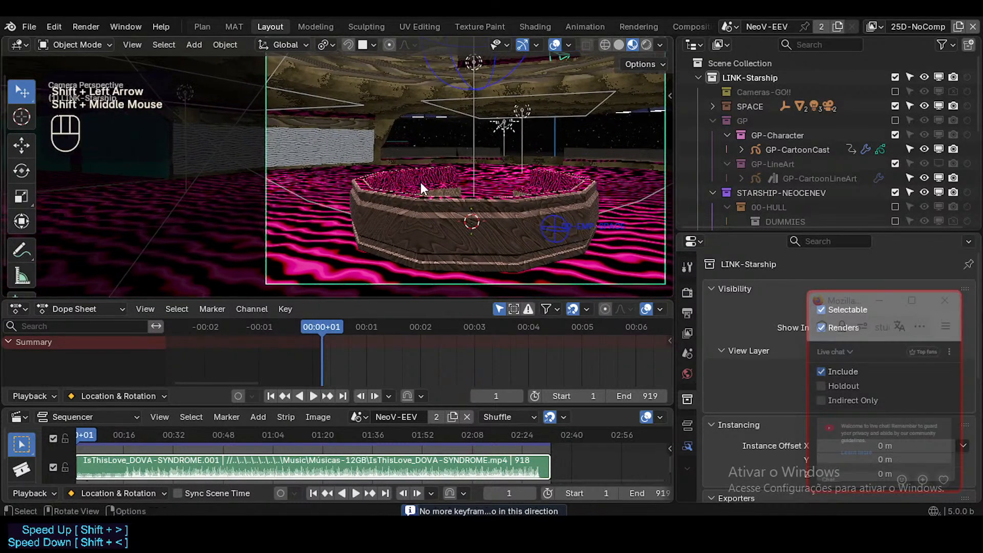
key(ctrl+s)
key(space)
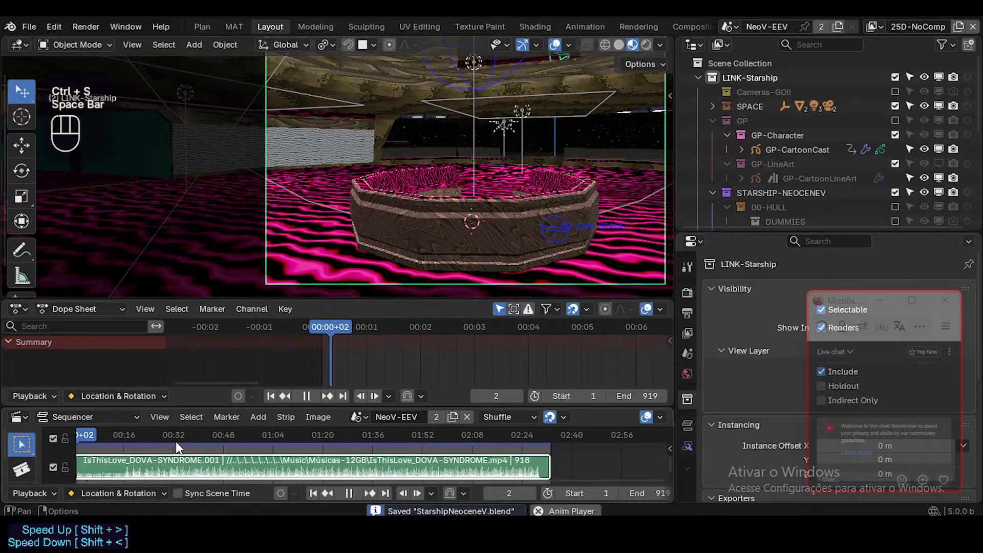
middle_drag(176, 441, 248, 464)
scroll(248, 463, up, 2)
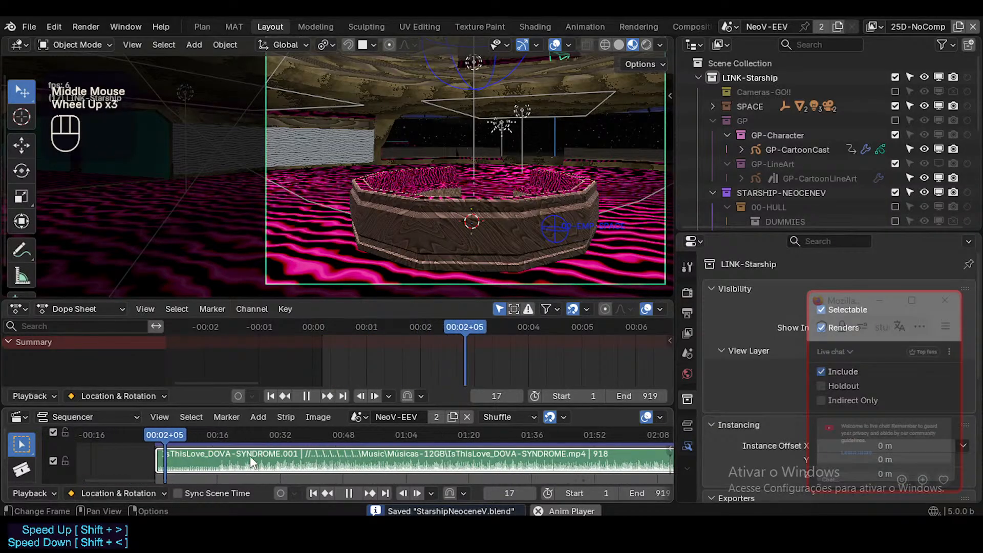
key(space)
click(340, 326)
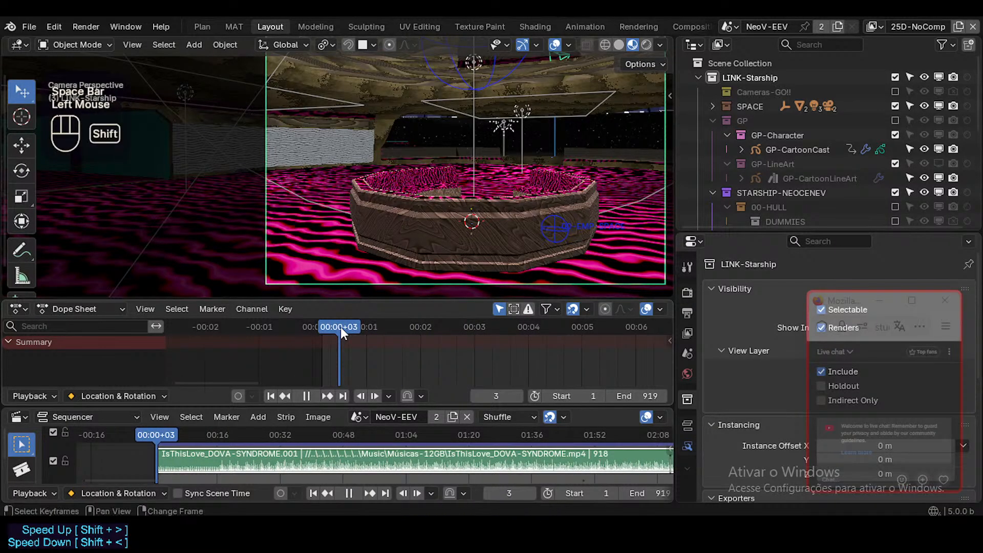
key(shift+Left)
Select the GP-CartoonCast Grease Pencil object and switch it to Draw Mode.
scroll(487, 172, up, 1)
scroll(491, 169, down, 1)
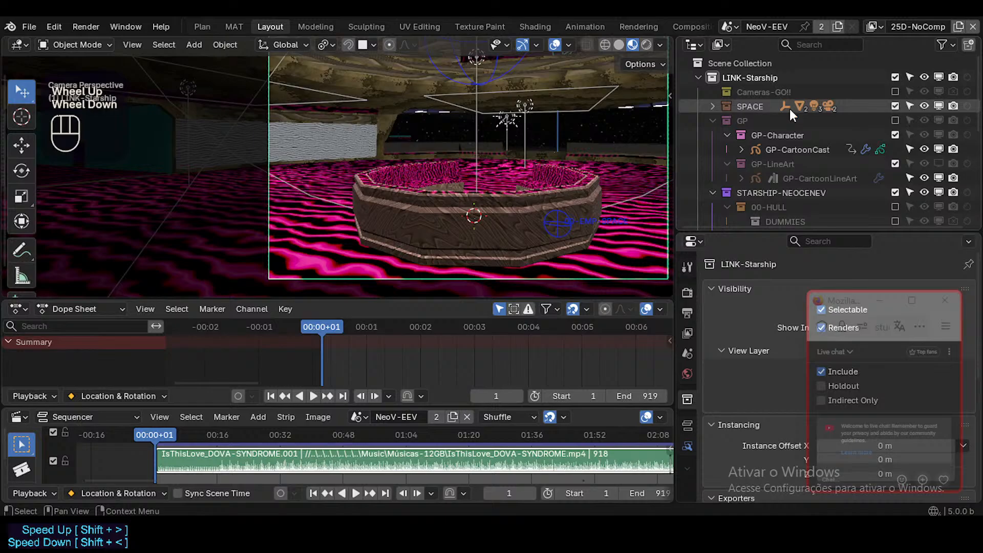
click(807, 149)
key(ctrl+Tab)
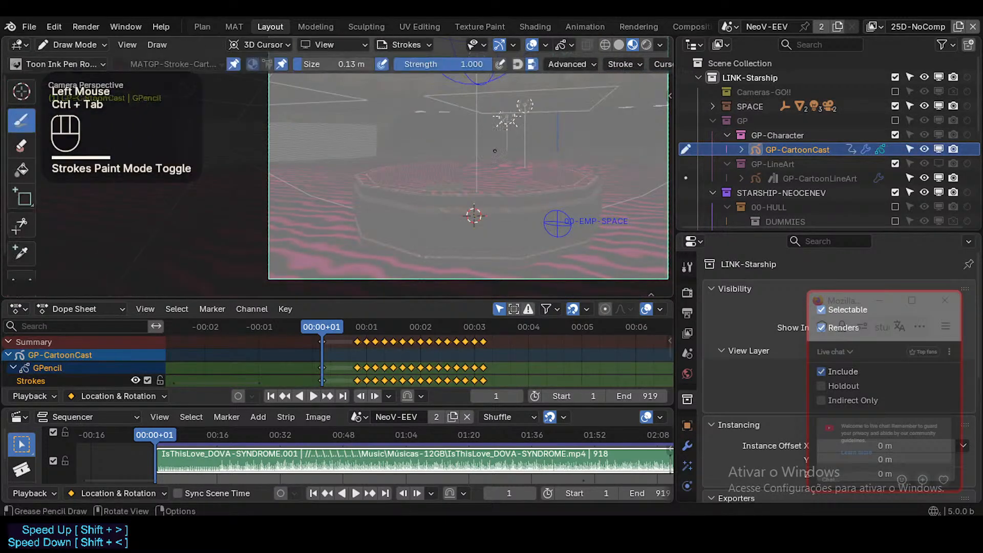
shift+middle_drag(482, 169, 463, 187)
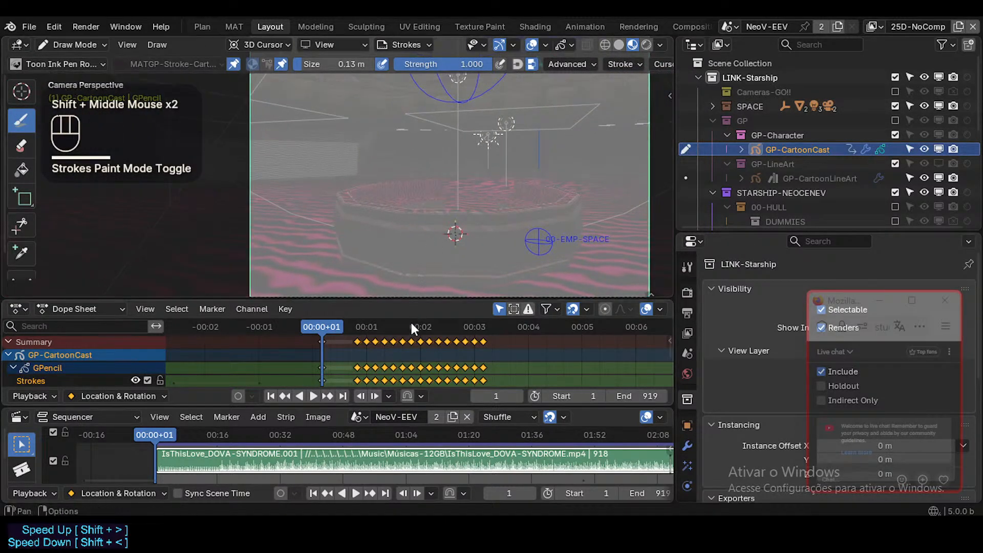
Adjust the Dope Sheet and Sequencer areas to frame the GP-CartoonCast keyframes and the soundtrack strip, and save the file.
drag(411, 406, 410, 410)
shift+middle_drag(359, 477, 285, 432)
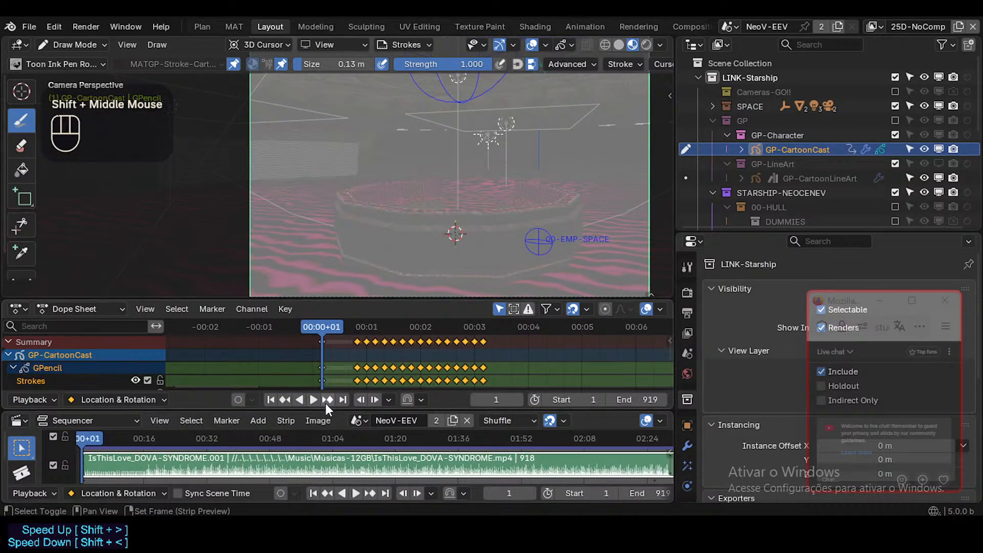
drag(327, 410, 324, 411)
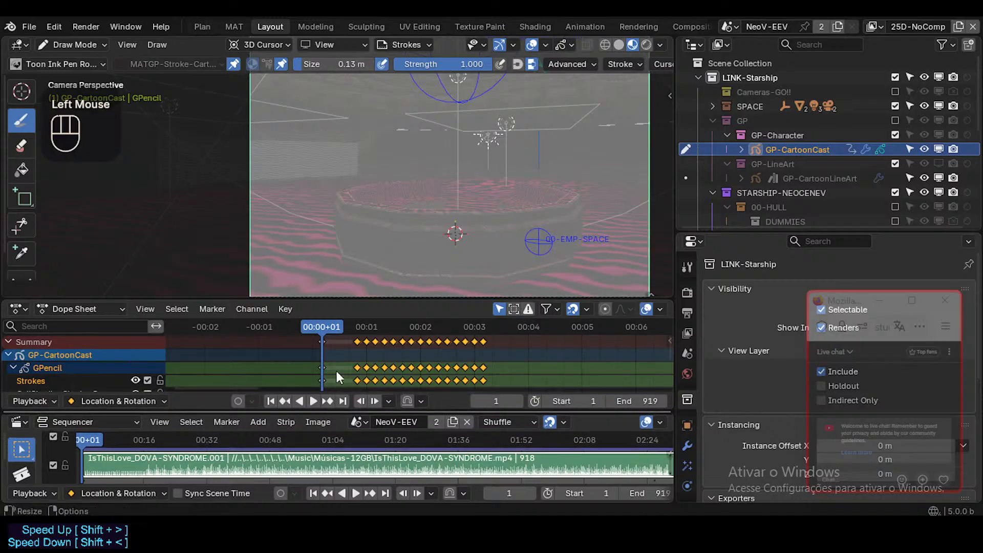
mouse_move(374, 299)
mouse_down()
mouse_move(371, 286)
mouse_move(367, 304)
mouse_up()
shift+scroll(321, 371, up, 2)
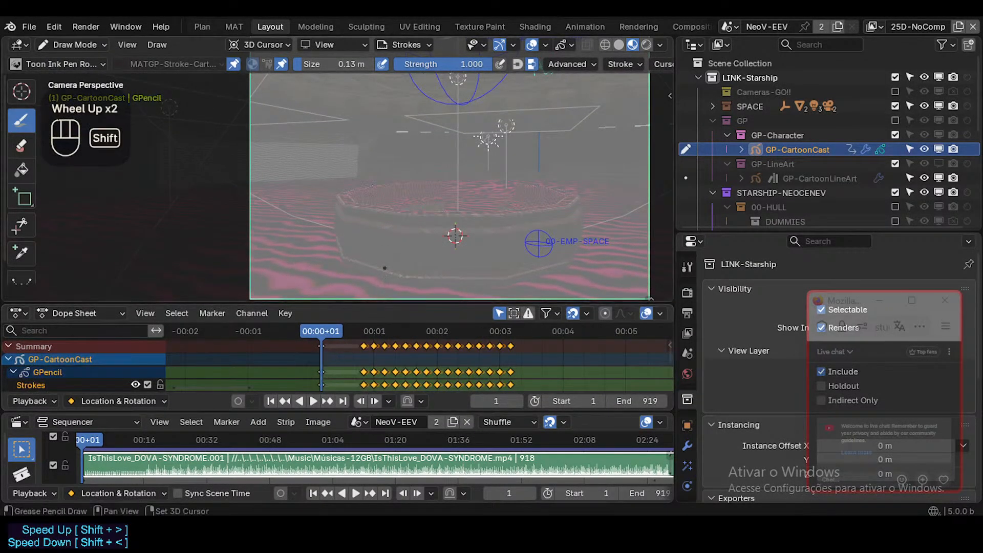
scroll(371, 360, up, 5)
middle_drag(371, 361, 297, 361)
scroll(297, 361, down, 2)
key(ctrl+s)
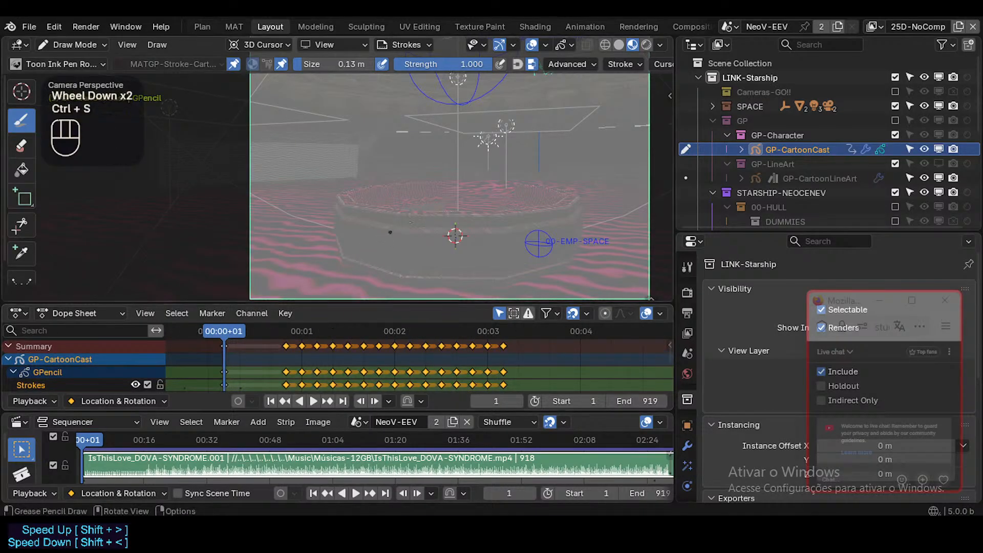
Walk the camera sideways and forward to reframe the round bench in the University room from another angle.
shift+middle_drag(390, 232, 355, 177)
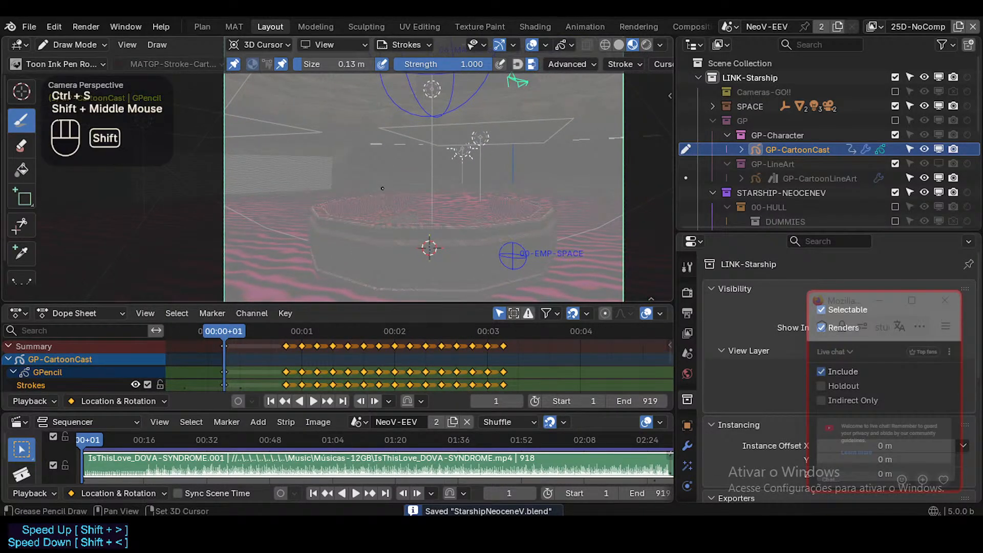
key(shift+grave)
key(d)
key(d)
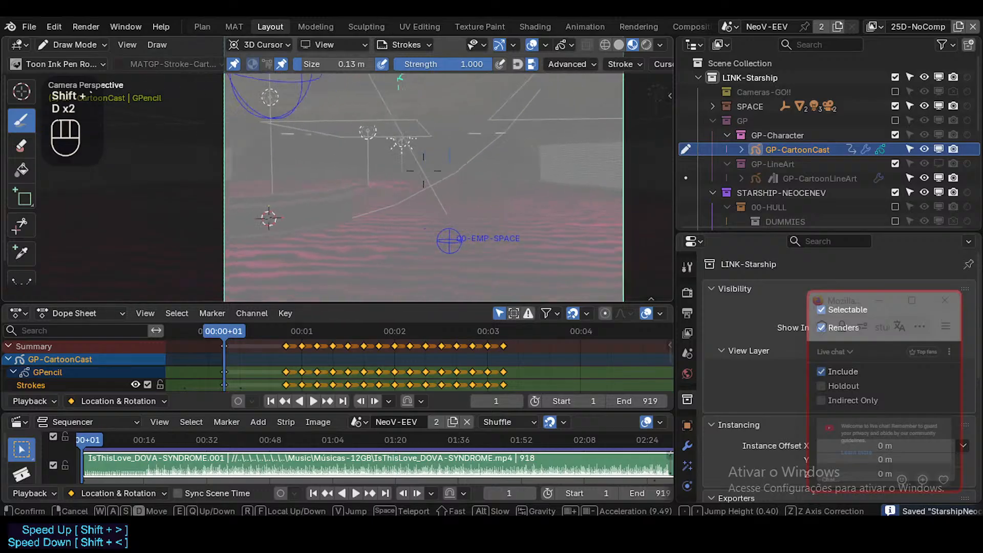
key(w)
key(w)
click(424, 170)
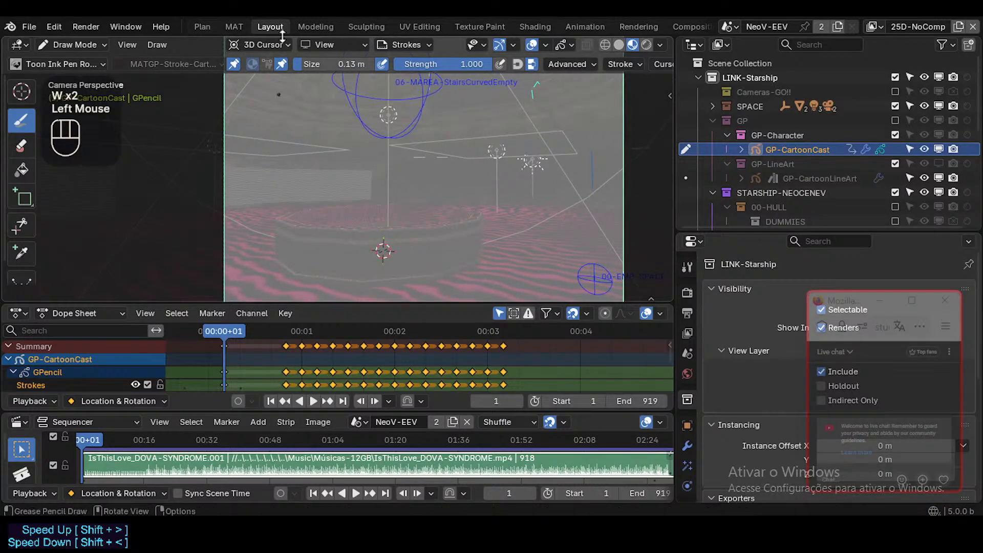
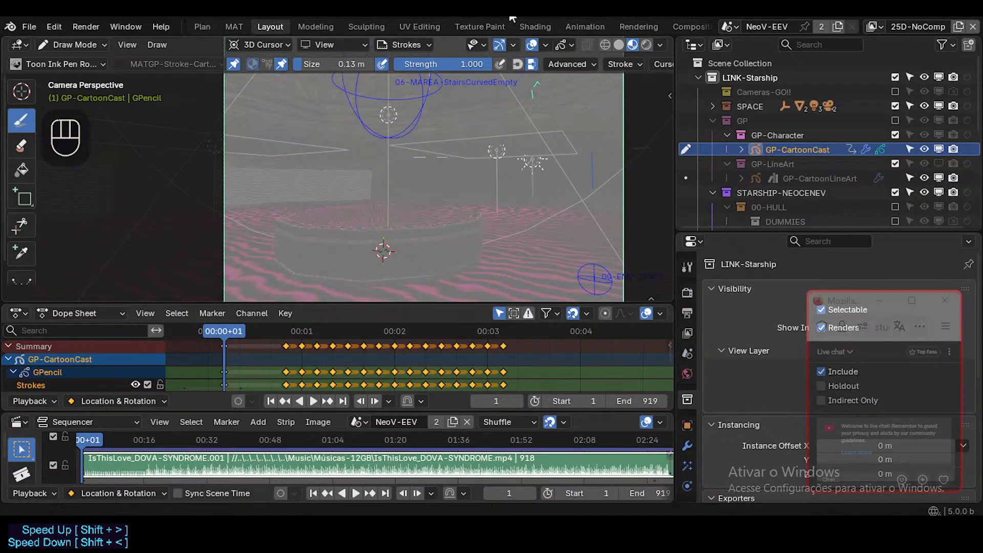
Examine the COMP-25D compositing tree, from the render layers through the GP scenery frame to the mist and bloom nodes.
click(689, 27)
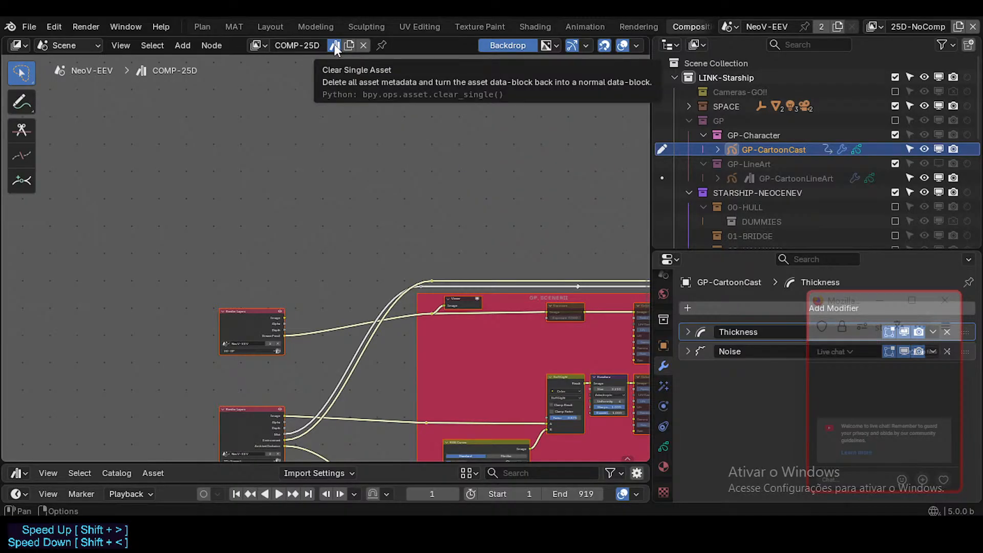
scroll(452, 285, down, 7)
middle_drag(461, 325, 187, 233)
mouse_move(273, 248)
middle_down()
mouse_move(110, 241)
mouse_move(639, 249)
mouse_move(122, 269)
mouse_move(75, 281)
mouse_move(467, 325)
middle_up()
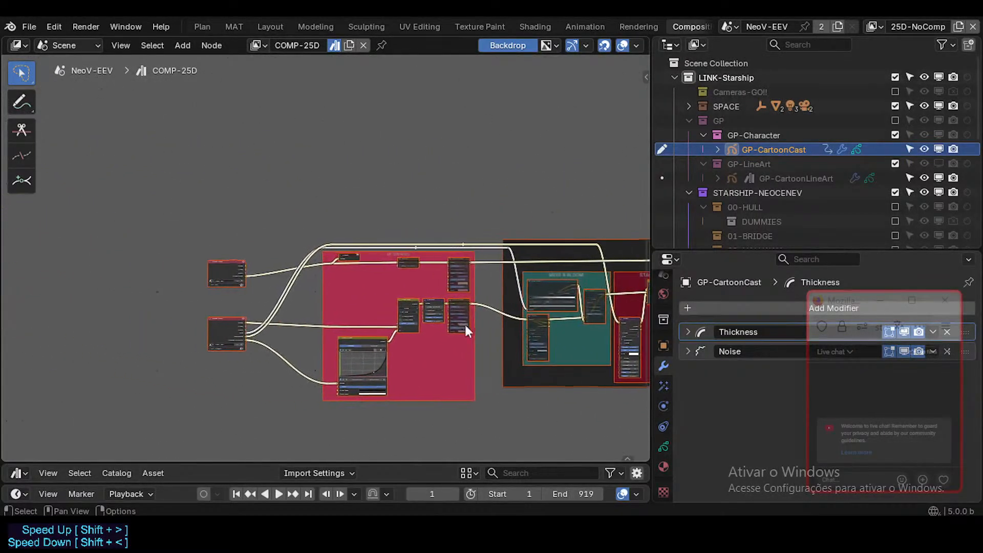
scroll(366, 275, up, 3)
scroll(366, 275, up, 4)
middle_drag(410, 245, 136, 187)
scroll(177, 246, down, 3)
middle_drag(168, 263, 442, 361)
scroll(383, 345, up, 4)
middle_drag(383, 345, 316, 235)
scroll(316, 235, up, 1)
scroll(318, 236, down, 1)
middle_drag(391, 255, 351, 268)
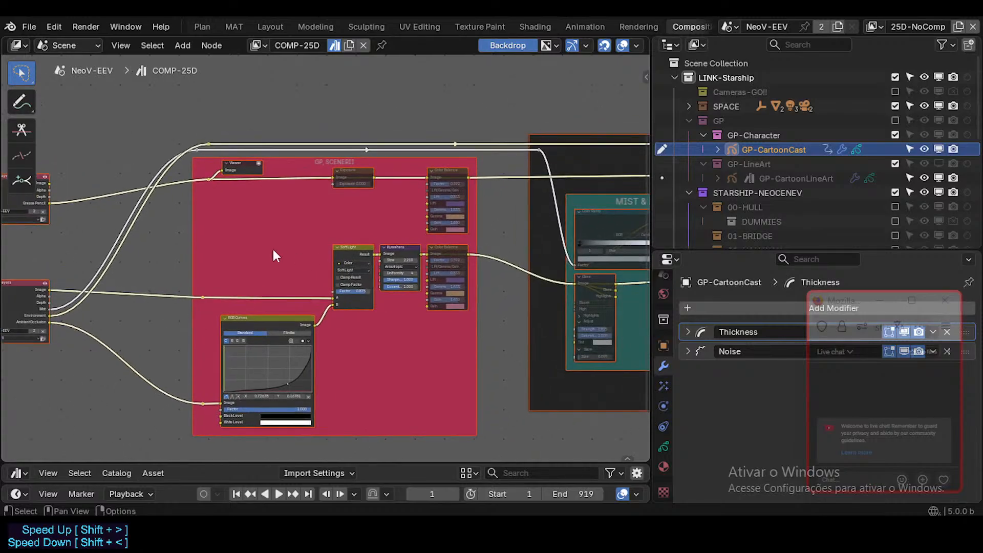
middle_drag(195, 235, 67, 273)
scroll(294, 275, up, 3)
scroll(176, 272, down, 7)
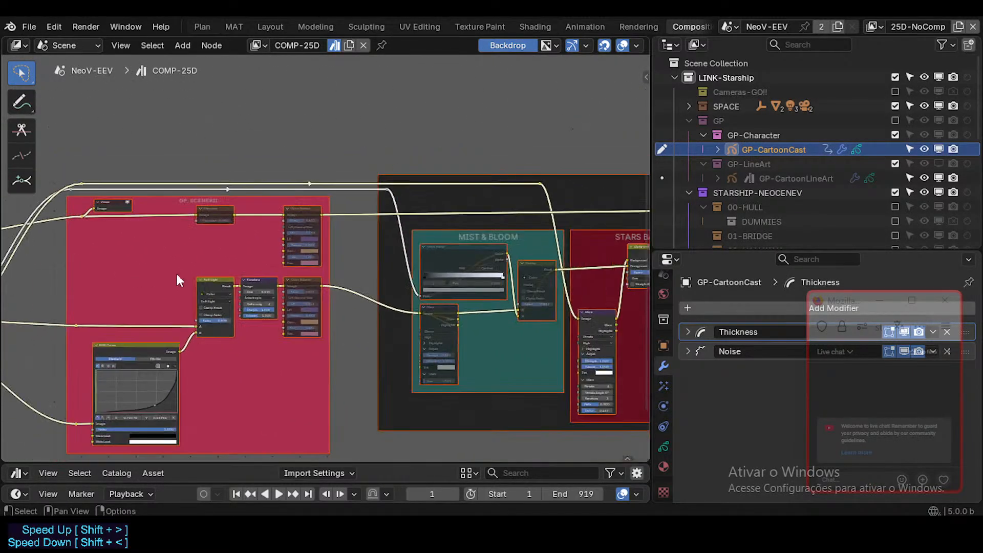
Return to the Layout workspace and switch off the grey haze effect in the camera viewport.
click(261, 30)
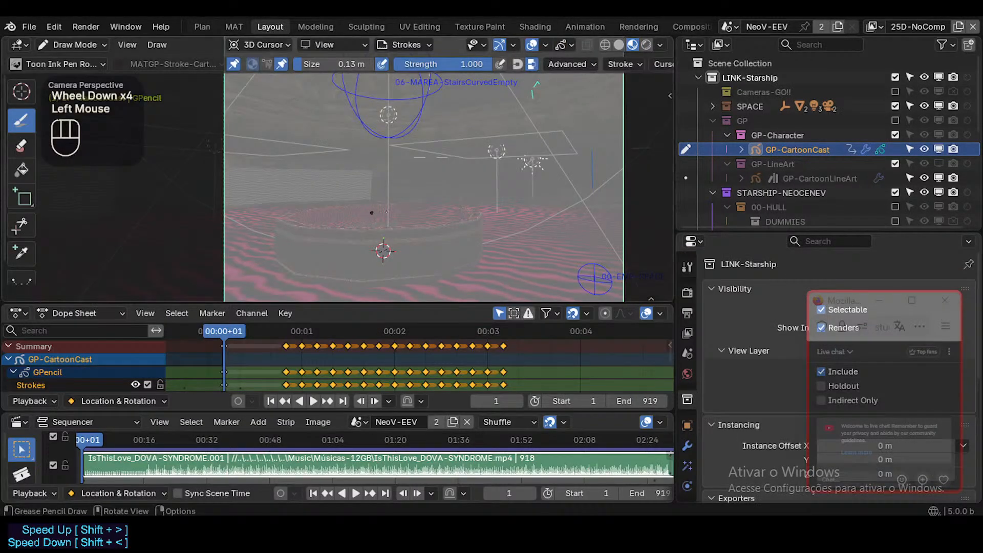
scroll(406, 205, down, 1)
scroll(406, 205, up, 1)
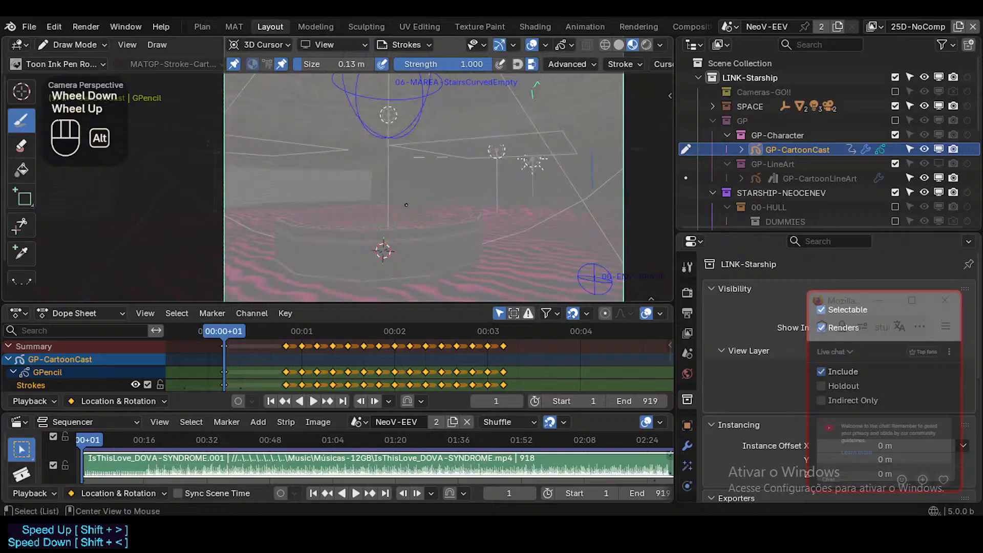
key(alt+f)
key(alt+f)
key(alt+f)
key(alt+f)
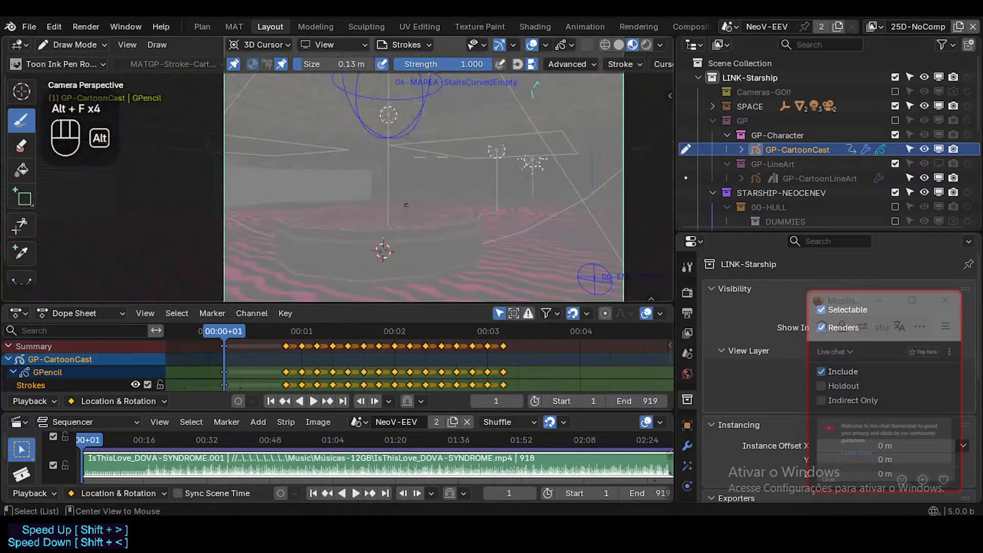
shift+middle_drag(413, 205, 432, 205)
key(alt+f)
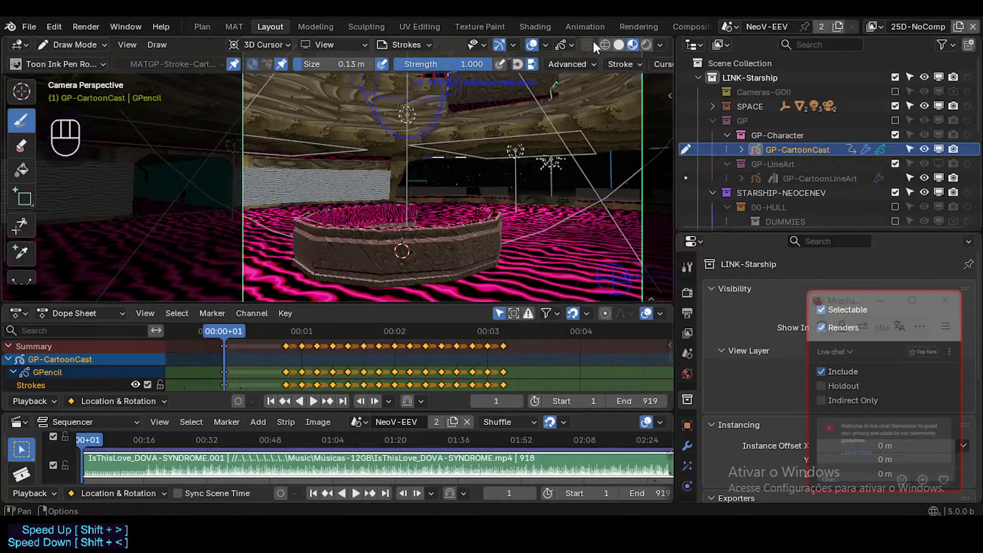
Check the Grease Pencil overlay options, restore the haze effect and walk the camera view around the octagonal basin.
click(572, 45)
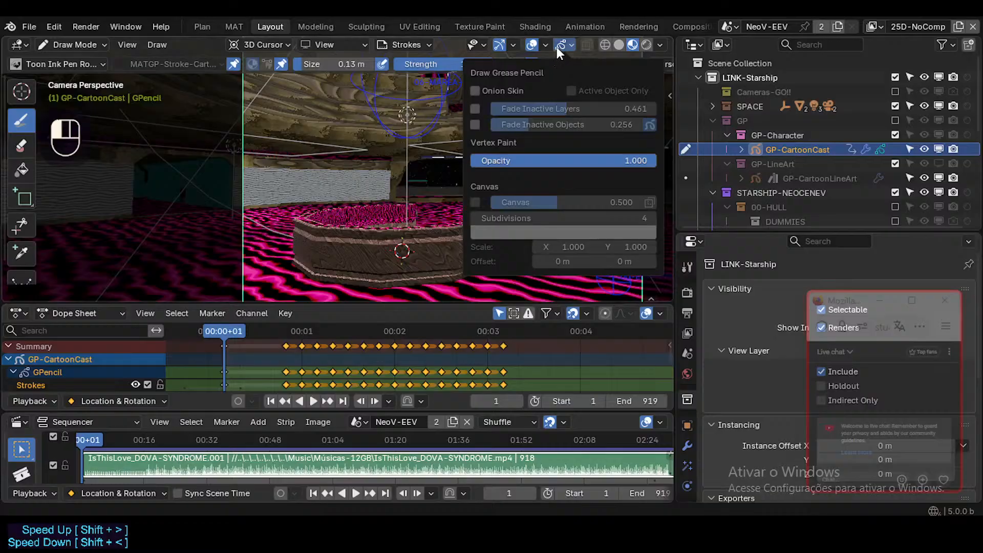
click(572, 45)
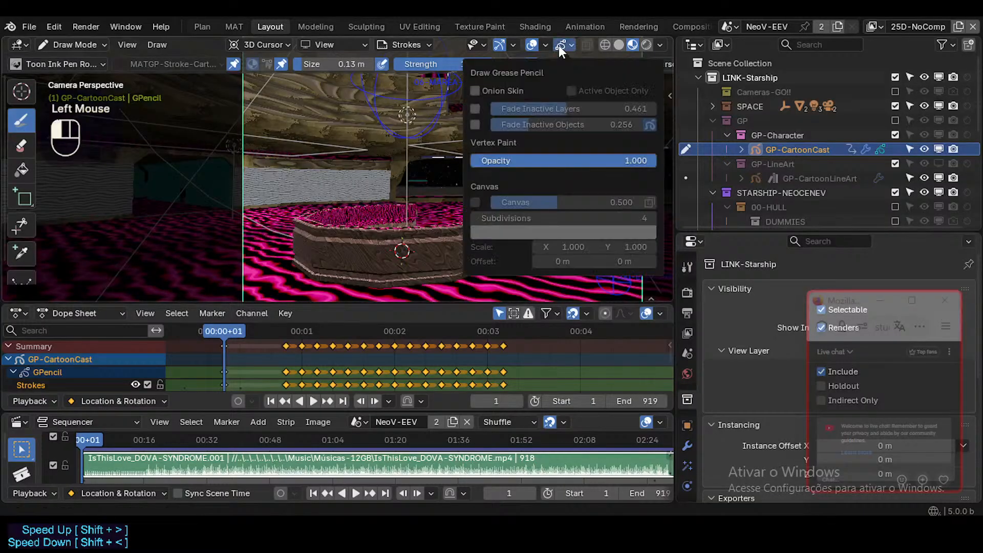
key(alt+f)
scroll(398, 244, up, 2)
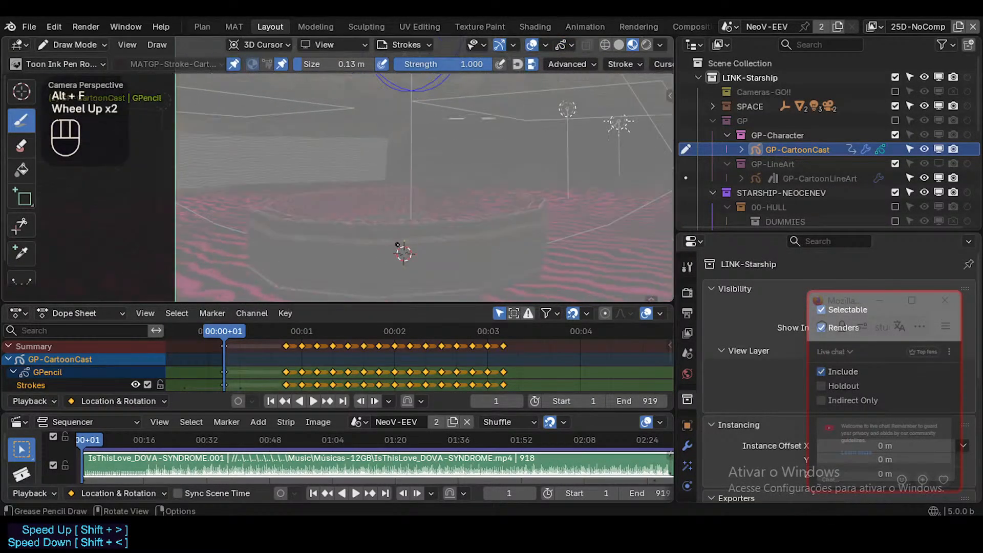
scroll(397, 245, down, 2)
key(shift+grave)
key(w)
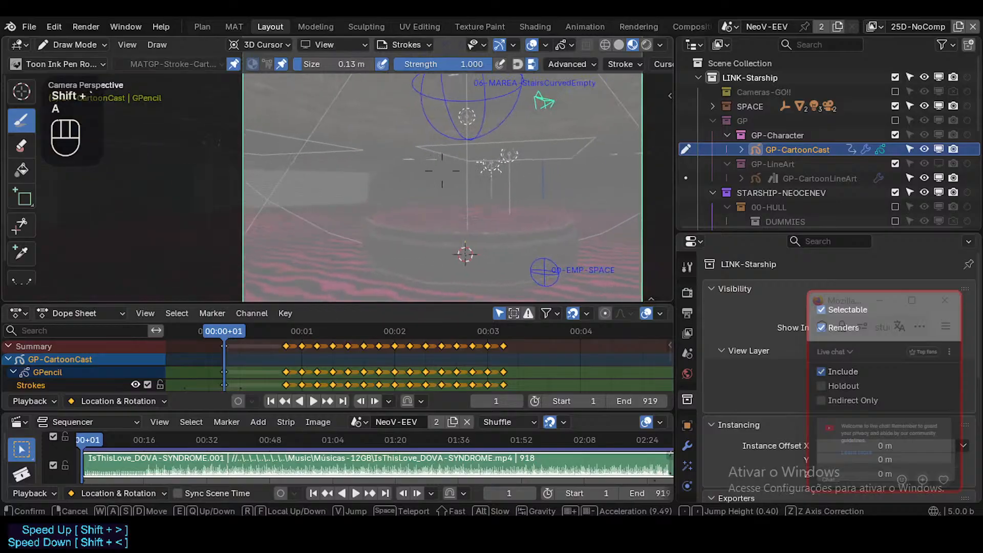
key(a)
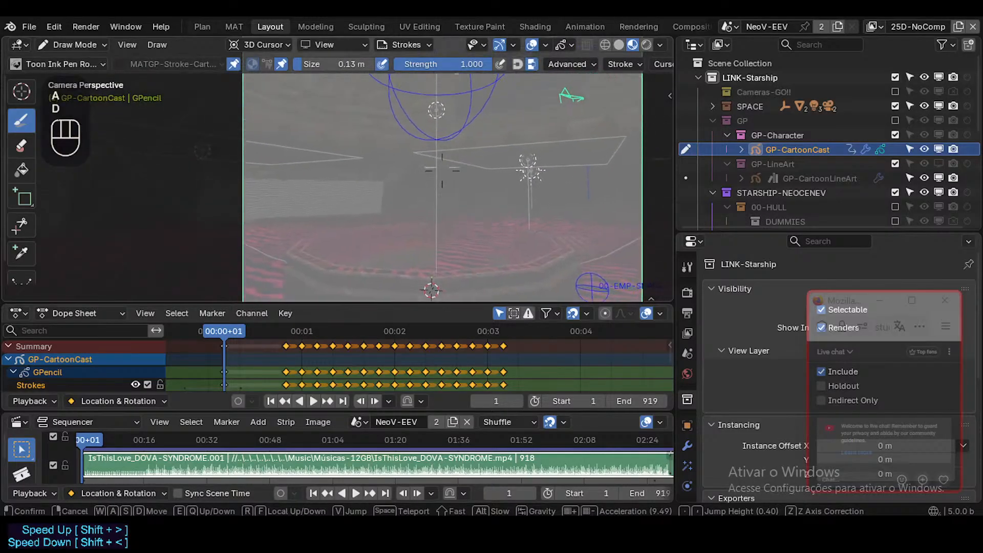
key(s)
click(443, 169)
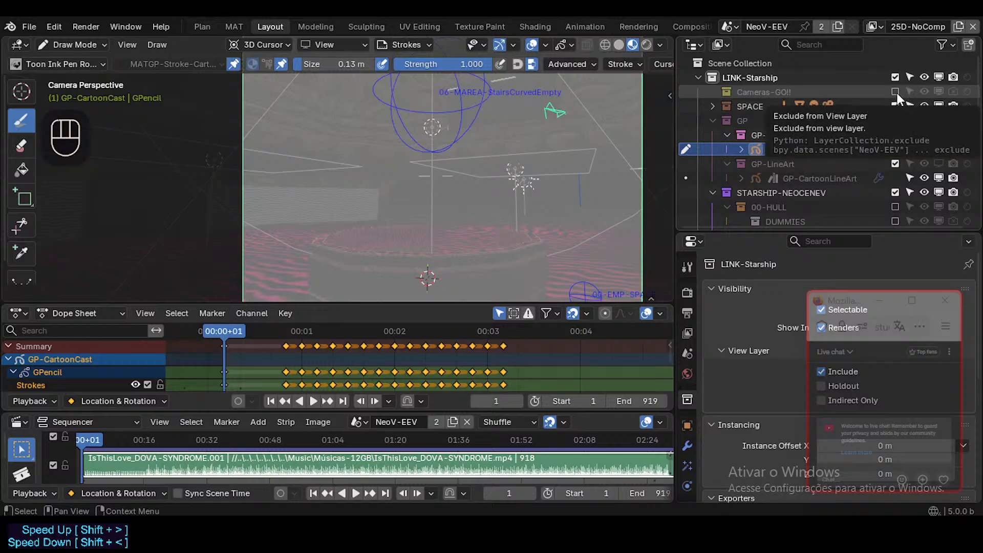
Inspect the Cameras-GO!! and SPACE collections, leaving Cameras-GO!! excluded from the view layer and SPACE collapsed.
click(895, 92)
click(895, 92)
click(711, 106)
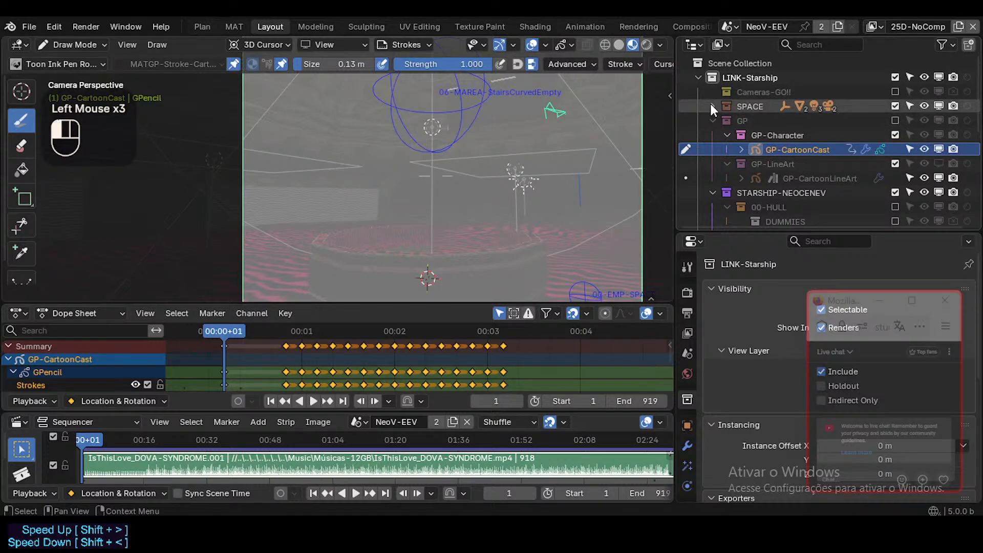
scroll(778, 161, down, 3)
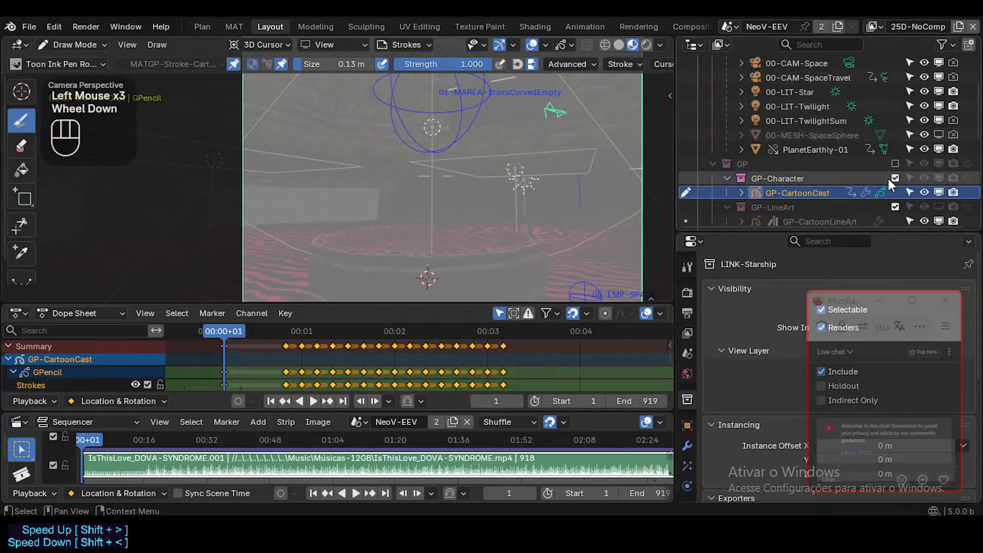
scroll(843, 169, up, 2)
click(712, 77)
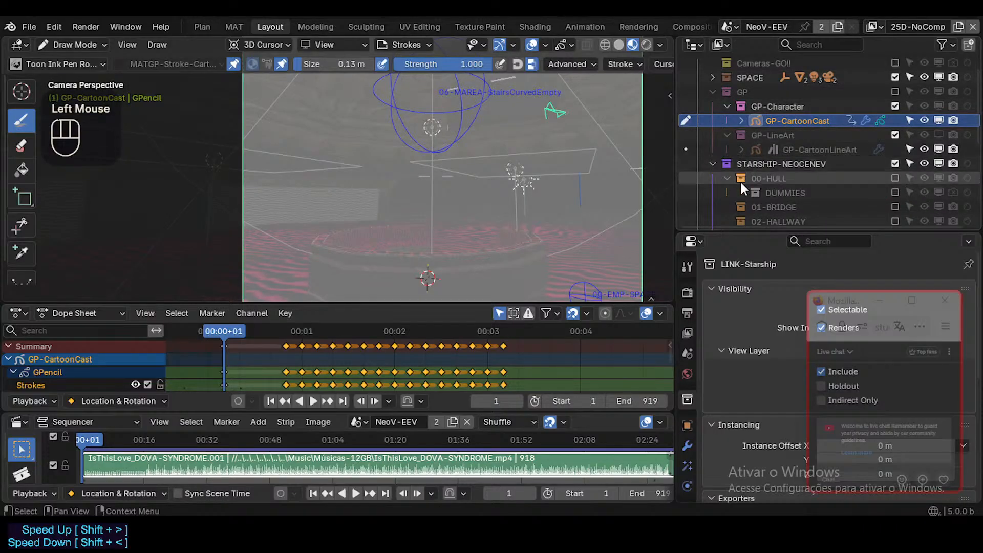
Include the 00-HULL collection in the view layer and move its DUMMIES collection directly under STARSHIP-NEOCENEV.
click(894, 179)
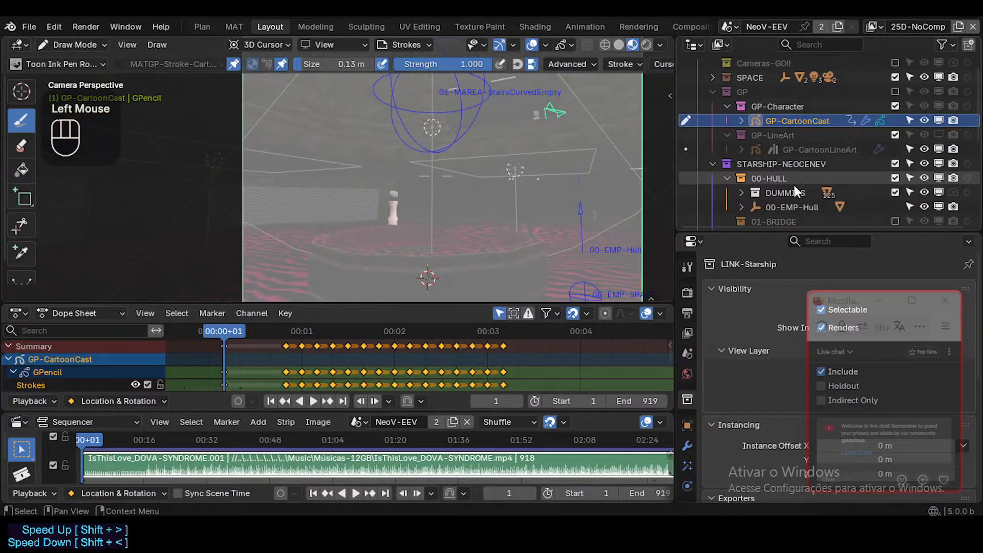
click(760, 190)
click(759, 193)
mouse_move(759, 193)
mouse_down()
mouse_move(761, 165)
mouse_move(748, 177)
mouse_up()
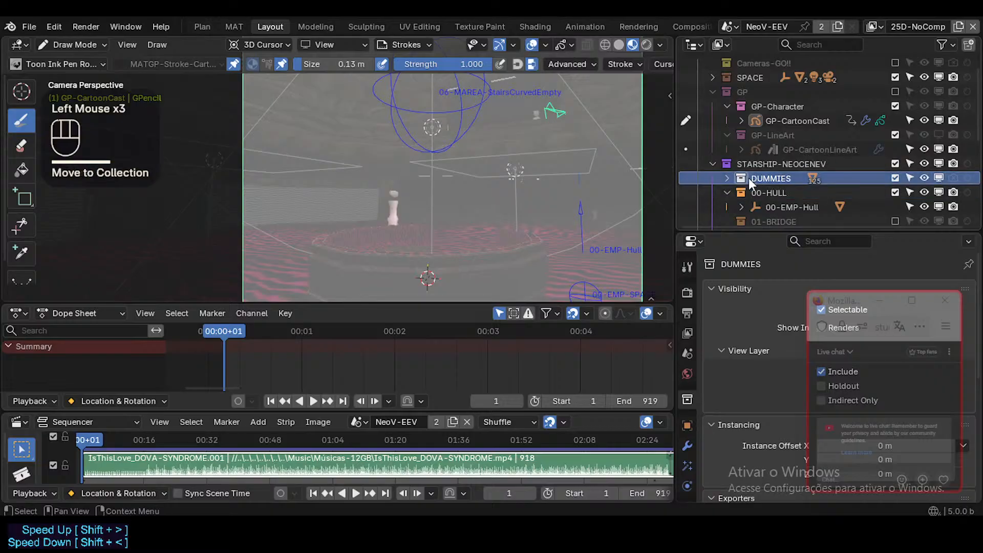
click(727, 192)
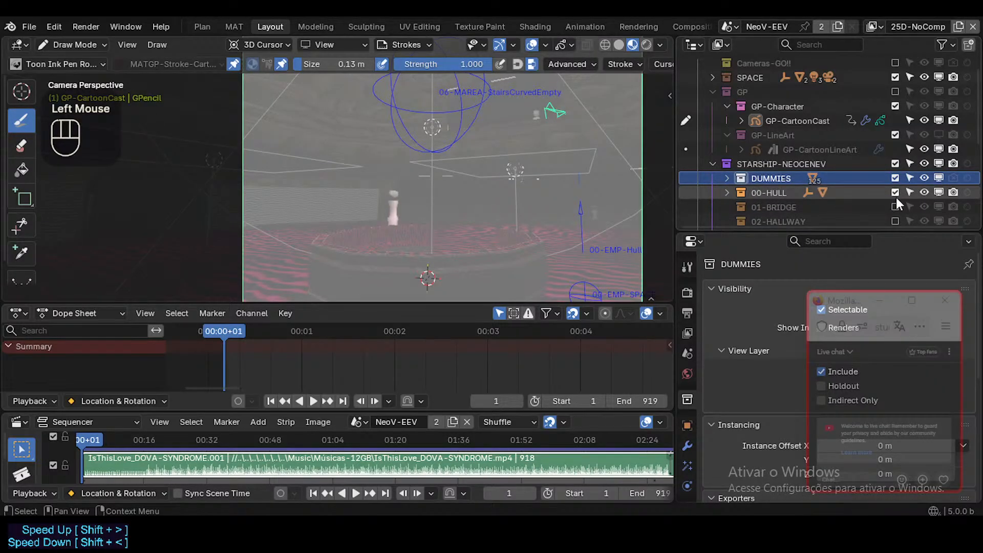
Compare the scene with the 00-HULL collection excluded and included in the view layer.
click(895, 194)
click(895, 193)
click(895, 193)
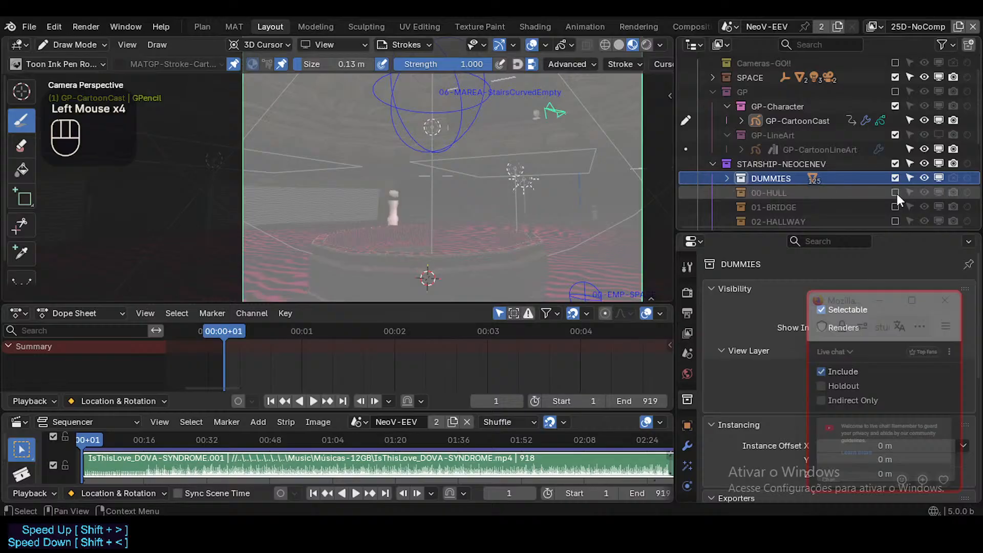
click(895, 193)
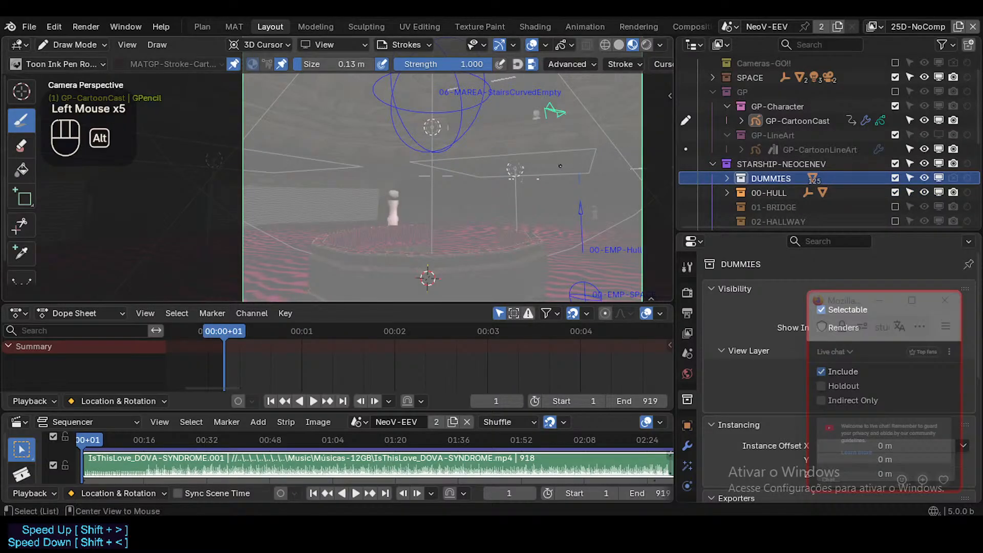
Switch off the viewport haze effect, reframe the camera on the octagonal basin and save the file.
key(alt+f)
key(shift+grave)
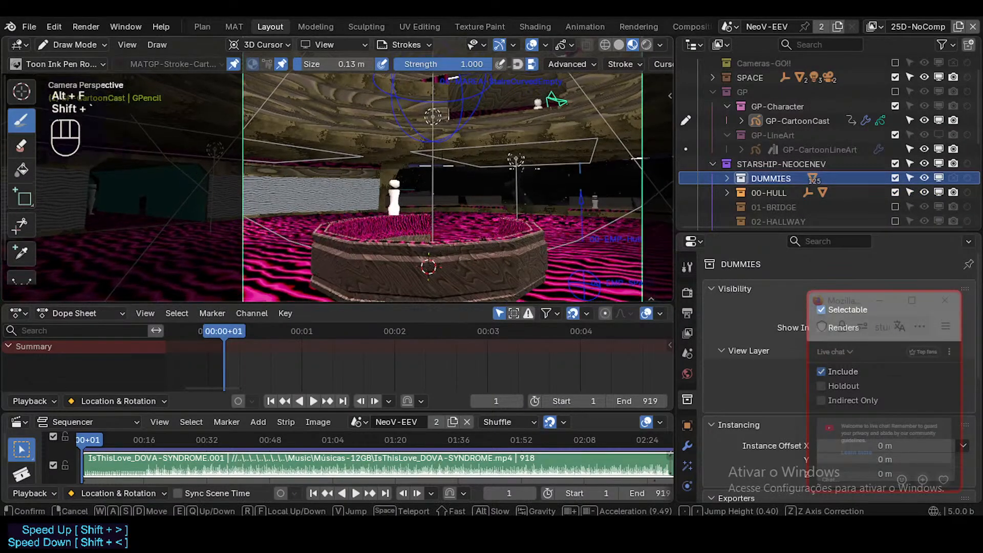
key(a)
key(d)
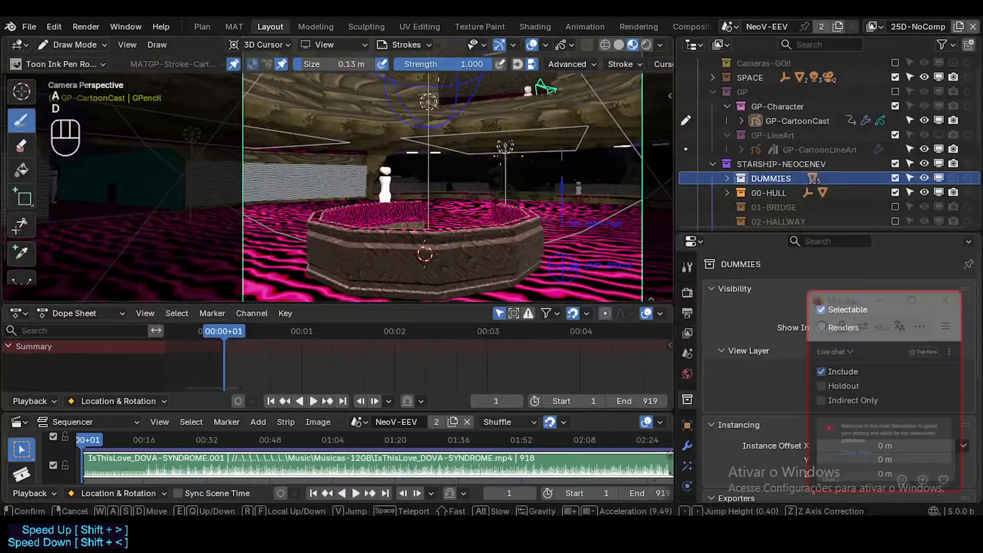
click(338, 169)
key(ctrl+s)
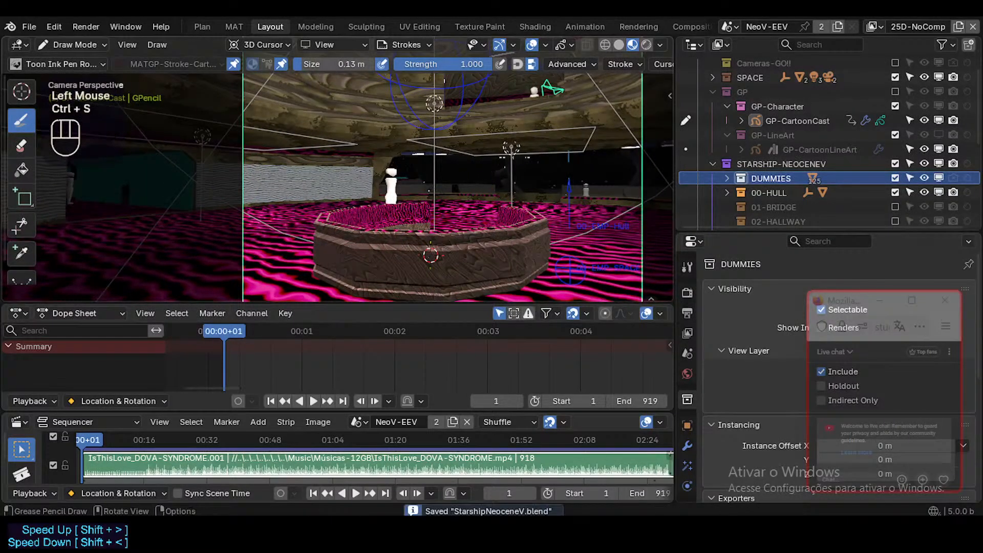
Walk the camera view through the hall to the wooden bar counter with the white dummy.
key(shift+grave)
key(a)
key(d)
key(a)
key(s)
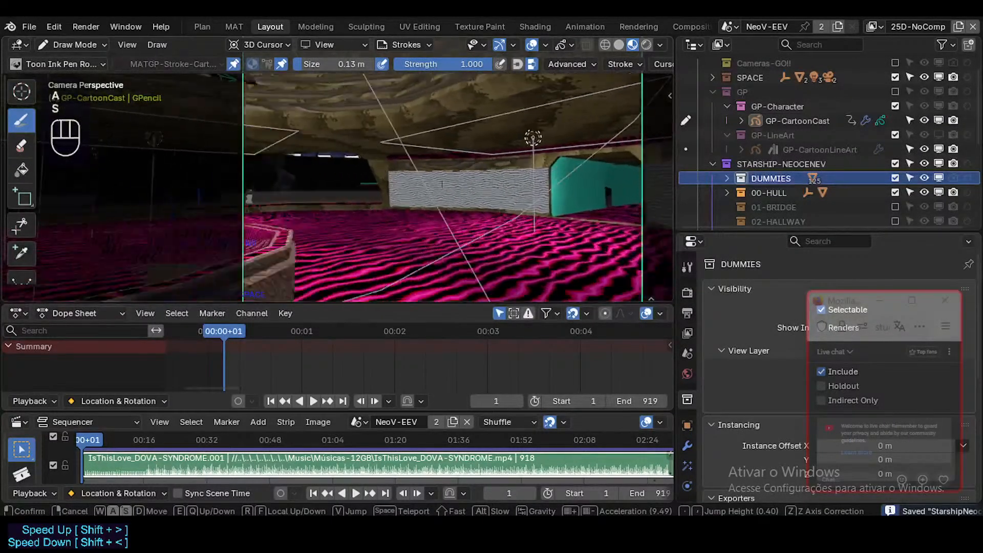
key(a)
key(a)
key(s)
key(d)
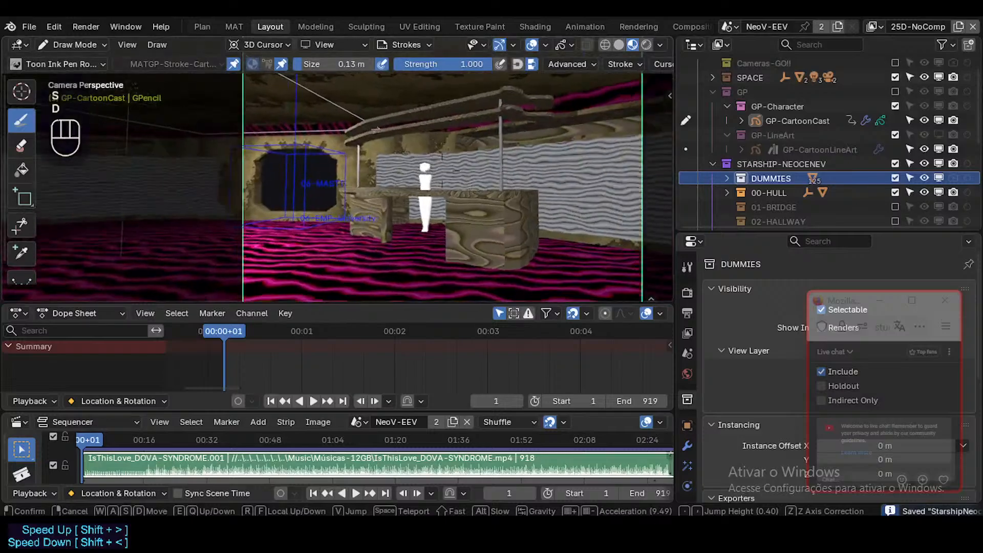
key(d)
key(d)
click(429, 196)
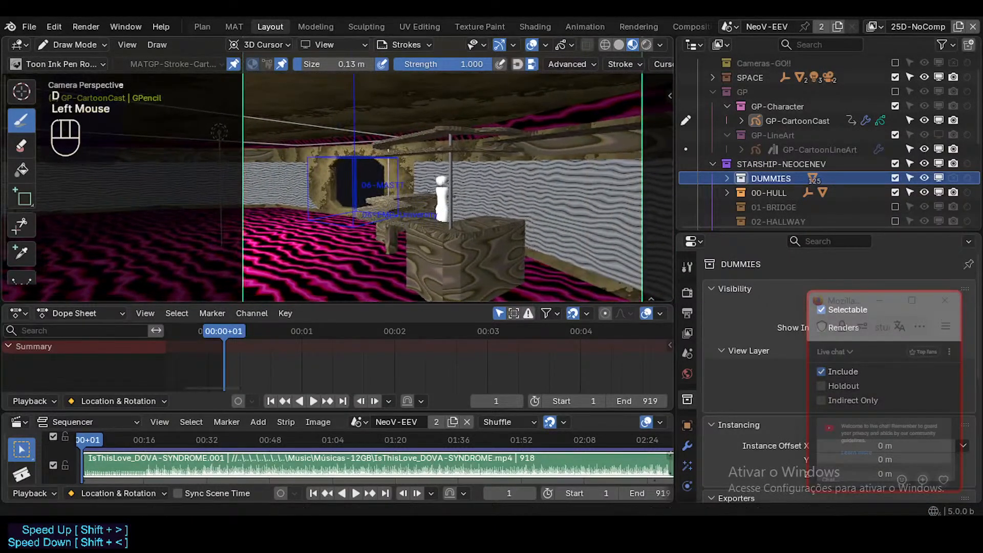
In Object Mode, reposition the 06-MASST-Bar counter around the dummy by moving it along the global X and Y axes.
key(ctrl+Tab)
click(380, 206)
click(380, 206)
key(g)
key(x)
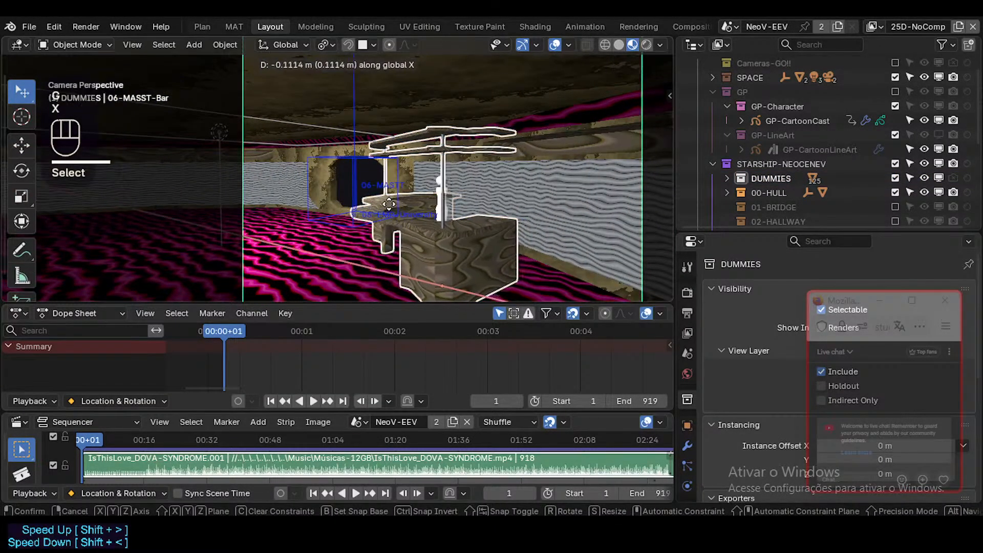
click(409, 219)
key(g)
key(y)
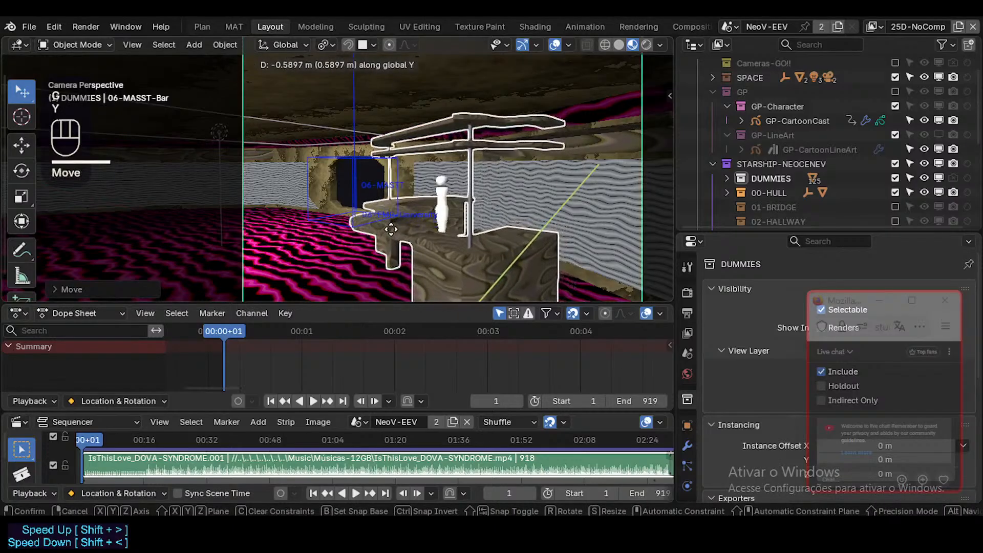
click(411, 222)
Rotate the 06-MASST-Bar counter slightly about the global Z axis.
key(r)
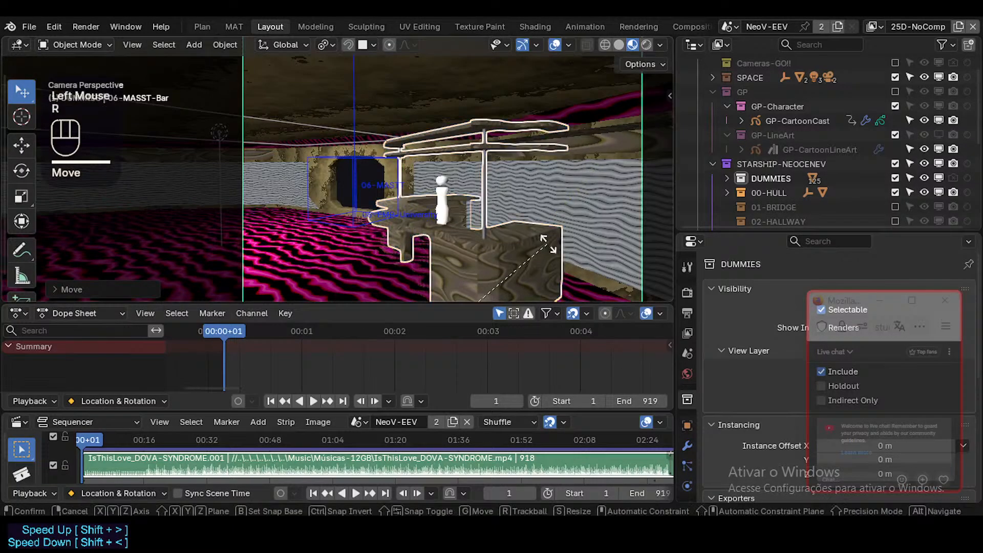
key(z)
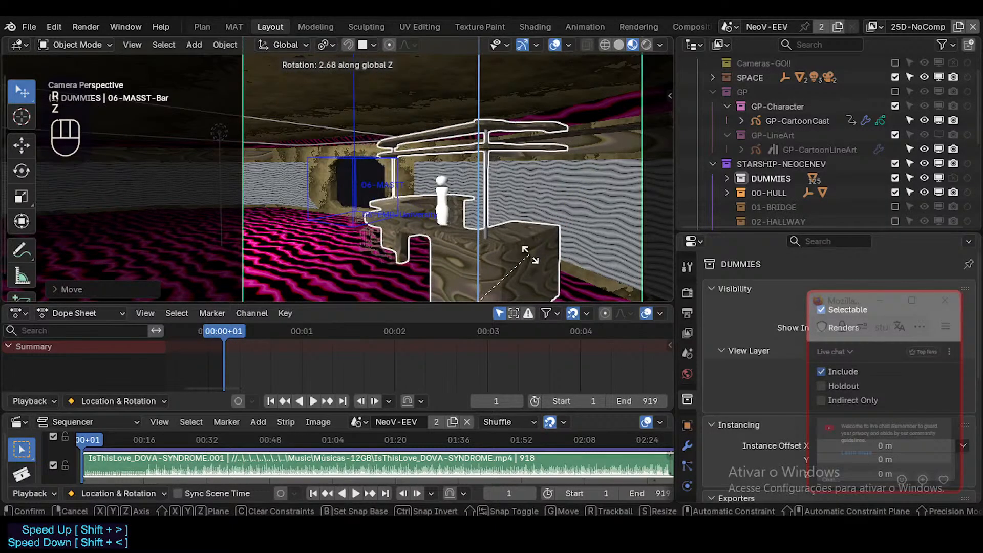
click(533, 261)
Walk the camera view from the bar counter across the hall past the octagonal basin and dummy.
key(shift+grave)
key(d)
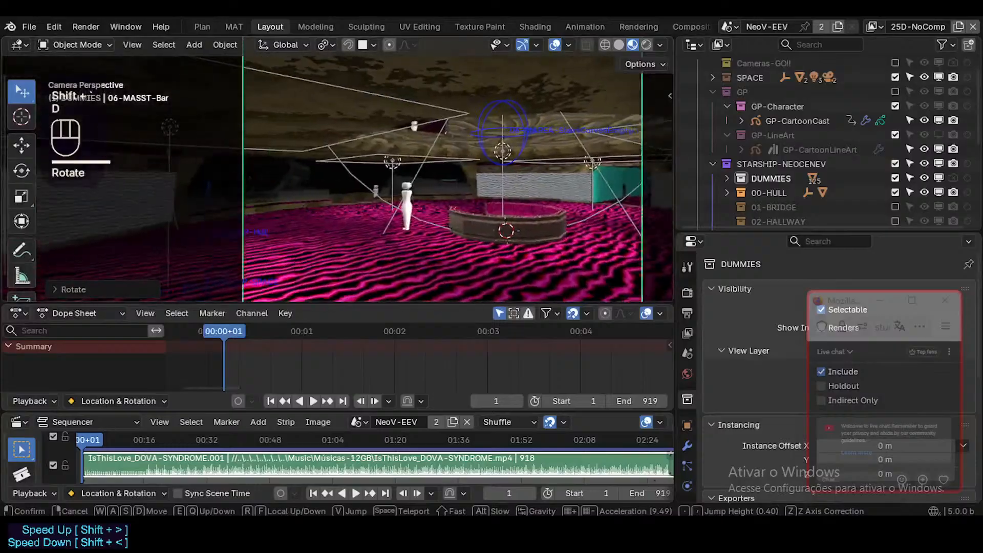
key(w)
key(d)
key(d)
key(s)
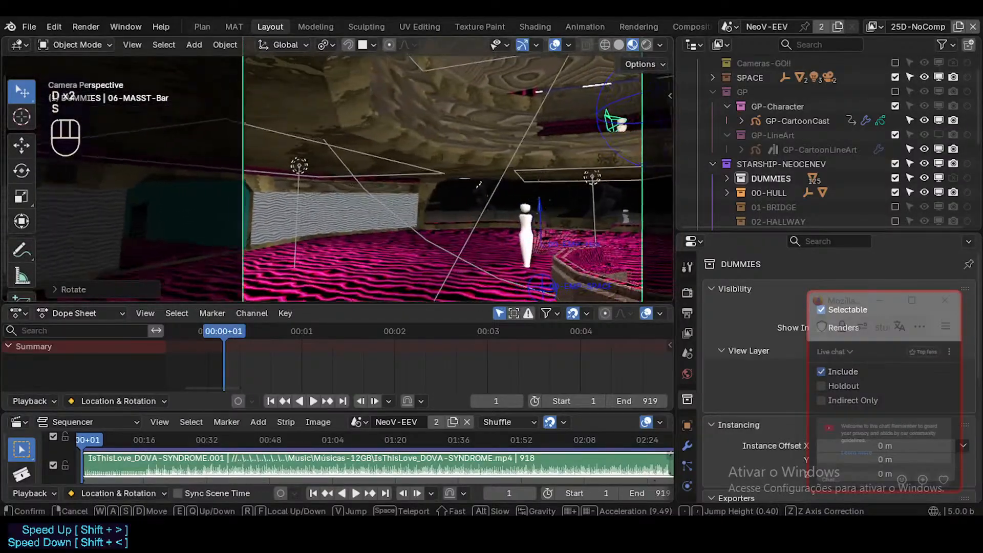
click(479, 217)
Turn on the wireframe overlay and walk the camera view through the hall into the teal corridor.
key(ctrl+alt+shift+z)
key(shift+grave)
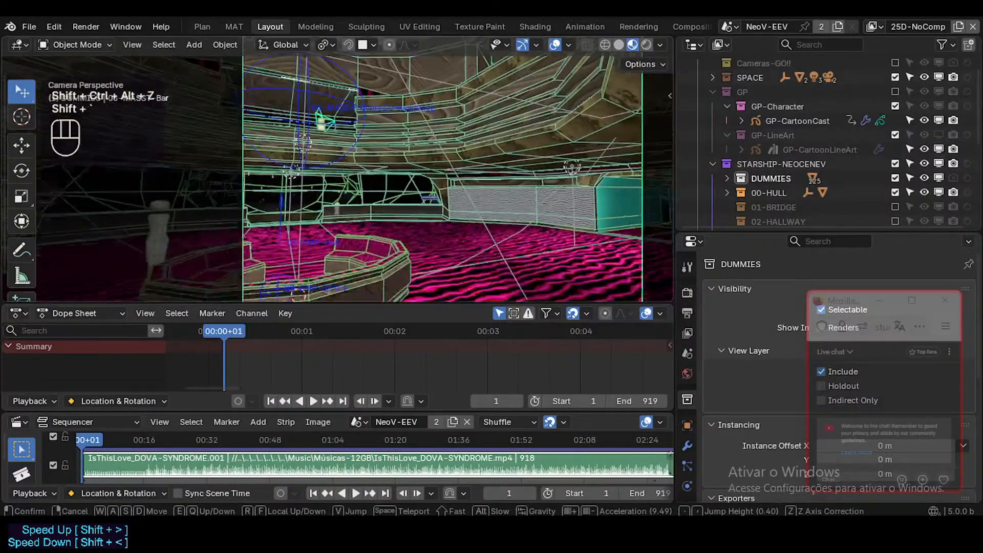
key(d)
key(w)
key(a)
key(a)
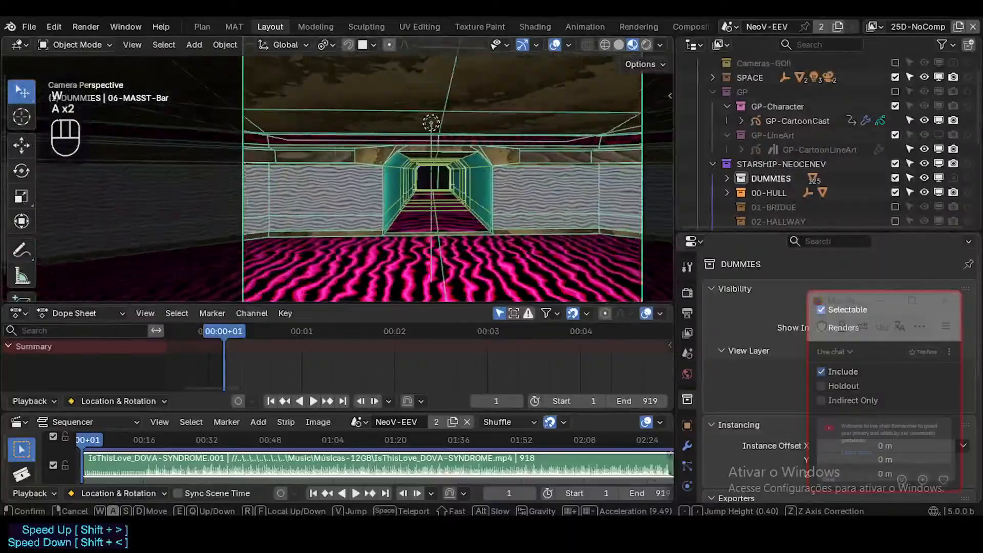
key(w)
key(w)
key(d)
key(d)
key(a)
key(a)
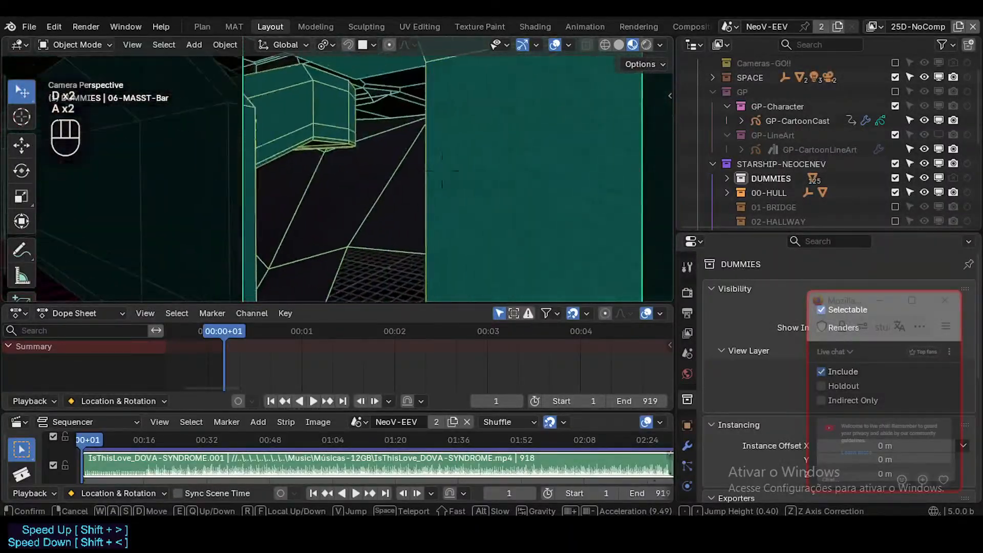
key(a)
key(d)
Examine the teal corridor's walls, openings and adjoining spaces by walking the camera view through them.
key(a)
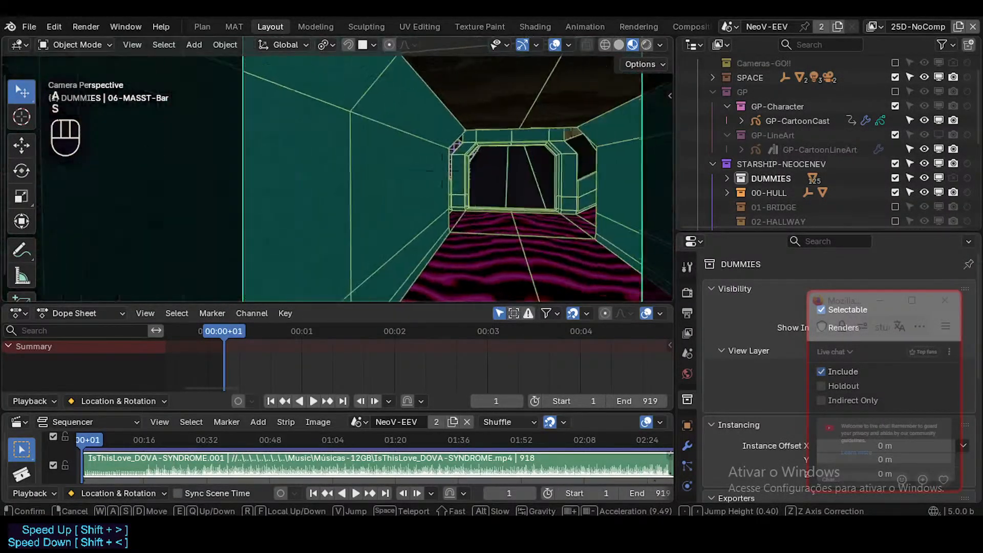
key(s)
key(w)
key(a)
key(e)
key(w)
key(e)
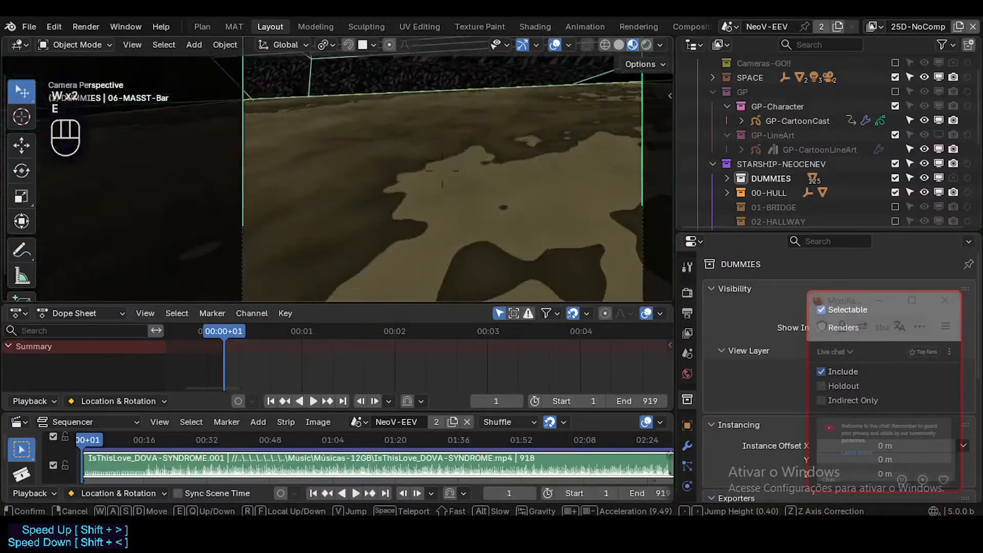
key(w)
key(w)
key(d)
key(d)
key(w)
key(e)
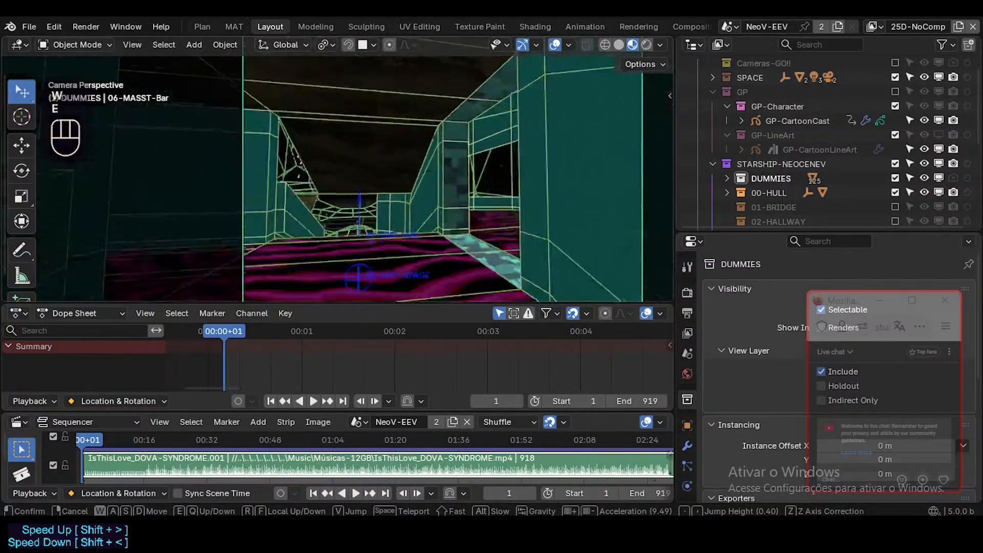
key(e)
key(d)
key(a)
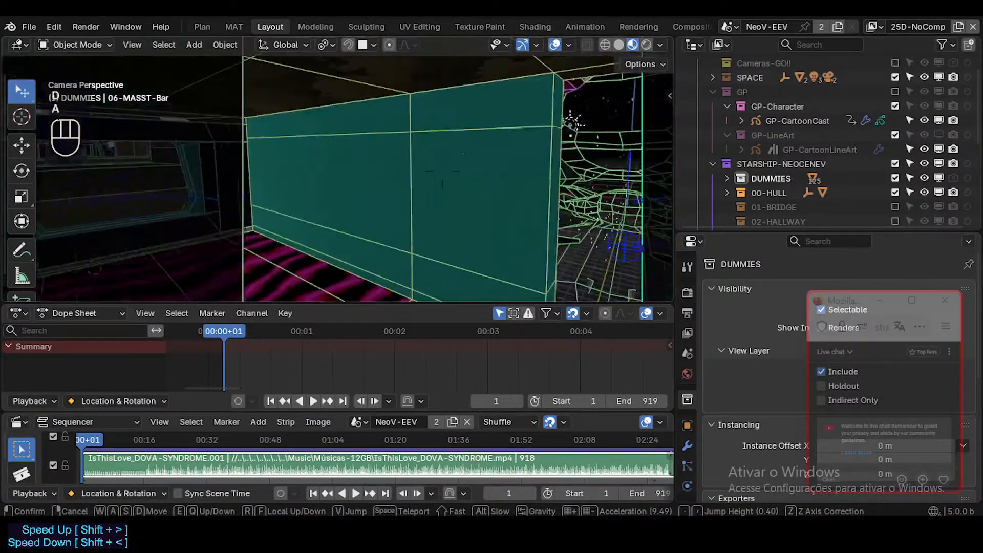
Inspect the lower deck with the steps, curved windows and dummy through the walking camera view.
key(w)
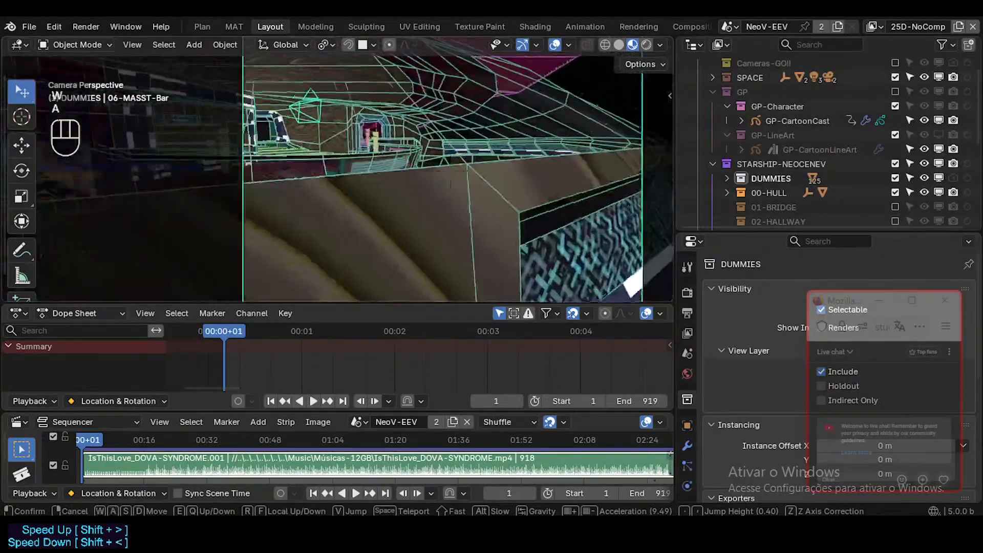
key(q)
key(d)
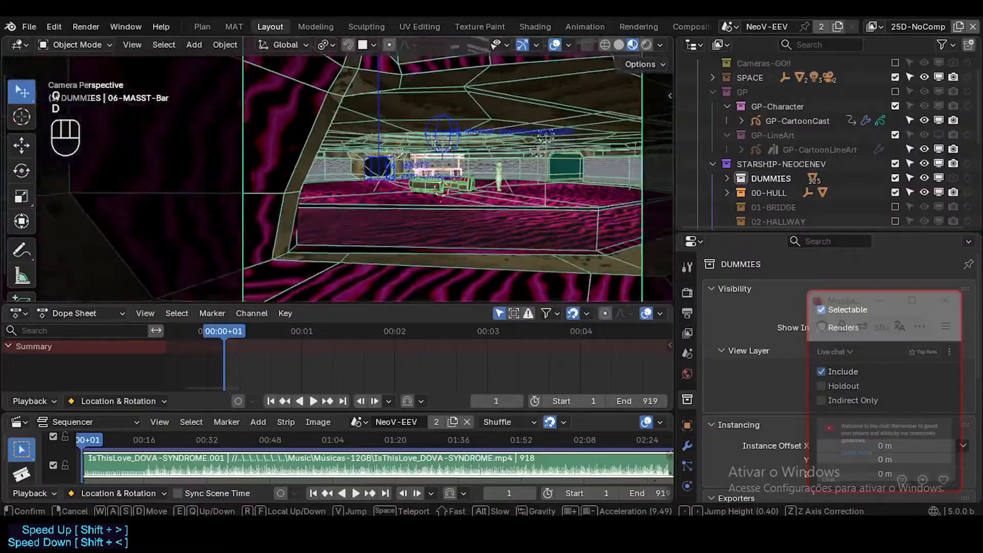
key(e)
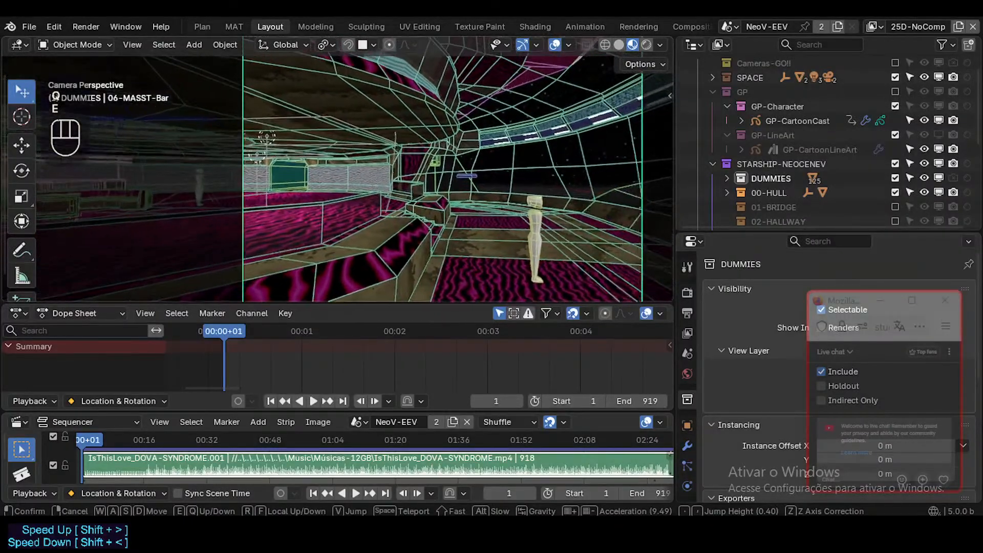
key(d)
key(d)
key(w)
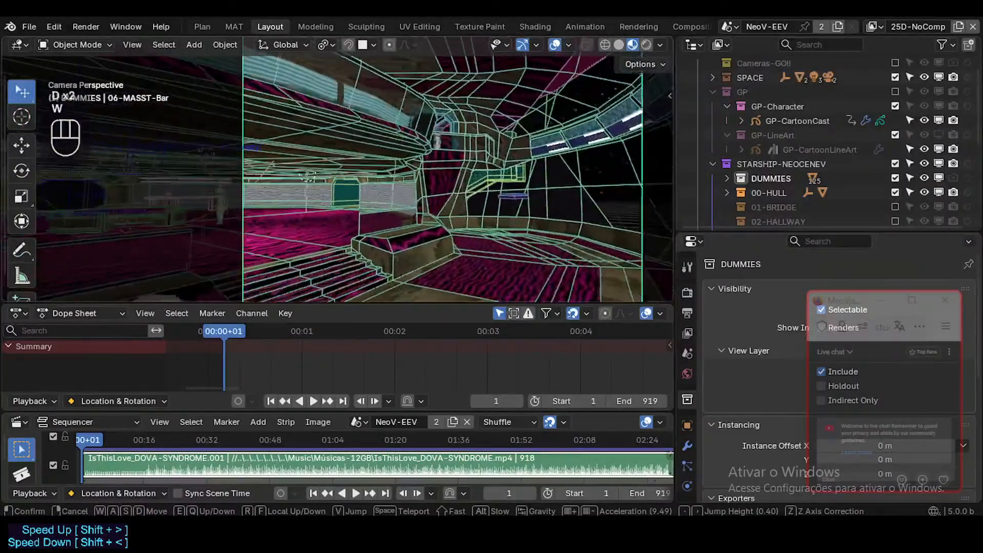
key(w)
key(d)
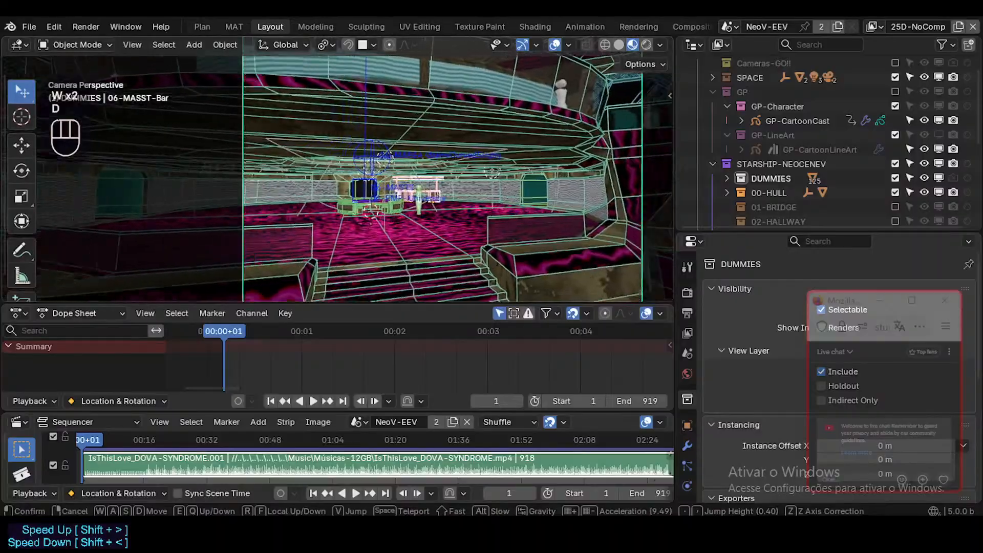
Walk the camera view past the bar and dark doorway back to the basin, and turn off the wireframe overlay.
key(w)
key(w)
key(a)
key(a)
key(a)
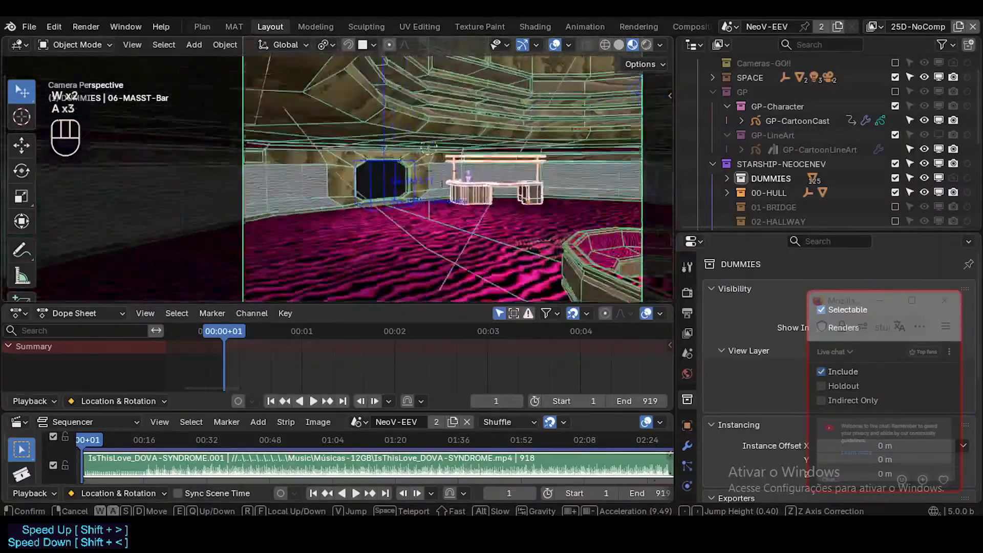
key(w)
key(a)
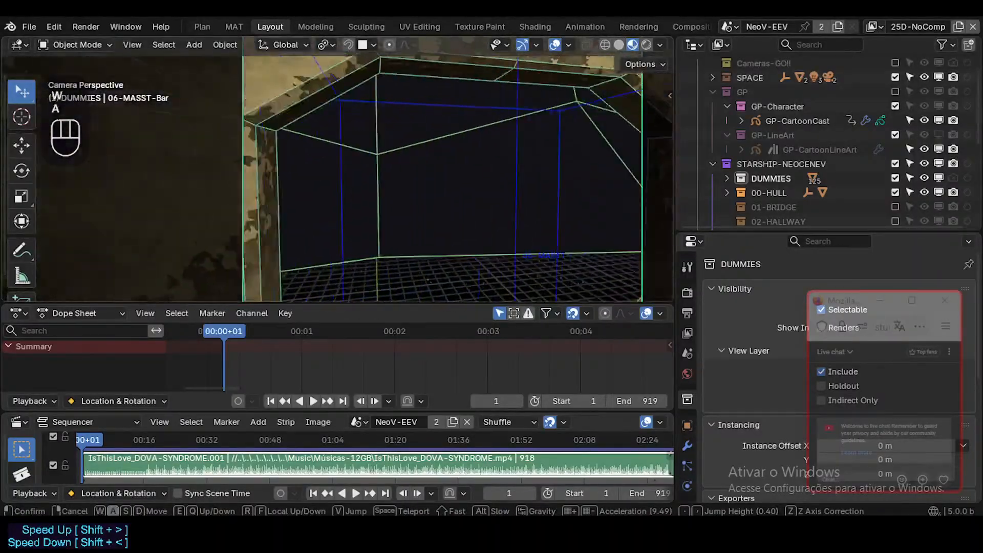
key(w)
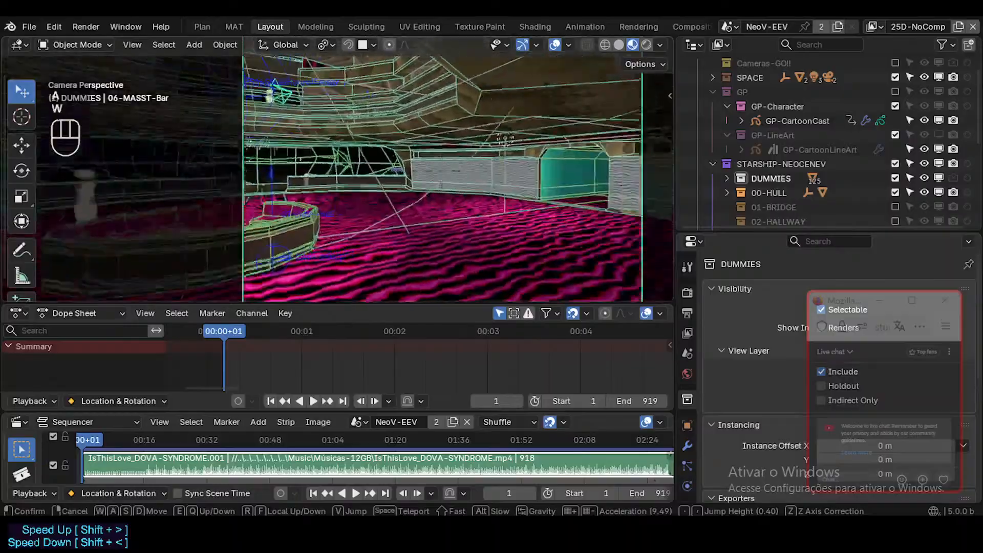
click(479, 217)
key(shift+ctrl+alt+z)
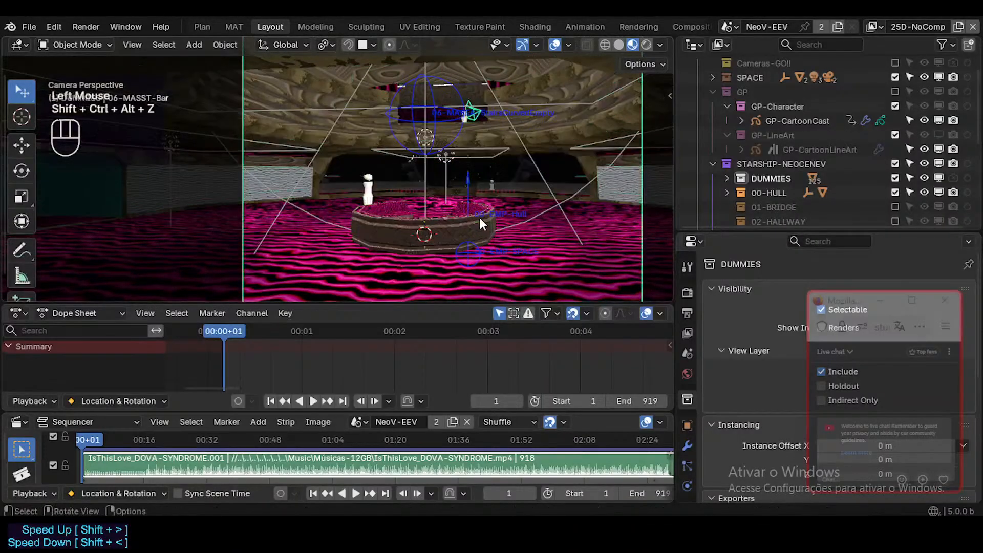
Enlarge the 3D viewport by shrinking the Dope Sheet area.
key(shift+grave)
click(479, 218)
drag(458, 307, 457, 319)
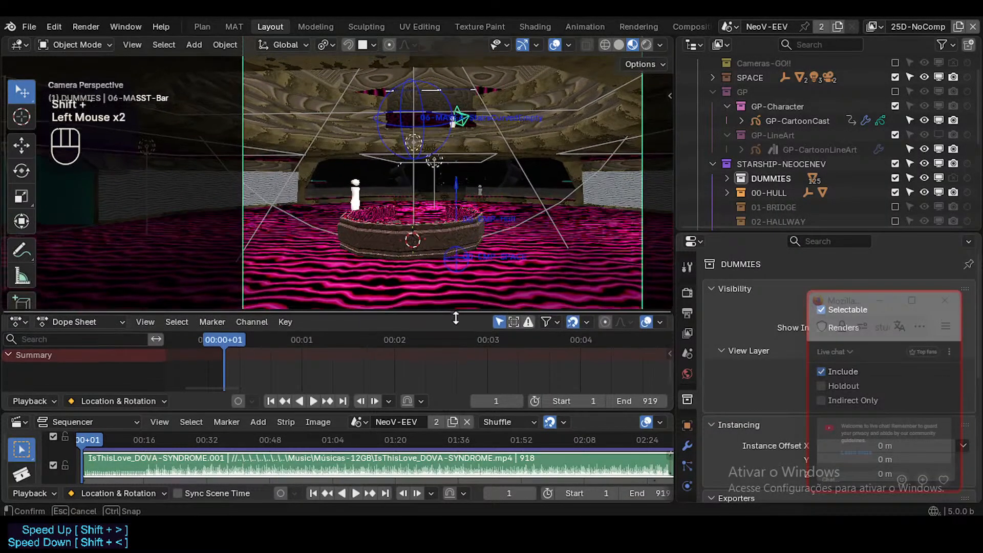
Frame the octagonal basin in the camera view, render the current frame and close the render result.
key(shift+grave)
key(a)
key(d)
key(d)
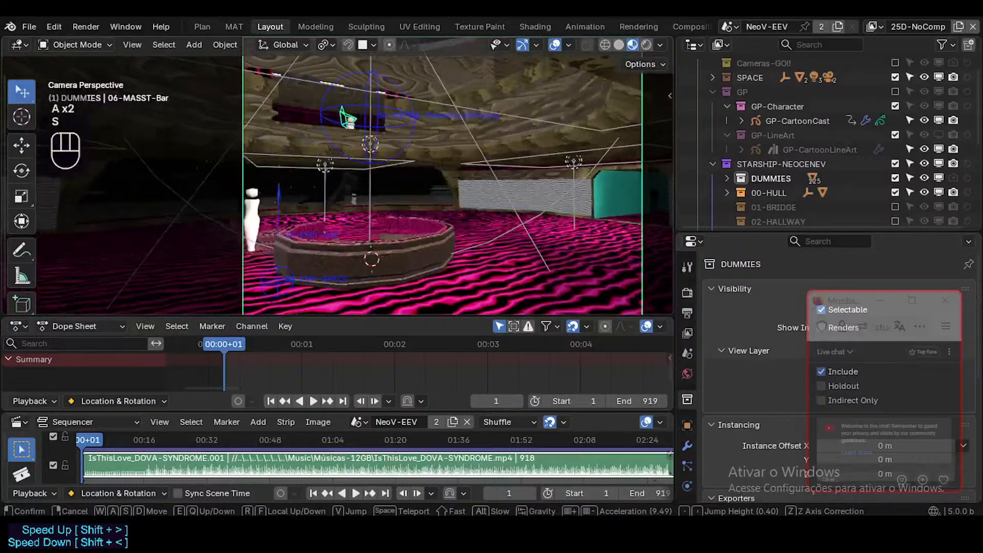
key(q)
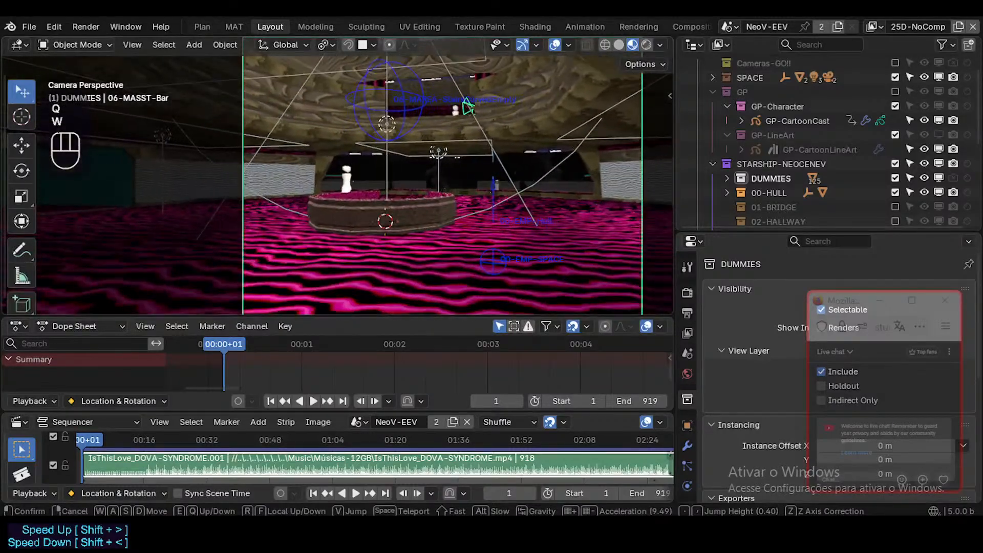
key(w)
click(438, 280)
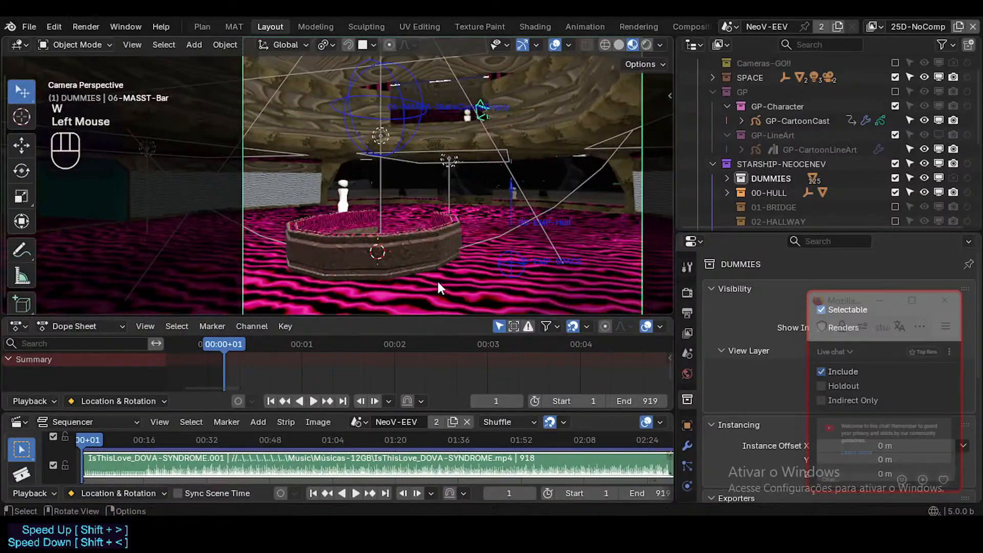
key(F12)
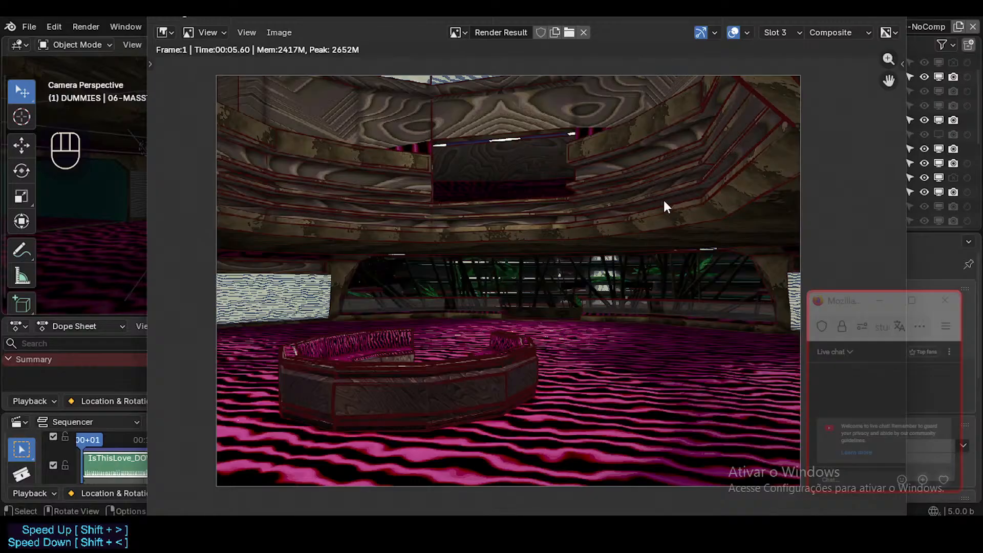
click(887, 16)
Reframe the camera closer to the octagonal basin and enlarge the 3D viewport slightly more.
key(shift+grave)
key(w)
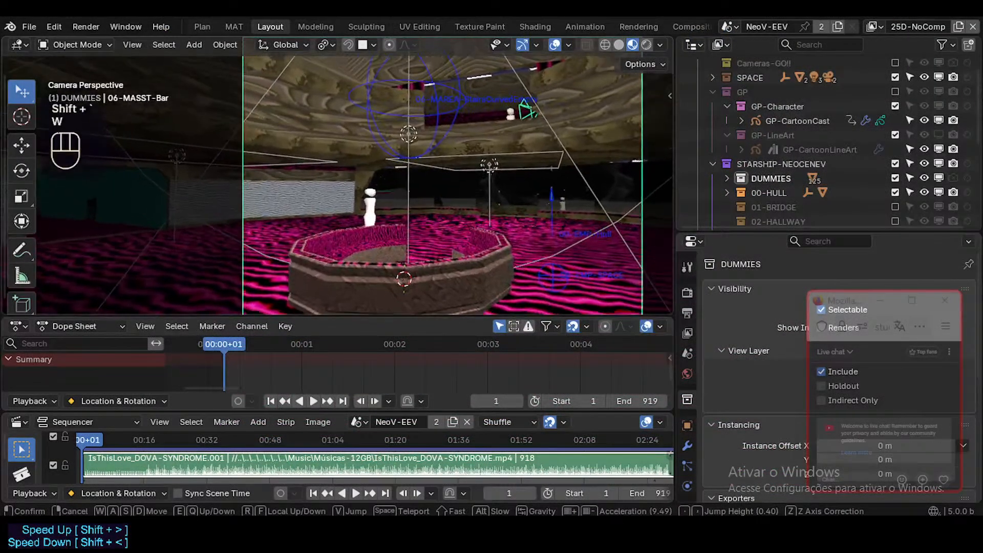
key(q)
key(w)
key(e)
key(s)
key(s)
click(428, 186)
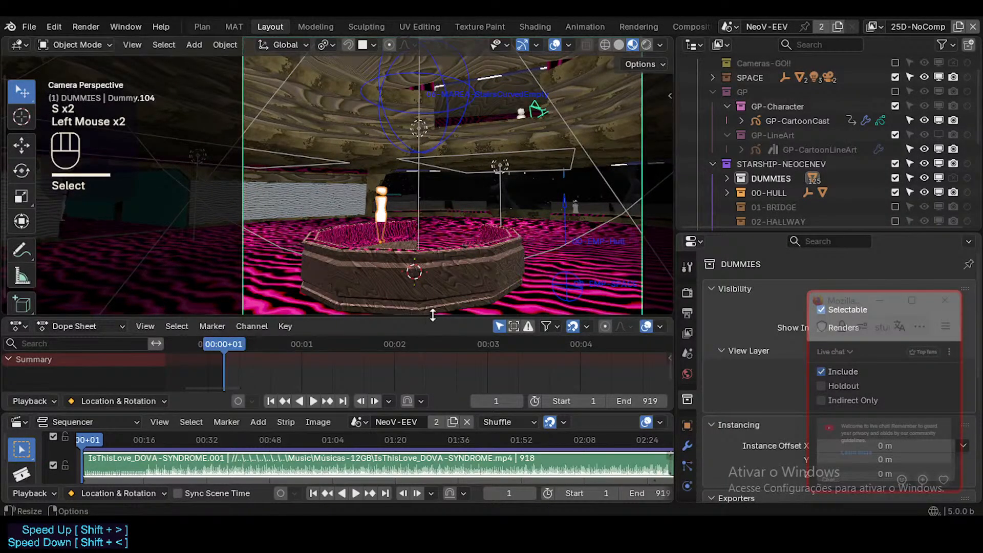
drag(432, 315, 433, 323)
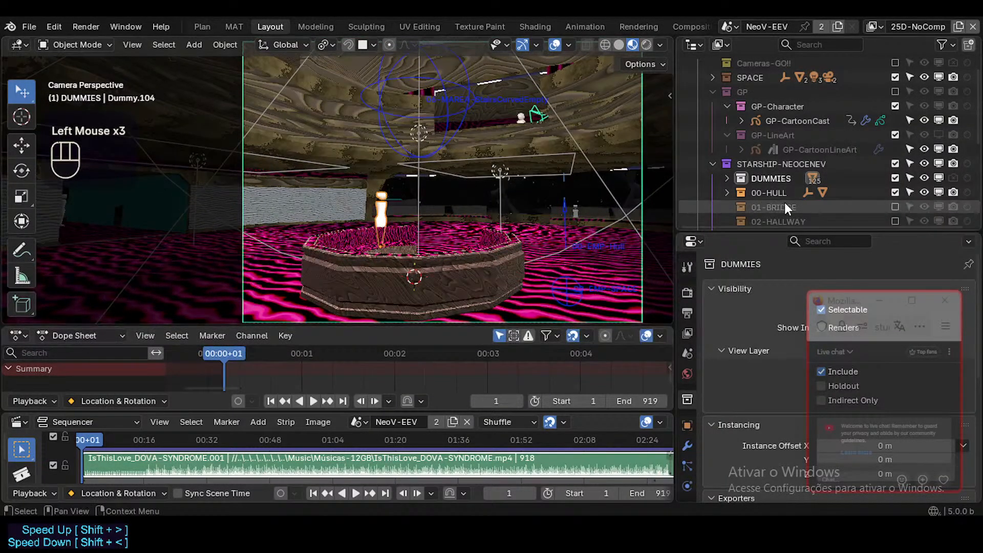
Select GP-CartoonCast, adjust the camera framing around the basin and play the character's animation.
click(799, 120)
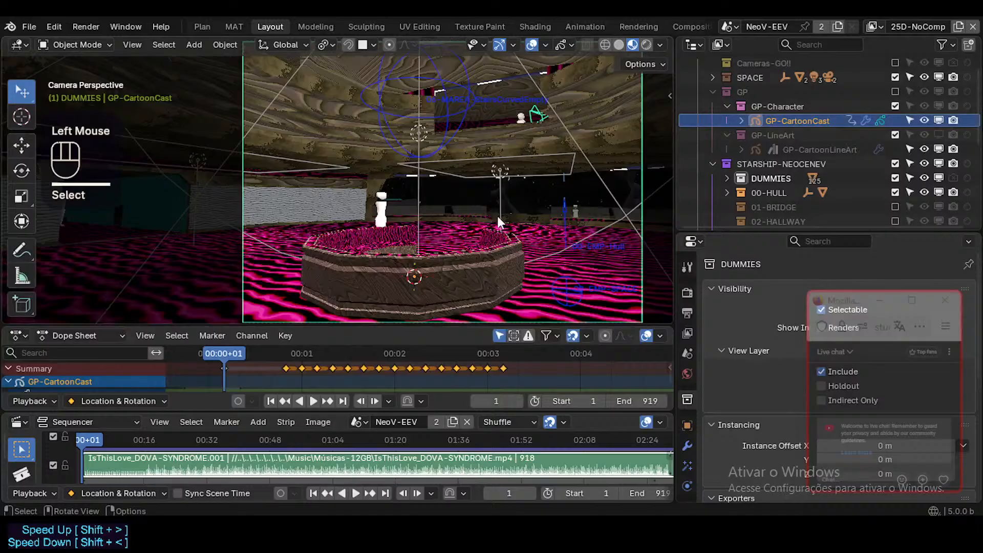
key(shift+grave)
click(465, 216)
key(space)
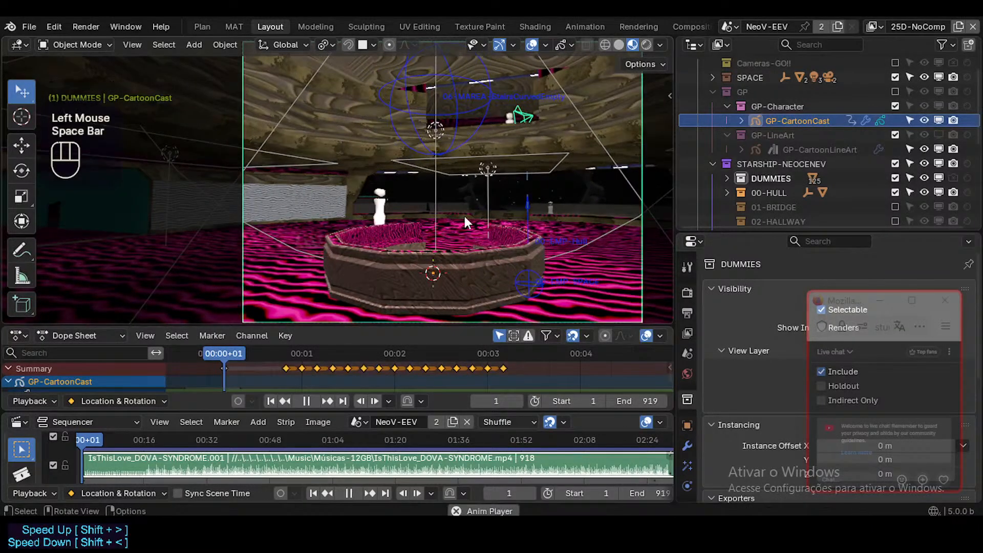
key(space)
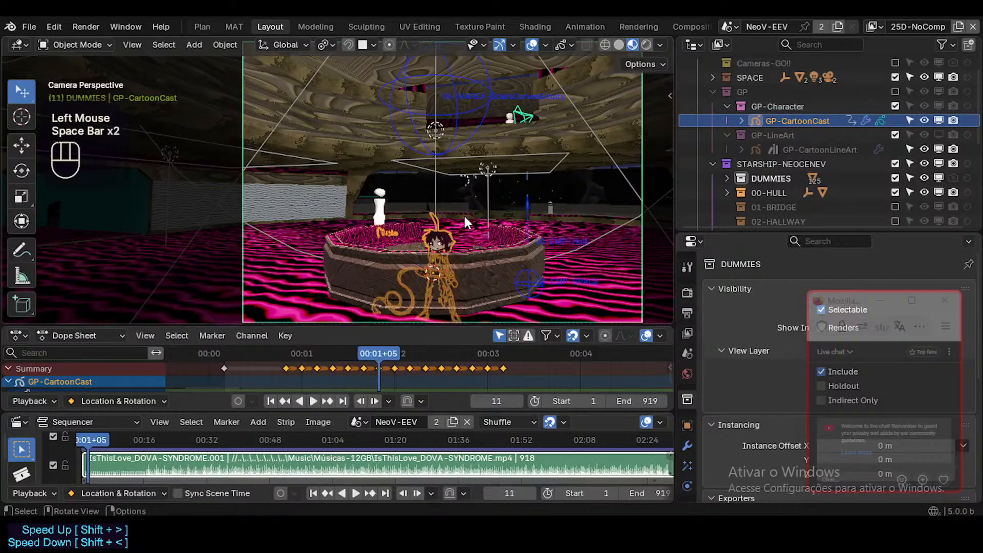
Replay and scrub the GP-CartoonCast animation, returning the playhead to frame 1.
drag(361, 357, 254, 340)
key(space)
key(space)
click(280, 358)
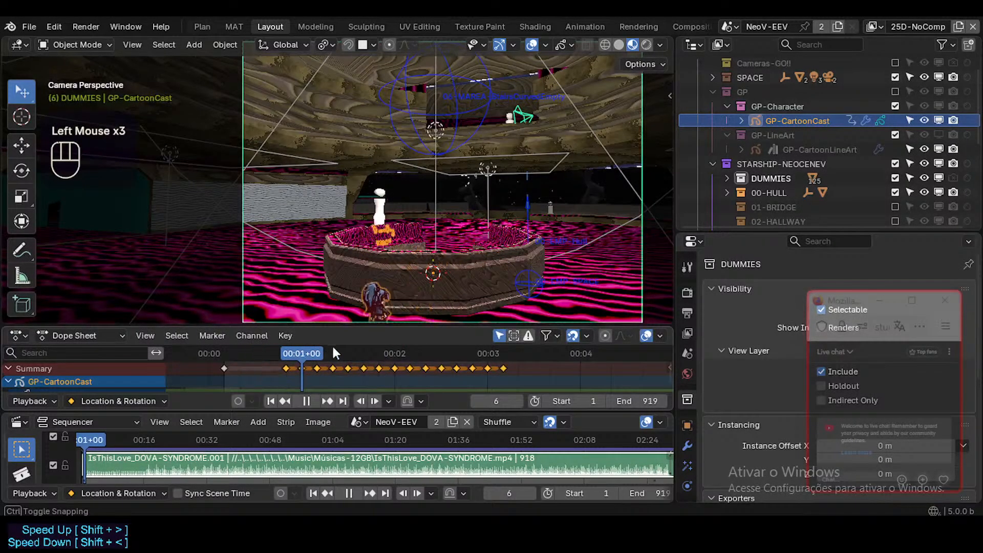
drag(333, 348, 225, 336)
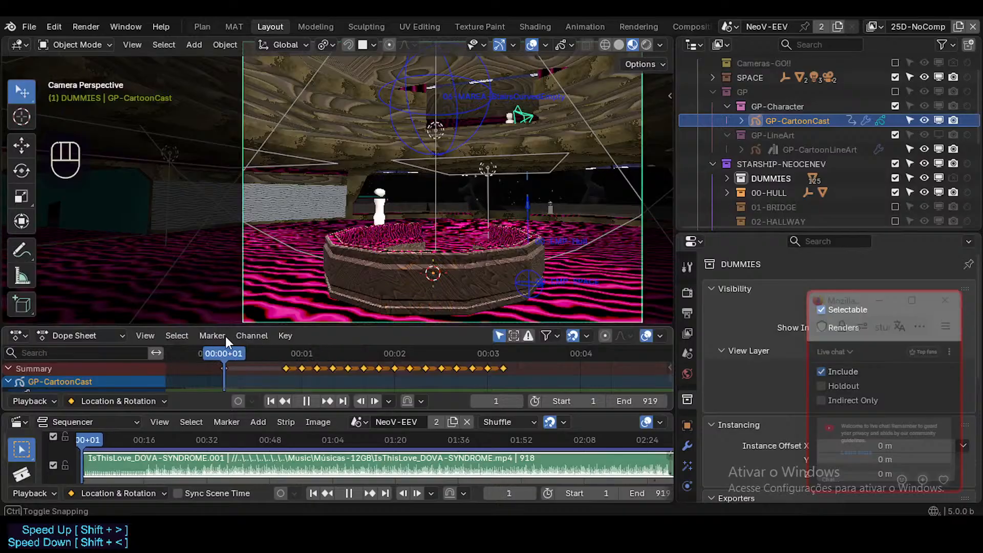
Try to duplicate GP-CartoonCast by copying and pasting it, and undo the paste.
key(shift+d)
click(769, 126)
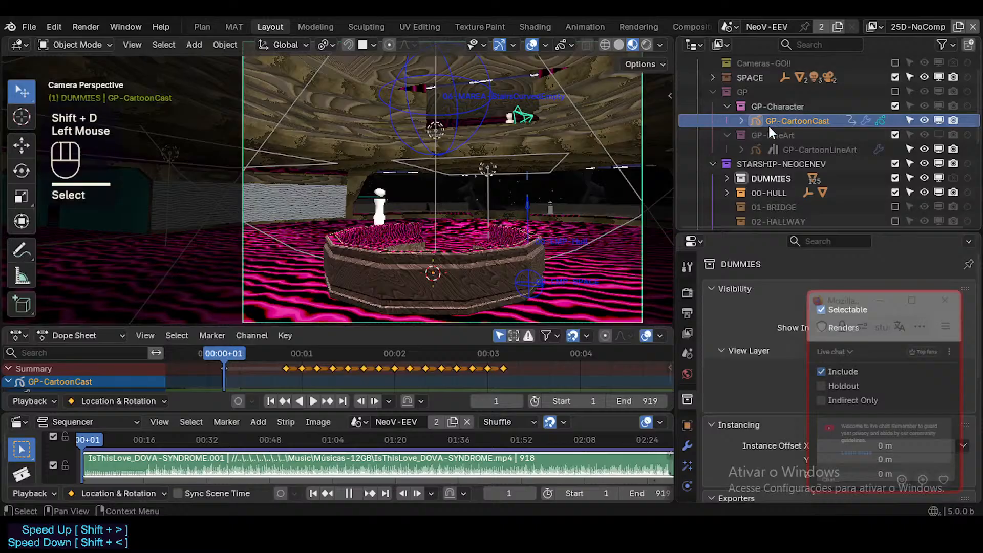
right_click(783, 117)
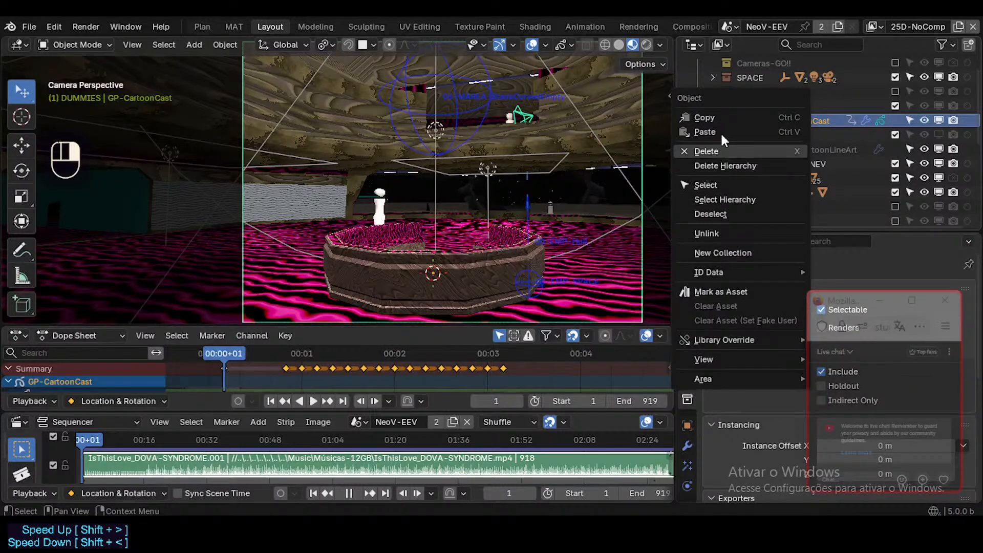
click(726, 119)
key(ctrl+v)
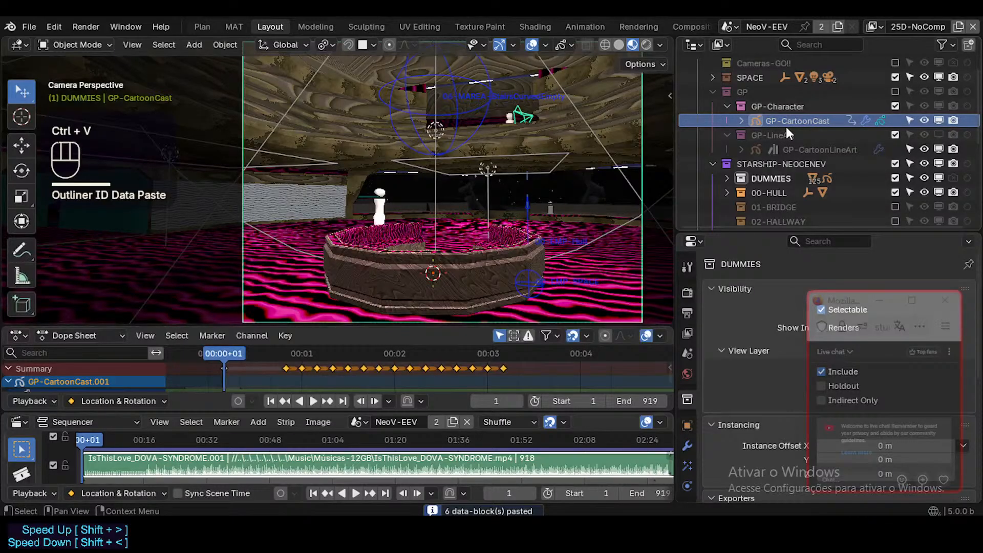
key(ctrl+z)
Expand the DUMMIES collection and look through its objects for the pasted character copy.
click(726, 178)
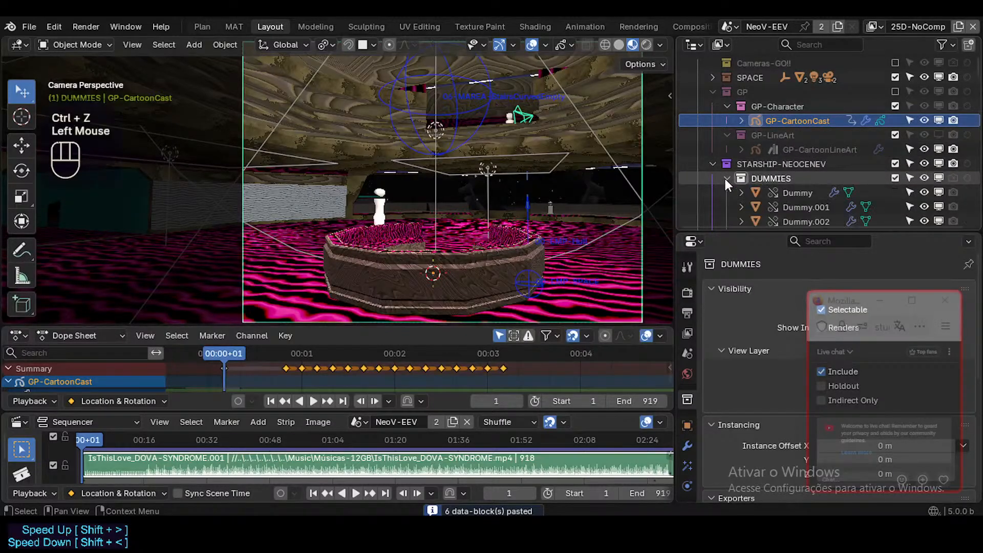
scroll(784, 184, down, 10)
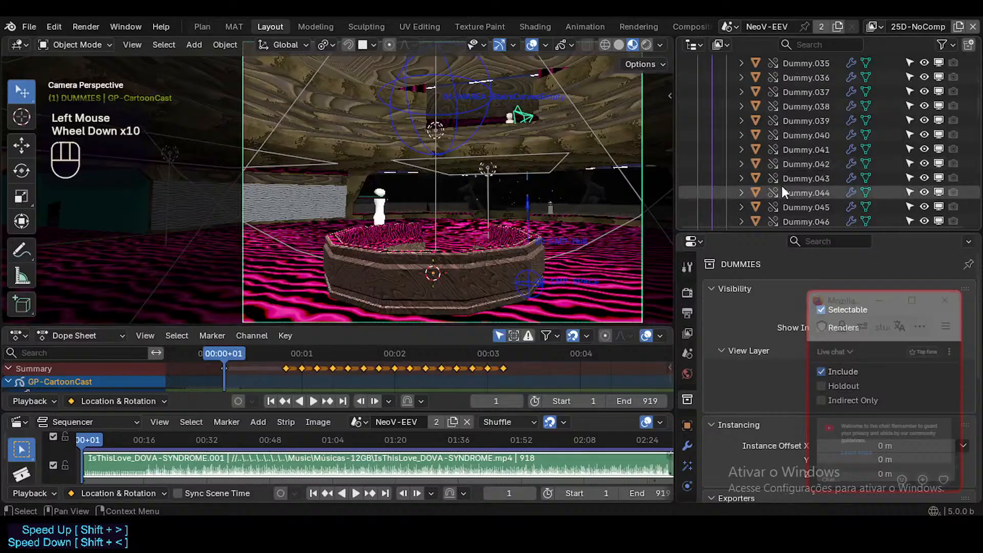
scroll(783, 187, down, 13)
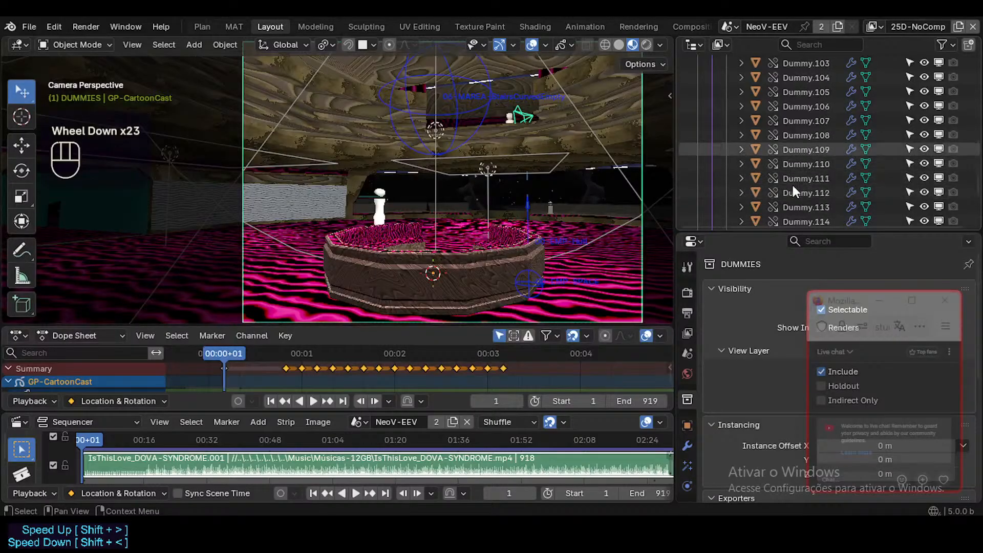
scroll(799, 188, down, 3)
scroll(817, 140, up, 7)
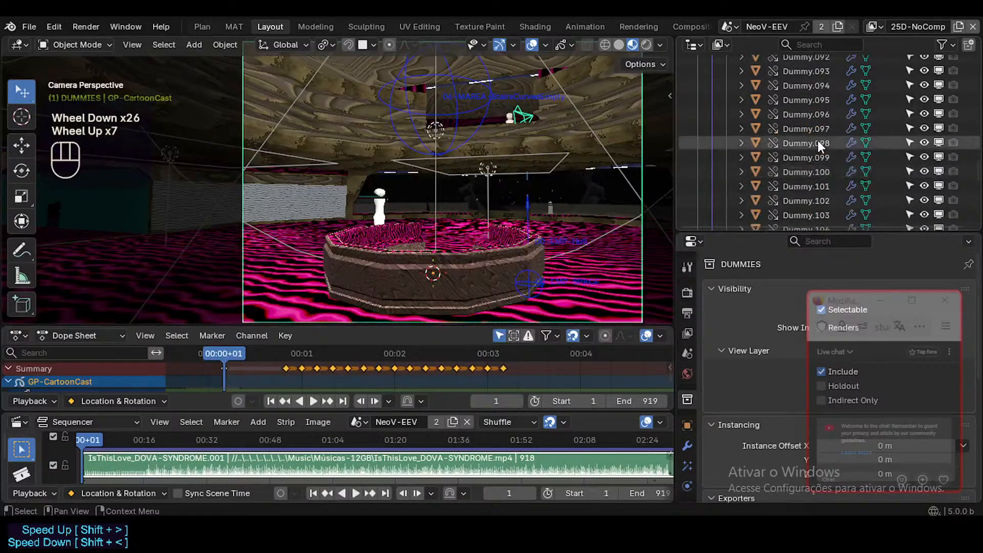
scroll(818, 144, up, 14)
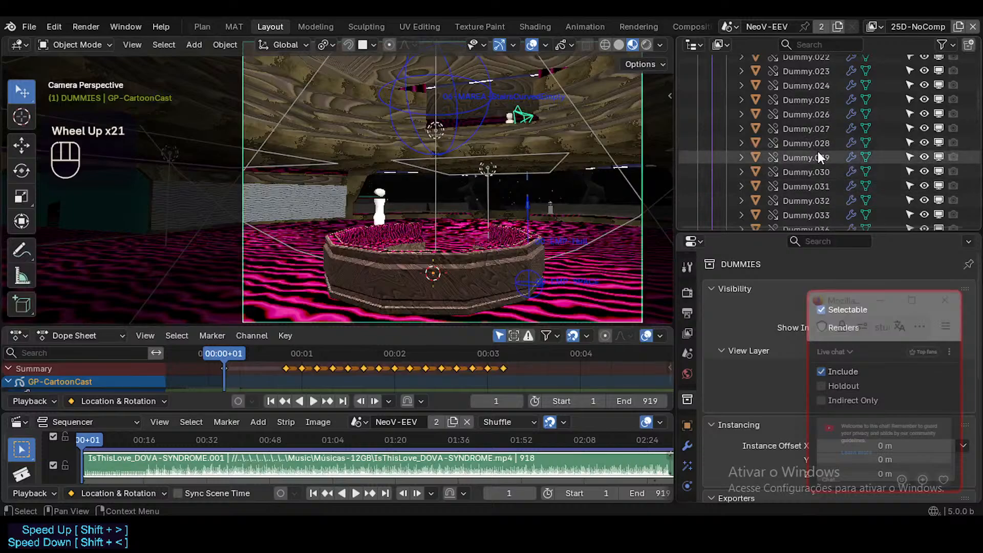
scroll(819, 152, up, 8)
click(770, 192)
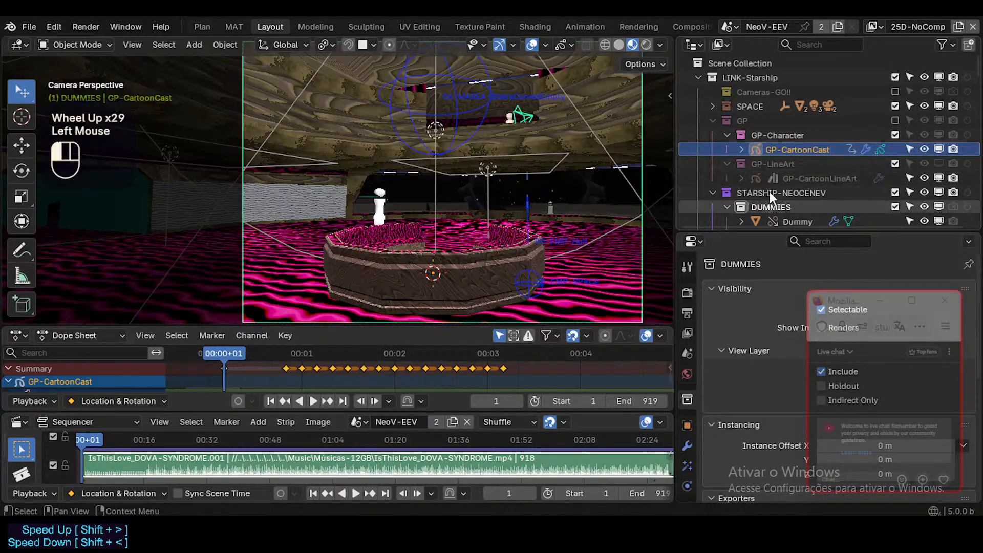
Clear the object selection and make GP-Character the active collection.
click(777, 150)
key(ctrl+Tab)
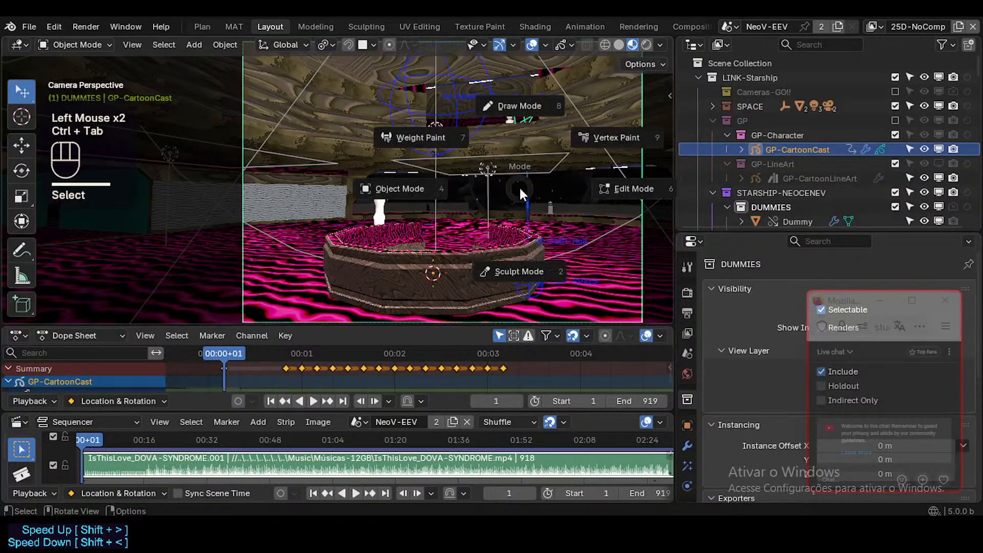
key(alt+a)
click(780, 192)
click(771, 193)
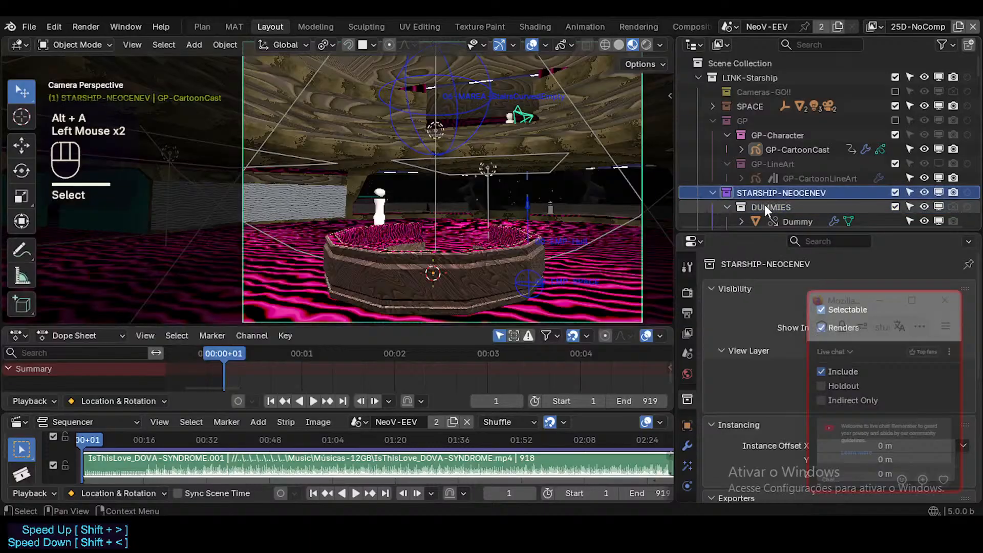
click(774, 152)
click(775, 137)
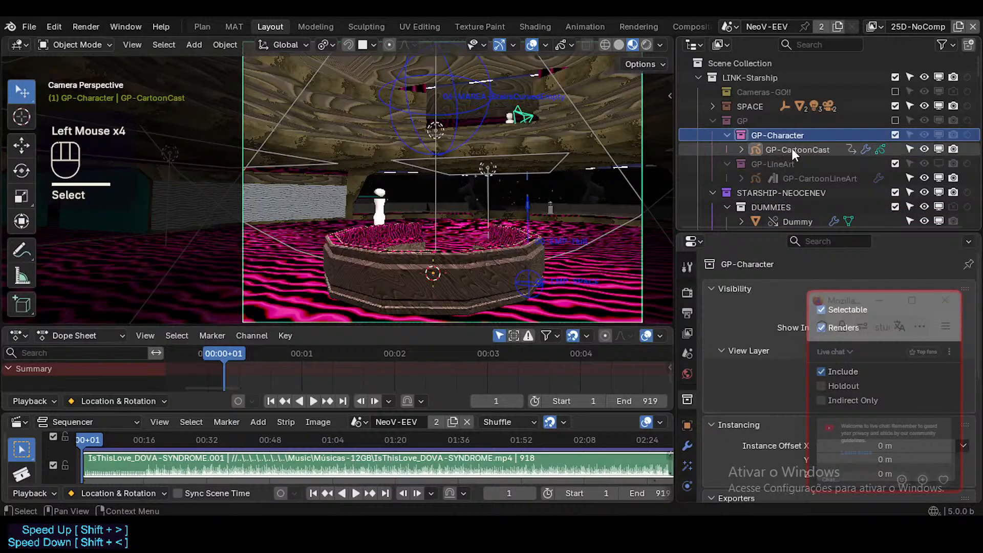
Duplicate GP-CartoonCast by copying and pasting it, and move the copy into the GP-Character collection.
click(791, 149)
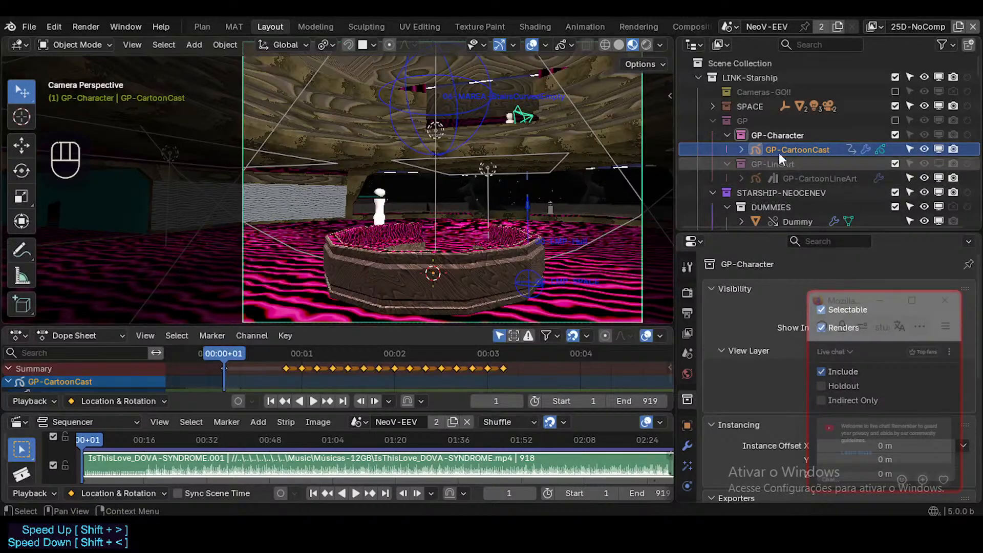
key(shift+d)
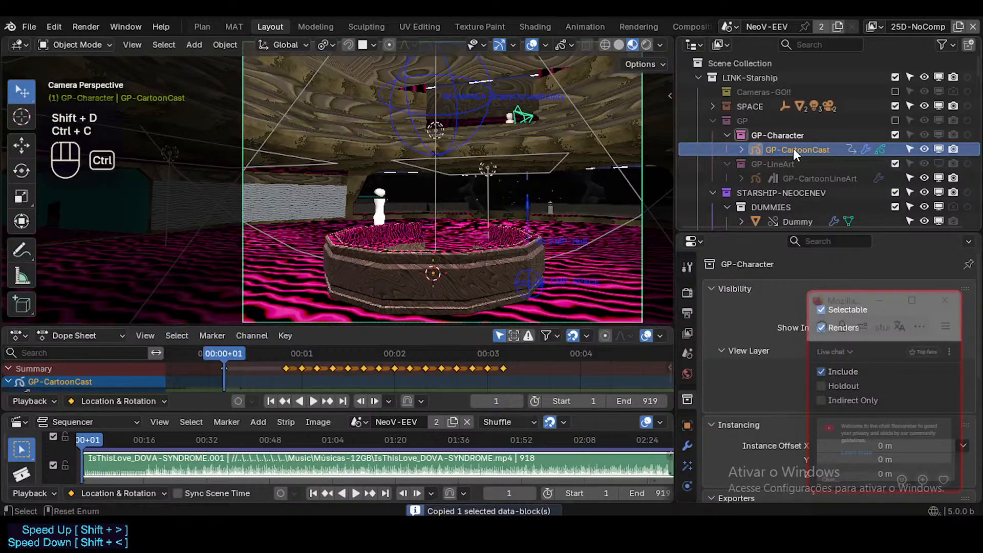
key(ctrl+v)
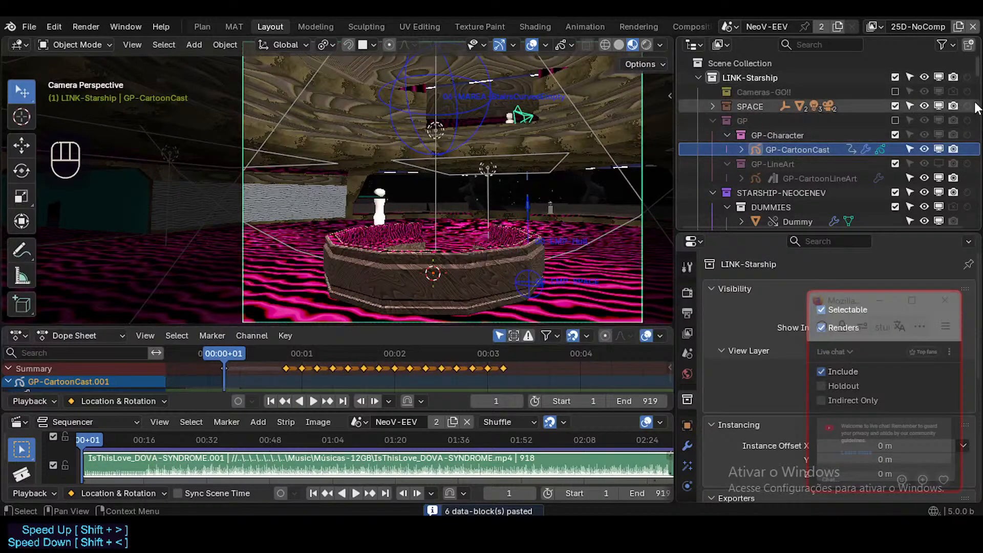
scroll(976, 108, down, 2)
drag(978, 74, 972, 246)
click(760, 215)
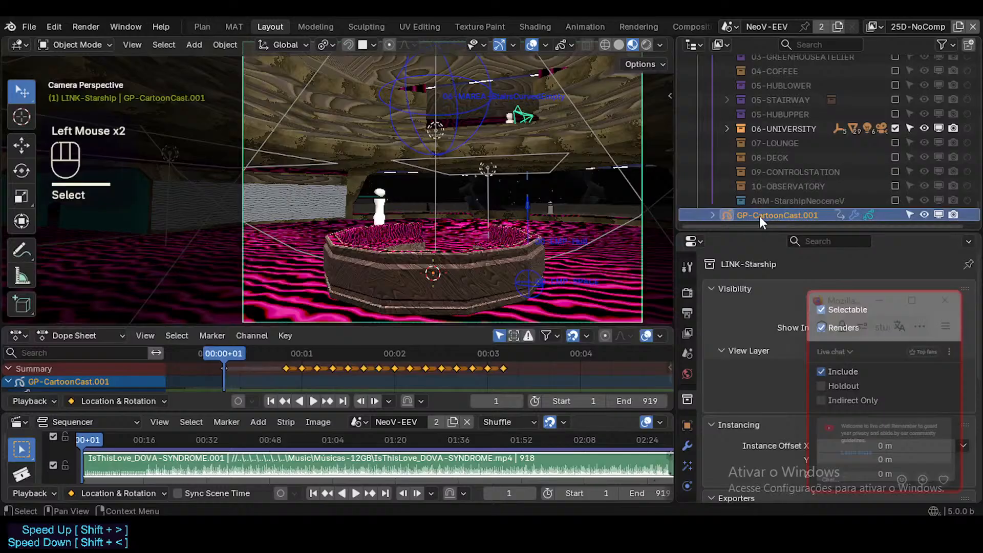
drag(760, 215, 780, 136)
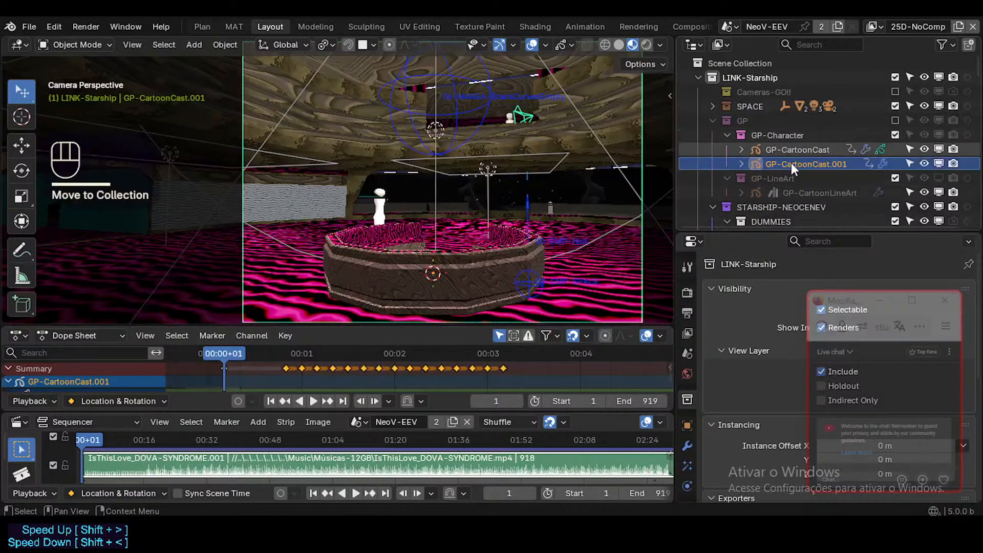
Disable GP-CartoonCast.001 in renders while leaving it enabled in viewports.
click(949, 163)
click(940, 163)
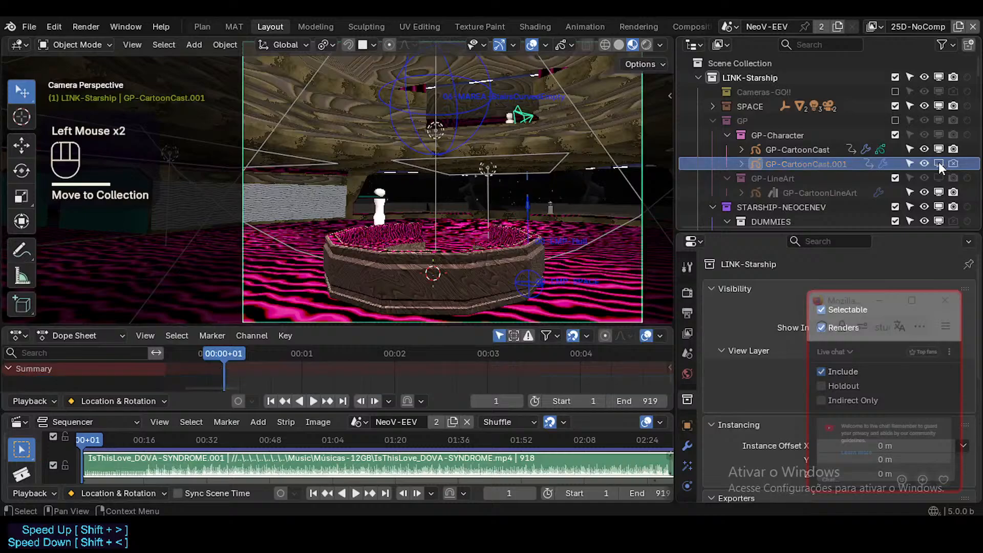
click(939, 162)
Go to frame 5 and move GP-CartoonCast along X, Y and Z to stand beside the octagonal basin, nearer the camera.
drag(295, 358, 321, 349)
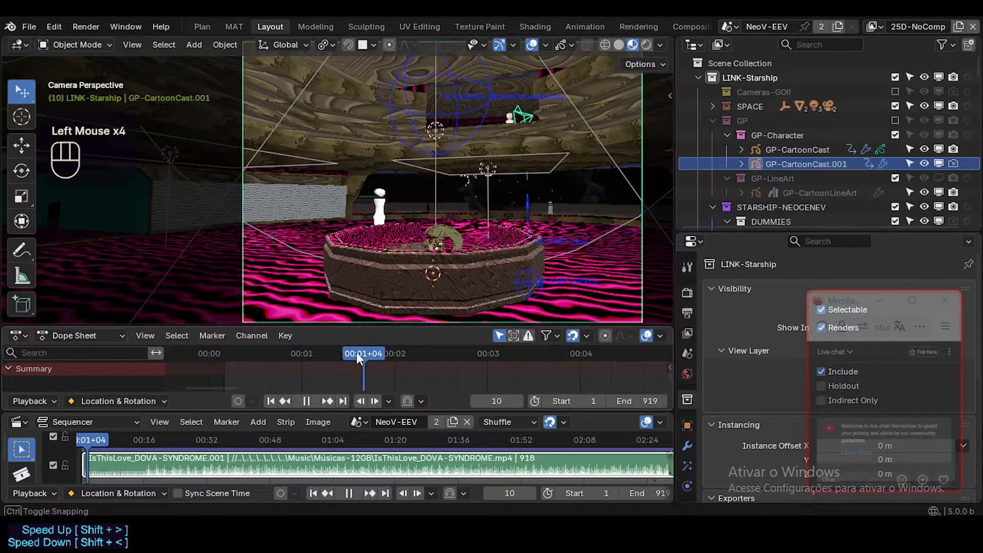
mouse_move(288, 354)
mouse_down()
mouse_move(273, 355)
mouse_move(309, 357)
mouse_move(291, 356)
mouse_up()
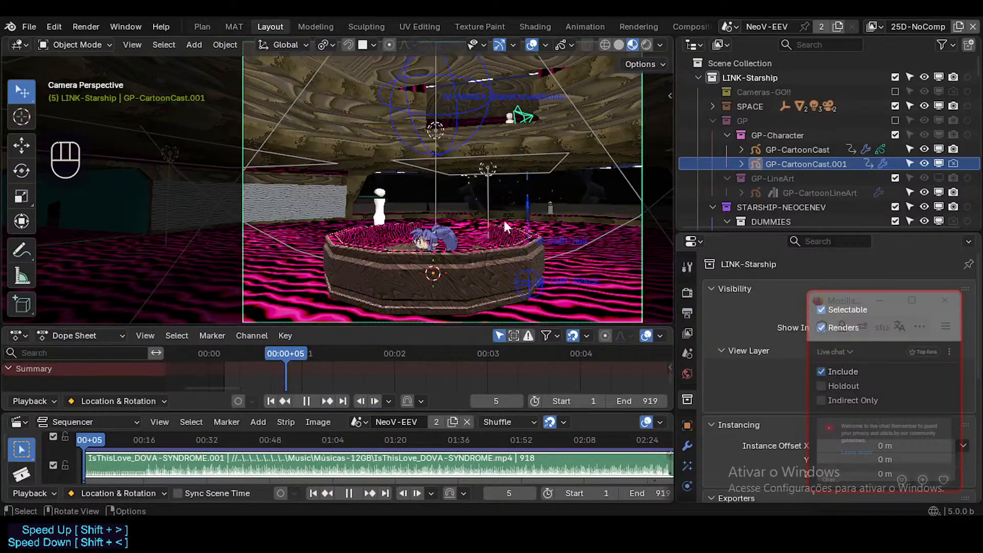
click(441, 235)
key(g)
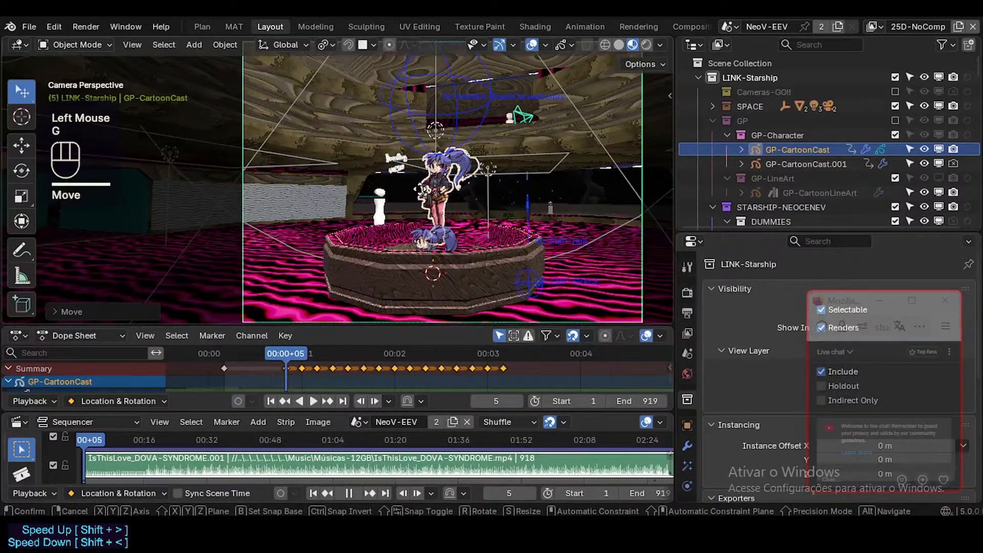
key(x)
click(558, 205)
key(g)
key(y)
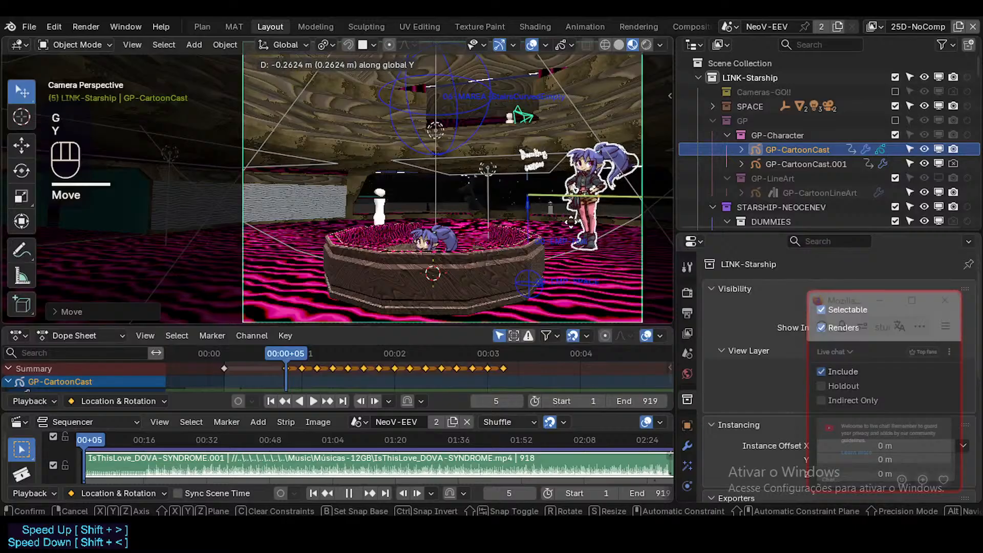
click(588, 226)
key(g)
key(z)
click(591, 226)
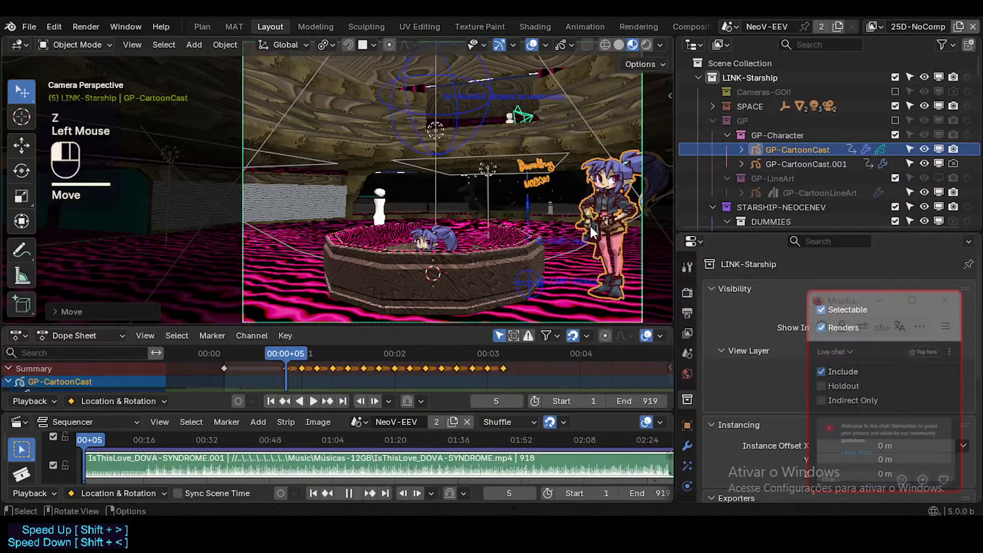
Move Dummy.104 along X and Y from behind the basin to stand next to the cartoon character.
click(381, 204)
key(g)
key(x)
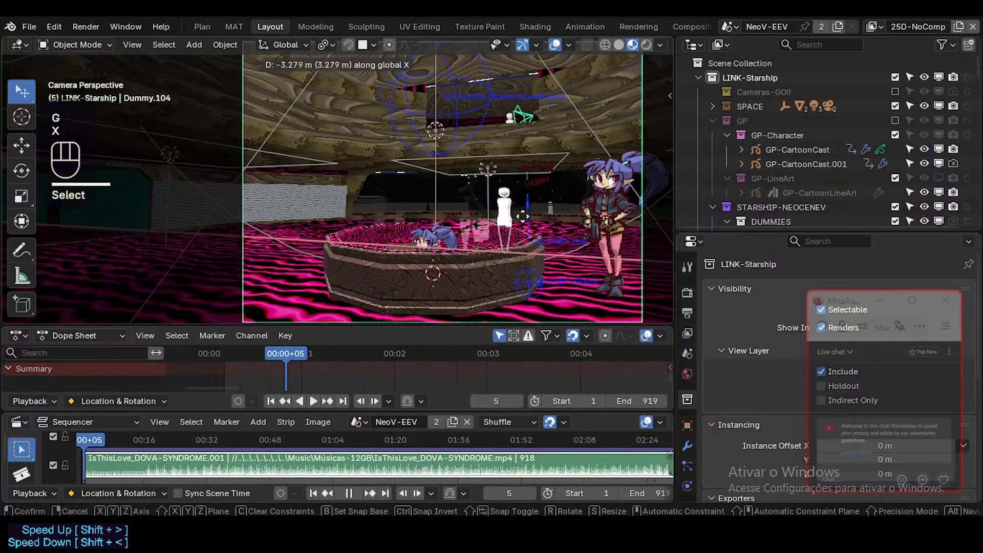
click(512, 240)
key(g)
key(y)
click(529, 256)
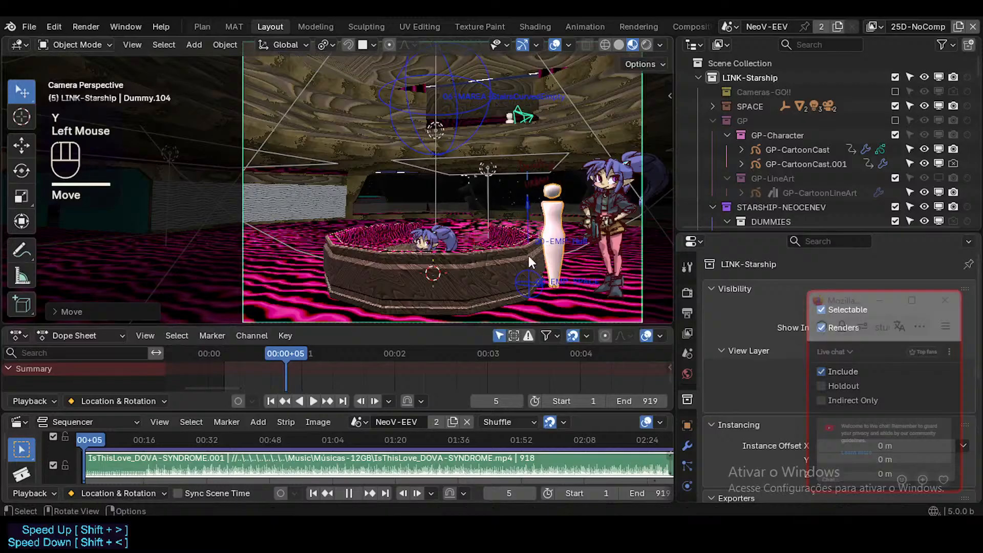
Walk the camera around the octagonal basin to compare the seated character, the dummy and the standing character.
key(shift+grave)
key(w)
key(w)
key(d)
key(a)
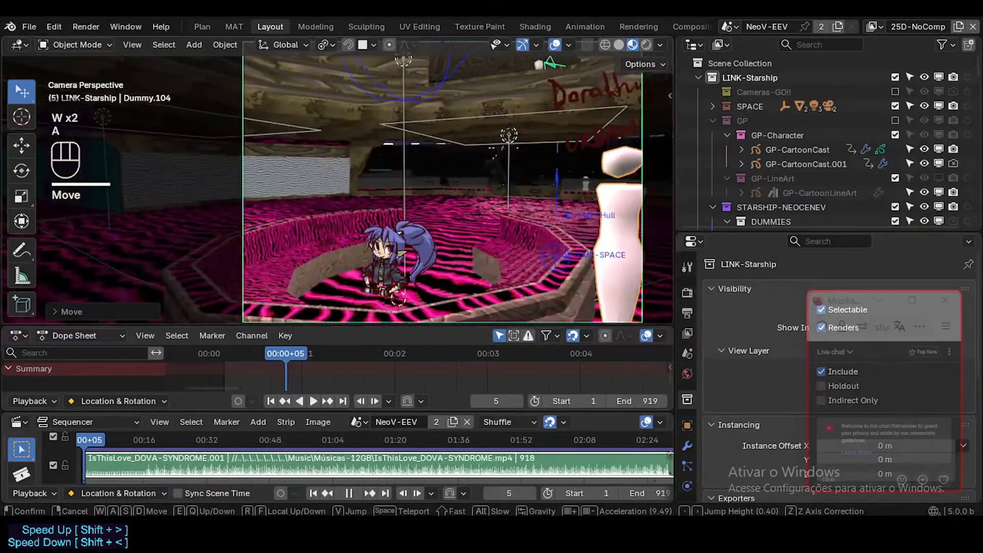
key(d)
key(s)
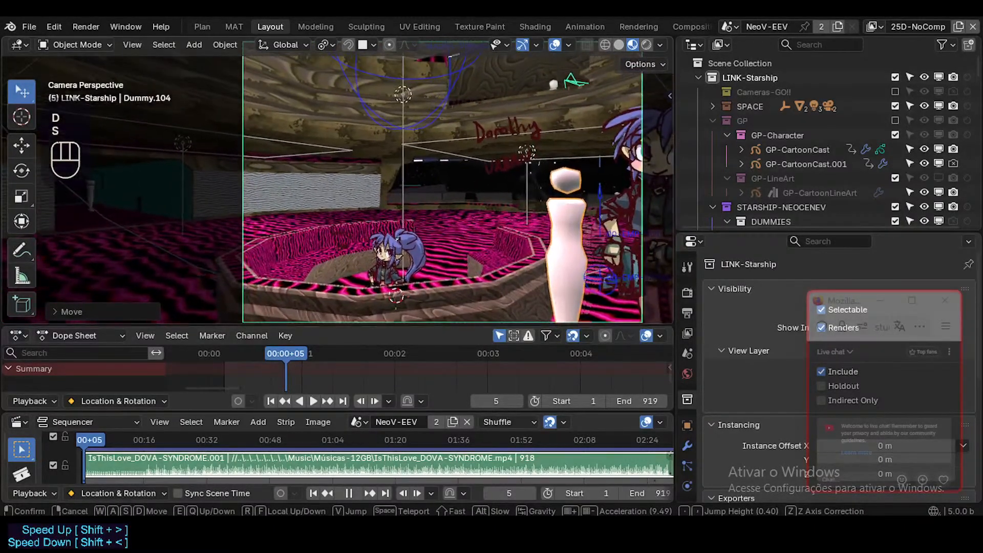
key(a)
key(d)
key(s)
key(s)
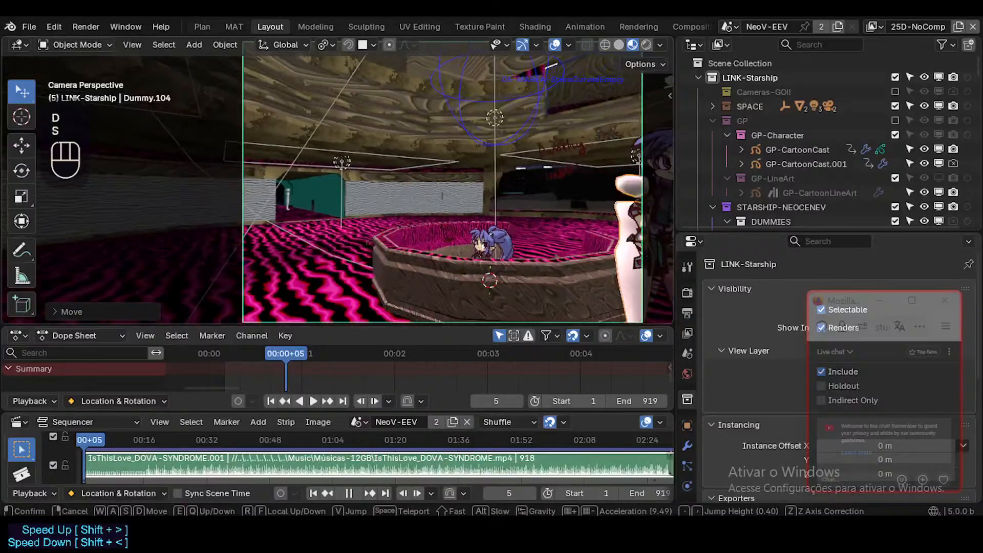
key(d)
key(d)
key(d)
key(d)
key(w)
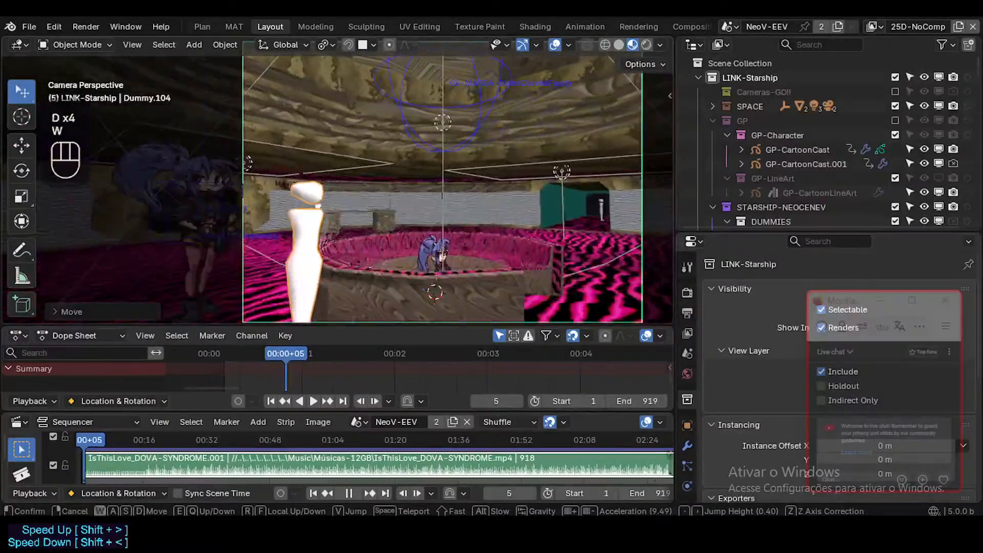
key(d)
key(a)
key(a)
key(a)
key(a)
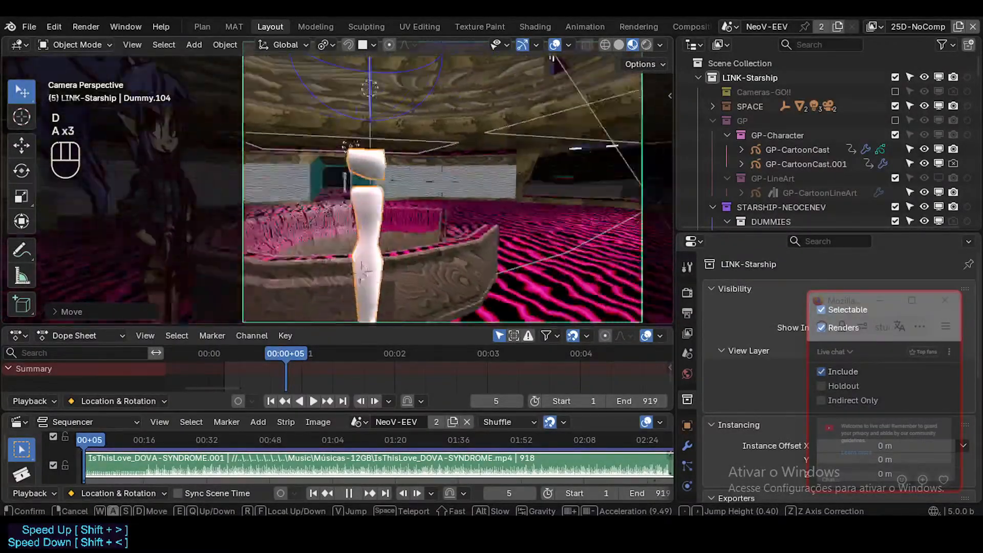
key(w)
Frame the camera low and close to the basin, with the seated character centred and the dummy at the frame's edge.
key(a)
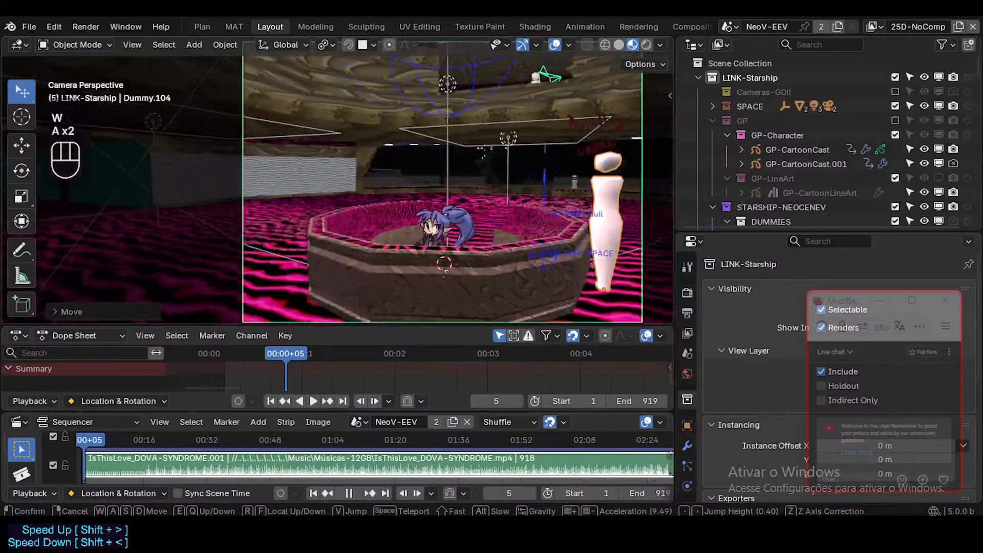
key(d)
key(a)
key(w)
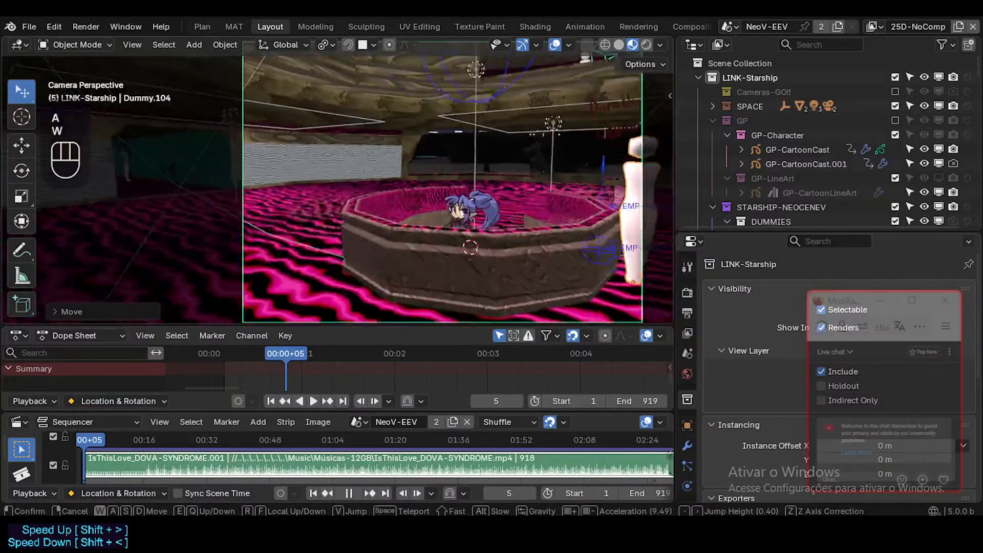
key(s)
key(s)
key(w)
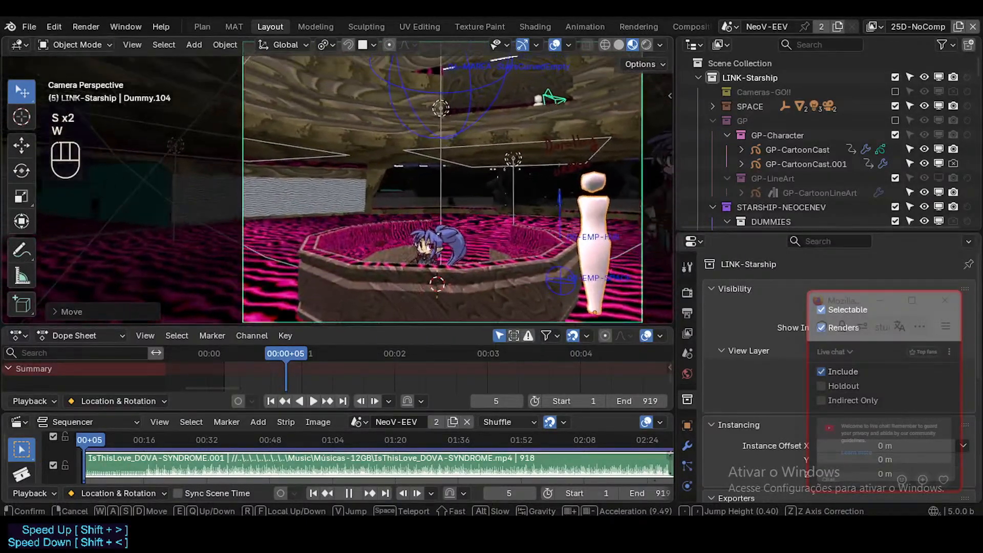
key(s)
key(w)
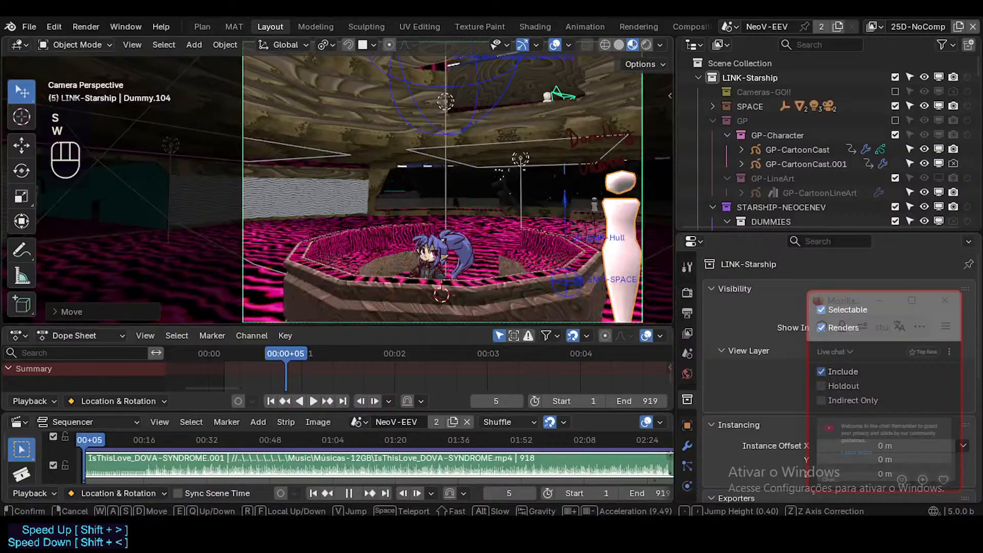
key(s)
key(w)
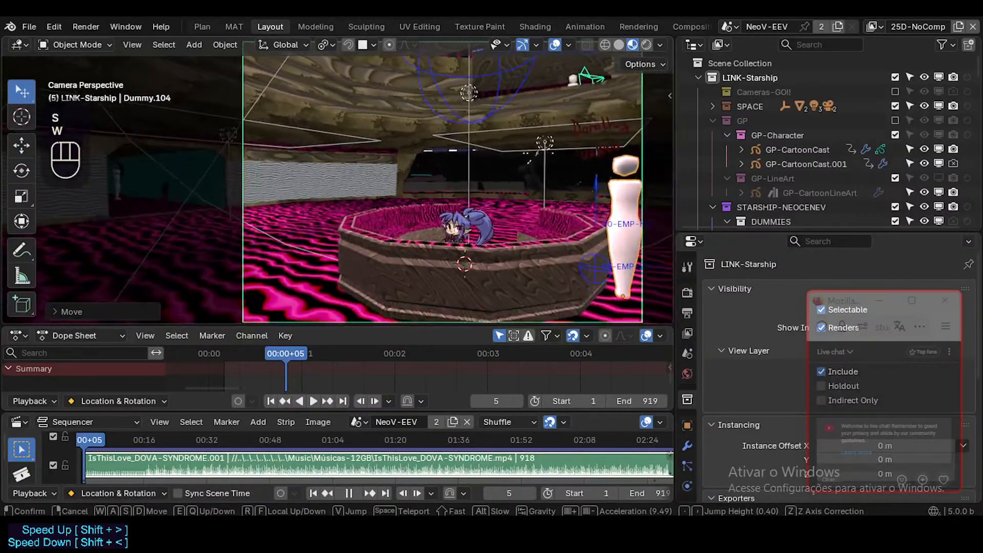
key(w)
key(q)
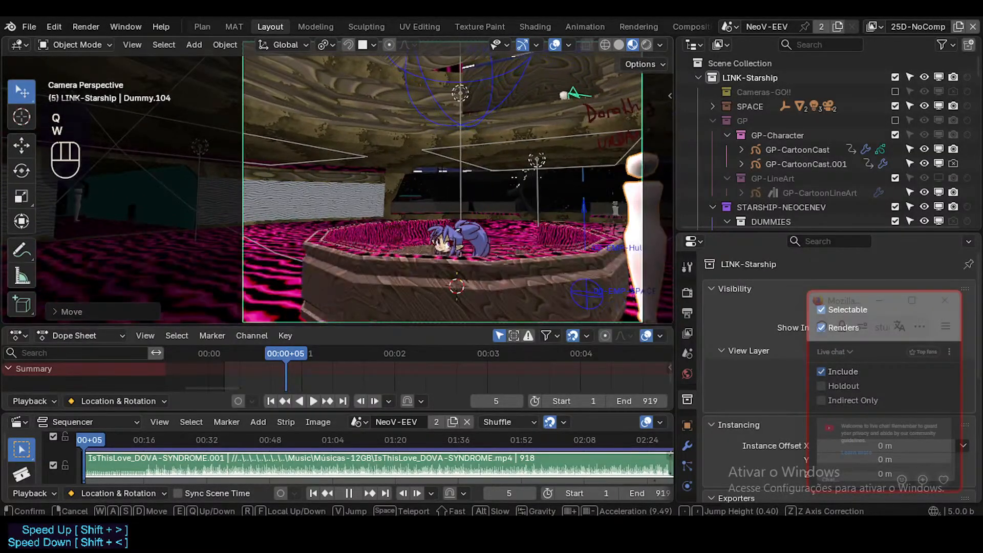
key(d)
click(608, 238)
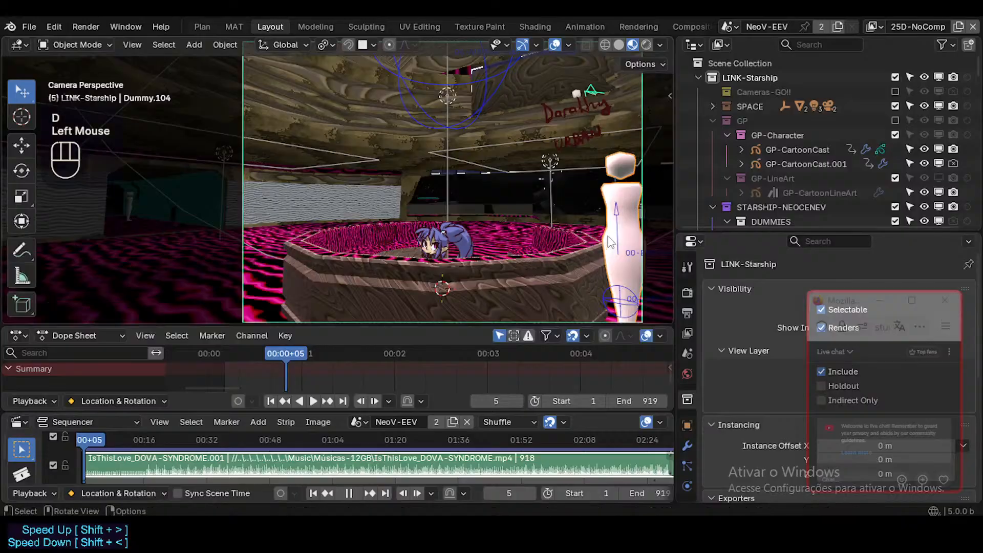
key(g)
key(x)
key(Escape)
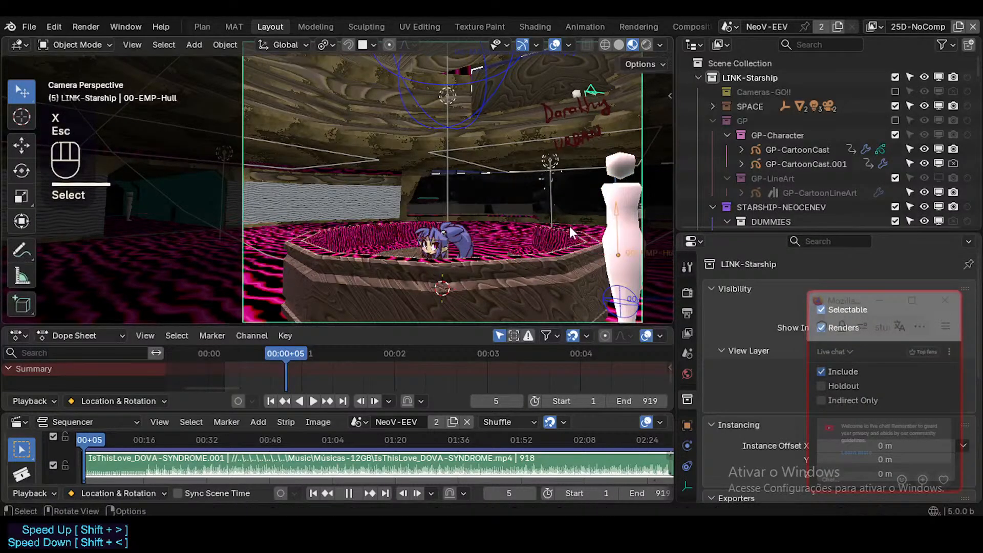
Move Dummy.104 along Y and X from the frame's edge into the octagonal basin, right beside the seated cartoon character.
click(609, 214)
key(g)
key(y)
key(z)
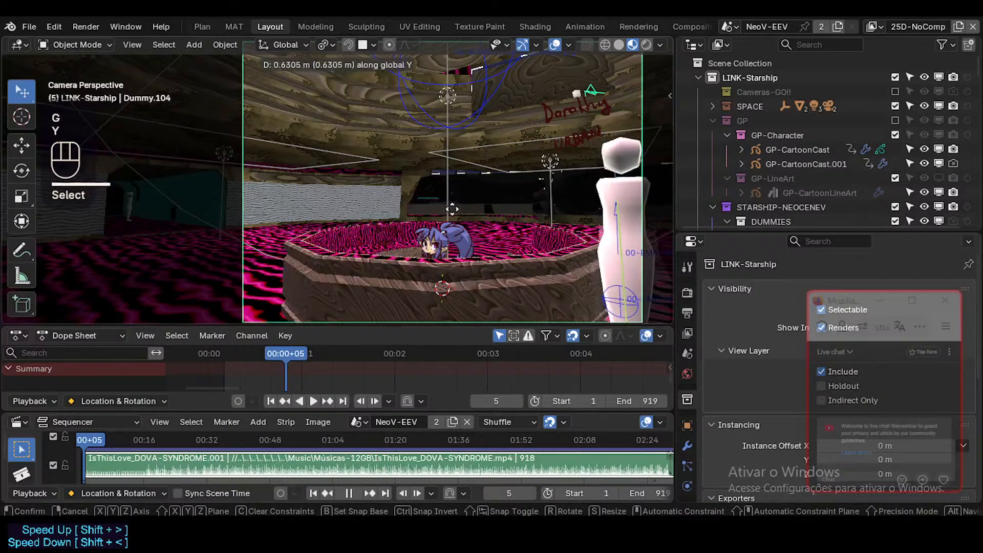
key(x)
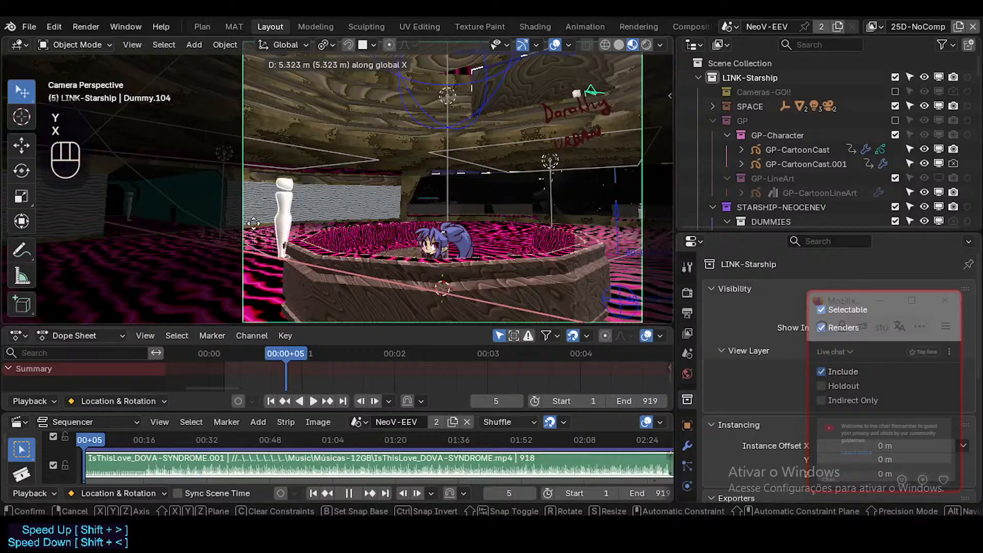
click(488, 257)
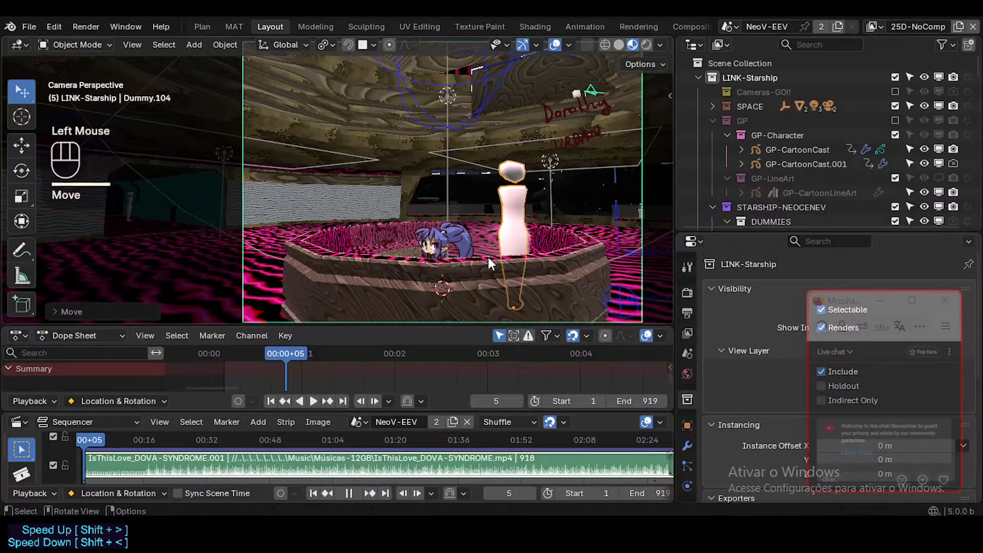
middle_drag(520, 247, 490, 210)
key(g)
key(x)
click(442, 214)
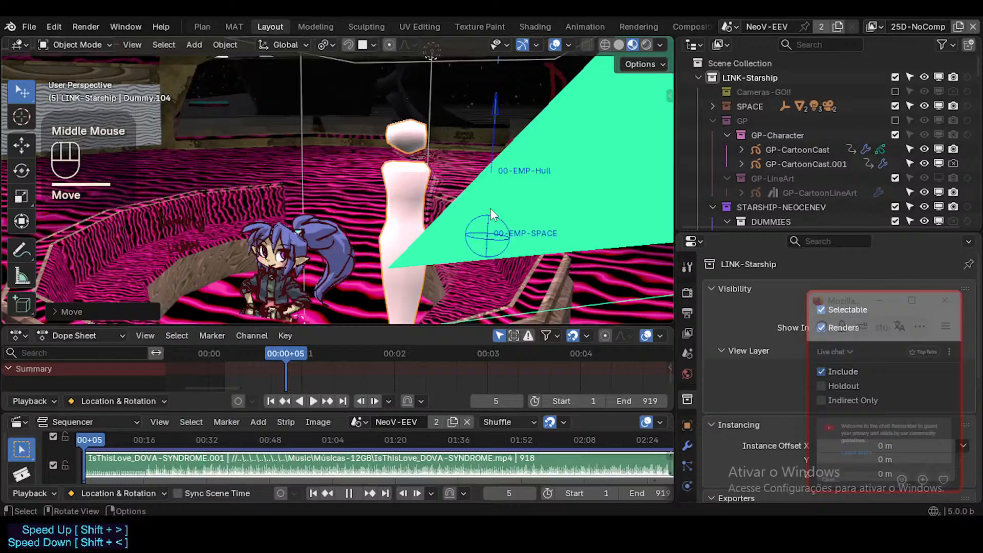
key(KP_0)
Hide GP-CartoonCast.001 in the viewport and delete all keyframes of GP-CartoonCast.
click(437, 238)
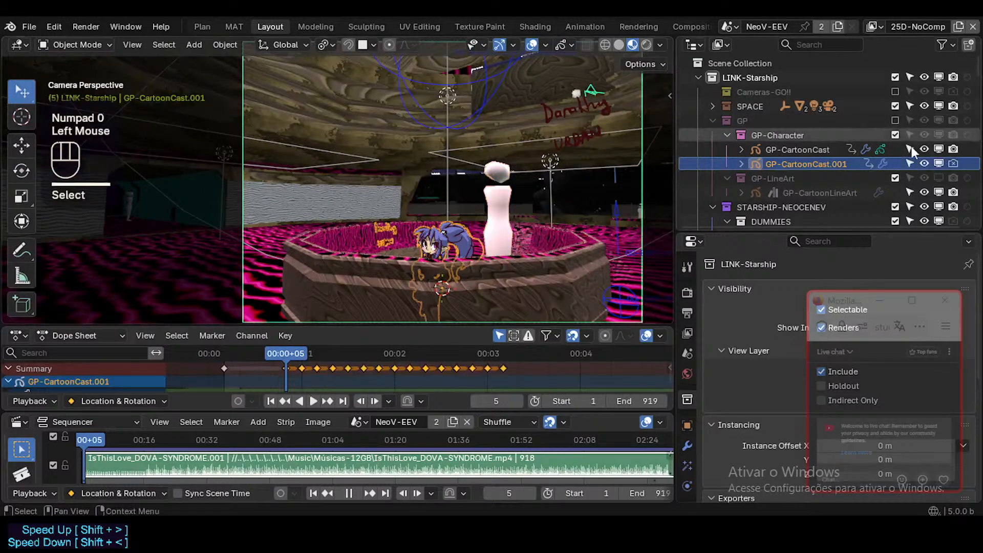
click(940, 164)
click(841, 150)
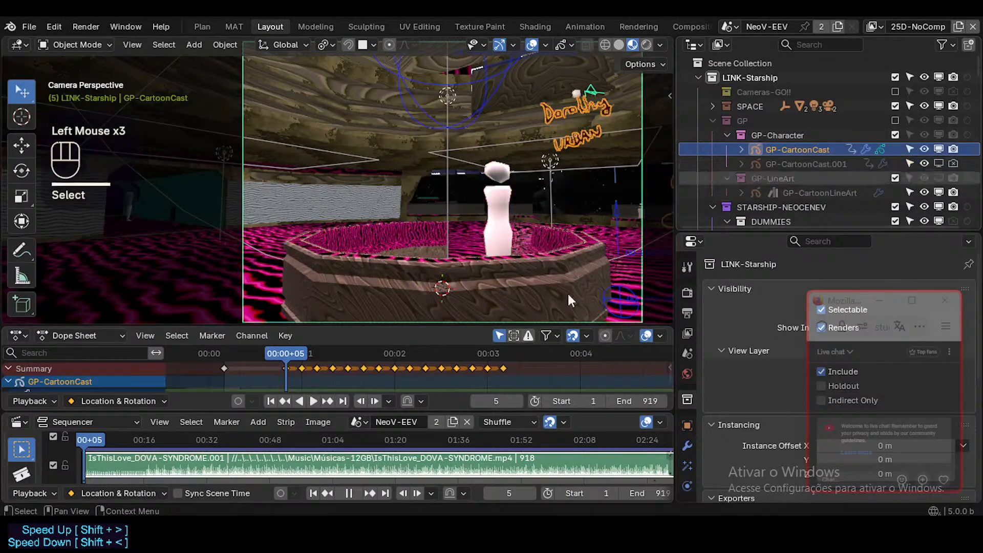
key(x)
click(374, 374)
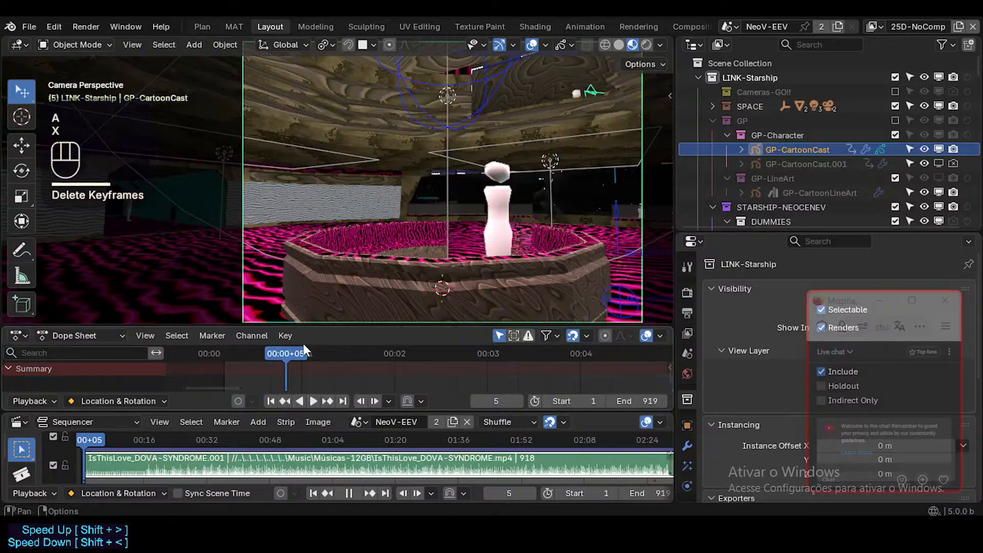
Go to frame 1, put GP-CartoonCast into Draw Mode with its Strokes layer active, and save the file.
drag(303, 352, 244, 354)
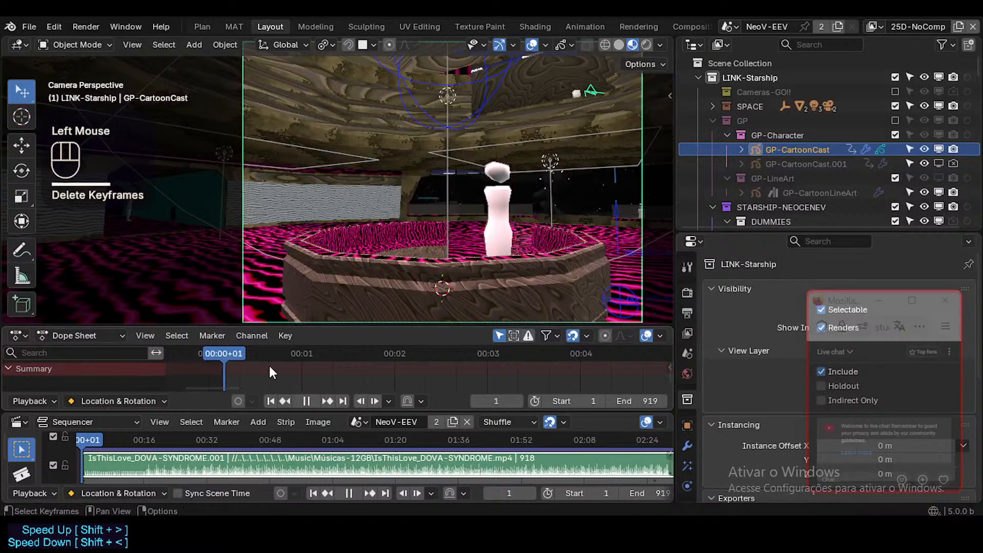
scroll(688, 461, down, 3)
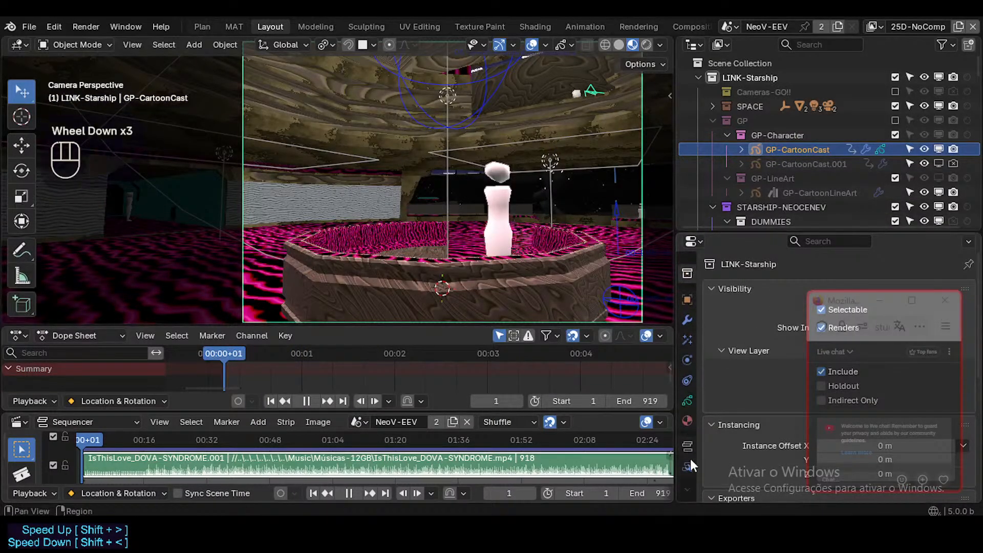
click(691, 401)
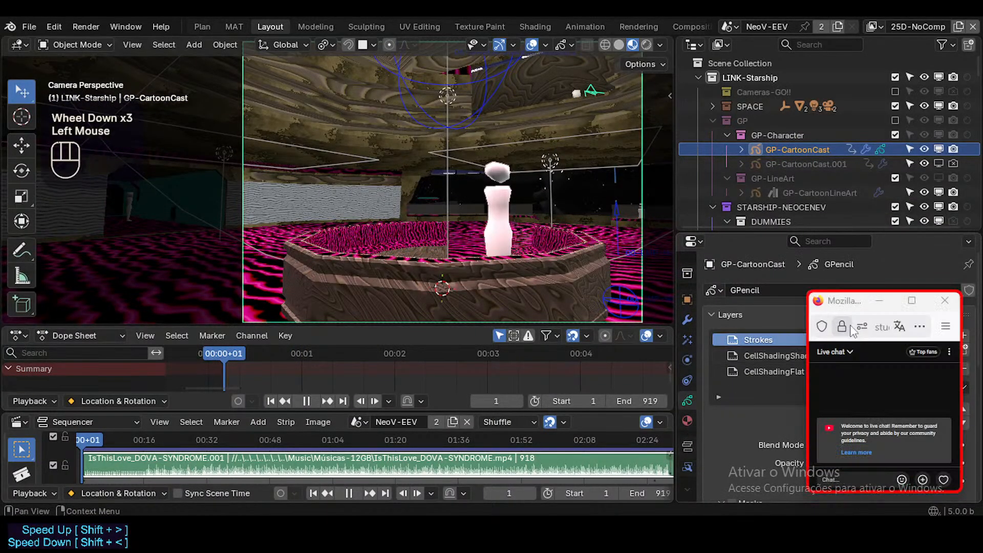
click(799, 340)
key(ctrl+Tab)
key(8)
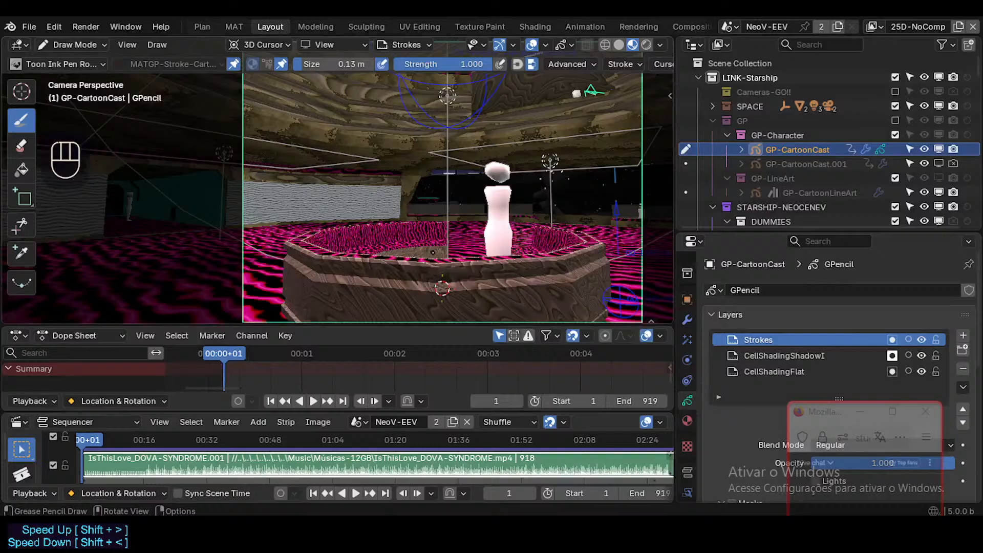
key(ctrl+s)
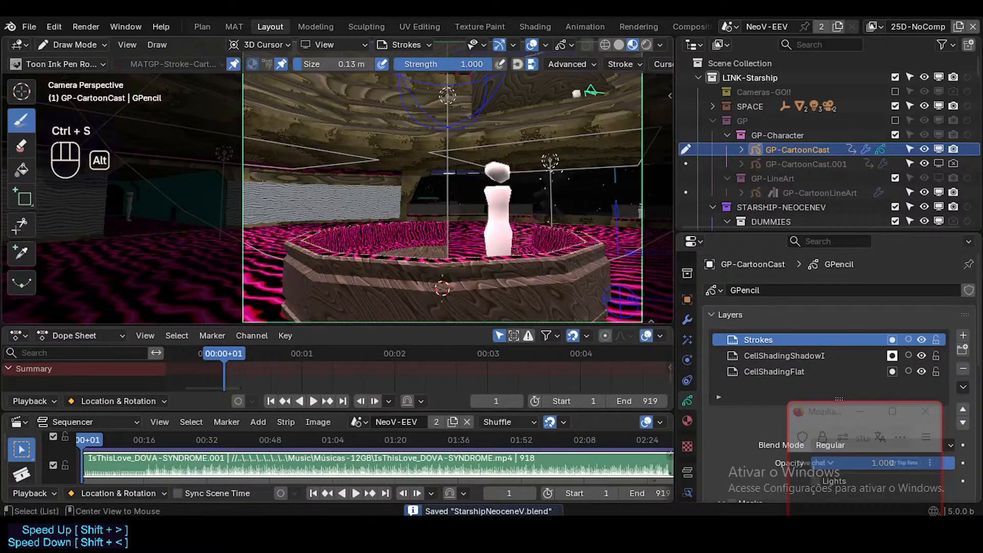
key(alt+f)
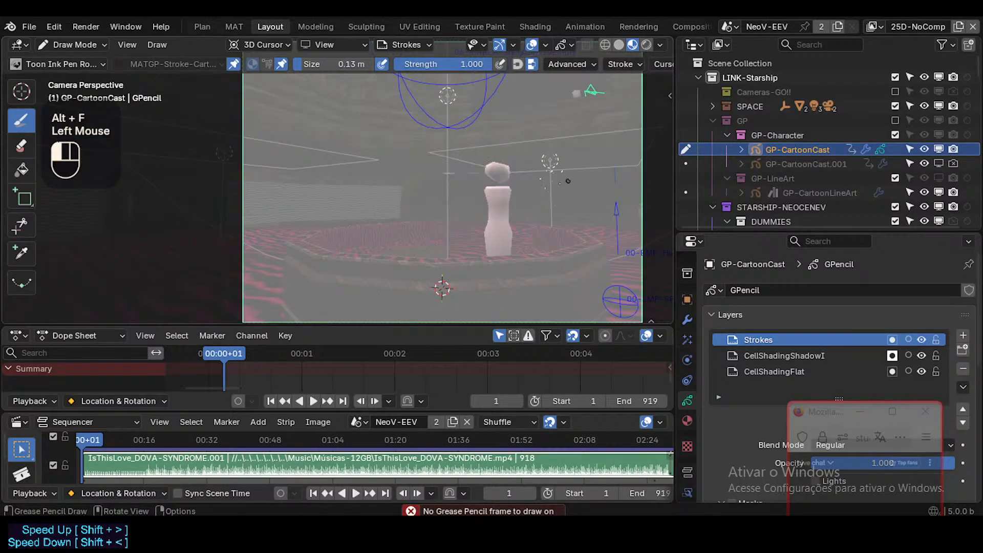
Return to Object Mode and move Dummy.104 along X out of the basin to the edge of the camera frame.
key(ctrl+Tab)
click(506, 201)
key(g)
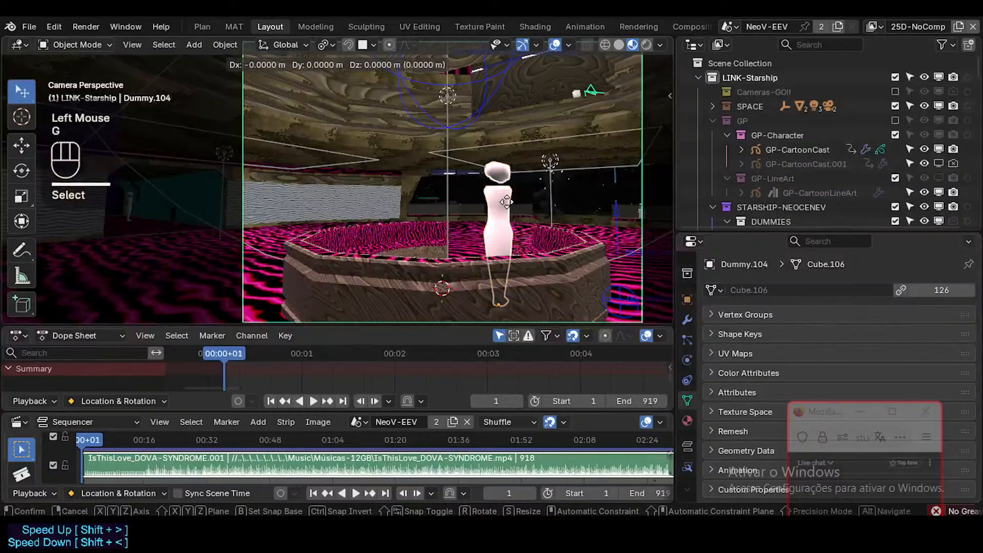
key(x)
click(441, 201)
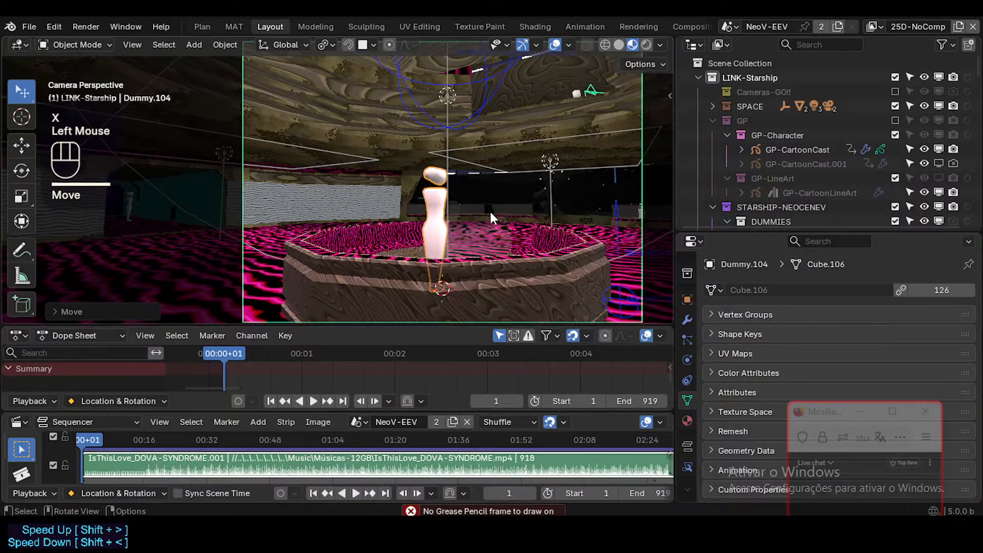
key(g)
key(x)
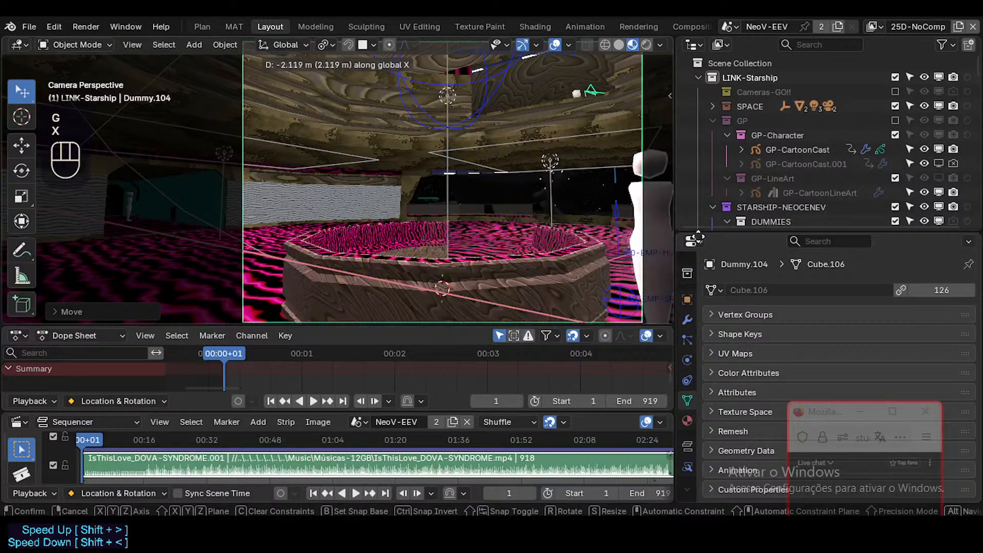
click(528, 223)
Put GP-CartoonCast back into Draw Mode and insert a blank Grease Pencil frame at frame 1.
key(ctrl+Tab)
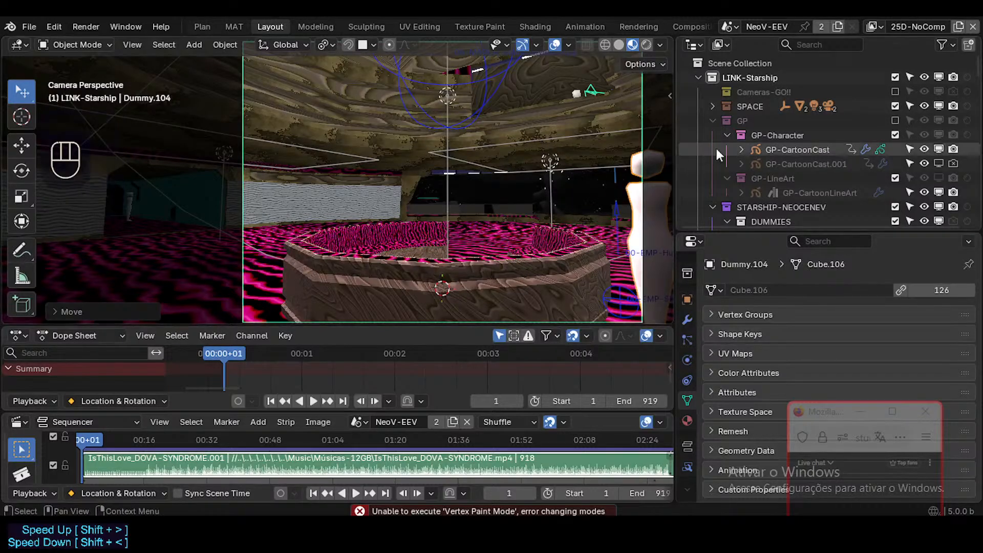
click(764, 150)
key(ctrl+Tab)
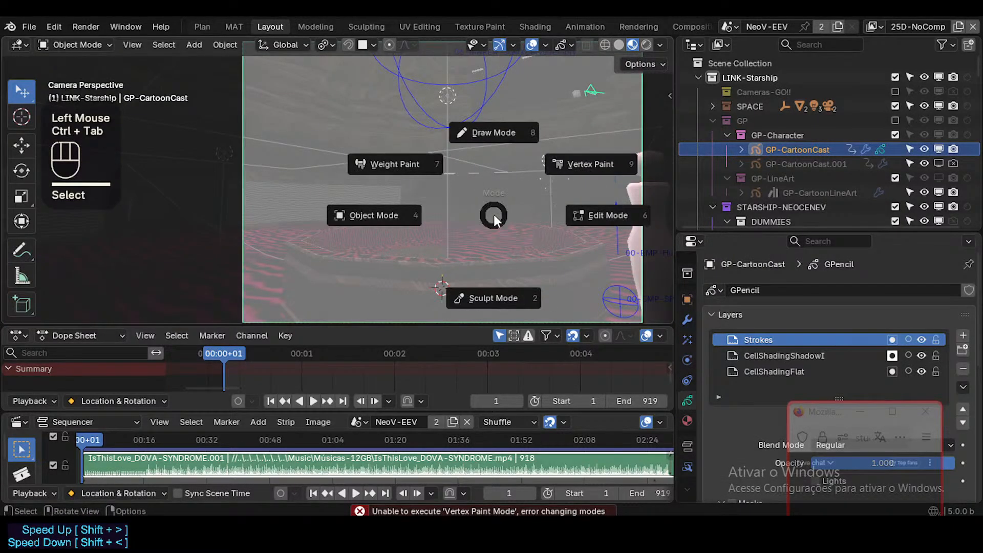
key(8)
click(513, 222)
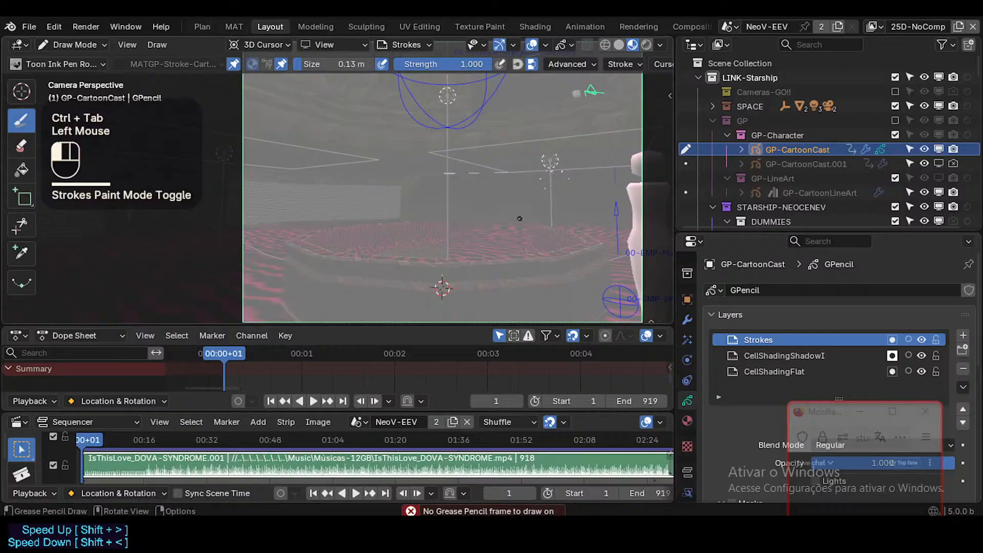
key(shift)
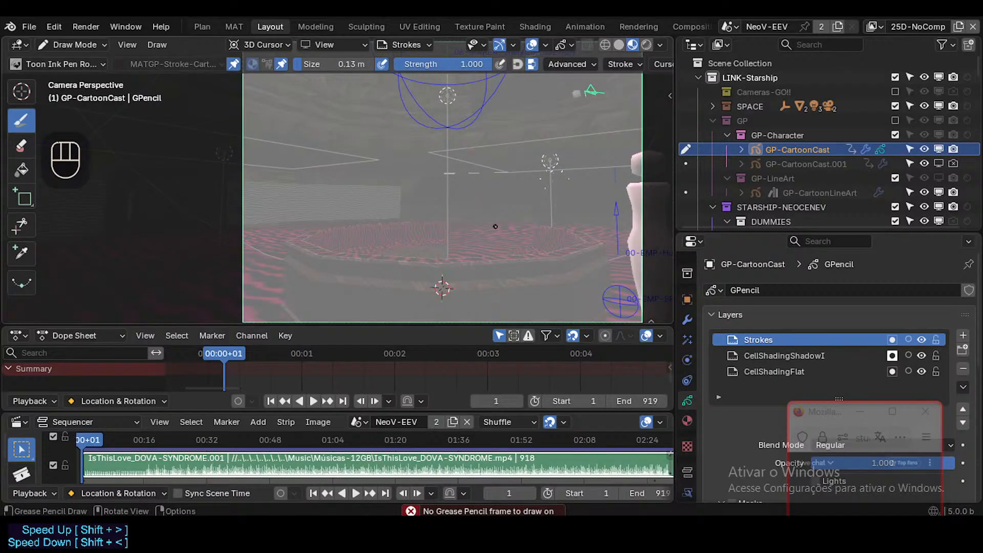
key(ctrl+shift)
key(ctrl+shift+i)
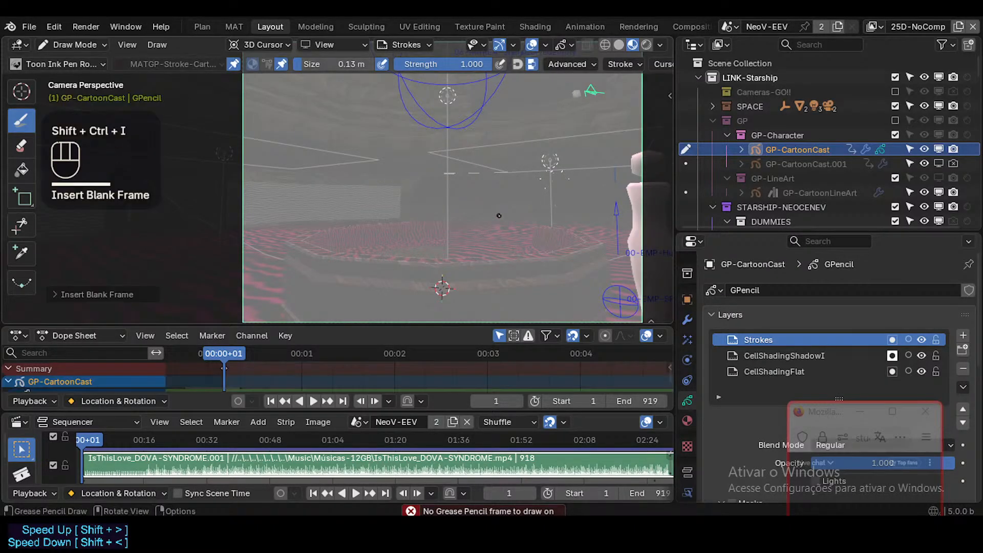
mouse_move(553, 188)
mouse_down()
mouse_move(536, 207)
mouse_move(542, 160)
mouse_move(533, 195)
mouse_up()
key(ctrl+z)
key(ctrl+z)
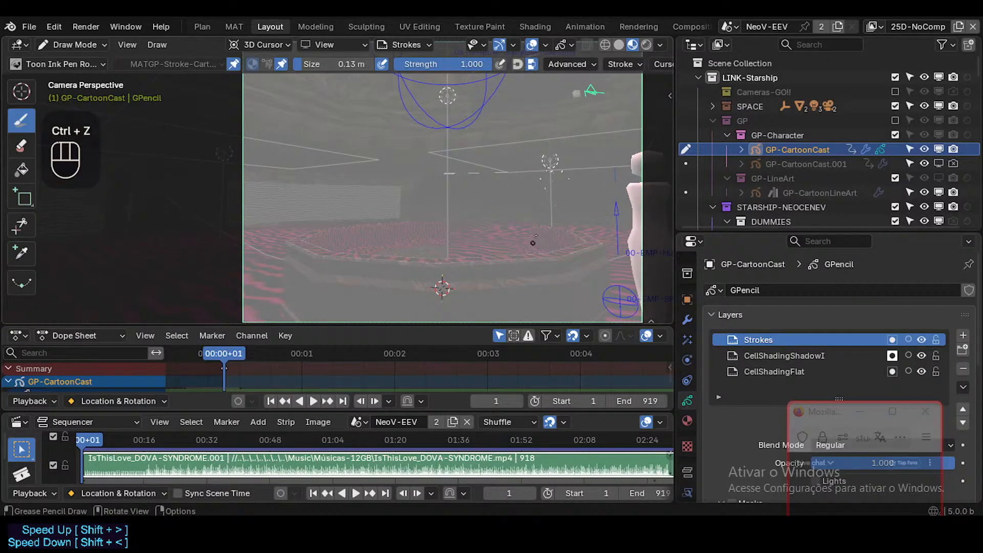
mouse_move(544, 200)
mouse_down()
mouse_move(575, 212)
mouse_move(552, 246)
mouse_up()
key(ctrl+z)
key(ctrl+z)
key(ctrl+z)
key(ctrl+z)
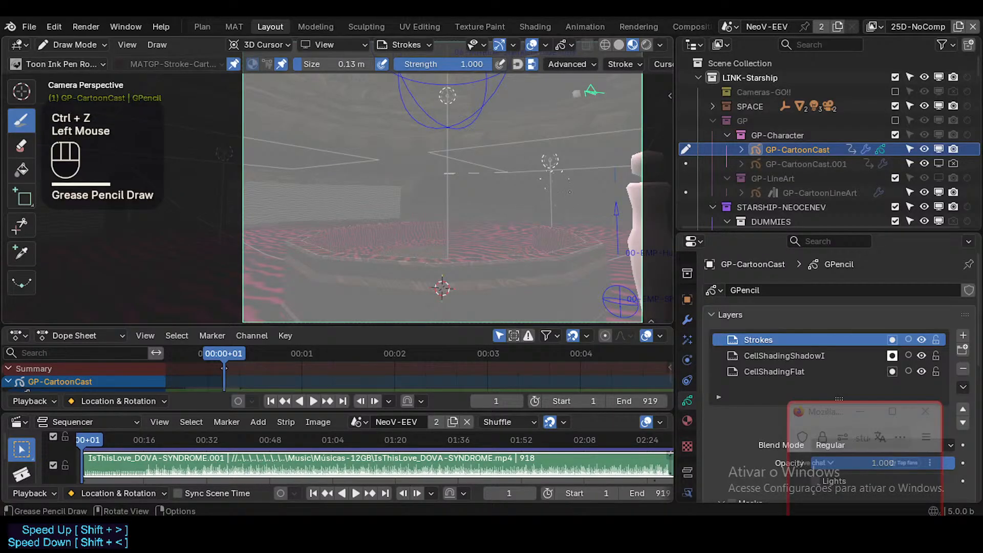
key(ctrl+z)
mouse_move(567, 192)
mouse_down()
mouse_move(562, 209)
mouse_move(565, 196)
mouse_up()
key(ctrl+z)
key(ctrl+z)
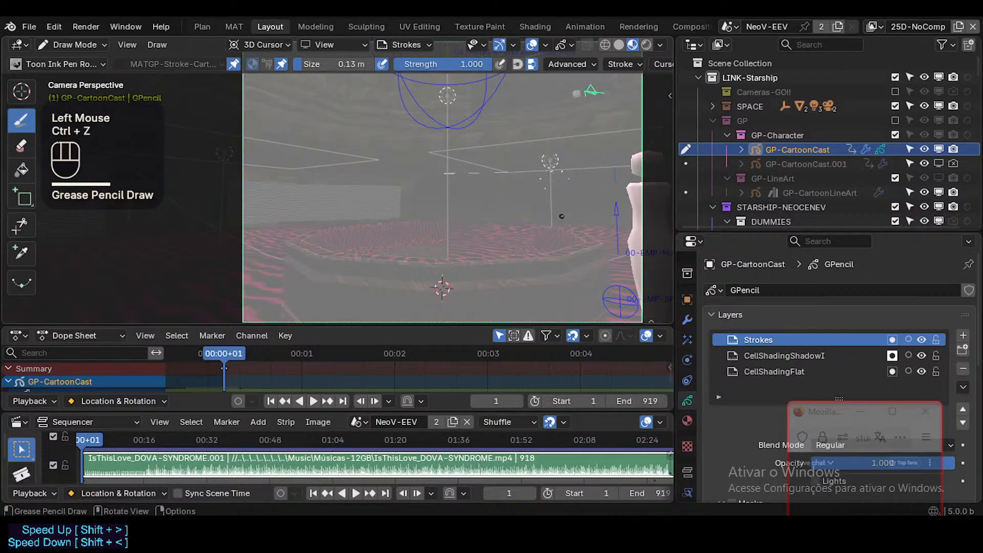
Play the animation briefly, stop it and return to frame 1.
key(space)
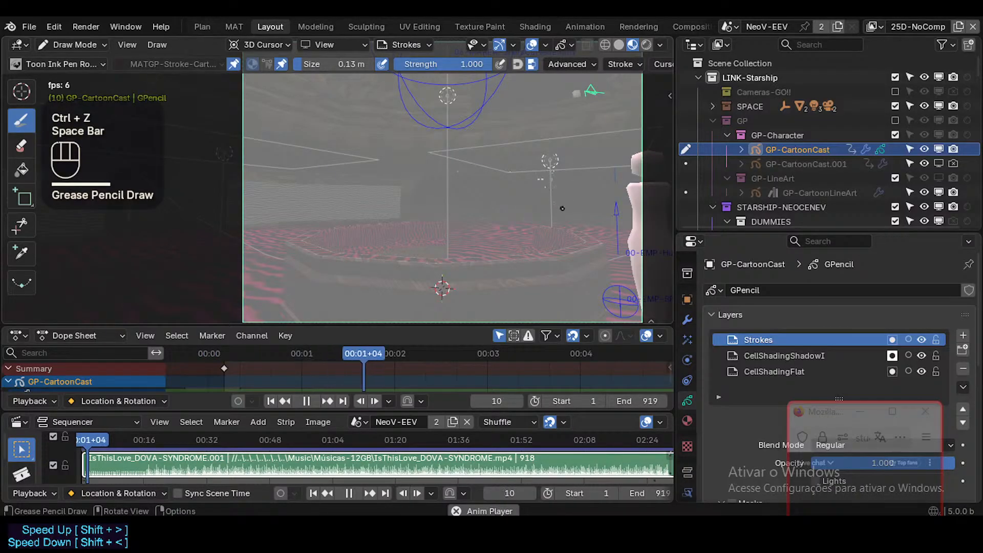
key(space)
key(shift+Left)
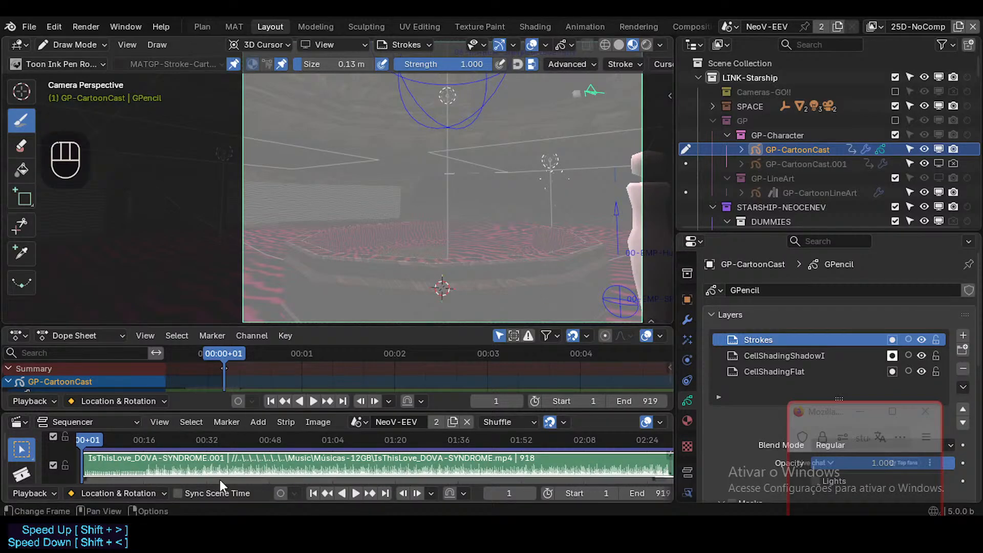
Switch to File Explorer, play IsThisLove_DOVA-SYNDROME.mp4 in VLC, and save the scene back in Blender.
click(220, 532)
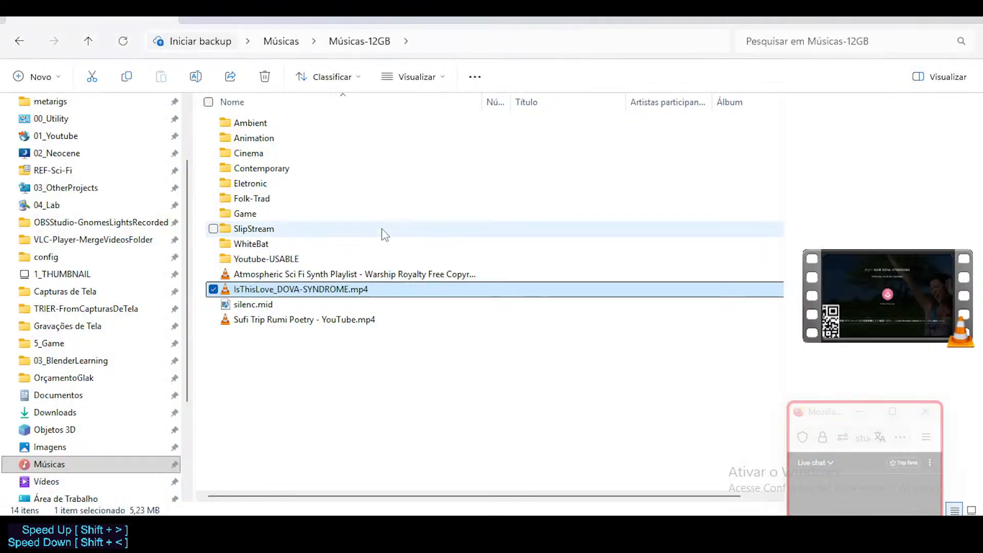
double_click(300, 288)
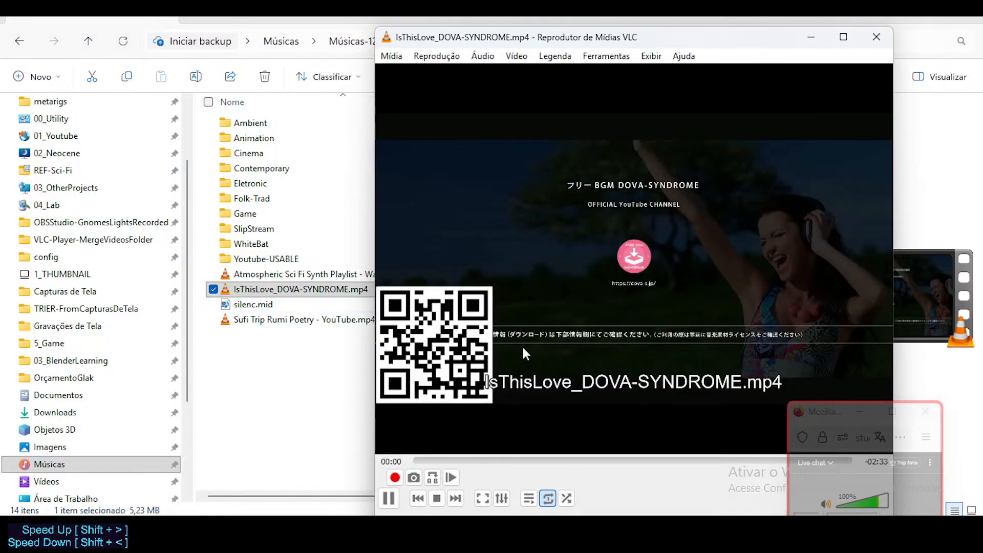
click(863, 507)
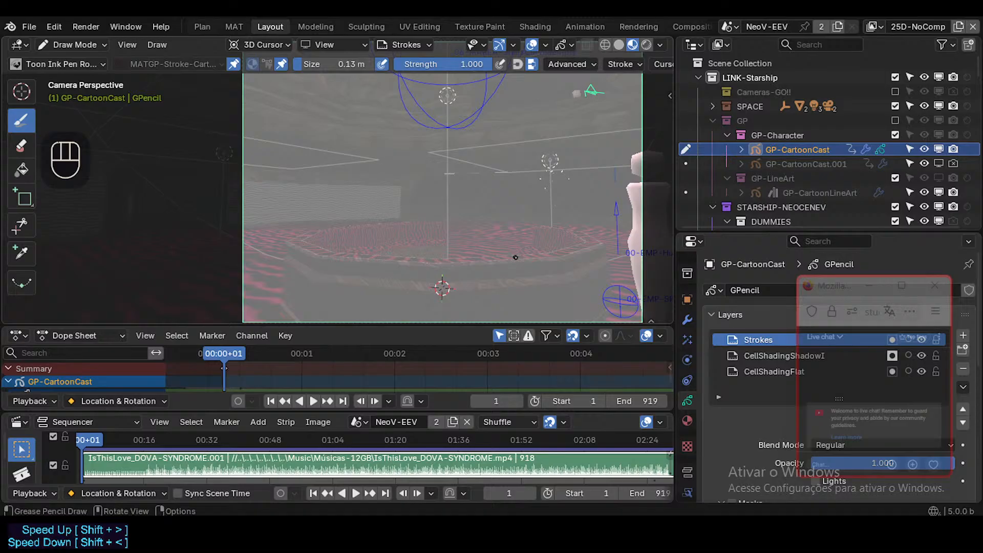
key(ctrl+s)
Draw a small upturned curve on the Strokes layer just above the basin's far rim, redoing the first stroke.
click(550, 206)
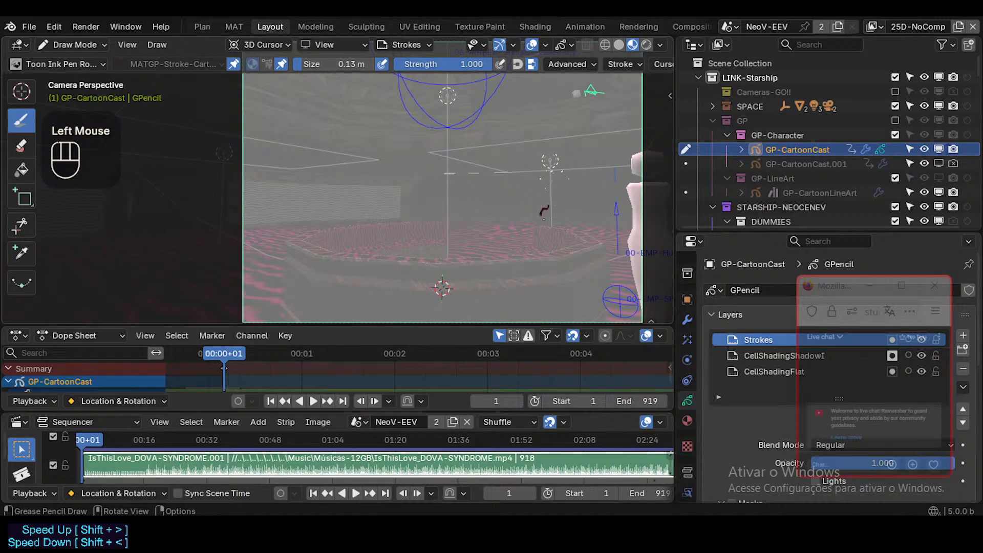
key(ctrl+z)
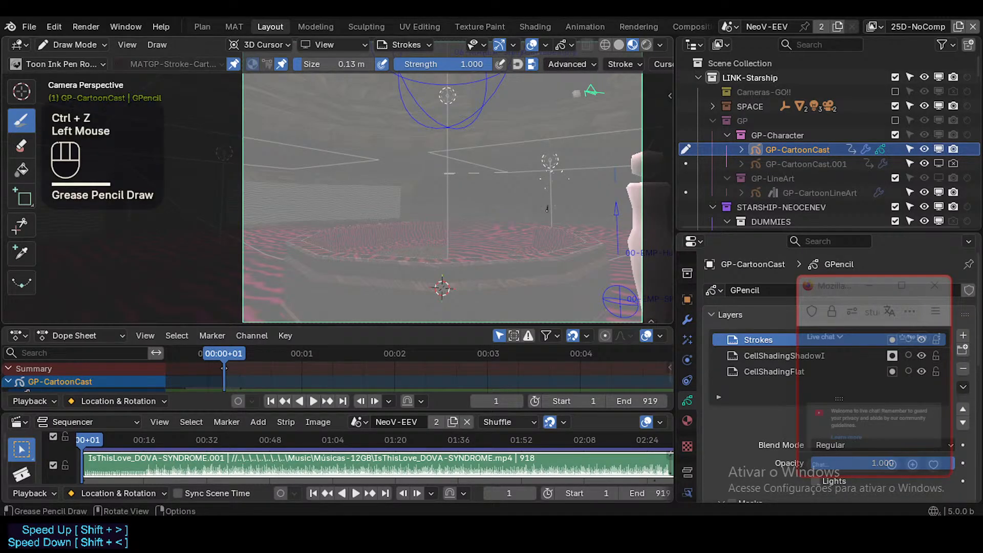
drag(547, 222, 571, 219)
click(551, 209)
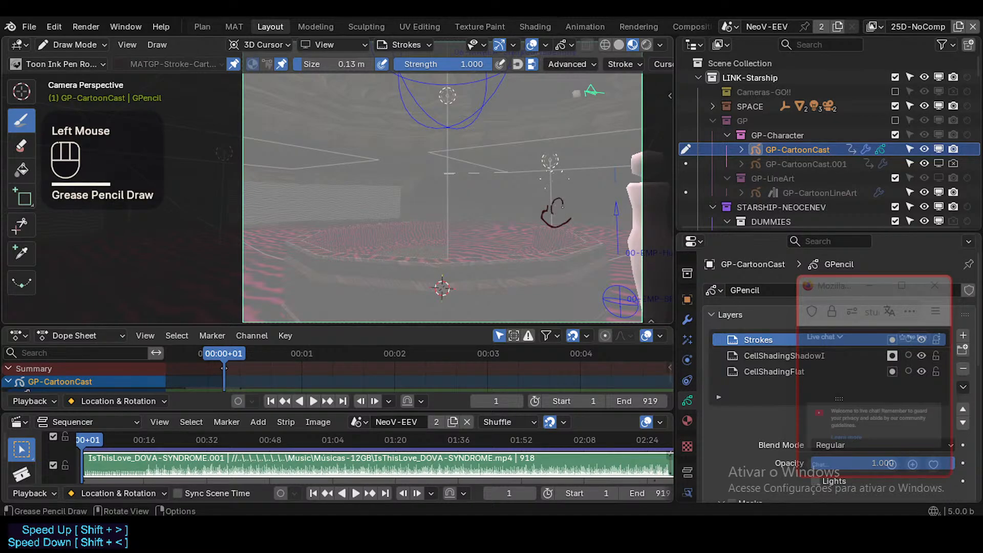
key(ctrl+z)
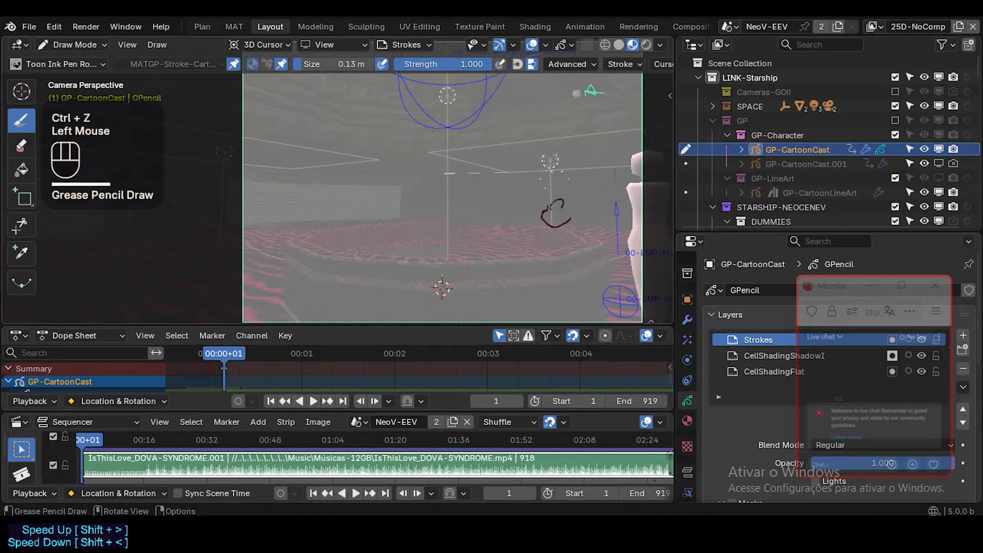
key(ctrl+z)
click(554, 208)
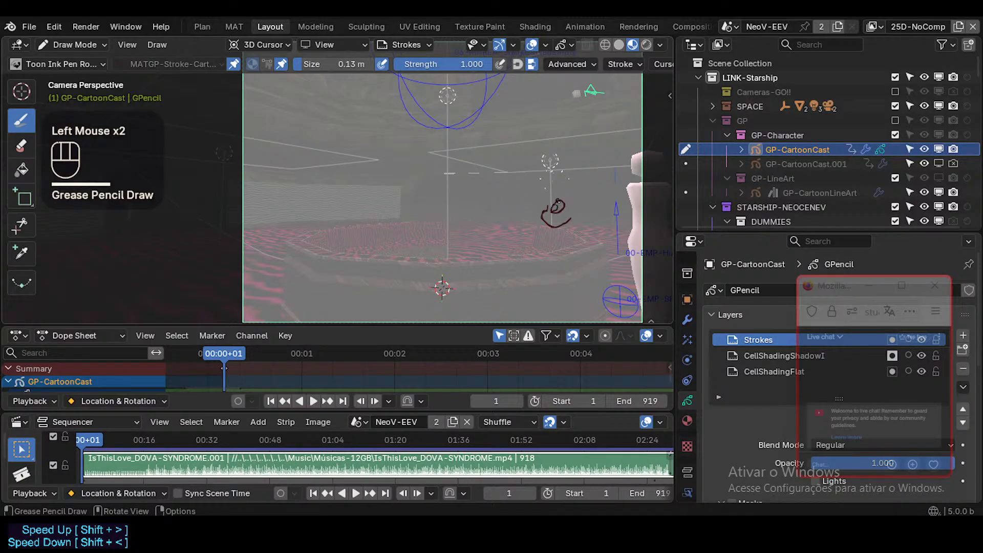
key(ctrl+z)
click(555, 207)
key(ctrl+z)
key(ctrl+z)
key(ctrl+z)
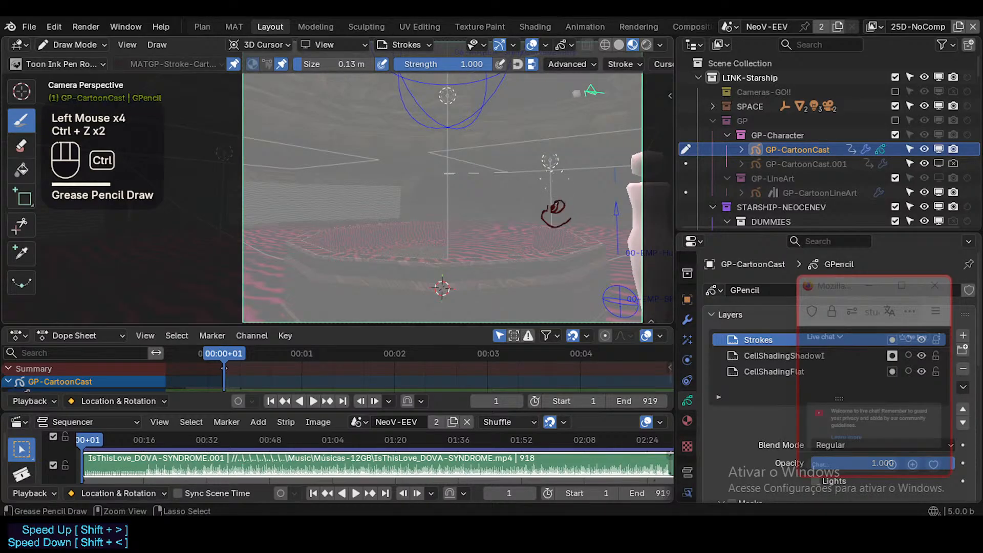
key(ctrl+z)
key(ctrl+z)
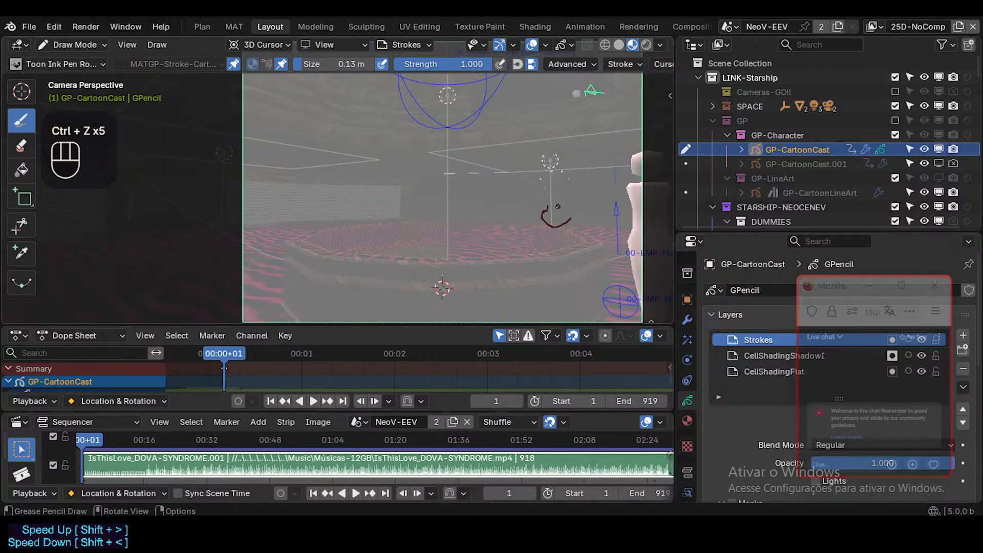
Draw a slanted eye with a filled pupil above the curved muzzle line, plus a small ear mark behind the face.
click(553, 209)
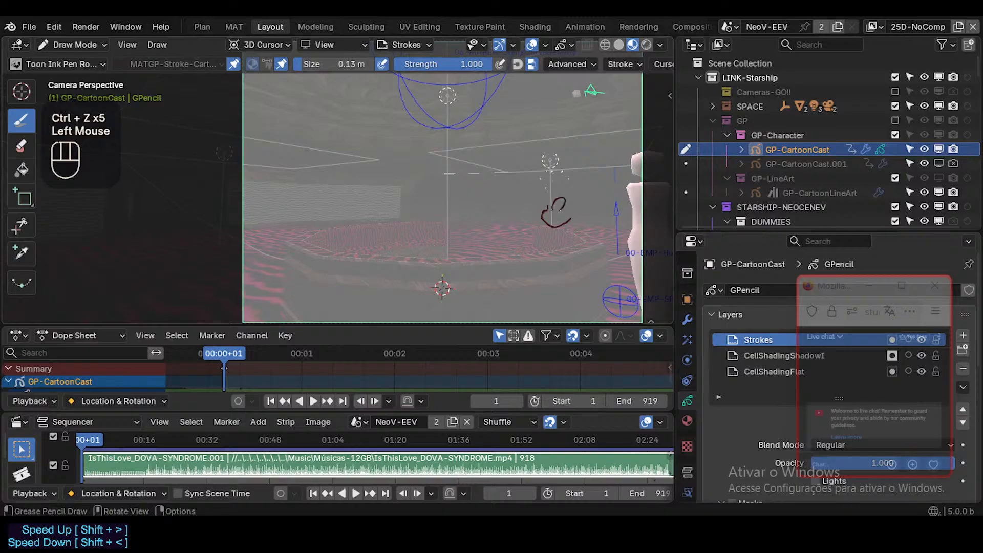
drag(560, 209, 554, 206)
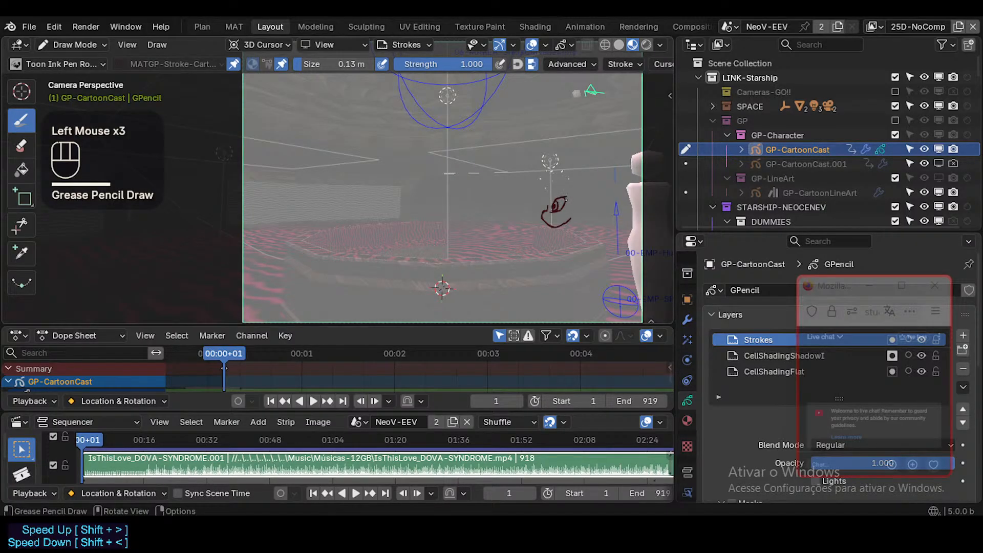
key(ctrl+z)
mouse_move(555, 207)
mouse_down()
mouse_move(560, 201)
mouse_move(550, 221)
mouse_move(565, 218)
mouse_up()
key(ctrl+z)
key(ctrl+z)
key(ctrl+z)
key(ctrl+z)
Shape the character's jaw, then draw the curve behind the cheek and a short neck line running down from it.
key(ctrl+z)
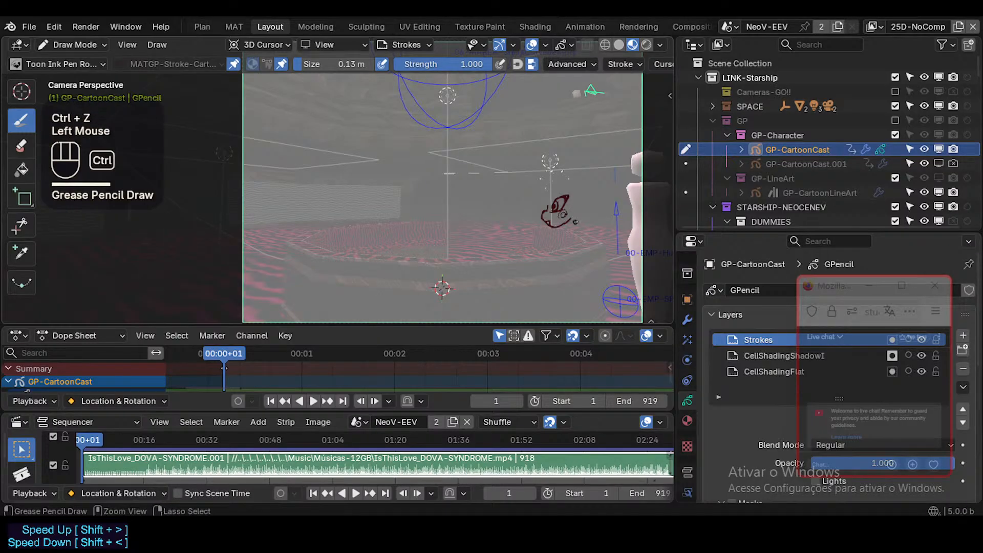
ctrl+click(576, 221)
key(ctrl+z)
ctrl+click(579, 223)
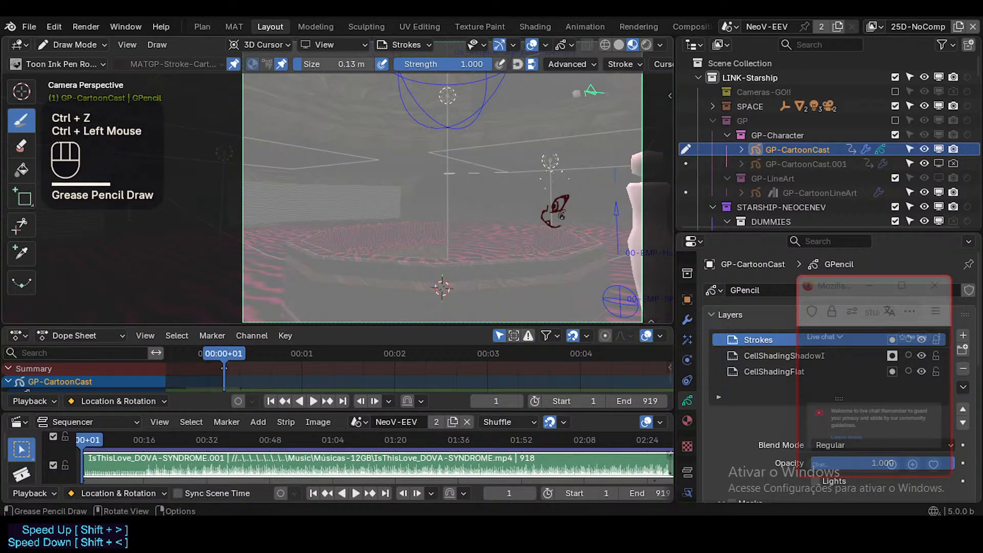
drag(562, 215, 562, 233)
key(ctrl+z)
drag(564, 205, 563, 238)
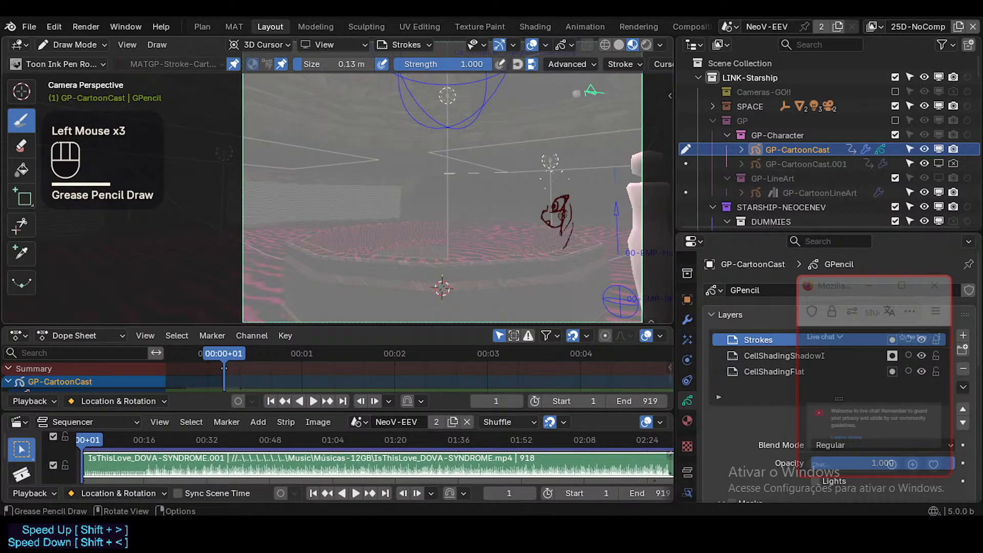
key(ctrl+z)
click(567, 225)
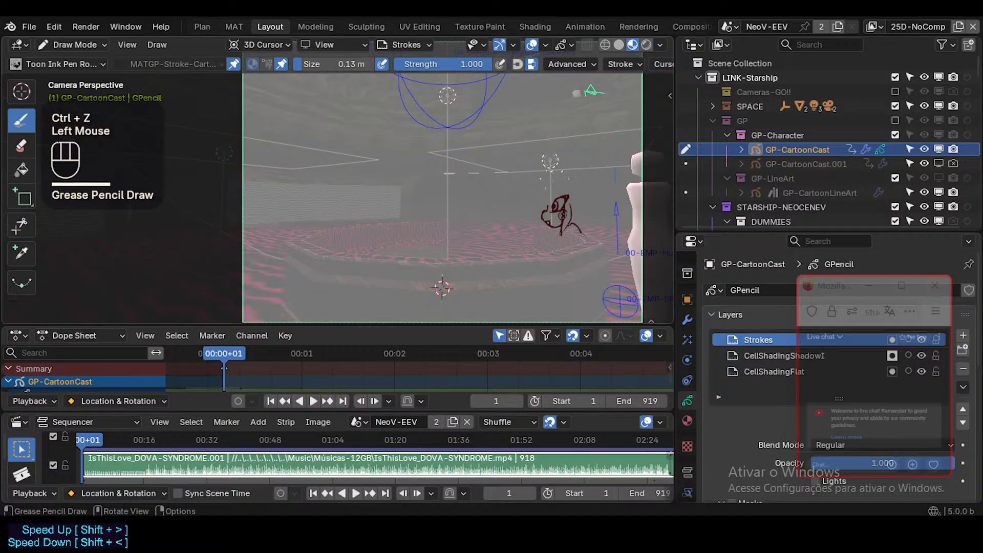
Draw the short shoulder strokes below the neck and undo the unwanted arm lines.
click(577, 234)
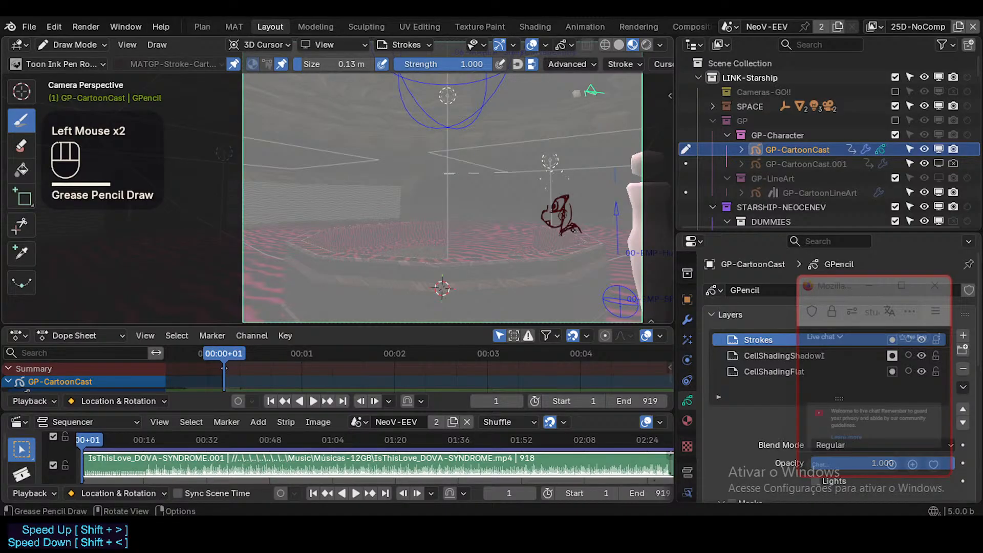
drag(582, 233, 590, 235)
mouse_move(604, 65)
middle_down()
mouse_move(489, 70)
mouse_move(605, 66)
middle_up()
drag(521, 235, 522, 254)
mouse_move(536, 249)
mouse_down()
mouse_move(572, 239)
mouse_move(571, 248)
mouse_up()
key(ctrl+z)
key(ctrl+z)
key(ctrl+z)
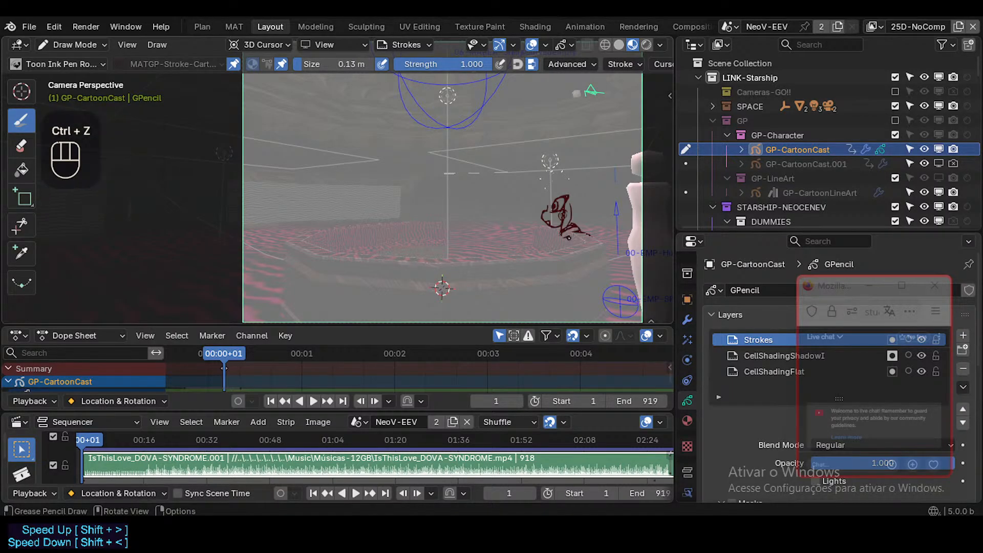
In Edit Mode, select all strokes of the drawing and reposition them along the global X and Y axes.
key(Tab)
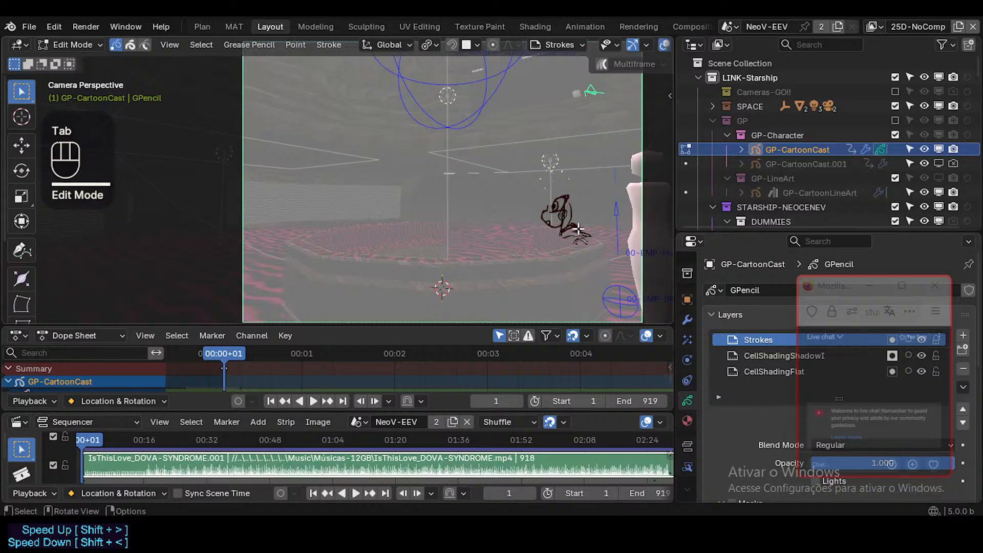
key(a)
key(g)
key(y)
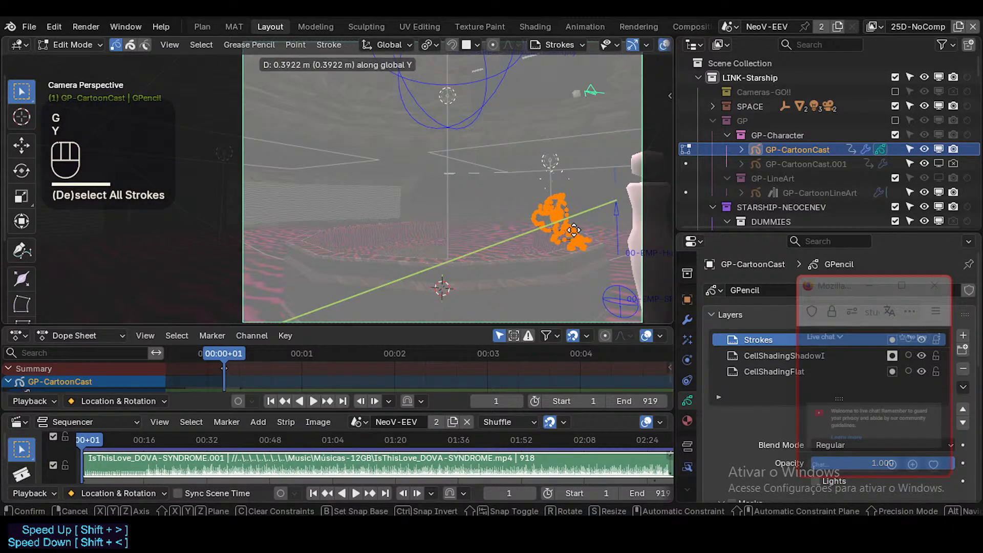
click(569, 232)
key(g)
key(x)
click(574, 231)
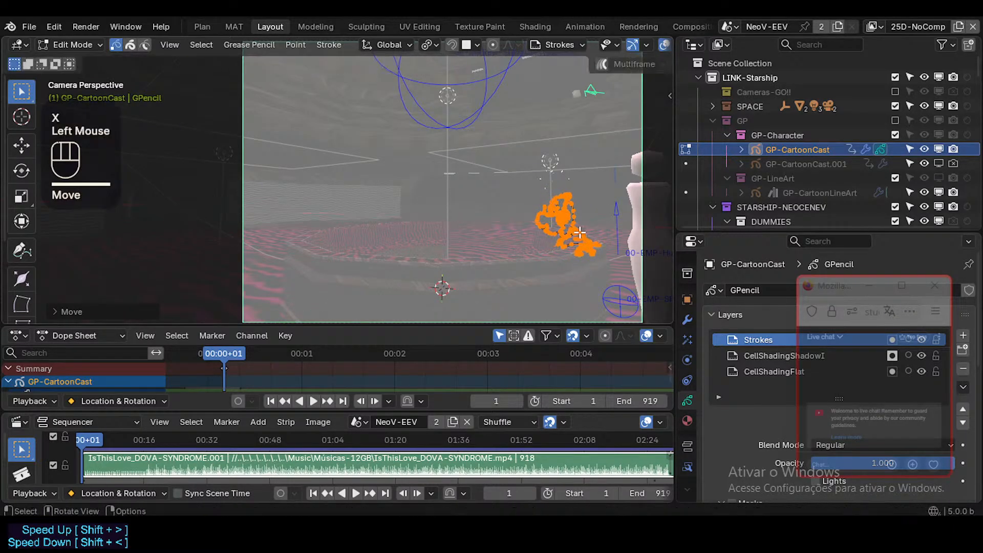
key(g)
key(x)
click(584, 234)
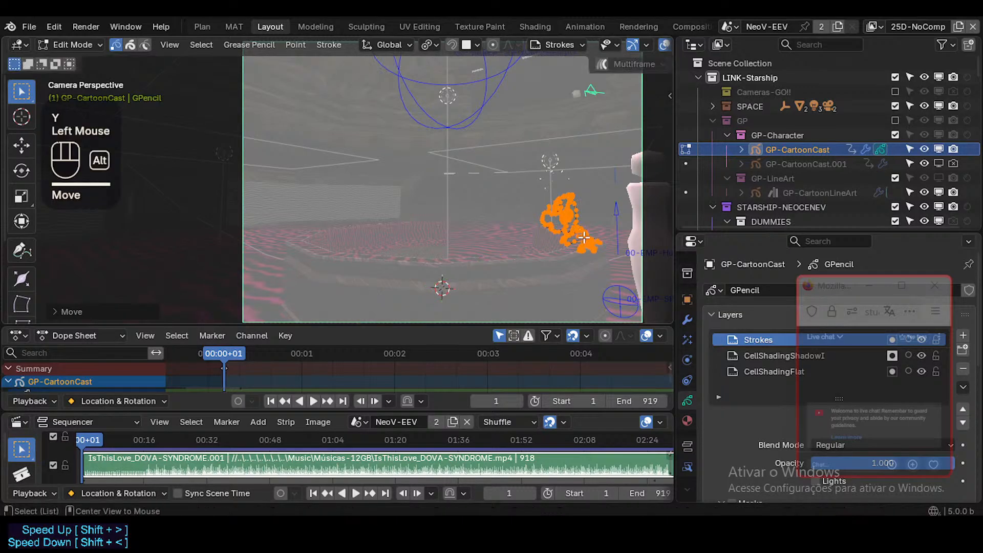
key(alt+a)
key(ctrl+Tab)
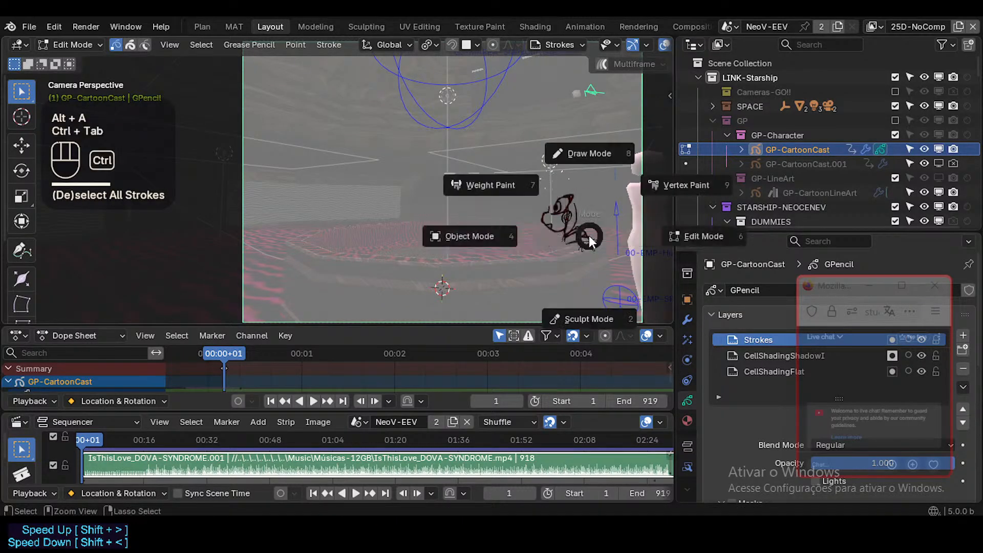
click(589, 236)
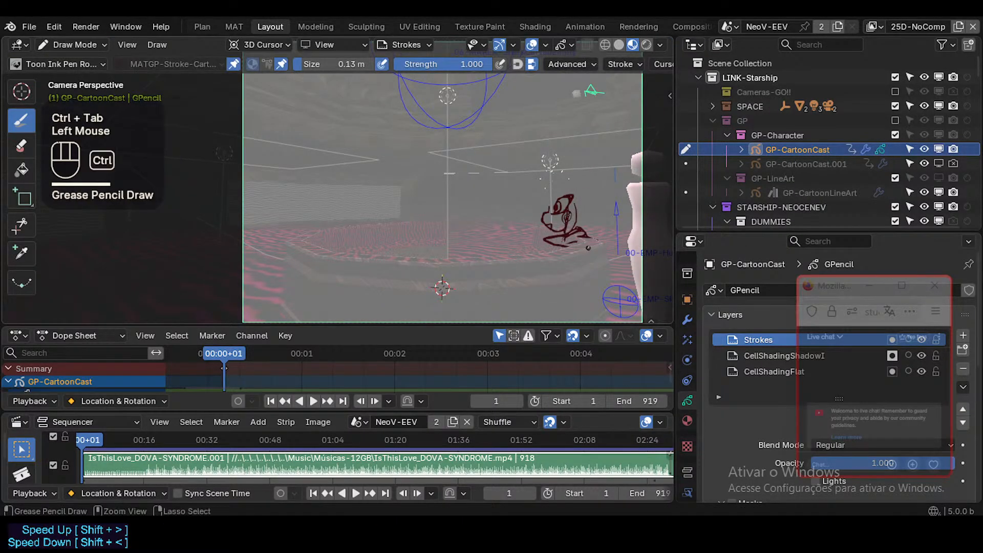
key(ctrl+z)
key(ctrl+z)
In Edit Mode, select all strokes and raise the whole drawing slightly along the global Z axis.
key(Tab)
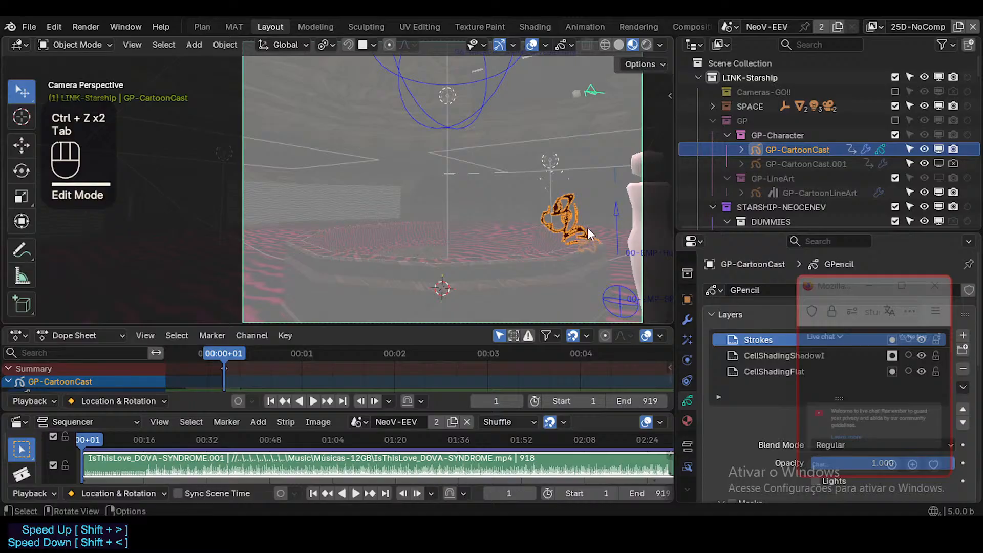
key(Tab)
key(Tab)
key(Tab)
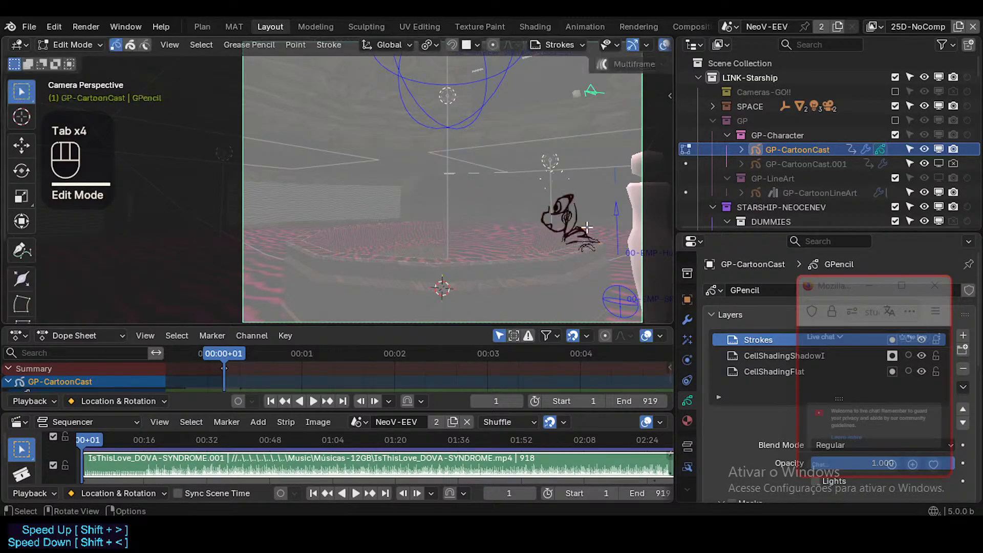
key(a)
key(g)
key(y)
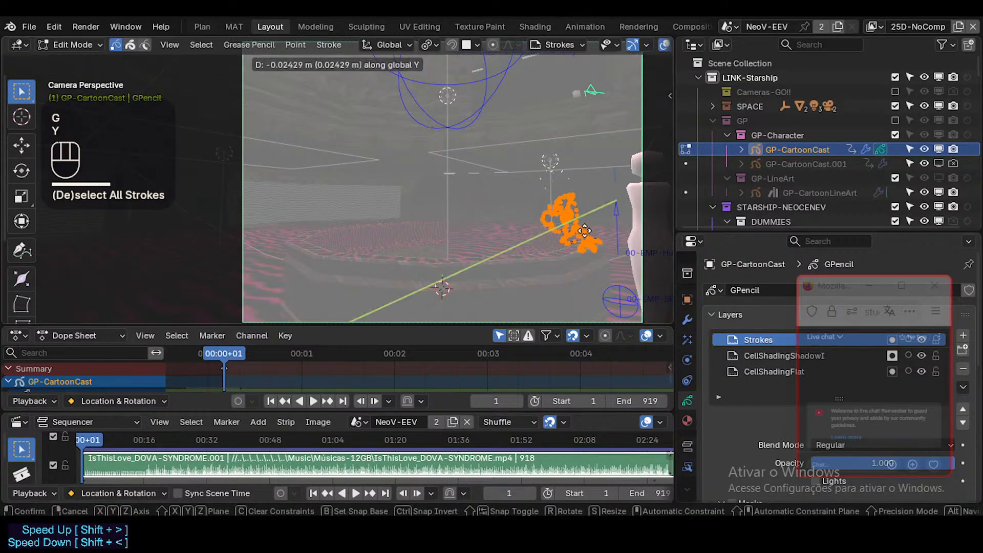
key(z)
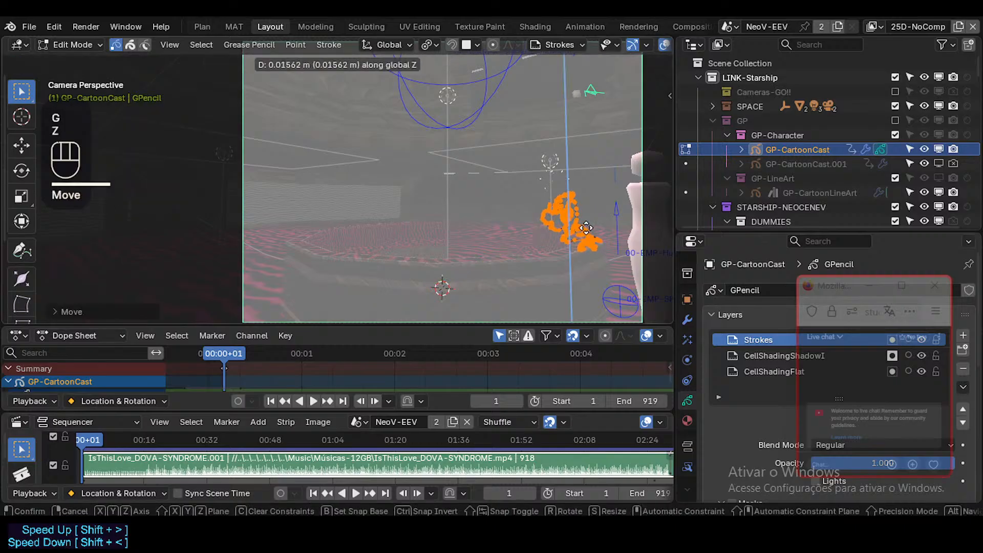
click(586, 226)
Return to Draw Mode and draw the arm strokes reaching forward and down from the shoulder to the basin rim.
key(Tab)
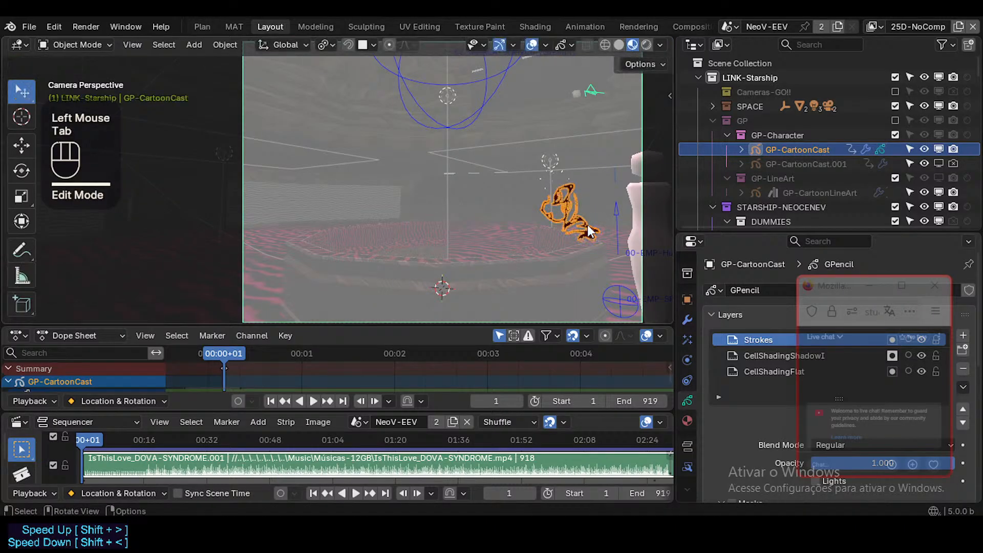
key(ctrl+Tab)
mouse_move(560, 231)
mouse_down()
mouse_move(570, 244)
mouse_move(583, 241)
mouse_move(550, 242)
mouse_move(581, 233)
mouse_move(533, 254)
mouse_up()
key(ctrl+z)
key(ctrl+z)
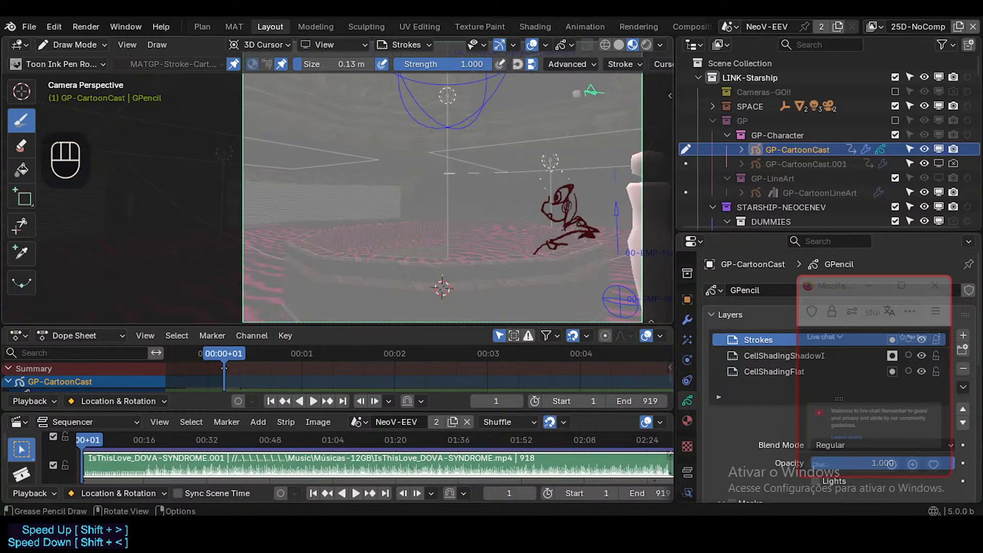
Reinforce the neck line and draw a pointed ear shape behind the face.
drag(569, 232, 575, 226)
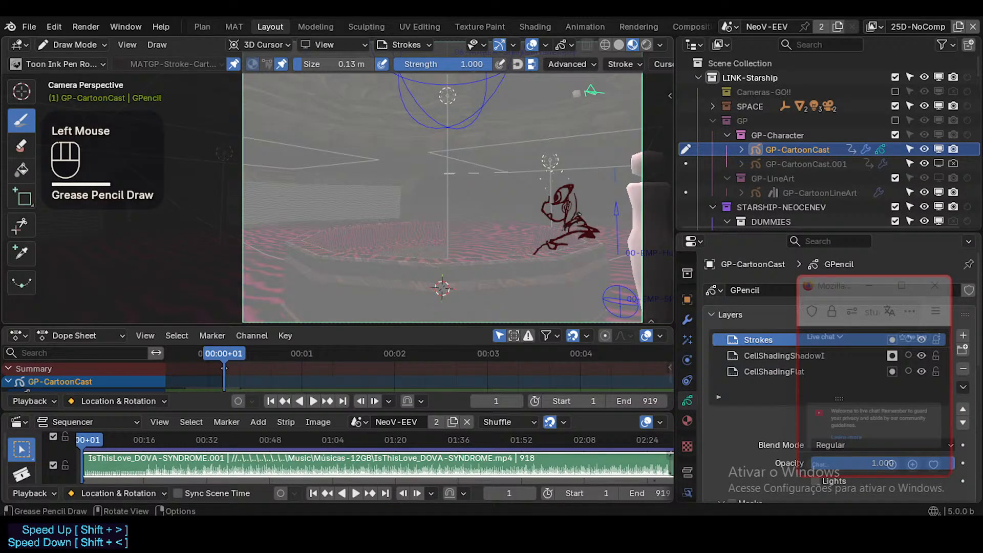
click(576, 198)
key(ctrl+z)
click(582, 196)
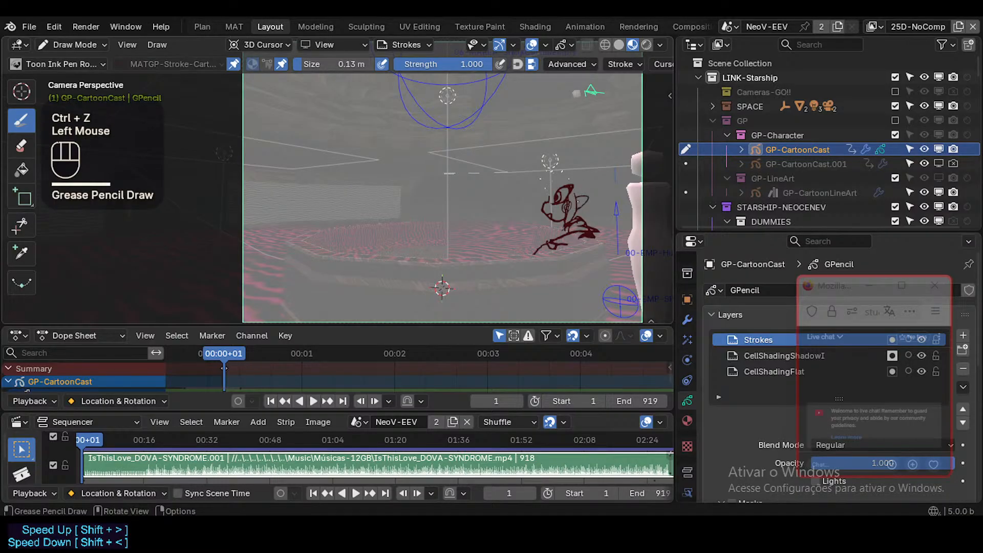
Sketch the front hair locks falling over the character's forehead and in front of the face.
mouse_move(555, 184)
mouse_down()
mouse_move(573, 181)
mouse_move(551, 179)
mouse_move(555, 213)
mouse_move(544, 173)
mouse_move(534, 203)
mouse_up()
key(ctrl+z)
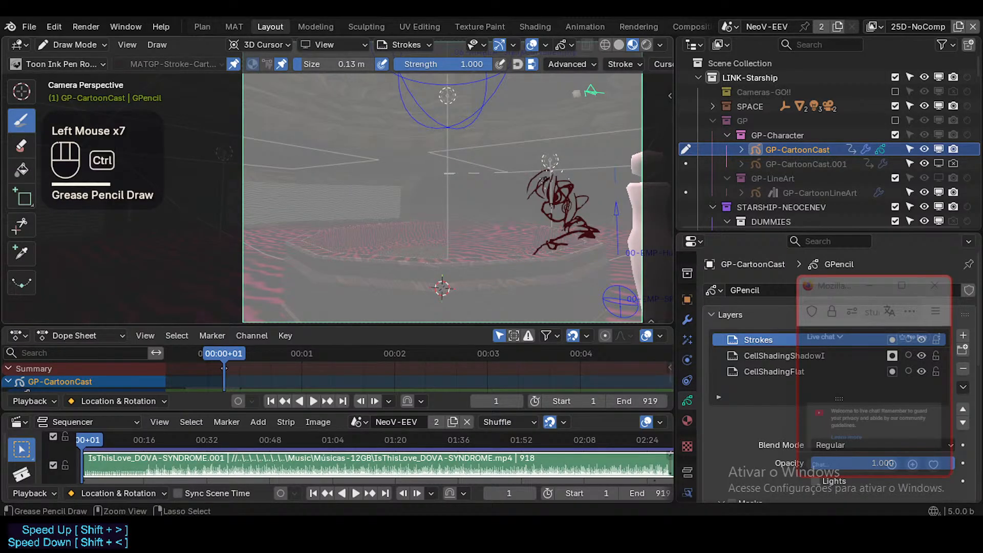
key(ctrl+z)
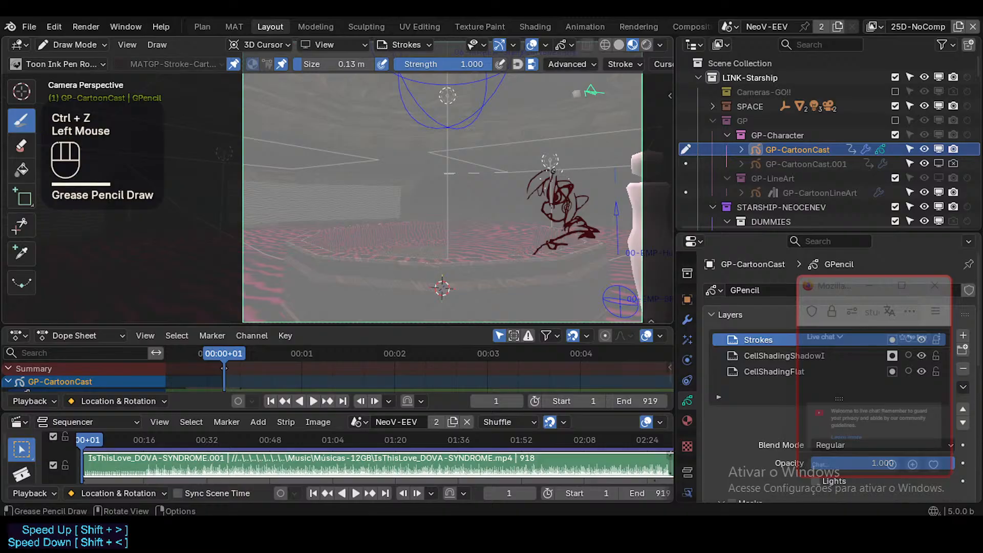
Draw the back hair outline arching from the crown down to the shoulder, redoing the strokes that do not fit.
mouse_move(553, 165)
mouse_down()
mouse_move(605, 183)
mouse_move(606, 207)
mouse_move(592, 217)
mouse_move(587, 209)
mouse_move(594, 214)
mouse_up()
key(ctrl+z)
key(ctrl+z)
click(604, 181)
click(604, 181)
ctrl+click(601, 215)
key(ctrl+z)
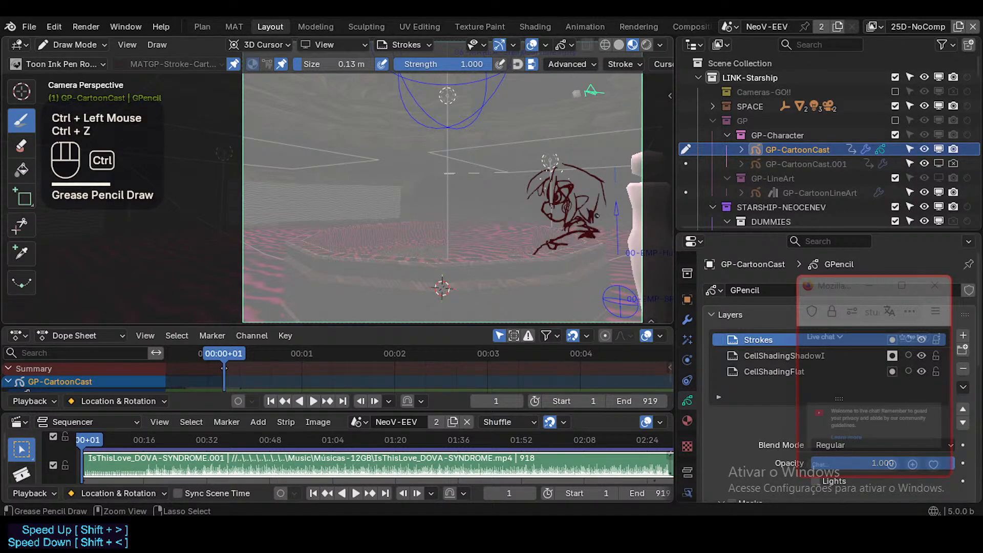
ctrl+click(607, 214)
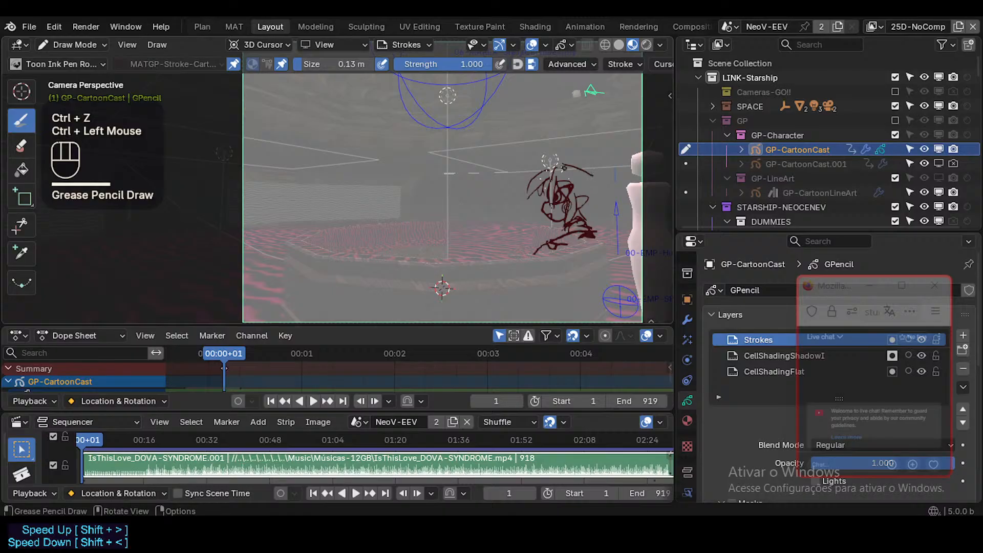
mouse_move(563, 167)
mouse_down()
mouse_move(602, 178)
mouse_move(587, 172)
mouse_move(598, 177)
mouse_move(604, 219)
mouse_up()
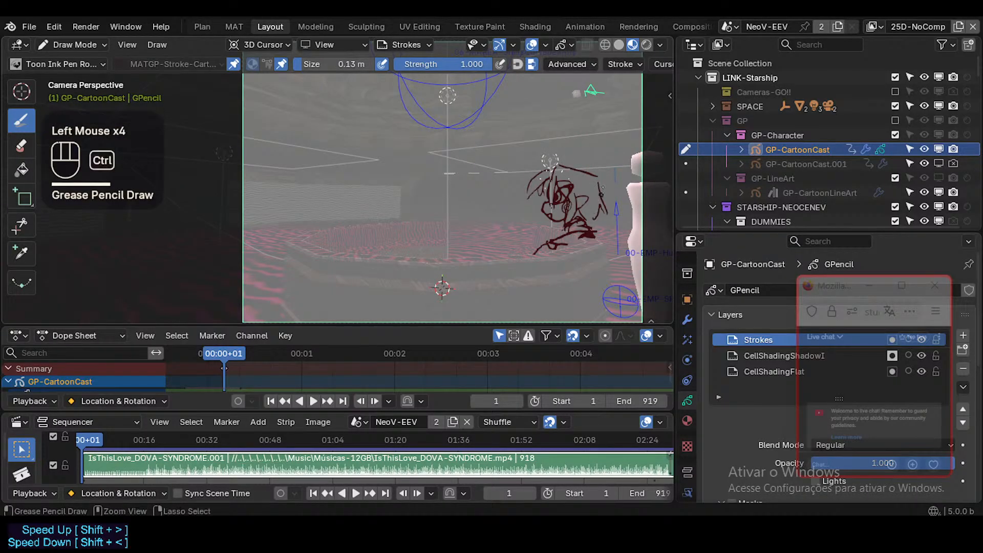
key(ctrl+z)
drag(599, 182, 601, 227)
key(ctrl+z)
mouse_move(599, 182)
ctrl+mouse_down()
mouse_move(606, 207)
mouse_move(595, 223)
ctrl+mouse_up()
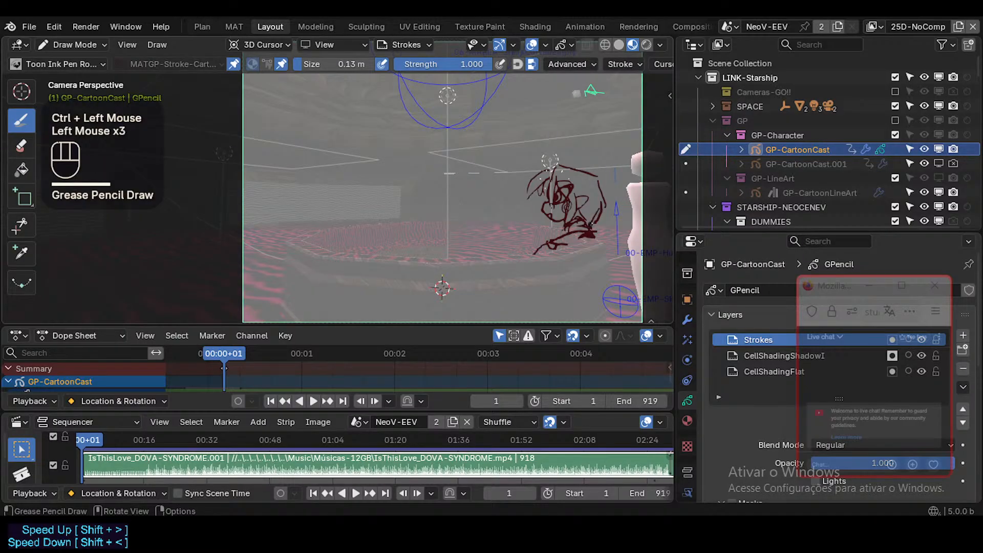
Draw a tuft of pointed, leaf-shaped hair locks rising from the upper back of the head.
ctrl+drag(582, 172, 599, 185)
click(593, 164)
click(589, 173)
click(592, 182)
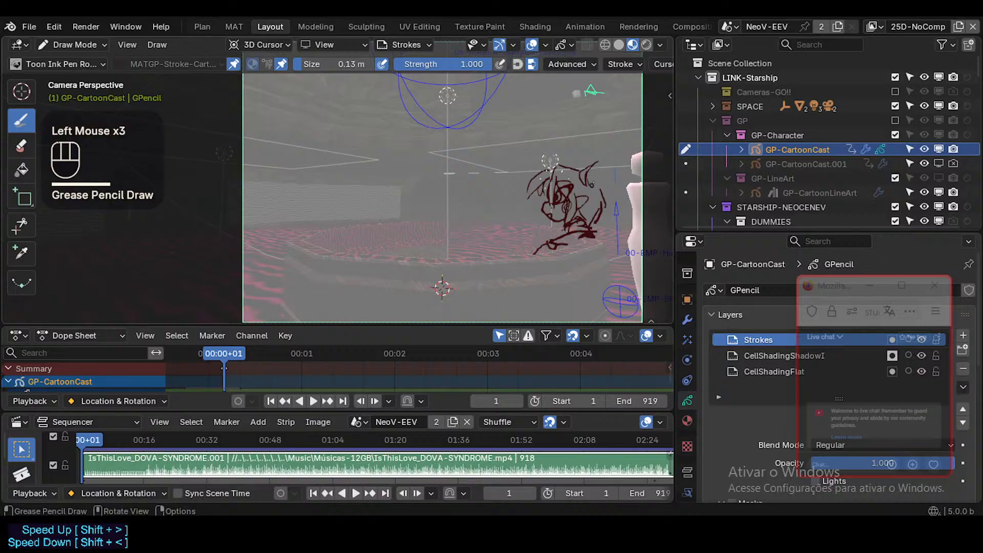
shift+middle_drag(597, 167, 576, 174)
mouse_move(572, 175)
ctrl+mouse_down()
mouse_move(577, 160)
mouse_move(565, 174)
mouse_move(578, 163)
mouse_move(569, 172)
mouse_move(587, 192)
mouse_move(574, 171)
ctrl+mouse_up()
shift+middle_drag(589, 161, 568, 153)
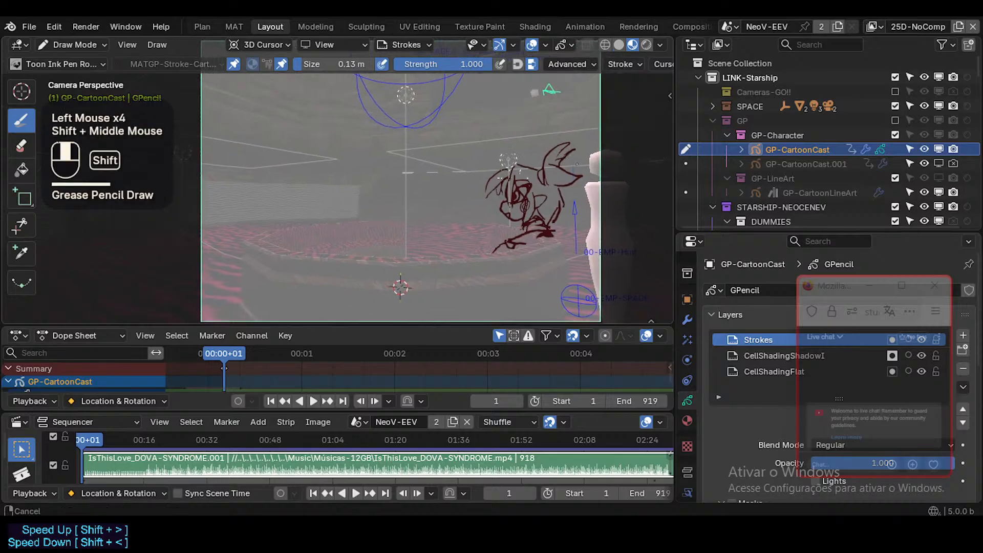
Draw a long, pointed ponytail sweeping down behind the head from the upper hair tuft, redoing the strokes that do not fit.
drag(572, 149, 593, 232)
key(ctrl+z)
shift+middle_drag(588, 166, 567, 177)
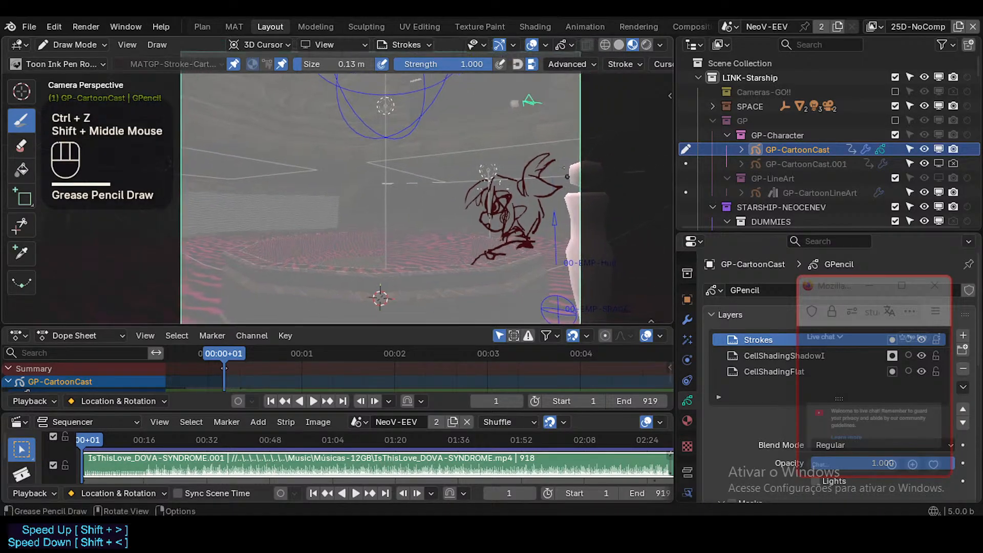
drag(552, 158, 570, 224)
key(ctrl+z)
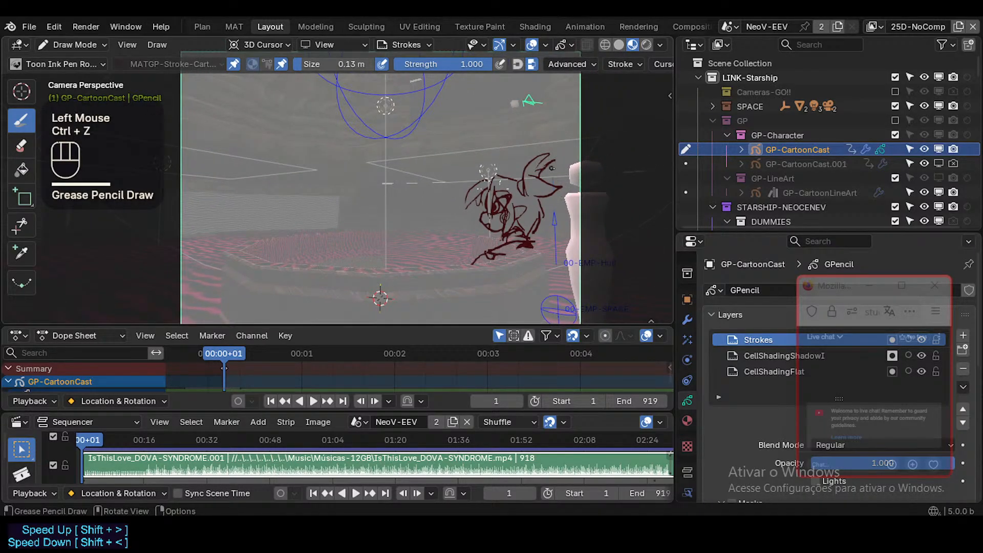
mouse_move(552, 168)
mouse_down()
mouse_move(578, 193)
mouse_move(554, 199)
mouse_move(552, 252)
mouse_up()
mouse_move(554, 252)
mouse_down()
mouse_move(574, 225)
mouse_move(570, 208)
mouse_move(561, 251)
mouse_up()
key(ctrl+z)
key(ctrl+z)
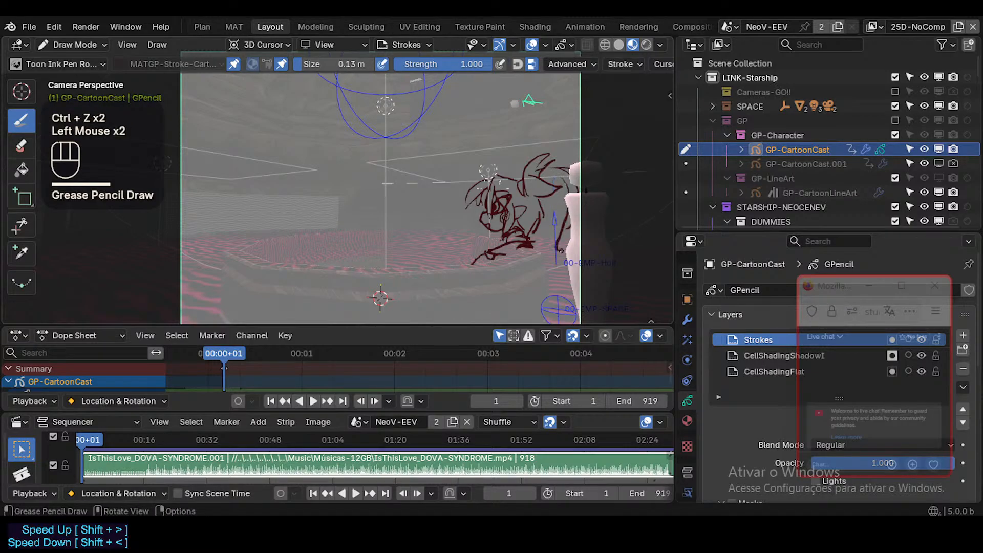
mouse_move(555, 198)
mouse_down()
mouse_move(557, 242)
mouse_move(571, 228)
mouse_up()
shift+middle_drag(553, 228, 609, 221)
mouse_move(609, 221)
ctrl+middle_down()
mouse_move(612, 202)
mouse_move(610, 250)
ctrl+middle_up()
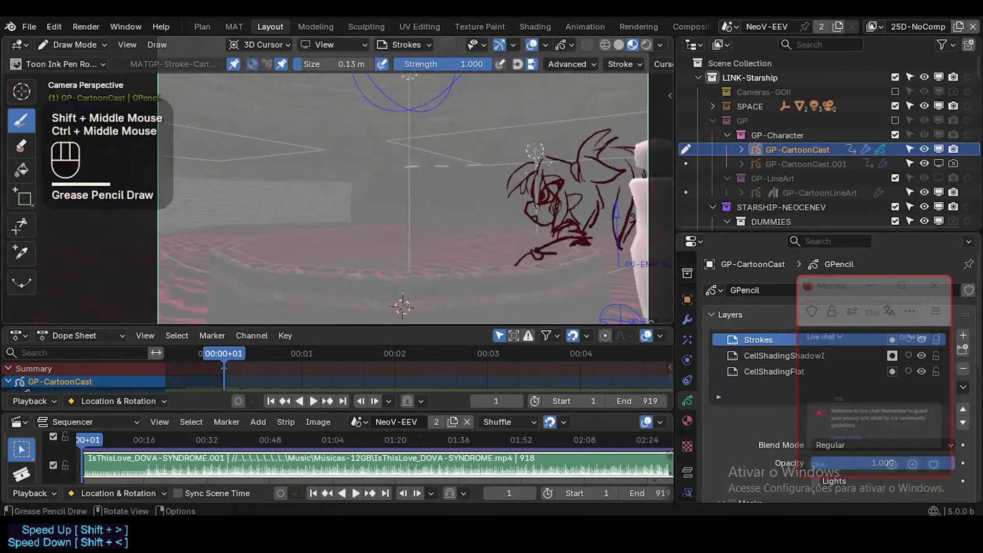
drag(629, 209, 625, 226)
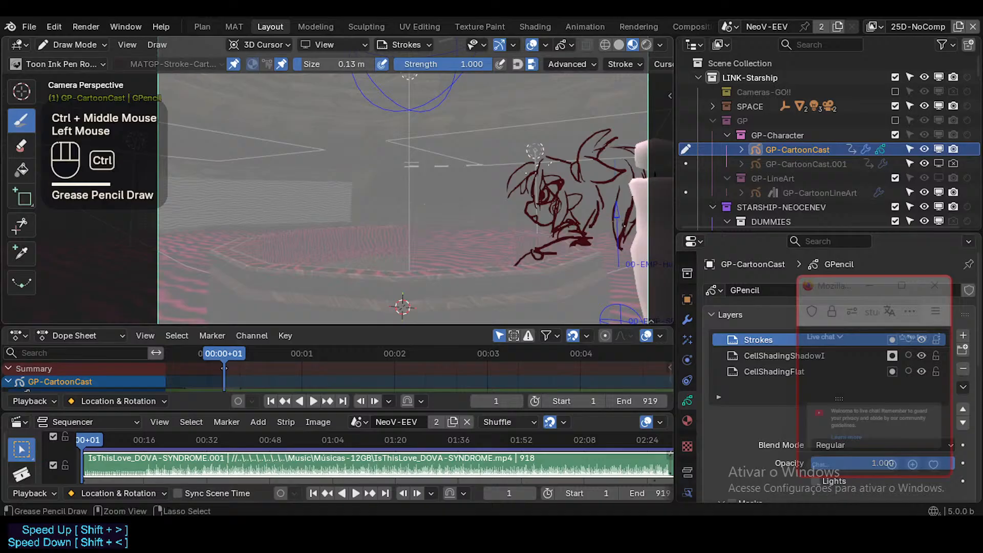
key(ctrl+z)
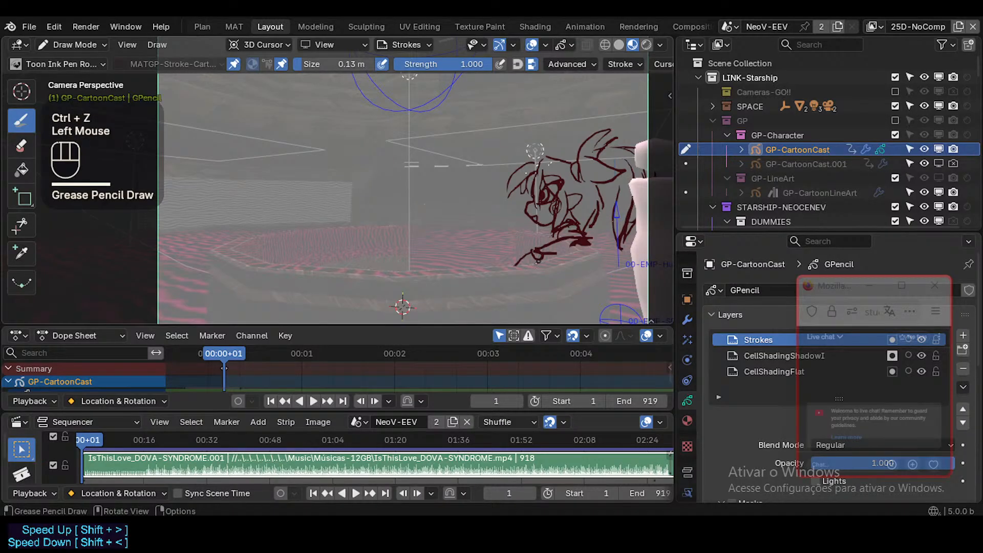
Sketch extra finger strokes on the hand at the end of the outstretched forearm.
drag(534, 255, 518, 265)
key(ctrl+z)
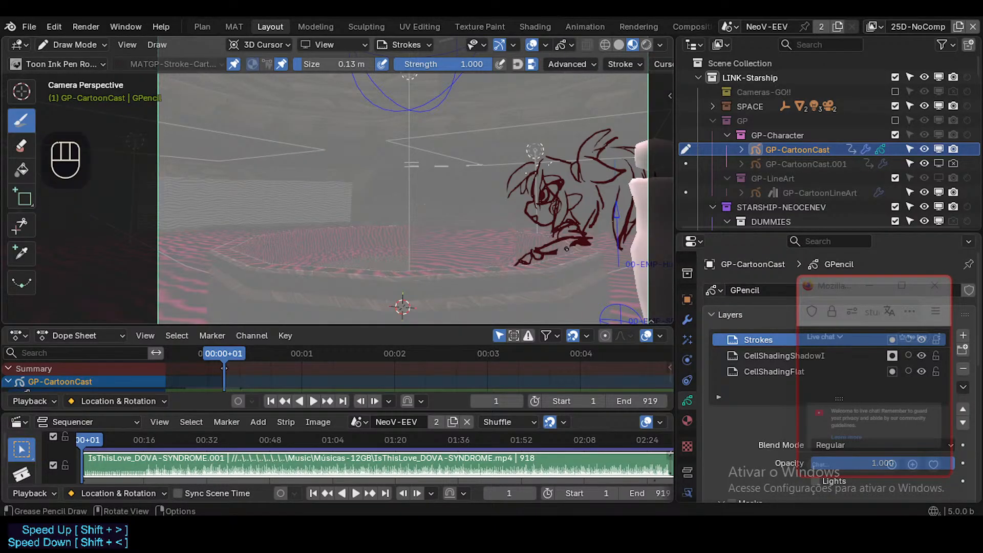
Select every stroke of the character drawing in Edit Mode, change the pivot point and scale the drawing to about 0.94.
key(Tab)
key(alt+a)
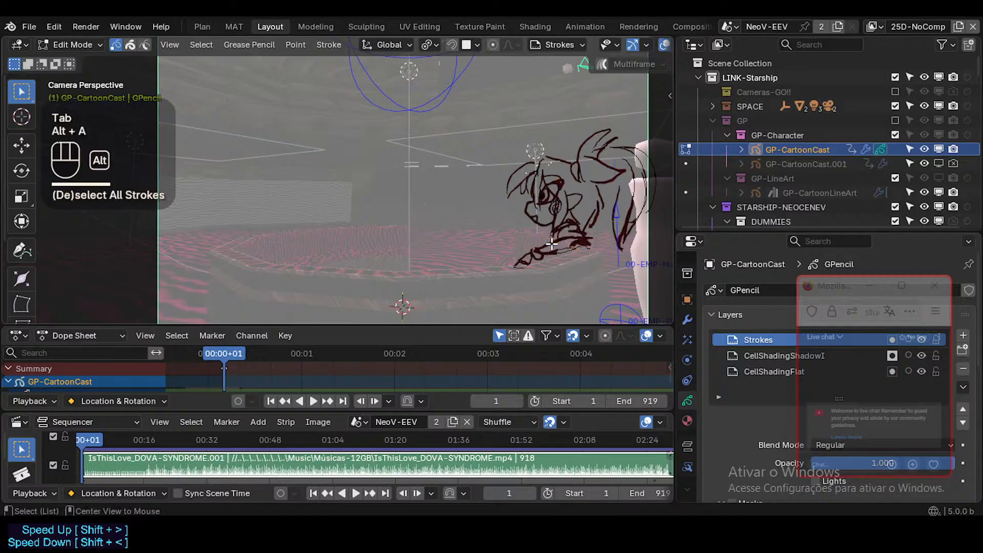
key(l)
key(a)
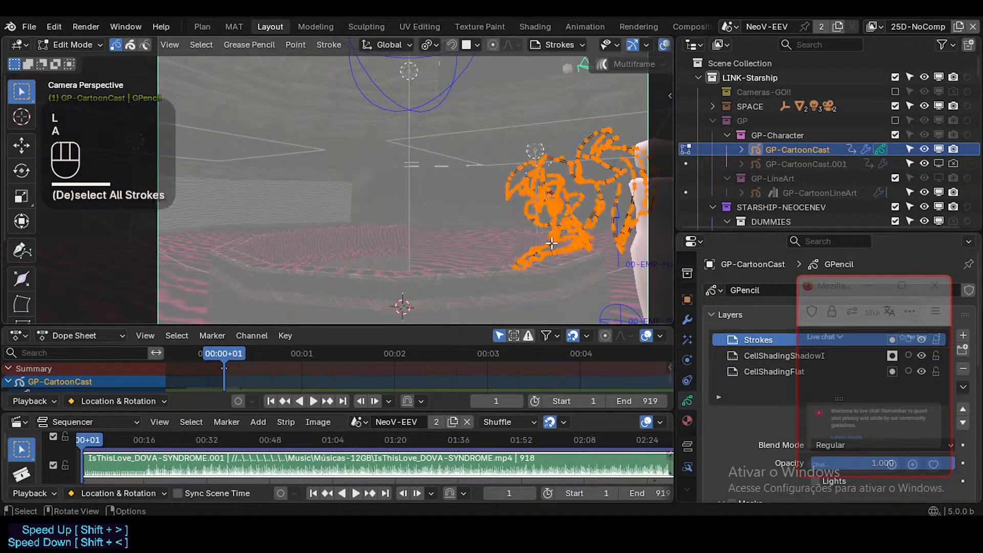
key(s)
key(Escape)
key(period)
click(593, 169)
key(s)
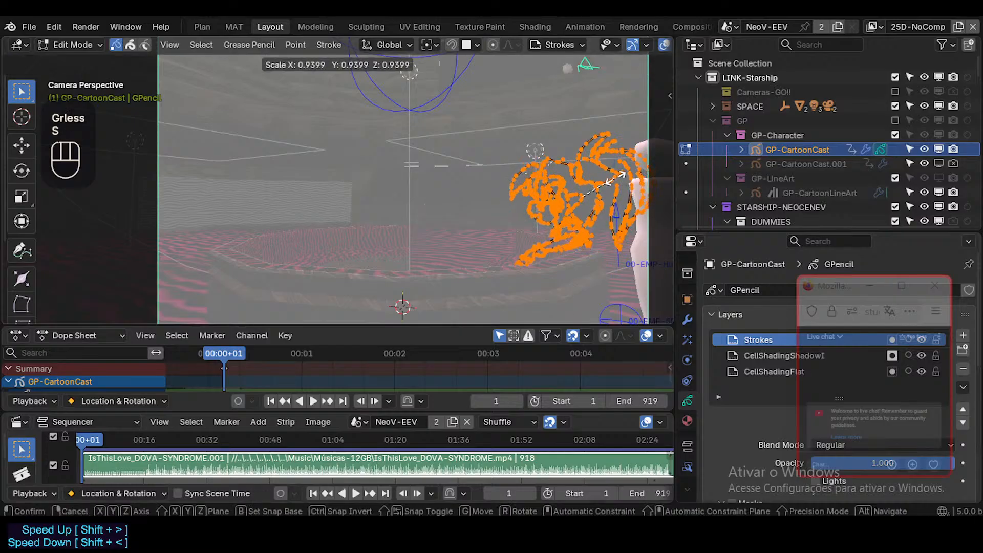
click(608, 187)
Shift the whole scaled character drawing slightly along the Z axis and return to Draw Mode.
key(g)
key(z)
shift+click(609, 189)
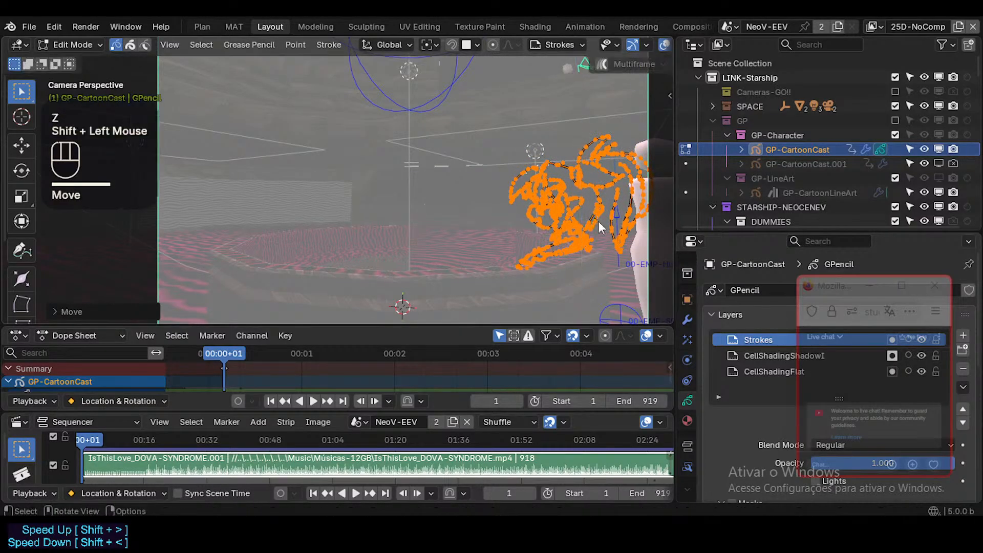
key(Tab)
click(568, 250)
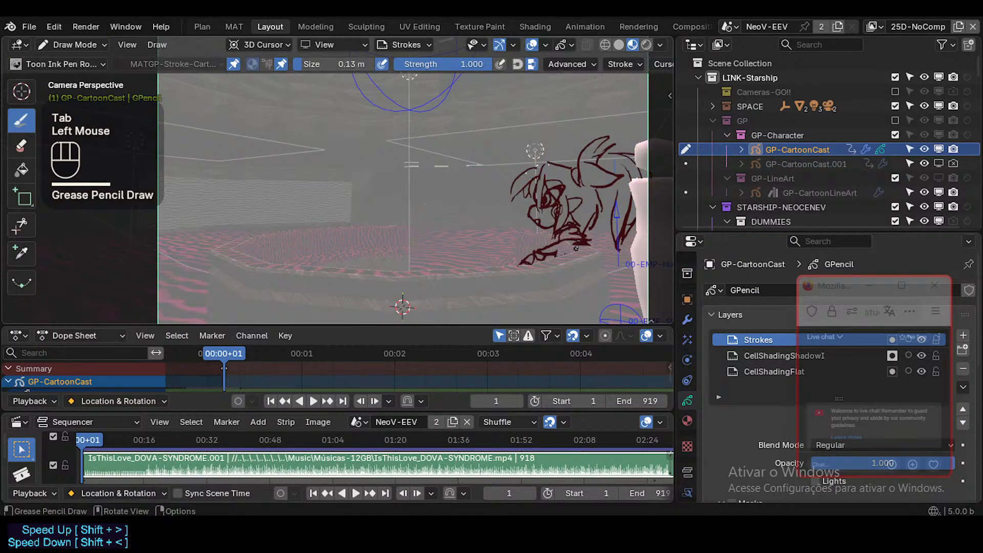
Circle-select only the forearm and hand strokes in Edit Mode and move them along the Z axis.
key(Tab)
key(alt+a)
key(c)
mouse_move(527, 264)
mouse_down()
mouse_move(572, 255)
mouse_move(584, 232)
mouse_up()
right_click(584, 231)
key(g)
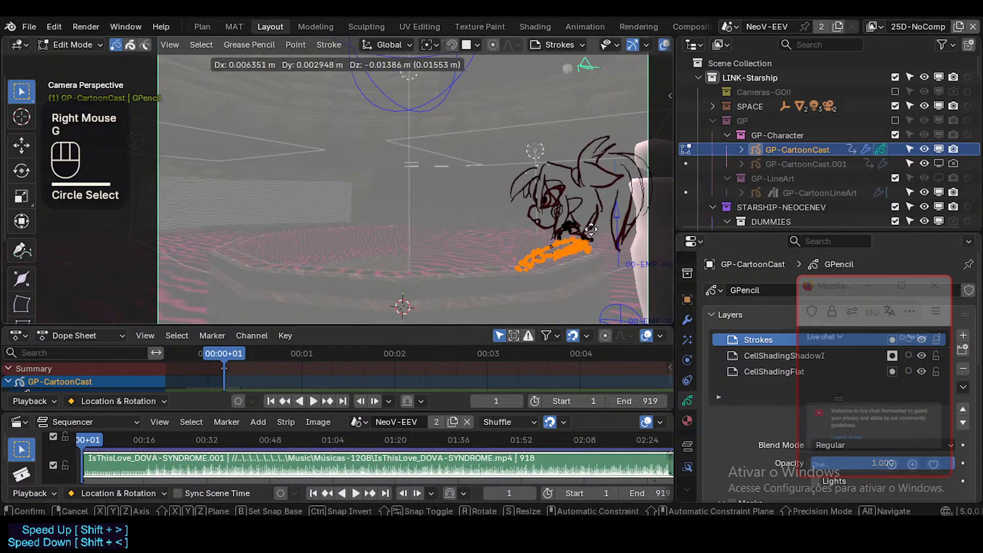
key(y)
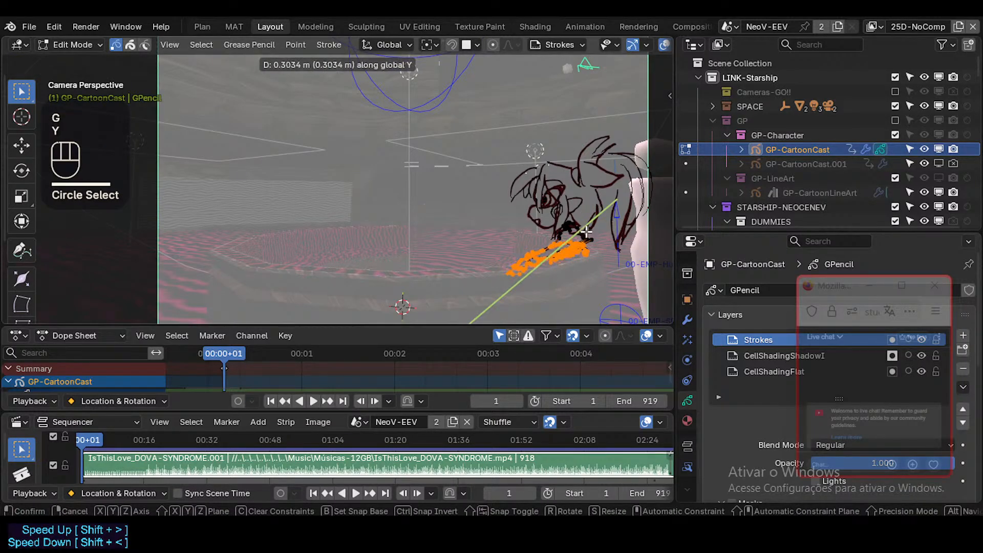
key(z)
click(587, 229)
Nudge the selected forearm and hand strokes along the Y axis and go back to Draw Mode.
key(g)
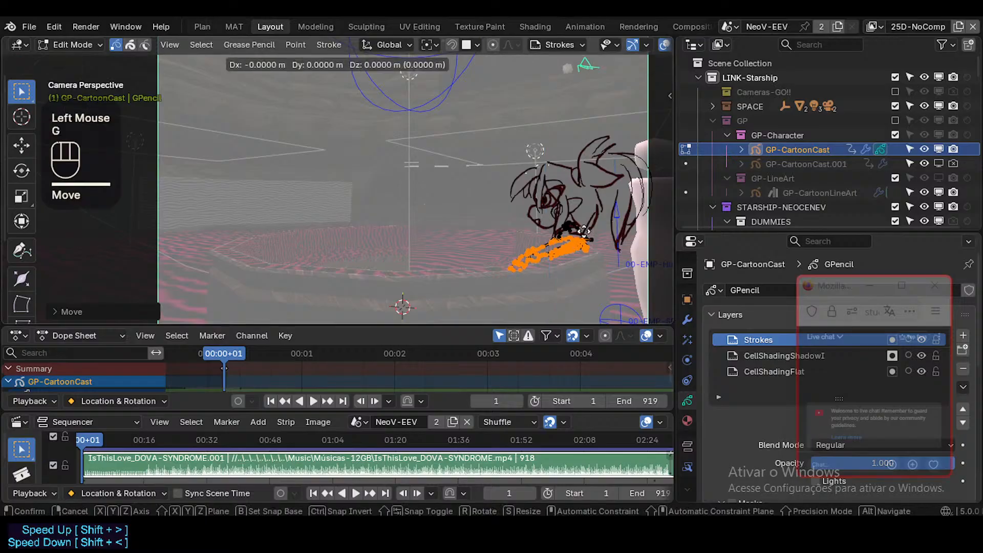
key(y)
click(588, 231)
key(Tab)
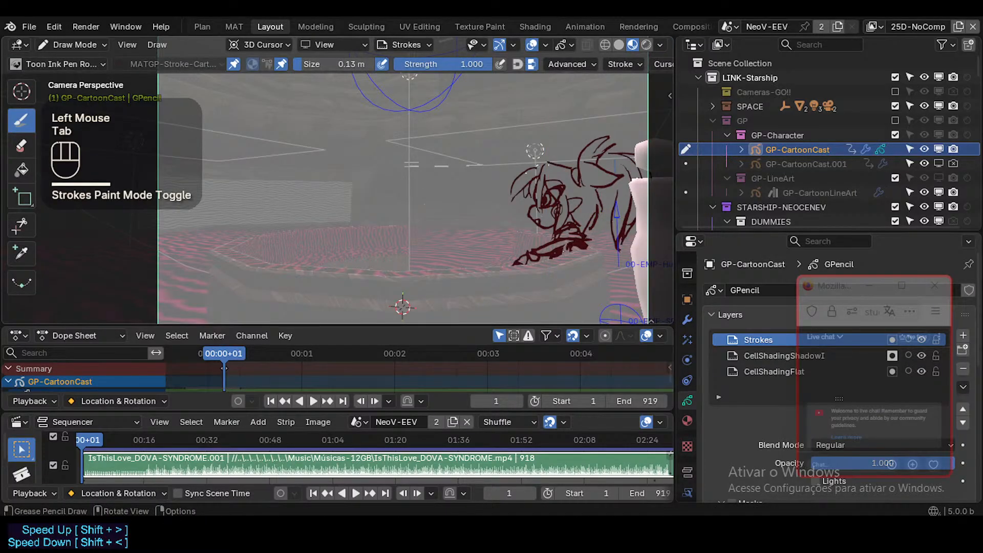
Try out strokes for the underside of the forearm and undo them.
mouse_move(564, 251)
ctrl+mouse_down()
mouse_move(546, 255)
mouse_move(558, 253)
ctrl+mouse_up()
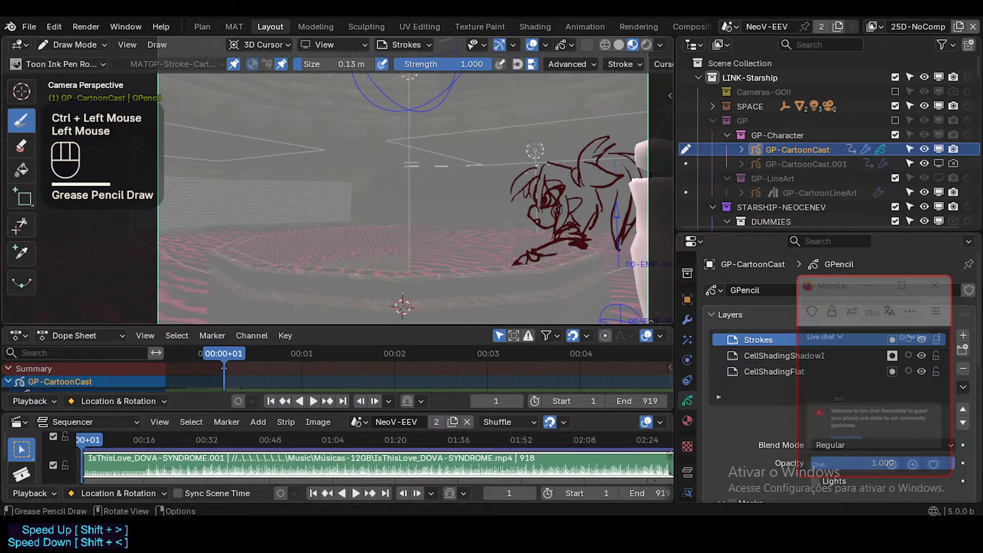
key(ctrl+z)
mouse_move(566, 245)
middle_down()
mouse_move(595, 254)
mouse_move(568, 259)
middle_up()
key(ctrl+z)
From the camera view, reselect the arm strokes, move them along the Y axis and reposition them freely under the head.
key(KP_0)
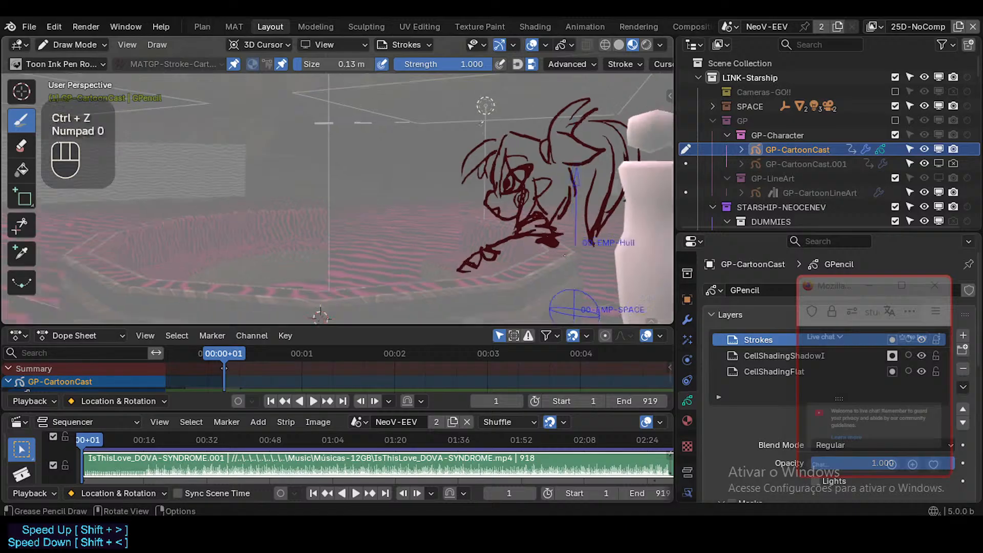
key(Tab)
key(c)
mouse_move(532, 272)
mouse_down()
mouse_move(576, 239)
mouse_move(567, 243)
mouse_up()
right_click(567, 243)
key(g)
key(y)
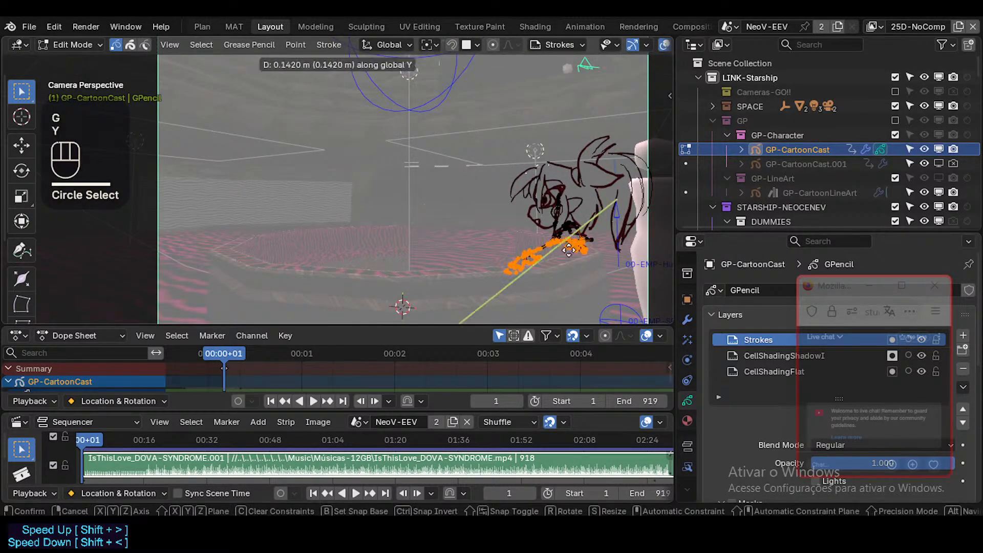
click(563, 267)
key(g)
click(578, 257)
key(alt+a)
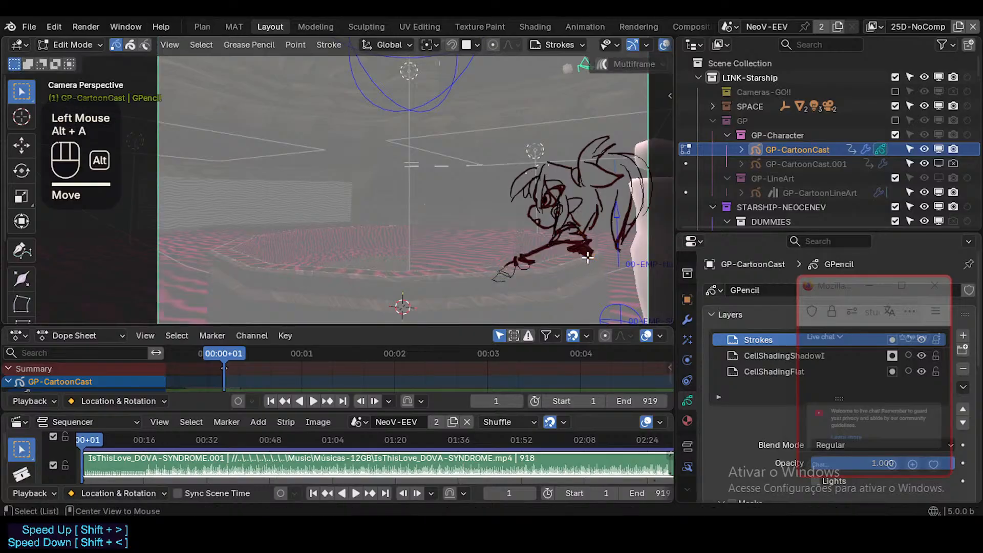
Undo the last repositioning of the arm strokes and deselect everything.
click(537, 261)
key(ctrl+z)
key(ctrl+z)
key(ctrl+z)
key(ctrl+z)
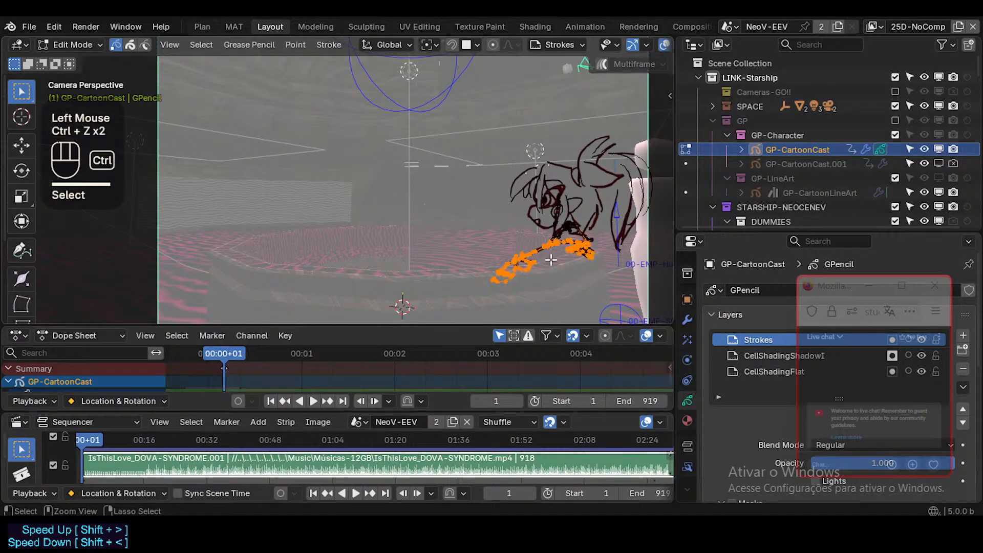
key(alt+a)
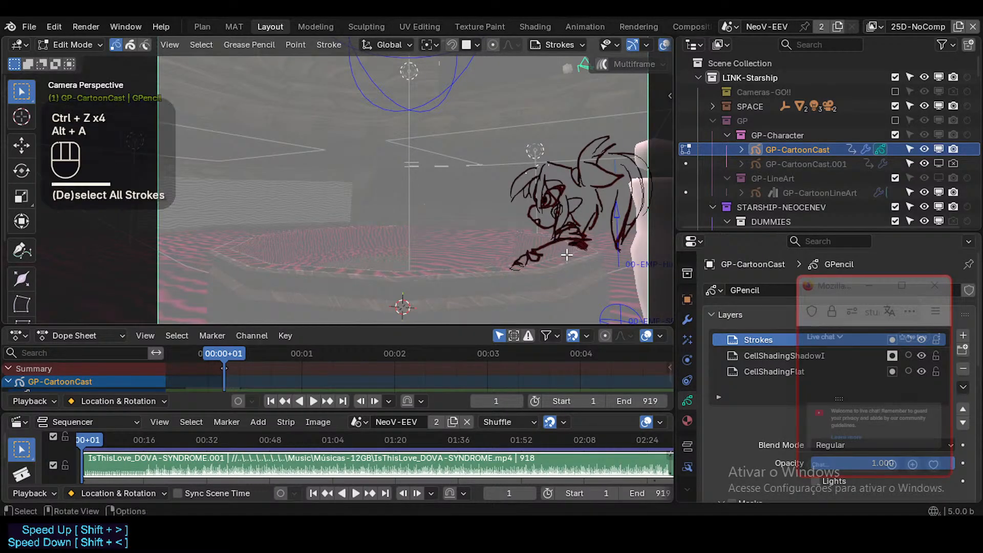
Place the 3D cursor just below the forearm and switch to Draw Mode.
shift+right_click(554, 266)
click(552, 256)
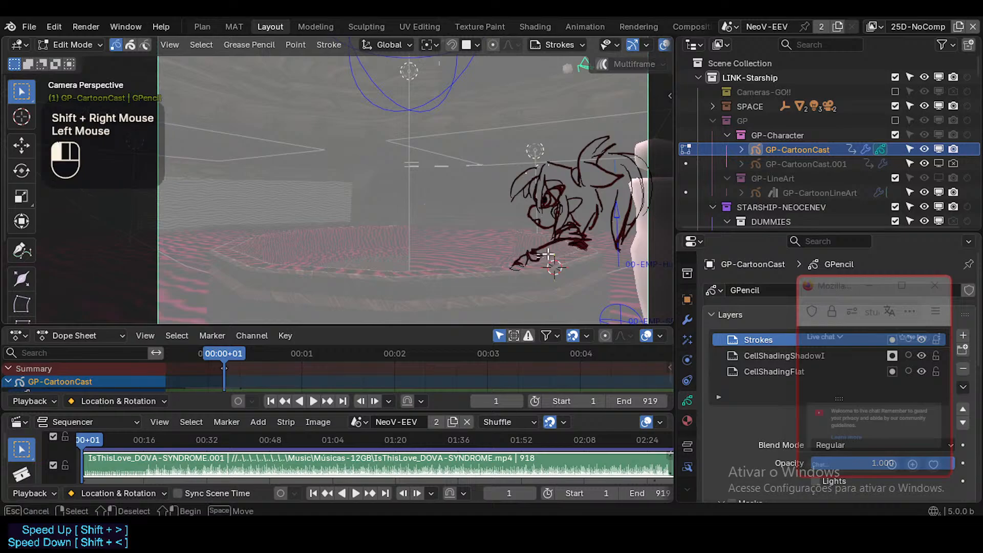
click(552, 259)
key(ctrl+Tab)
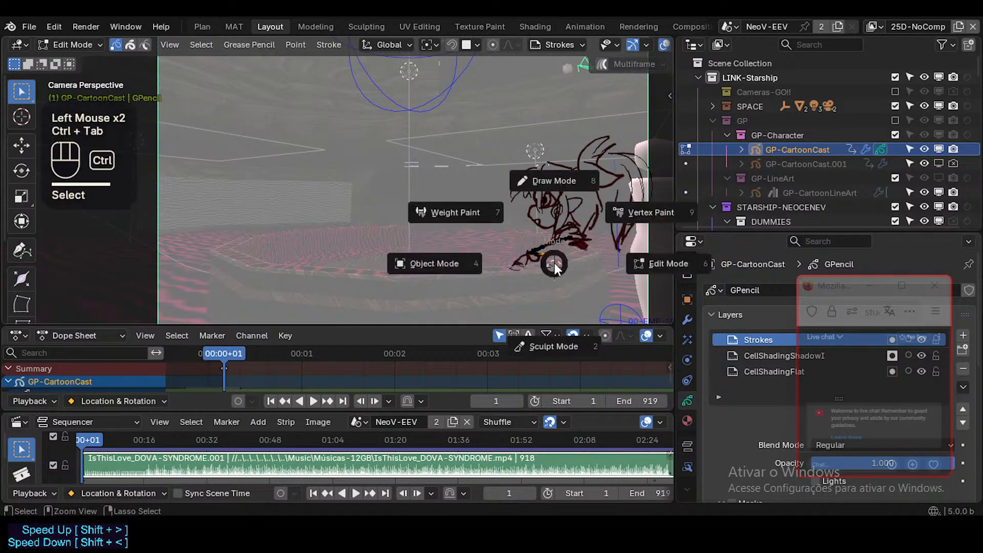
click(553, 245)
key(ctrl+z)
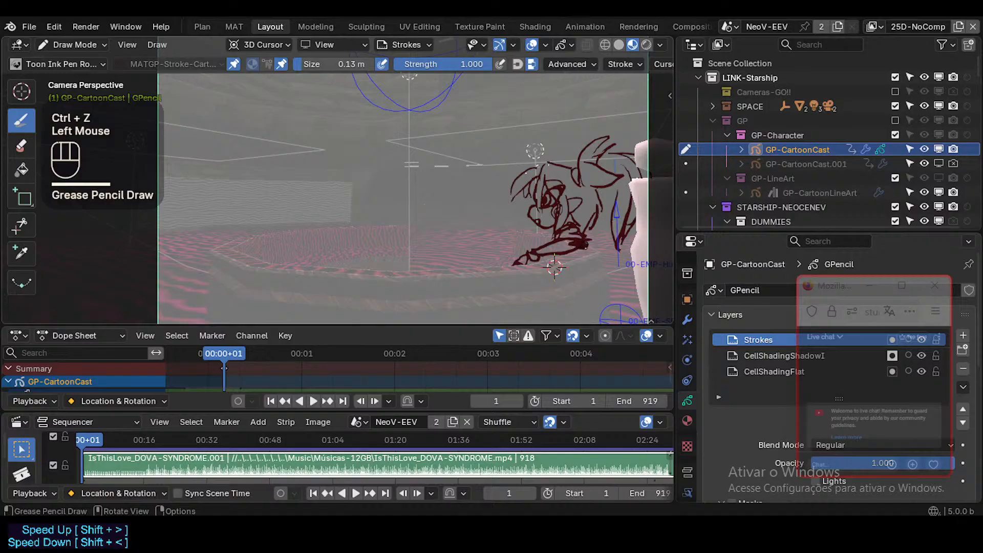
Erase the existing forearm and hand strokes and reposition the 3D cursor below the character's shoulder.
ctrl+click(555, 266)
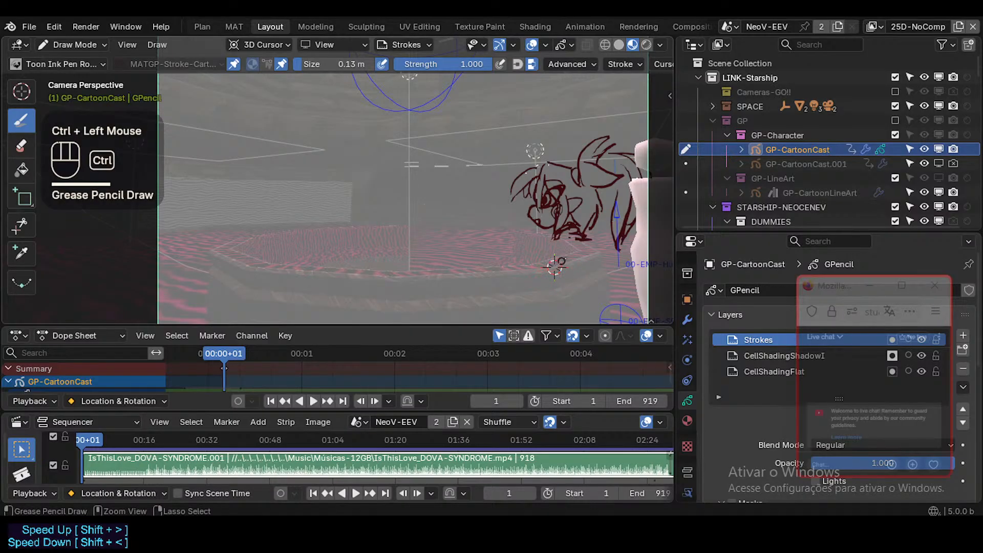
ctrl+right_click(555, 265)
ctrl+right_click(558, 264)
shift+right_click(566, 259)
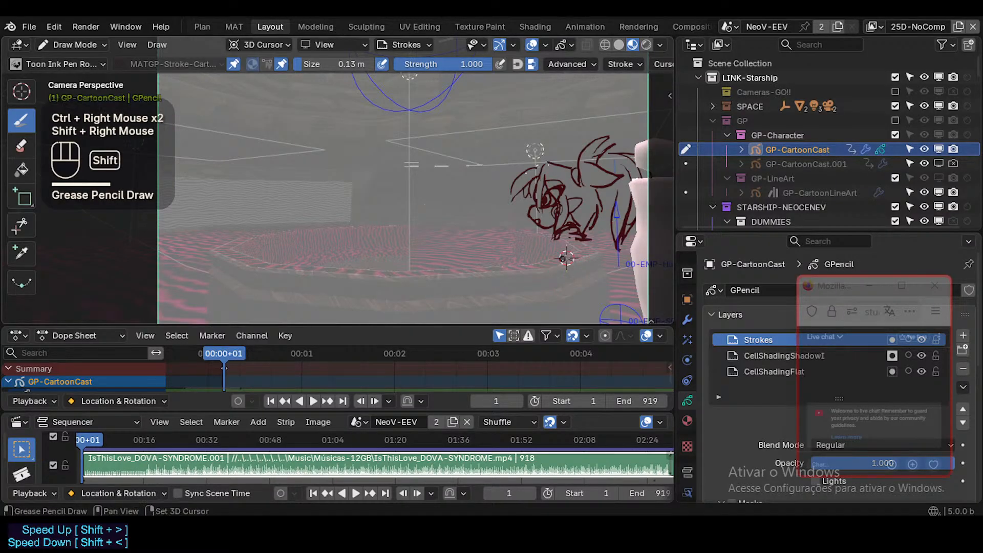
Redraw the forearm as a slim shape reaching forward from under the shoulder, in front of the body.
mouse_move(573, 240)
mouse_down()
mouse_move(530, 258)
mouse_move(583, 244)
mouse_up()
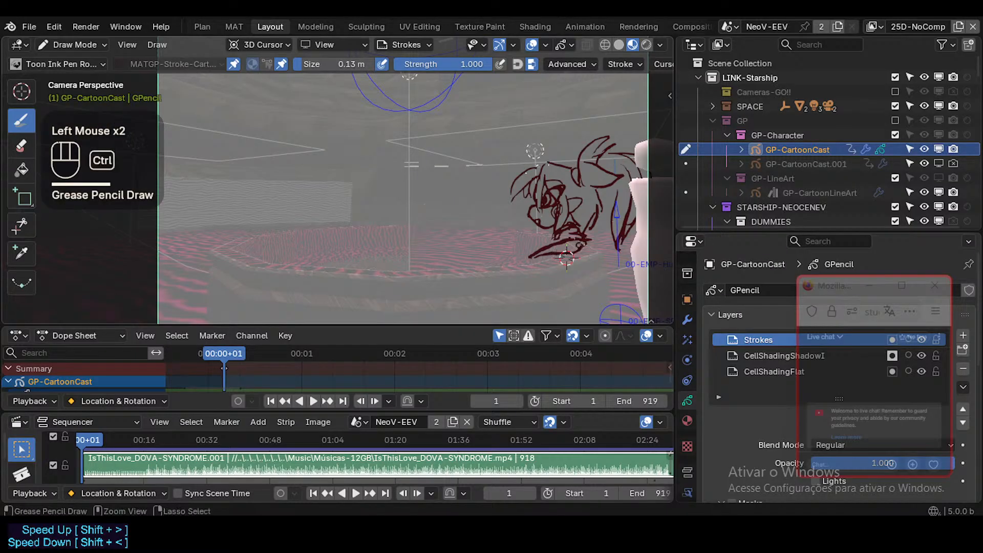
key(ctrl+z)
drag(572, 250, 532, 262)
Redraw the hand at the end of the forearm with the fingers stretched forward, replacing the strokes that do not fit.
key(ctrl+z)
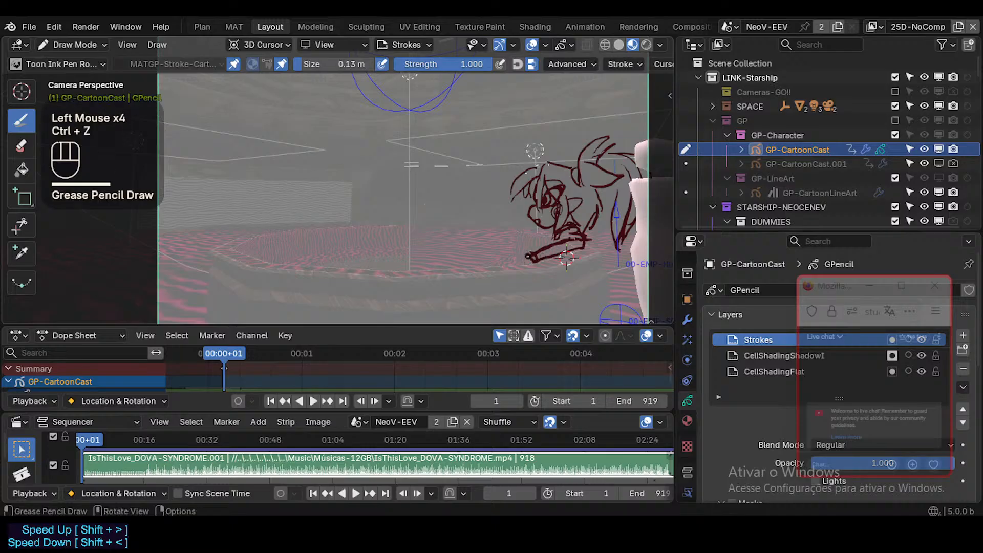
key(ctrl+z)
drag(530, 255, 510, 263)
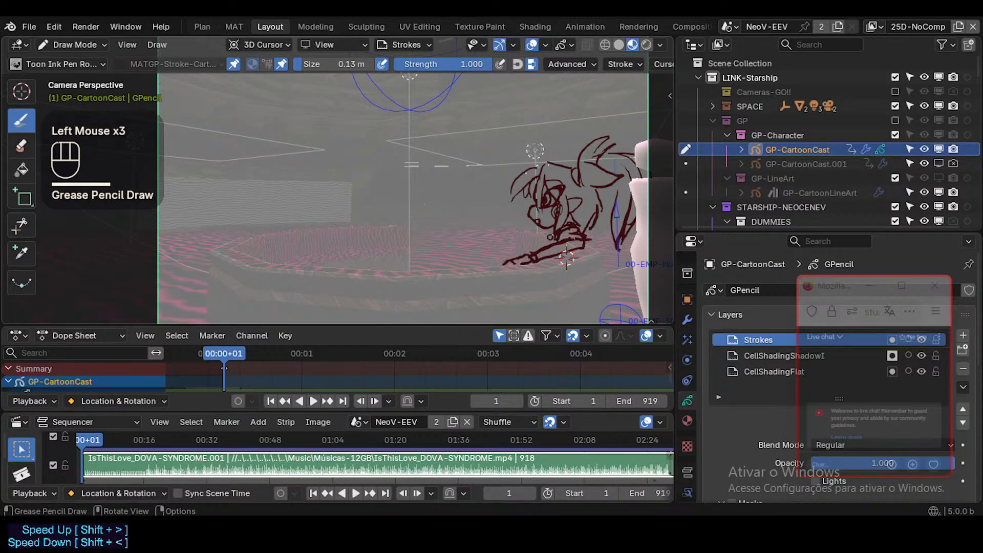
Add short neck strokes below the chin and dark marks under the ear, undoing the ones that do not fit.
key(ctrl+z)
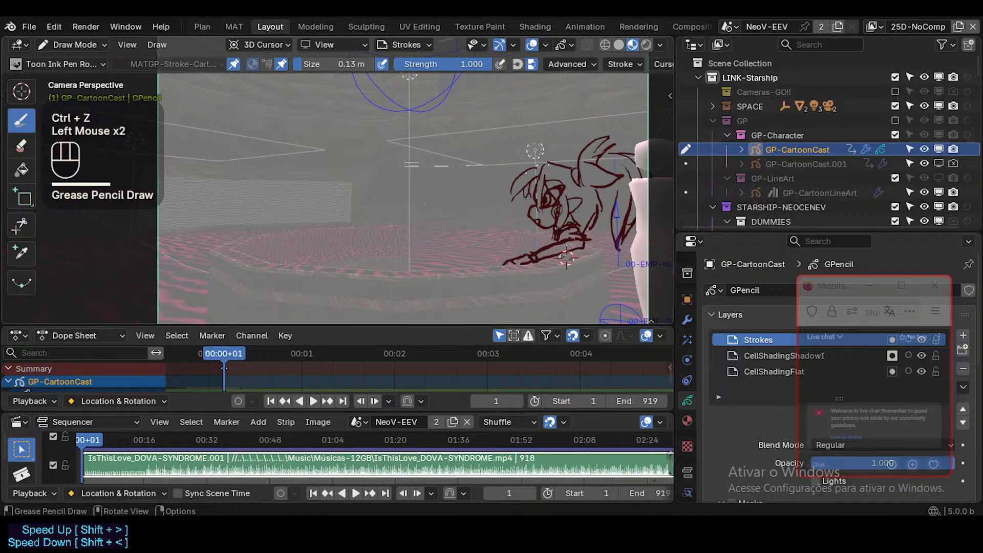
click(567, 259)
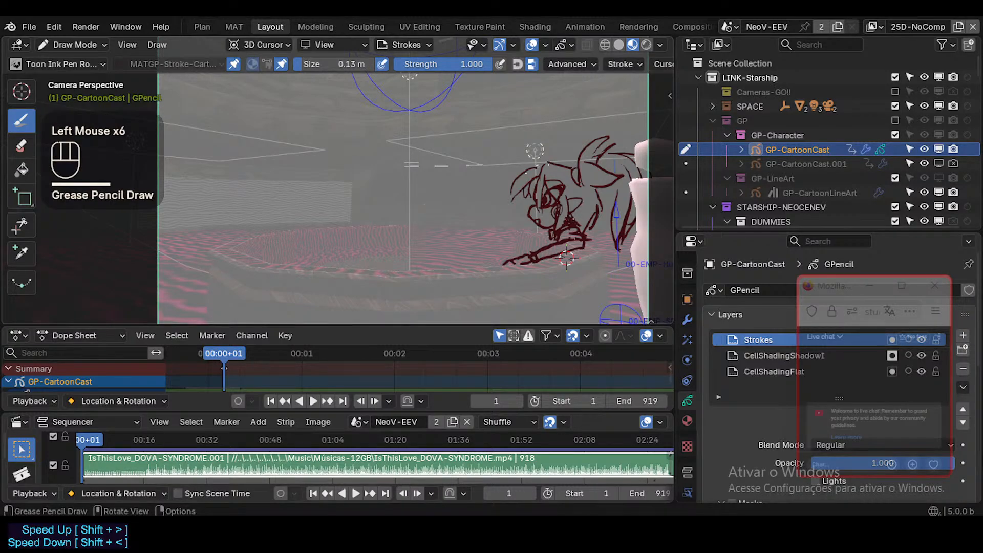
key(ctrl+z)
click(567, 259)
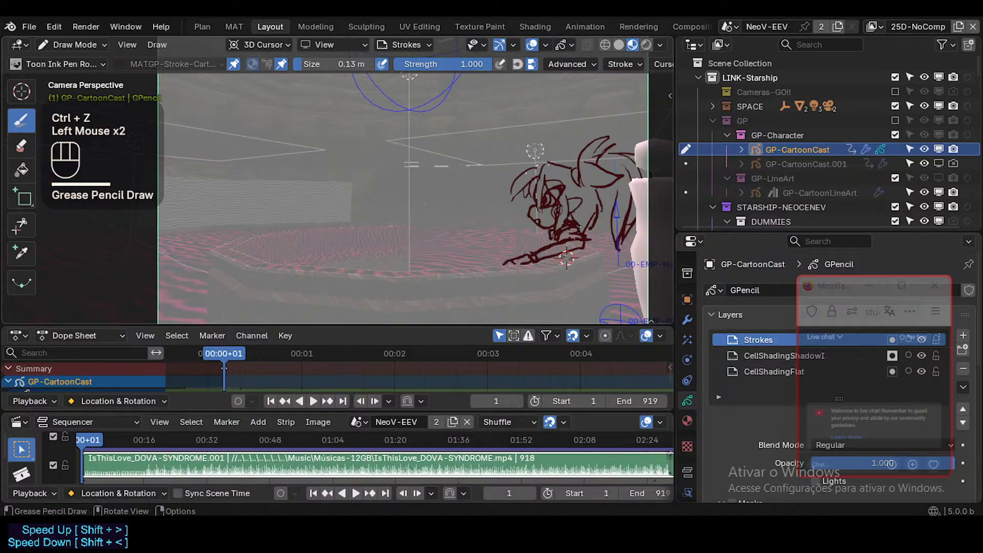
click(567, 259)
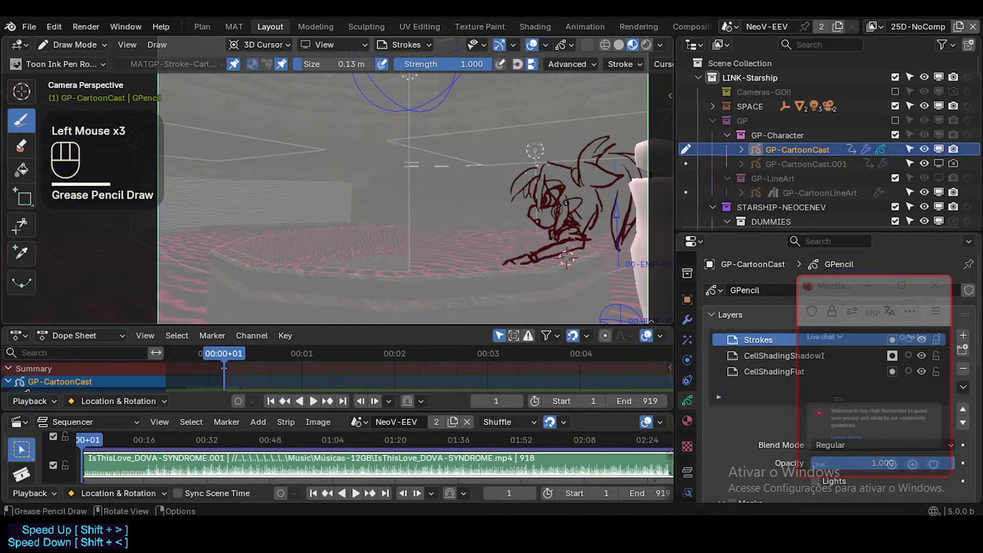
click(566, 259)
key(ctrl+z)
Try erasing the strokes around the character's cheek and chin.
ctrl+middle_drag(567, 258, 567, 278)
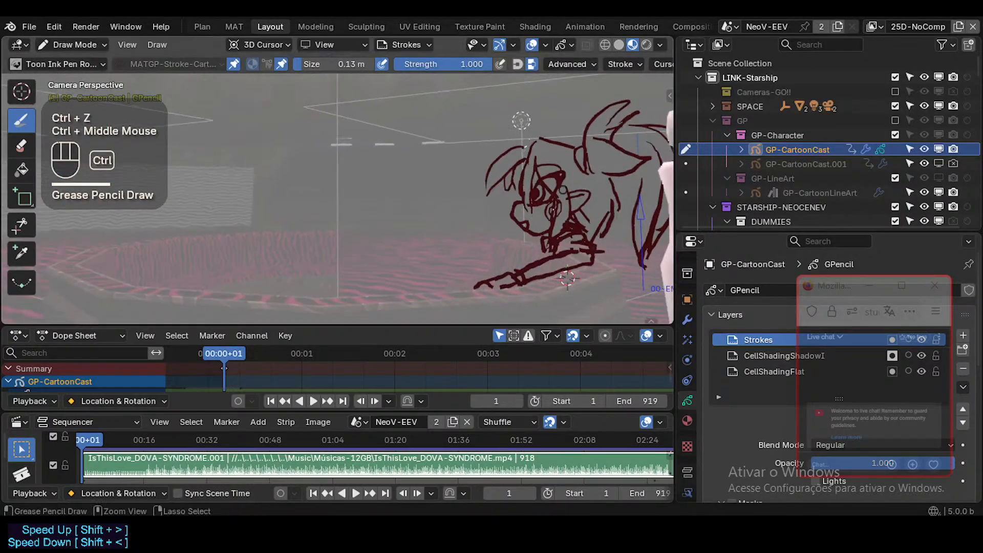
ctrl+click(567, 278)
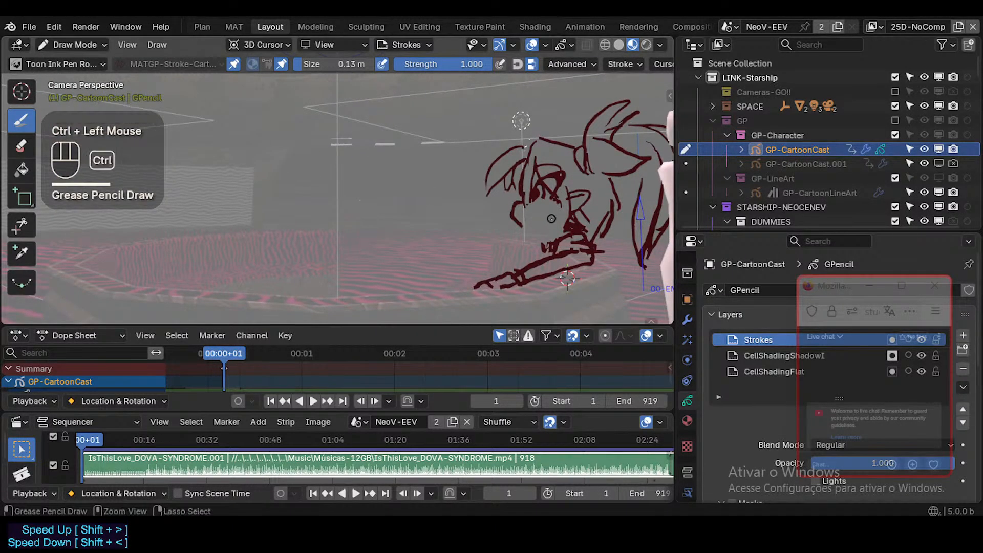
key(ctrl+z)
click(566, 278)
mouse_move(567, 278)
ctrl+middle_down()
mouse_move(552, 287)
mouse_move(546, 273)
ctrl+middle_up()
key(KP_0)
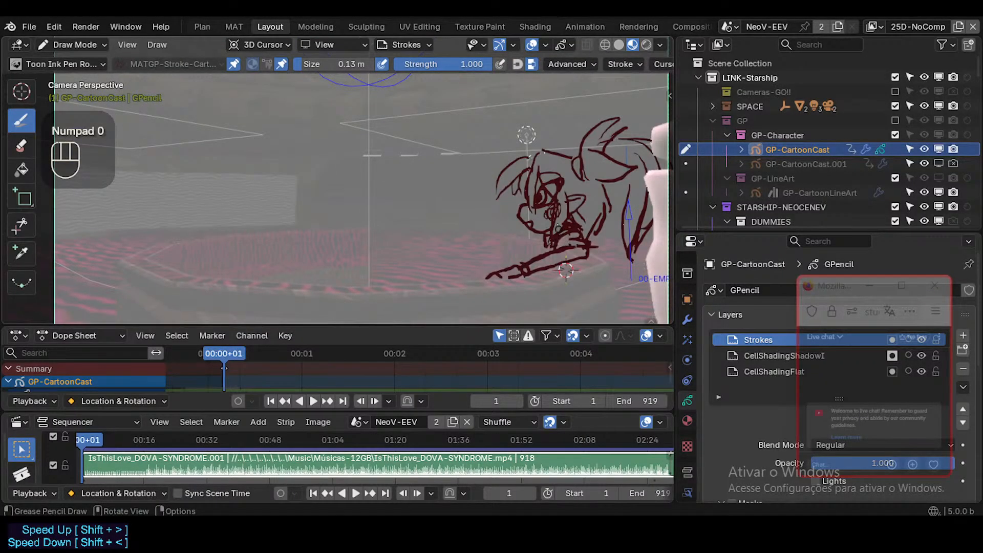
Place the 3D cursor on the front of the character's face and try retouching the cheek and jaw strokes, undoing those that do not fit.
shift+right_click(520, 207)
middle_drag(520, 207, 497, 204)
key(KP_0)
ctrl+click(552, 217)
key(ctrl+z)
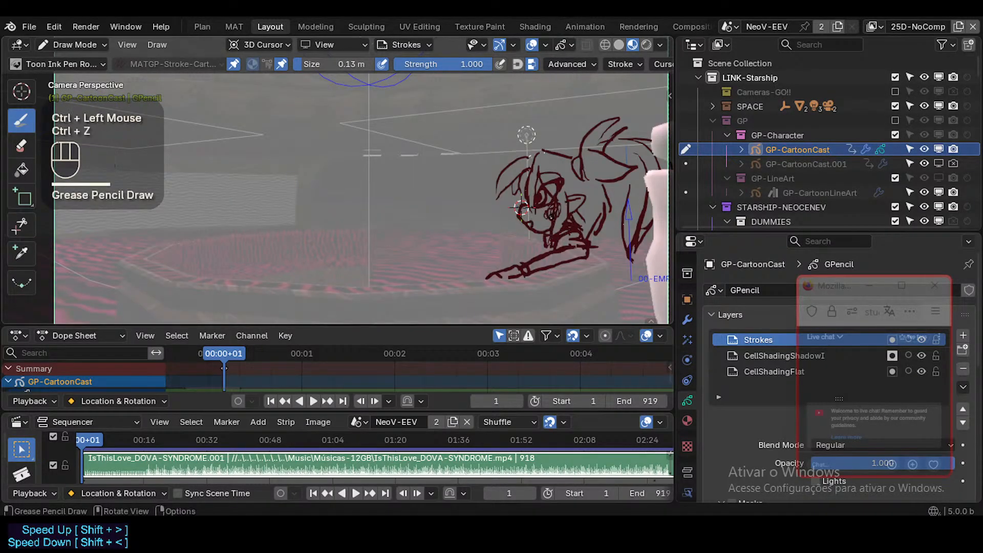
drag(558, 205, 561, 215)
shift+middle_drag(549, 217, 544, 227)
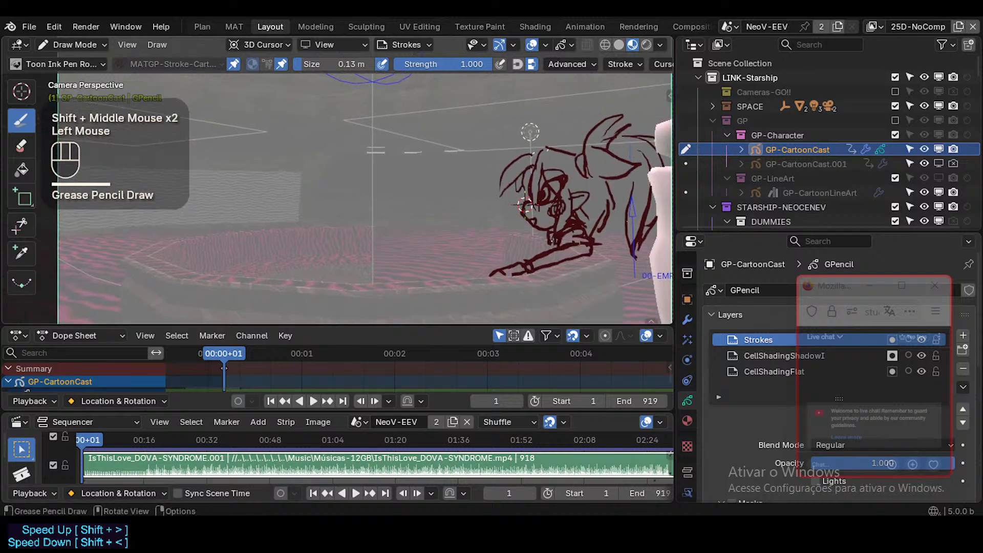
mouse_move(552, 240)
mouse_down()
mouse_move(535, 261)
mouse_move(540, 251)
mouse_up()
key(ctrl+z)
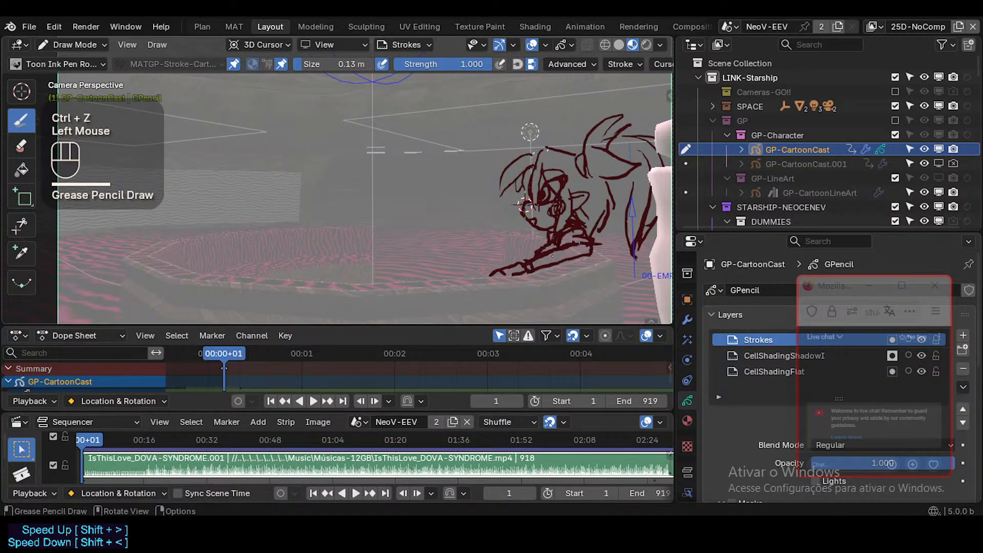
Try several curved strokes for a second hand on the tabletop in front of the drawn hand, undoing each one.
shift+middle_drag(540, 320, 534, 291)
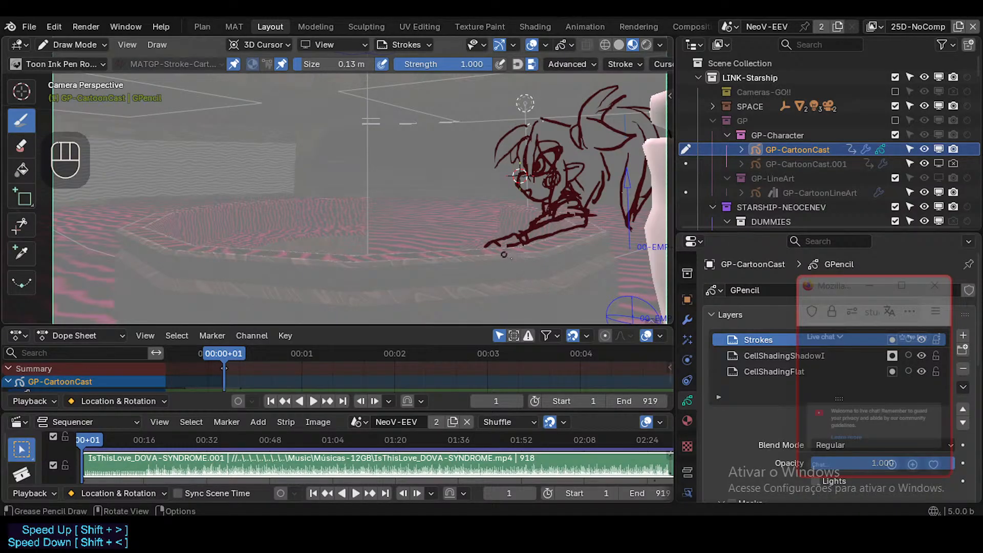
drag(503, 254, 451, 245)
key(ctrl+z)
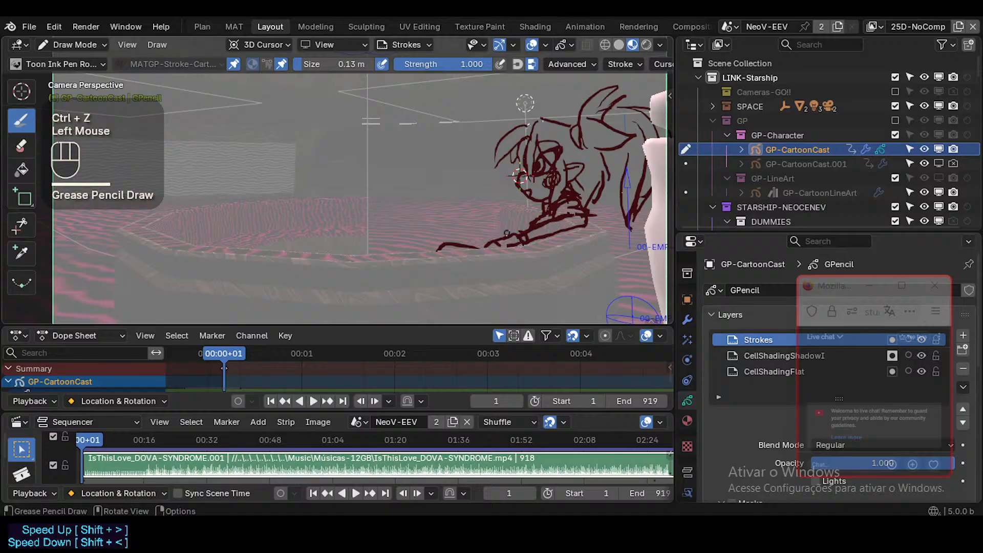
key(ctrl+z)
drag(462, 221, 439, 255)
key(ctrl+z)
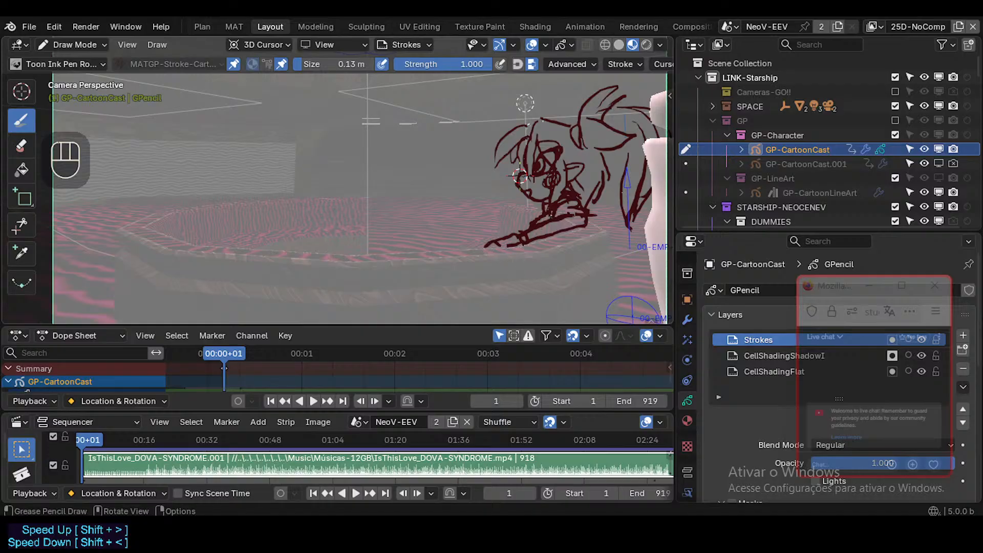
drag(477, 249, 441, 235)
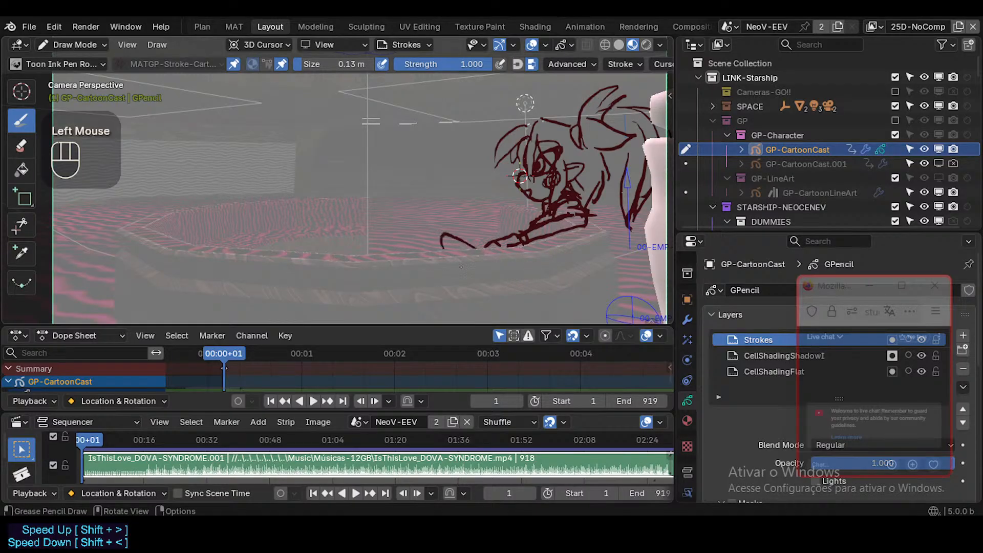
key(ctrl+z)
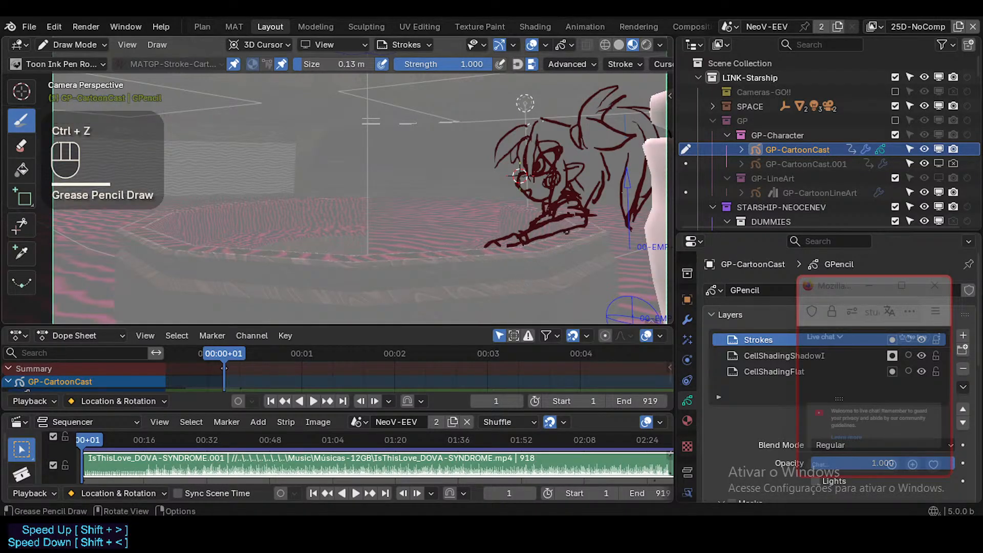
key(ctrl+z)
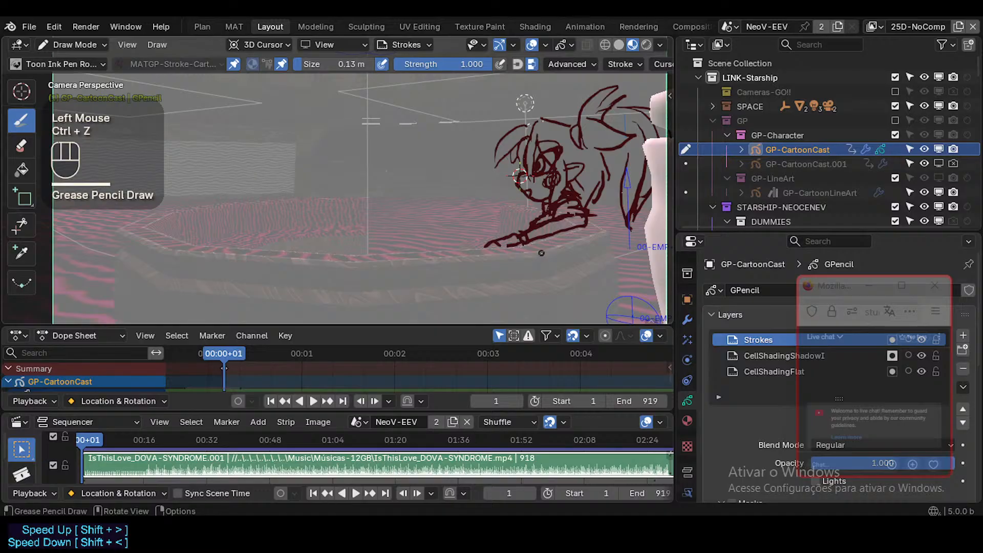
Check the table and character with the viewport overlays hidden and restored, and try to toggle X-Ray.
alt+click(545, 259)
key(shift+alt+z)
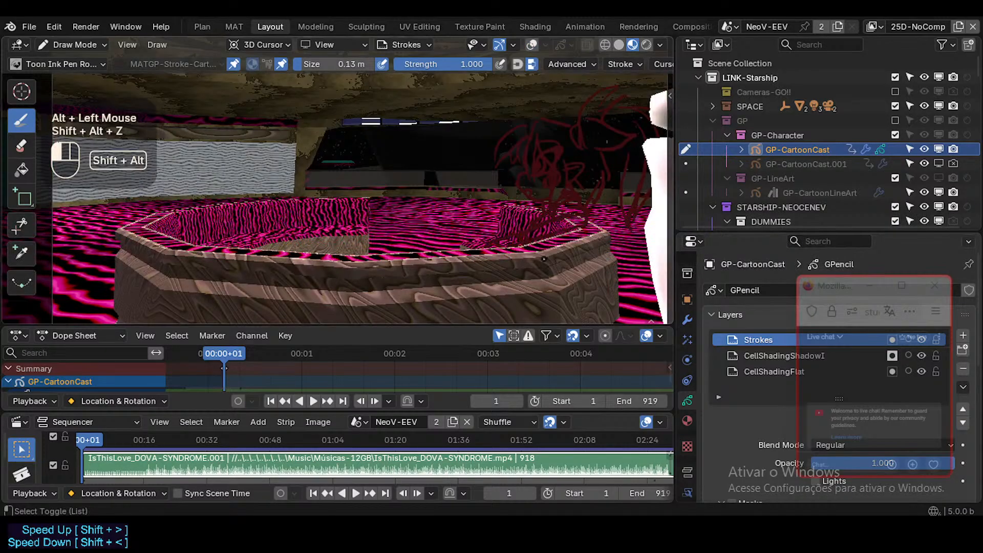
key(shift+alt+z)
key(alt+z)
key(alt+z)
key(alt+z)
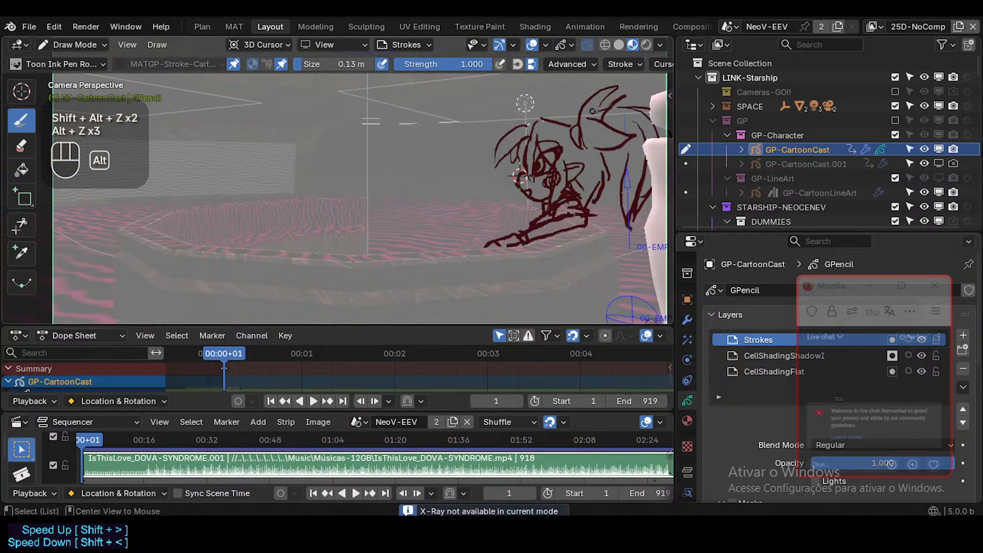
Inspect the scene in wireframe shading with X-Ray on and off, and return to Material Preview.
click(607, 45)
click(606, 44)
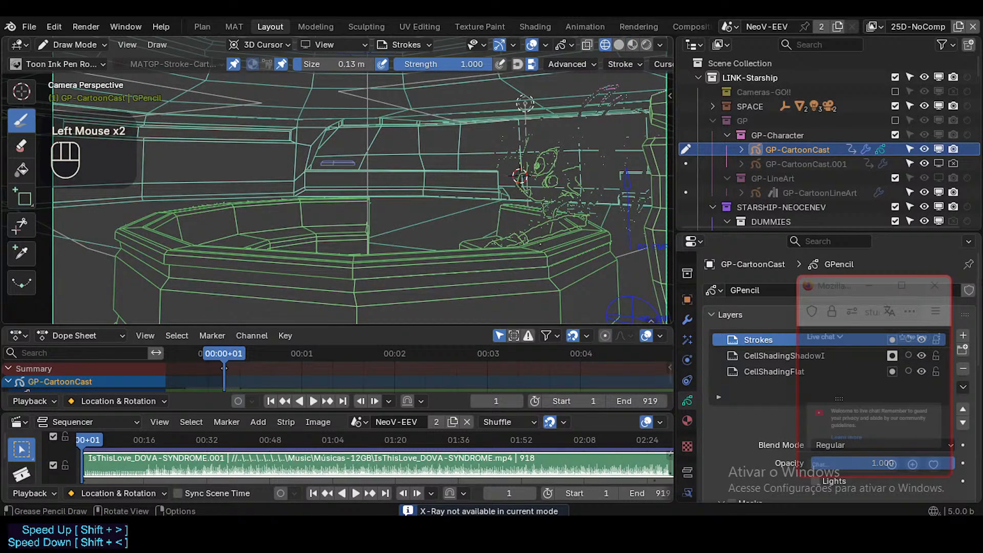
key(ctrl+z)
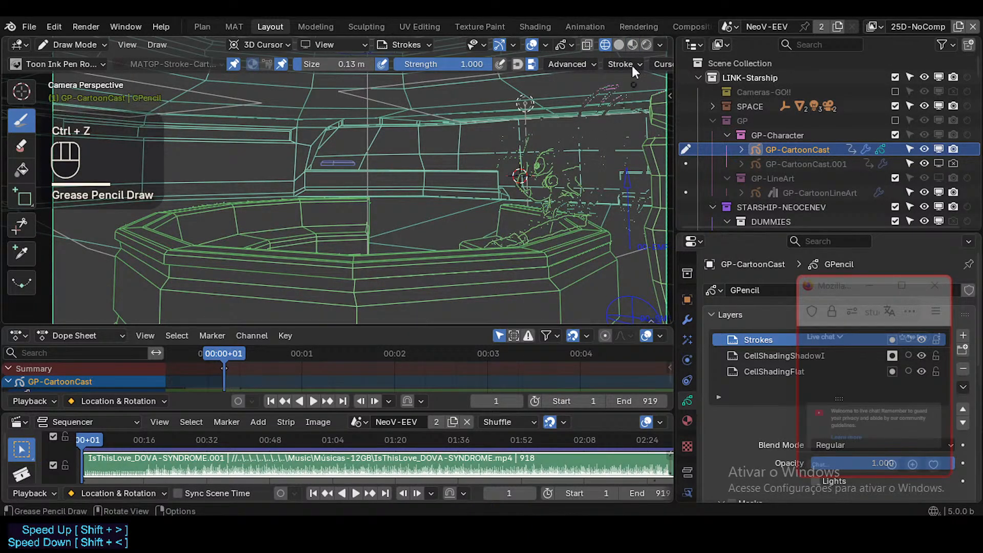
click(659, 44)
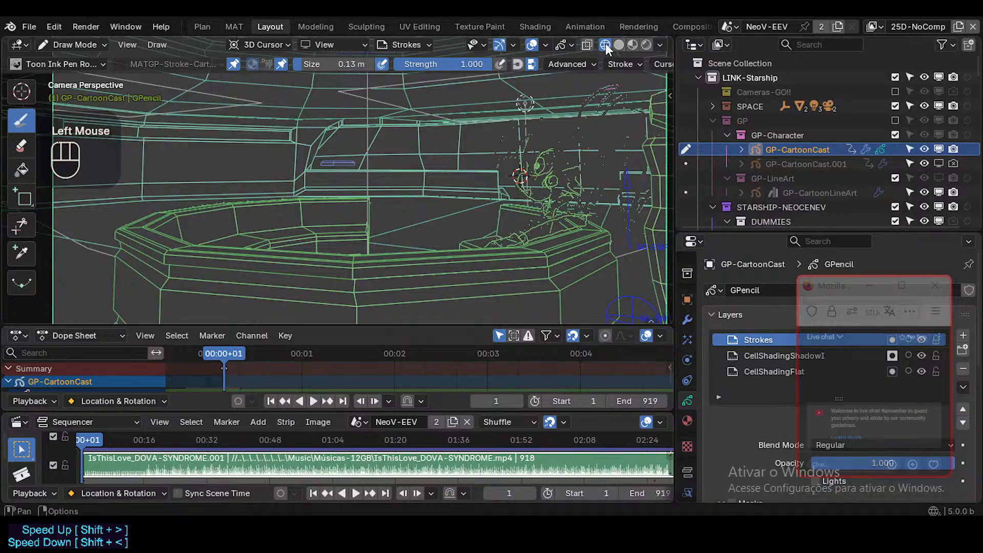
click(590, 45)
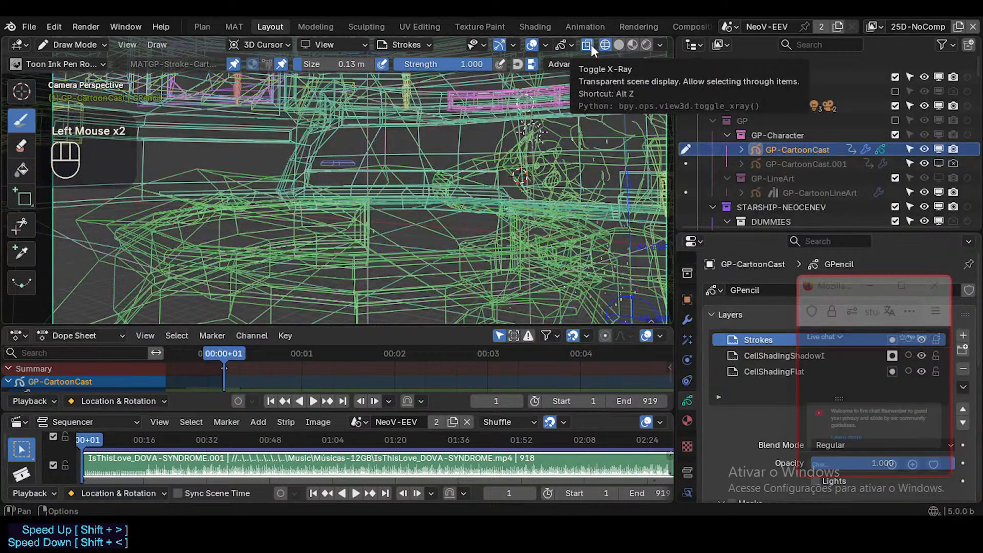
click(591, 44)
click(590, 44)
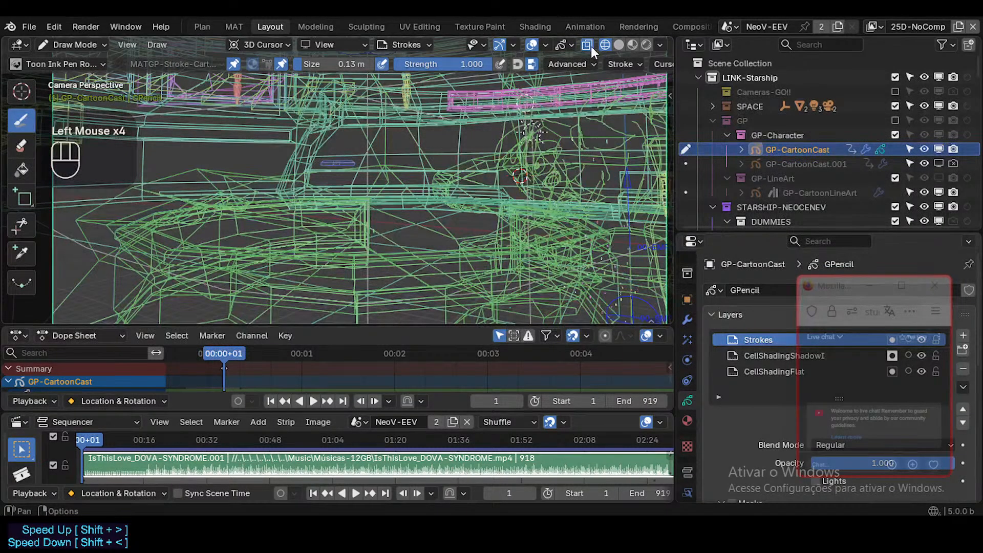
click(591, 46)
click(660, 46)
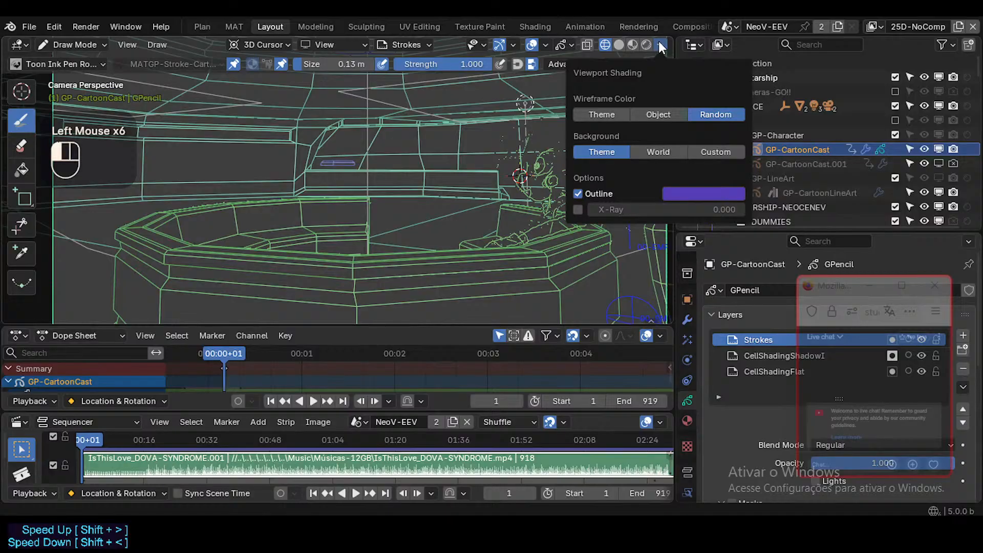
key(ctrl+Tab)
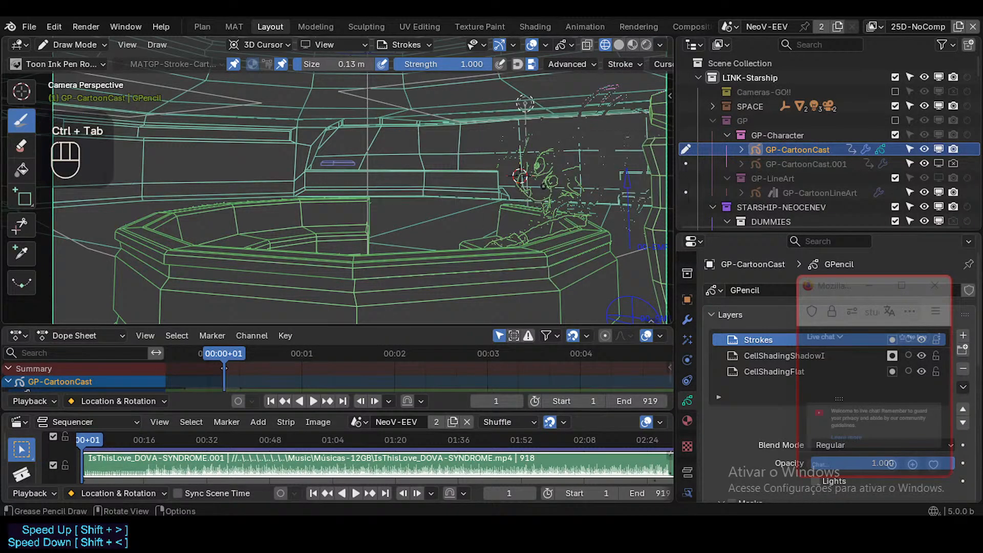
click(632, 45)
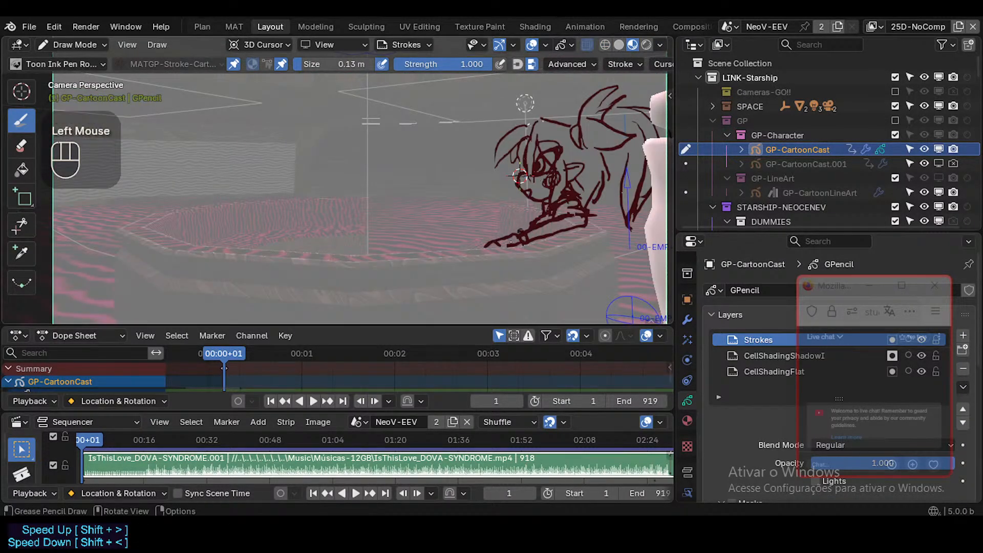
Try a low arched stroke on the tabletop ahead of the fingers, undoing each version.
shift+middle_drag(561, 233, 571, 233)
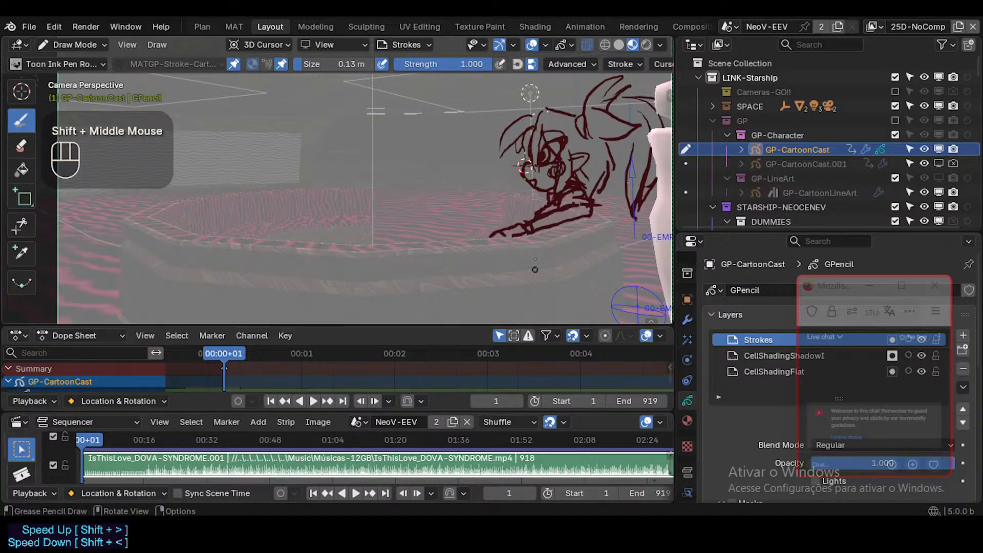
mouse_move(489, 237)
mouse_down()
mouse_move(459, 237)
mouse_move(475, 228)
mouse_move(432, 240)
mouse_up()
key(ctrl+z)
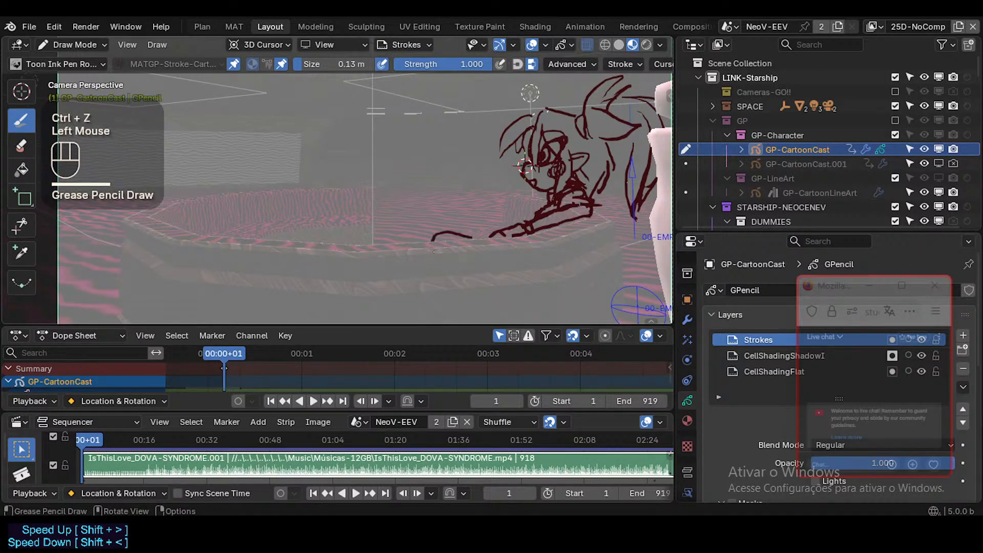
key(ctrl+z)
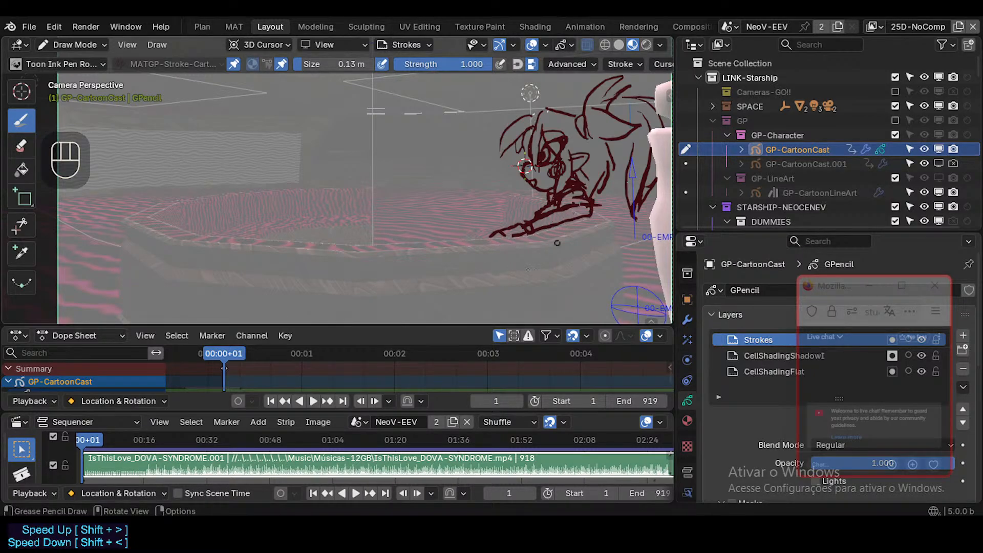
click(493, 241)
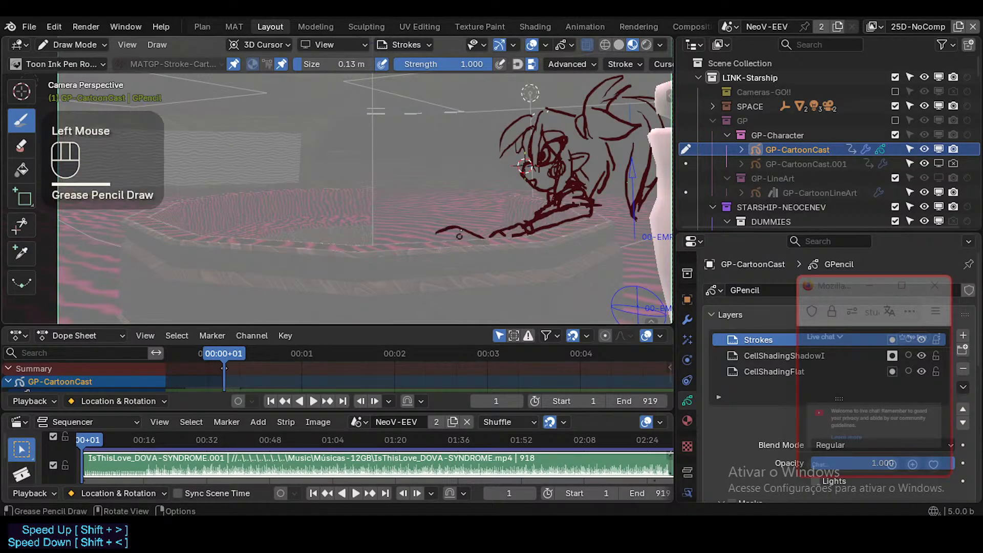
key(ctrl+z)
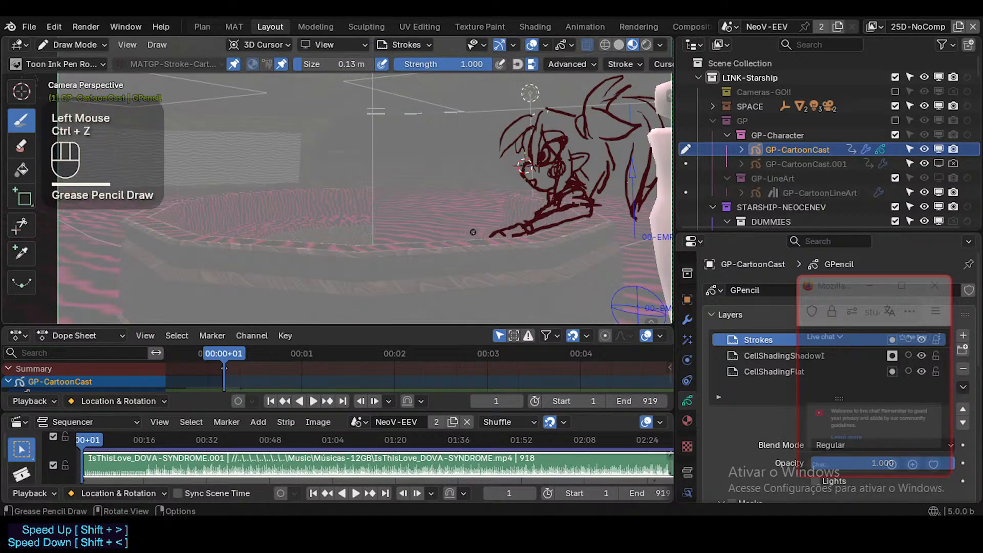
click(578, 224)
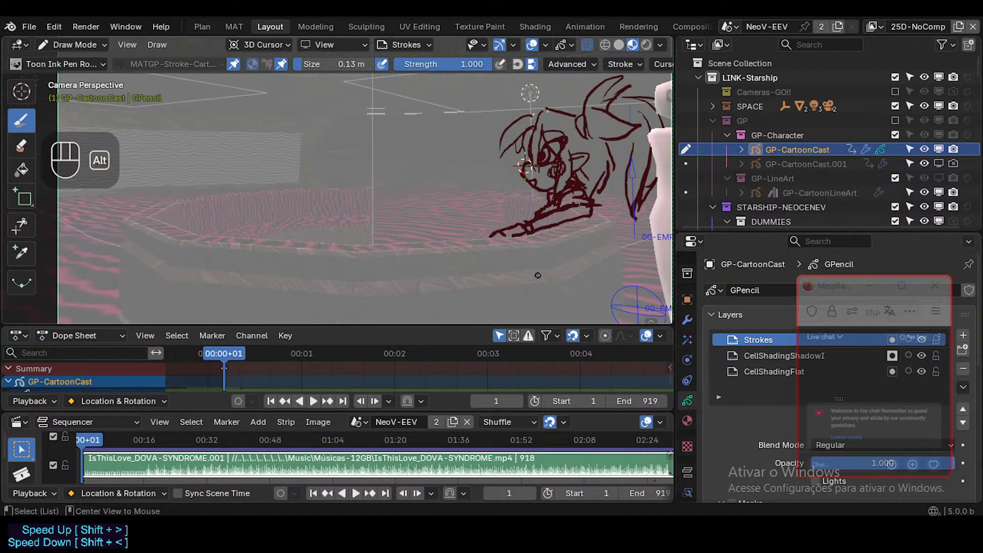
Show the wireframe overlay on top of the Material Preview scene, keeping the overlays and gizmos enabled.
key(alt+z)
key(shift+alt+z)
key(ctrl+shift+alt+z)
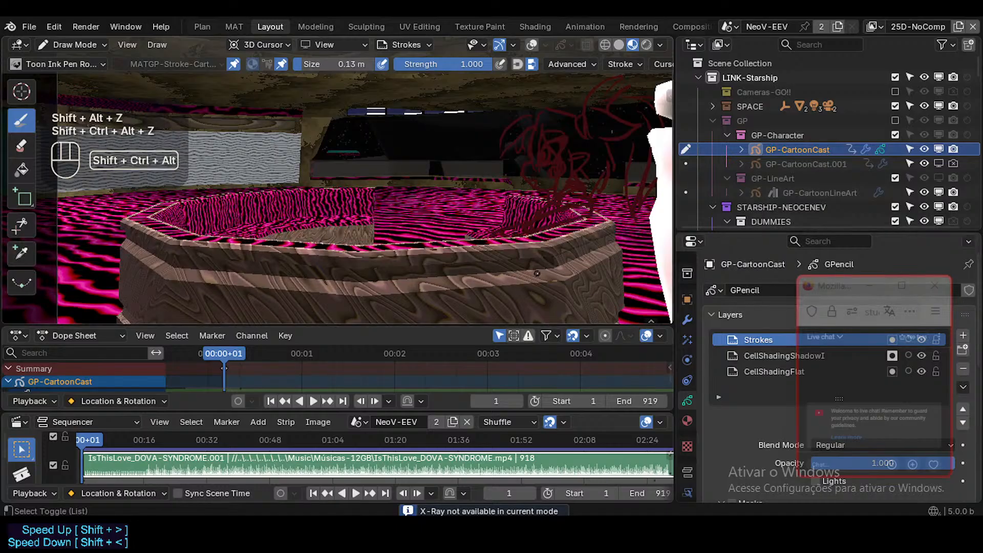
key(ctrl+shift+alt+z)
key(shift+alt+z)
key(ctrl+alt+z)
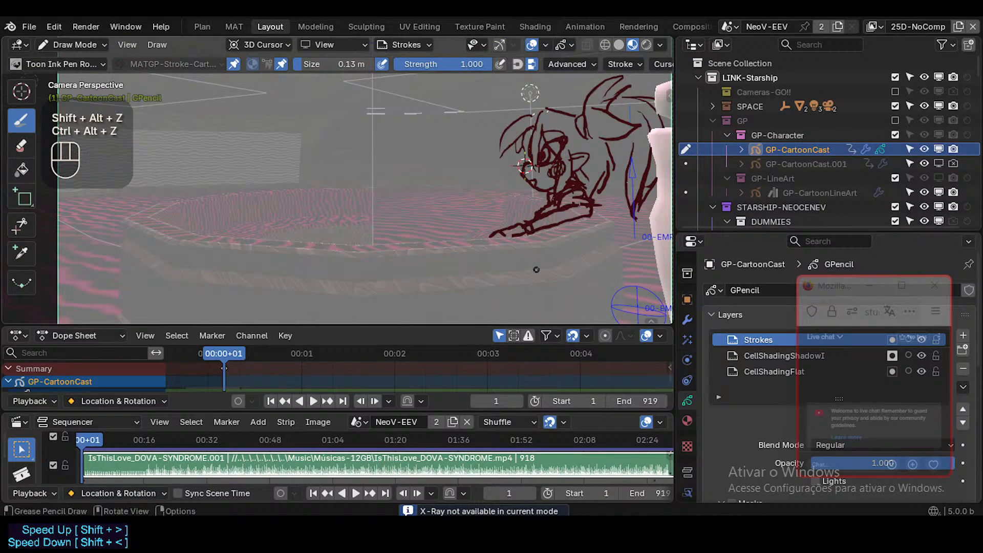
key(ctrl+alt+z)
key(ctrl+shift+alt+z)
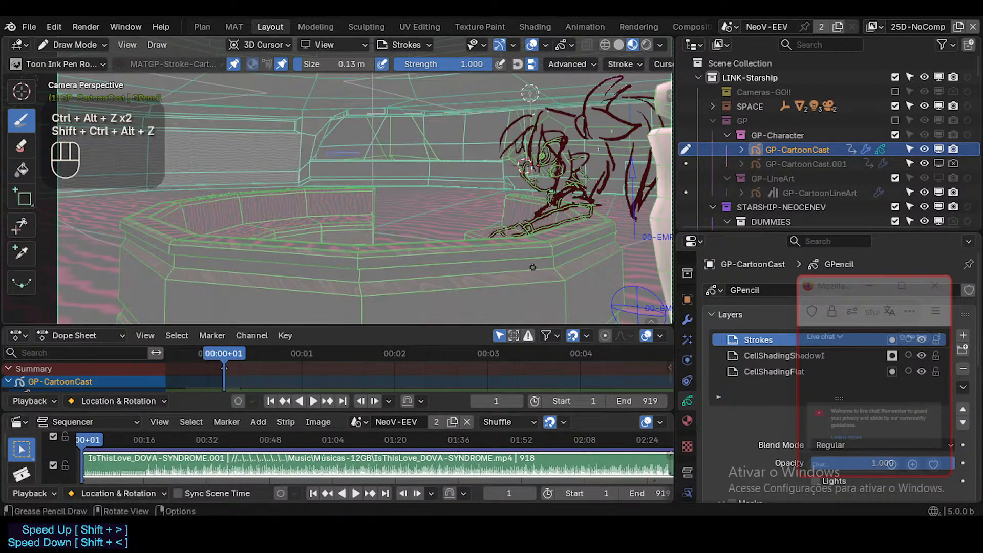
Switch the viewport to wireframe shading with X-Ray off, checking the drawing's depth against the table from another angle.
click(604, 45)
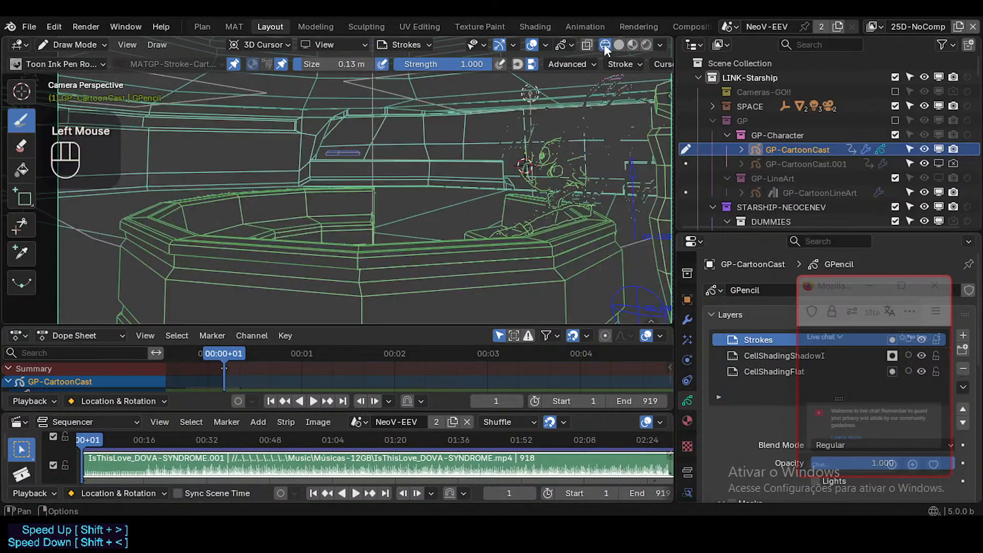
click(587, 45)
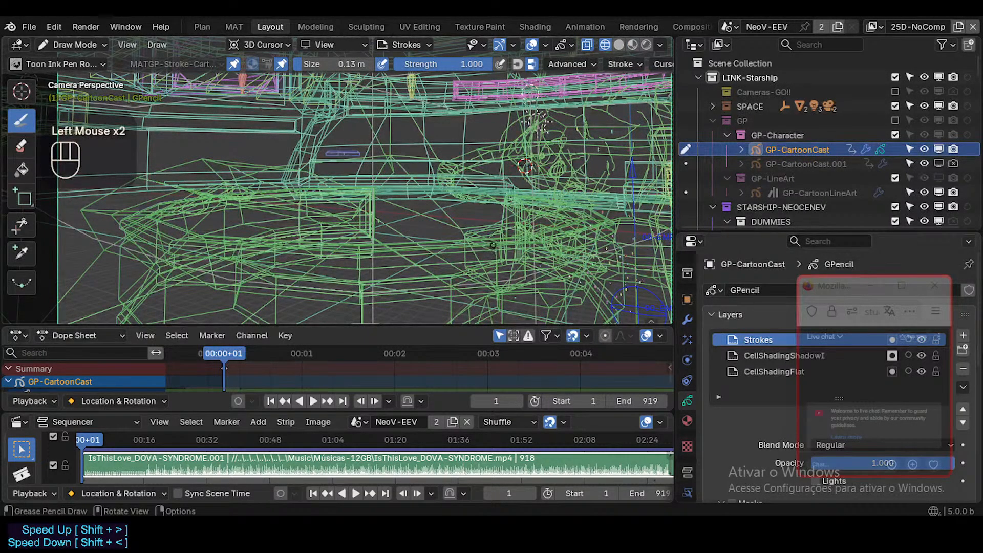
click(587, 45)
mouse_move(487, 174)
middle_down()
mouse_move(553, 241)
mouse_move(513, 272)
mouse_move(512, 287)
mouse_move(535, 291)
mouse_move(190, 84)
mouse_move(339, 102)
middle_up()
key(KP_0)
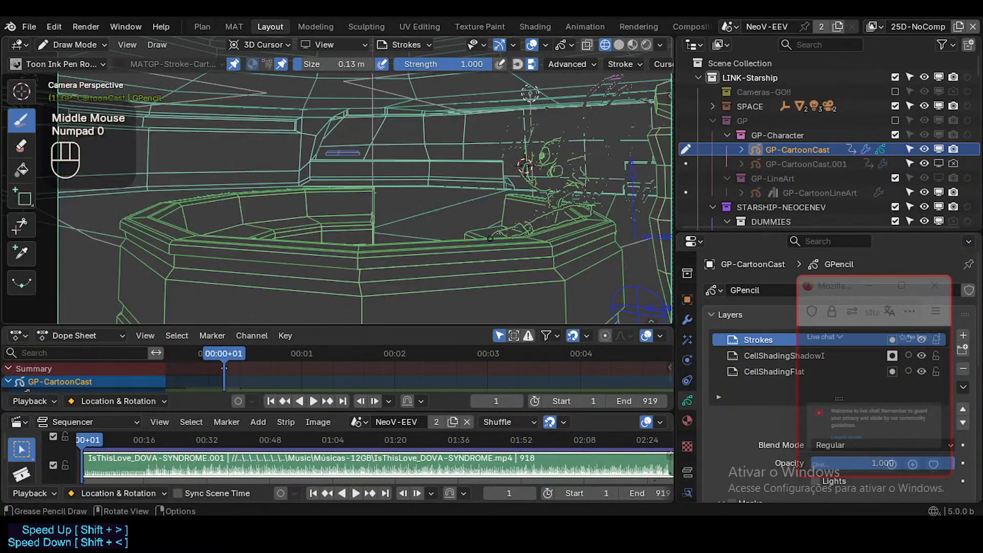
Scale all GP-CartoonCast strokes down slightly in Edit Mode, nudge them upward over the table, and return to Draw Mode.
key(Tab)
key(a)
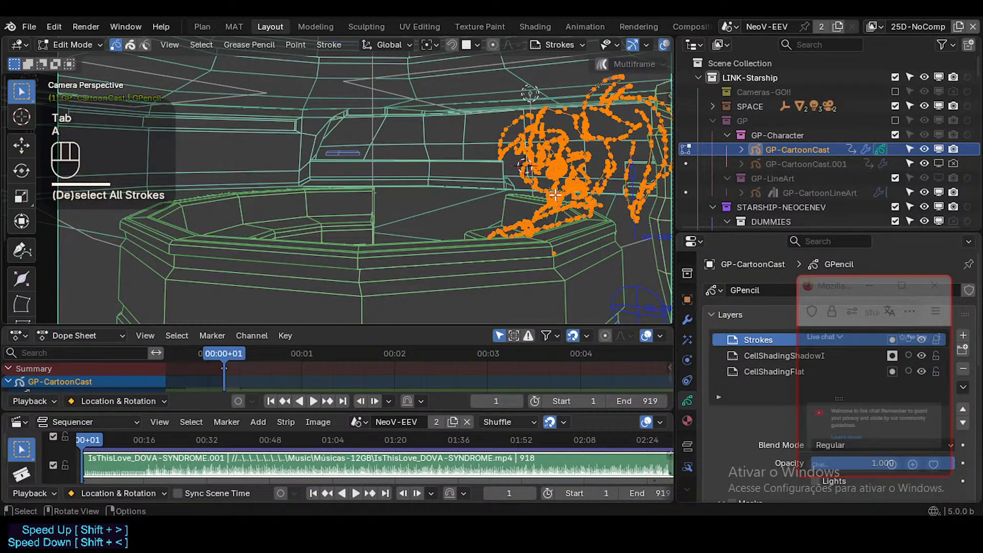
key(s)
click(593, 145)
key(g)
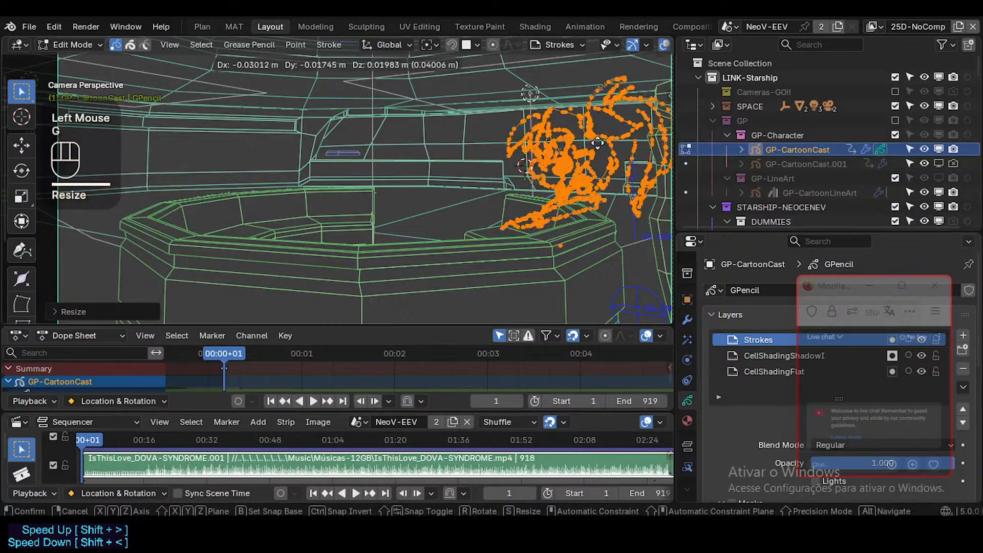
click(596, 143)
key(alt+a)
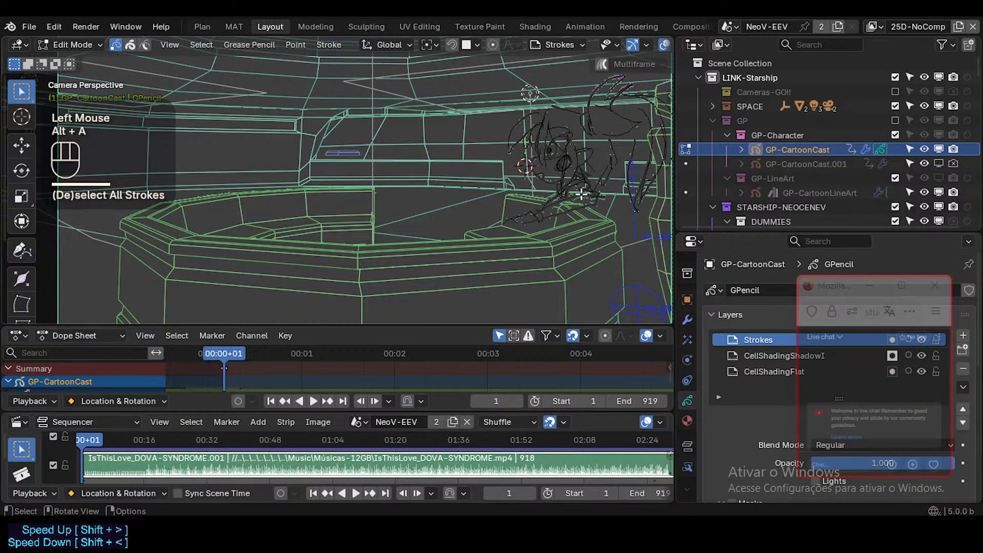
key(Tab)
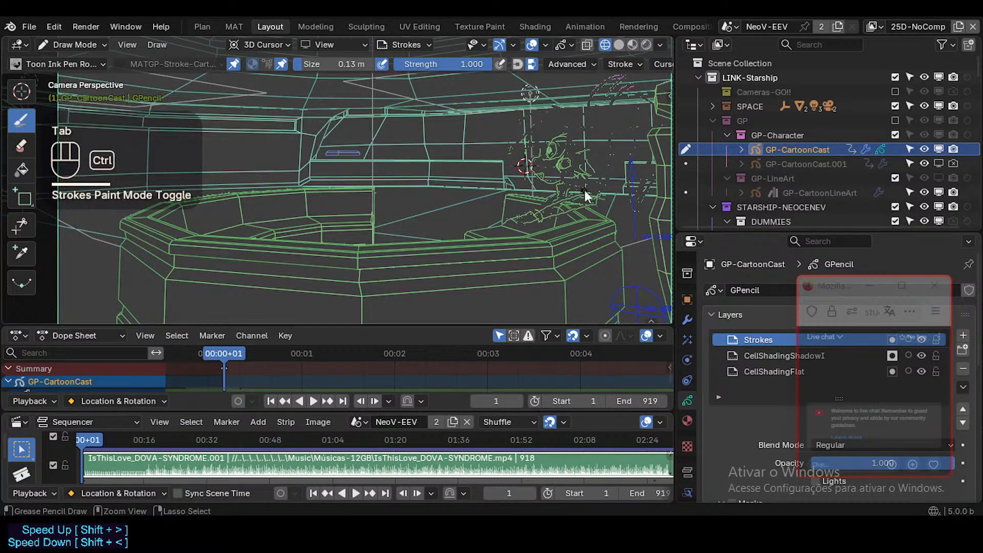
Reselect GP-CartoonCast in Object Mode, switch the viewport to Material Preview shading, and return to Draw Mode.
key(ctrl+Tab)
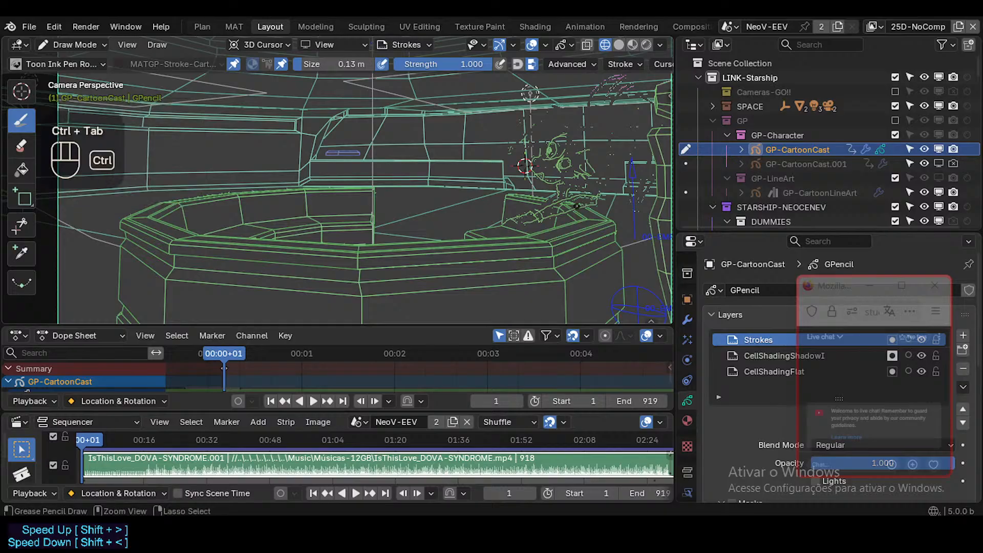
key(ctrl+Tab)
click(558, 206)
click(562, 207)
key(ctrl+Tab)
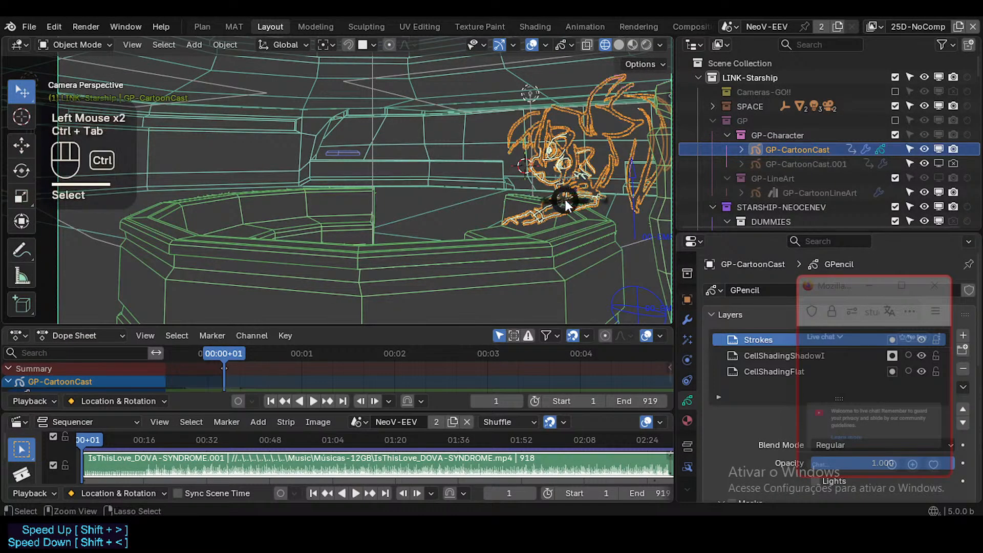
click(563, 194)
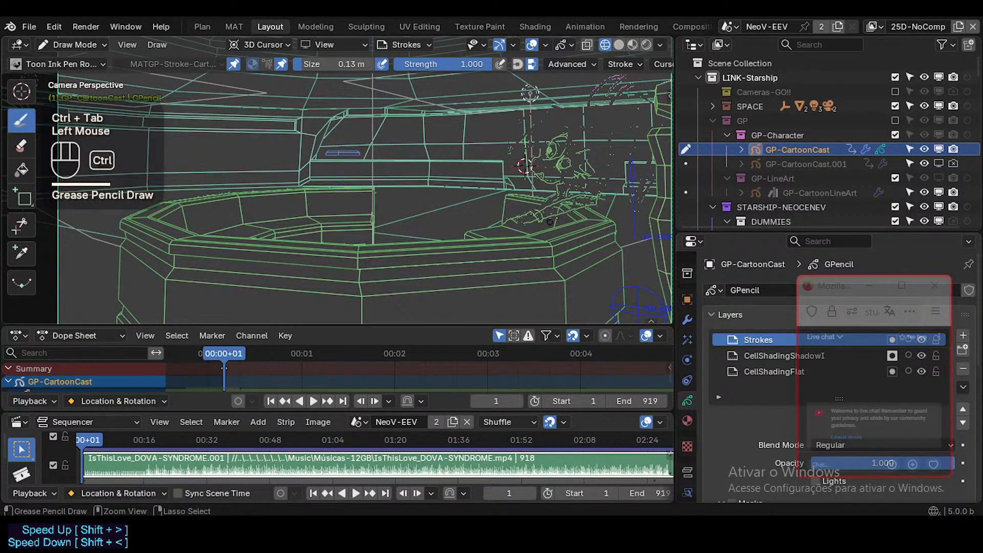
key(ctrl+z)
key(ctrl+Tab)
click(562, 183)
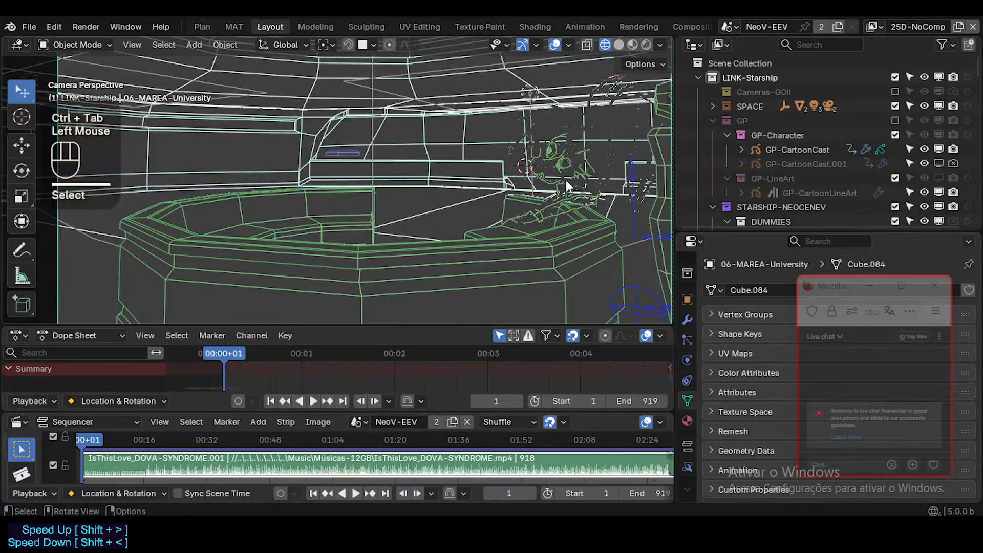
click(576, 172)
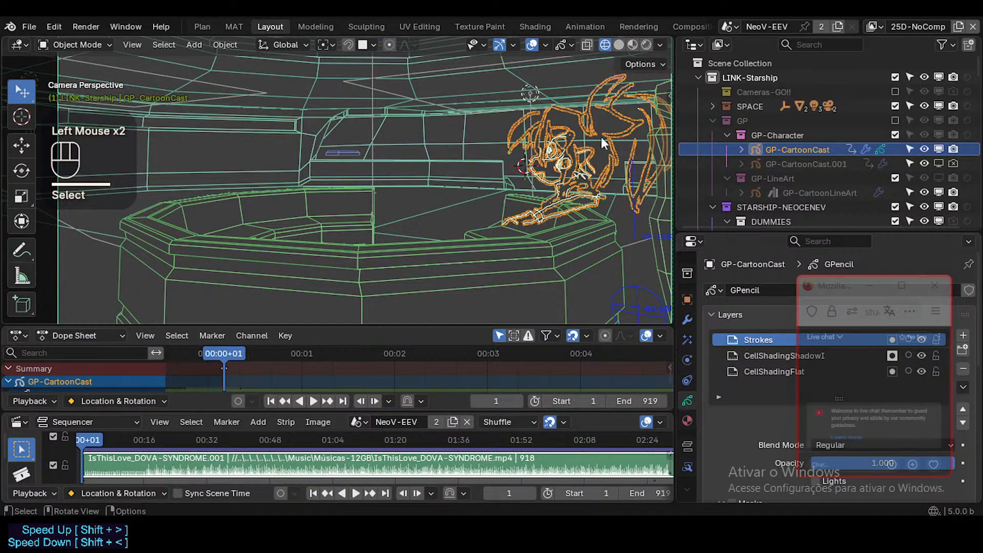
click(634, 44)
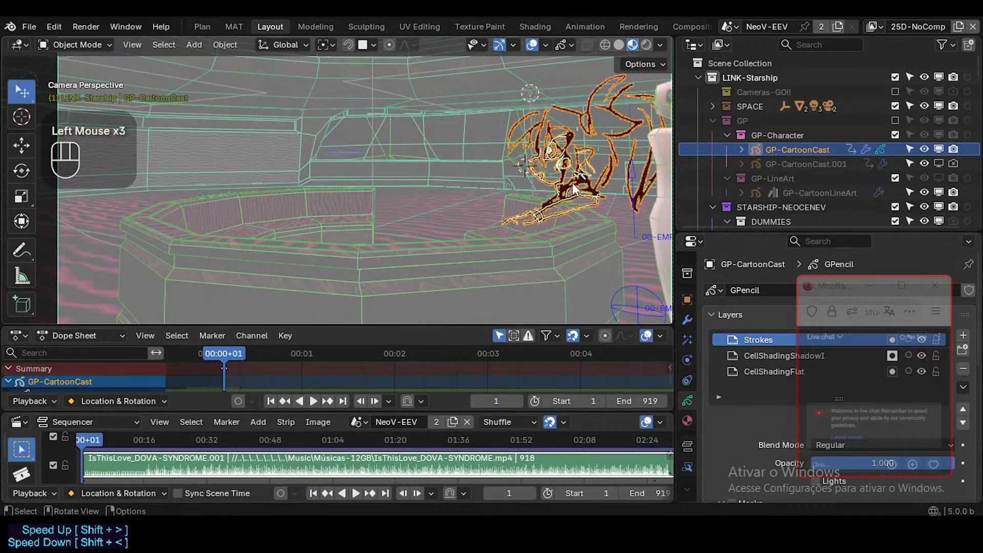
key(ctrl+Tab)
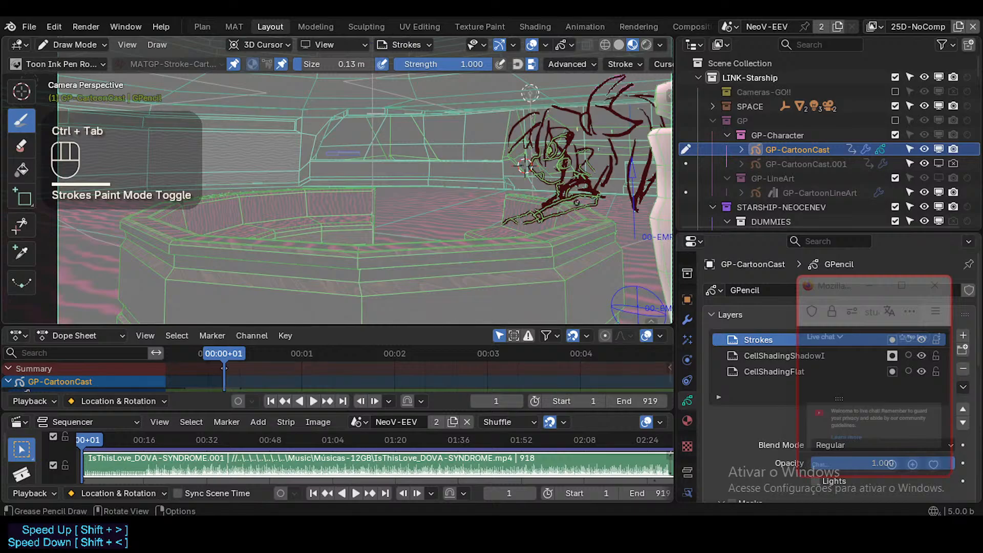
Undo the trial mark at the forearm and place the 3D cursor on the character's hair.
click(577, 202)
key(ctrl+z)
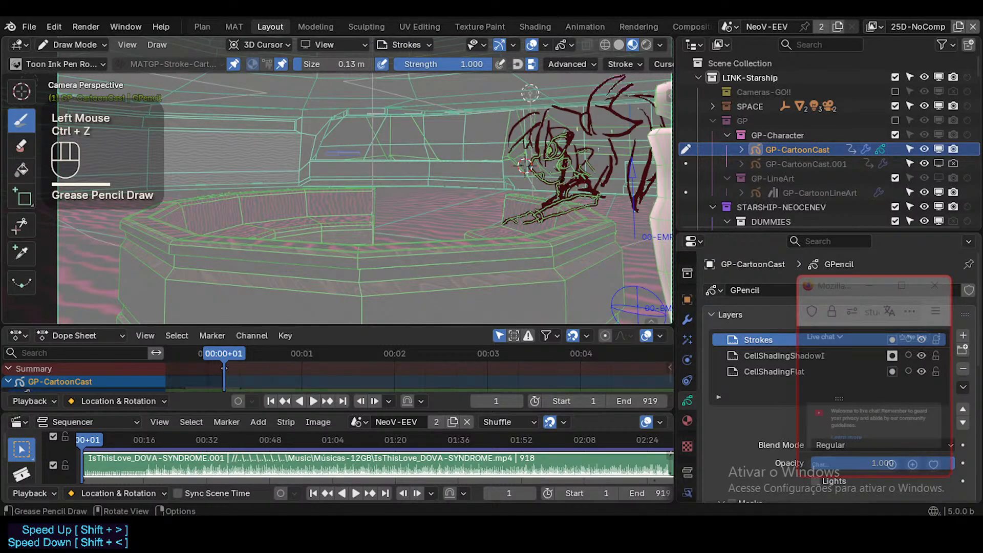
key(shift)
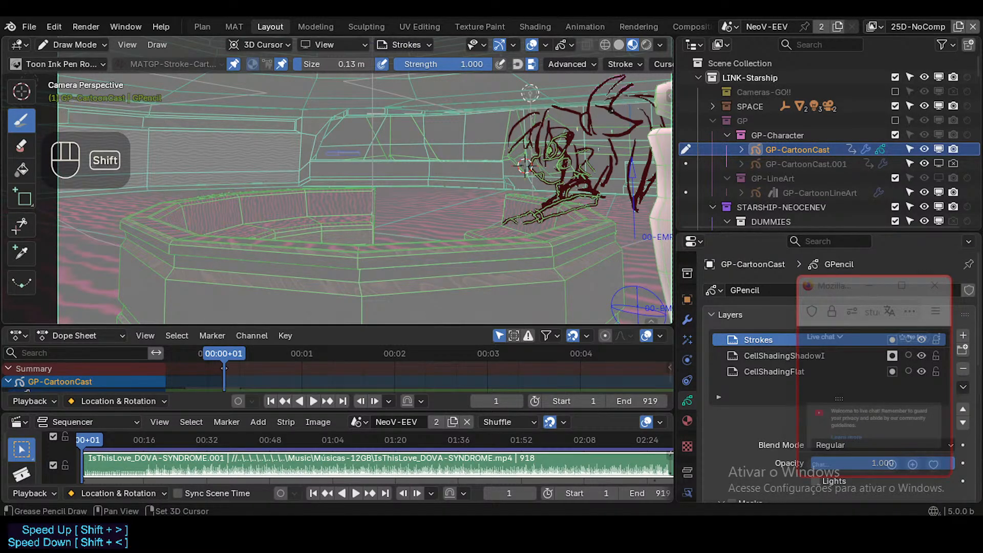
shift+right_click(612, 111)
Draw short strokes beneath the character's forearm, undoing the rejected versions and the arched trial stroke on the tabletop.
mouse_move(571, 203)
mouse_down()
mouse_move(562, 224)
mouse_move(580, 208)
mouse_move(571, 223)
mouse_move(541, 224)
mouse_move(536, 232)
mouse_move(549, 237)
mouse_move(505, 234)
mouse_up()
key(ctrl+z)
click(581, 203)
key(ctrl+z)
key(ctrl+z)
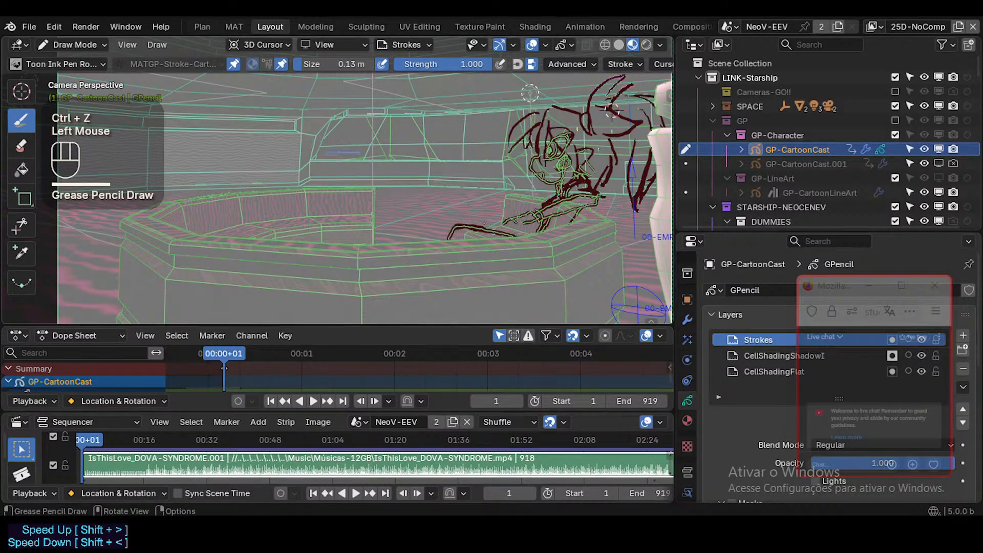
key(ctrl+z)
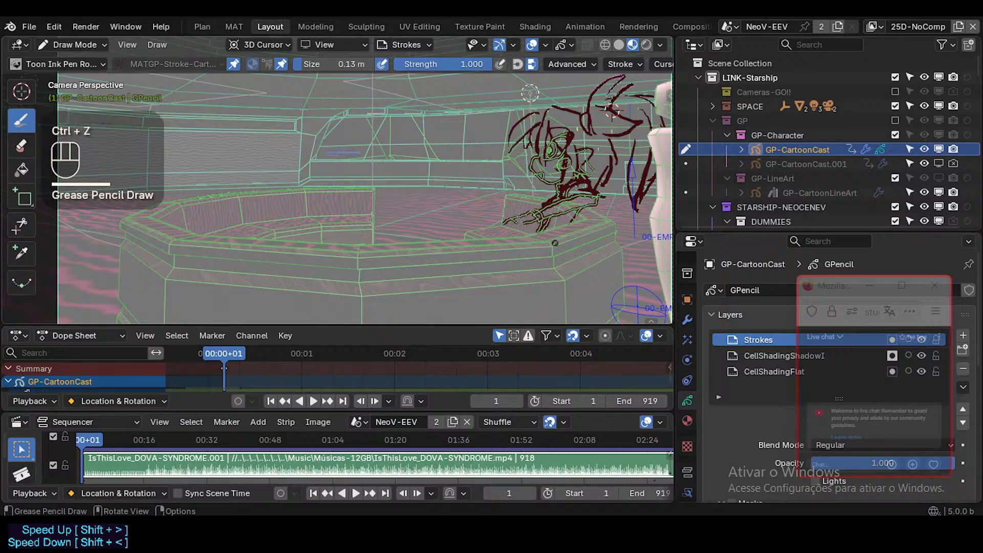
Try short strokes on the tabletop just below the fingers, undoing each one.
drag(512, 228, 508, 236)
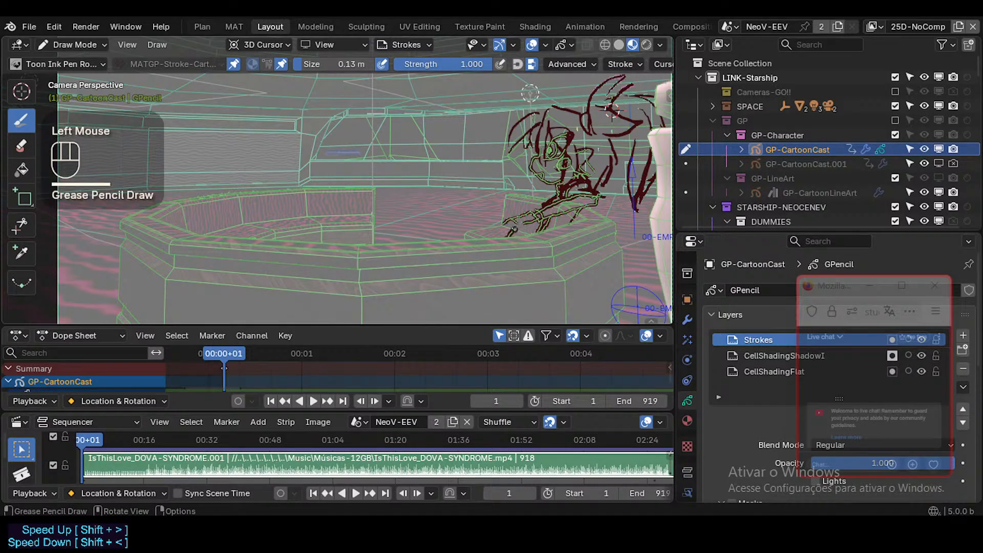
click(514, 231)
key(ctrl+z)
key(ctrl+z)
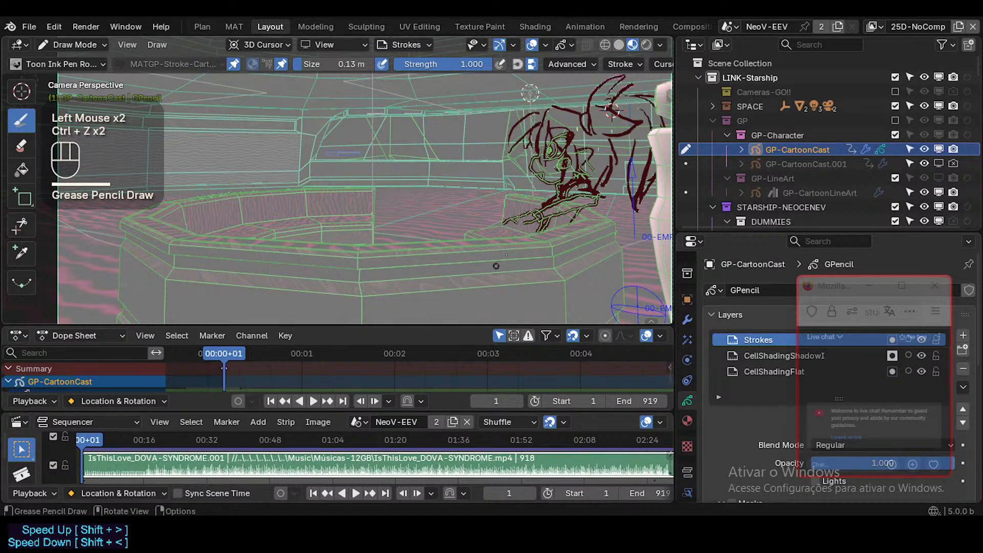
click(504, 231)
key(ctrl+z)
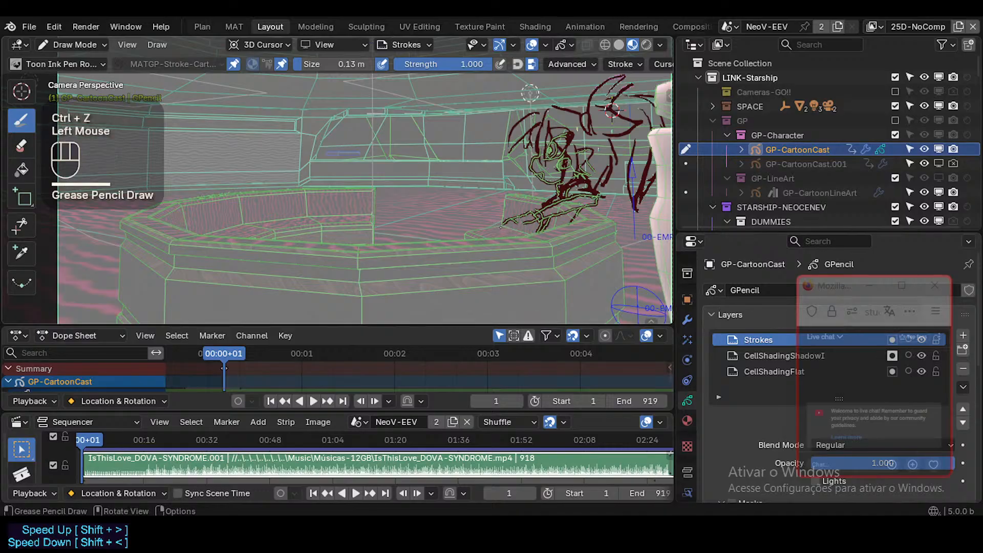
key(ctrl+z)
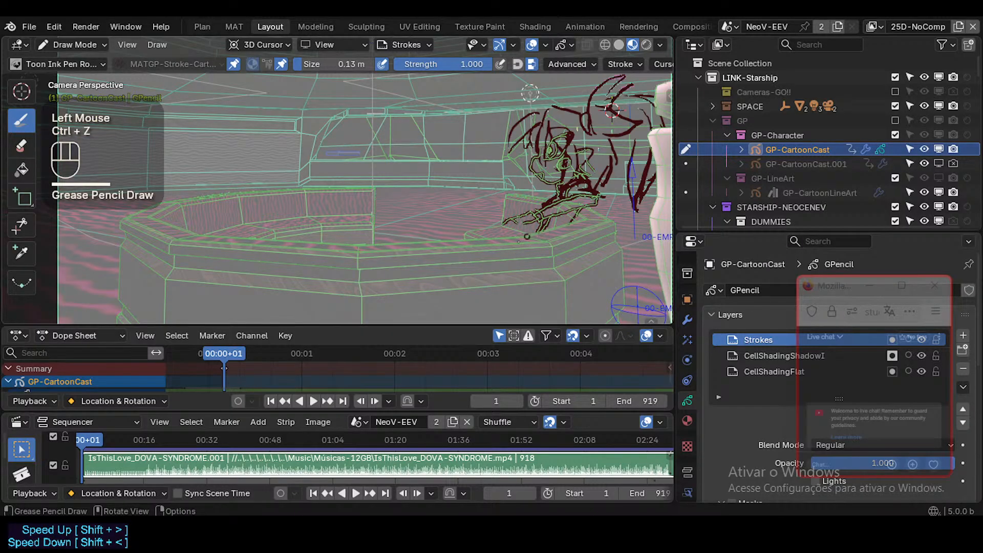
Draw a low arched stroke across the tabletop, reaching from below the fingers toward the table's middle.
drag(505, 237, 439, 221)
key(ctrl+z)
mouse_move(512, 237)
mouse_down()
mouse_move(447, 223)
mouse_move(431, 241)
mouse_up()
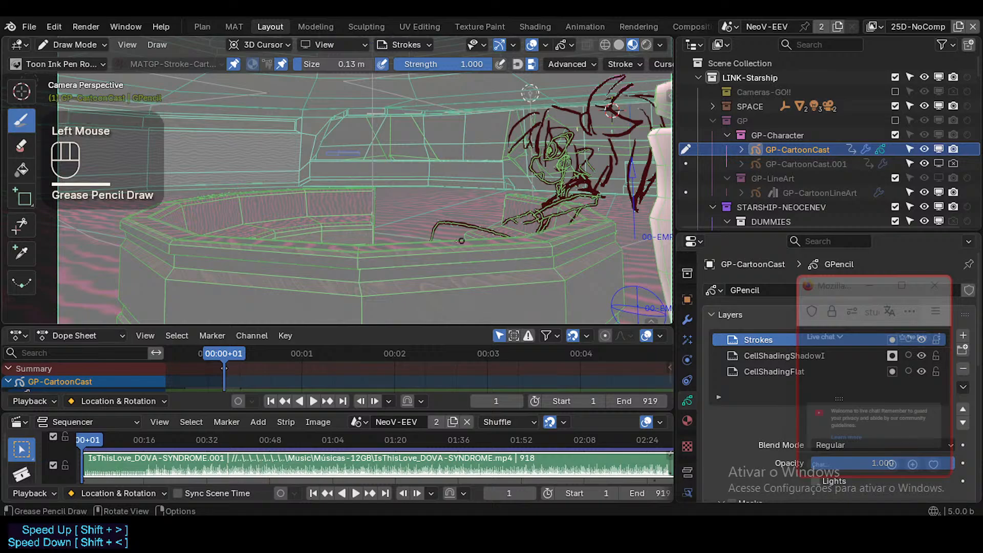
ctrl+middle_drag(460, 239, 511, 223)
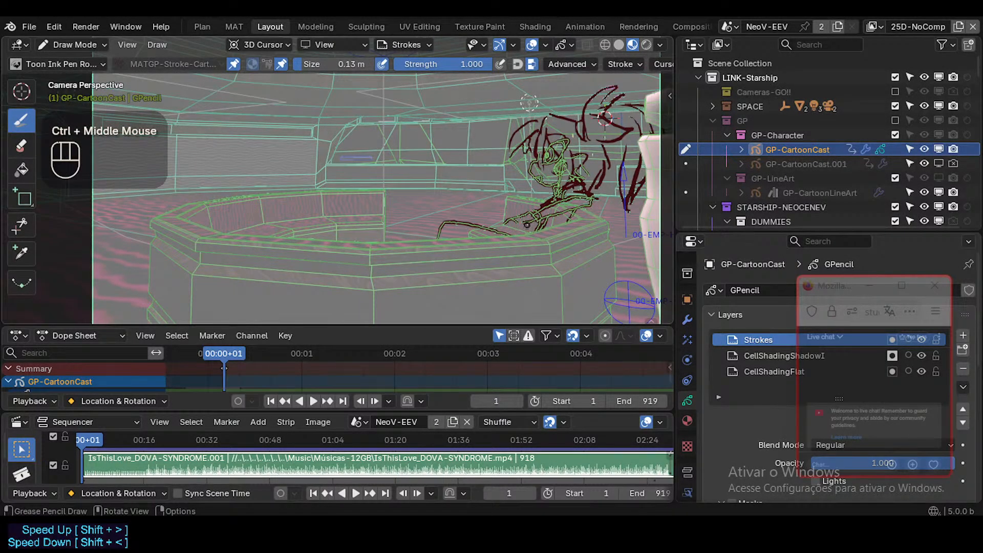
ctrl+middle_drag(481, 235, 524, 223)
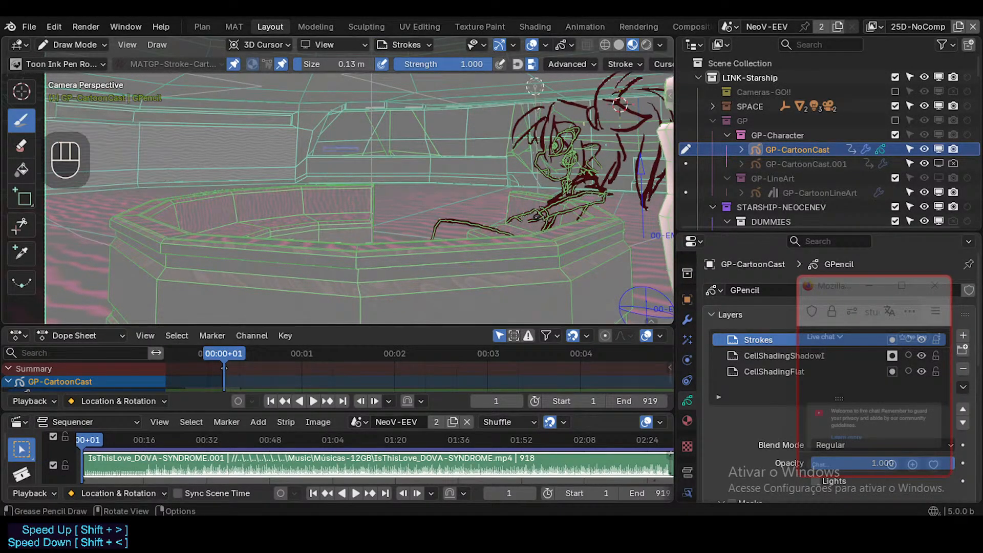
Try to select the linked forearm strokes of the character in Edit Mode.
key(Tab)
key(alt+a)
key(l)
click(534, 211)
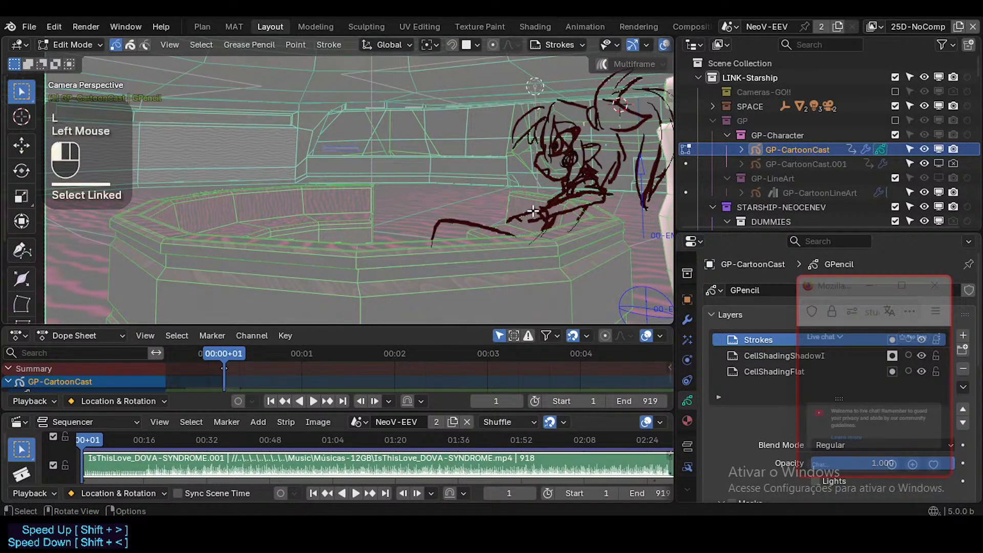
key(l)
key(l)
key(l)
key(l)
click(561, 202)
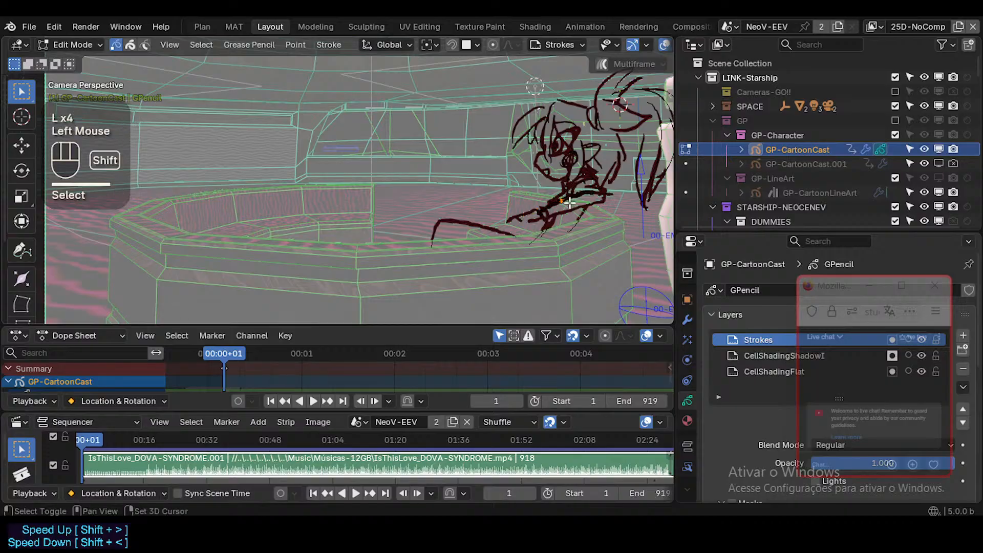
shift+middle_drag(561, 201, 487, 237)
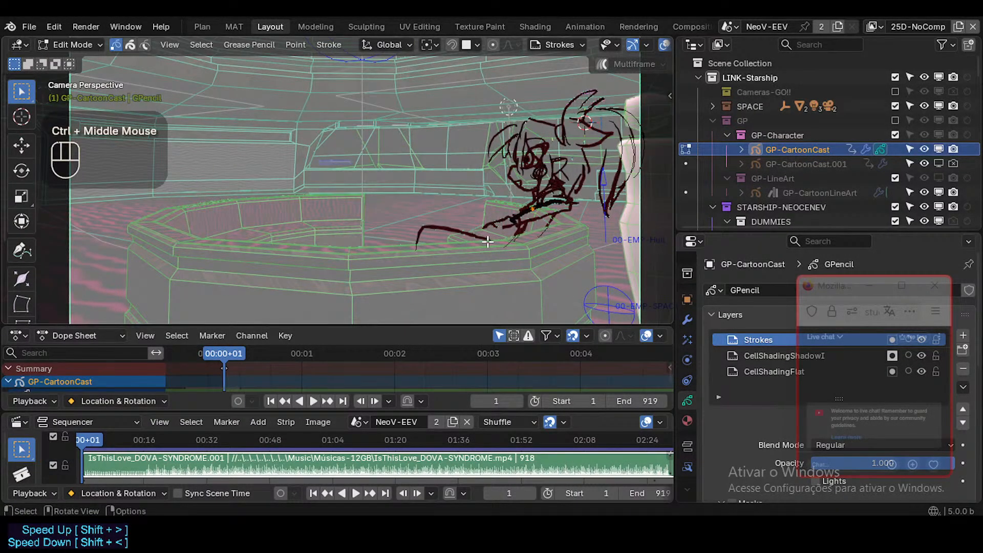
Leave Edit Mode with nothing selected and examine from outside the camera how the drawing sits beside the table and the dummy.
key(ctrl+Tab)
key(alt+a)
mouse_move(447, 201)
middle_down()
mouse_move(477, 212)
mouse_move(458, 209)
middle_up()
scroll(478, 212, down, 3)
scroll(478, 212, up, 1)
key(shift+grave)
key(d)
key(w)
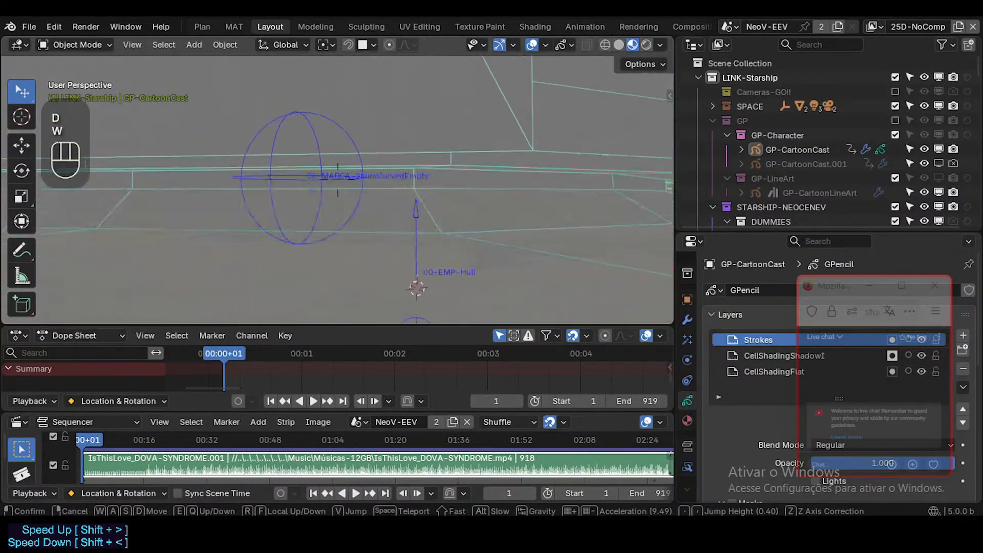
key(shift+e)
key(e)
key(a)
key(shift+q)
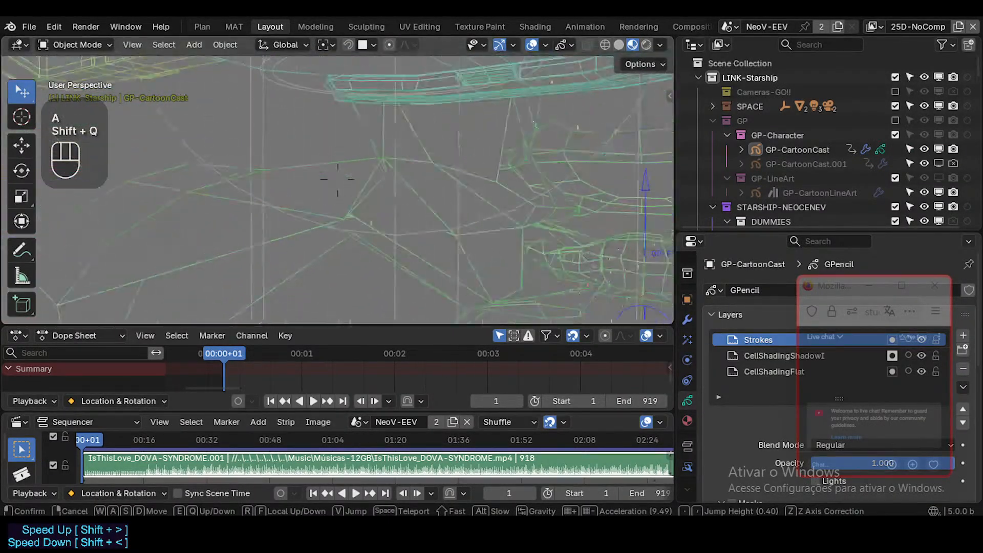
key(shift+w)
key(q)
key(a)
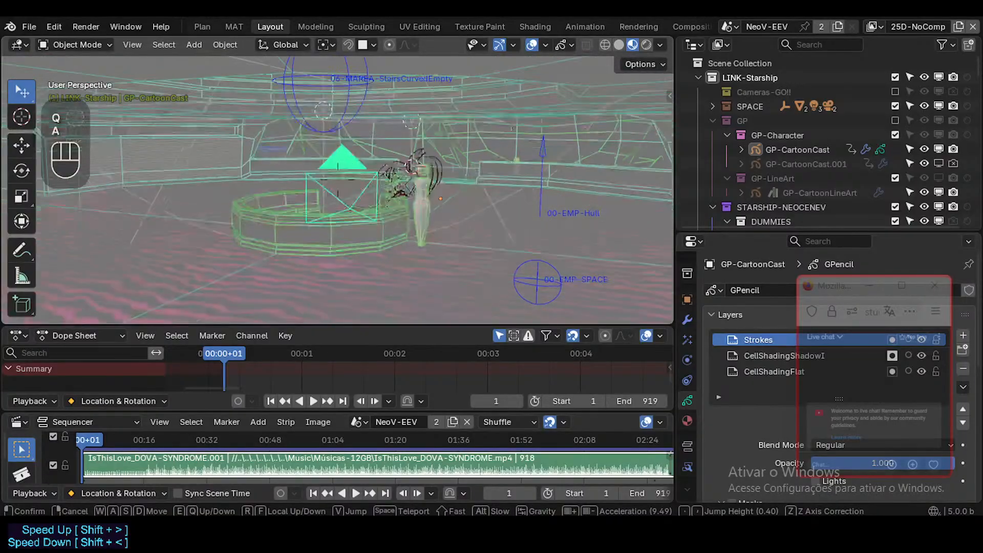
key(w)
key(a)
key(d)
key(w)
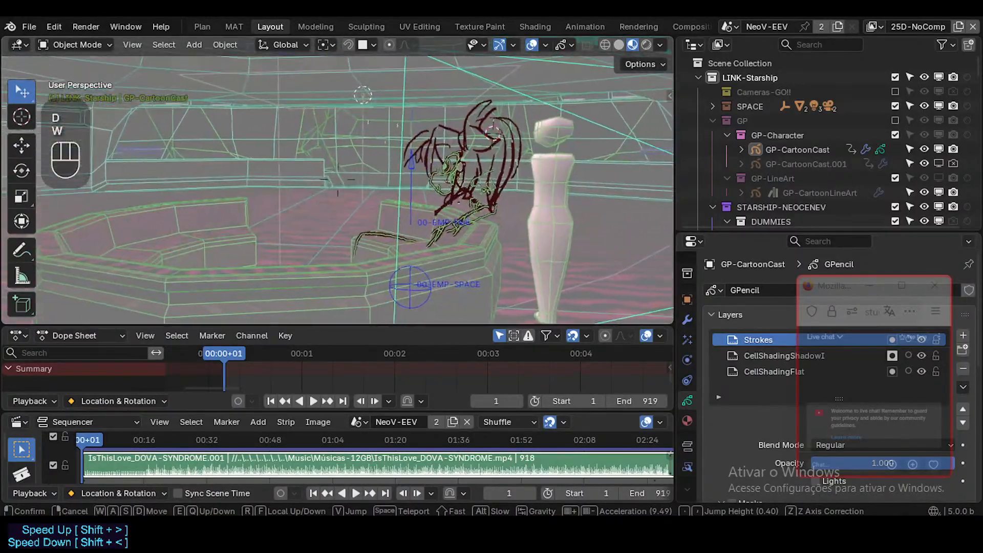
click(338, 189)
Save StarshipNeoceneV.blend with nothing selected and view the character from across the table.
key(alt+a)
key(ctrl+s)
key(shift+grave)
key(a)
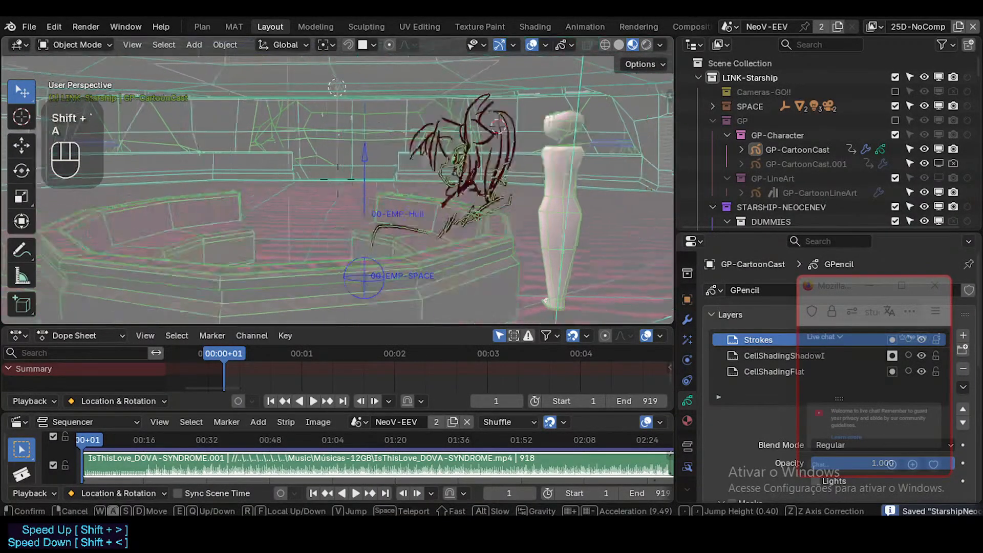
key(d)
click(338, 189)
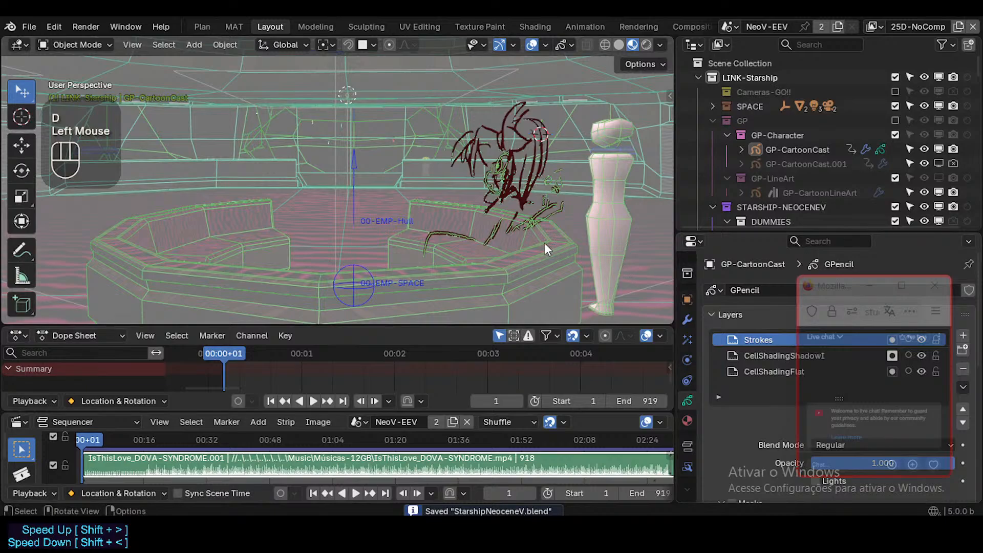
Examine the placement of the camera, the drawn character and the dummy around the table from another angle.
key(shift+grave)
key(d)
key(d)
key(s)
key(s)
key(a)
key(w)
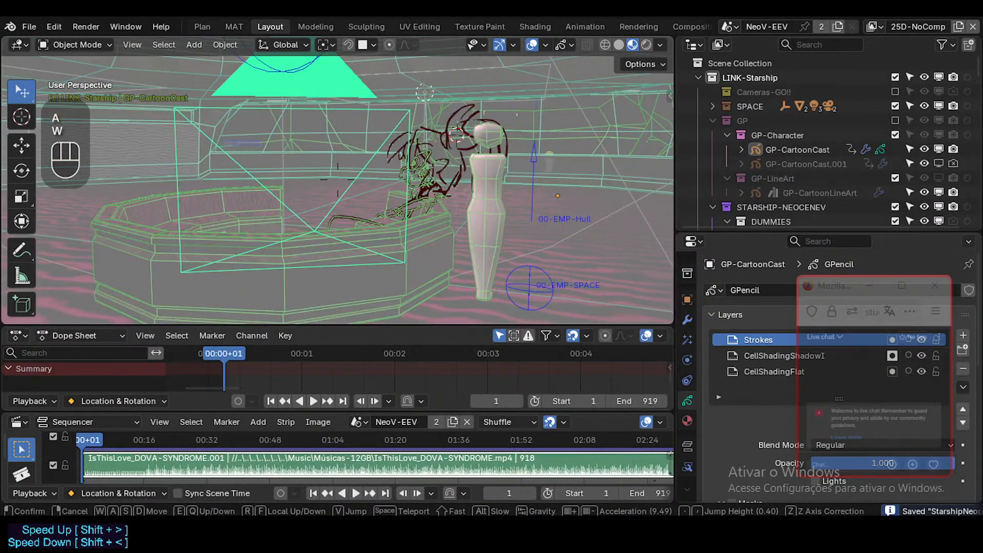
click(542, 246)
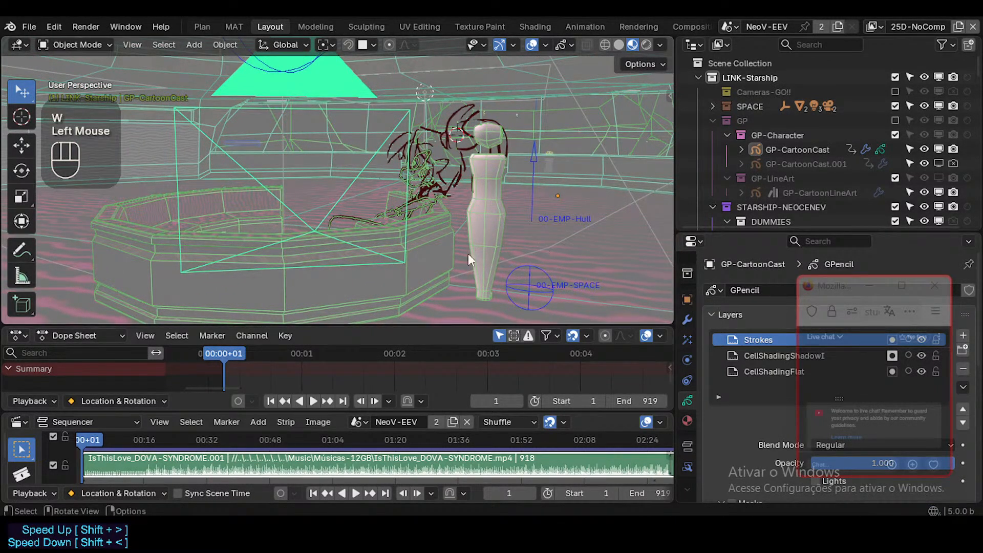
Save the StarshipNeoceneV file once more from a wider view of the room.
middle_drag(420, 247, 408, 267)
scroll(390, 242, down, 2)
key(ctrl+s)
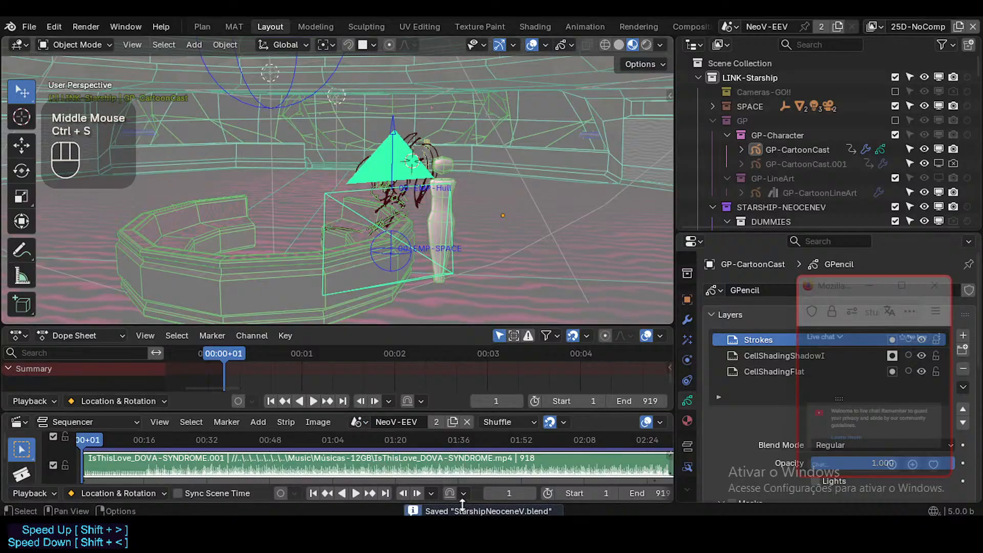
drag(838, 291, 837, 235)
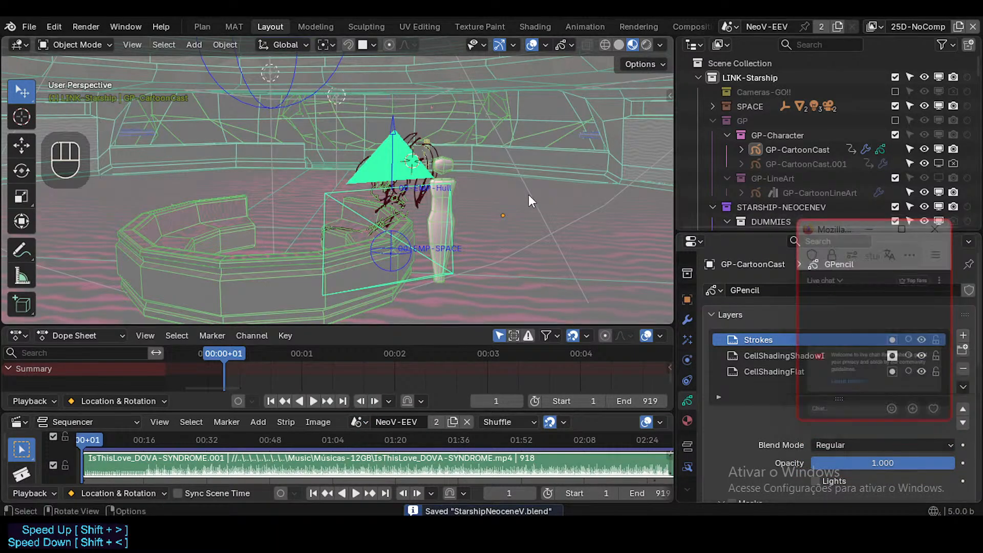
Select the 06-CAM-University camera and examine its position relative to the table and character from a distance.
shift+click(386, 204)
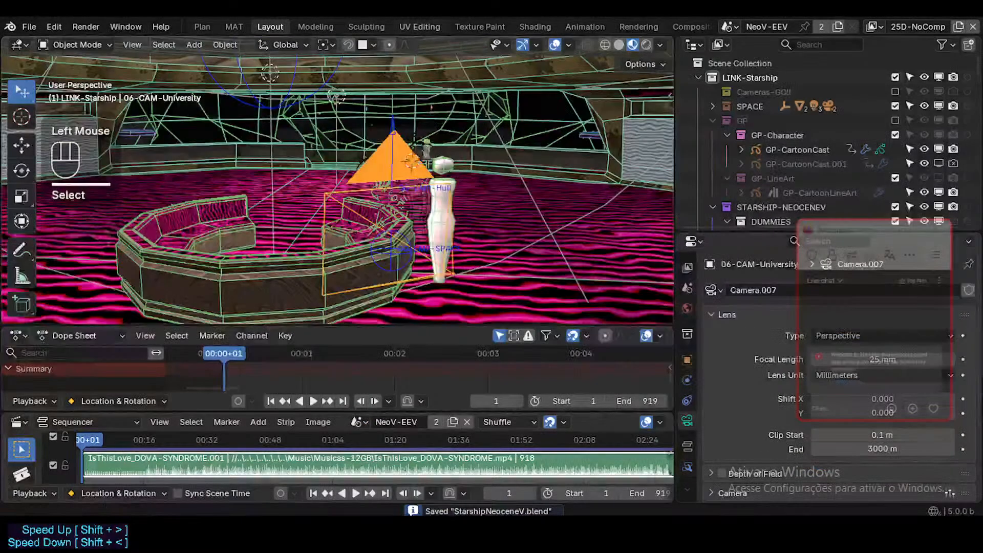
key(shift+grave)
key(d)
key(d)
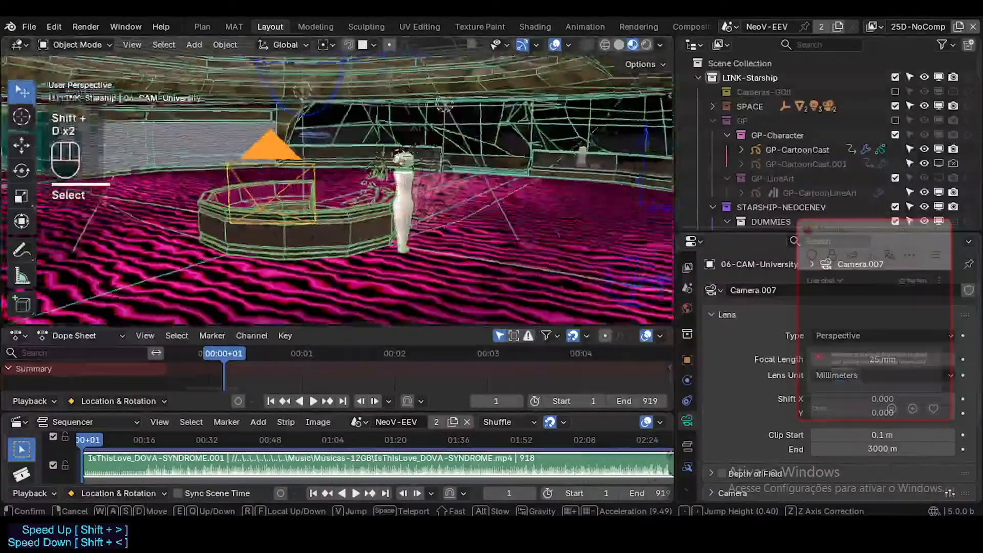
key(a)
click(392, 192)
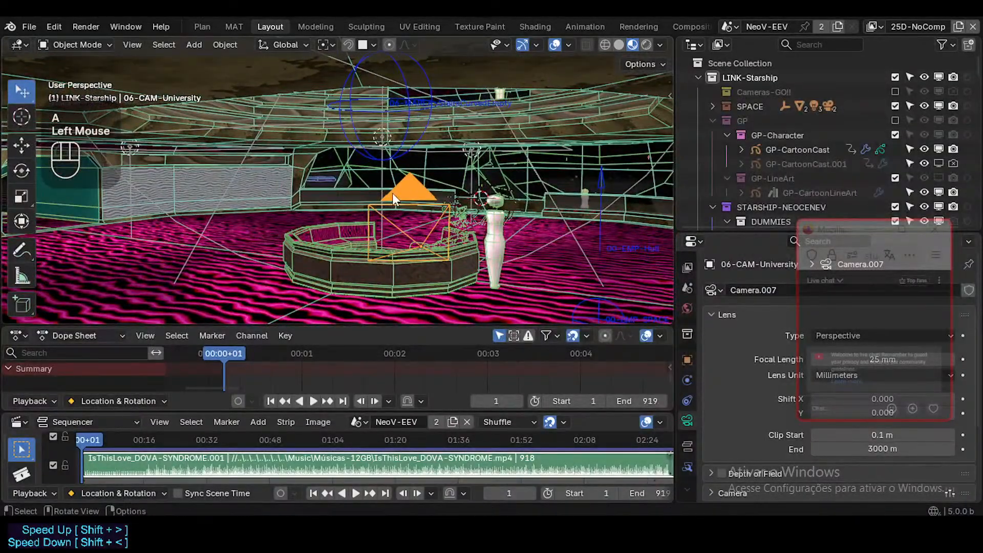
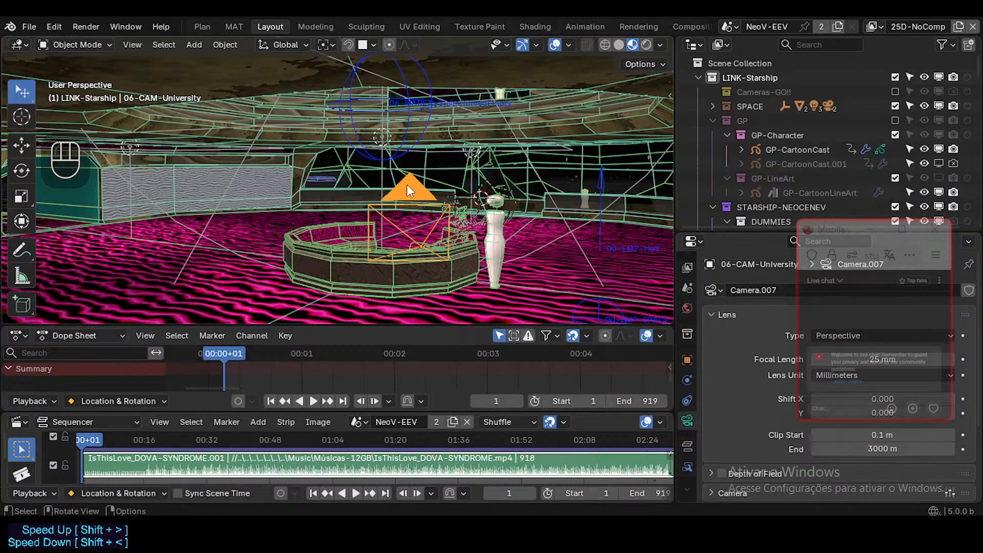
Fly through the interior to examine the dummy and drawn character up close, and the camera and table from farther back.
mouse_move(418, 220)
middle_down()
mouse_move(346, 215)
mouse_move(405, 207)
mouse_move(485, 226)
mouse_move(467, 210)
mouse_move(561, 209)
mouse_move(406, 226)
mouse_move(428, 197)
mouse_move(451, 220)
middle_up()
scroll(404, 207, down, 1)
scroll(468, 208, down, 3)
key(shift+grave)
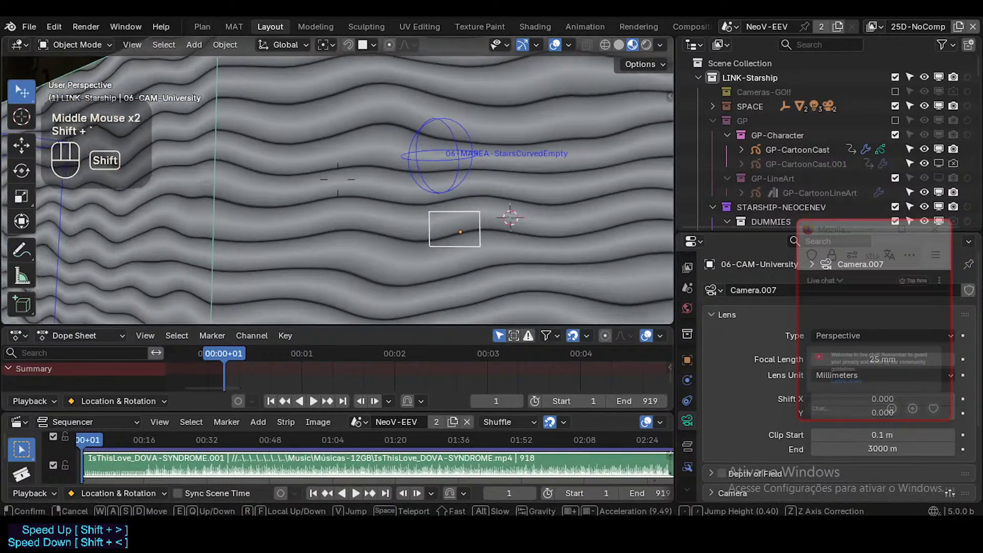
key(w)
key(d)
key(e)
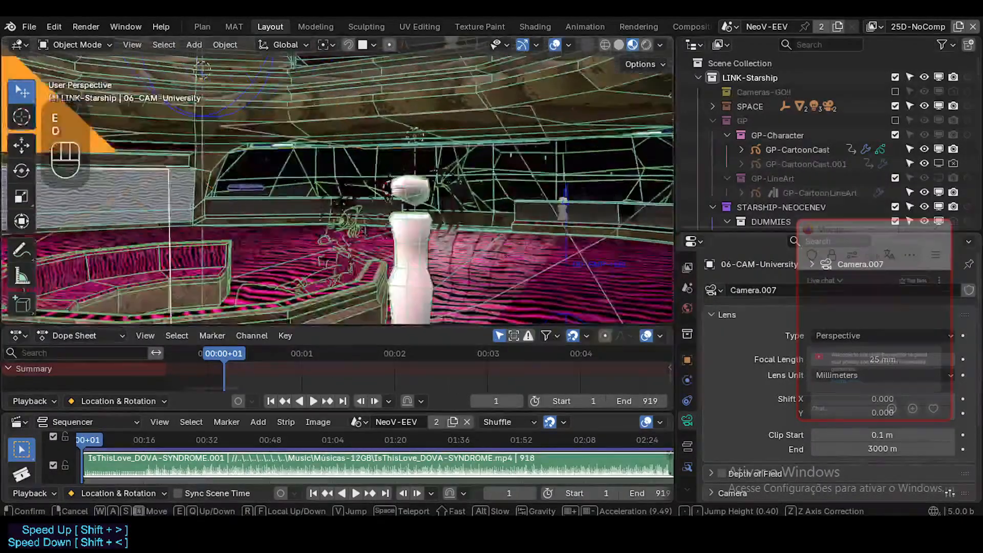
key(q)
key(e)
key(w)
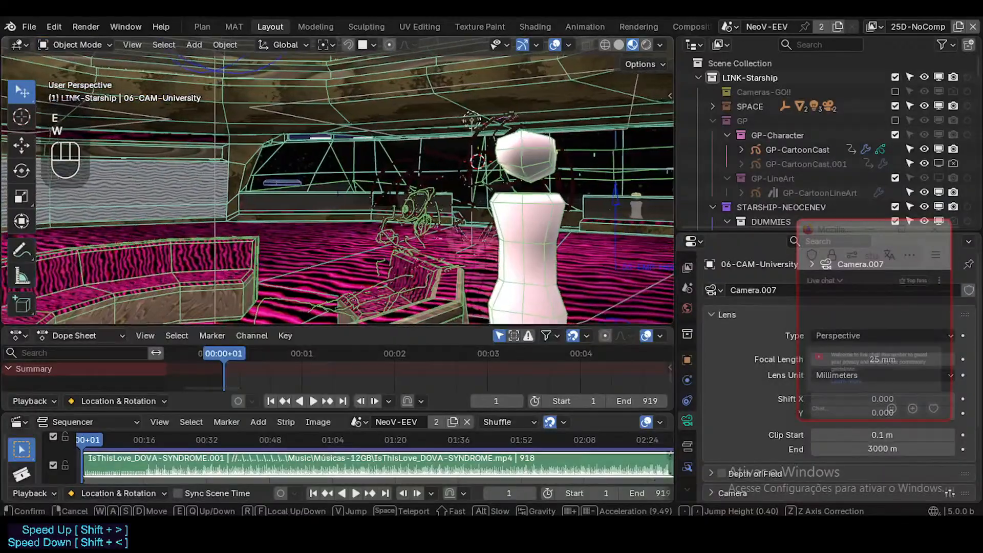
key(a)
key(s)
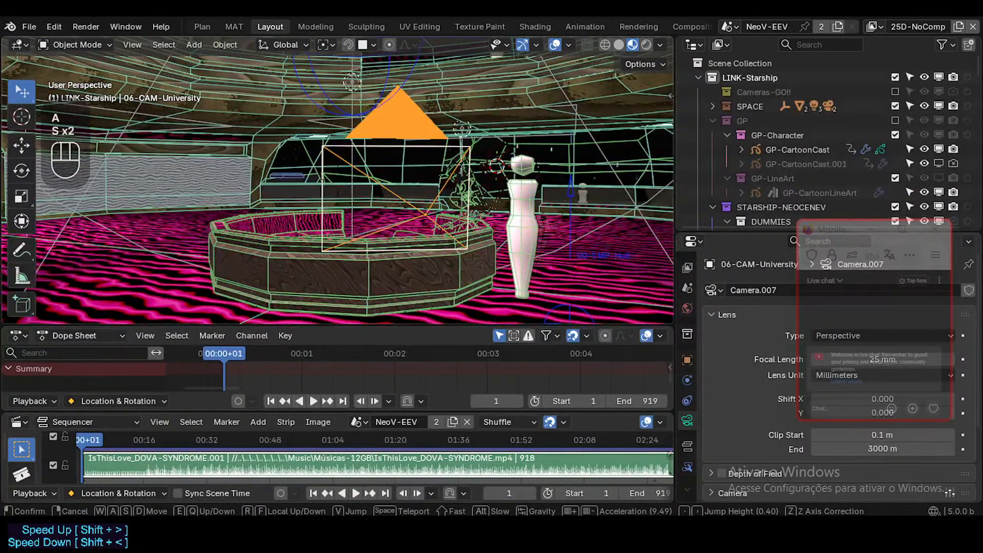
key(d)
key(s)
key(a)
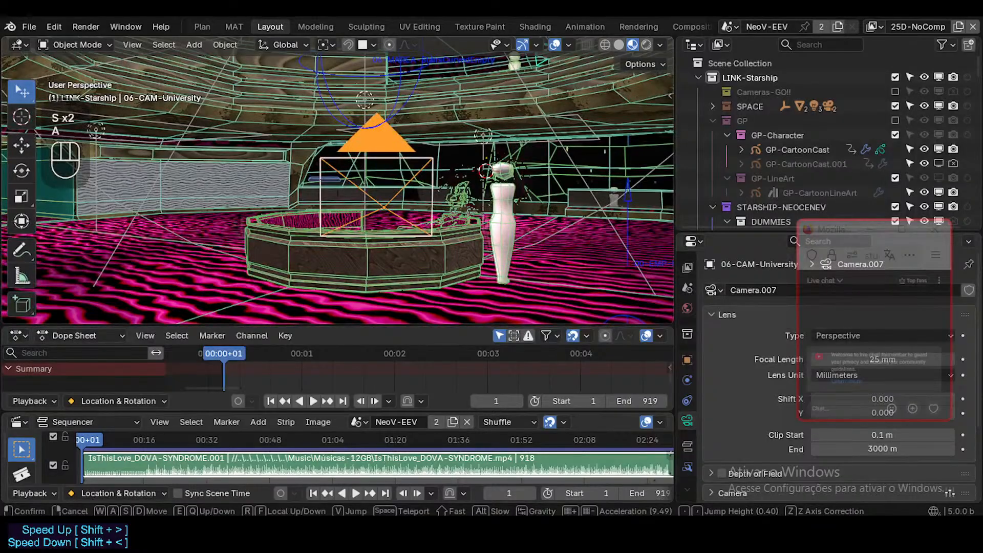
Inspect the area beyond the dummy, including the windows and side wall, relative to the table and camera.
key(w)
key(w)
key(w)
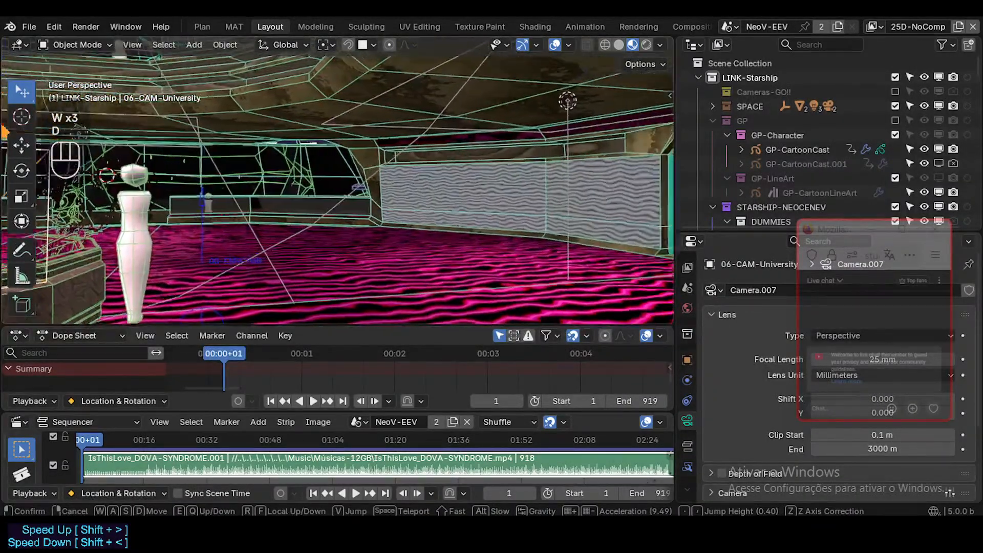
key(s)
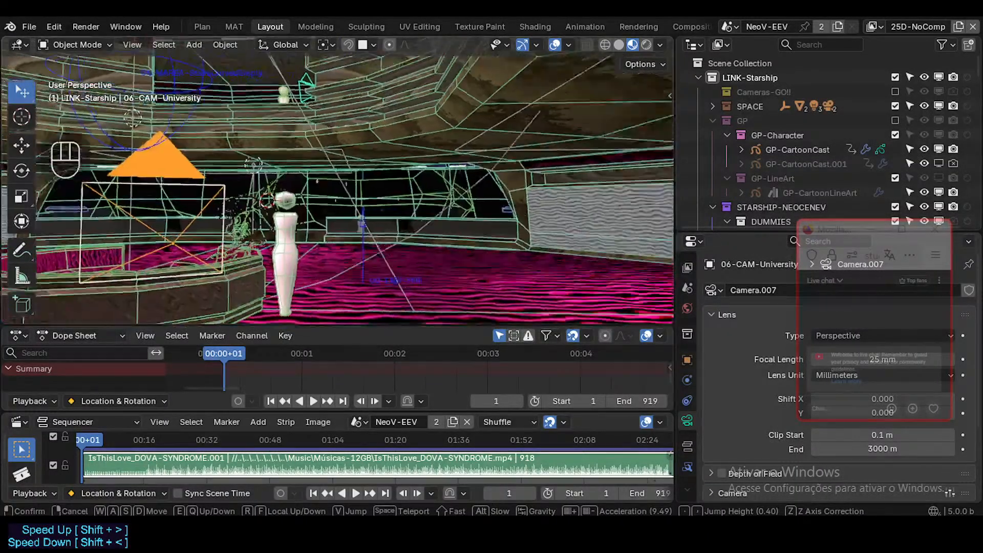
key(d)
key(a)
key(s)
click(437, 217)
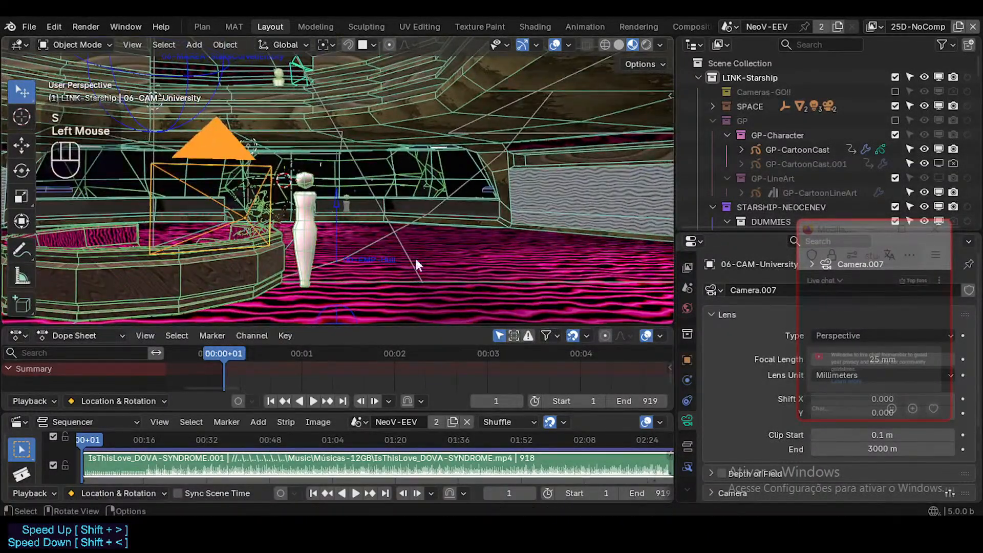
key(shift+grave)
click(496, 318)
key(shift+grave)
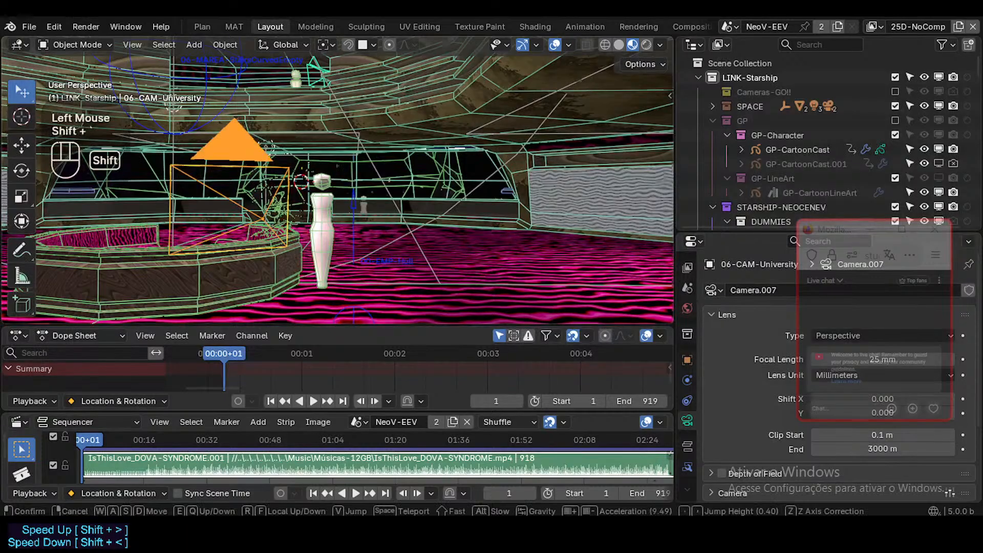
Inspect the curved seats inside the round enclosure and the drawn character's position beside the dummy.
key(shift+w)
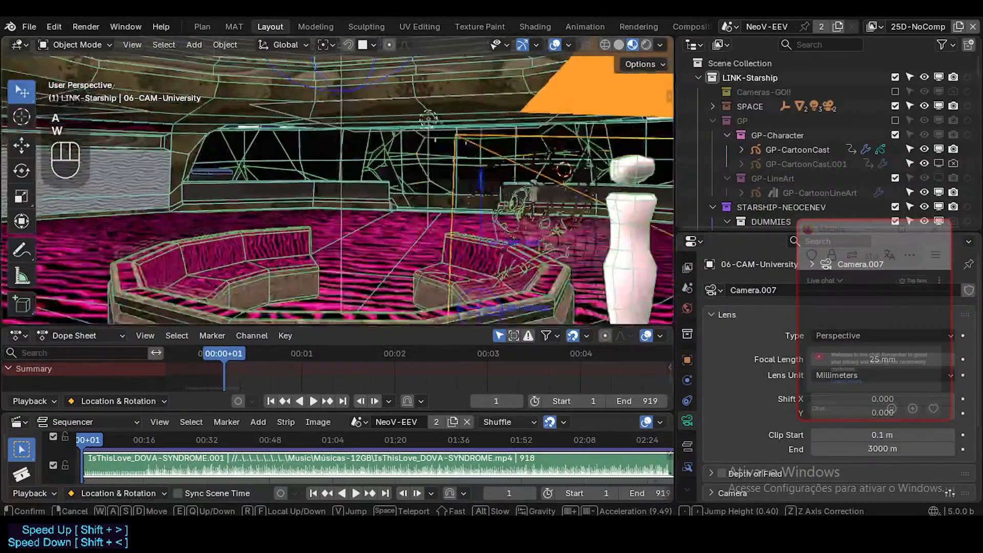
key(s)
key(d)
key(s)
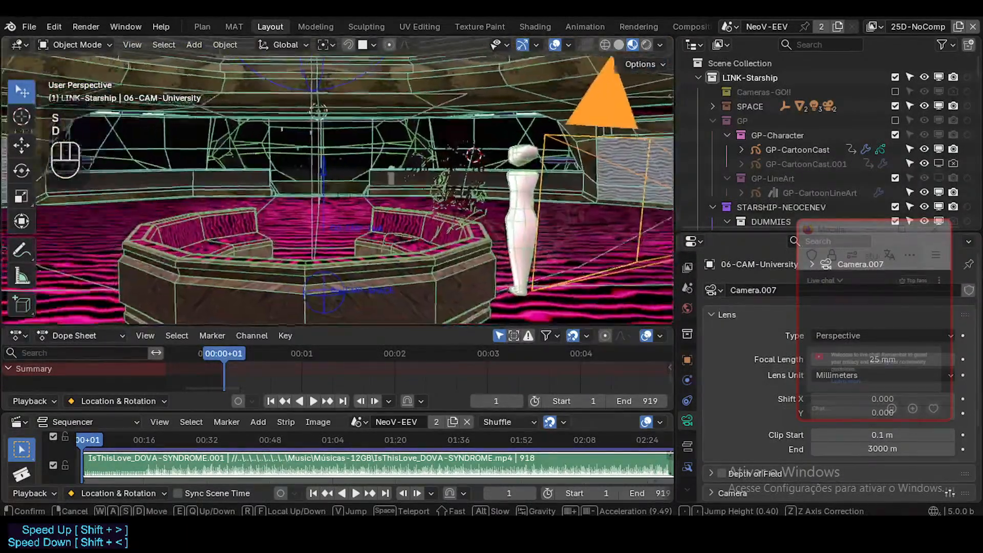
key(w)
key(w)
key(s)
key(w)
key(e)
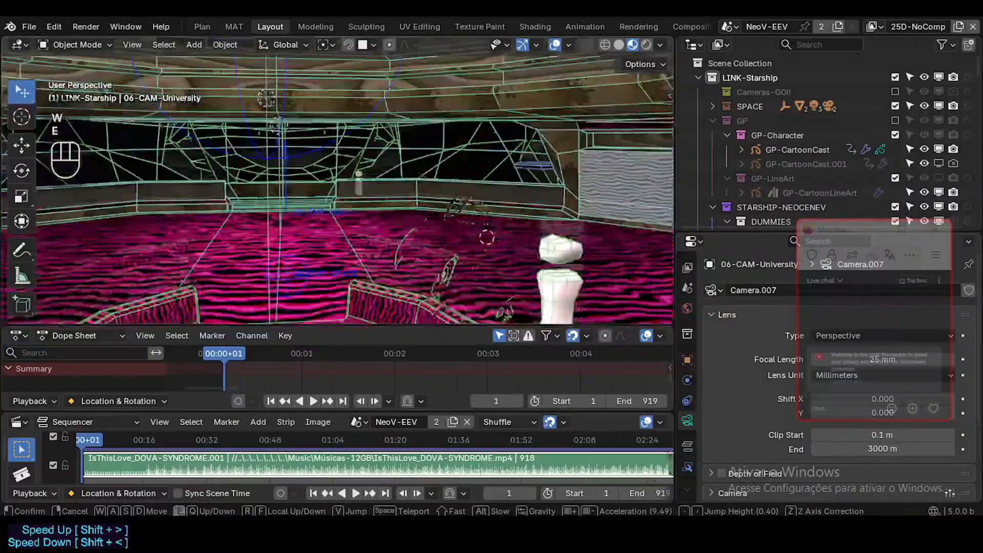
key(d)
key(q)
key(e)
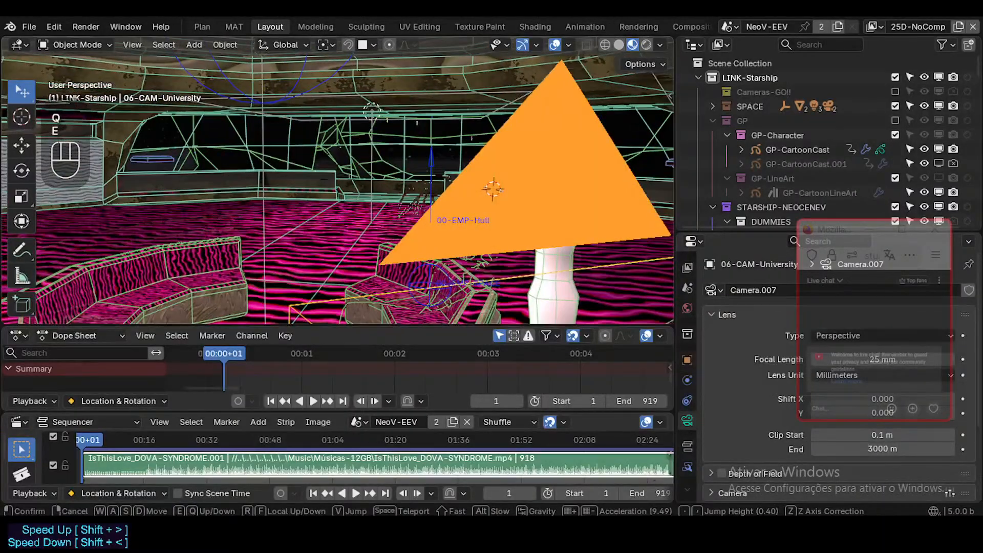
key(s)
key(a)
key(q)
key(w)
key(w)
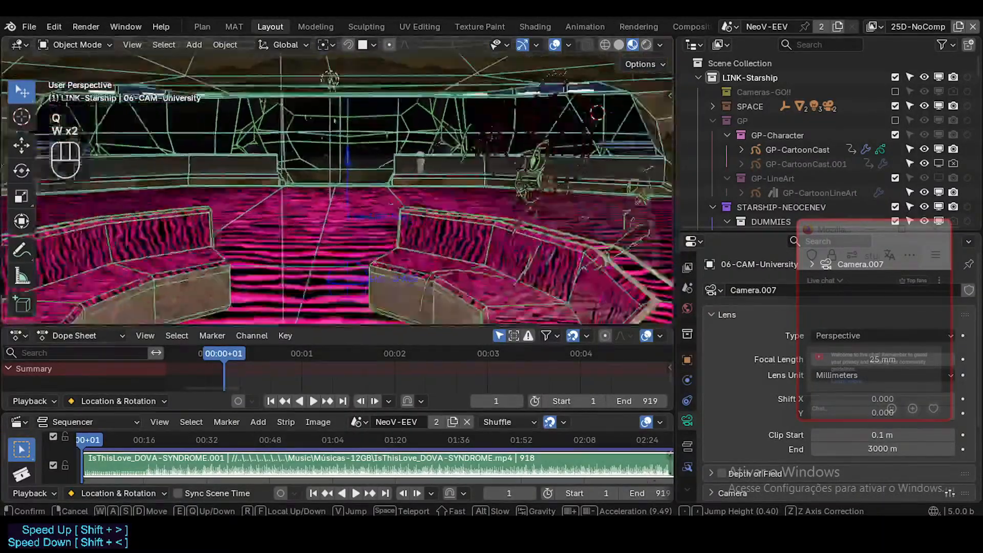
Compare the placement of 06-CAM-University, the table and the dummy from a distant view and a nearer, higher one.
key(s)
key(d)
key(w)
key(w)
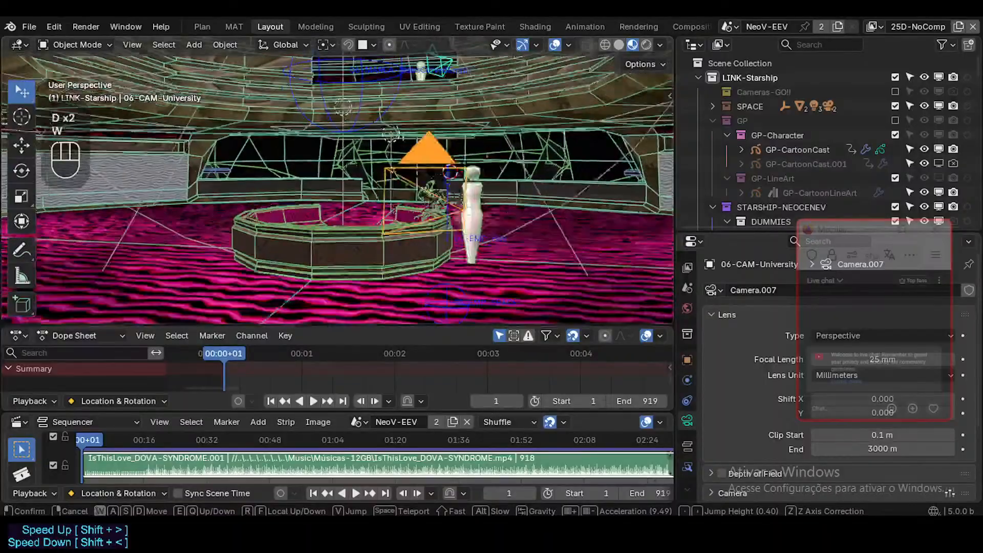
key(s)
key(d)
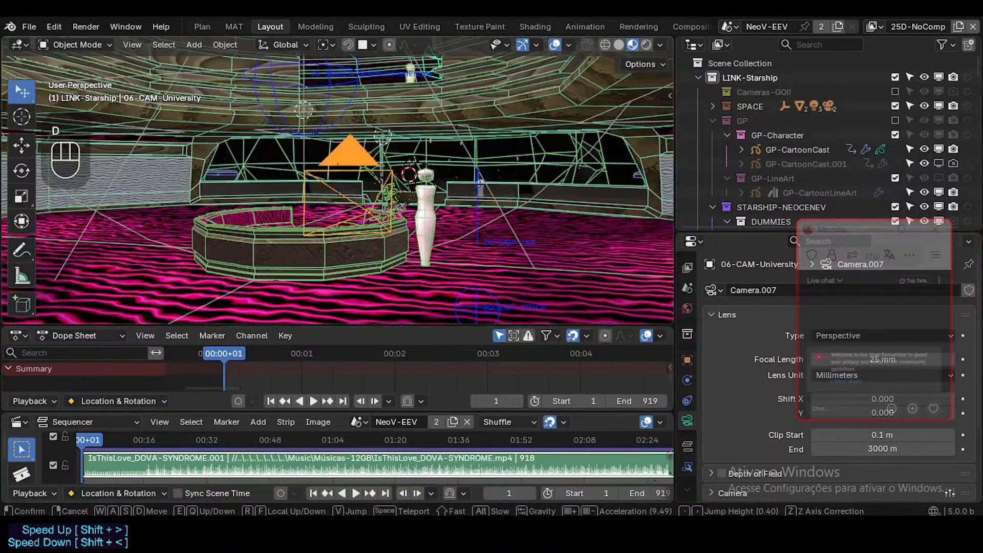
key(w)
key(w)
key(d)
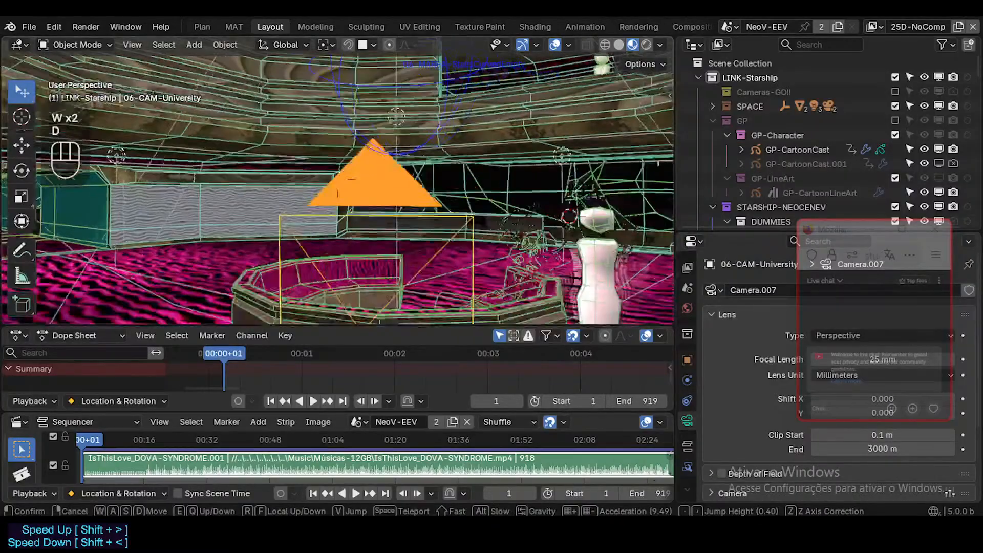
Deselect the 06-CAM-University camera and save the StarshipNeoceneV file.
key(s)
key(a)
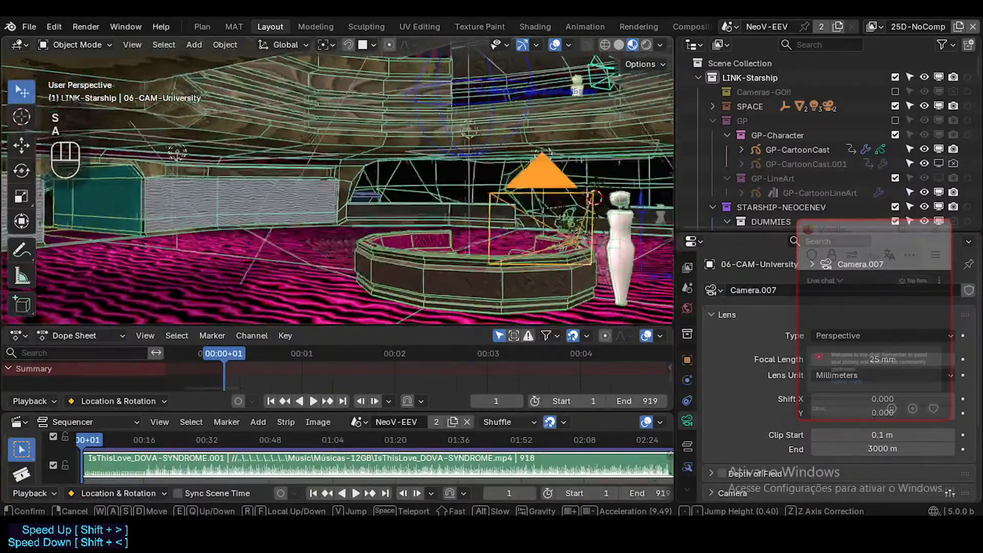
key(s)
key(w)
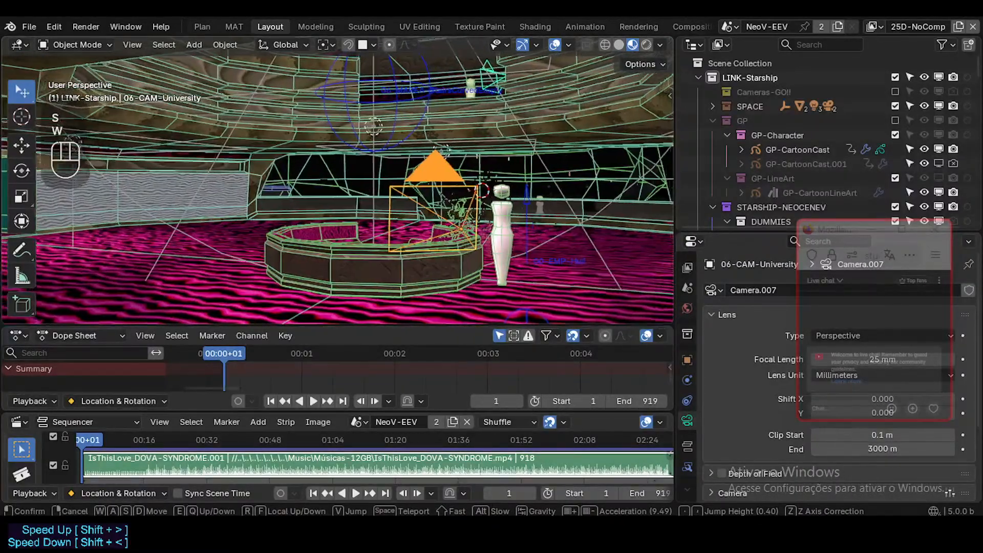
click(464, 252)
key(alt+a)
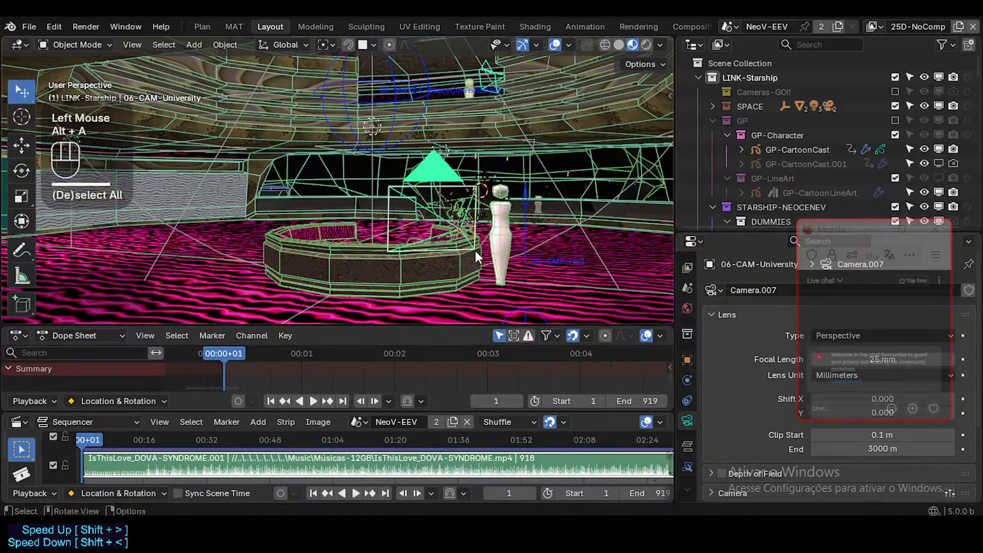
key(ctrl+s)
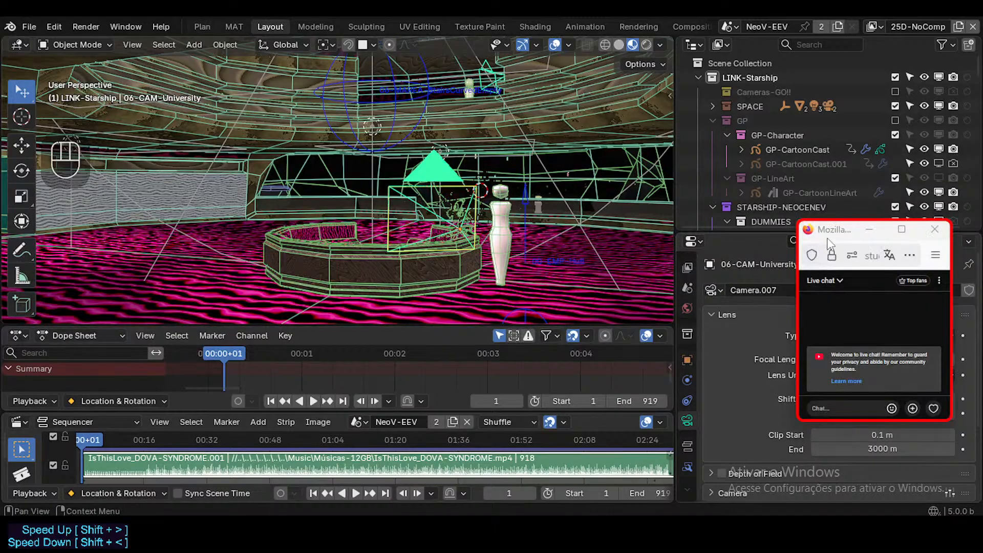
Examine the layout of the table, camera and dummy within the whole room from slightly different distances.
middle_drag(461, 219, 452, 250)
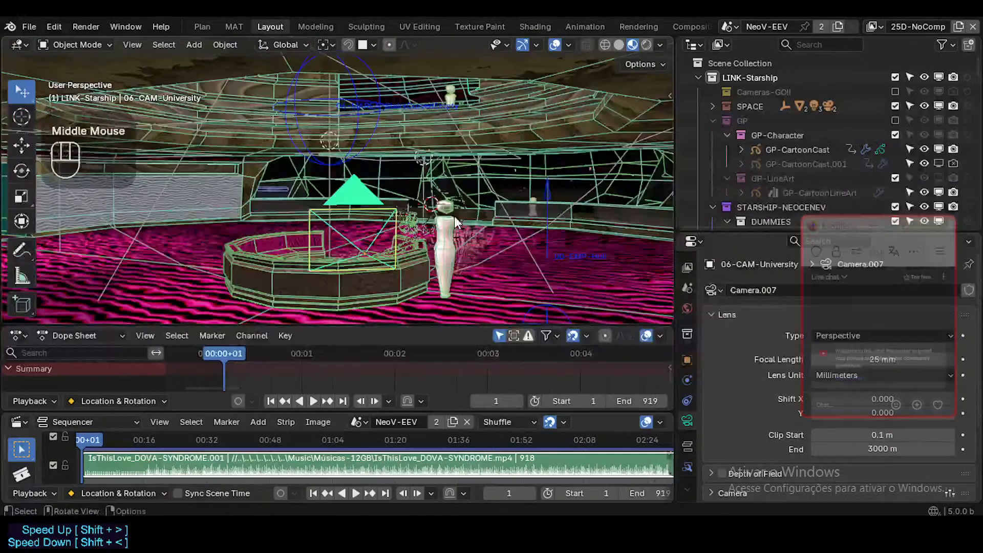
key(shift+grave)
key(w)
key(d)
key(a)
key(s)
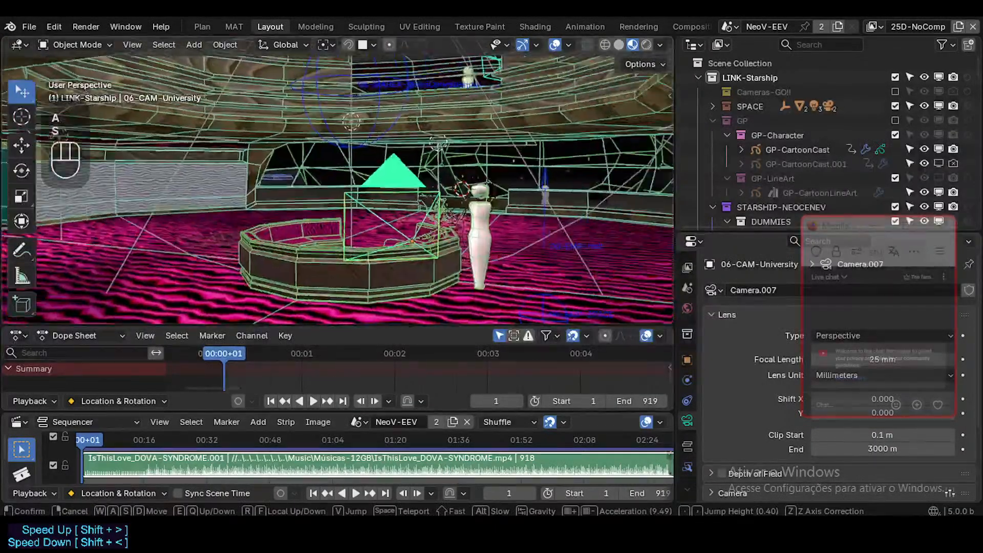
click(453, 218)
key(shift+grave)
key(w)
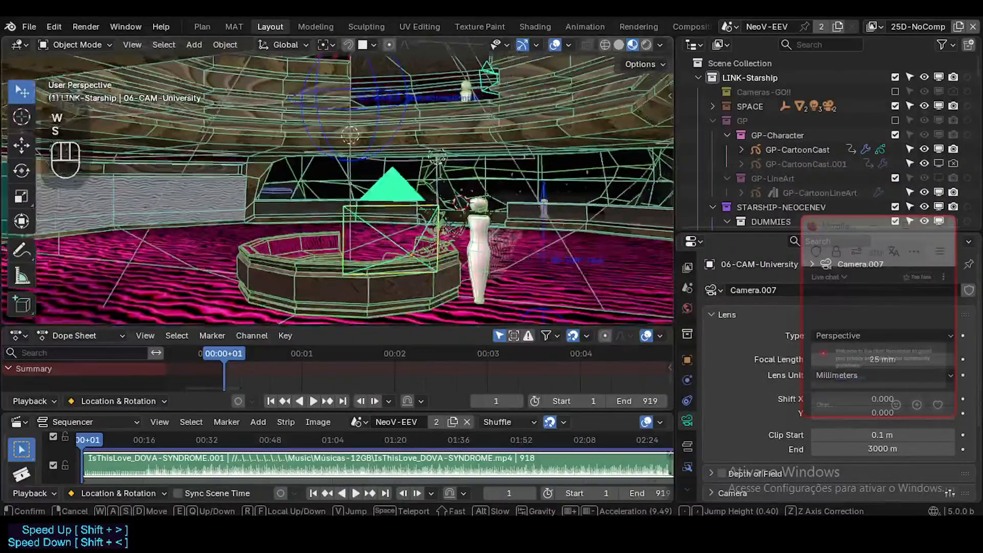
click(460, 224)
mouse_move(415, 226)
shift+middle_down()
mouse_move(392, 214)
mouse_move(420, 213)
mouse_move(409, 226)
shift+middle_up()
scroll(409, 225, down, 1)
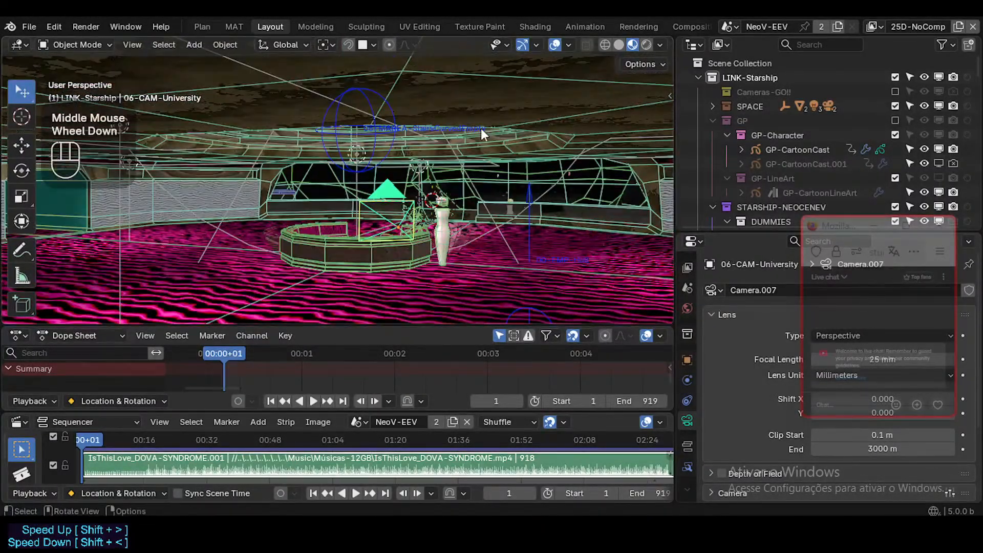
Approach the table and select the GP-CartoonCast drawing beside the dummy.
key(shift+grave)
key(w)
key(w)
key(d)
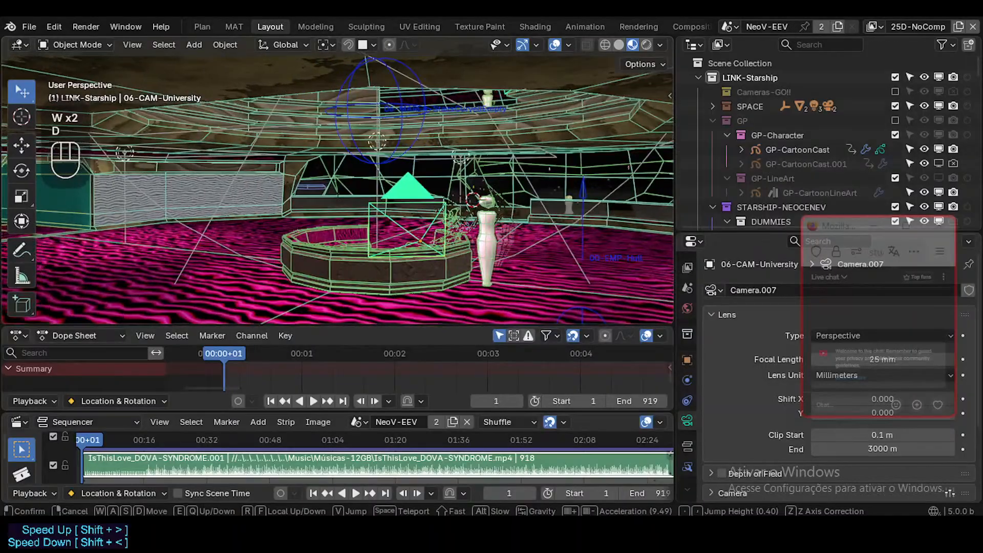
key(w)
click(504, 229)
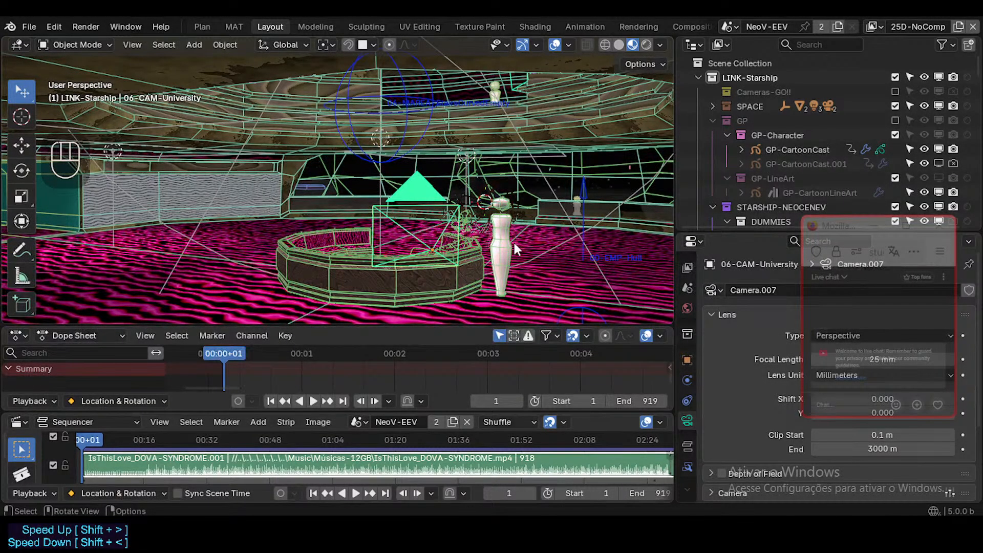
key(shift+grave)
key(w)
key(d)
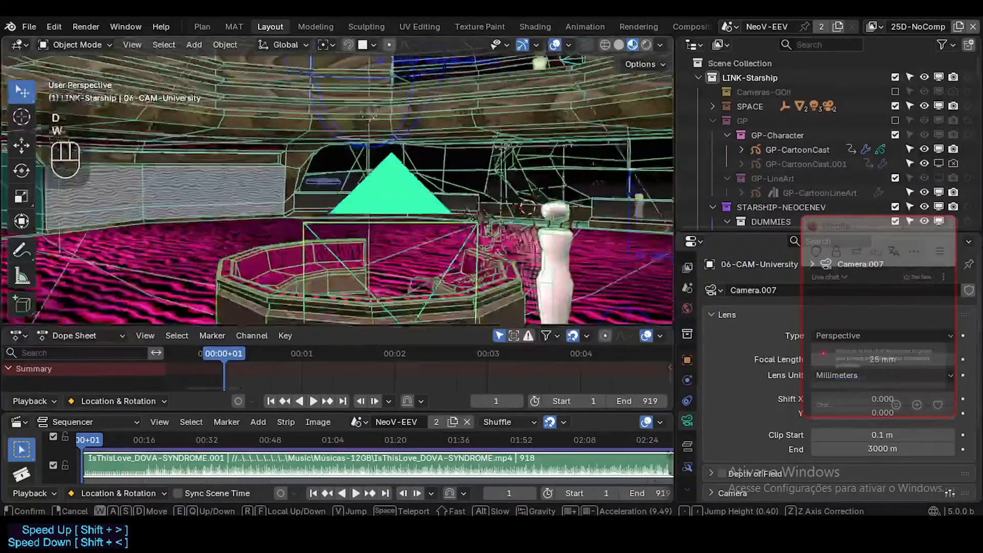
click(484, 239)
click(455, 218)
click(457, 219)
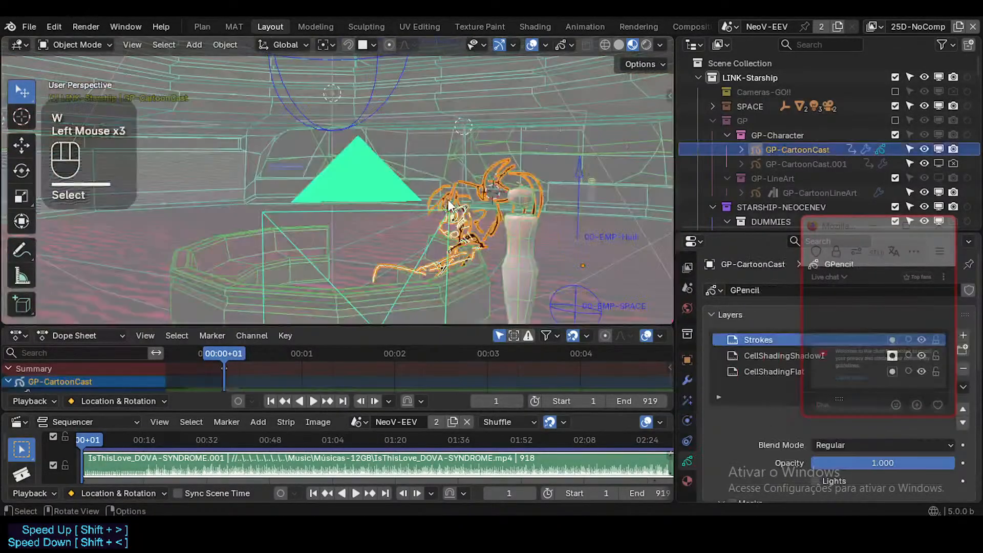
Examine the GP-CartoonCast strokes up close against the dummy and seat, and reselect the drawing.
key(shift+grave)
key(d)
key(w)
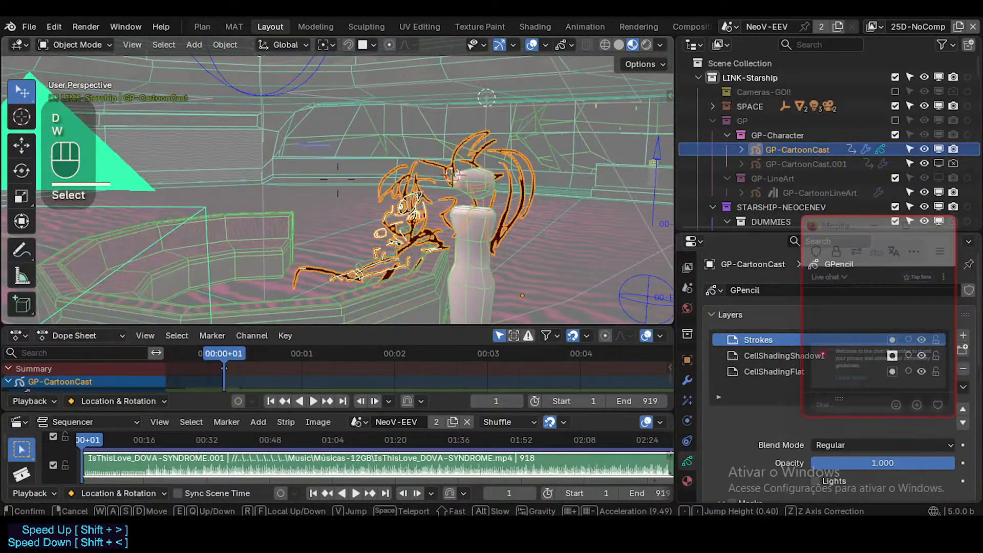
click(511, 226)
key(alt+a)
click(420, 223)
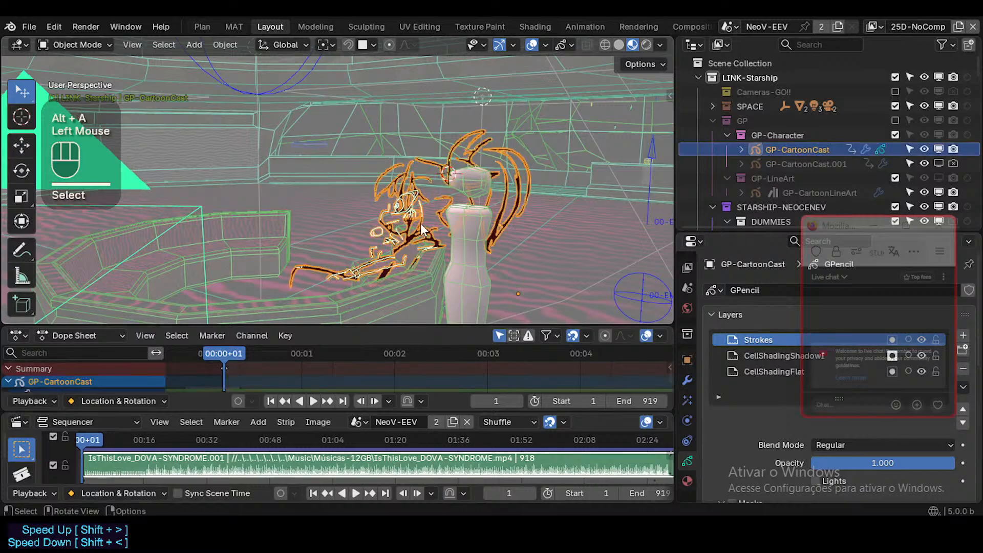
Return to a wide view of the table and deselect GP-CartoonCast.
key(shift+grave)
key(s)
key(a)
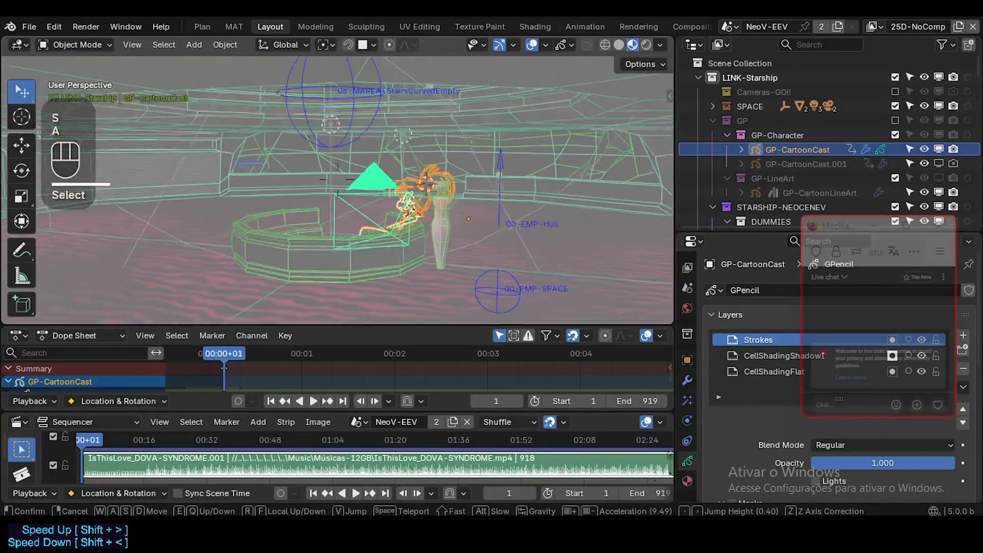
click(337, 189)
key(shift+grave)
key(w)
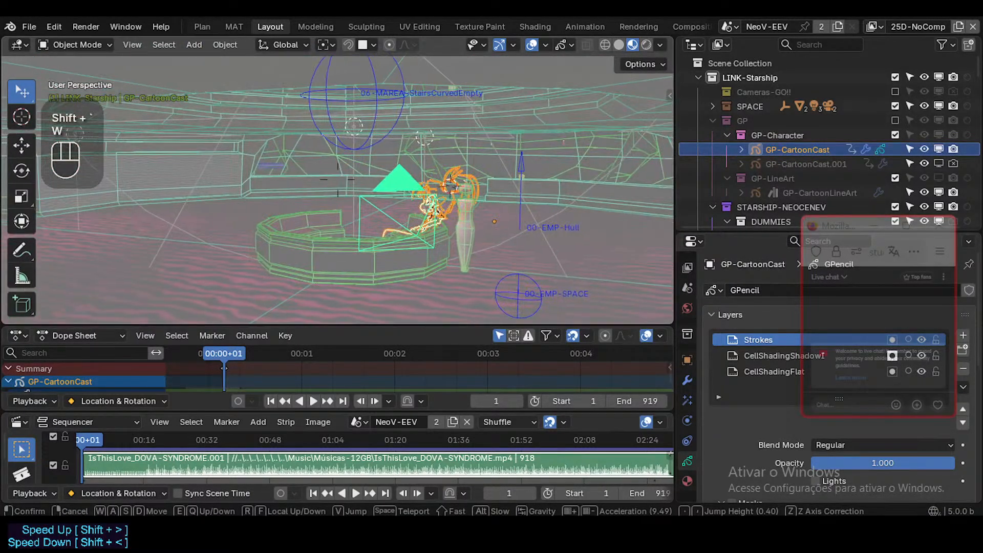
key(s)
click(409, 233)
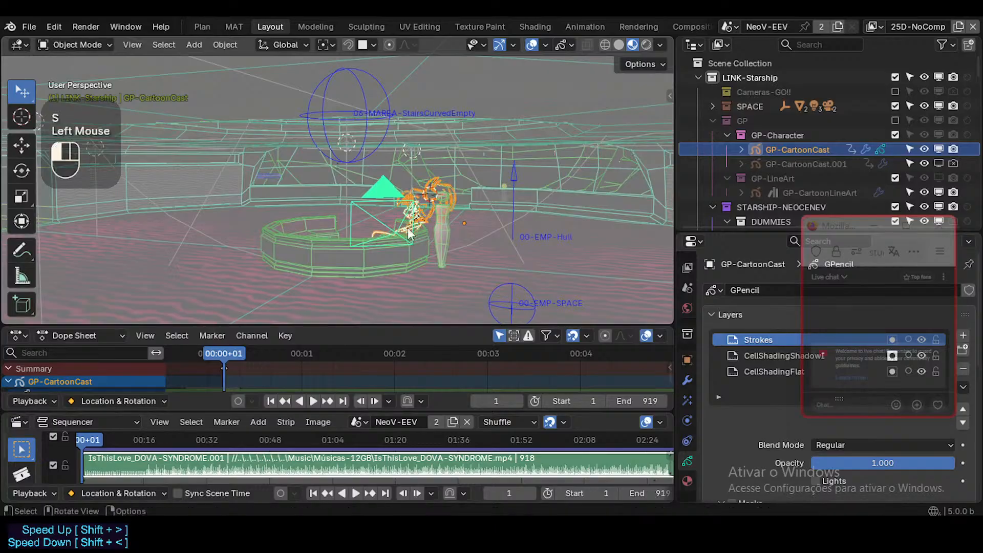
key(alt+a)
key(shift+ctrl+alt+z)
key(shift+ctrl+alt+z)
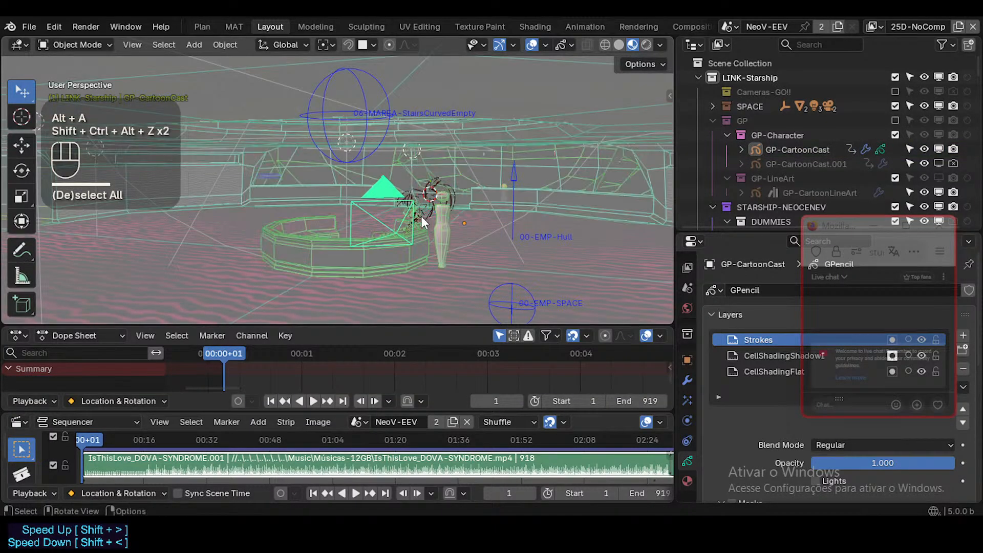
Approach the round sofa beside the dummy in walk navigation and select 06-MASST-SofaC.
key(shift+grave)
key(q)
key(e)
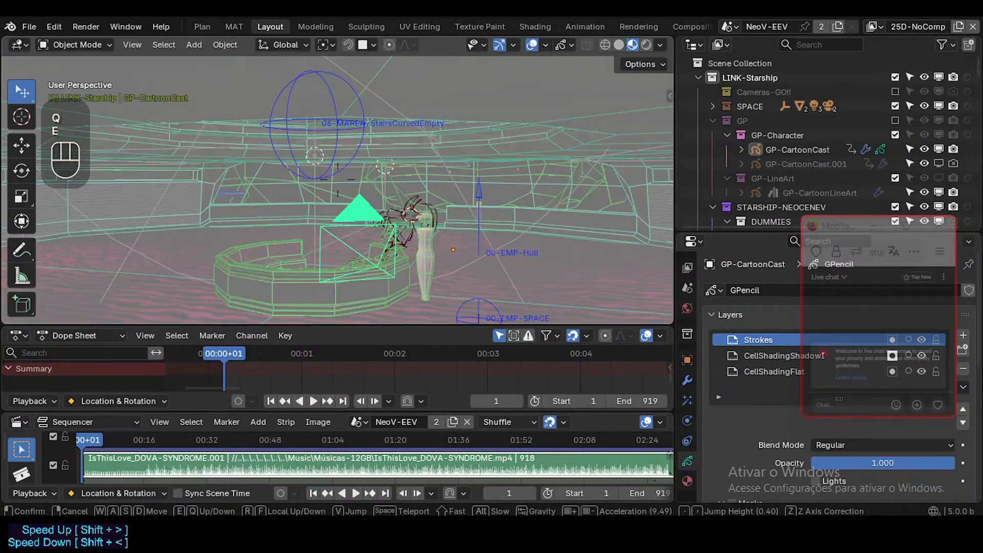
click(437, 219)
key(shift+grave)
key(q)
key(w)
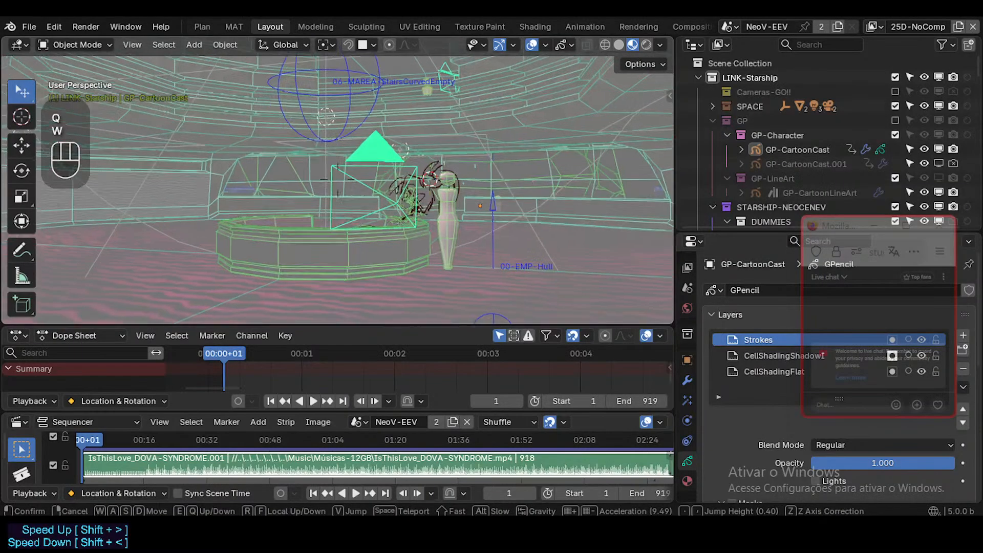
click(463, 217)
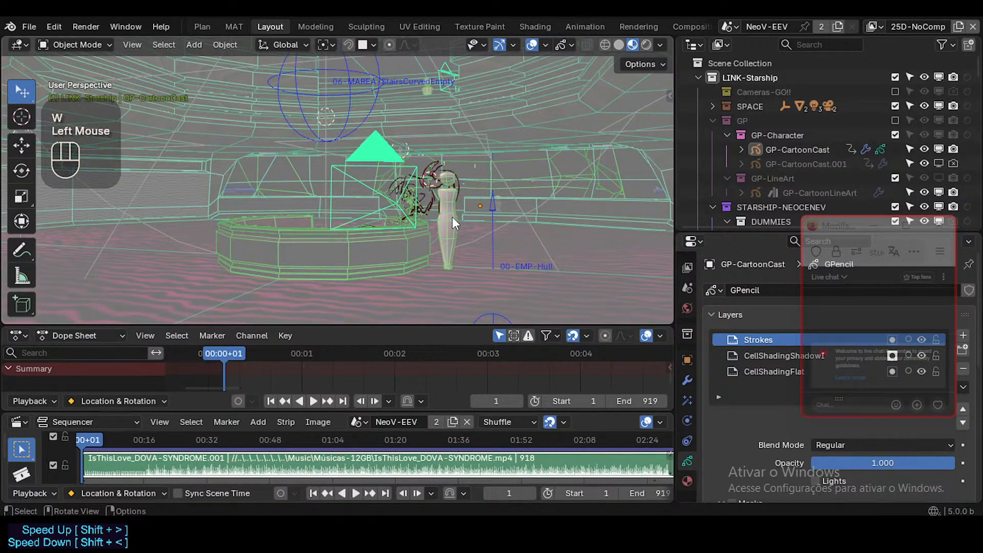
click(524, 210)
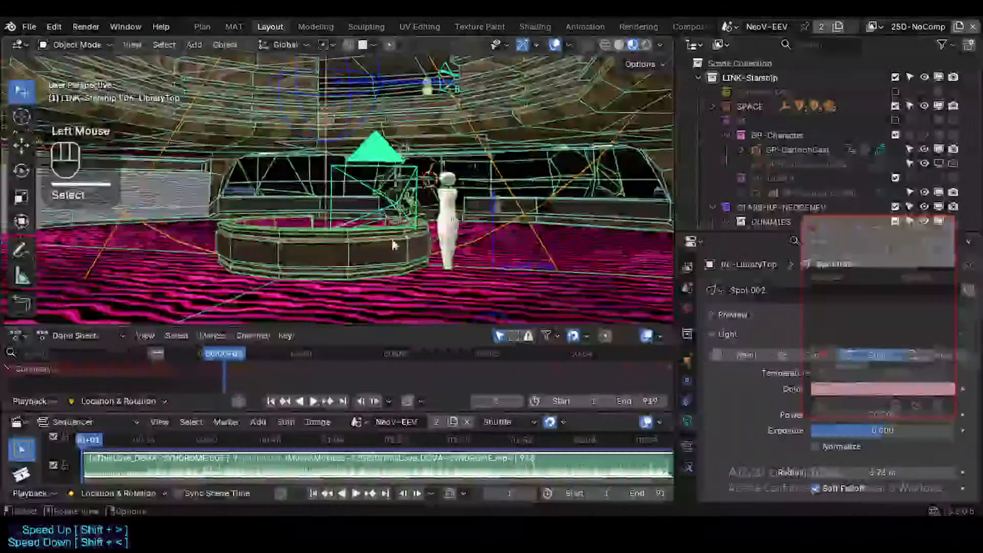
double_click(389, 239)
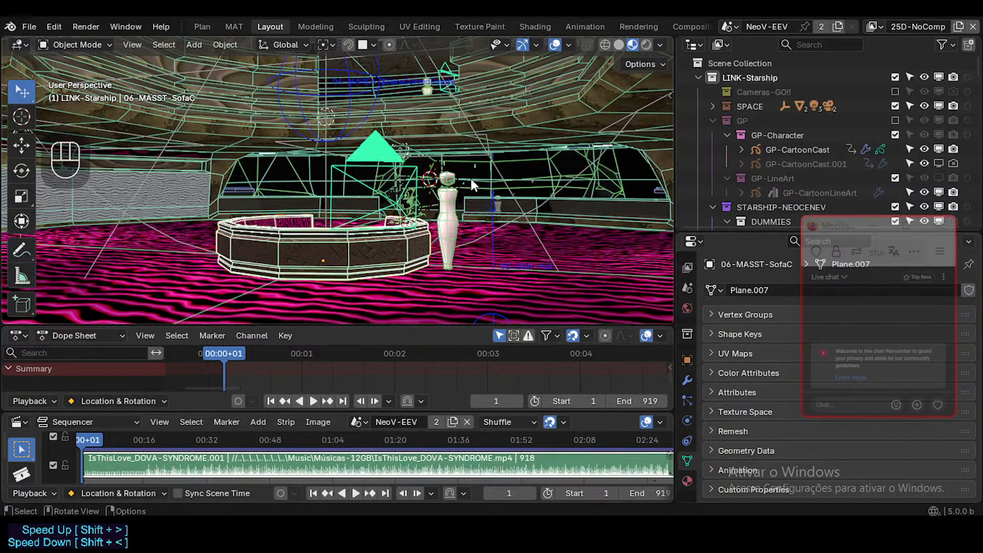
Look through the scene camera, render frame 1, review the whole image and close the render window.
key(KP_0)
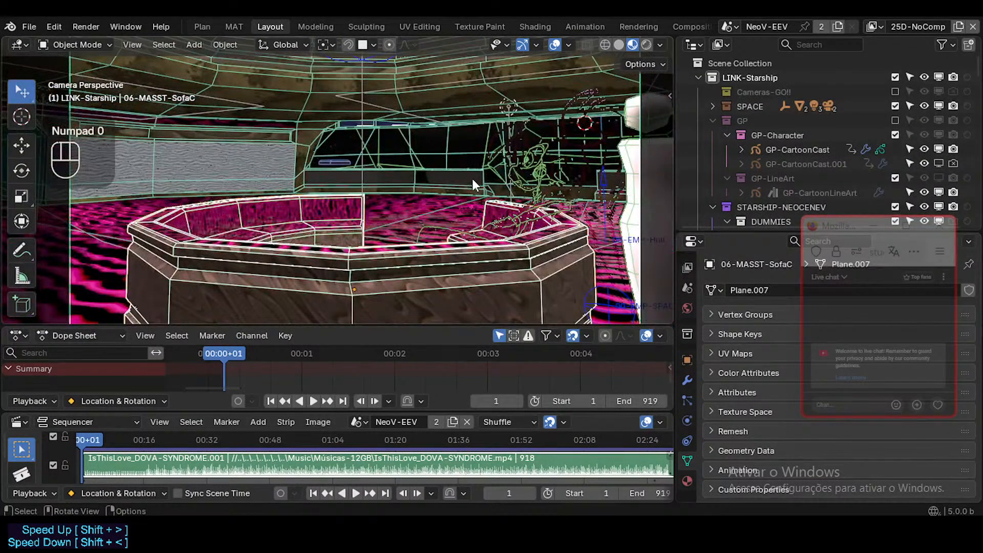
scroll(472, 179, down, 3)
scroll(472, 184, down, 1)
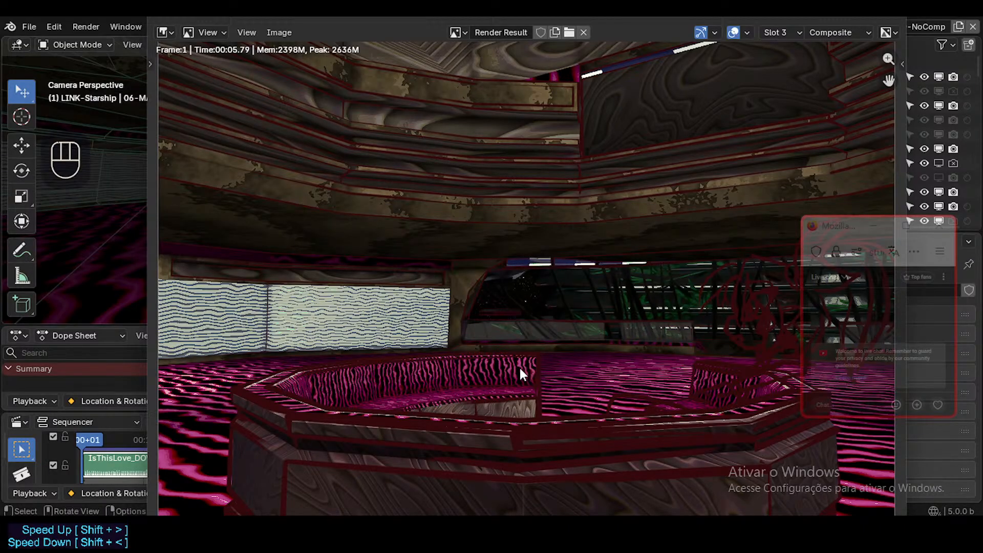
scroll(516, 354, down, 1)
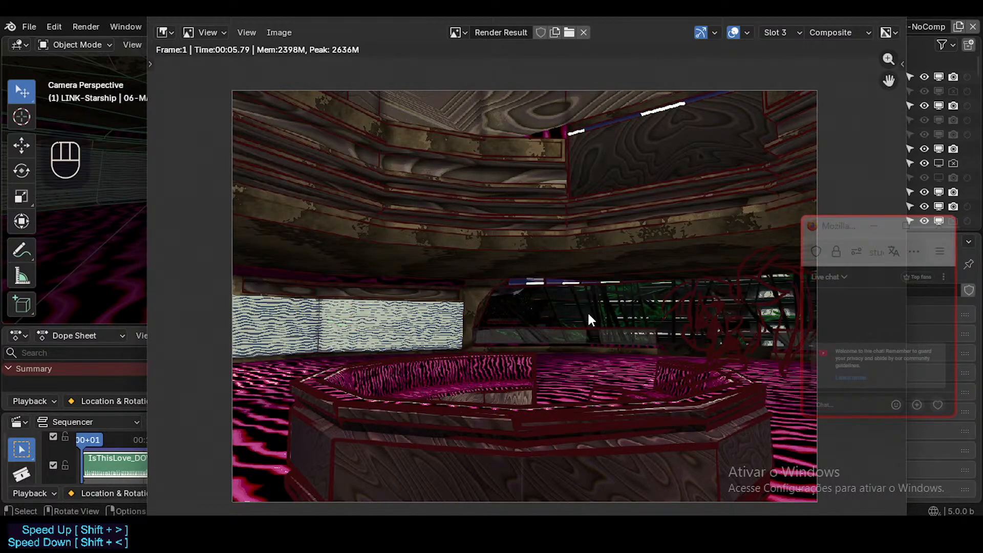
click(895, 22)
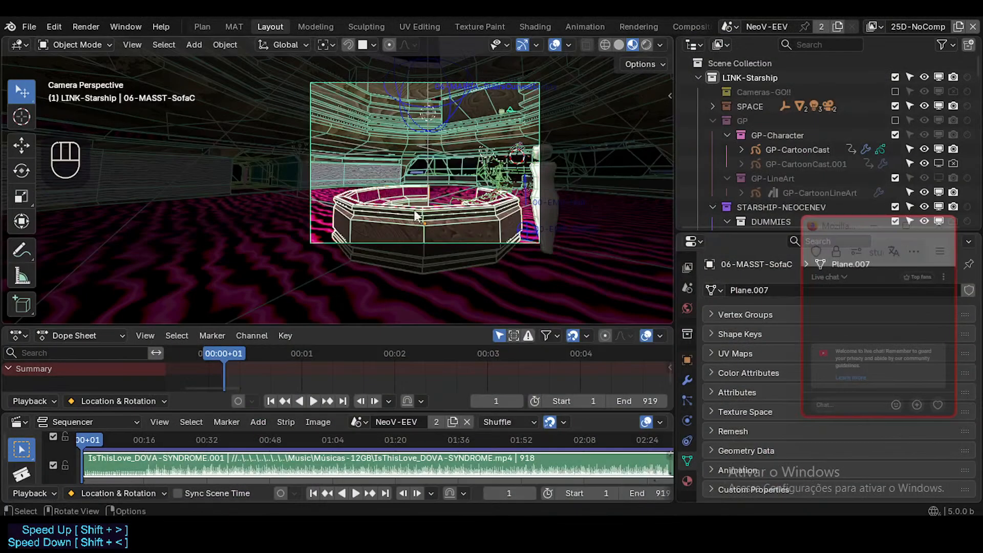
Walk around the round sofa to inspect its seating and the character's spot, and save StarshipNeoceneV.blend.
drag(425, 323, 432, 314)
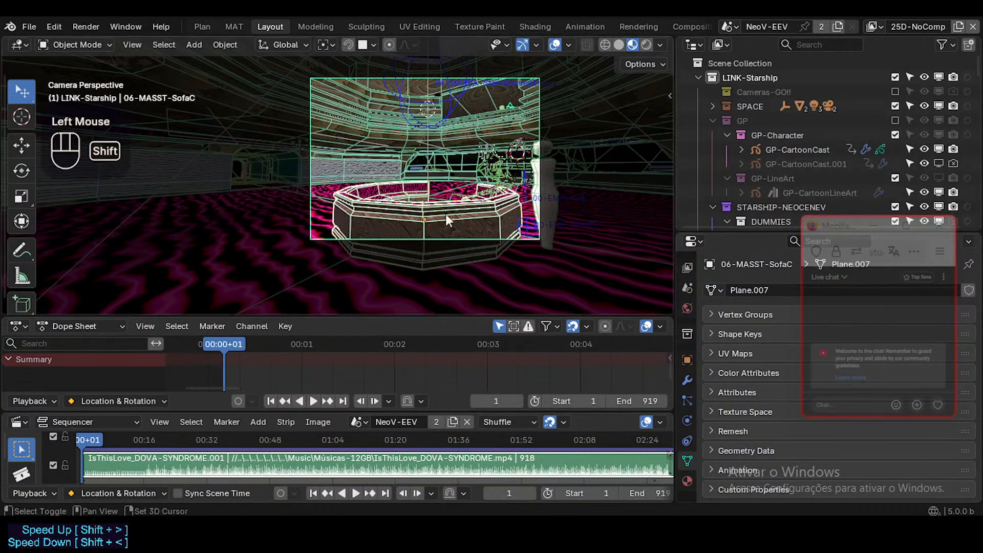
middle_drag(446, 215, 438, 208)
key(shift+grave)
key(d)
key(d)
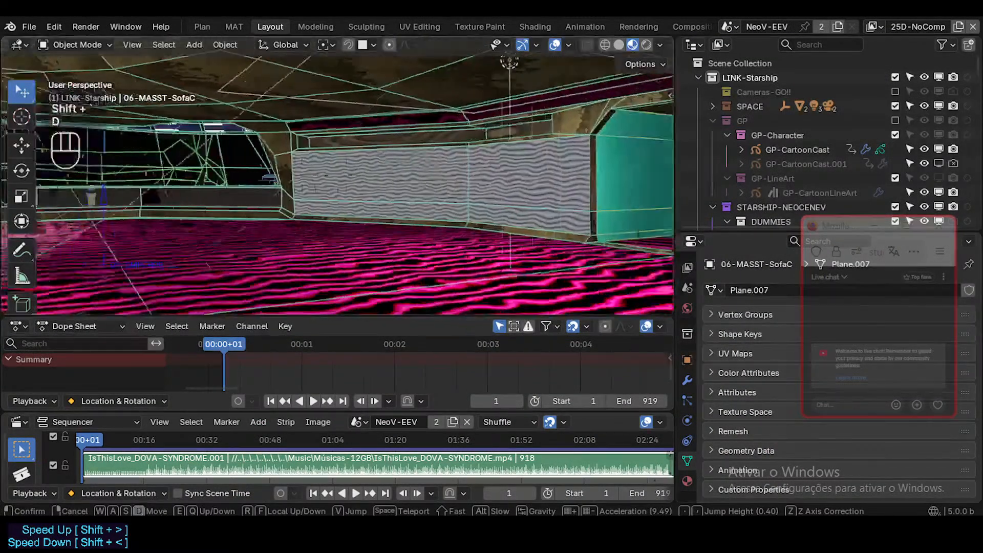
key(e)
key(e)
key(w)
key(d)
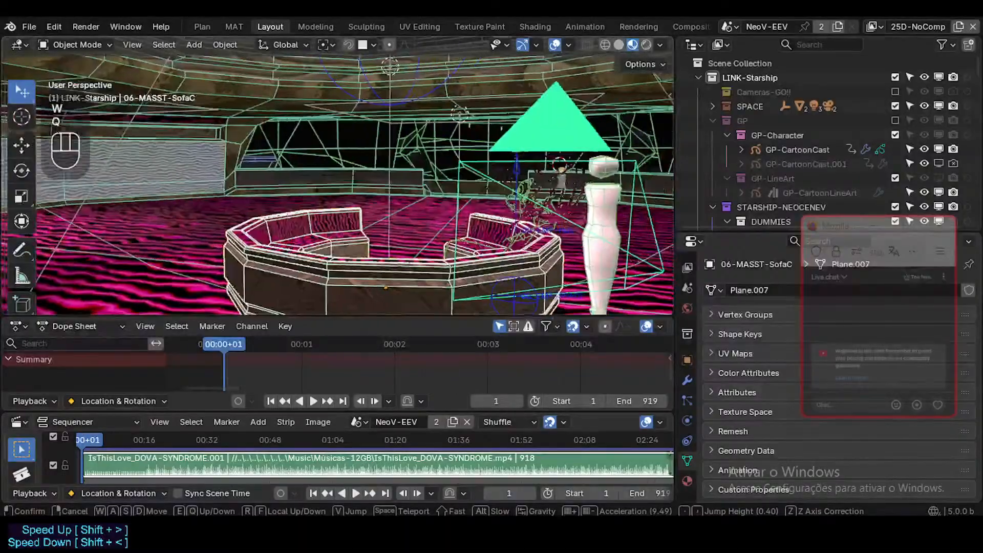
key(q)
key(w)
key(w)
key(s)
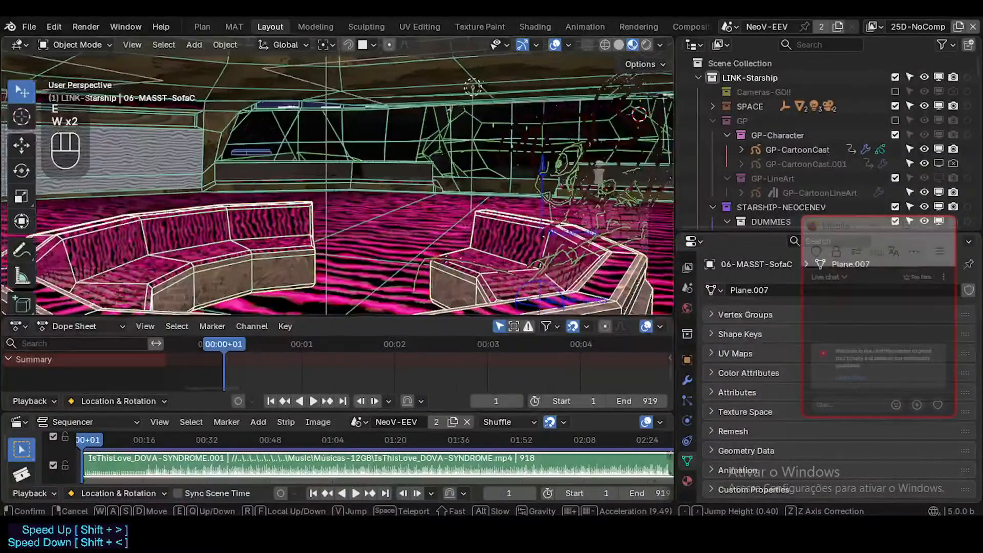
key(s)
click(487, 230)
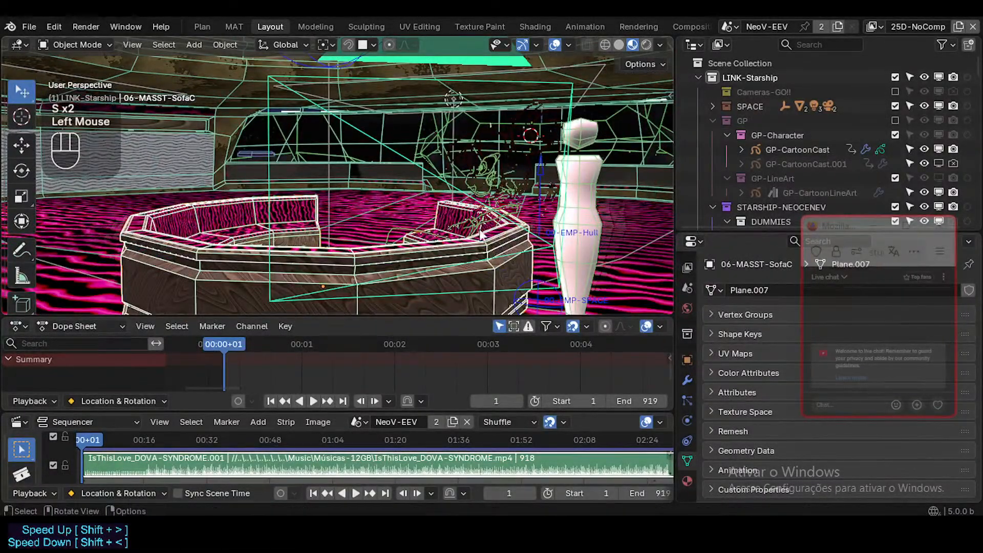
key(ctrl+s)
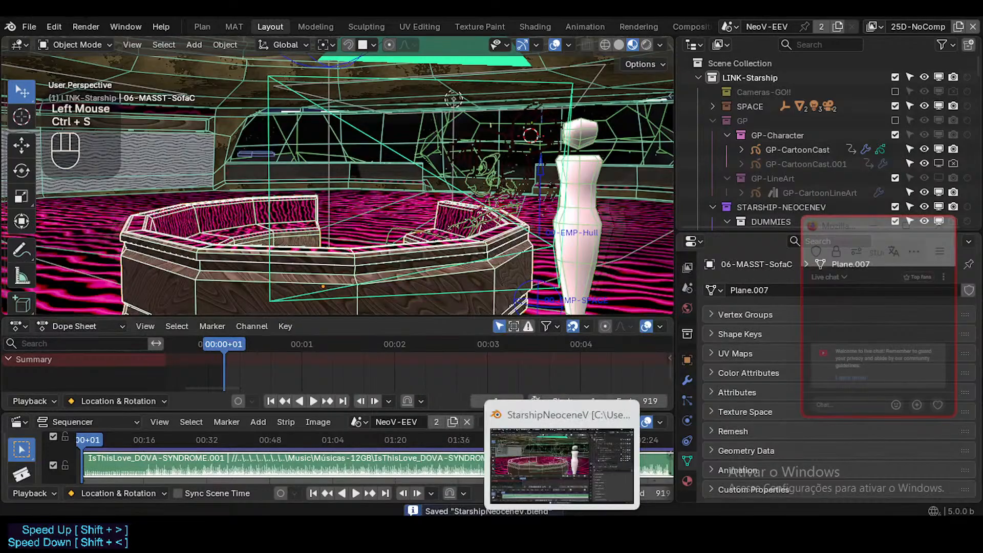
Switch to Firefox to check the YouTube Studio stream analytics, move the popped-out live chat window higher, and return to Blender.
mouse_move(585, 513)
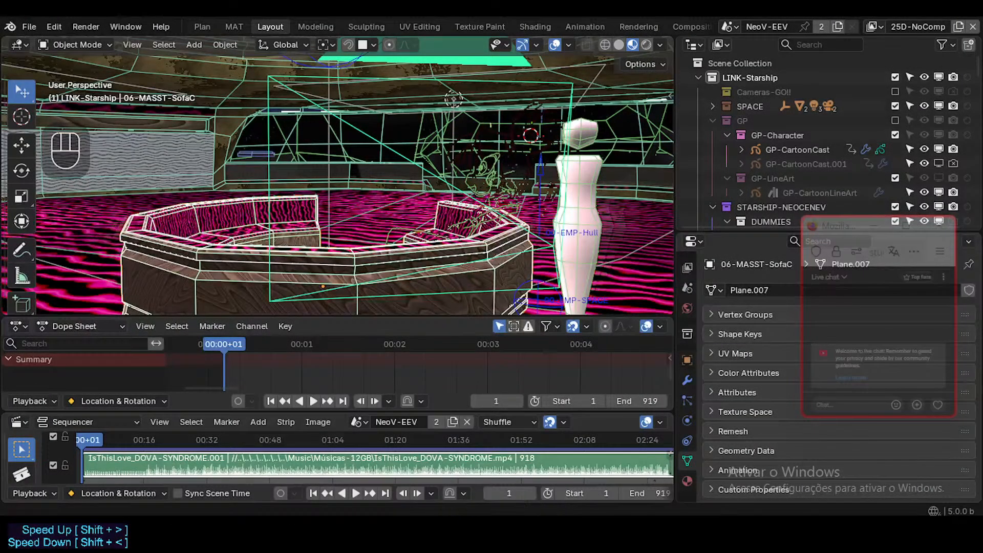
mouse_move(404, 513)
click(362, 481)
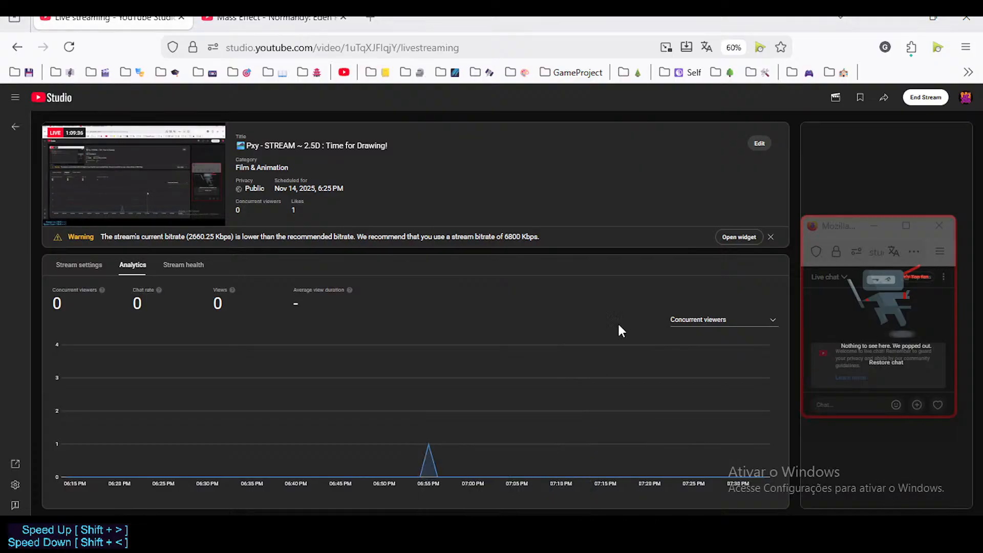
drag(832, 233, 815, 118)
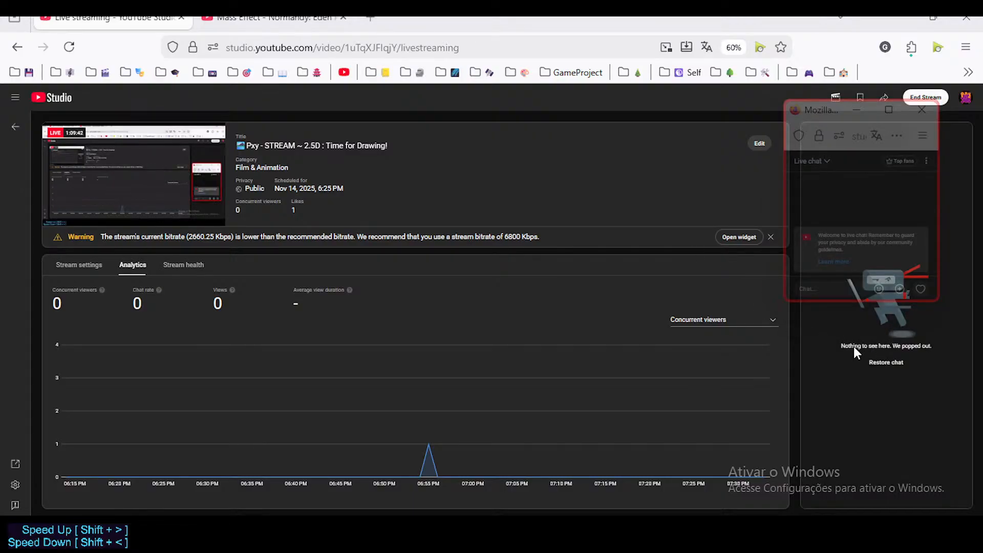
click(588, 528)
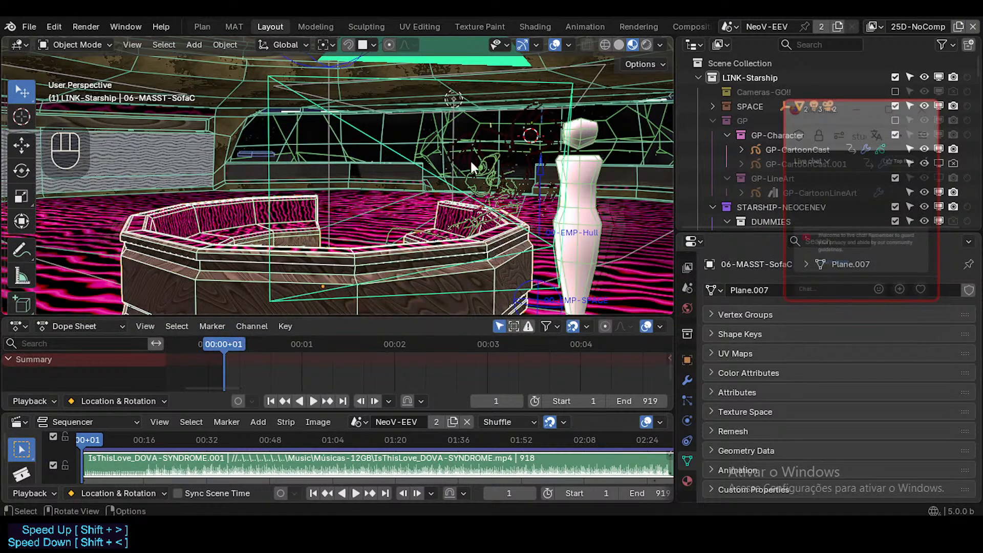
Examine the sofa, camera and dummy from several angles, comparing Solid shading with Material Preview.
middle_drag(439, 210, 378, 190)
scroll(462, 232, down, 3)
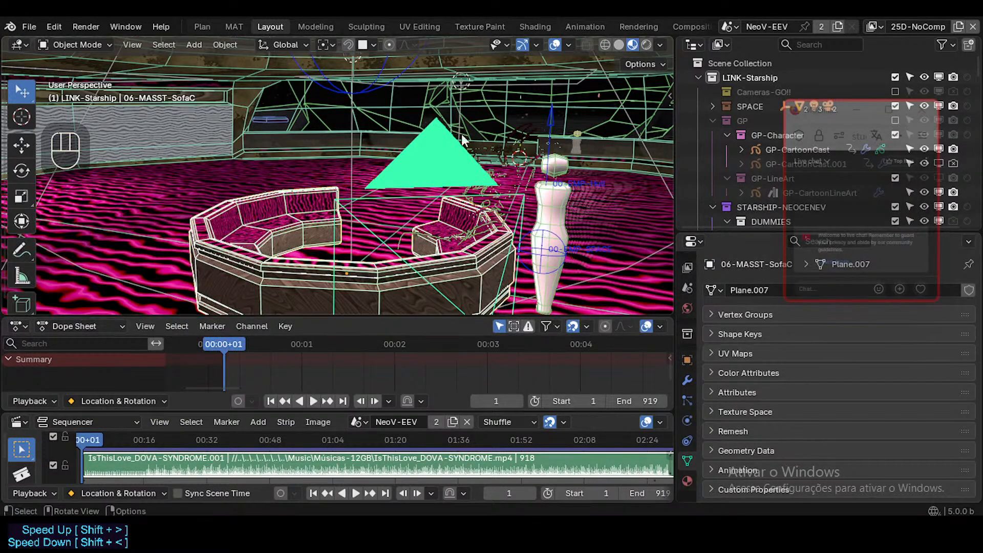
middle_drag(464, 140, 485, 168)
middle_drag(438, 160, 445, 223)
scroll(445, 224, up, 1)
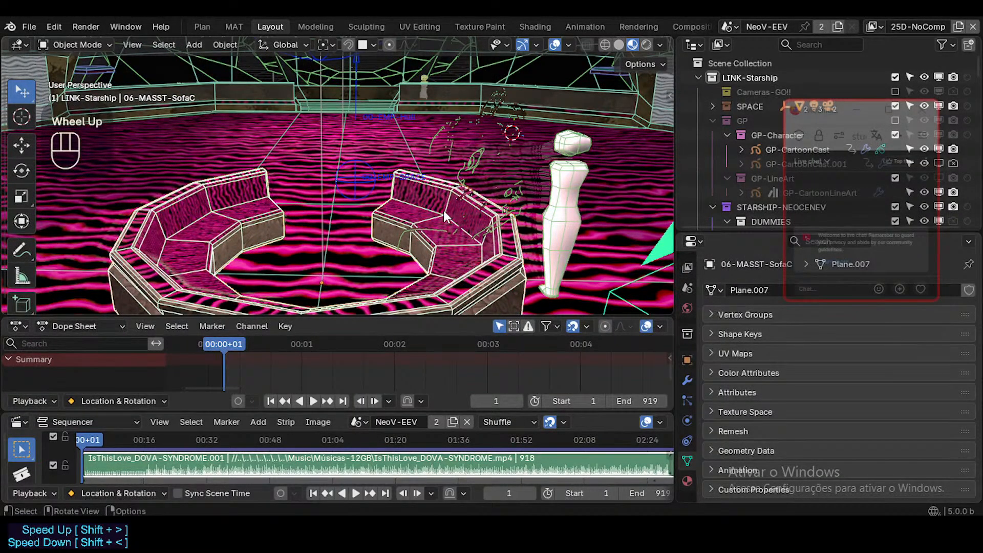
middle_drag(442, 203, 390, 183)
scroll(462, 198, down, 1)
scroll(394, 174, down, 2)
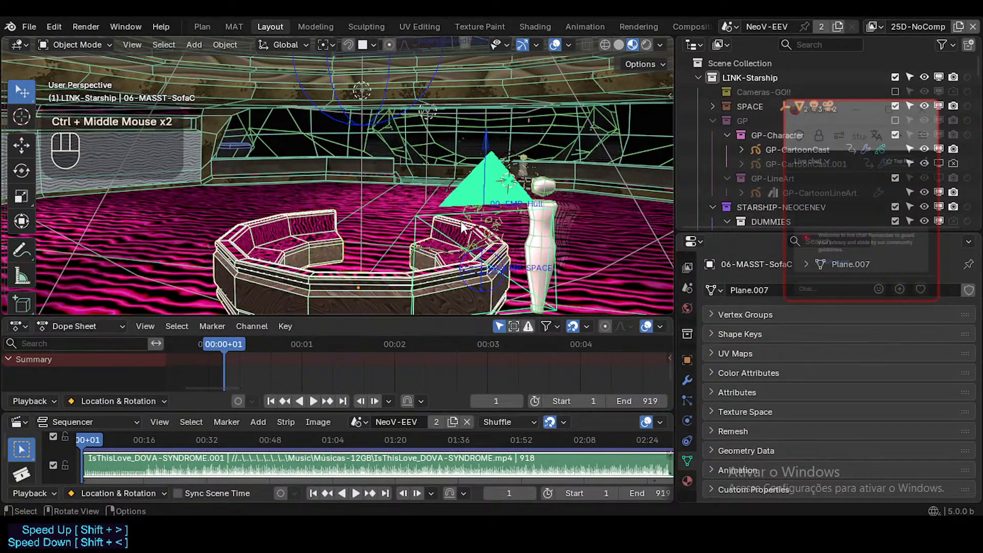
click(622, 44)
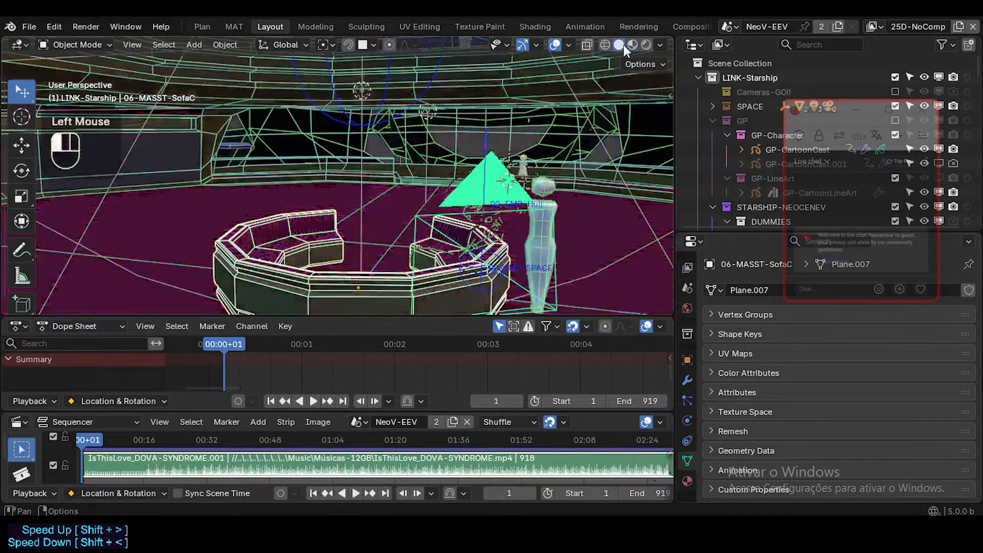
click(634, 43)
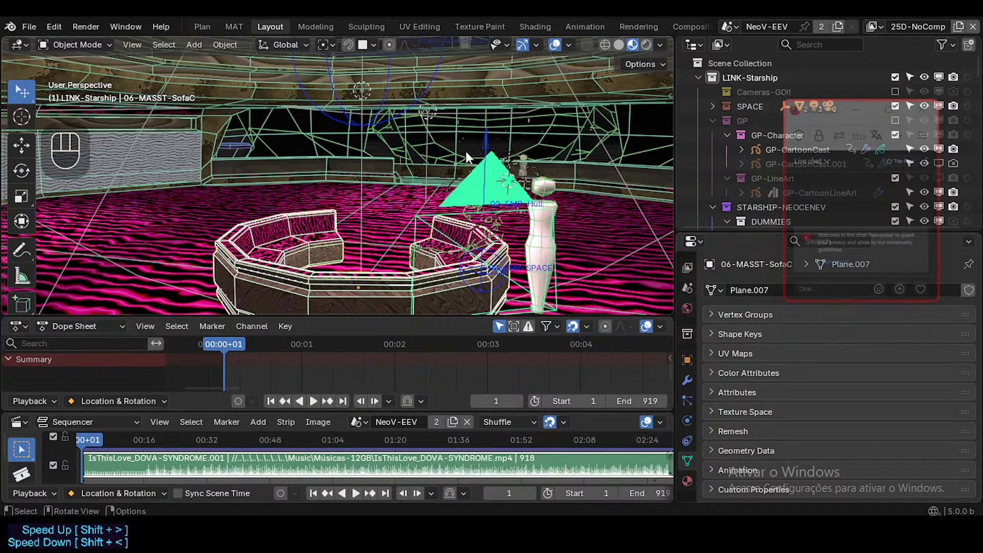
Select the GP-CartoonCast drawing at the sofa beside the dummy.
middle_drag(465, 149, 472, 197)
scroll(488, 188, up, 2)
scroll(487, 189, up, 1)
scroll(500, 189, down, 3)
click(481, 194)
click(475, 194)
Check how GP-CartoonCast sits against the sofa, camera and dummy from several distances, and save StarshipNeoceneV.blend.
scroll(425, 216, up, 1)
scroll(467, 189, down, 1)
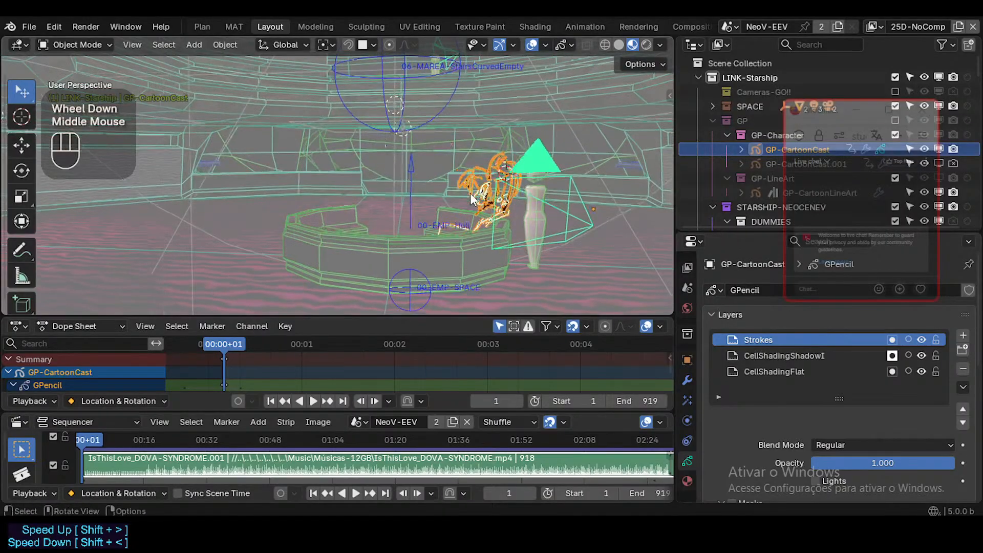
scroll(471, 200, up, 1)
scroll(447, 204, down, 1)
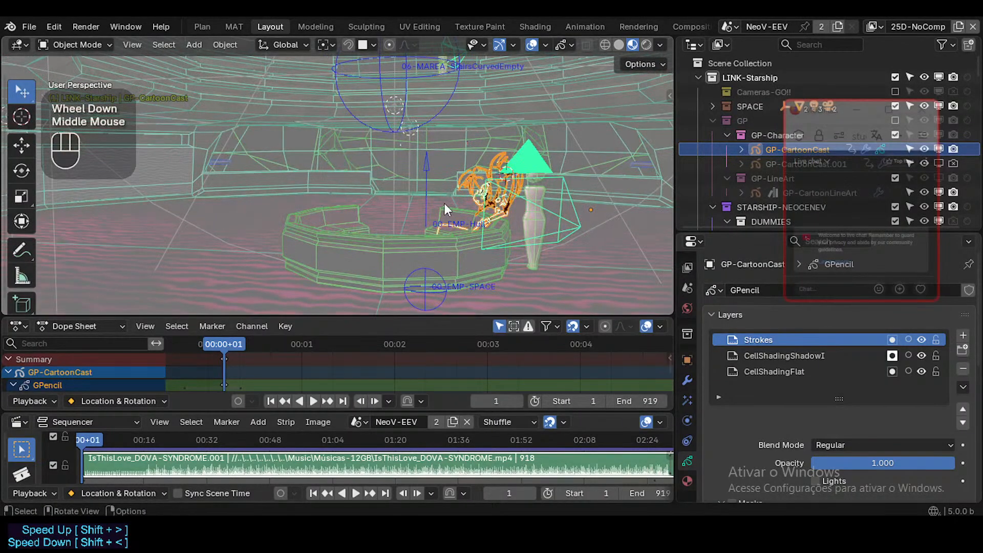
scroll(444, 202, up, 1)
scroll(443, 204, down, 1)
mouse_move(443, 203)
middle_down()
mouse_move(451, 208)
mouse_move(446, 186)
middle_up()
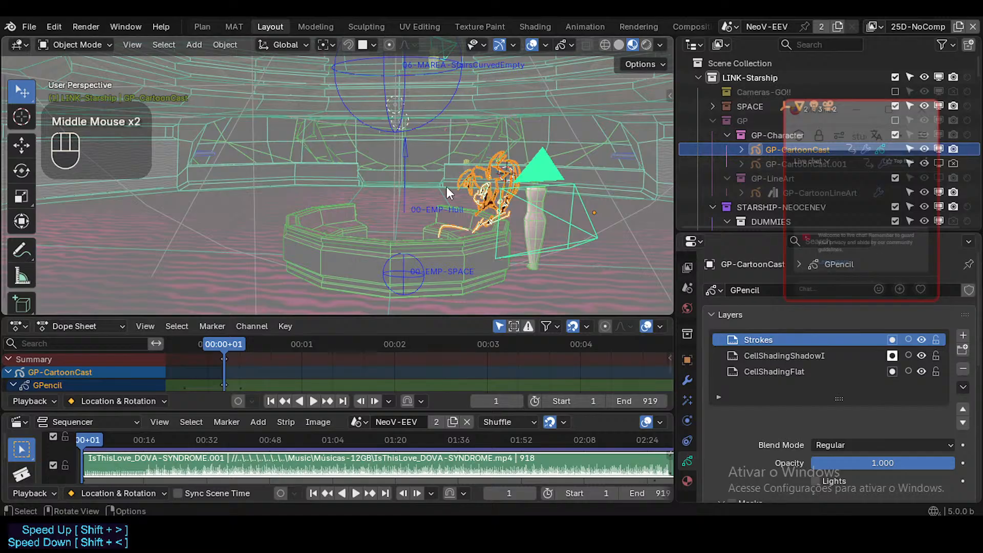
mouse_move(454, 215)
middle_down()
mouse_move(437, 222)
mouse_move(500, 244)
mouse_move(450, 223)
mouse_move(450, 205)
mouse_move(486, 206)
mouse_move(415, 201)
mouse_move(394, 213)
mouse_move(428, 226)
mouse_move(468, 209)
middle_up()
scroll(500, 243, up, 1)
scroll(449, 222, up, 1)
scroll(398, 216, down, 1)
scroll(405, 219, up, 1)
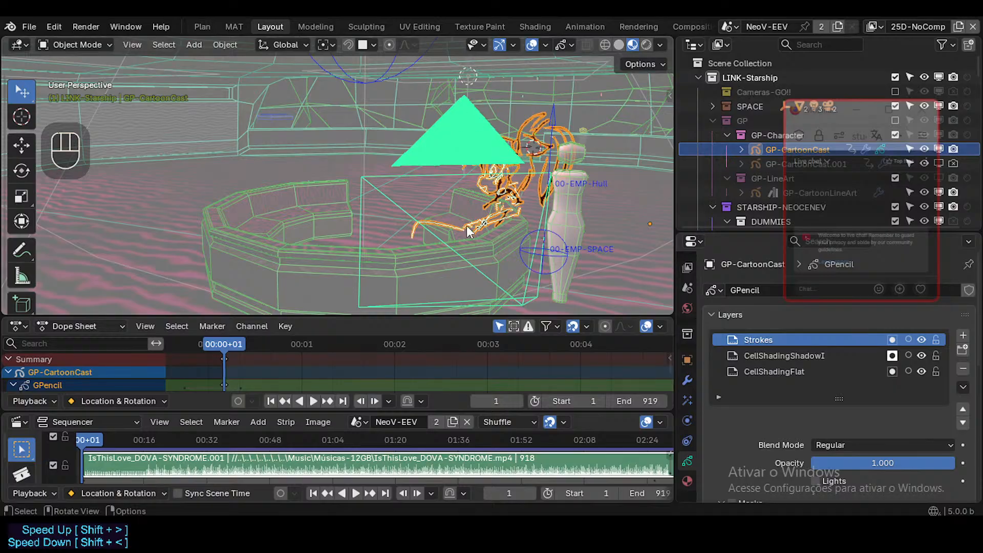
scroll(465, 227, down, 2)
mouse_move(465, 227)
middle_down()
mouse_move(447, 227)
mouse_move(460, 228)
middle_up()
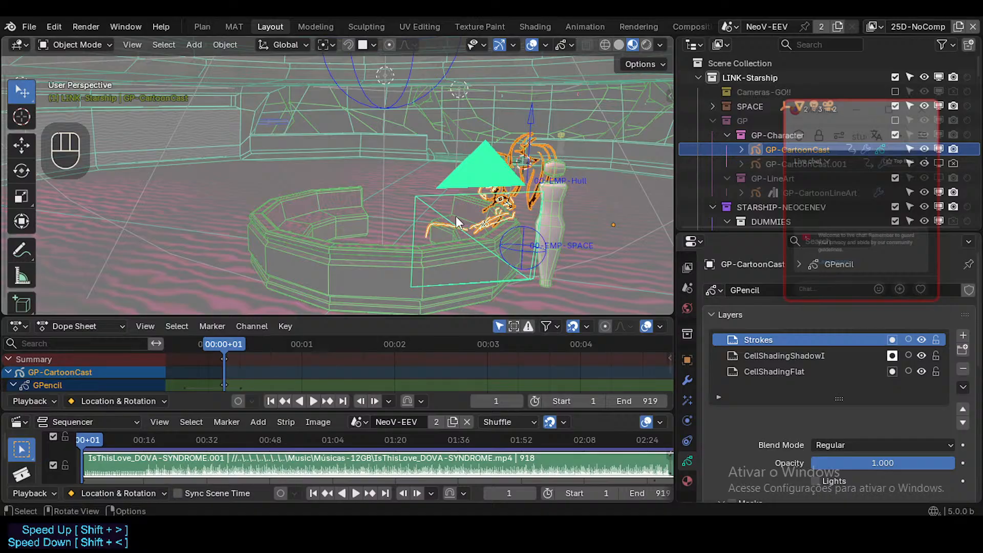
middle_drag(437, 147, 483, 178)
key(ctrl+s)
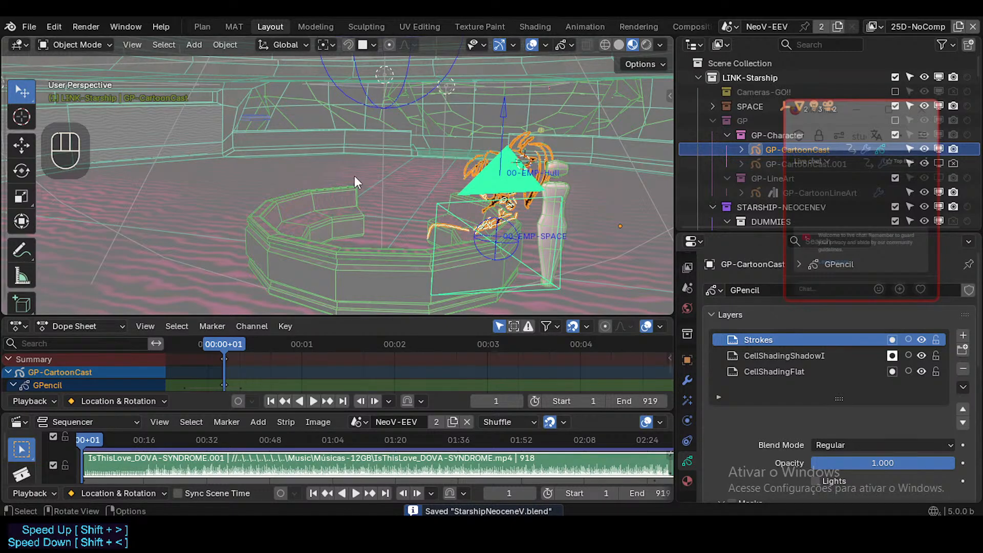
Examine the selected GP-CartoonCast drawing from further angles around the sofa and camera.
mouse_move(355, 176)
middle_down()
mouse_move(390, 182)
mouse_move(336, 177)
middle_up()
middle_drag(414, 177, 505, 122)
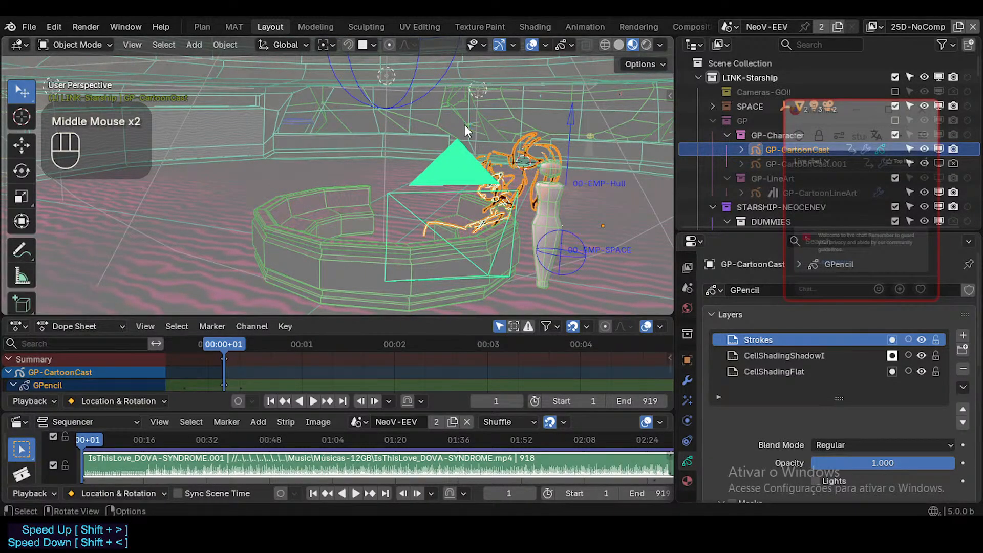
middle_drag(465, 125, 438, 136)
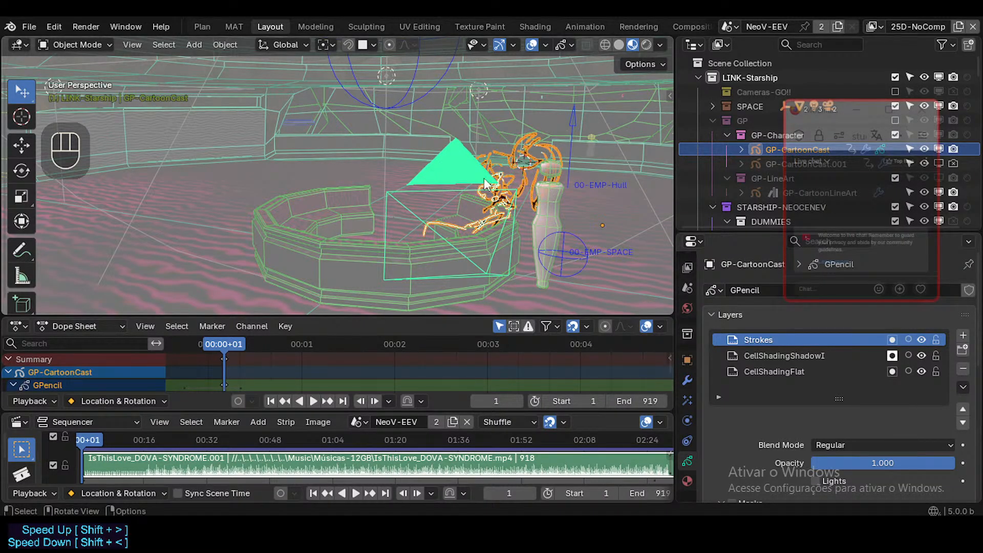
middle_drag(488, 184, 410, 179)
scroll(446, 180, up, 1)
scroll(432, 177, down, 2)
scroll(409, 186, up, 1)
middle_drag(410, 179, 384, 192)
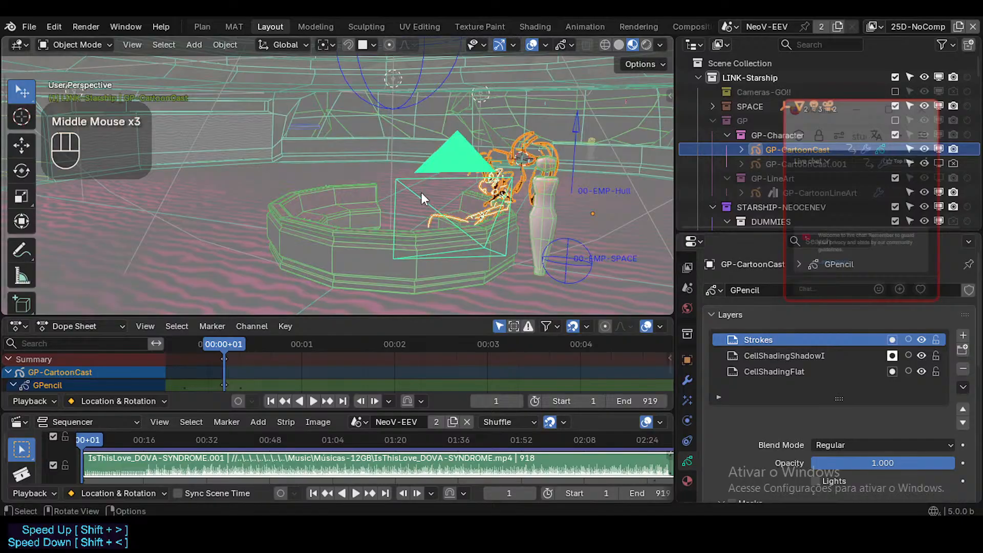
Select the 06-MASST-SofaC sofa in place of GP-CartoonCast and view it together with the camera and dummy.
middle_drag(507, 211, 486, 232)
click(407, 170)
middle_drag(409, 177, 437, 210)
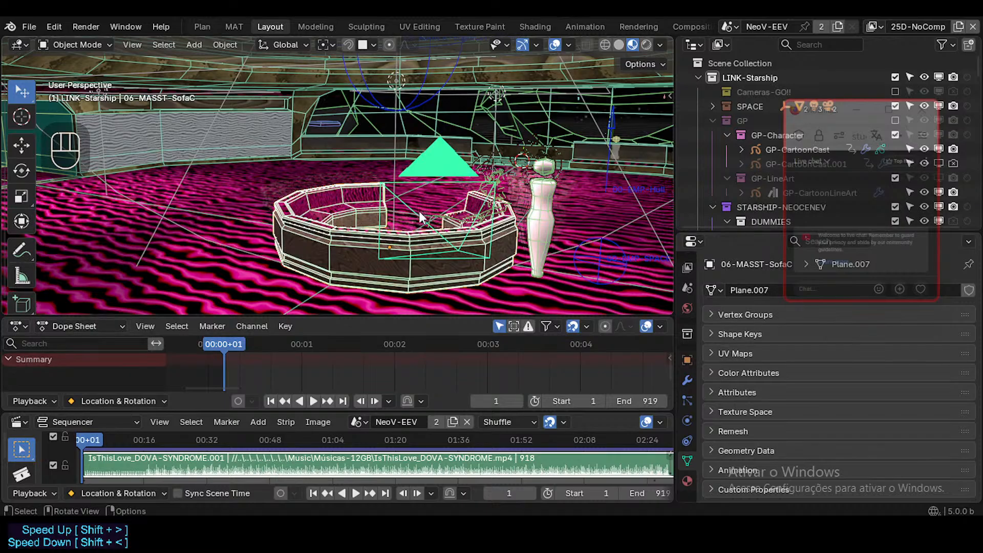
middle_drag(419, 211, 426, 171)
scroll(399, 222, up, 1)
scroll(392, 175, down, 1)
scroll(391, 174, up, 1)
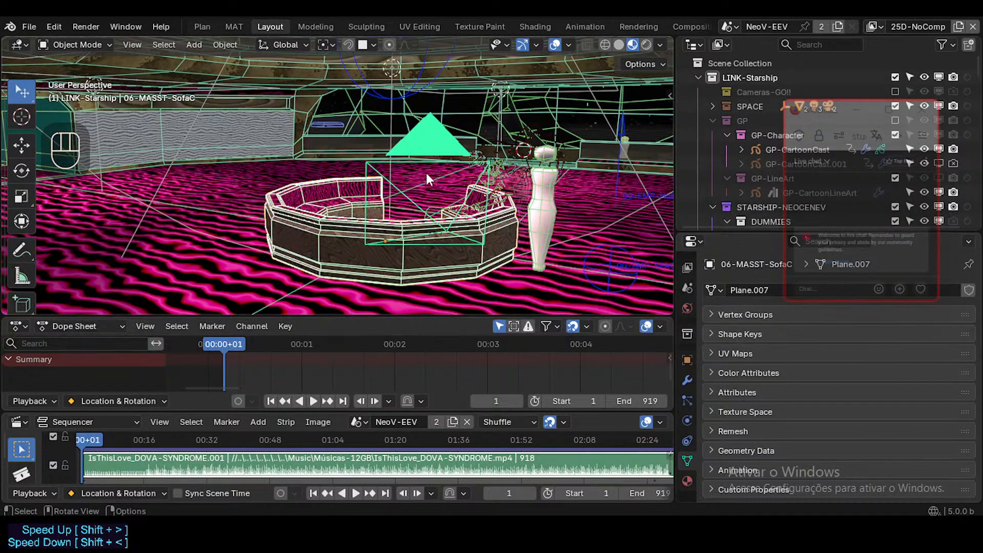
Examine the selected 06-MASST-SofaC sofa with the camera frame and dummy from several more angles.
middle_drag(426, 173, 490, 256)
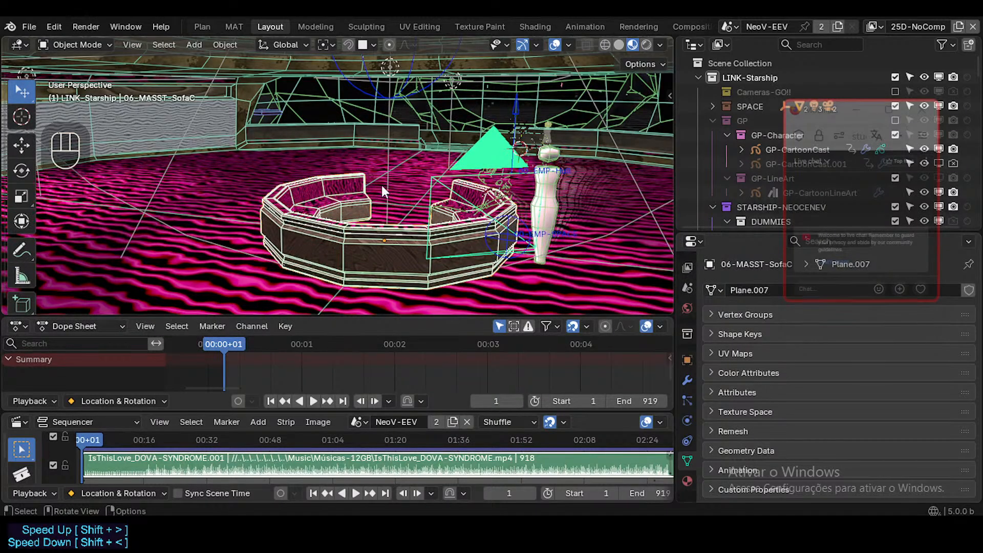
middle_drag(382, 192, 432, 202)
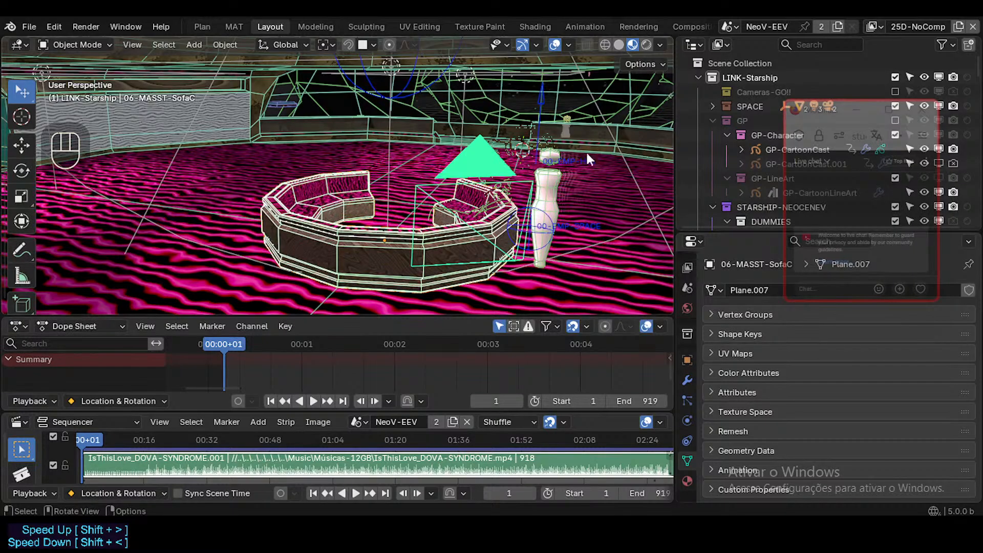
middle_drag(501, 229, 342, 249)
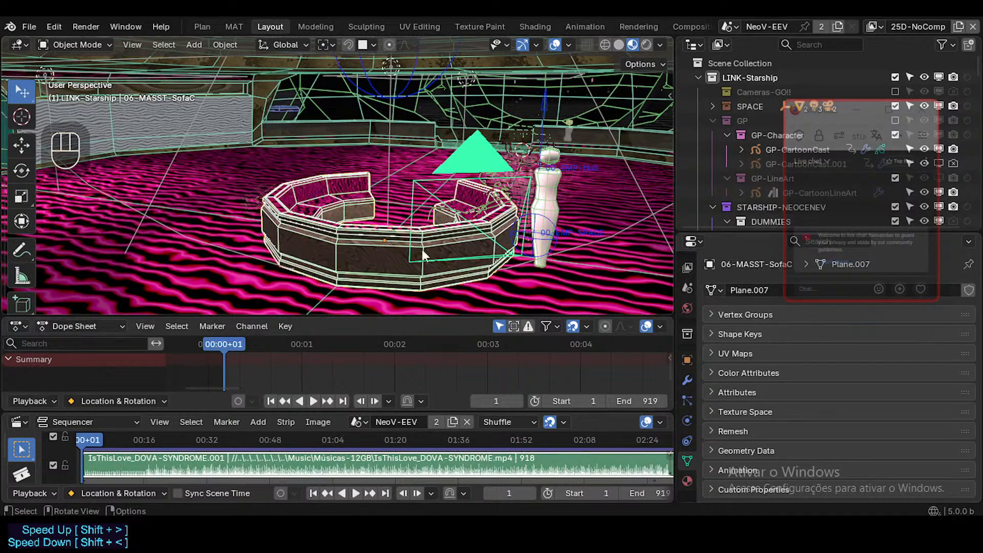
middle_drag(327, 254, 328, 232)
scroll(385, 238, up, 2)
scroll(328, 232, down, 2)
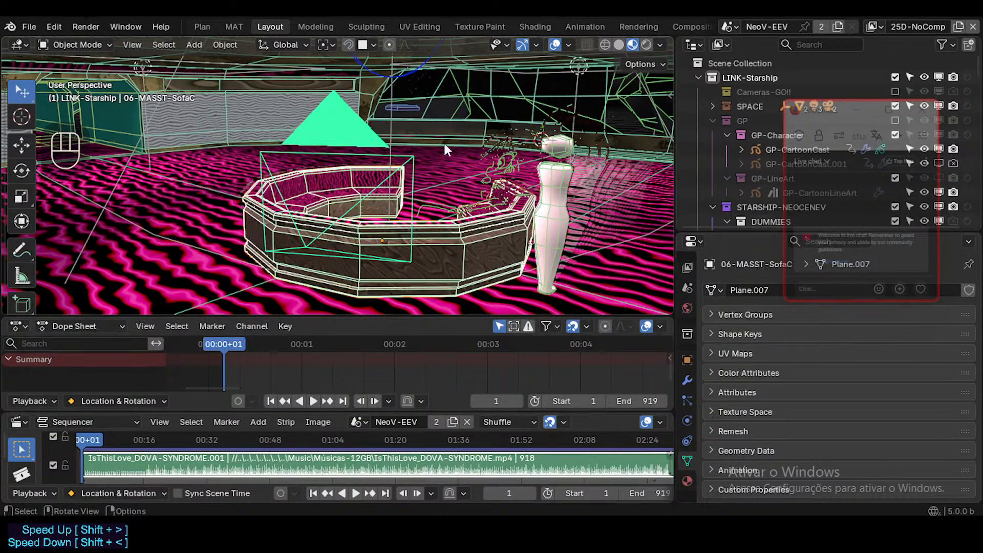
Make the GP-CartoonCast drawing at the sofa the active object and leave nothing selected.
click(492, 159)
middle_drag(398, 180, 420, 207)
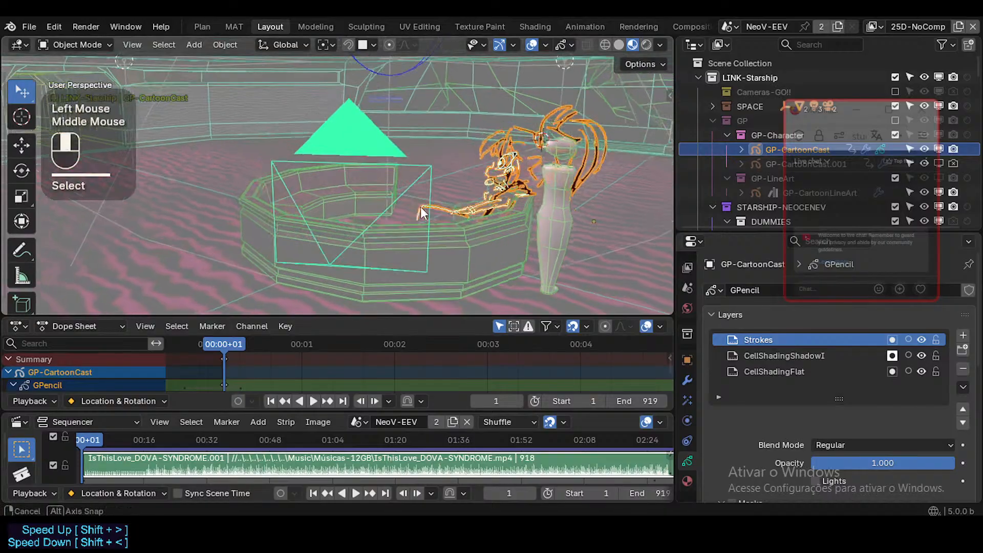
key(shift+grave)
key(a)
click(421, 212)
key(alt+a)
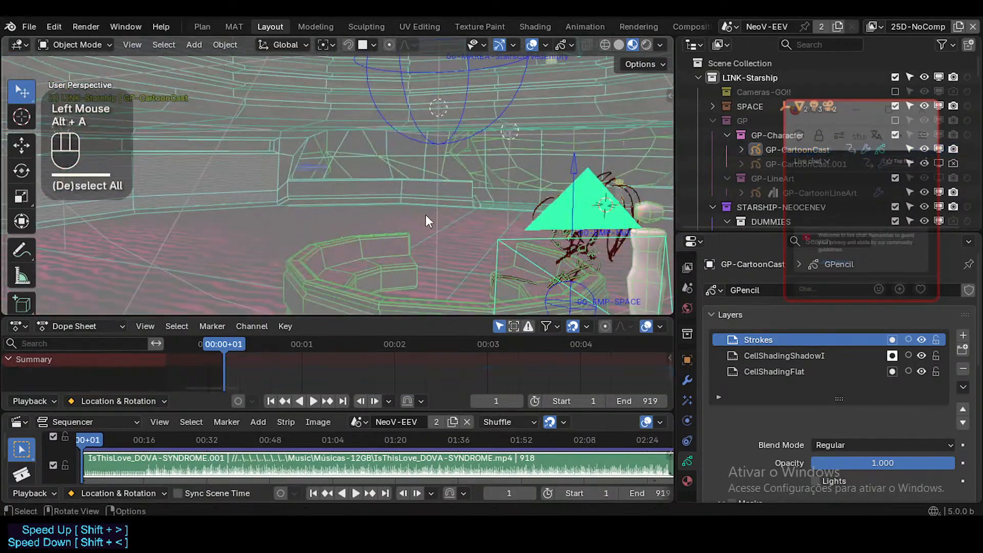
Fly around GP-CartoonCast, the sofa and the dummy to check the seated drawing from near, far and both sides.
key(shift+grave)
key(w)
key(a)
key(d)
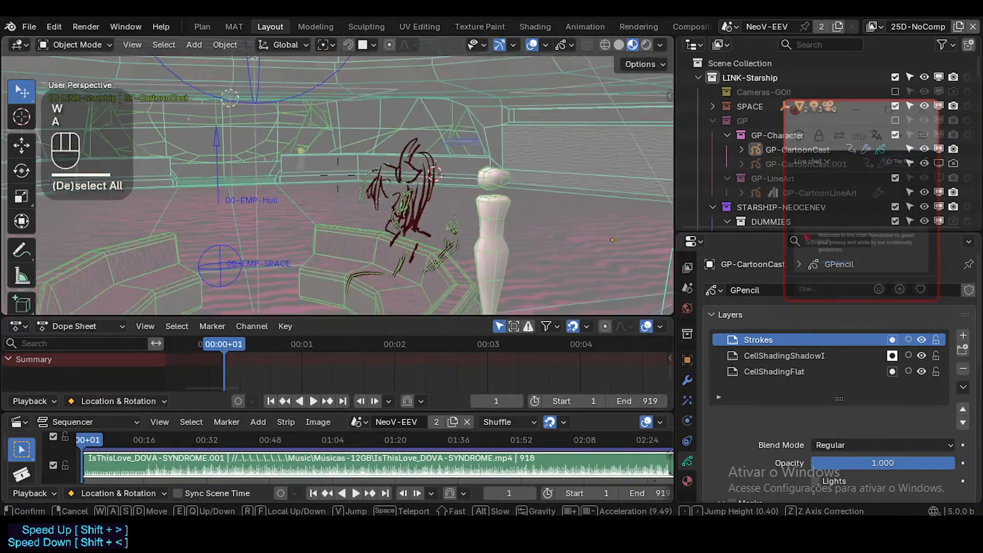
key(s)
key(d)
key(d)
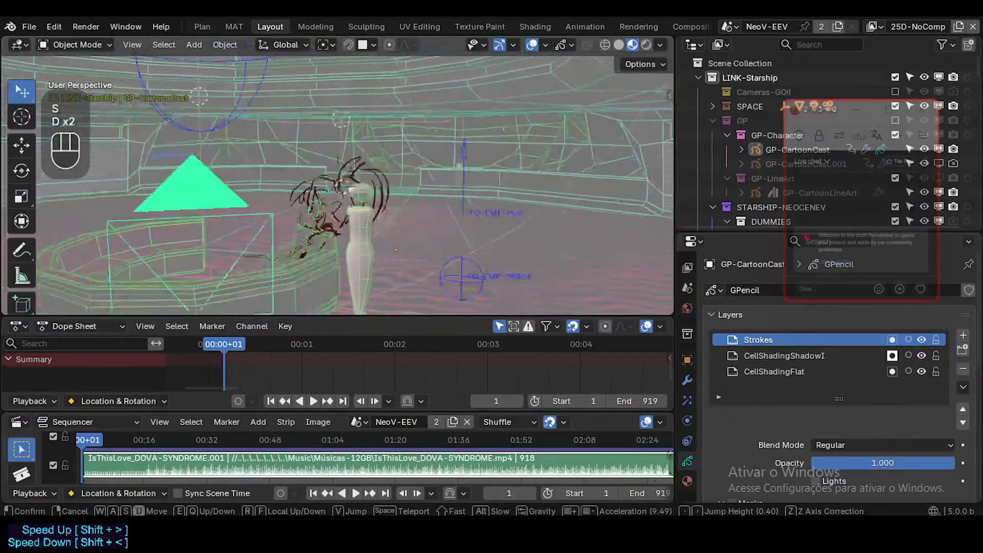
key(w)
key(s)
key(a)
key(a)
key(w)
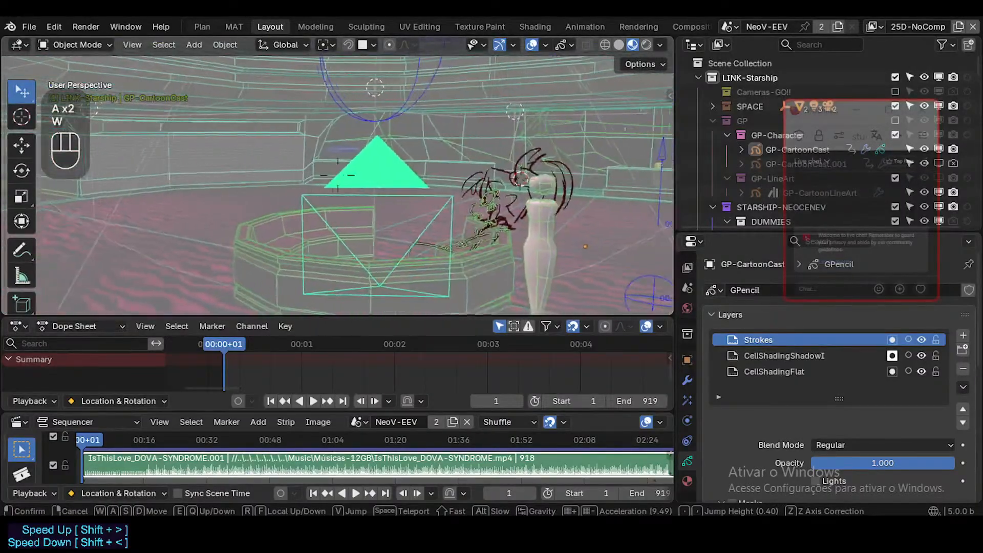
key(d)
key(d)
key(w)
key(a)
key(s)
key(w)
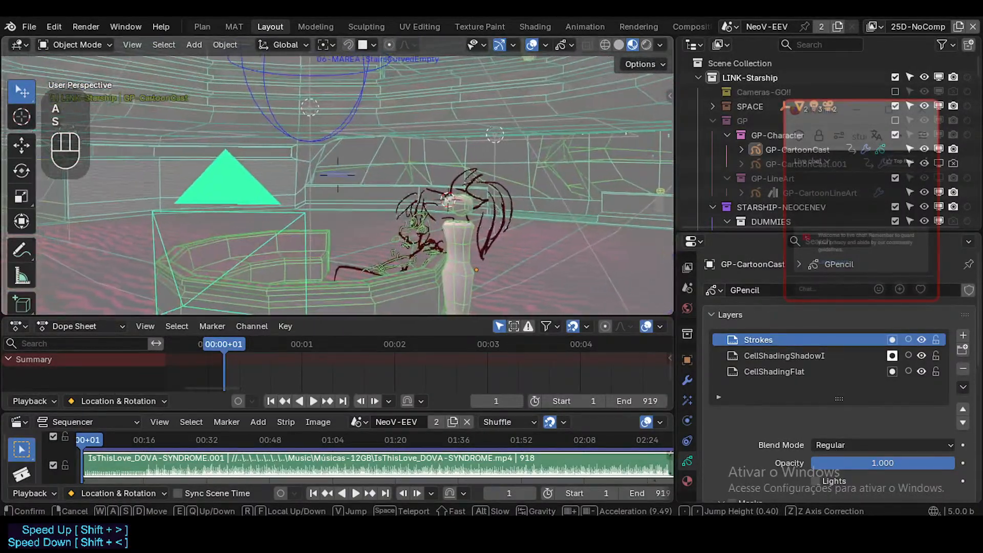
key(q)
key(s)
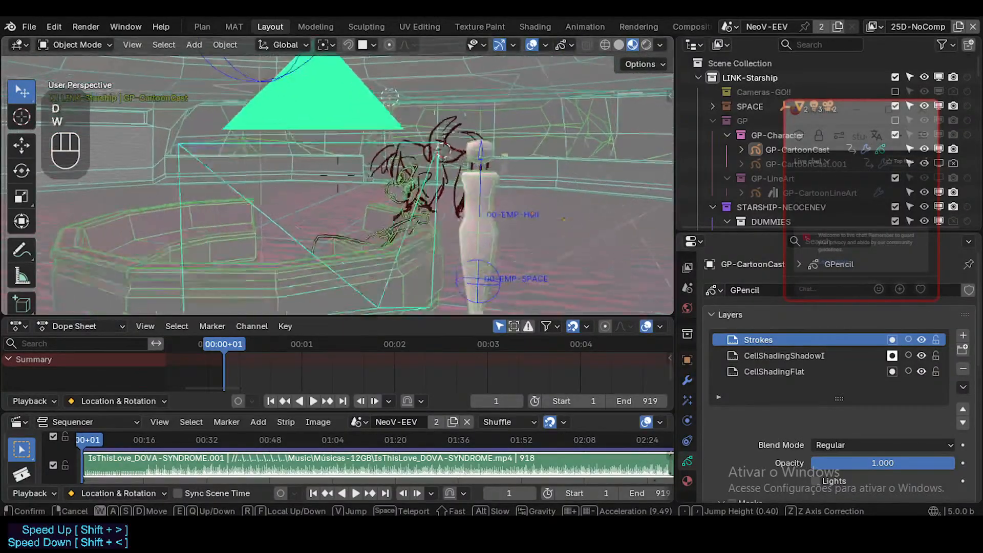
key(w)
key(w)
key(w)
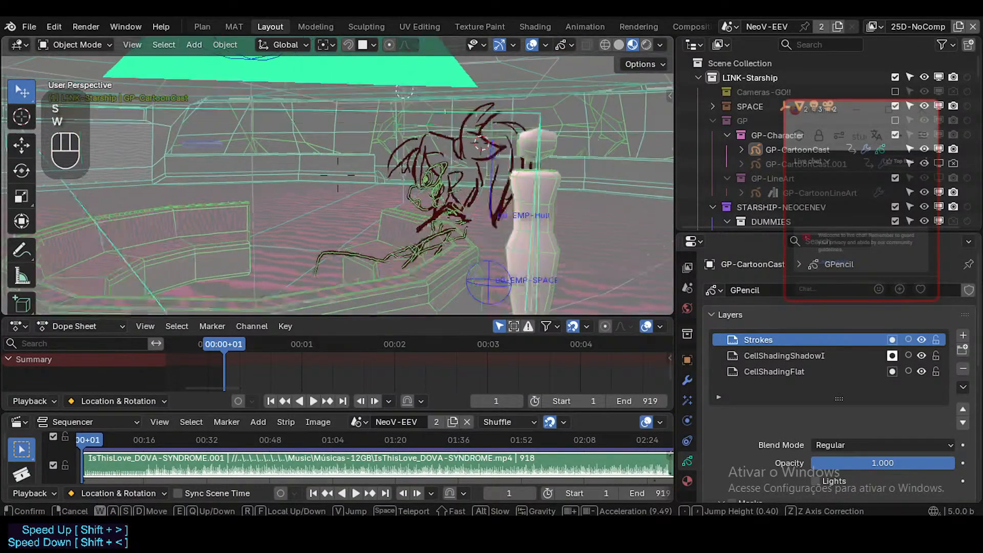
key(w)
key(s)
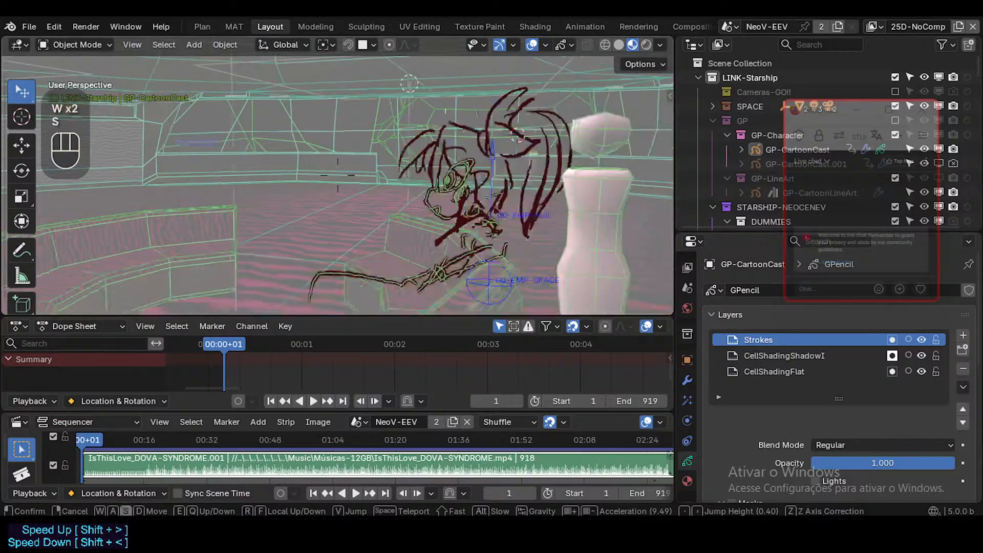
key(a)
key(s)
key(s)
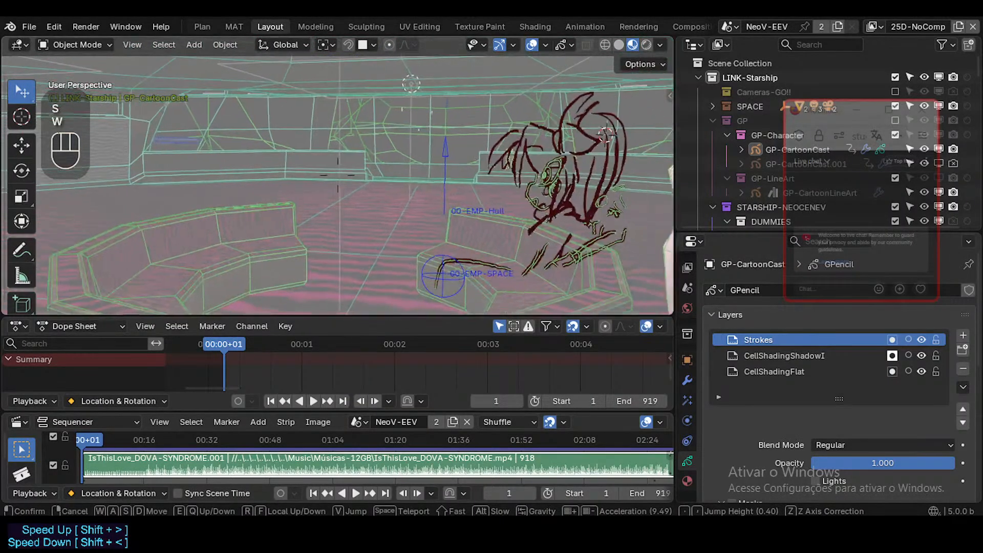
key(e)
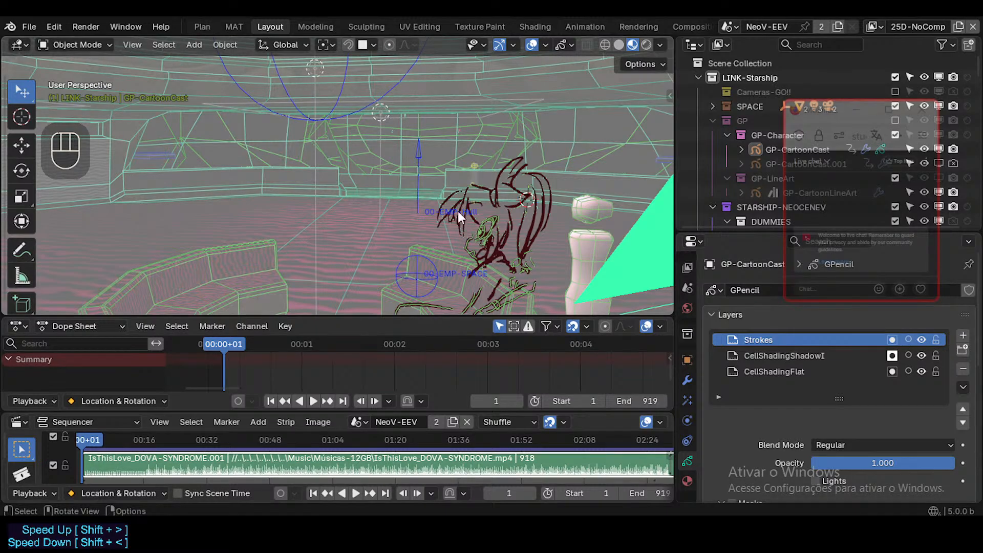
Turn off the fading of the 3D scene around GP-CartoonCast and save StarshipNeoceneV.blend.
key(alt+f)
key(shift+grave)
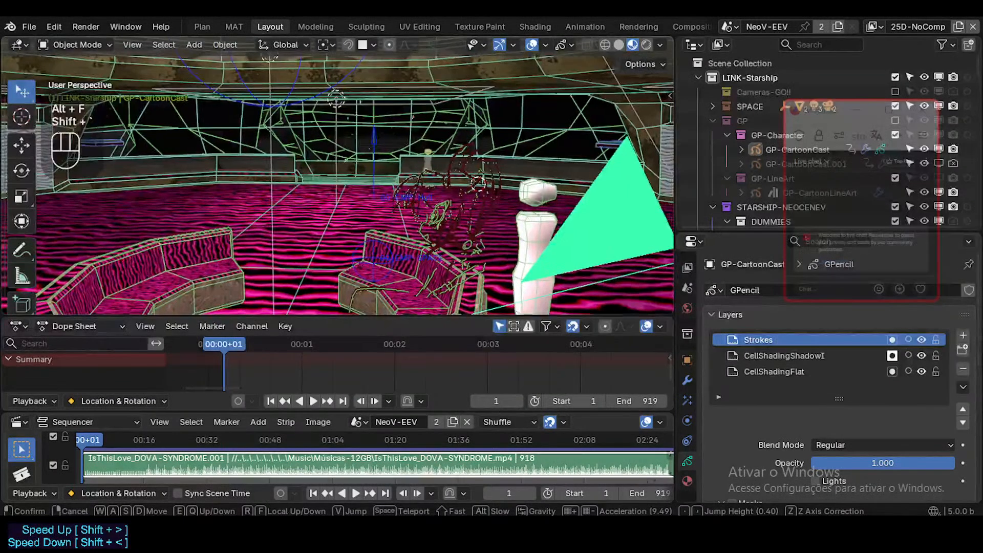
key(s)
key(s)
key(d)
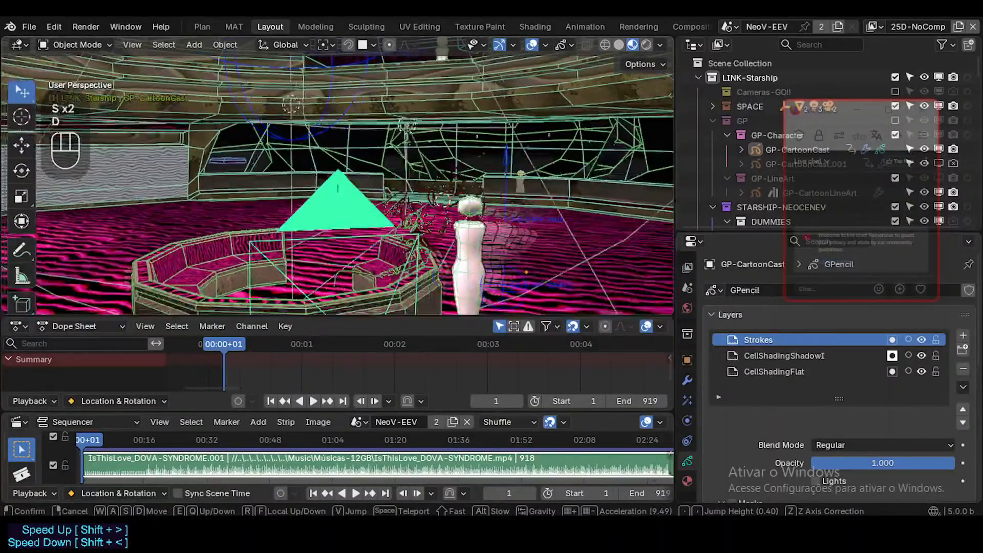
click(508, 231)
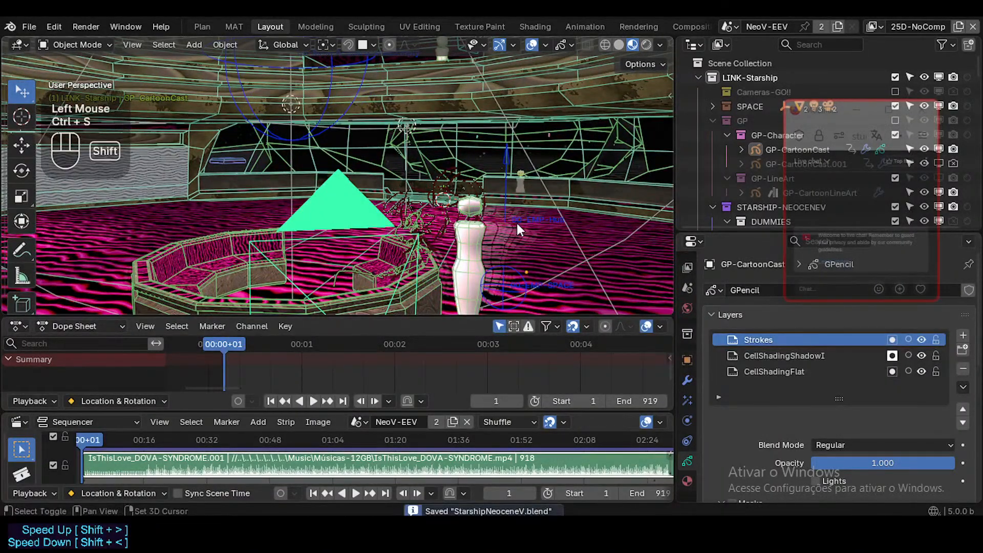
Look over the sofa, dummy and GP-CartoonCast from the room side and from inside the sofa ring.
key(shift+grave)
key(s)
key(d)
key(d)
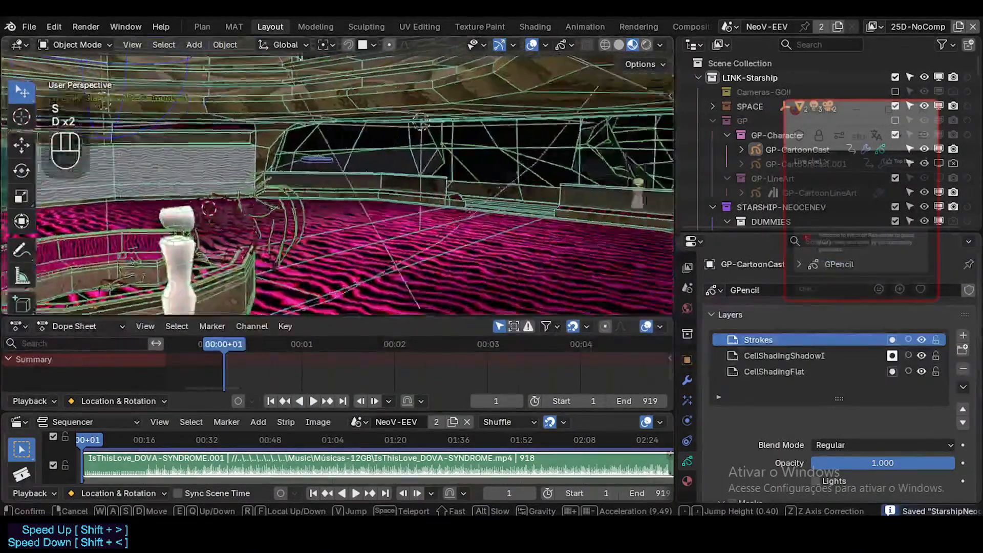
key(w)
key(a)
key(a)
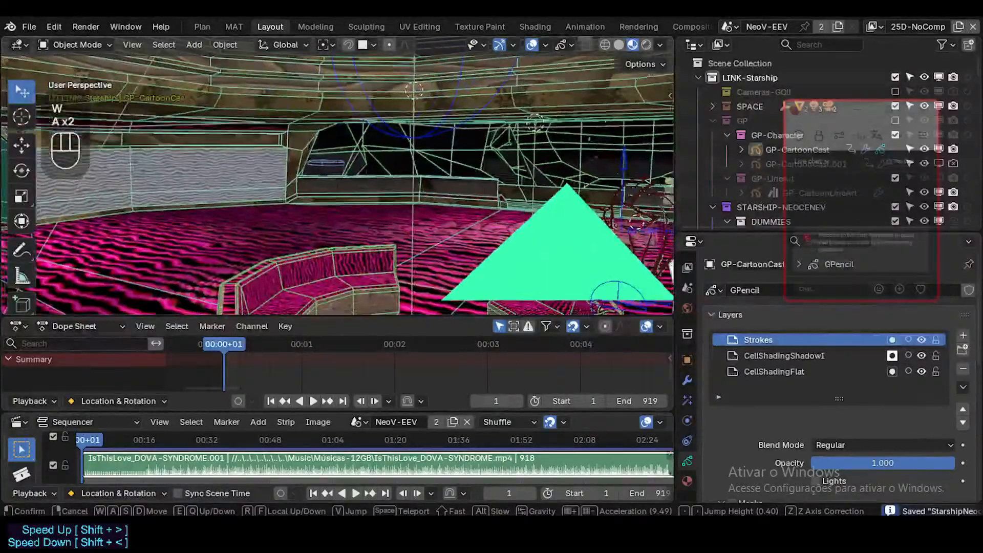
click(517, 225)
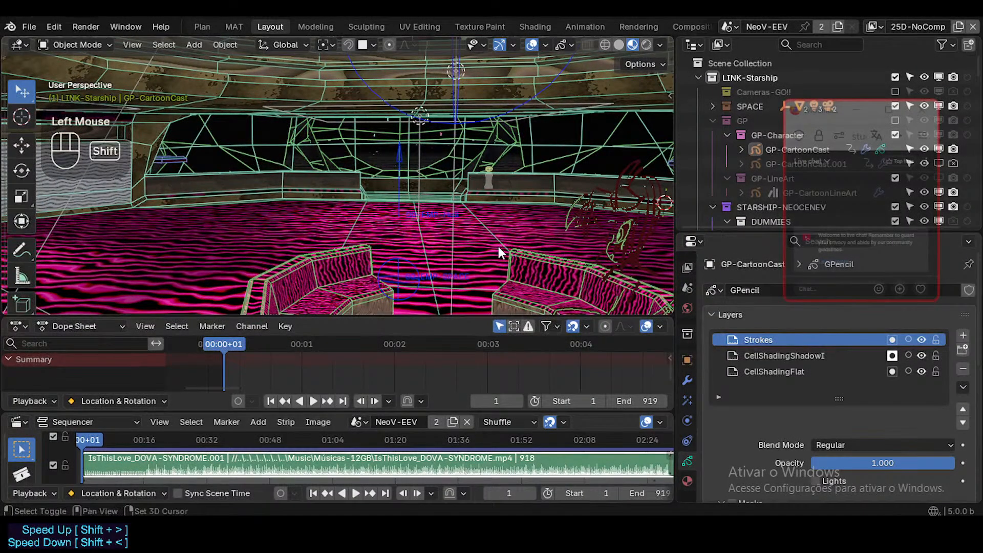
Examine the lounge floor, wall screens and window side of the starship interior.
key(shift+grave)
key(w)
key(d)
key(d)
key(d)
key(d)
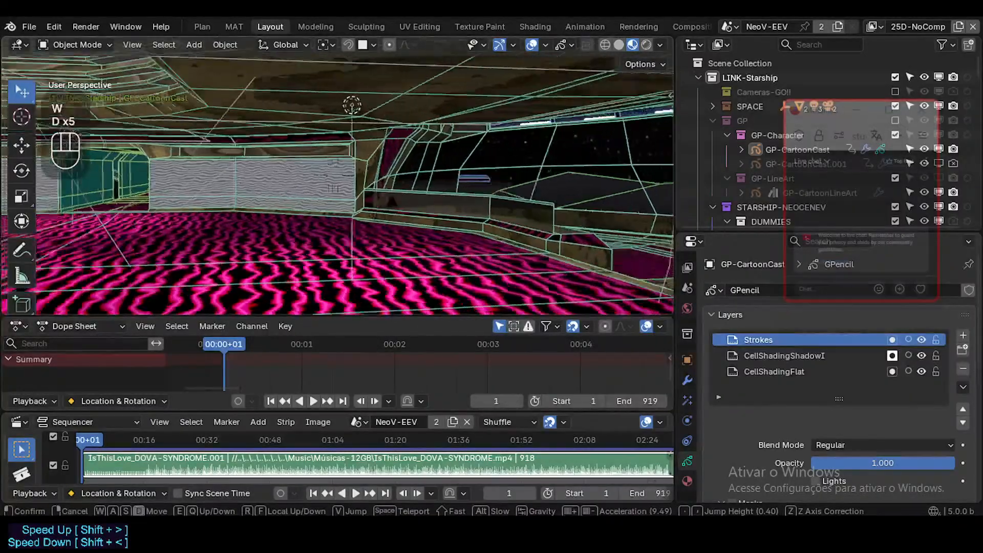
key(d)
key(d)
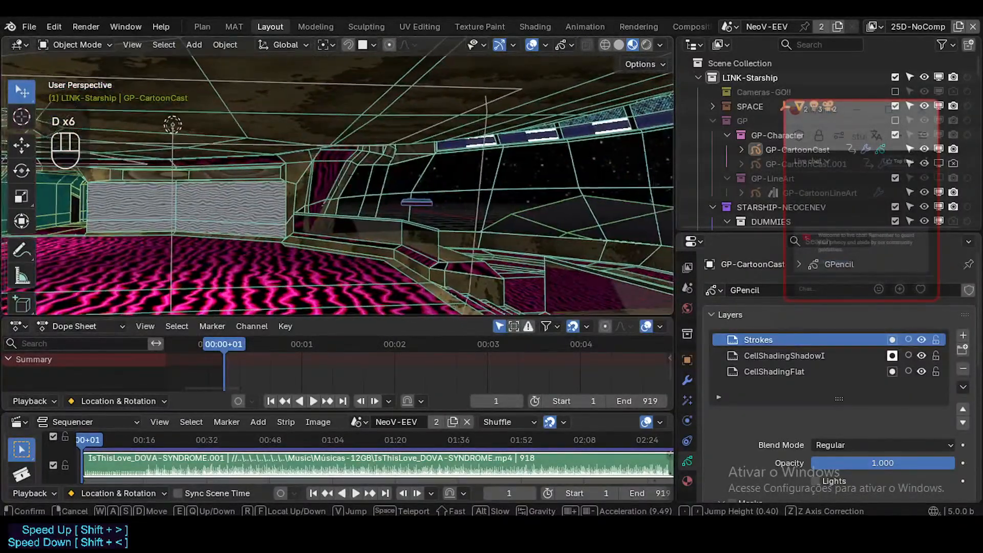
key(w)
key(w)
key(d)
key(w)
click(336, 175)
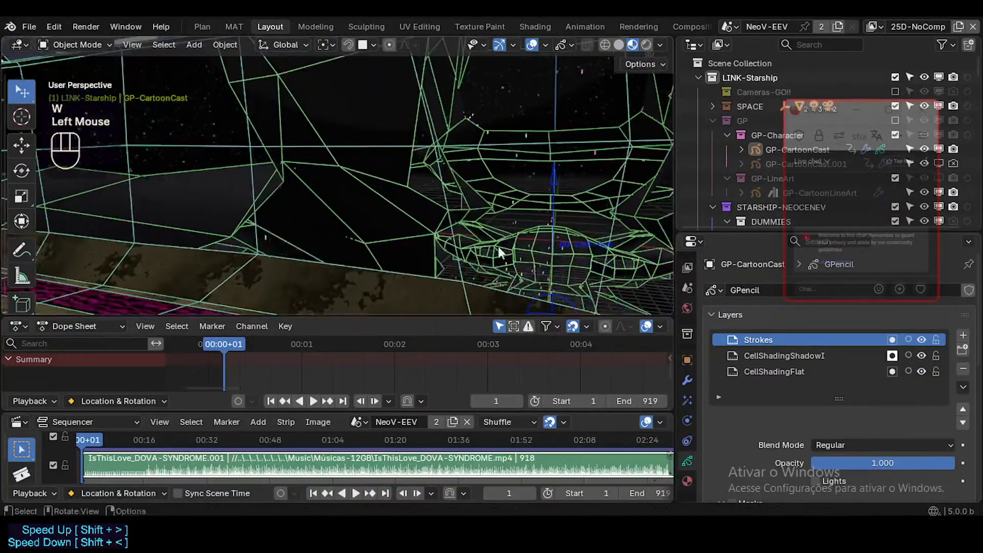
Include all collections in the view layer except GP, exclude GP-Character as well, and turn off the wireframe overlay.
drag(815, 189, 793, 259)
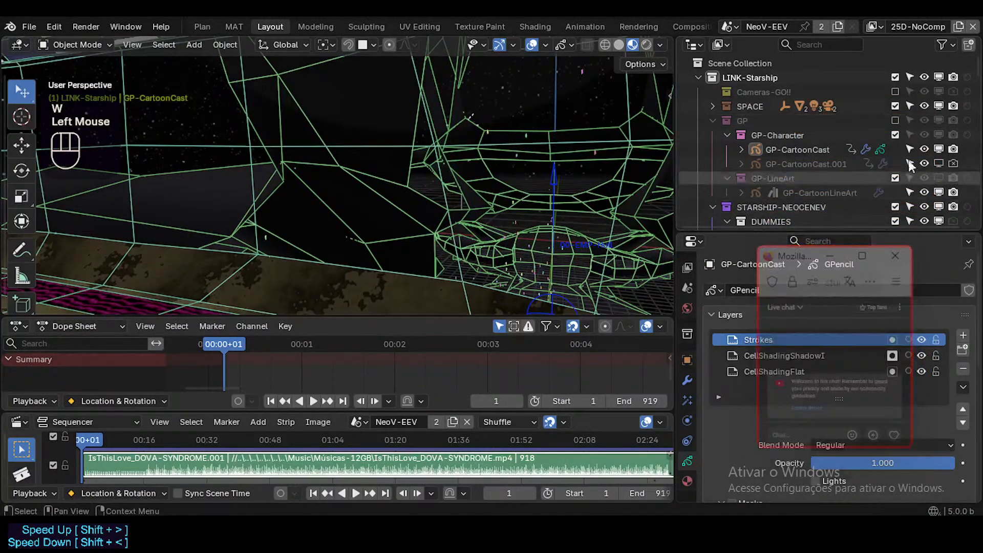
ctrl+click(895, 121)
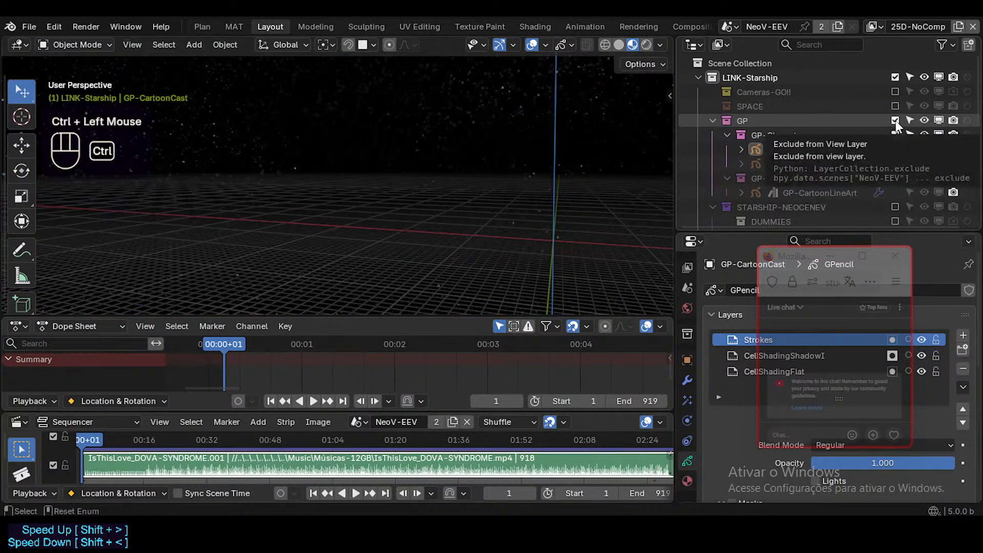
ctrl+click(895, 122)
click(896, 134)
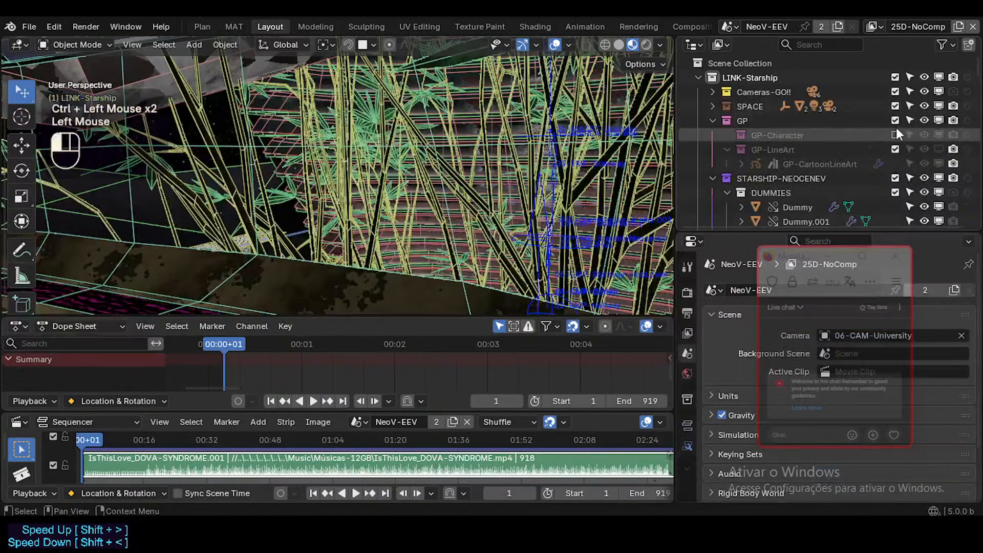
click(896, 122)
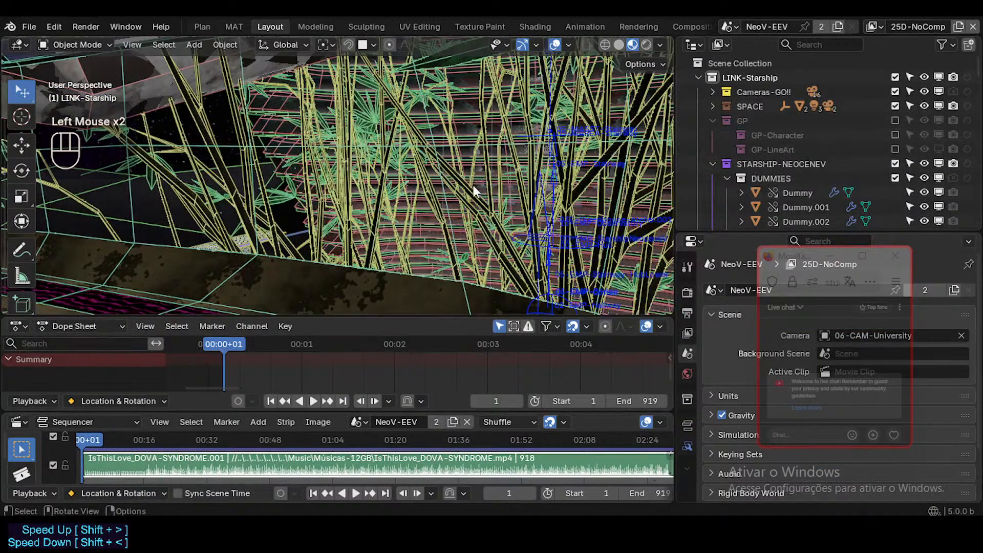
middle_drag(474, 190, 523, 172)
key(ctrl+alt+shift+z)
Fly through the bamboo garden and past the orange ribbed surfaces to inspect the surrounding rock walls.
key(shift+grave)
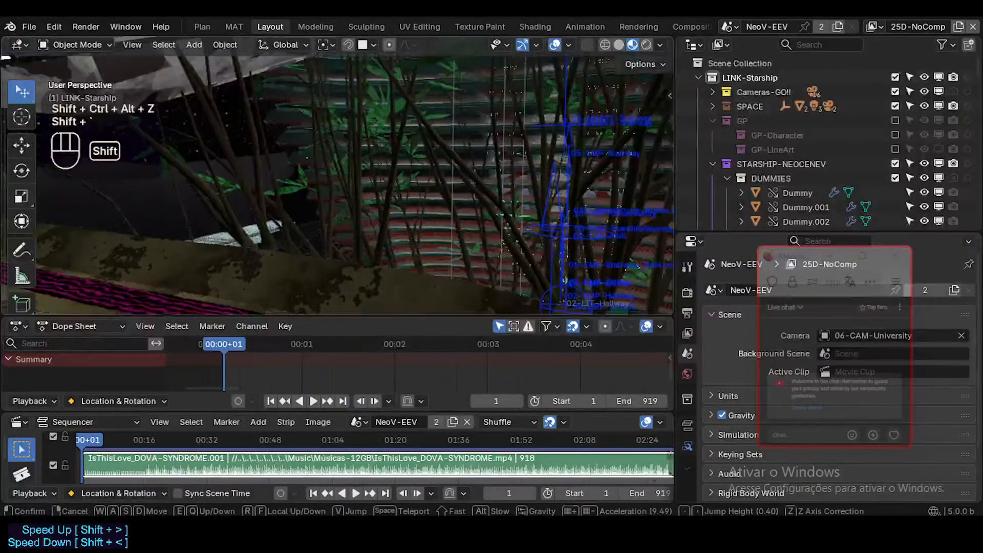
key(w)
key(d)
key(d)
key(w)
key(shift+w)
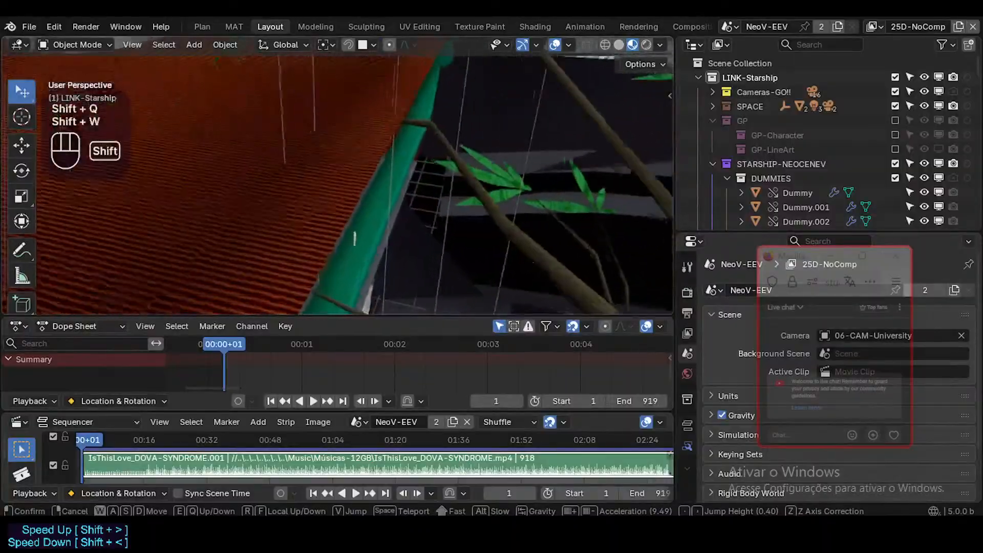
key(shift+q)
key(shift+q)
key(shift+a)
key(shift+w)
key(shift+w)
key(shift+w)
key(shift+w)
key(shift+w)
key(shift+w)
key(shift+w)
key(shift+w)
key(shift+w)
key(shift+w)
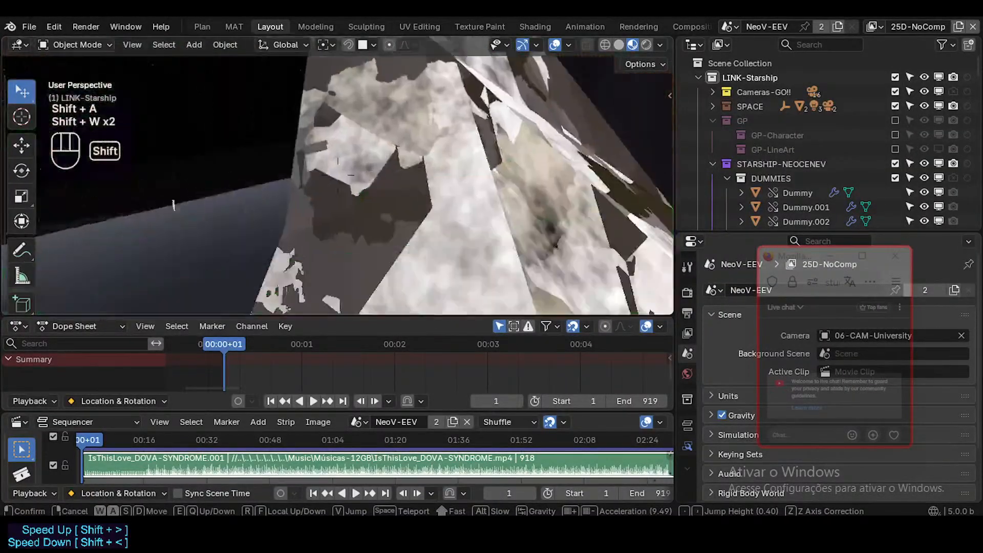
key(shift+w)
key(shift+w)
key(shift+w)
key(shift+w)
key(shift+w)
key(shift+w)
key(shift+w)
key(shift+w)
key(shift+w)
key(shift+w)
key(shift+d)
key(shift+d)
key(shift+d)
key(shift+d)
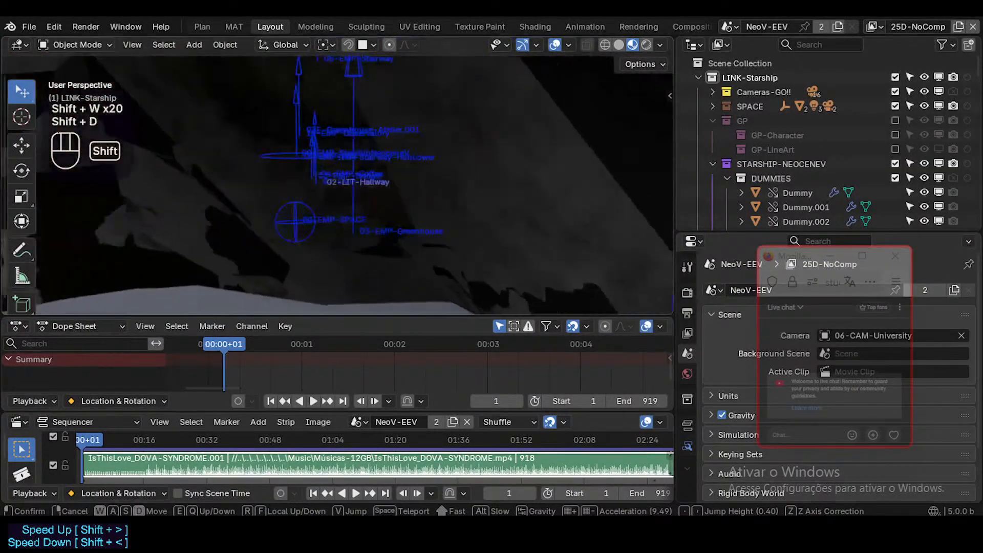
Examine the water pools, the sand and rock area, and the dark furnished room beyond them.
key(w)
key(shift+w)
key(shift+q)
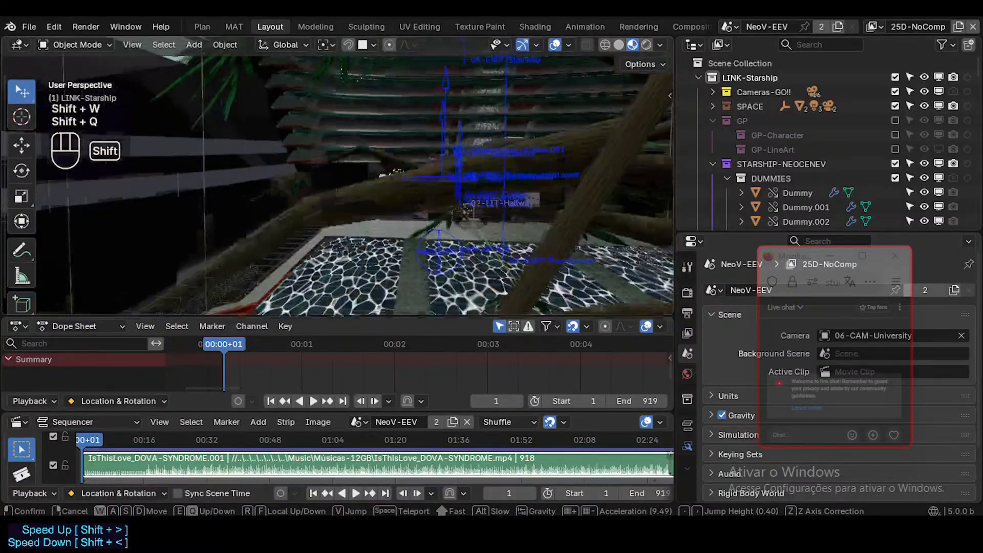
key(shift+q)
key(shift+s)
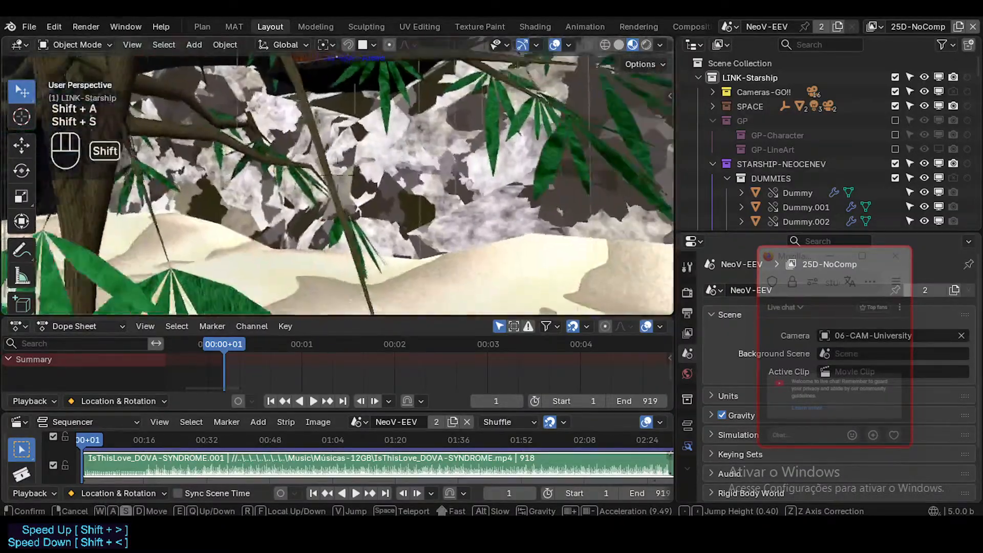
key(shift+w)
key(shift+w)
key(shift+w)
key(shift+w)
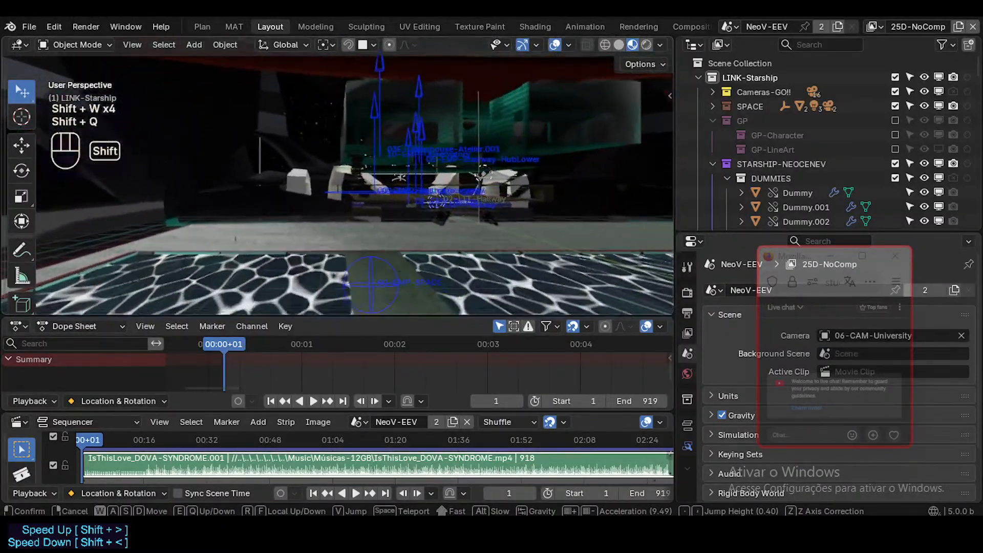
key(shift+q)
key(shift+q)
key(shift+d)
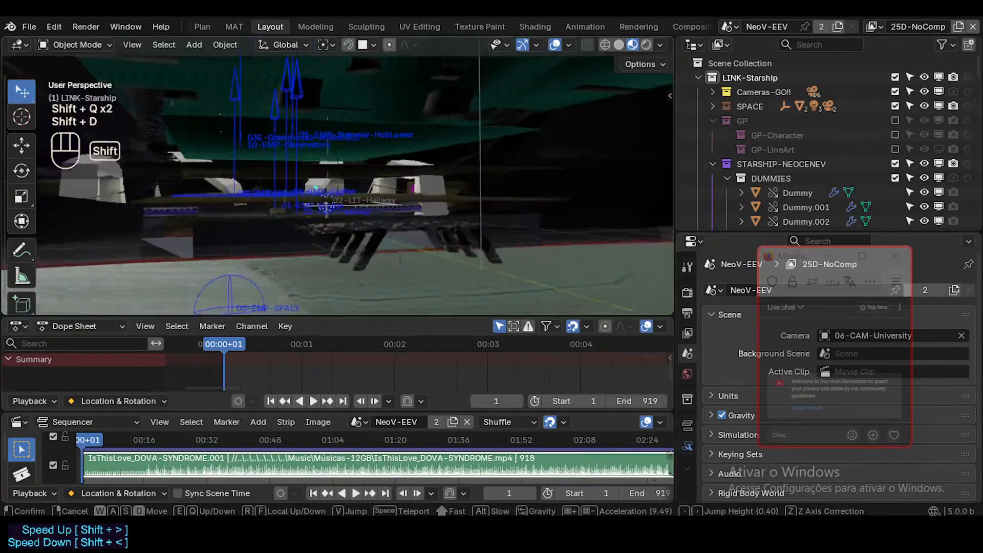
key(shift+w)
key(shift+q)
key(w)
key(shift+q)
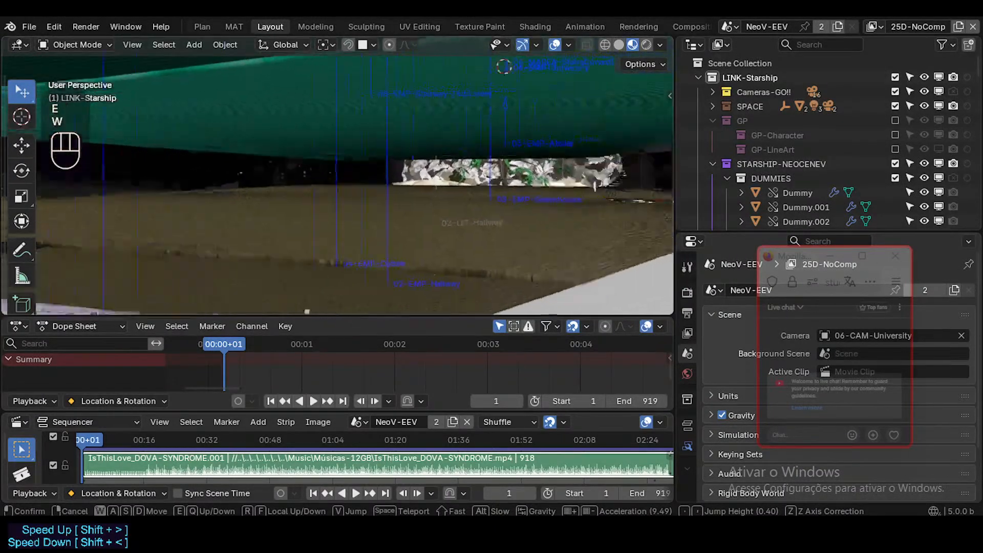
Fly between the green floor and ceiling toward the large hall to inspect its dark central tower.
key(q)
key(e)
key(e)
key(e)
key(w)
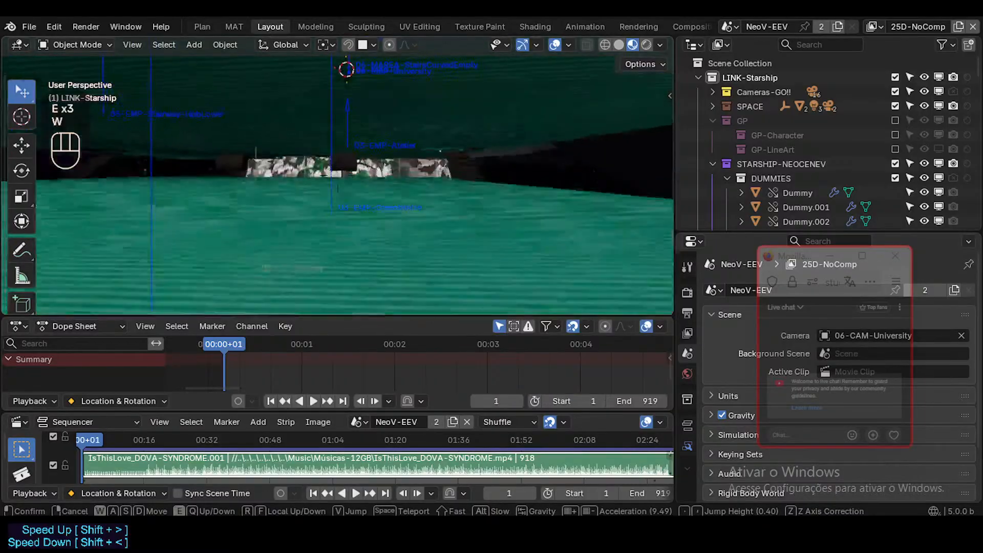
key(d)
key(w)
key(e)
key(shift)
key(shift+w)
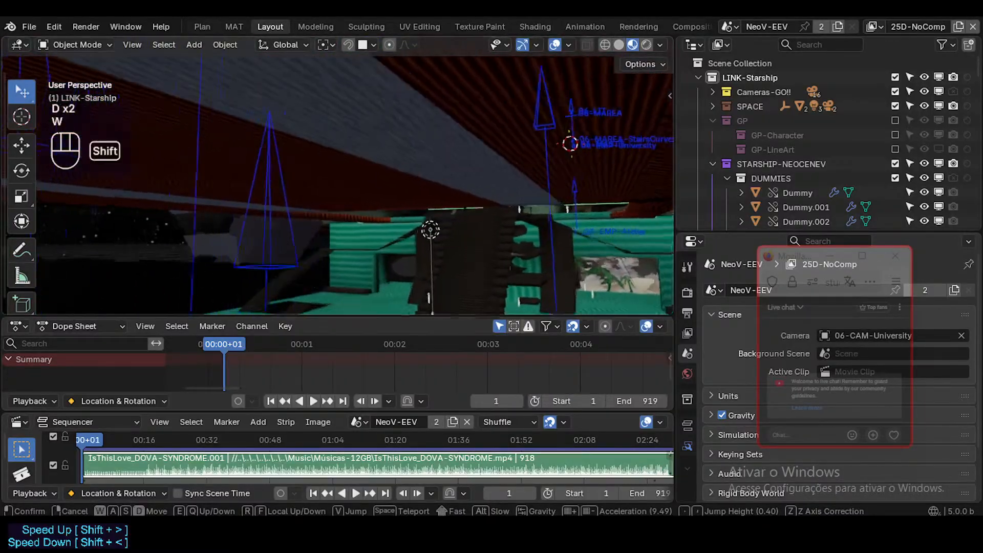
key(shift+q)
key(shift+q)
key(shift+d)
key(shift+w)
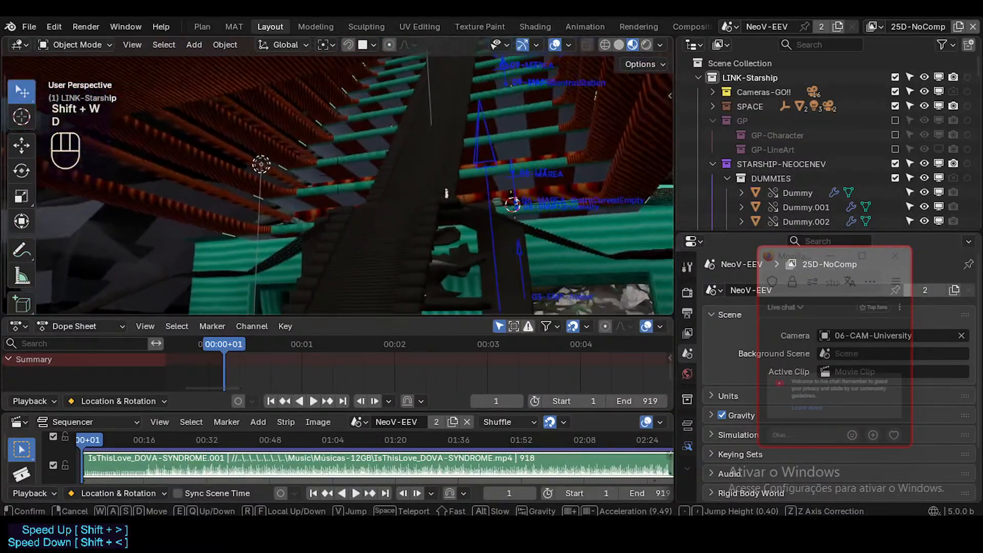
Examine the hall's ribbed ceiling, central tower and long staircase with the white dummies around its base.
key(d)
key(d)
key(q)
key(q)
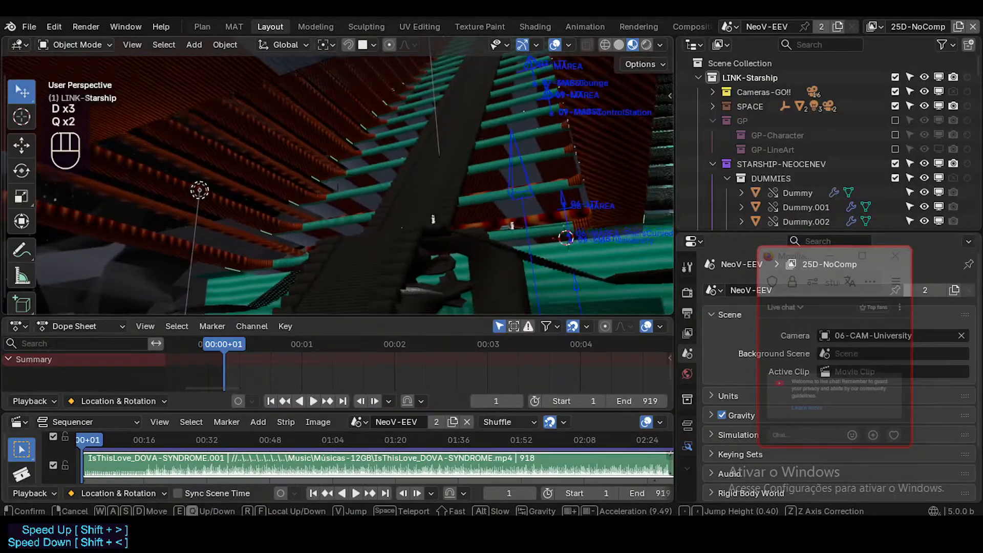
key(w)
key(d)
key(w)
key(w)
key(w)
key(w)
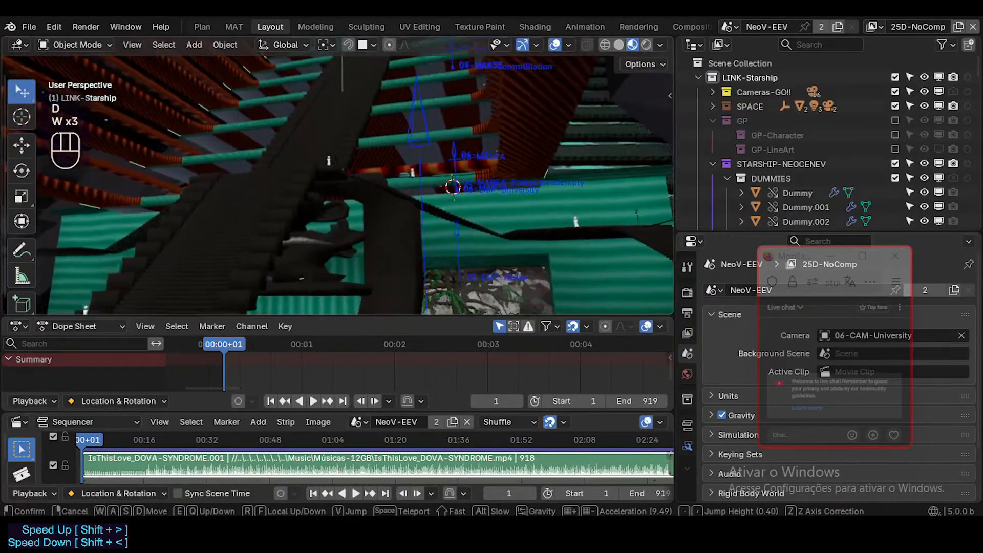
key(w)
key(d)
key(d)
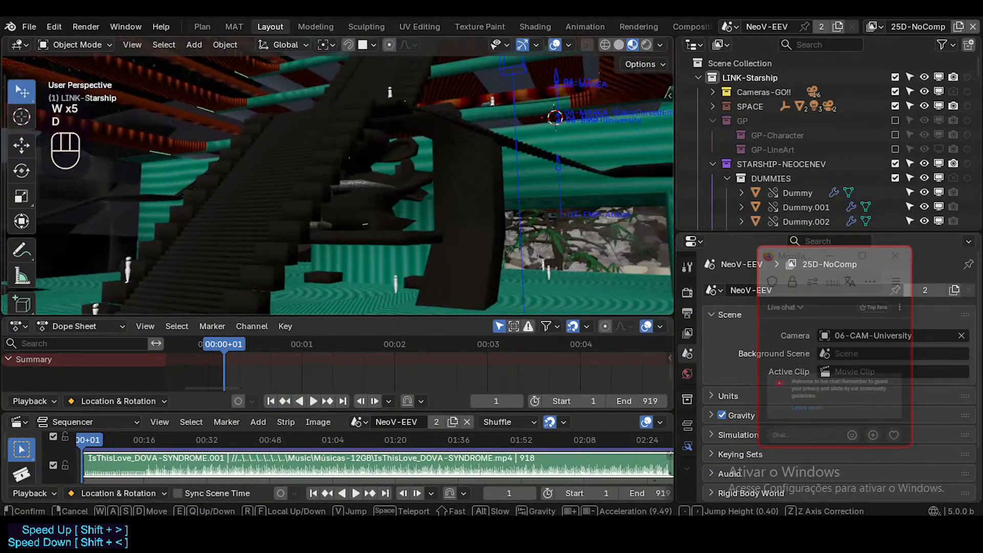
key(d)
key(d)
key(a)
key(d)
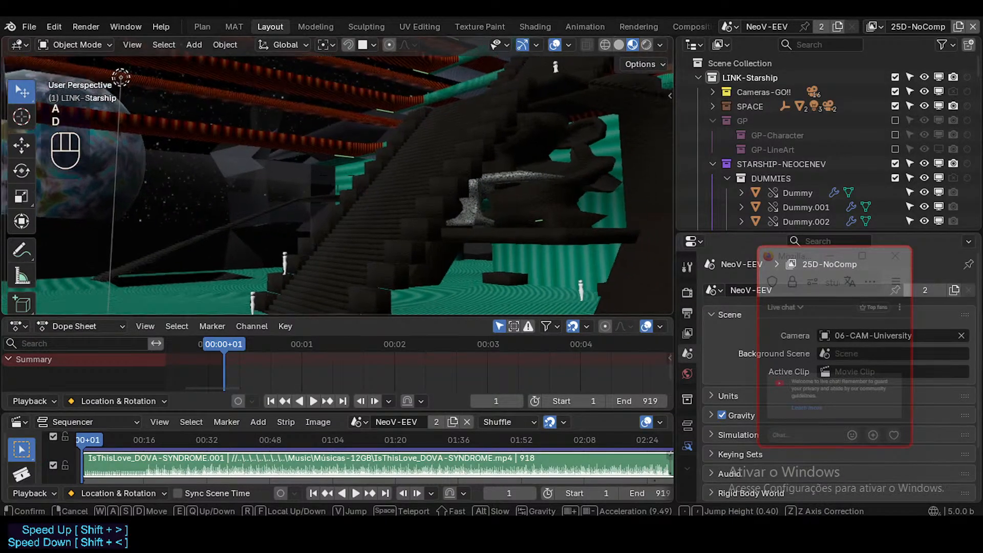
click(436, 218)
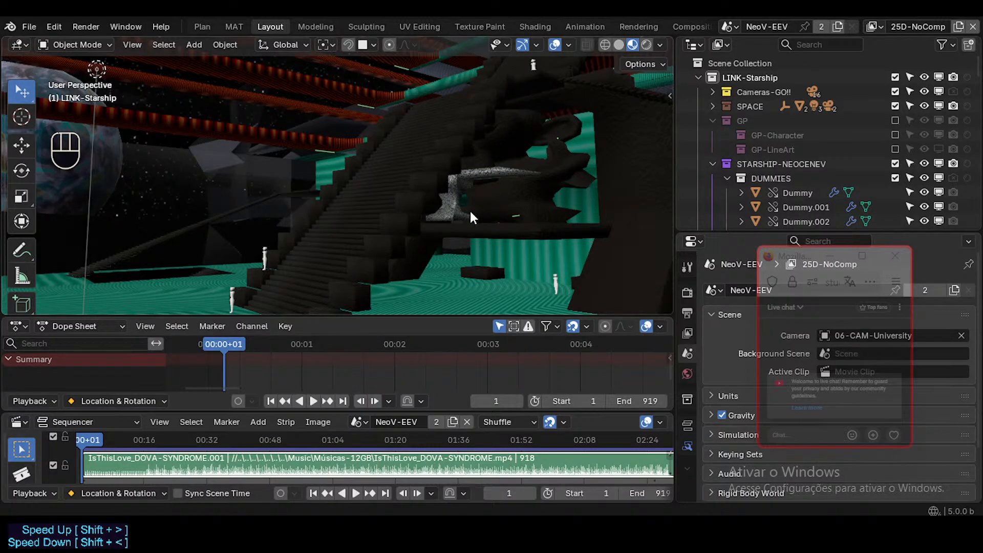
Look over the long staircase and its dummies from several distances, including the side facing the planet.
key(shift+grave)
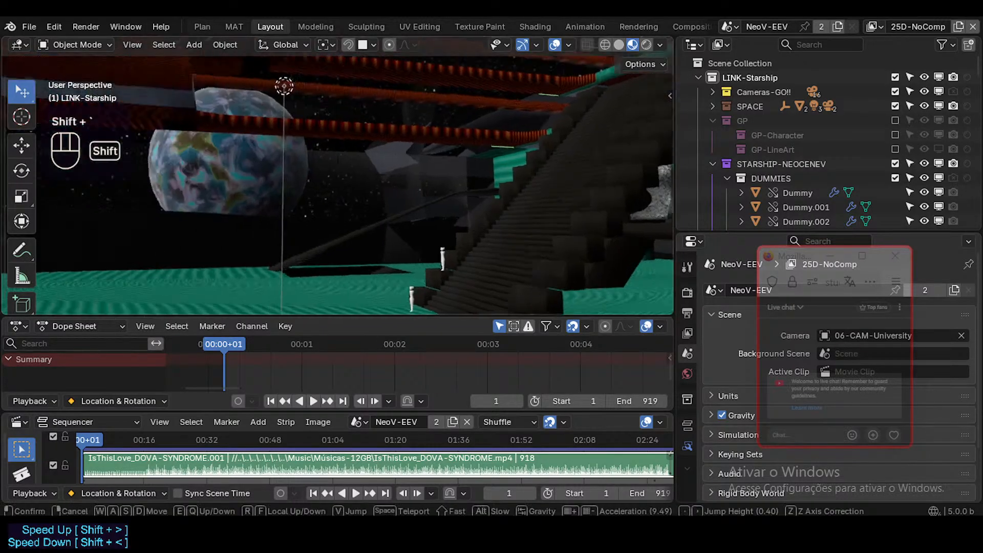
key(w)
key(w)
key(a)
key(d)
key(d)
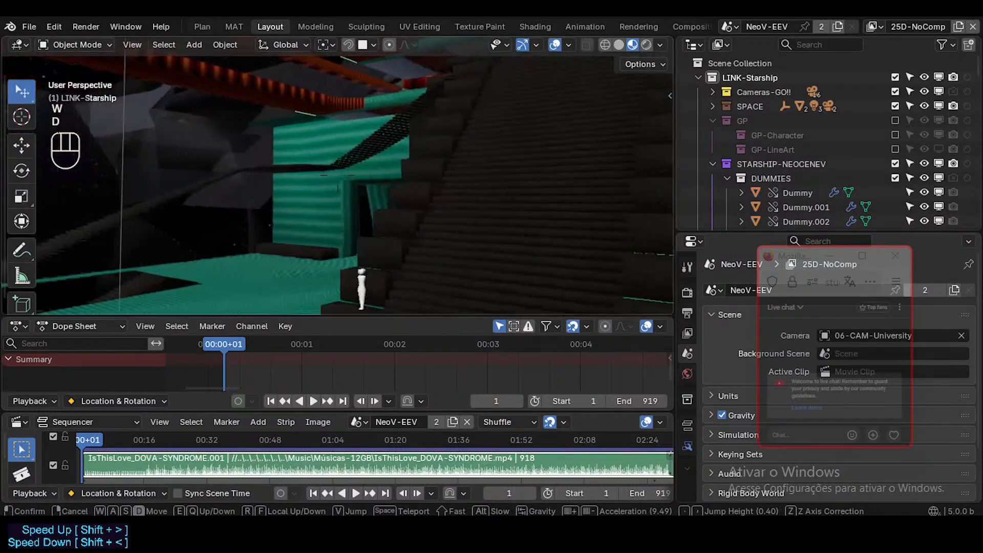
key(s)
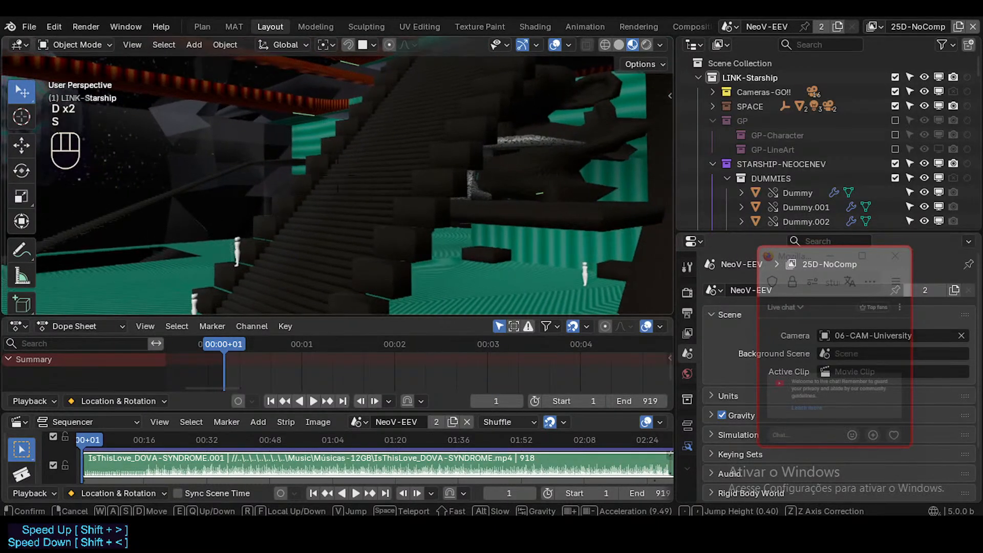
key(w)
key(w)
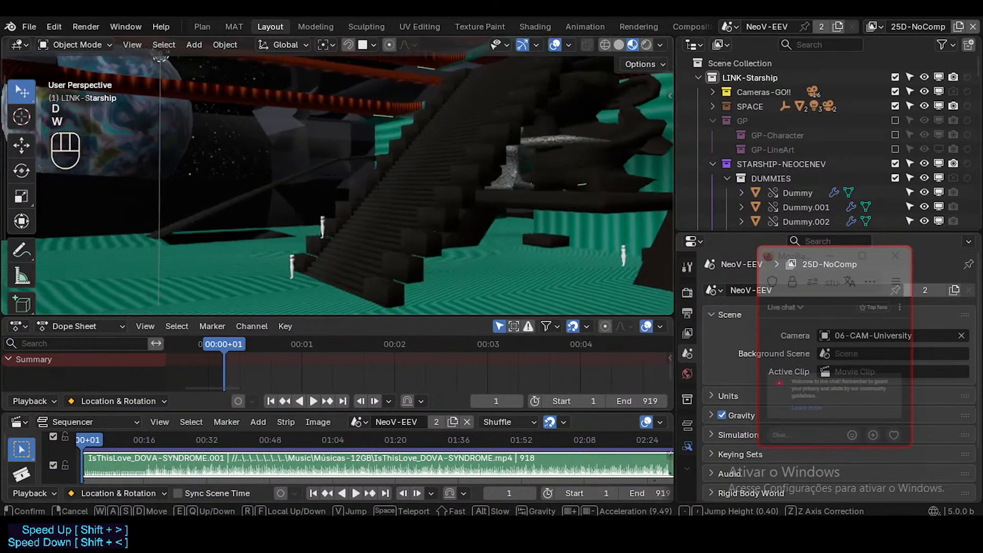
key(a)
key(q)
key(d)
key(s)
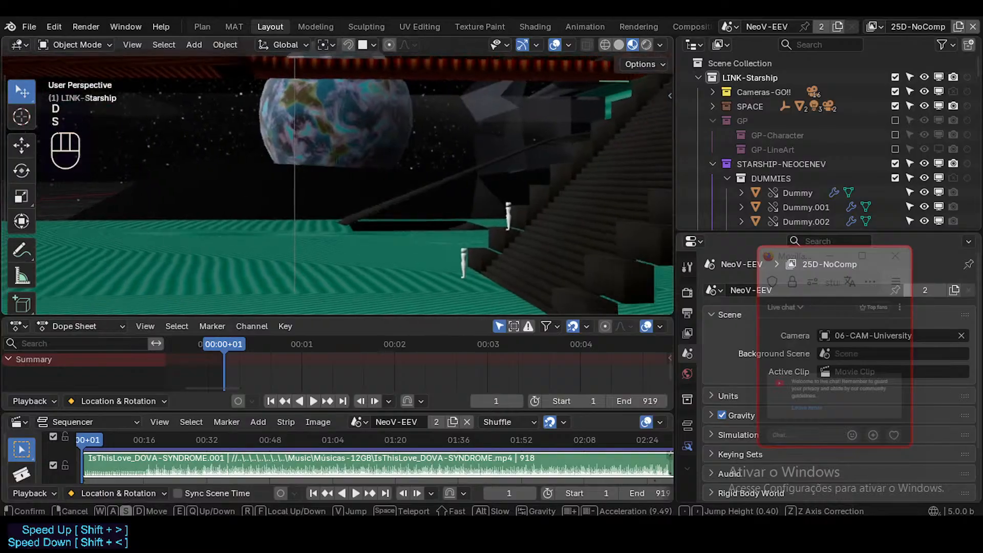
key(d)
key(a)
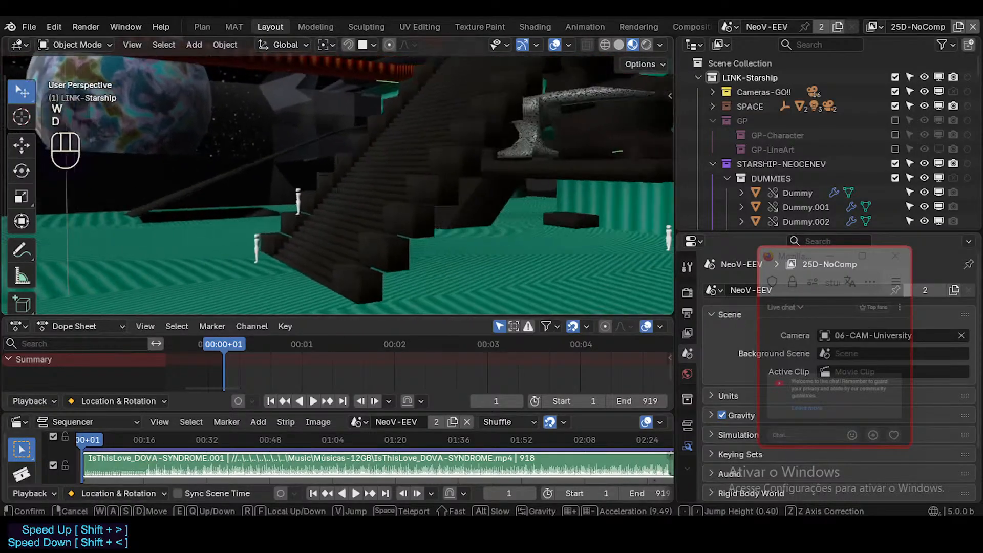
key(w)
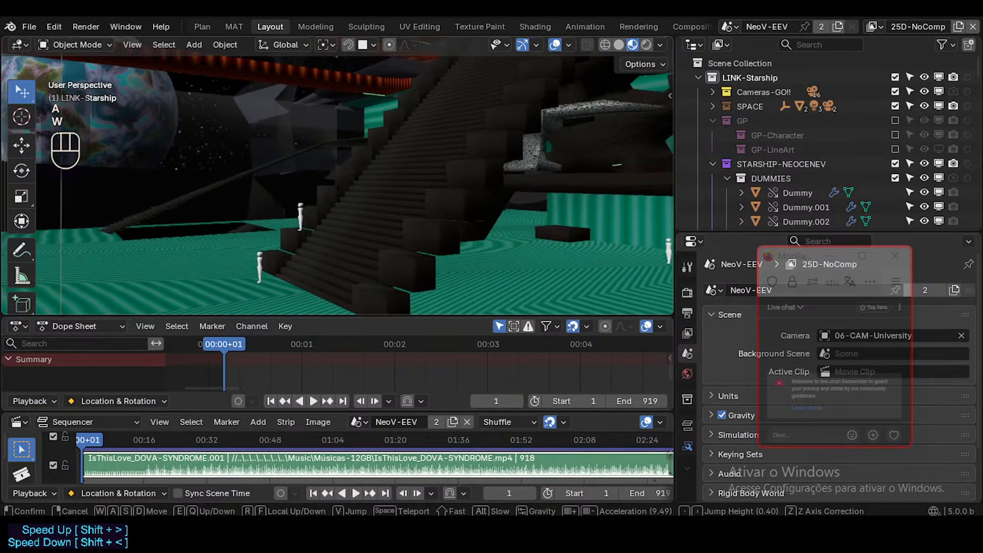
key(s)
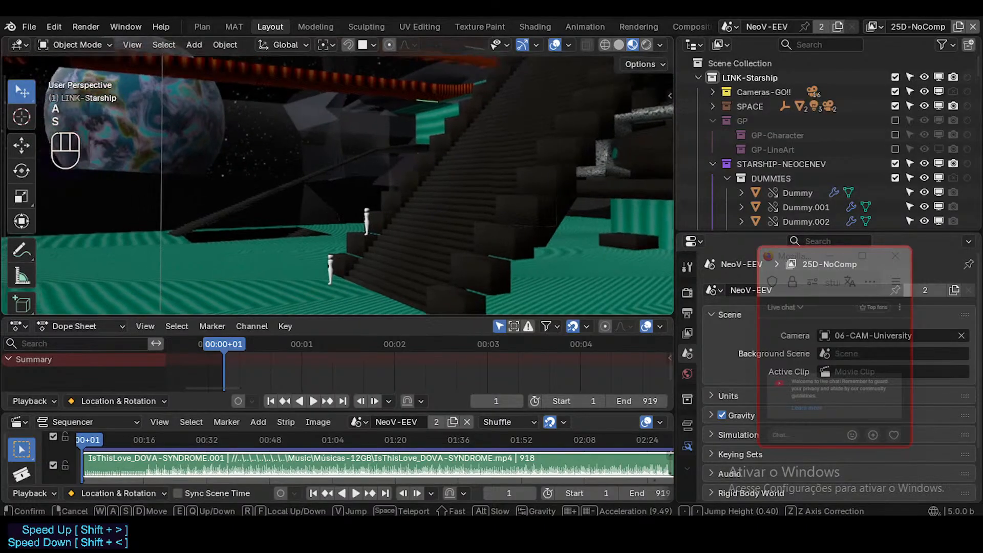
key(a)
key(w)
key(w)
key(d)
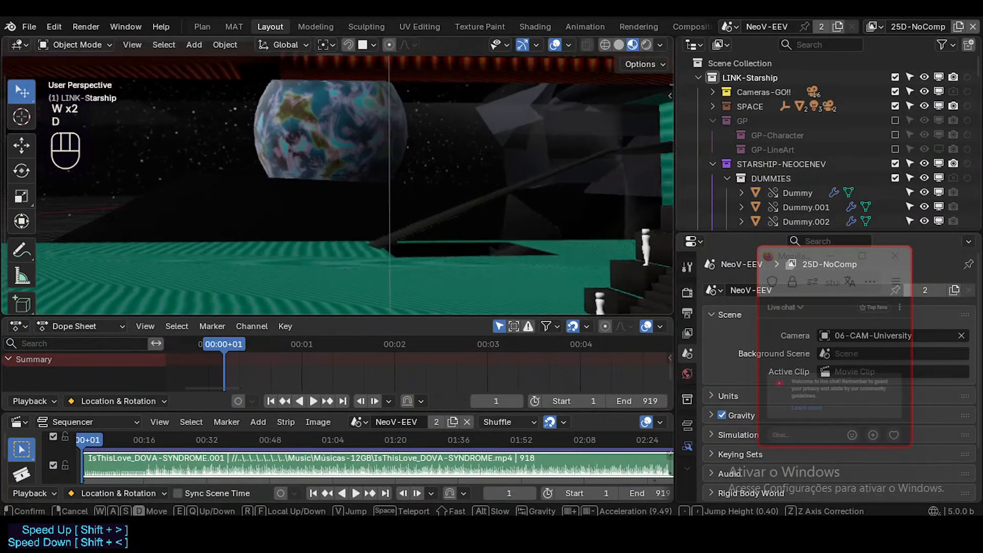
key(w)
key(s)
key(d)
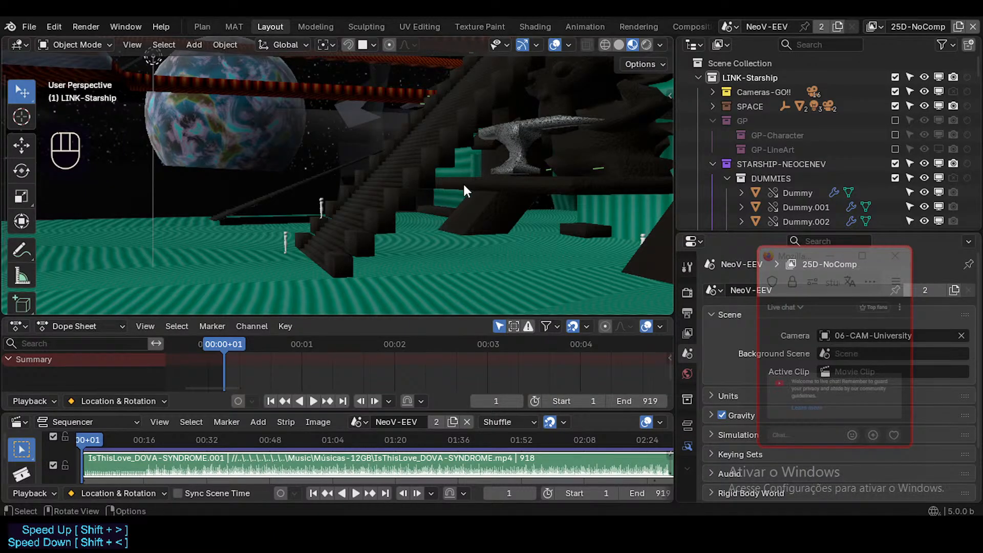
Inspect the raised platform with the speckled table beside the staircase and compare the greenhouse and planet sides.
key(shift+grave)
key(e)
key(w)
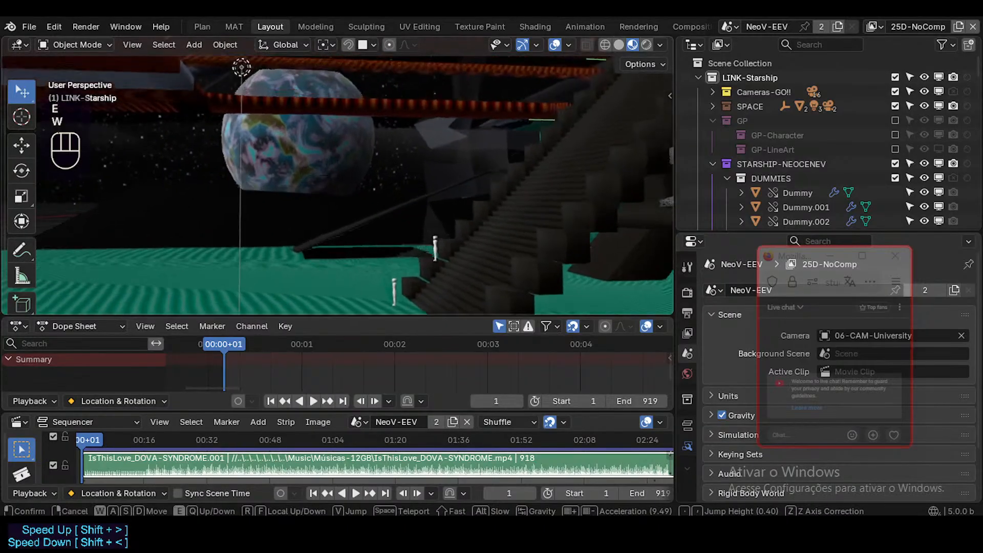
key(w)
key(d)
key(d)
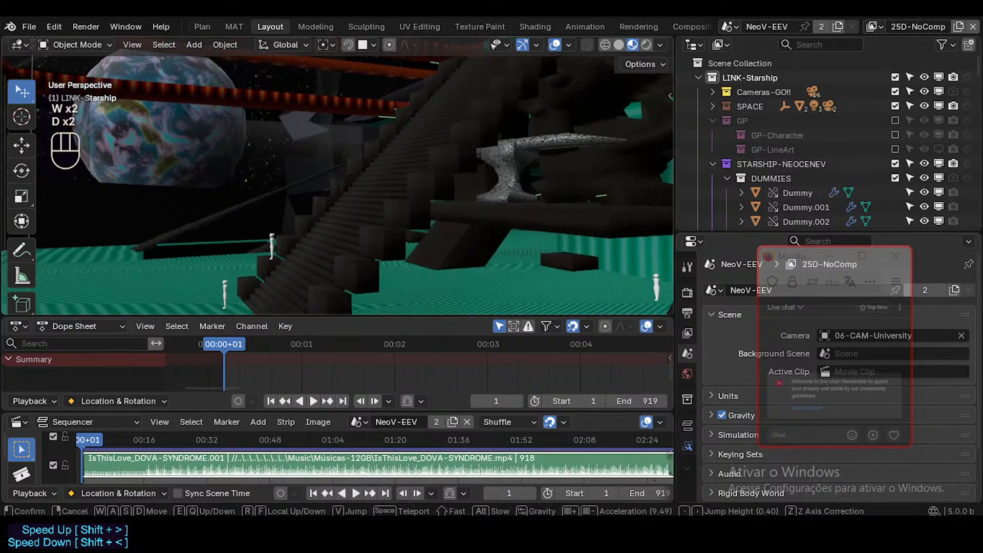
key(w)
key(a)
key(a)
key(w)
key(d)
key(shift)
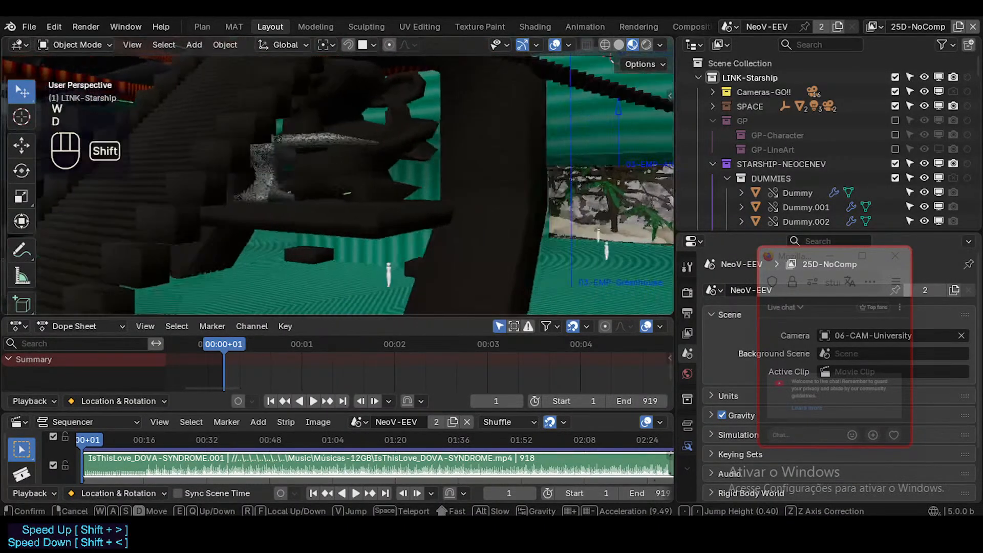
key(a)
key(w)
key(shift+a)
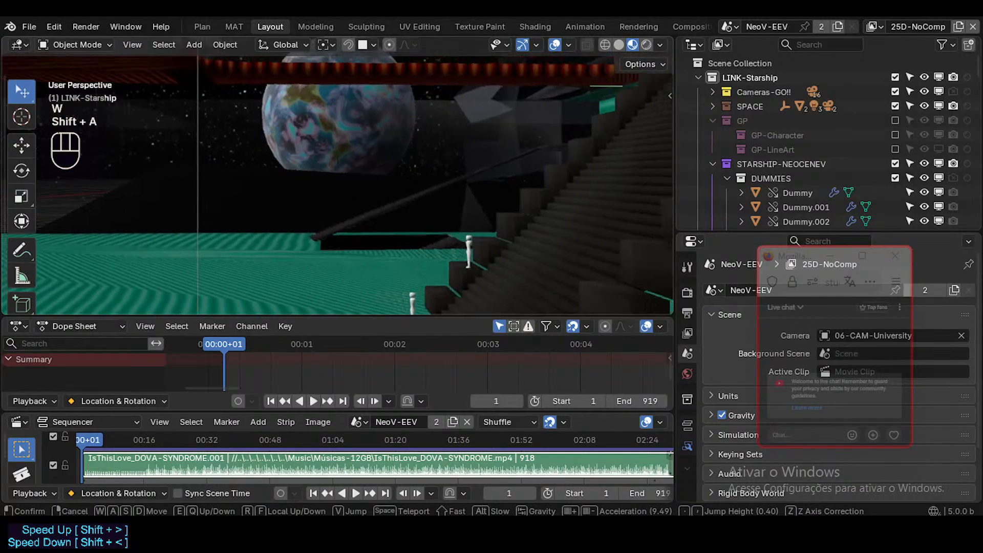
Fly up along the long staircase to inspect the orange-and-green ribbed ceiling above the hall.
key(e)
key(w)
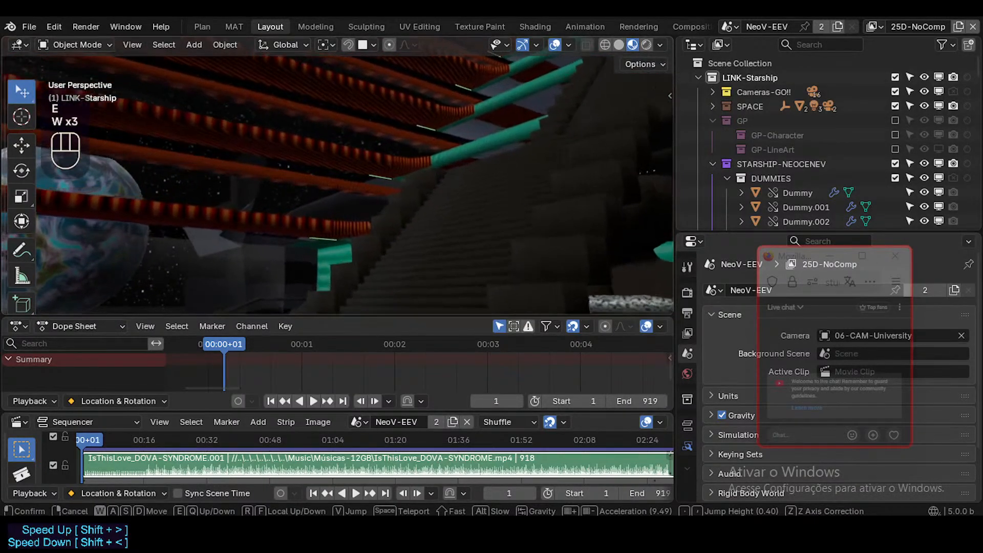
key(w)
key(w)
key(w)
key(shift+w)
key(w)
key(e)
key(e)
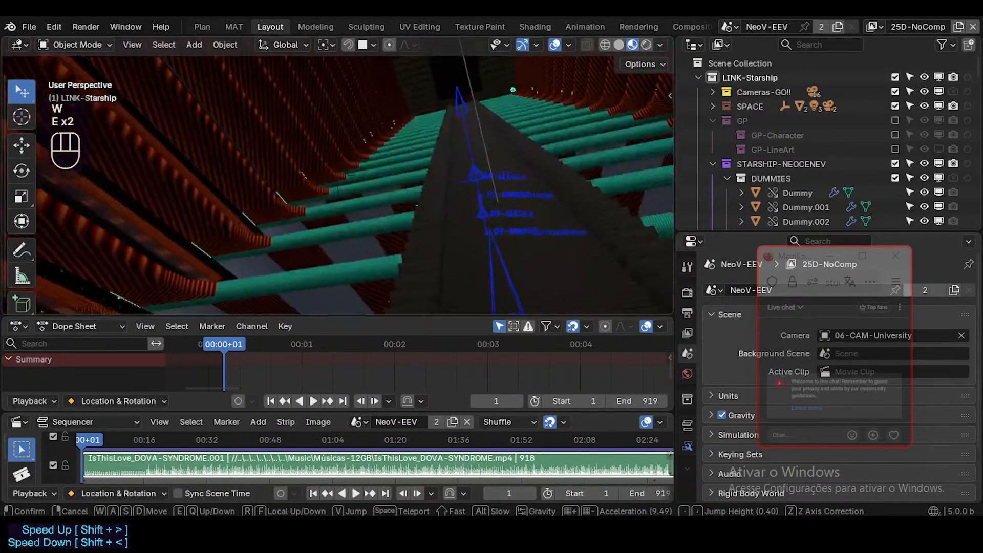
Look at the planet and starfield through the orange ceiling ribs beside the upper staircase.
key(d)
key(d)
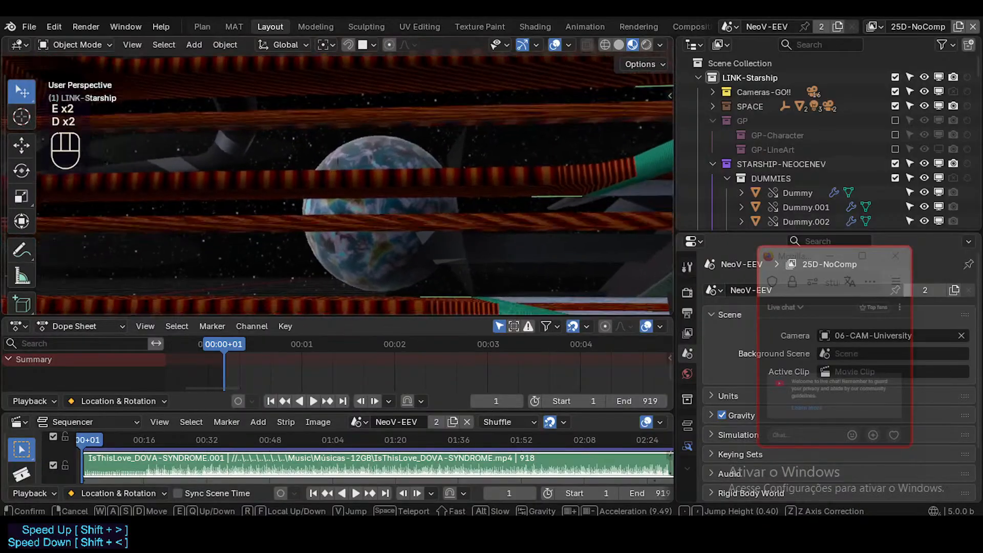
key(e)
key(d)
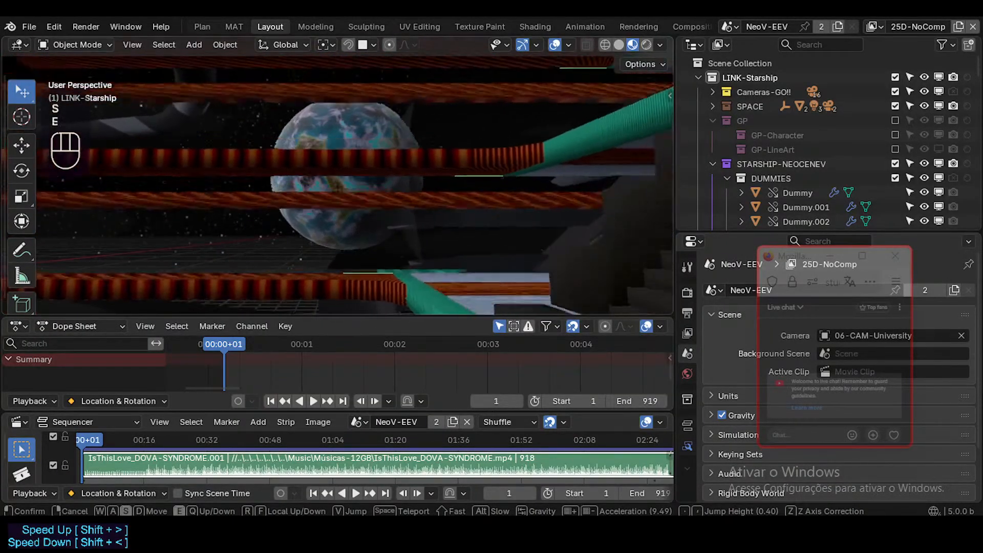
key(a)
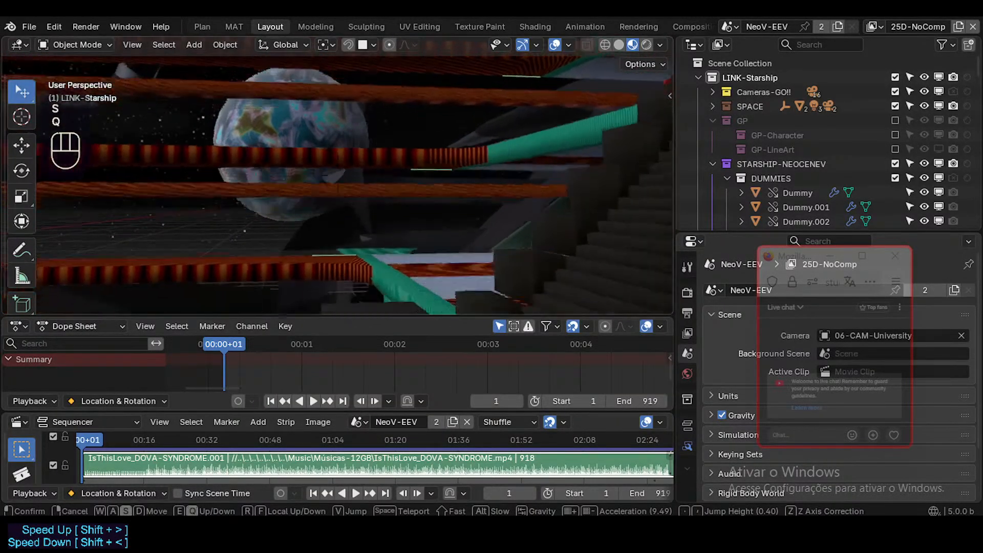
key(w)
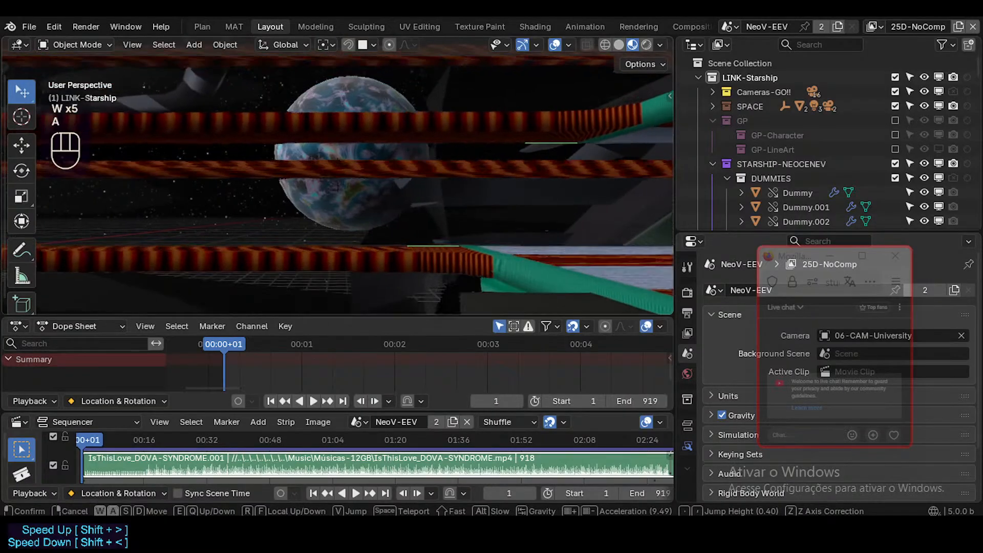
key(shift+q)
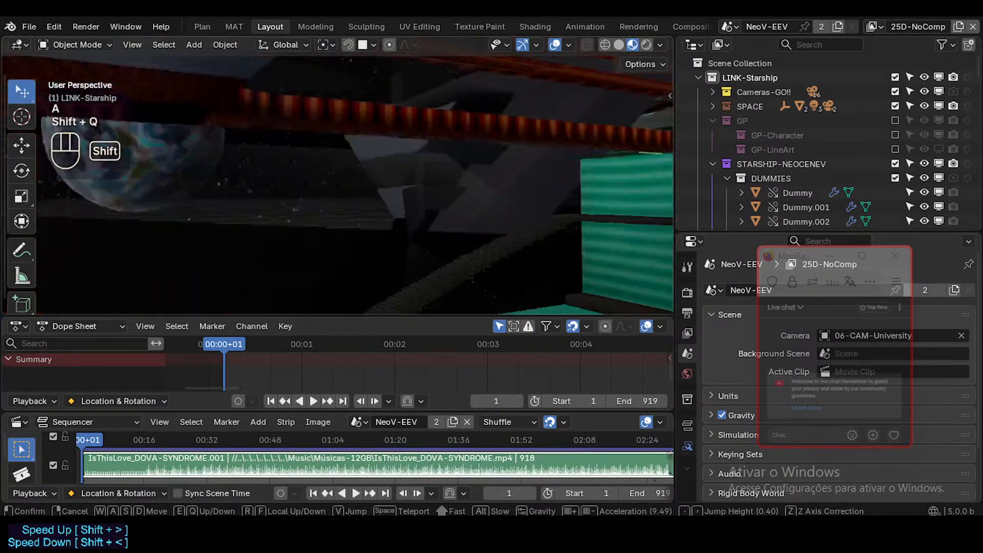
Examine the staircase's side, the thin curved stairs and the green wall opening from near the hall floor.
key(d)
key(shift+s)
key(s)
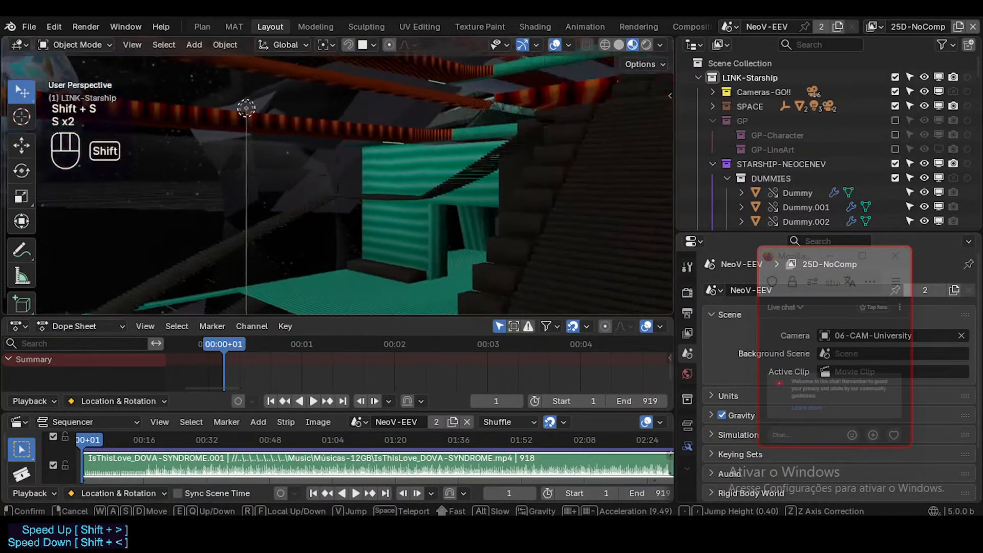
key(shift+q)
key(shift+d)
key(w)
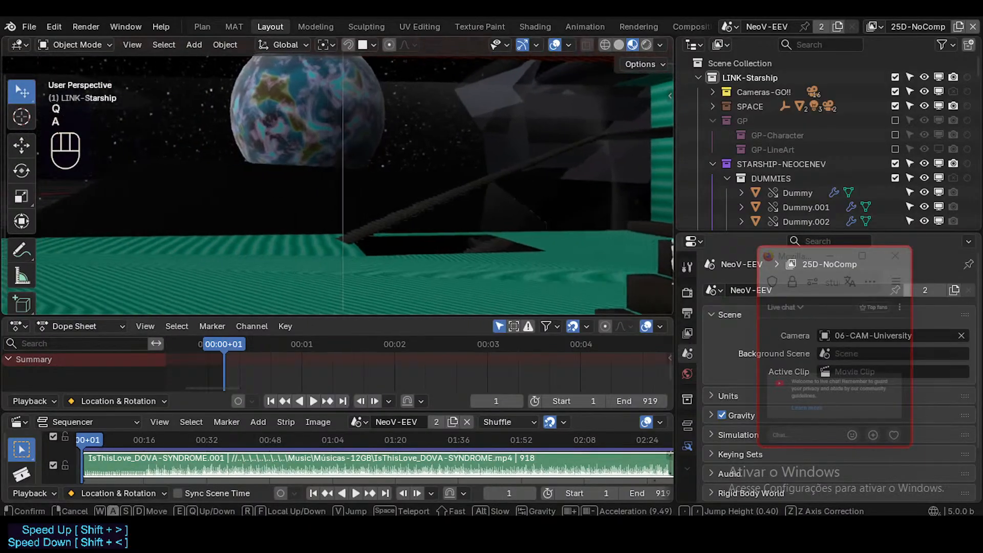
key(s)
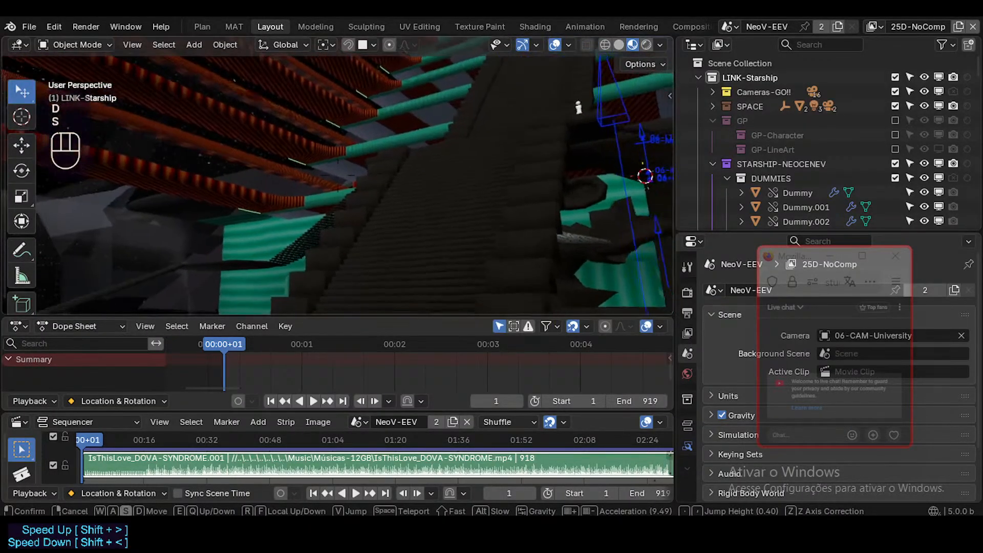
key(a)
key(a)
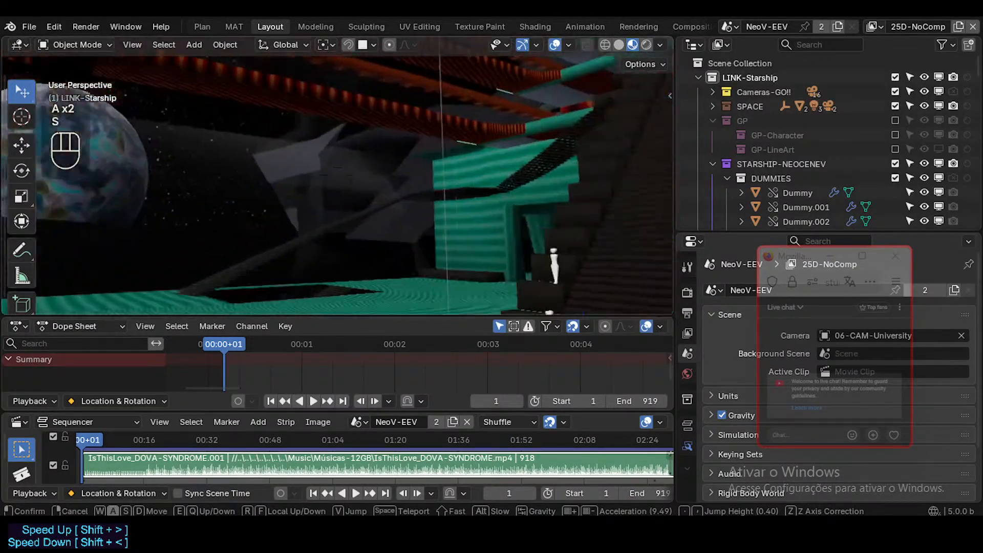
key(d)
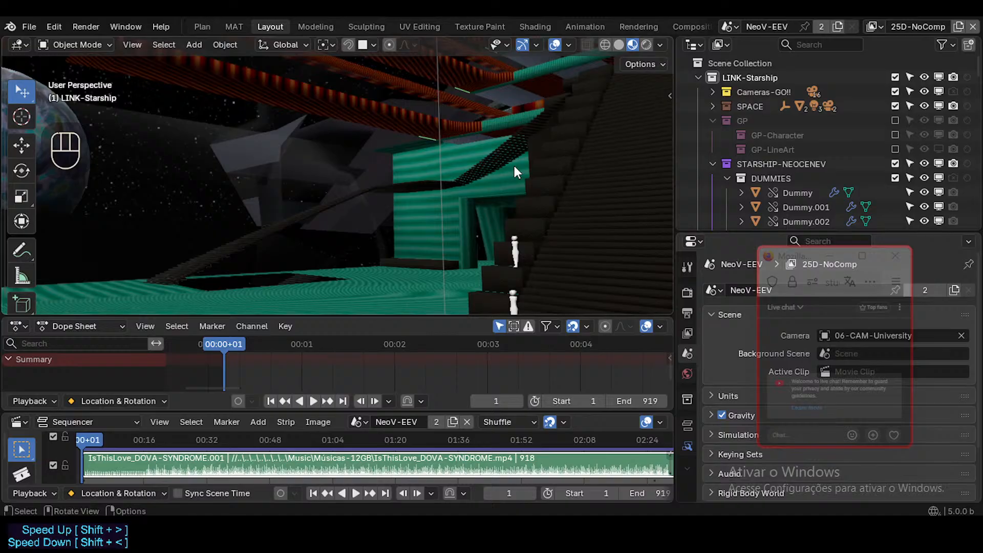
Fly past the dark central tower to view the greenhouse opening with its rock wall, plants and water.
key(shift+grave)
key(w)
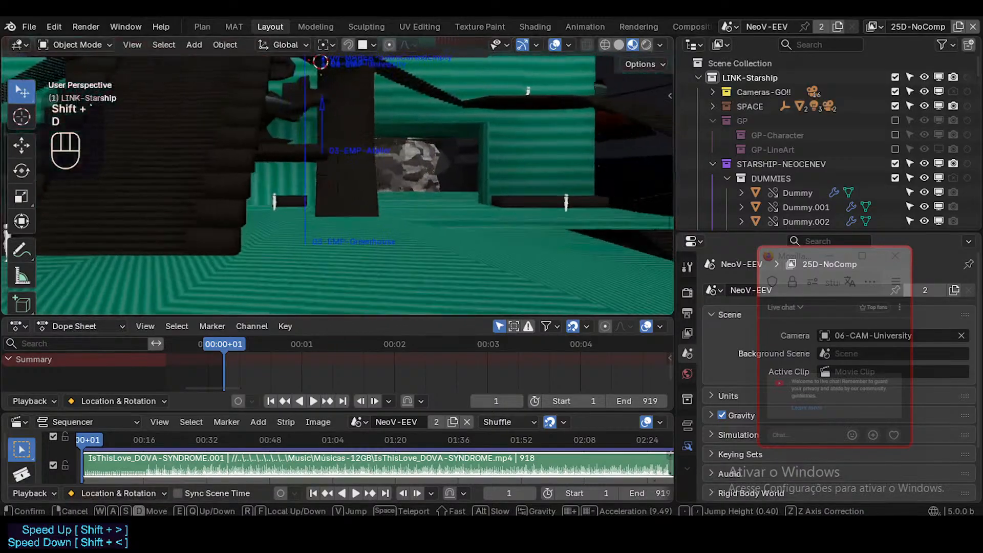
key(d)
key(a)
key(a)
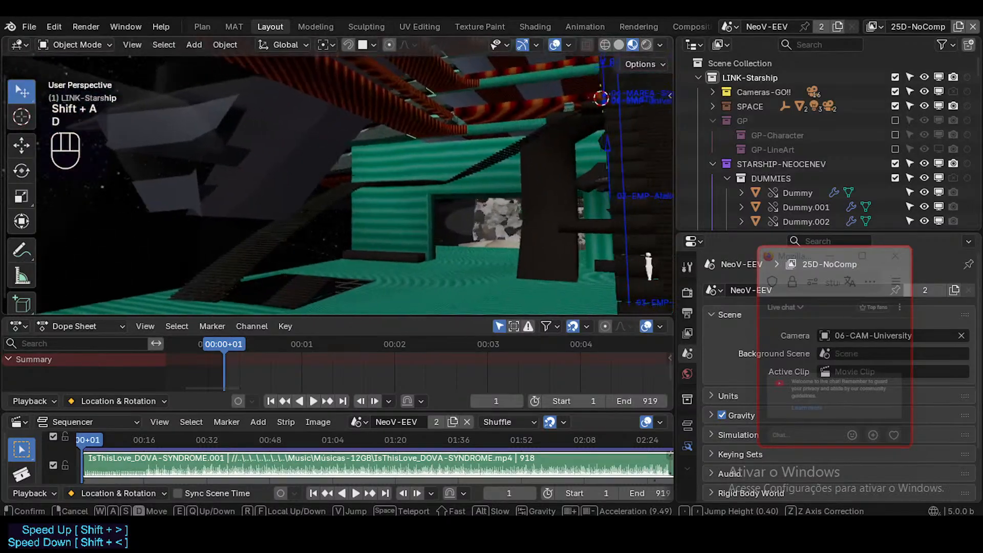
key(w)
key(d)
key(shift+w)
key(shift+d)
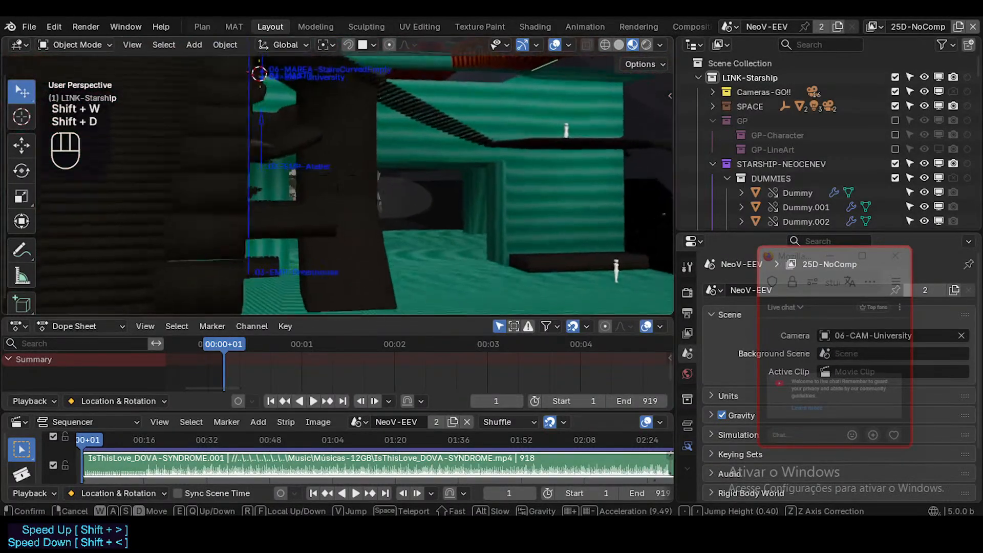
key(w)
key(d)
Move back across the hall to view the staircase, its two base dummies and the planet side.
key(d)
key(d)
key(w)
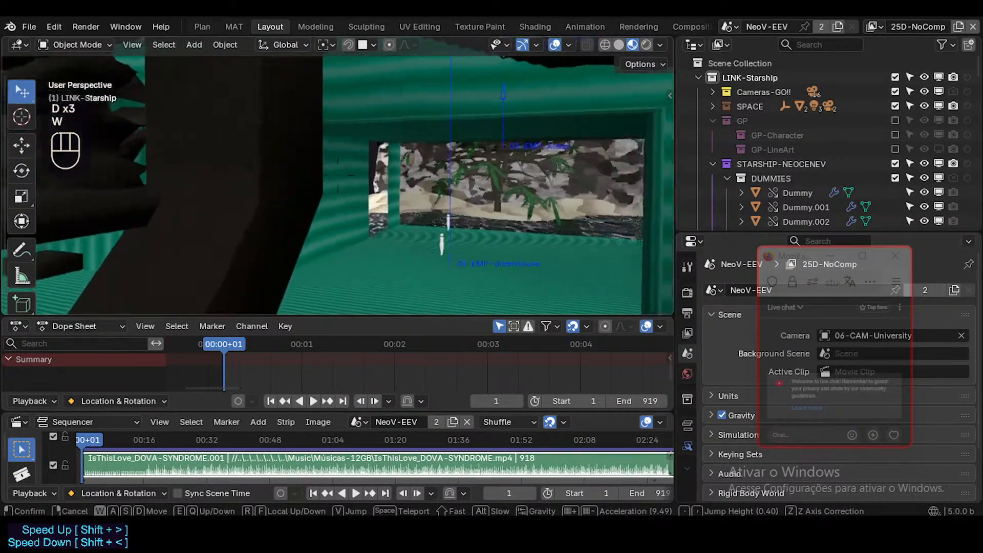
key(w)
key(d)
key(shift+s)
key(shift+a)
key(shift+w)
key(shift+a)
key(shift+a)
key(shift+w)
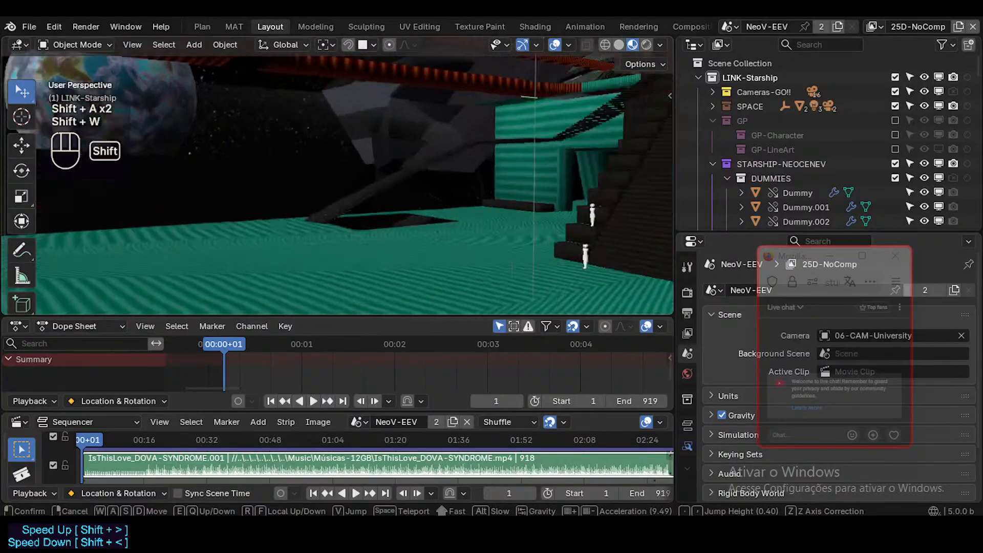
Survey the staircase, central tower and greenhouse opening together from across the green floor.
key(d)
key(d)
key(w)
key(shift+w)
key(d)
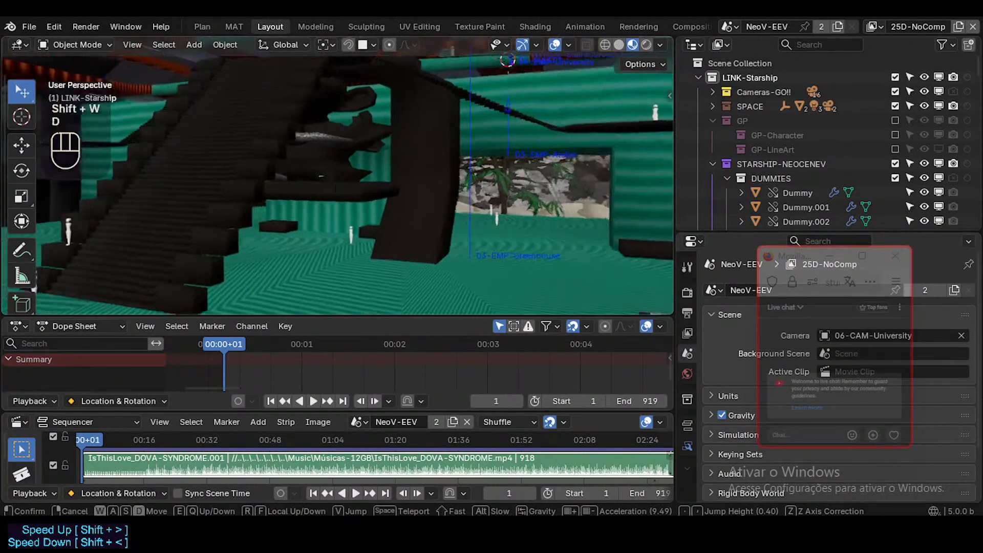
key(w)
key(d)
key(d)
key(d)
key(w)
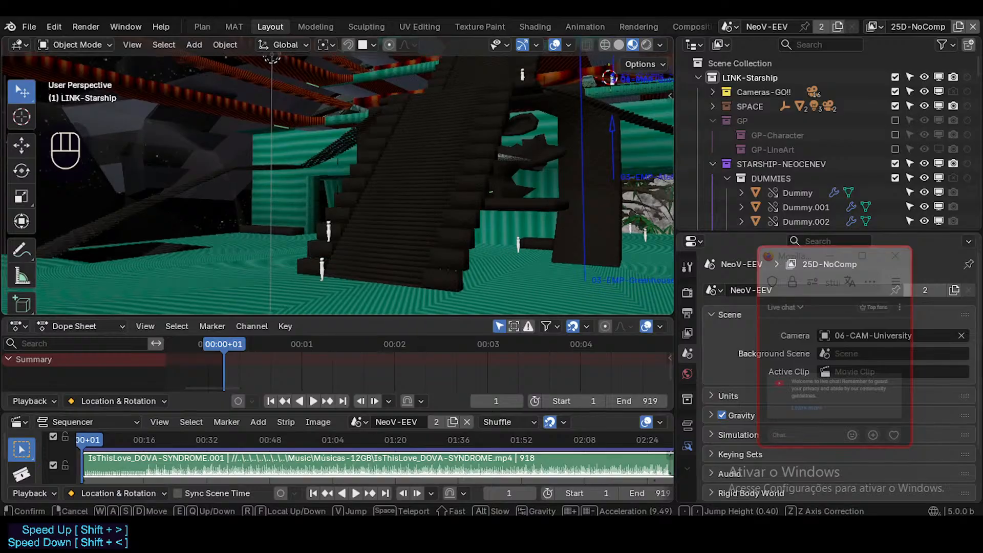
Approach the greenhouse opening from the staircase front and inspect its rock wall, plants and water up close.
key(d)
key(d)
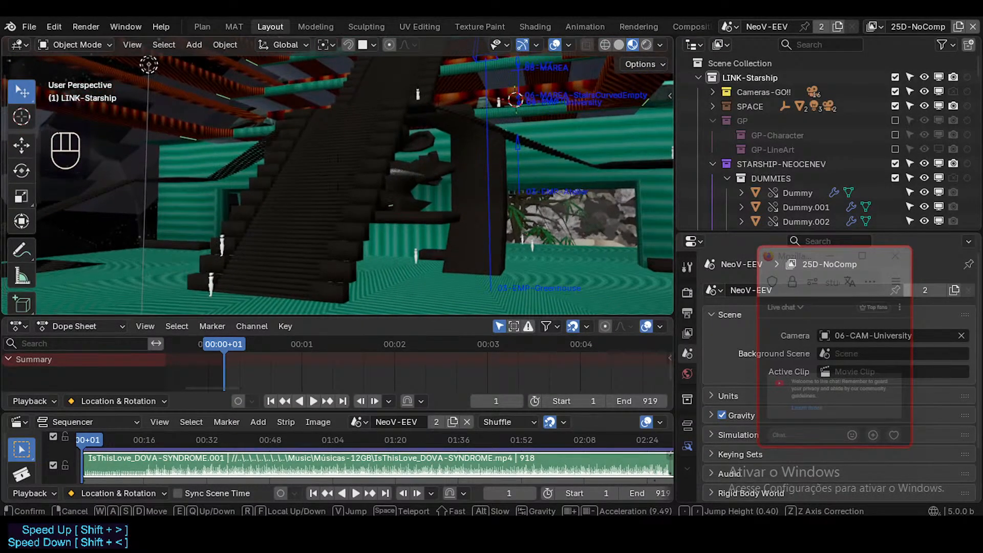
key(d)
key(w)
key(w)
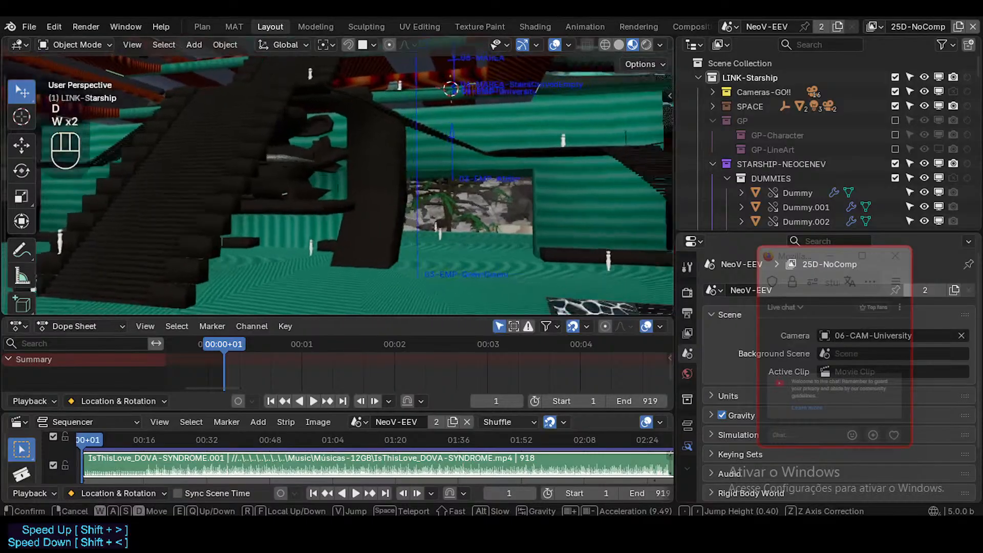
key(d)
key(w)
key(shift)
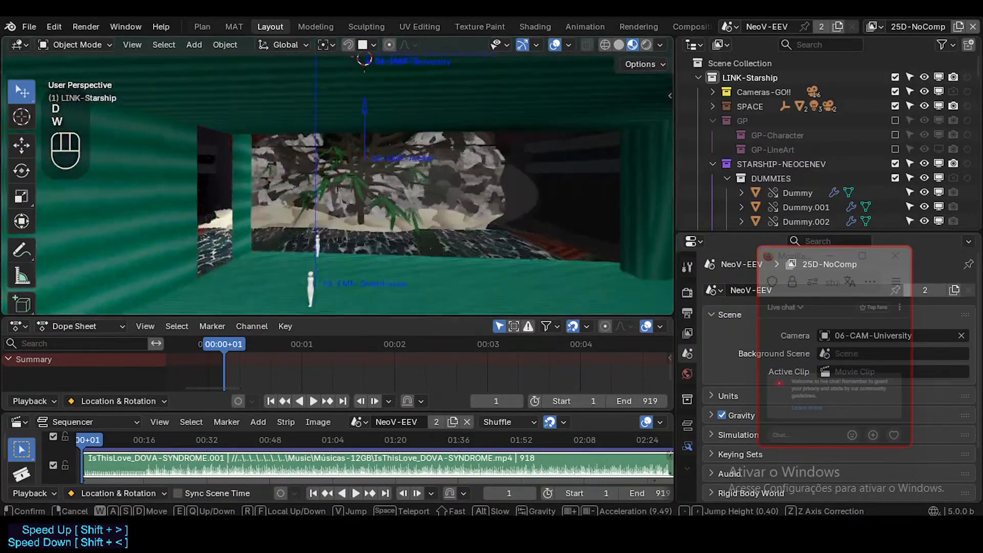
key(w)
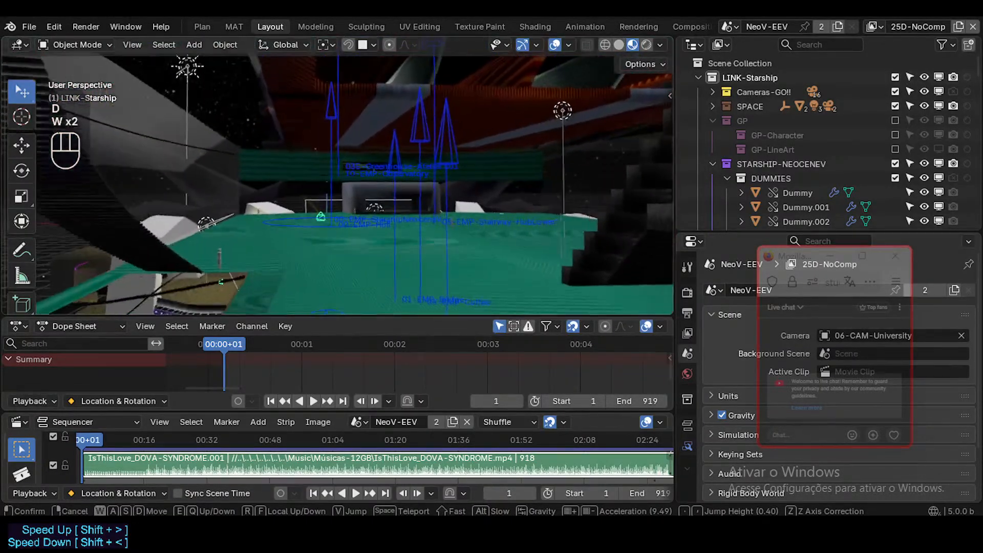
Inspect the open green floor around the lone dummy, with the planet side and ribbed ceiling in view.
key(w)
key(shift+a)
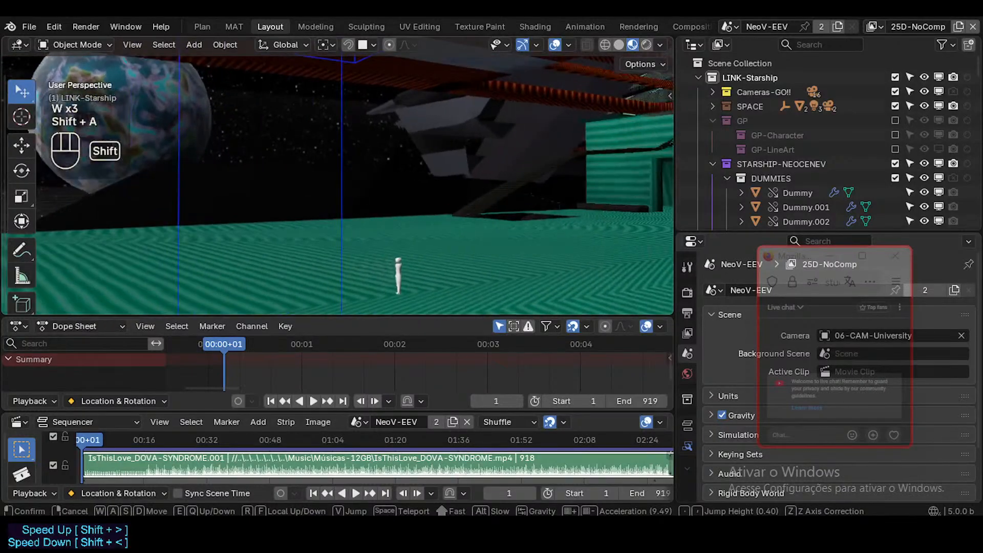
key(shift+a)
key(shift+e)
key(d)
key(a)
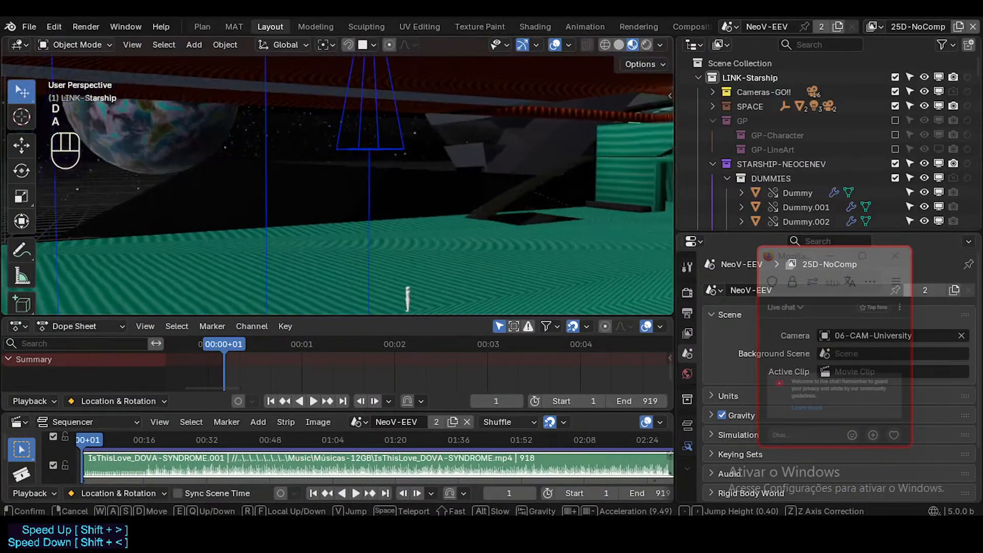
key(w)
key(q)
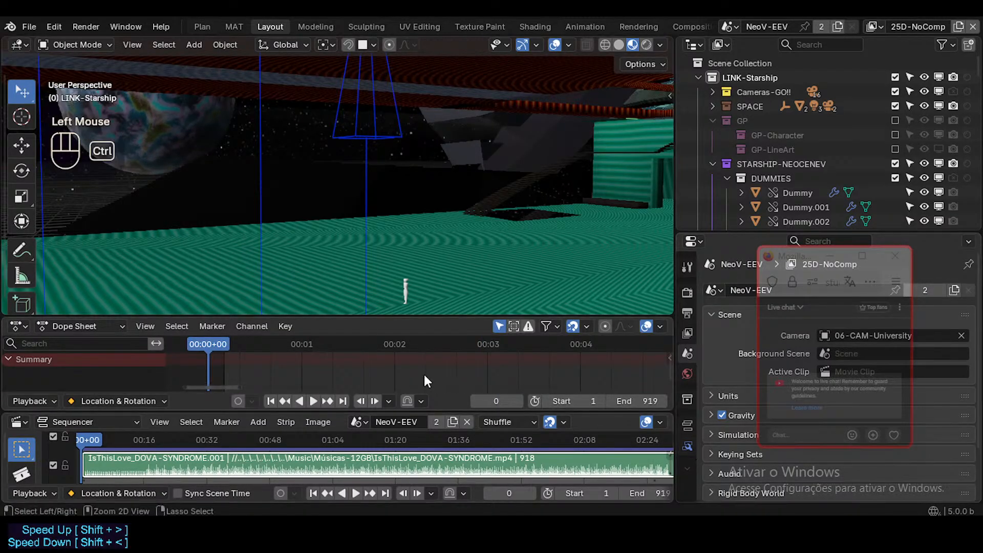
Fly across the hall and up through the ceiling to inspect the dark orange-striped level above.
key(ctrl+Tab)
key(shift+grave)
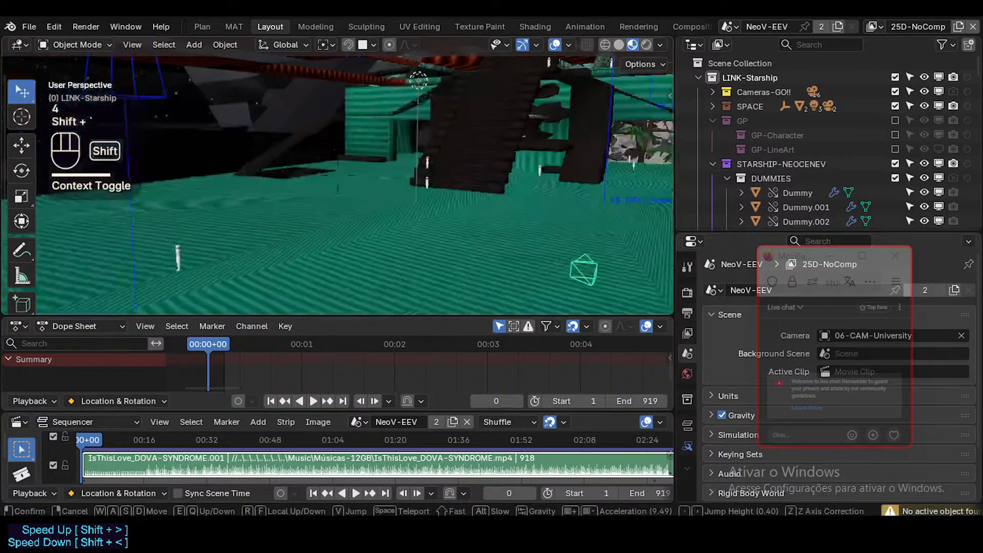
key(w)
key(d)
key(w)
key(e)
key(shift+e)
key(shift+w)
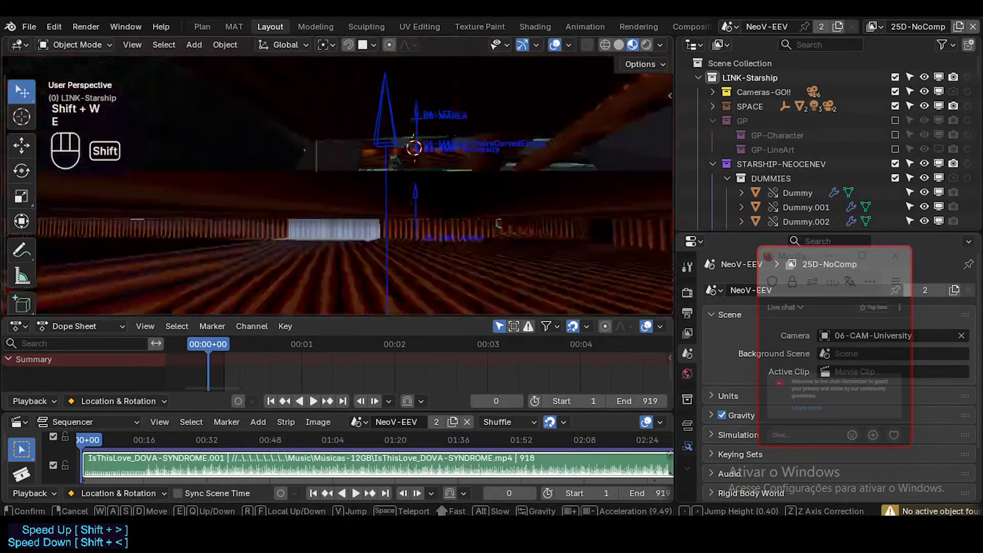
key(shift+a)
key(shift+e)
key(shift+e)
key(shift+e)
key(shift+w)
key(shift+e)
key(shift+s)
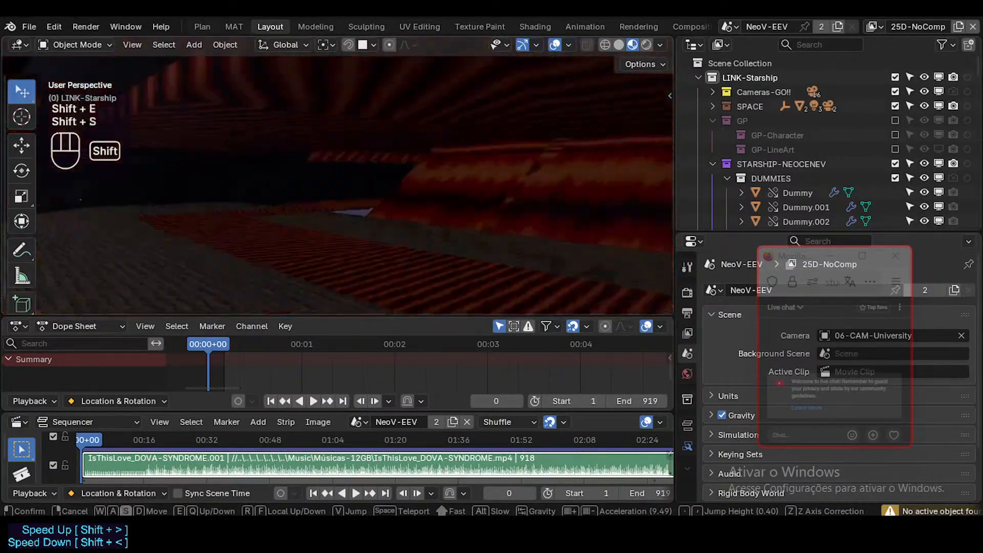
Descend past the orange-striped surfaces to view the brown floor level with its white arches.
key(shift+a)
key(shift+q)
key(shift+w)
key(shift+d)
key(shift+w)
key(shift+q)
key(shift+q)
key(shift+q)
key(shift+q)
key(shift+q)
key(shift+q)
key(shift+q)
key(shift+q)
key(shift+q)
key(shift+q)
key(shift+q)
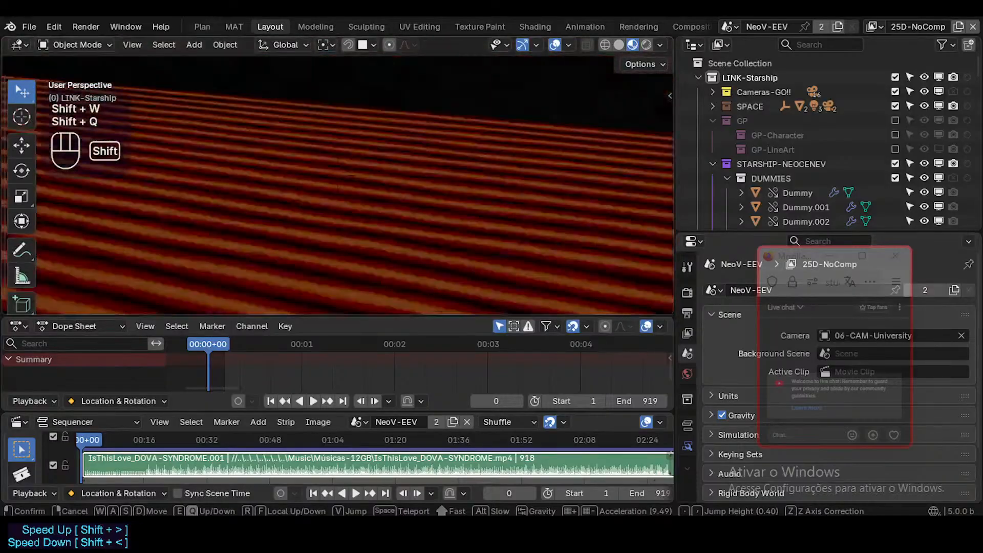
key(shift+w)
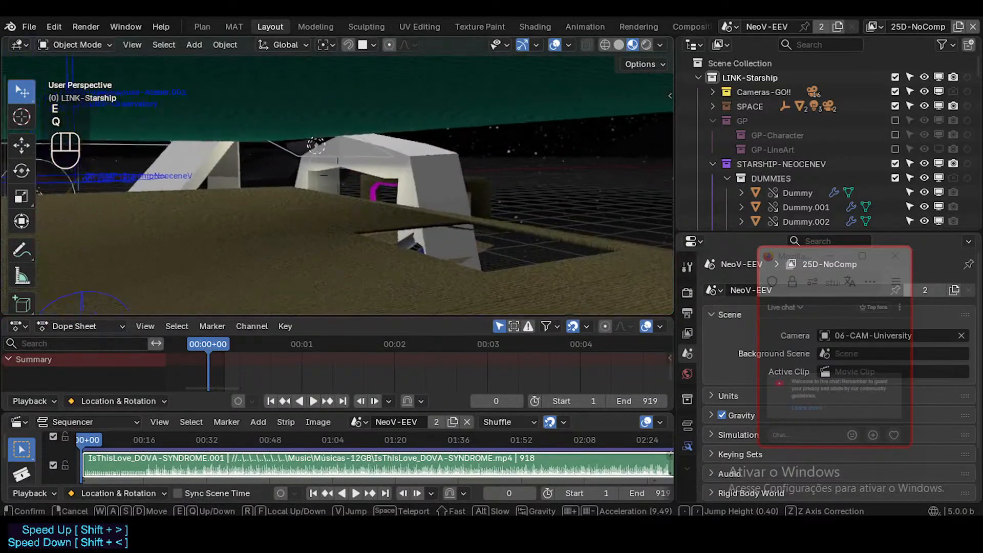
Fly from the brown upper floor down to the bridge deck and inspect the dark branching structure and railings.
key(shift+q)
key(shift+w)
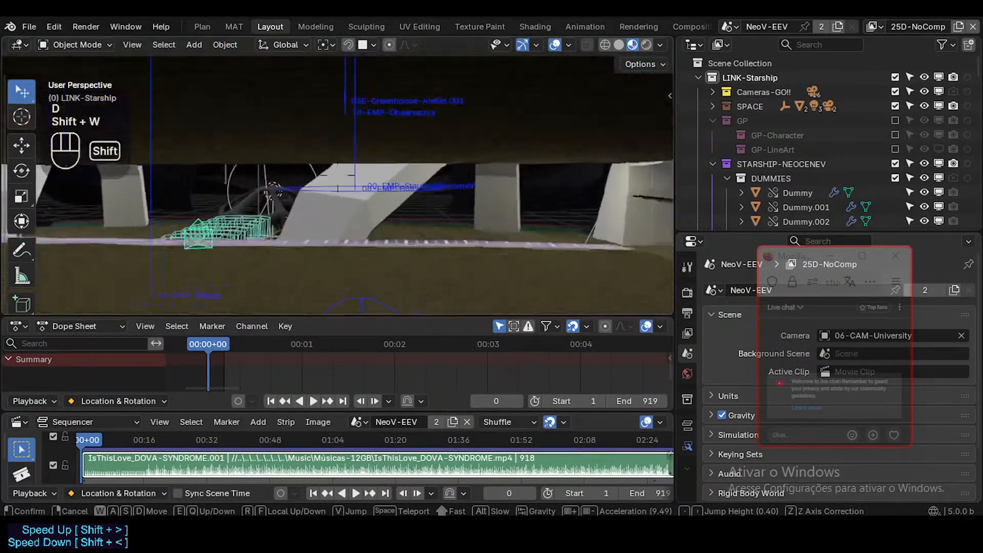
key(shift+w)
key(shift+w)
key(shift+d)
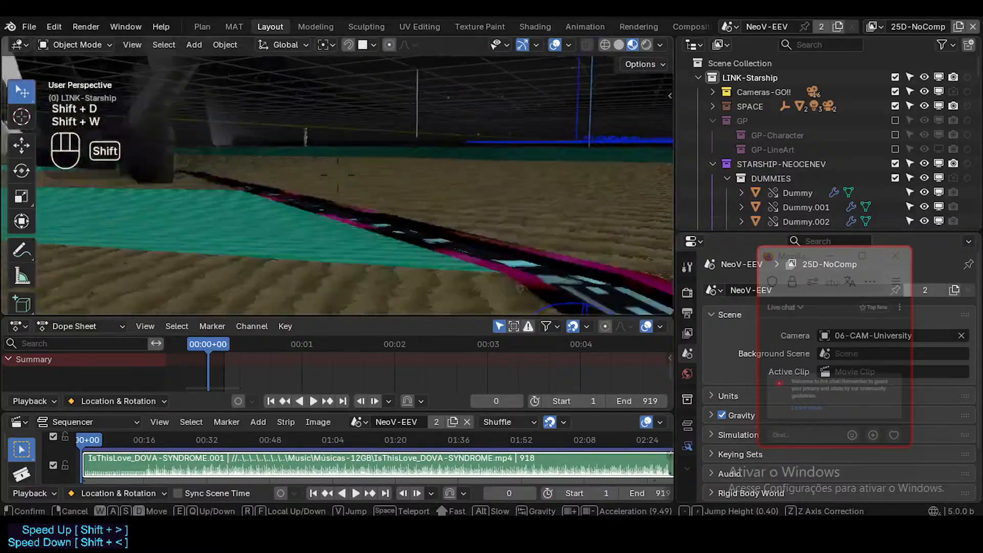
key(e)
key(d)
key(w)
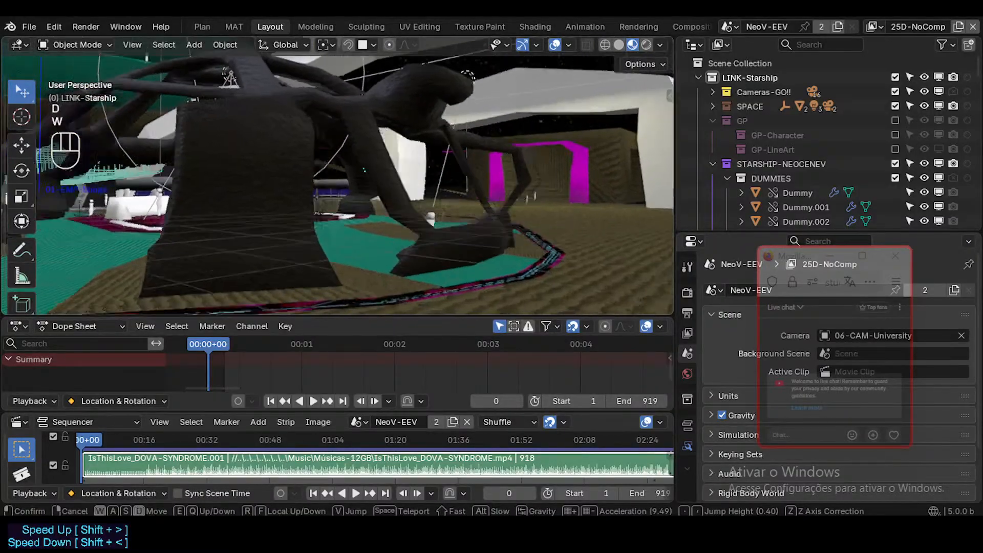
key(s)
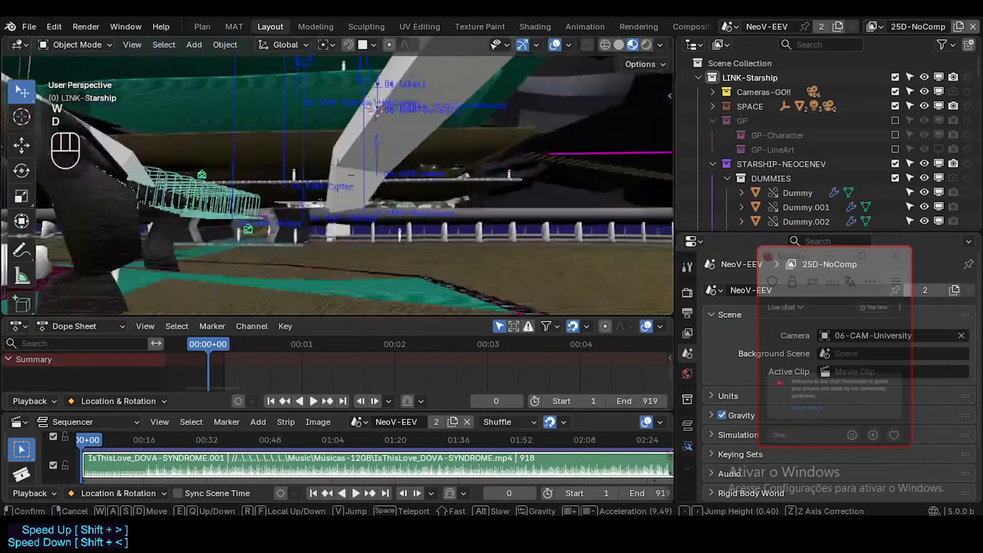
click(446, 157)
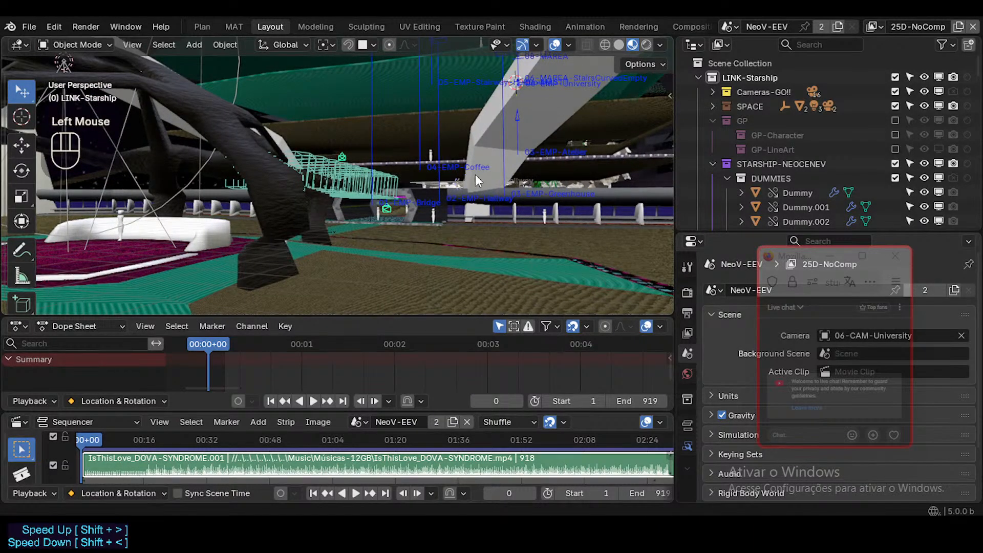
Fly across the brown bridge deck to the hallway entrance and inspect its arch and the dummies around it.
key(shift+grave)
key(d)
key(w)
key(w)
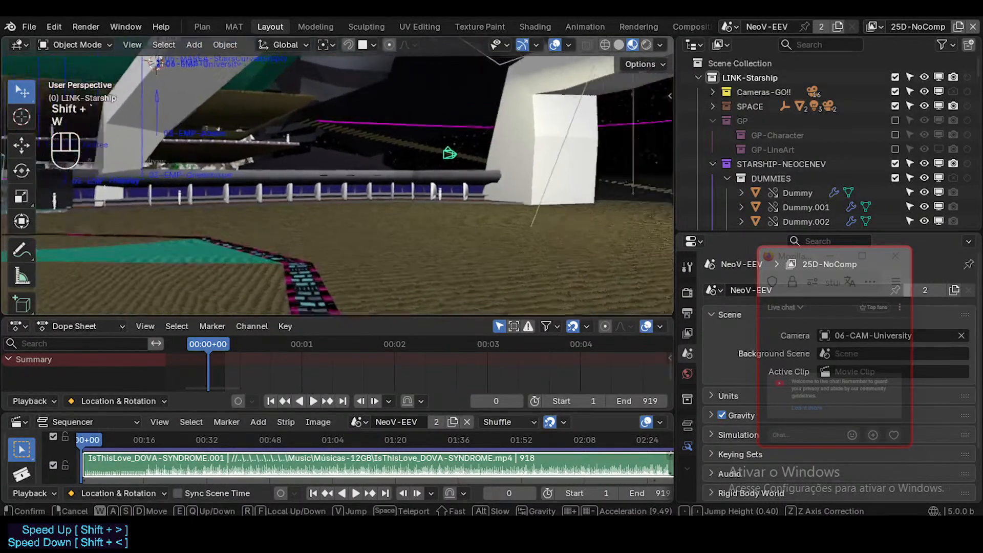
key(w)
key(w)
key(shift+w)
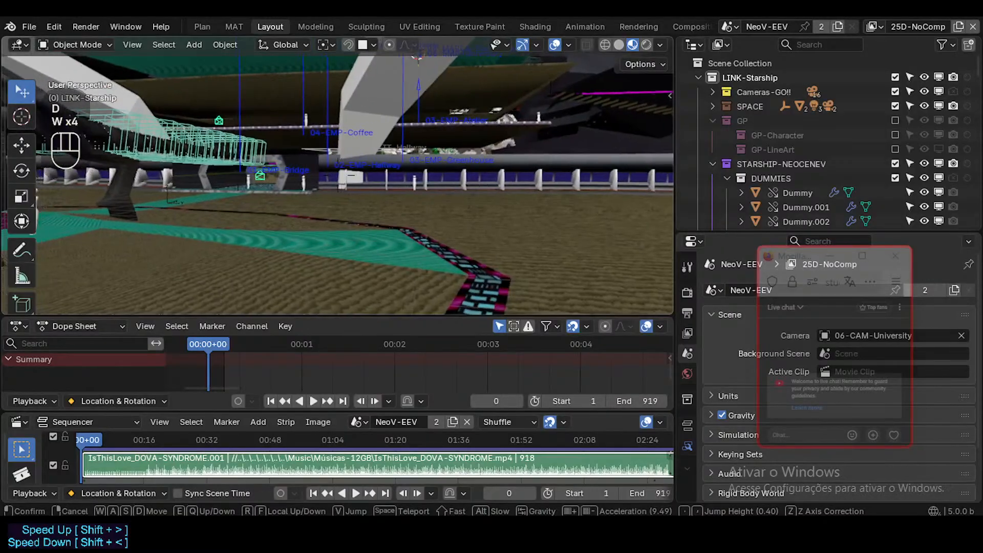
key(q)
key(q)
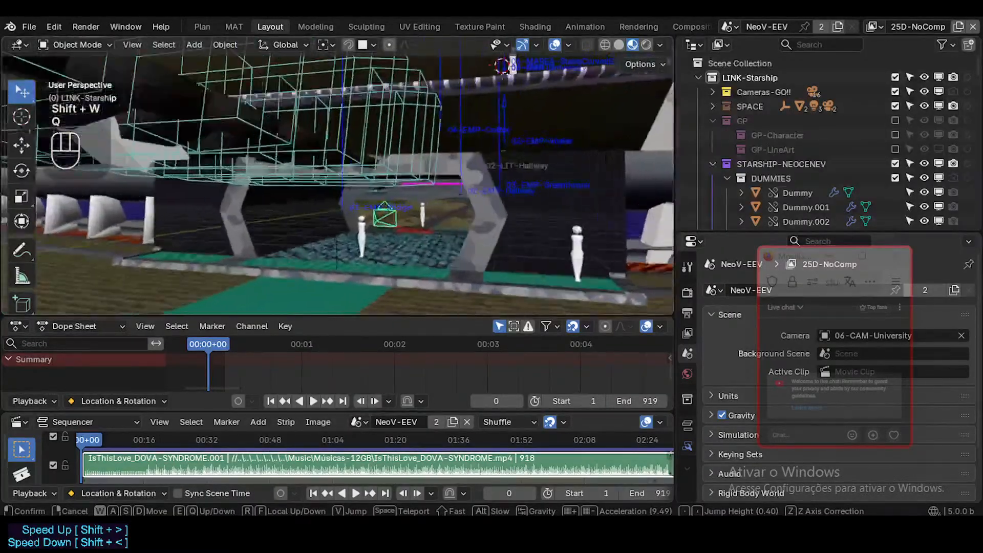
Fly through the hallway and past the red checkered floor to view the greenhouse rocks, plants and water.
key(shift)
key(shift)
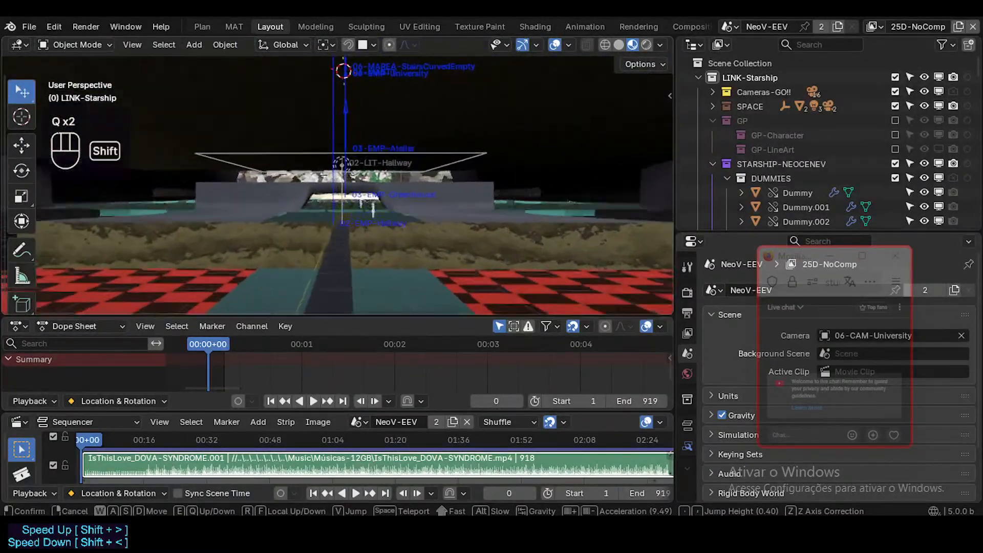
key(shift+q)
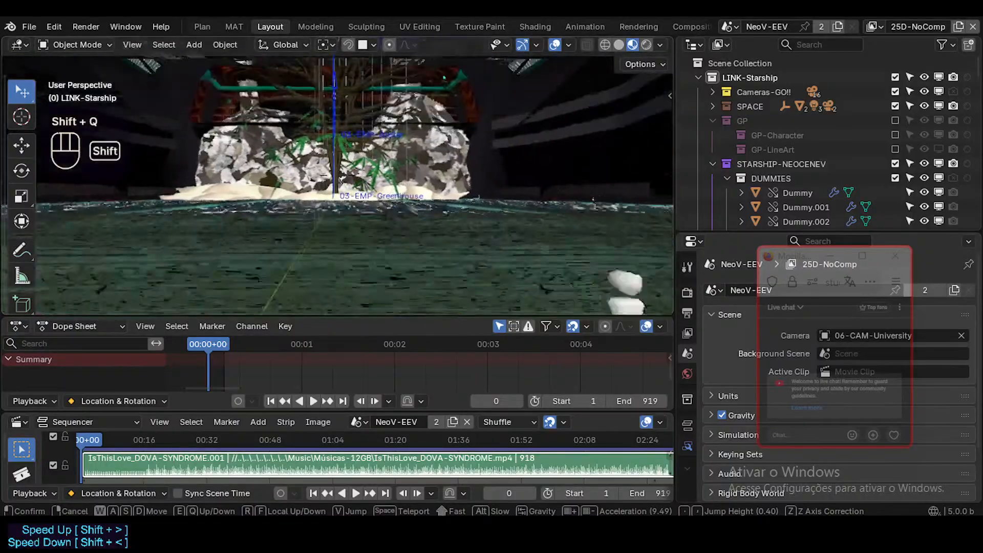
key(w)
Return from the greenhouse to the bridge deck and view the dark structure with the green paths around it.
key(shift+e)
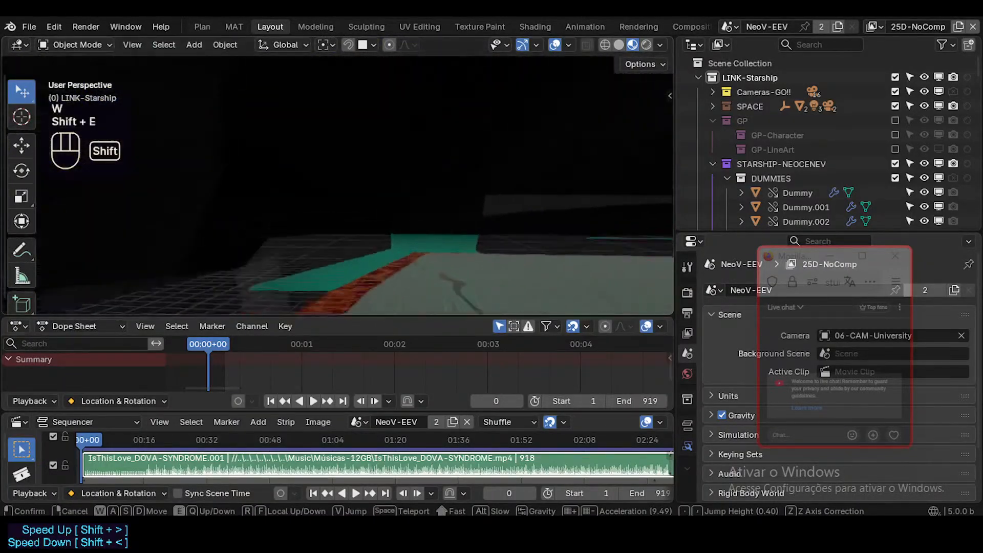
key(shift+a)
key(shift+d)
key(shift+q)
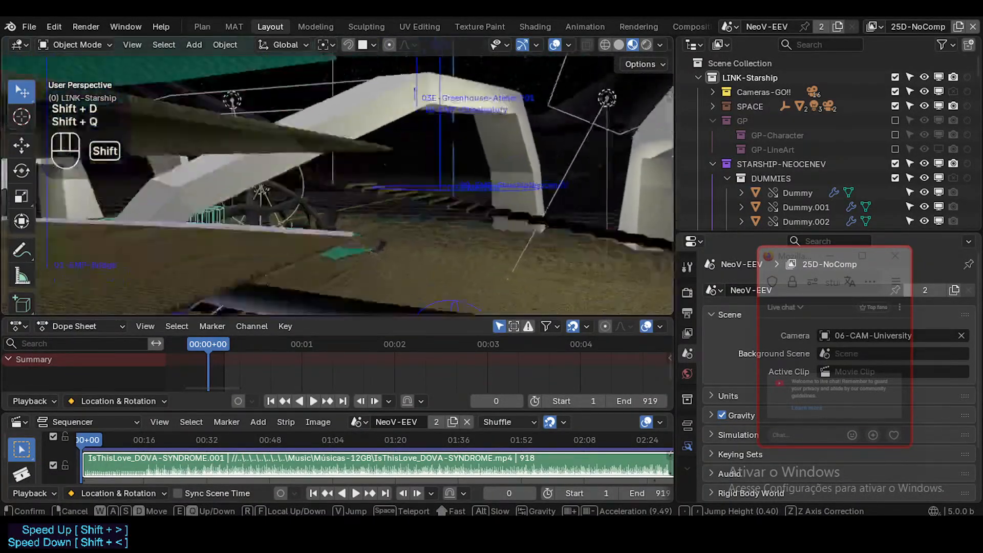
key(shift+q)
key(shift+d)
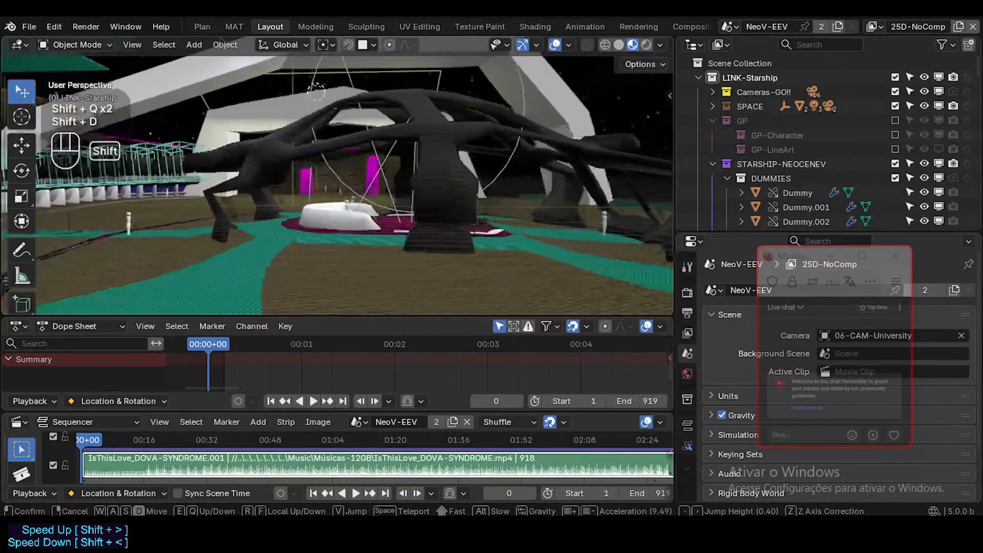
key(w)
key(e)
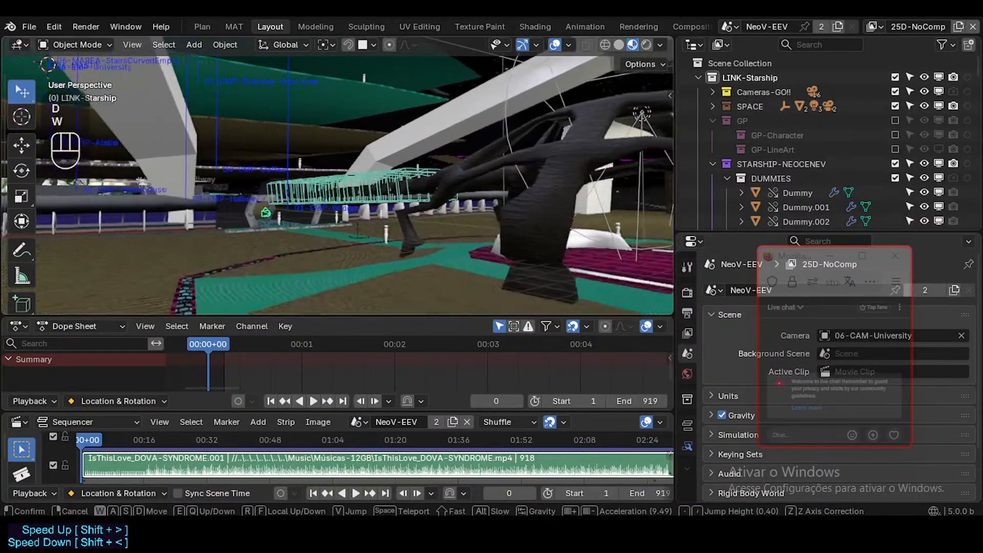
key(w)
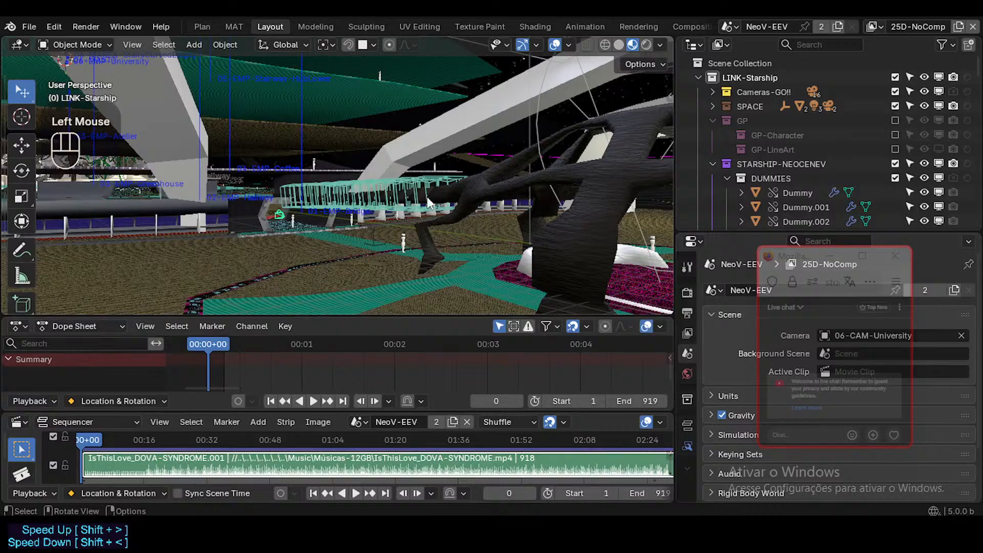
Check the bridge with the wireframe overlay on and off, and view the deck toward the hallway entrance.
key(shift+ctrl+alt+z)
key(shift+ctrl+alt+z)
key(shift+grave)
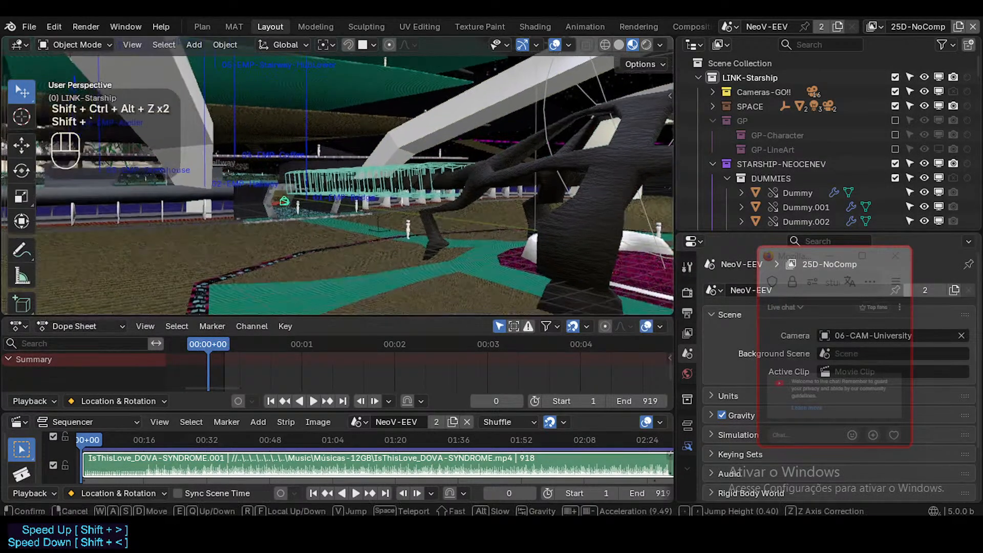
key(w)
key(w)
key(q)
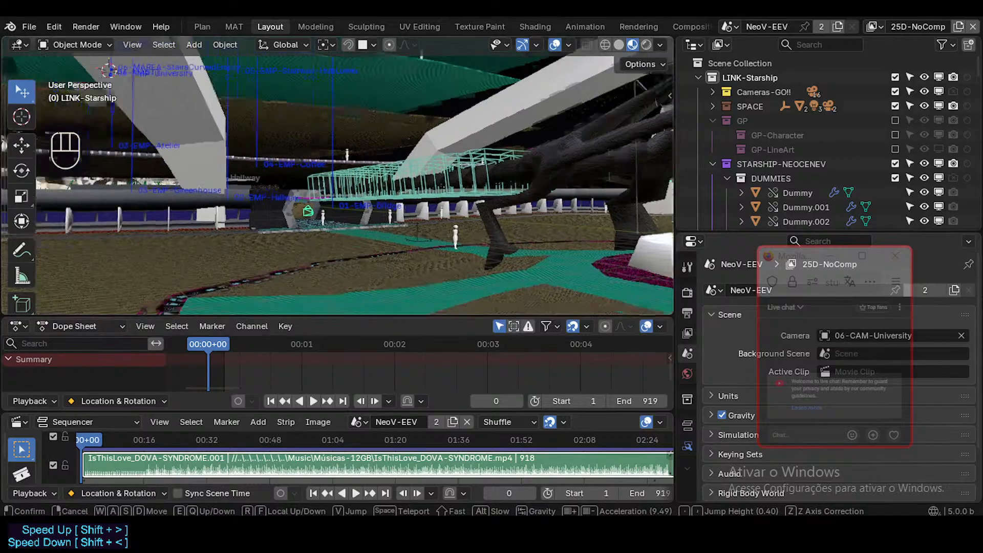
click(423, 218)
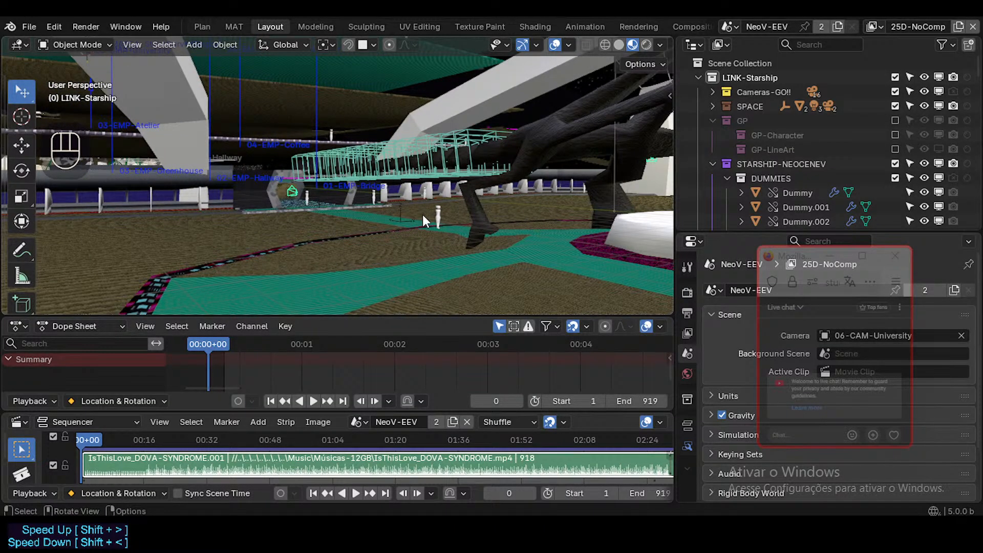
Inspect the curved white seating, dummies and magenta floor beneath the dark branching structure from both sides.
key(shift+grave)
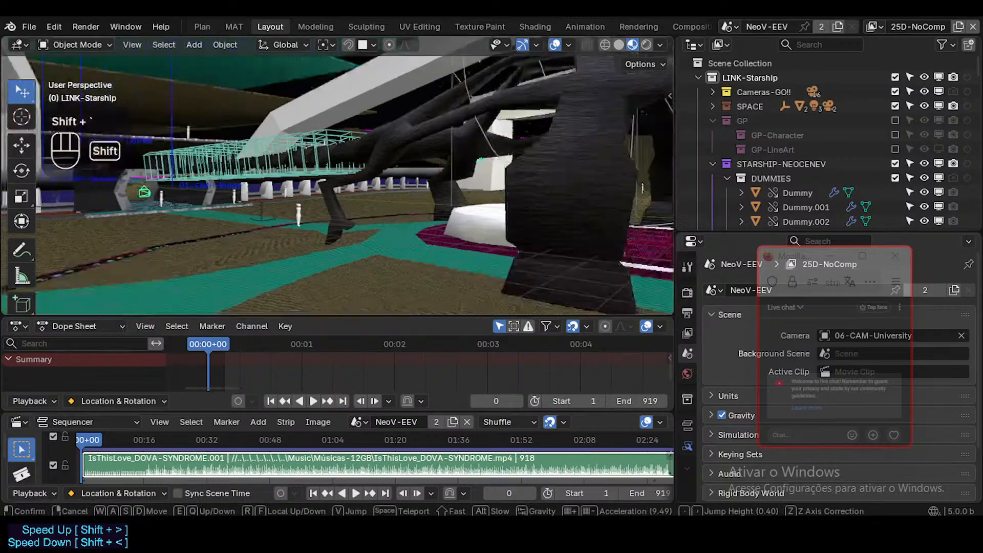
key(w)
key(d)
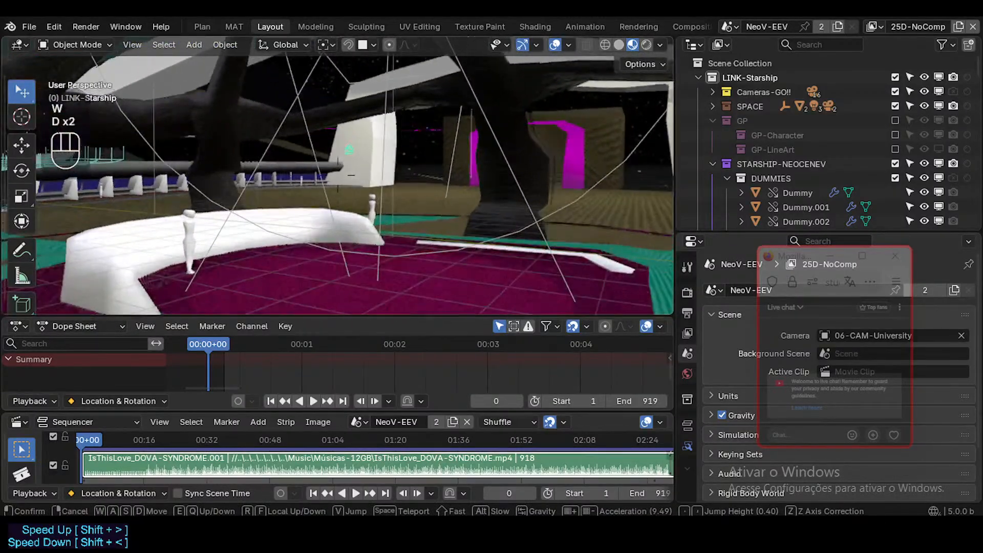
key(shift+w)
key(shift+s)
key(shift+d)
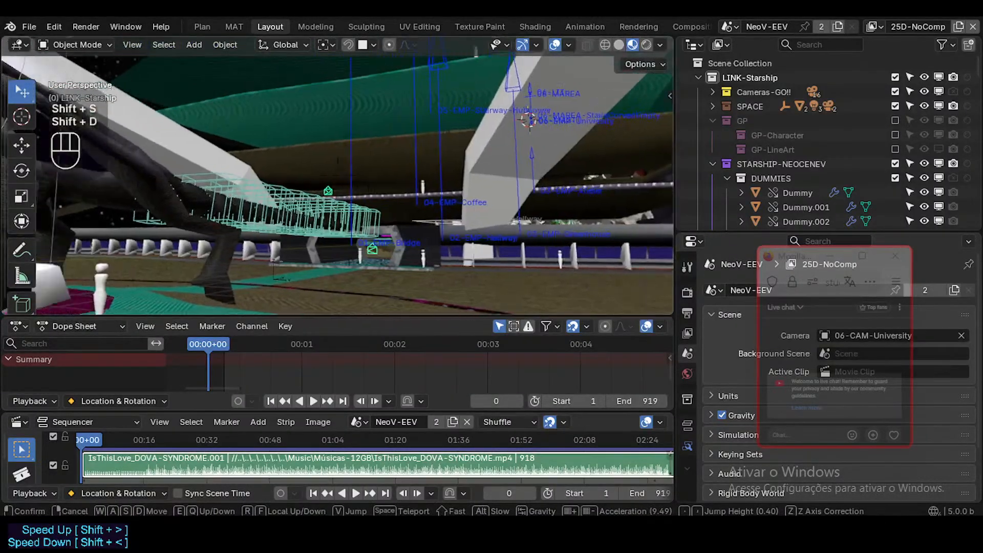
key(q)
key(e)
key(e)
key(a)
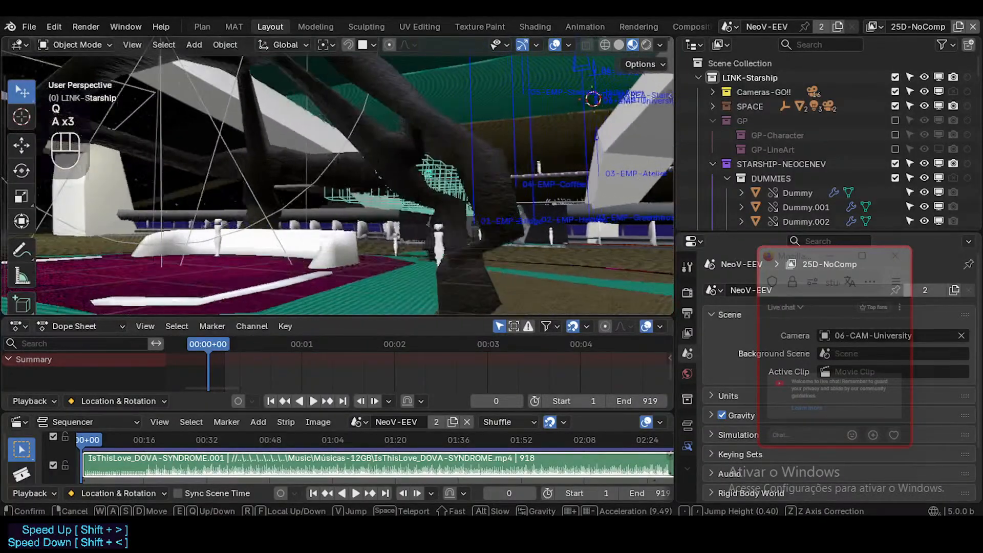
key(w)
click(440, 210)
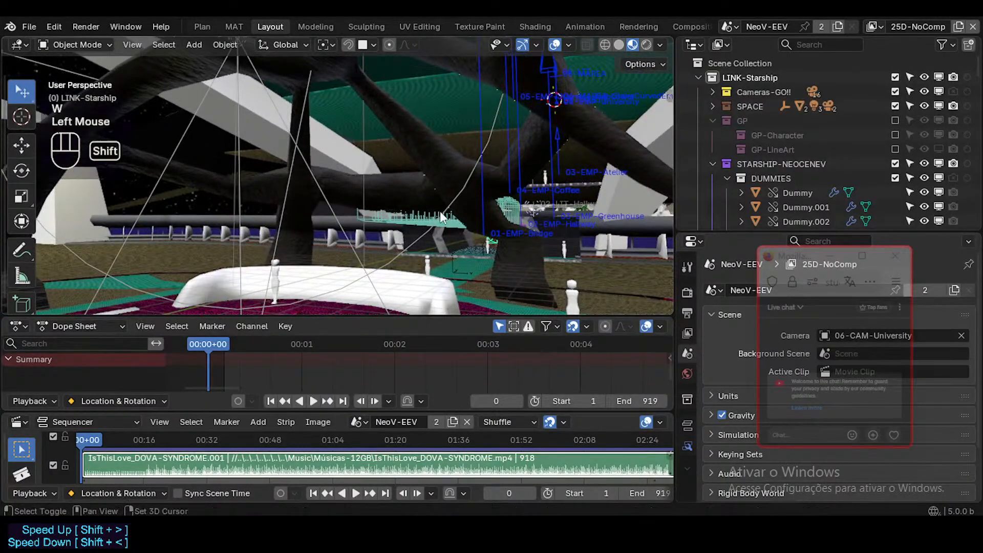
Move out to the open brown floor and view the railing side and the whole bridge from a distance.
key(shift+grave)
key(d)
key(shift+w)
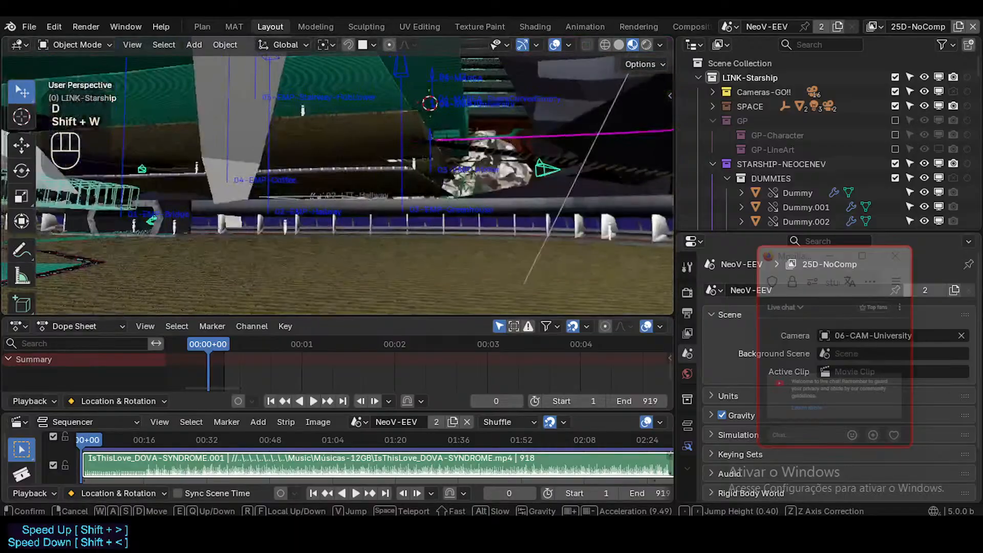
key(e)
click(440, 211)
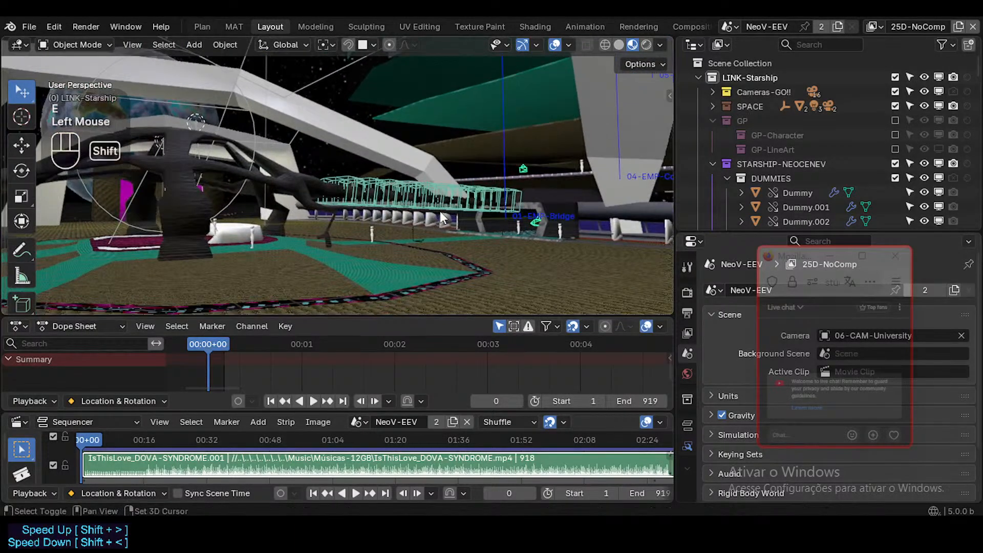
Inspect the magenta doorway, the white arches and the planet outside from behind the dark structure.
key(shift+grave)
key(a)
key(w)
key(w)
key(shift+a)
key(shift+w)
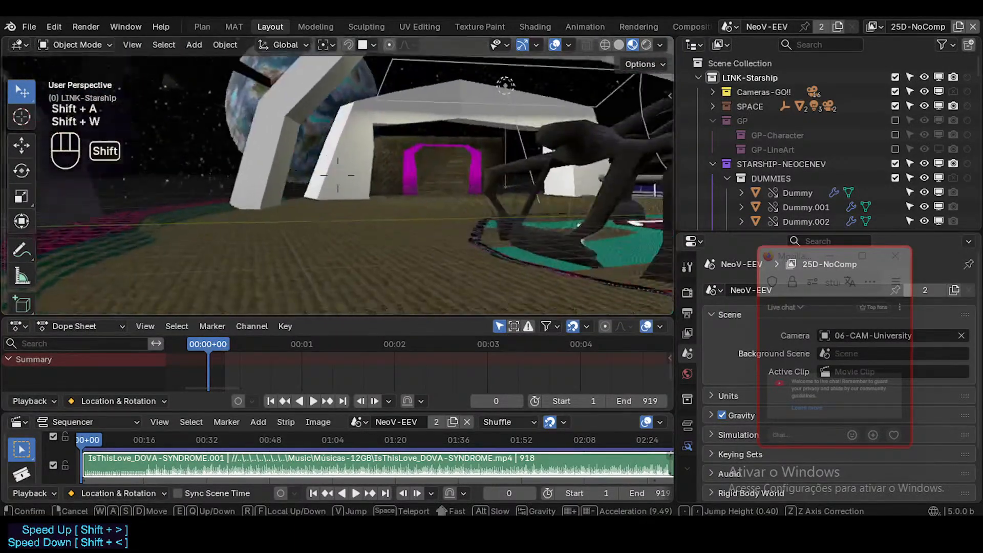
key(d)
key(w)
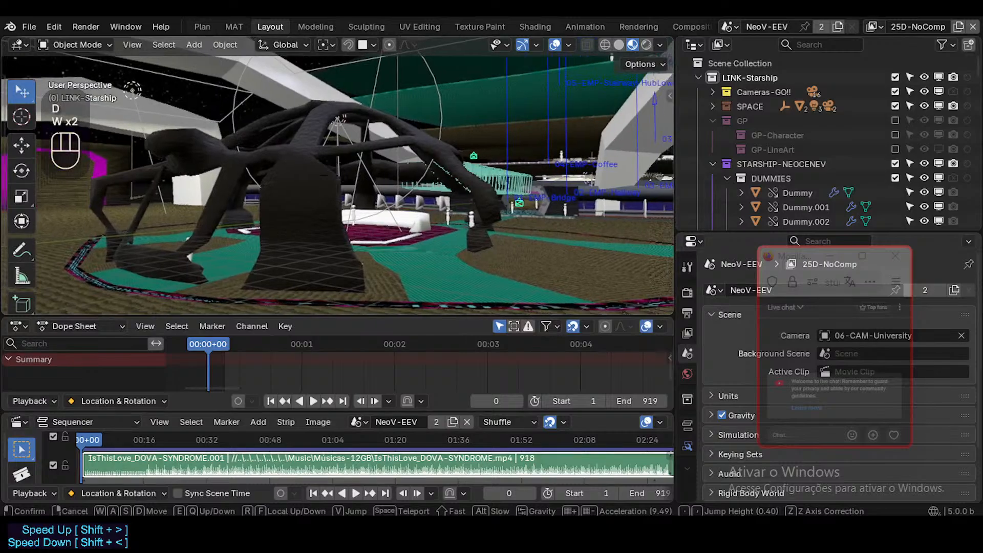
key(a)
key(w)
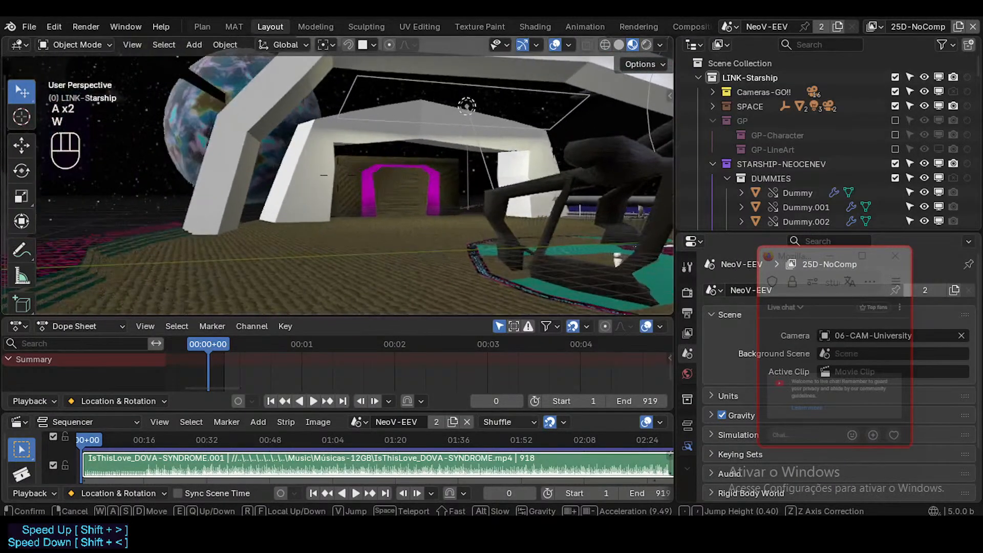
click(440, 211)
Approach the dark structure's legs and view the central seating area and the hallway entrance beyond it.
key(shift+grave)
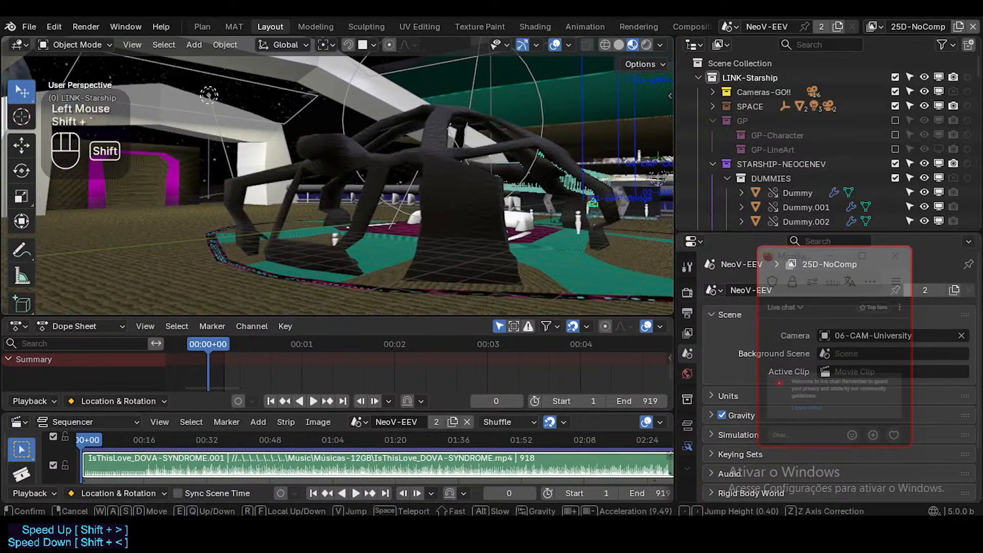
key(w)
key(w)
key(shift+d)
key(w)
click(440, 211)
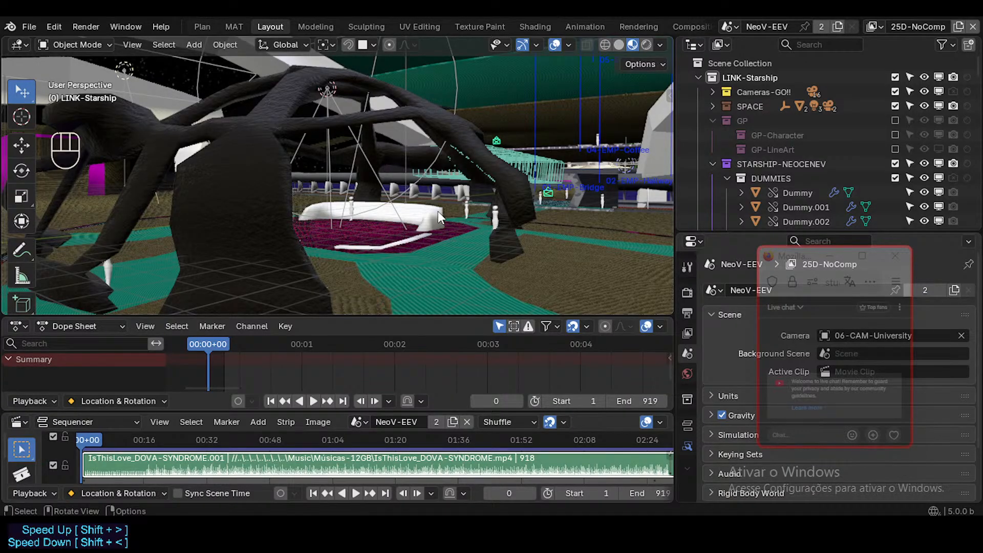
key(shift+grave)
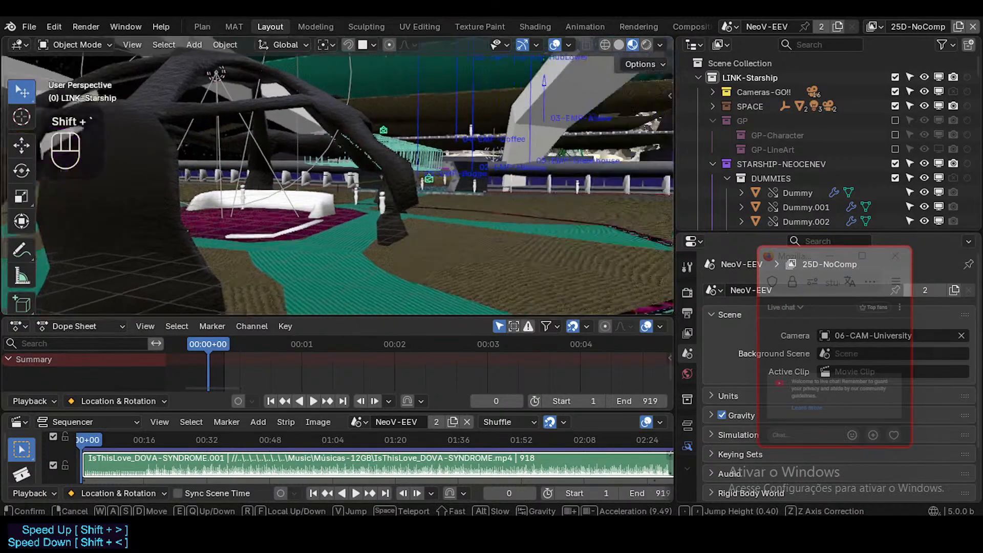
key(w)
key(d)
click(497, 226)
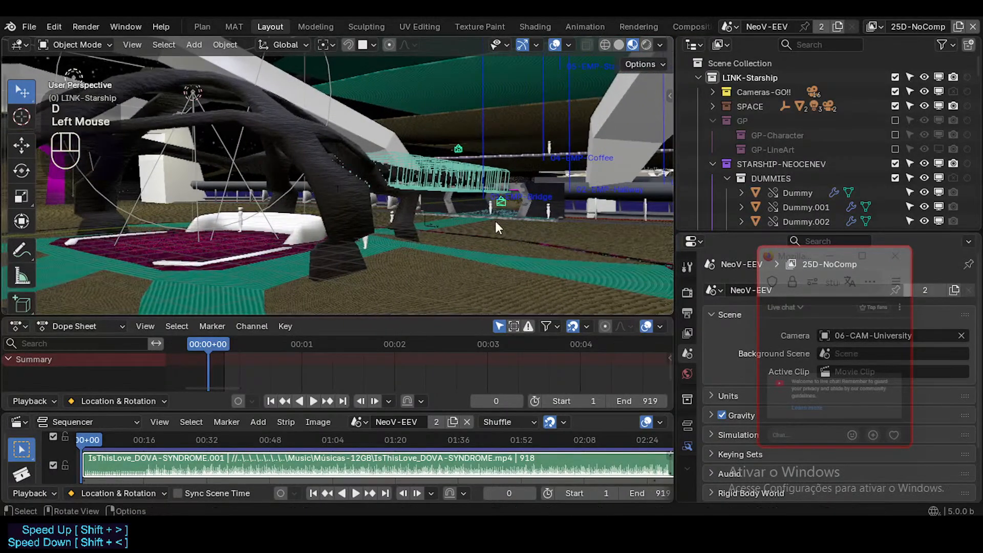
Select the 01-MSST-AlienNexus structure and check its mesh with the wireframe overlay on and off.
click(400, 199)
key(shift+ctrl+alt+z)
key(shift+ctrl+alt+z)
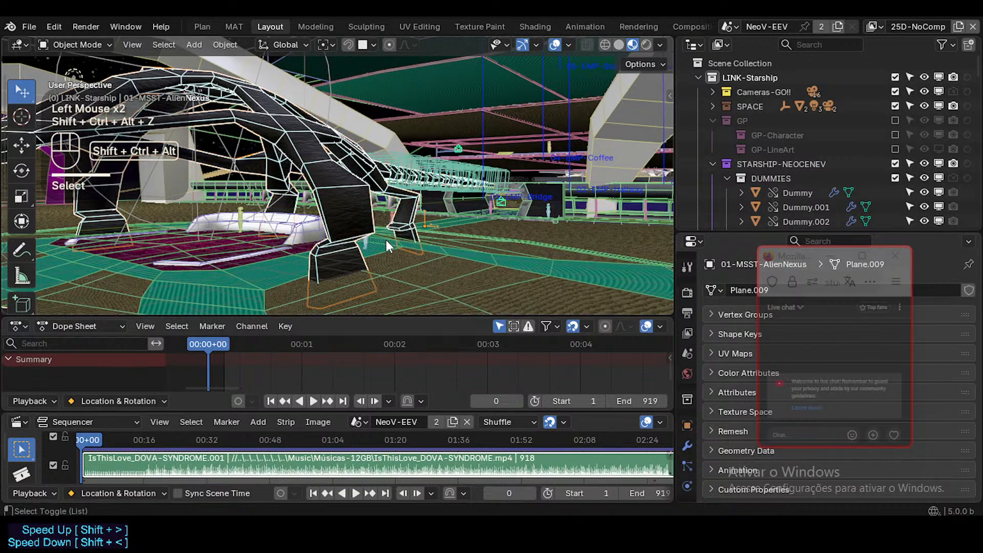
key(shift+grave)
key(a)
click(452, 195)
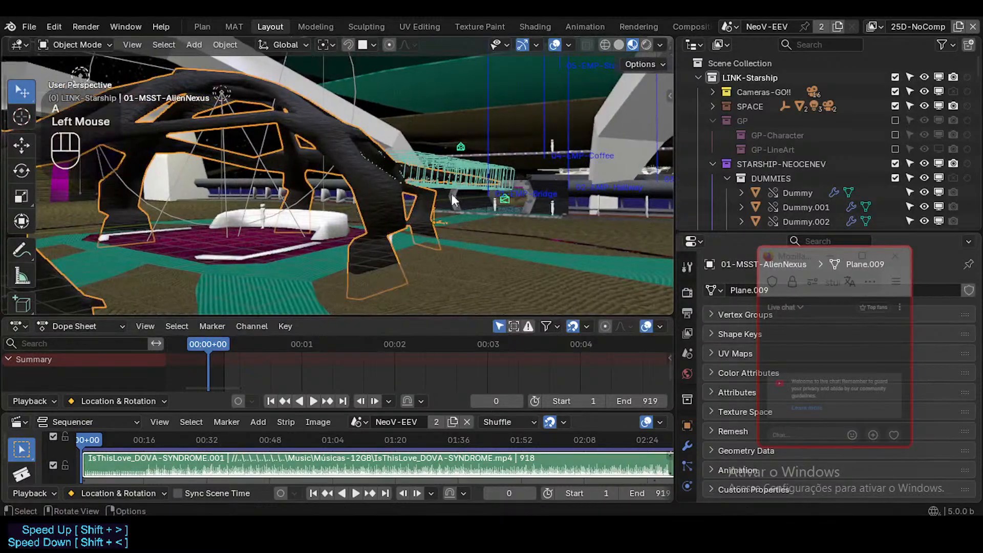
Fly past the AlienNexus structure toward the hallway entrance and select the 01-MESH-FloorWalls object.
key(shift+grave)
key(shift+d)
key(shift+q)
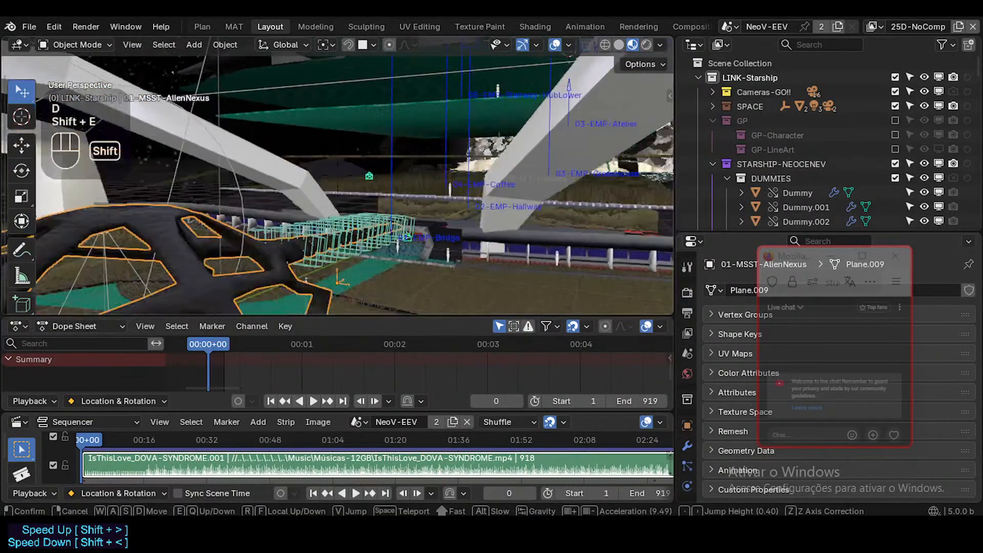
key(d)
key(w)
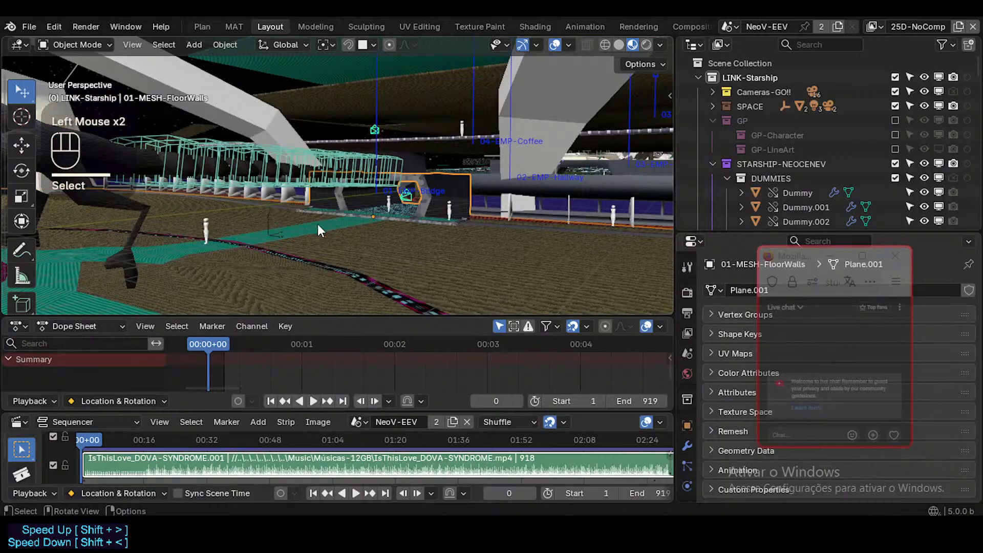
Back away from the hallway entrance to view it past the dark structure's legs and the white seating.
key(shift+grave)
key(s)
key(s)
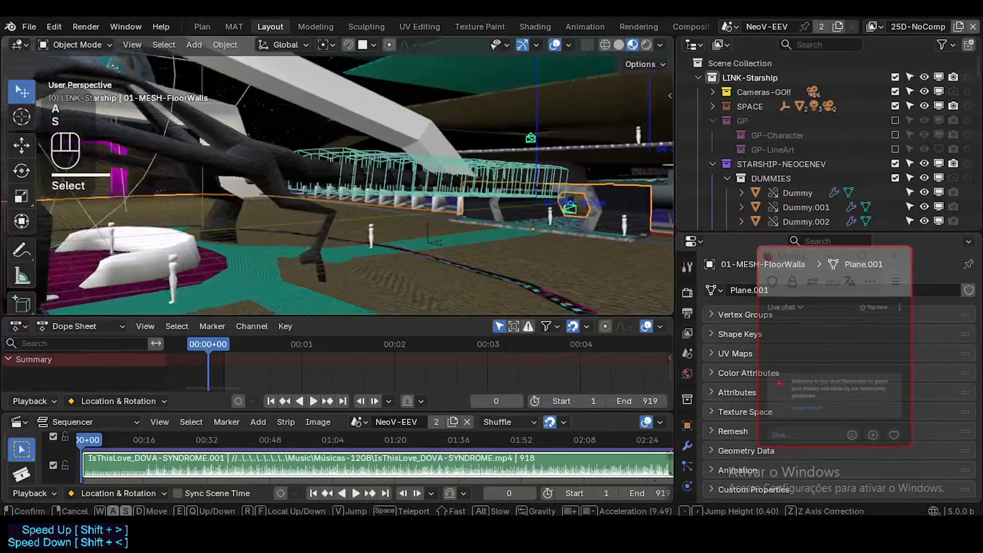
click(364, 260)
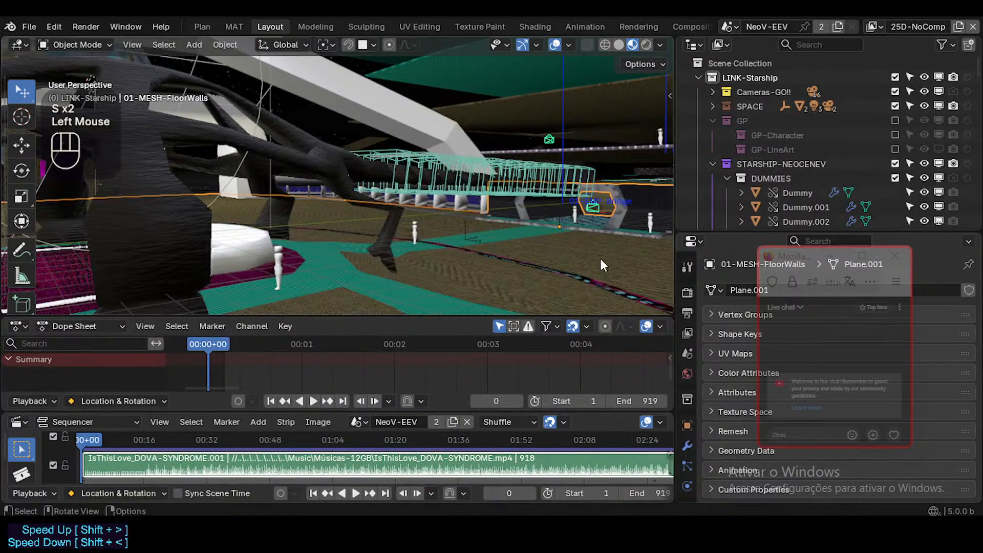
Circle the dark structure from farther out and approach the magenta seating platform with the arches and planet behind it.
key(shift+grave)
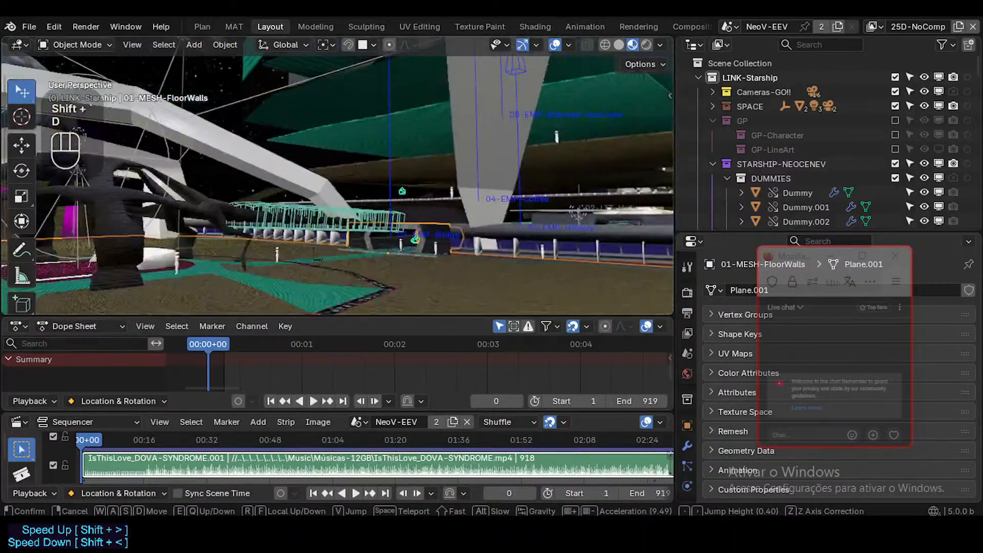
key(shift+d)
key(a)
key(a)
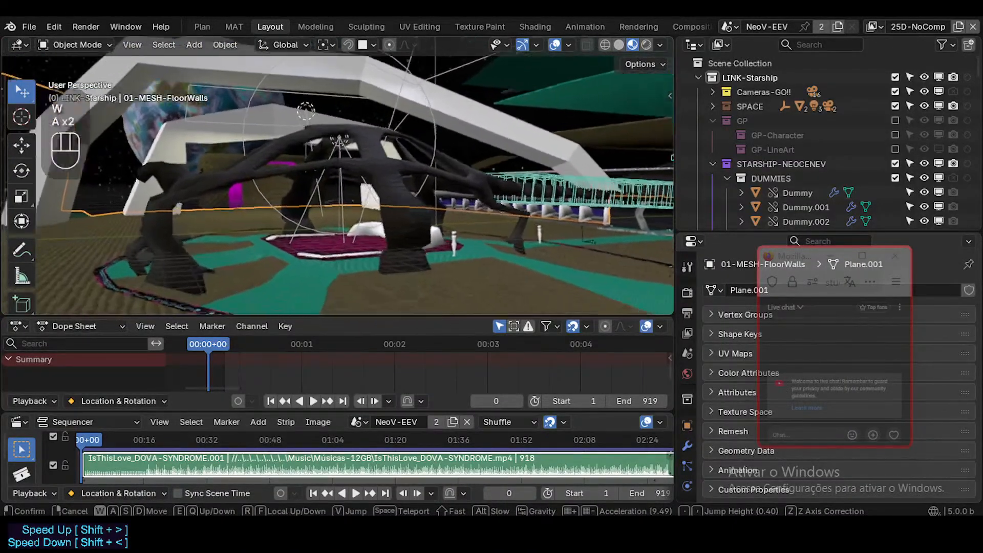
key(w)
key(w)
key(q)
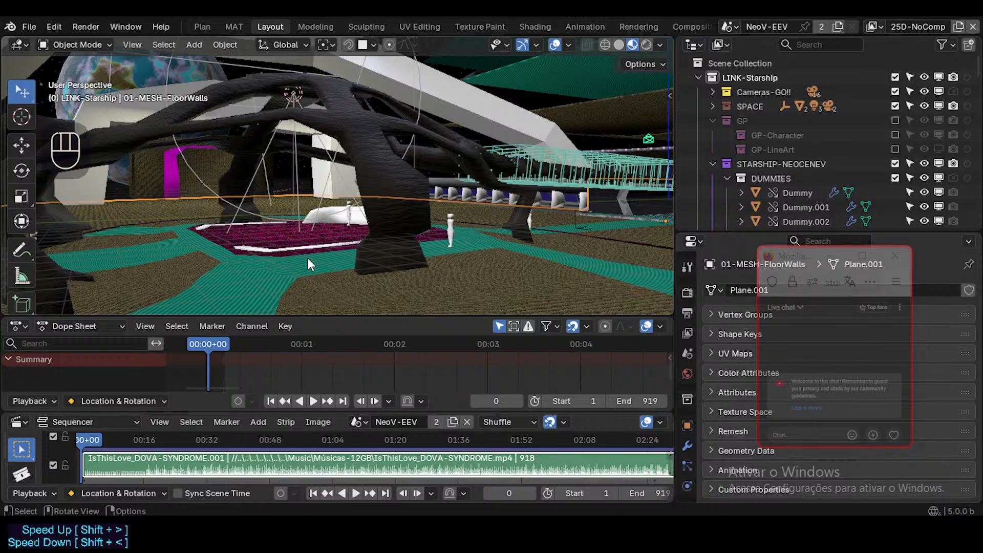
Survey the railing side and the hallway entrance, ending with the white seating framed between the dark structure's legs.
key(shift+grave)
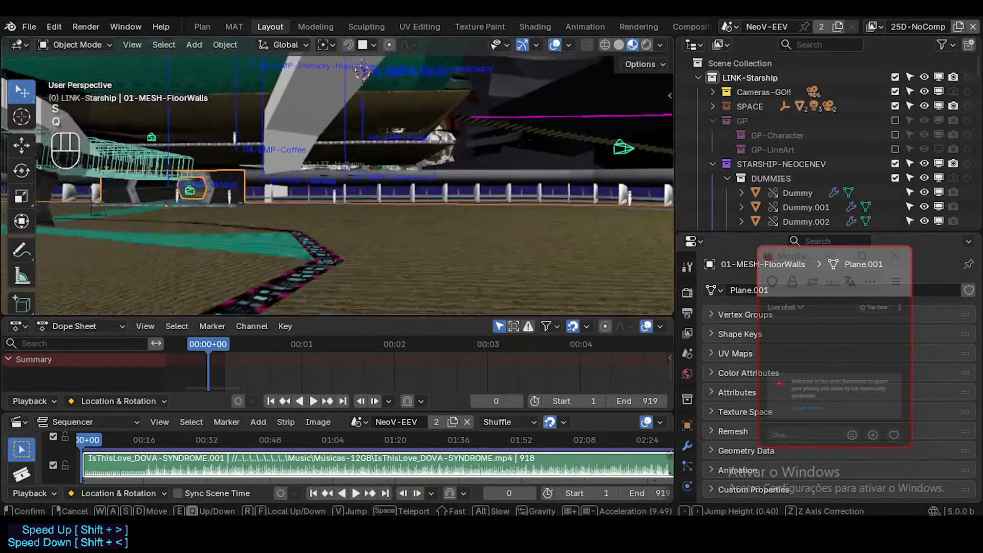
key(q)
key(d)
key(a)
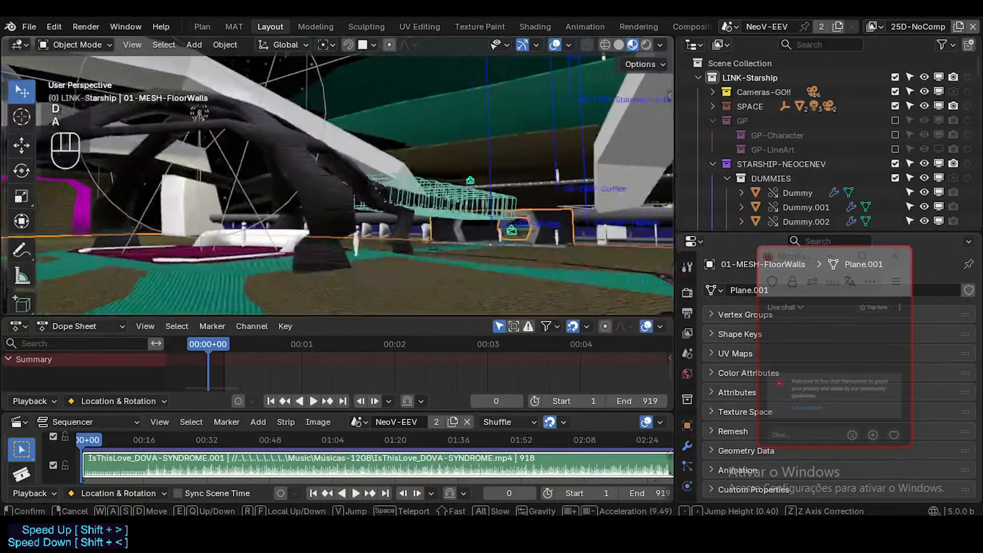
key(s)
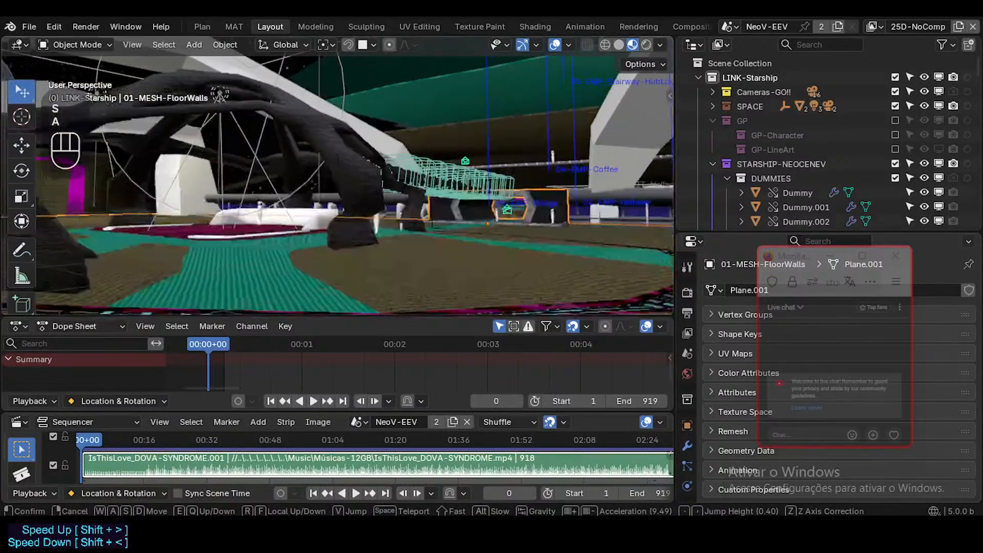
key(w)
key(a)
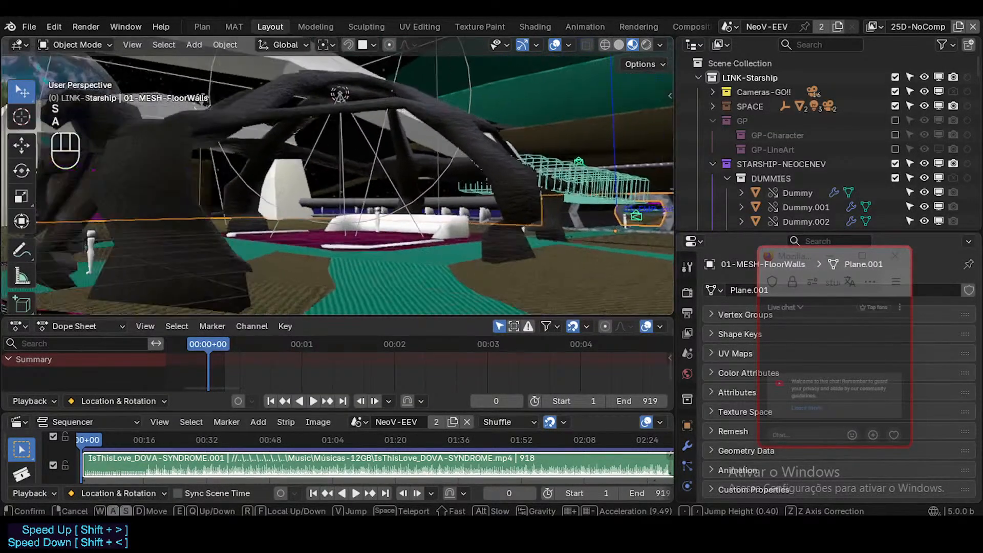
Pull back to see the whole dark structure with the magenta doorway, and move in again toward the seating platform.
key(shift+s)
key(d)
key(q)
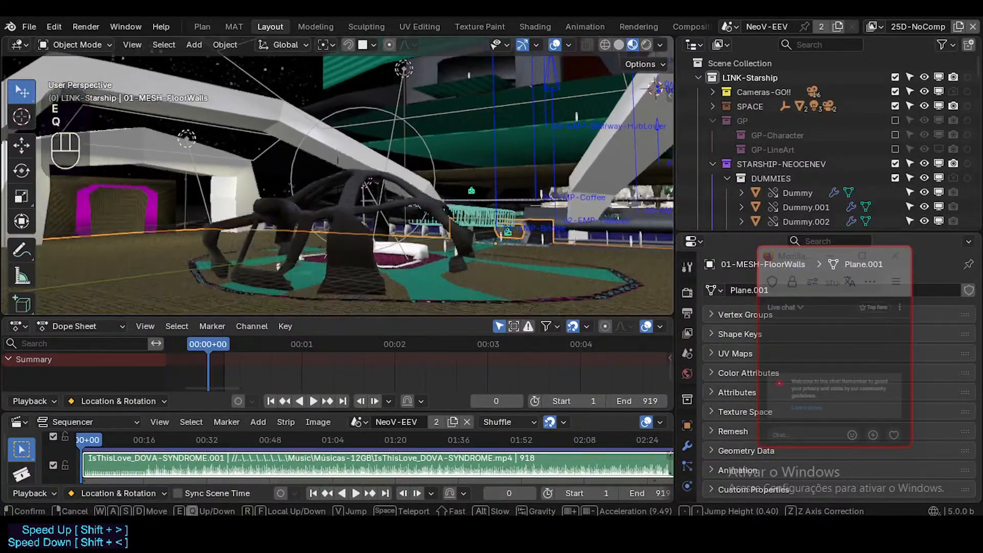
key(w)
key(w)
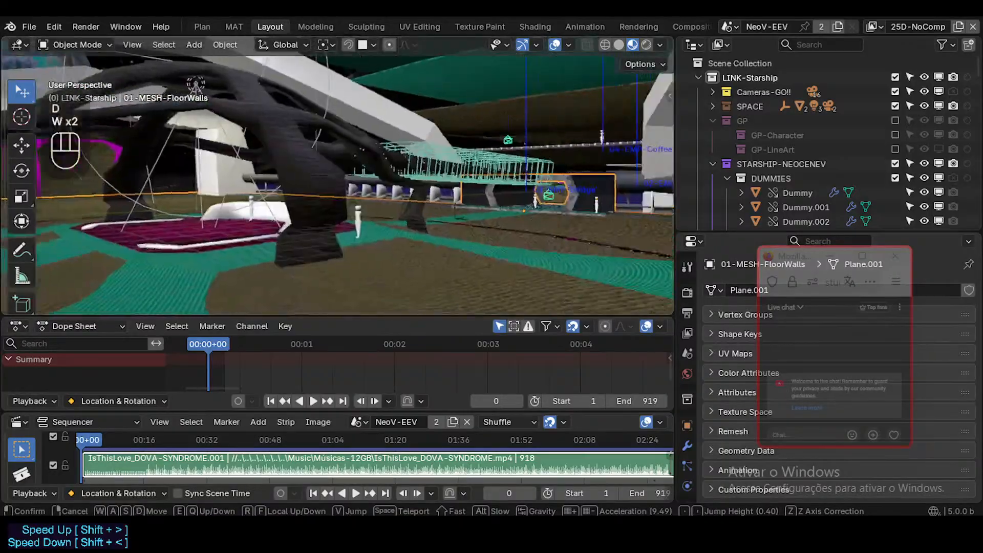
Move sideways around the dark structure's outer legs and inspect the circular teal floor pattern beneath it.
key(a)
key(shift+a)
key(d)
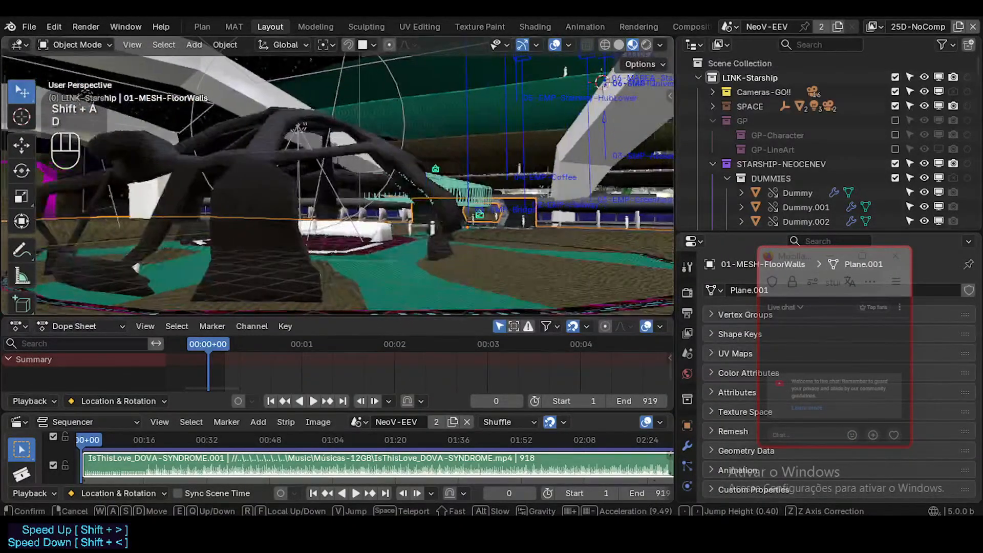
key(a)
key(s)
key(d)
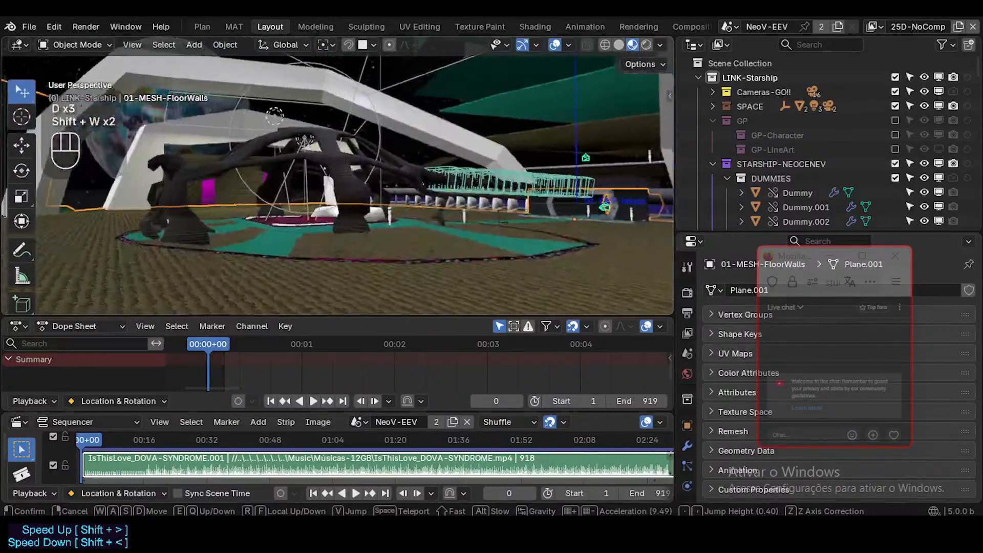
Frame the magenta doorway, white arches and planet together with the dark structure from the open brown floor.
key(a)
key(a)
key(shift+w)
key(e)
click(429, 251)
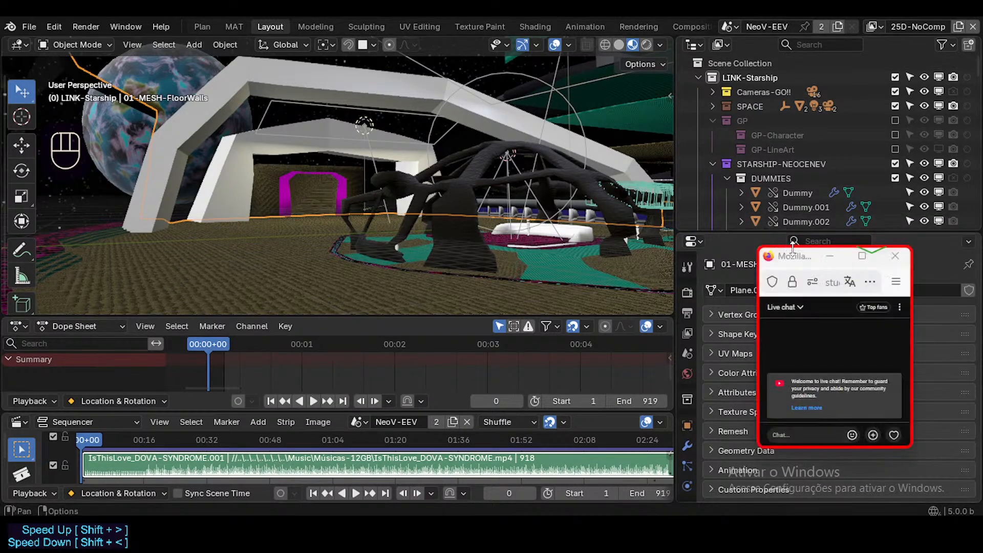
Move the floating live chat window away from the mesh properties and over the Outliner.
drag(779, 271, 787, 233)
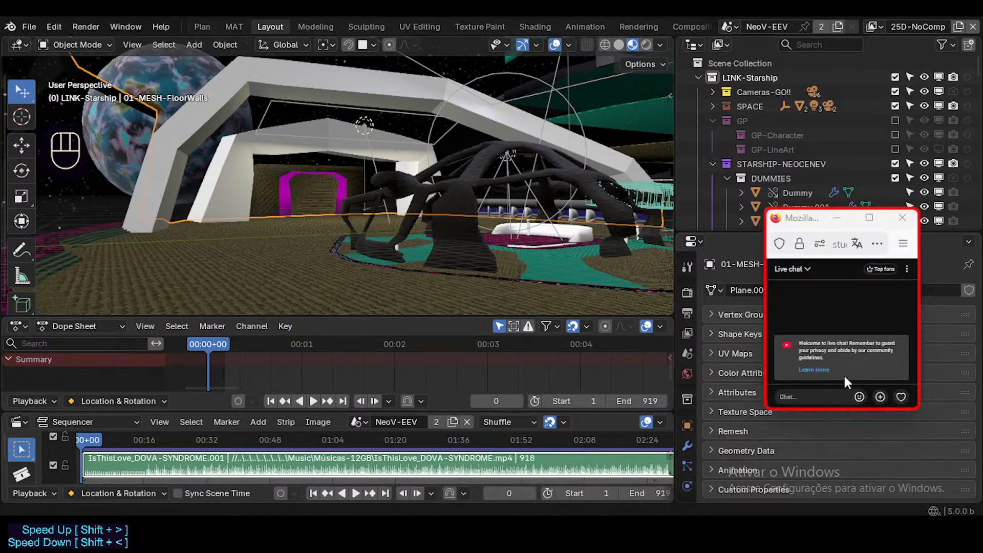
drag(794, 227, 783, 119)
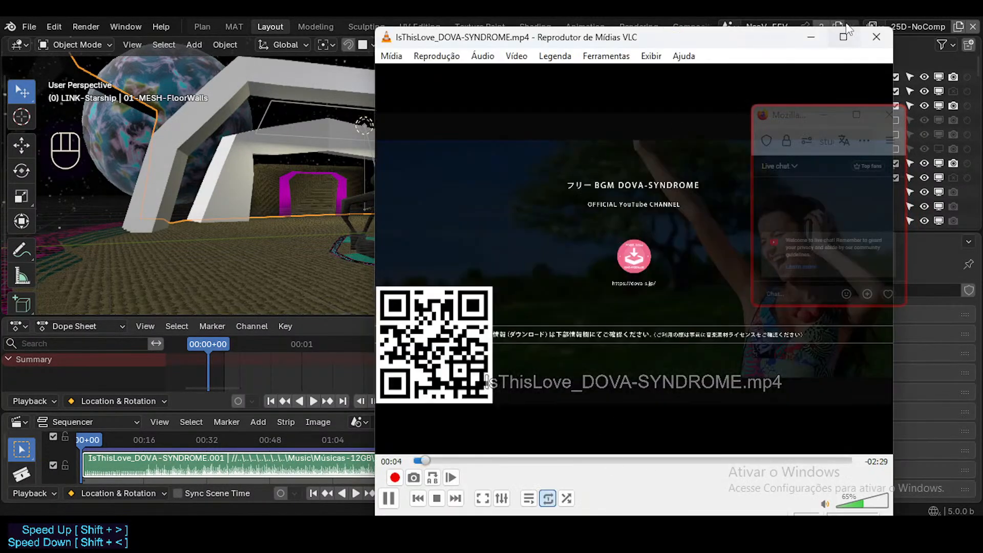
click(876, 38)
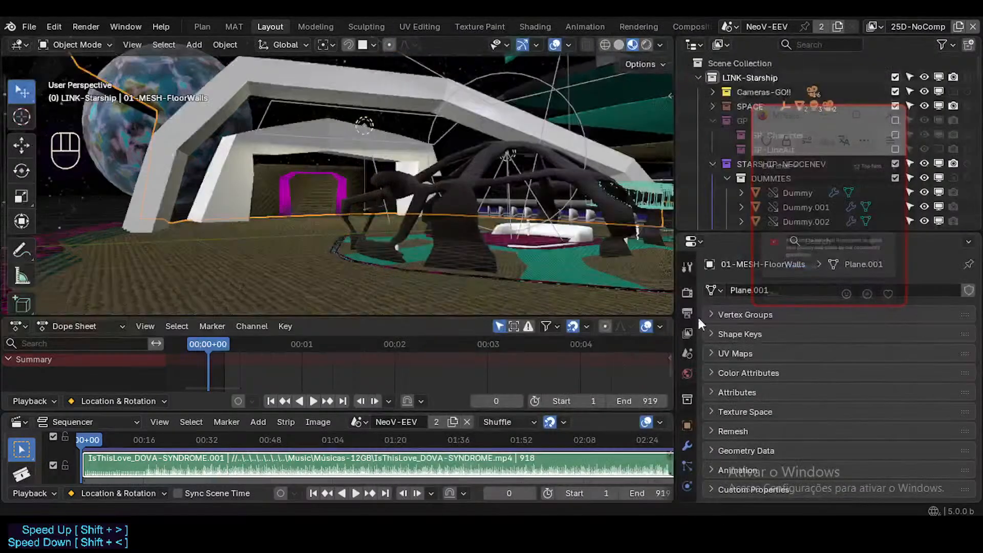